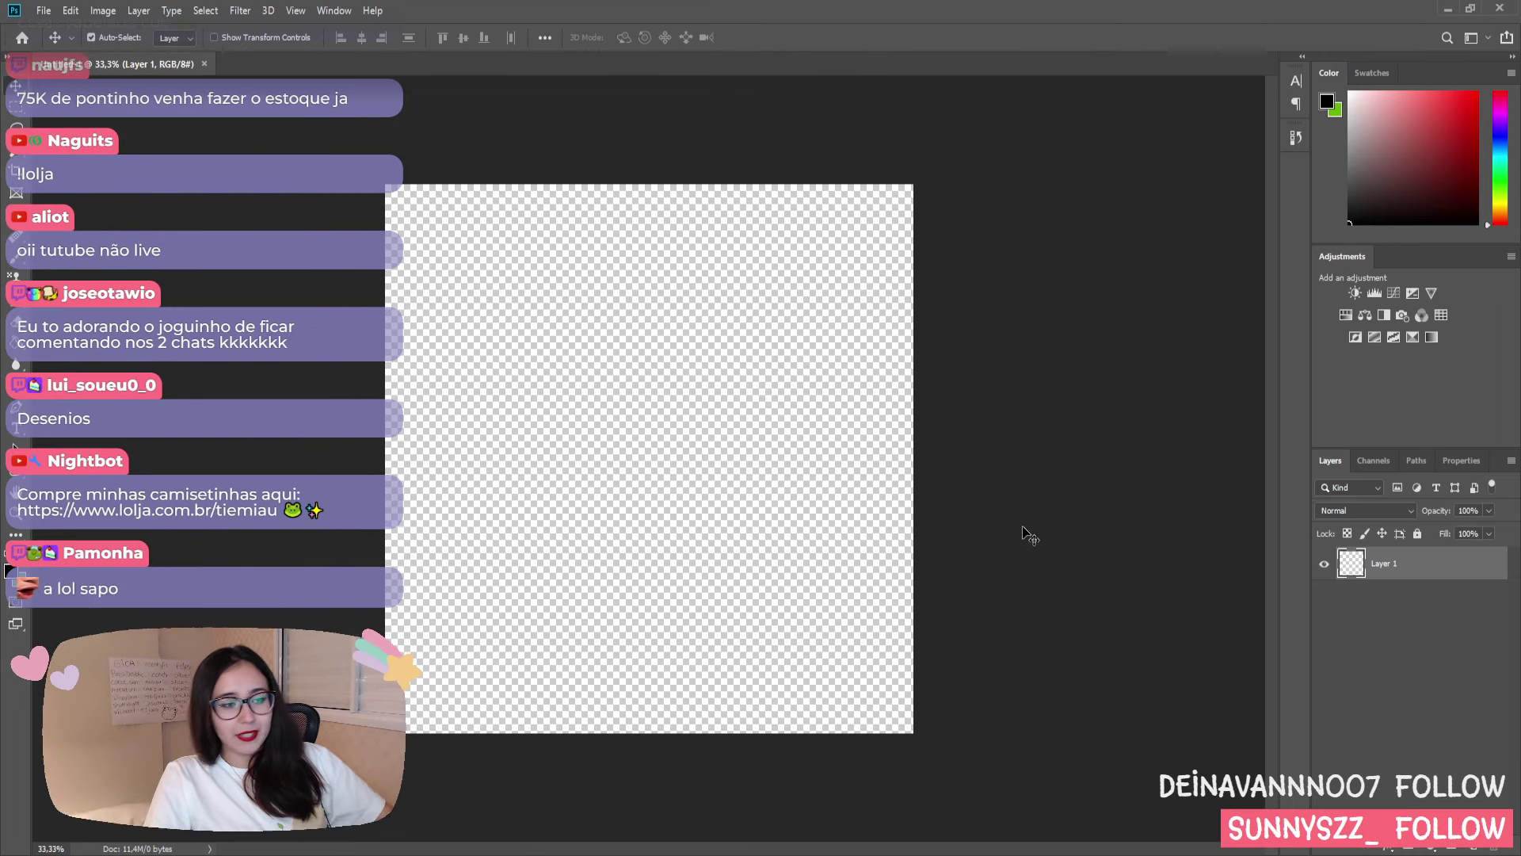
- Fill the empty canvas layer with light grey using the Paint Bucket
key("z")
left_click_drag(686, 515, 700, 534)
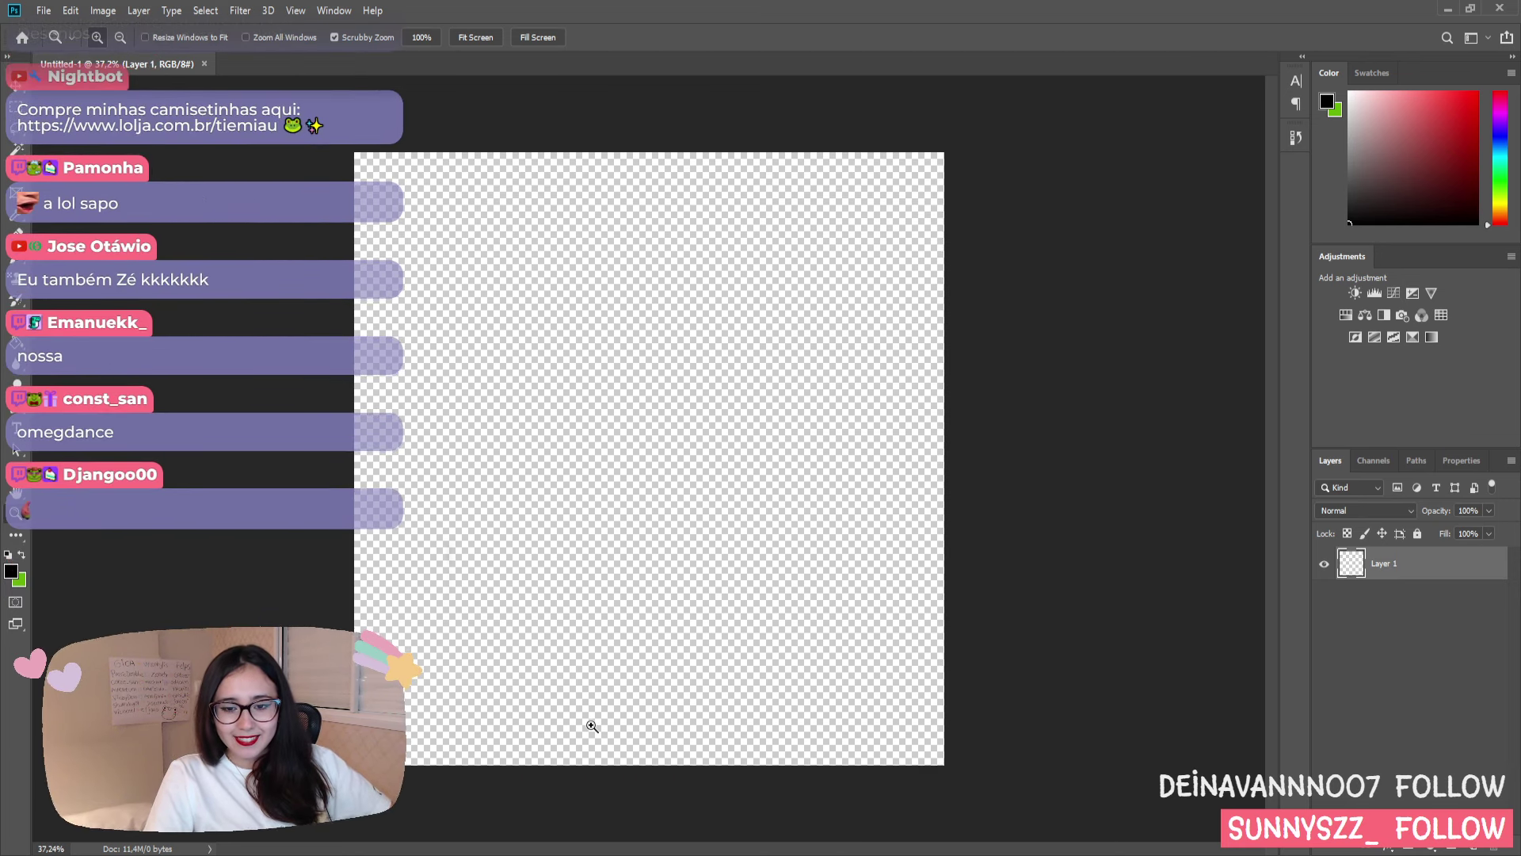
key("x")
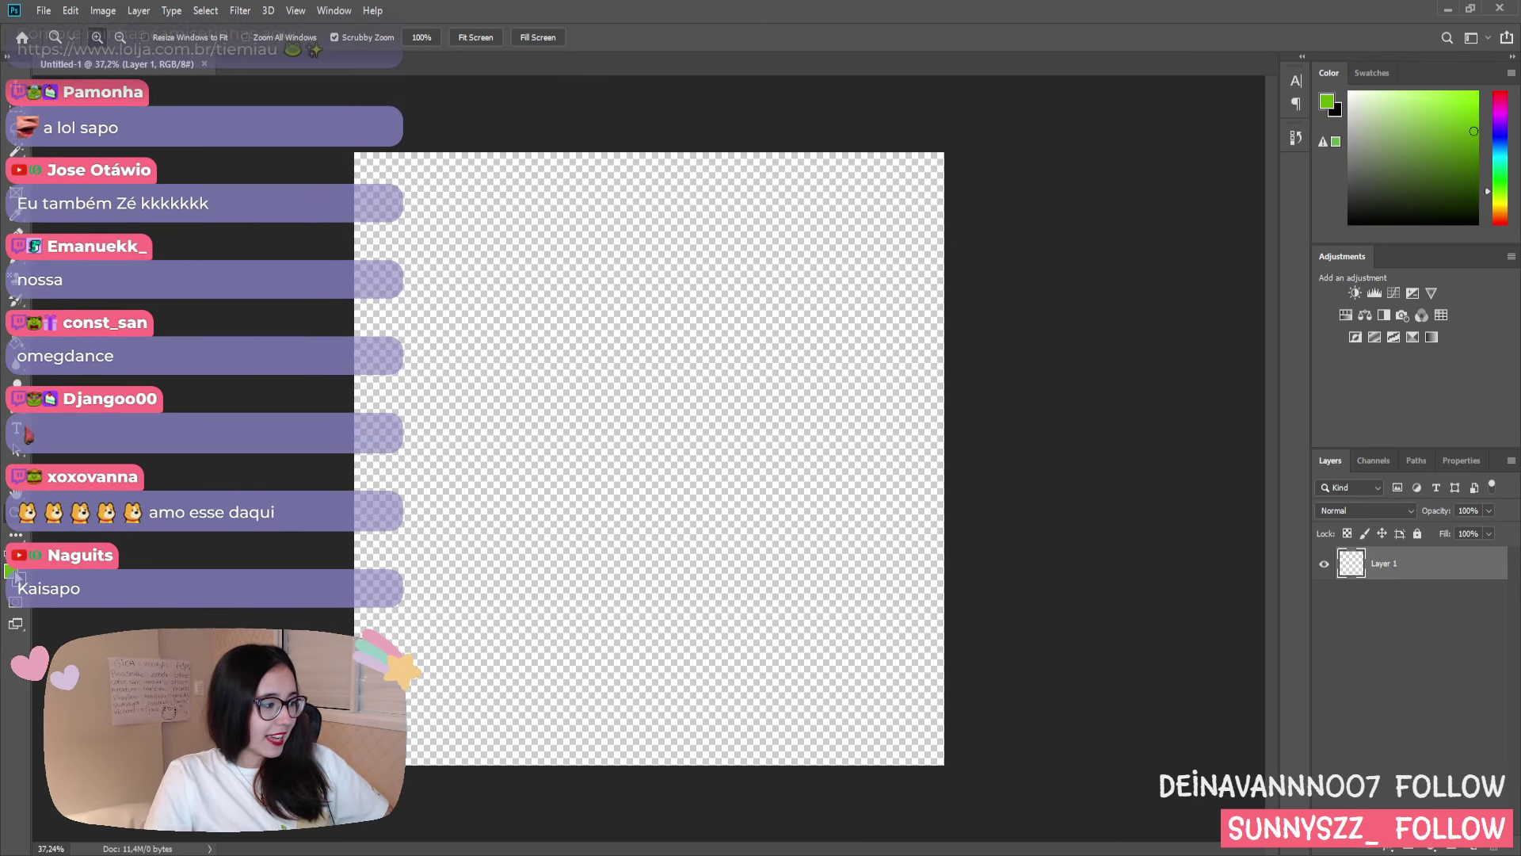
key("g")
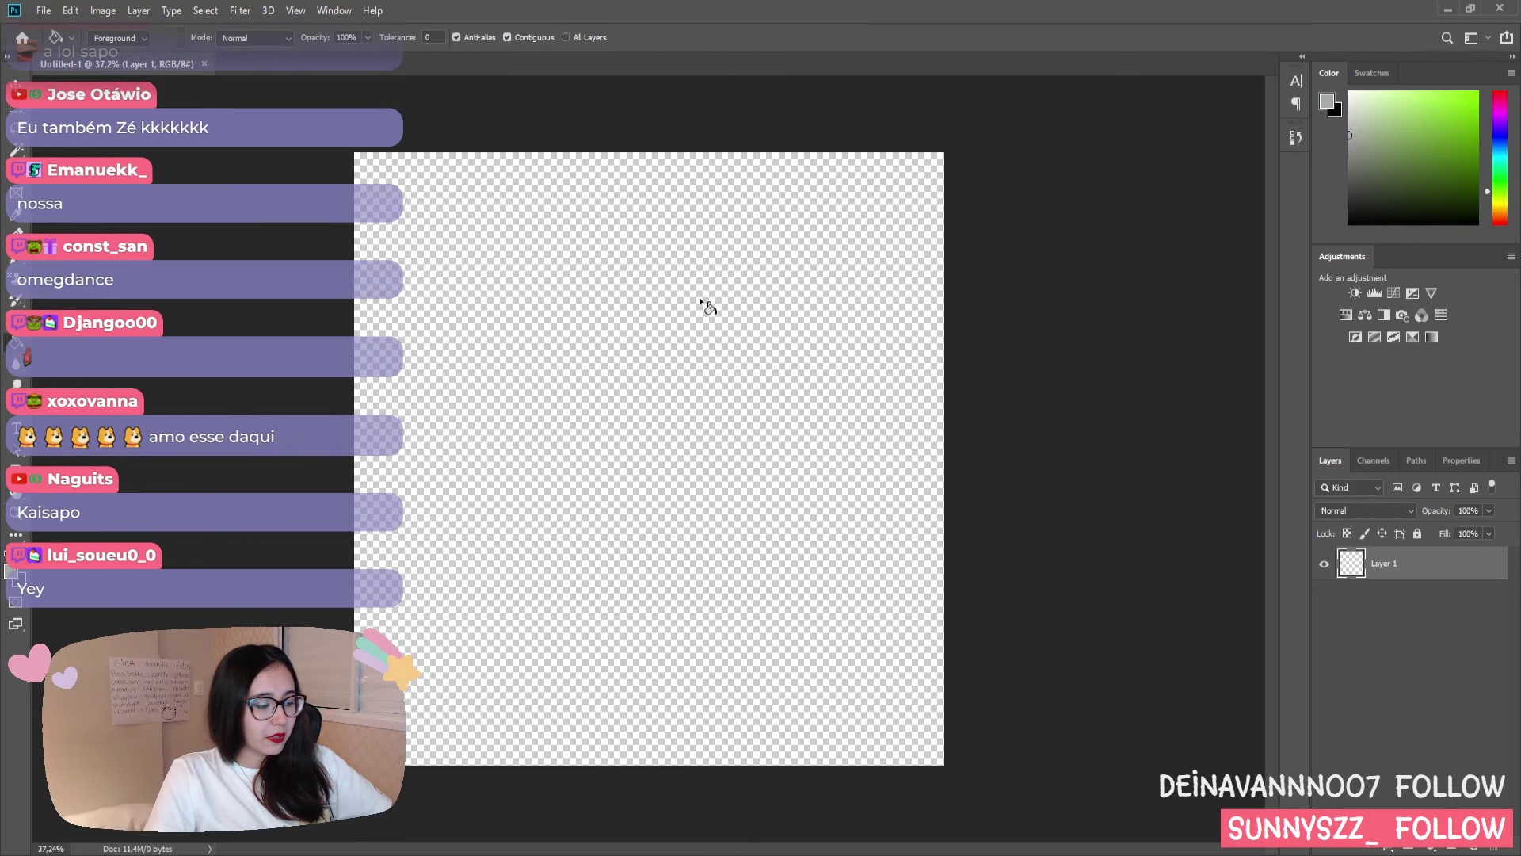
left_click(701, 298)
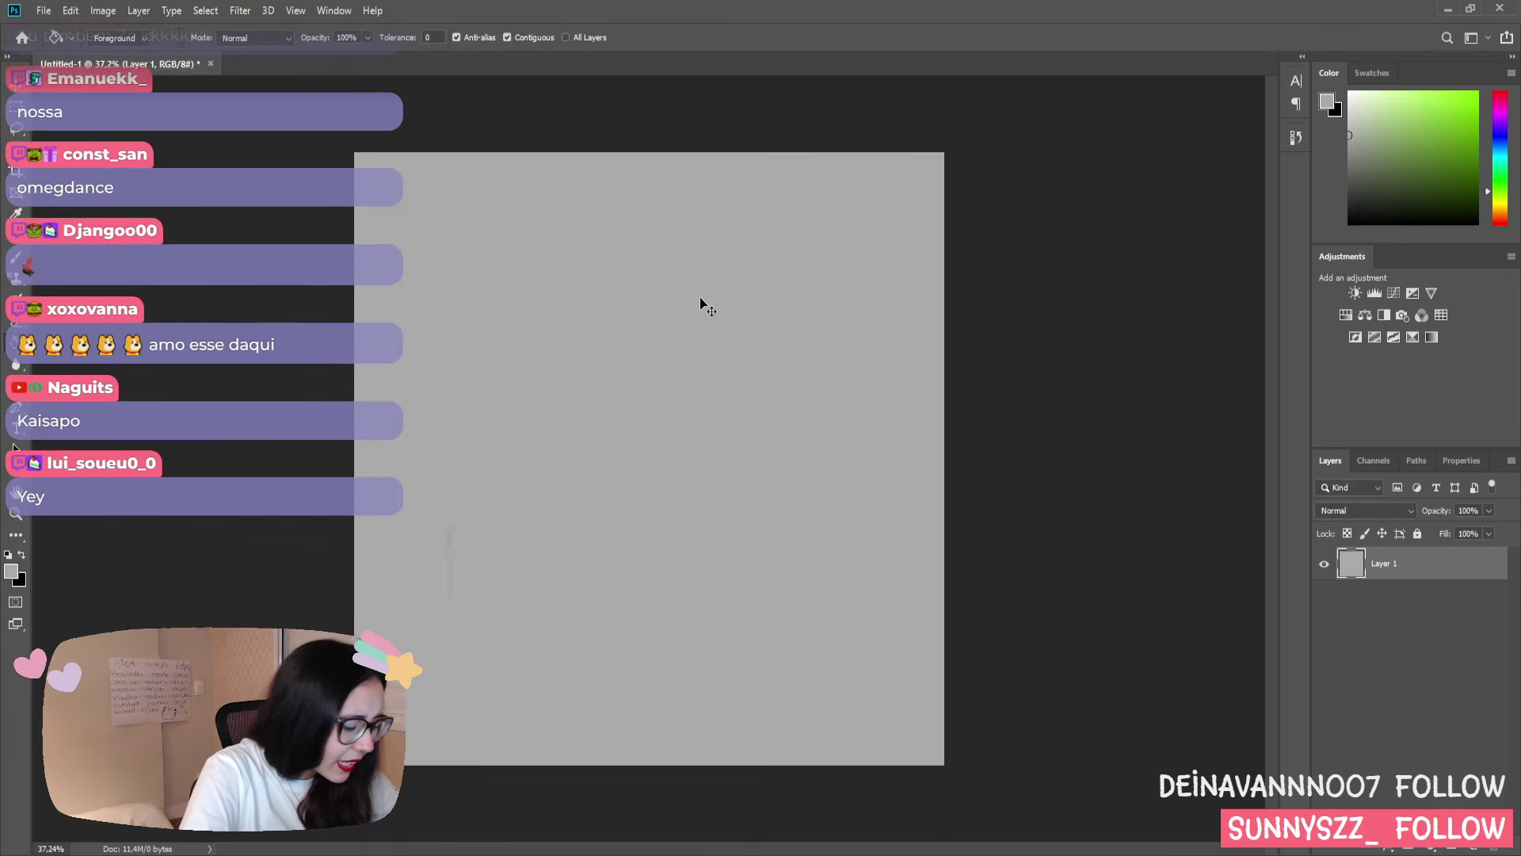
- Paste the copied request screenshot onto a new layer, enlarge it and place it along the upper edge of the canvas
key("ctrl+shift+alt+n")
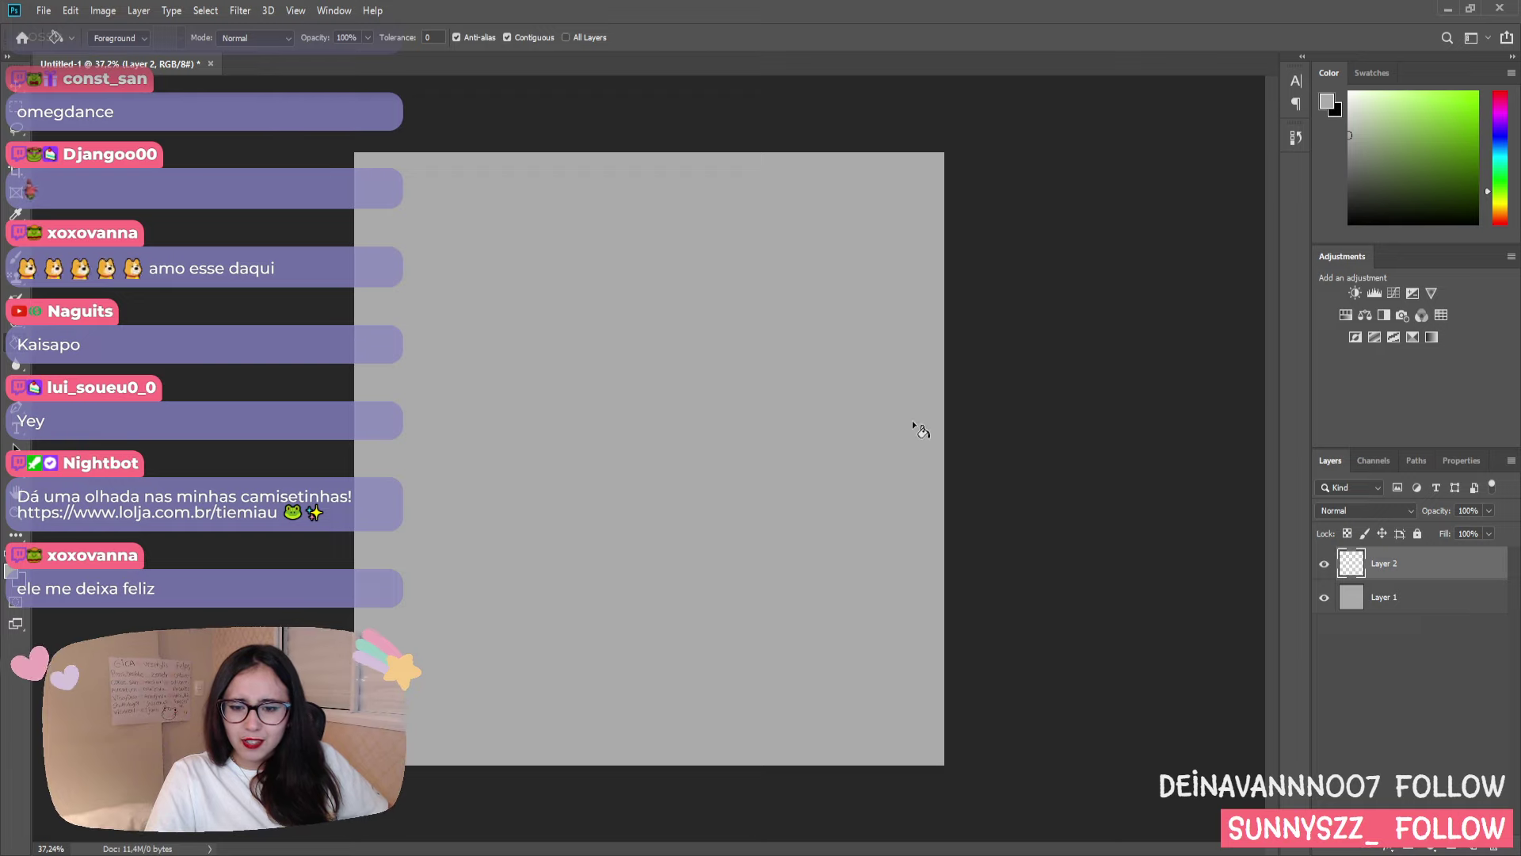
key("ctrl+v")
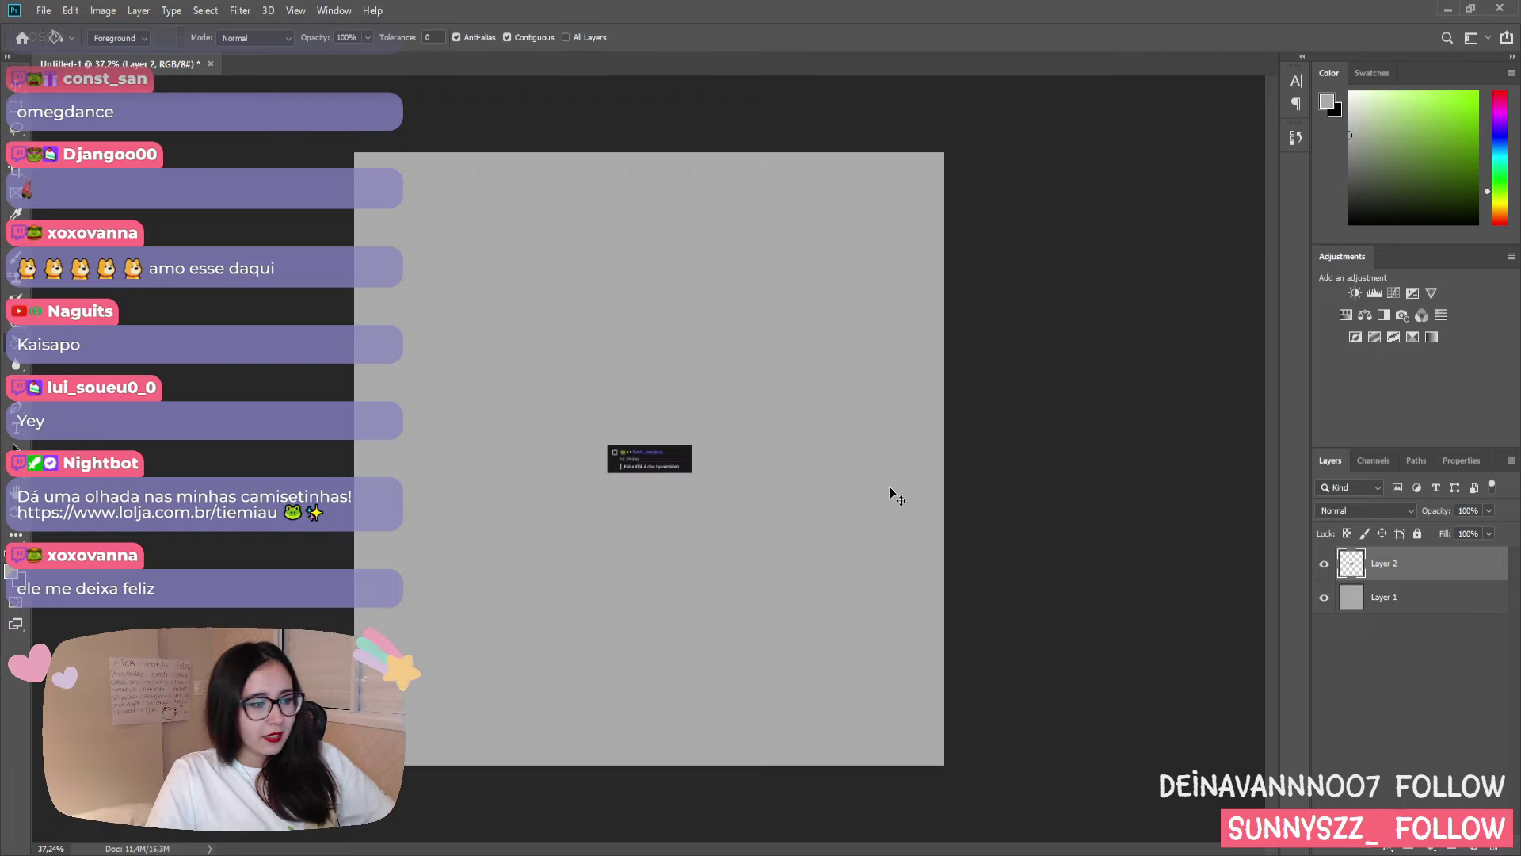
key("ctrl+t")
left_click_drag(653, 471, 872, 290)
mouse_move(778, 273)
left_mouse_down()
mouse_move(740, 260)
mouse_move(826, 275)
mouse_move(793, 261)
left_mouse_up()
key("Return")
key("g")
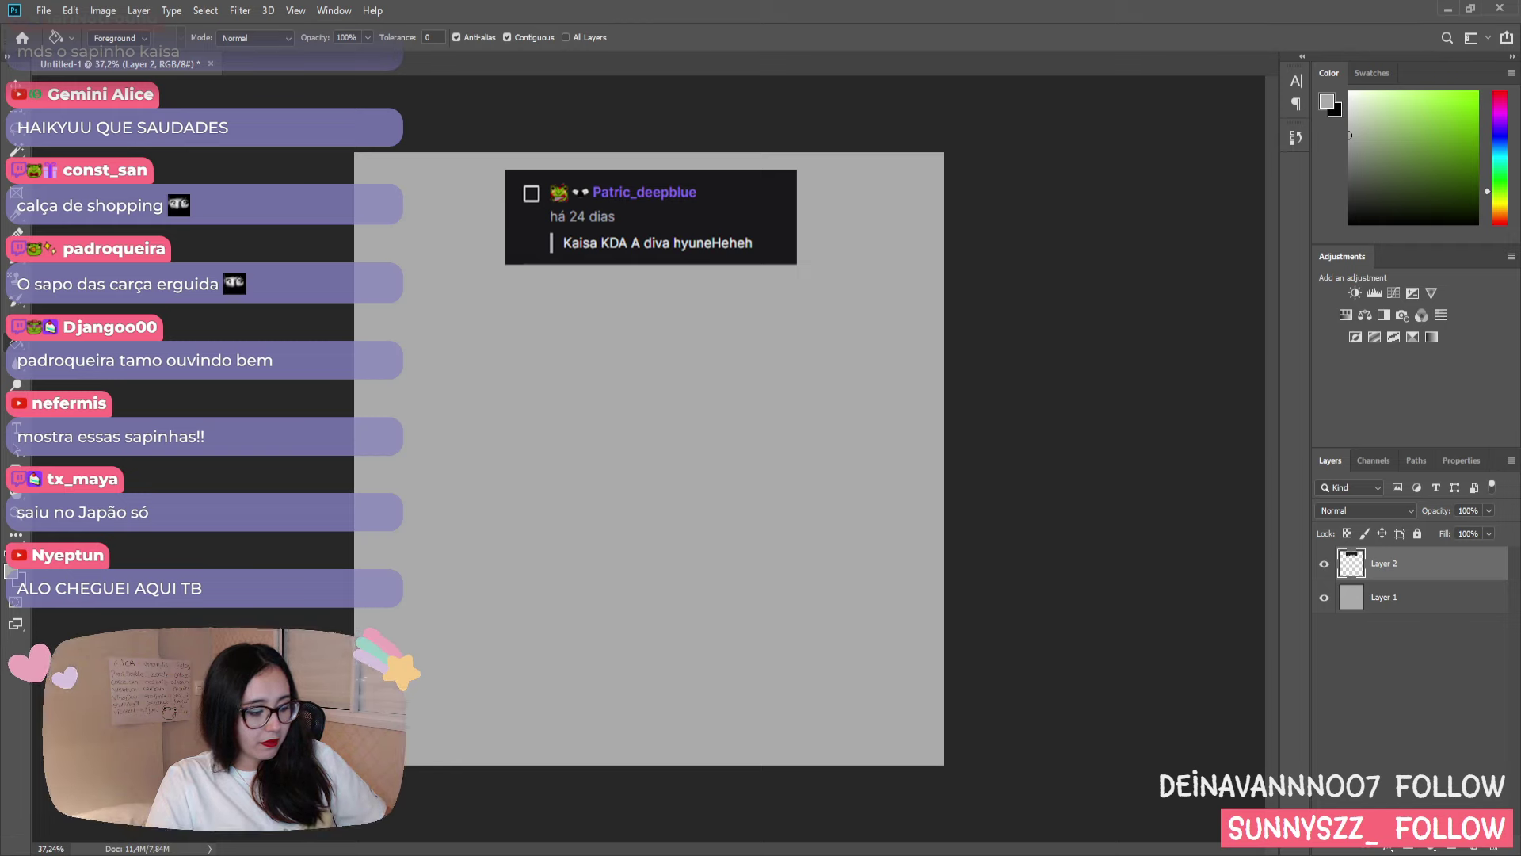
- Paste the Kaisa KDA reference picture, scale it to about 165% and fit it into the canvas's upper right corner
key("ctrl+v")
key("ctrl+t")
left_click_drag(681, 481, 908, 306)
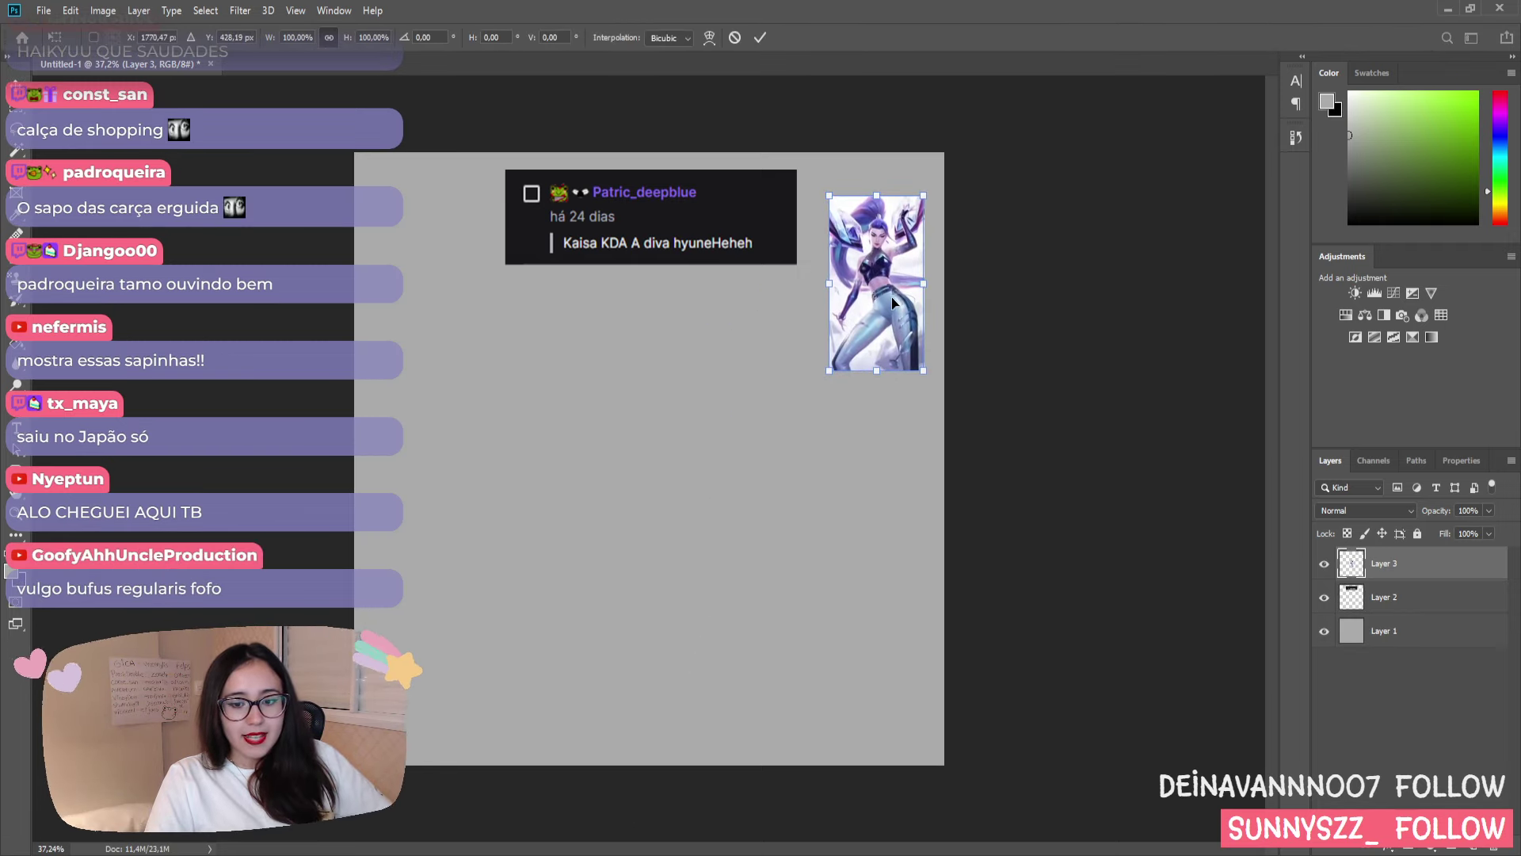
left_click_drag(829, 370, 768, 471)
left_click_drag(834, 423, 831, 400)
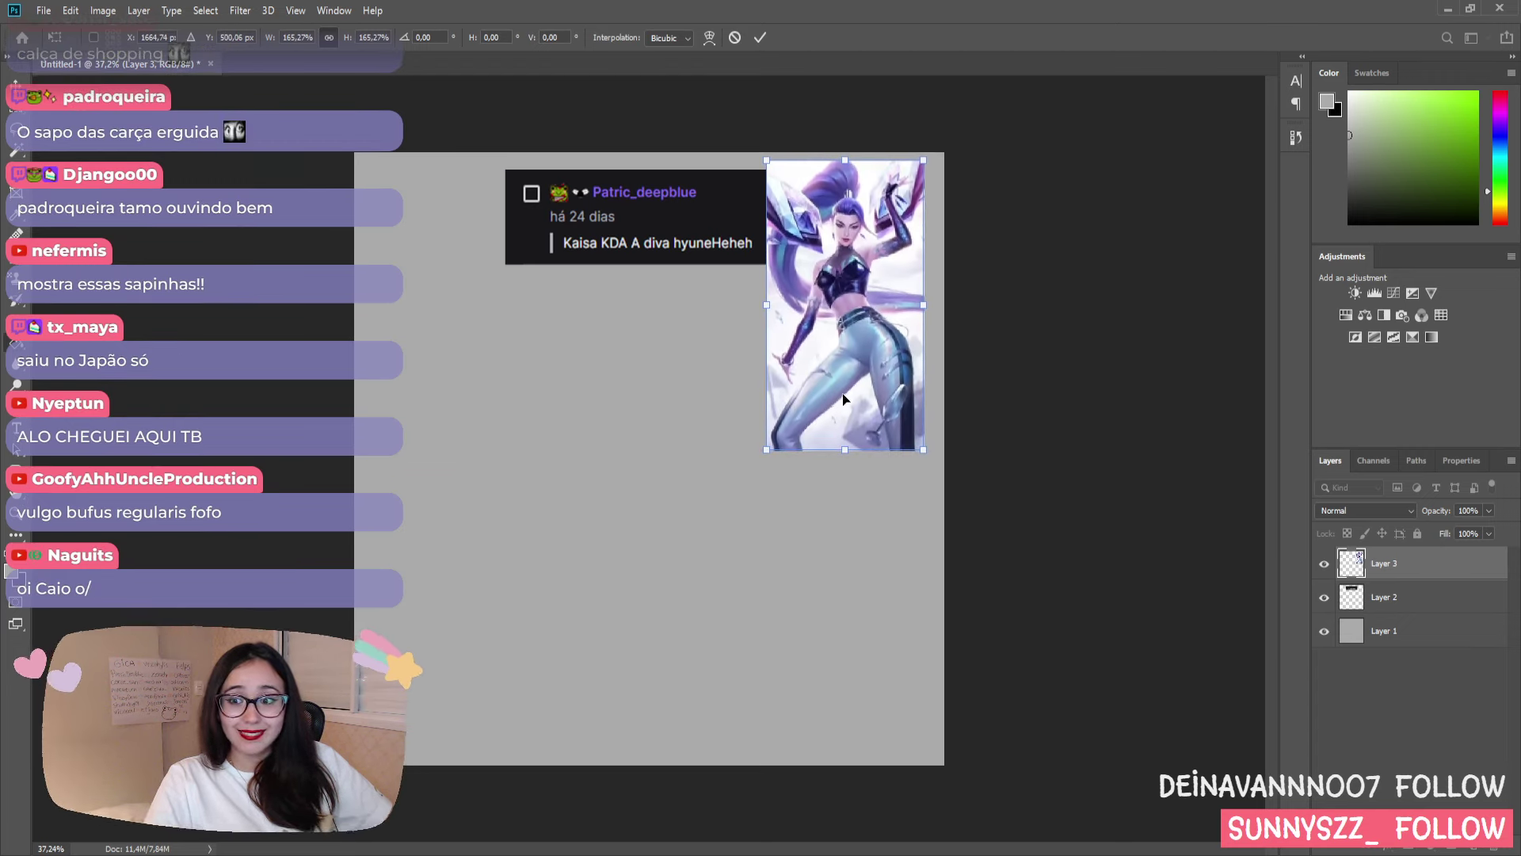
key("Return")
key("g")
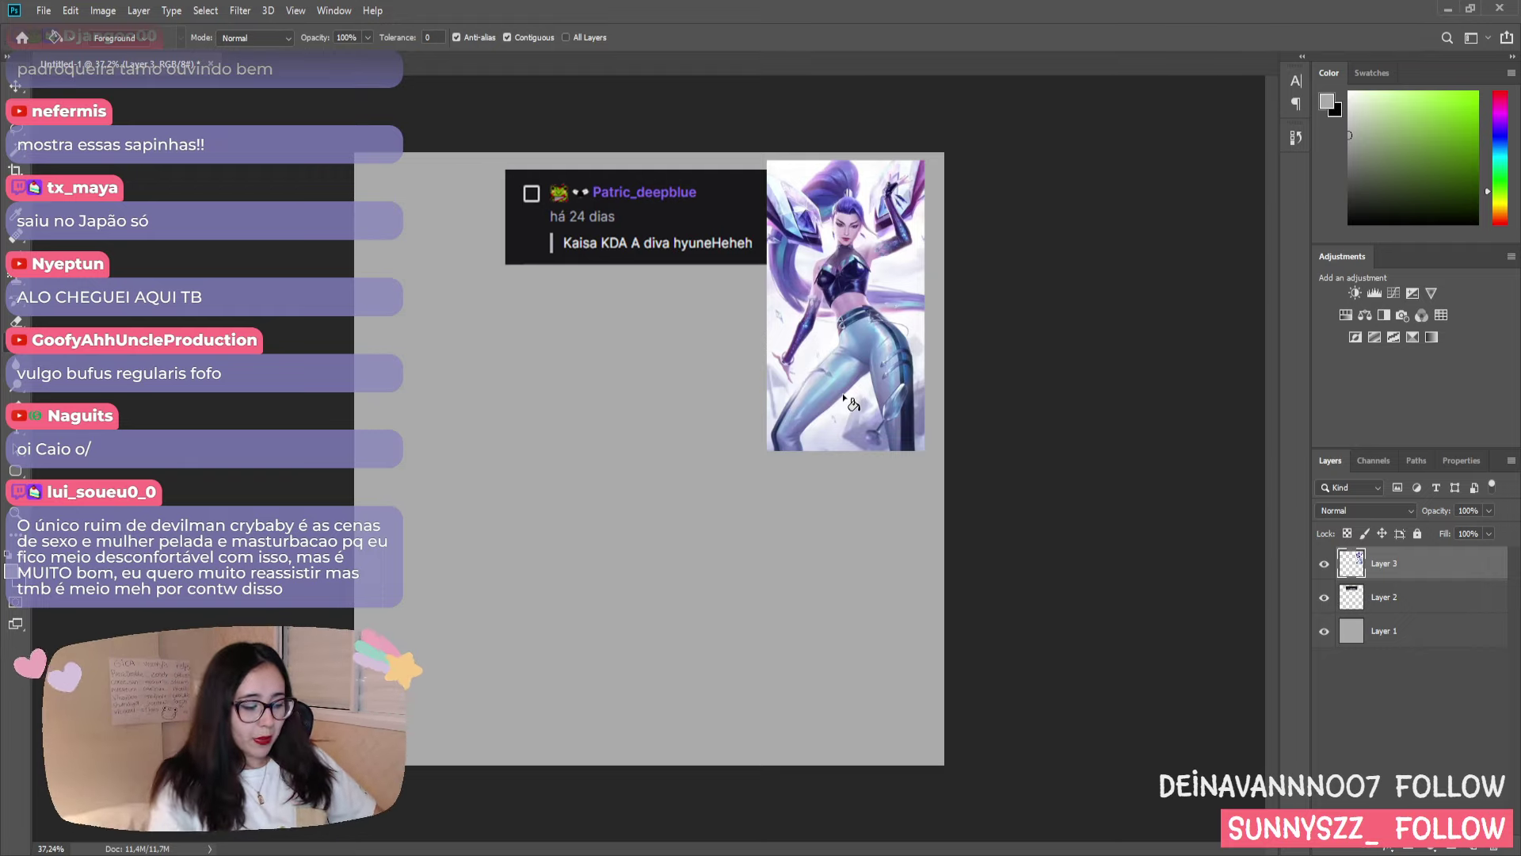
- Add a new empty layer above the reference images for the drawing
key("ctrl+shift+alt+n")
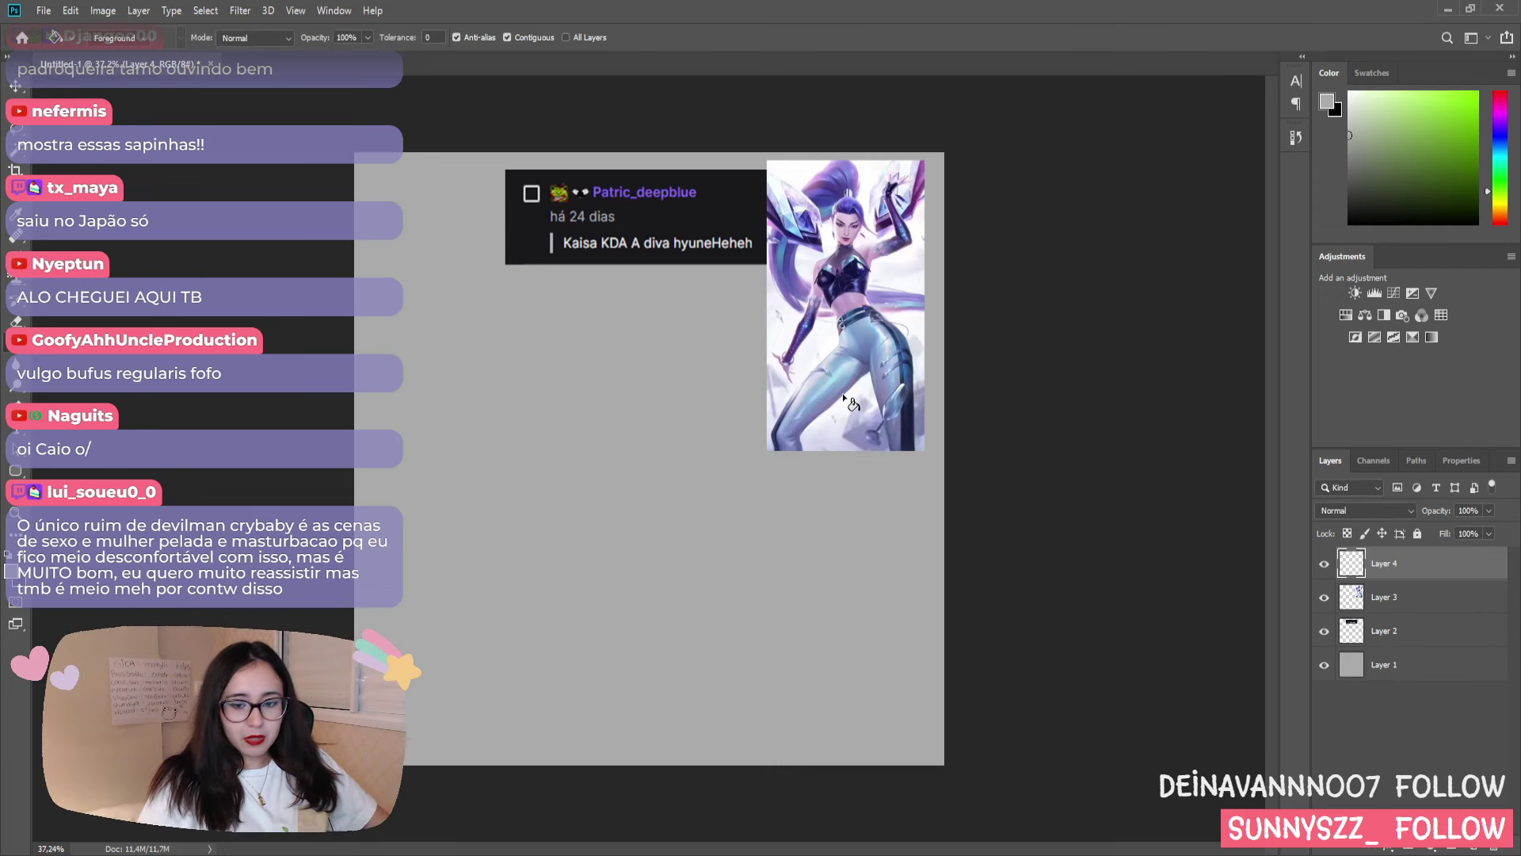
key("z")
left_click_drag(650, 457, 657, 457)
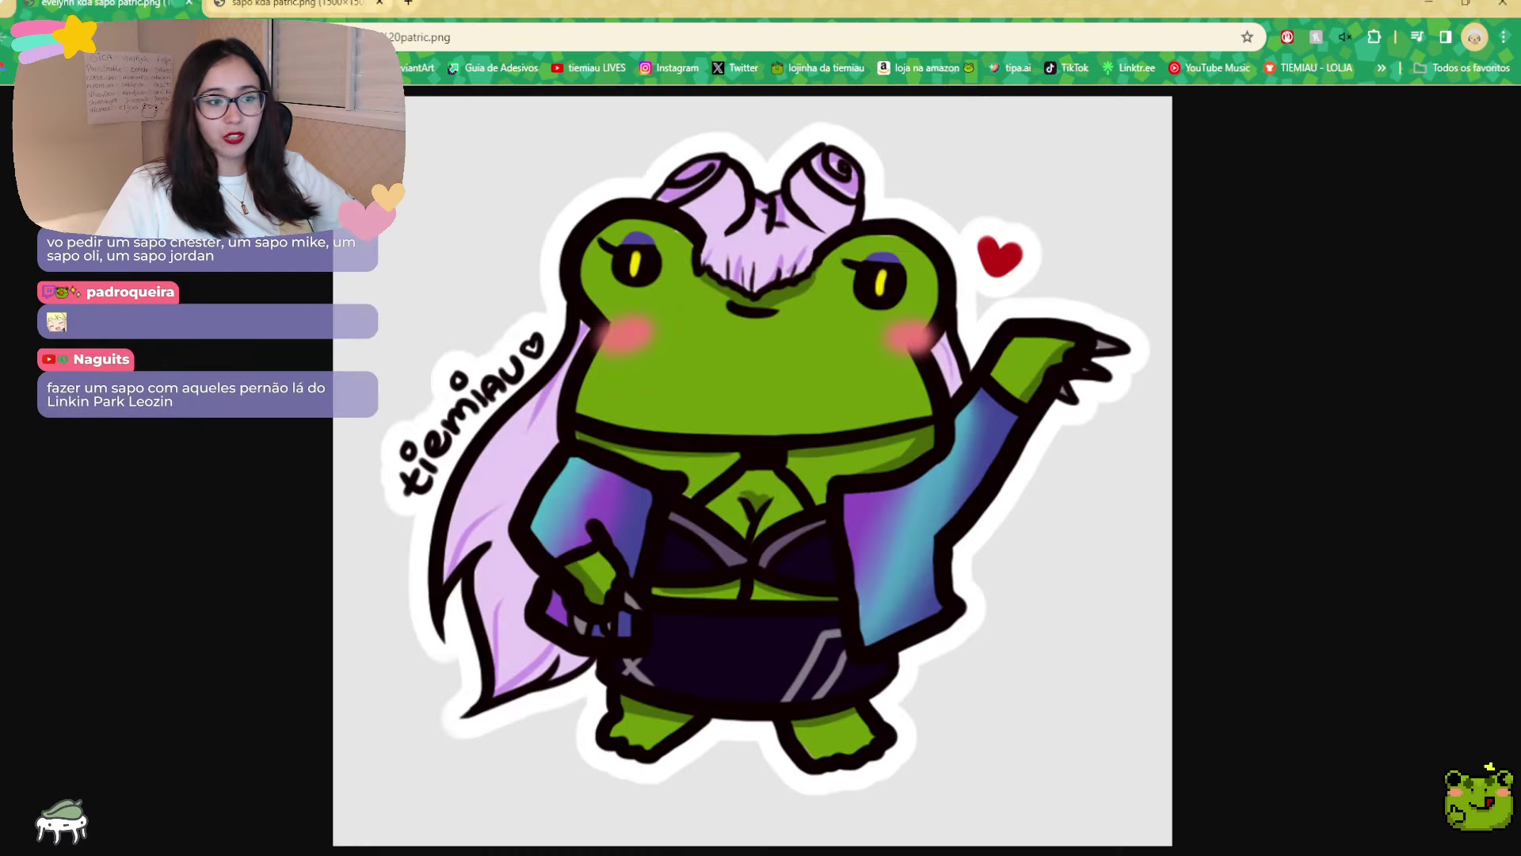
- In the browser, close the finished Evelynn frog drawing and shrink the page view
key("ctrl+w")
key("ctrl+minus")
key("ctrl+minus")
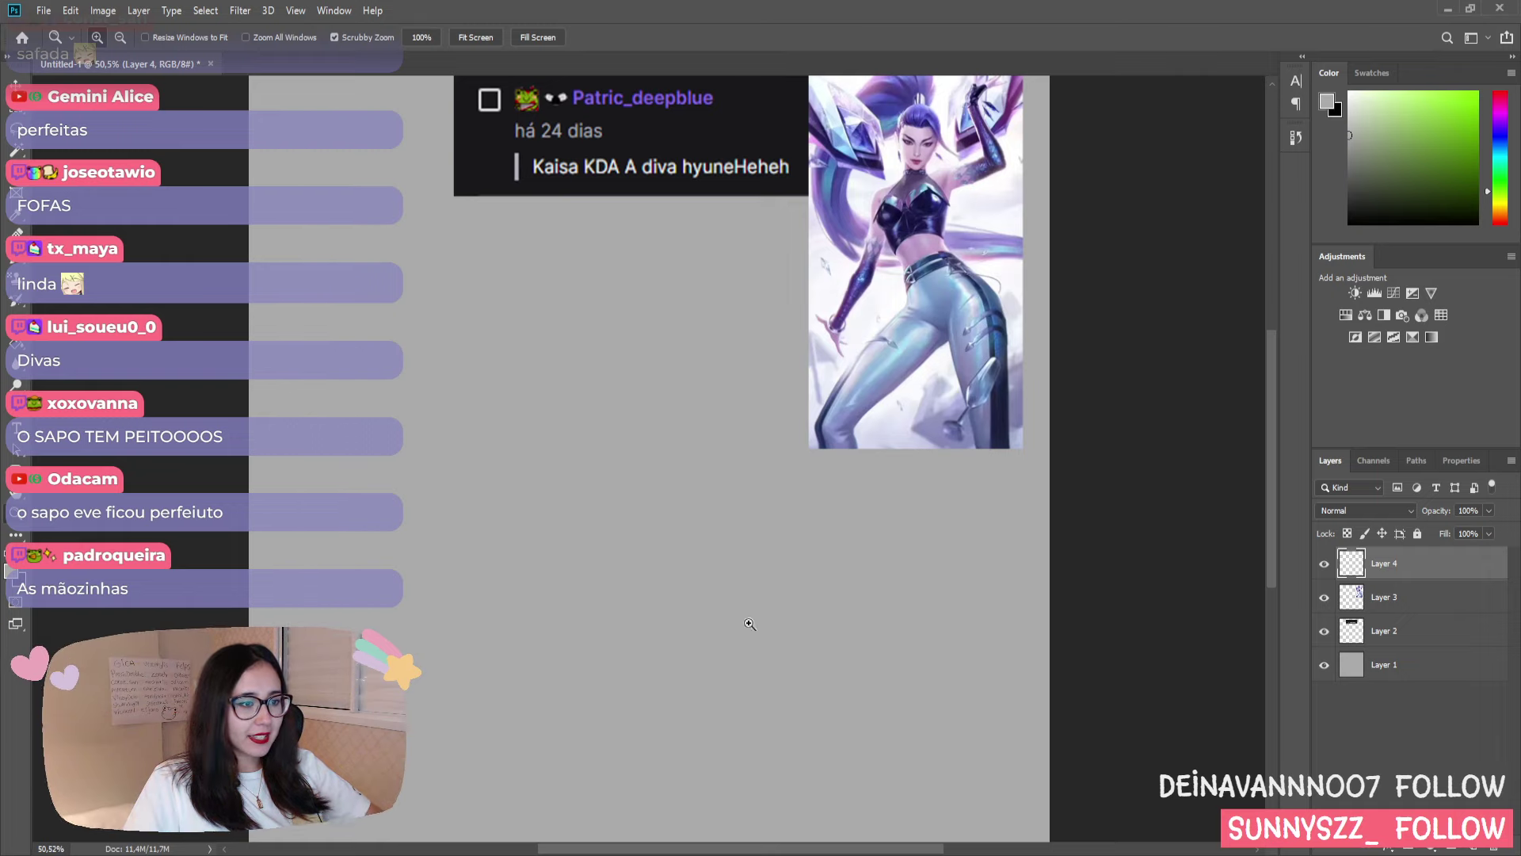
- Return to Photoshop, make black the foreground colour and activate the Brush tool on the empty drawing layer
scroll(766, 516, "up", 1)
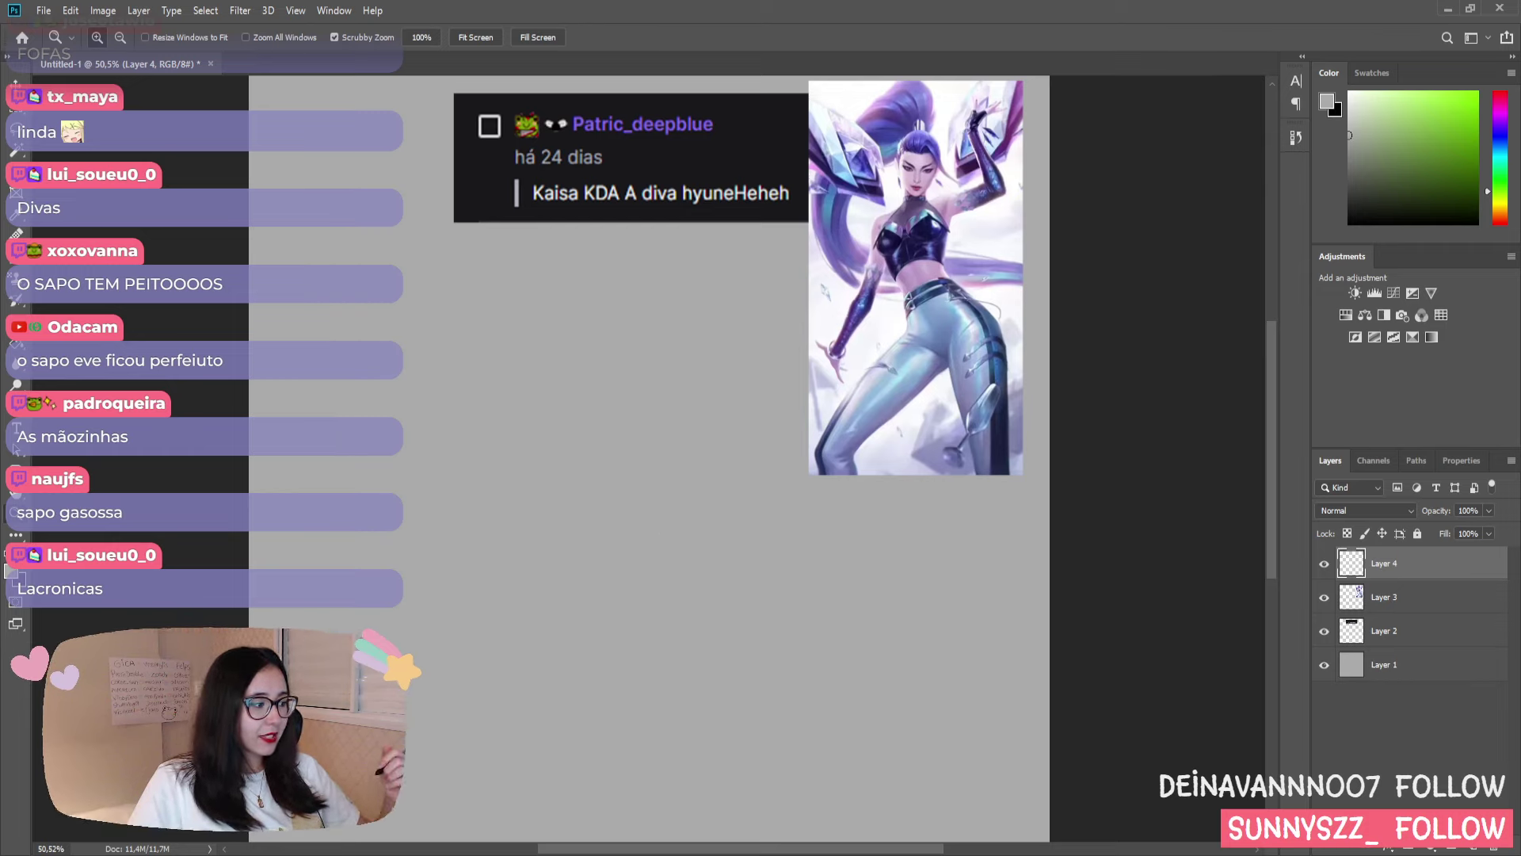
key("x")
key("i")
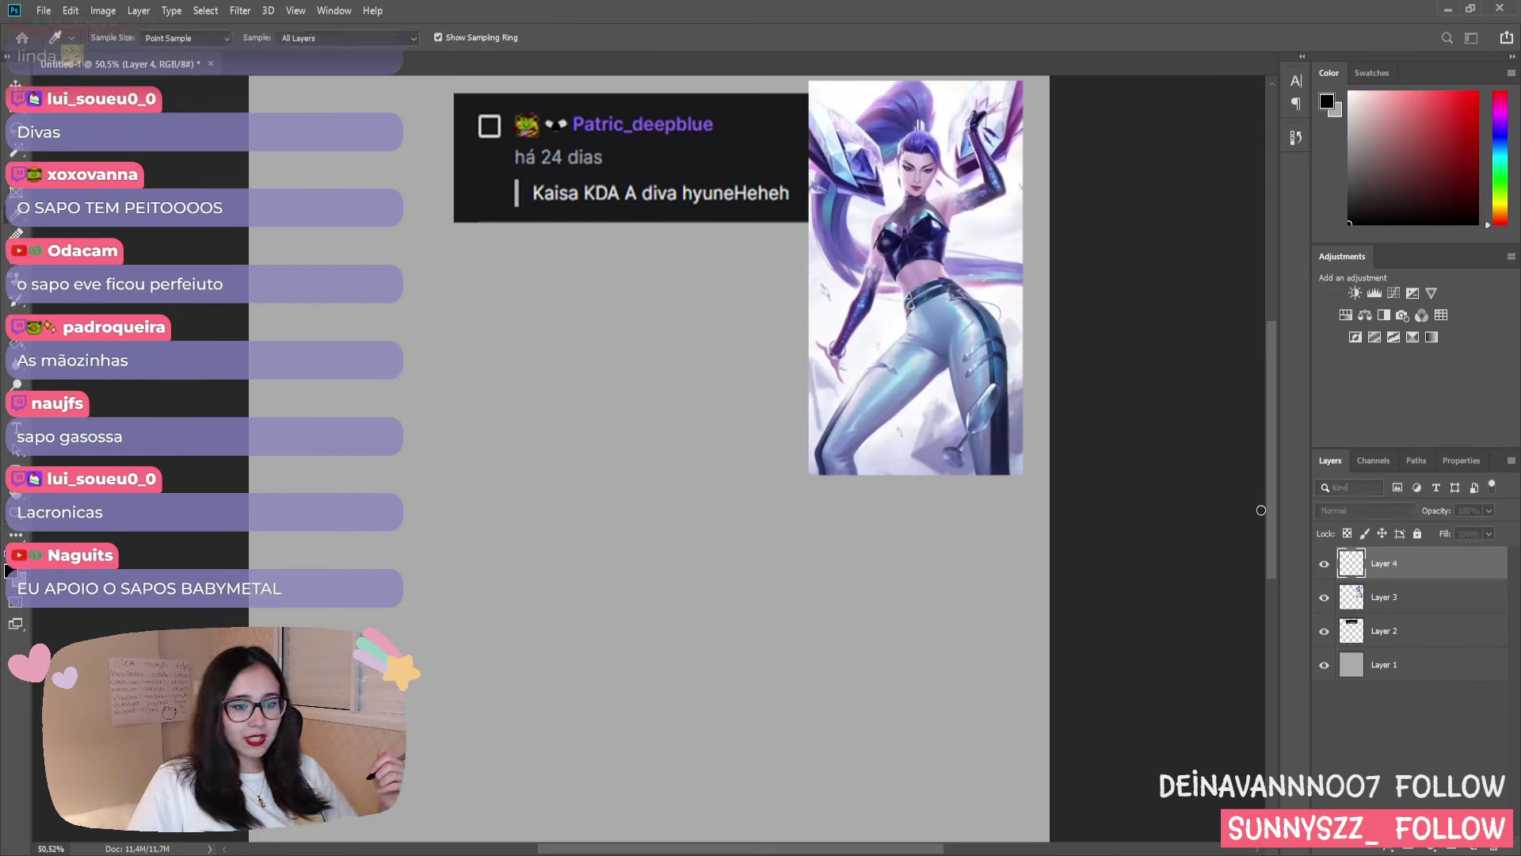
key("z")
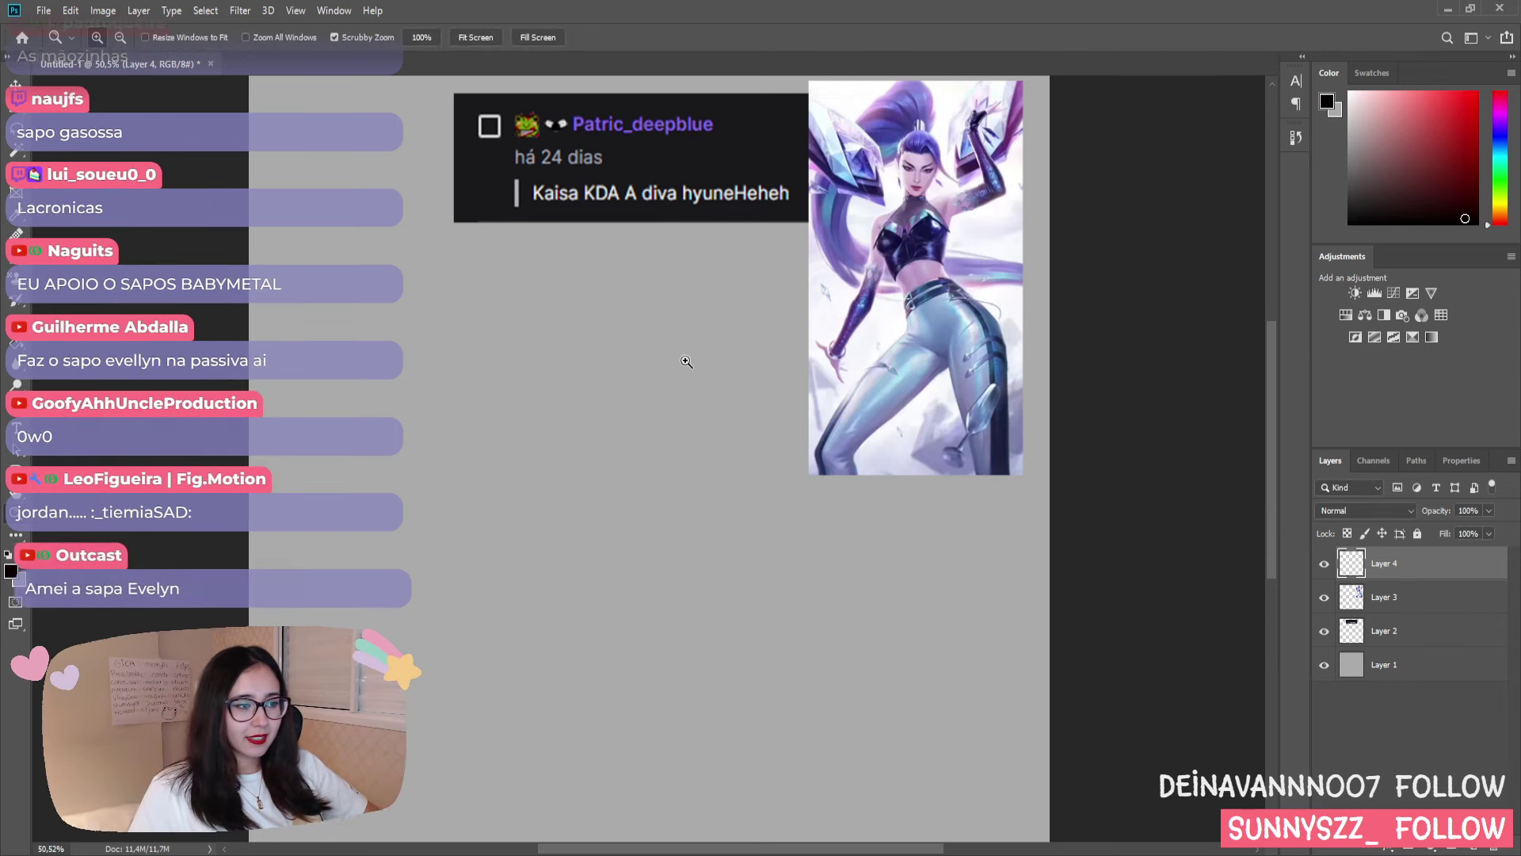
key("b")
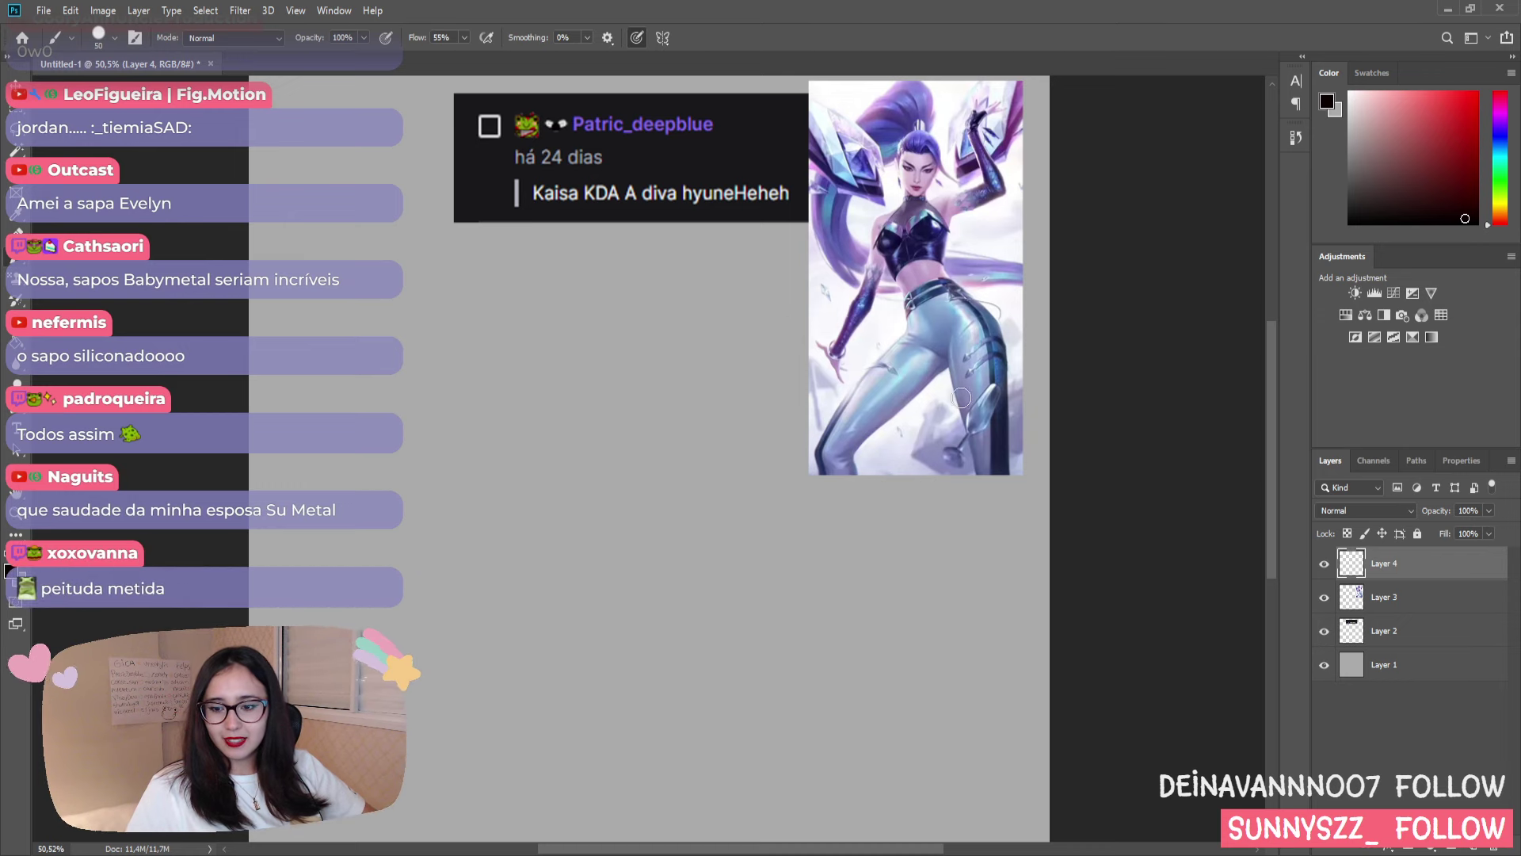
left_click_drag(703, 364, 579, 408)
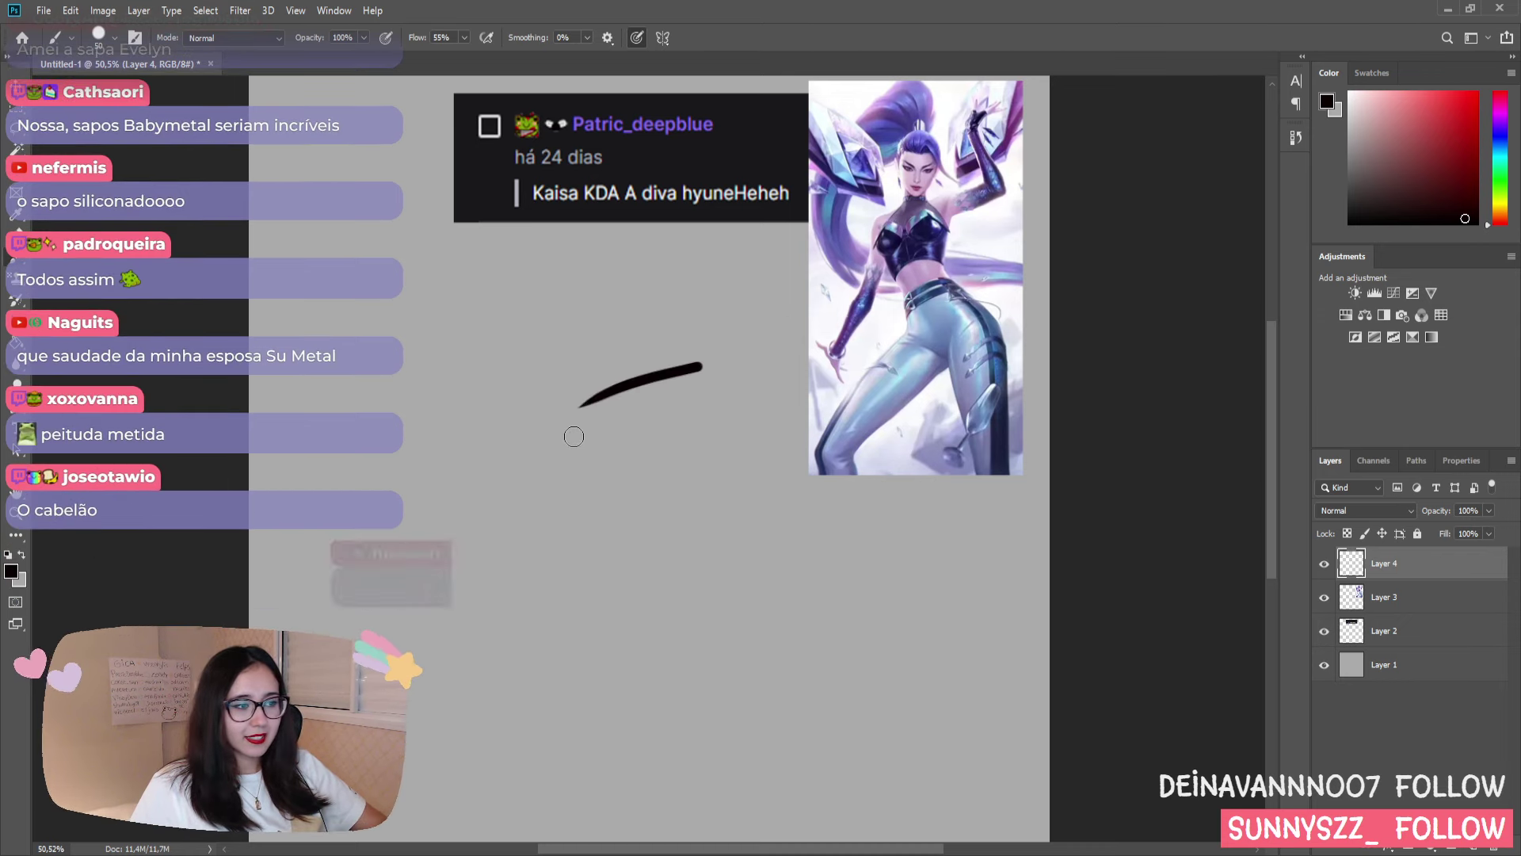
key("ctrl+z")
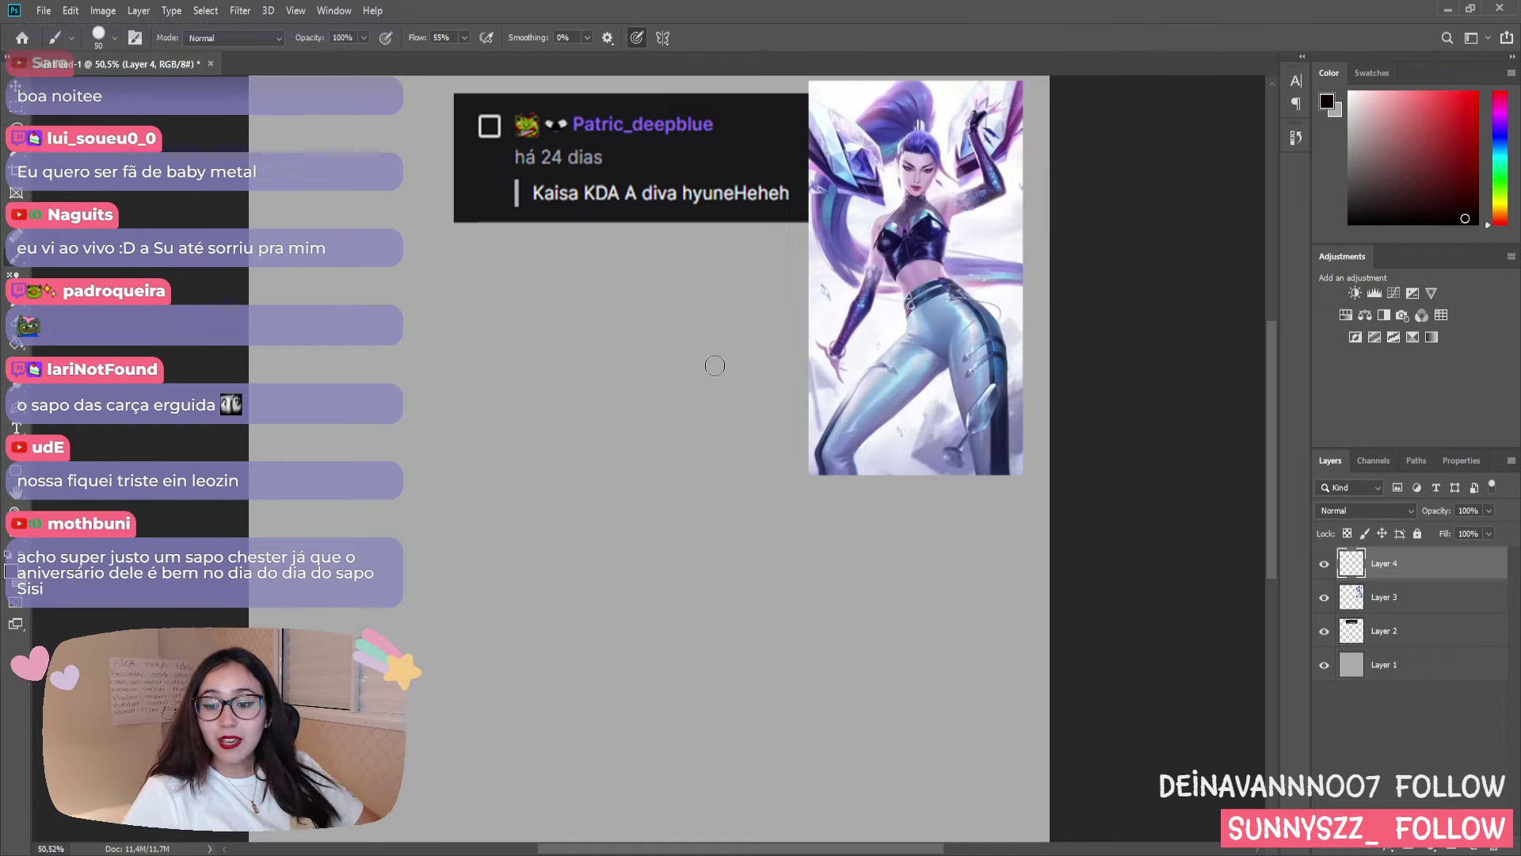
left_click_drag(750, 352, 490, 378)
key("ctrl+z")
left_click_drag(713, 321, 468, 400)
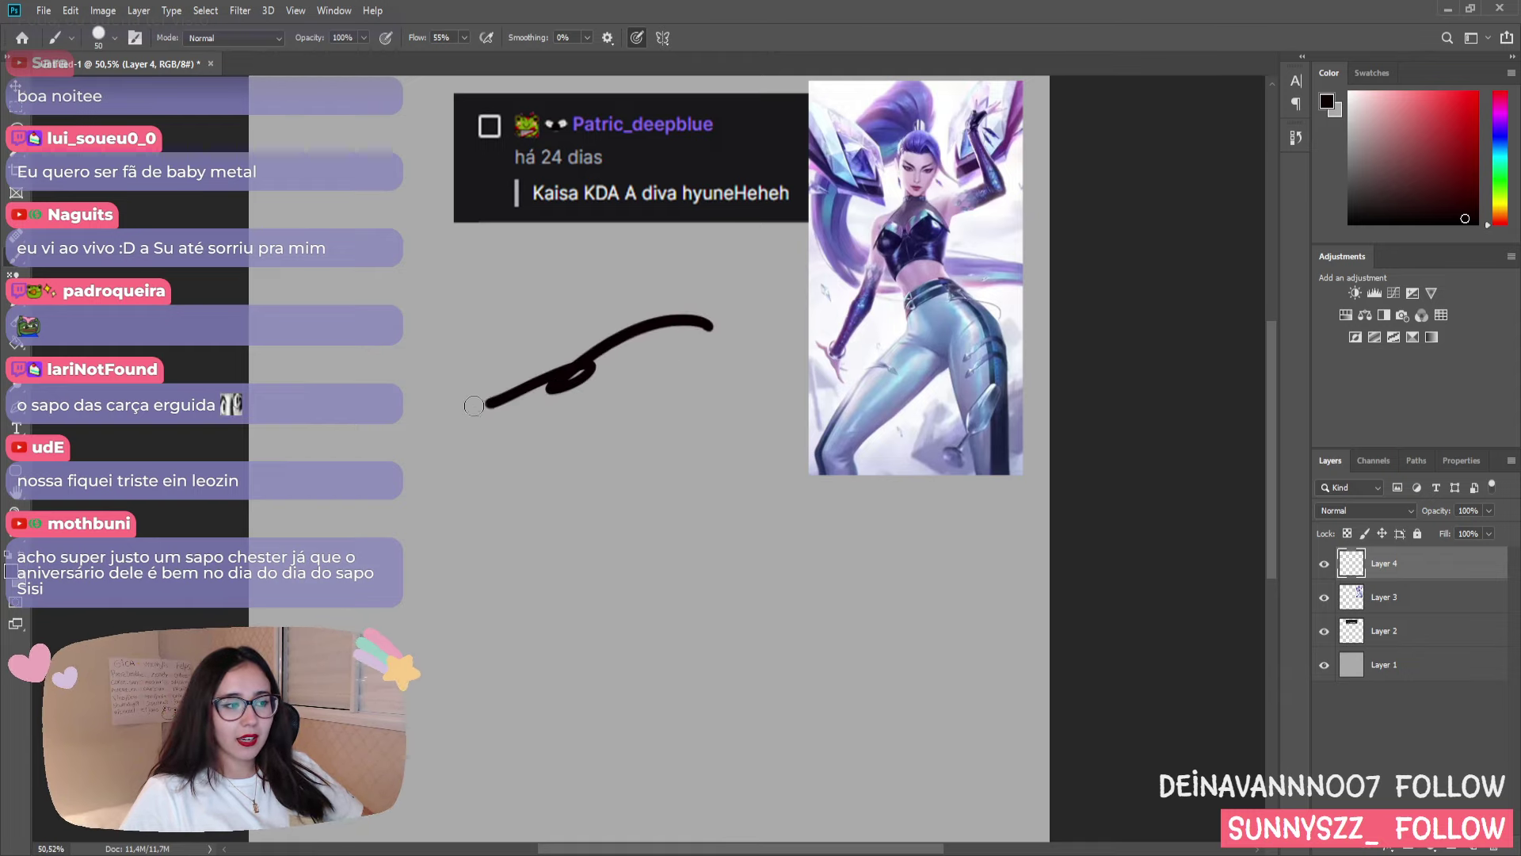
key("ctrl+z")
mouse_move(678, 374)
left_mouse_down()
mouse_move(554, 424)
mouse_move(461, 369)
left_mouse_up()
key("ctrl+z")
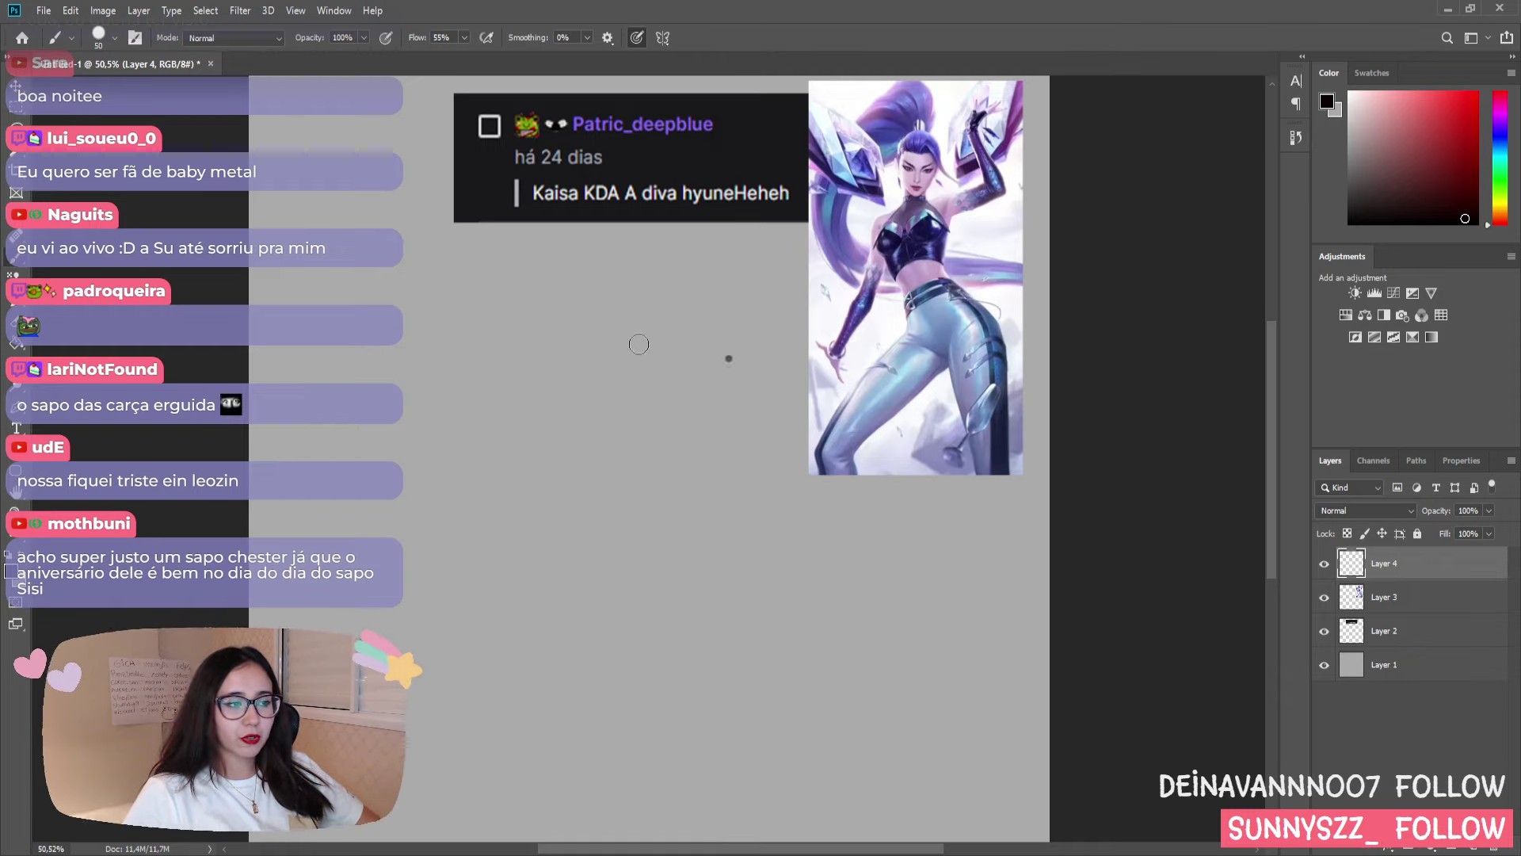
left_click_drag(729, 353, 527, 412)
key("ctrl+z")
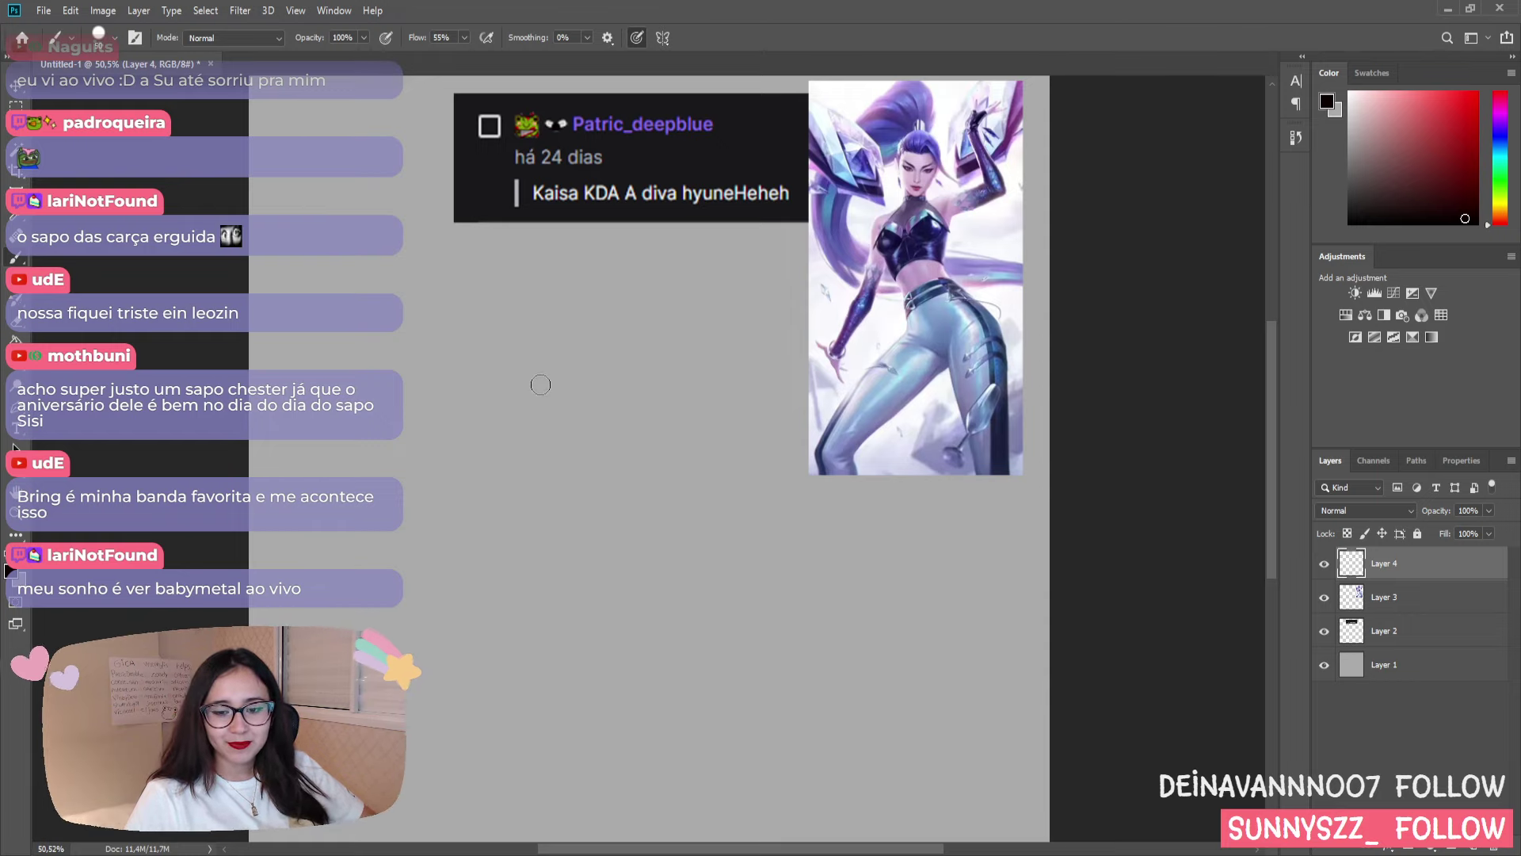
mouse_move(588, 381)
left_mouse_down()
mouse_move(493, 378)
mouse_move(511, 394)
mouse_move(484, 398)
left_mouse_up()
key("ctrl+z")
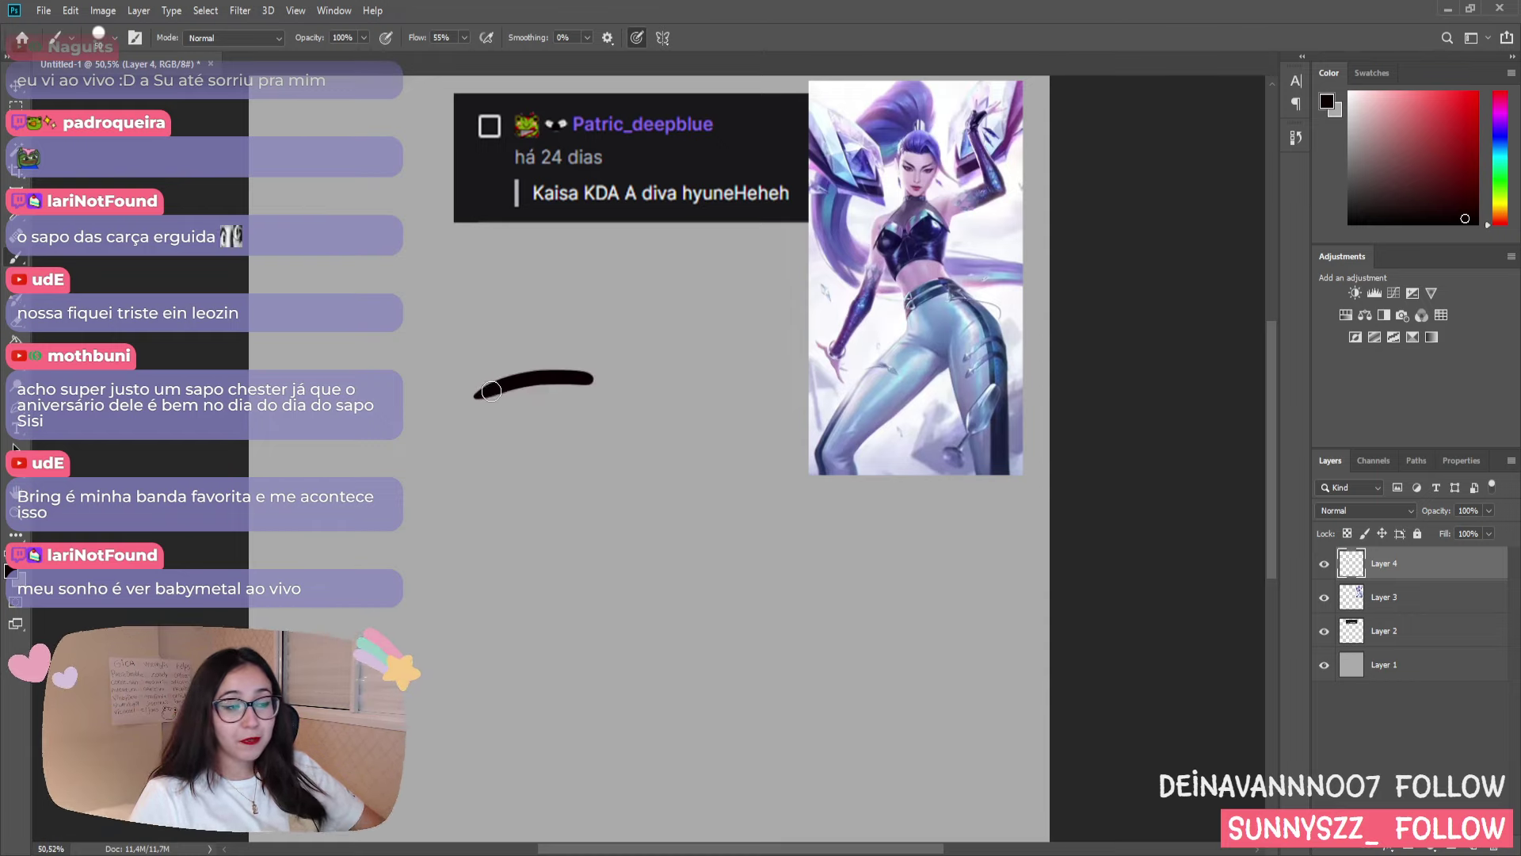
key("ctrl+z")
left_click_drag(622, 377, 487, 400)
key("ctrl+z")
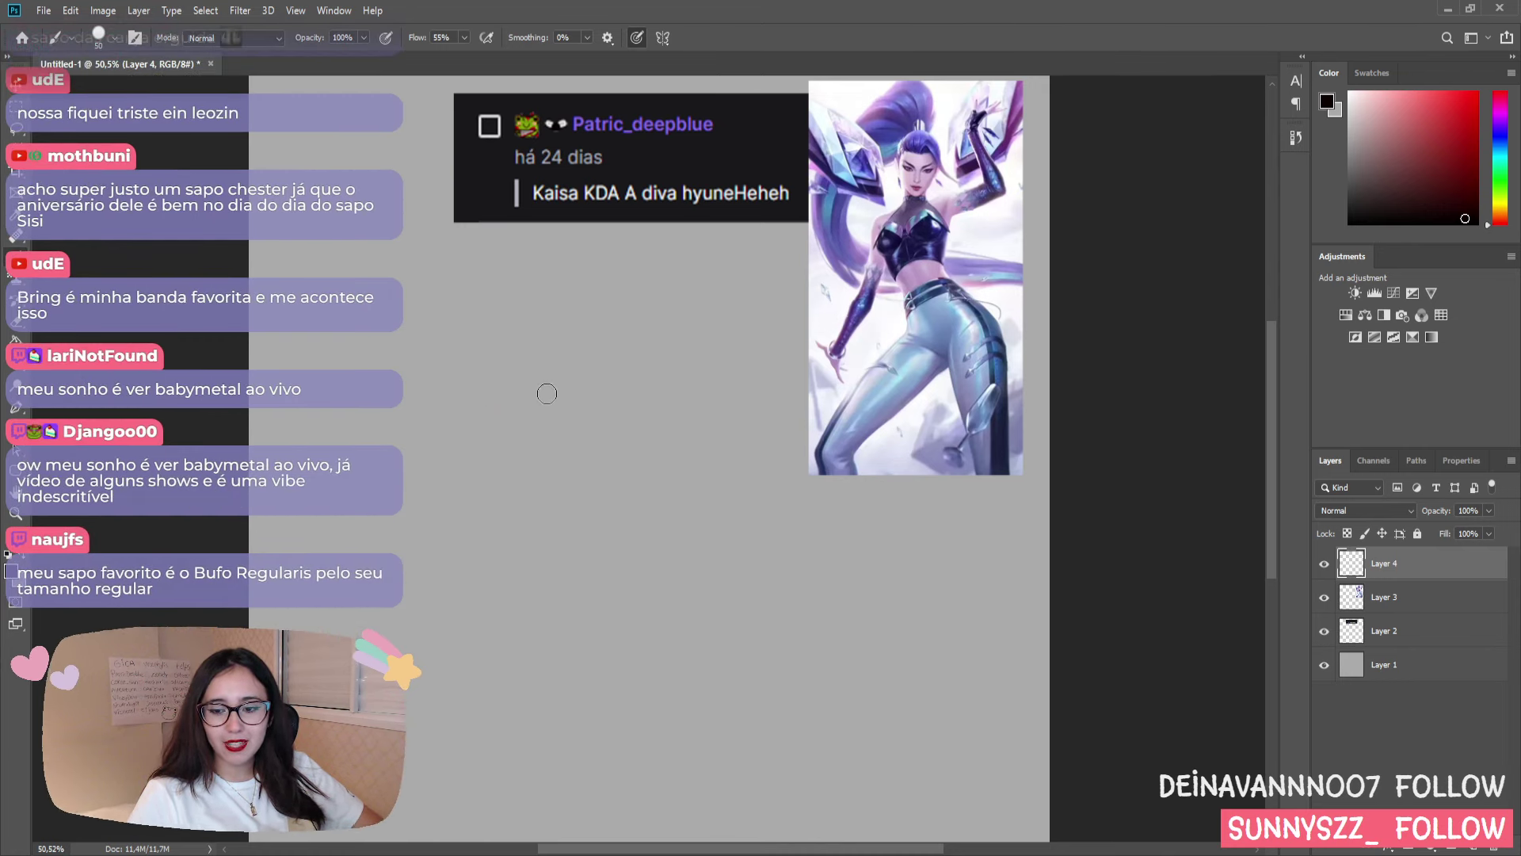
left_click_drag(622, 372, 480, 393)
key("ctrl+z")
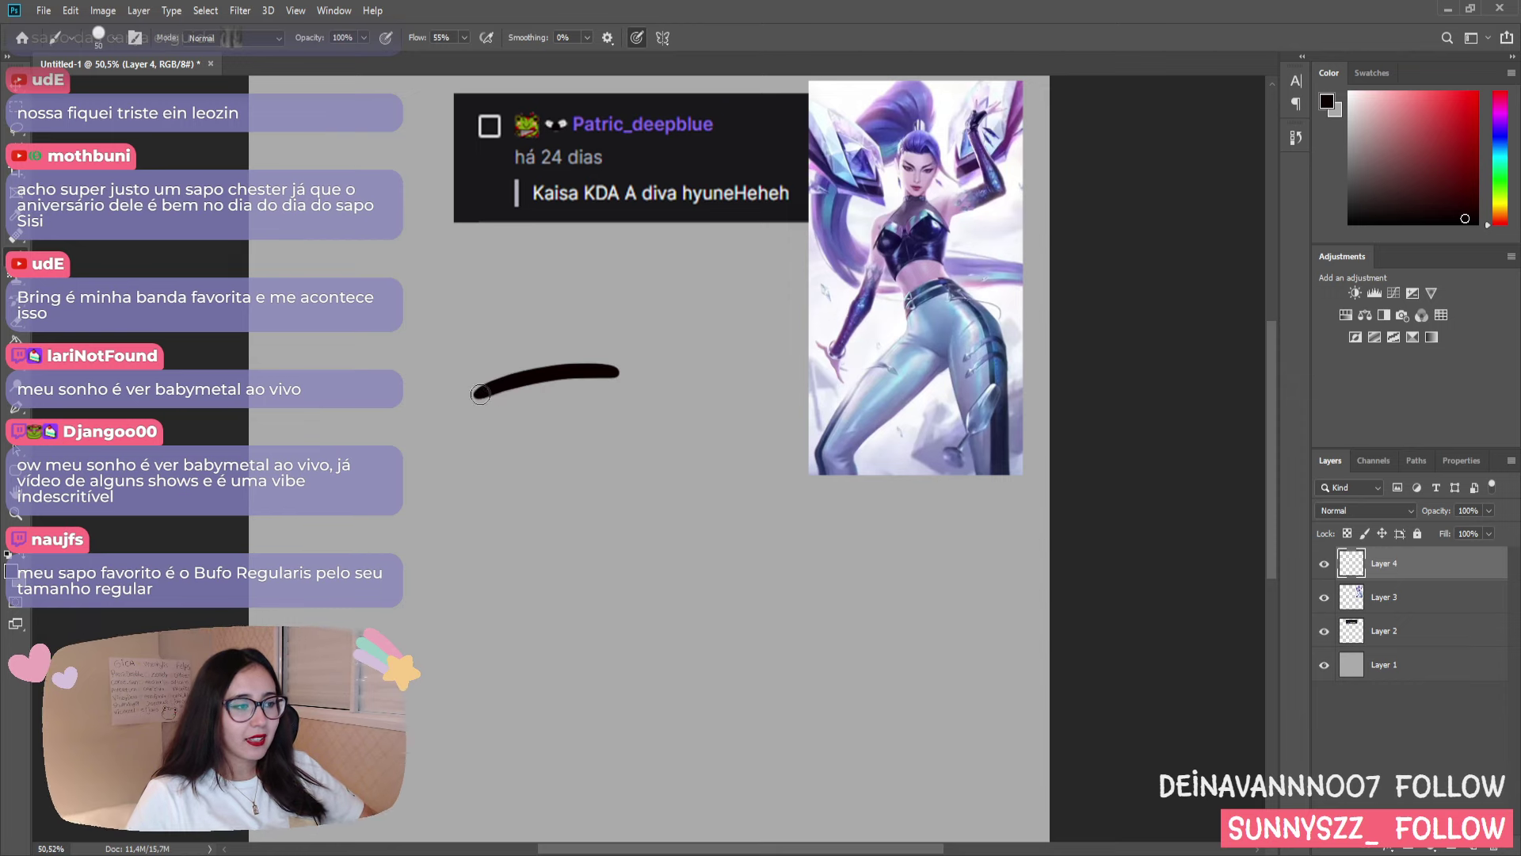
key("ctrl+z")
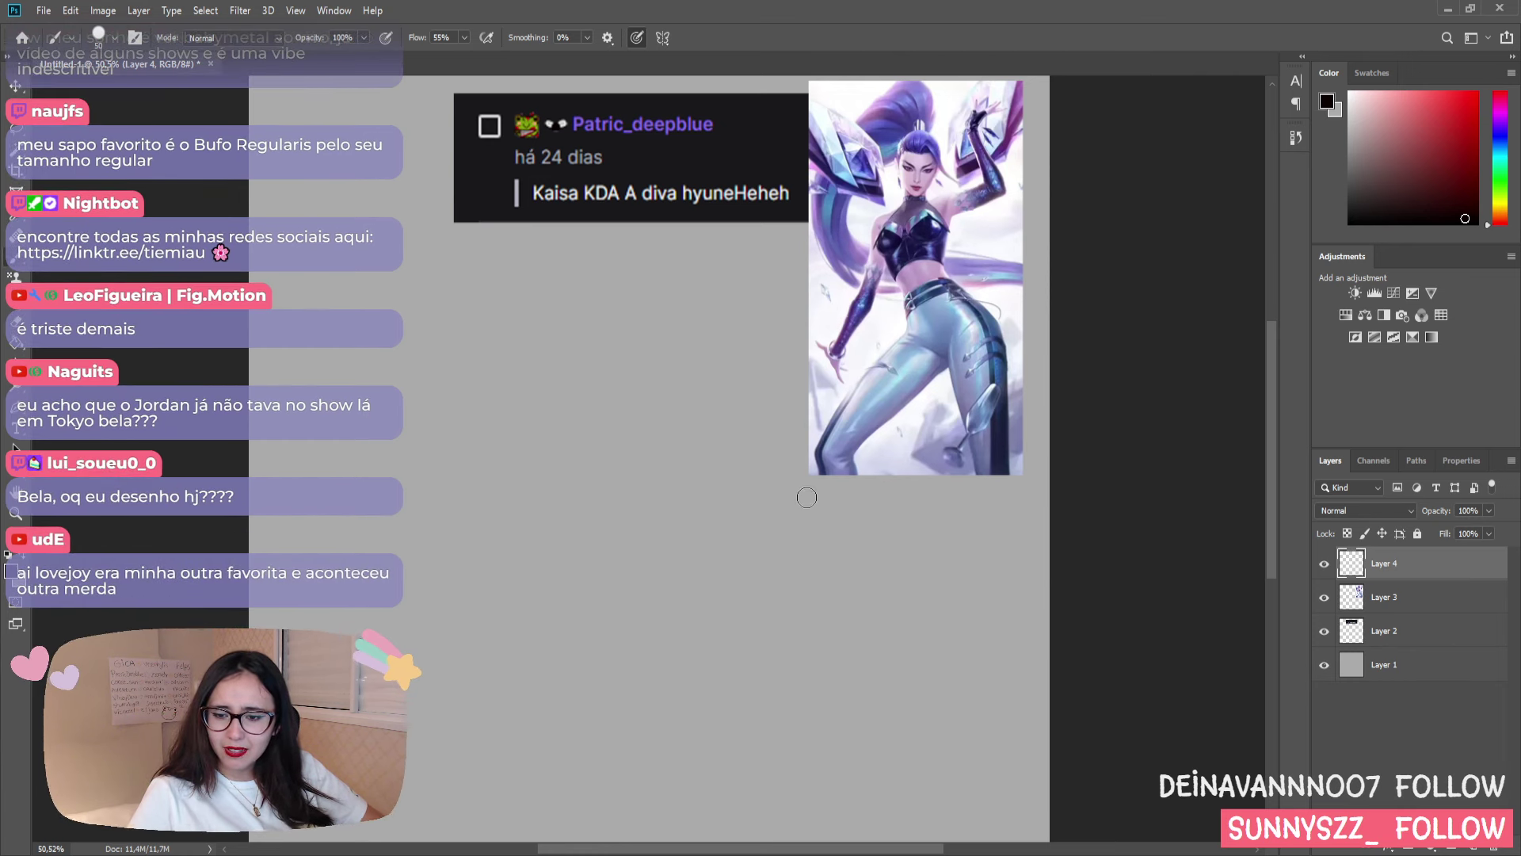
key("space")
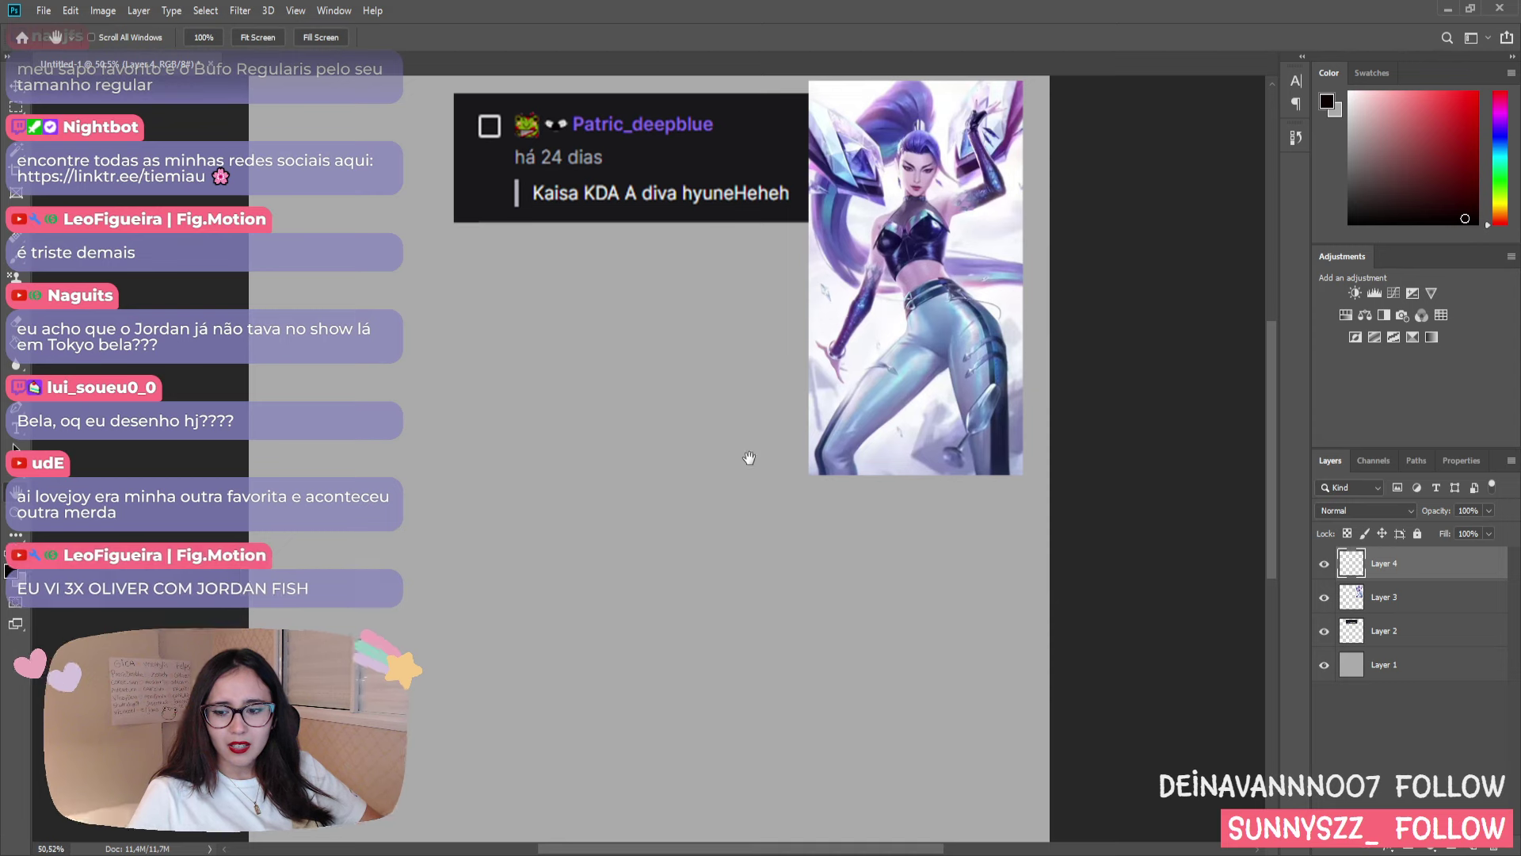
key("b")
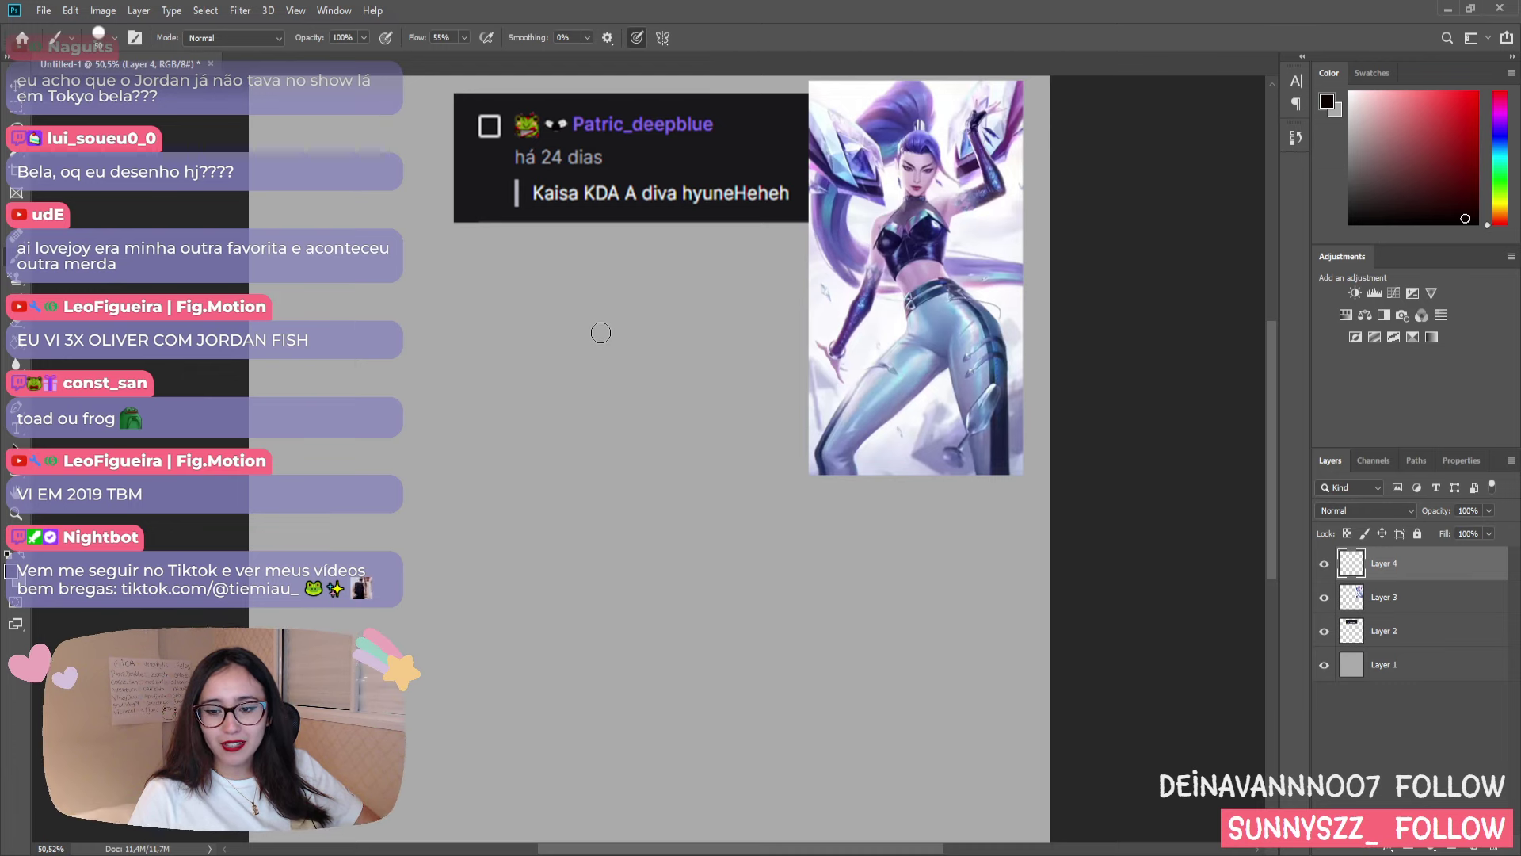
left_click_drag(625, 325, 499, 347)
key("ctrl+z")
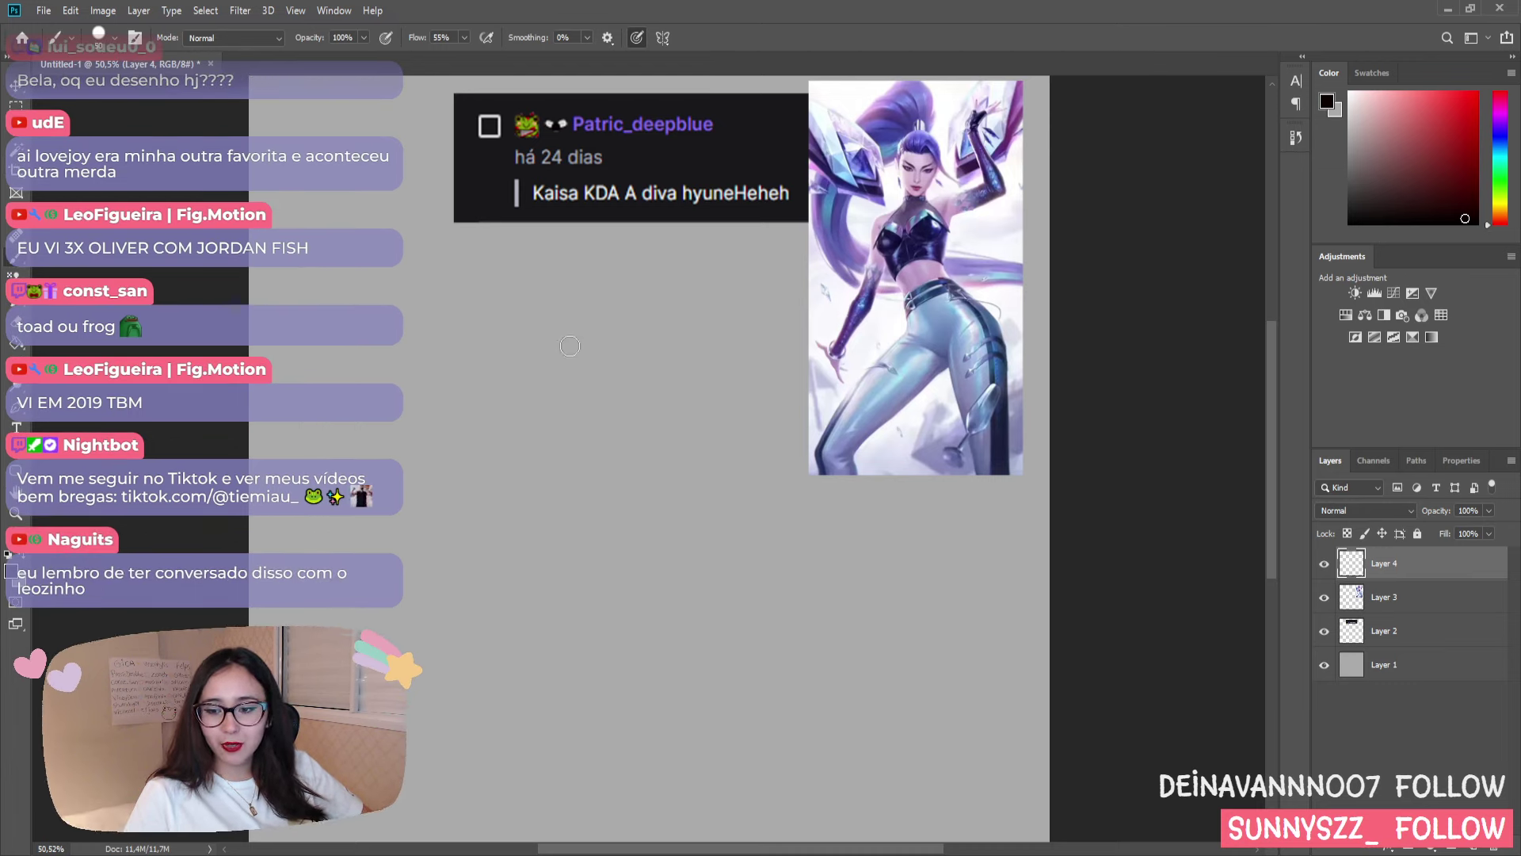
left_click_drag(644, 359, 519, 369)
key("ctrl+z")
left_click_drag(643, 363, 533, 376)
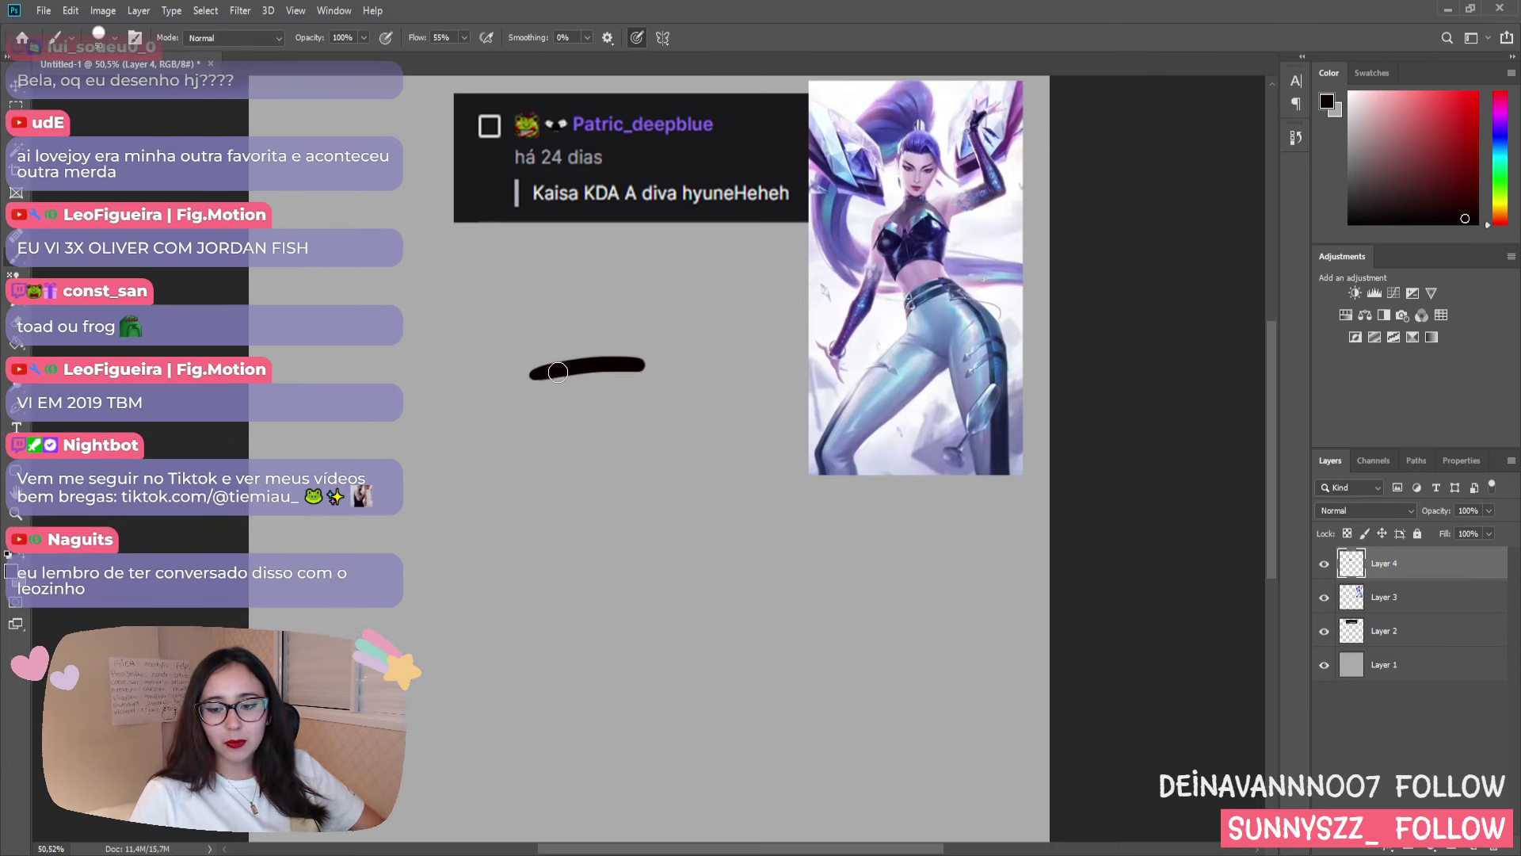
key("ctrl+z")
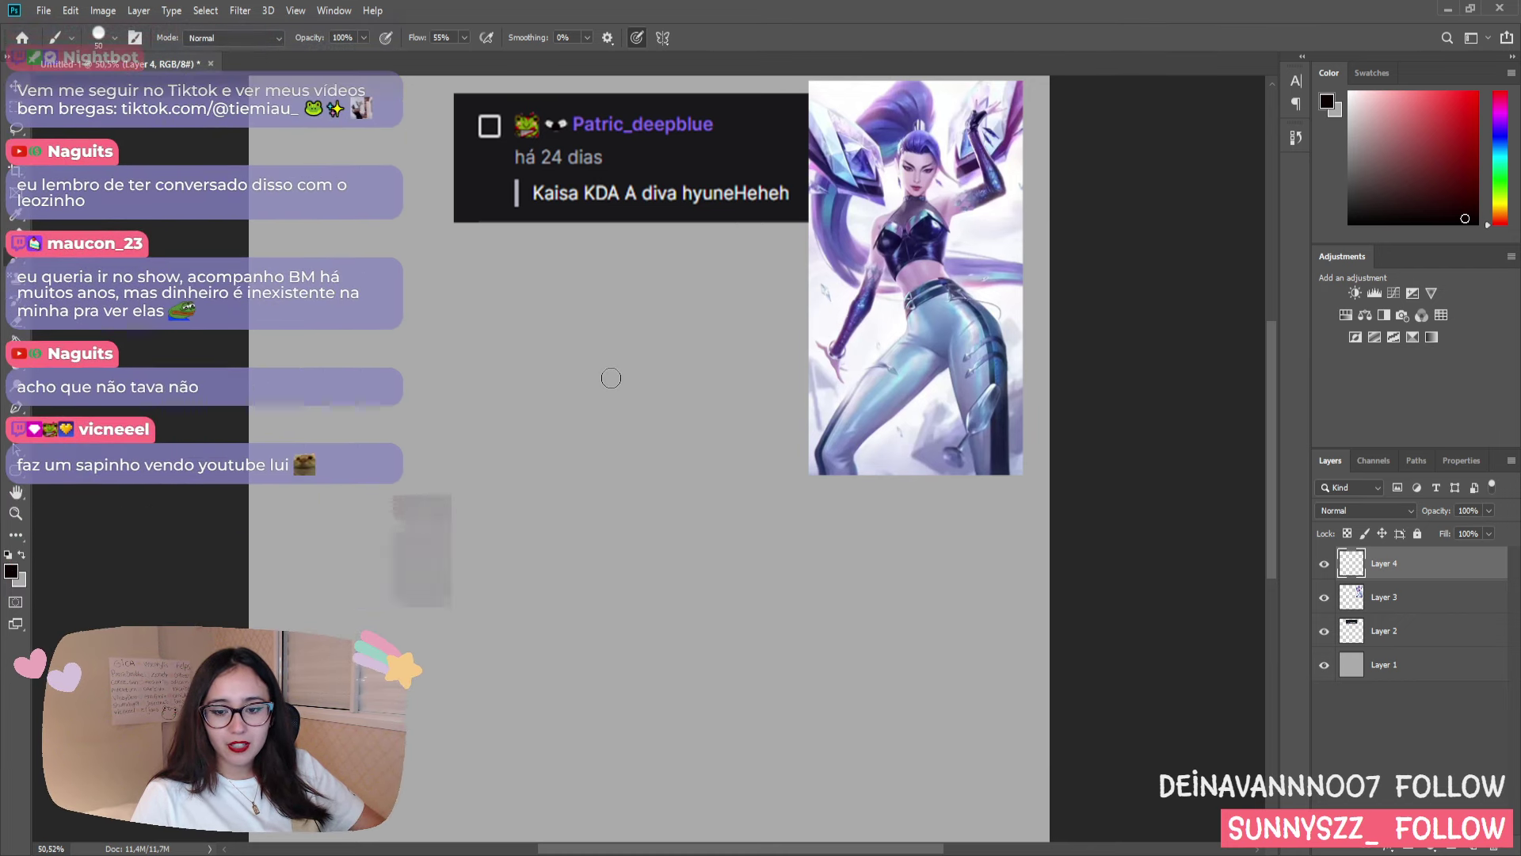
left_click_drag(618, 374, 516, 401)
key("ctrl+z")
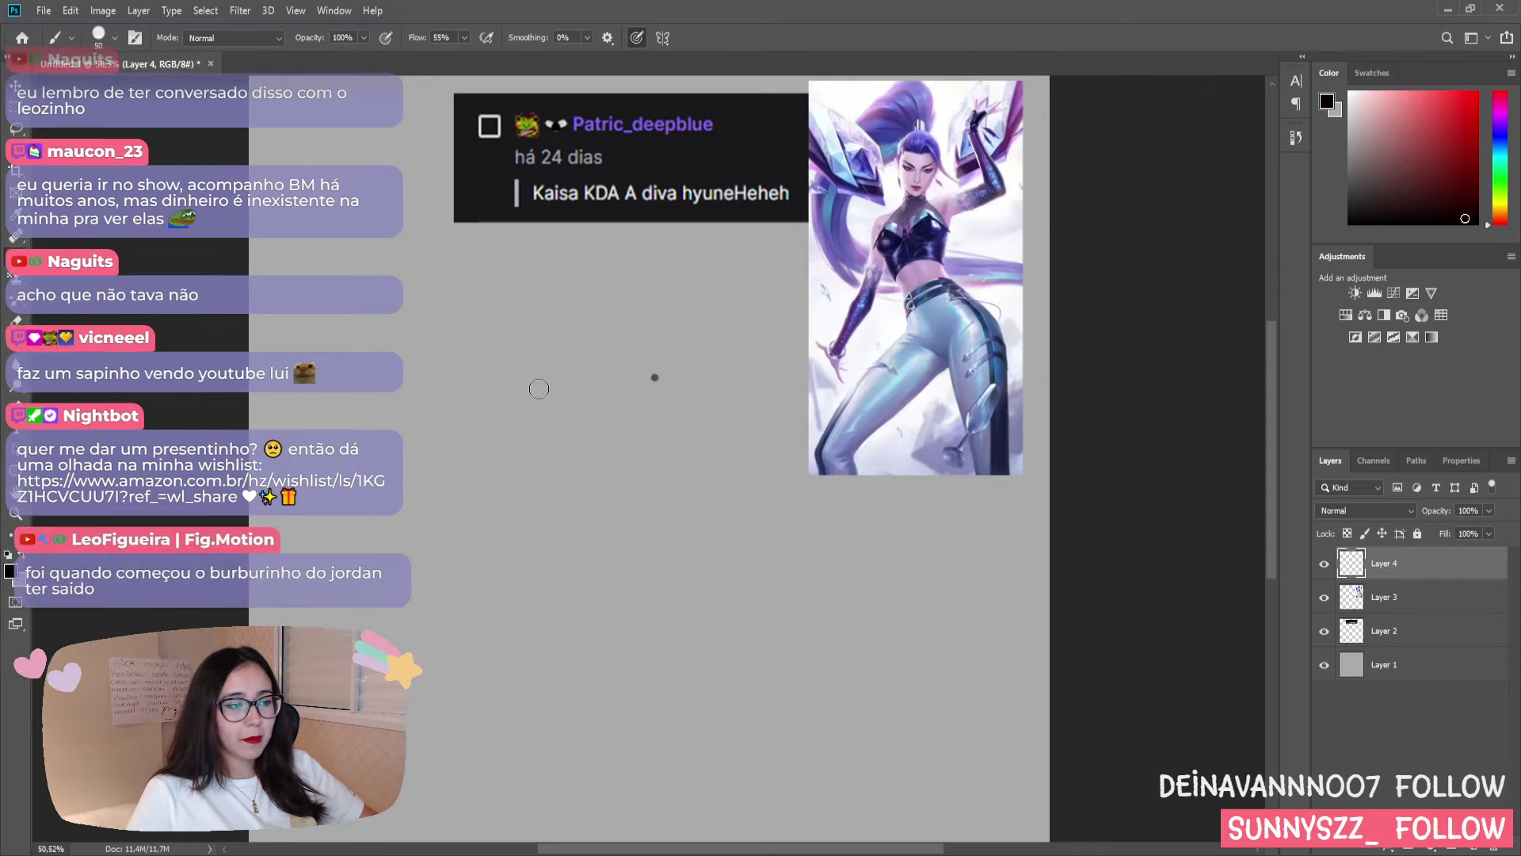
mouse_move(655, 377)
left_mouse_down()
mouse_move(558, 392)
mouse_move(404, 379)
mouse_move(381, 406)
left_mouse_up()
key("ctrl+z")
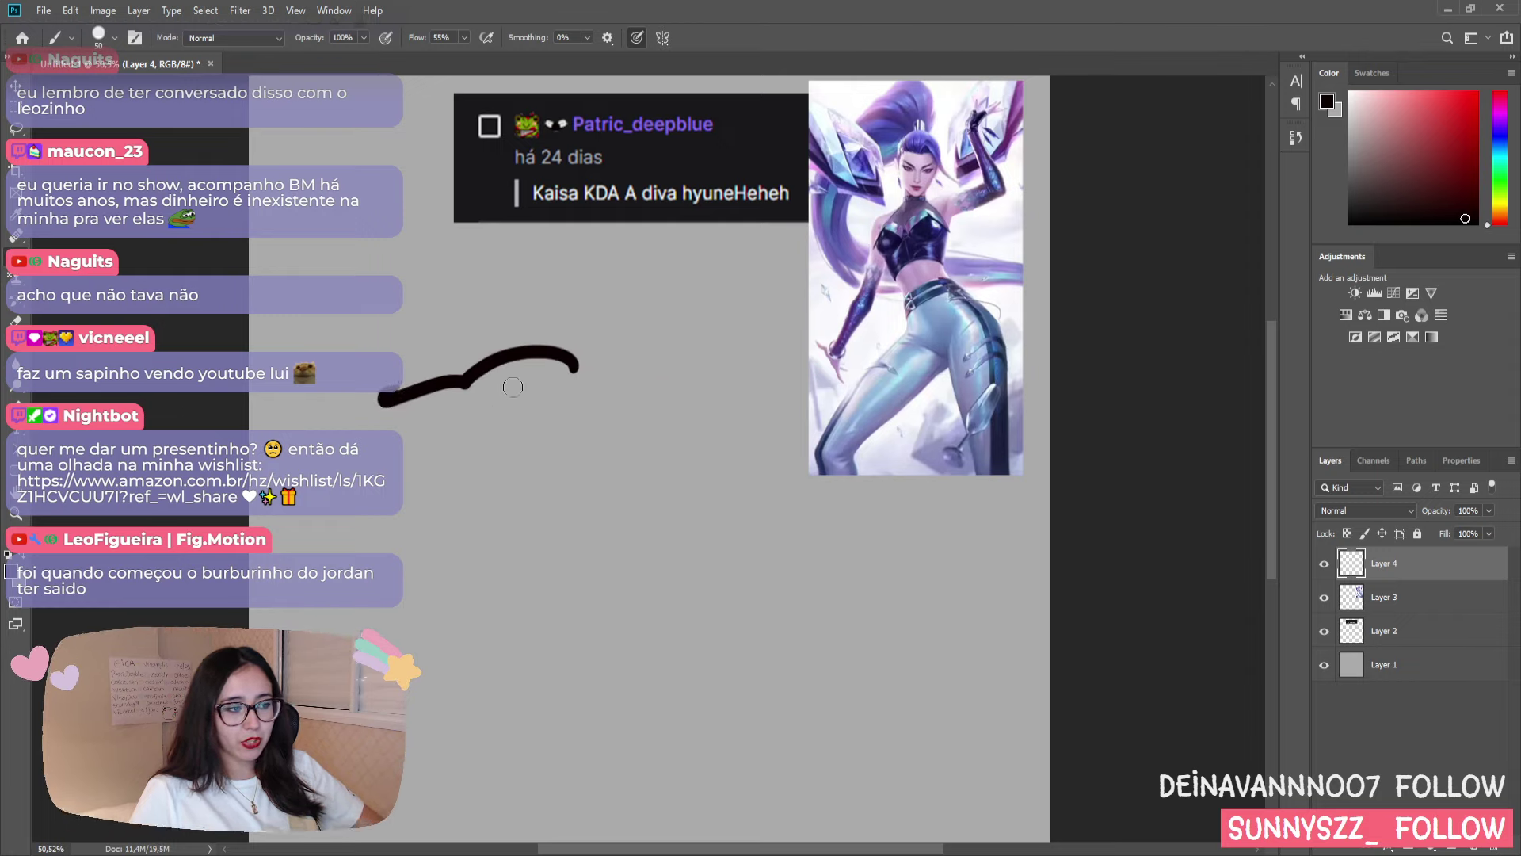
key("ctrl+z")
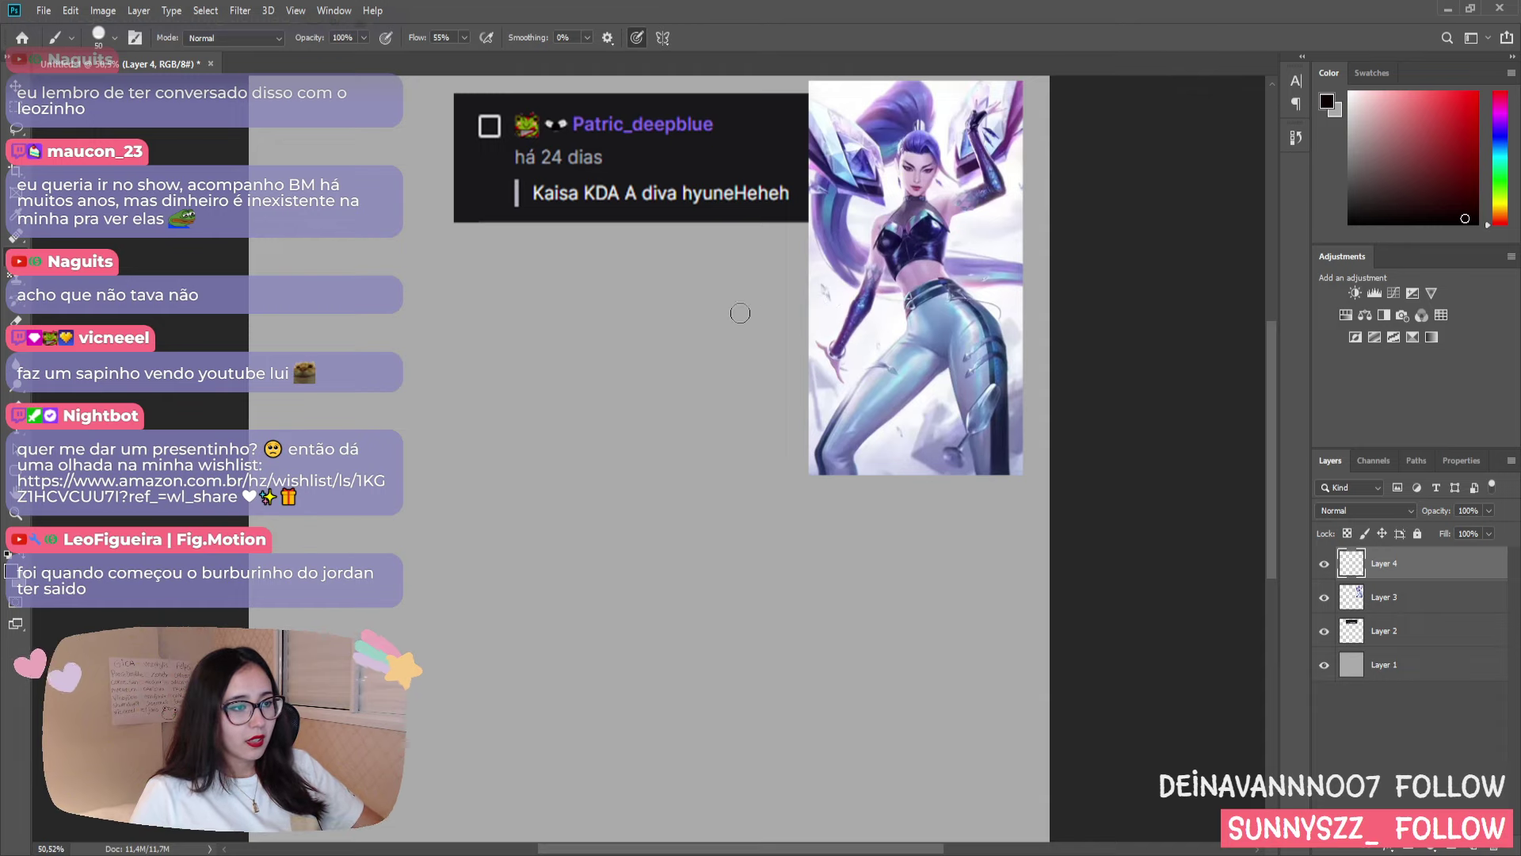
left_click_drag(624, 340, 519, 367)
key("ctrl+z")
left_click_drag(621, 343, 499, 378)
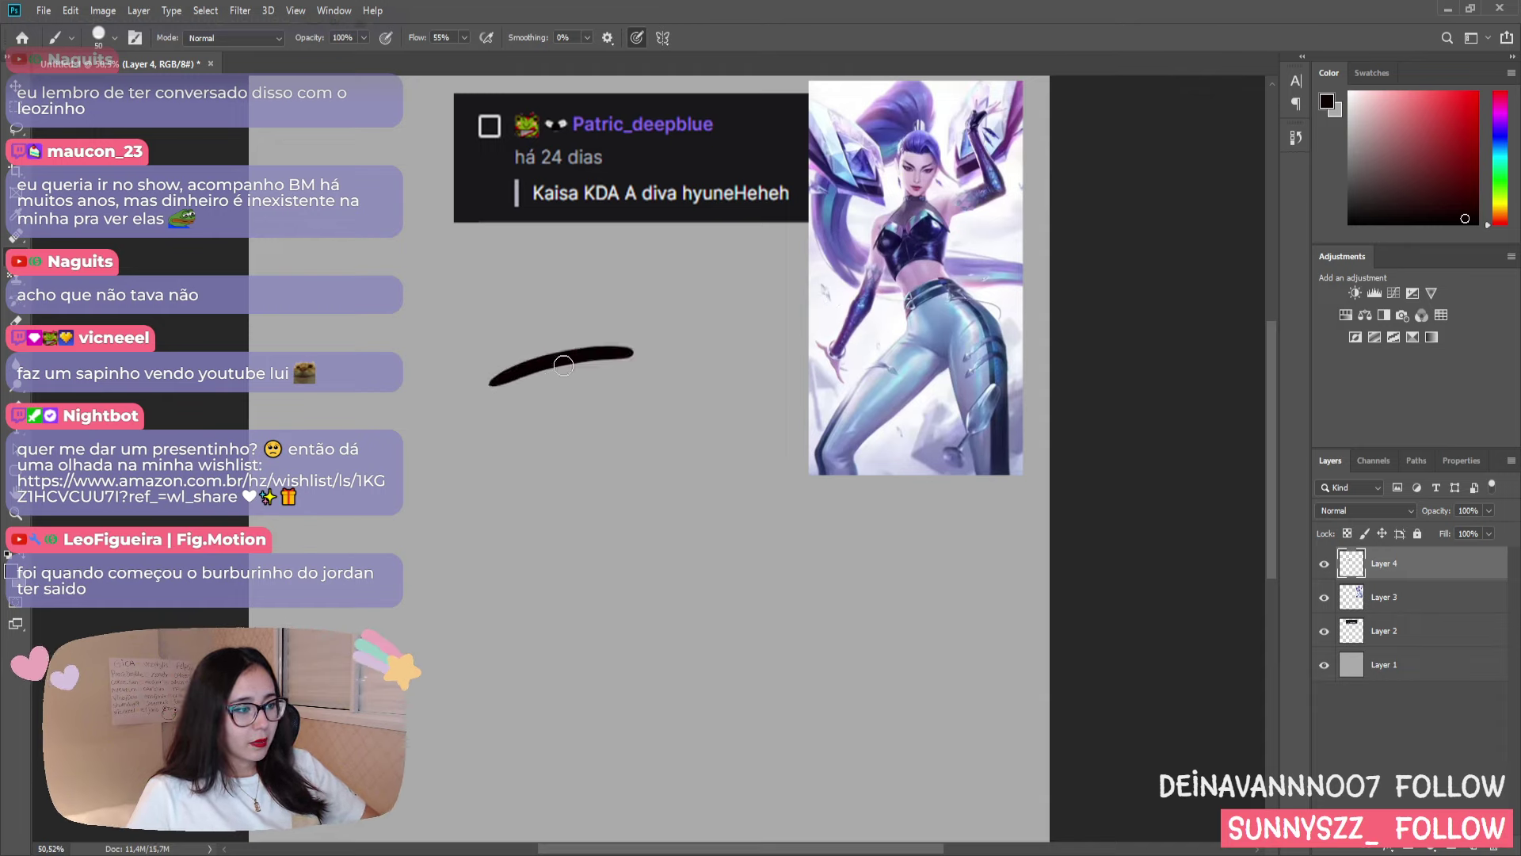
key("ctrl+z")
- Draw the slightly curved top line of the frog's head and the round eye bulge at its right end in black
left_click_drag(628, 367, 508, 386)
mouse_move(632, 356)
left_mouse_down()
mouse_move(661, 331)
mouse_move(737, 410)
left_mouse_up()
key("ctrl+z")
mouse_move(632, 361)
left_mouse_down()
mouse_move(658, 327)
mouse_move(697, 410)
left_mouse_up()
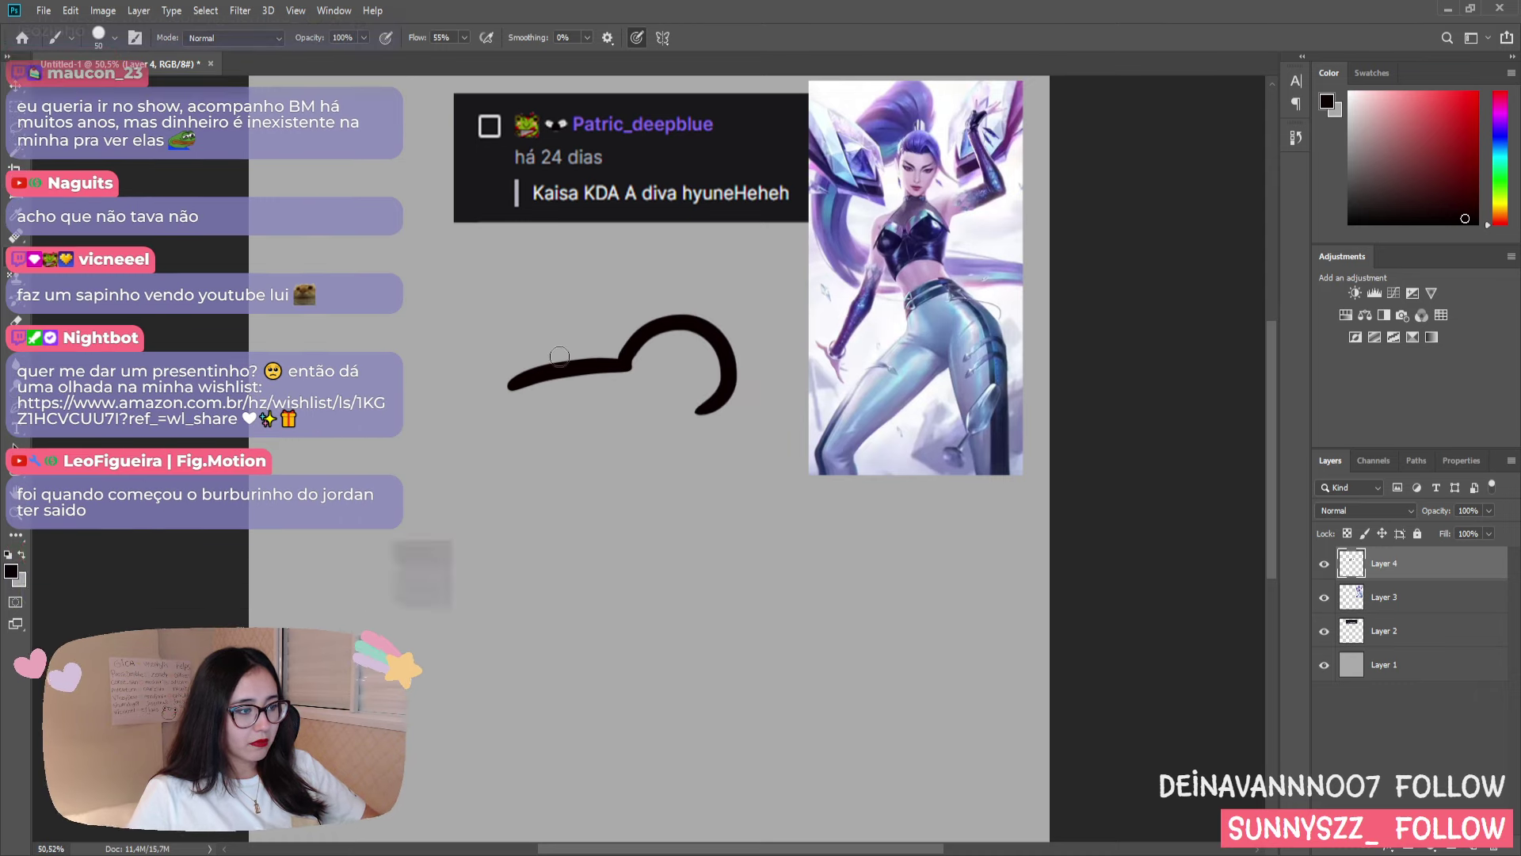
mouse_move(503, 384)
left_mouse_down()
mouse_move(401, 394)
mouse_move(408, 435)
left_mouse_up()
key("ctrl+z")
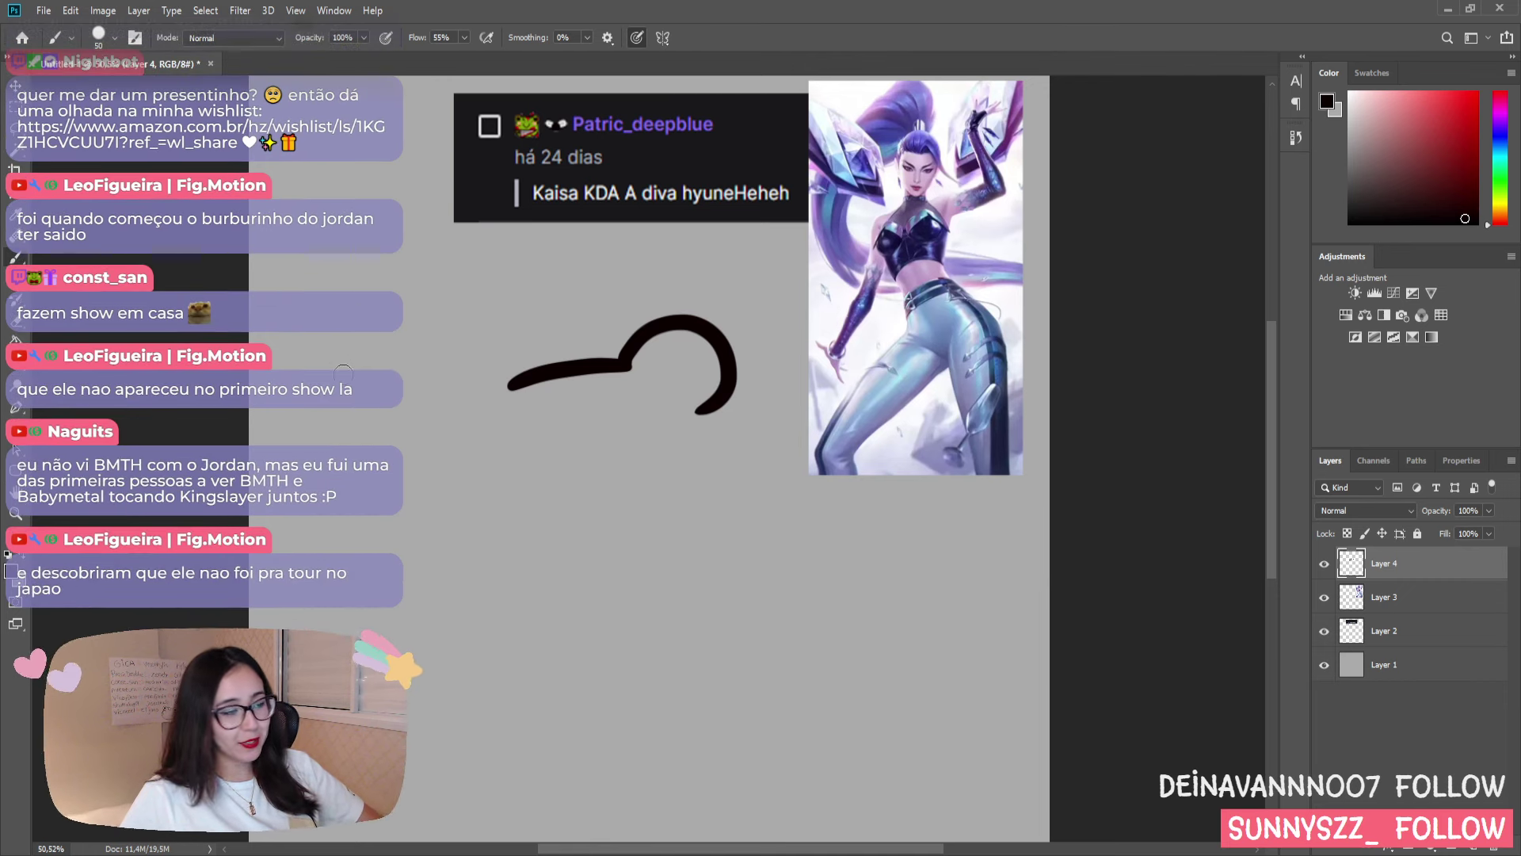
left_click_drag(511, 387, 467, 453)
key("ctrl+z")
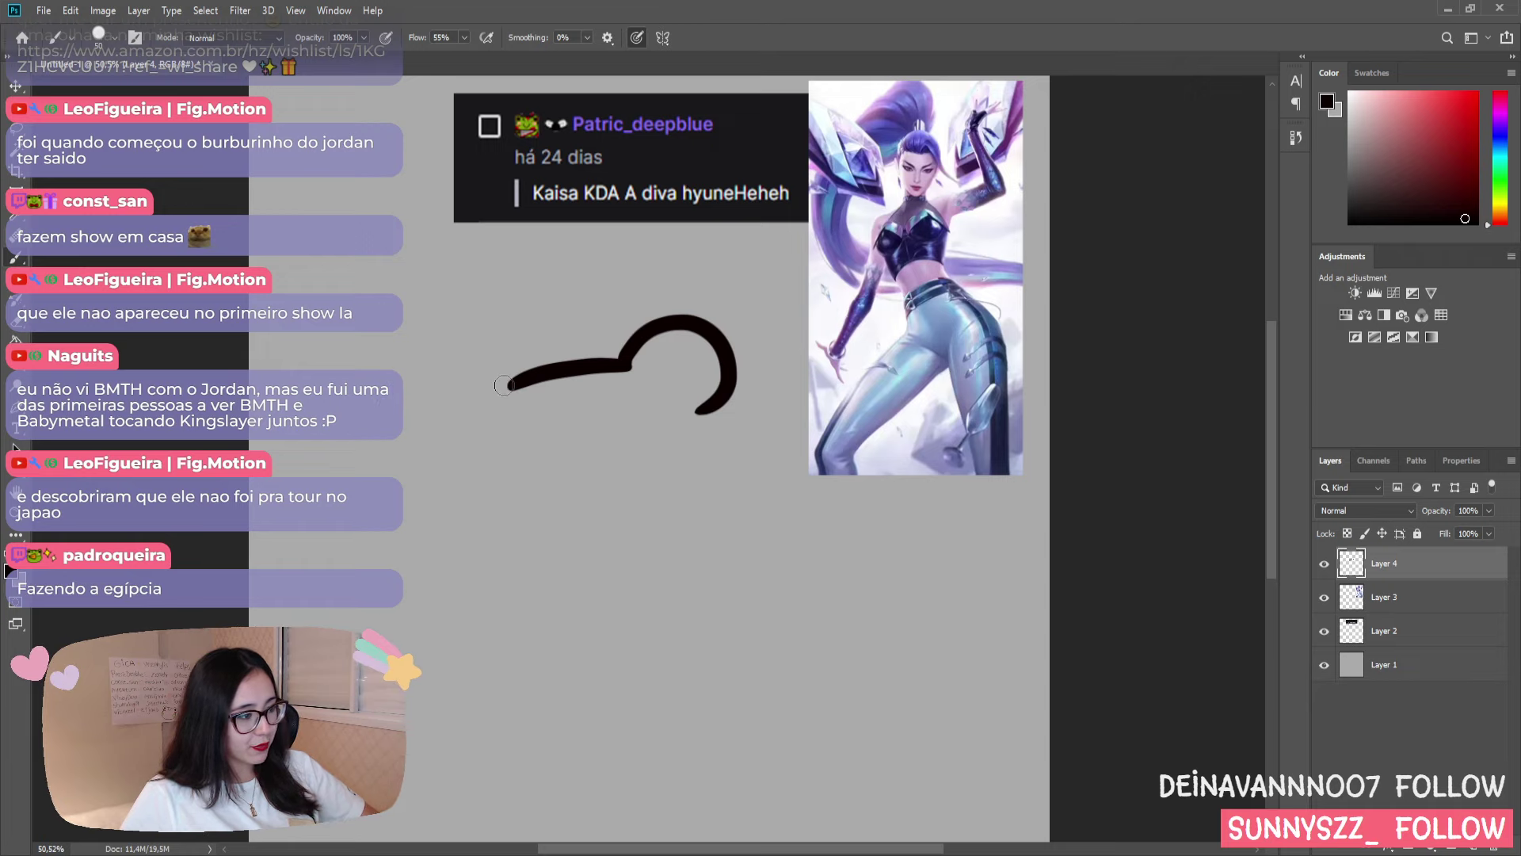
mouse_move(511, 387)
left_mouse_down()
mouse_move(396, 378)
mouse_move(464, 455)
left_mouse_up()
key("ctrl+z")
left_click_drag(511, 386, 491, 477)
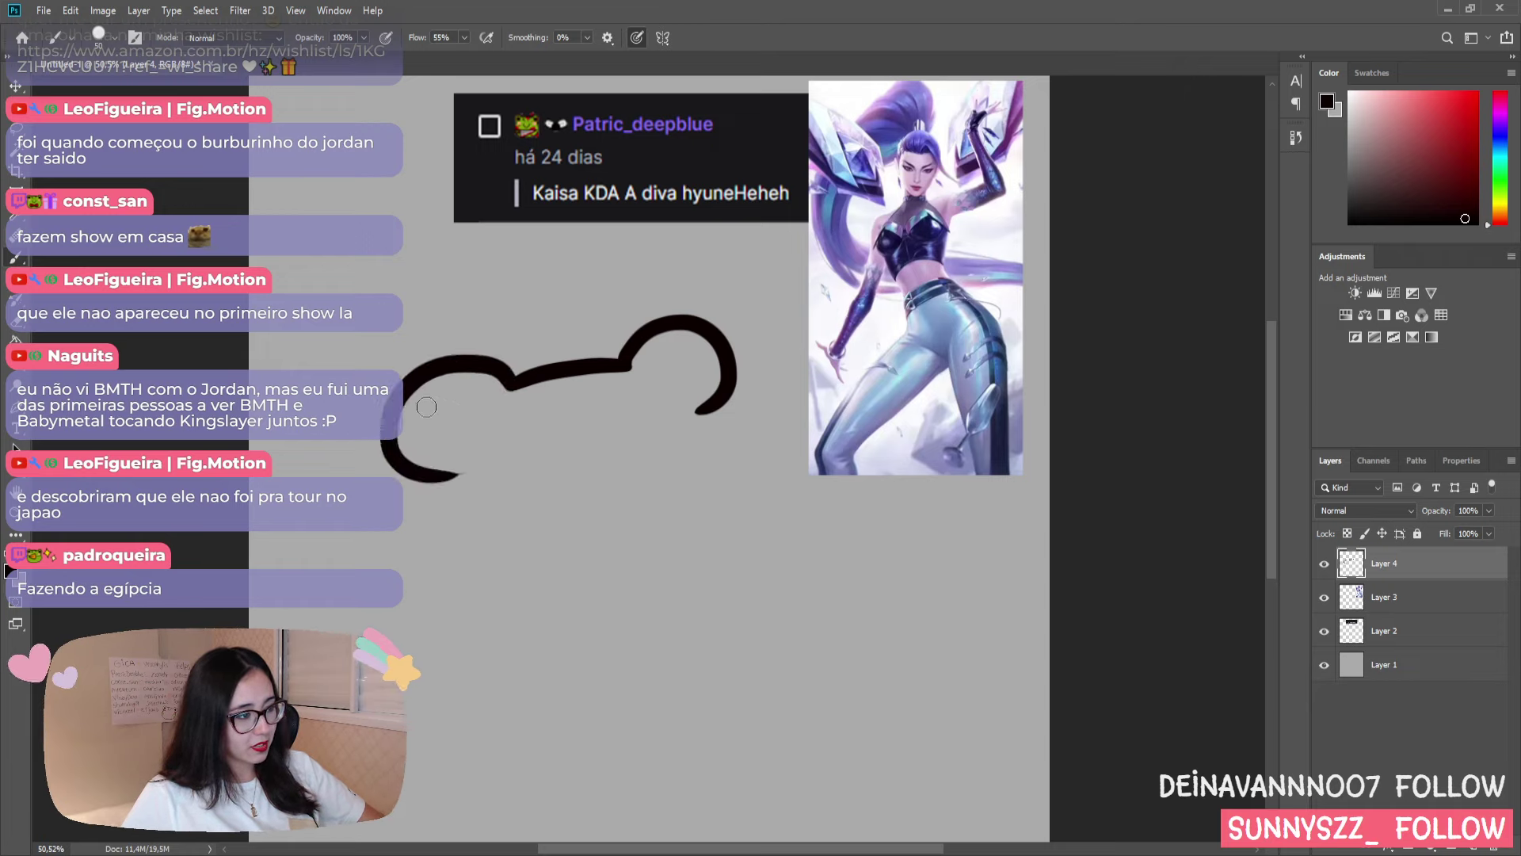
key("ctrl+z")
left_click_drag(511, 387, 492, 478)
key("ctrl+z")
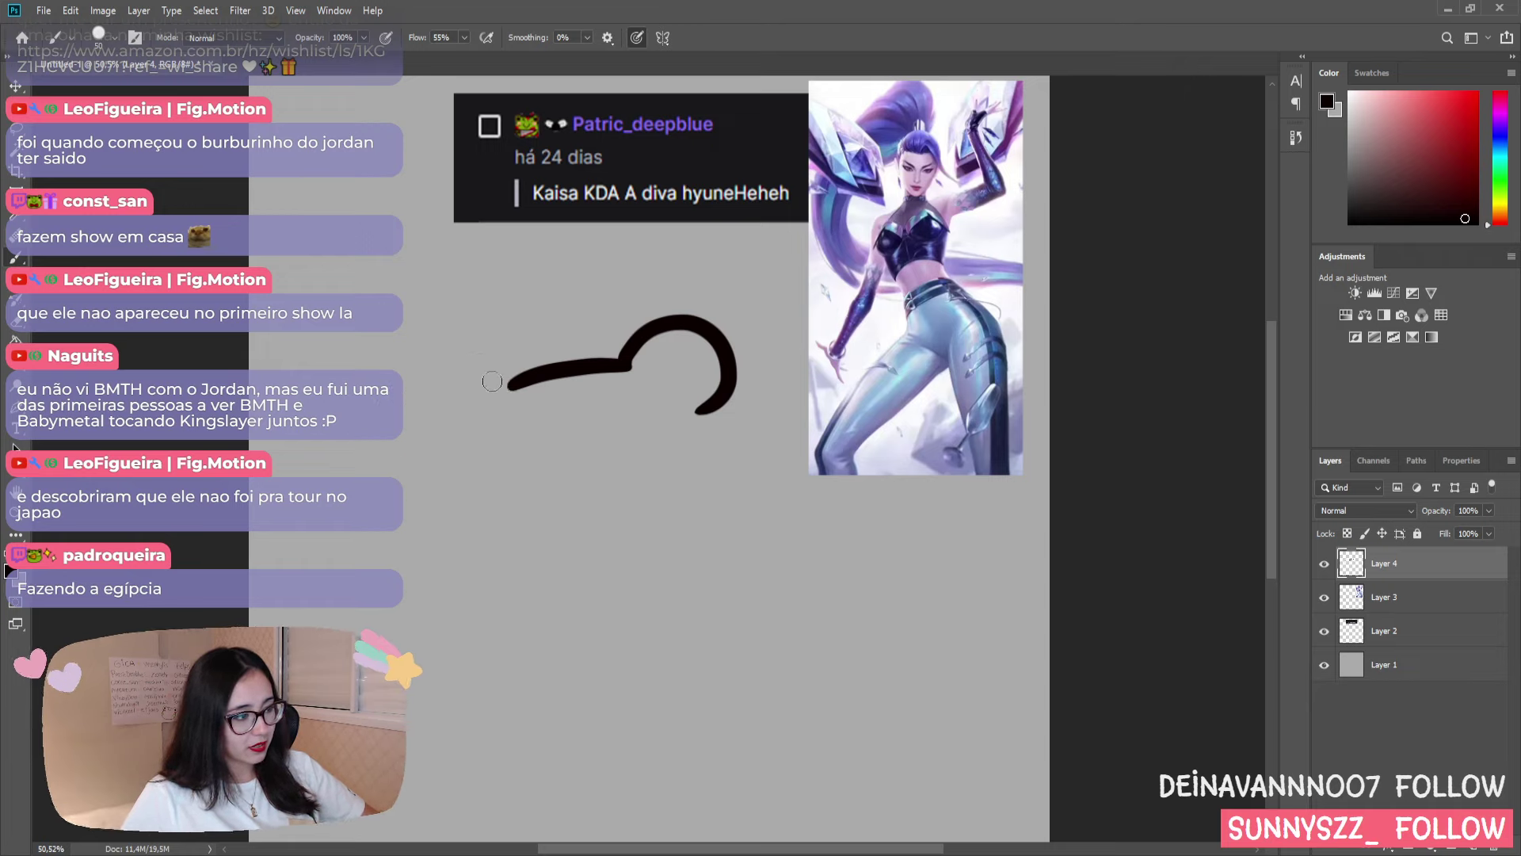
left_click_drag(511, 387, 475, 463)
key("ctrl+z")
left_click_drag(511, 386, 467, 474)
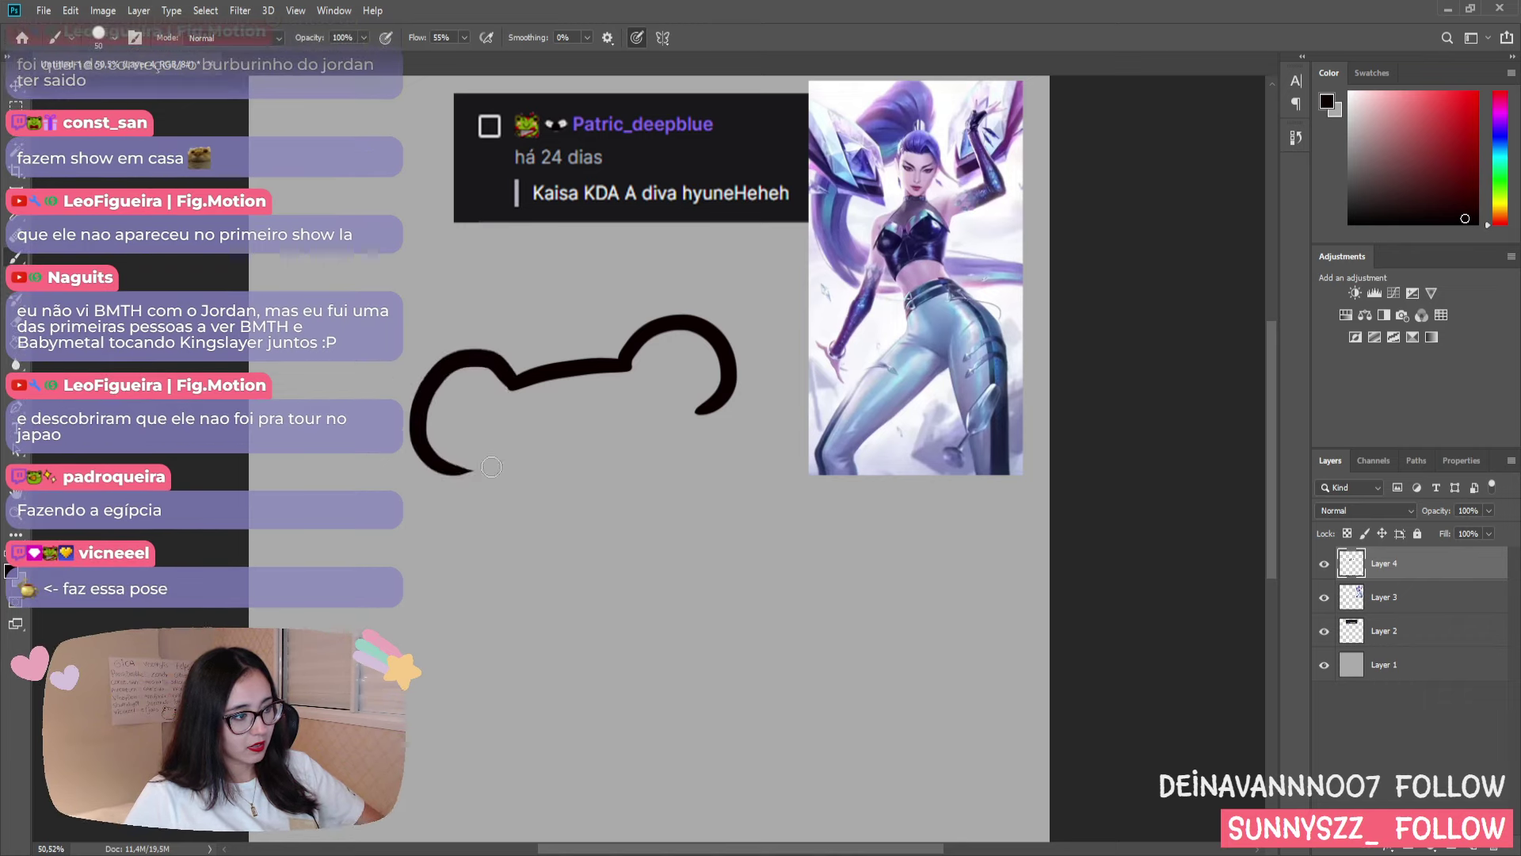
key("ctrl+z")
mouse_move(511, 386)
left_mouse_down()
mouse_move(463, 361)
mouse_move(468, 474)
left_mouse_up()
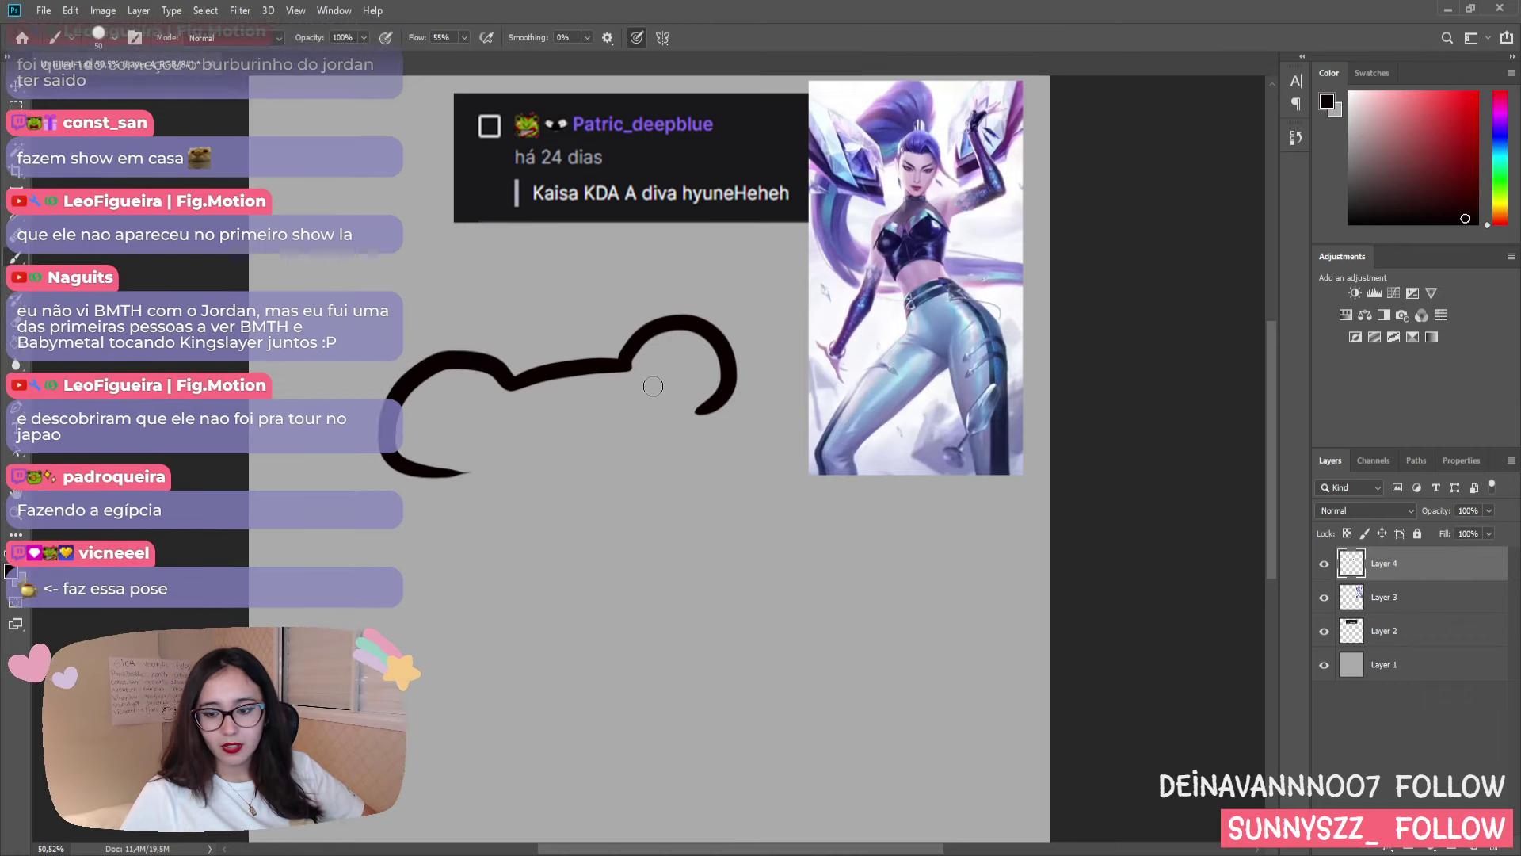
key("ctrl+z")
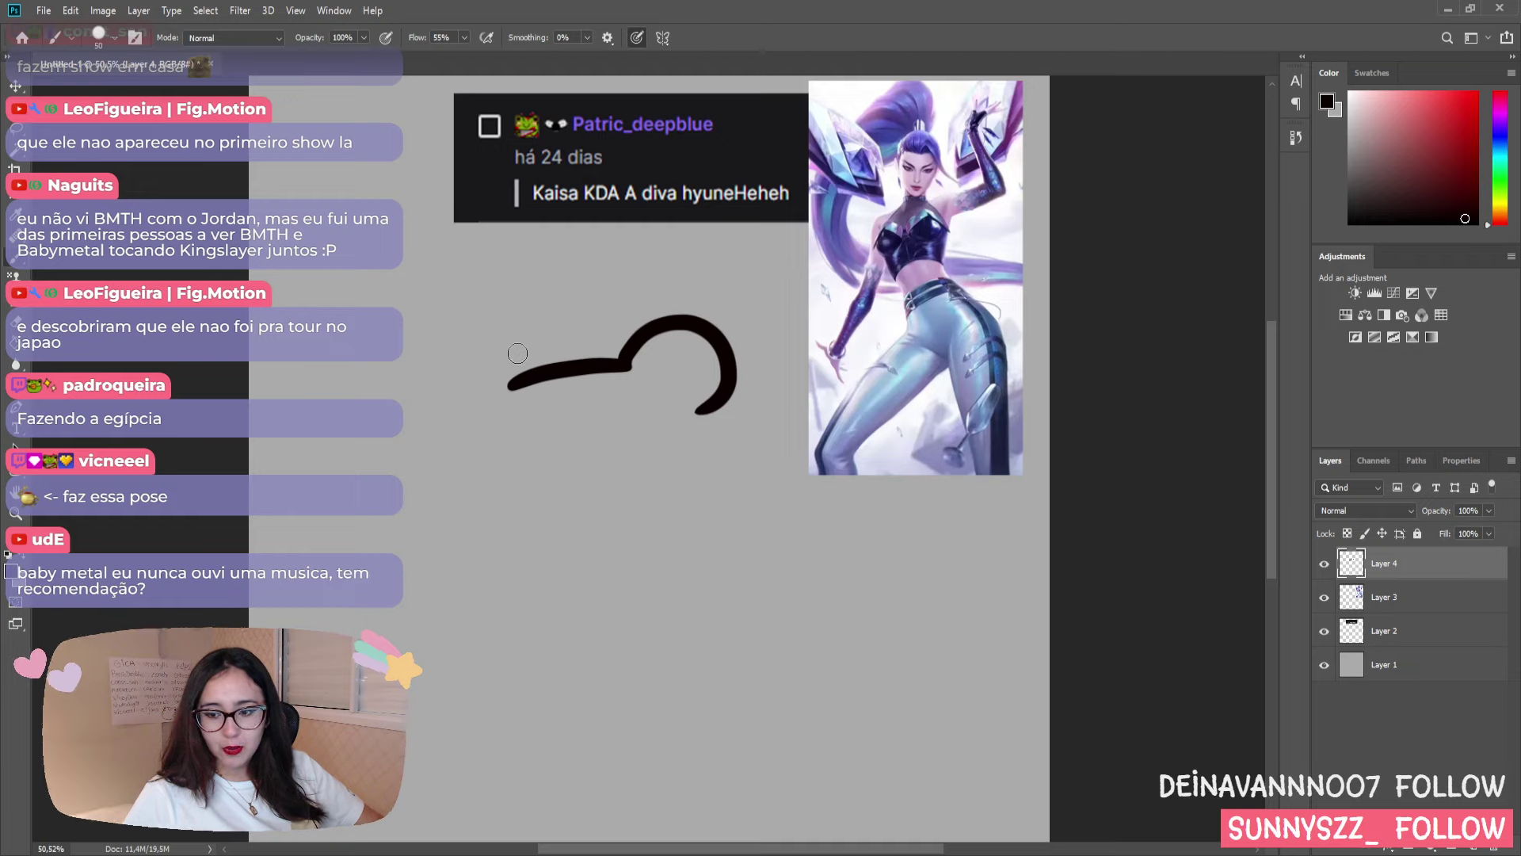
left_click_drag(511, 387, 454, 455)
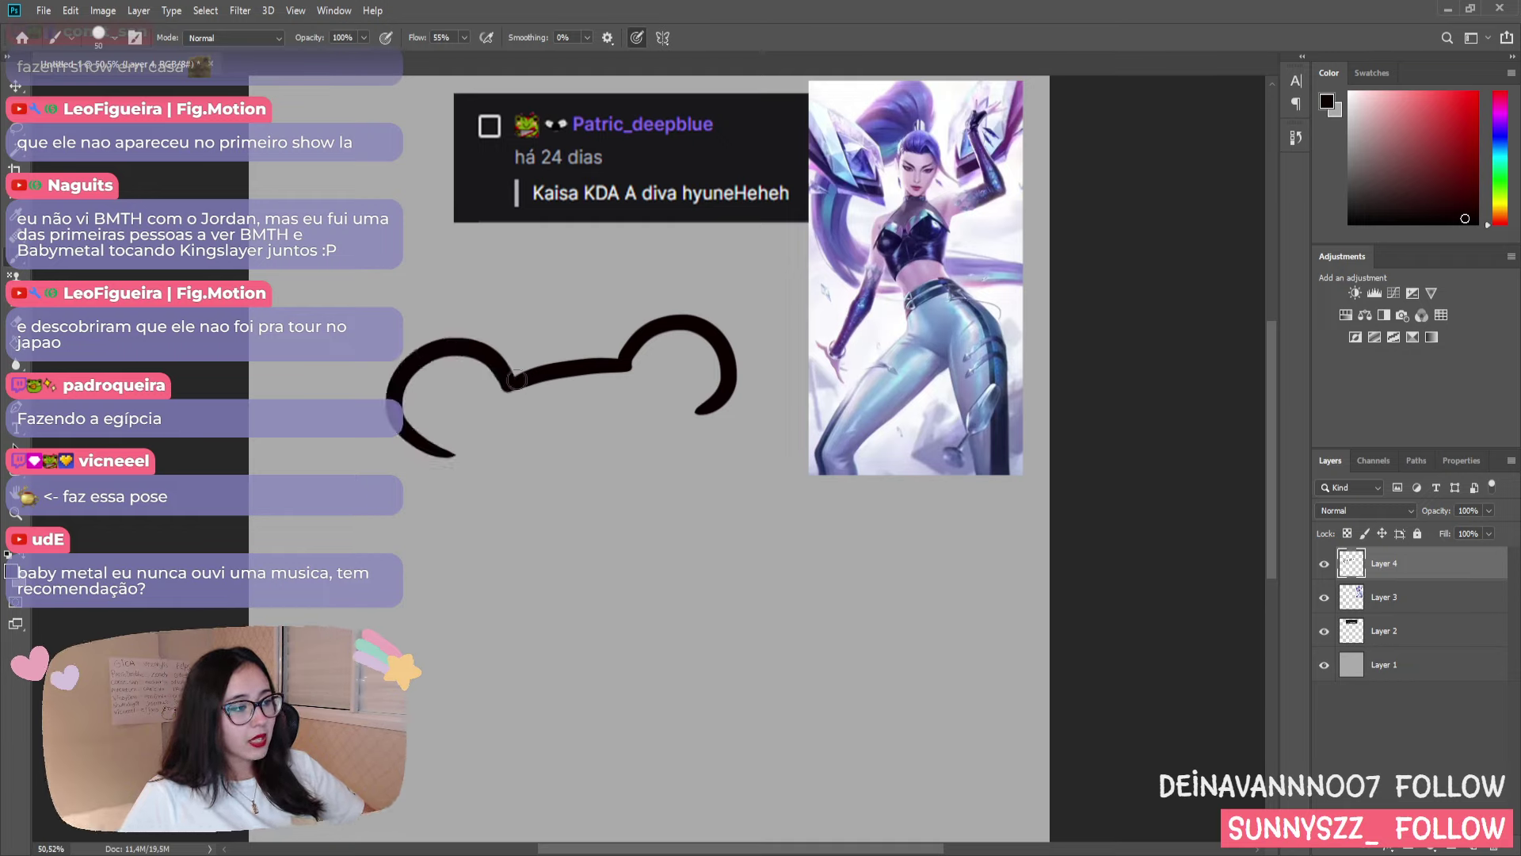
key("ctrl+z")
left_click_drag(511, 387, 467, 466)
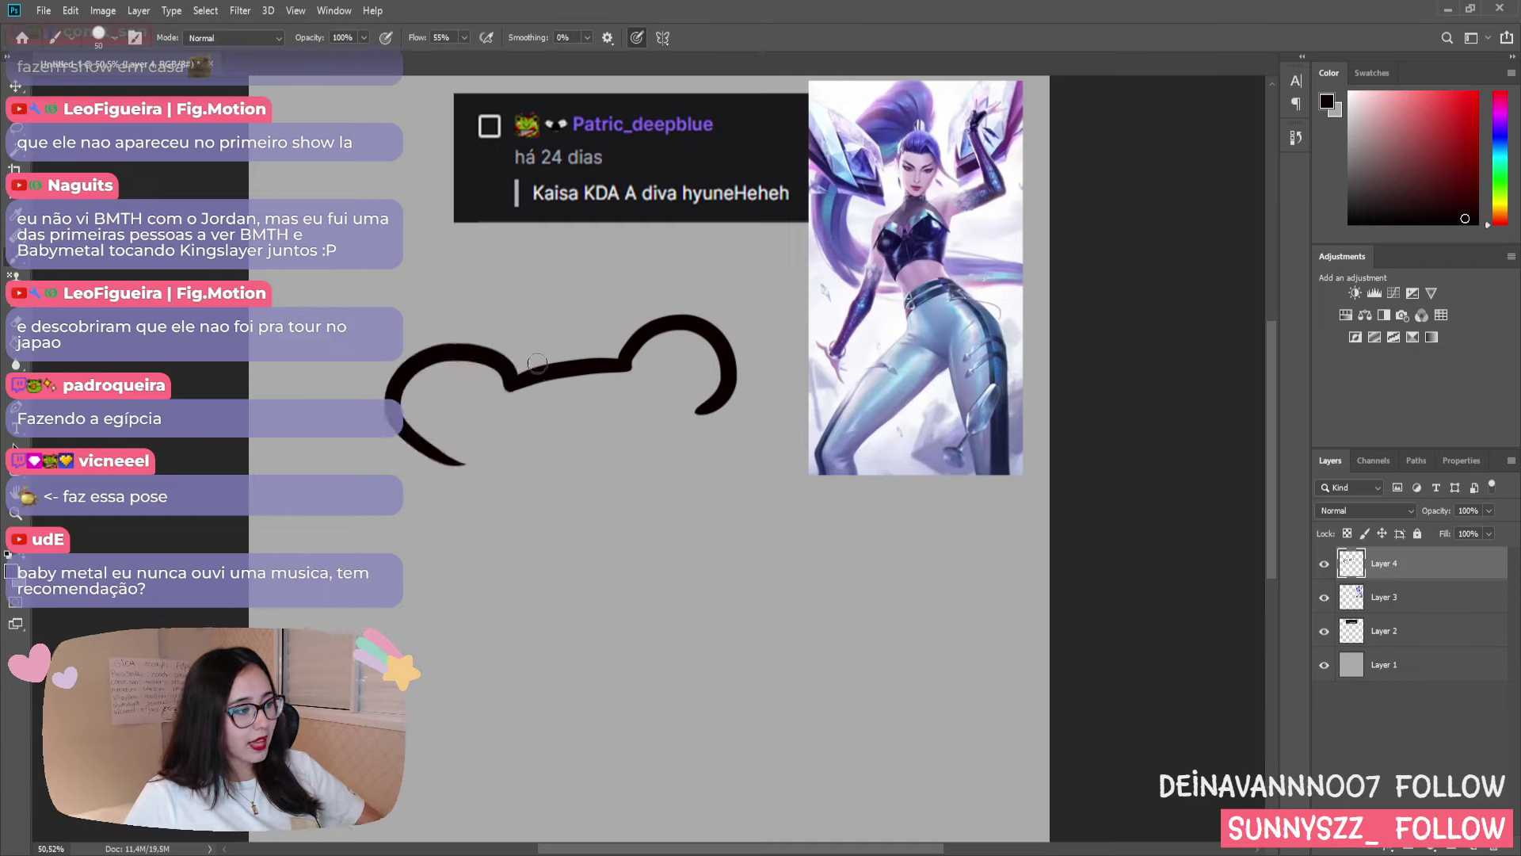
key("ctrl+z")
left_click_drag(511, 387, 513, 483)
key("ctrl+z")
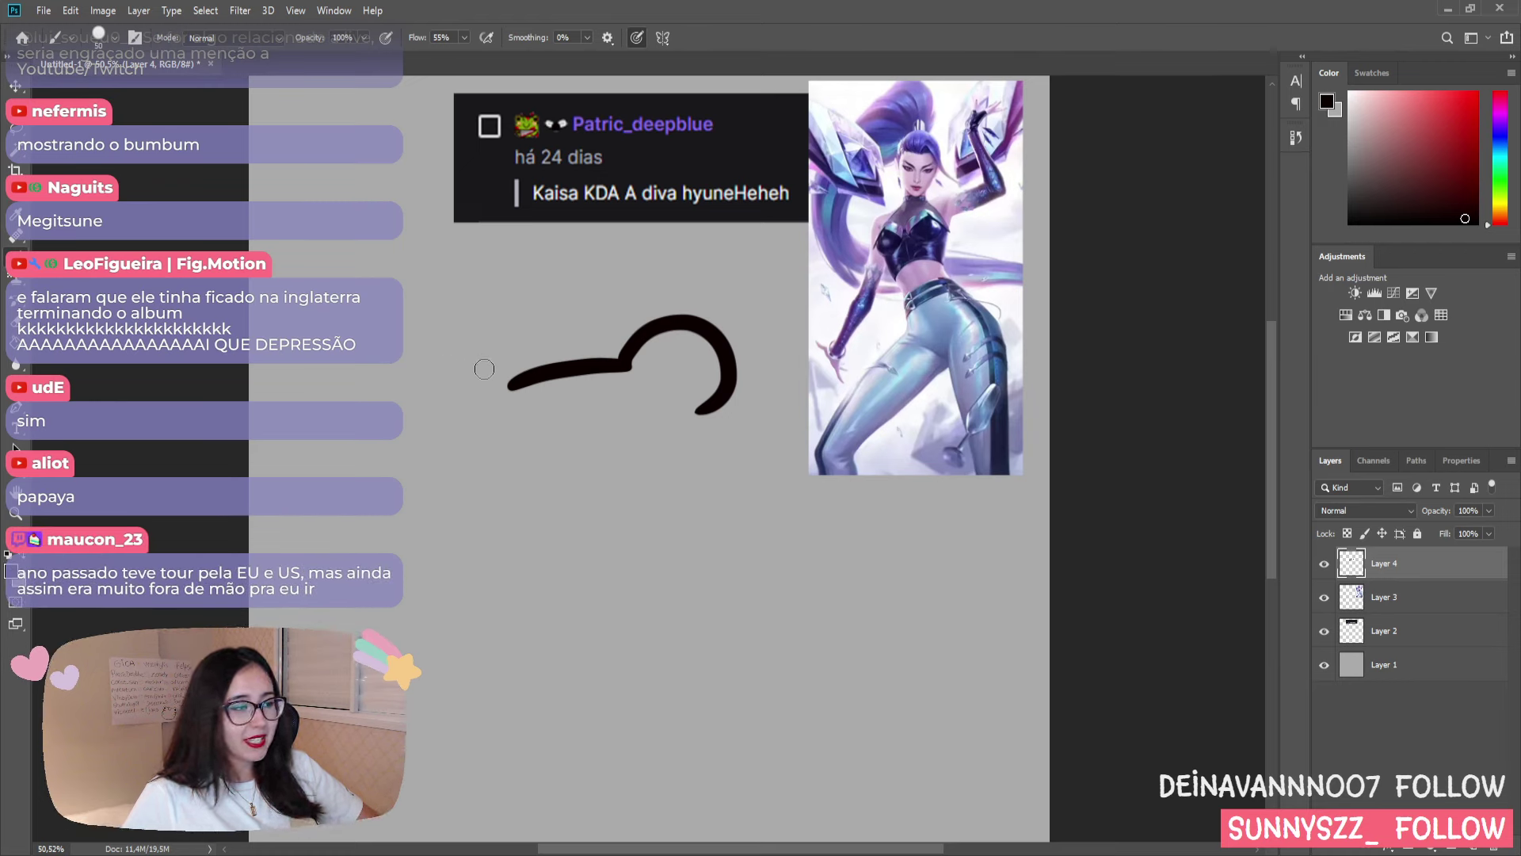
left_click_drag(510, 383, 505, 467)
key("ctrl+z")
mouse_move(515, 384)
left_mouse_down()
mouse_move(455, 348)
mouse_move(503, 469)
left_mouse_up()
key("ctrl+z")
left_click_drag(515, 385, 503, 467)
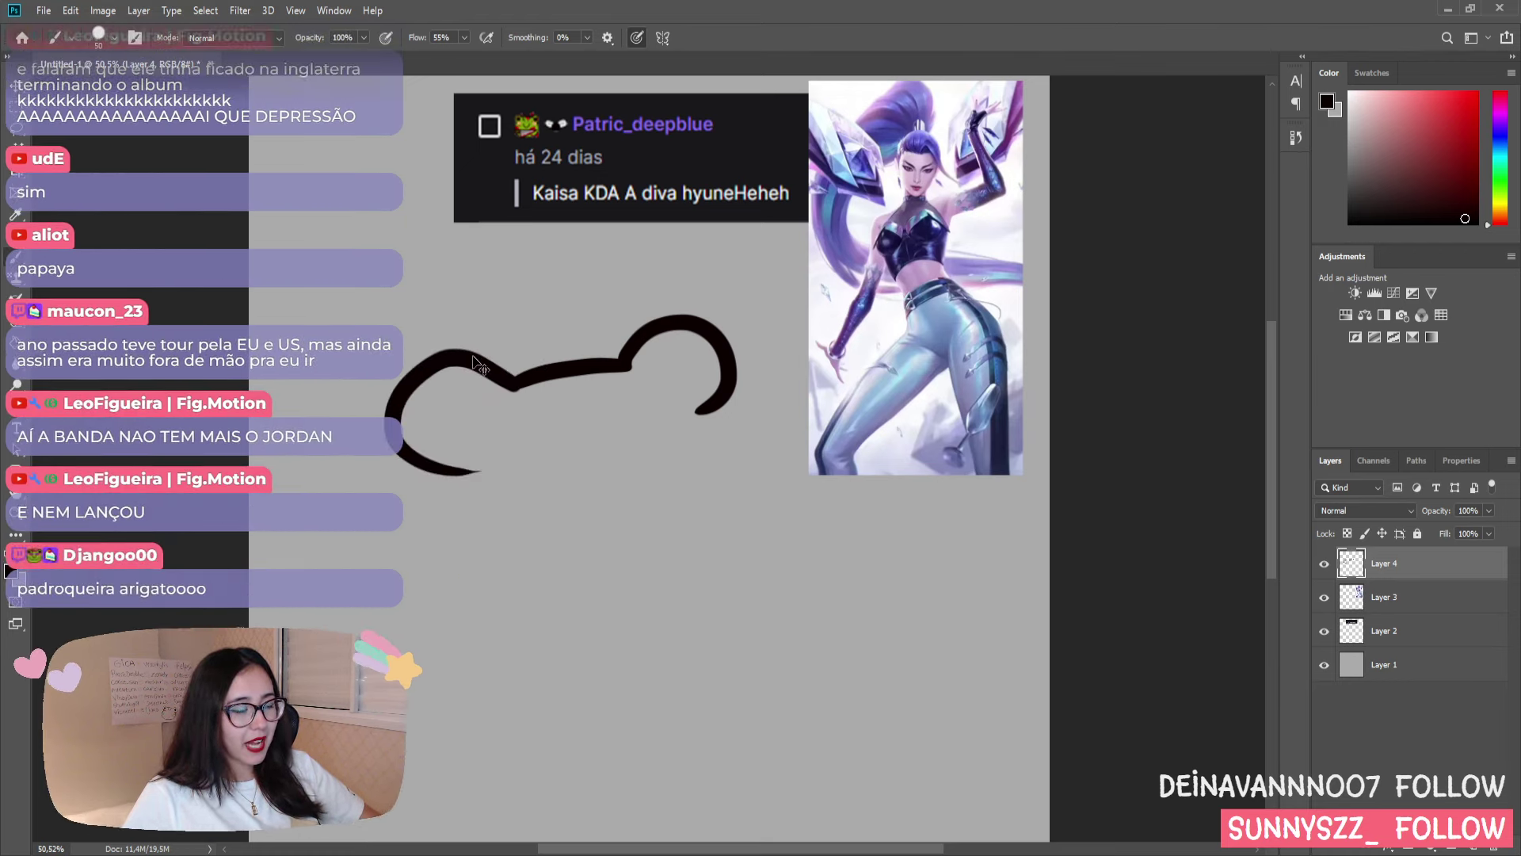
key("ctrl+z")
left_click_drag(516, 384, 463, 481)
key("ctrl+z")
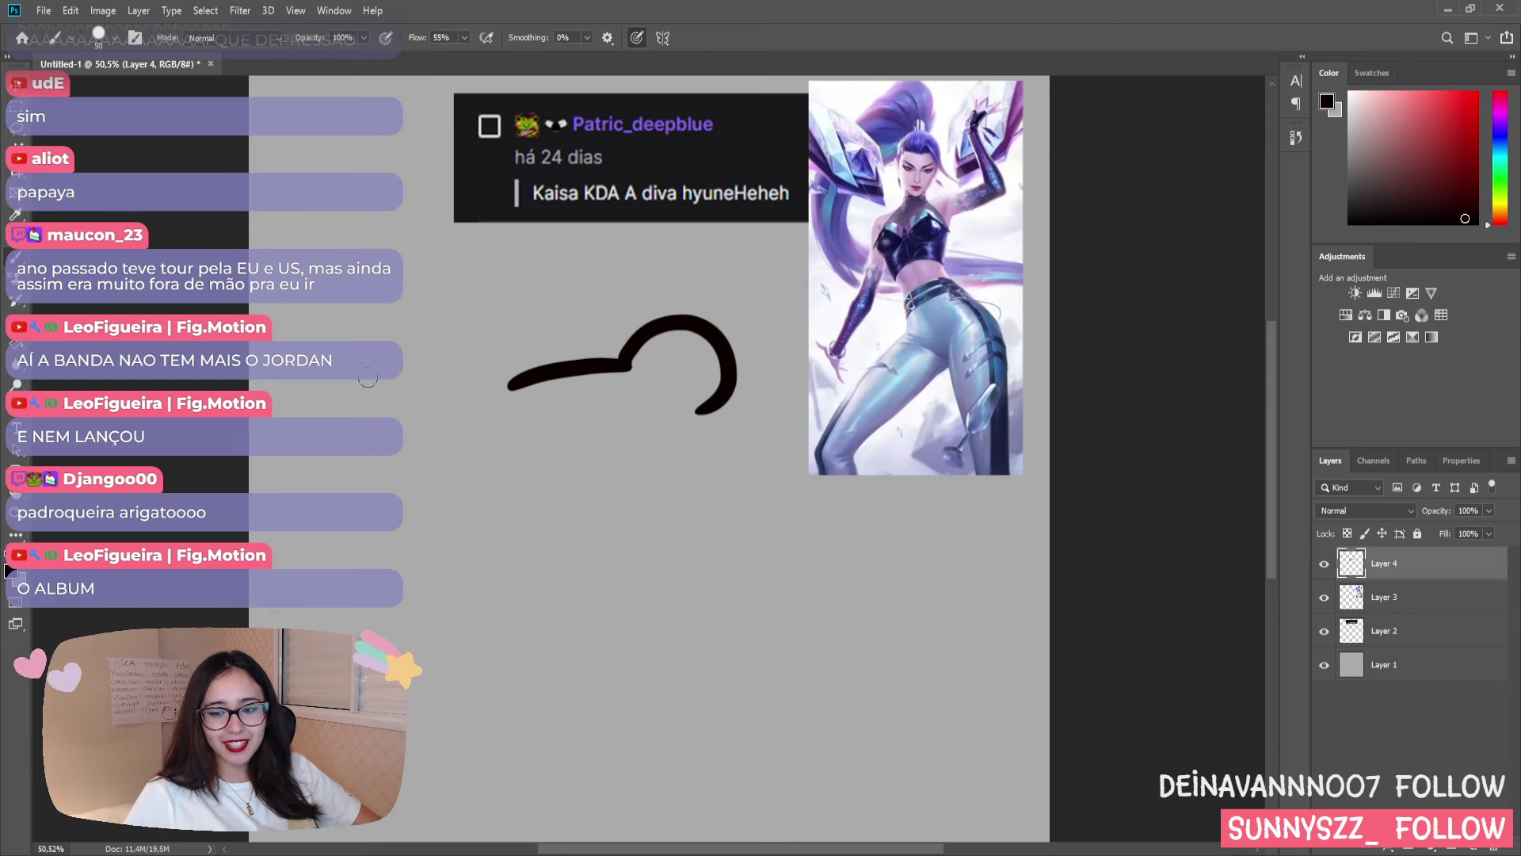
left_click_drag(515, 382, 483, 484)
key("ctrl+z")
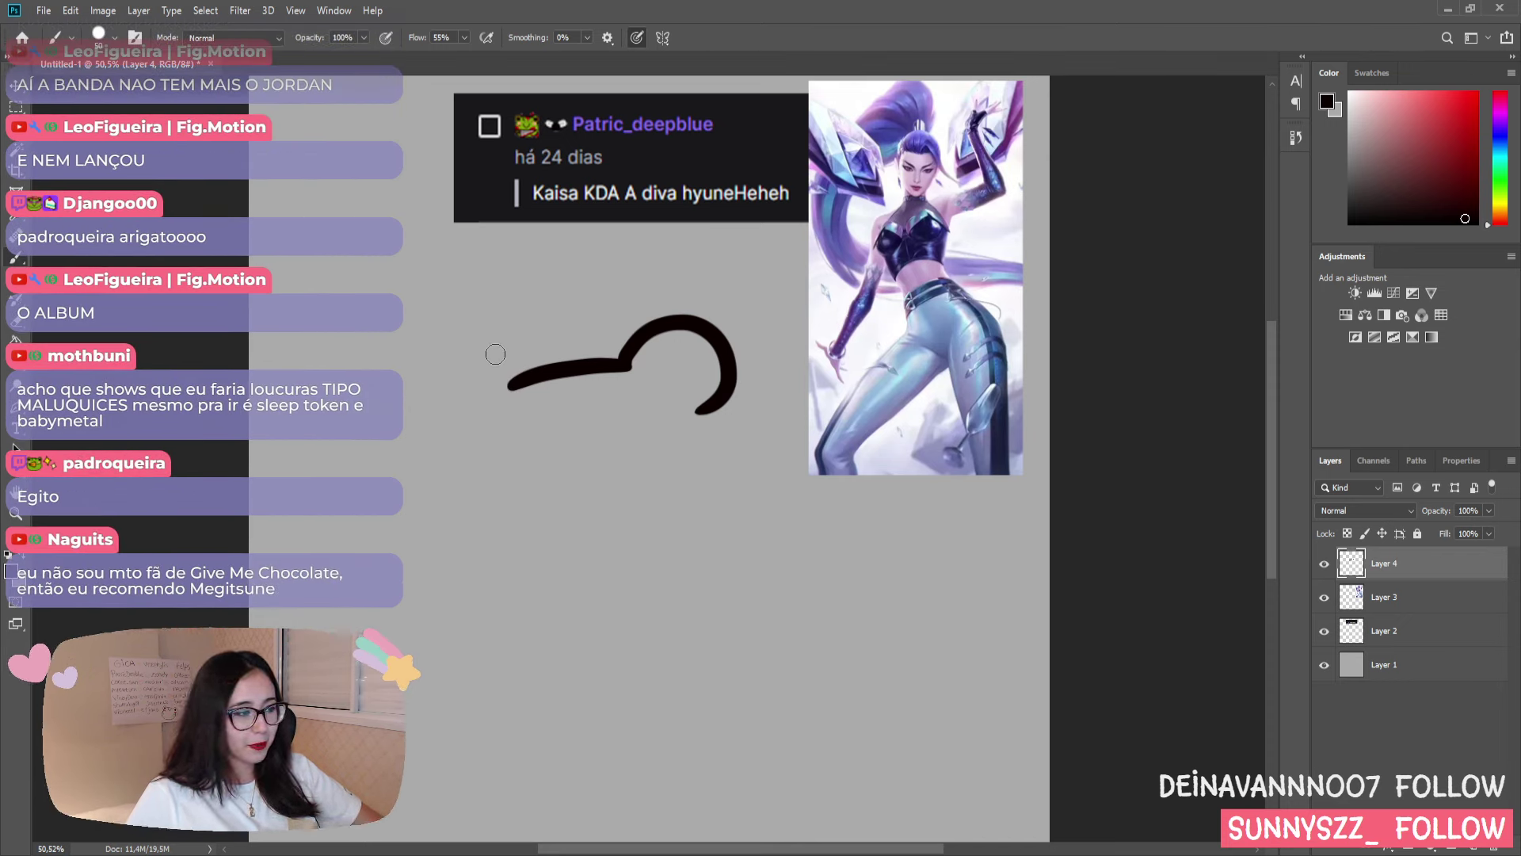
left_click_drag(507, 385, 412, 468)
key("ctrl+z")
left_click_drag(513, 382, 467, 479)
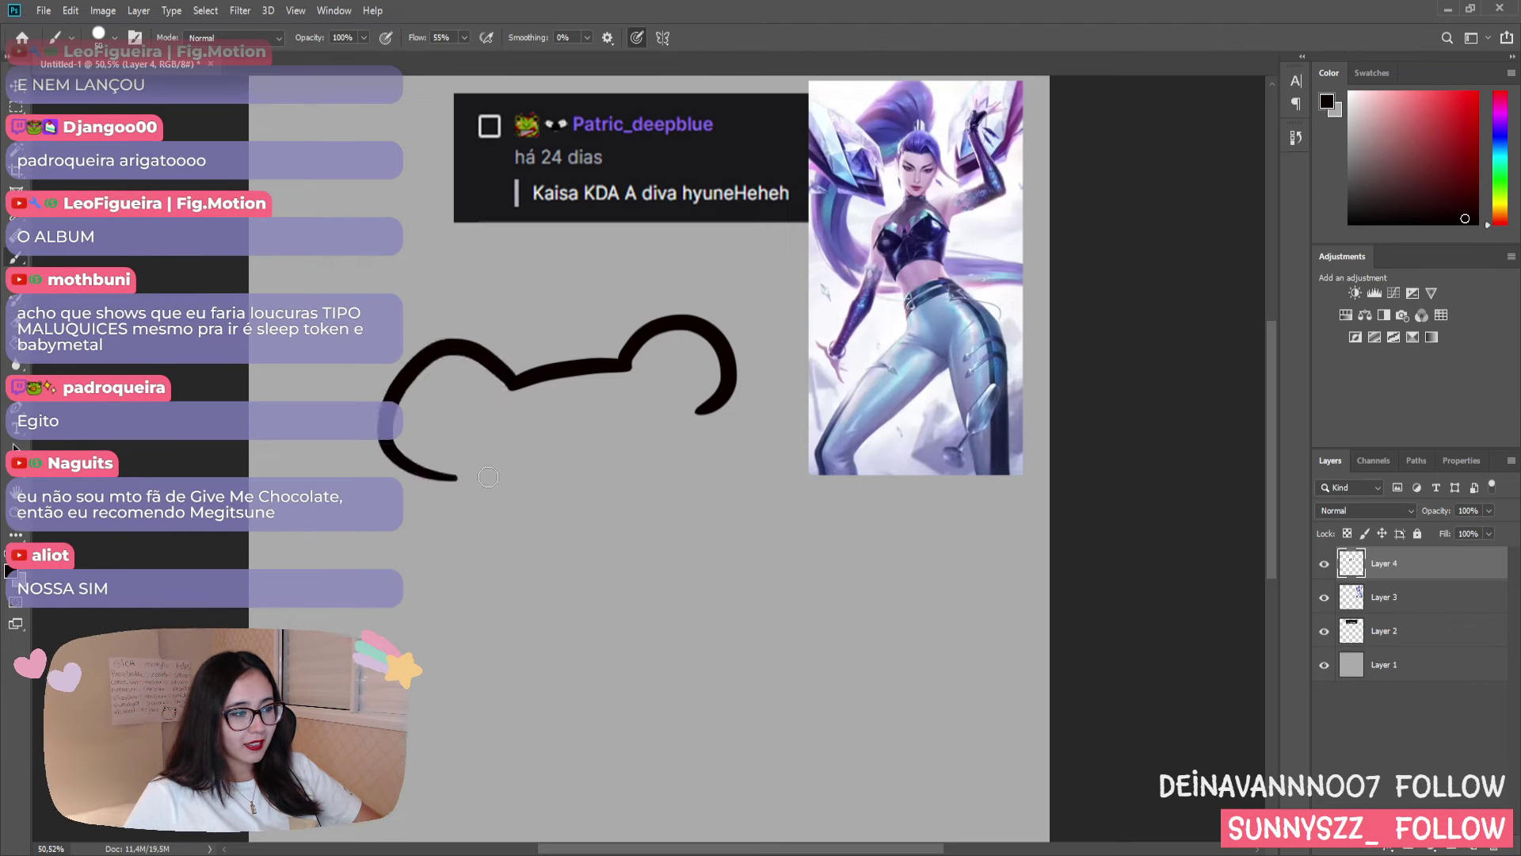
key("ctrl+z")
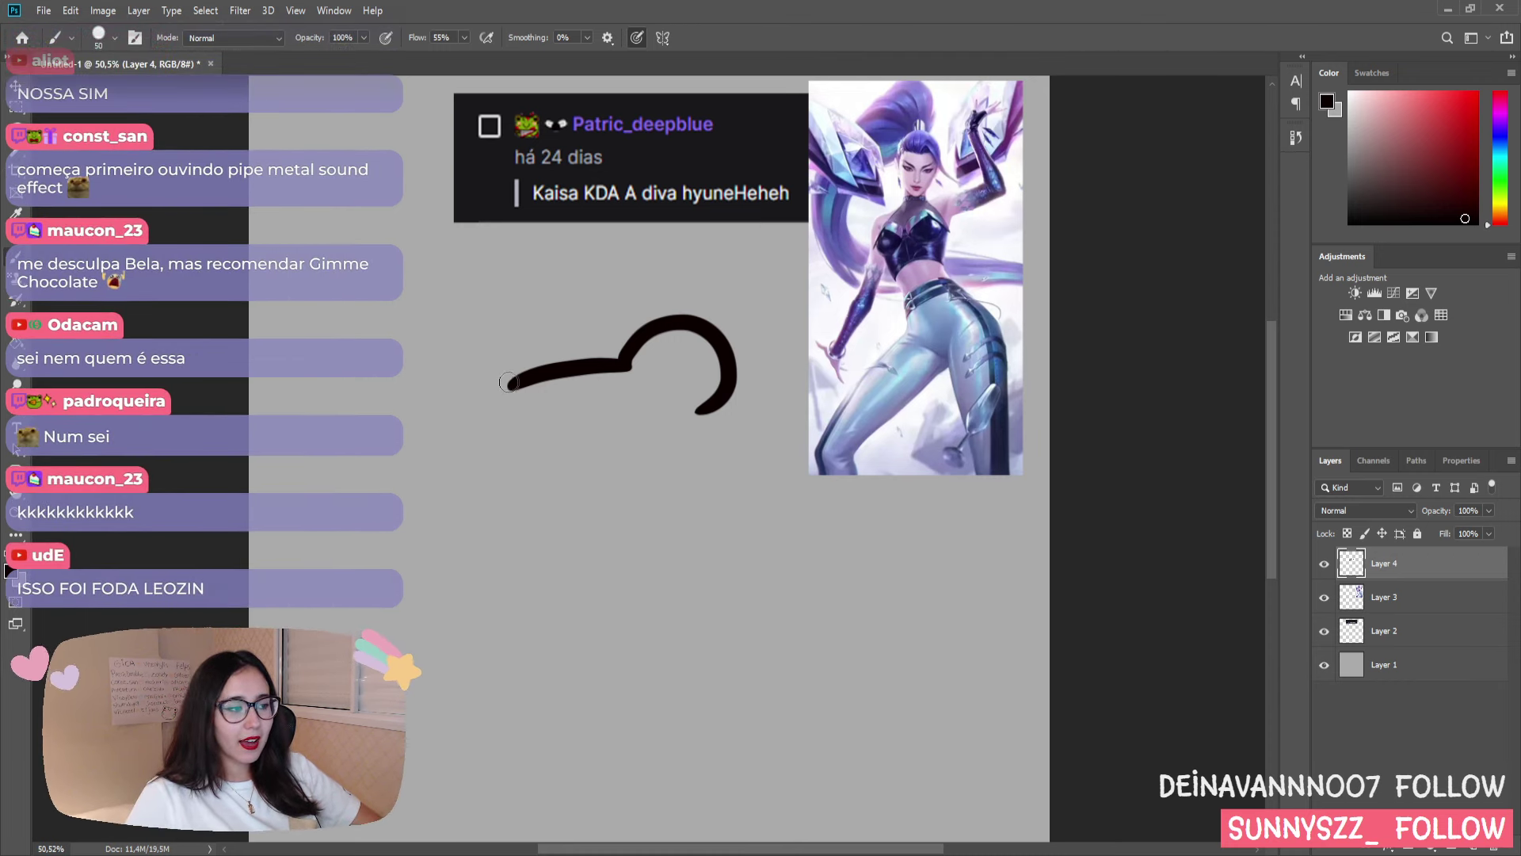
- Draw the left eye bulge from the head line's left end and erase the excess at the lower ends of both bulges
left_click_drag(511, 385, 499, 472)
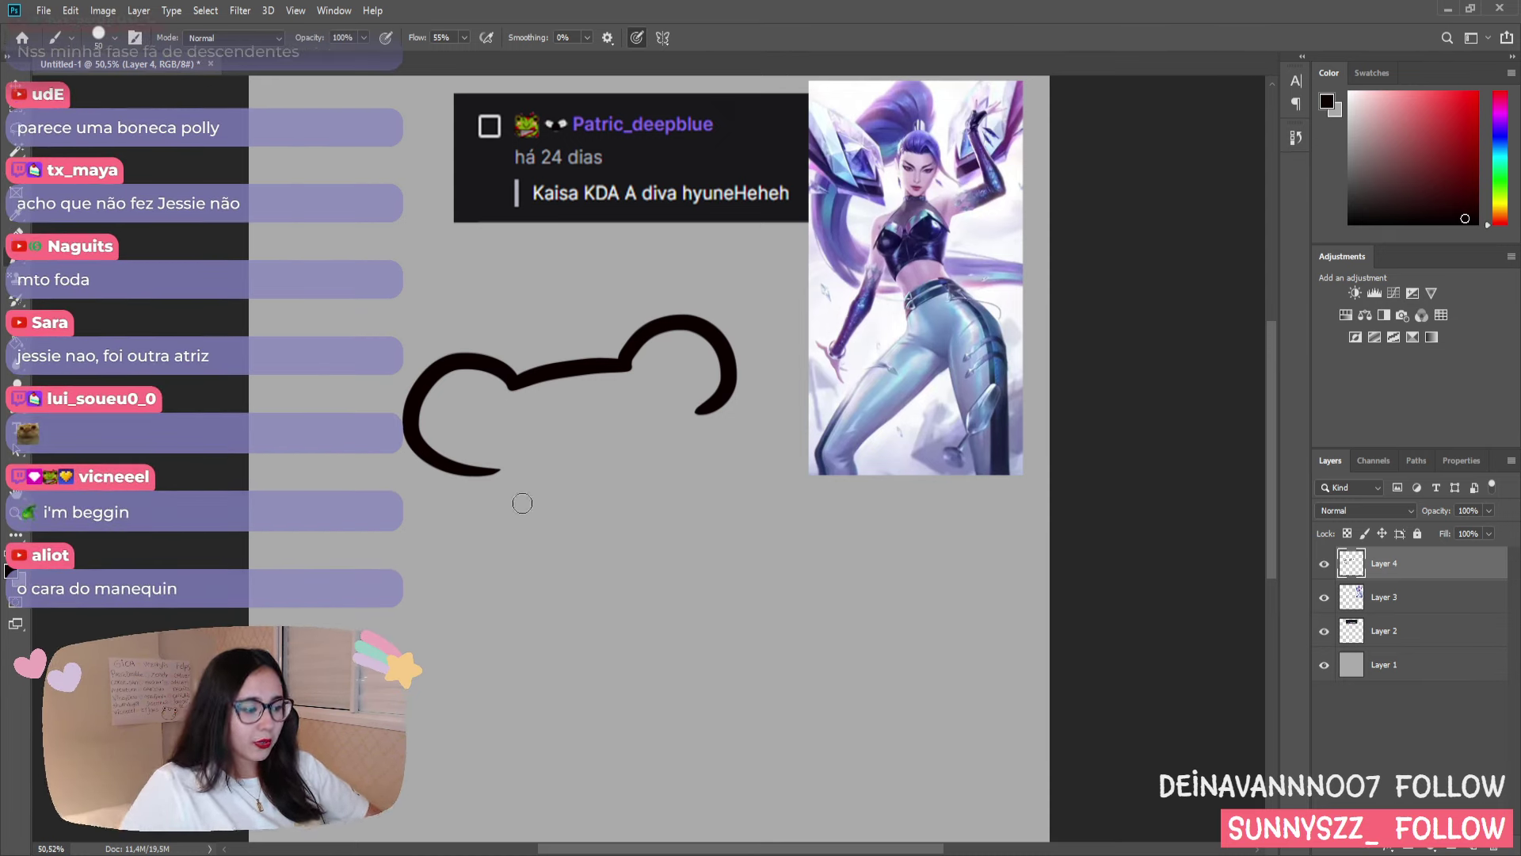
key("e")
left_click(497, 462)
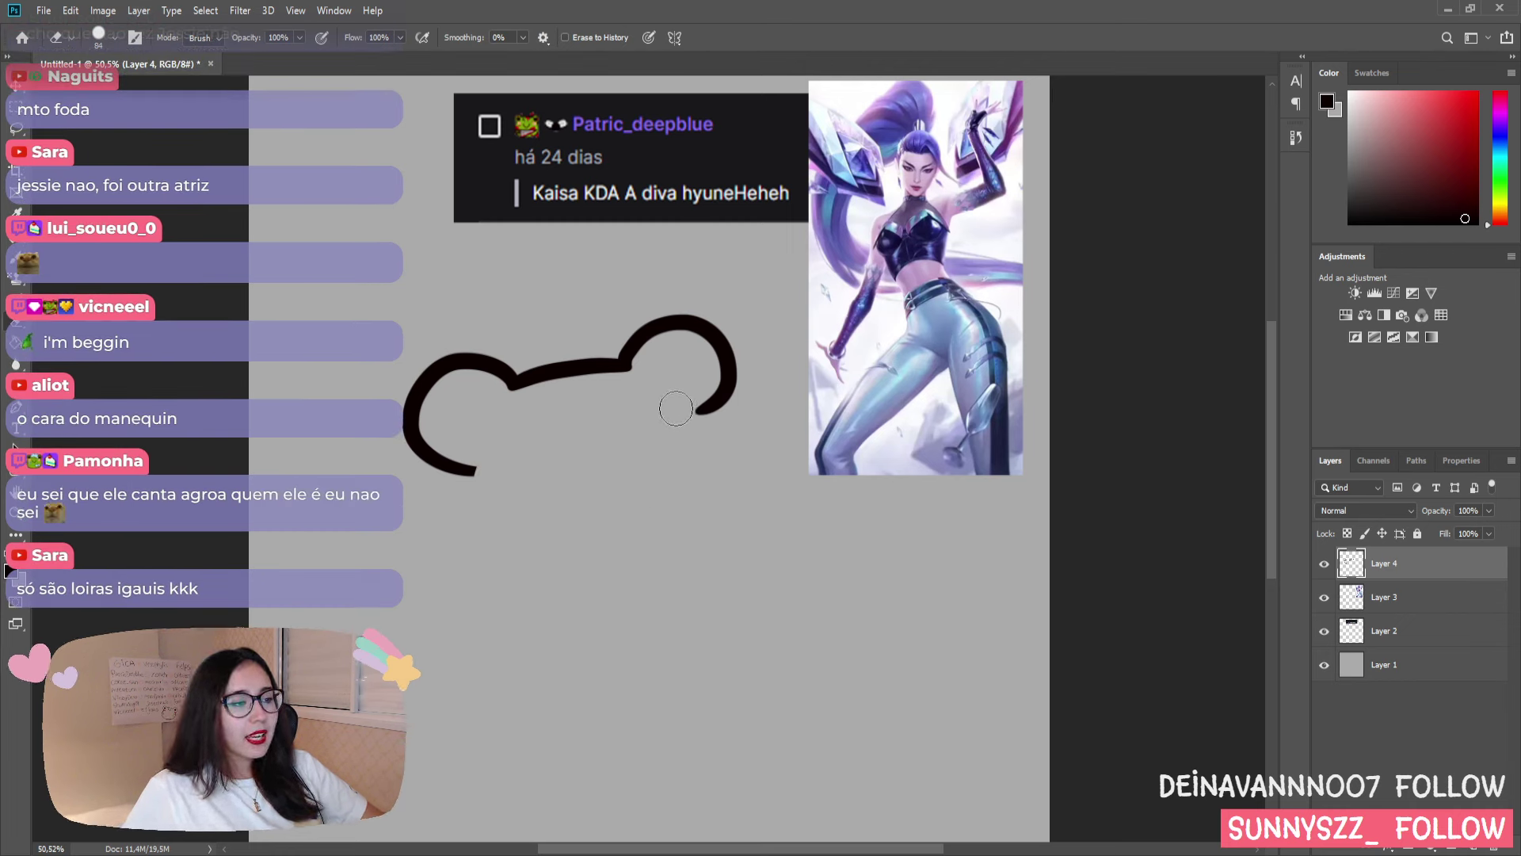
left_click_drag(683, 406, 685, 433)
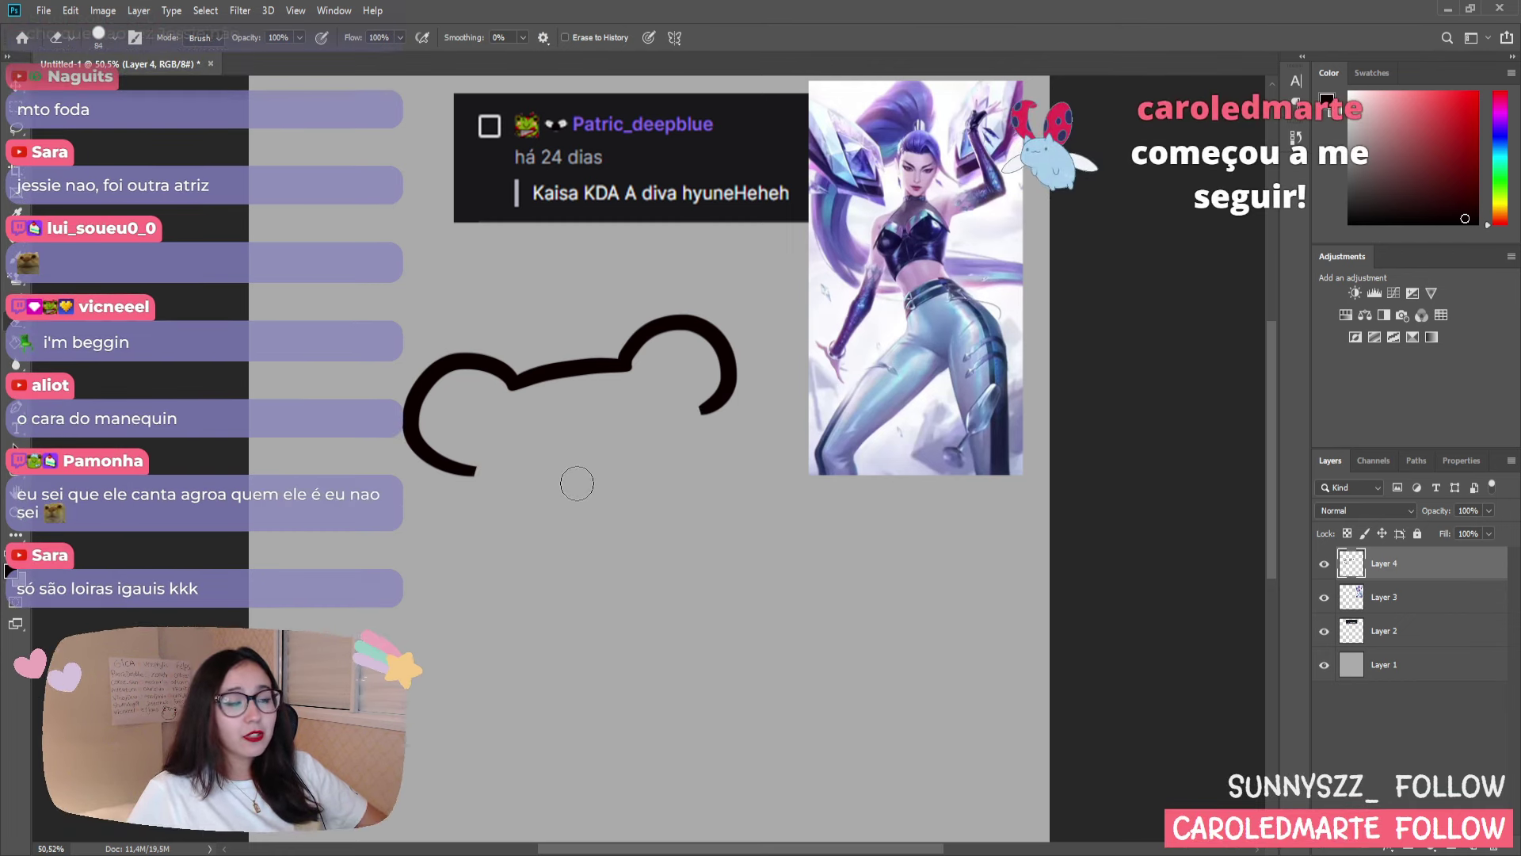
key("b")
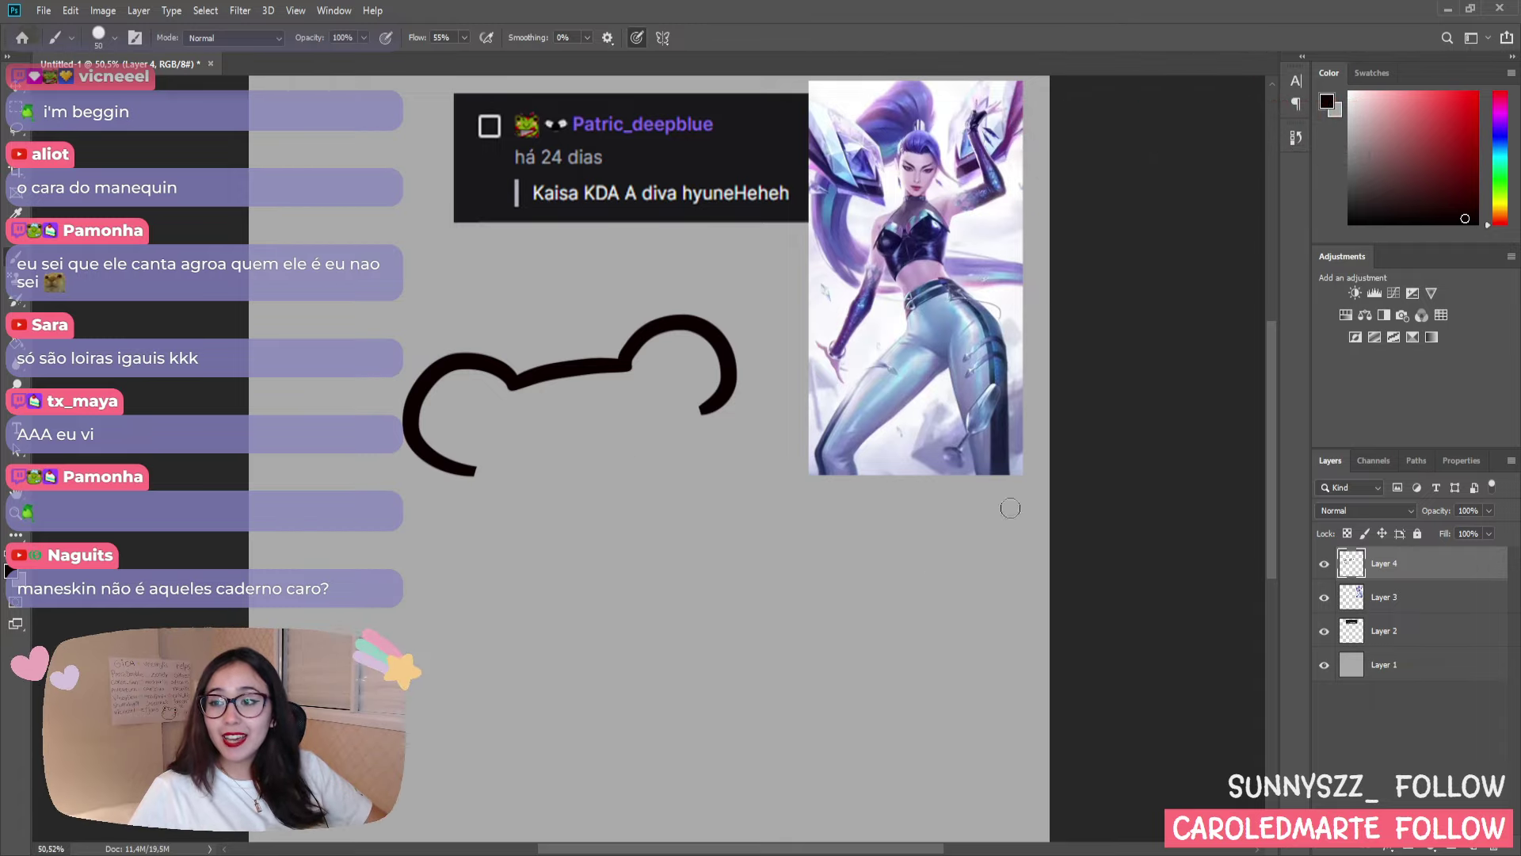
left_click_drag(702, 411, 703, 511)
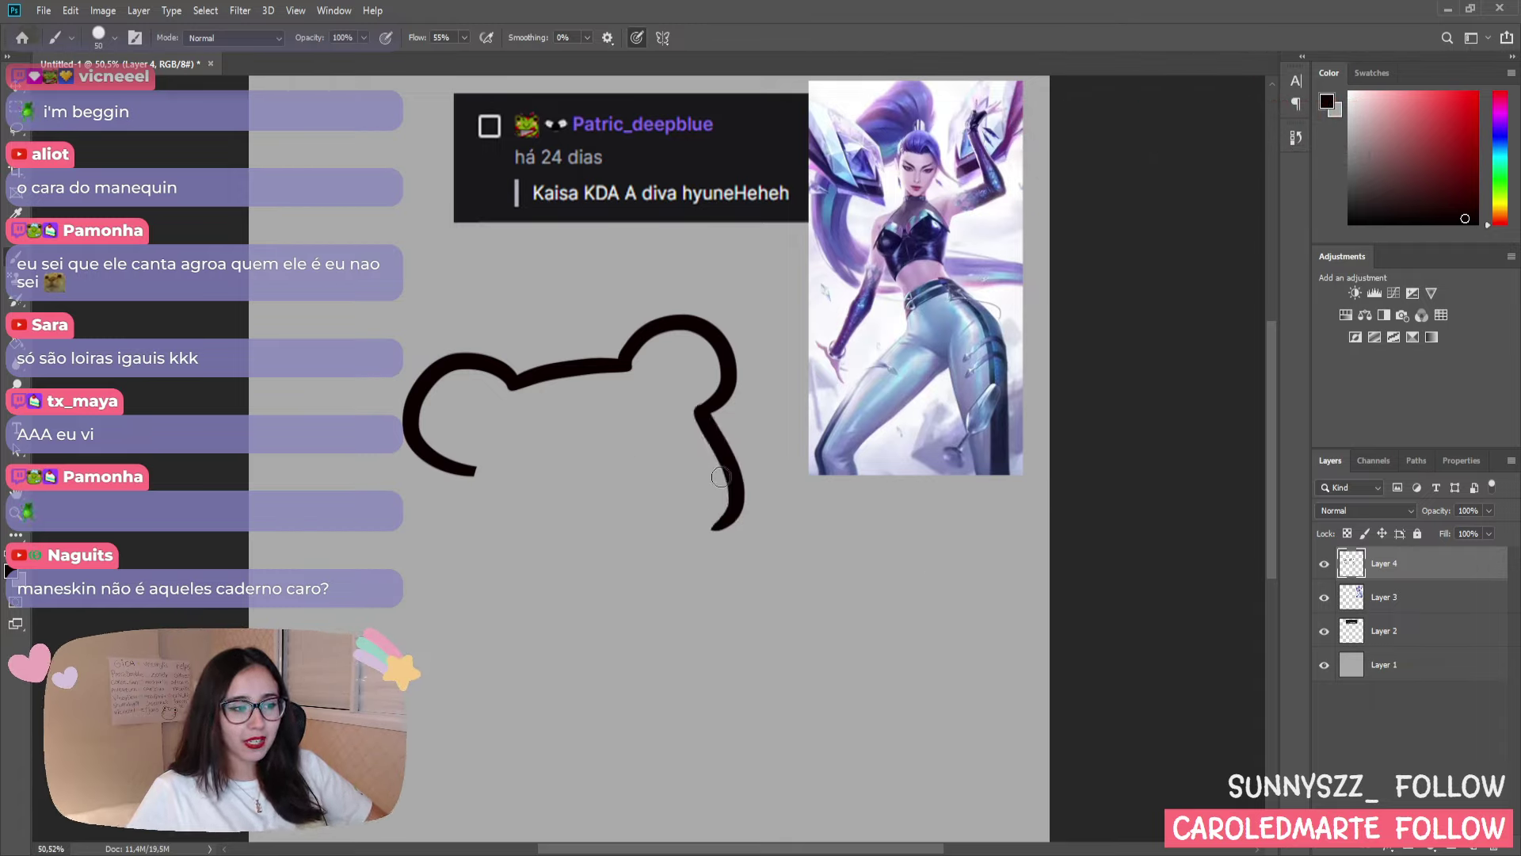
key("ctrl+z")
left_click_drag(697, 410, 703, 530)
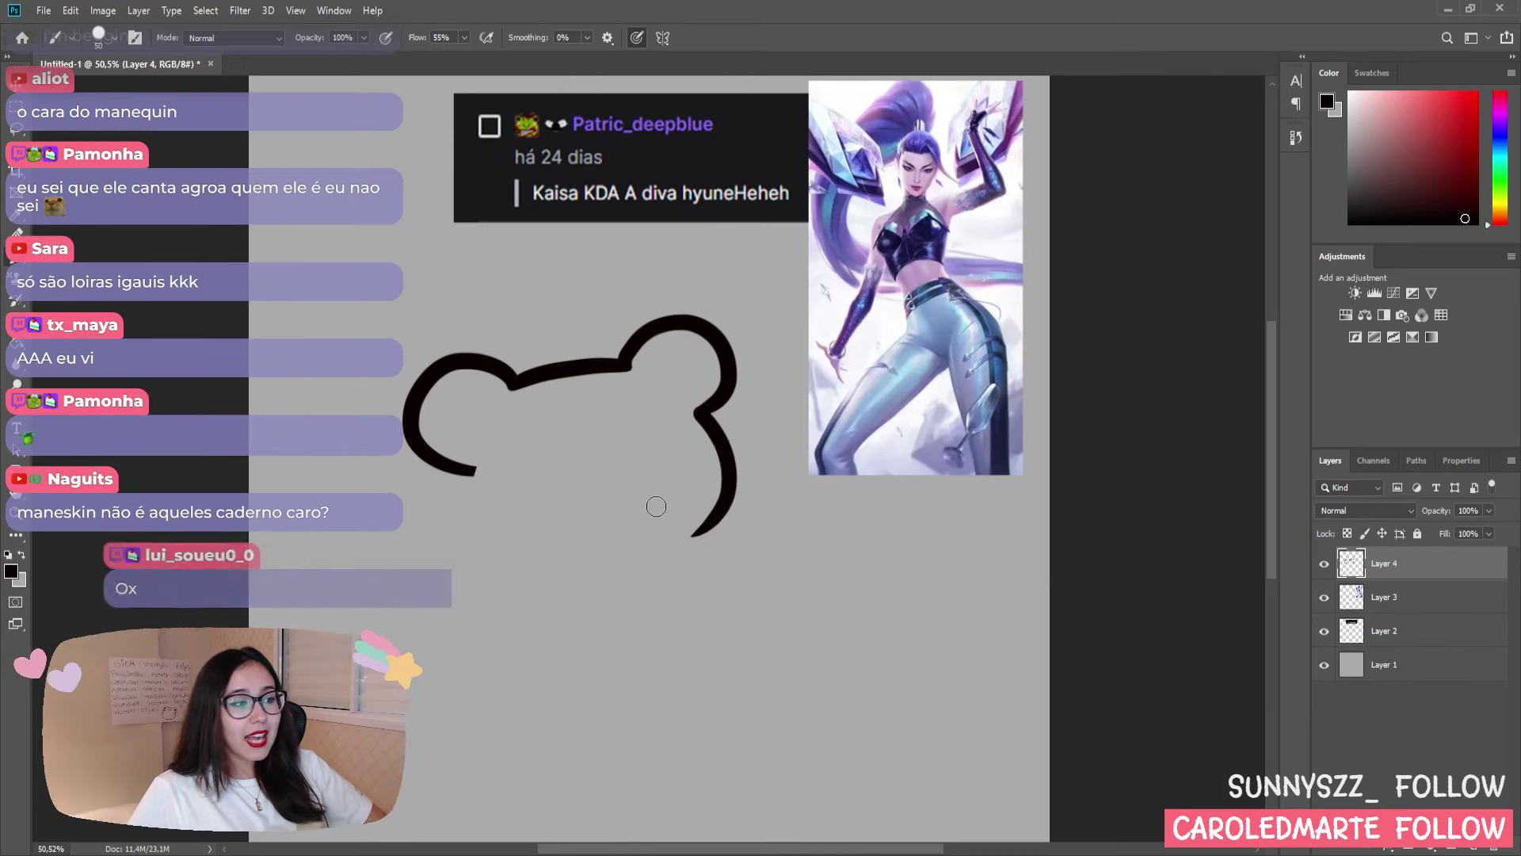
key("ctrl+z")
left_click_drag(699, 412, 684, 535)
key("ctrl+z")
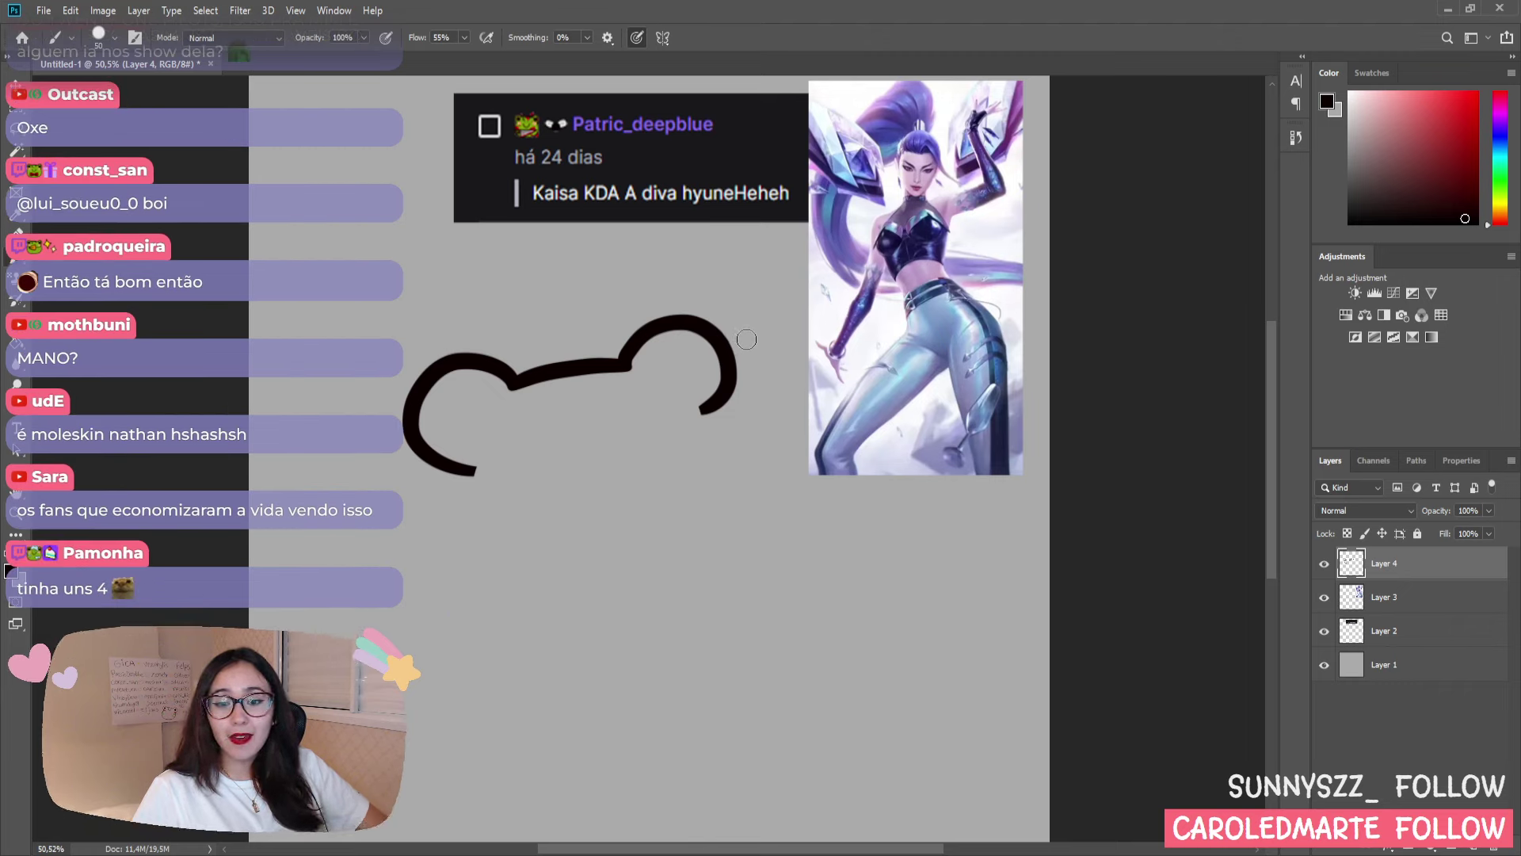
left_click_drag(700, 409, 713, 531)
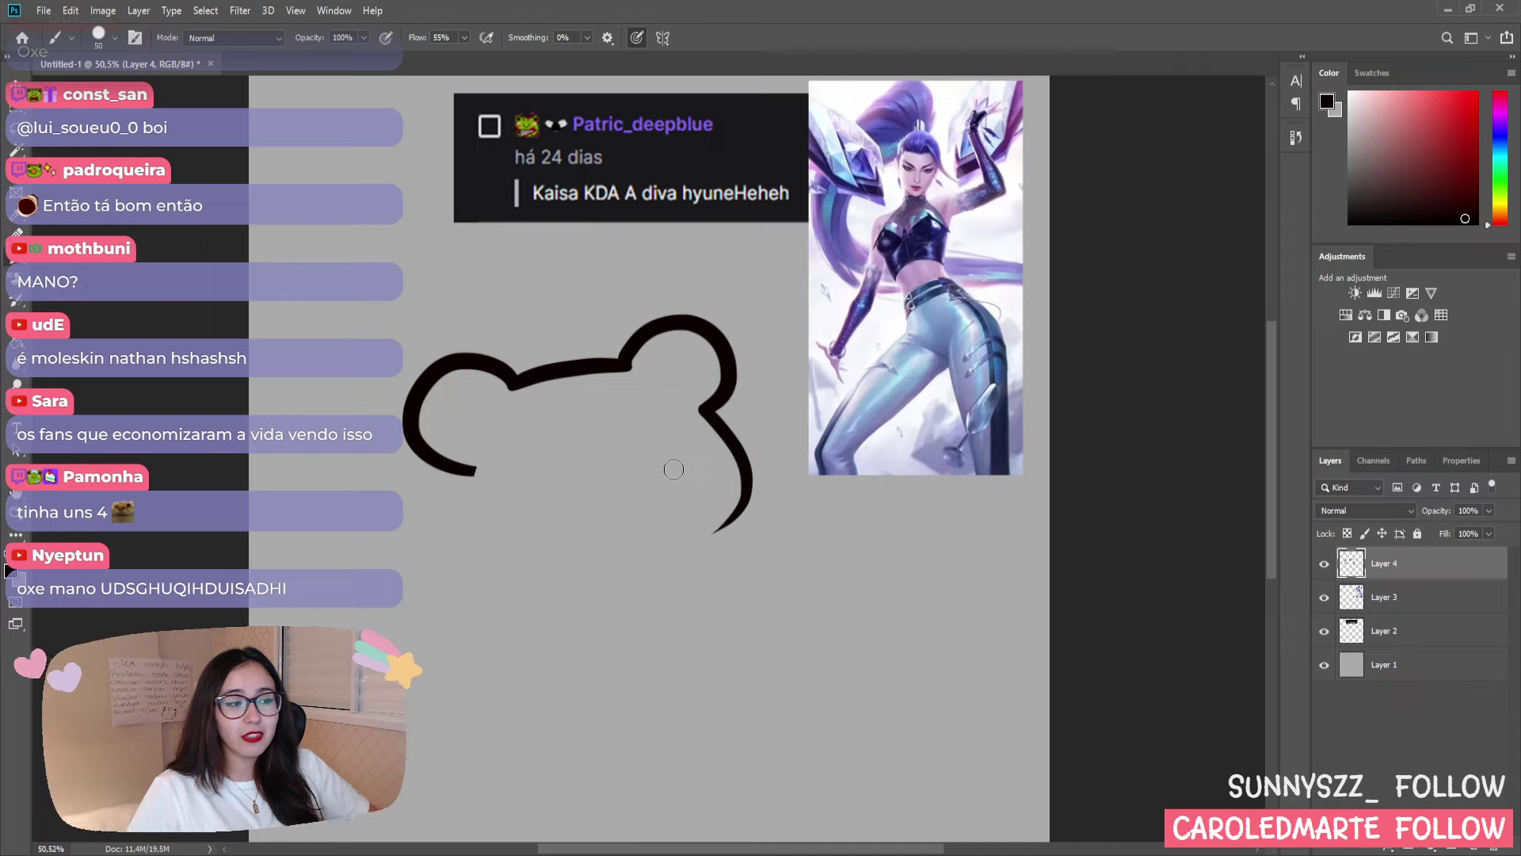
key("ctrl+z")
key("ctrl+shift+z")
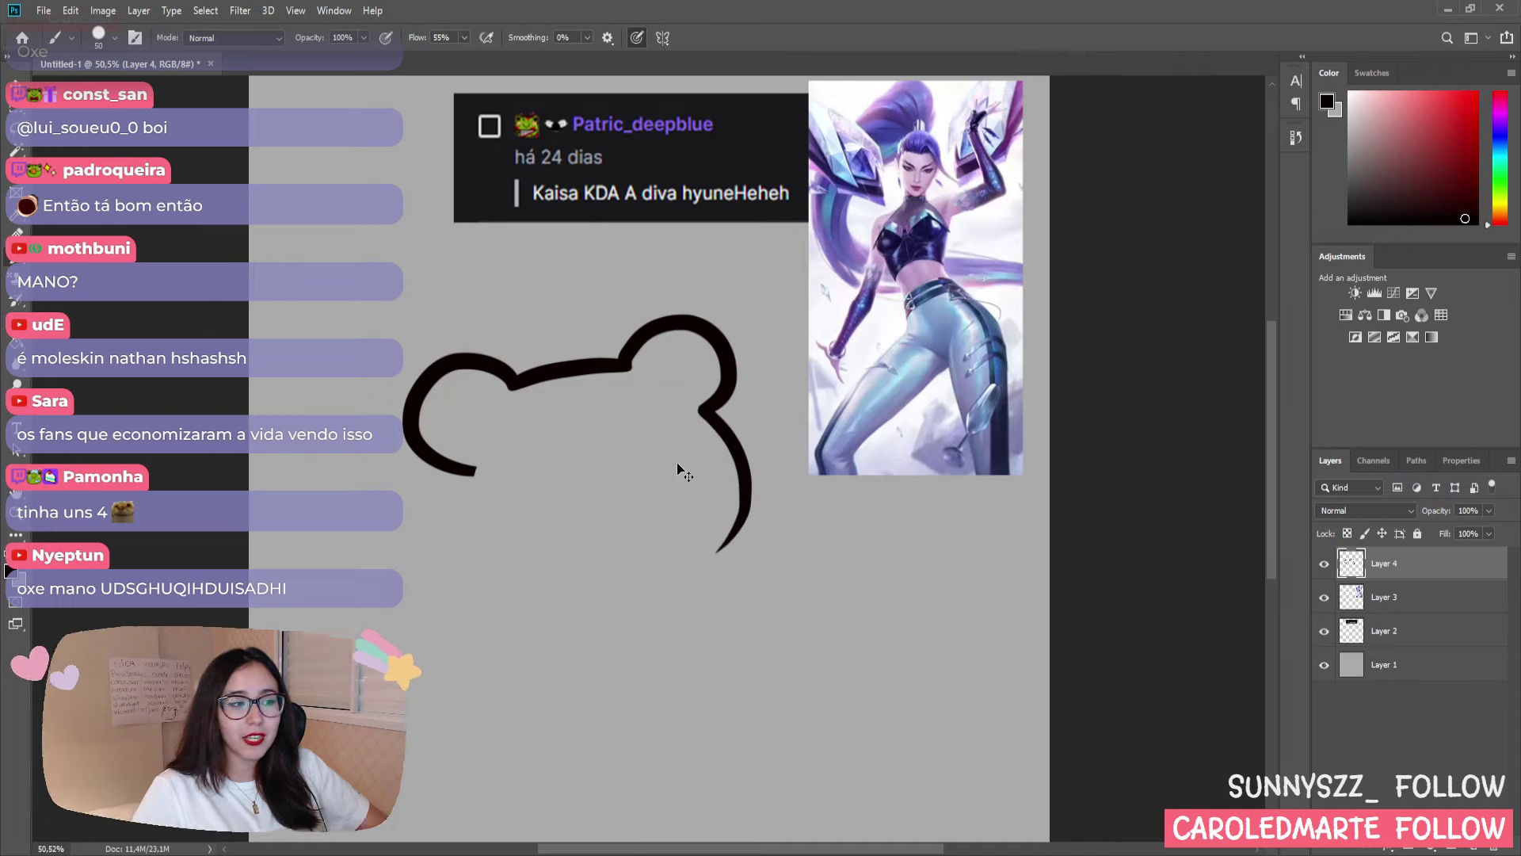
key("ctrl+z")
key("ctrl+shift+z")
key("ctrl+z")
key("ctrl+shift+z")
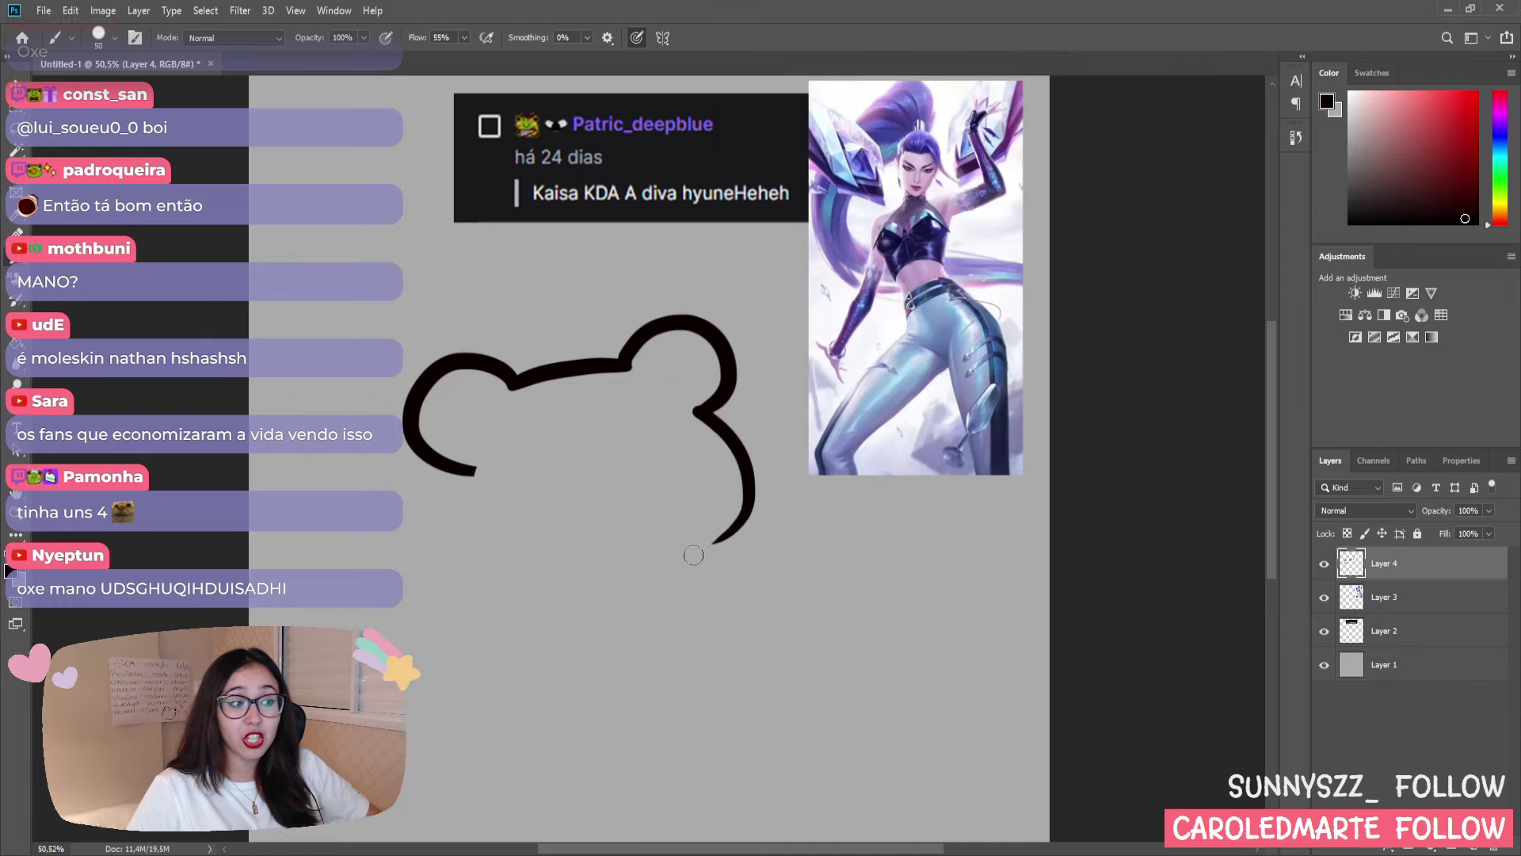
key("ctrl+z")
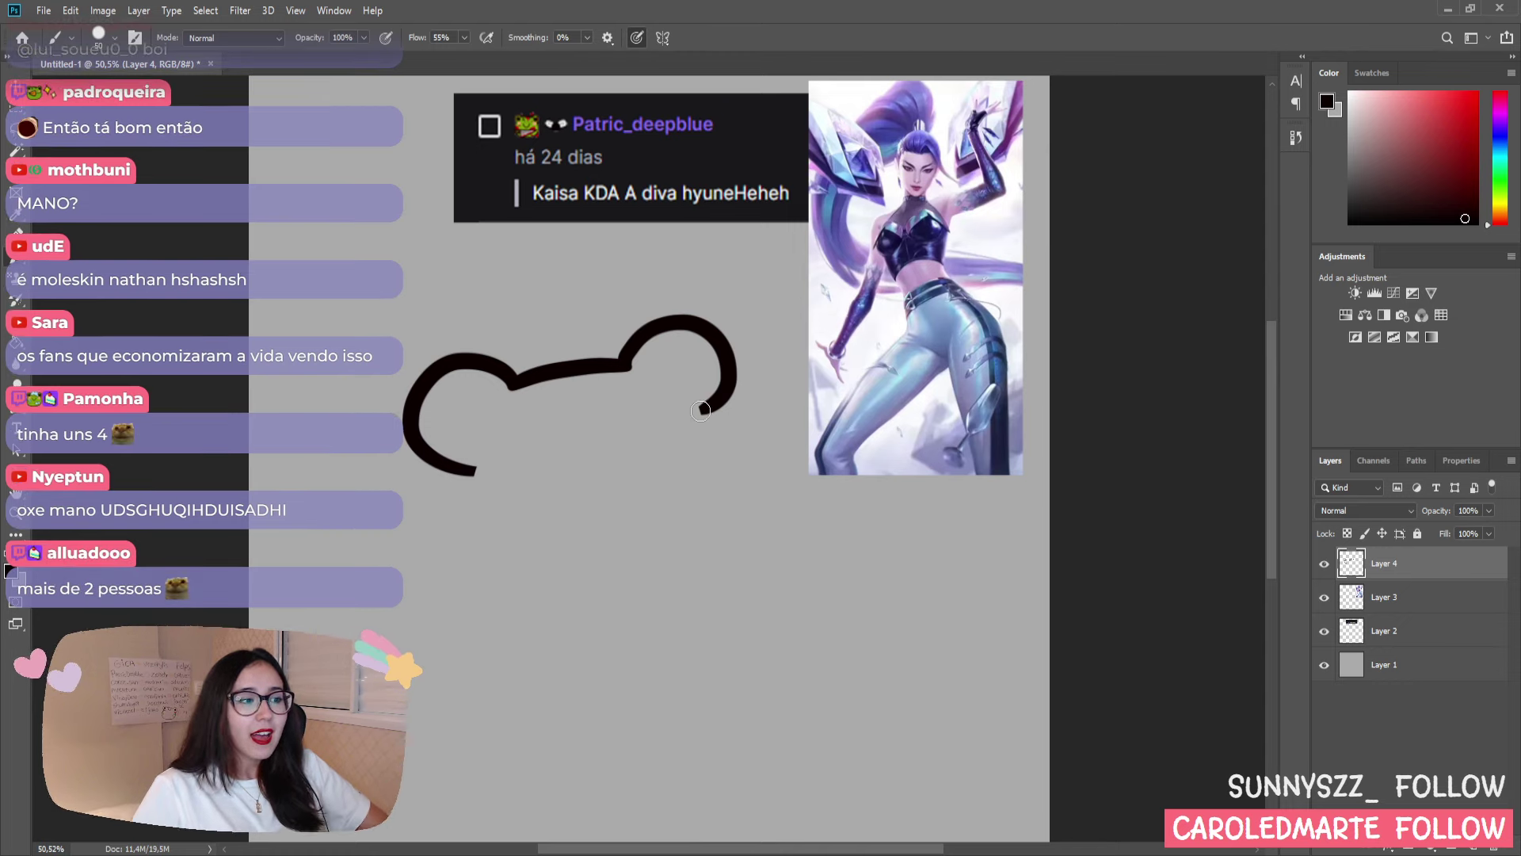
left_click_drag(700, 407, 721, 547)
key("ctrl+z")
key("ctrl+shift+z")
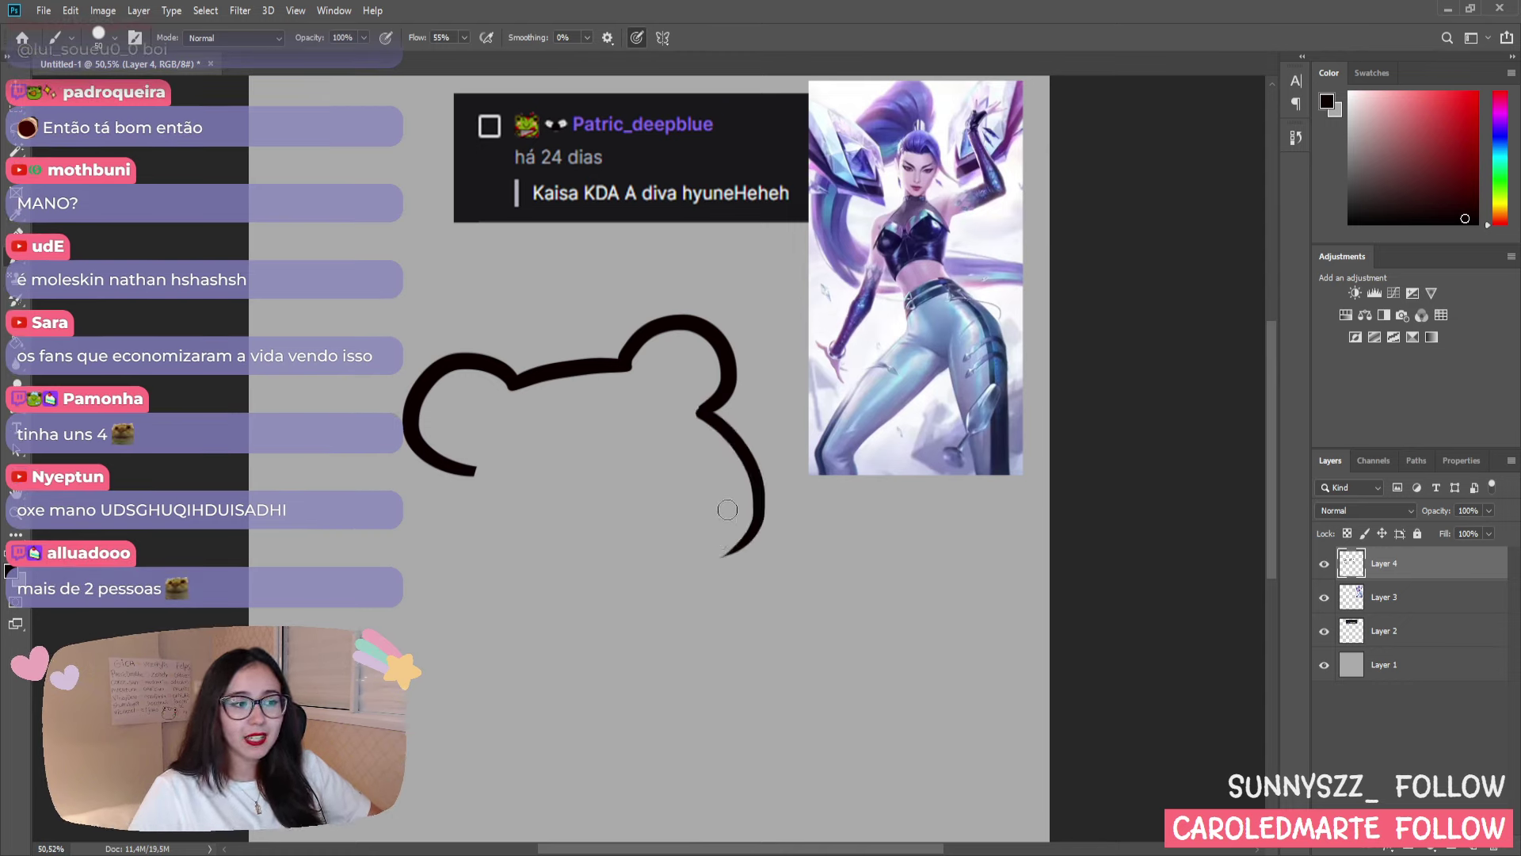
key("ctrl+z")
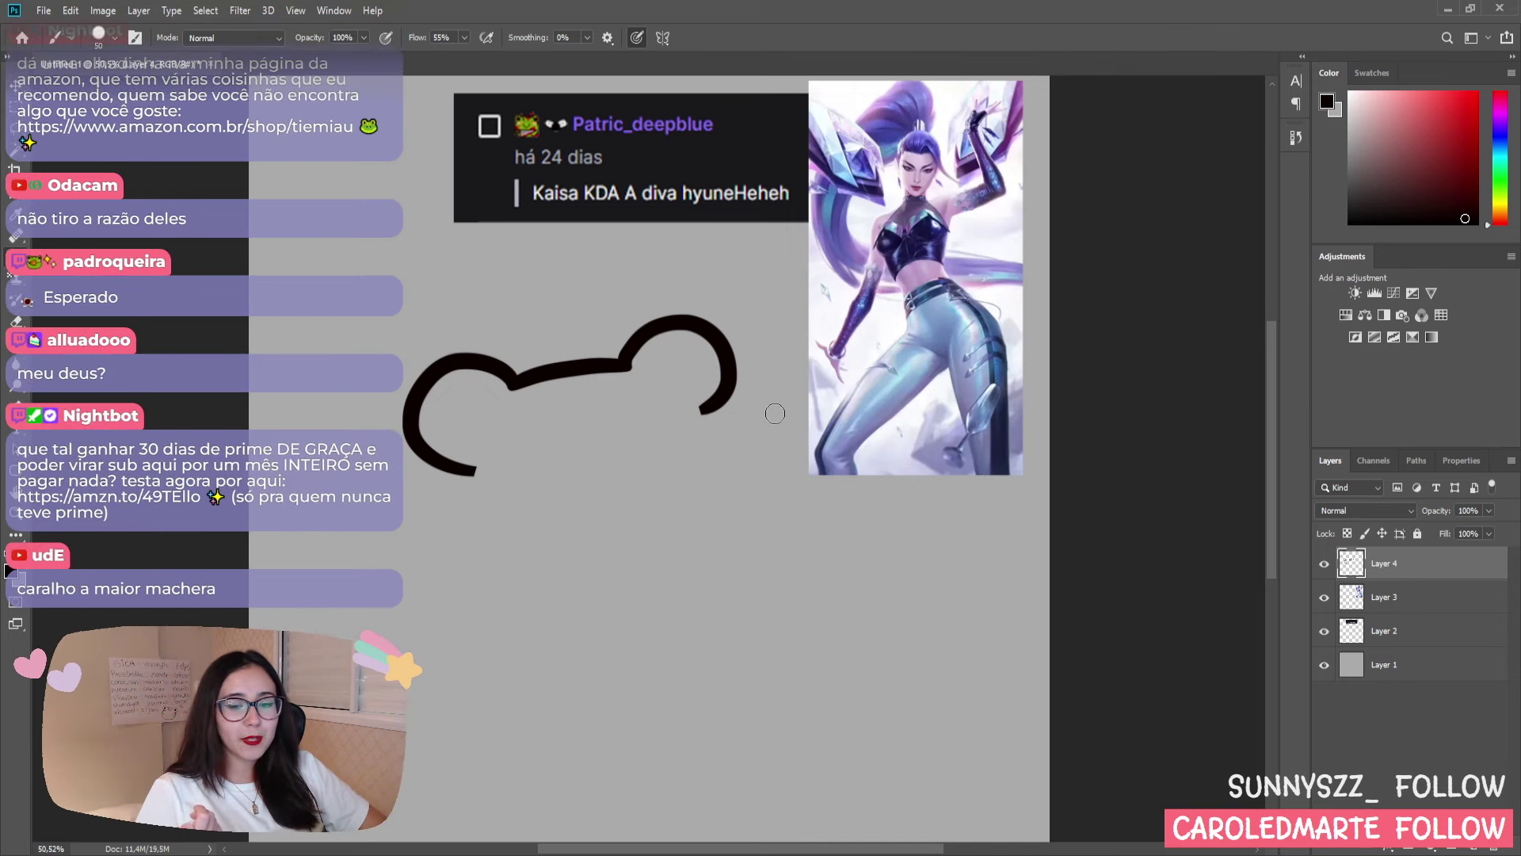
- Draw the right cheek as a tapering curve running down from the lower end of the right eye bulge
left_click_drag(701, 408, 720, 522)
key("ctrl+z")
mouse_move(701, 407)
left_mouse_down()
mouse_move(717, 424)
mouse_move(719, 545)
left_mouse_up()
key("ctrl+z")
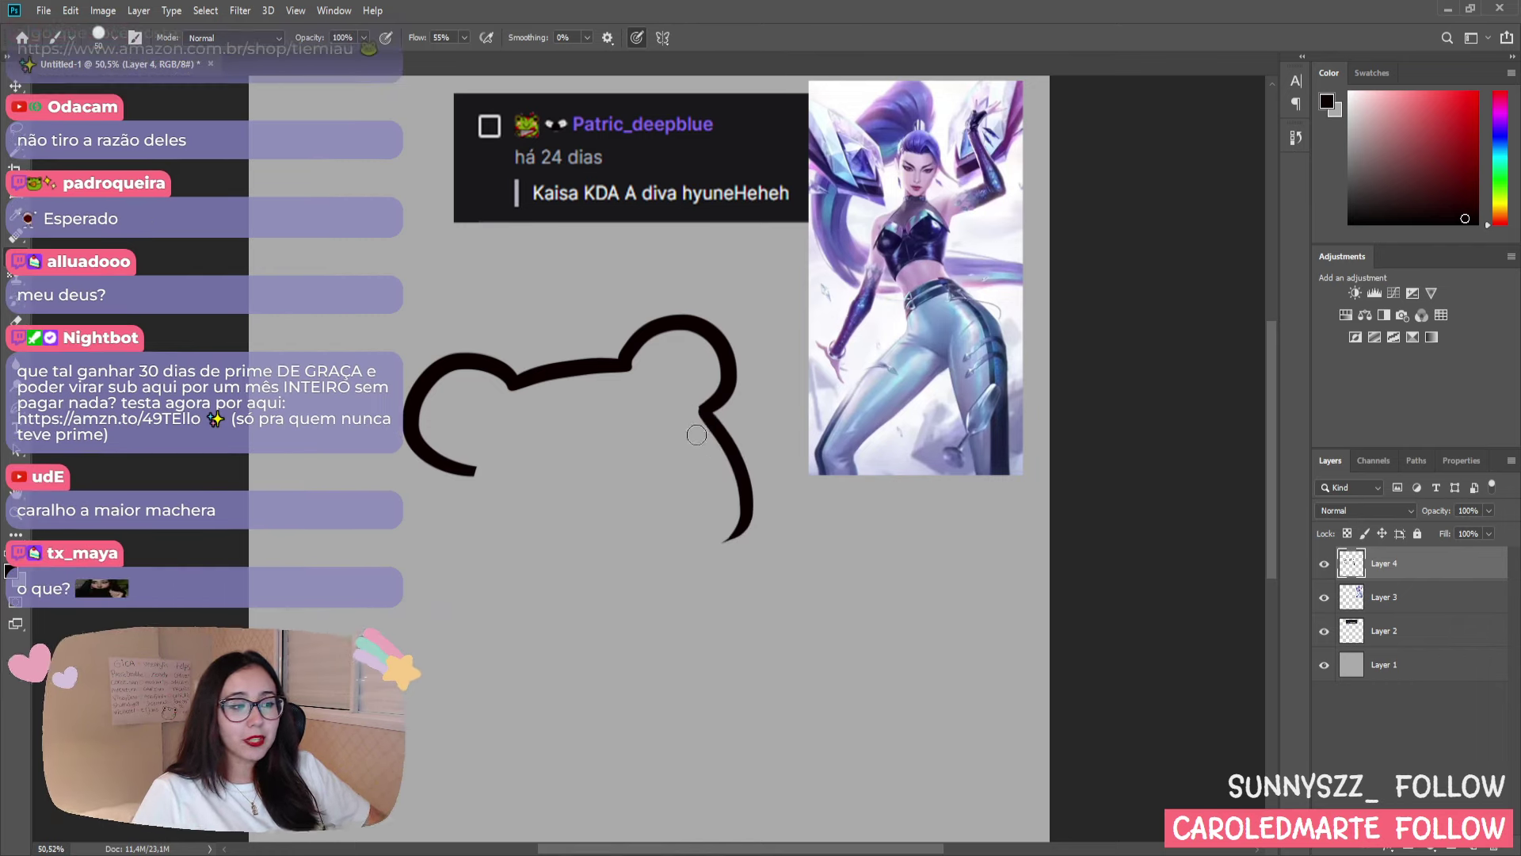
key("ctrl+z")
left_click_drag(701, 407, 719, 536)
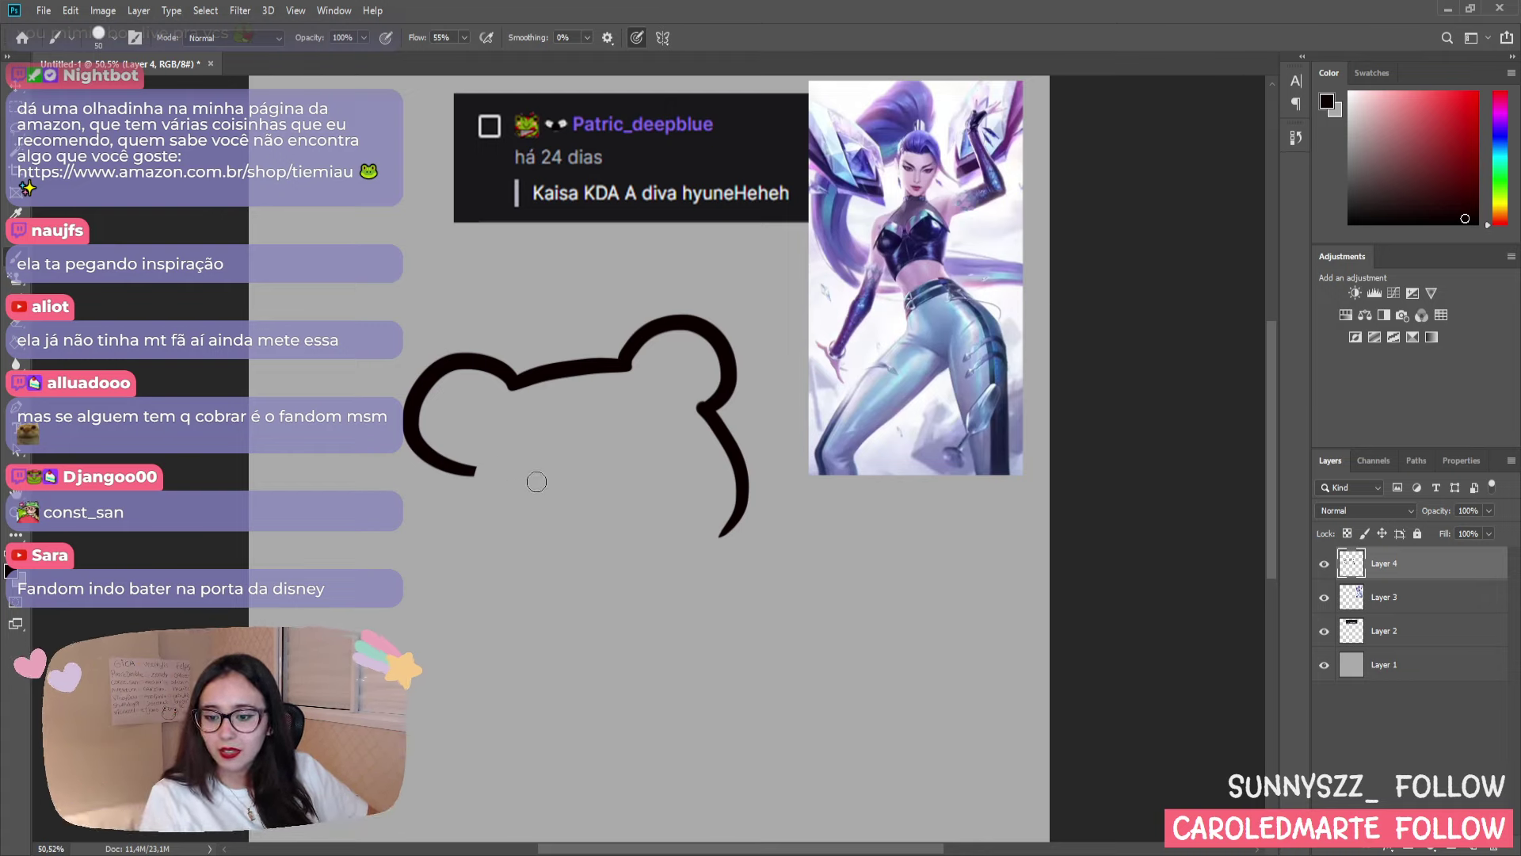
- Shorten the lower end of the left eye bulge and draw the left cheek curving down from it
key("e")
left_click(476, 476)
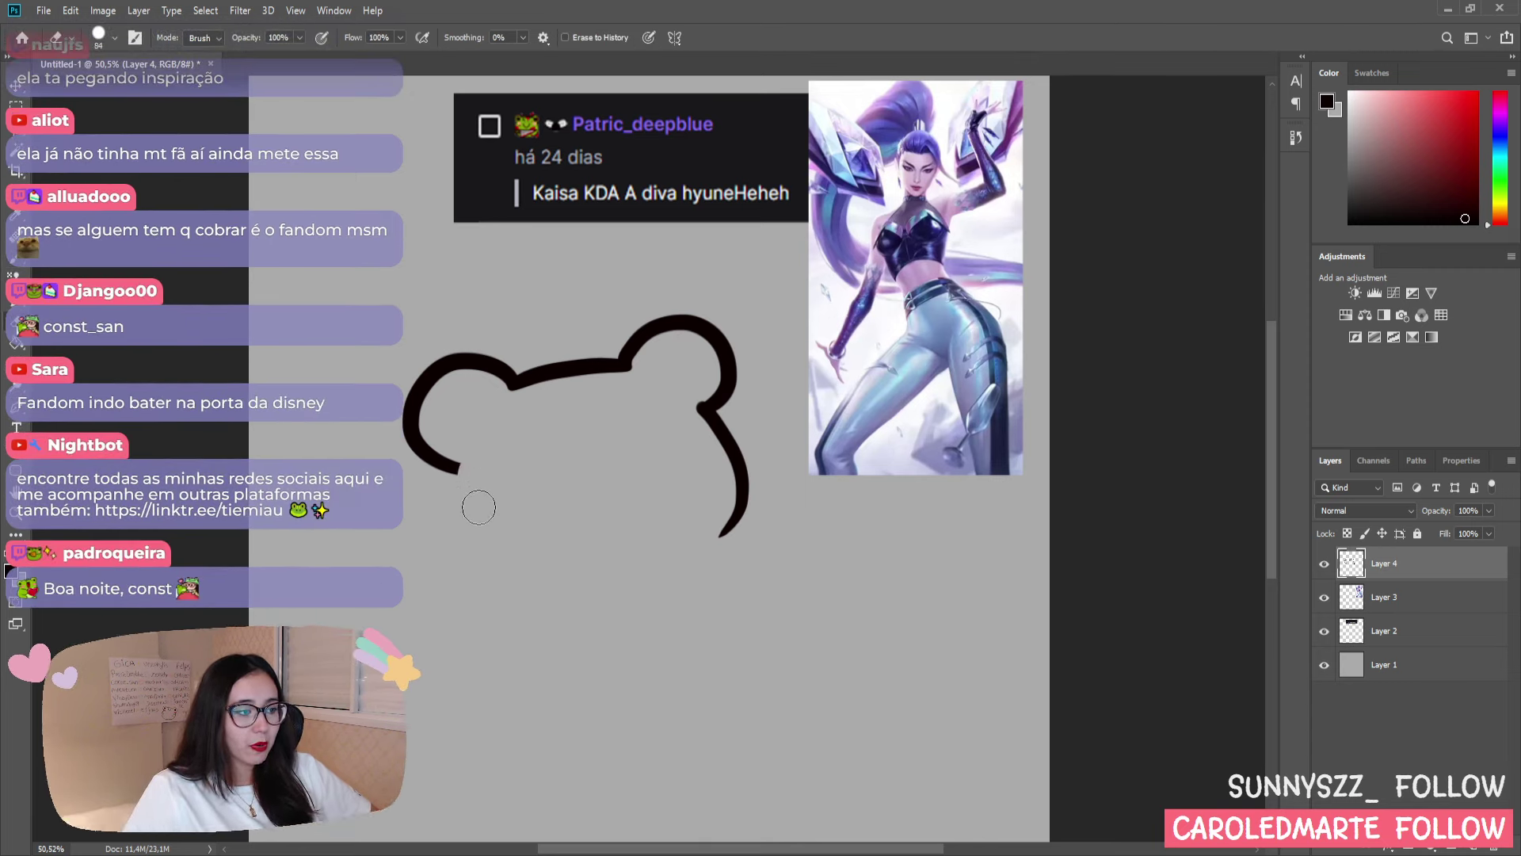
key("b")
left_click_drag(460, 467, 448, 542)
key("ctrl+z")
left_click_drag(459, 466, 467, 557)
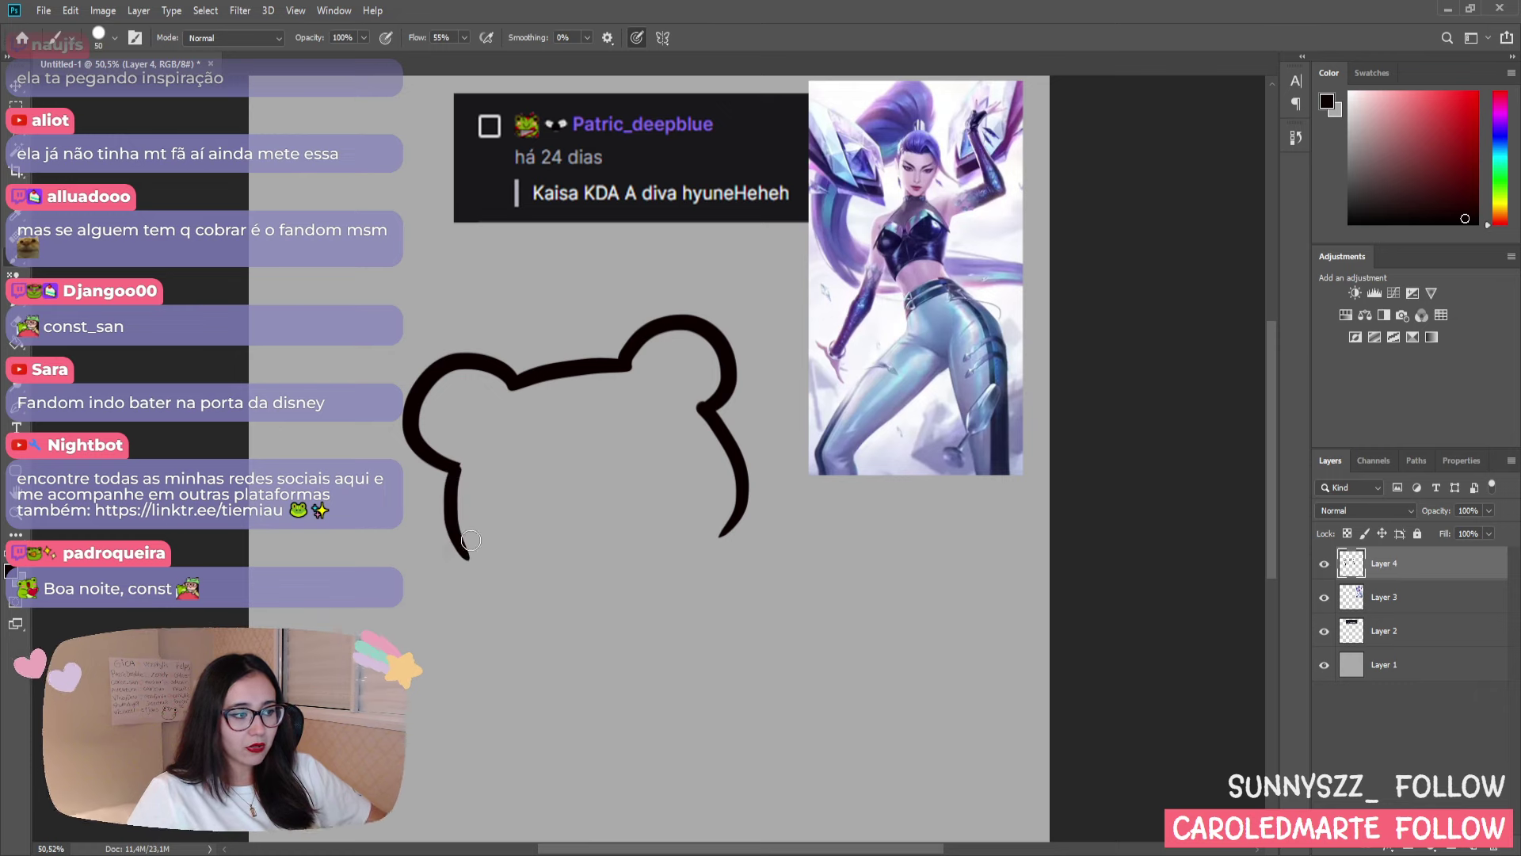
key("ctrl+z")
left_click_drag(466, 463, 476, 570)
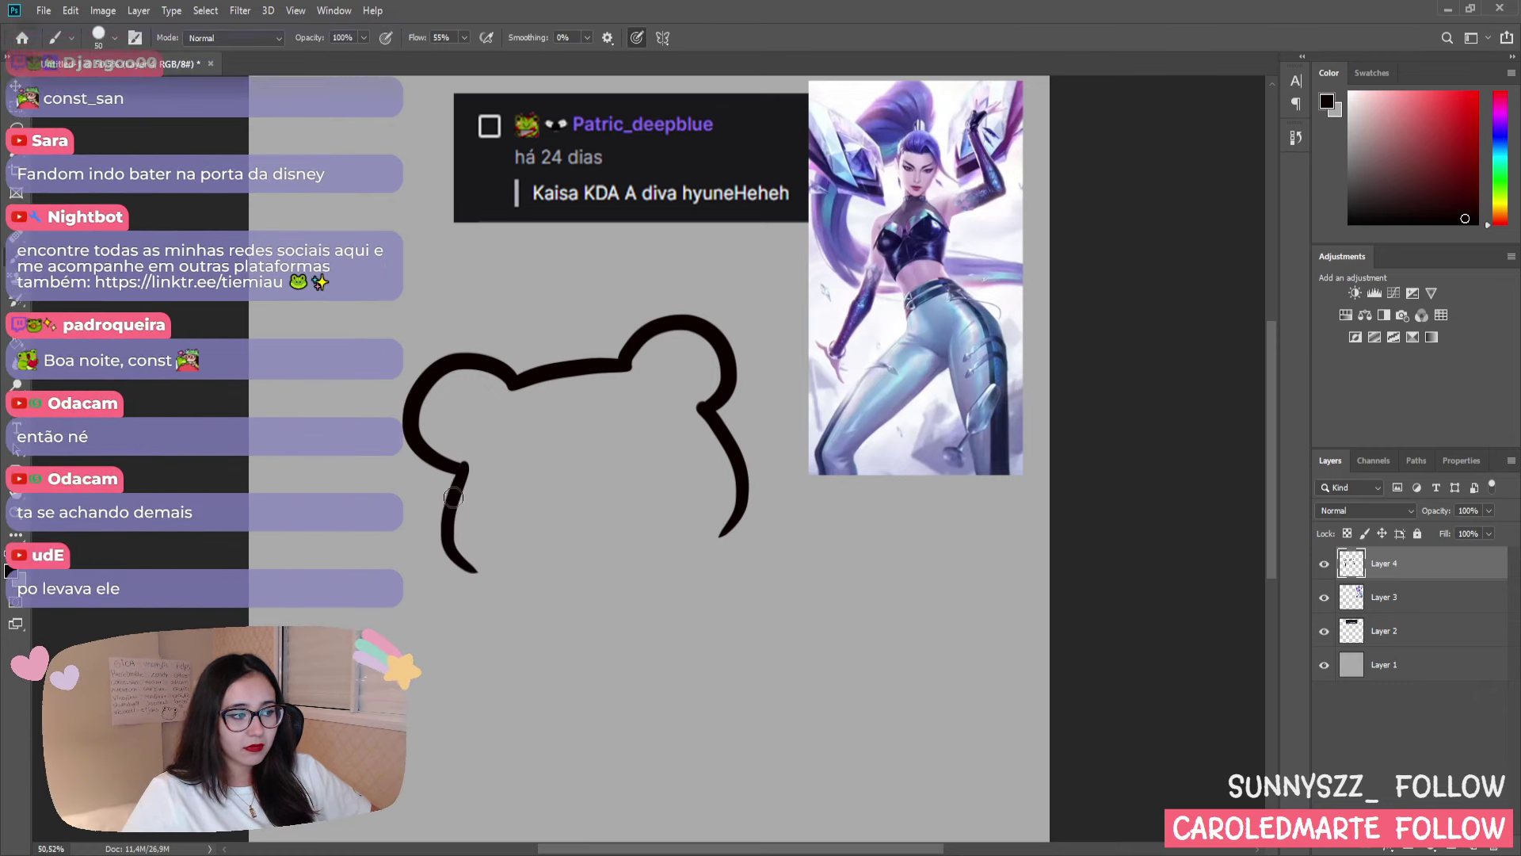
- Redraw the left cheek as a short curve running down from the lower end of the left eye bulge
key("ctrl+z")
left_click_drag(459, 465, 471, 559)
key("ctrl+z")
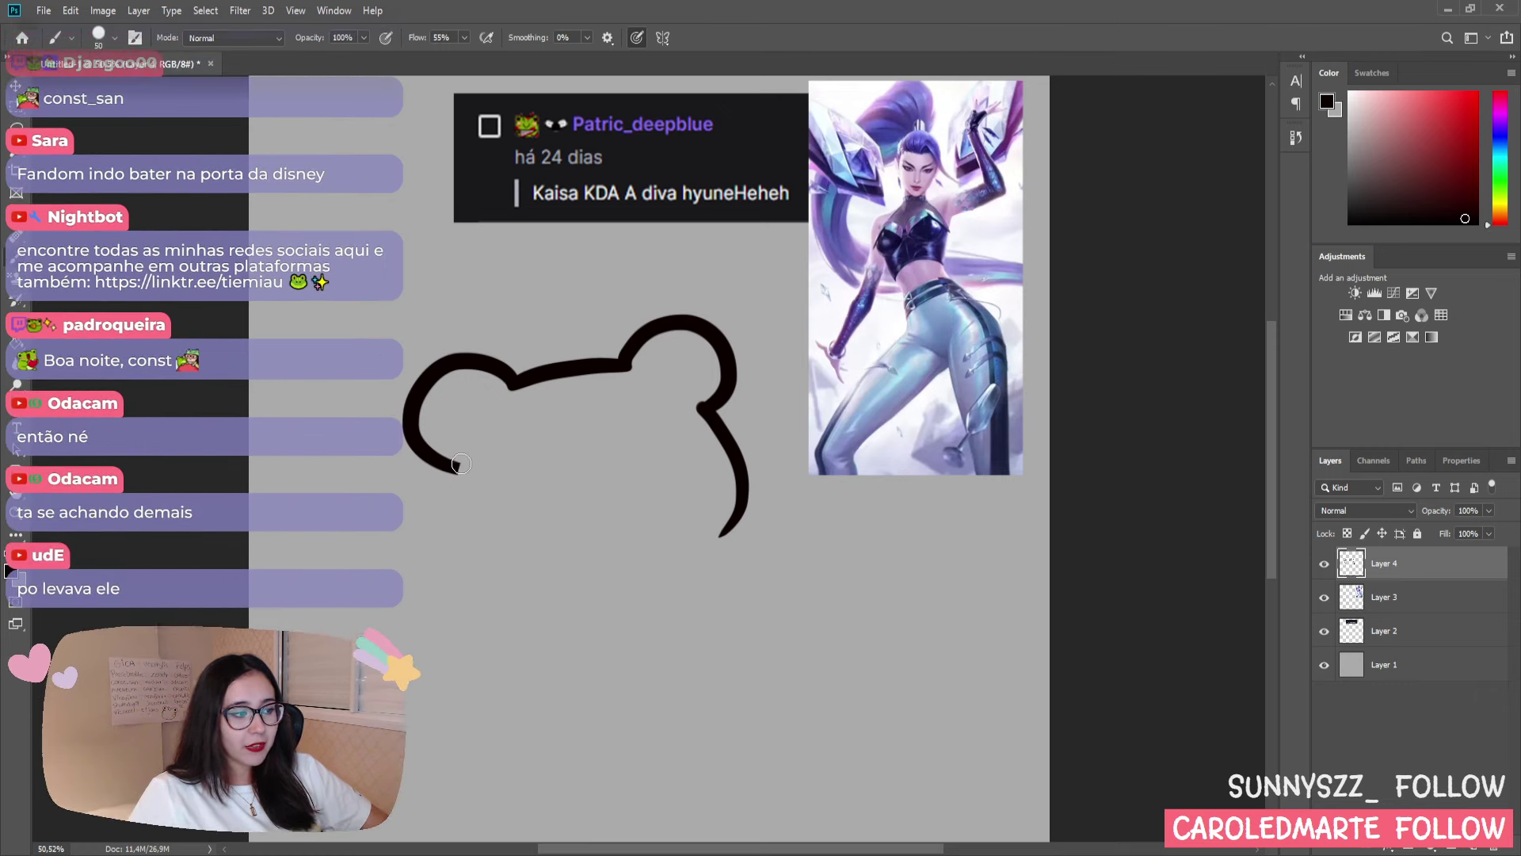
left_click_drag(461, 465, 475, 564)
key("ctrl+z")
left_click_drag(461, 466, 472, 564)
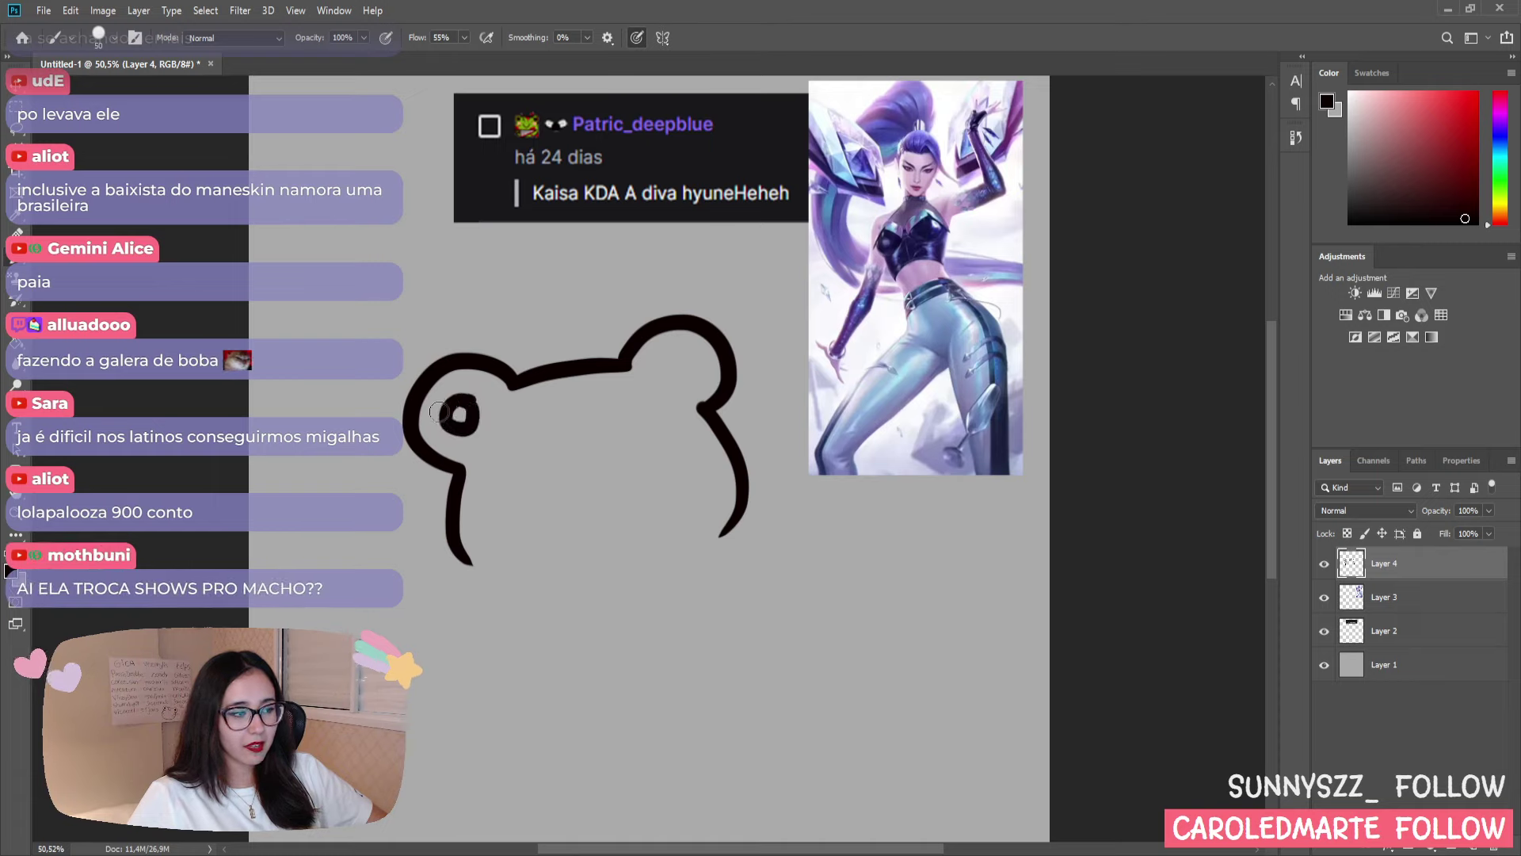
- Draw a solid round black pupil inside the left eye bulge
left_click_drag(475, 399, 447, 422)
key("ctrl+z")
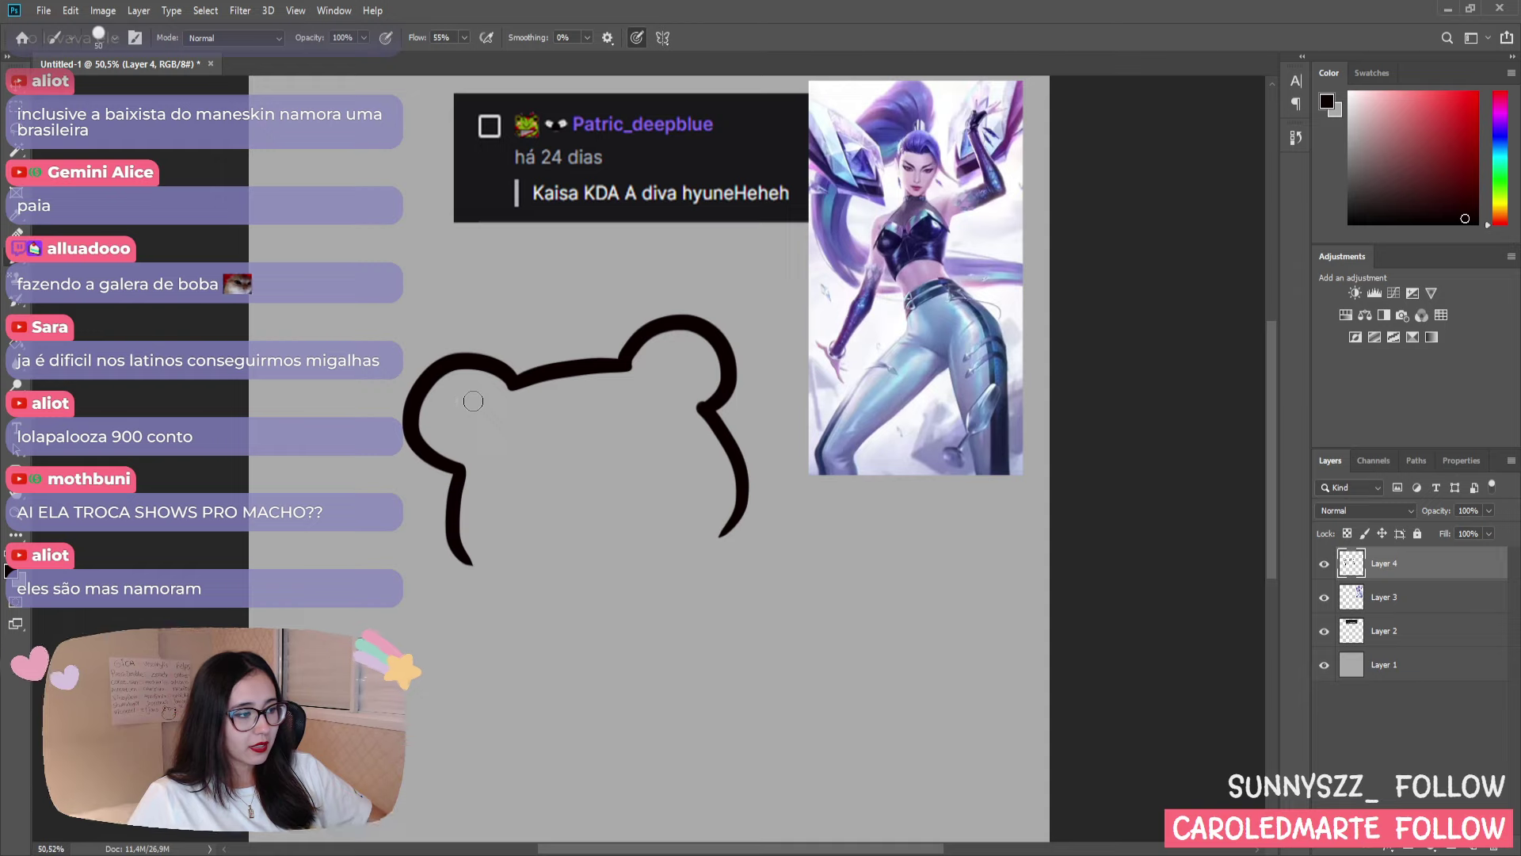
left_click_drag(472, 407, 455, 414)
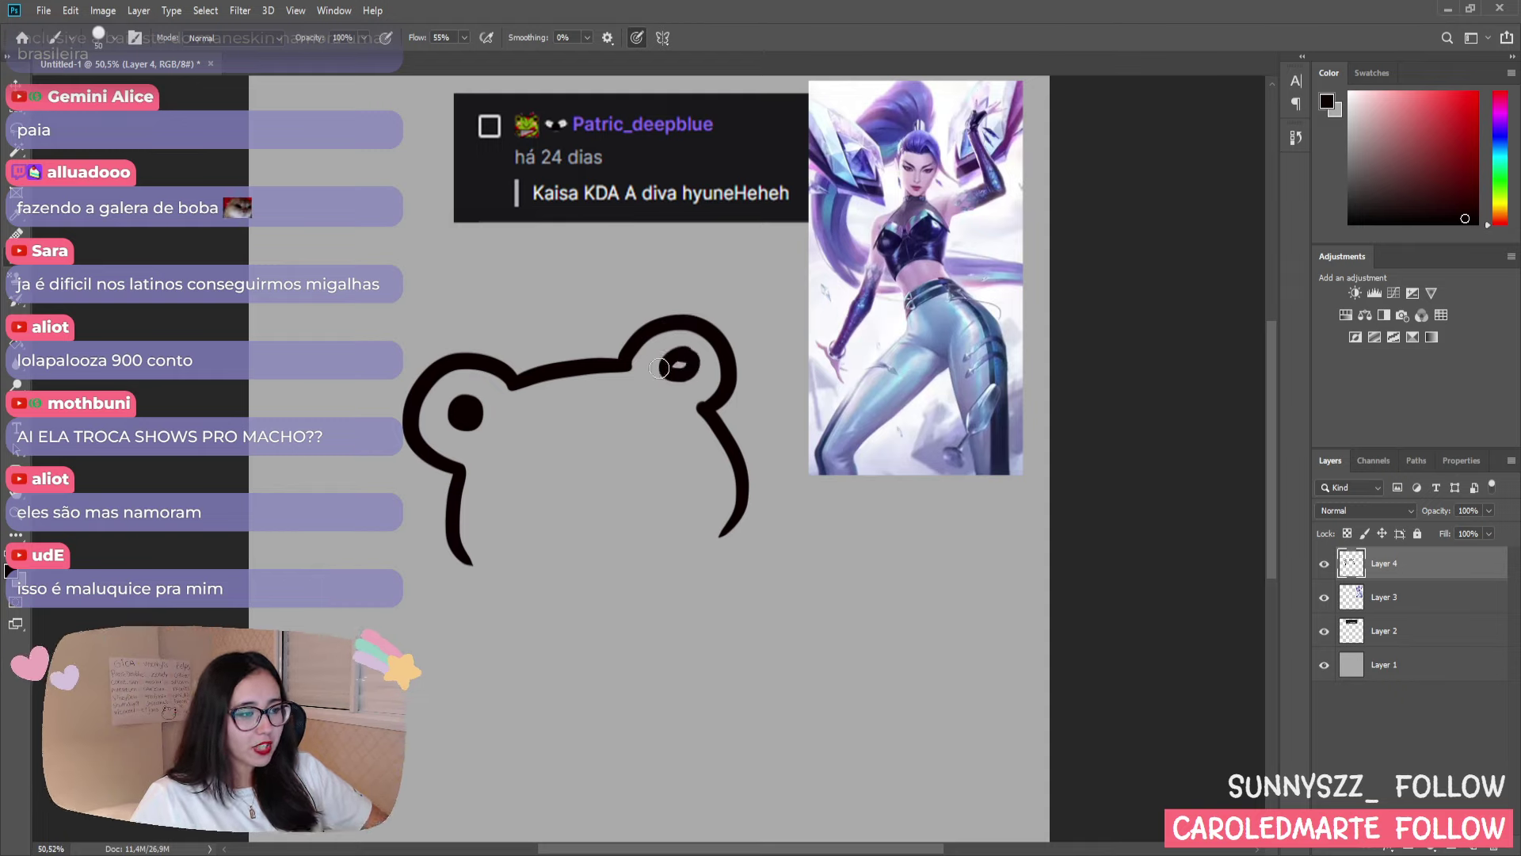
- Draw a solid round black pupil inside the right eye bulge, retrying until it matches the left pupil
left_click_drag(686, 350, 672, 381)
key("ctrl+z")
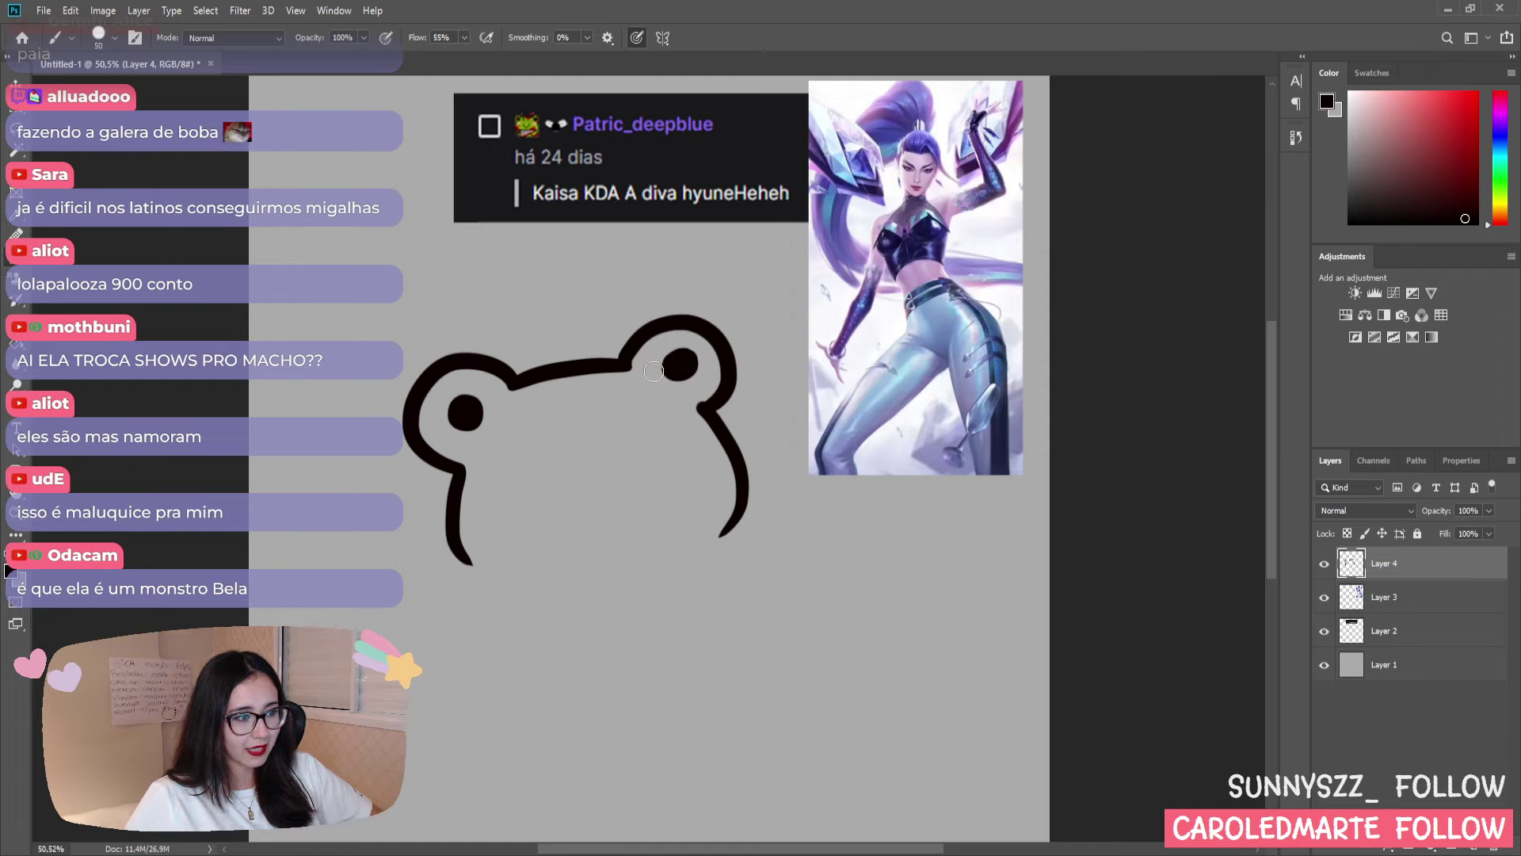
key("ctrl+z")
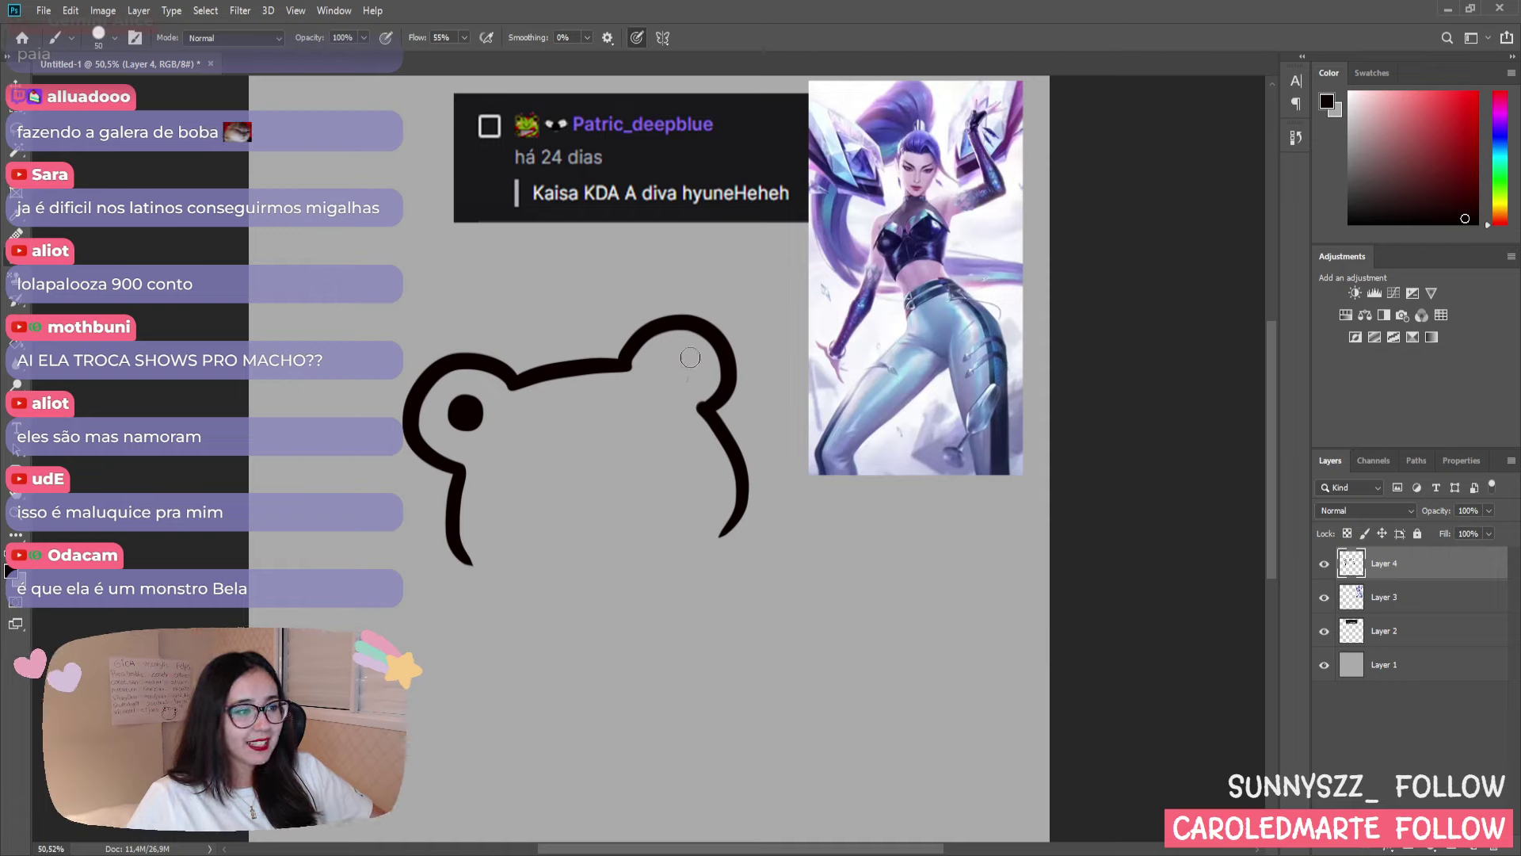
key("ctrl+z")
mouse_move(667, 356)
left_mouse_down()
mouse_move(678, 365)
mouse_move(656, 362)
mouse_move(671, 358)
left_mouse_up()
key("ctrl+z")
key("ctrl+z")
key("ctrl+z")
key("ctrl+z")
key("ctrl+z")
key("ctrl+z")
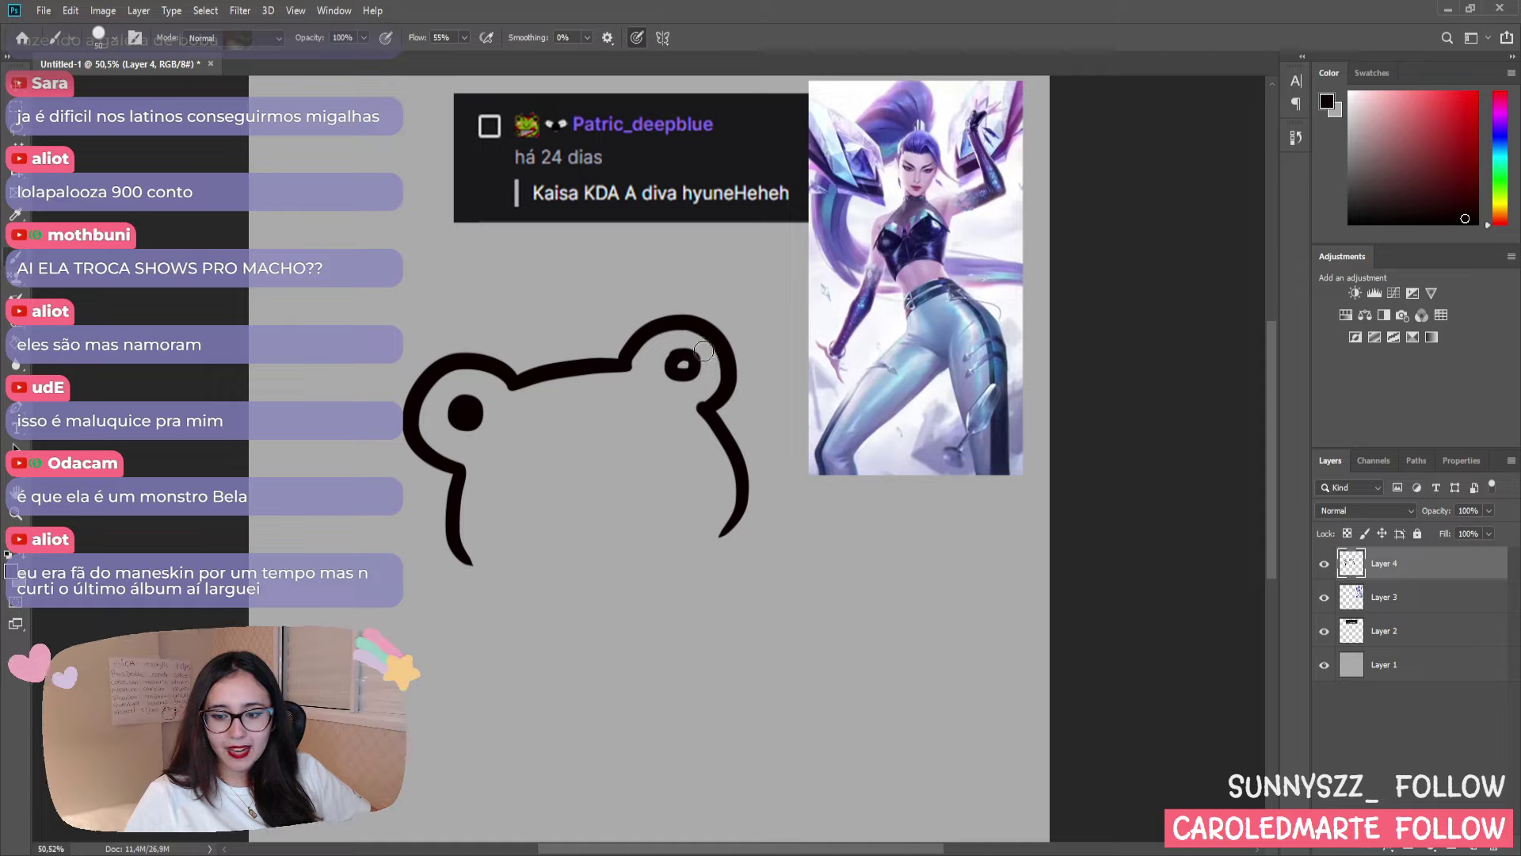
key("ctrl+z")
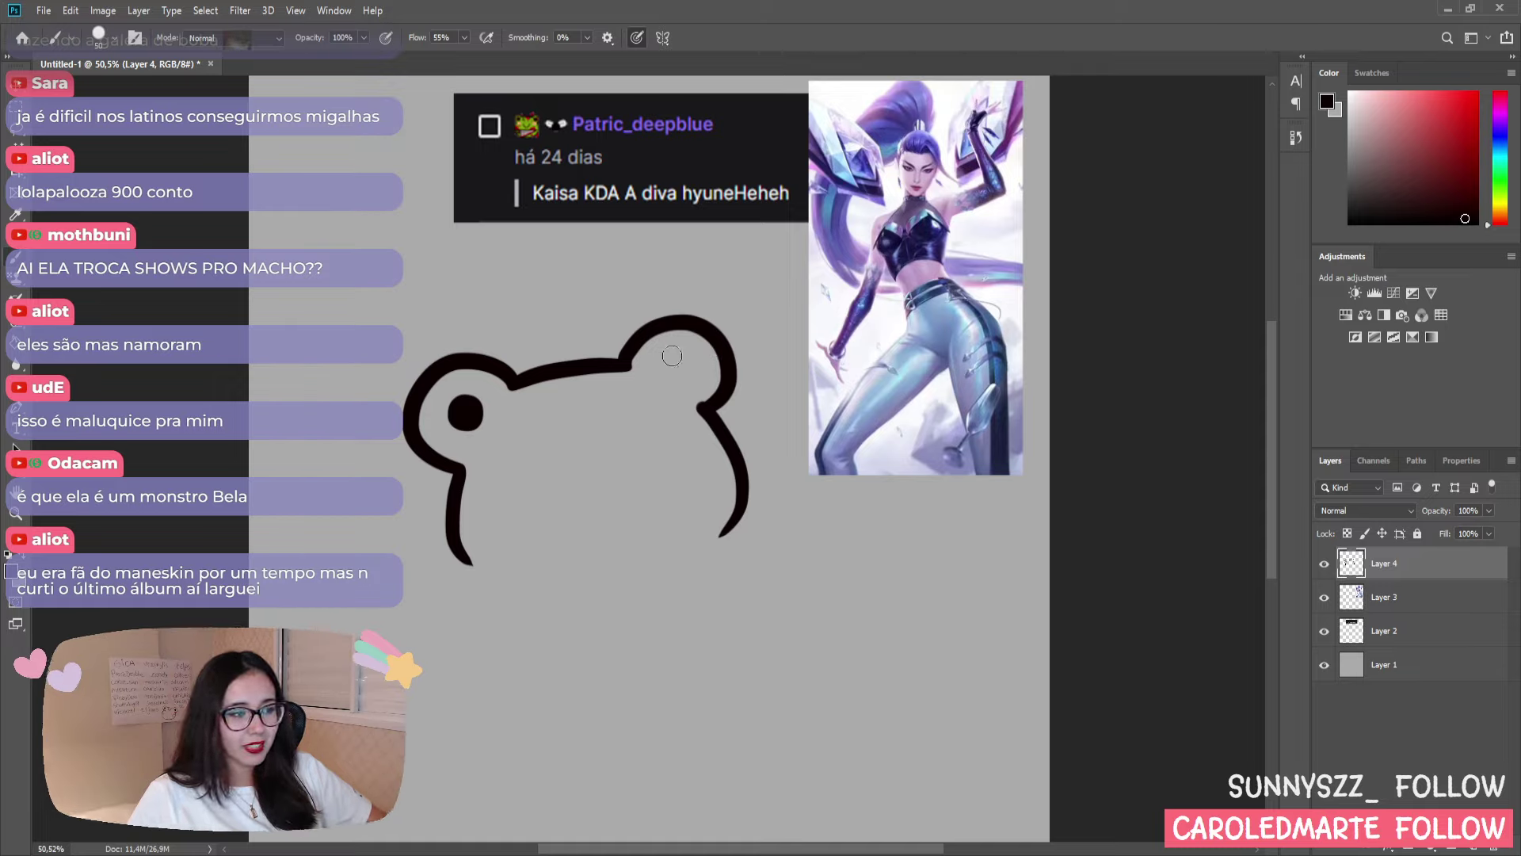
key("ctrl+shift+z")
key("ctrl+z")
key("ctrl+shift+z")
key("ctrl+z")
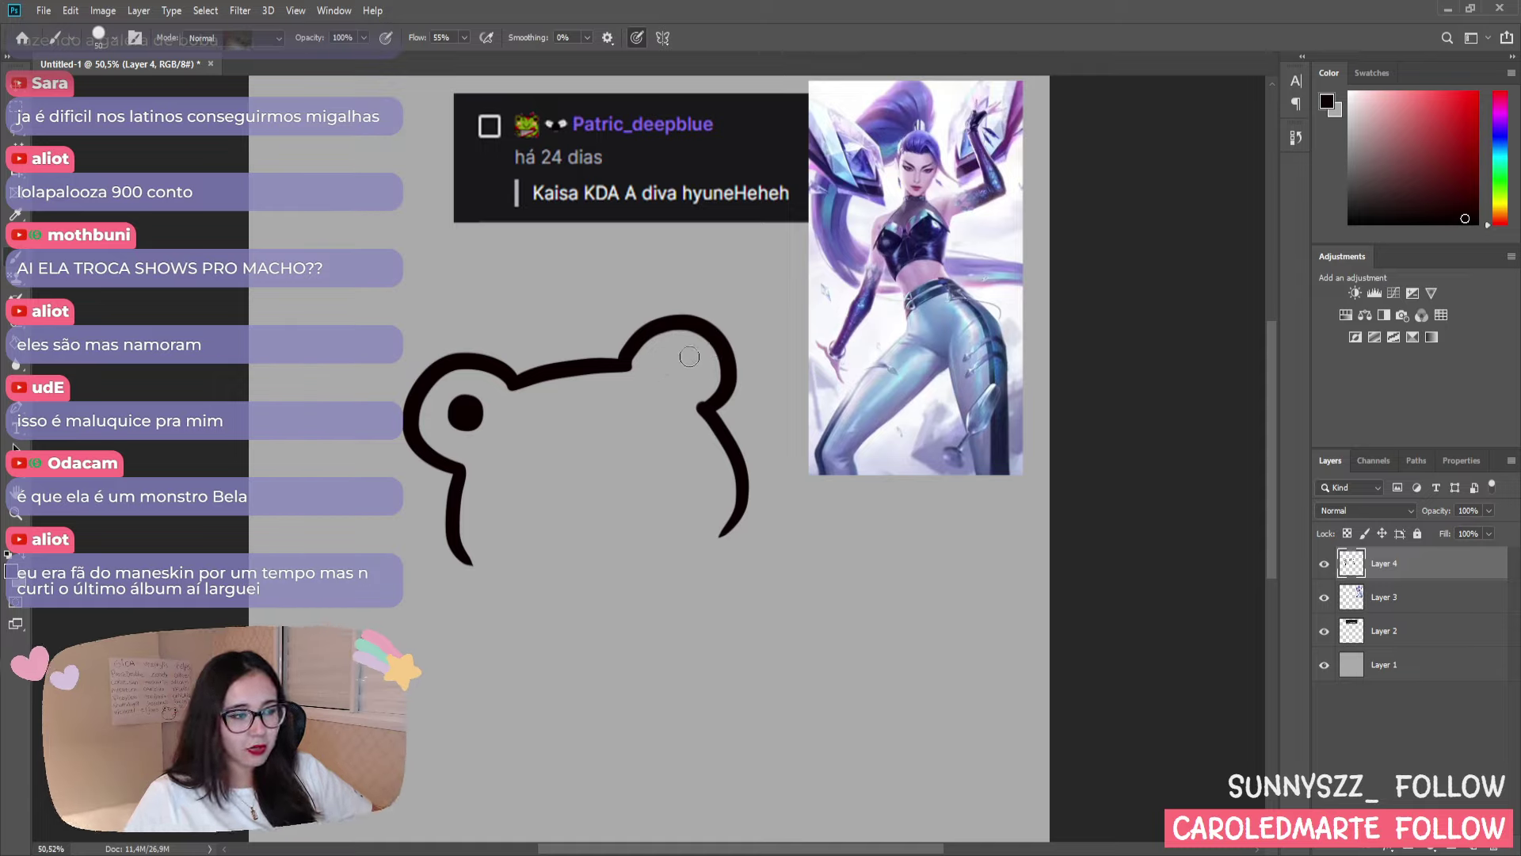
key("ctrl+shift+z")
key("ctrl+z")
key("ctrl+shift+z")
key("ctrl+z")
key("ctrl+shift+z")
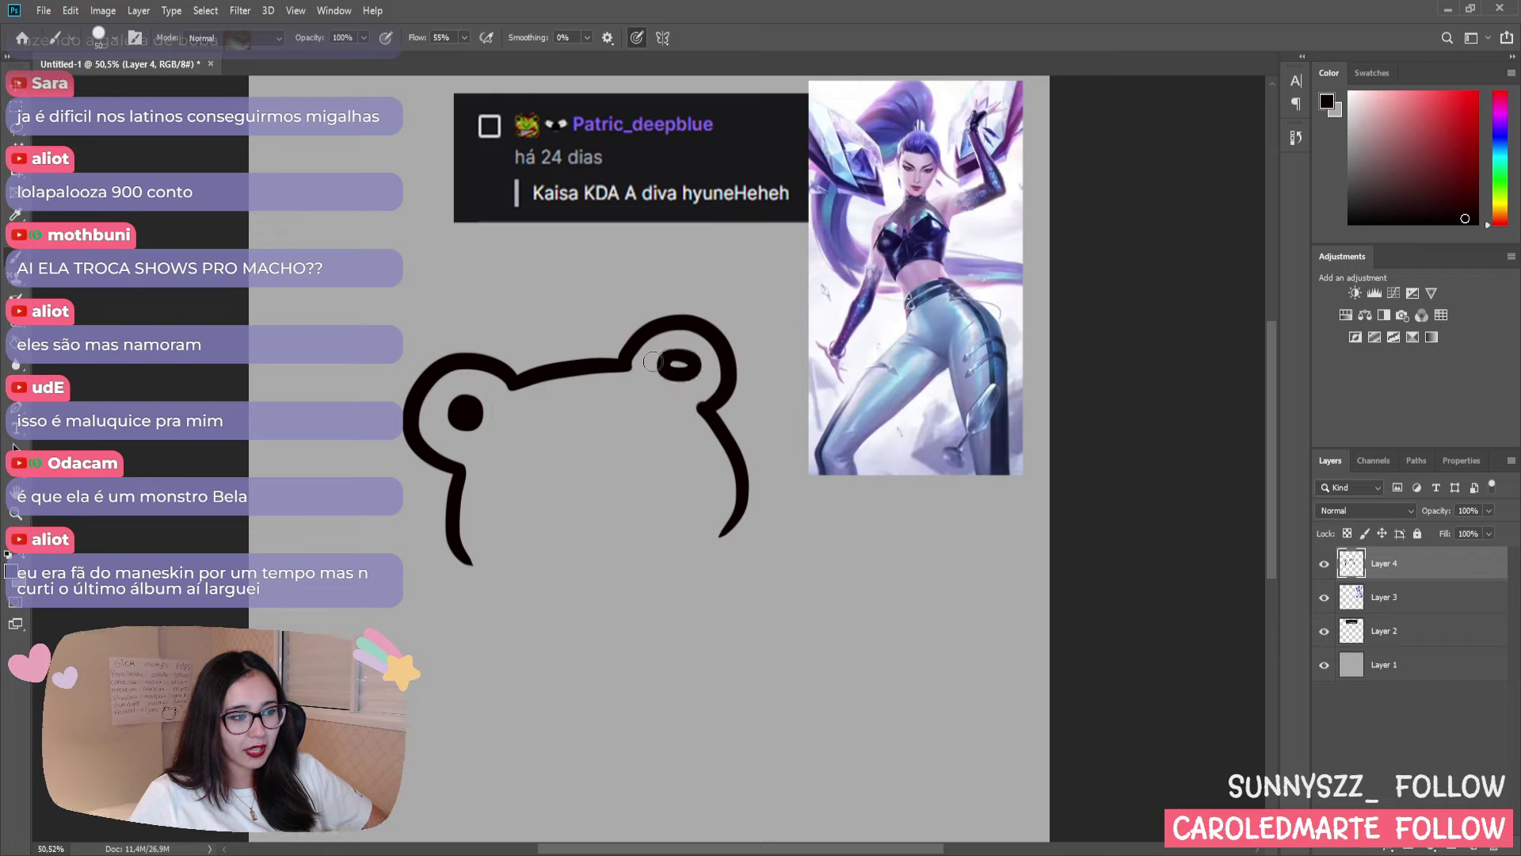
key("ctrl+z")
key("ctrl+z")
key("ctrl+shift+z")
key("ctrl+z")
key("ctrl+shift+z")
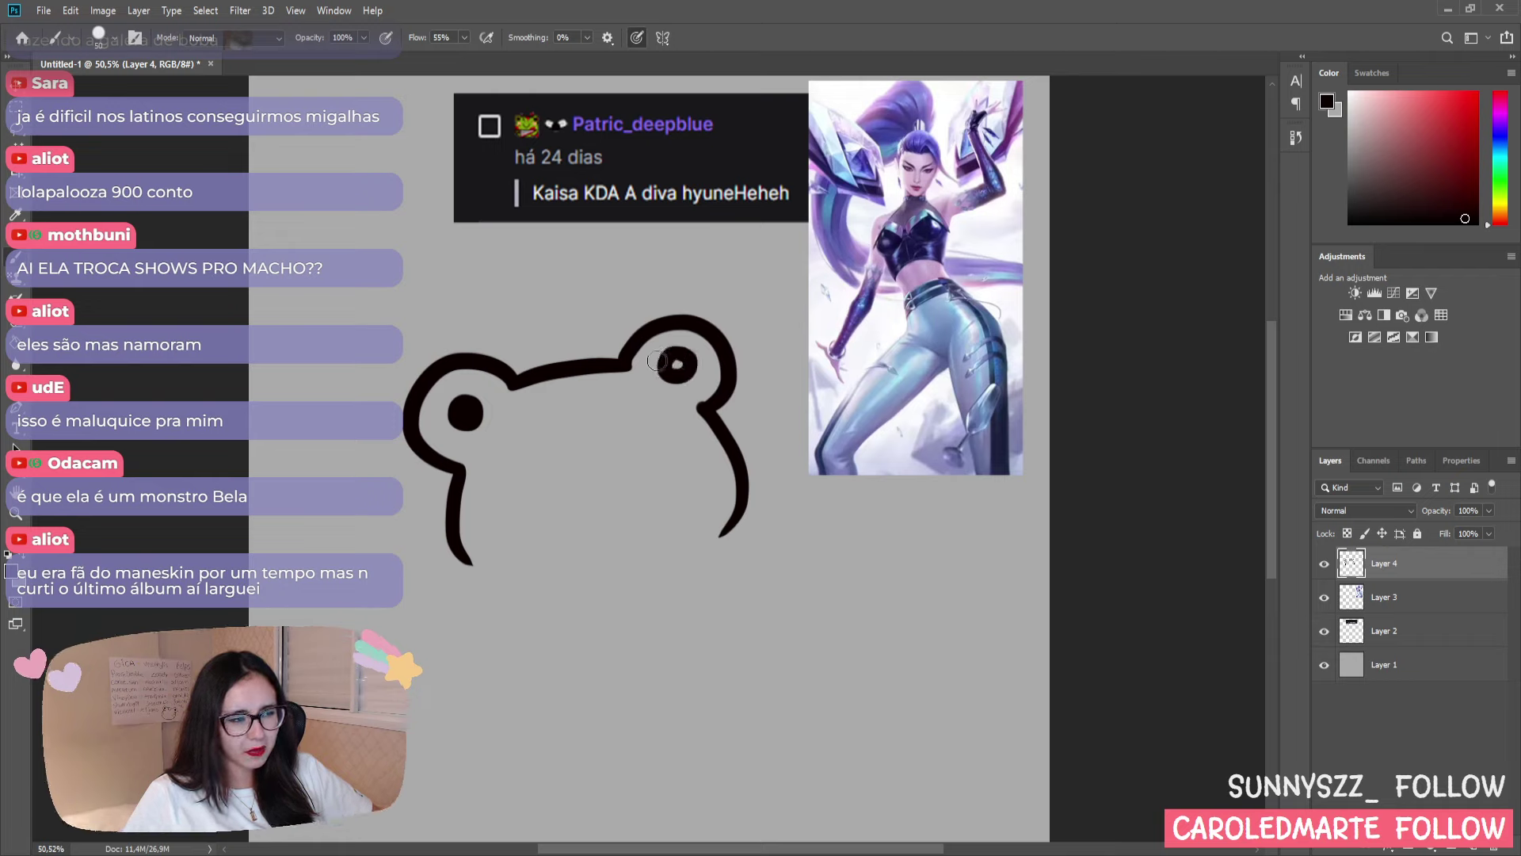
key("ctrl+z")
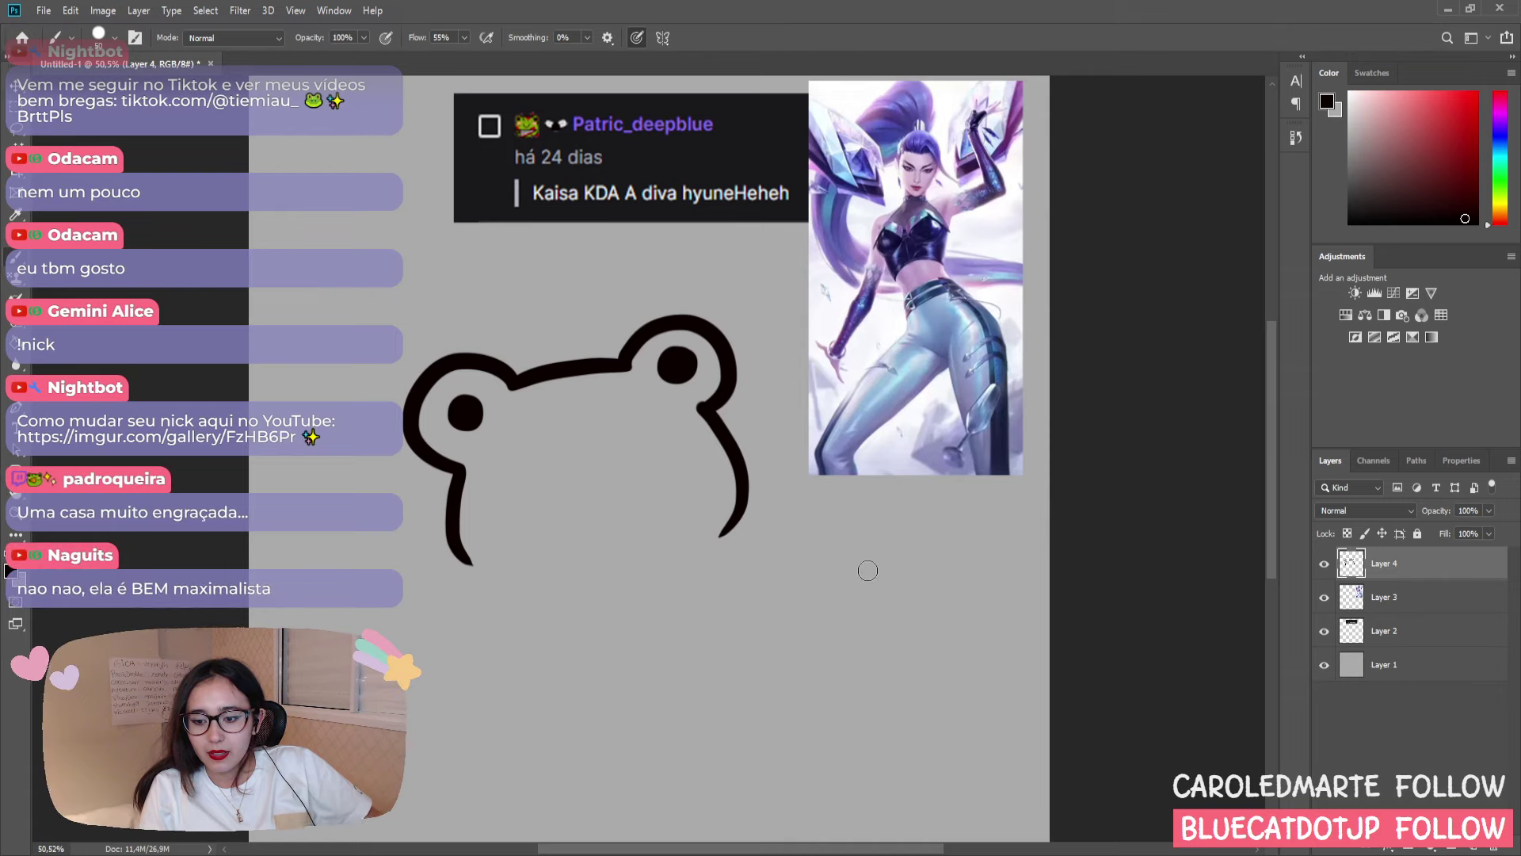
mouse_move(937, 548)
left_mouse_down()
mouse_move(892, 572)
mouse_move(847, 517)
left_mouse_up()
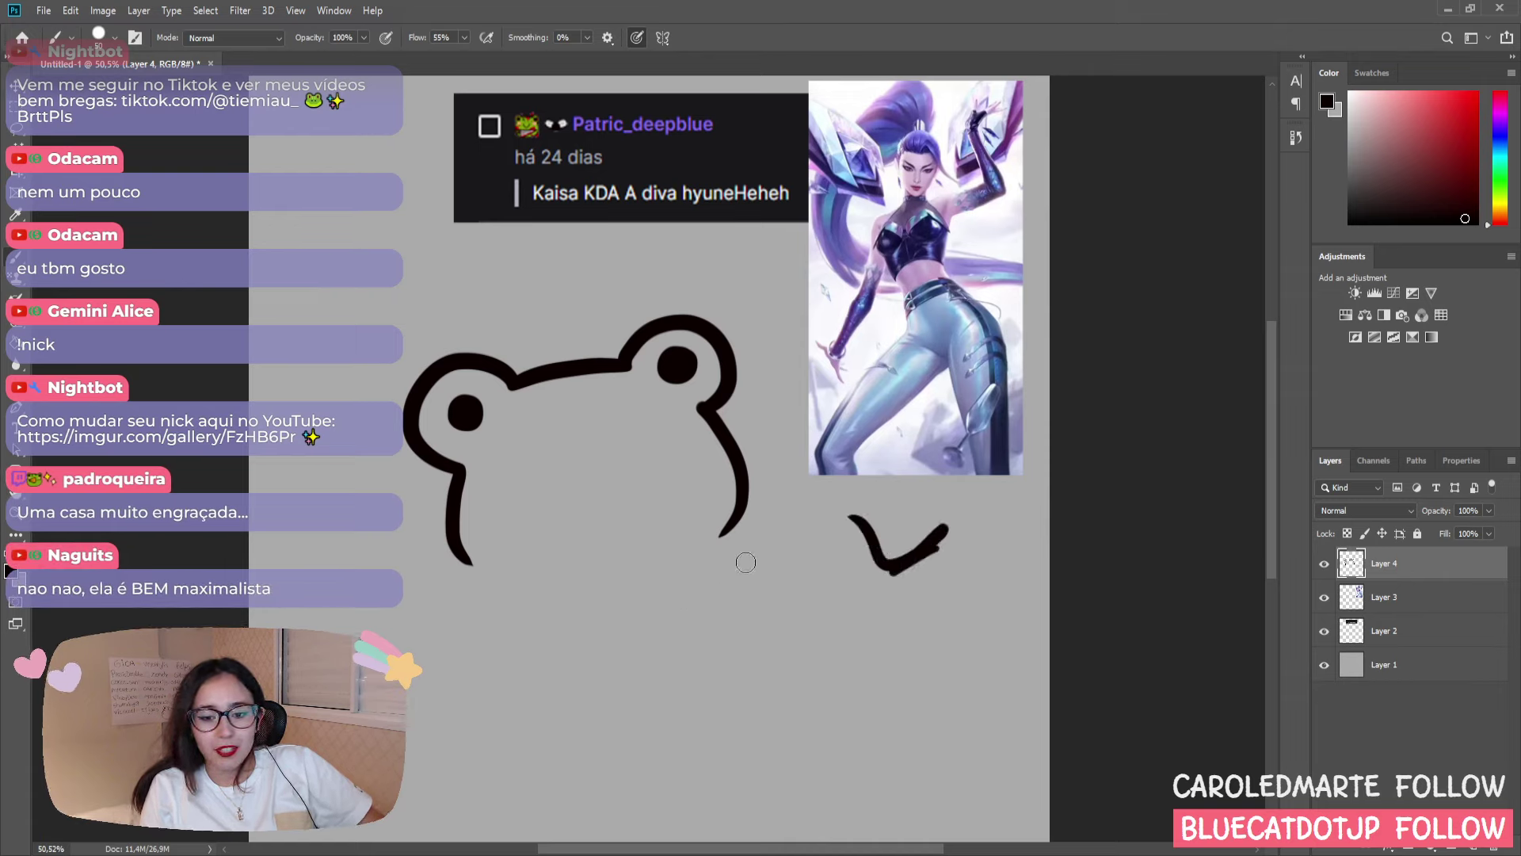
key("ctrl+z")
key("ctrl+z")
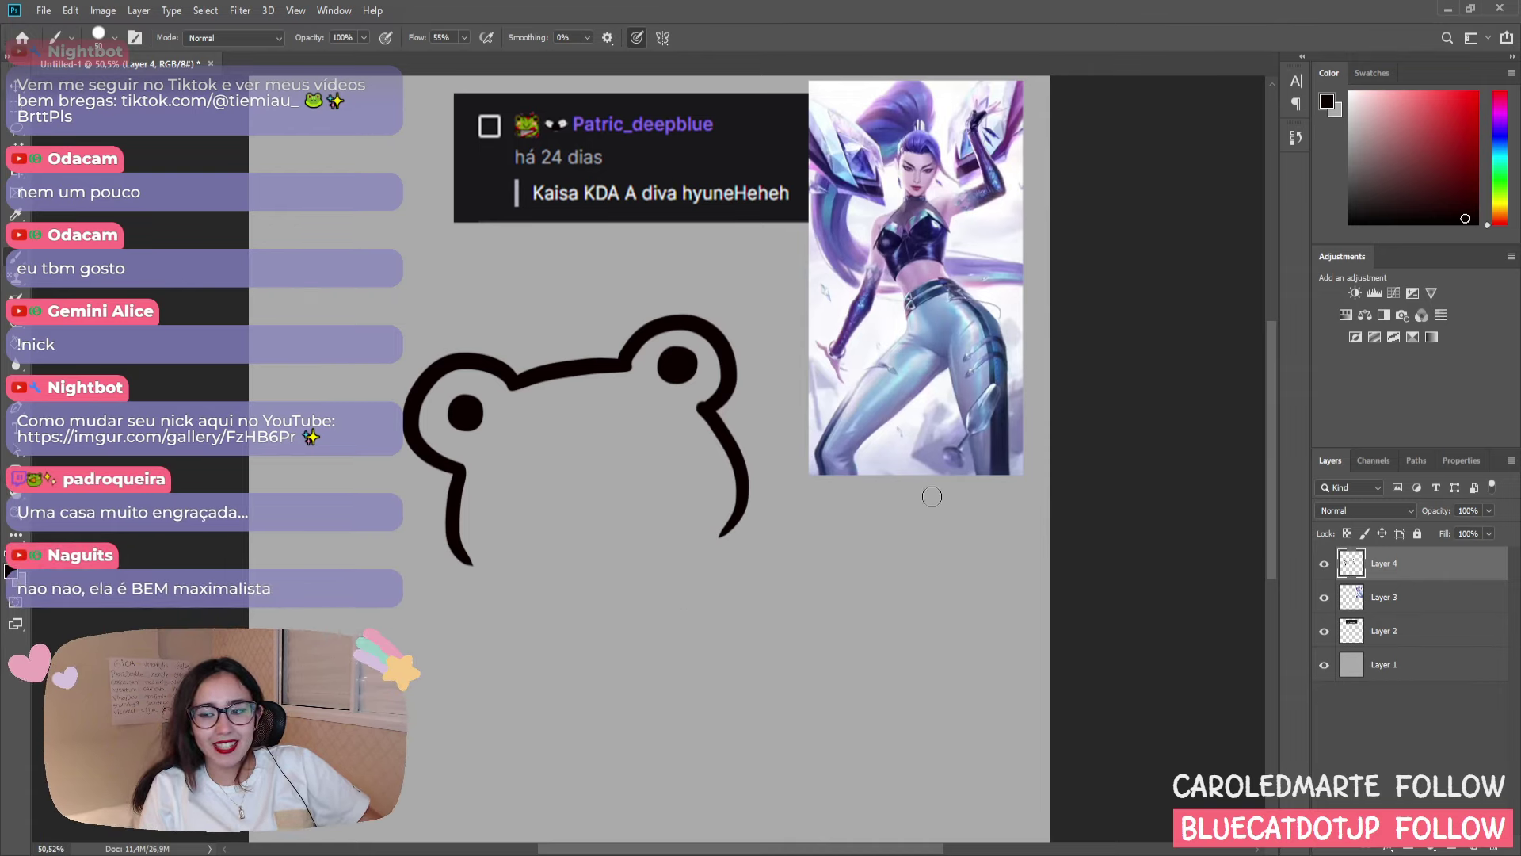
- Draw a small, slightly curved smiling mouth centred just below the top line of the head
left_click_drag(553, 403, 607, 406)
key("ctrl+z")
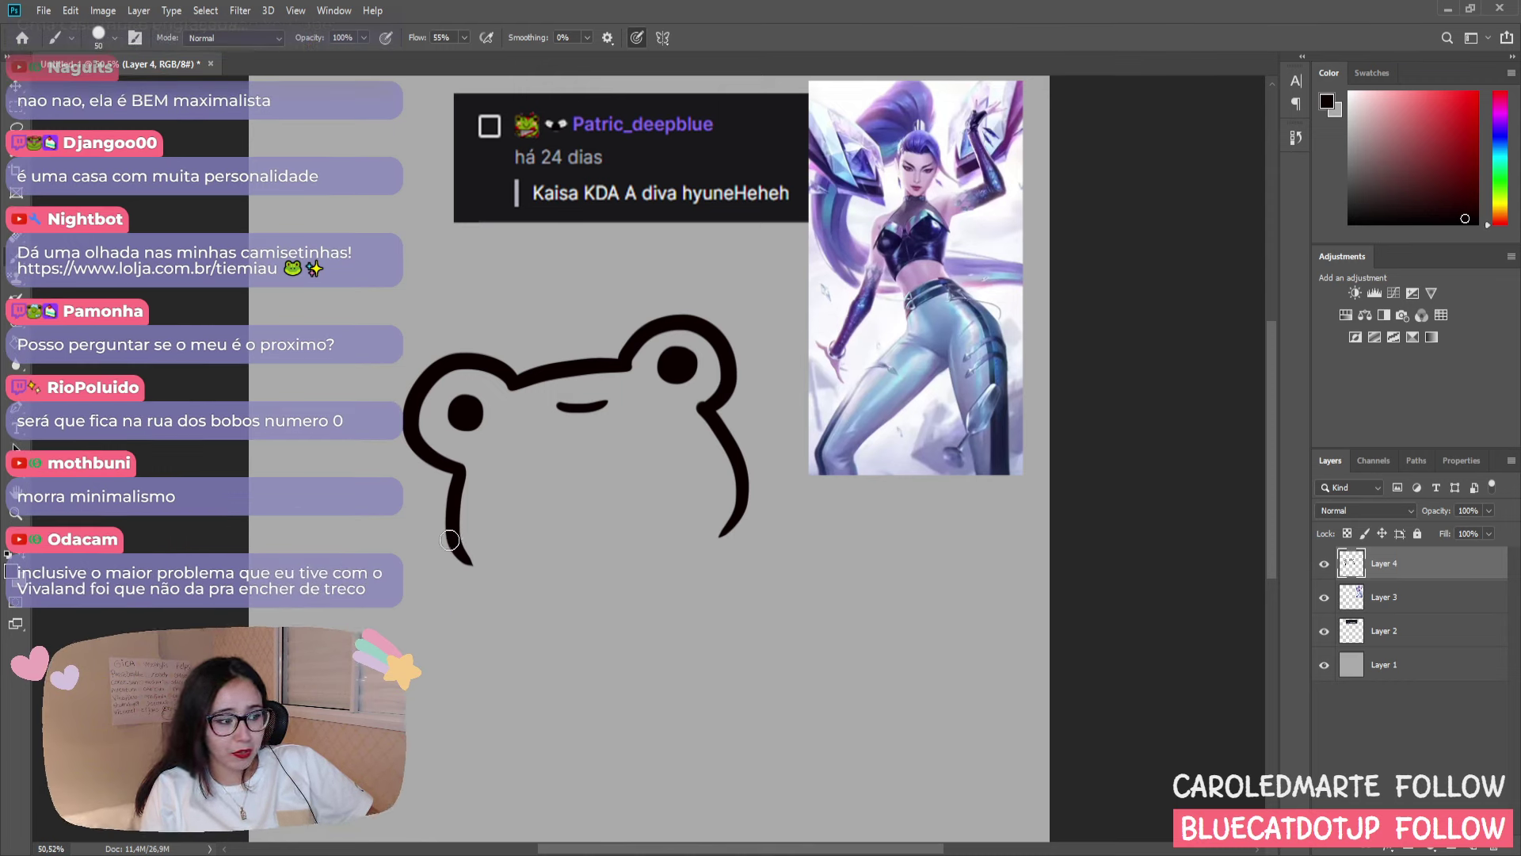
- Draw the upper line of the raised left arm, running diagonally up and outward from the lower left cheek
mouse_move(448, 539)
left_mouse_down()
mouse_move(358, 492)
mouse_move(394, 496)
left_mouse_up()
key("ctrl+z")
key("ctrl+z")
key("ctrl+z")
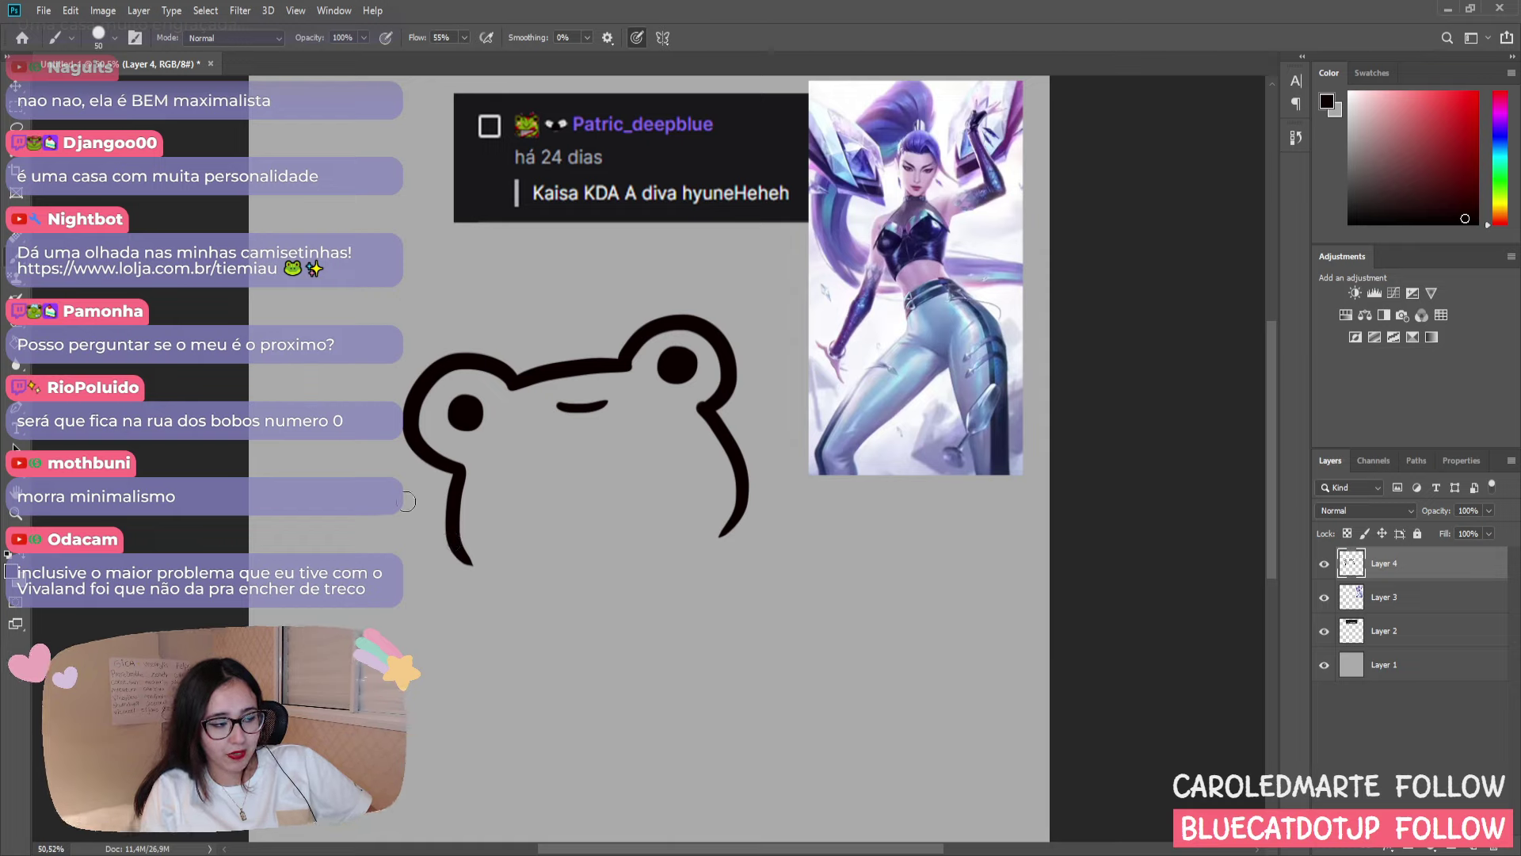
left_click_drag(455, 545, 403, 501)
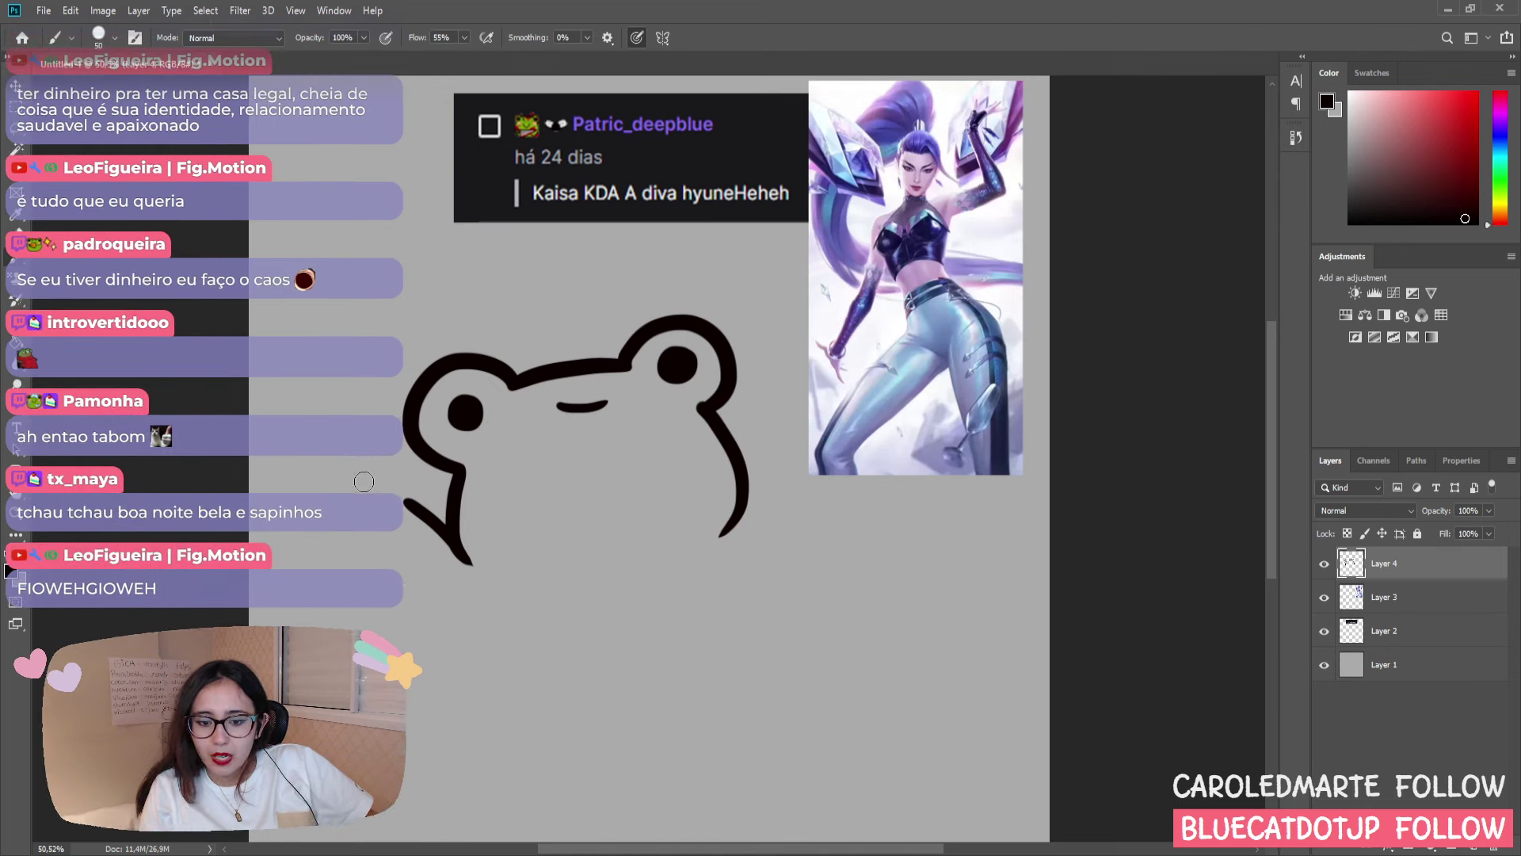
left_click_drag(418, 511, 373, 471)
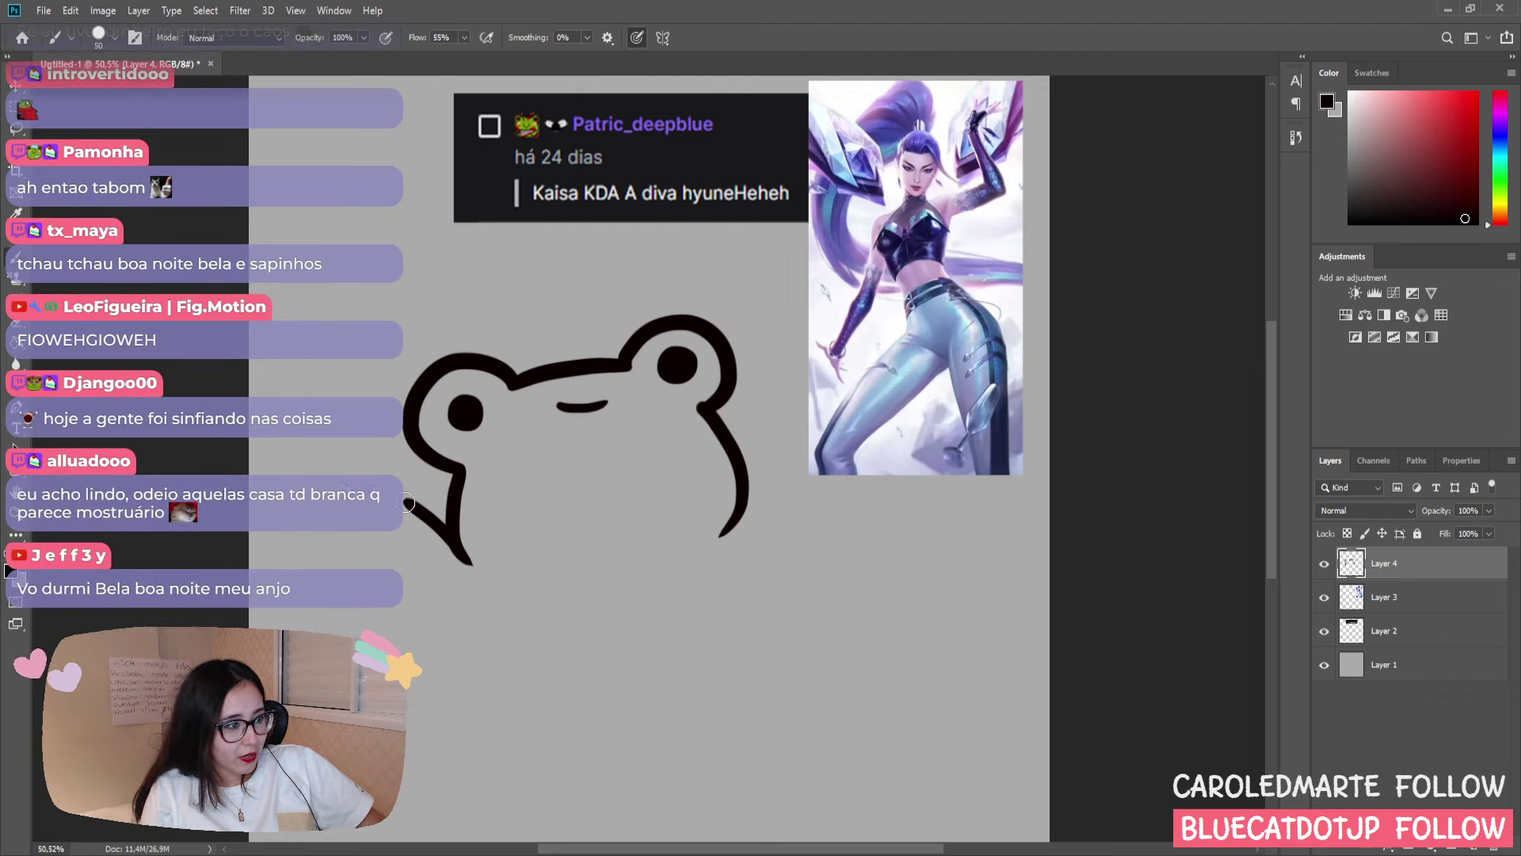
left_click_drag(409, 504, 418, 485)
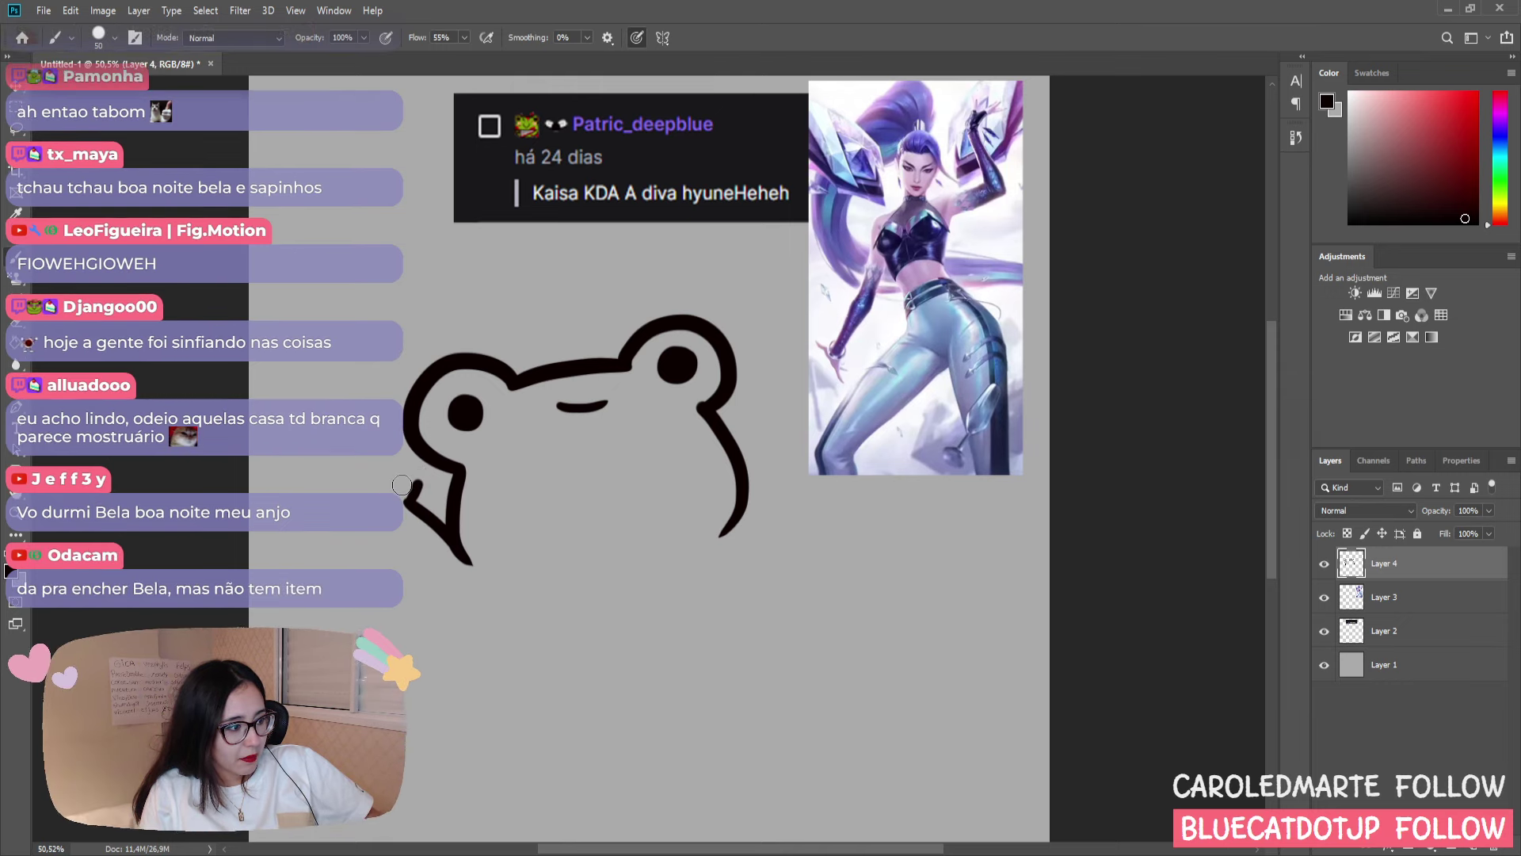
key("ctrl+z")
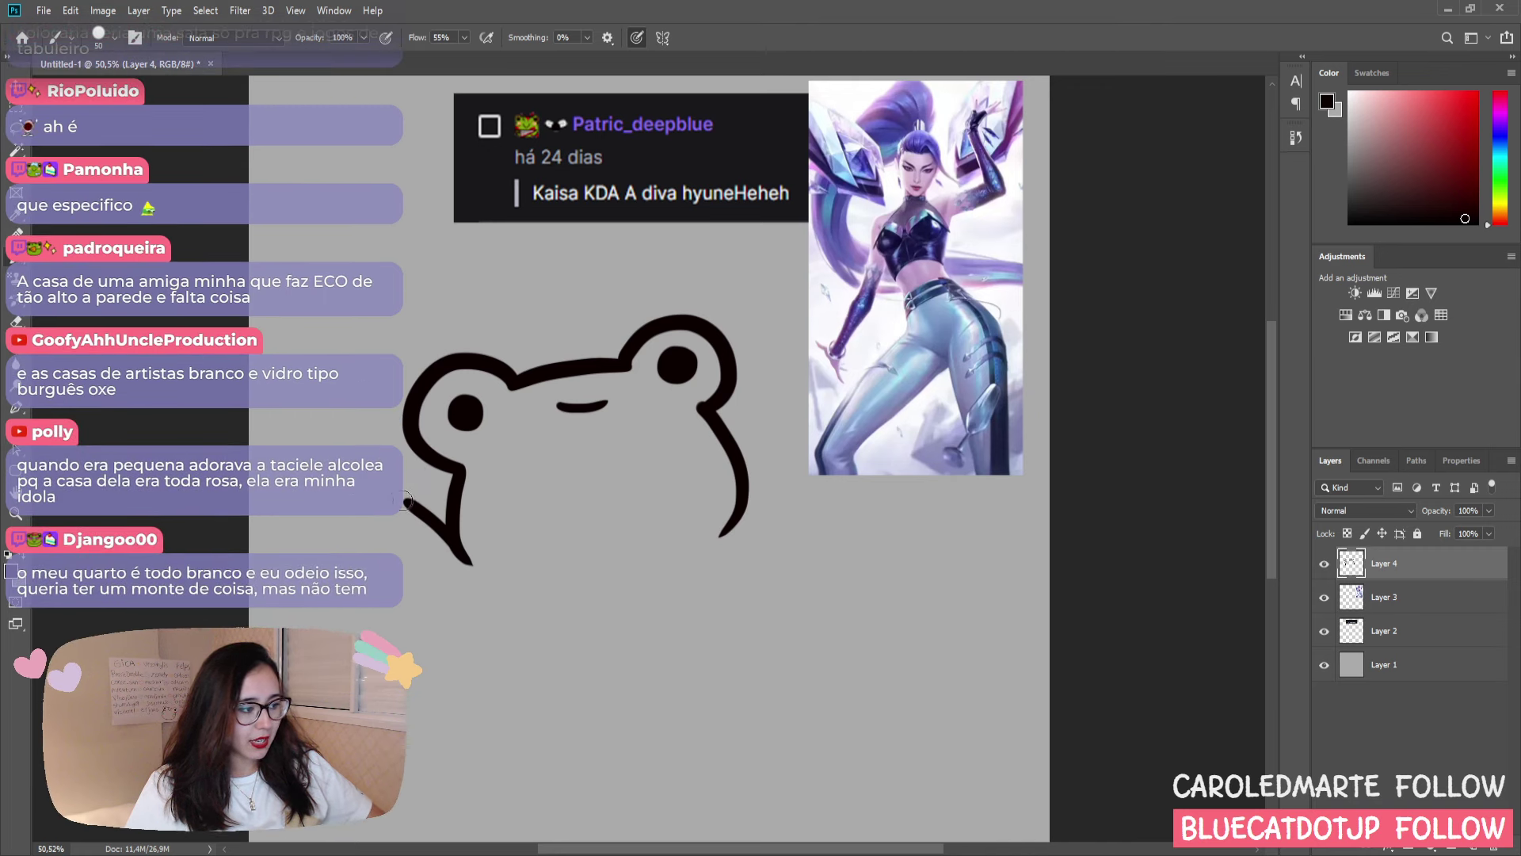
- Draw the left hand with rounded fingers and the arm's lower line curving back below the cheek
left_click_drag(408, 474, 408, 496)
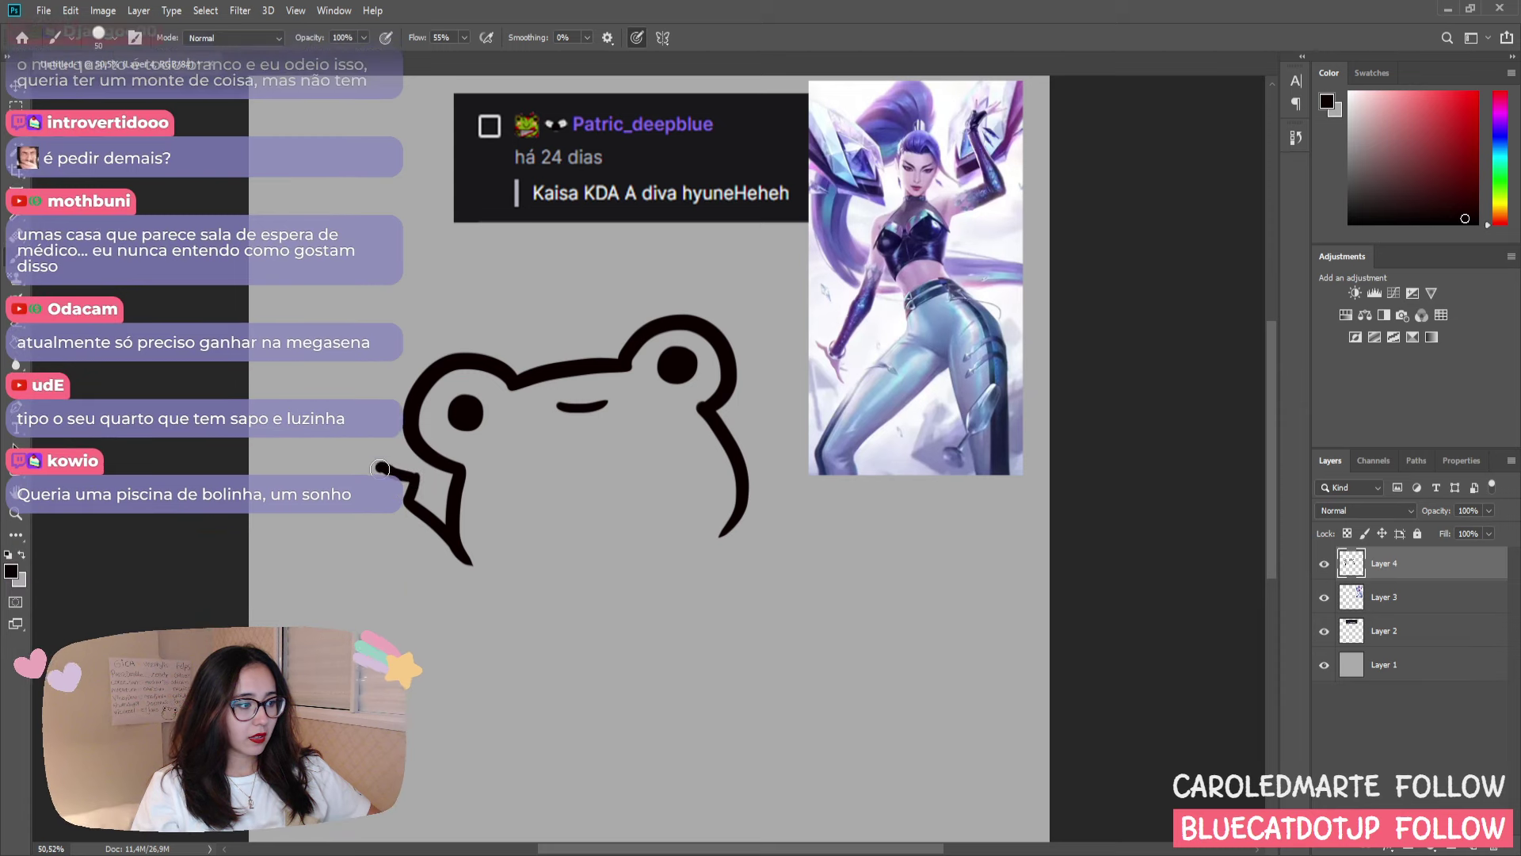
mouse_move(412, 478)
left_mouse_down()
mouse_move(360, 477)
mouse_move(379, 516)
left_mouse_up()
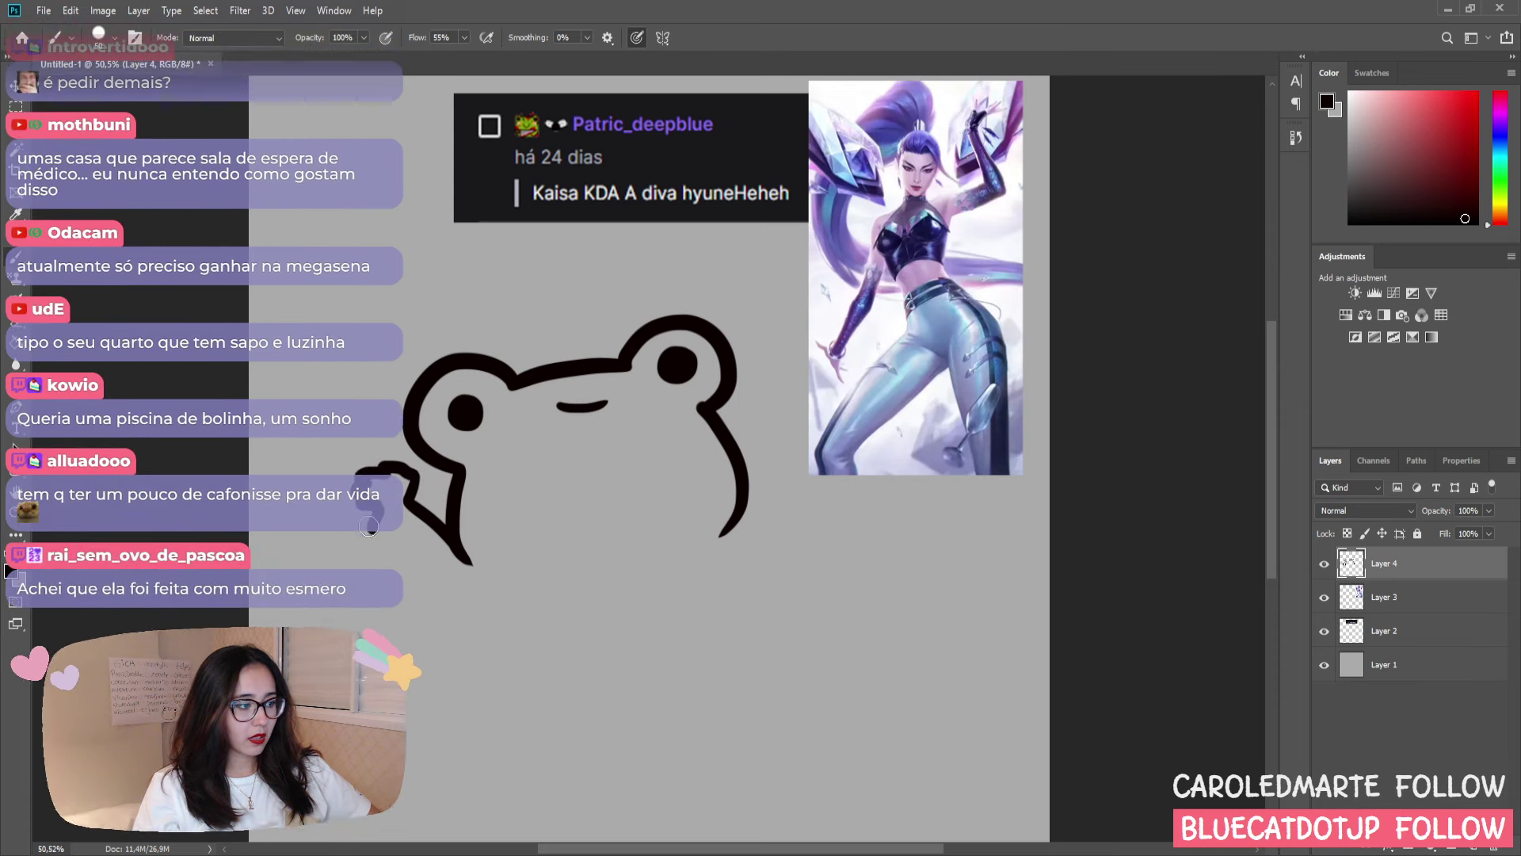
left_click_drag(366, 530, 456, 581)
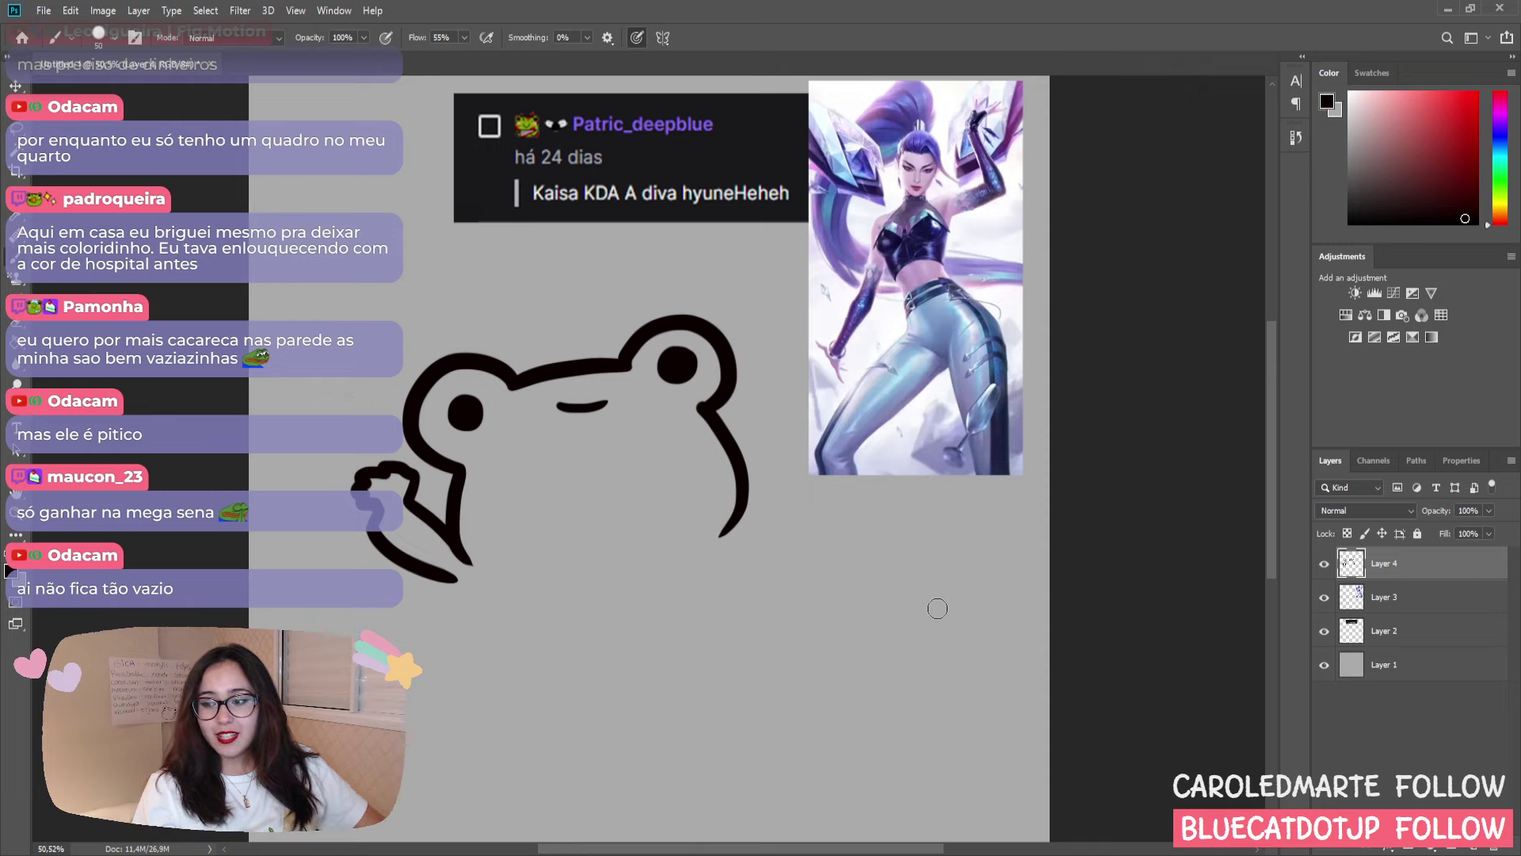
- Draw the upper line of the right arm, sloping outward and slightly down from the lower end of the right cheek
left_click_drag(723, 532, 837, 555)
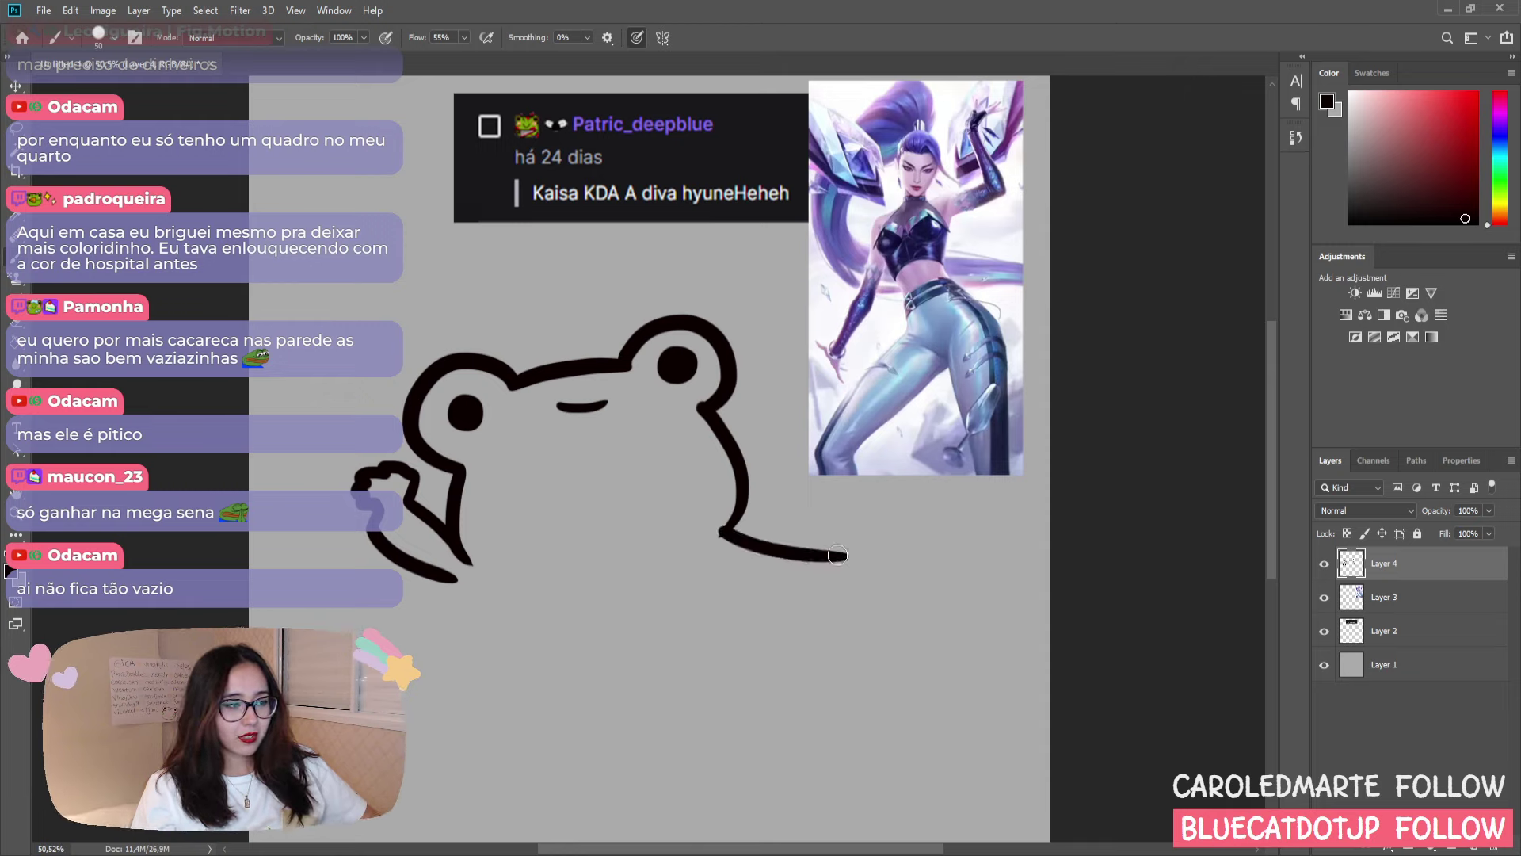
key("ctrl+z")
left_click_drag(721, 531, 803, 557)
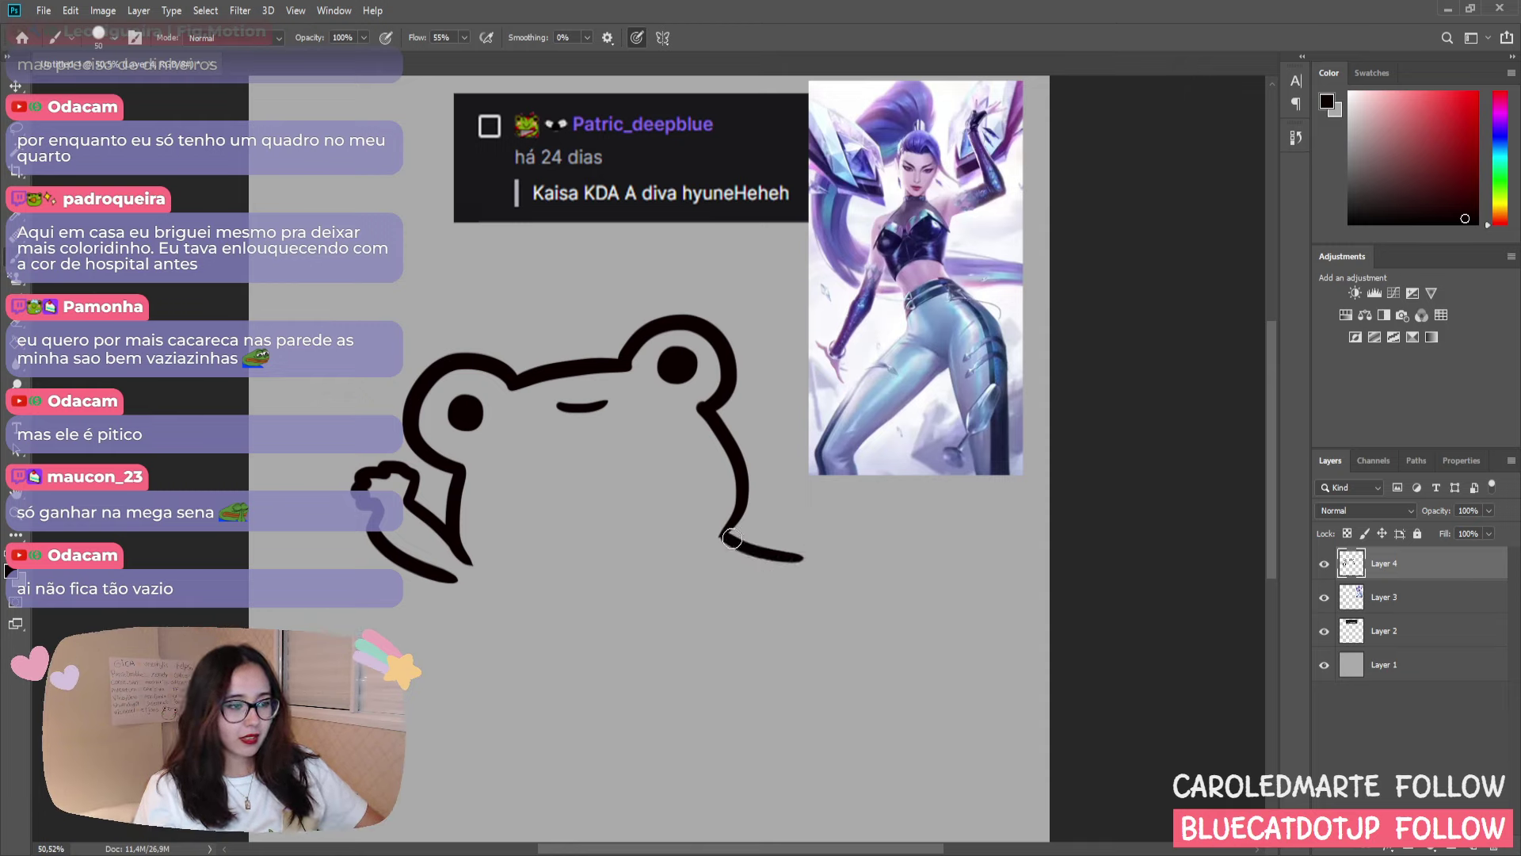
key("ctrl+z")
mouse_move(721, 532)
left_mouse_down()
mouse_move(832, 582)
mouse_move(802, 590)
left_mouse_up()
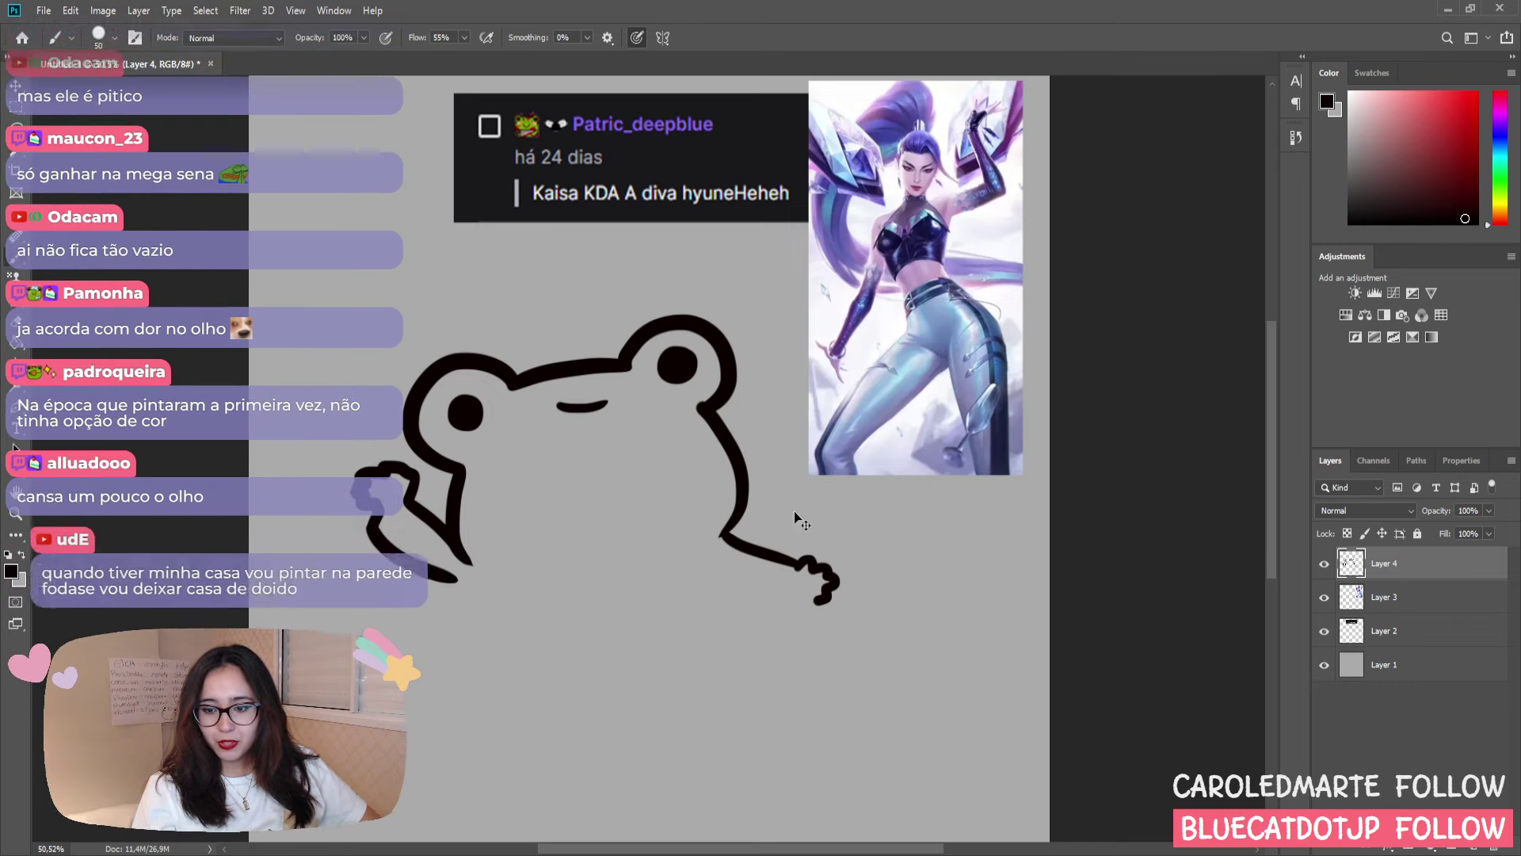
key("ctrl+z")
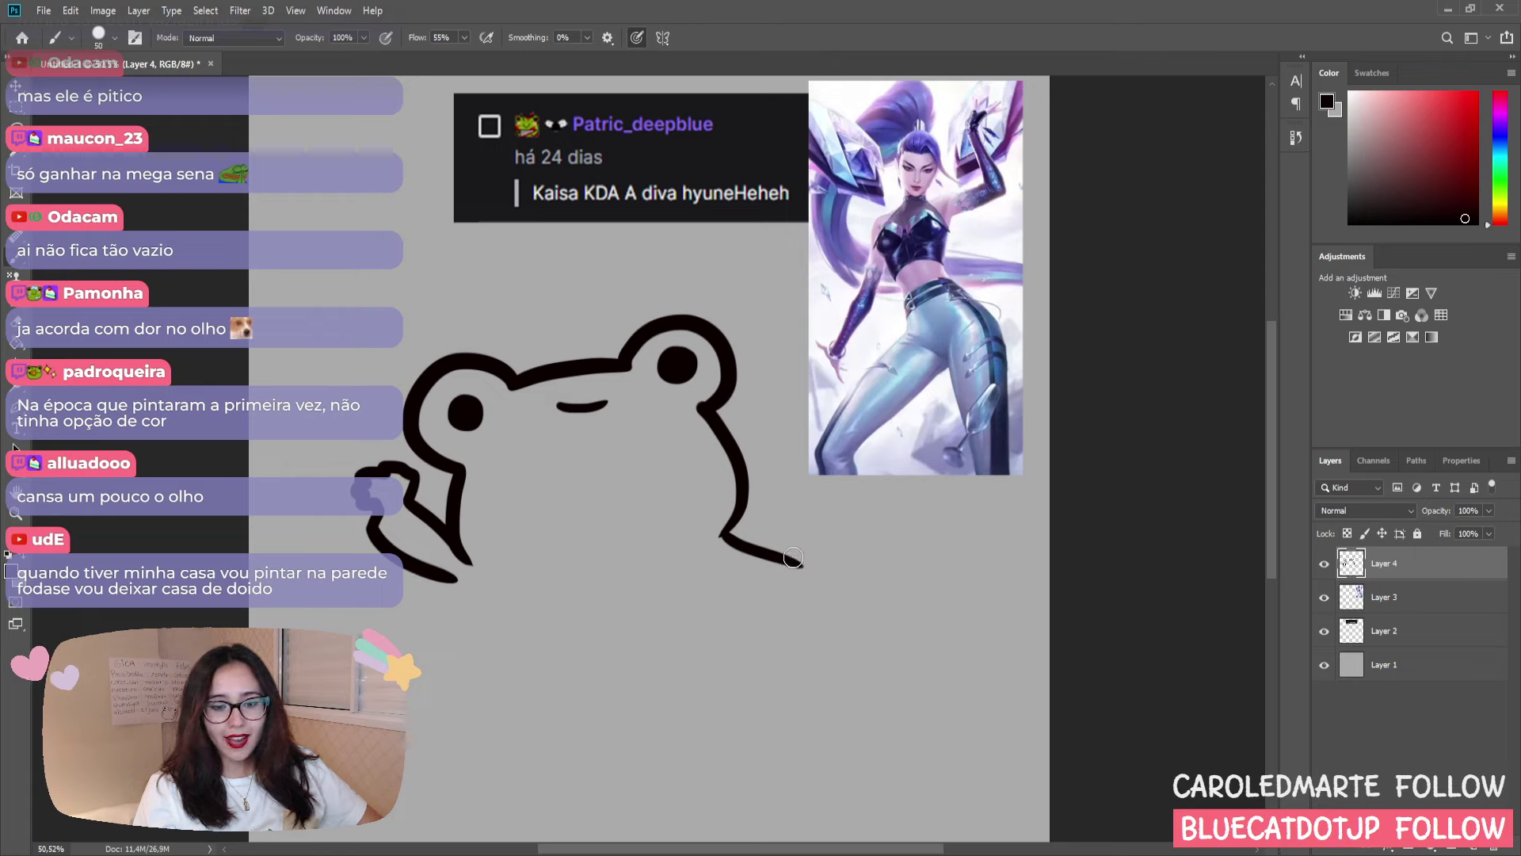
- Draw the right hand with rounded fingers at the end of the arm and the arm's lower line running back toward the body
mouse_move(793, 561)
left_mouse_down()
mouse_move(839, 572)
mouse_move(825, 591)
mouse_move(791, 560)
mouse_move(813, 540)
mouse_move(835, 567)
mouse_move(821, 590)
mouse_move(713, 599)
left_mouse_up()
key("ctrl+z")
key("ctrl+z")
left_click_drag(812, 596, 747, 596)
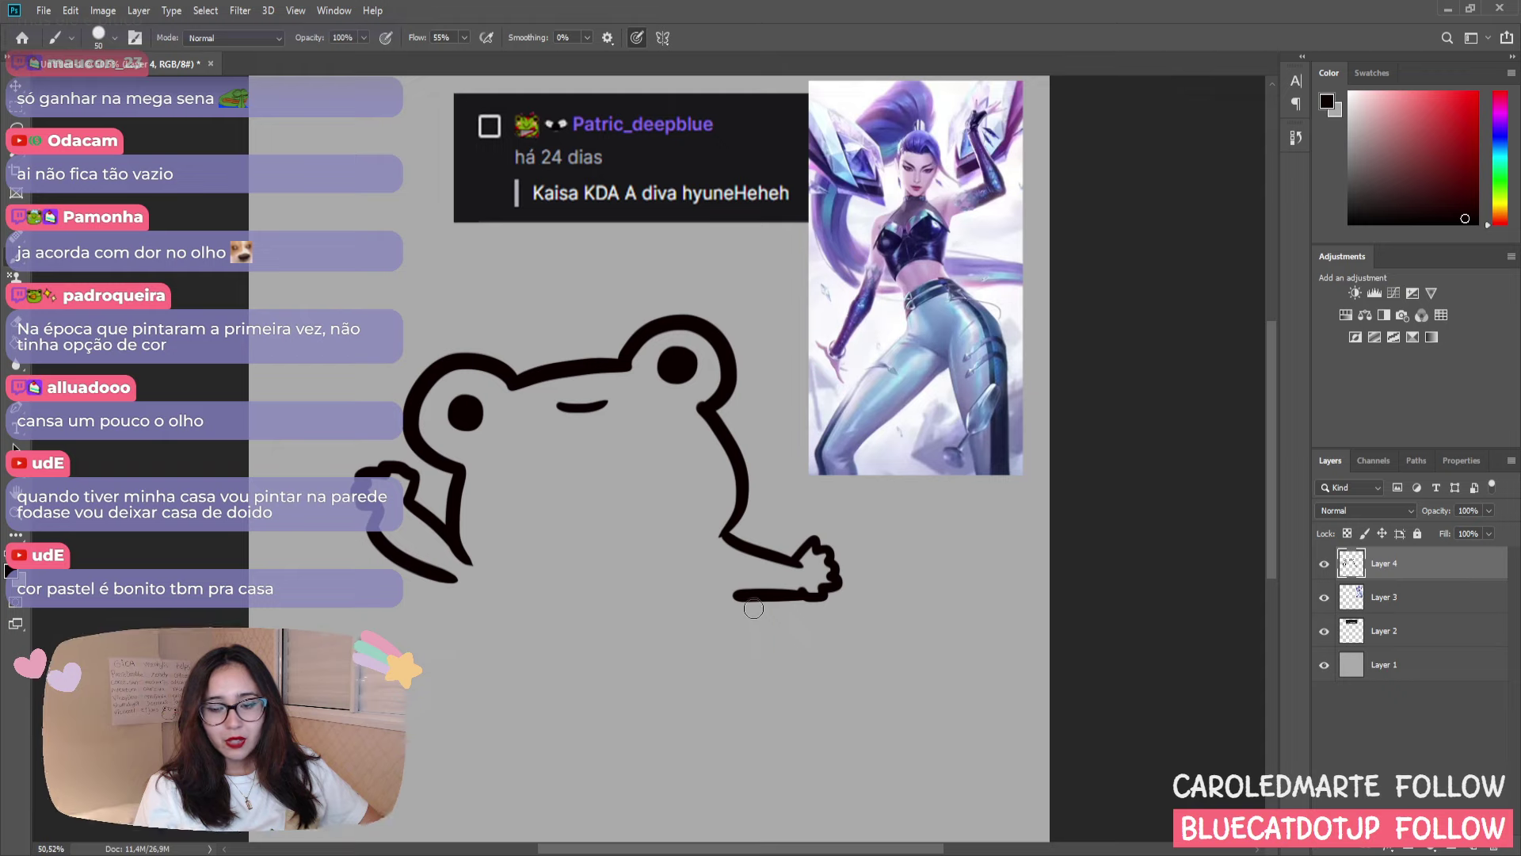
key("ctrl+z")
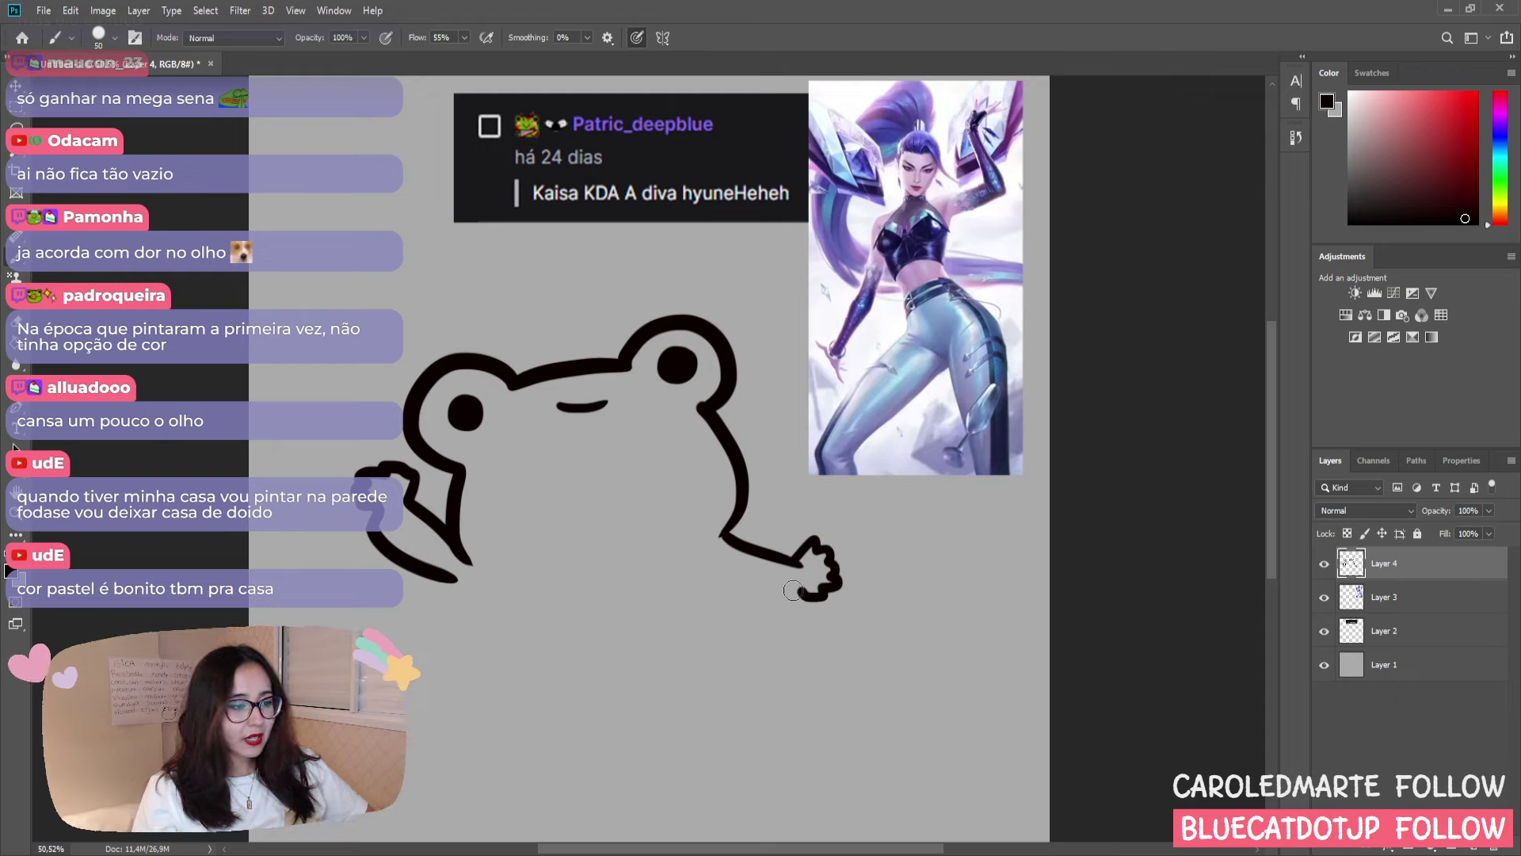
left_click_drag(798, 590, 713, 605)
key("ctrl+z")
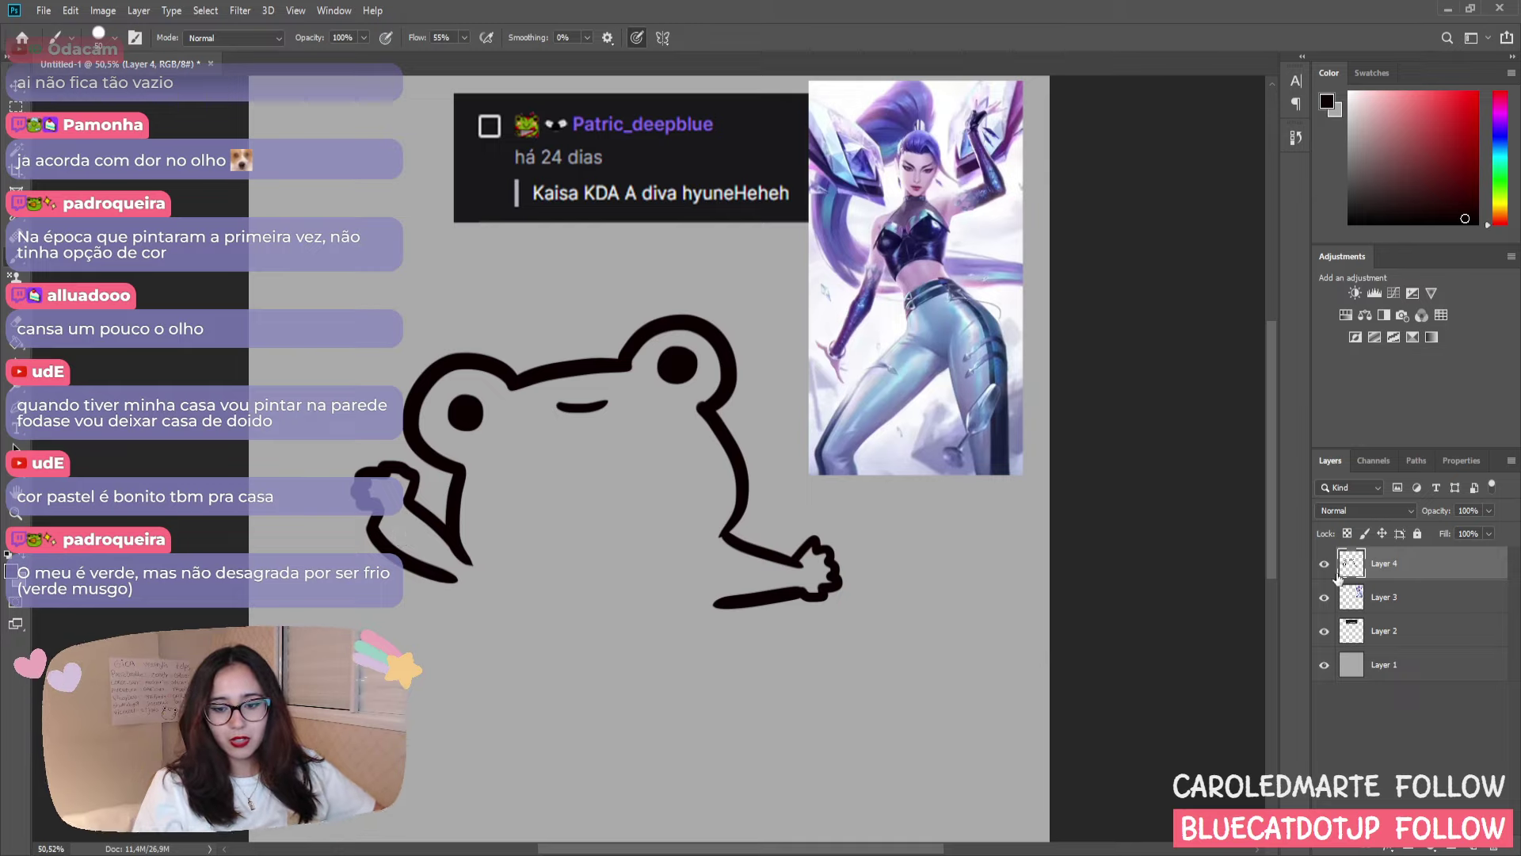
key("ctrl+z")
key("ctrl+z")
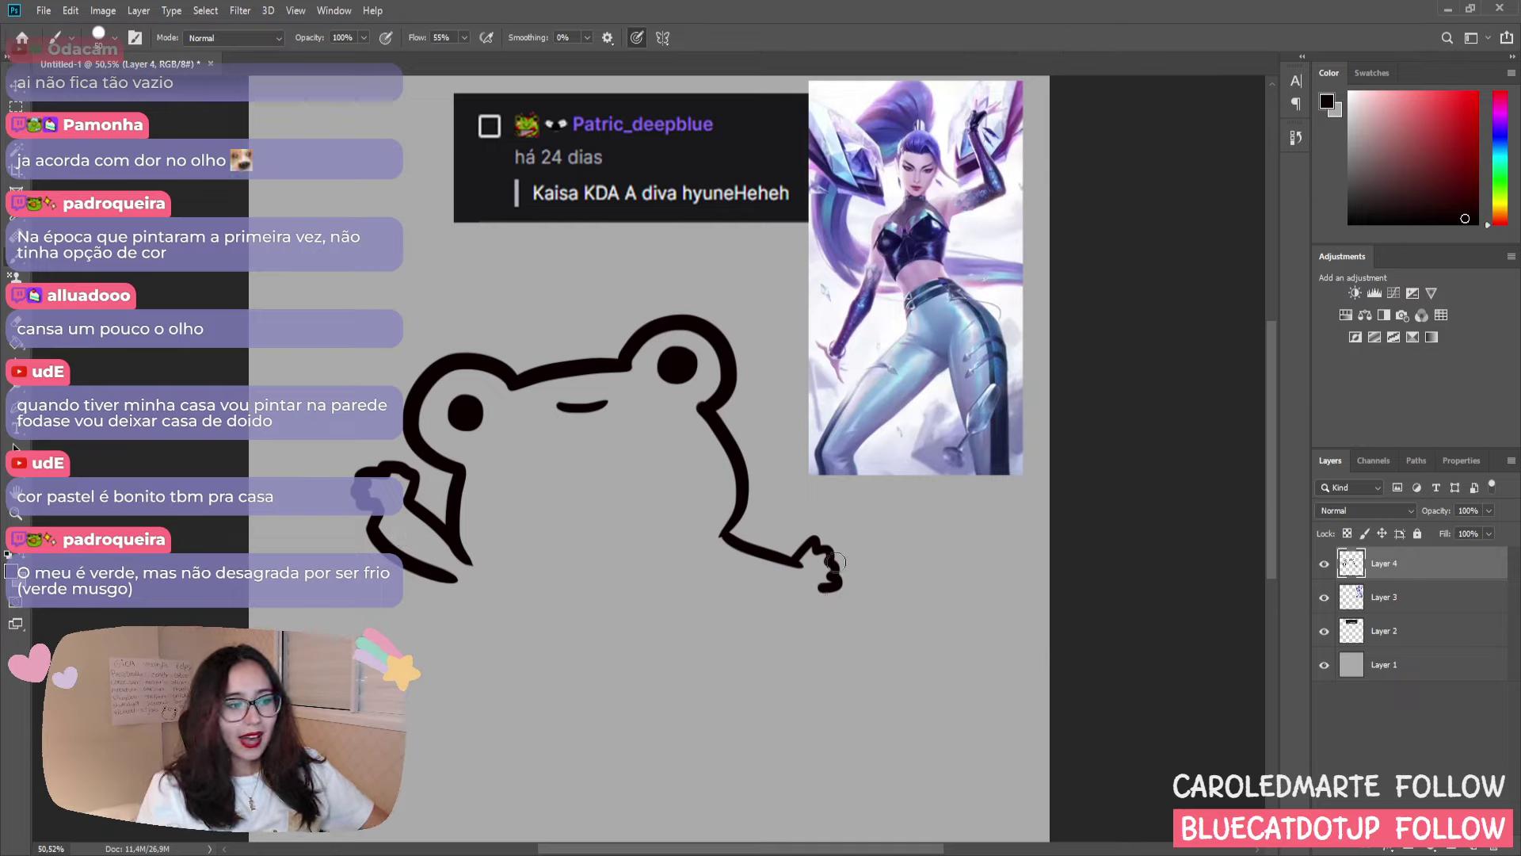
key("ctrl+z")
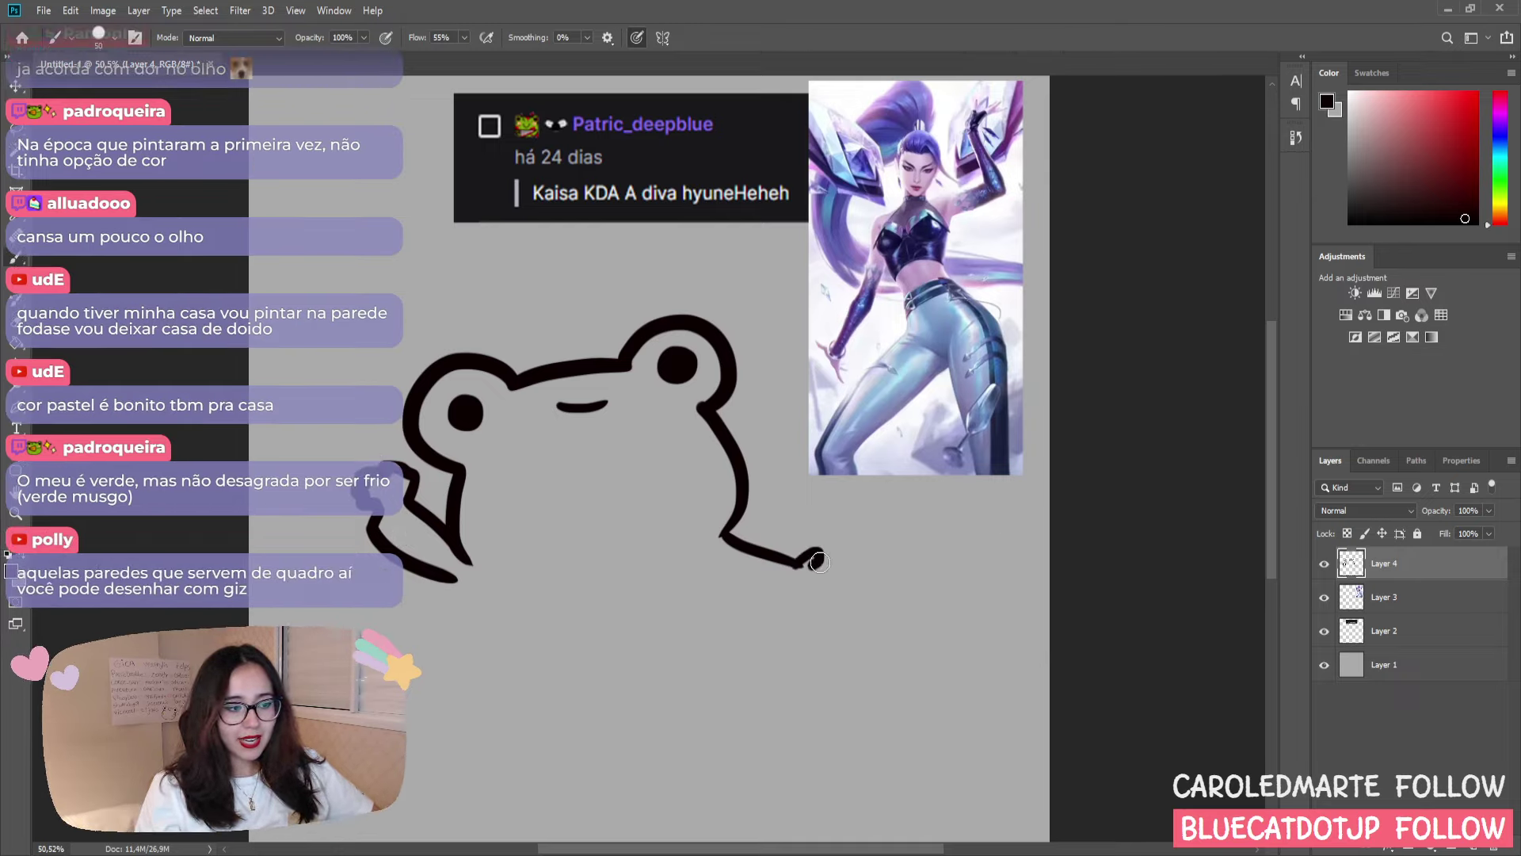
mouse_move(794, 565)
left_mouse_down()
mouse_move(828, 592)
mouse_move(790, 604)
mouse_move(819, 550)
mouse_move(833, 575)
mouse_move(809, 550)
mouse_move(836, 564)
mouse_move(824, 604)
mouse_move(745, 609)
left_mouse_up()
key("ctrl+z")
key("ctrl+z")
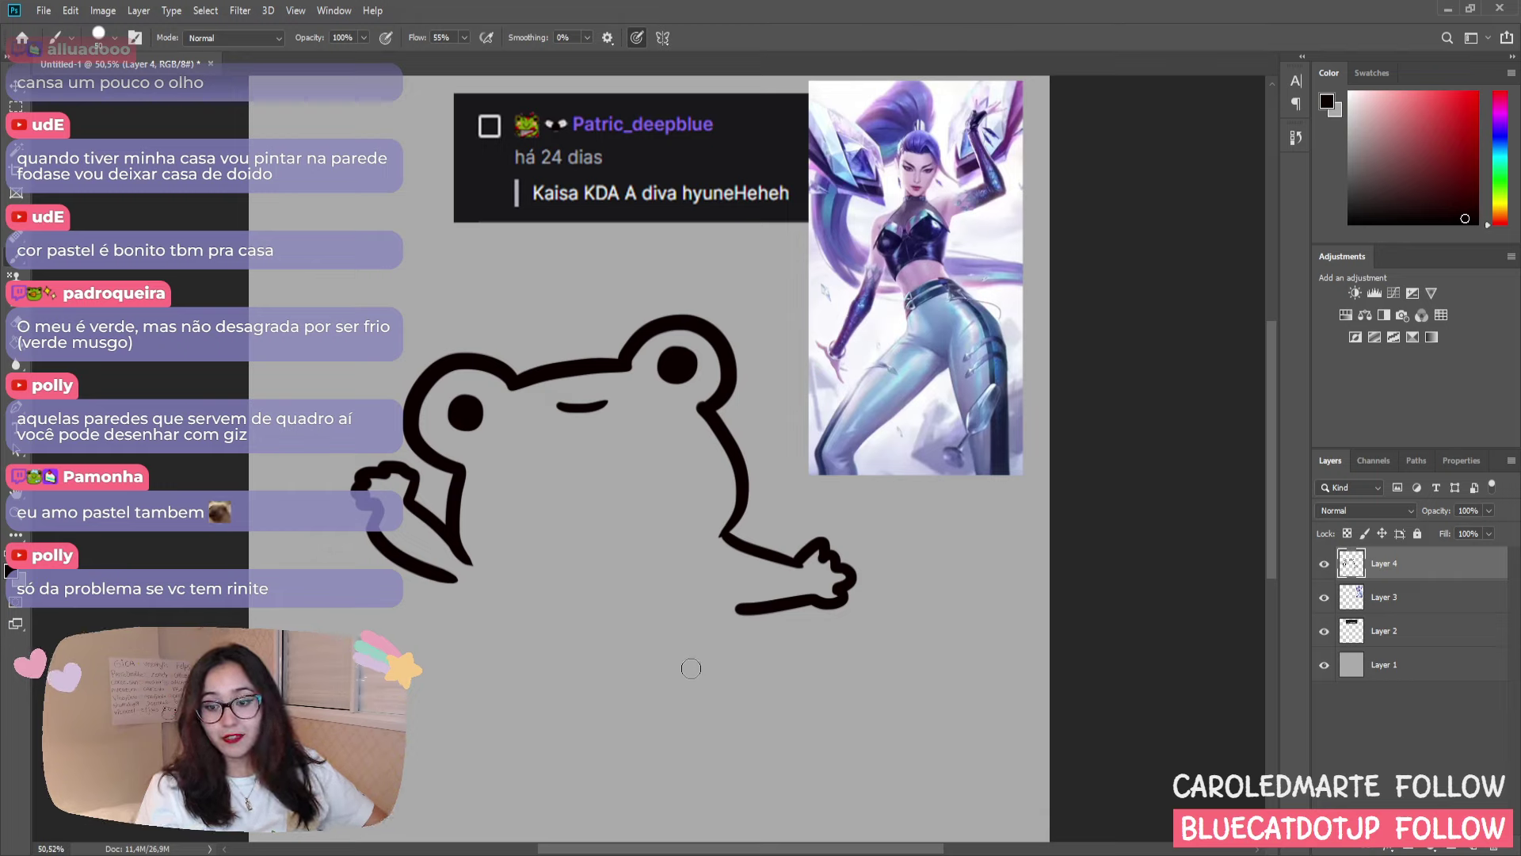
- Erase the raised left arm and hand, leaving only the left cheek line
key("e")
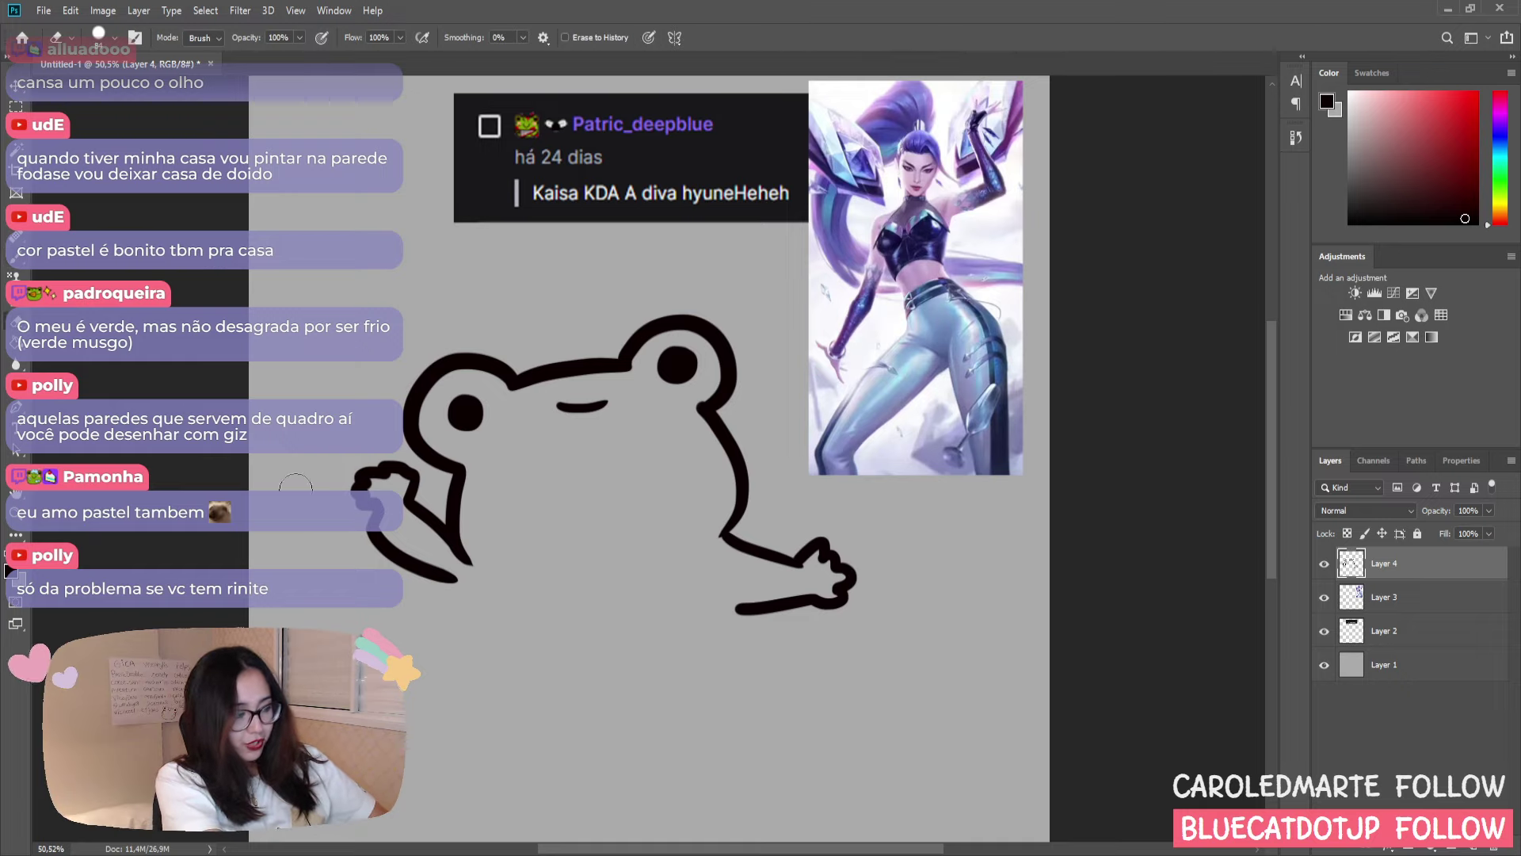
mouse_move(381, 480)
left_mouse_down()
mouse_move(358, 485)
mouse_move(416, 507)
mouse_move(382, 562)
mouse_move(451, 577)
mouse_move(418, 577)
left_mouse_up()
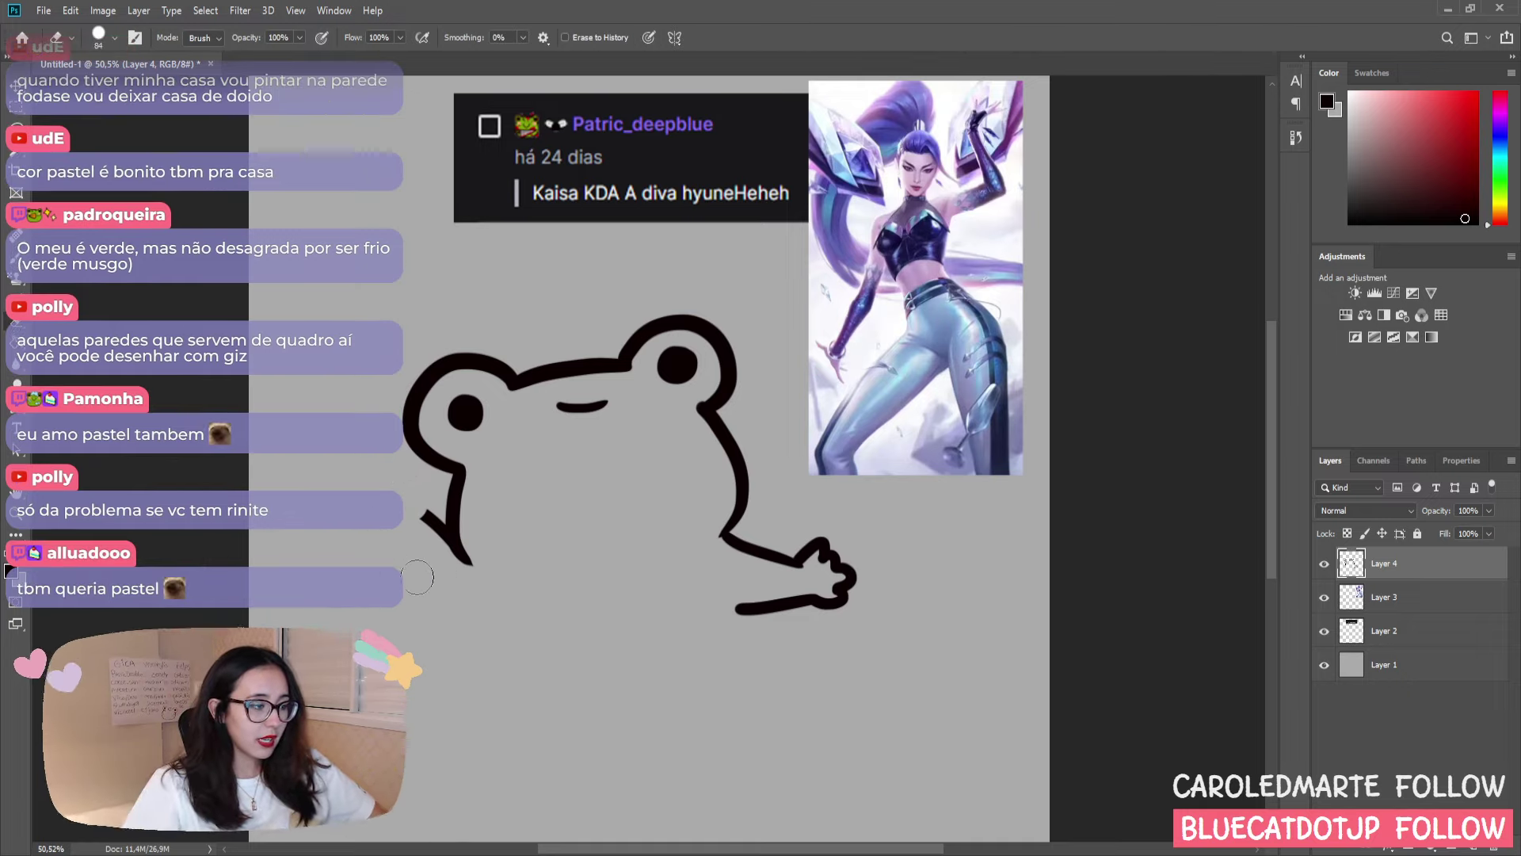
key("b")
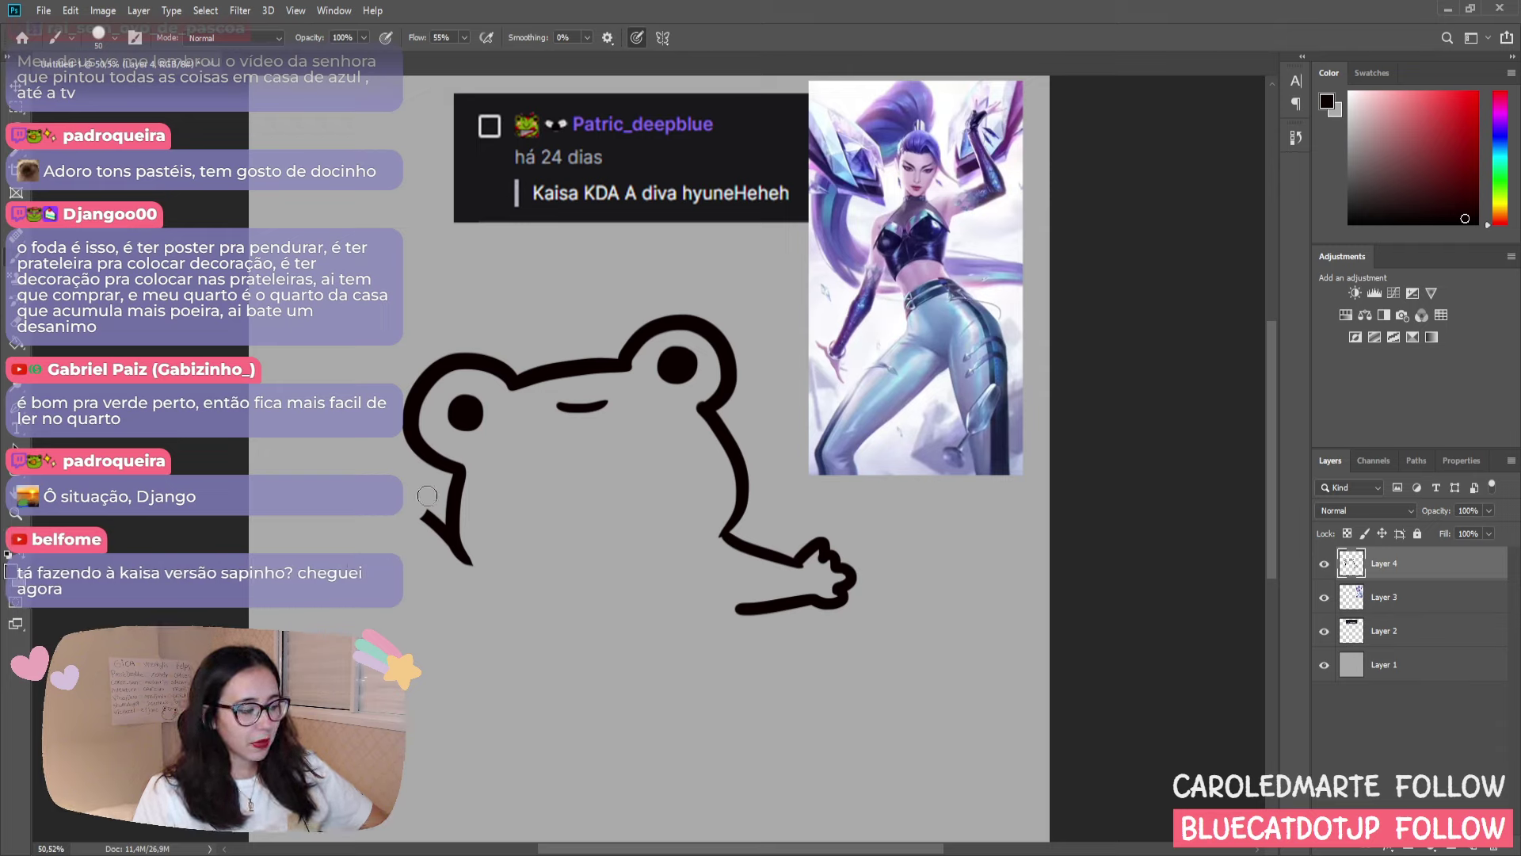
left_click_drag(434, 493, 413, 514)
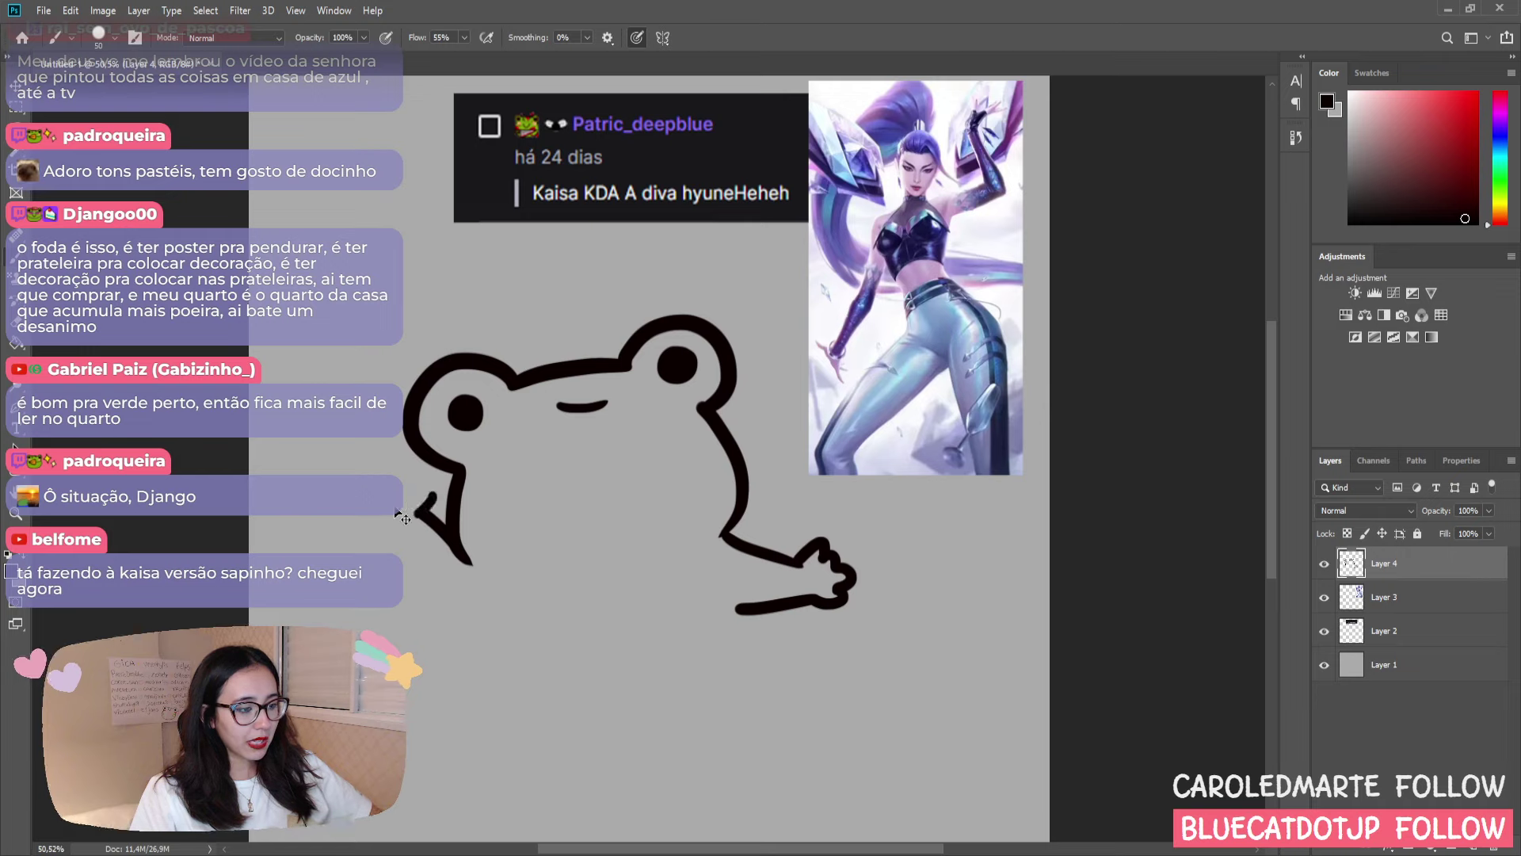
key("ctrl+z")
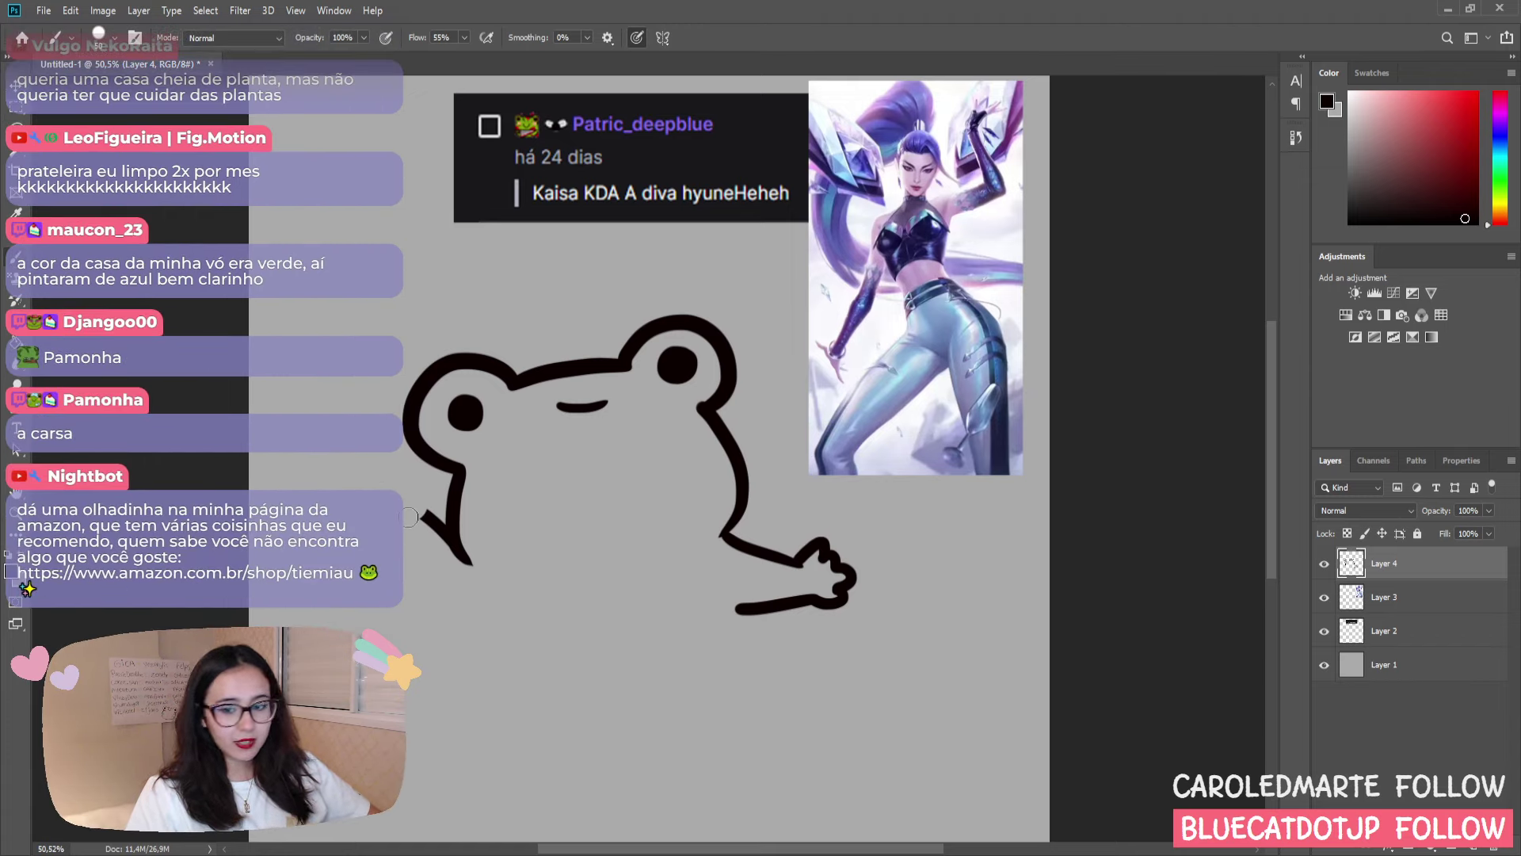
key("e")
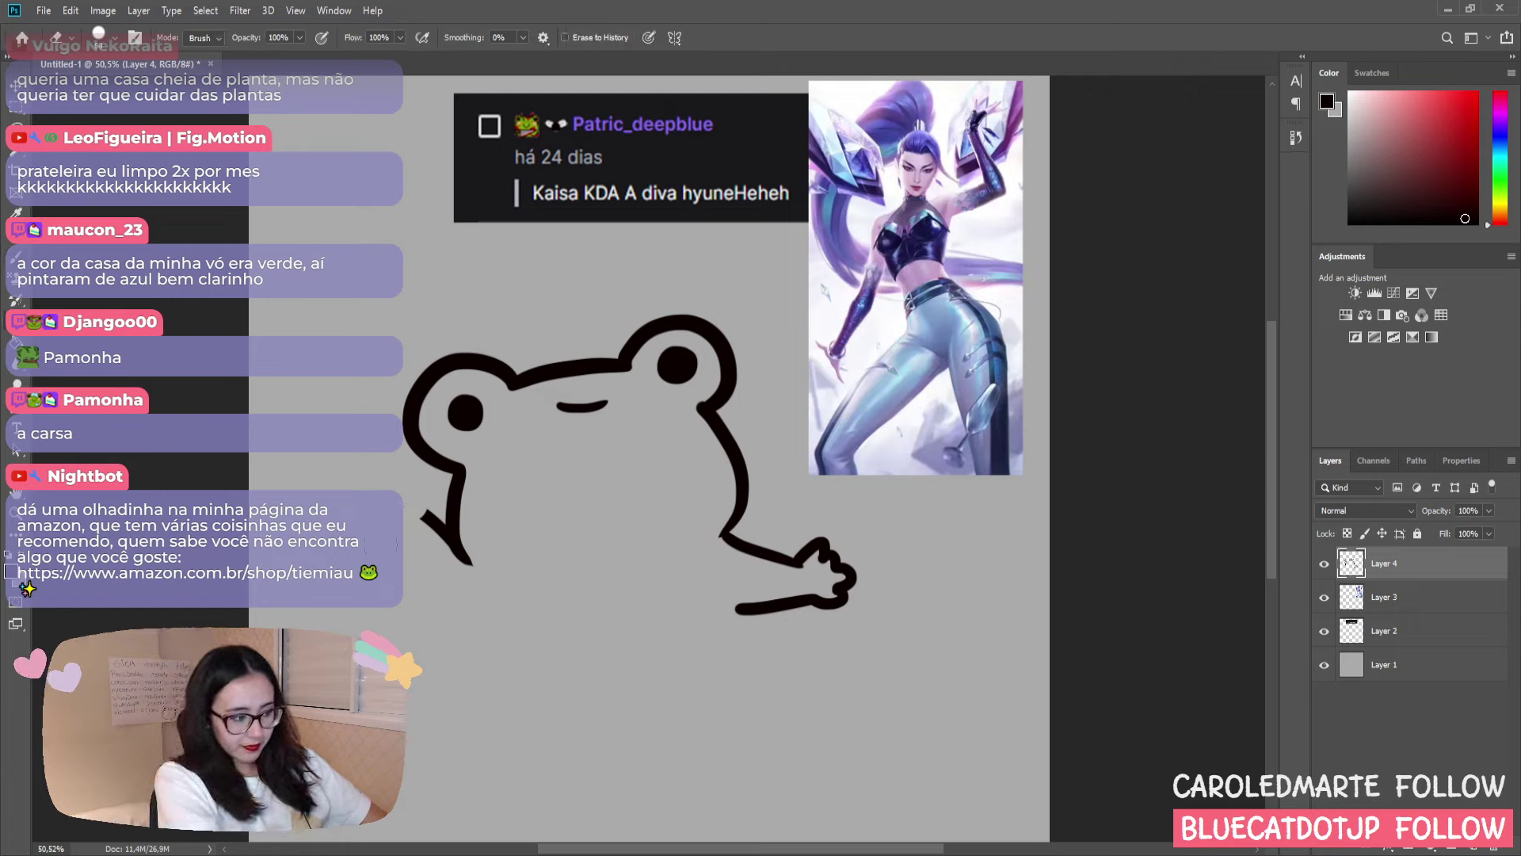
mouse_move(425, 516)
left_mouse_down()
mouse_move(441, 577)
mouse_move(445, 525)
mouse_move(426, 525)
left_mouse_up()
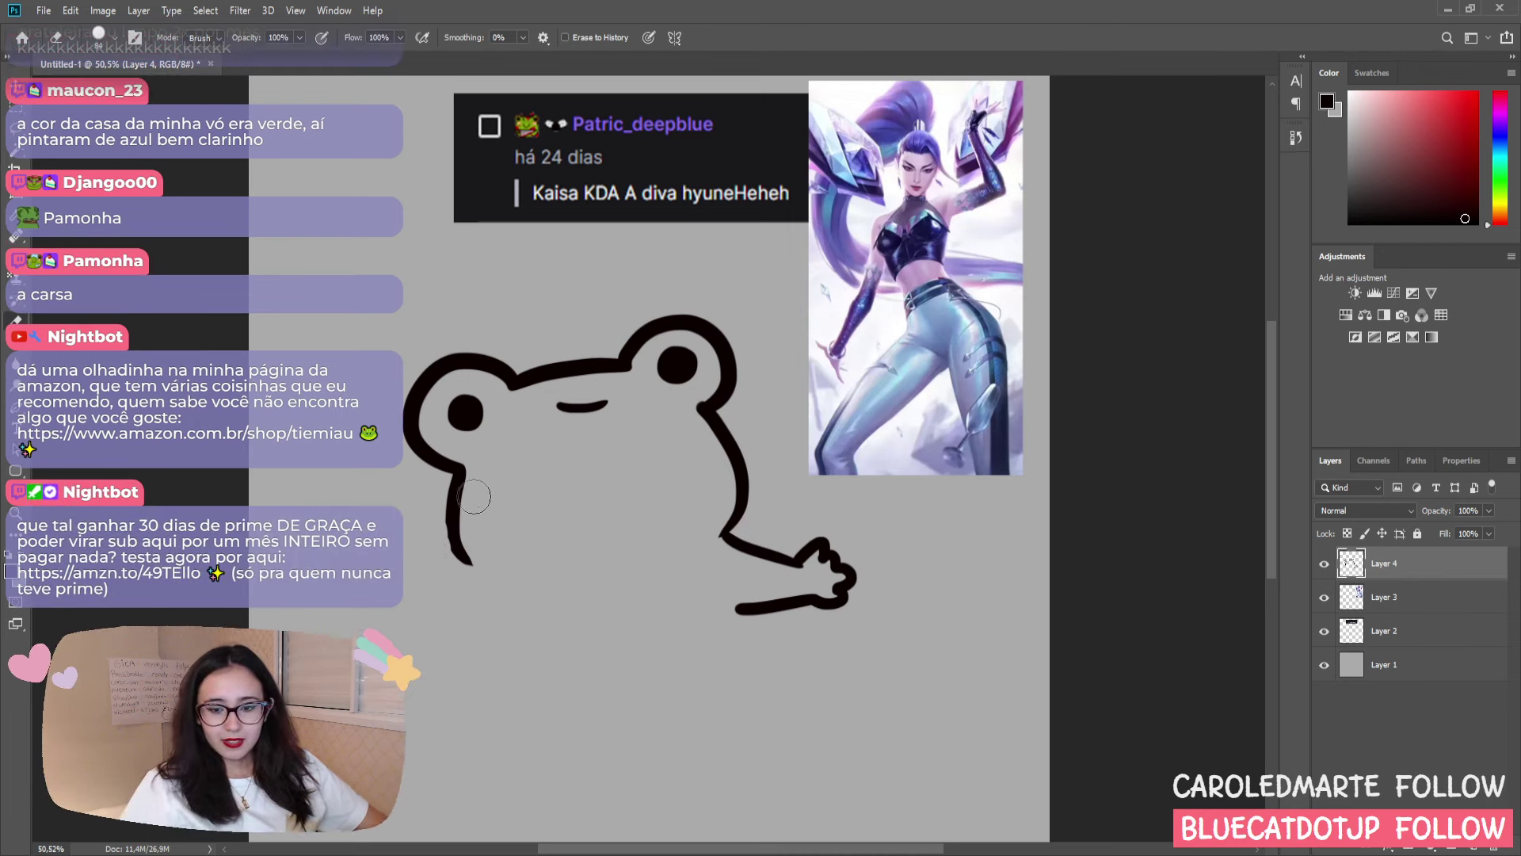
- Touch up the black line of the lower left cheek where the arm was erased
key("b")
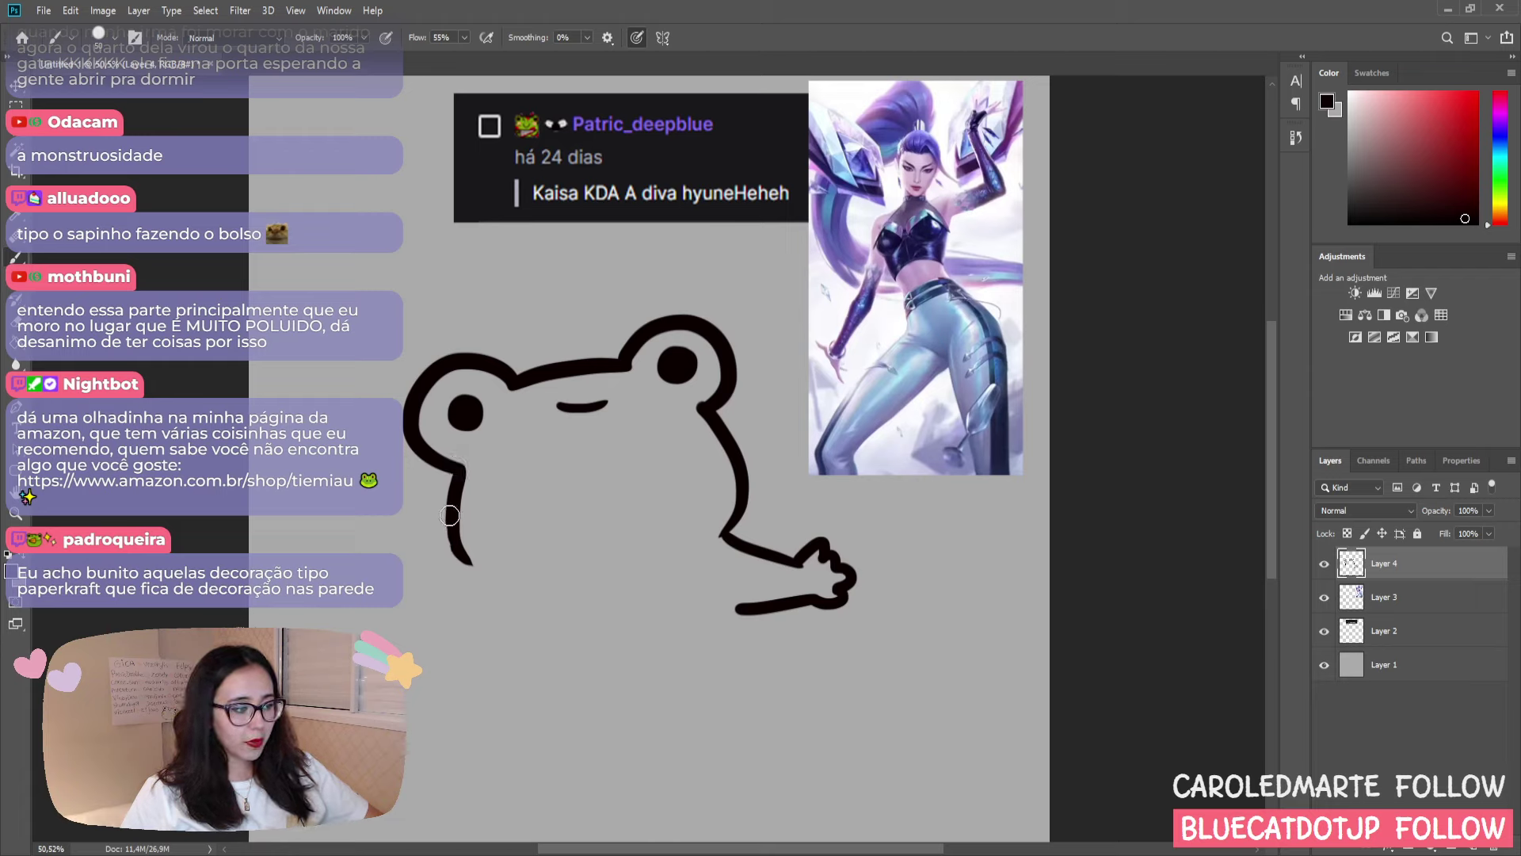
left_click_drag(458, 502, 460, 532)
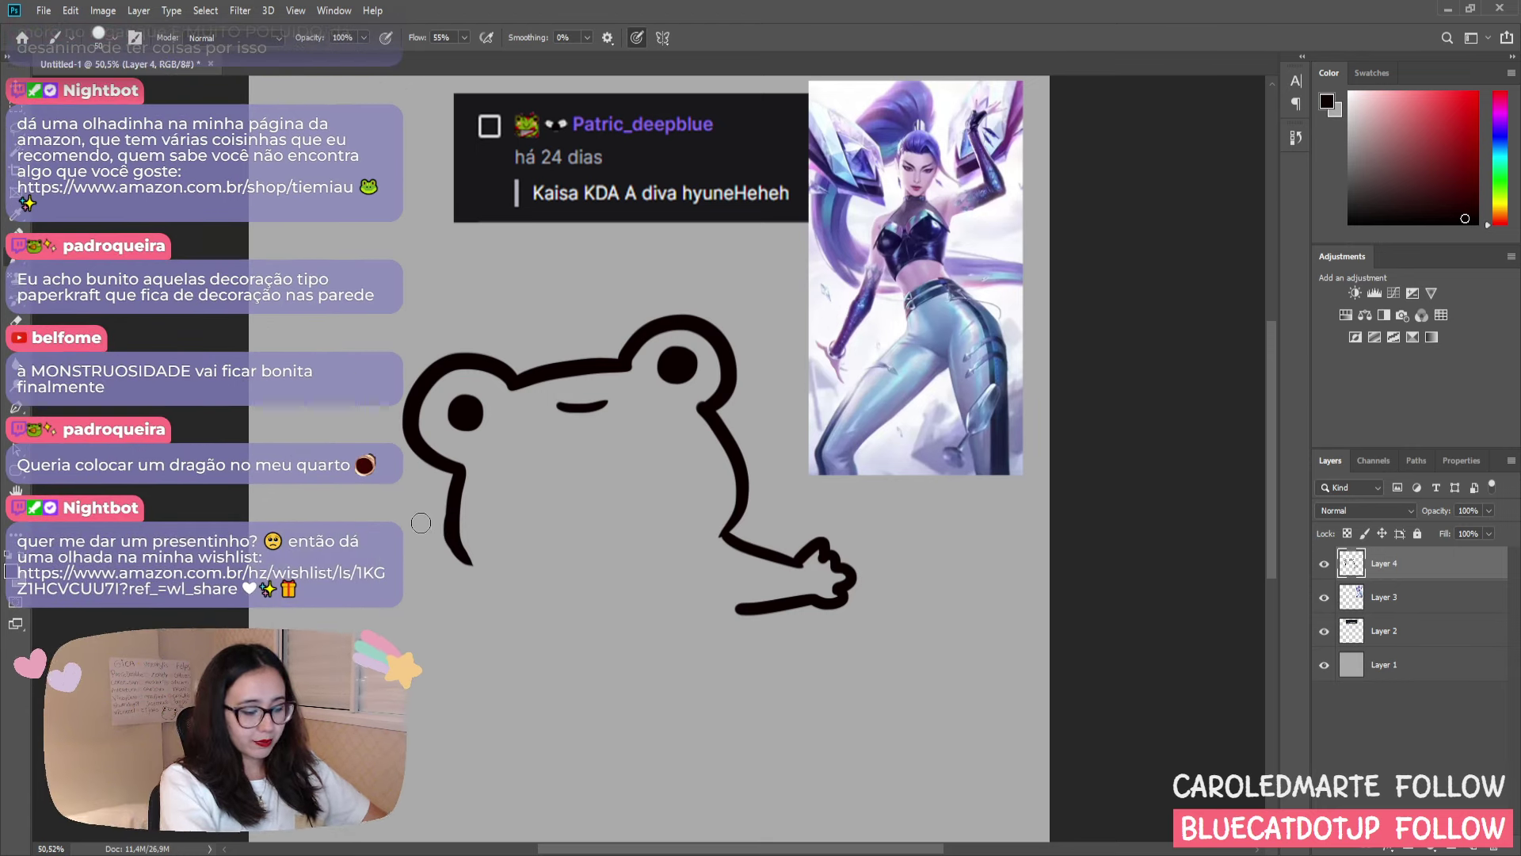
key("e")
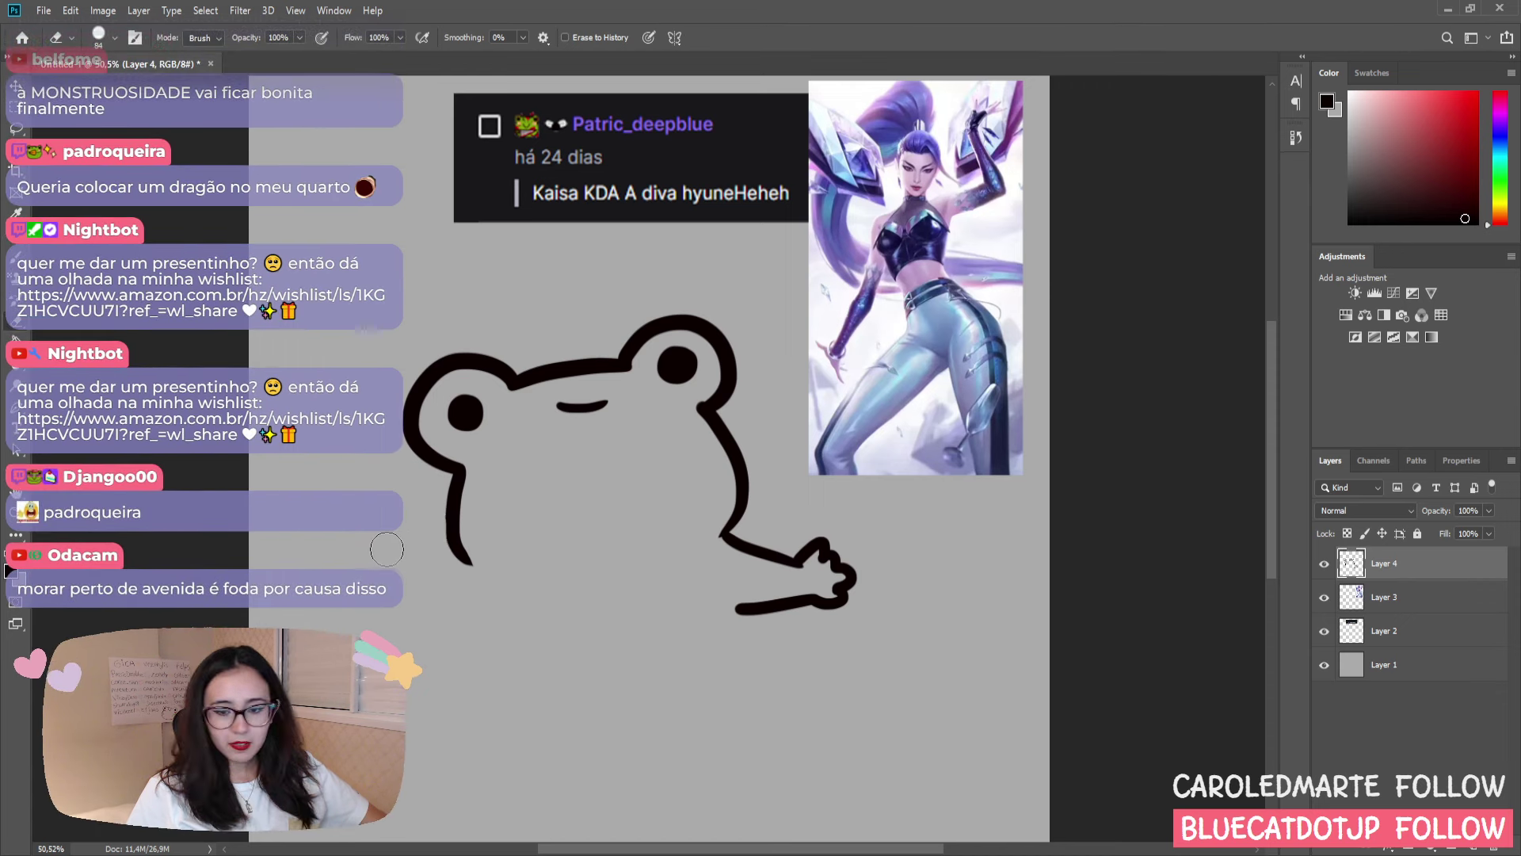
key("b")
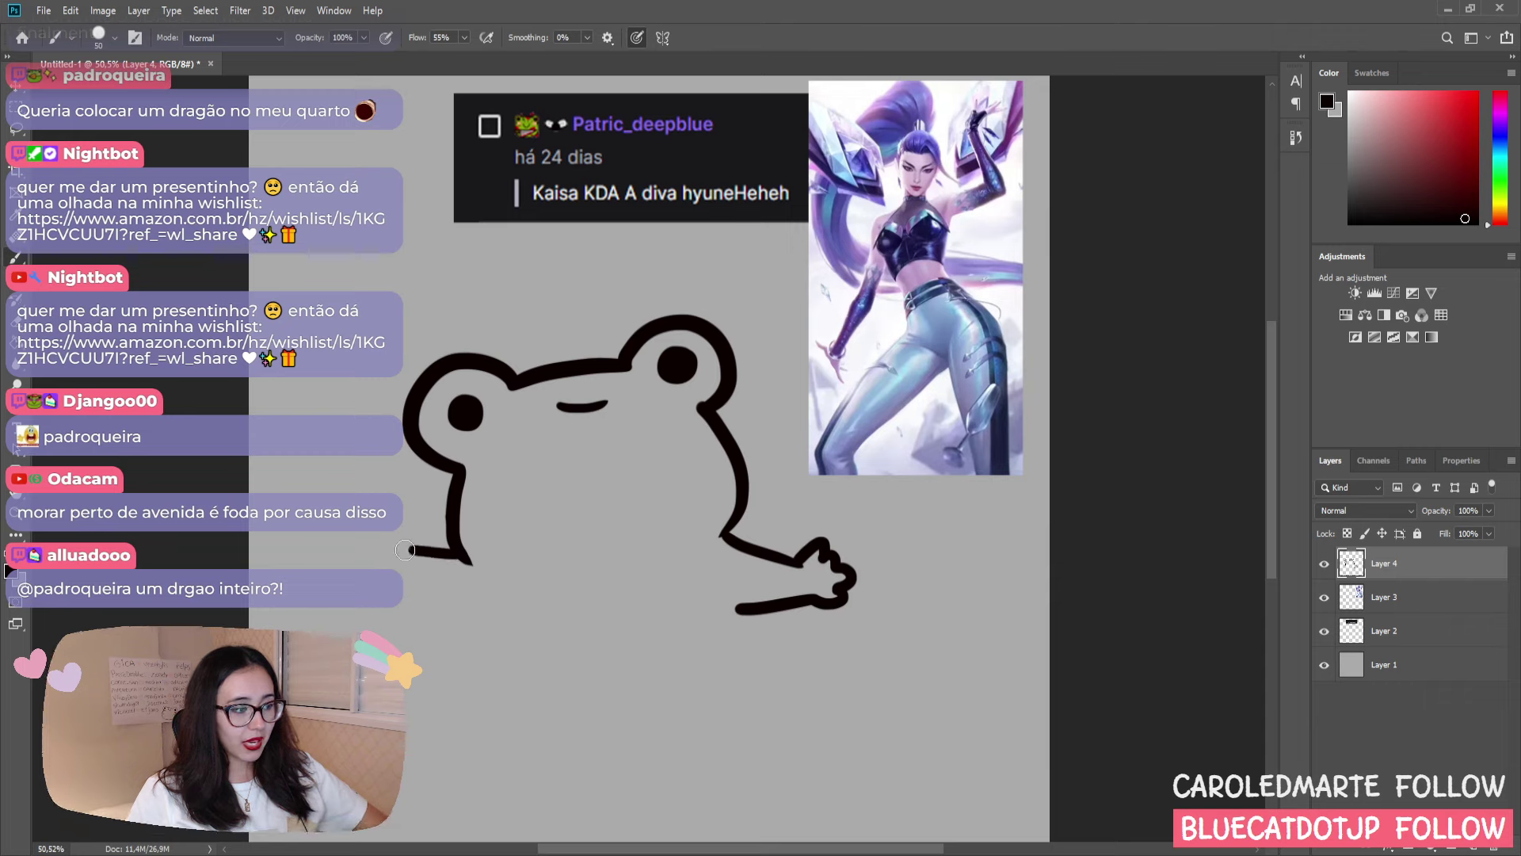
left_click_drag(399, 550, 426, 507)
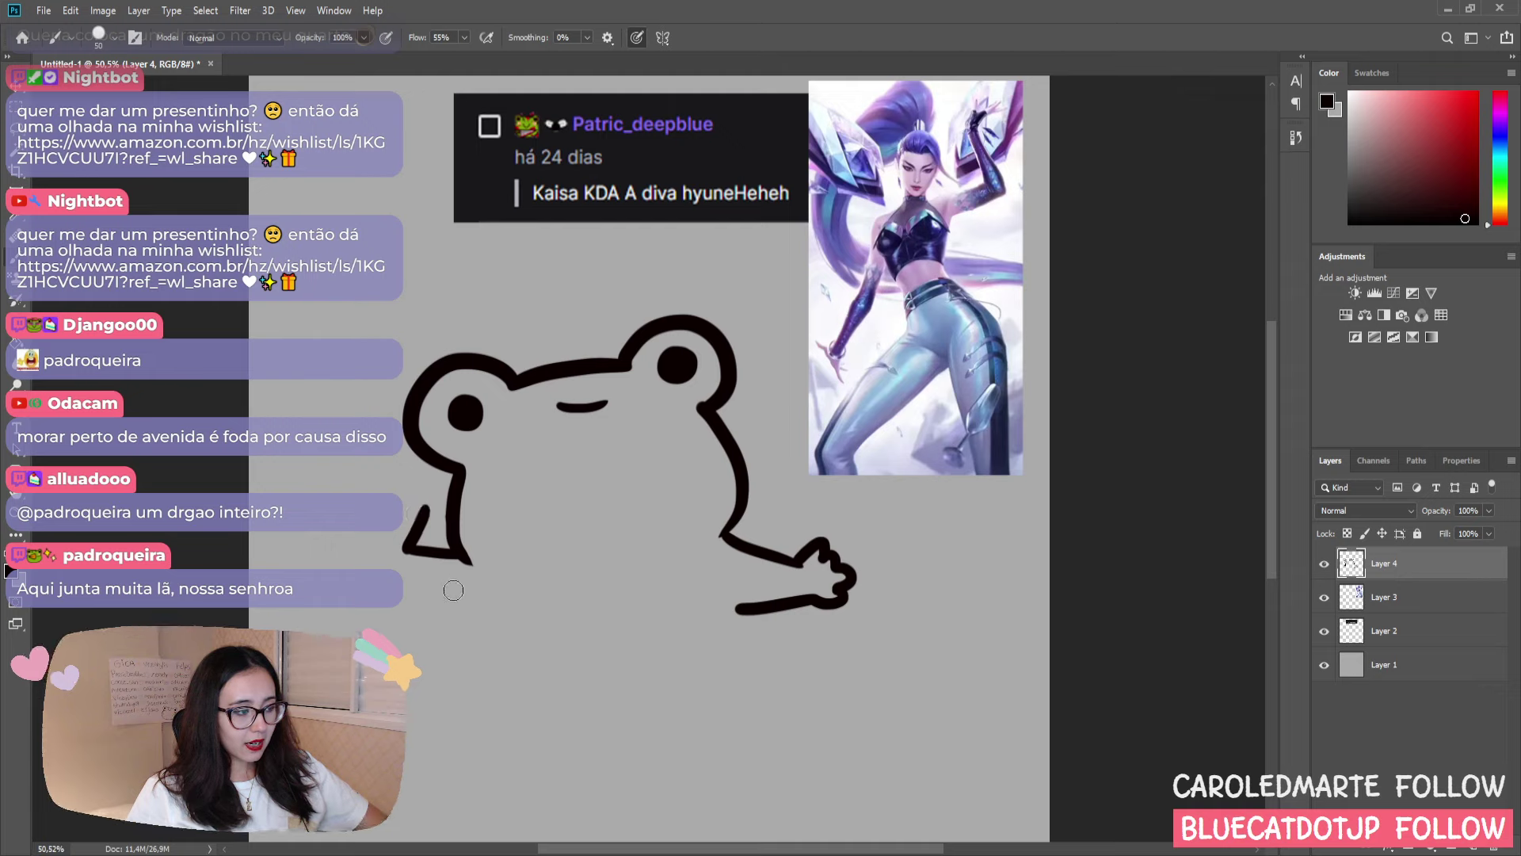
left_click_drag(472, 604, 386, 591)
key("ctrl+z")
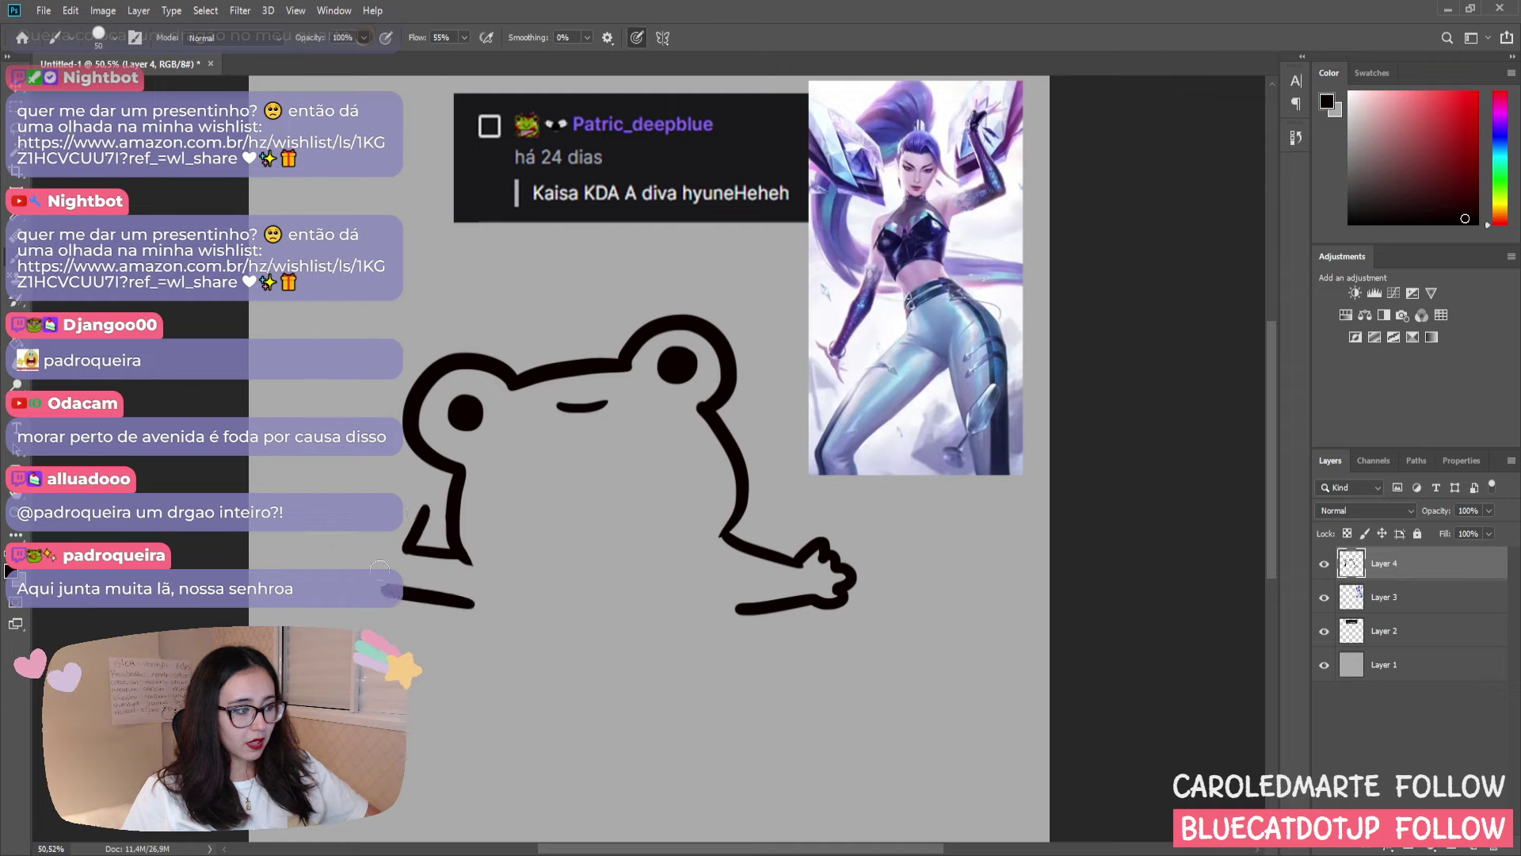
key("ctrl+z")
key("ctrl+z")
- Draw the bent left arm's short upper line out from the lower cheek, with an upright inner forearm line and a separate lower arm line
mouse_move(450, 542)
left_mouse_down()
mouse_move(473, 565)
mouse_move(413, 553)
left_mouse_up()
key("ctrl+z")
key("ctrl+z")
key("ctrl+z")
key("ctrl+z")
key("ctrl+z")
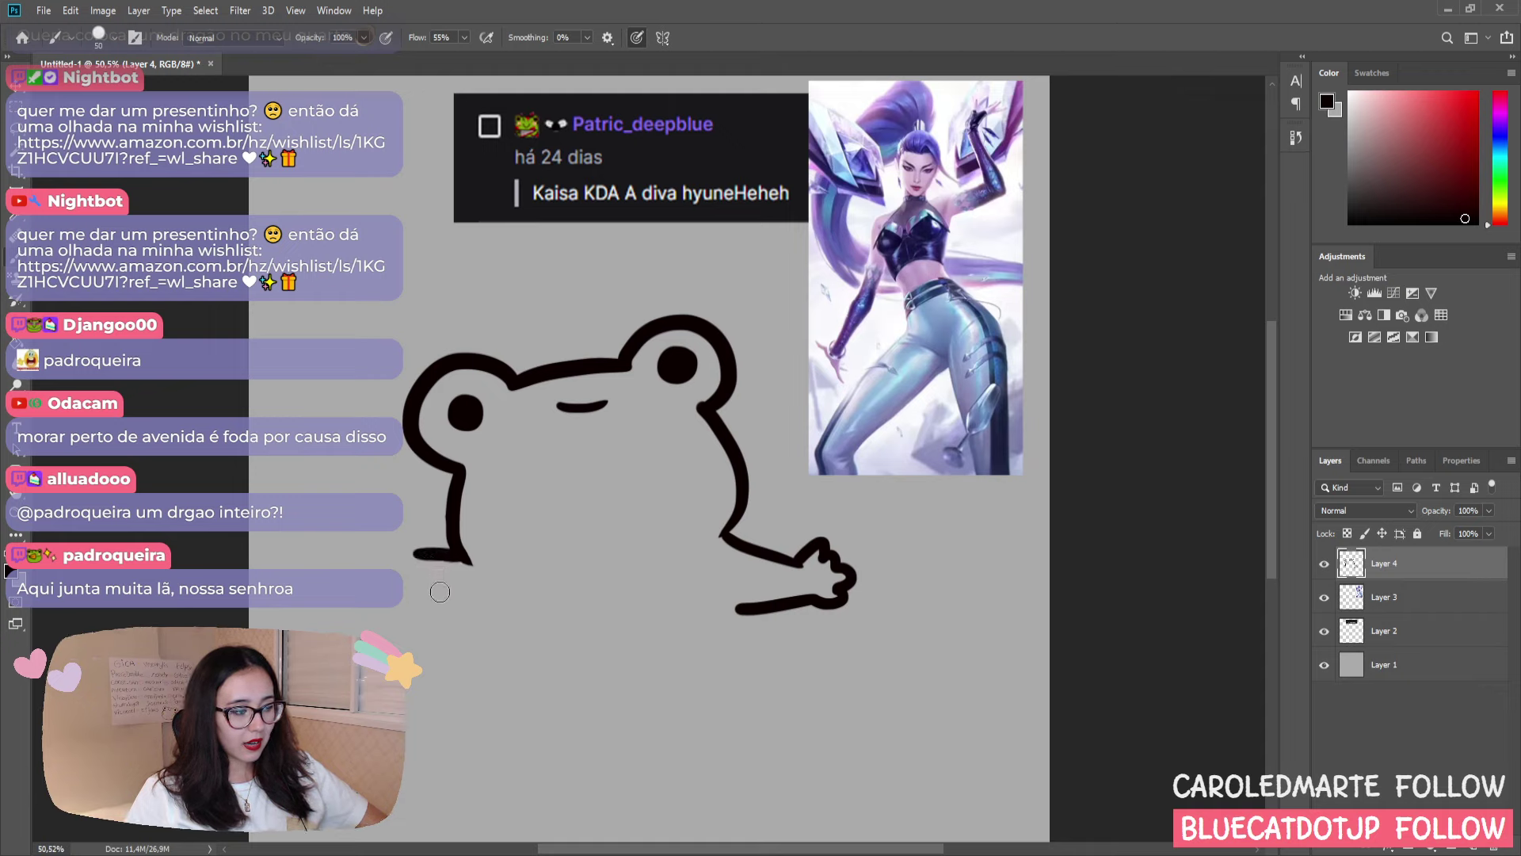
mouse_move(456, 600)
left_mouse_down()
mouse_move(364, 584)
mouse_move(409, 517)
left_mouse_up()
key("ctrl+z")
key("ctrl+z")
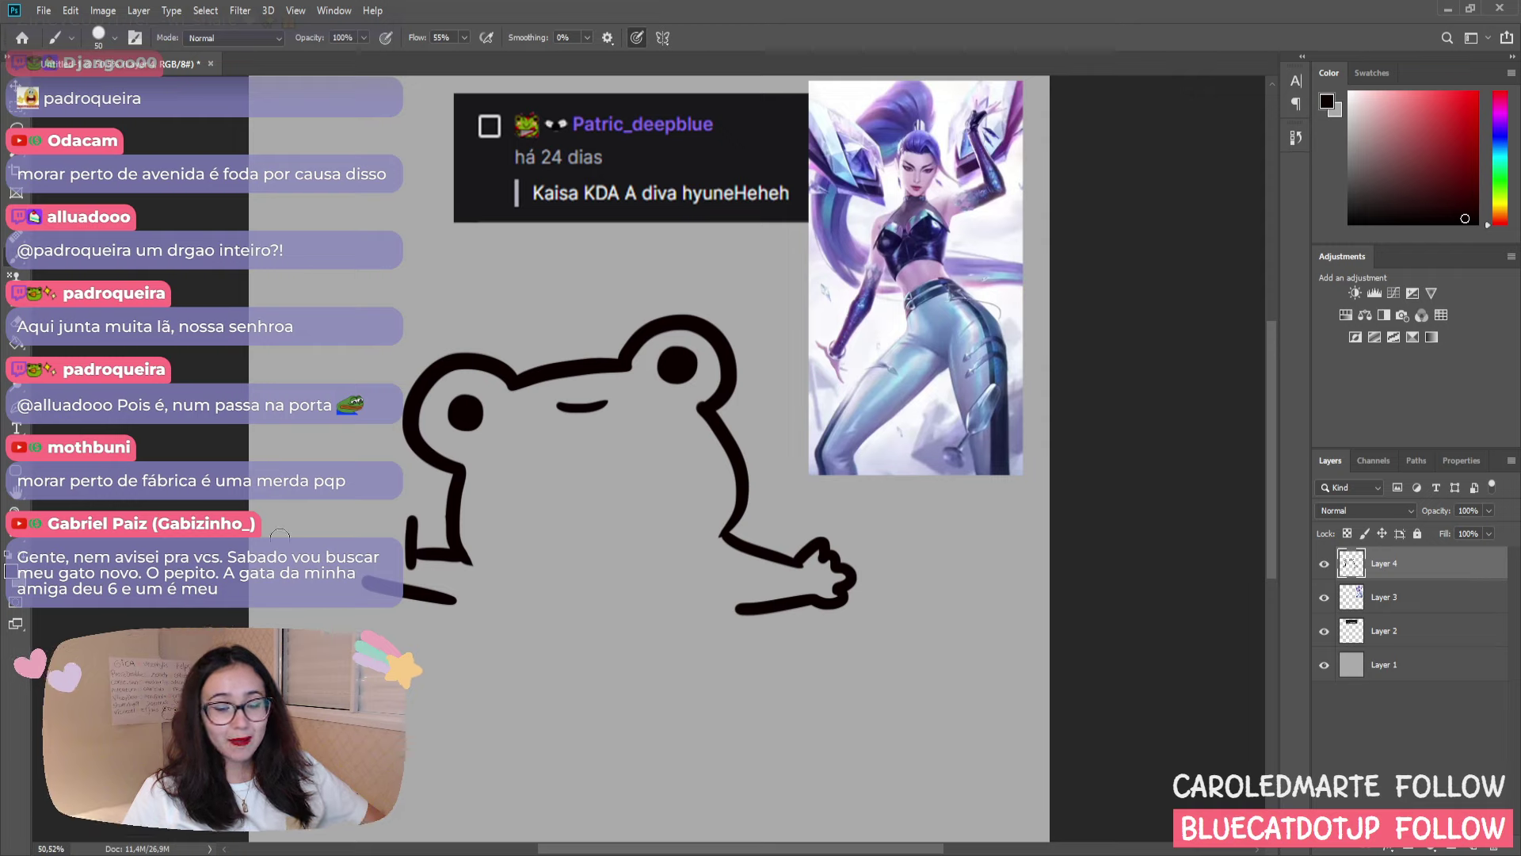
left_click_drag(369, 583, 385, 532)
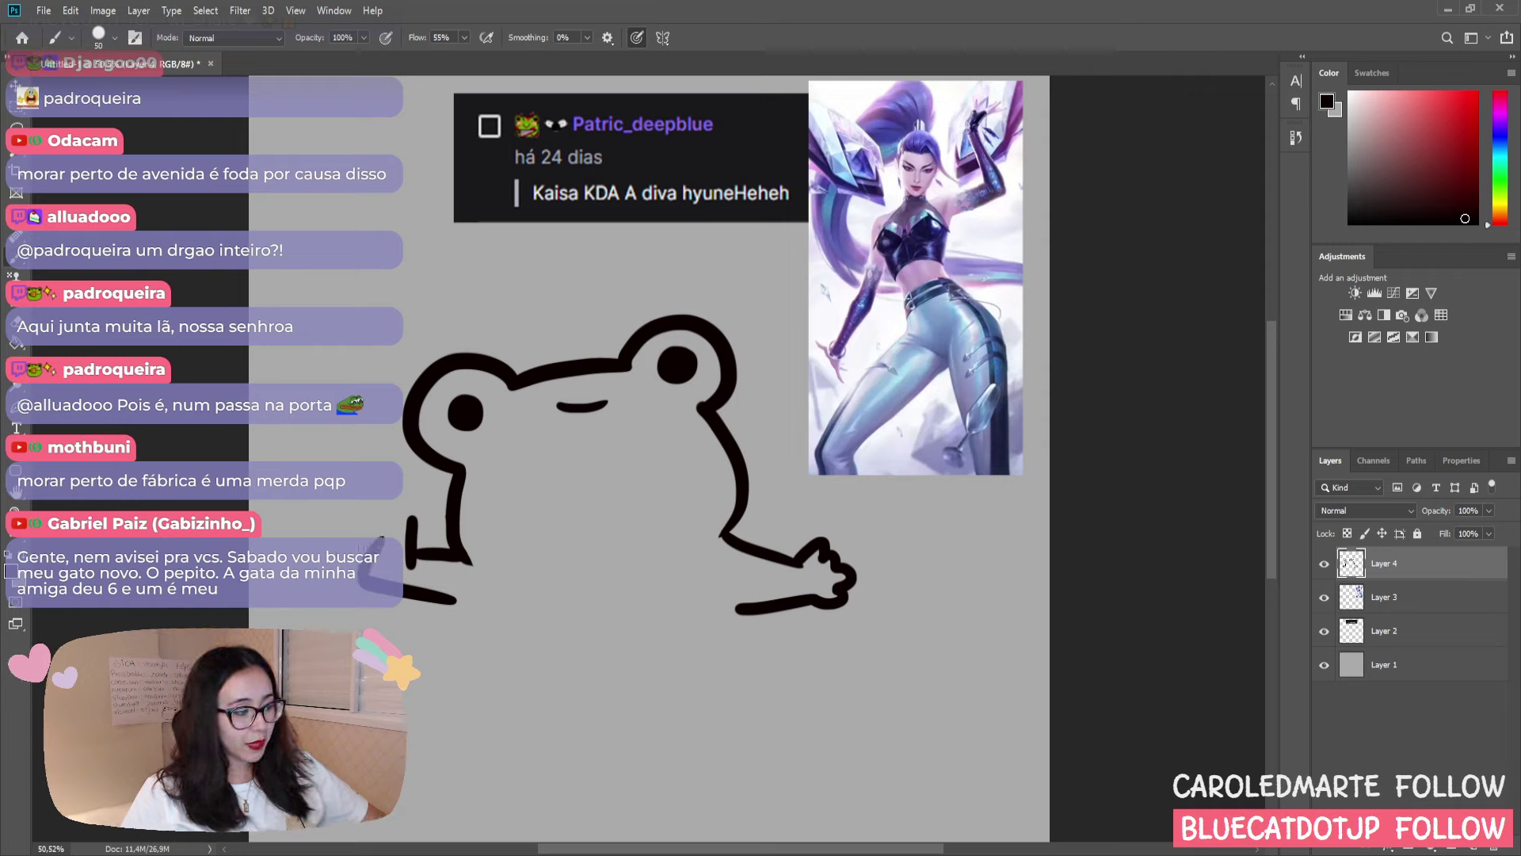
key("ctrl+z")
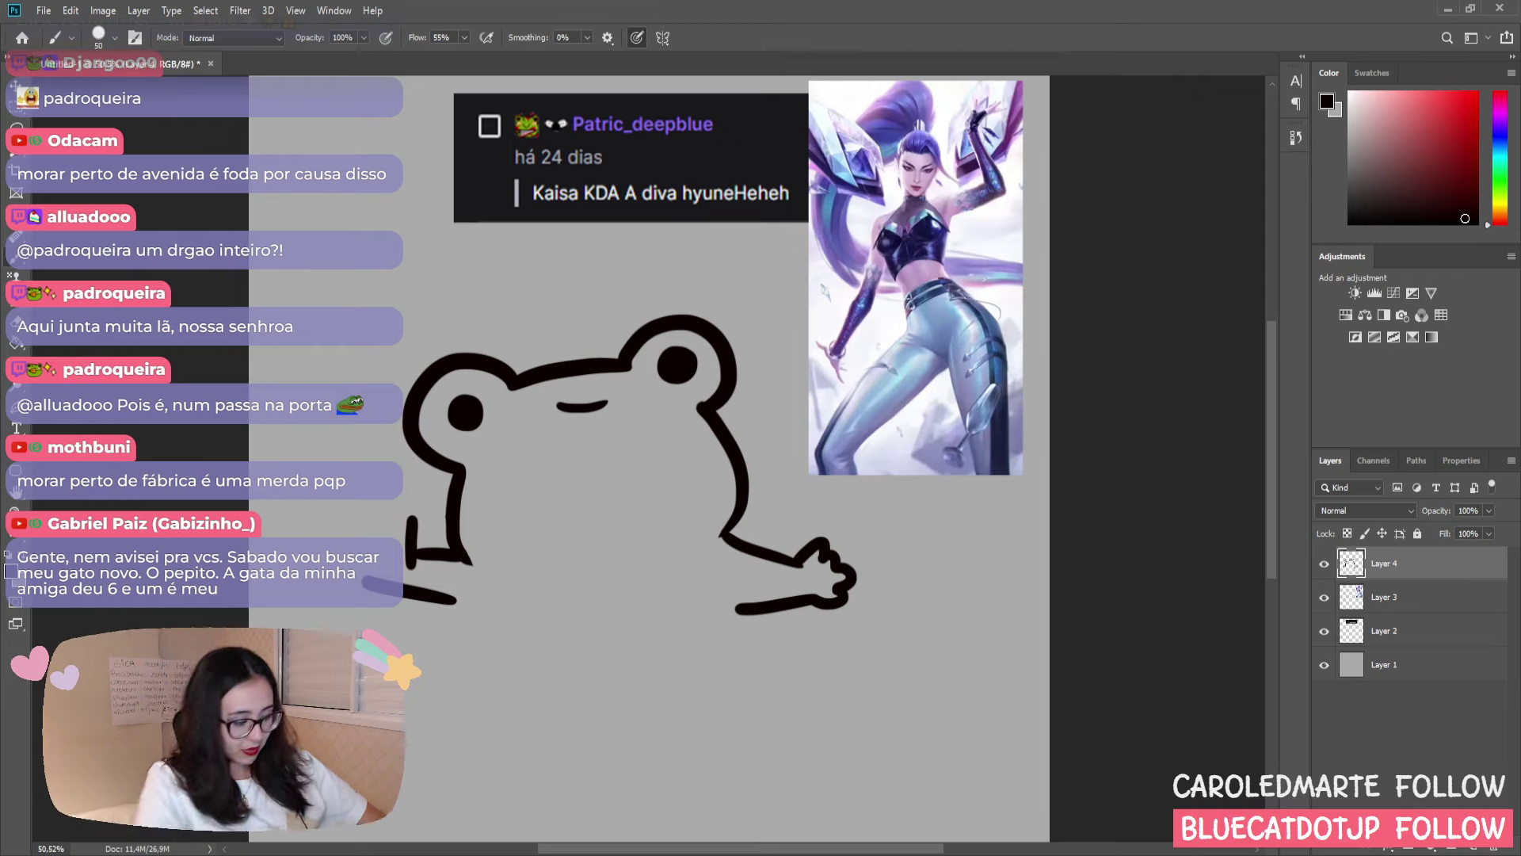
key("e")
key("b")
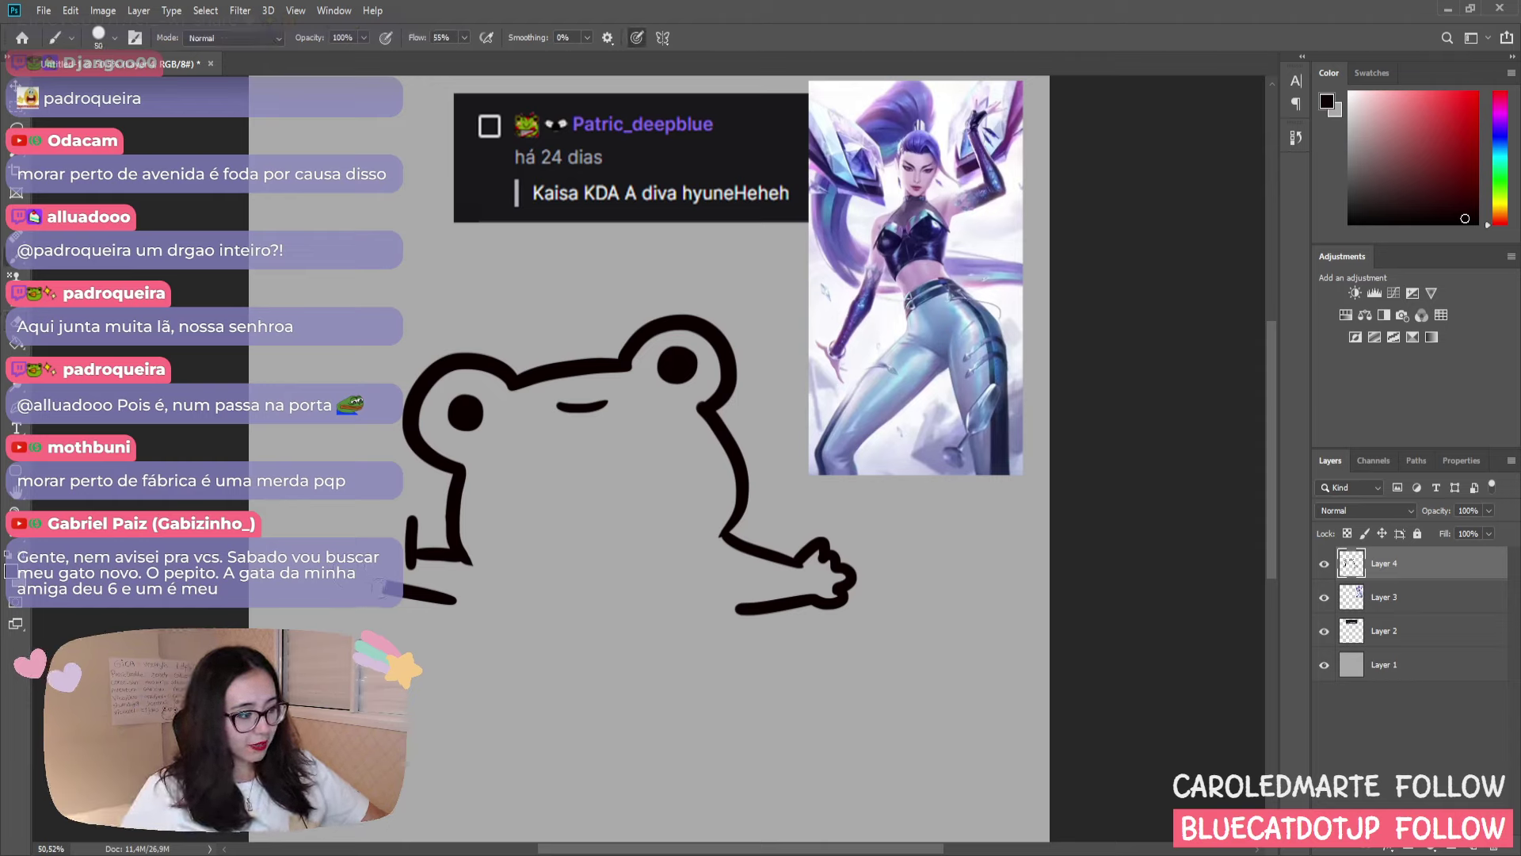
left_click_drag(381, 571, 363, 540)
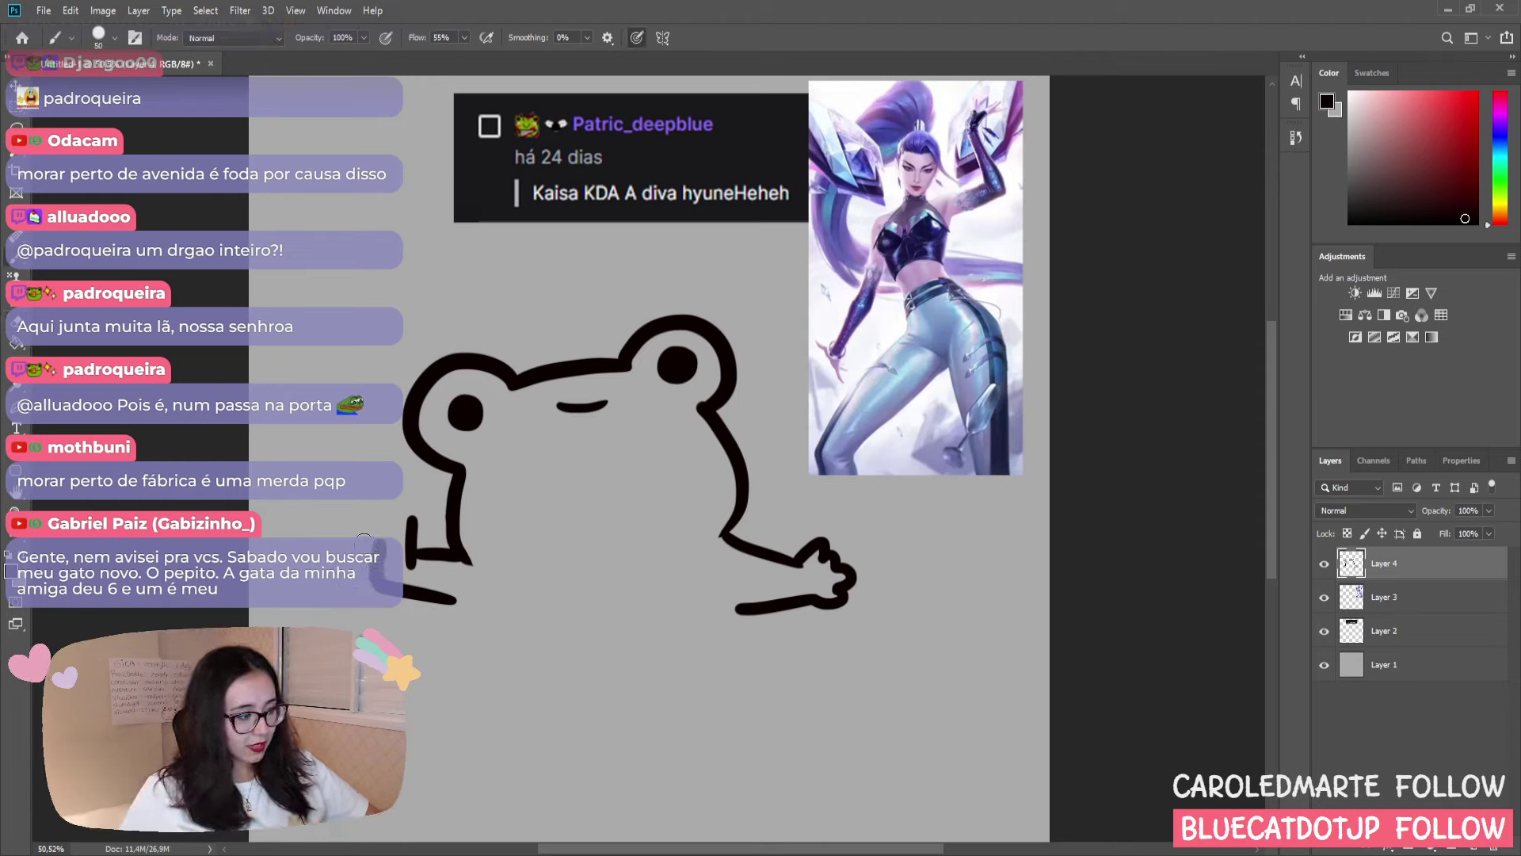
key("ctrl+z")
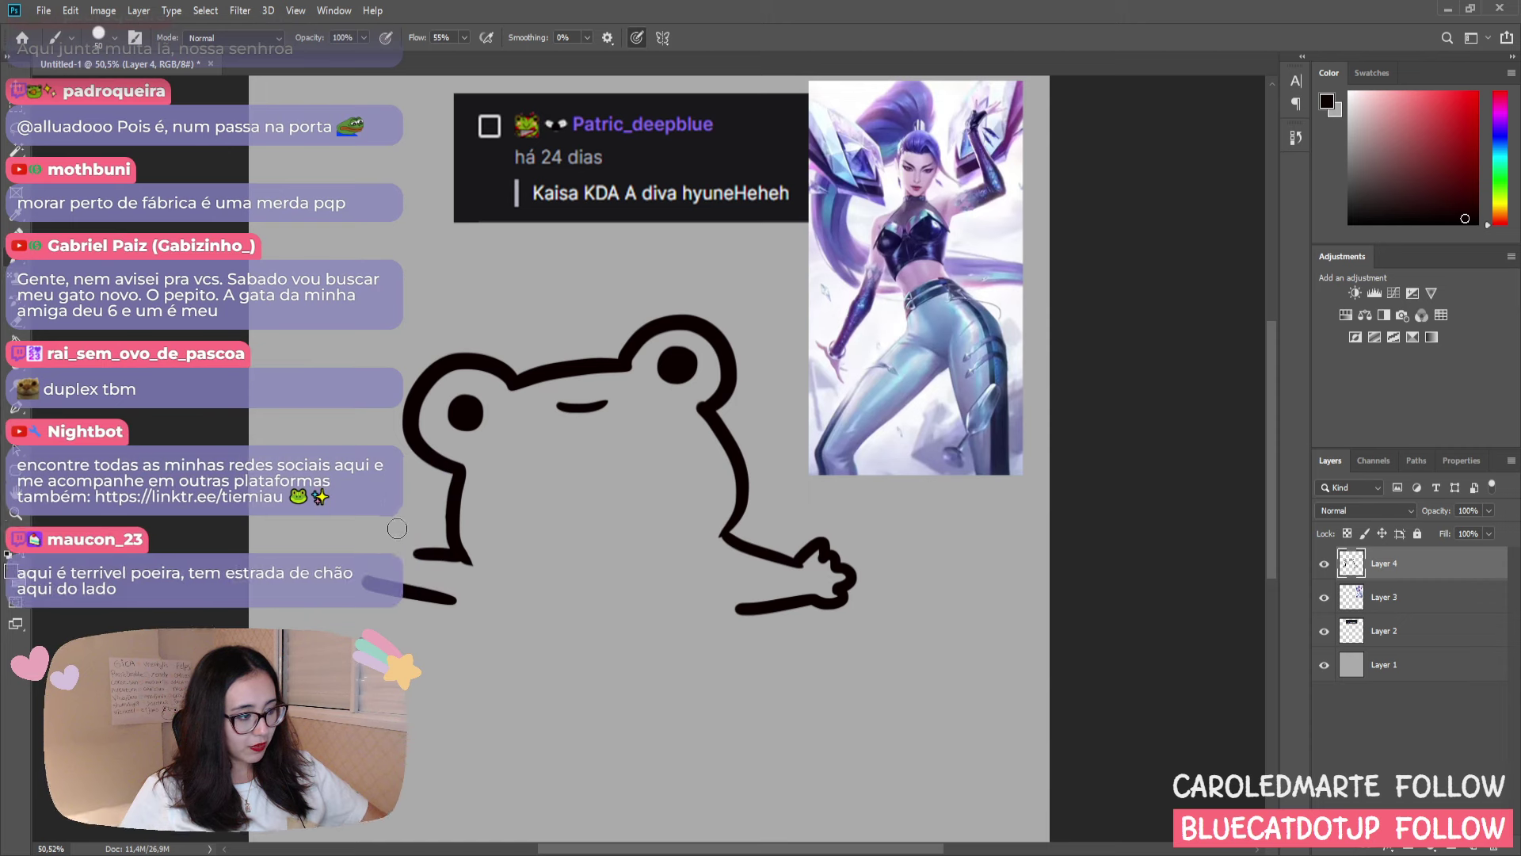
- Draw the left forearm bent upward with a rounded-finger hand, and erase the lower line's overhang at the elbow
mouse_move(411, 556)
left_mouse_down()
mouse_move(407, 485)
mouse_move(417, 522)
mouse_move(379, 512)
mouse_move(369, 538)
mouse_move(380, 567)
left_mouse_up()
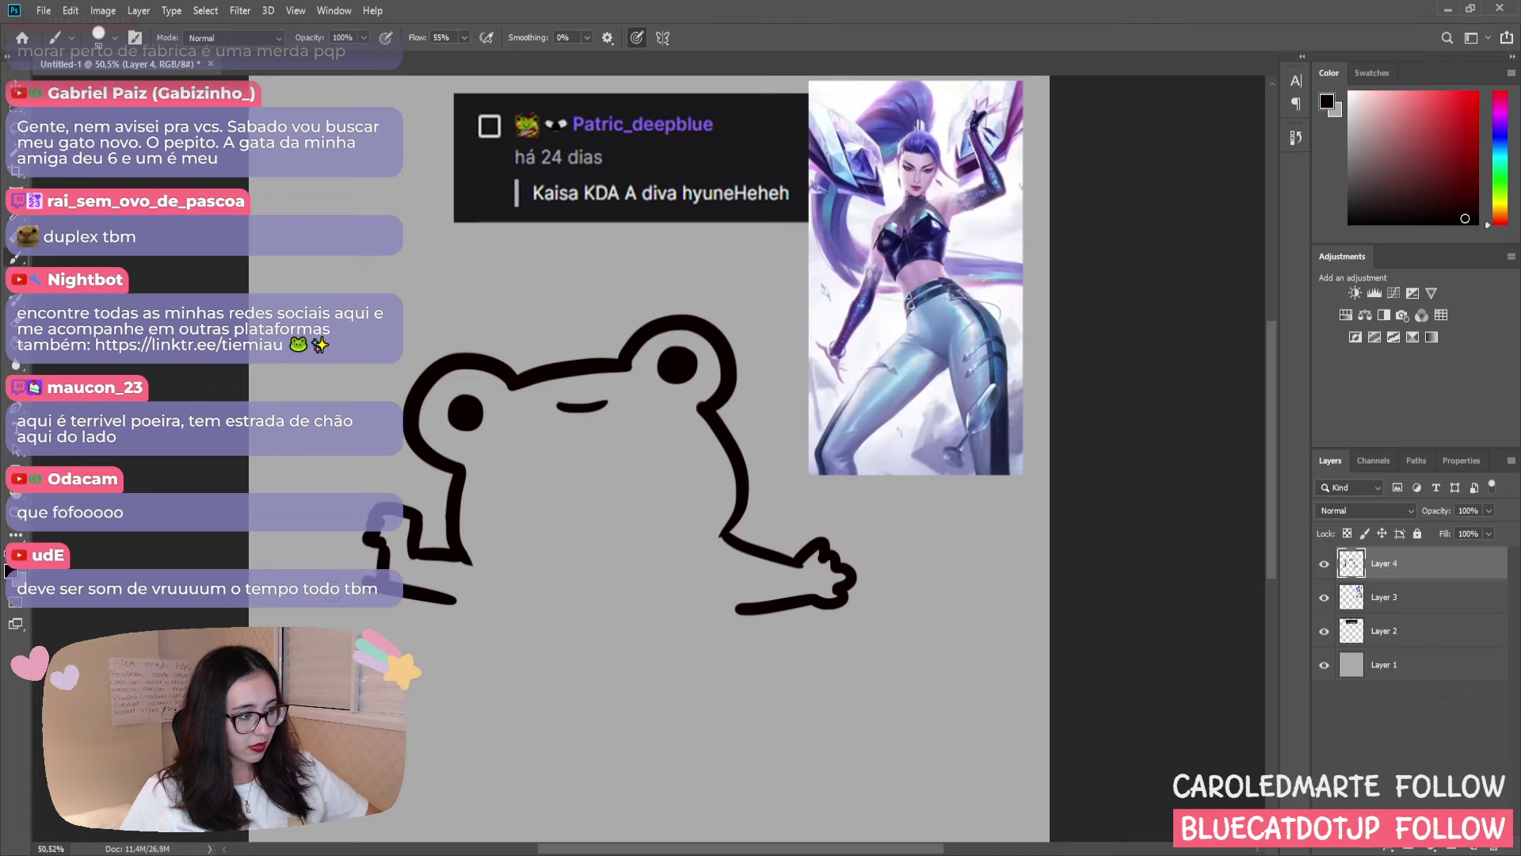
key("e")
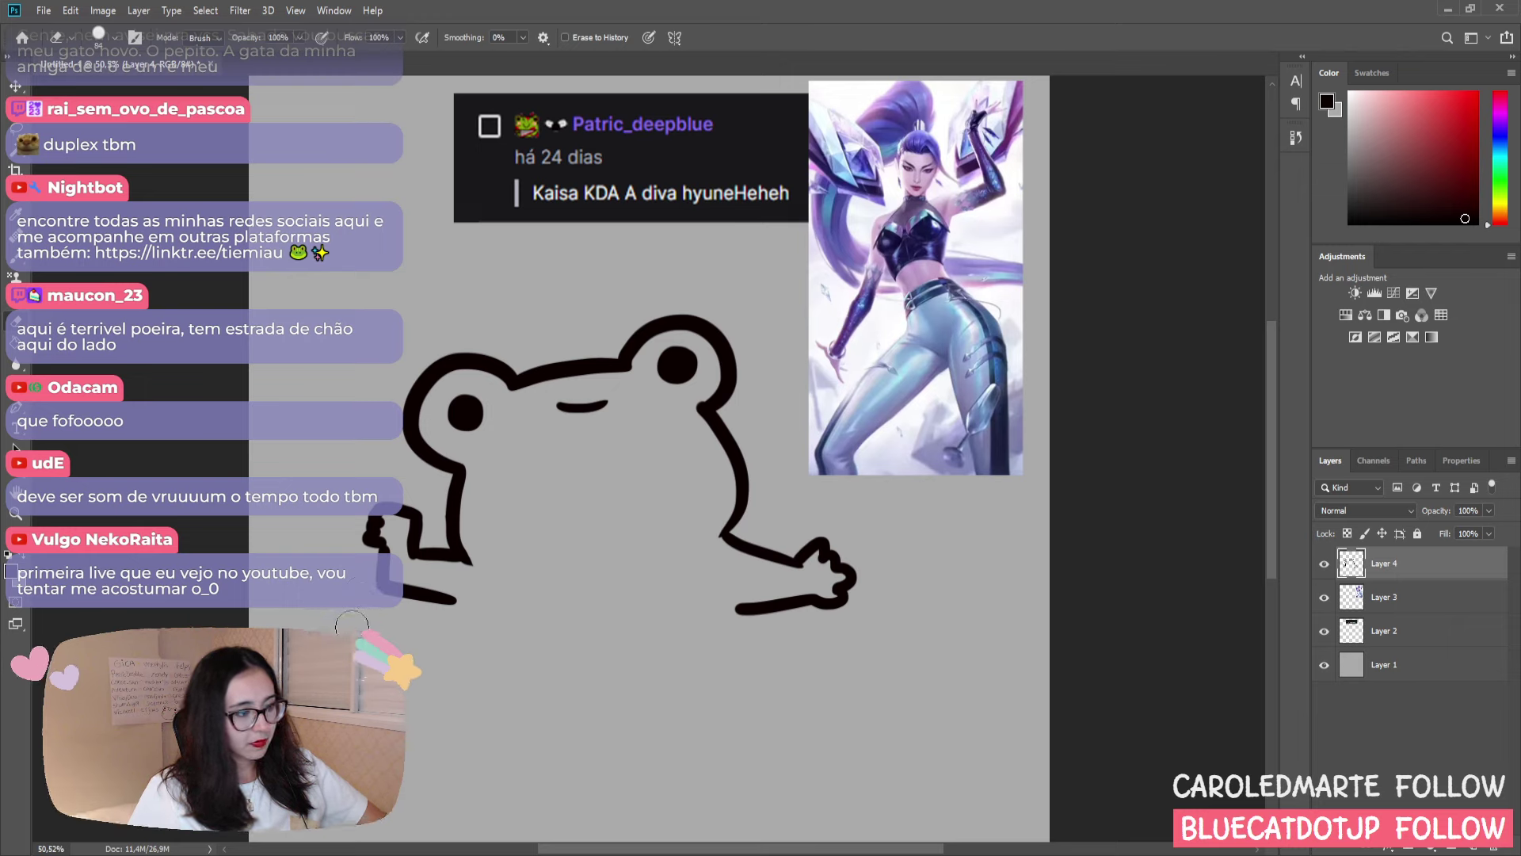
key("b")
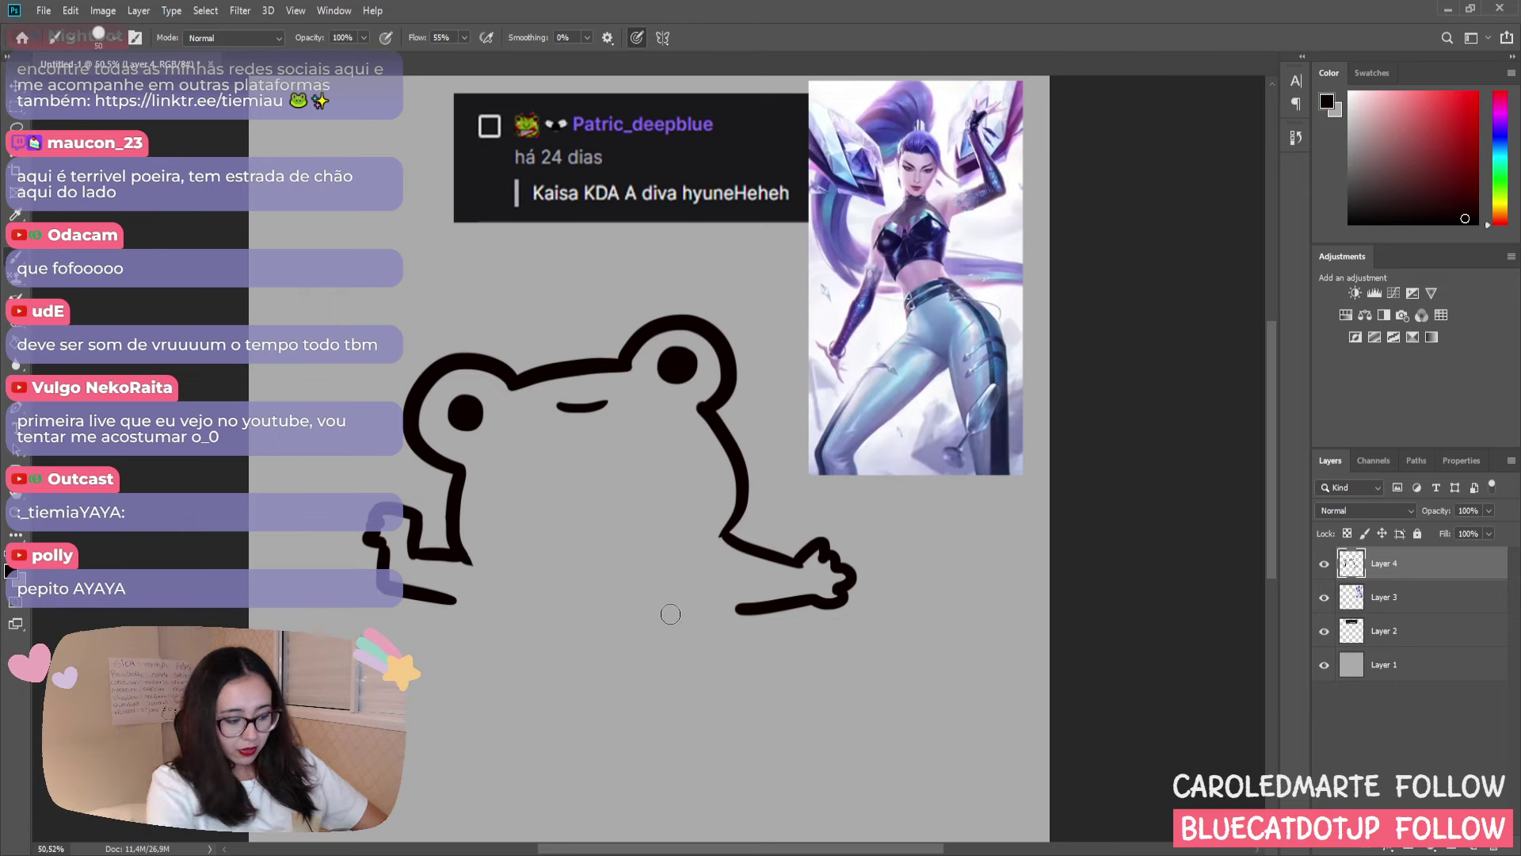
- Erase the outstretched right arm and hand, leaving the right cheek line
key("e")
mouse_move(832, 547)
left_mouse_down()
mouse_move(716, 598)
mouse_move(727, 539)
left_mouse_up()
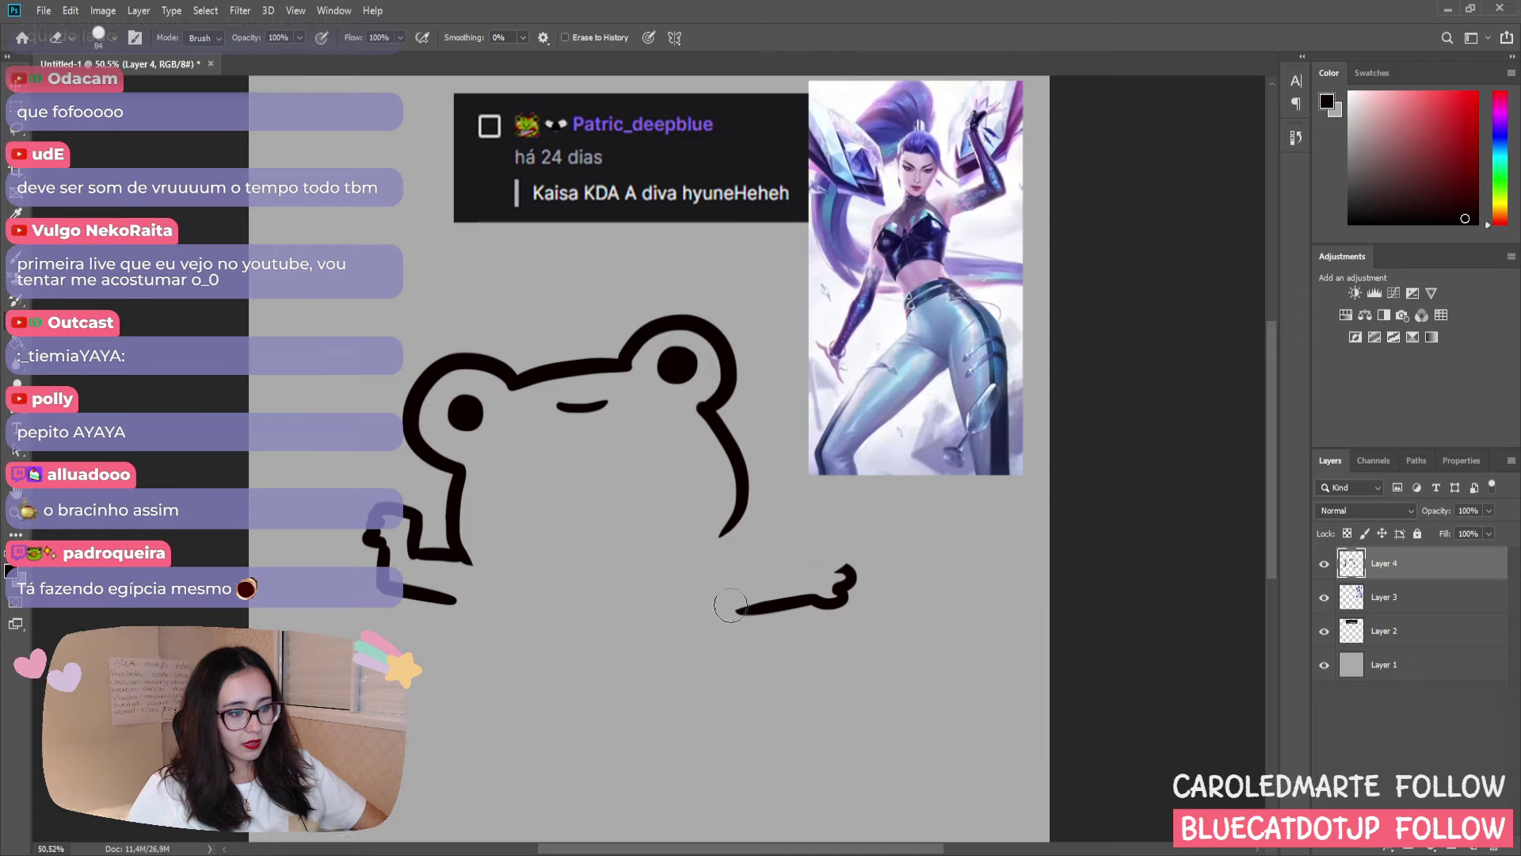
left_click_drag(725, 608, 764, 636)
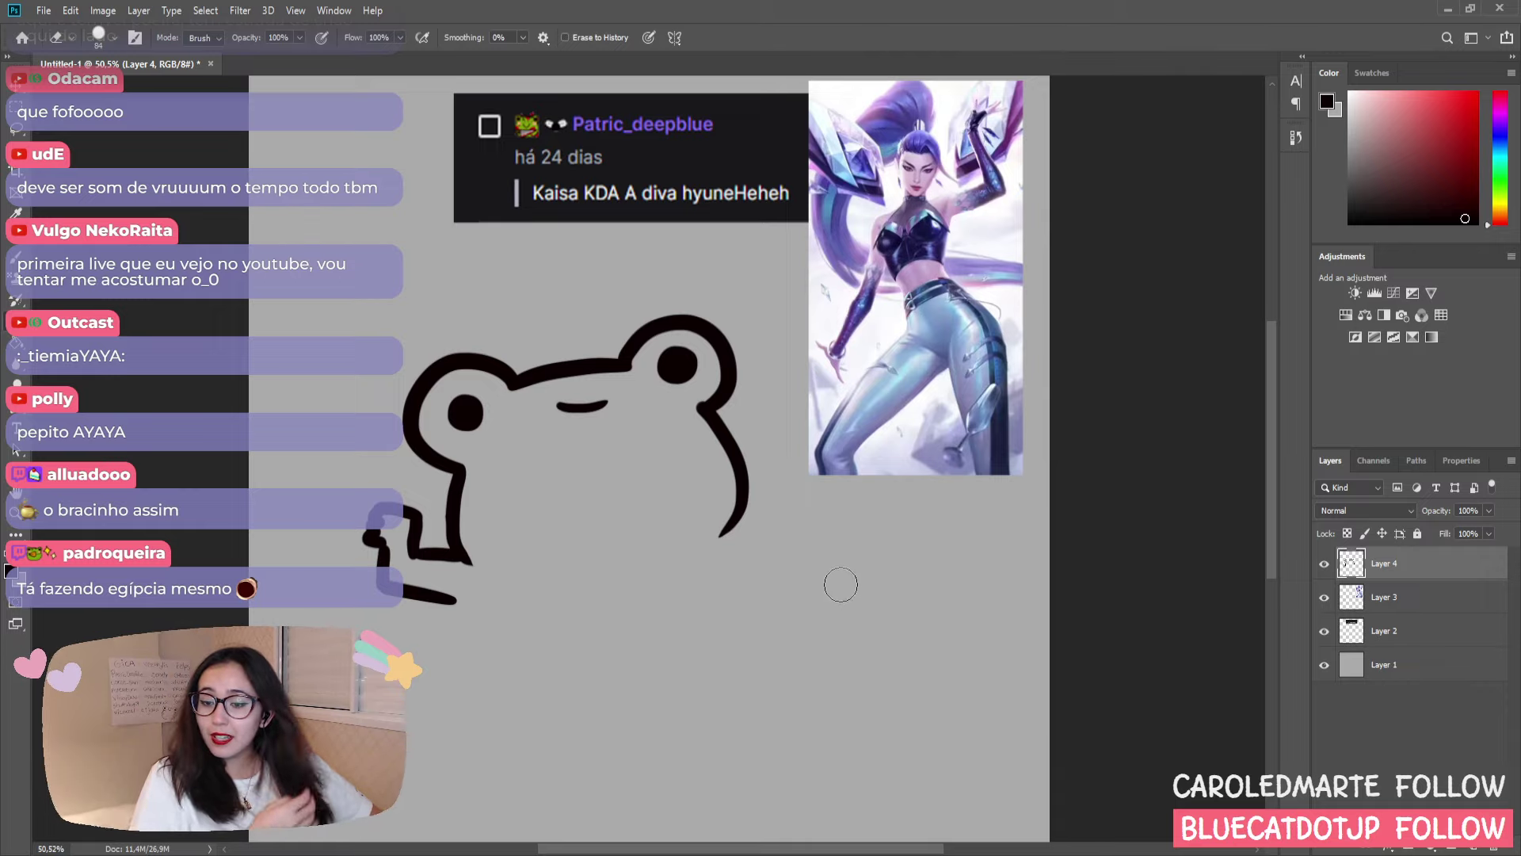
- Draw the right arm's upper line diagonally down and outward from the lower right cheek, ending in a small hand with rounded fingers
key("b")
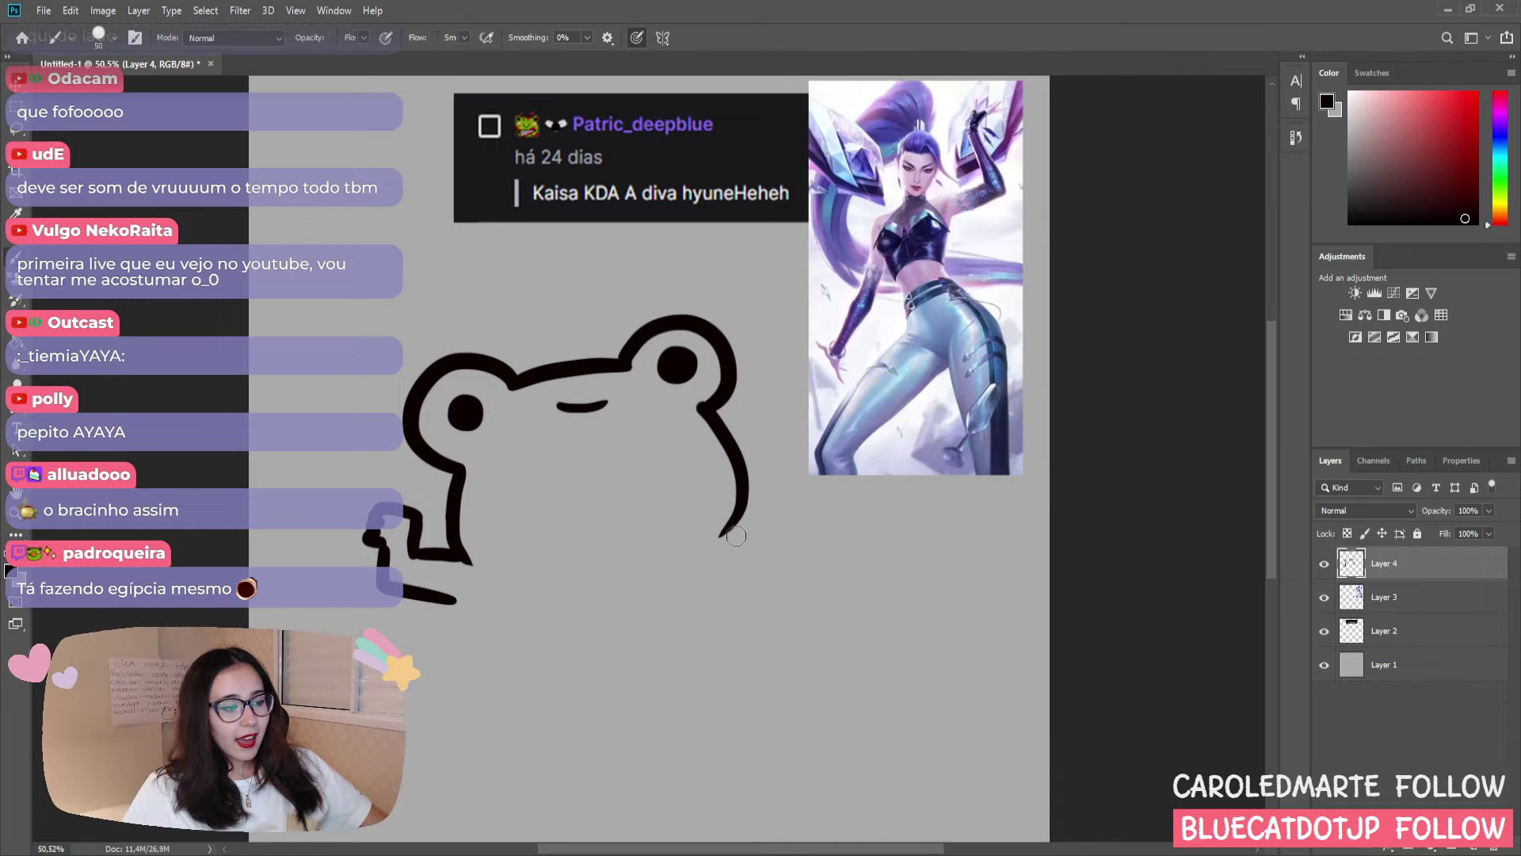
left_click_drag(725, 526, 772, 626)
key("ctrl+z")
mouse_move(725, 530)
left_mouse_down()
mouse_move(790, 613)
mouse_move(818, 621)
mouse_move(824, 649)
mouse_move(788, 659)
left_mouse_up()
- Draw the right arm's lower line below the cheek, running diagonally down and curving in to join the underside of the hand
left_click_drag(716, 572, 793, 666)
key("ctrl+z")
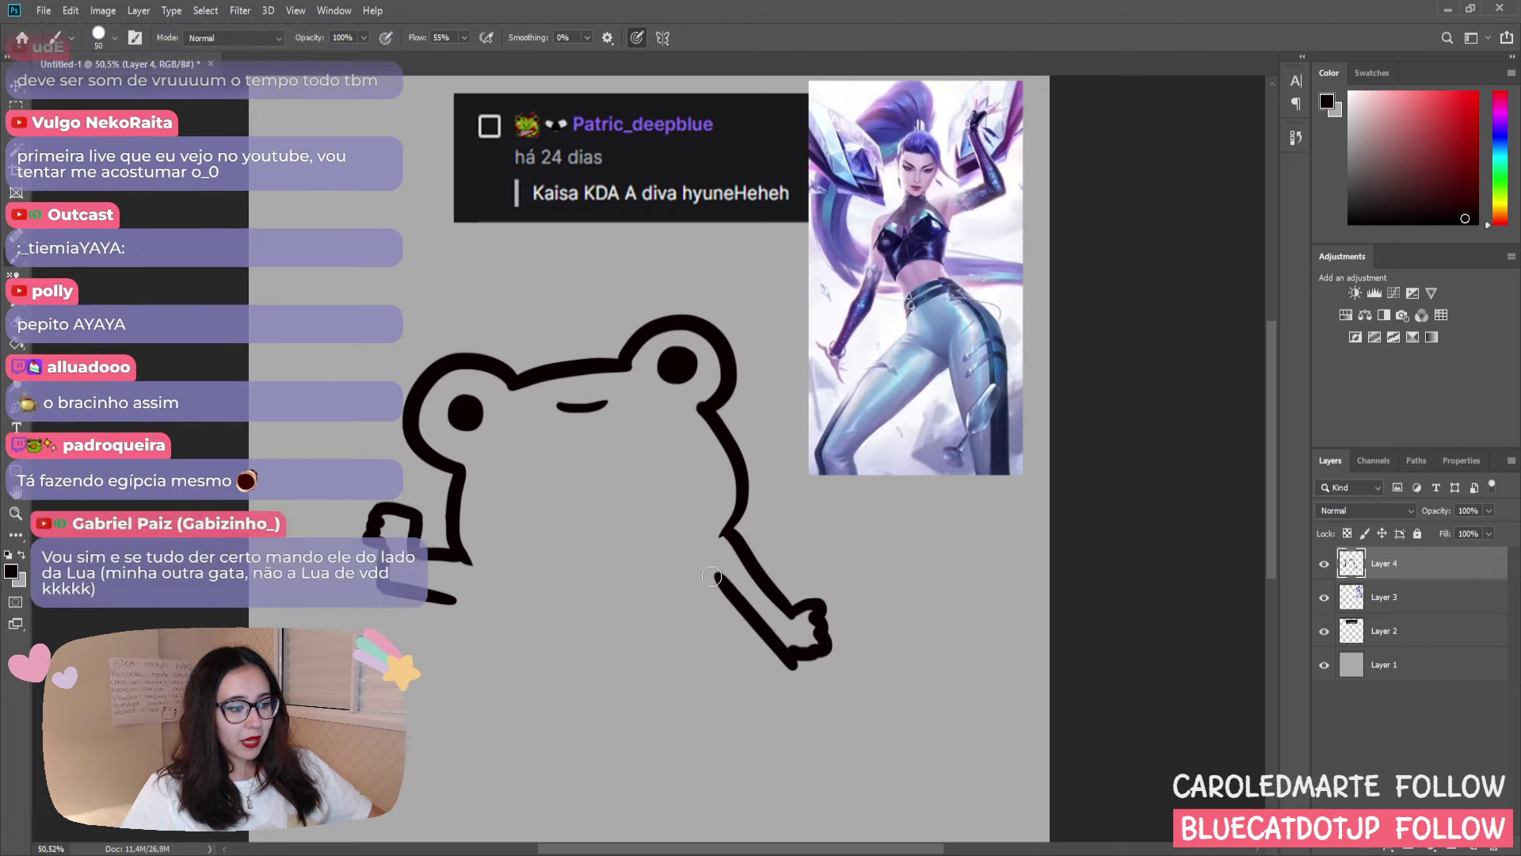
left_click_drag(703, 564, 773, 662)
key("ctrl+z")
left_click_drag(706, 567, 769, 661)
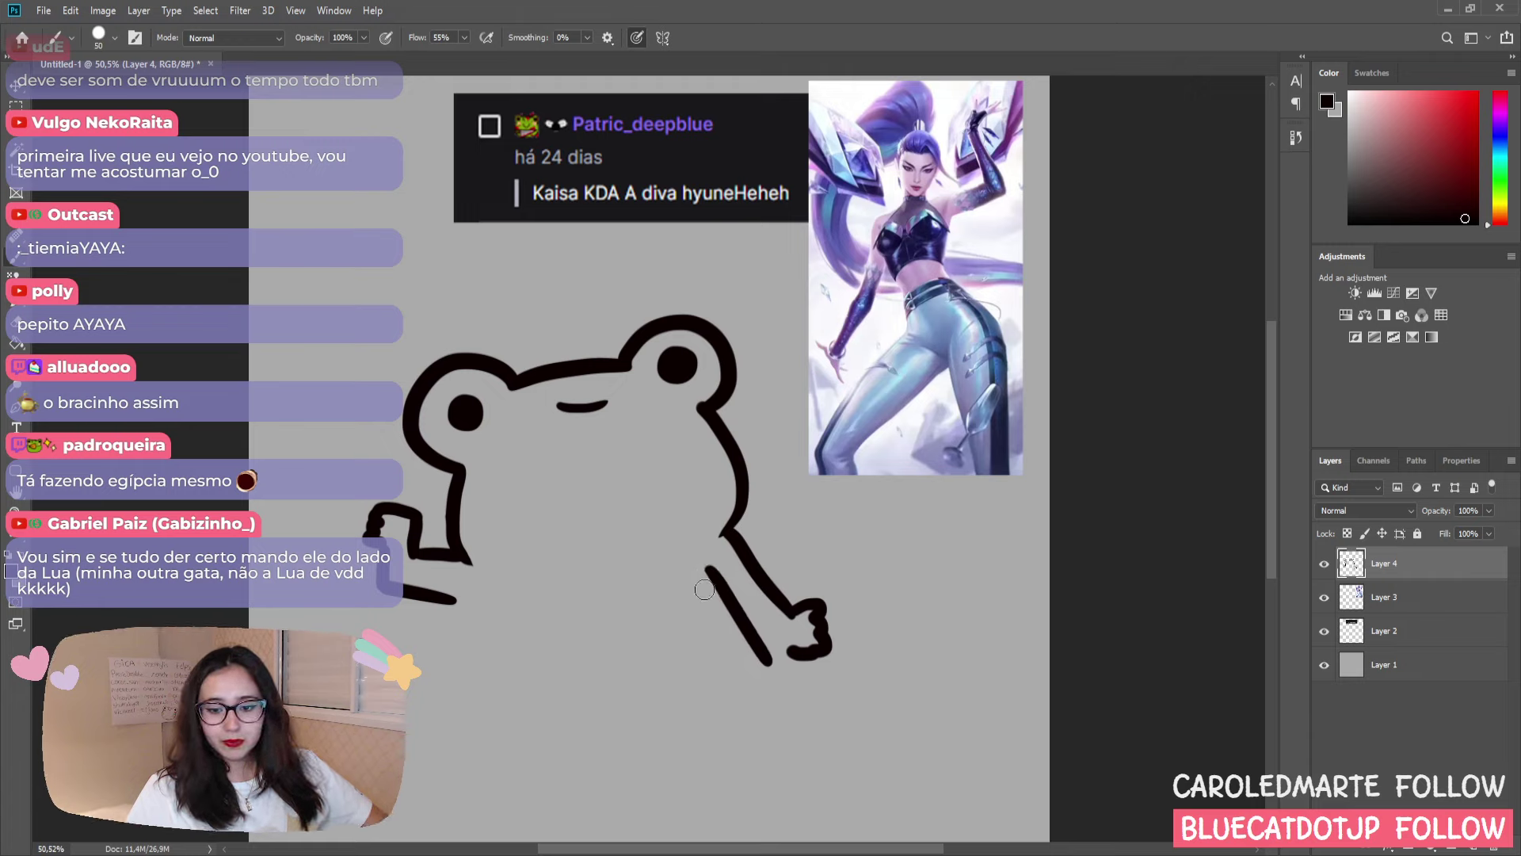
key("ctrl+z")
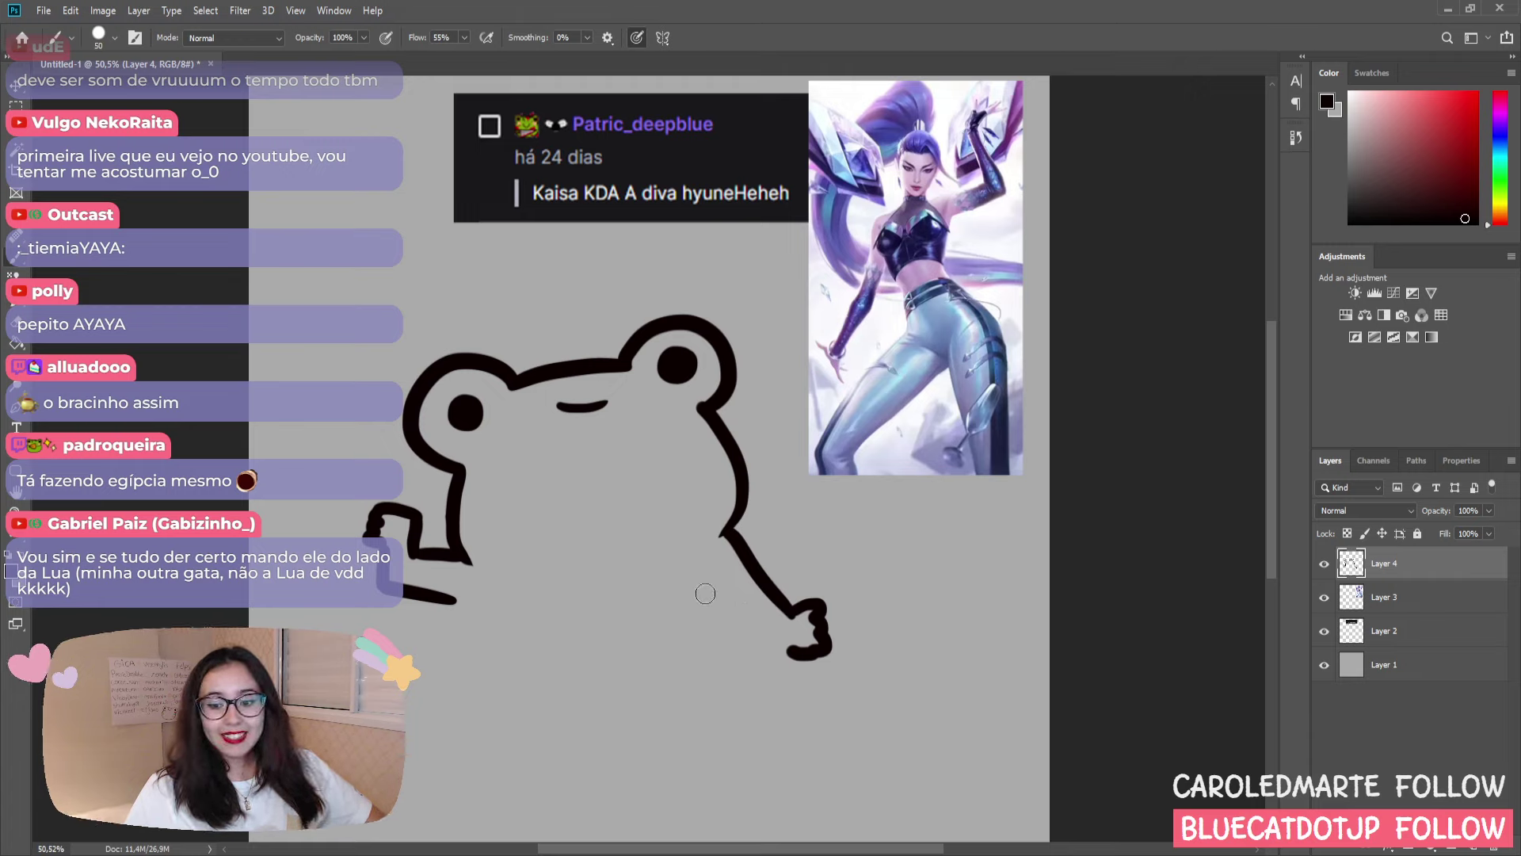
left_click_drag(711, 557, 767, 658)
key("ctrl+z")
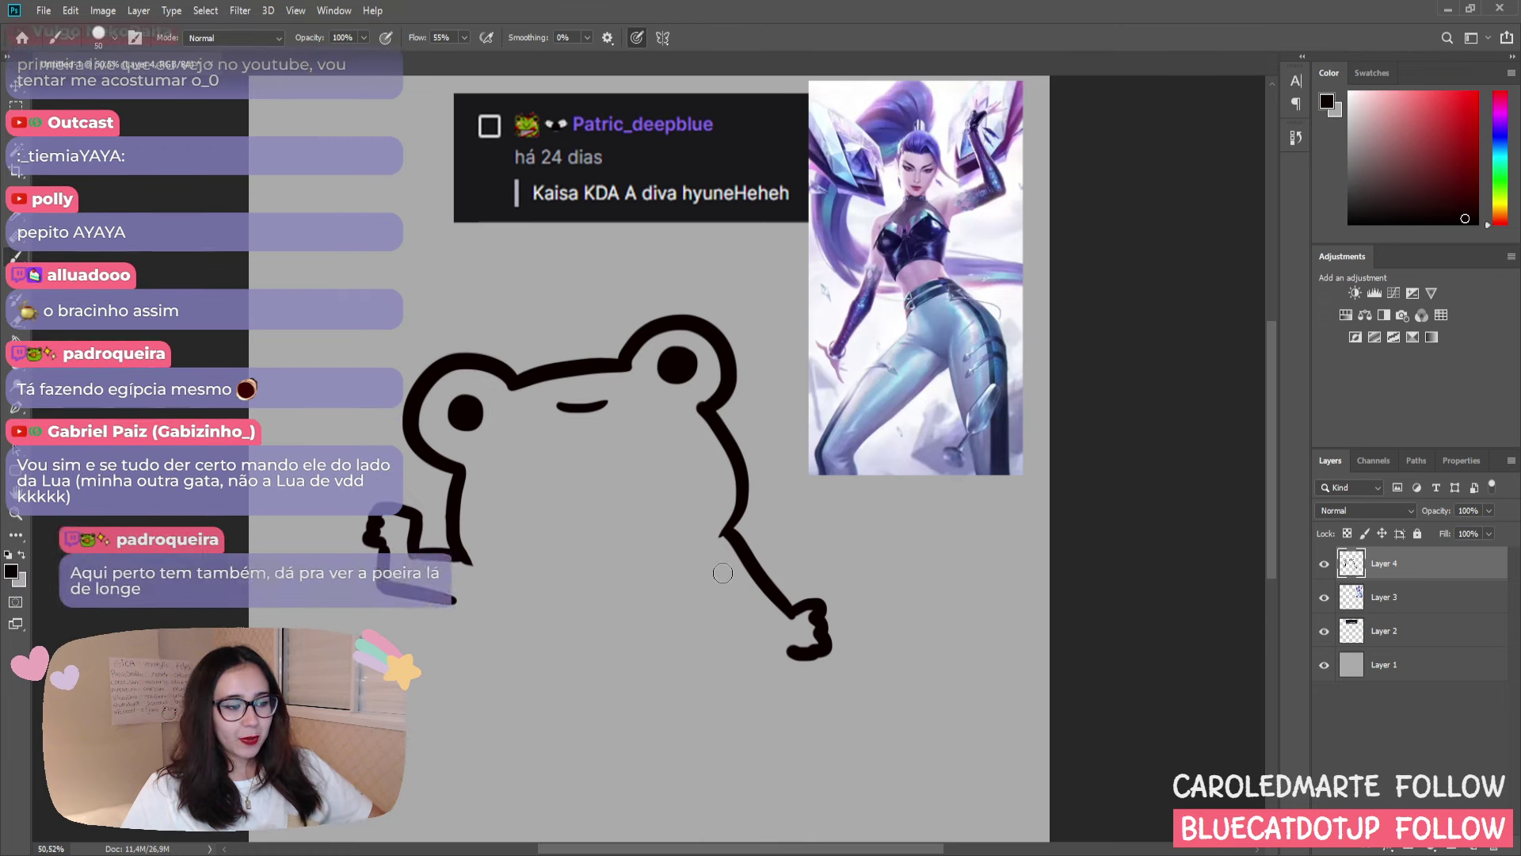
left_click_drag(715, 564, 765, 662)
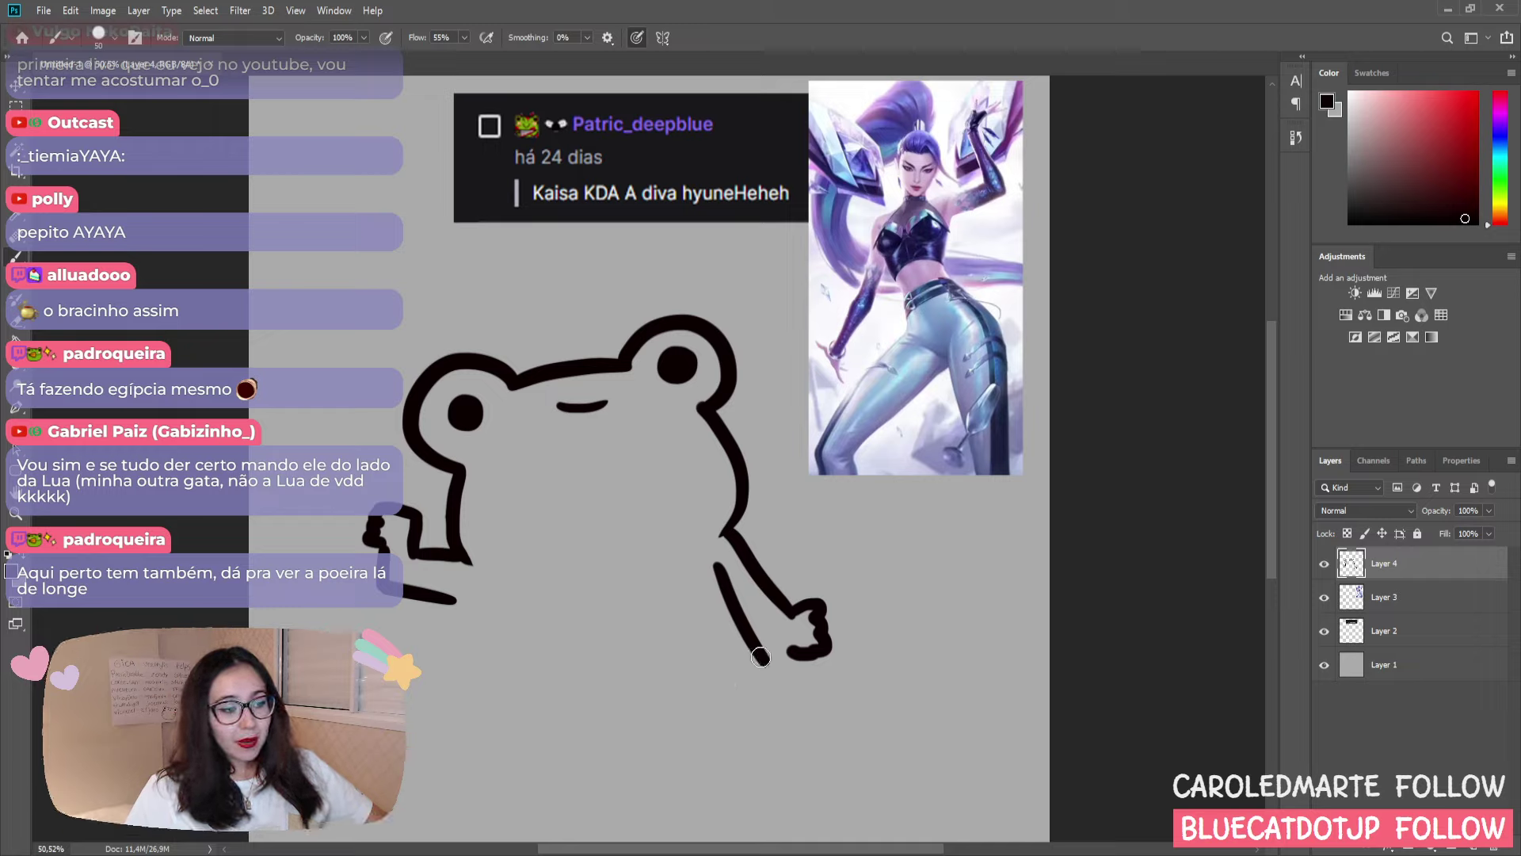
left_click_drag(756, 661, 789, 651)
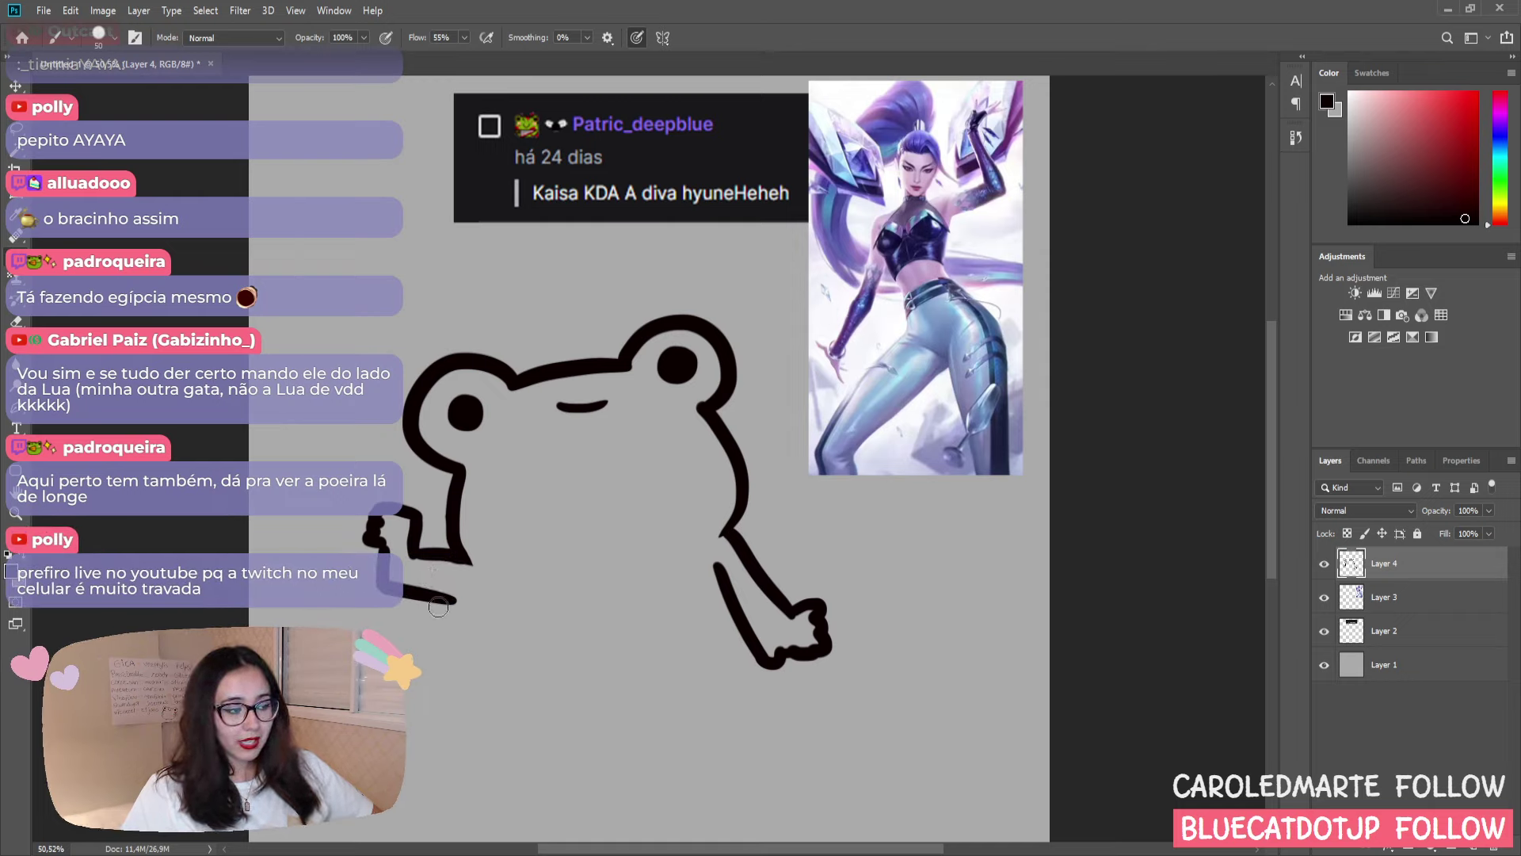
mouse_move(438, 607)
left_mouse_down()
mouse_move(507, 612)
mouse_move(491, 611)
left_mouse_up()
key("ctrl+z")
key("ctrl+z")
key("ctrl+z")
key("ctrl+z")
key("ctrl+z")
key("ctrl+z")
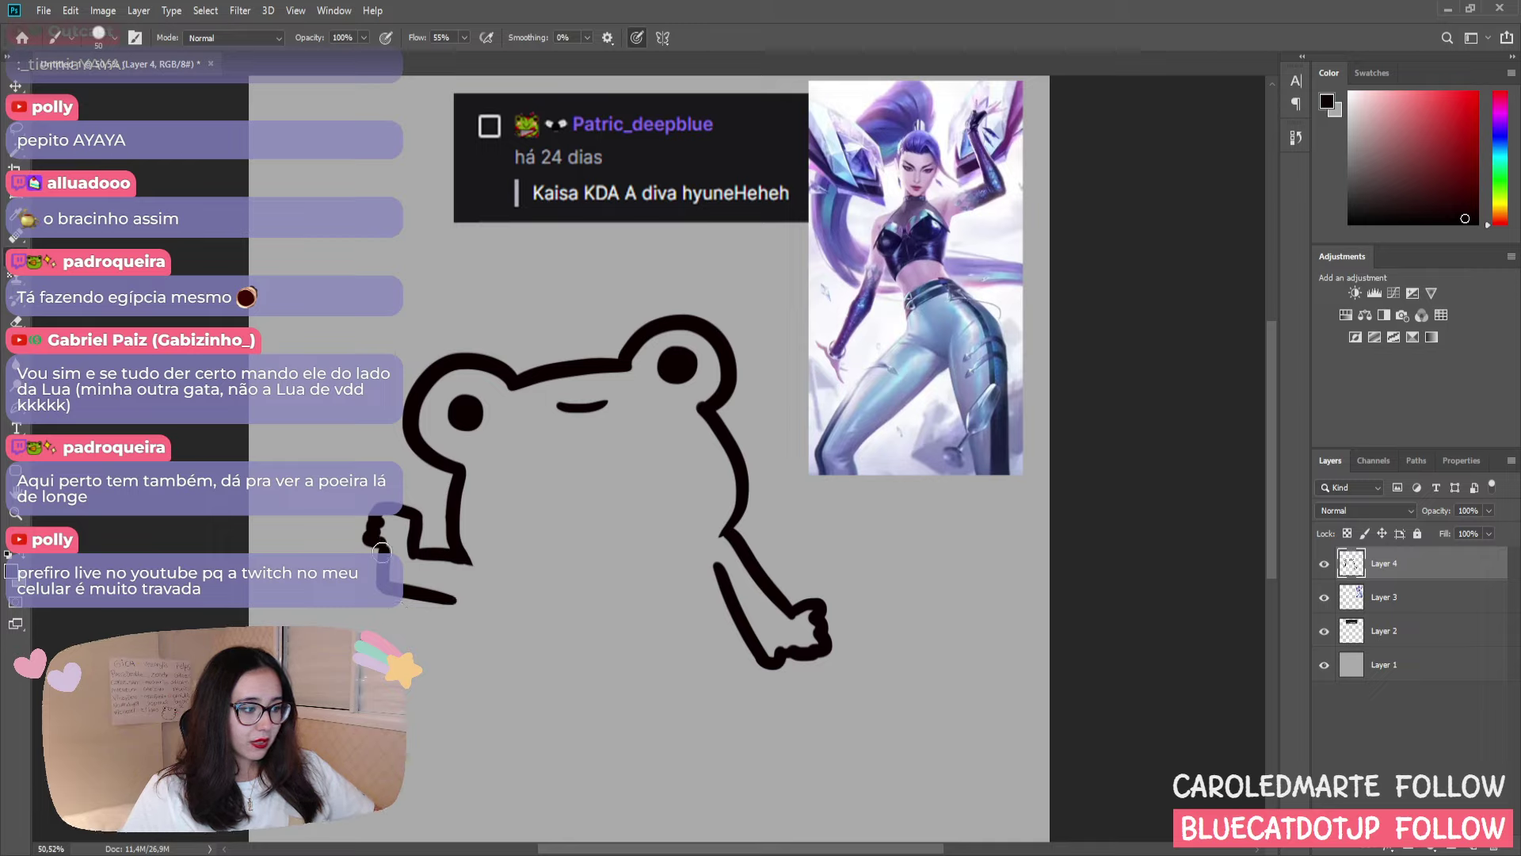
- Extend the left arm's lower line toward the body and draw the left side of the torso curving down across its end
mouse_move(437, 598)
left_mouse_down()
mouse_move(507, 613)
mouse_move(484, 610)
left_mouse_up()
key("ctrl+z")
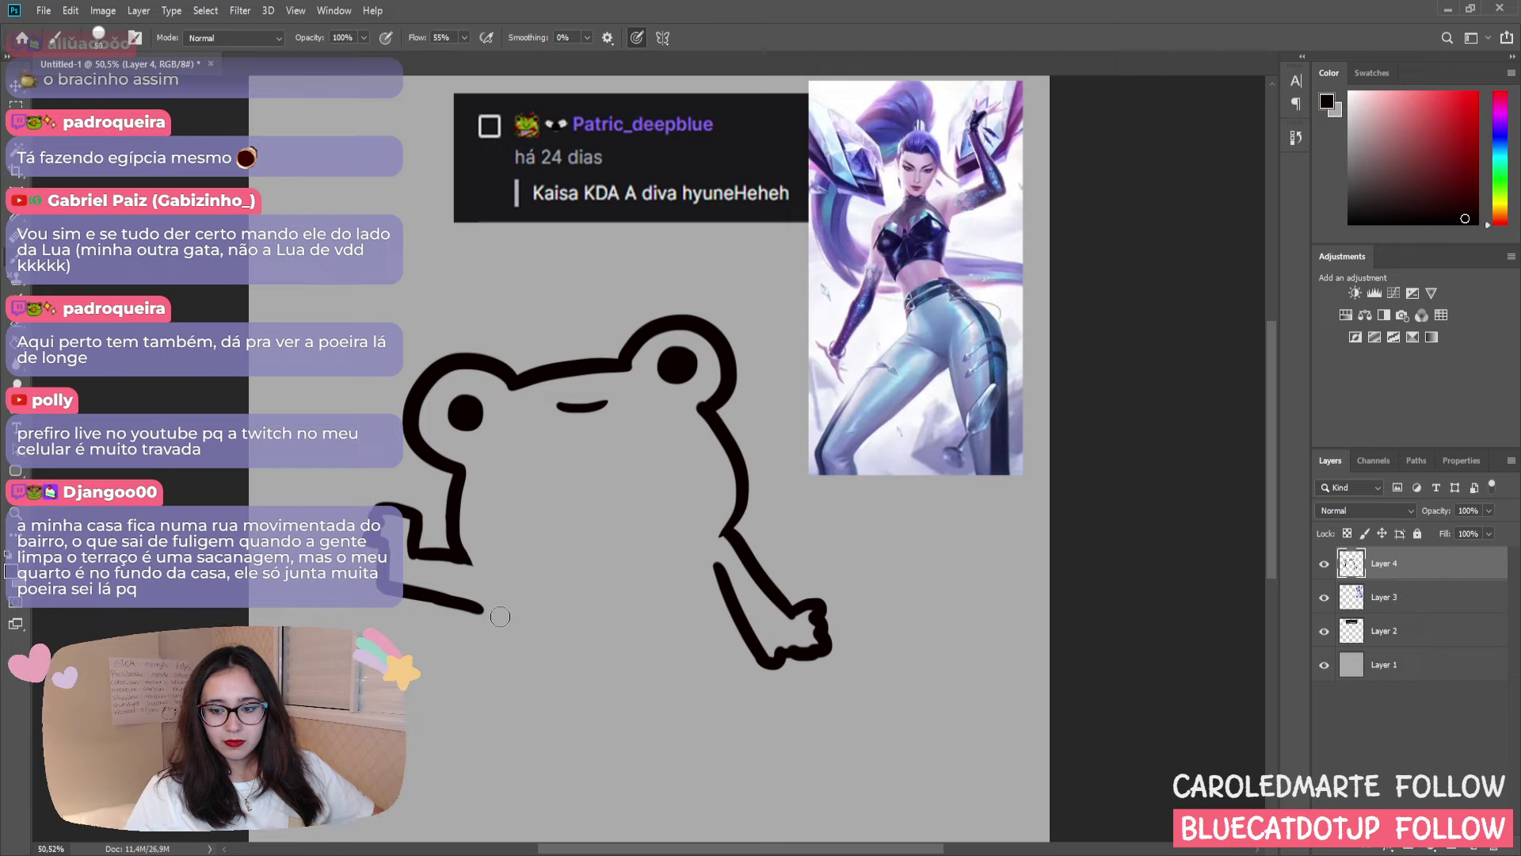
left_click_drag(475, 612, 468, 683)
key("ctrl+z")
mouse_move(485, 584)
left_mouse_down()
mouse_move(465, 645)
mouse_move(472, 686)
left_mouse_up()
key("ctrl+z")
left_click_drag(496, 585, 481, 683)
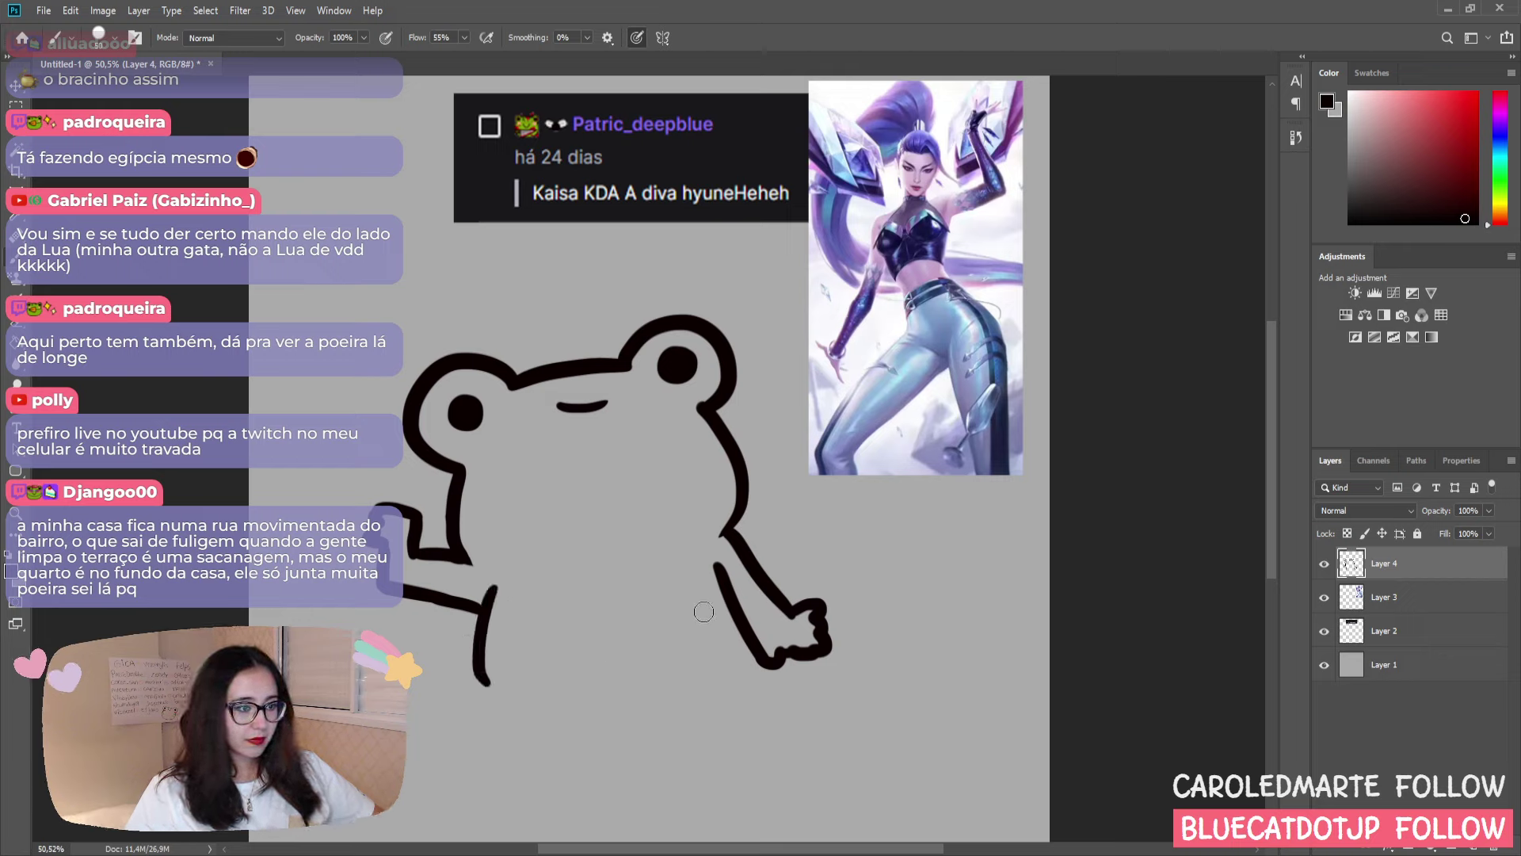
- Reshape the underside of the right hand's fingers and draw the short right side of the torso down from the arm's lower line
left_click_drag(739, 626, 746, 679)
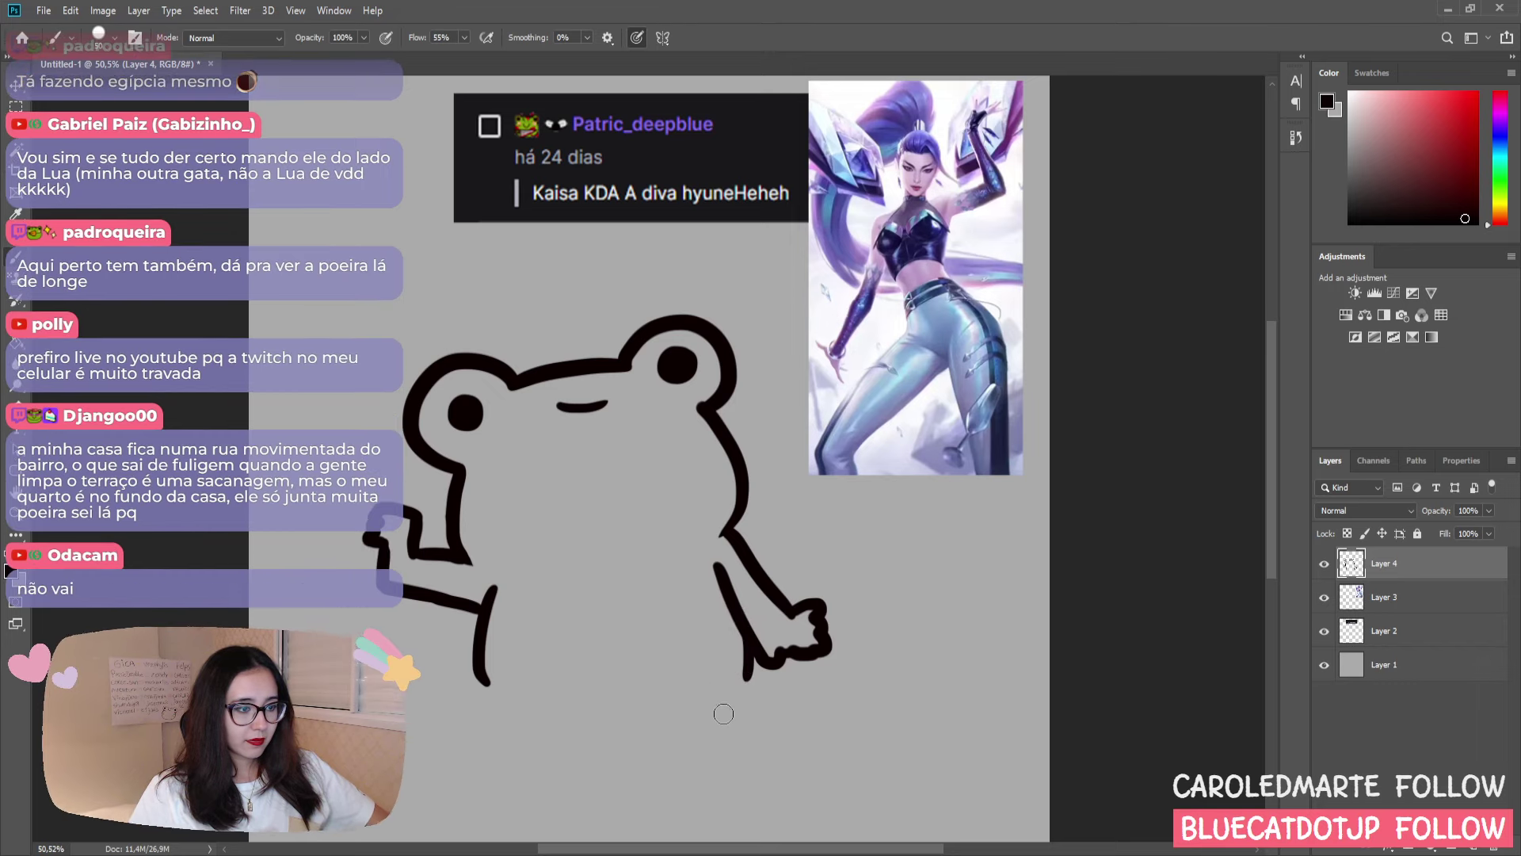
key("ctrl+z")
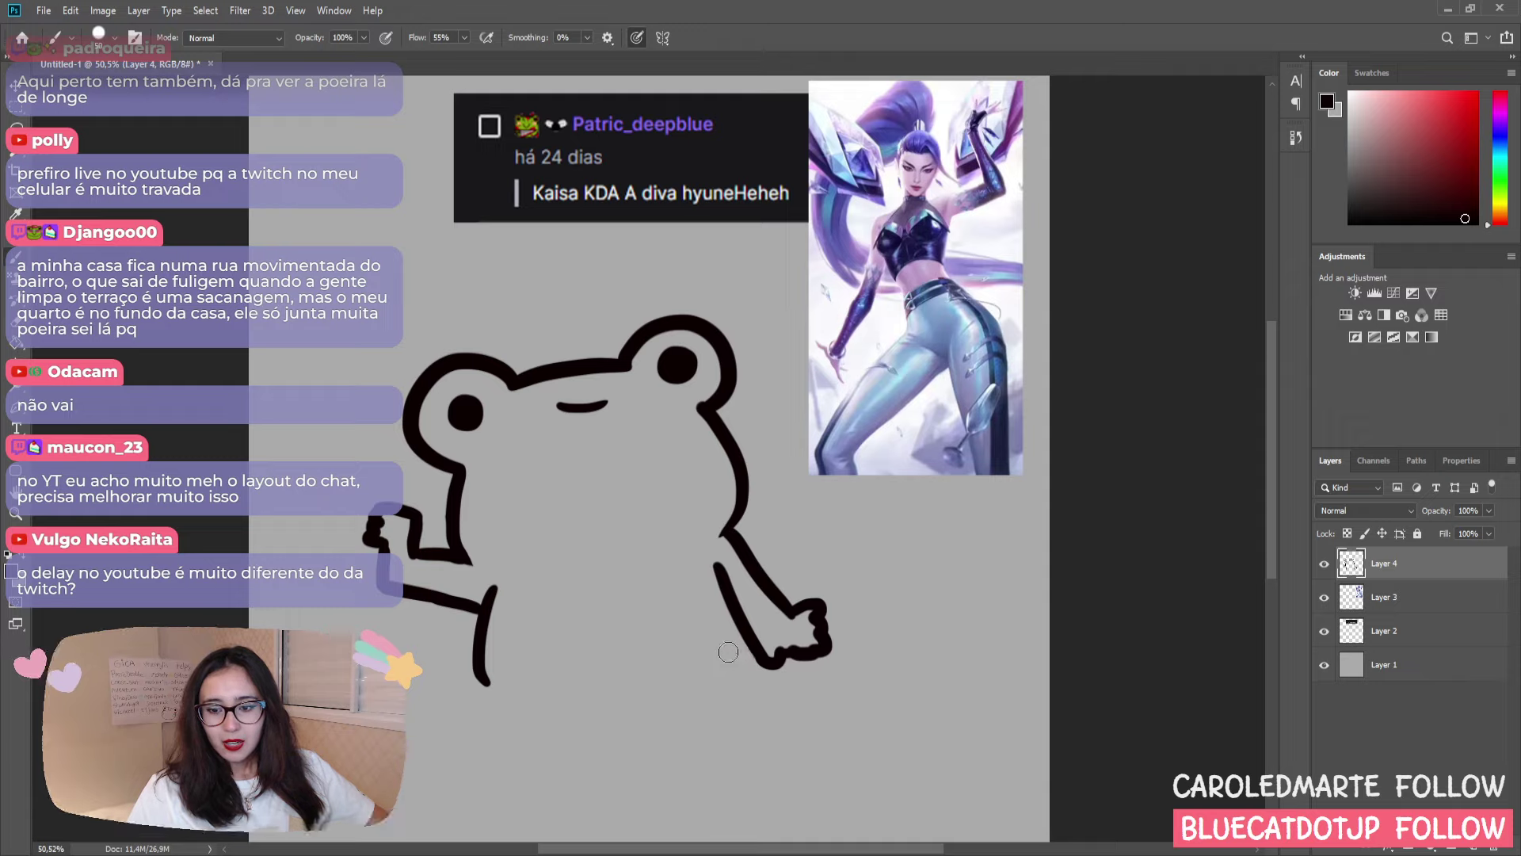
key("e")
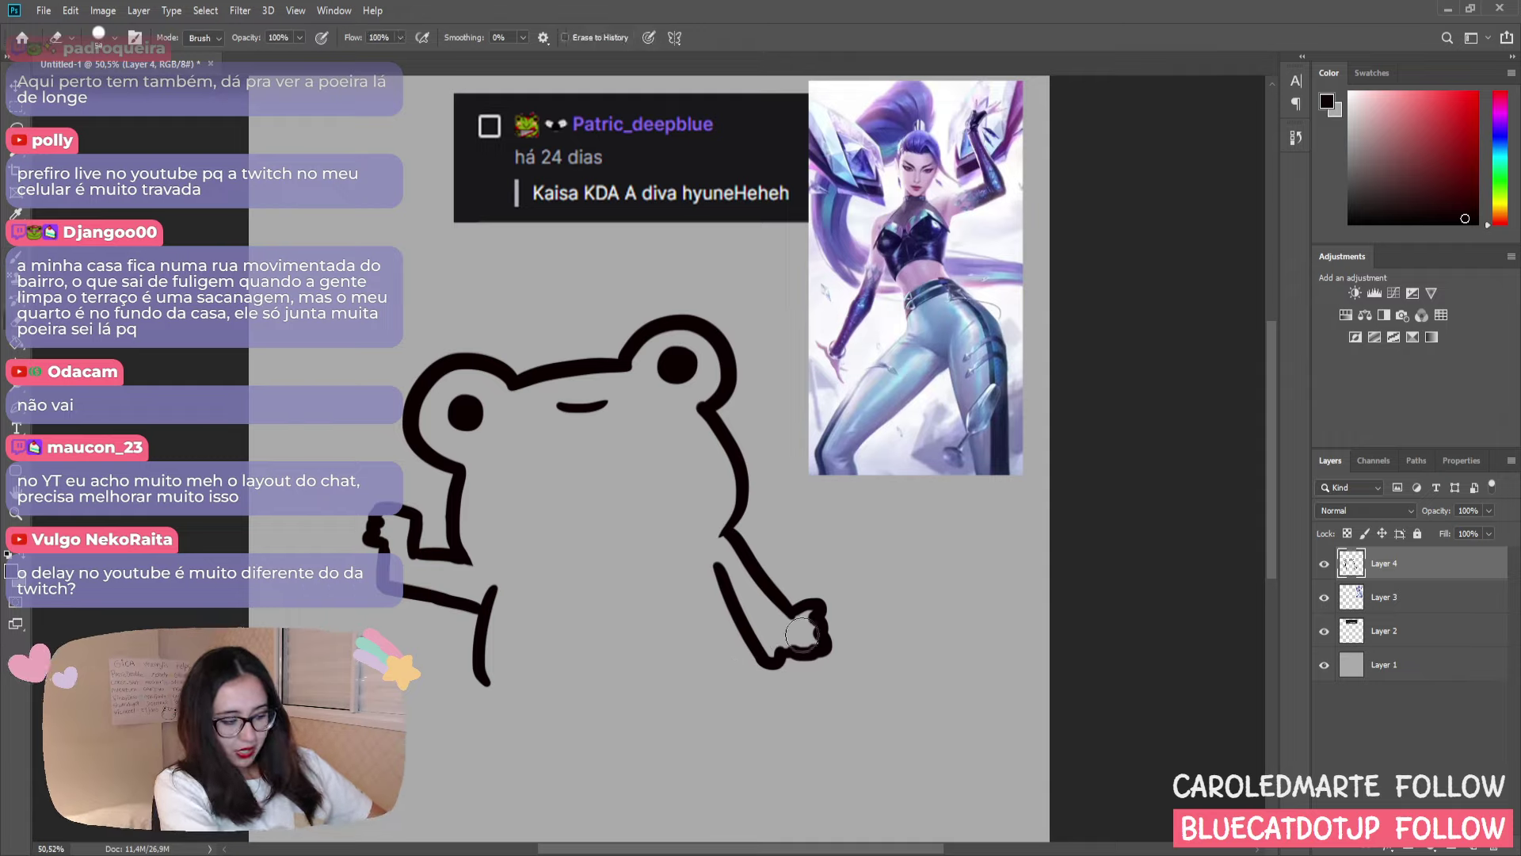
mouse_move(798, 648)
left_mouse_down()
mouse_move(789, 637)
mouse_move(800, 650)
mouse_move(824, 619)
mouse_move(816, 594)
mouse_move(816, 622)
mouse_move(801, 606)
mouse_move(828, 622)
mouse_move(784, 669)
left_mouse_up()
key("b")
key("ctrl+z")
key("ctrl+z")
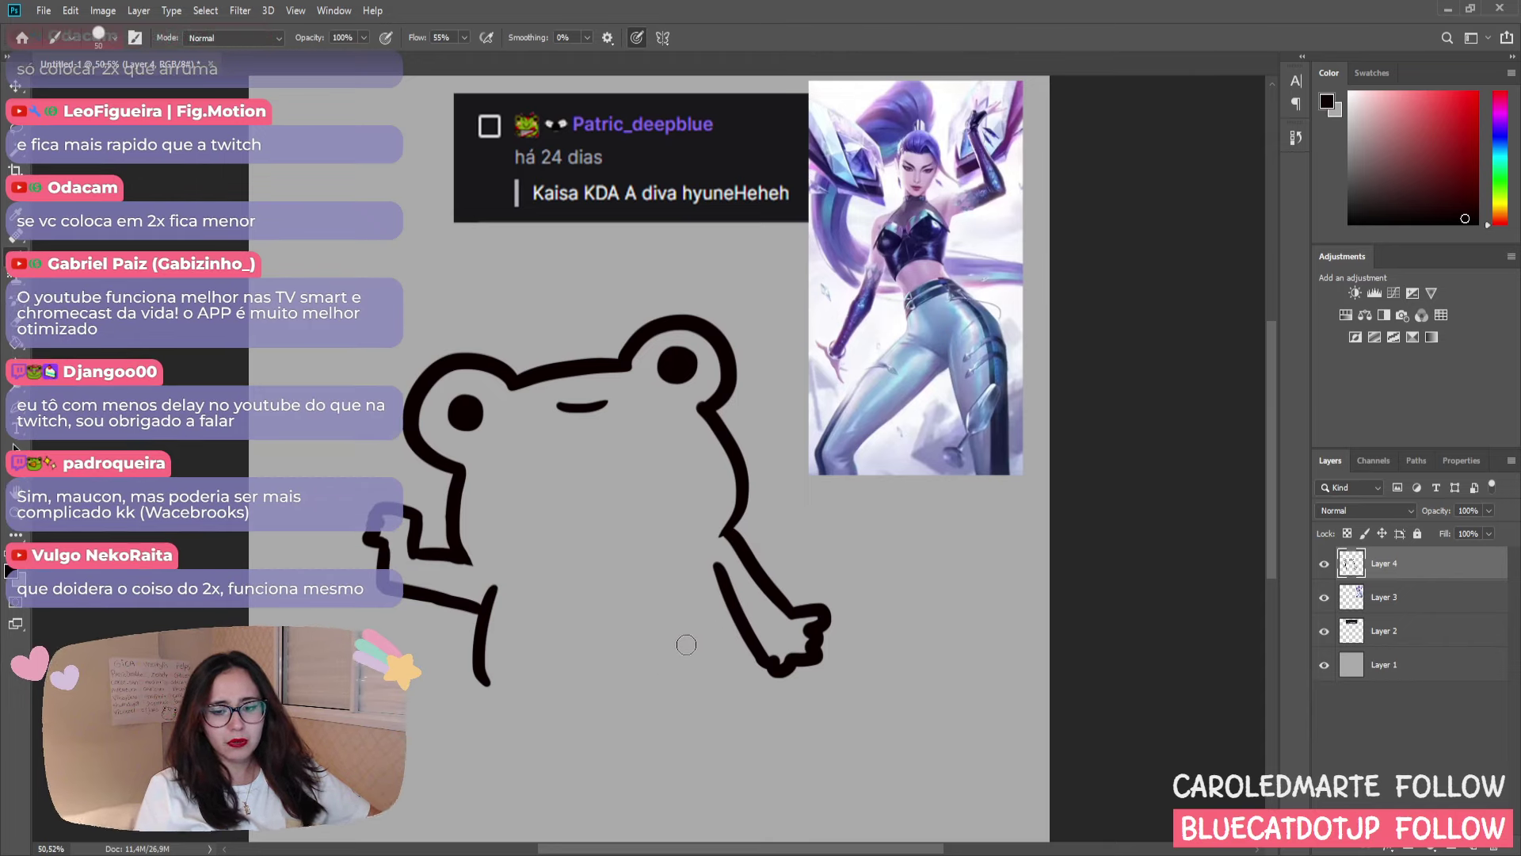
left_click_drag(742, 630, 738, 658)
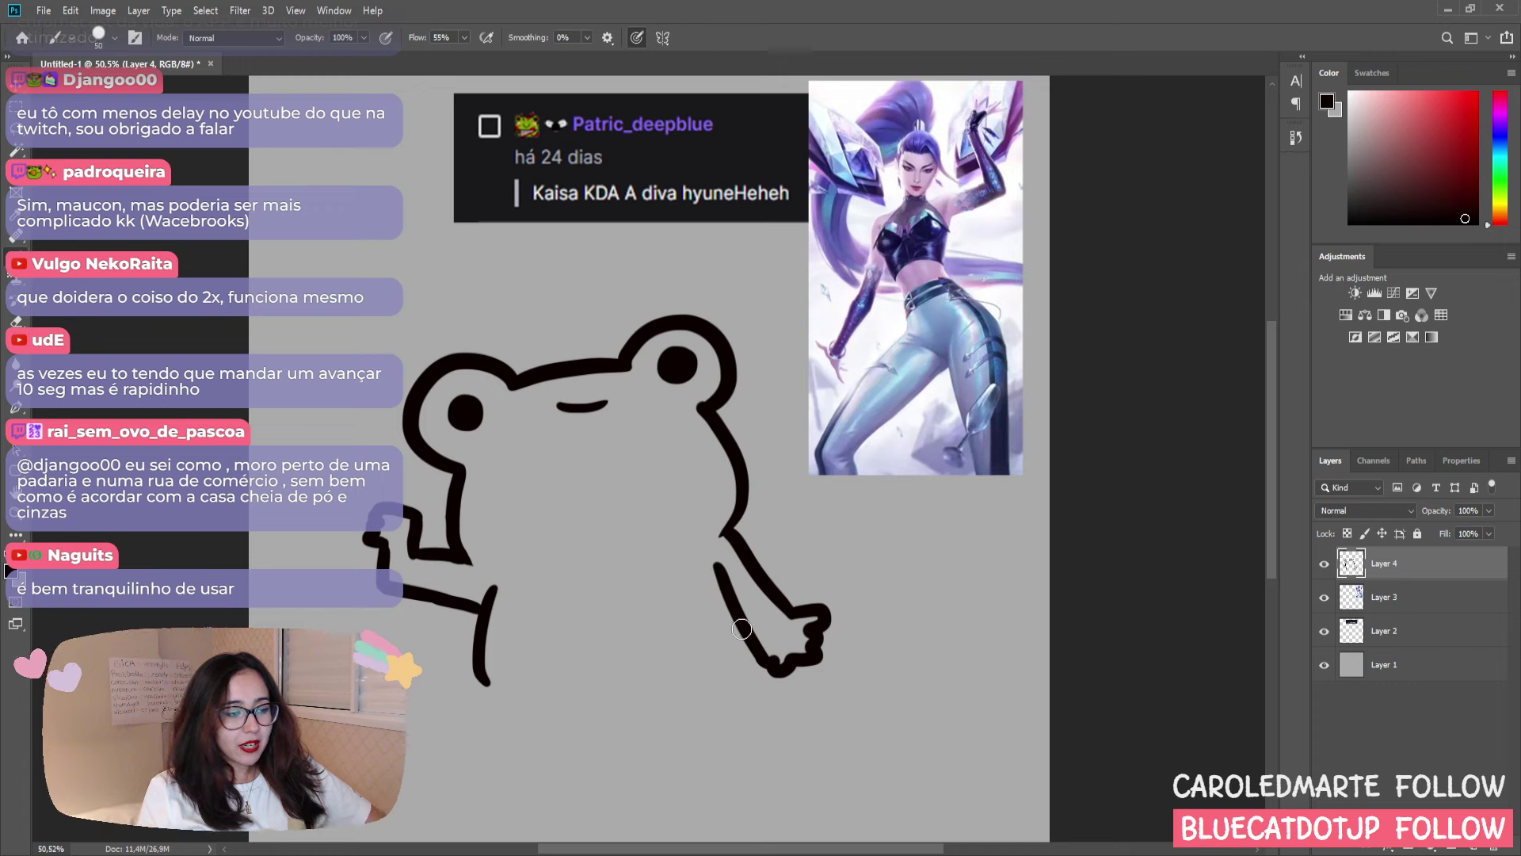
left_click_drag(741, 628, 753, 676)
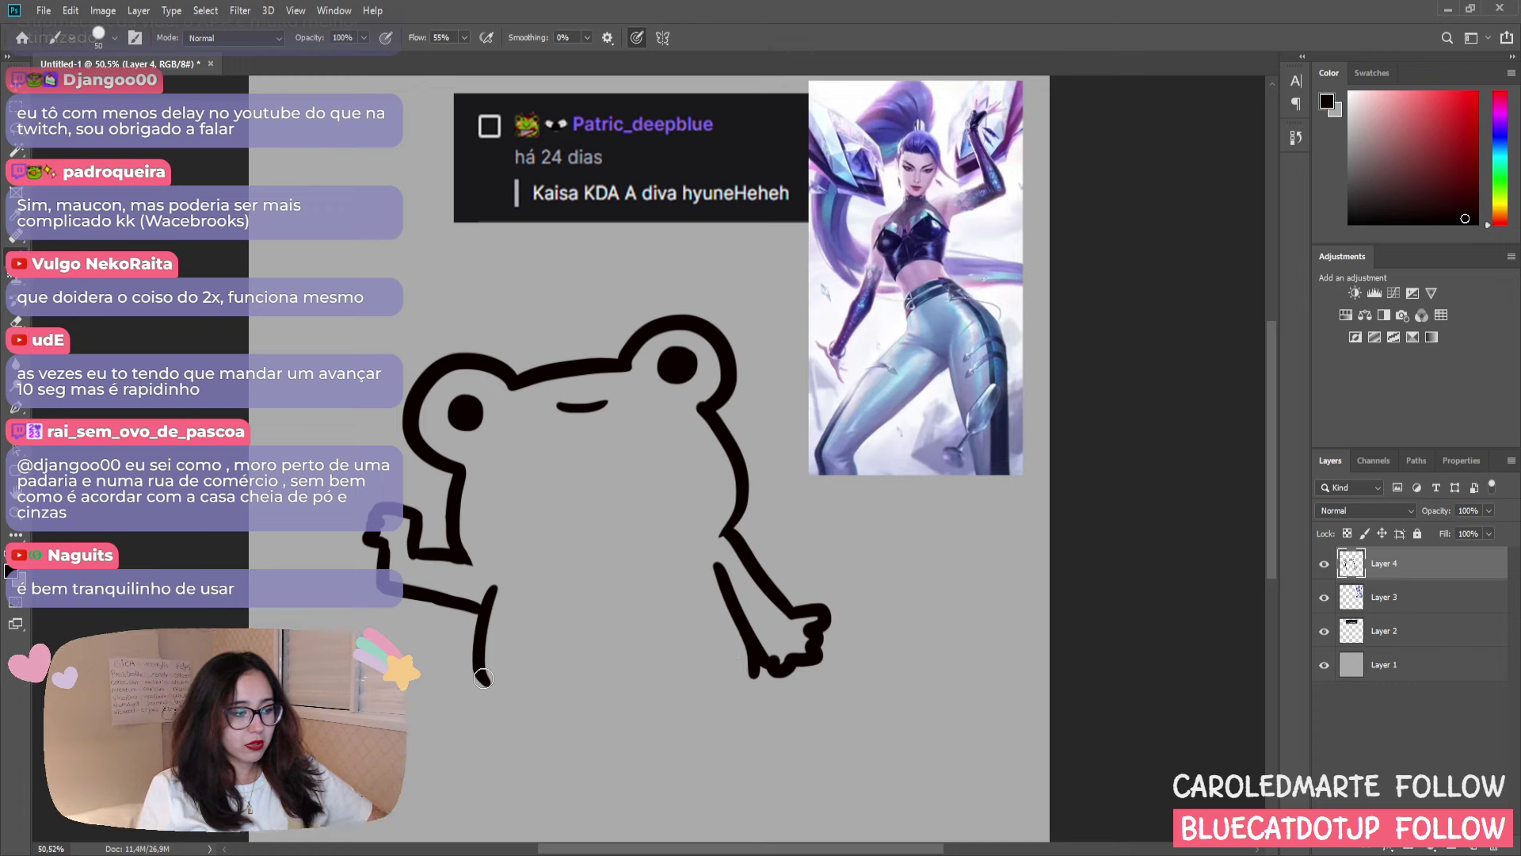
- Extend the left side of the torso downward, curving it inward to the hip
left_click_drag(483, 678, 494, 697)
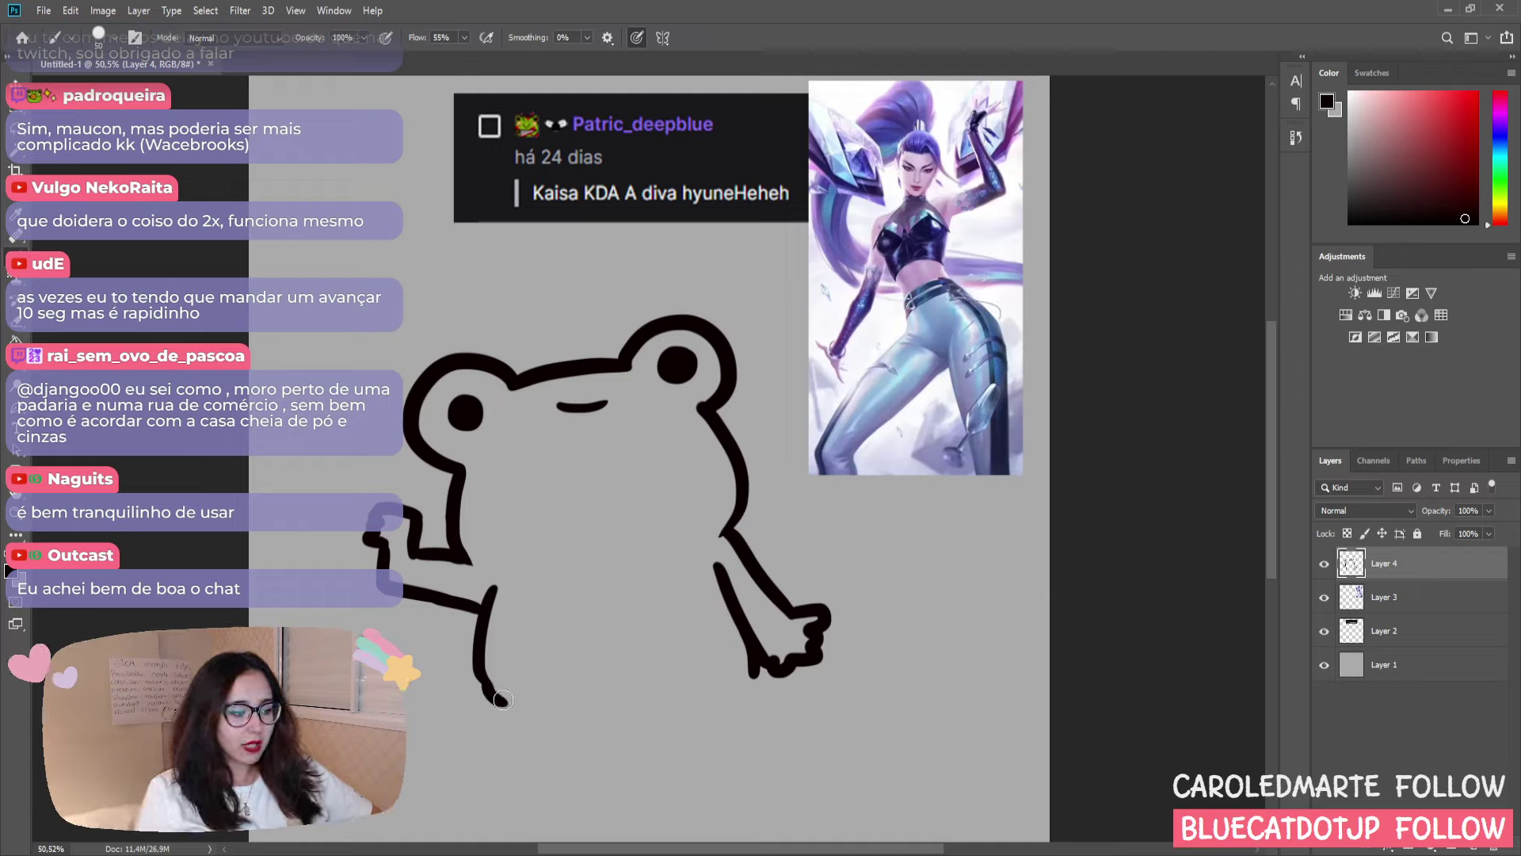
left_click_drag(480, 678, 529, 703)
key("ctrl+z")
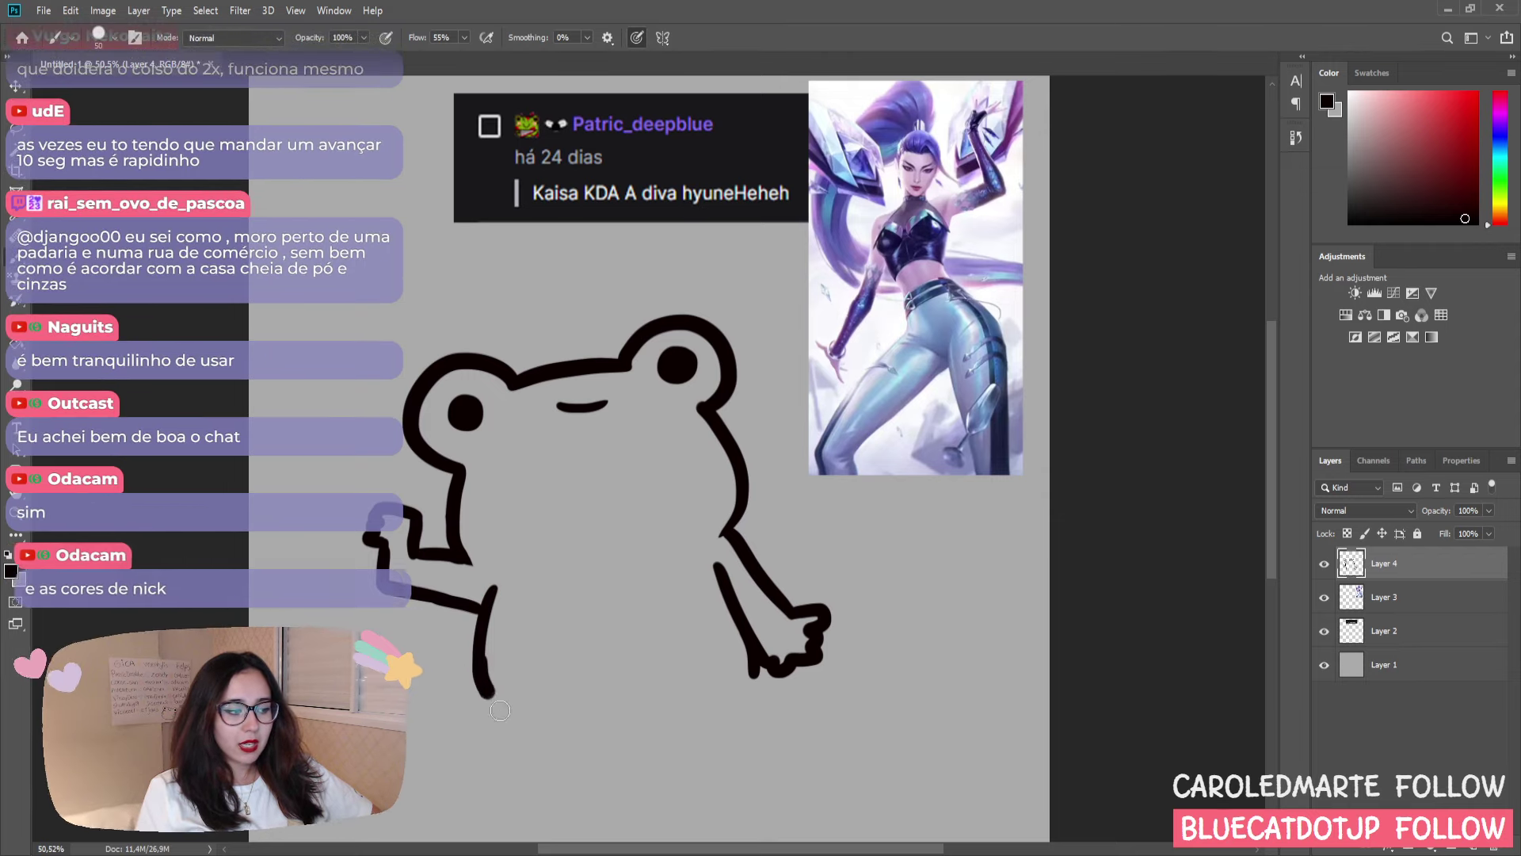
left_click_drag(478, 655, 519, 711)
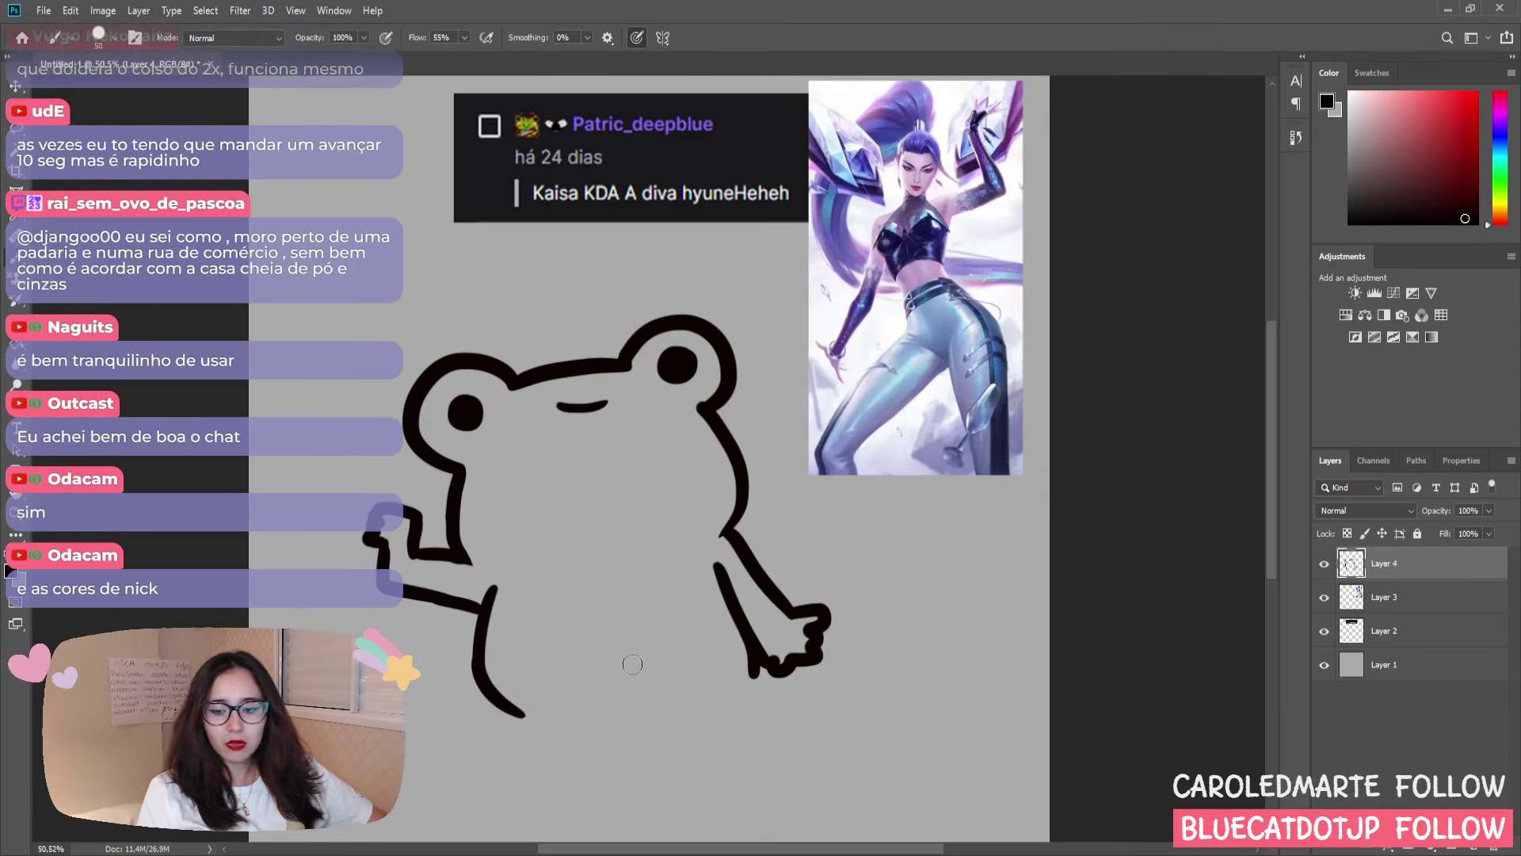
key("ctrl+z")
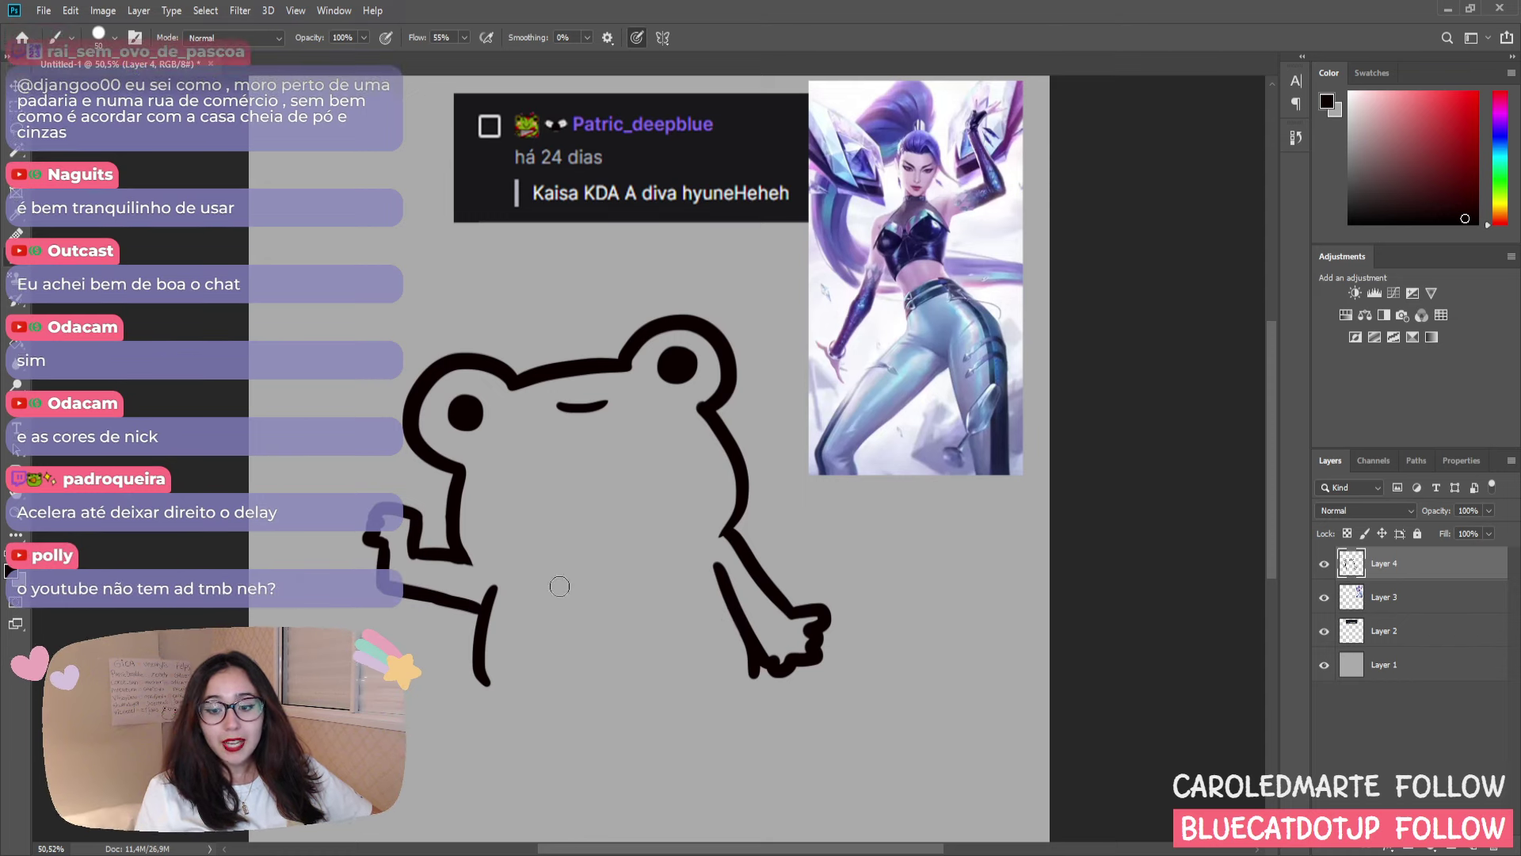
key("ctrl+shift+z")
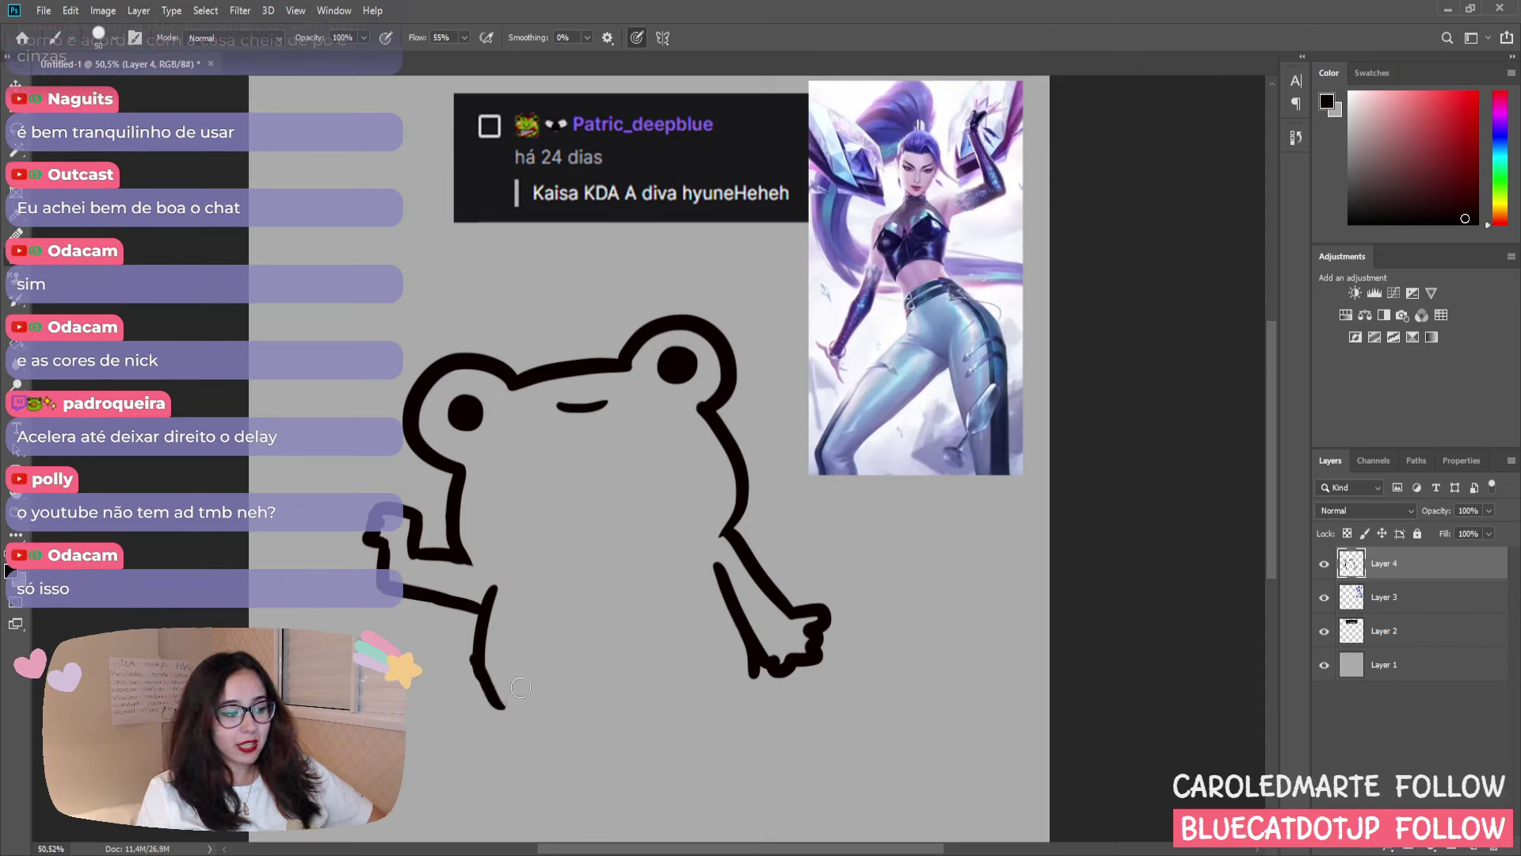
key("ctrl+z")
key("ctrl+shift+z")
key("ctrl+z")
key("ctrl+shift+z")
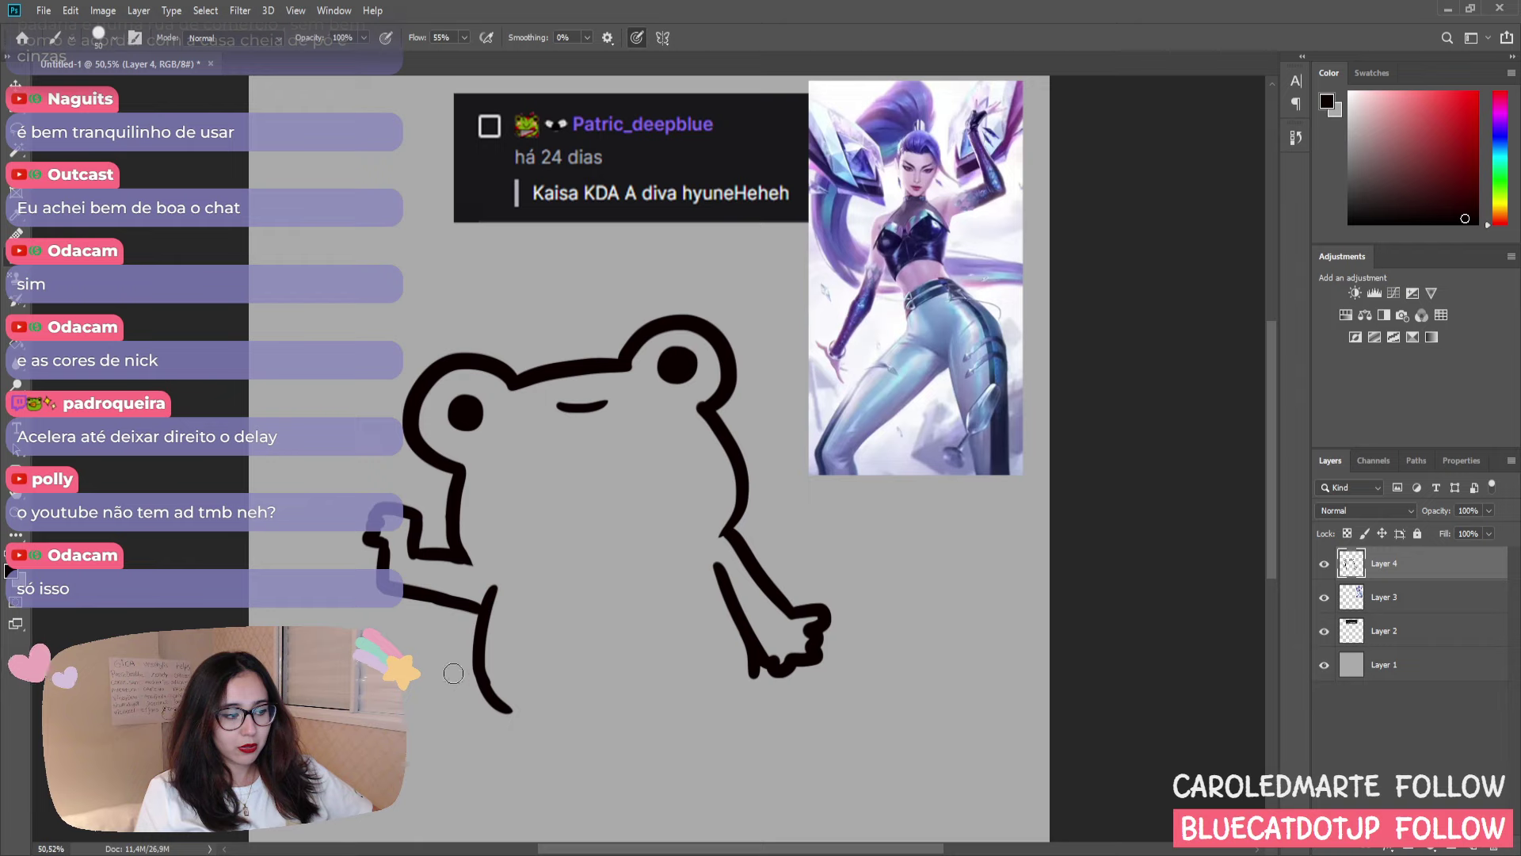
key("ctrl+z")
key("ctrl+shift+z")
key("ctrl+z")
key("ctrl+shift+z")
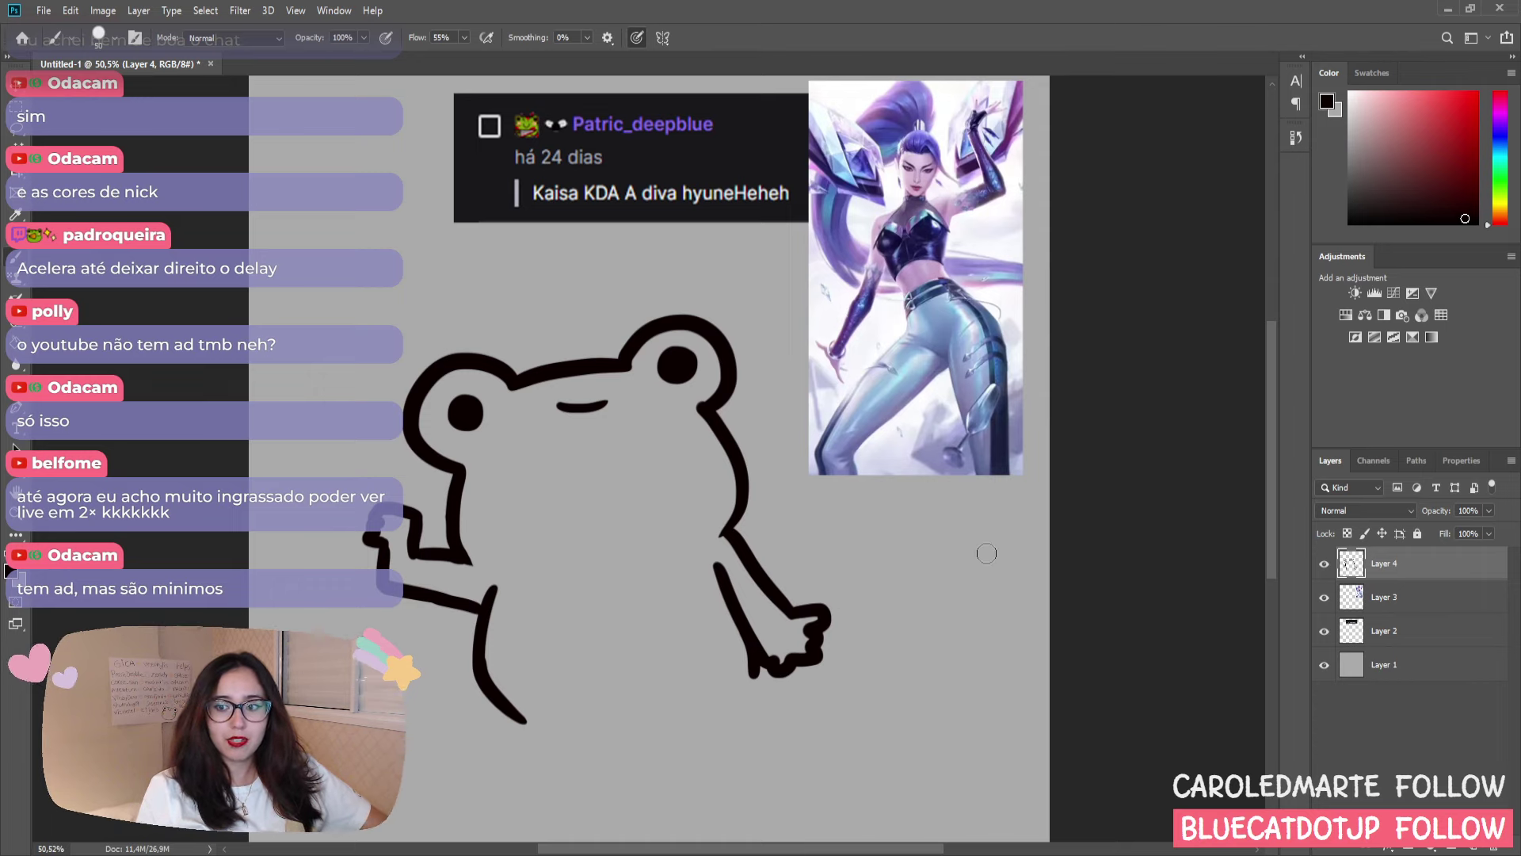
- Try to draw a short left leg straight down from the hip, with a small rounded foot
key("space")
left_click_drag(734, 570, 799, 492)
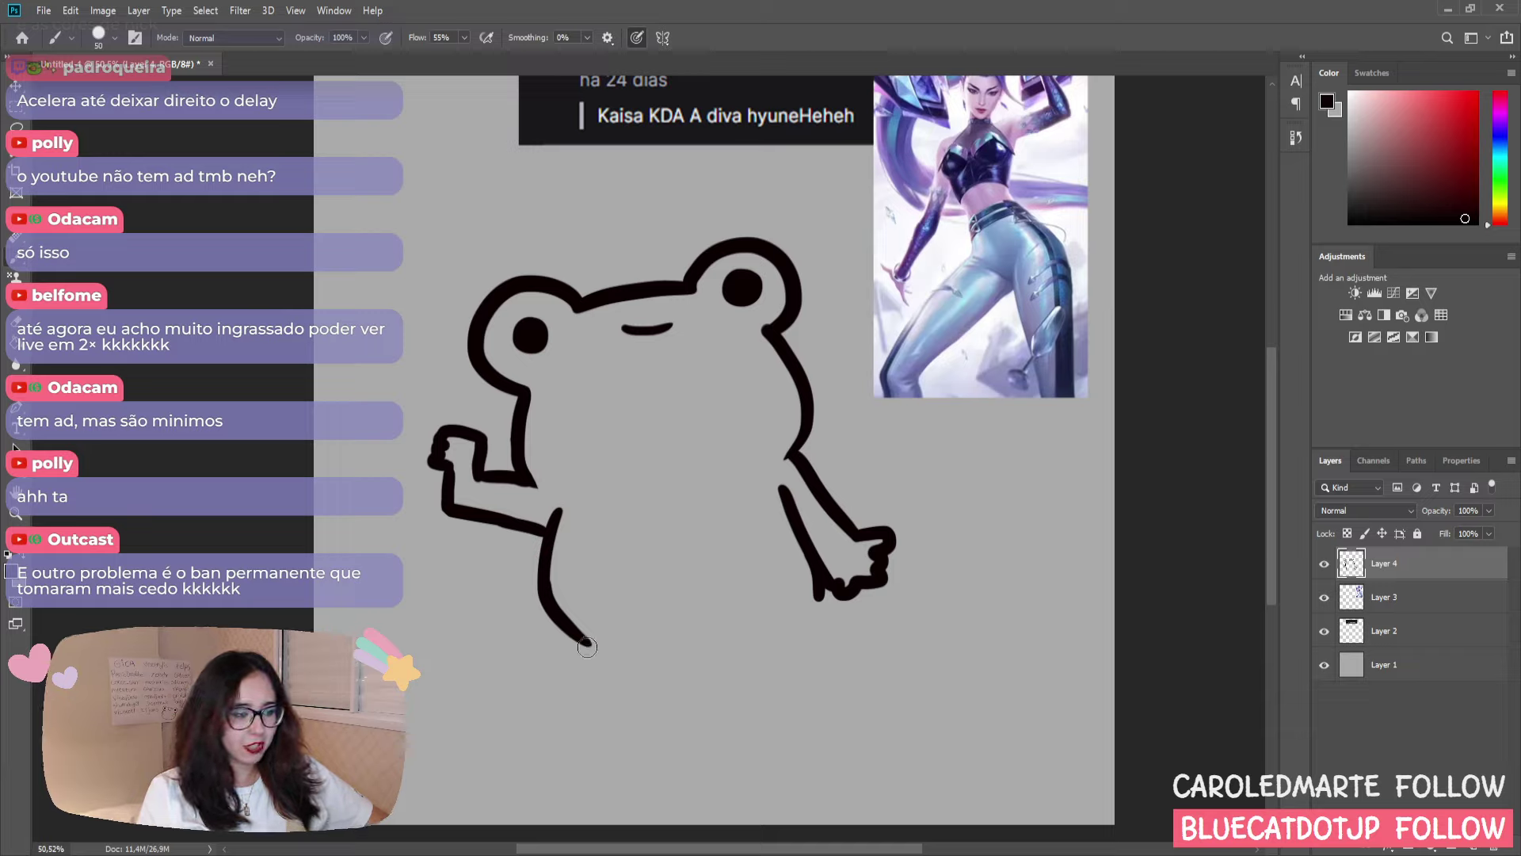
left_click_drag(584, 644, 583, 697)
key("ctrl+z")
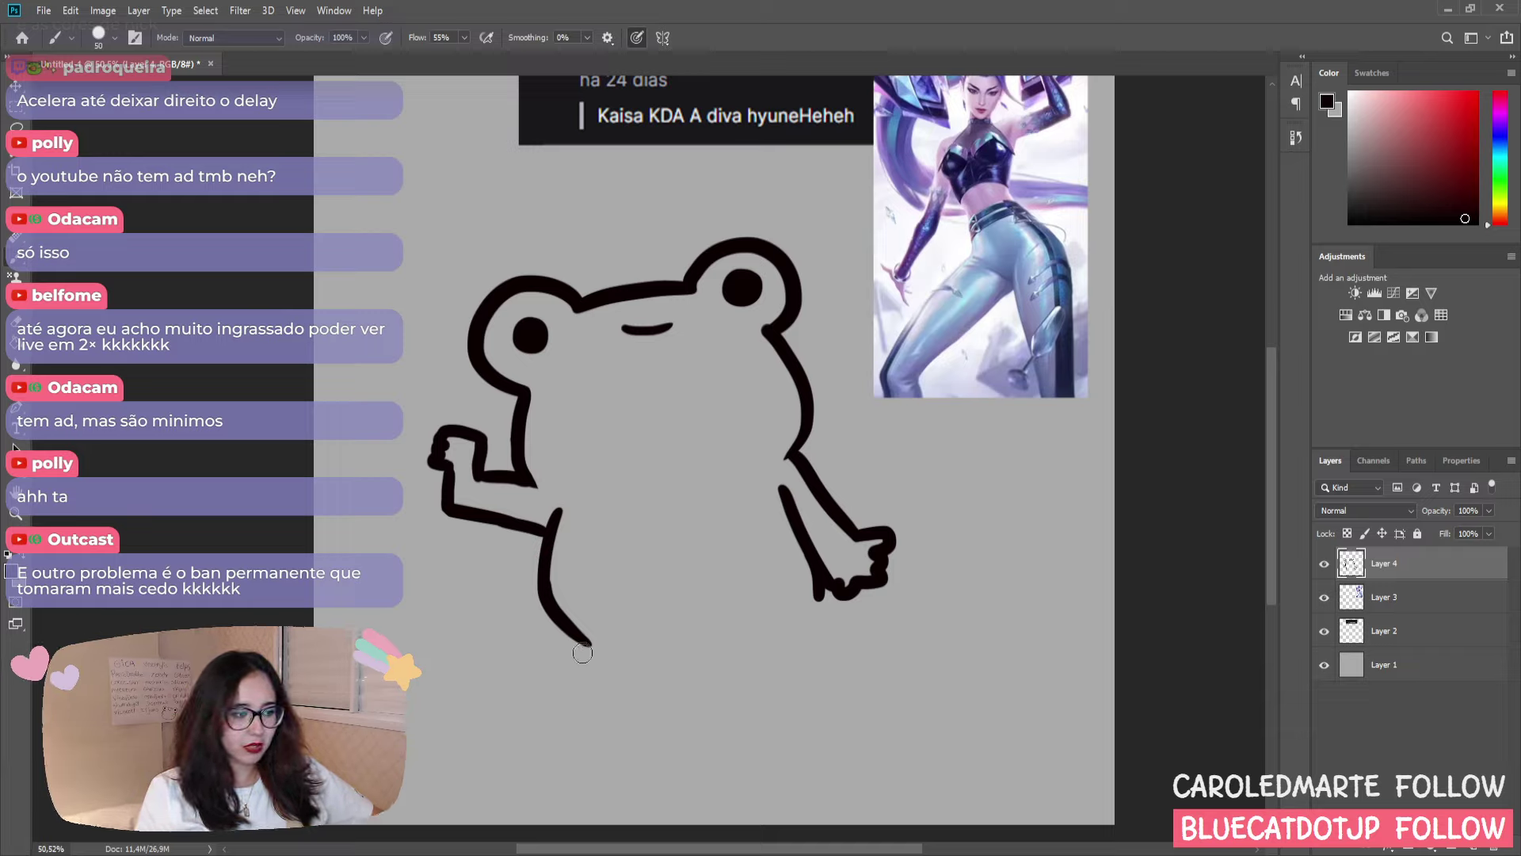
mouse_move(588, 642)
left_mouse_down()
mouse_move(575, 697)
mouse_move(639, 717)
left_mouse_up()
key("ctrl+z")
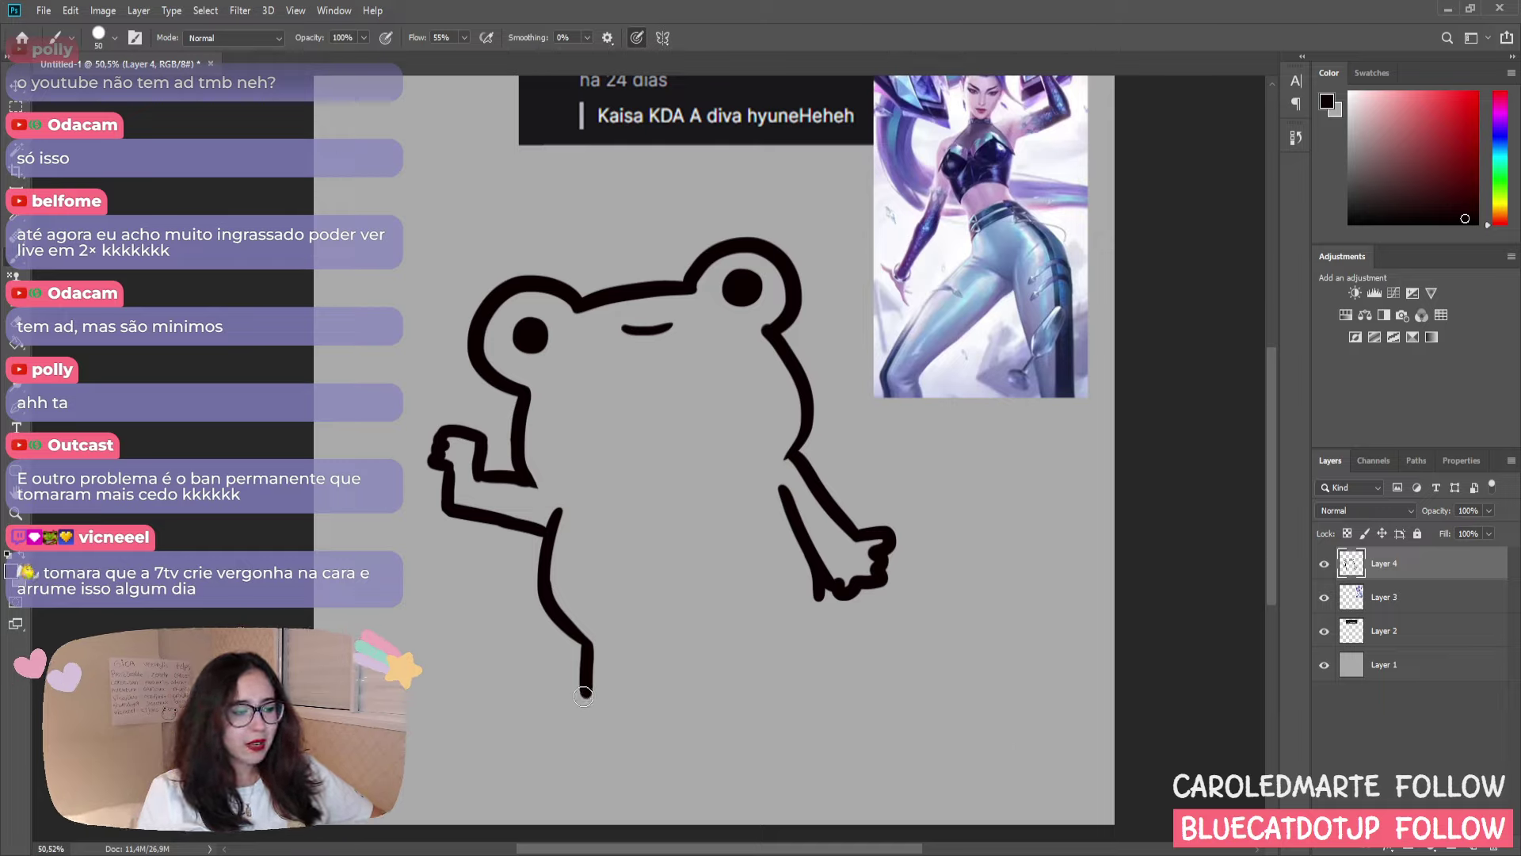
mouse_move(578, 717)
left_mouse_down()
mouse_move(626, 733)
mouse_move(640, 713)
mouse_move(622, 701)
mouse_move(604, 715)
left_mouse_up()
key("ctrl+z")
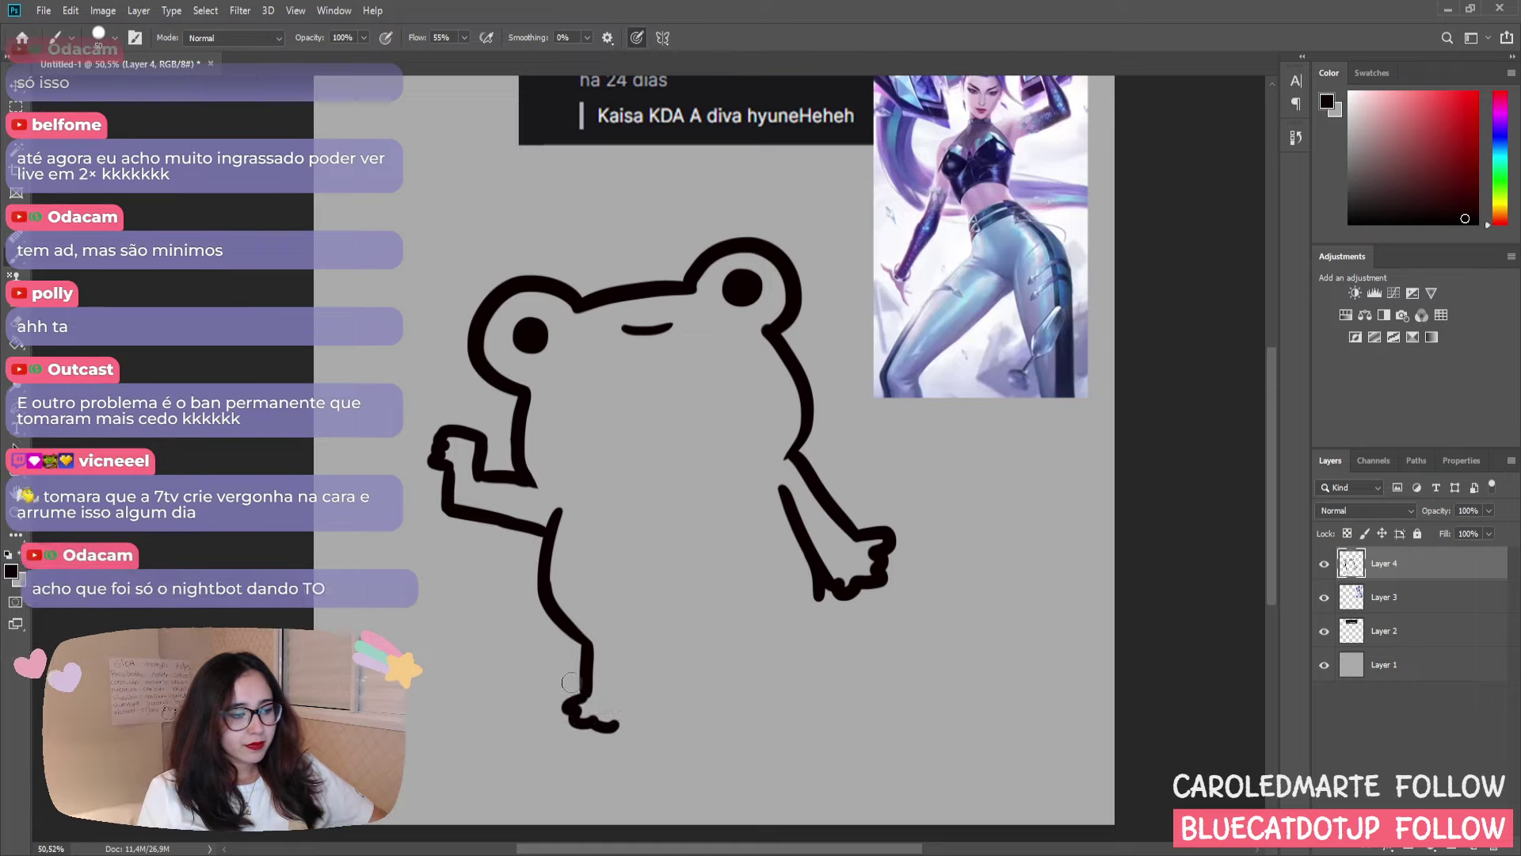
key("ctrl+z")
mouse_move(583, 721)
left_mouse_down()
mouse_move(638, 729)
mouse_move(626, 705)
left_mouse_up()
key("ctrl+z")
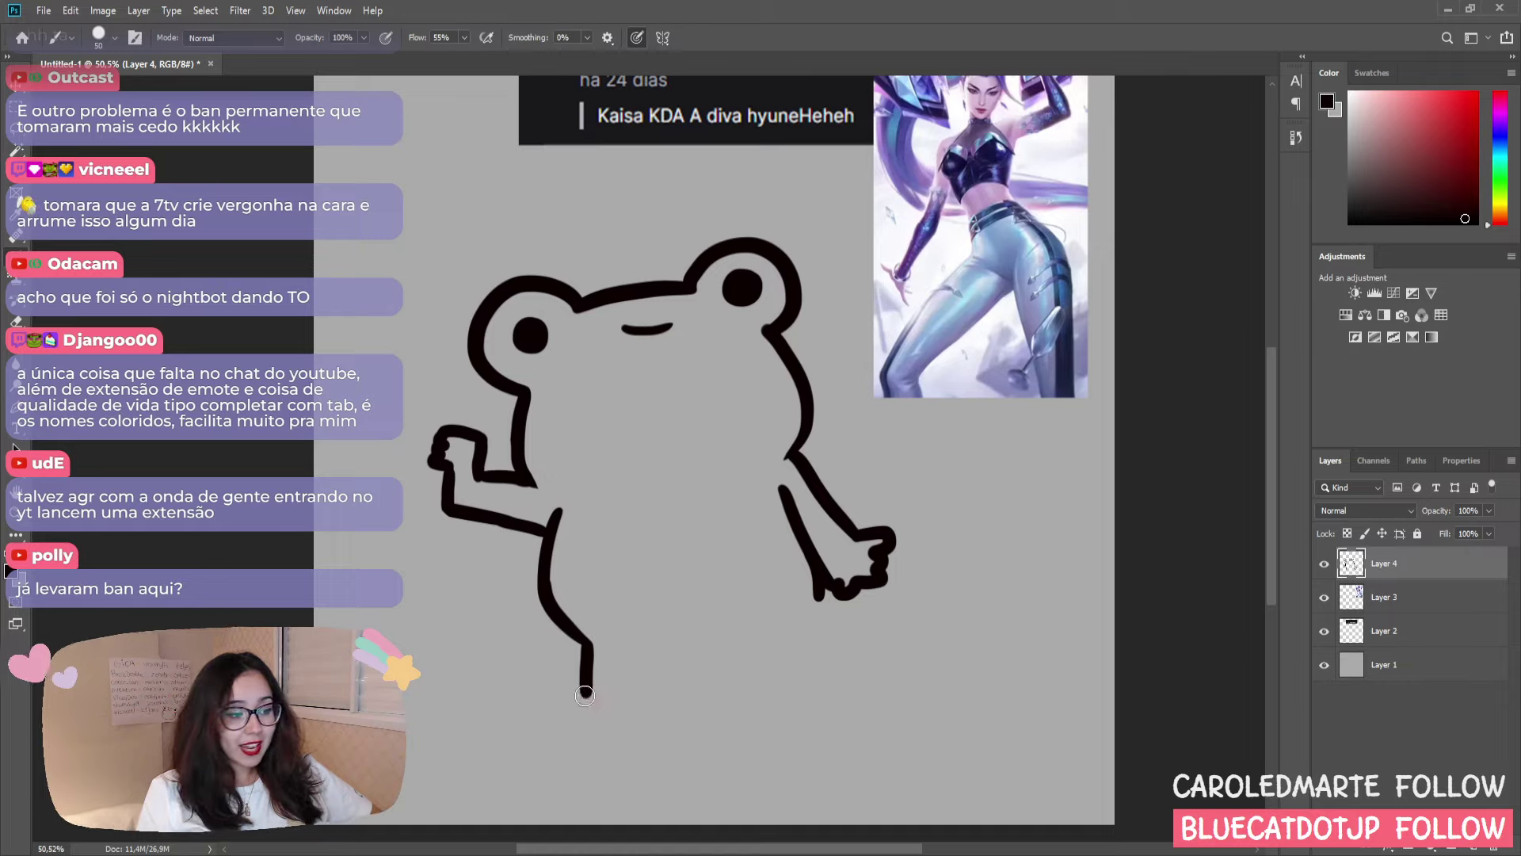
- Try a toed left foot with a short inner leg line and a crotch line, then undo the strokes back to the outer leg line
mouse_move(582, 695)
left_mouse_down()
mouse_move(599, 722)
mouse_move(623, 722)
mouse_move(630, 710)
mouse_move(614, 709)
mouse_move(654, 662)
left_mouse_up()
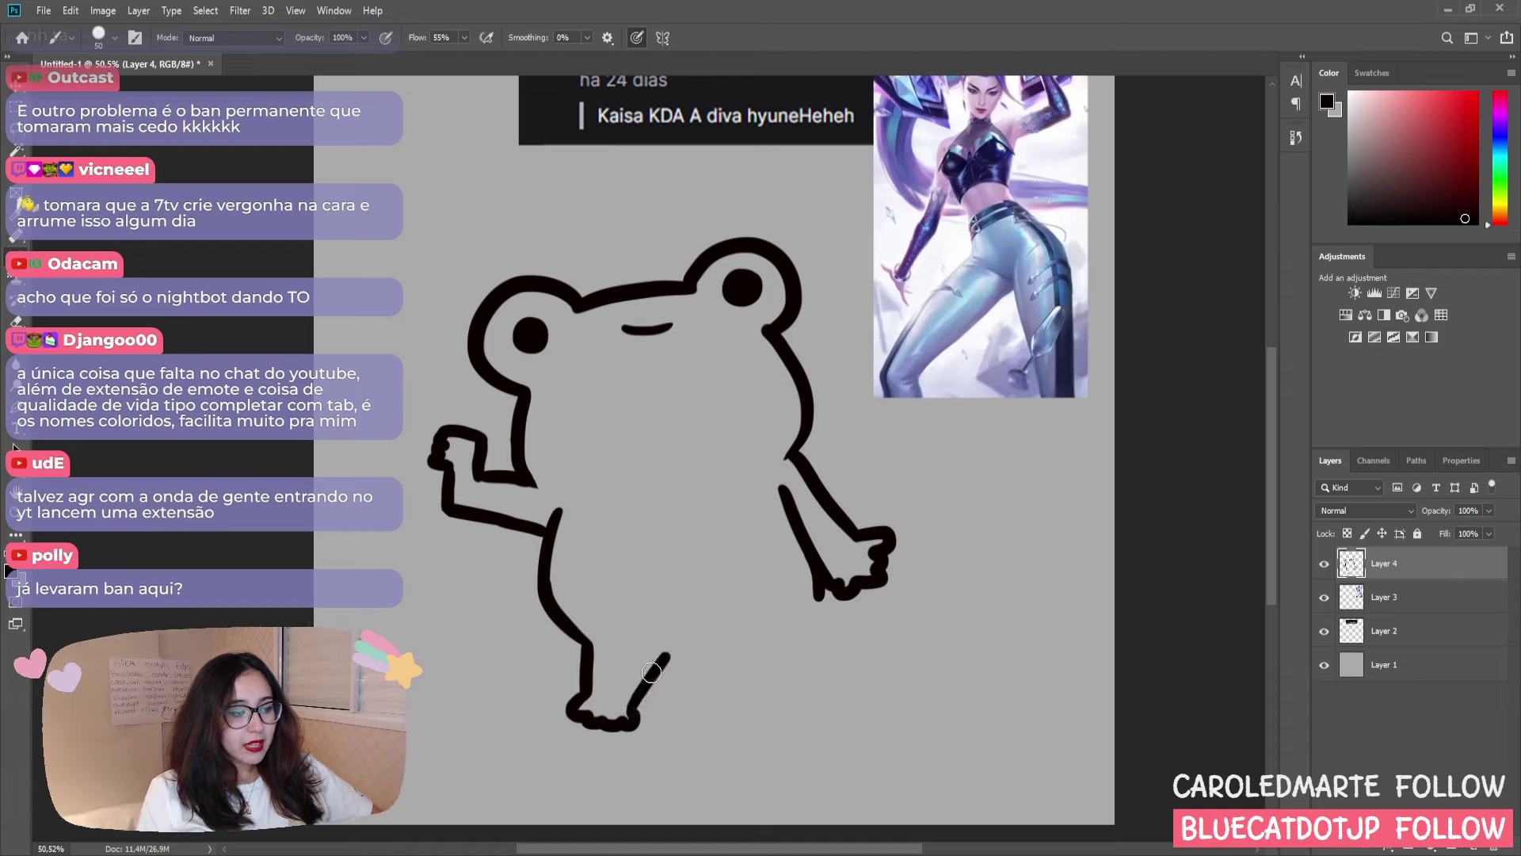
key("ctrl+z")
mouse_move(631, 717)
left_mouse_down()
mouse_move(634, 664)
mouse_move(729, 670)
left_mouse_up()
key("ctrl+z")
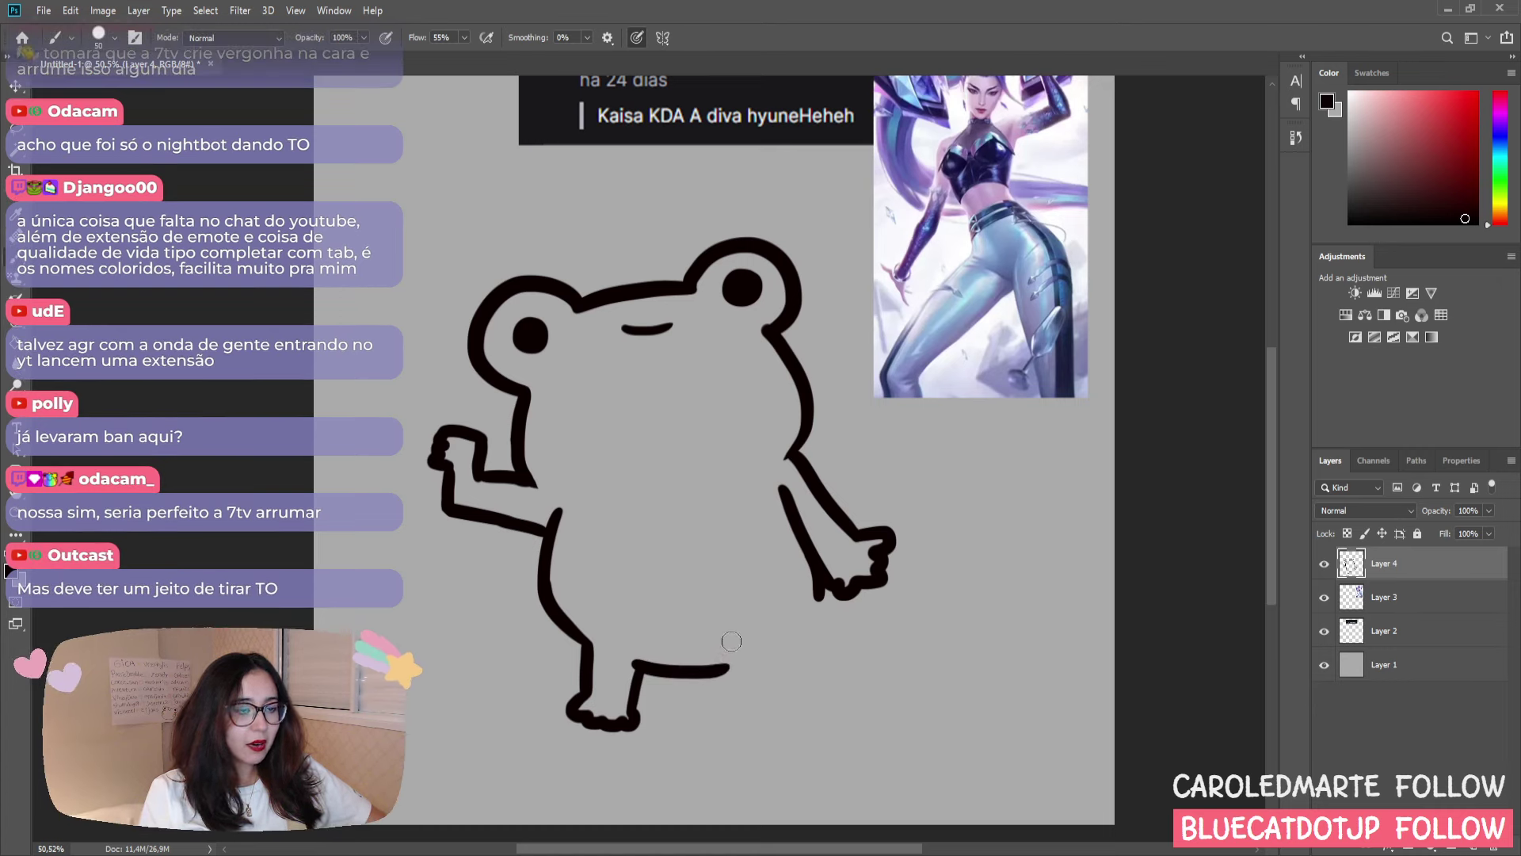
key("ctrl+z")
left_click_drag(630, 664, 743, 660)
key("ctrl+z")
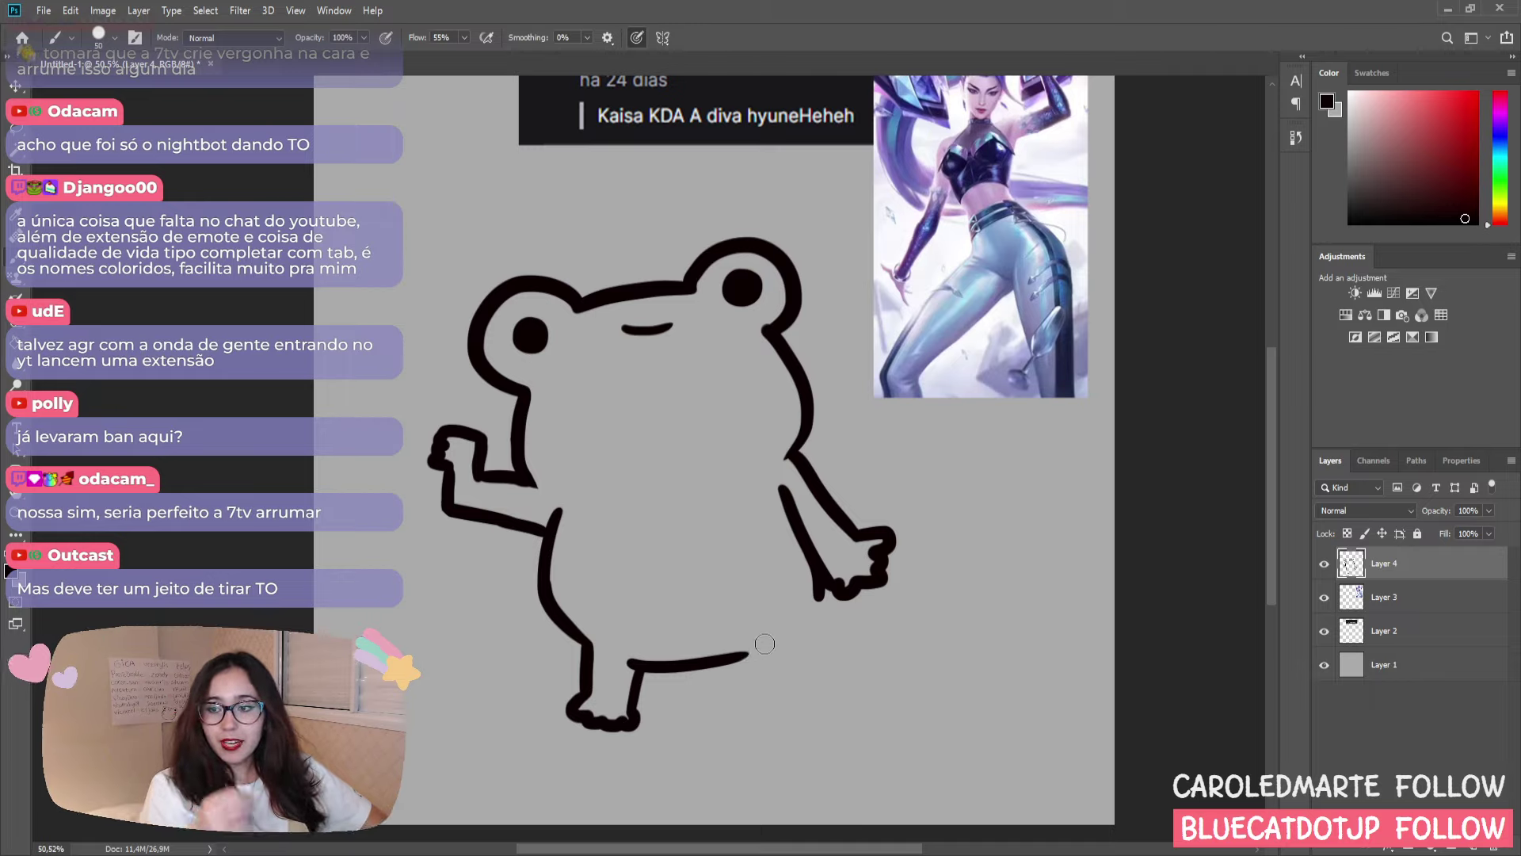
key("ctrl+z")
key("ctrl+z")
key("ctrl+z")
key("ctrl+z")
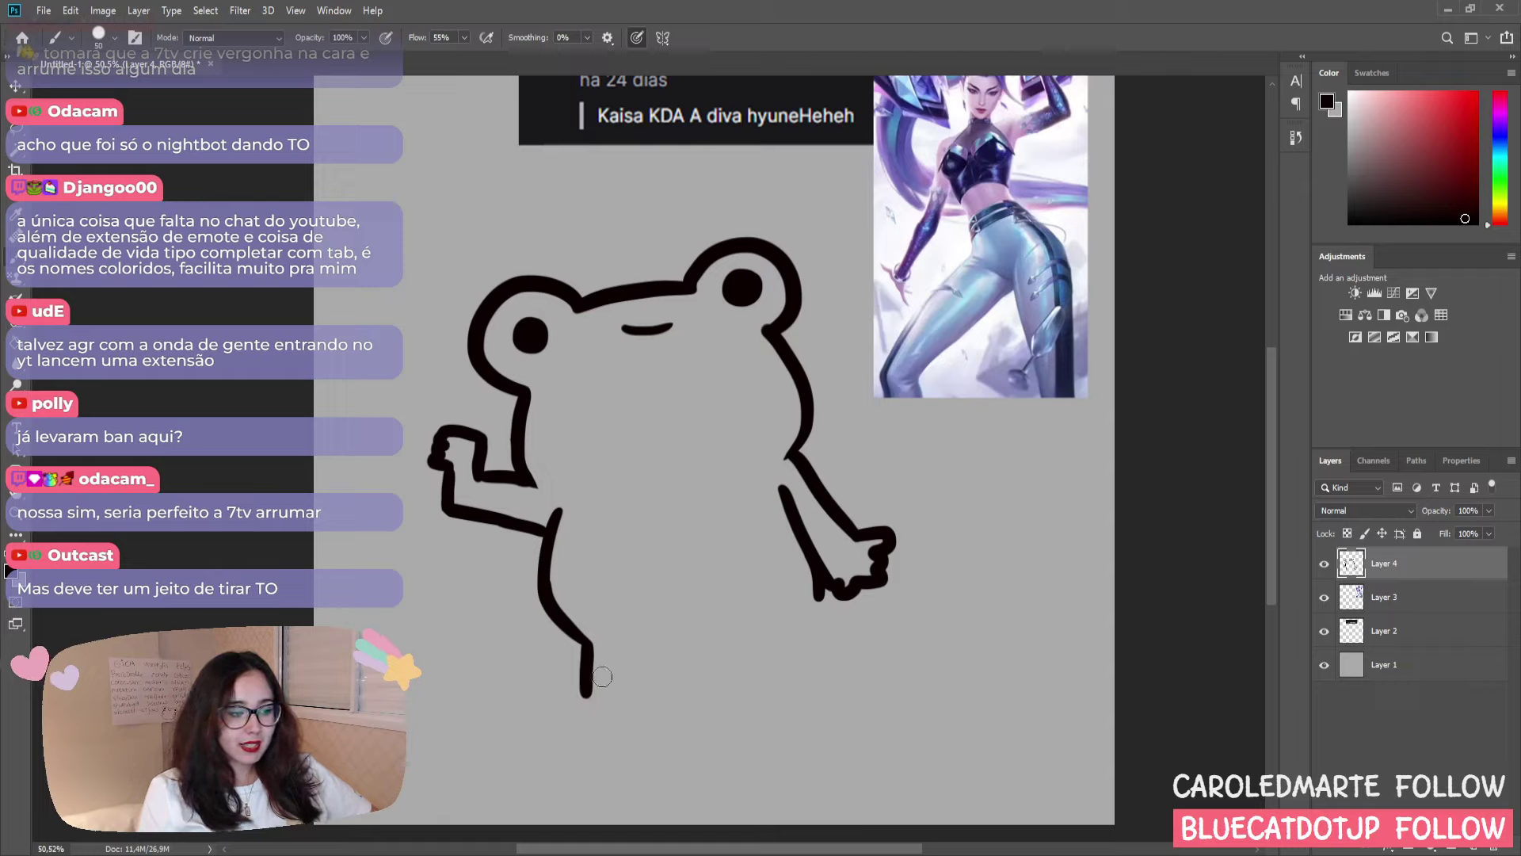
- Redraw the left leg's outer line longer, slanting slightly inward from the hip, and end it in a foot with rounded toes
left_click_drag(587, 644, 595, 717)
key("ctrl+z")
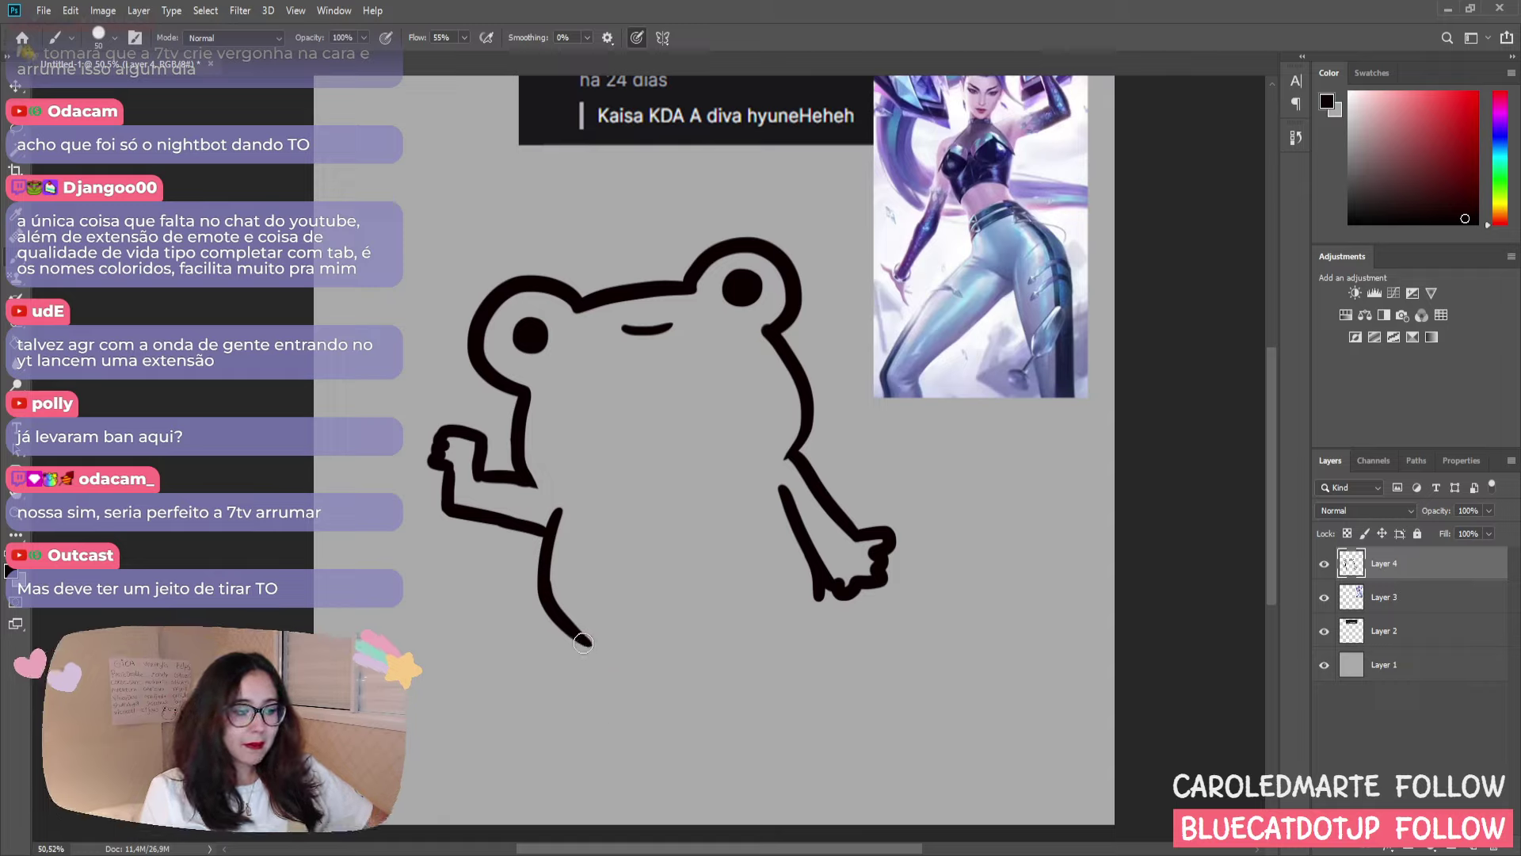
left_click_drag(584, 643, 592, 727)
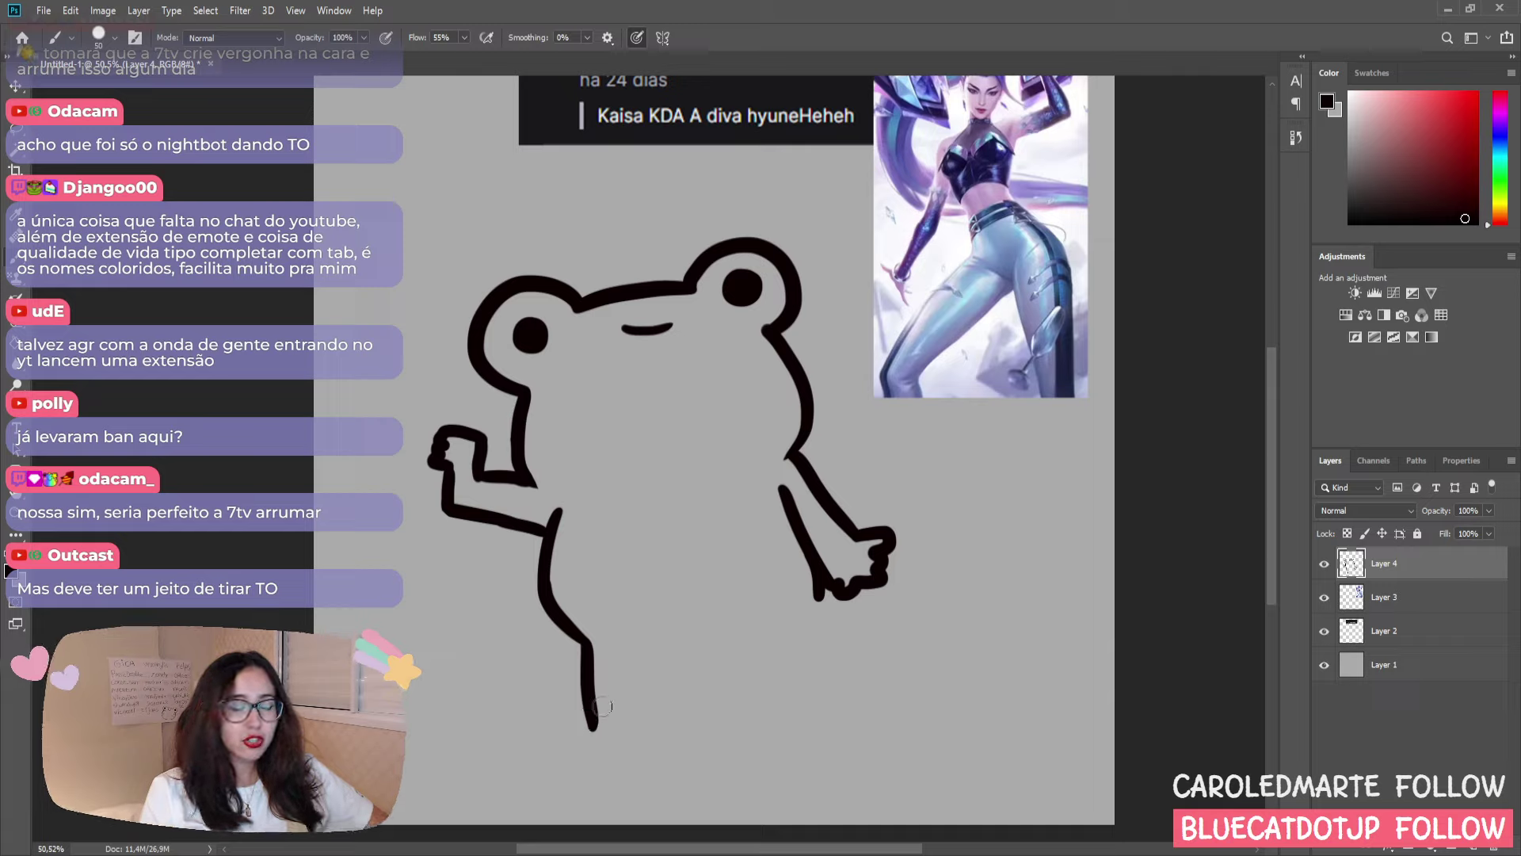
key("ctrl+z")
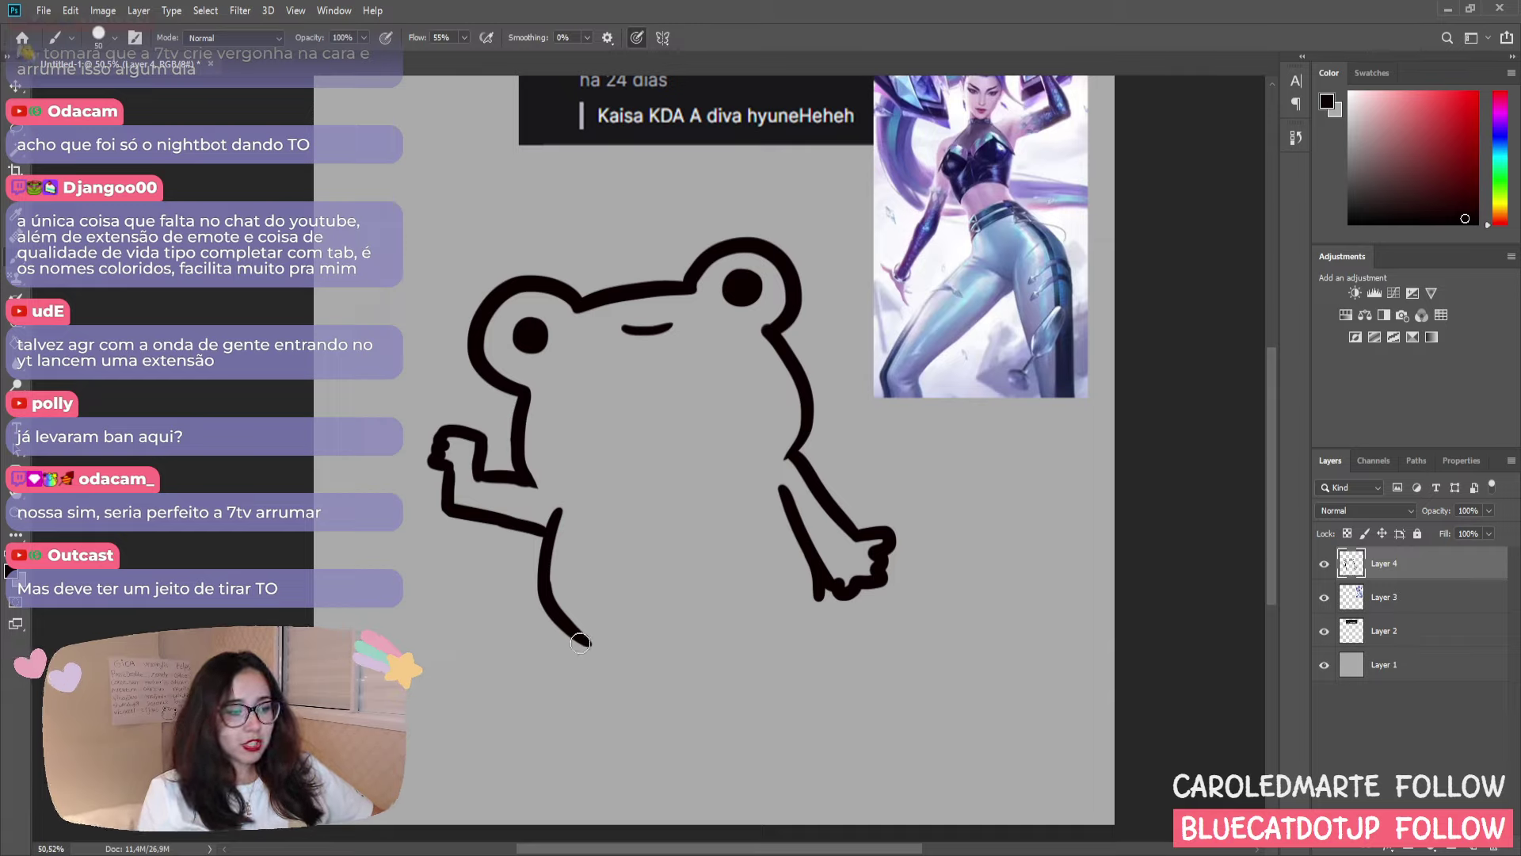
left_click_drag(580, 641, 613, 723)
left_click_drag(582, 643, 603, 728)
key("ctrl+z")
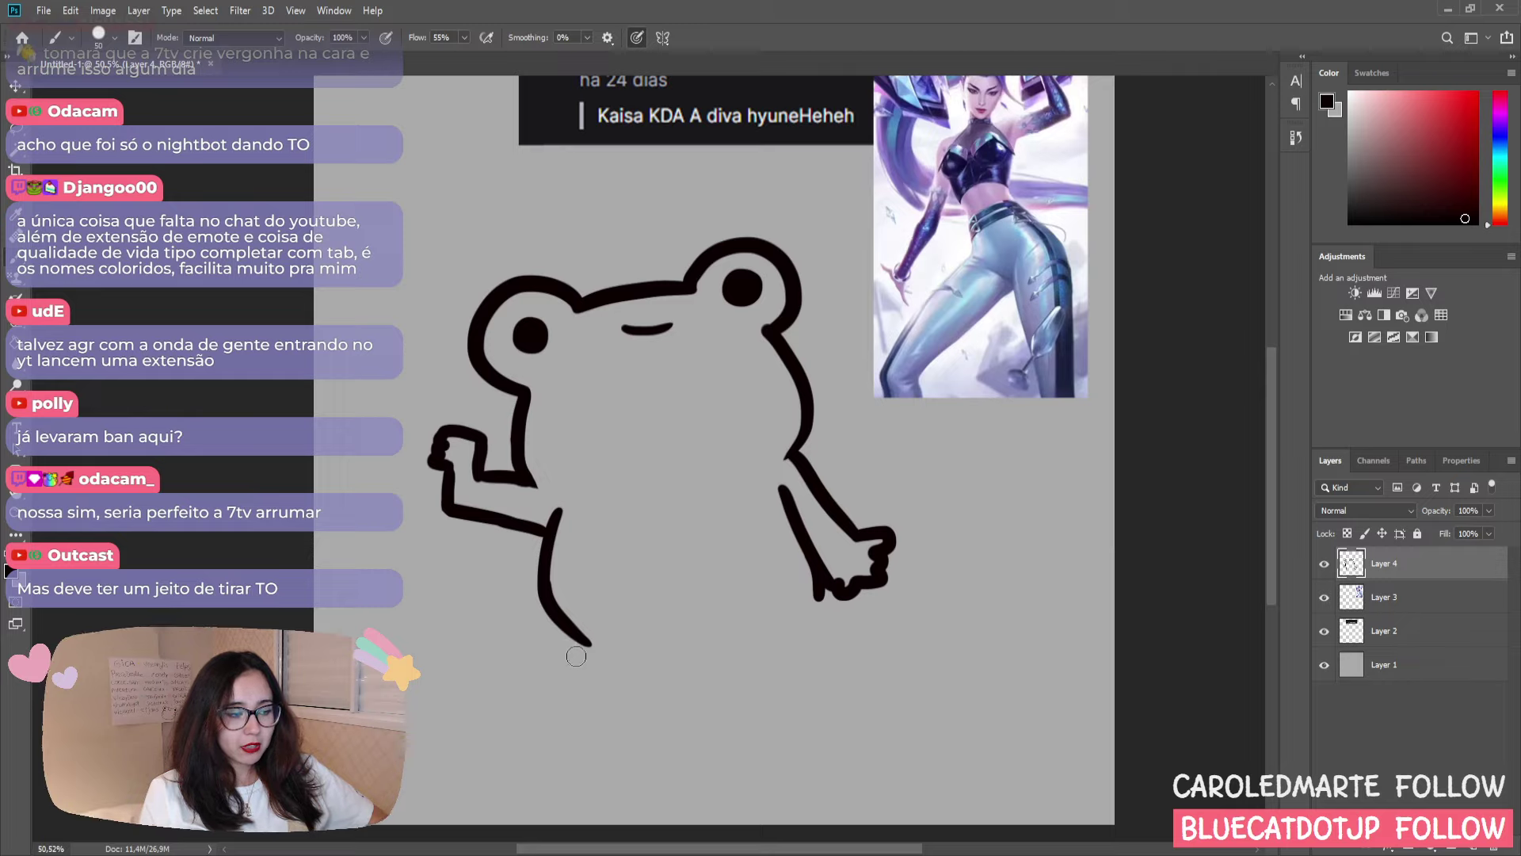
mouse_move(588, 643)
left_mouse_down()
mouse_move(602, 750)
mouse_move(634, 760)
mouse_move(652, 743)
mouse_move(693, 668)
left_mouse_up()
key("ctrl+z")
- Draw the left leg's inner line rising diagonally outward from the end of the toes to the crotch
left_click_drag(655, 741, 688, 666)
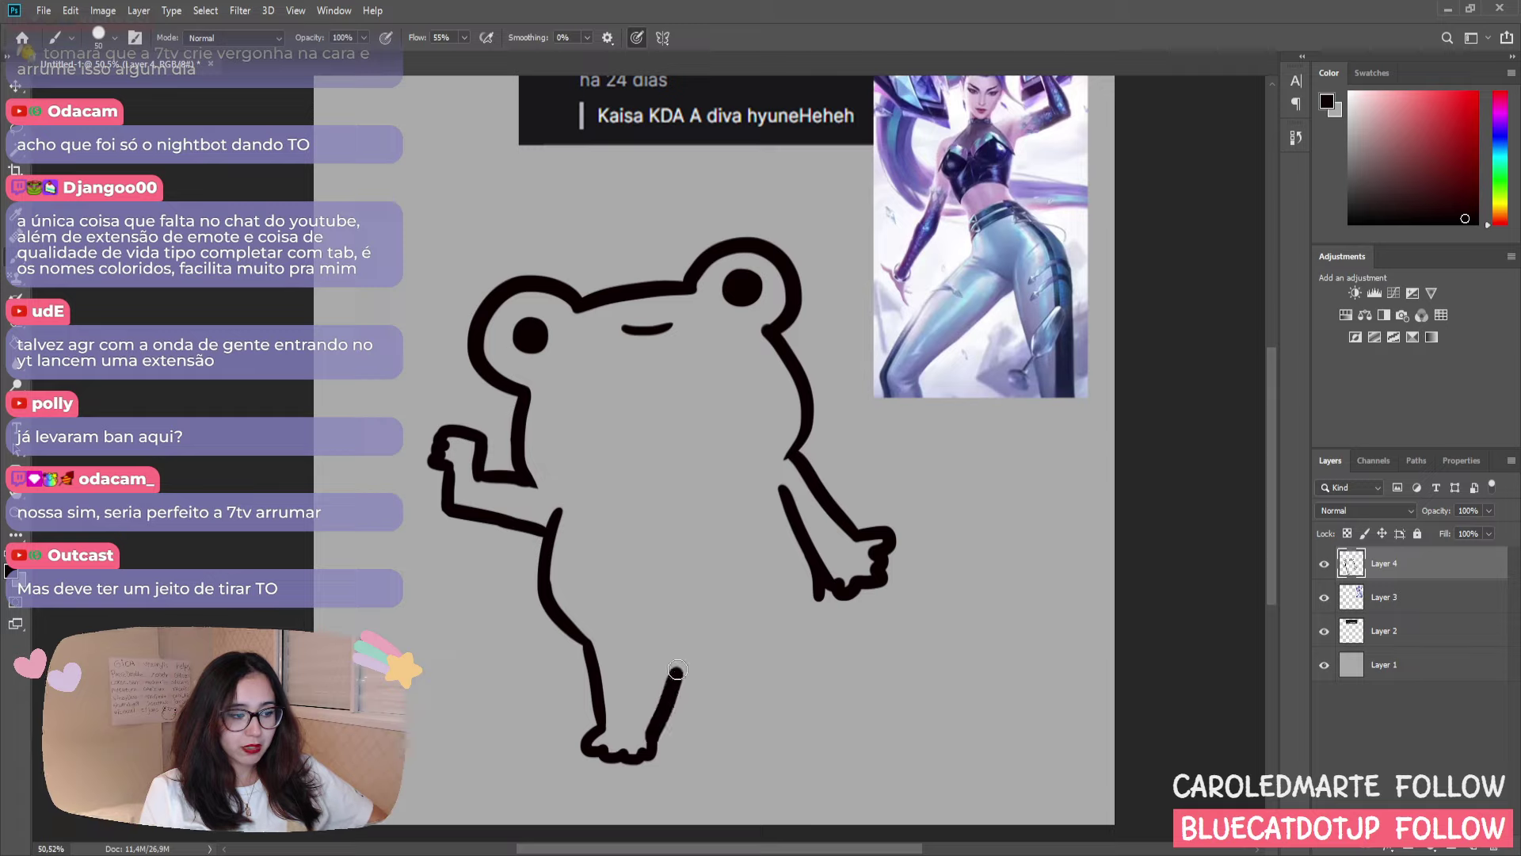
key("ctrl+z")
left_click_drag(653, 740, 680, 665)
key("ctrl+z")
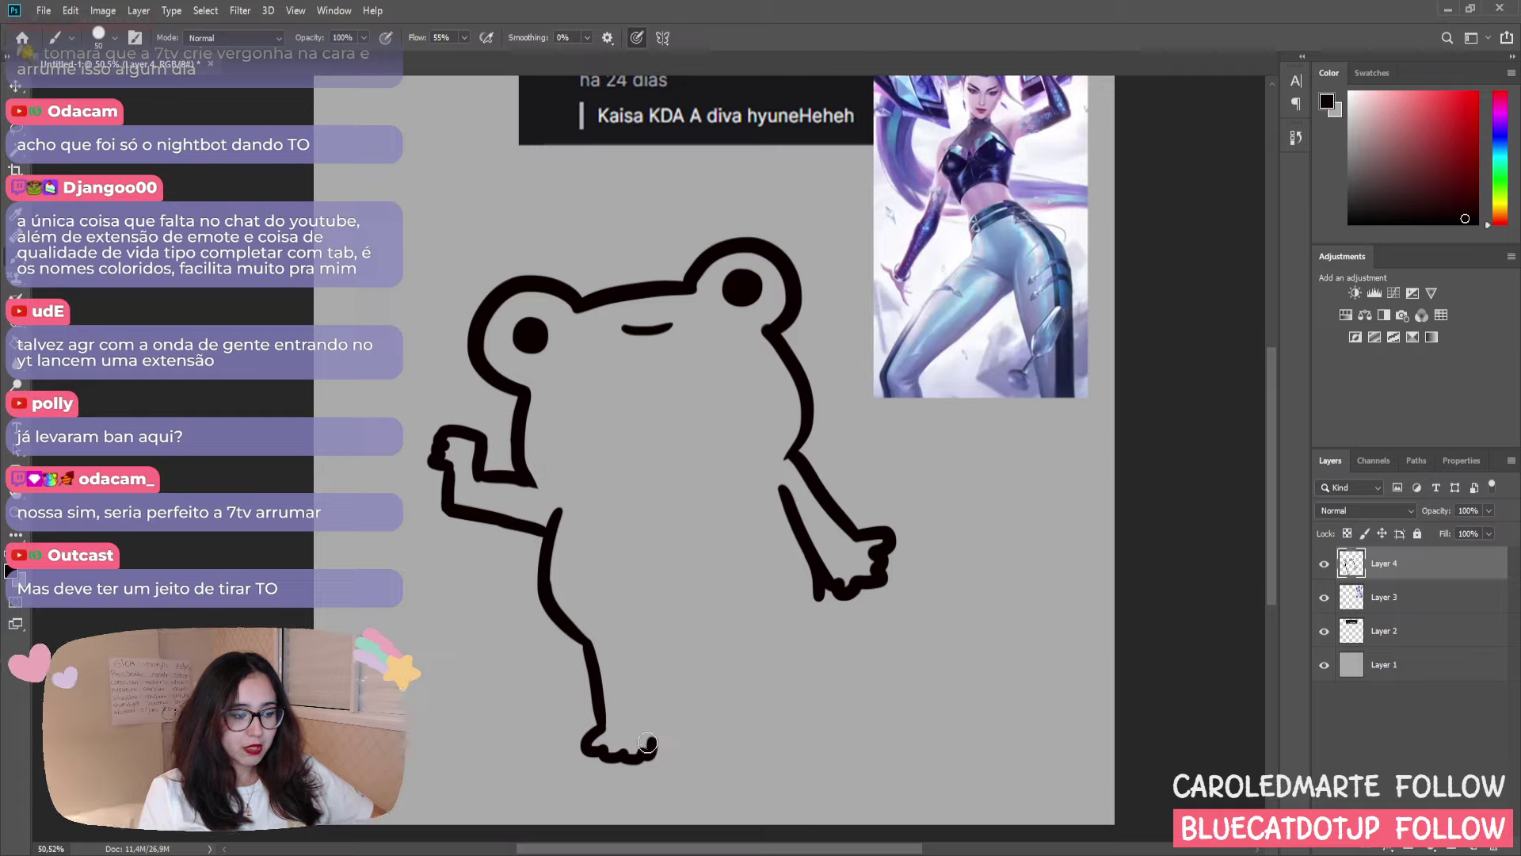
mouse_move(652, 740)
left_mouse_down()
mouse_move(675, 669)
mouse_move(765, 654)
left_mouse_up()
key("ctrl+z")
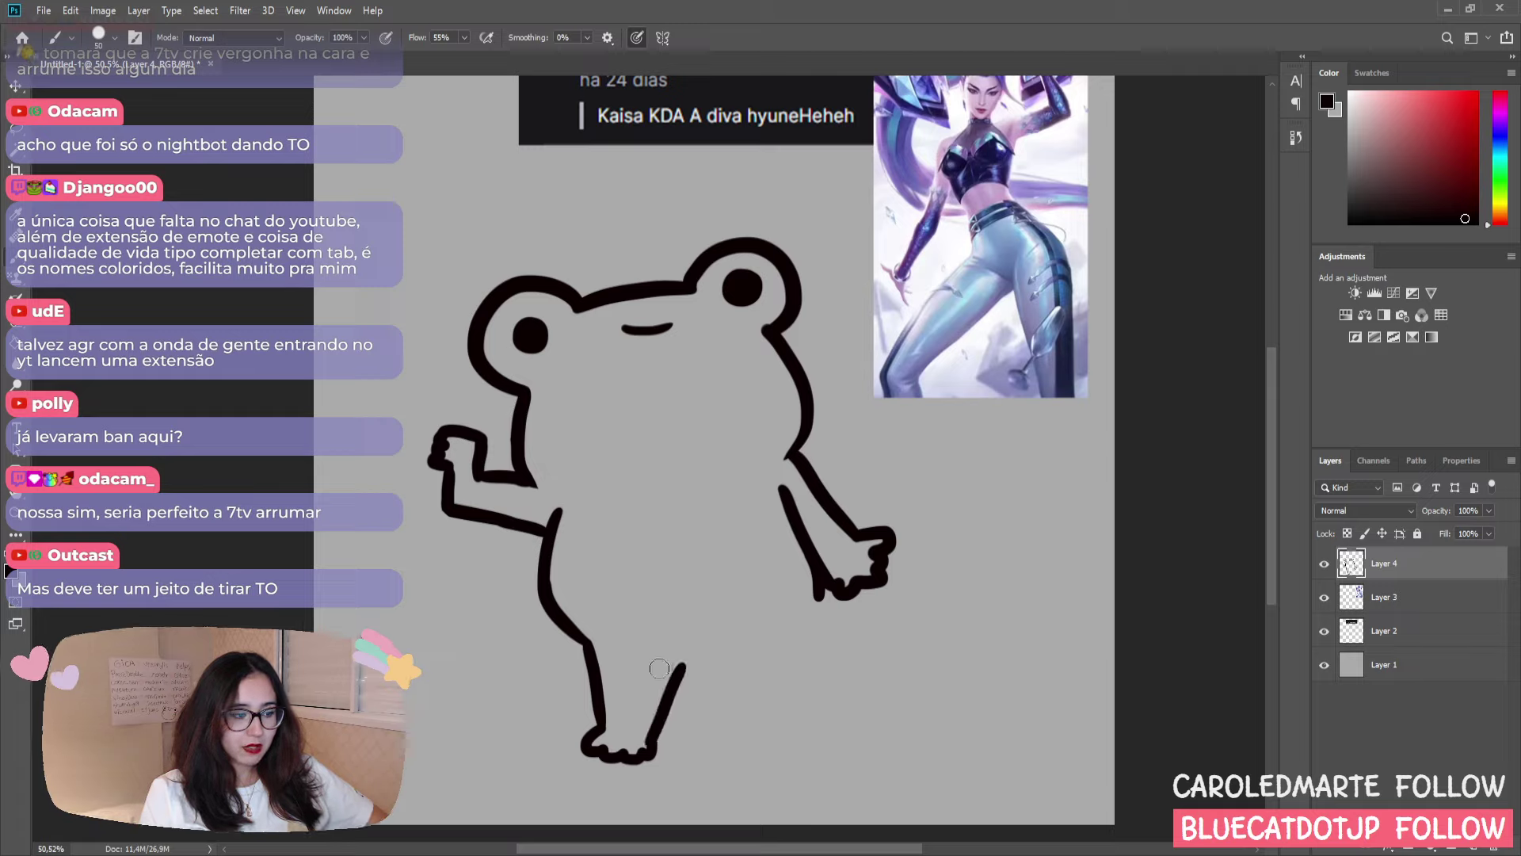
- Draw the bottom edge of the body from the top of the left leg's inner line, rising slightly toward the right leg
left_click_drag(665, 670, 762, 654)
key("ctrl+z")
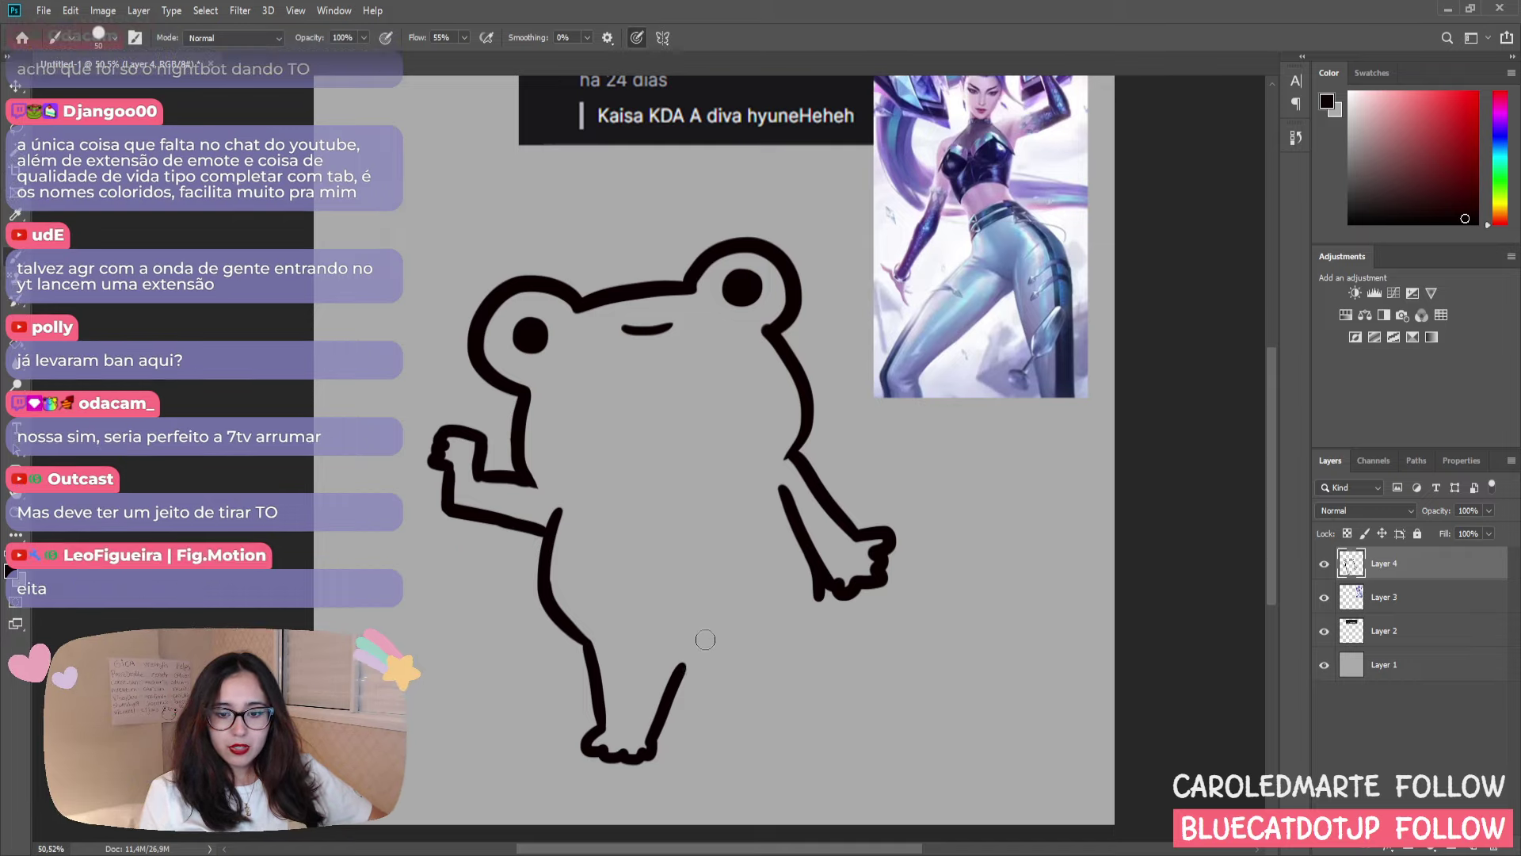
left_click_drag(672, 661, 780, 643)
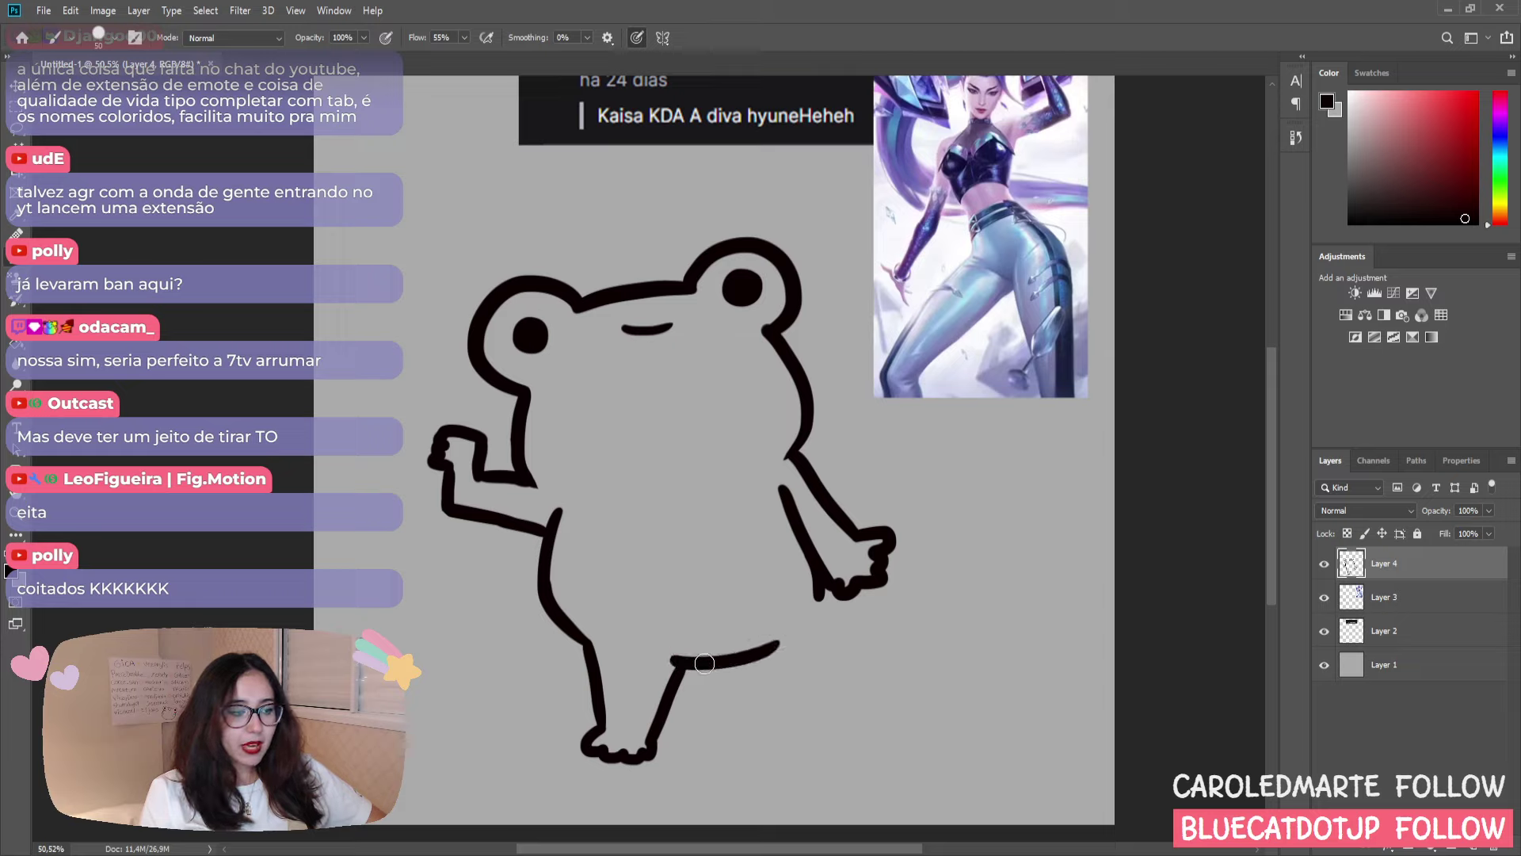
key("ctrl+z")
left_click_drag(664, 660, 759, 644)
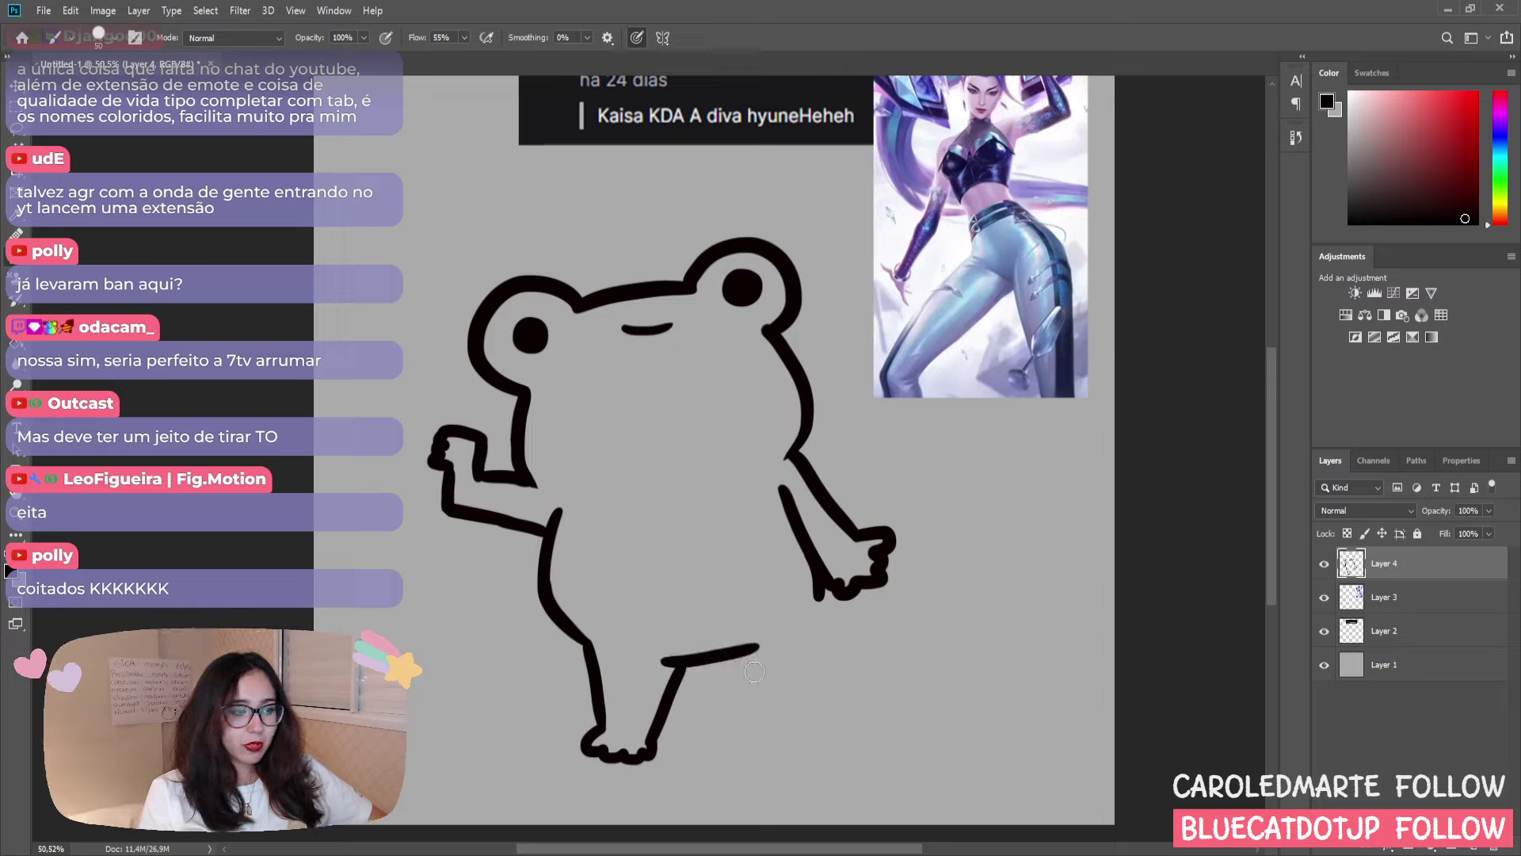
left_click_drag(750, 638, 793, 713)
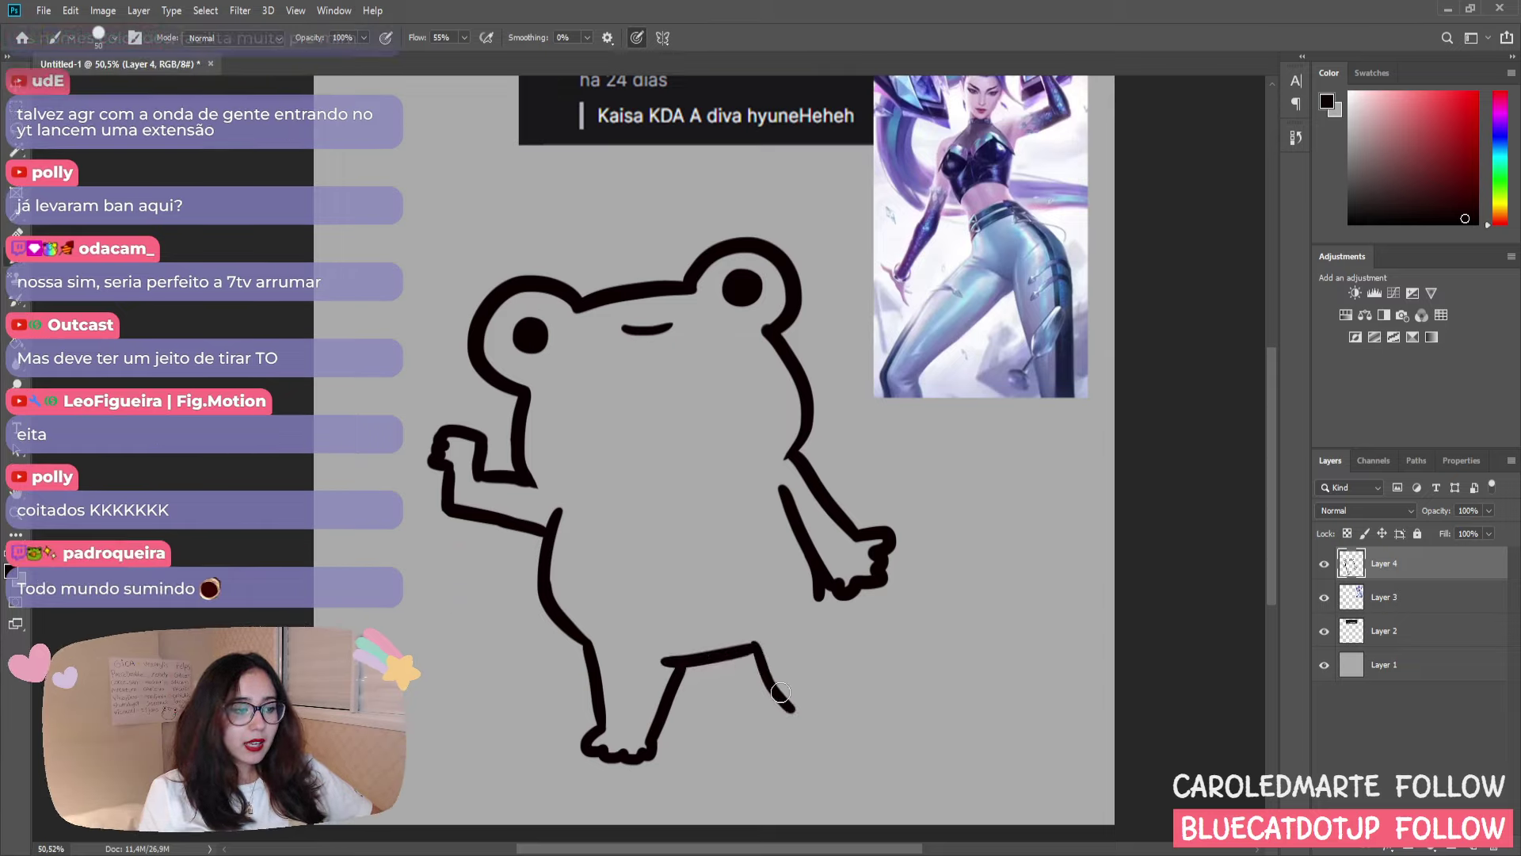
key("ctrl+z")
left_click_drag(751, 632, 802, 720)
key("ctrl+z")
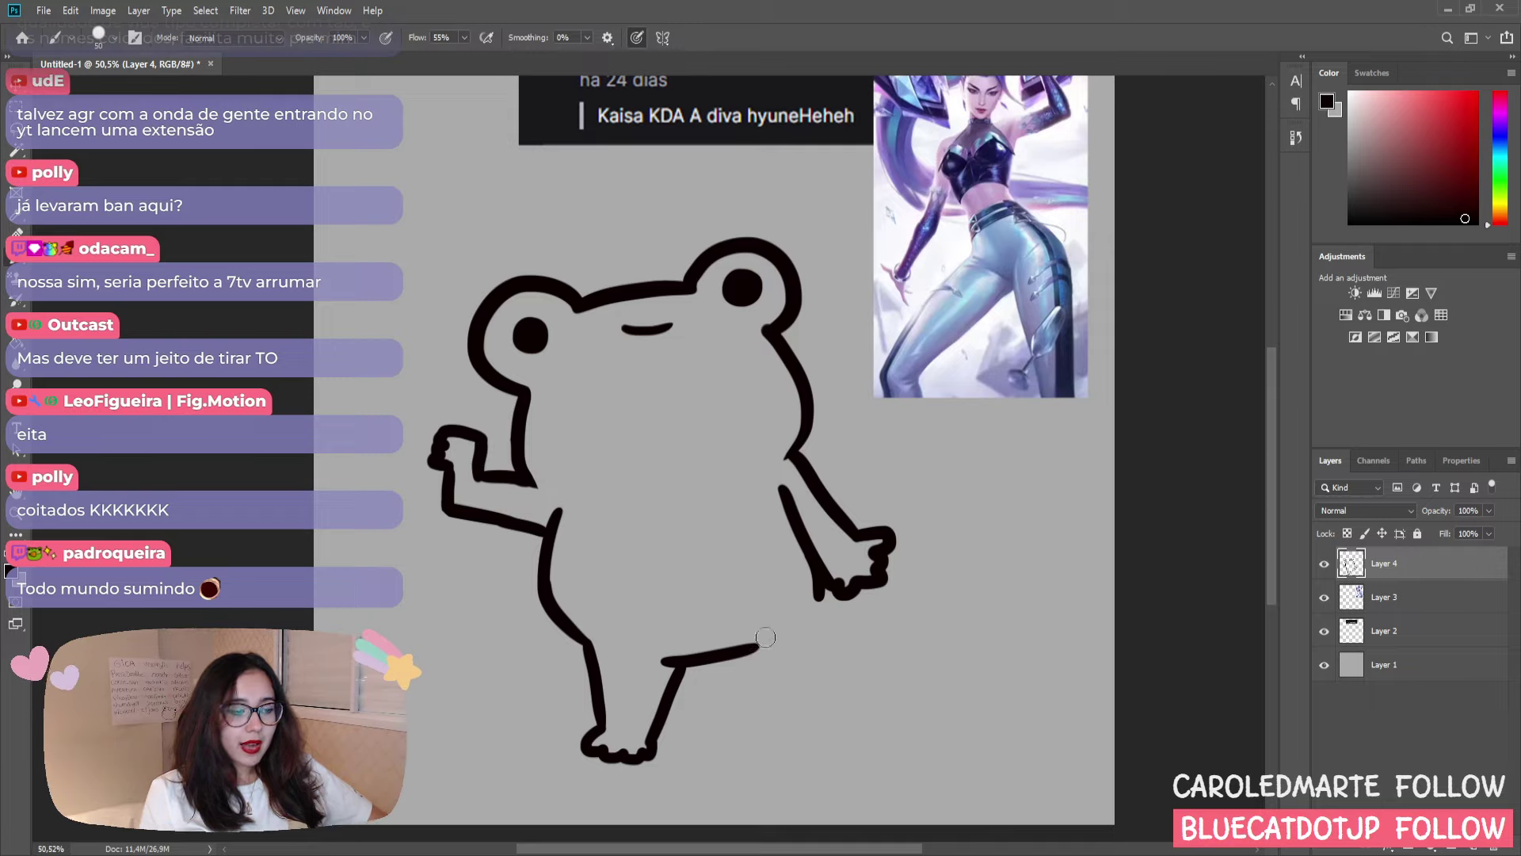
left_click_drag(750, 638, 789, 691)
key("ctrl+z")
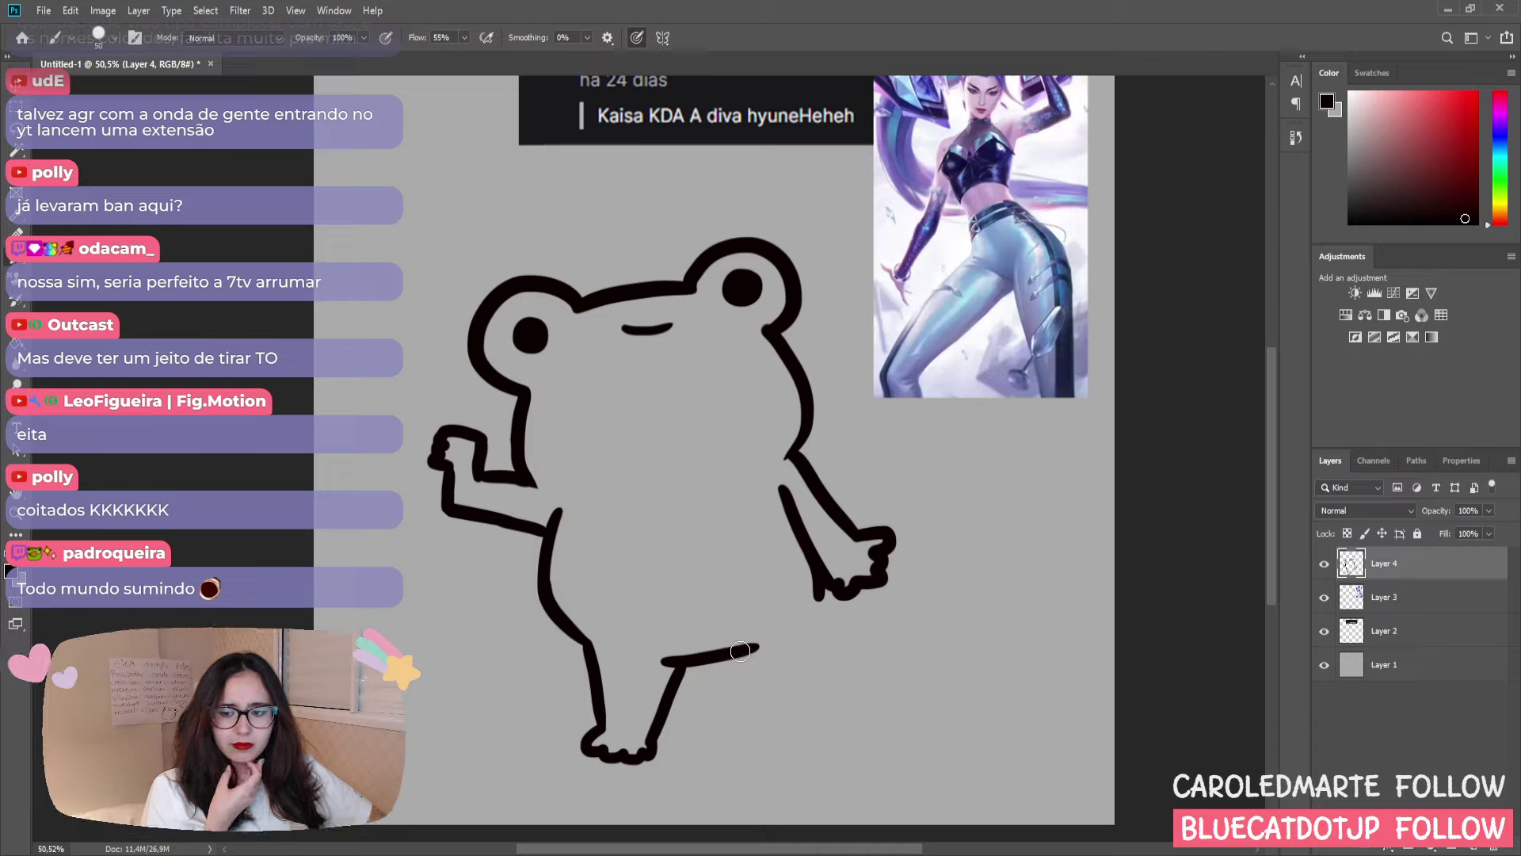
left_click_drag(750, 638, 788, 701)
key("ctrl+z")
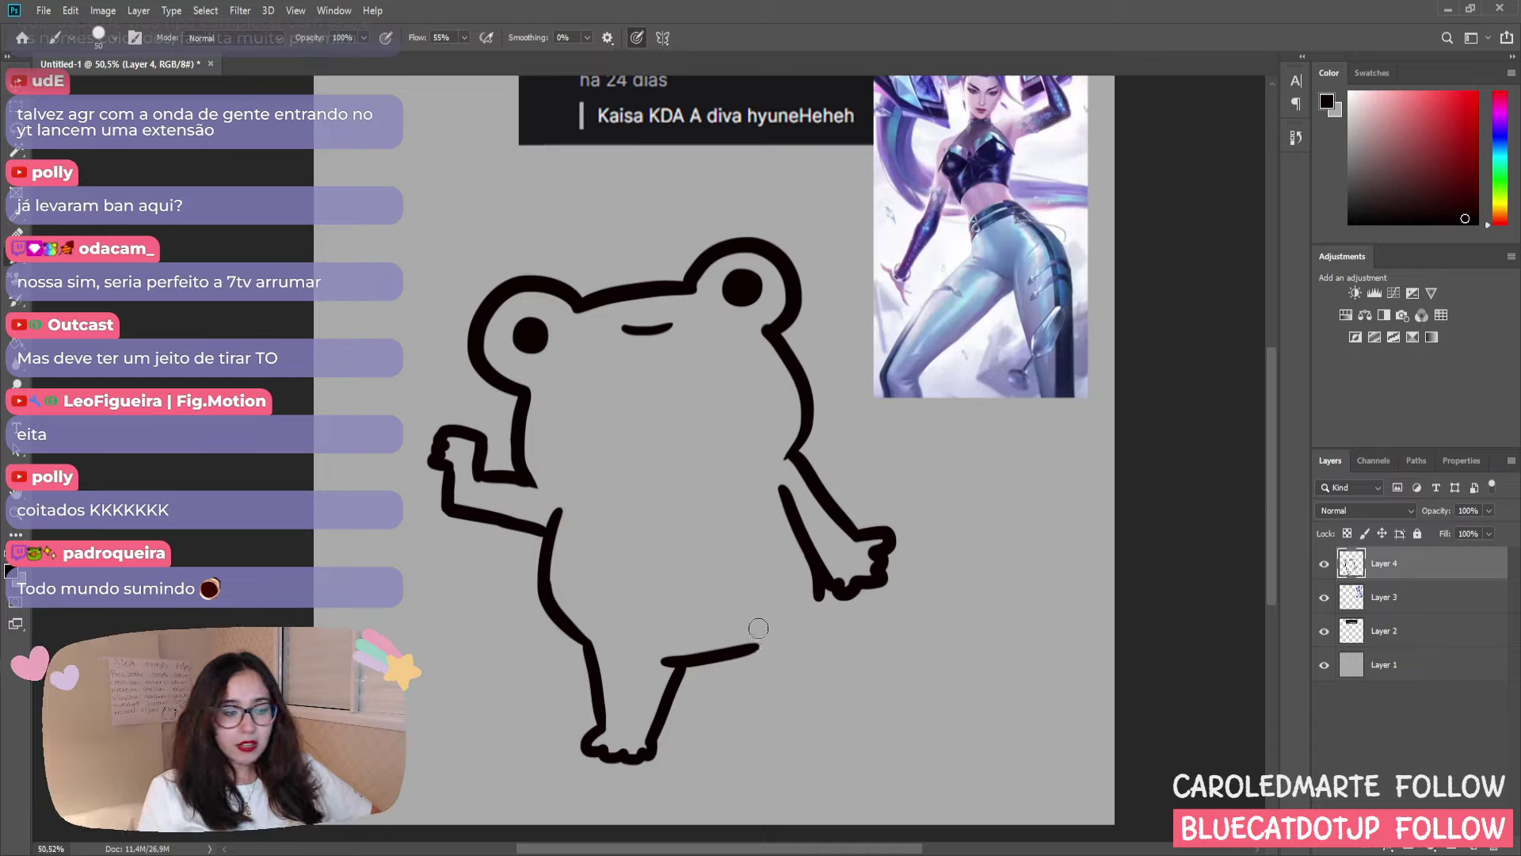
left_click_drag(751, 638, 787, 691)
key("ctrl+z")
- Draw the right leg's inner line curving down from the crotch and its outer line running straight down from below the lowered hand
left_click_drag(751, 631, 783, 704)
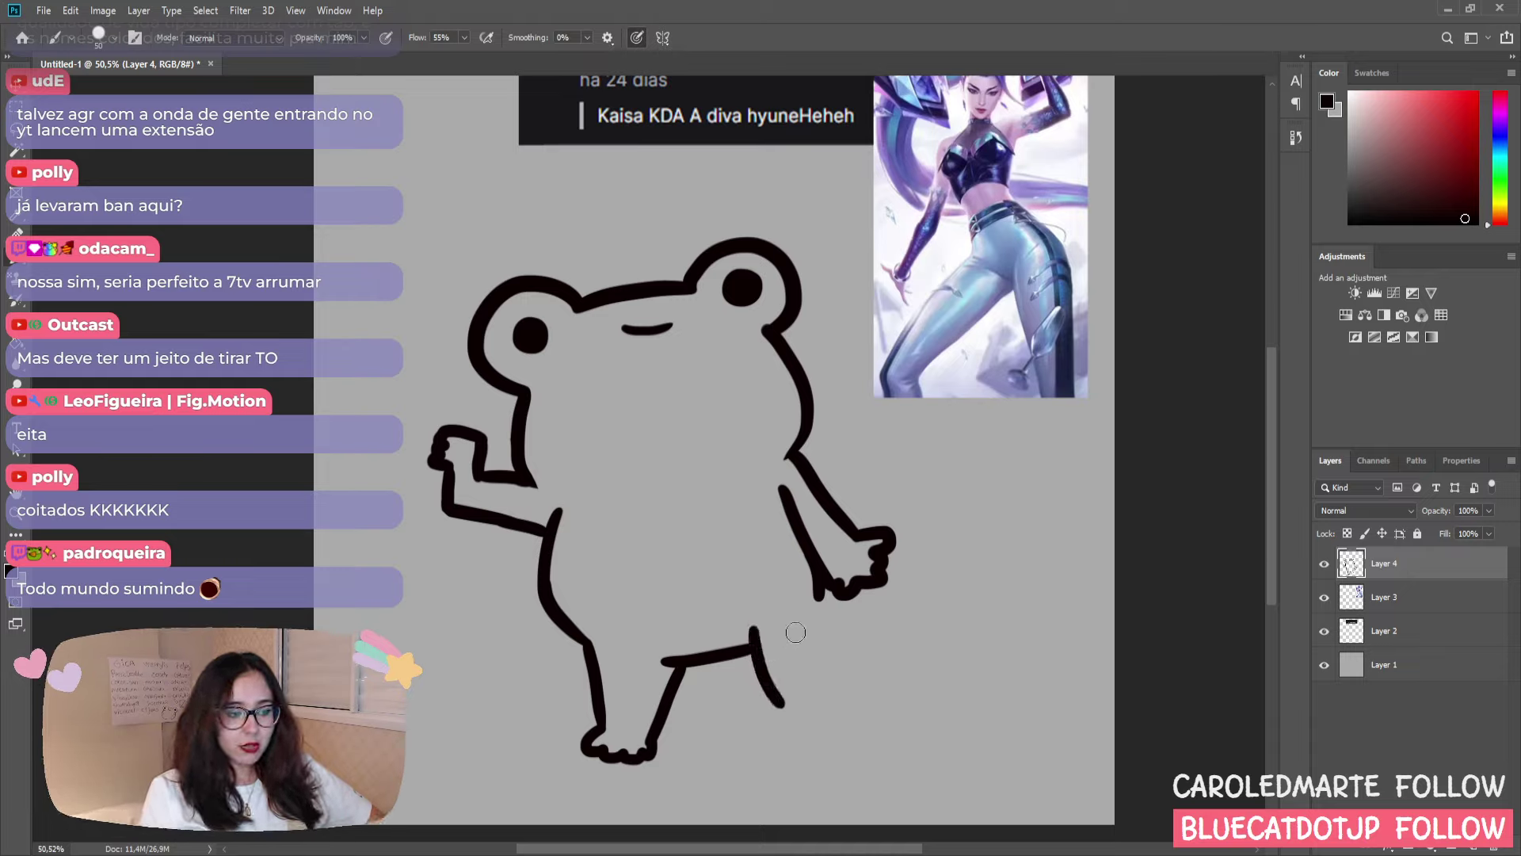
left_click_drag(820, 588, 801, 675)
key("ctrl+z")
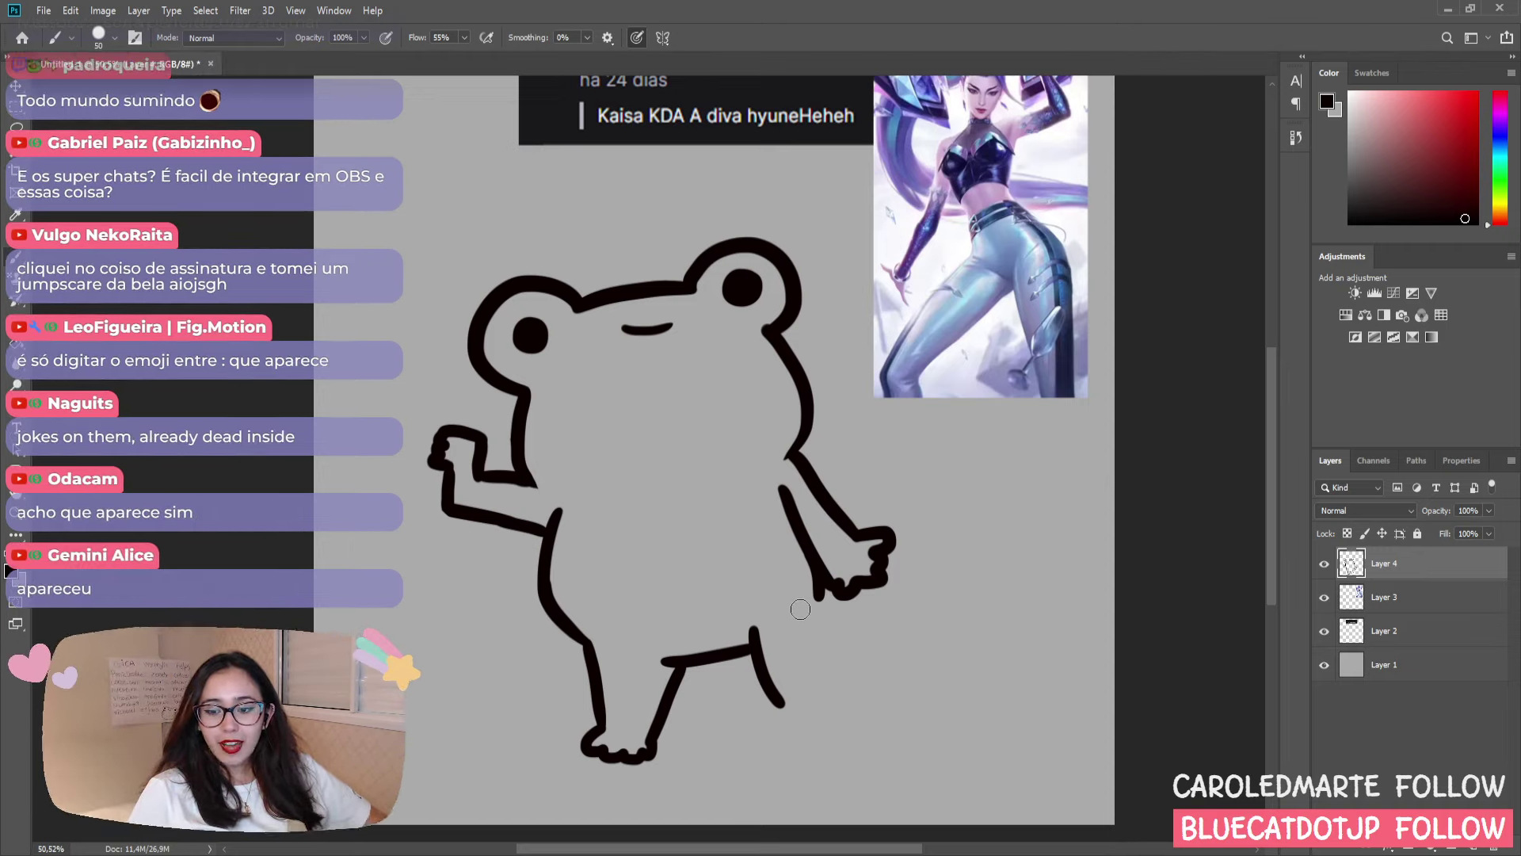
left_click_drag(816, 585, 816, 681)
key("ctrl+z")
key("ctrl+z")
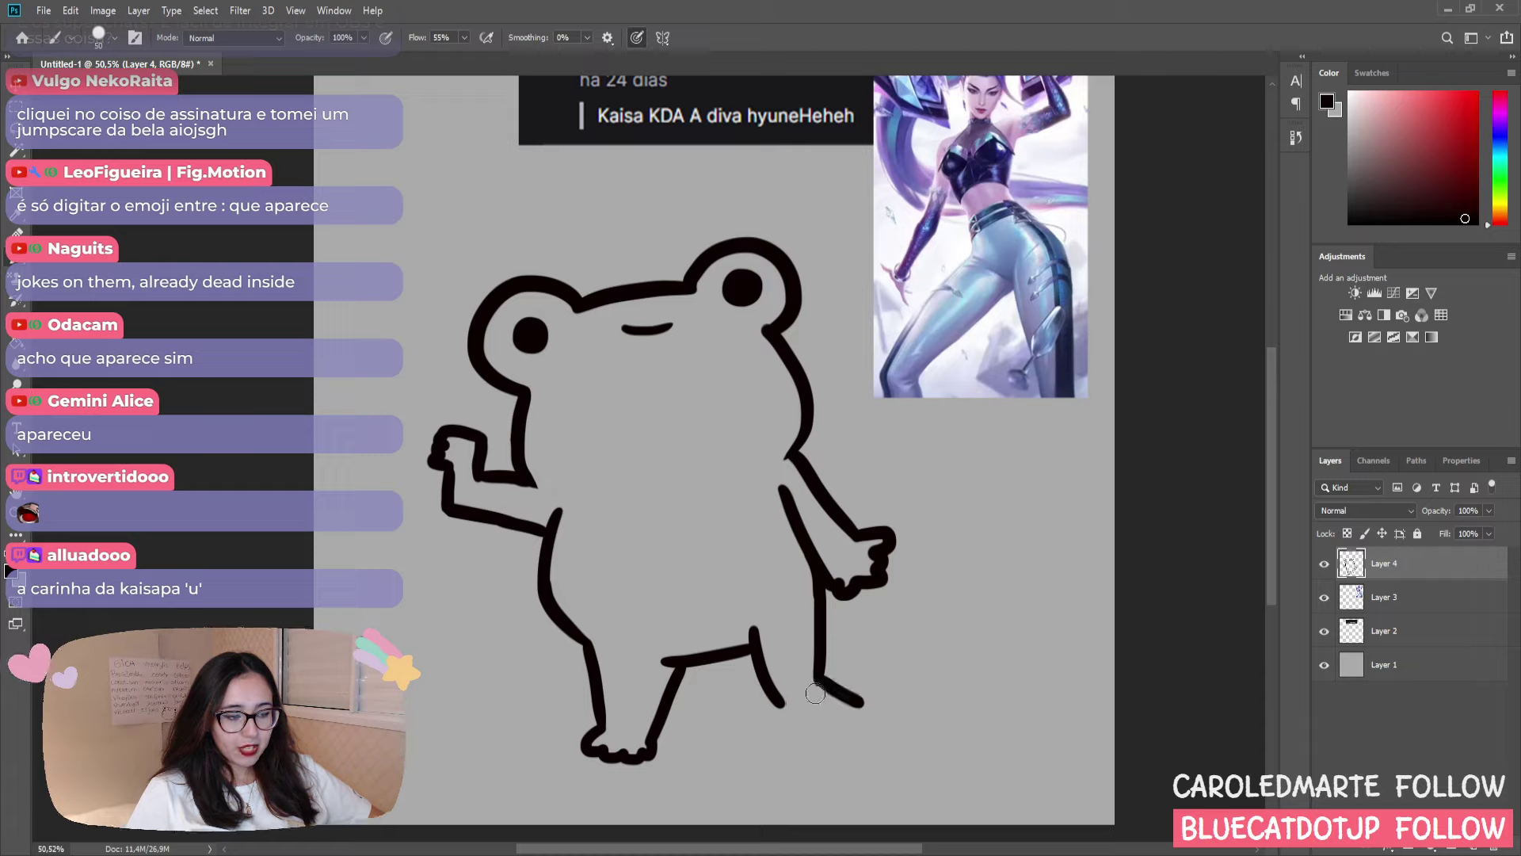
mouse_move(818, 679)
left_mouse_down()
mouse_move(855, 695)
mouse_move(845, 715)
left_mouse_up()
key("ctrl+z")
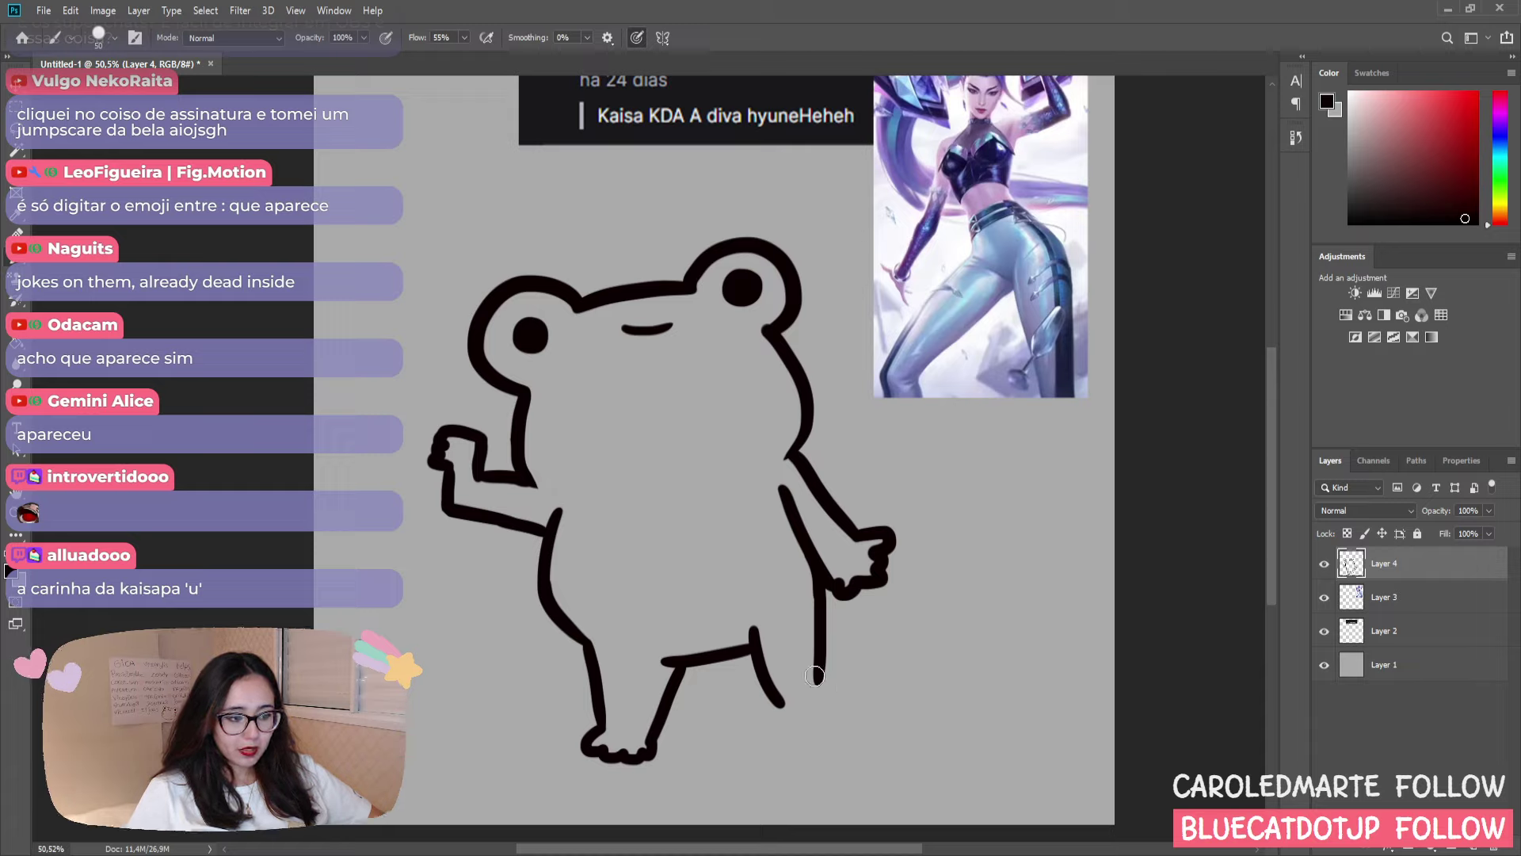
- Bend the end of the right leg's outer line outward and extend its inner line in a curve toward the foot
key("ctrl+shift+z")
key("ctrl+z")
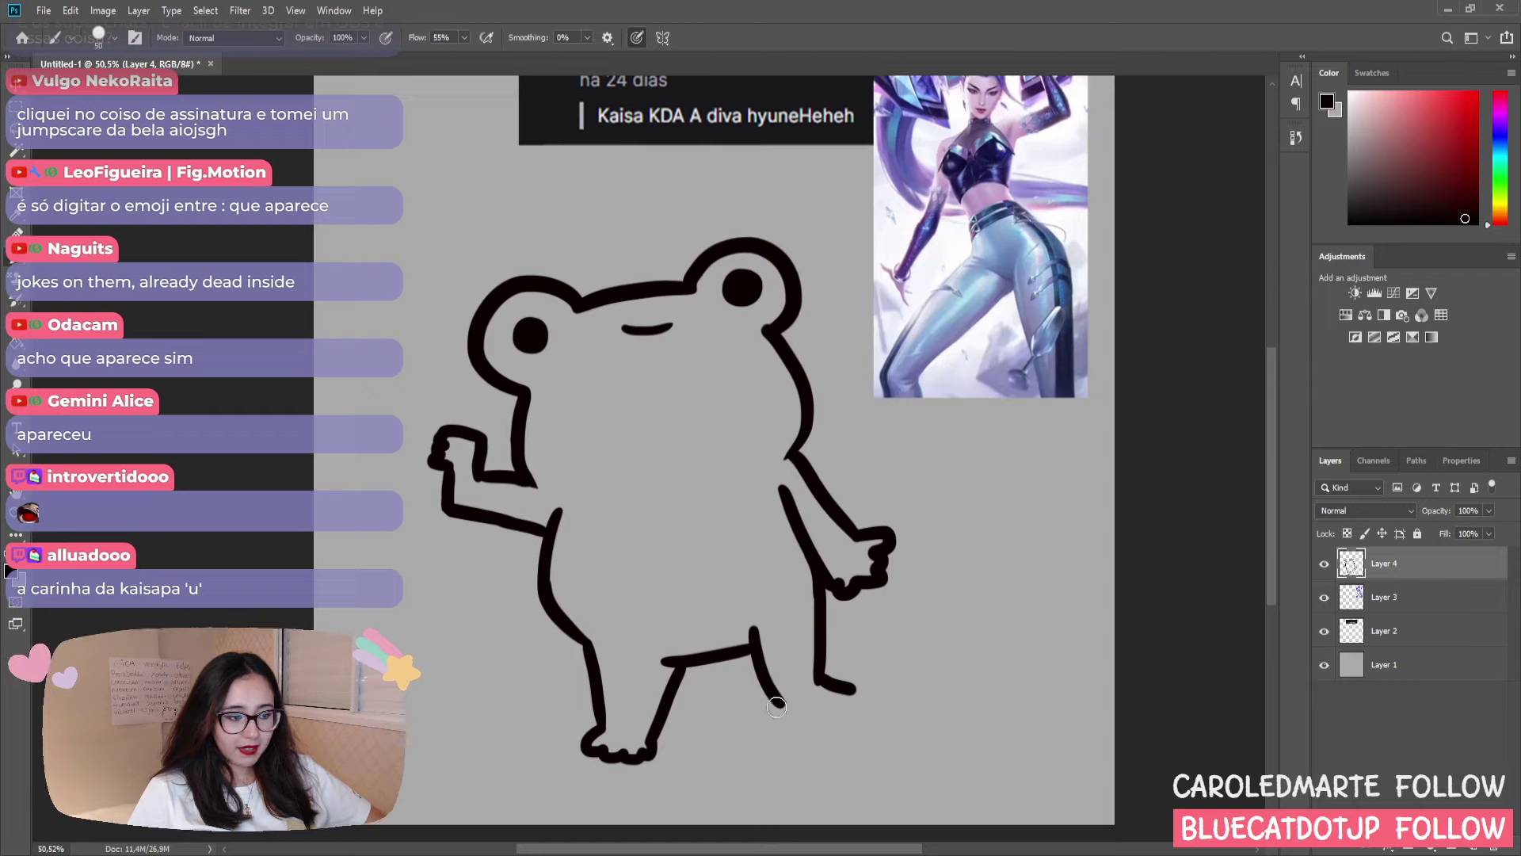
key("ctrl+shift+z")
key("ctrl+z")
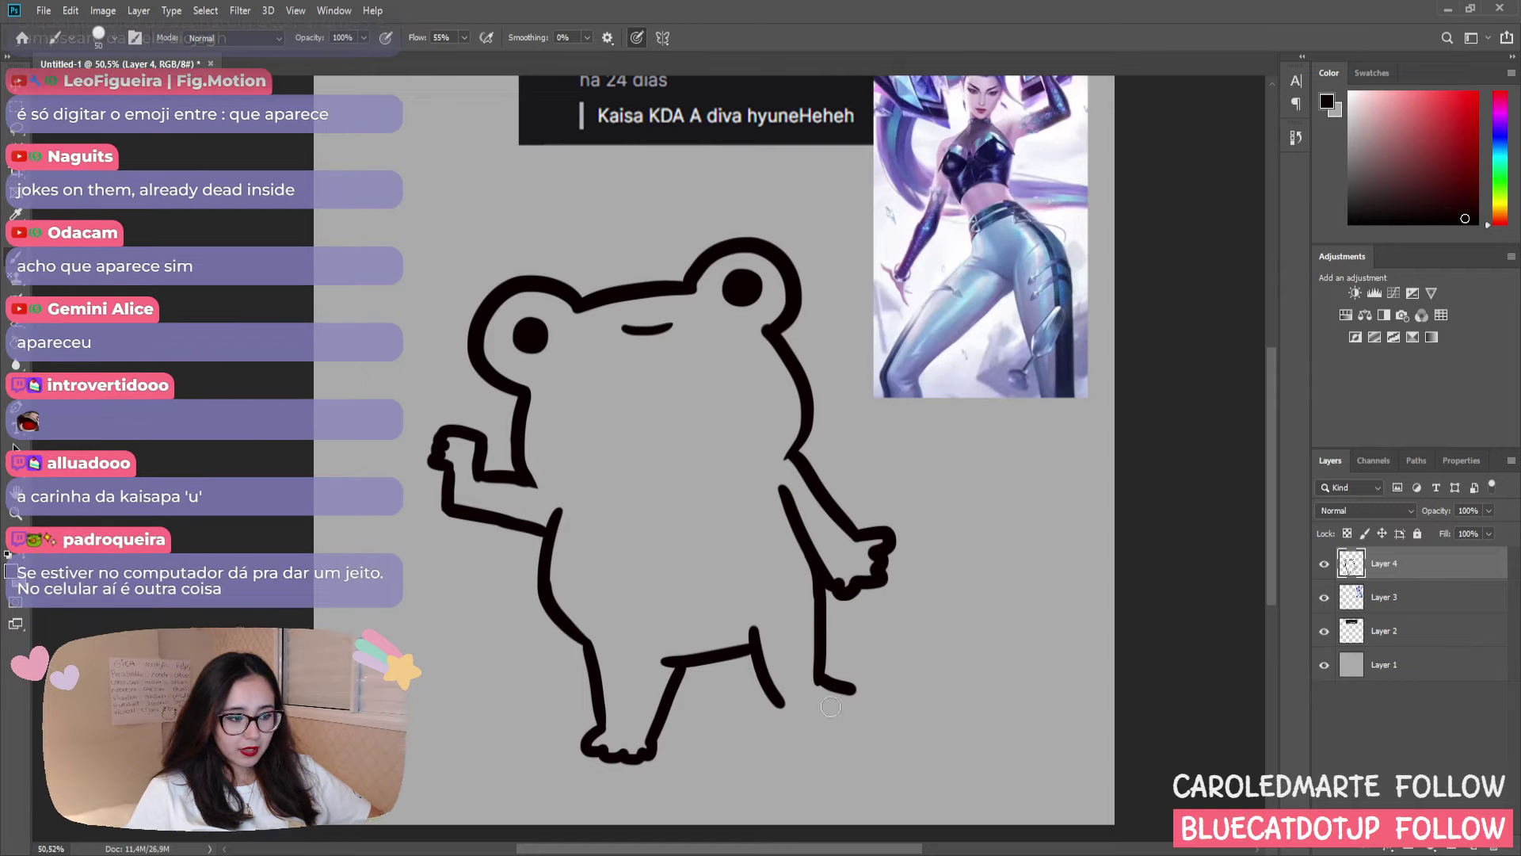
key("ctrl+shift+z")
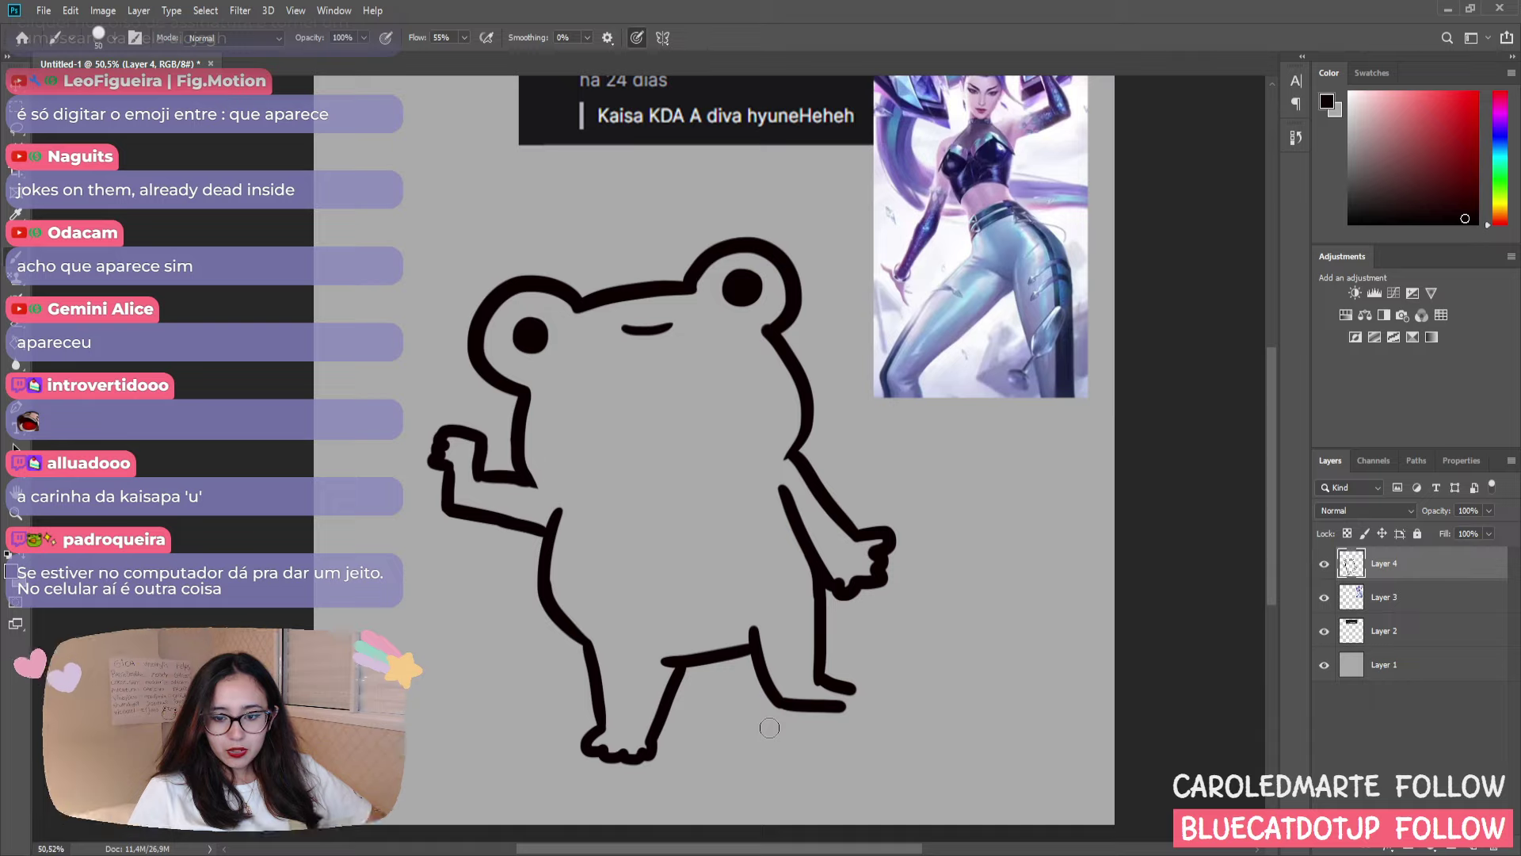
key("ctrl+z")
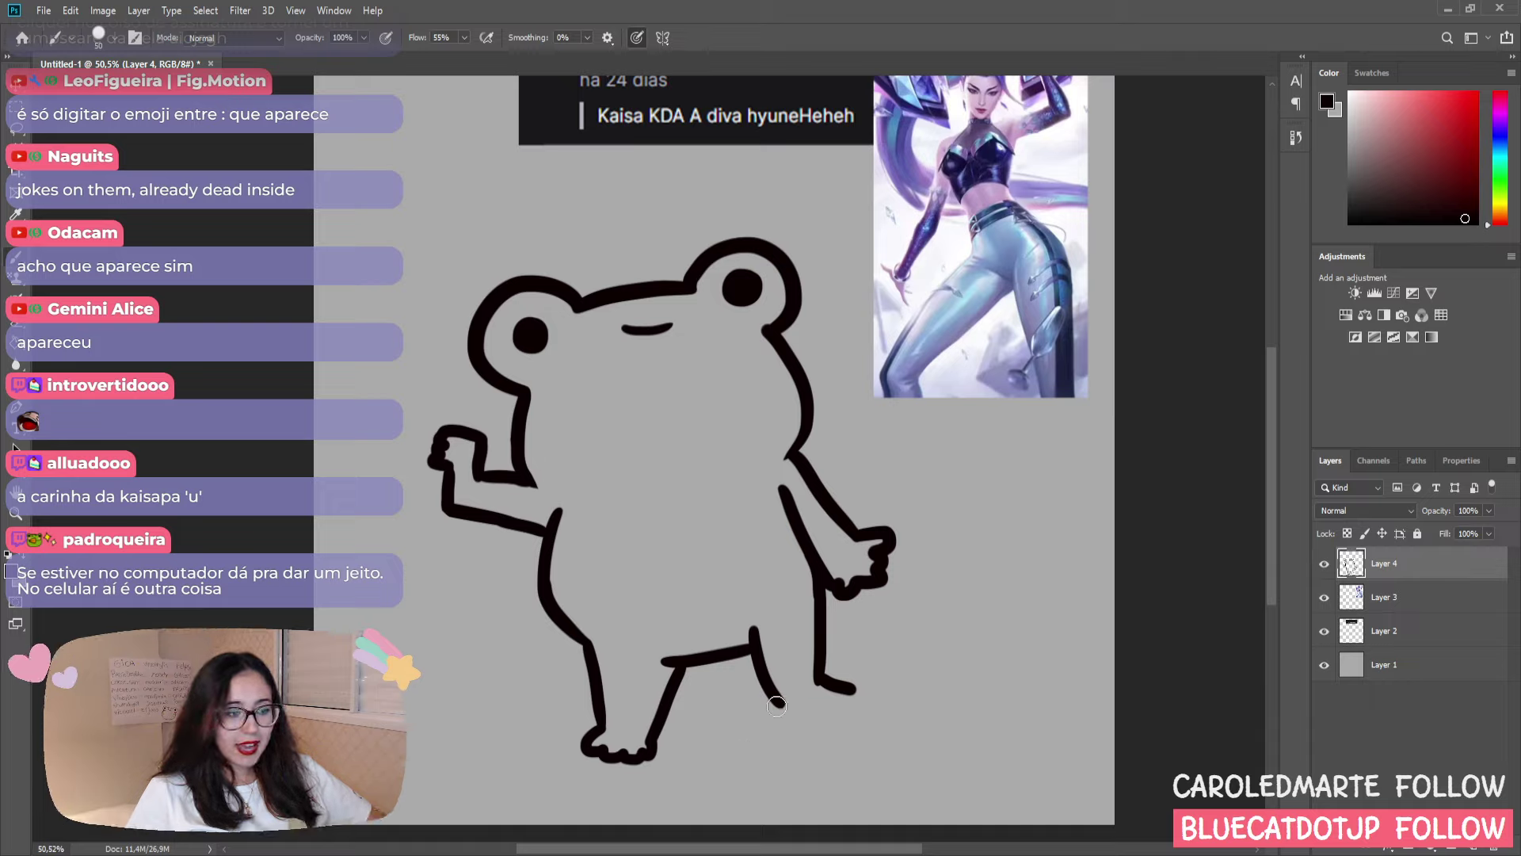
mouse_move(765, 691)
left_mouse_down()
mouse_move(853, 730)
mouse_move(878, 708)
mouse_move(835, 722)
mouse_move(847, 748)
mouse_move(883, 723)
mouse_move(864, 693)
left_mouse_up()
key("ctrl+z")
key("ctrl+z")
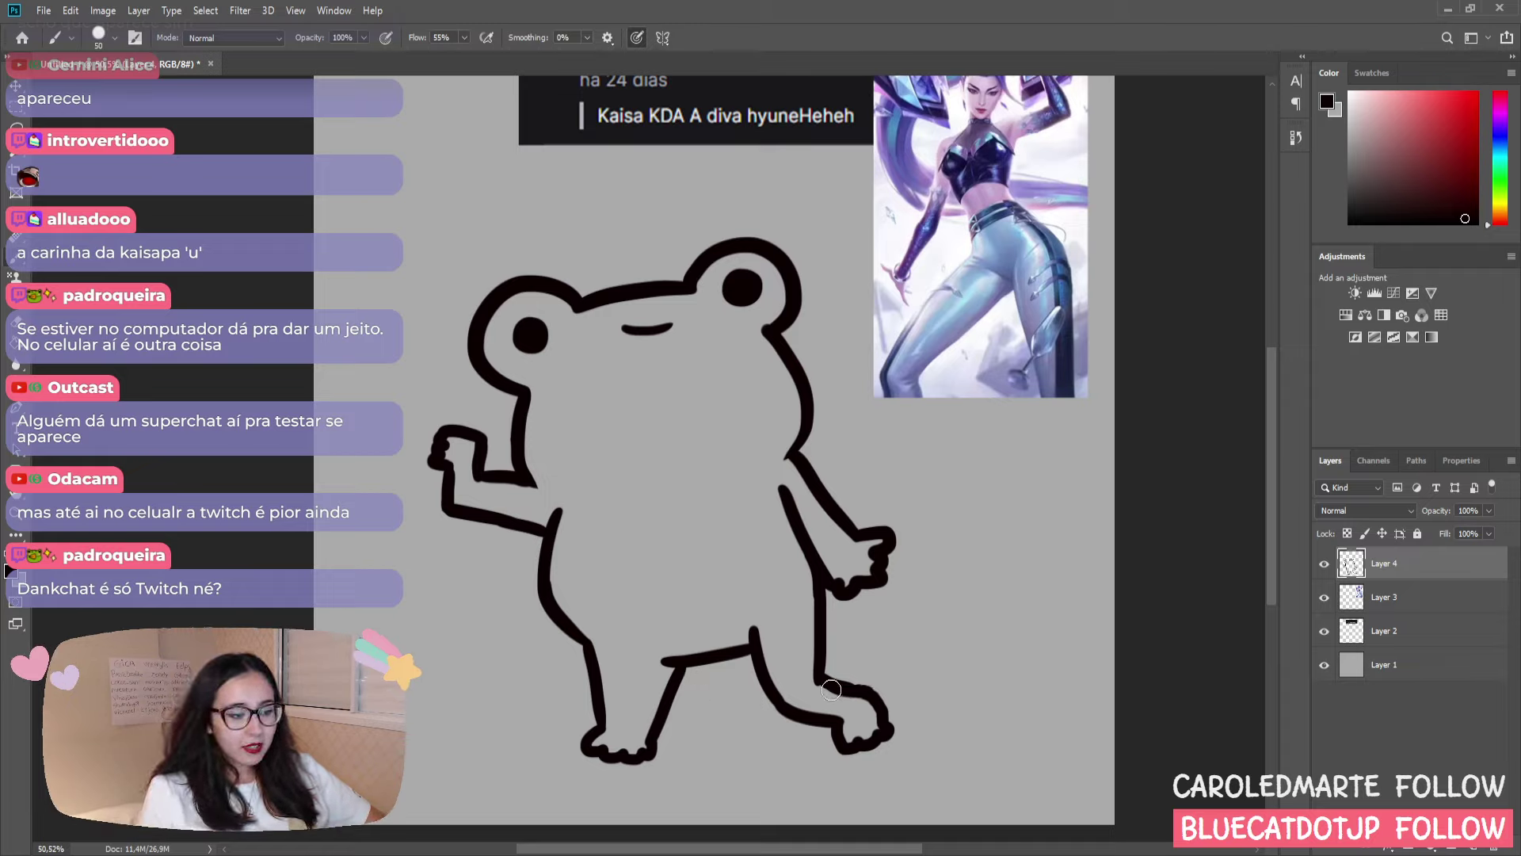
key("ctrl+z")
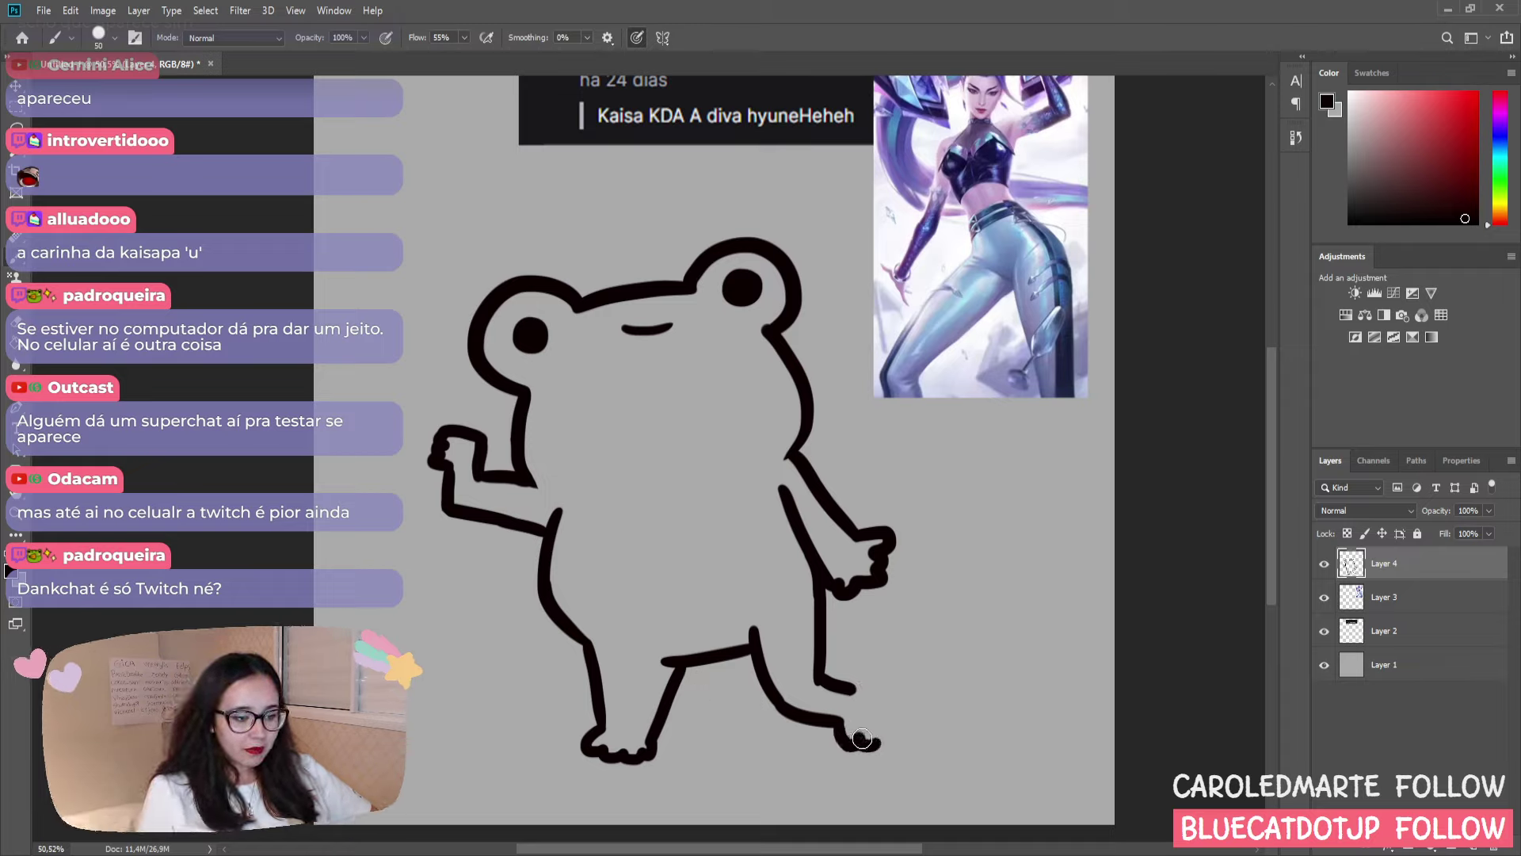
mouse_move(840, 725)
left_mouse_down()
mouse_move(852, 746)
mouse_move(885, 745)
mouse_move(893, 717)
mouse_move(817, 682)
left_mouse_up()
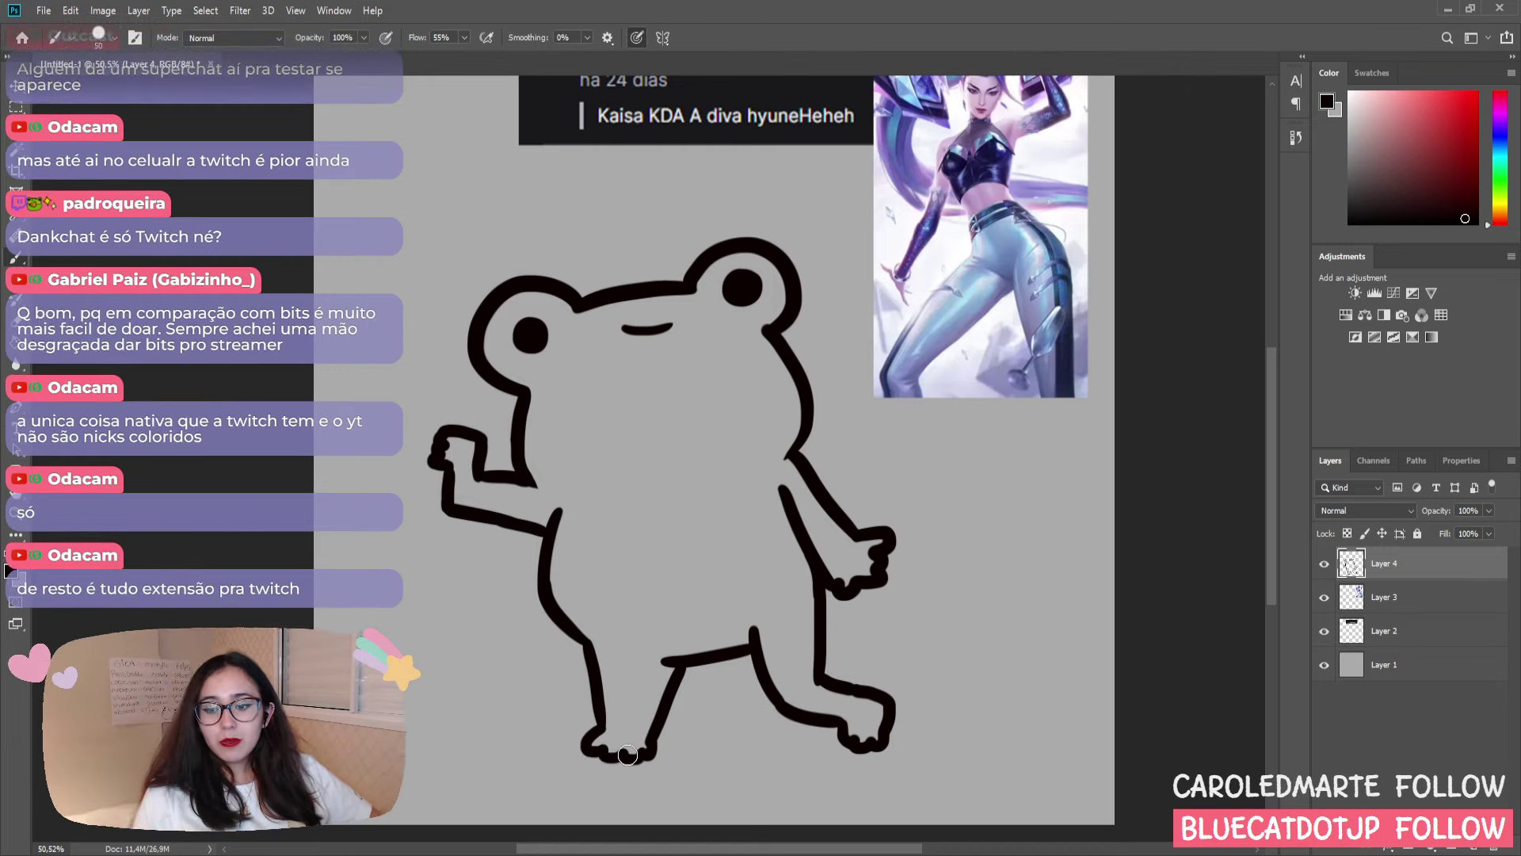
key("ctrl+z")
mouse_move(827, 721)
left_mouse_down()
mouse_move(846, 761)
mouse_move(871, 745)
mouse_move(842, 723)
mouse_move(847, 754)
mouse_move(886, 741)
mouse_move(865, 688)
mouse_move(846, 693)
left_mouse_up()
key("ctrl+z")
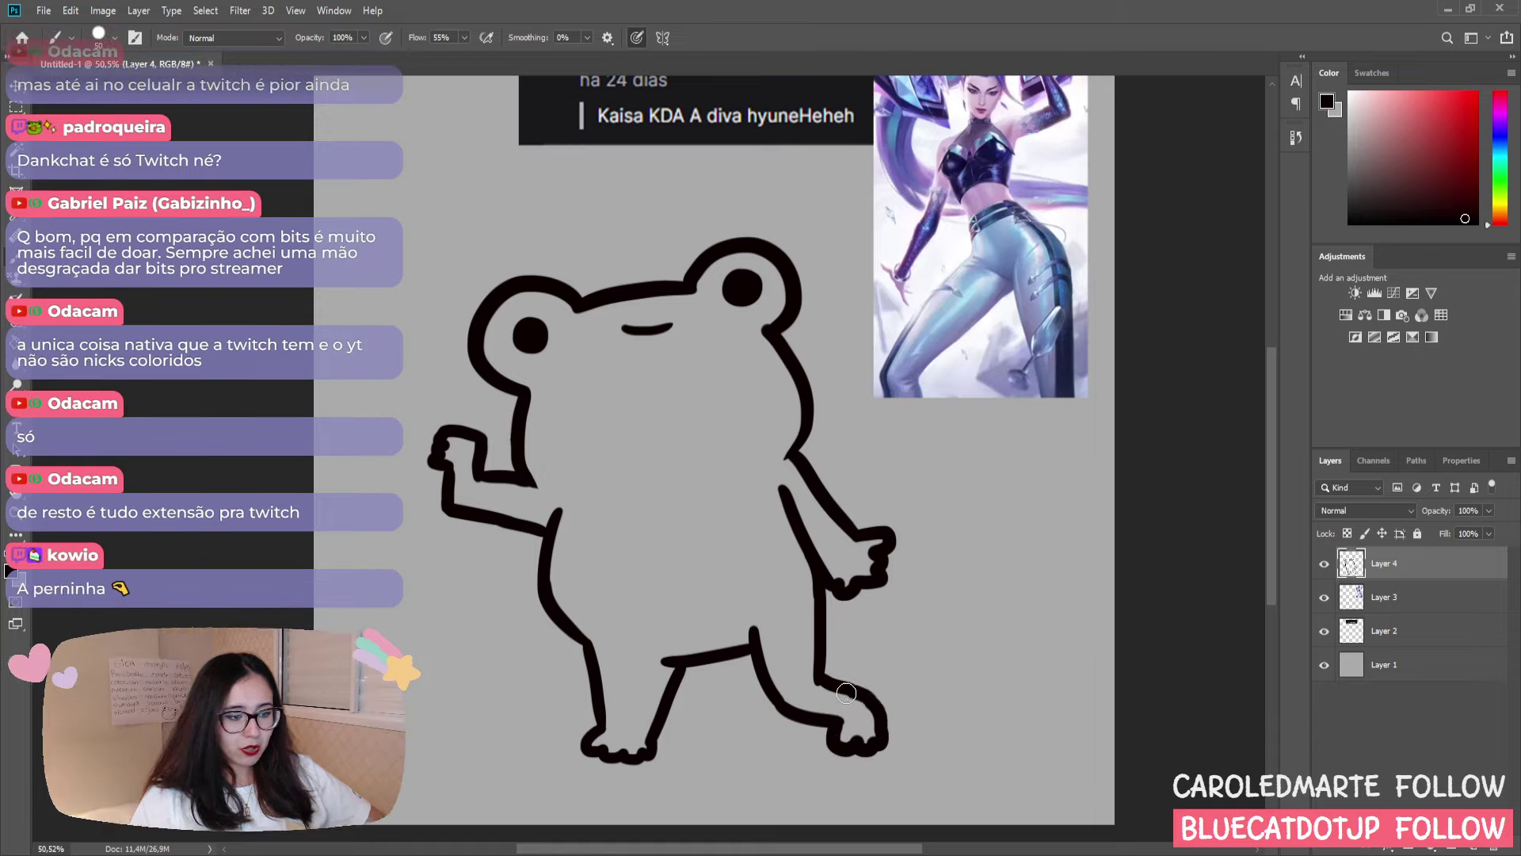
key("ctrl+z")
key("ctrl+z")
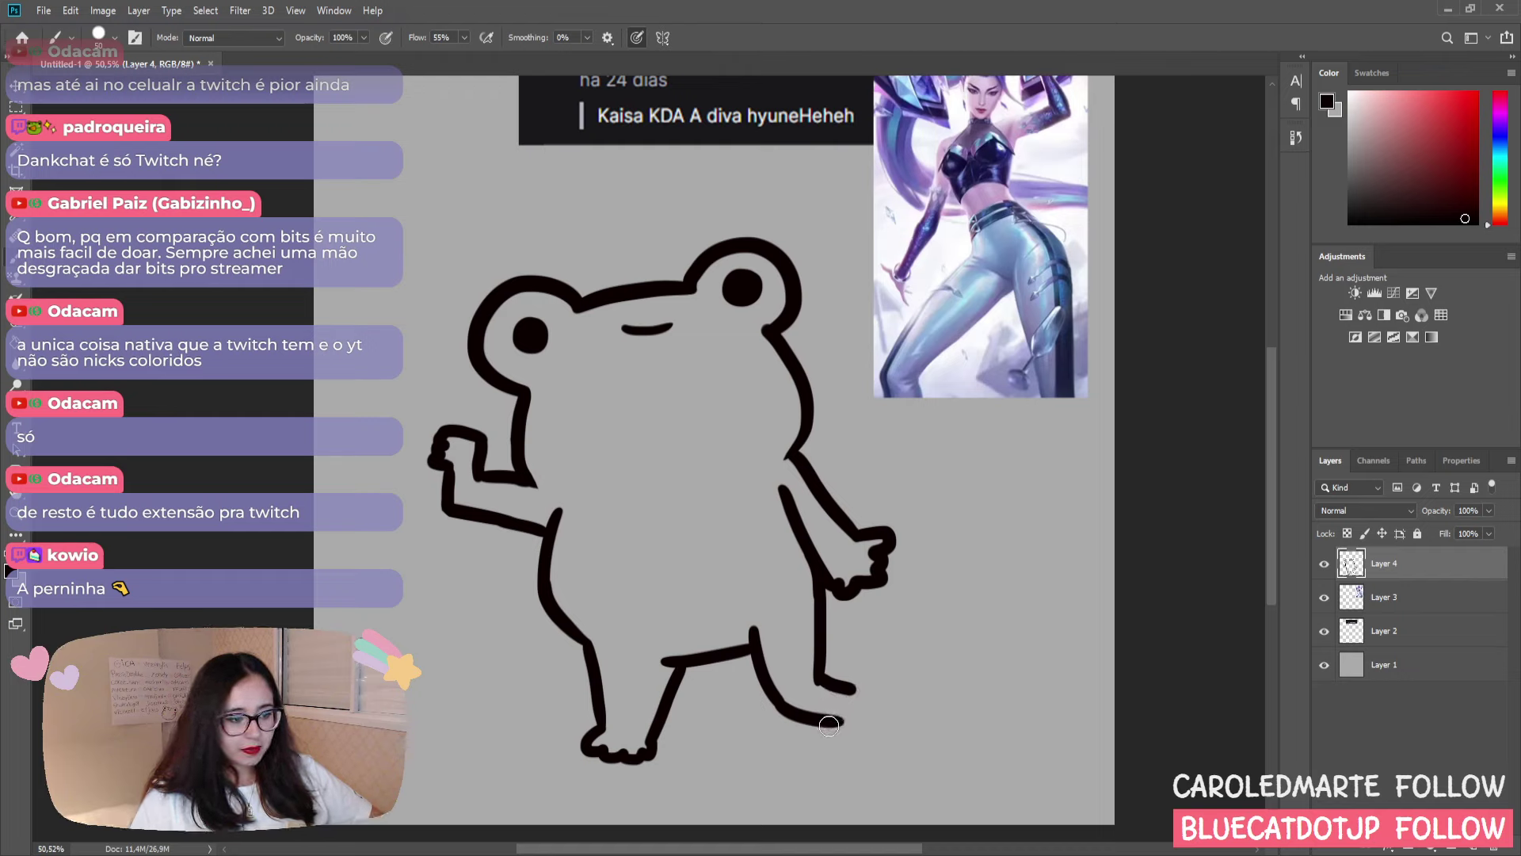
mouse_move(828, 720)
left_mouse_down()
mouse_move(834, 748)
mouse_move(883, 717)
mouse_move(844, 693)
left_mouse_up()
key("ctrl+z")
key("ctrl+z")
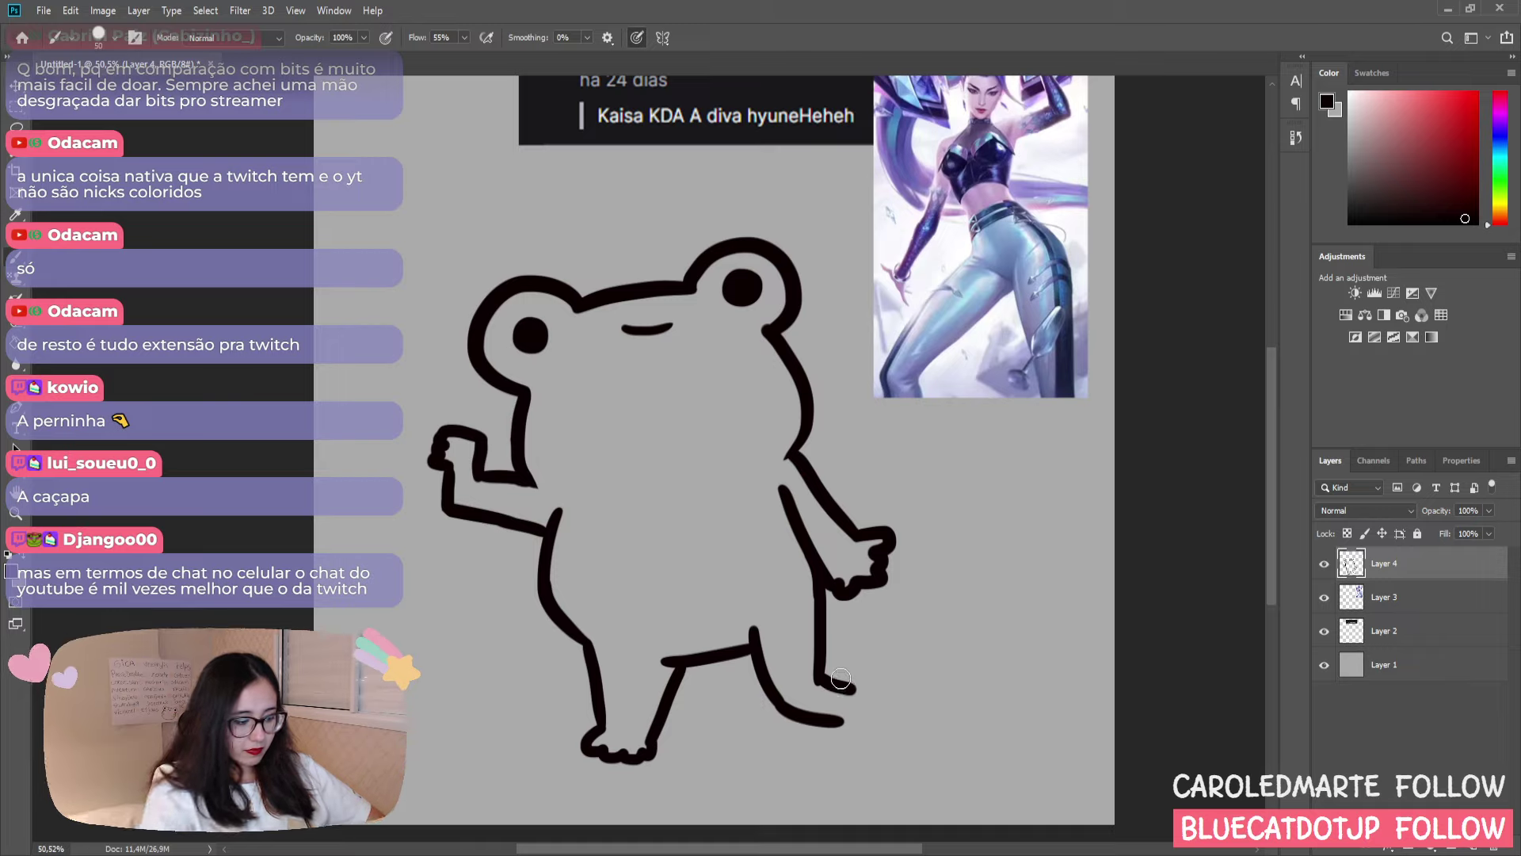
- Erase the bent end of the right leg's outer line and redraw it slightly higher, slanting outward and down
key("e")
left_click_drag(846, 686, 828, 678)
key("b")
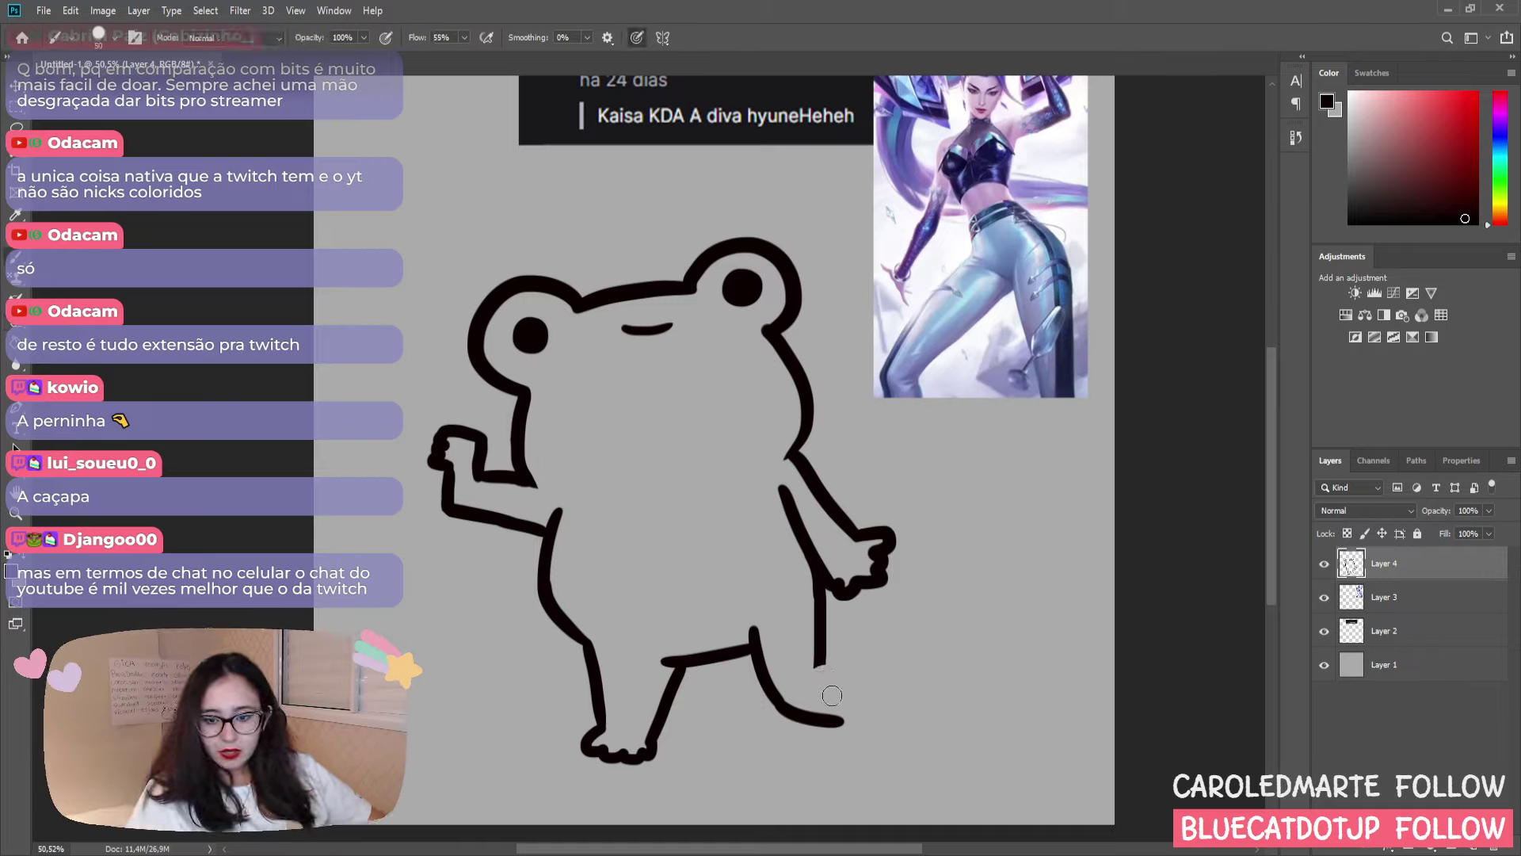
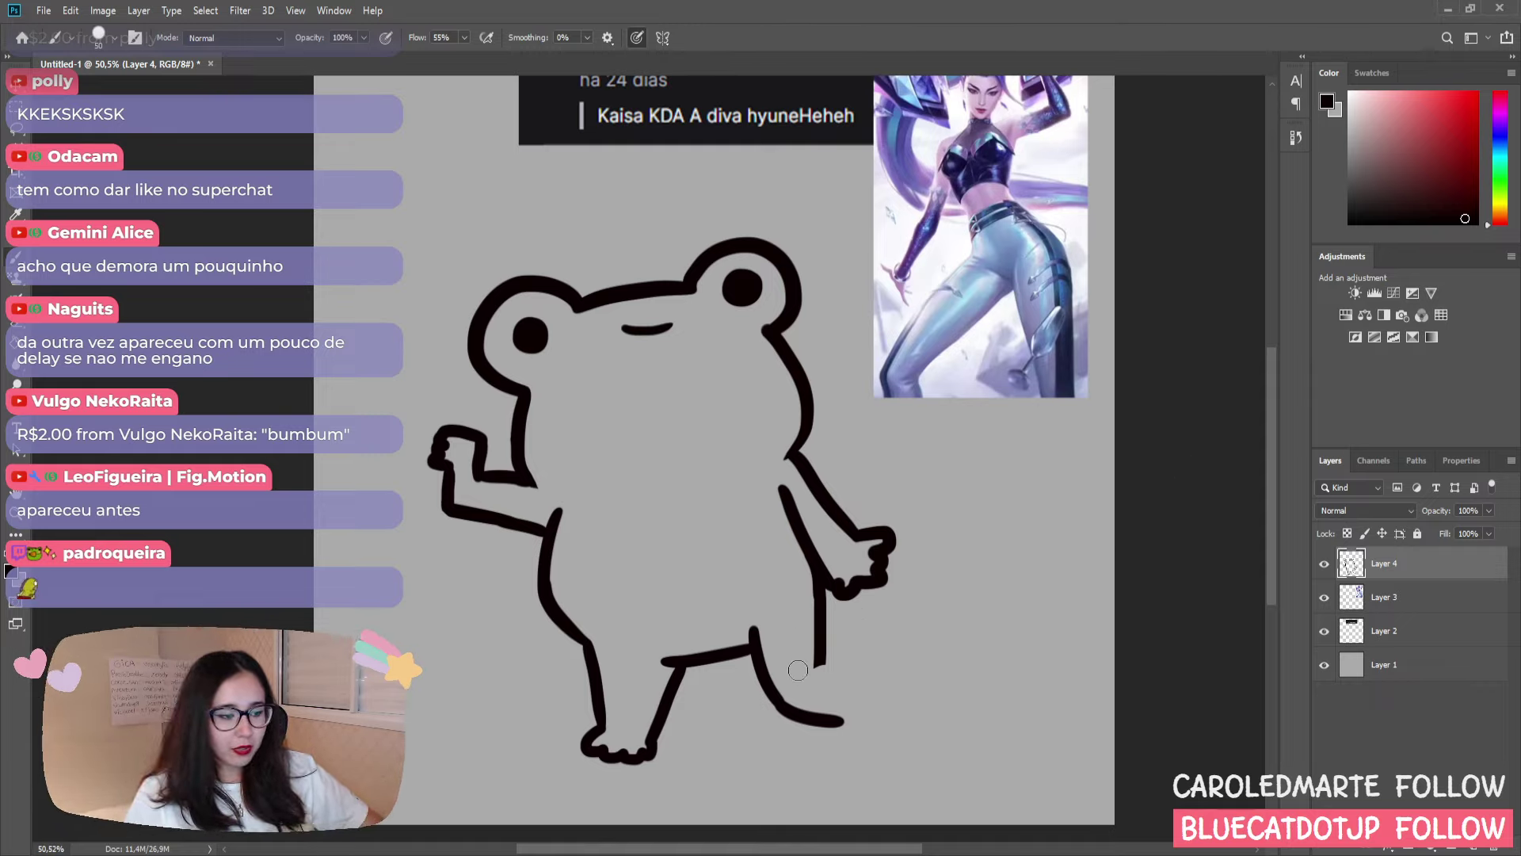
left_click_drag(863, 683, 817, 687)
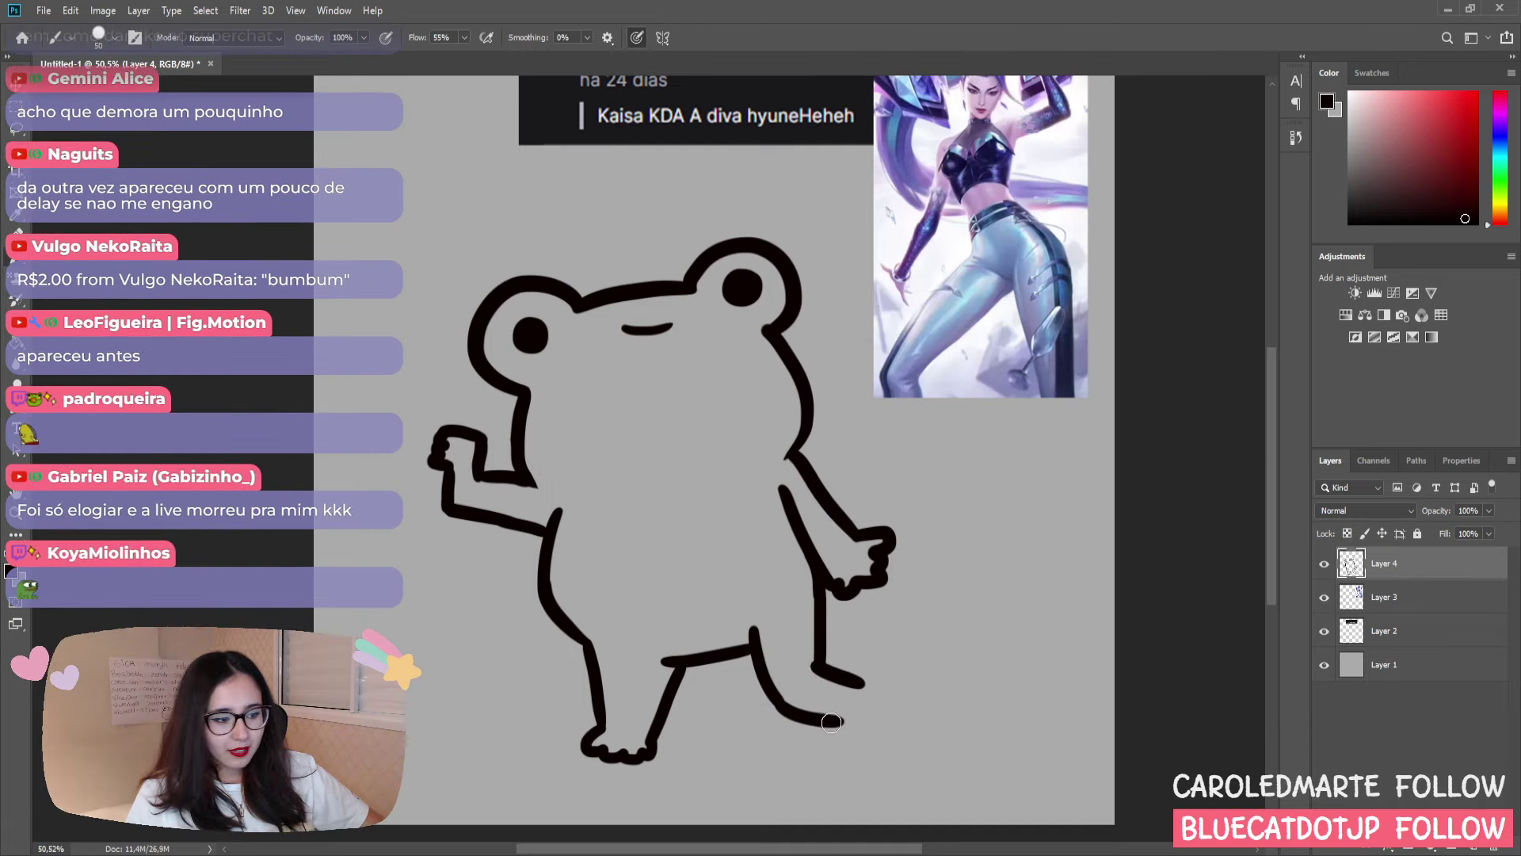
mouse_move(830, 722)
left_mouse_down()
mouse_move(879, 732)
mouse_move(878, 690)
mouse_move(827, 722)
mouse_move(840, 752)
mouse_move(872, 745)
left_mouse_up()
key("ctrl+z")
key("ctrl+z")
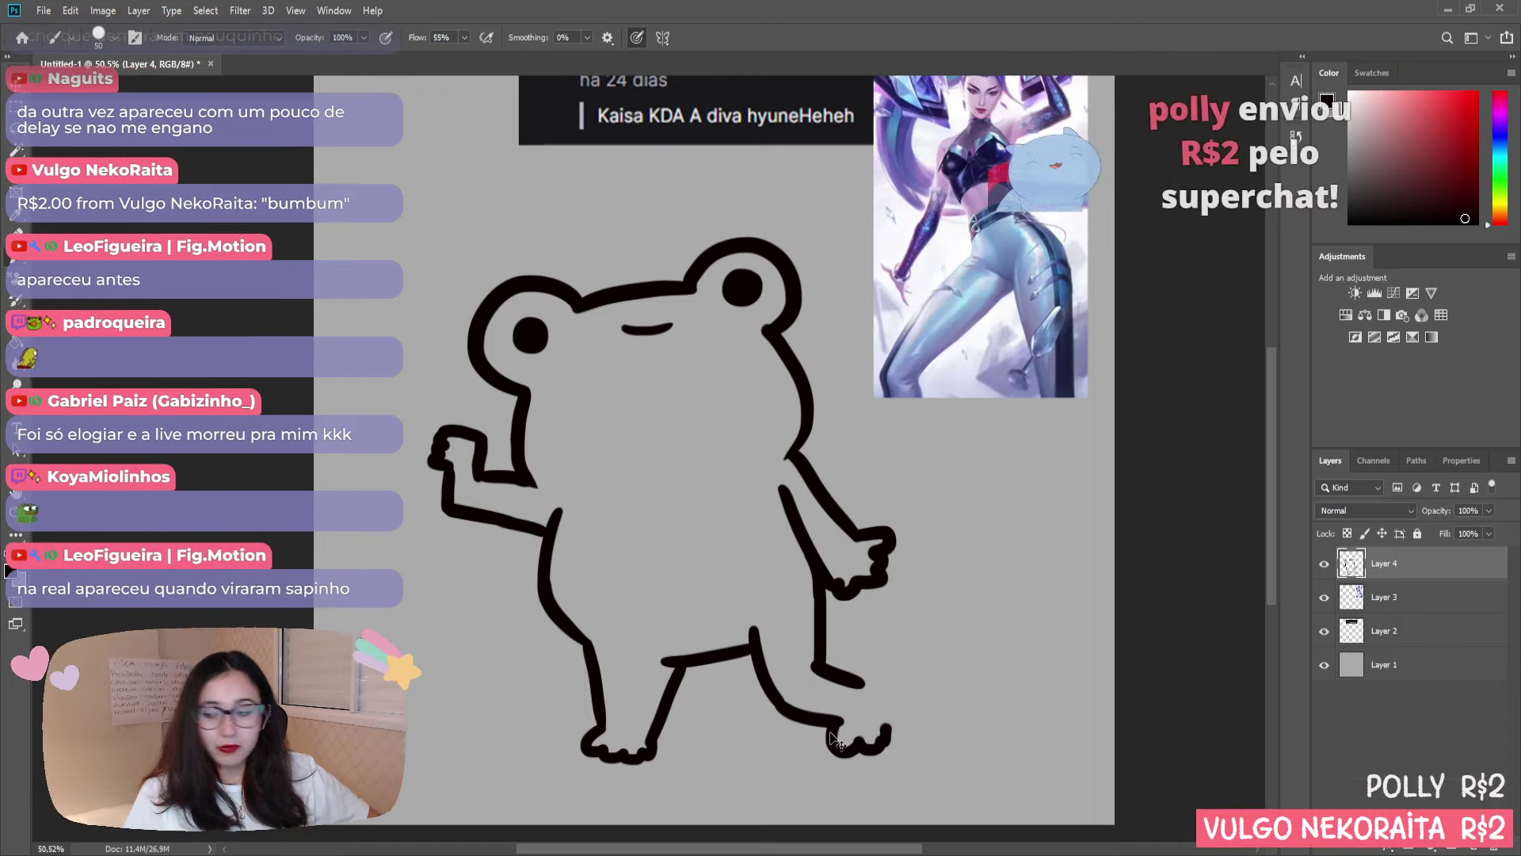
key("ctrl+z")
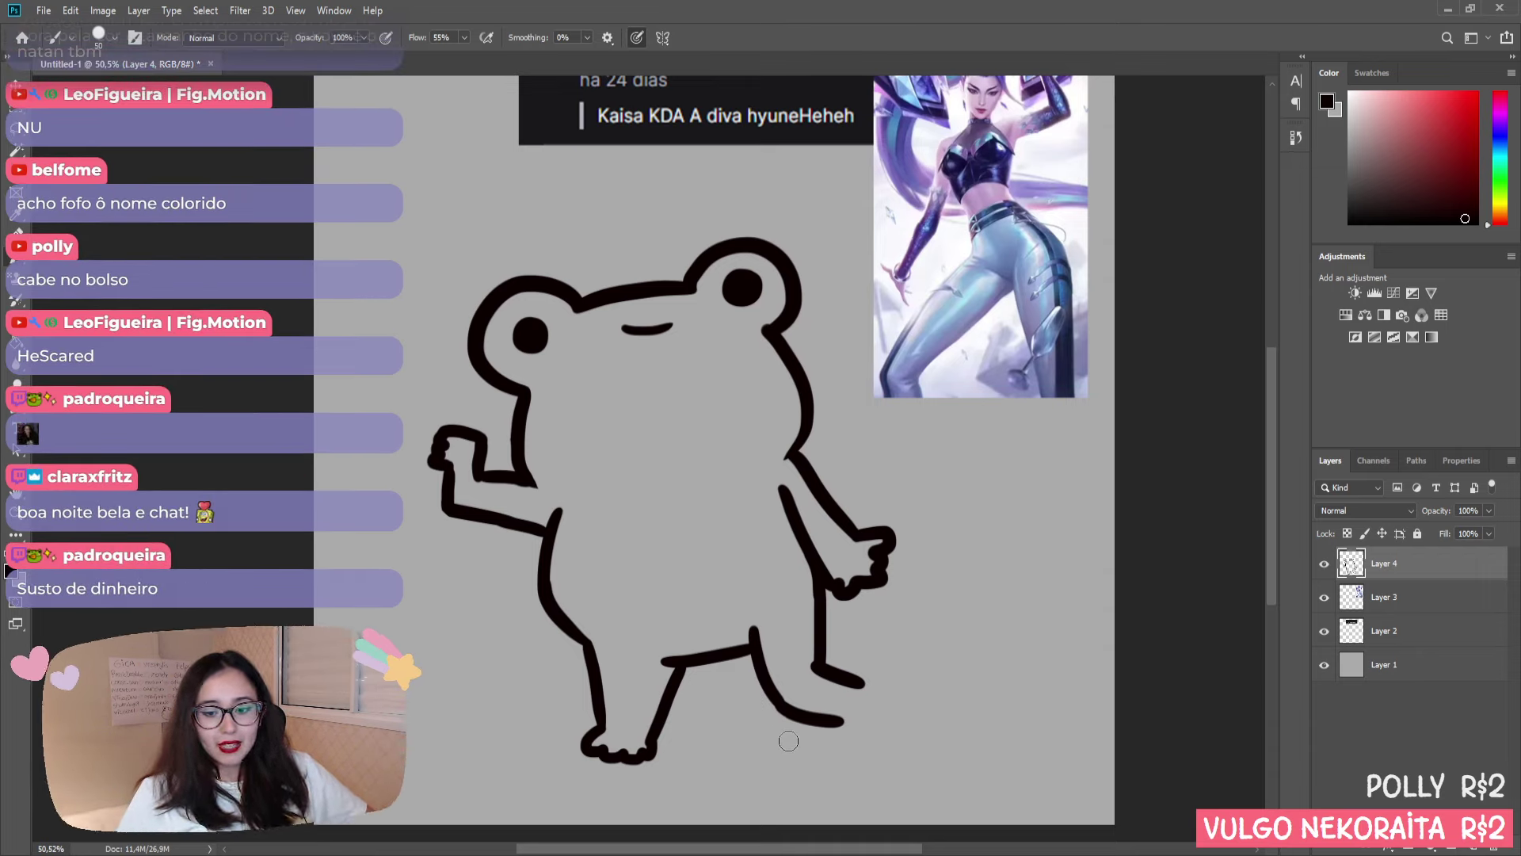
mouse_move(837, 721)
left_mouse_down()
mouse_move(849, 751)
mouse_move(891, 736)
left_mouse_up()
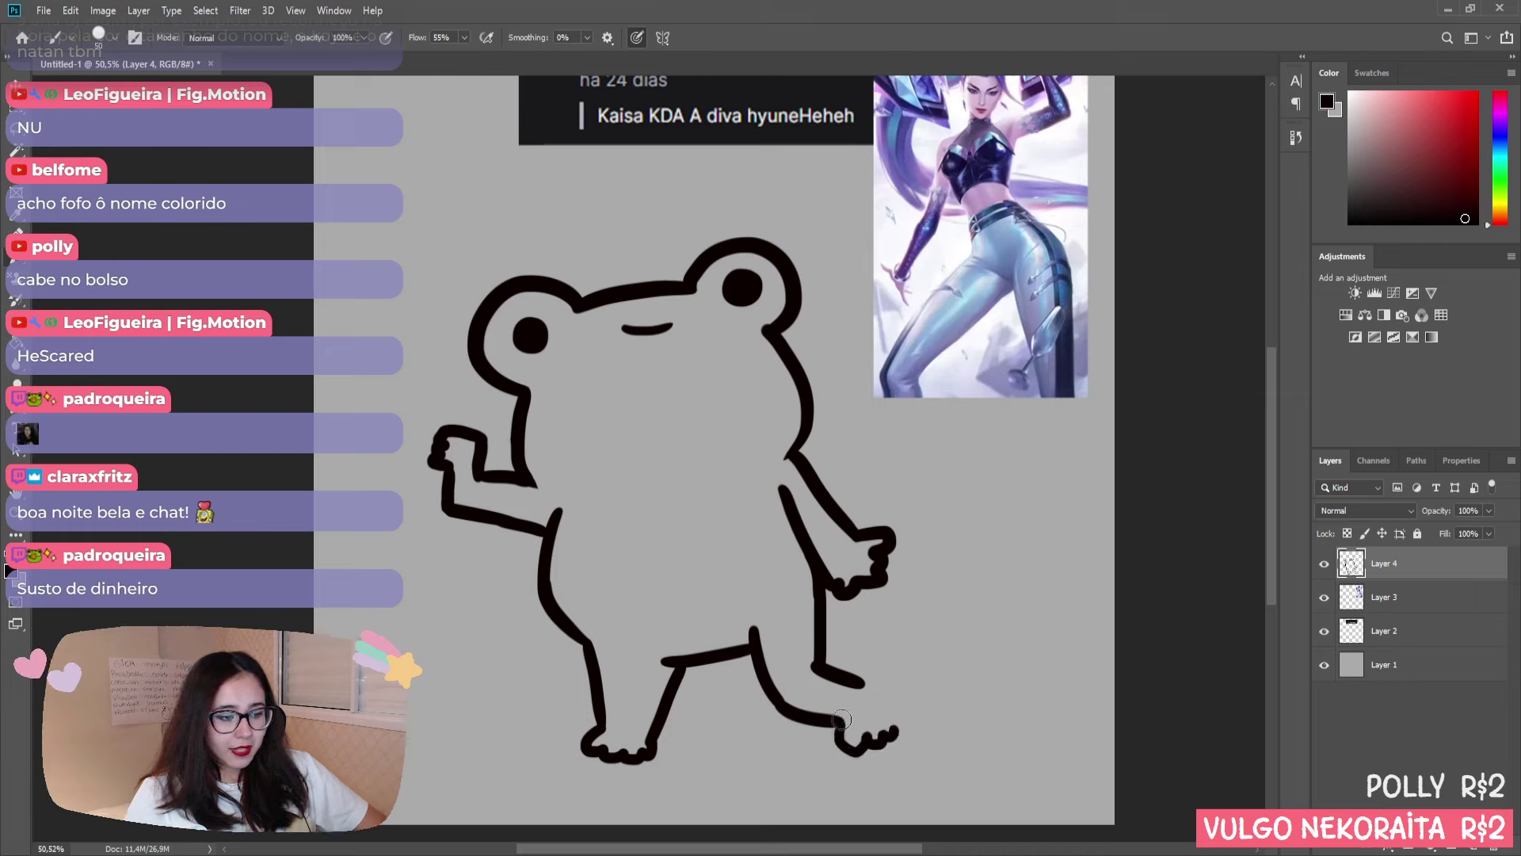
key("ctrl+z")
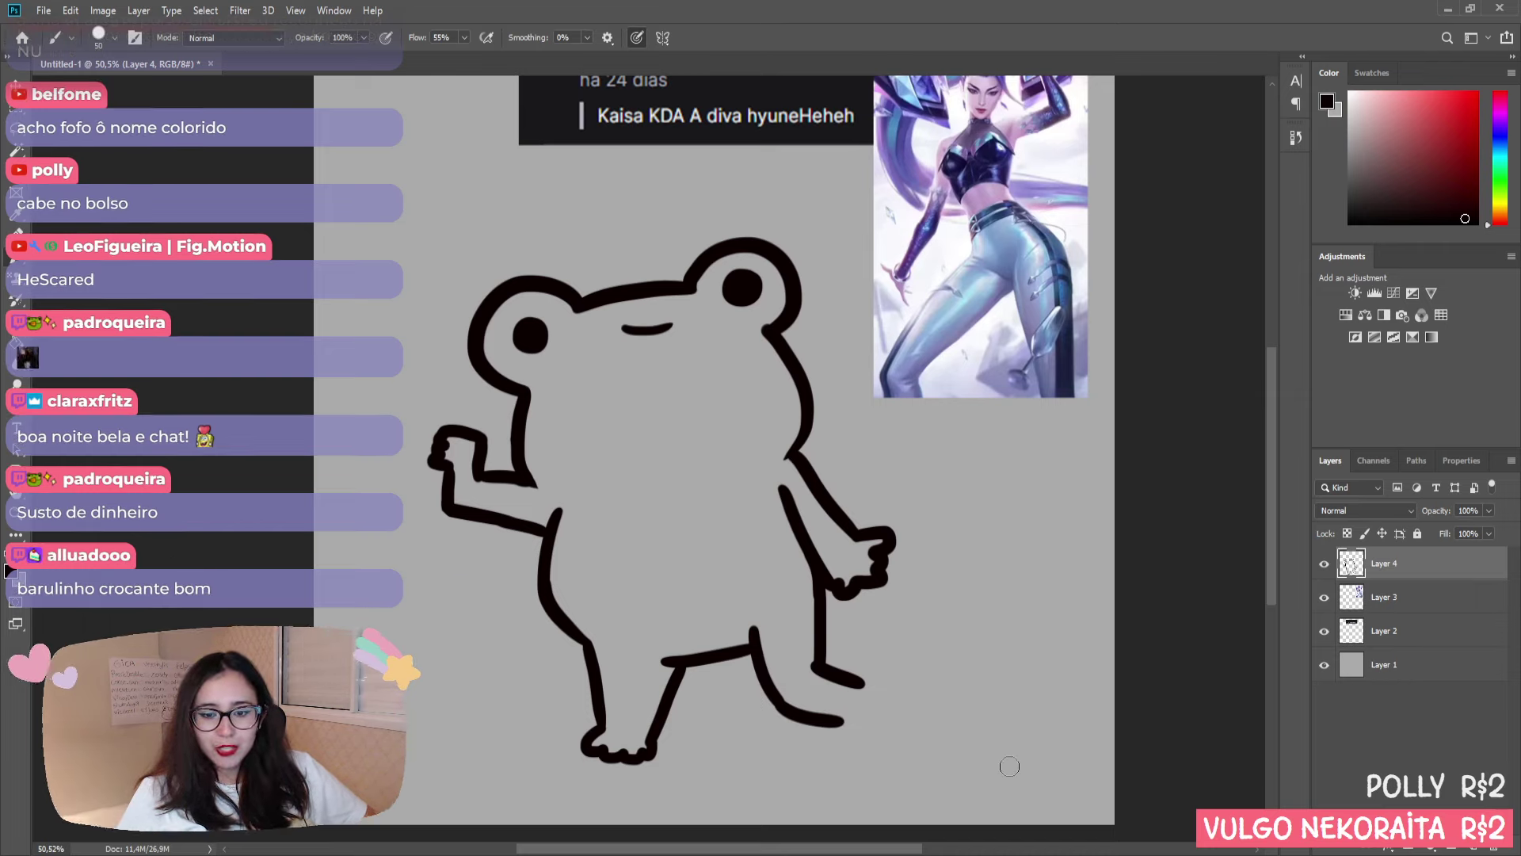
- Close the right leg with a foot that has rounded toes underneath, joining its inner and outer lines
mouse_move(827, 721)
left_mouse_down()
mouse_move(871, 747)
mouse_move(893, 722)
mouse_move(889, 695)
mouse_move(862, 683)
left_mouse_up()
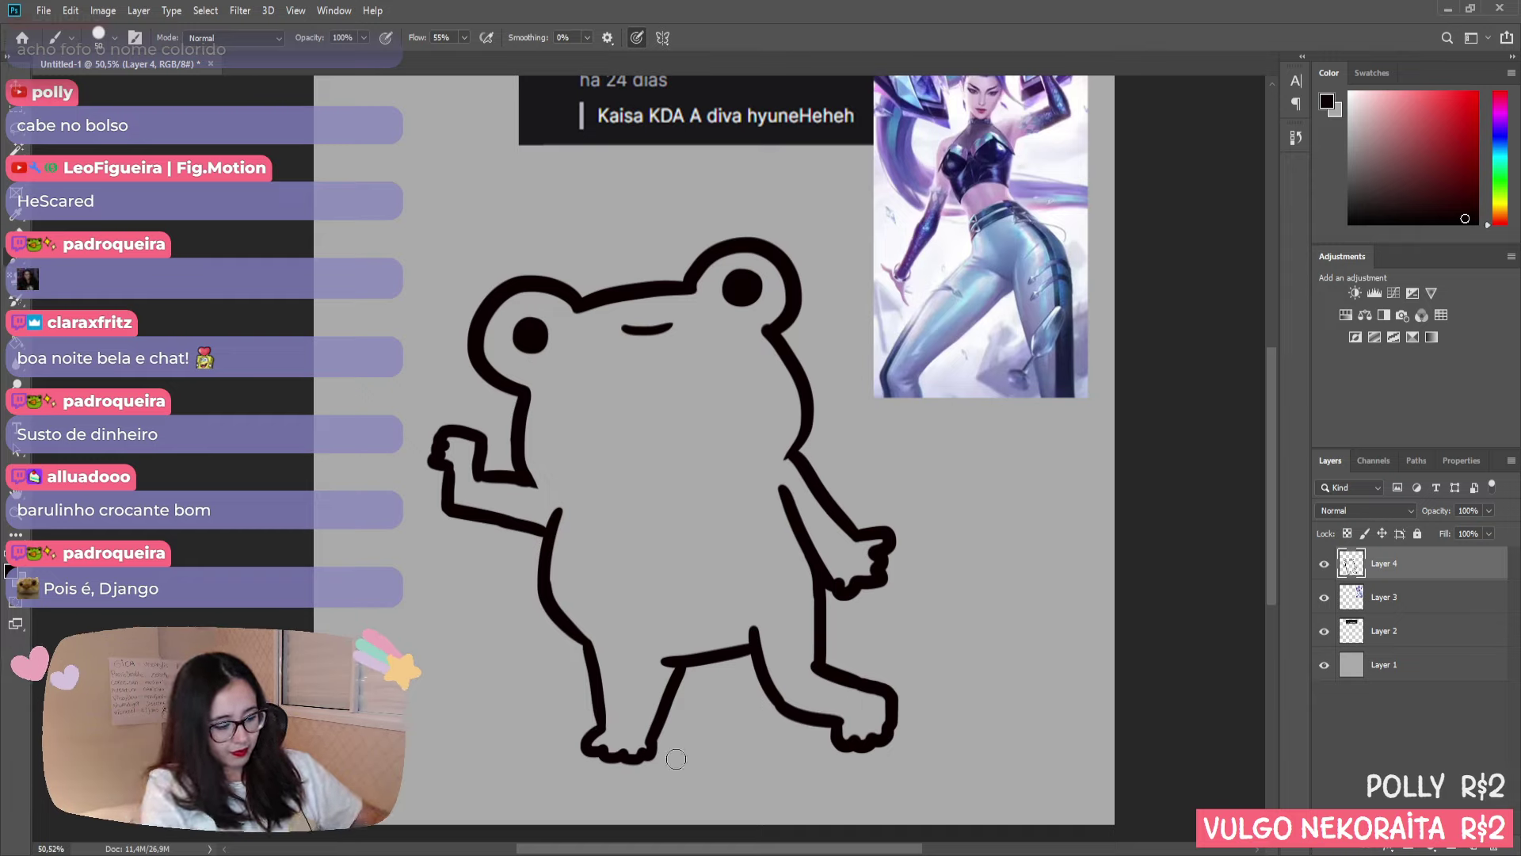
- Add a new layer and draw a thin line across each ankle to separate the feet from the legs
key("ctrl+shift+alt+n")
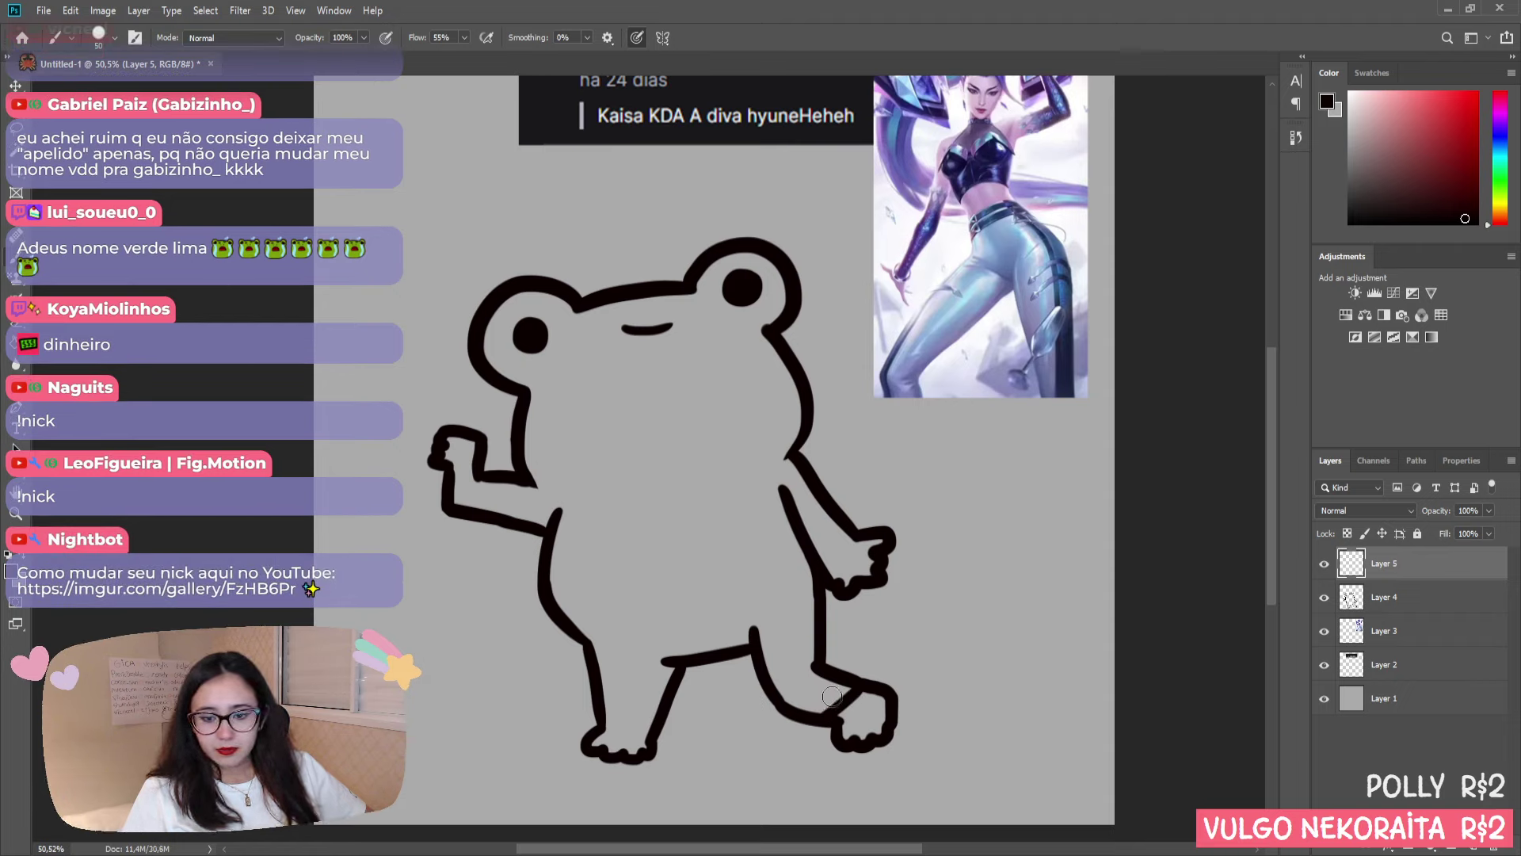
left_click_drag(829, 699, 816, 705)
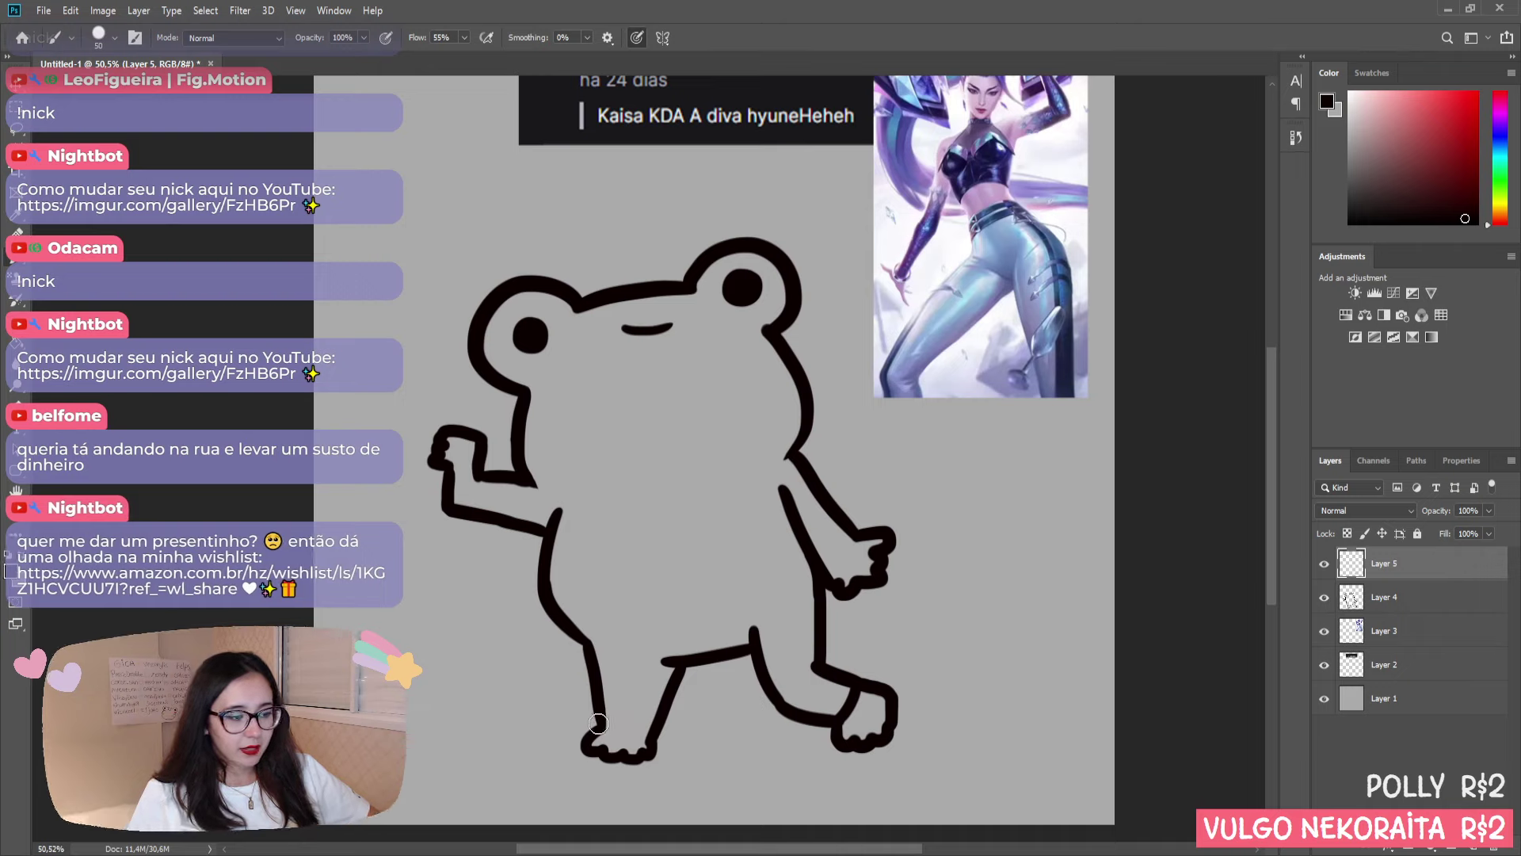
left_click_drag(602, 723, 657, 729)
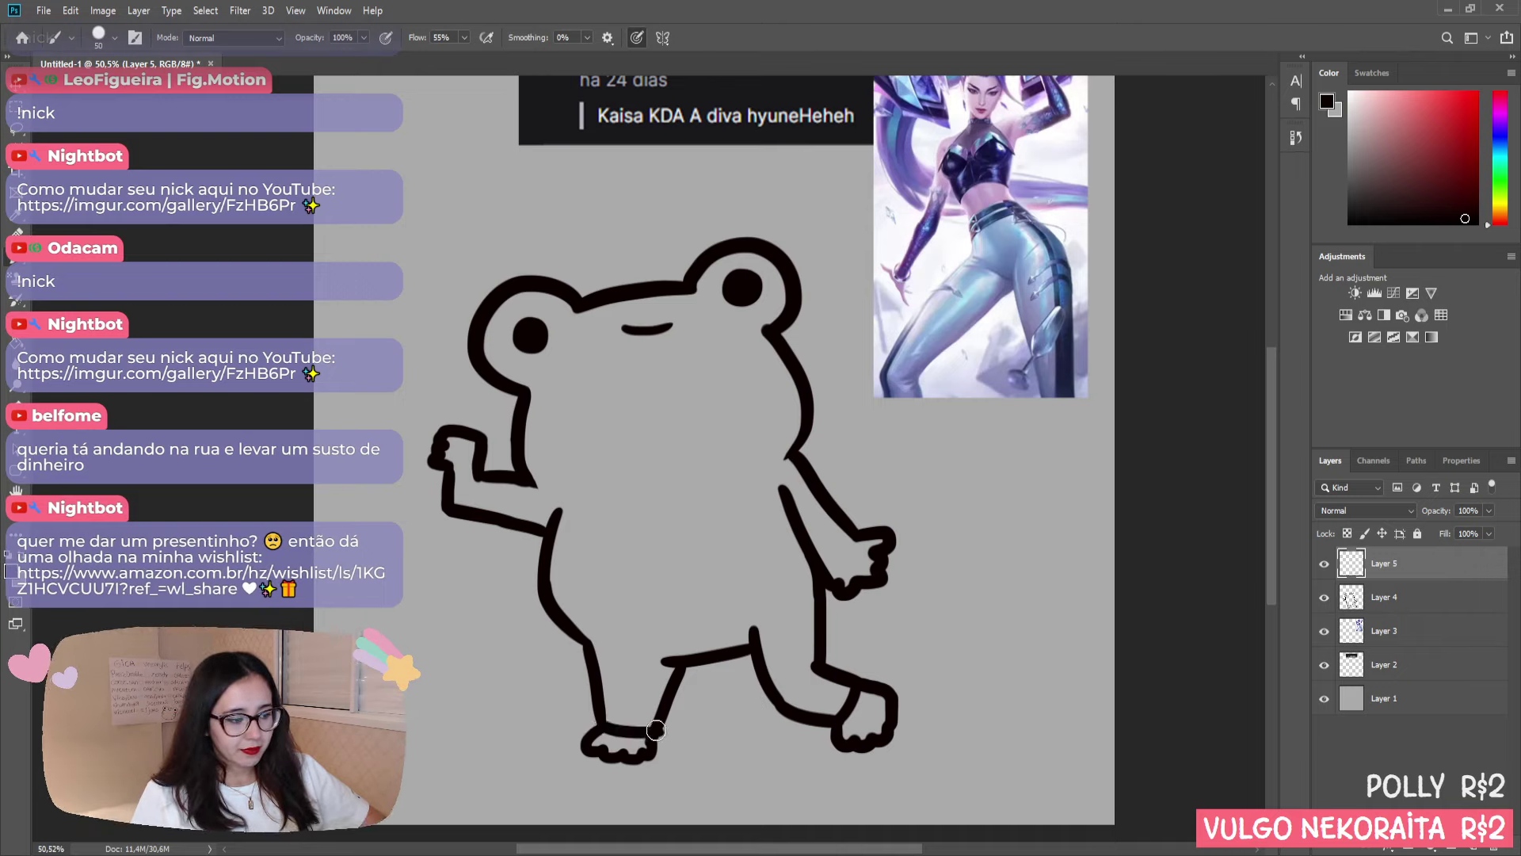
key("ctrl+z")
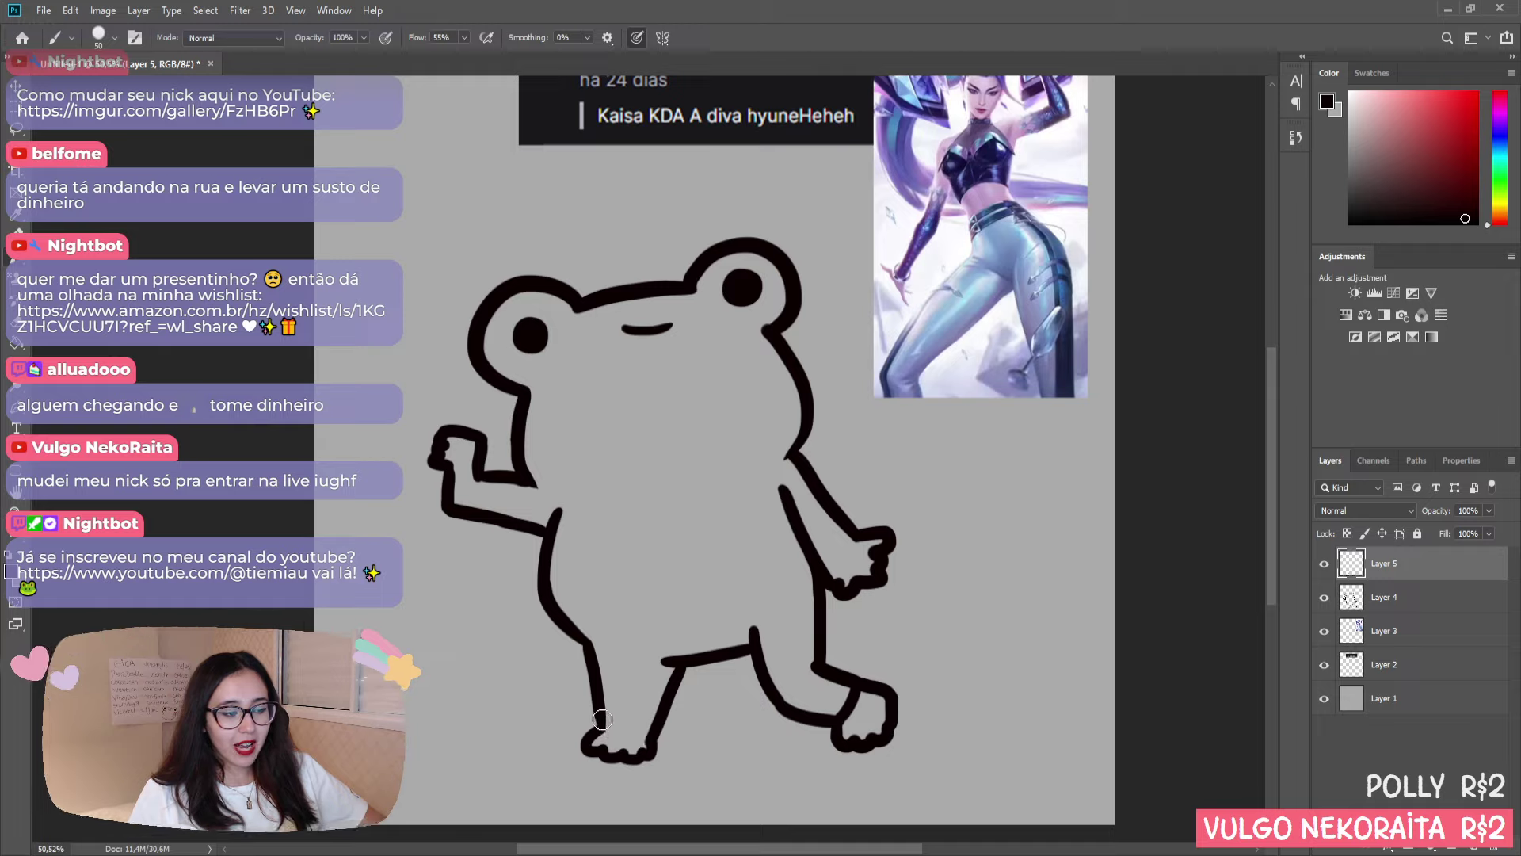
mouse_move(602, 719)
left_mouse_down()
mouse_move(653, 719)
mouse_move(615, 722)
left_mouse_up()
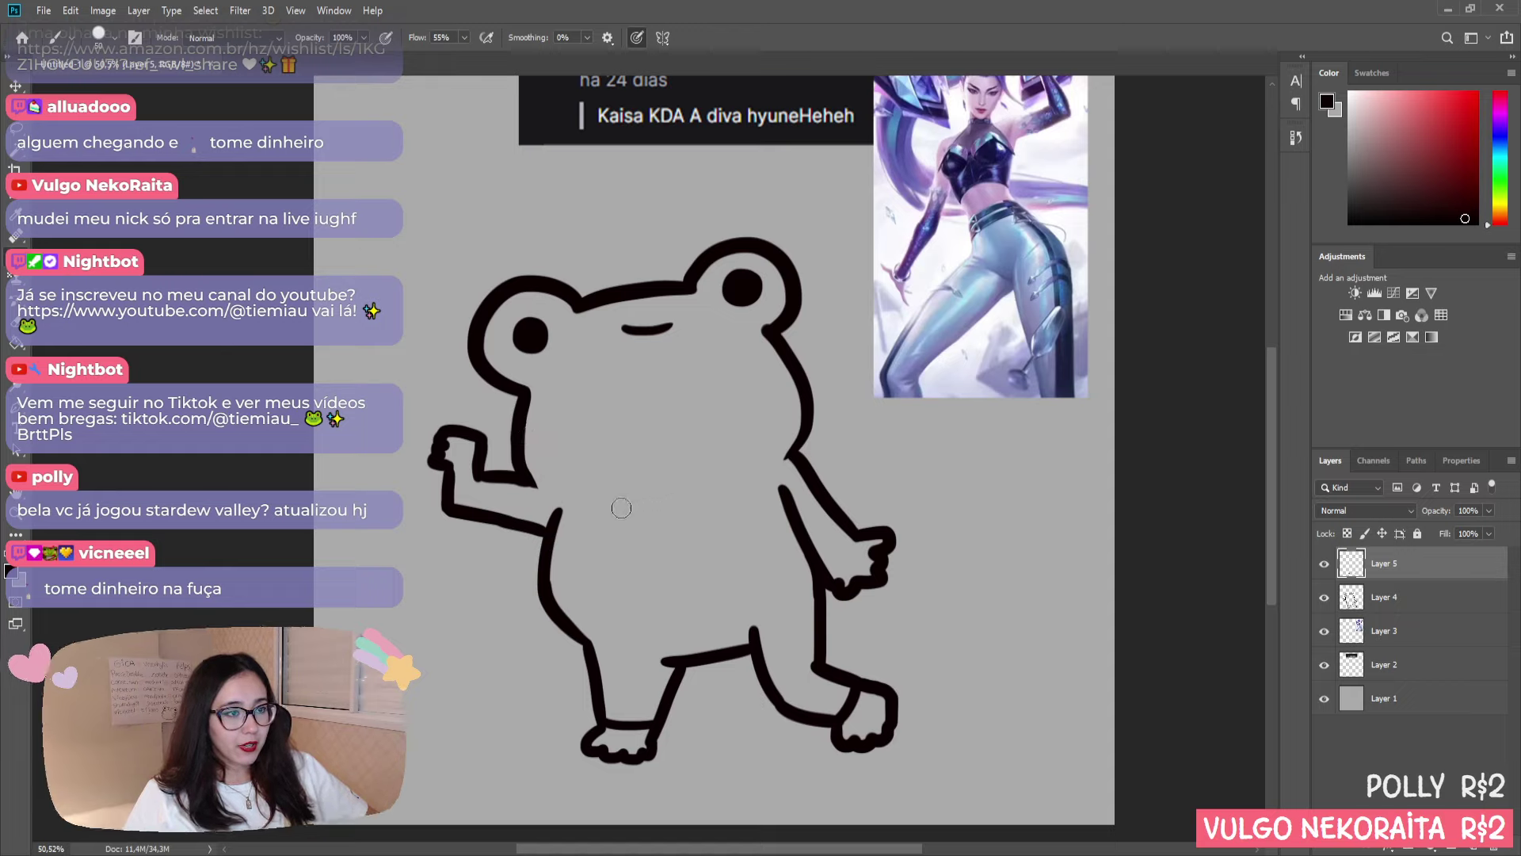
- Draw the top's neckline across the chest as a line with two peaks and a central dip, reaching from arm to arm
left_click_drag(554, 526, 629, 523)
key("ctrl+z")
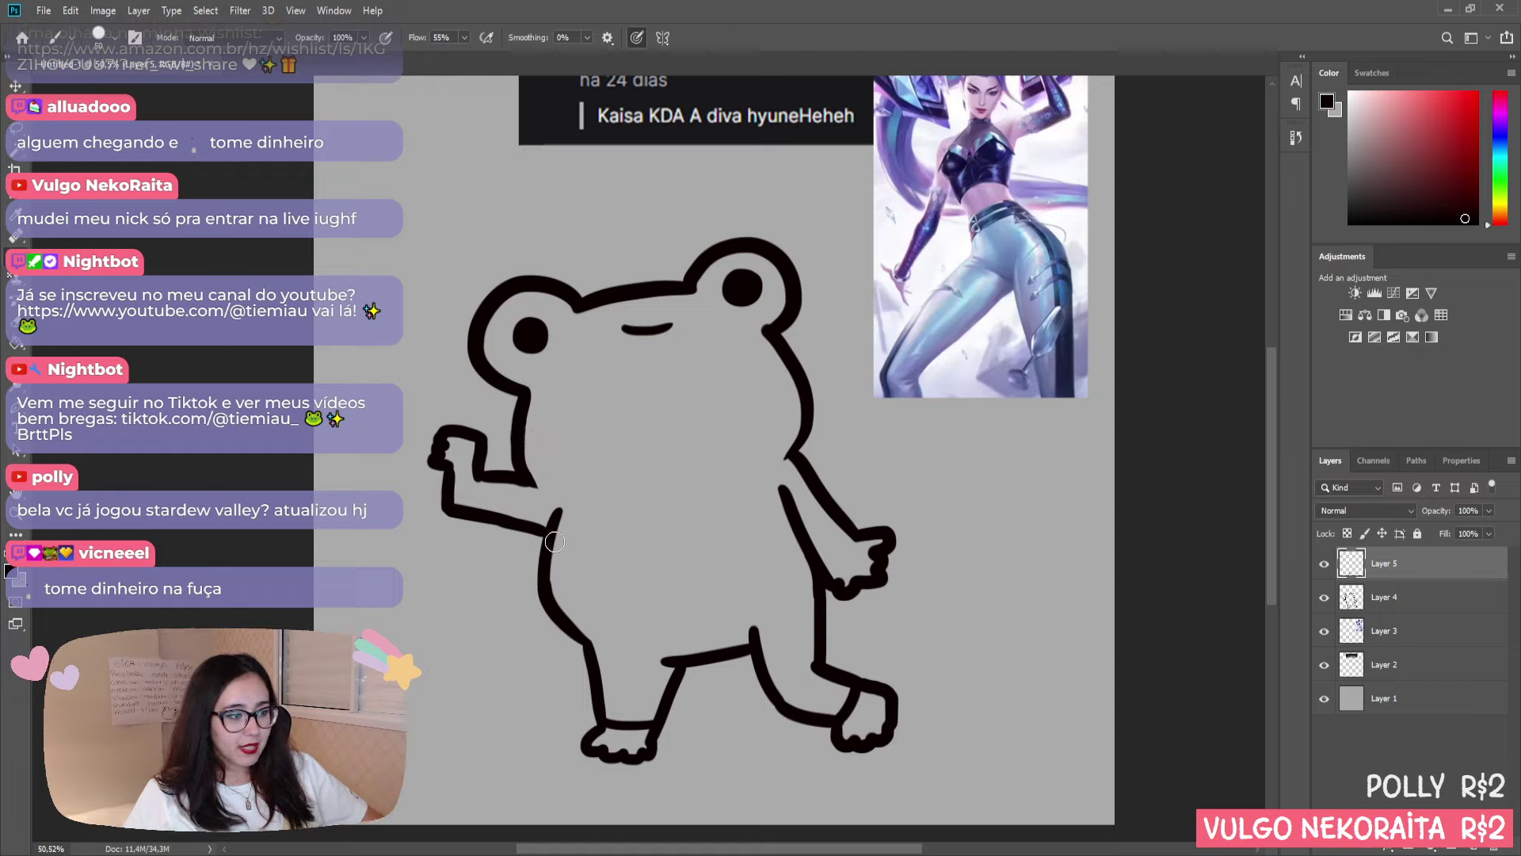
mouse_move(546, 551)
left_mouse_down()
mouse_move(602, 515)
mouse_move(586, 522)
mouse_move(657, 537)
mouse_move(736, 499)
left_mouse_up()
key("ctrl+z")
key("ctrl+z")
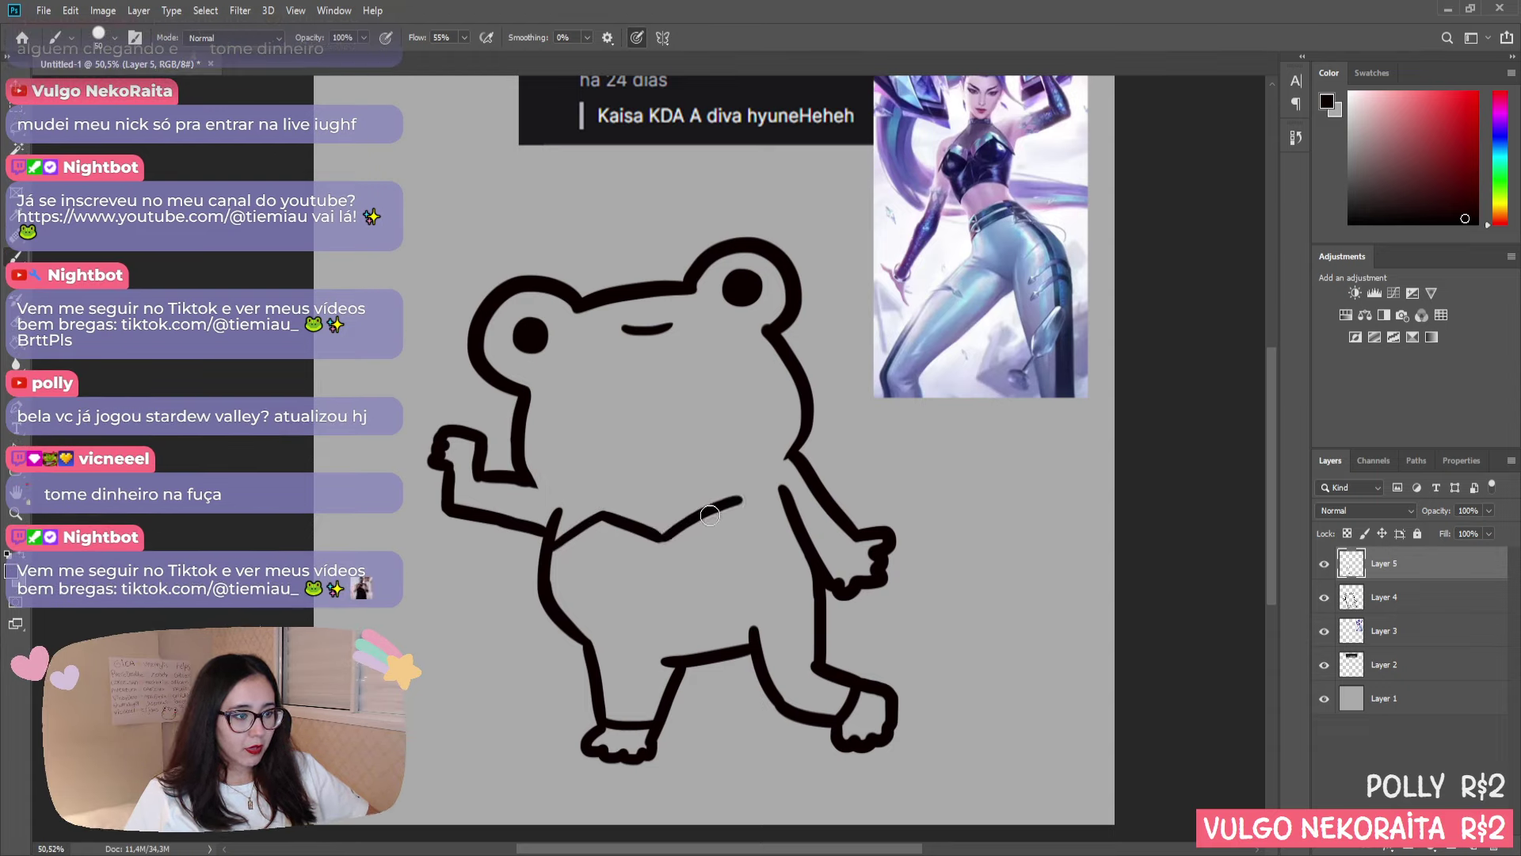
key("ctrl+z")
mouse_move(658, 535)
left_mouse_down()
mouse_move(714, 505)
mouse_move(789, 520)
left_mouse_up()
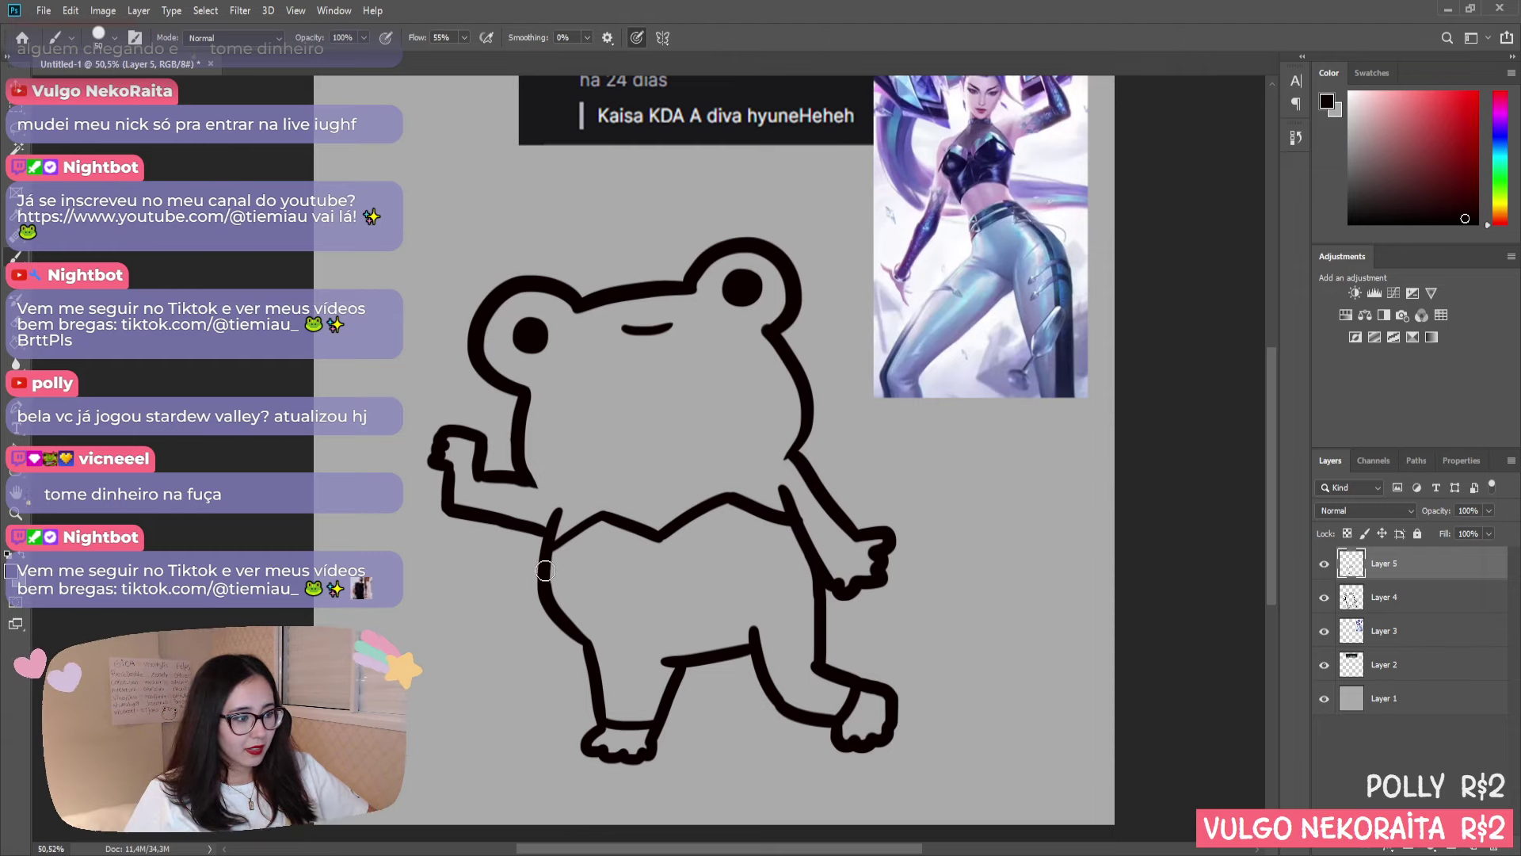
- Start the top's lower edge with a short rising line parallel to the neckline, and try out its downward continuation from the peak
left_click_drag(608, 539, 677, 557)
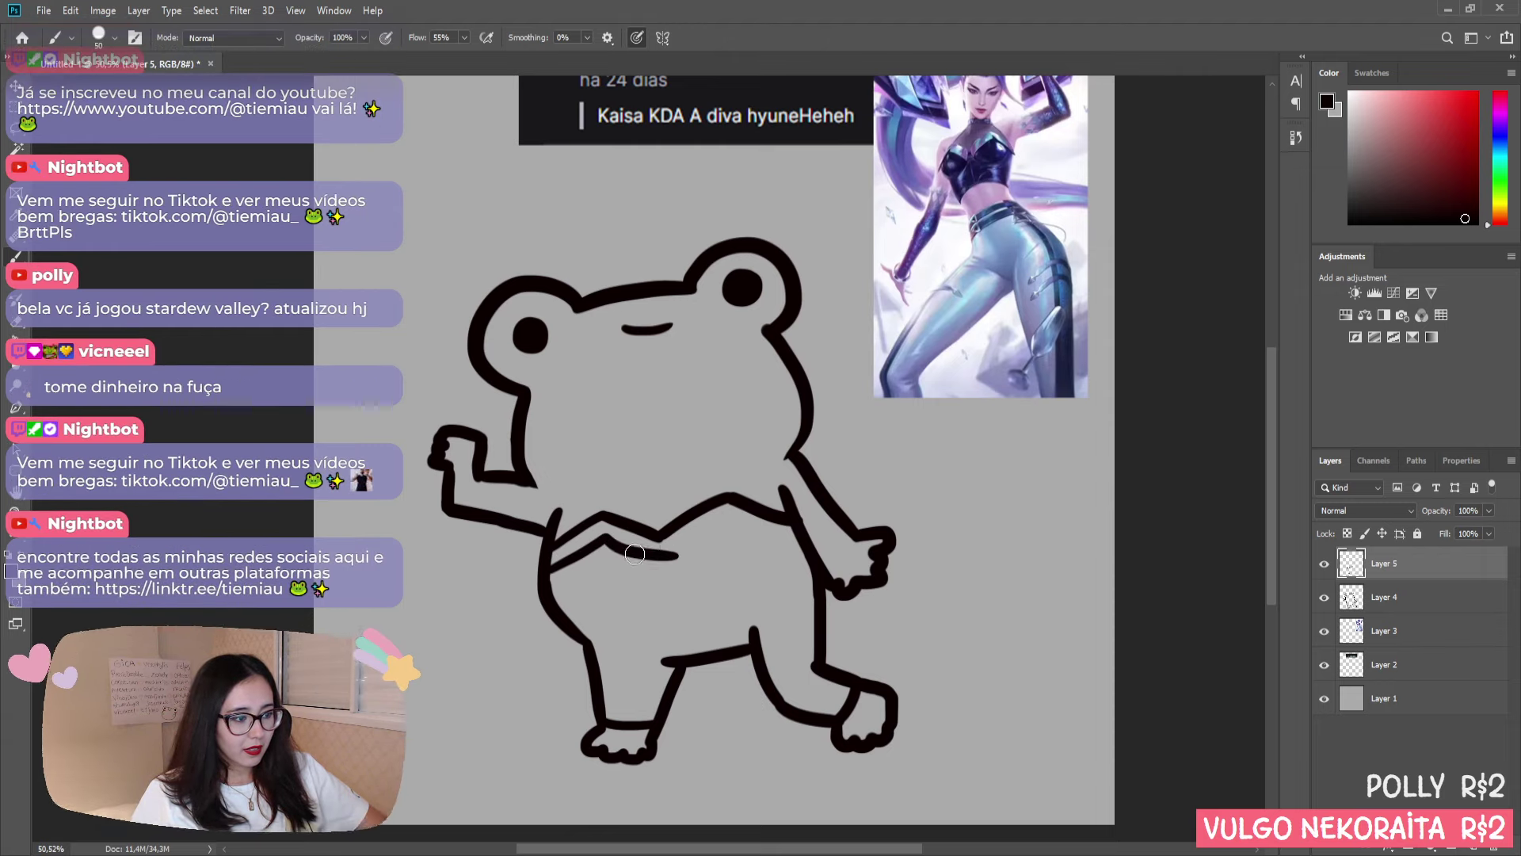
key("ctrl+z")
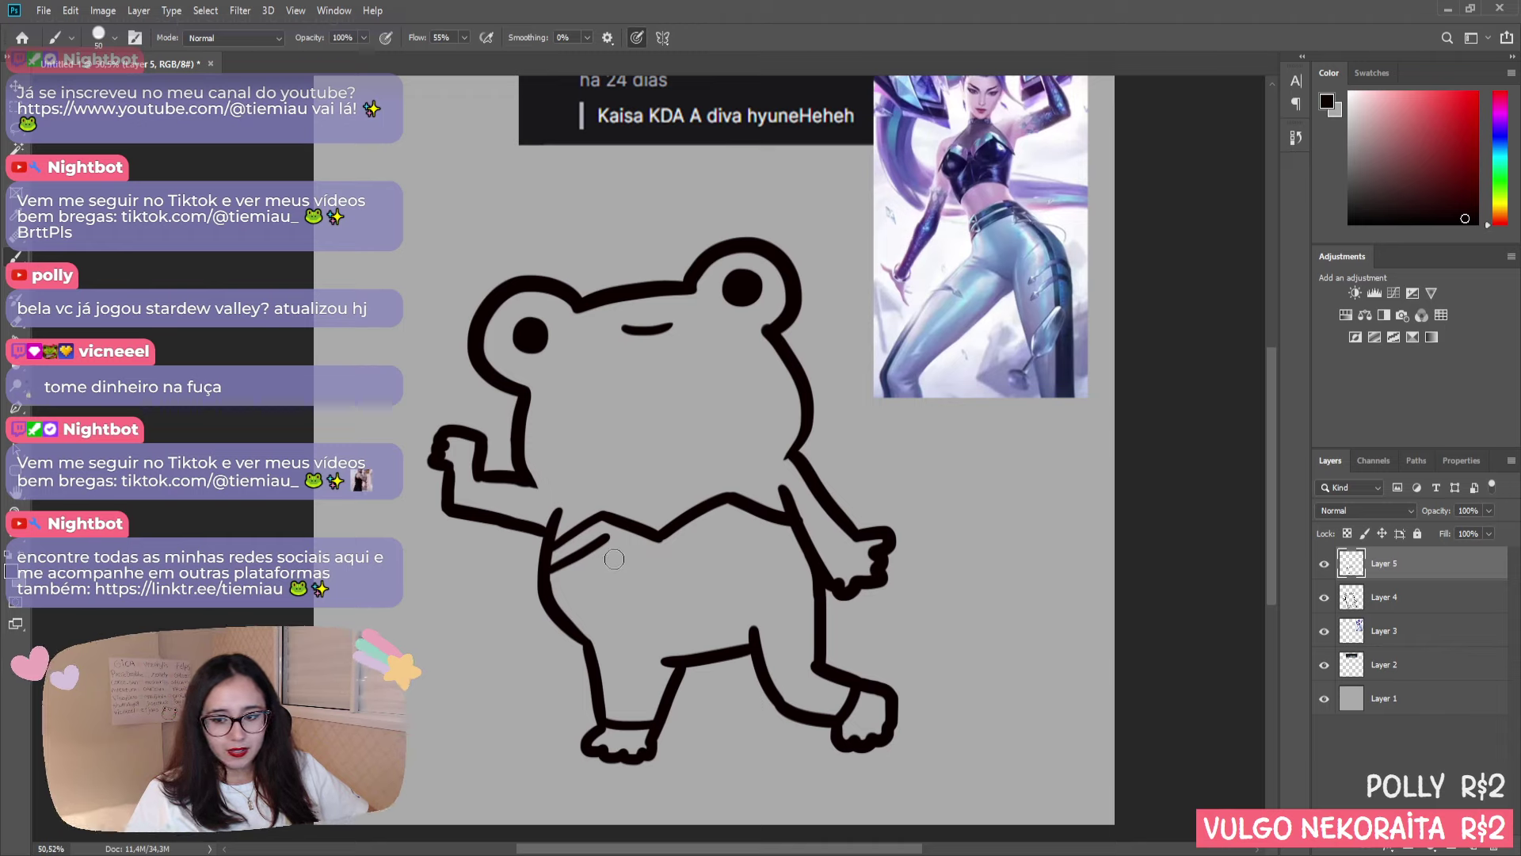
left_click_drag(610, 539, 674, 561)
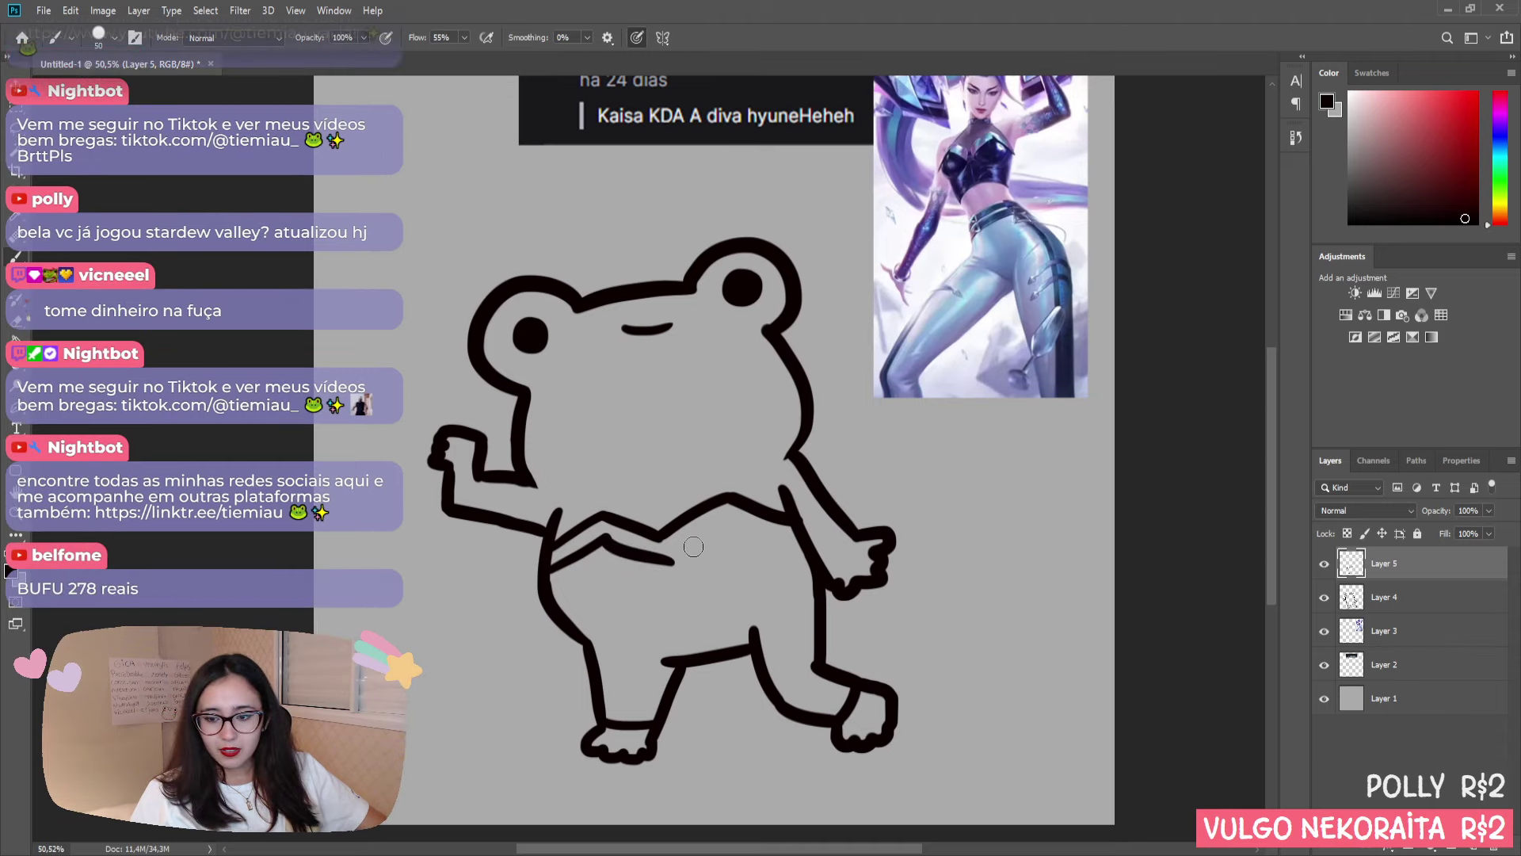
key("ctrl+z")
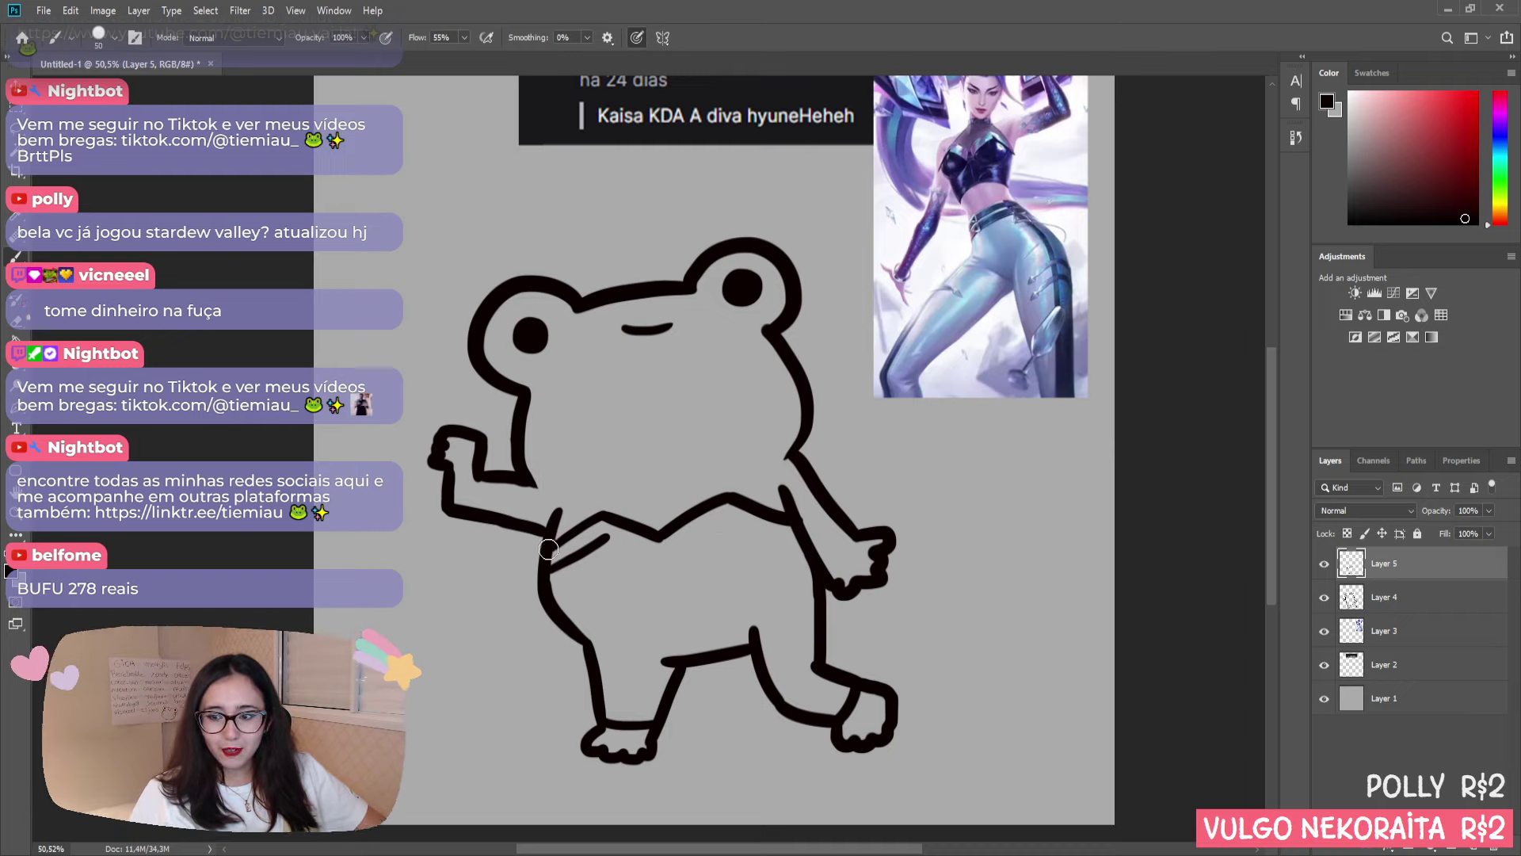
left_click_drag(604, 538, 653, 561)
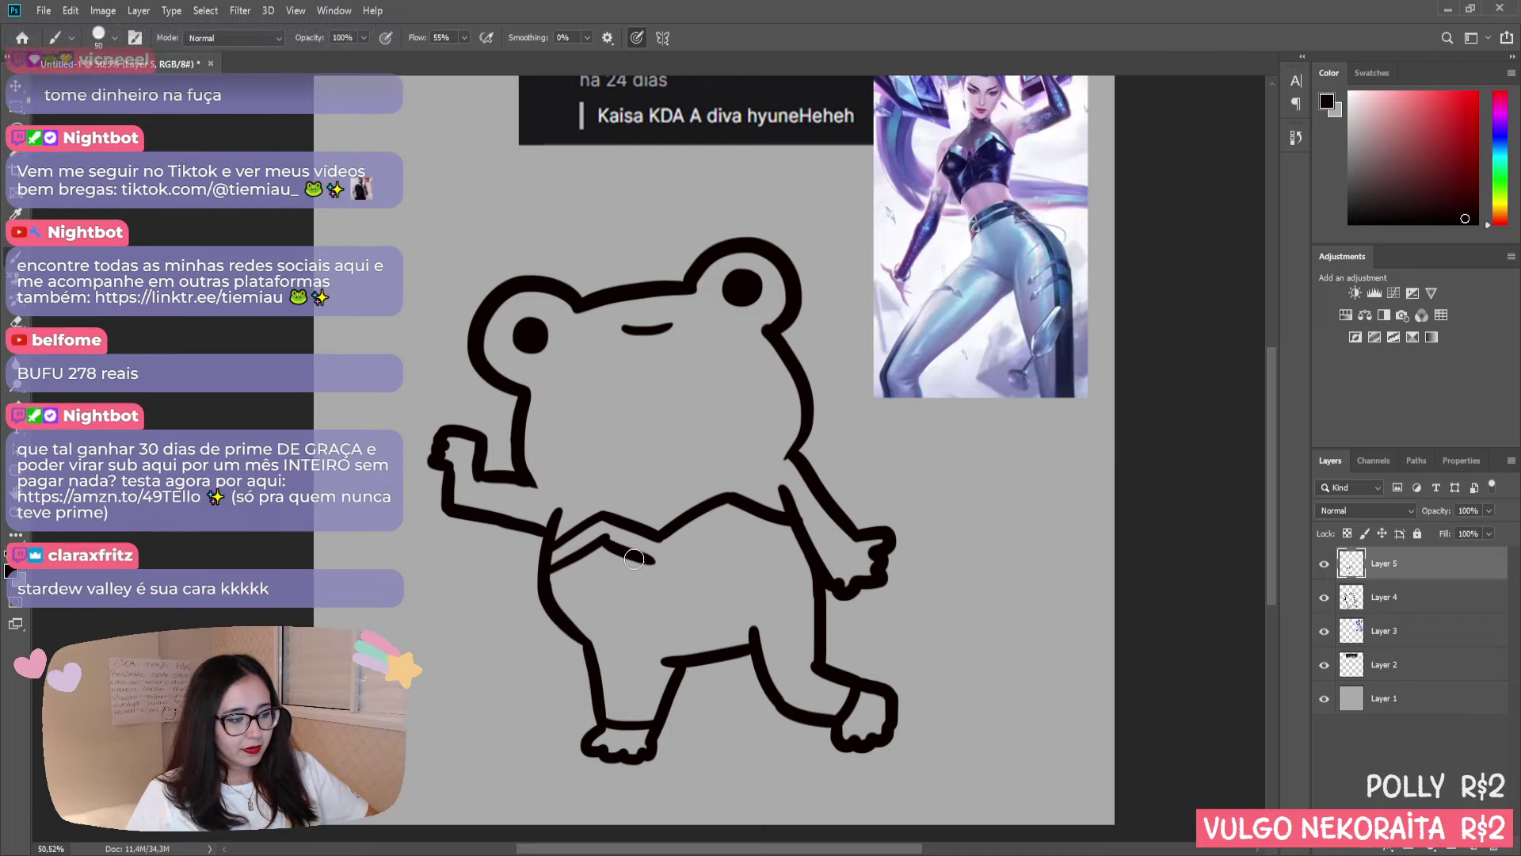
key("ctrl+z")
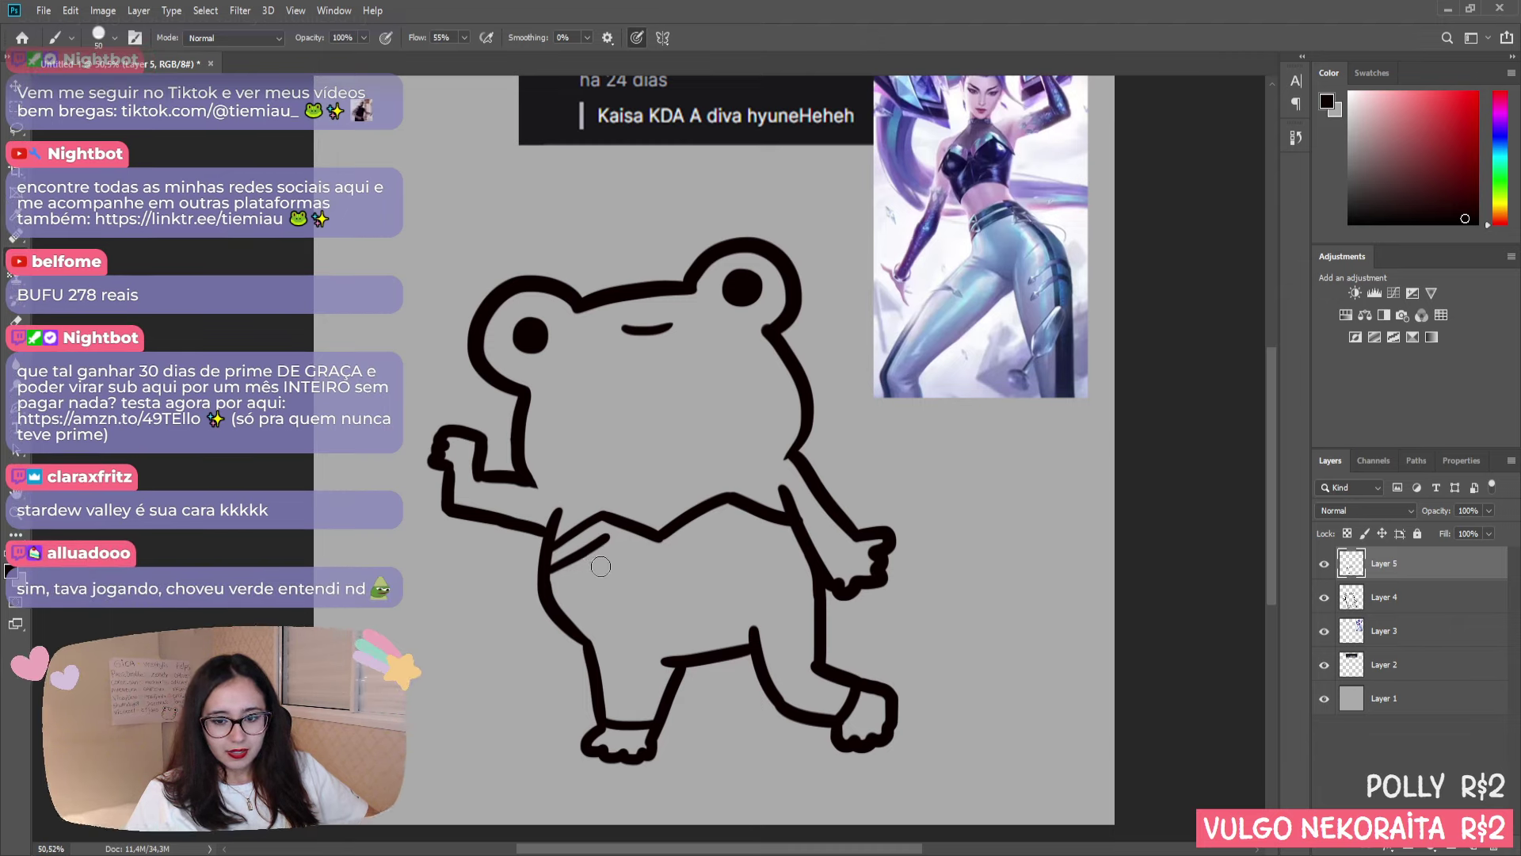
left_click_drag(602, 544, 664, 557)
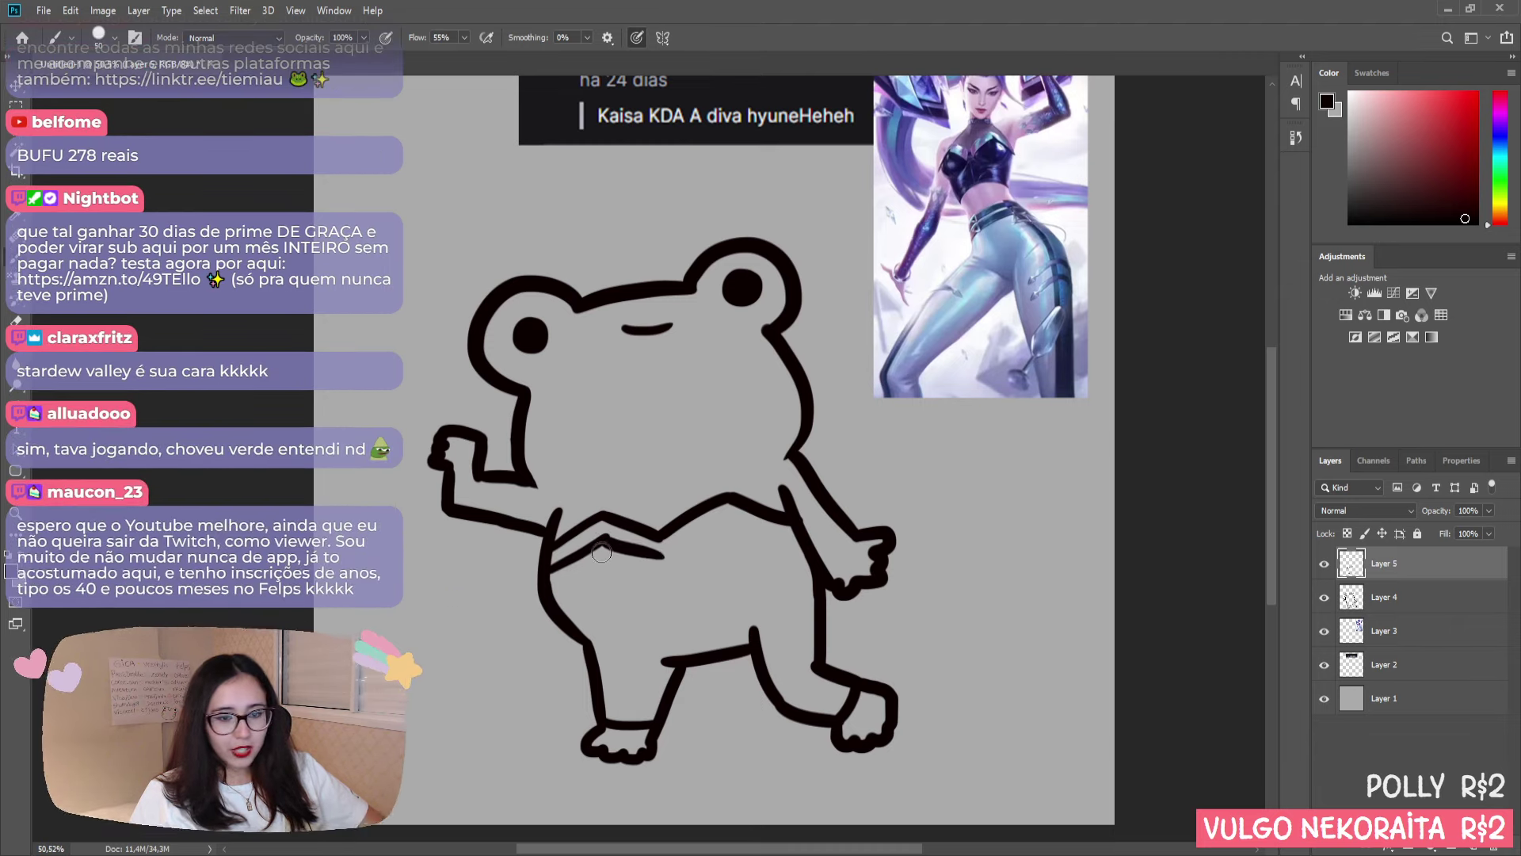
key("ctrl+z")
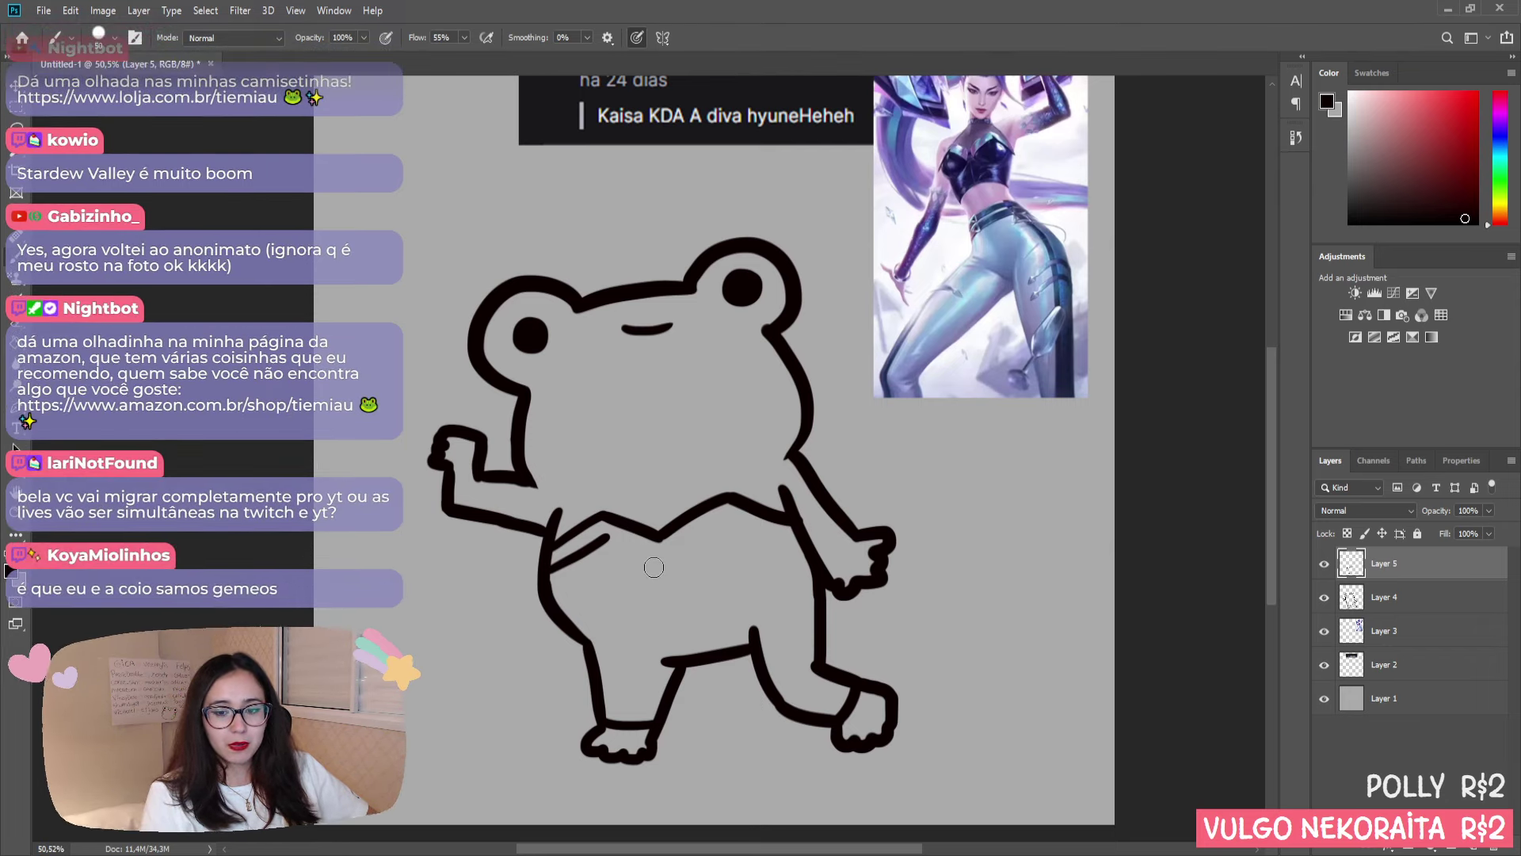
- Continue the top's lower edge as a zigzag parallel to the neckline, with a central dip and second peak, ending at the far arm
left_click_drag(630, 551, 686, 568)
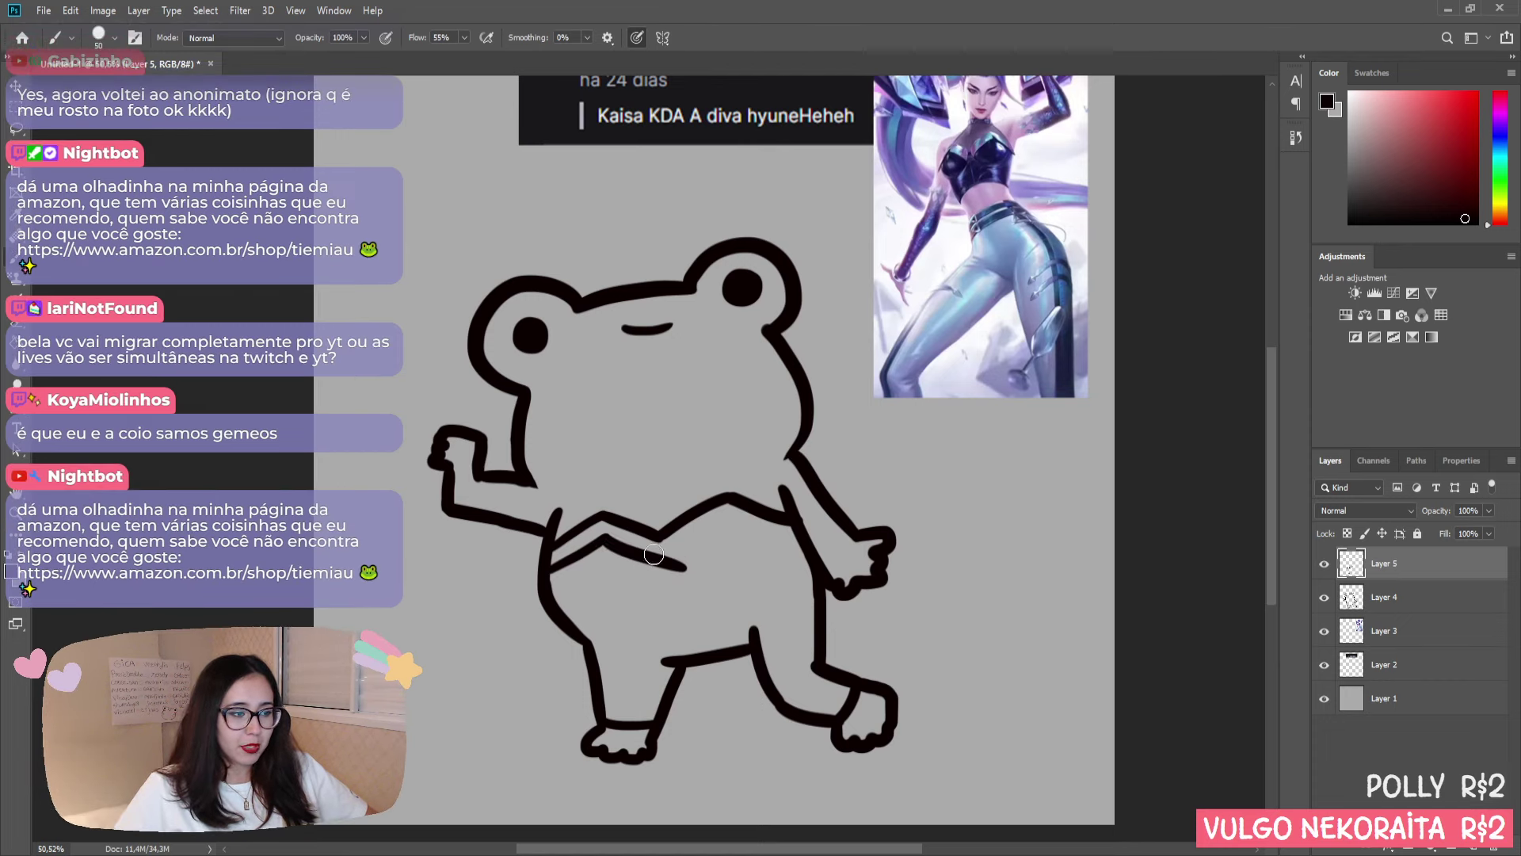
key("e")
mouse_move(672, 563)
left_mouse_down()
mouse_move(720, 526)
mouse_move(801, 542)
left_mouse_up()
key("b")
key("ctrl+z")
key("ctrl+shift+z")
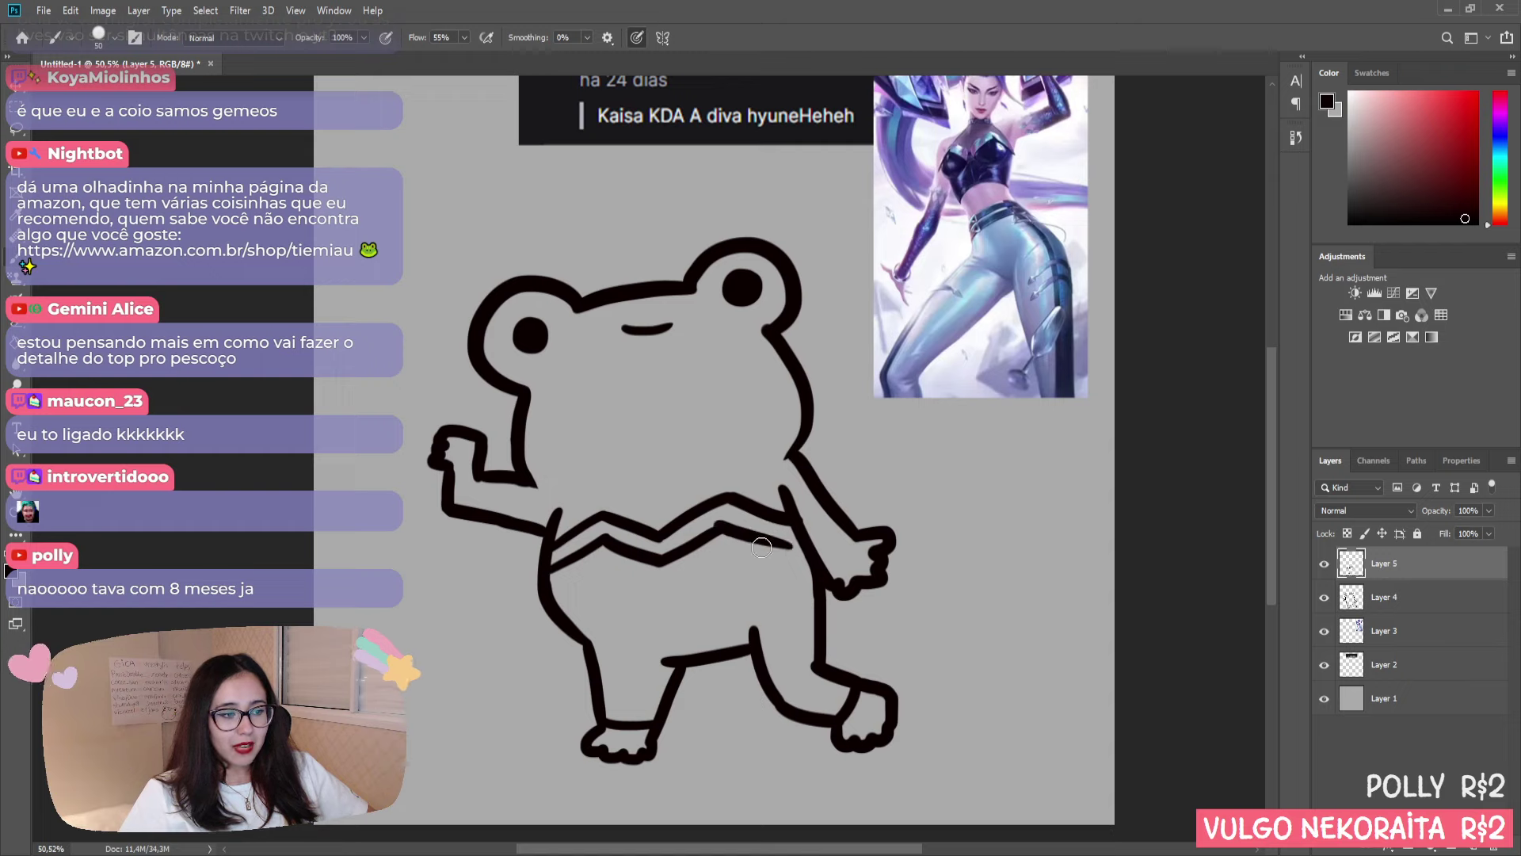
key("ctrl+z")
key("ctrl+shift+z")
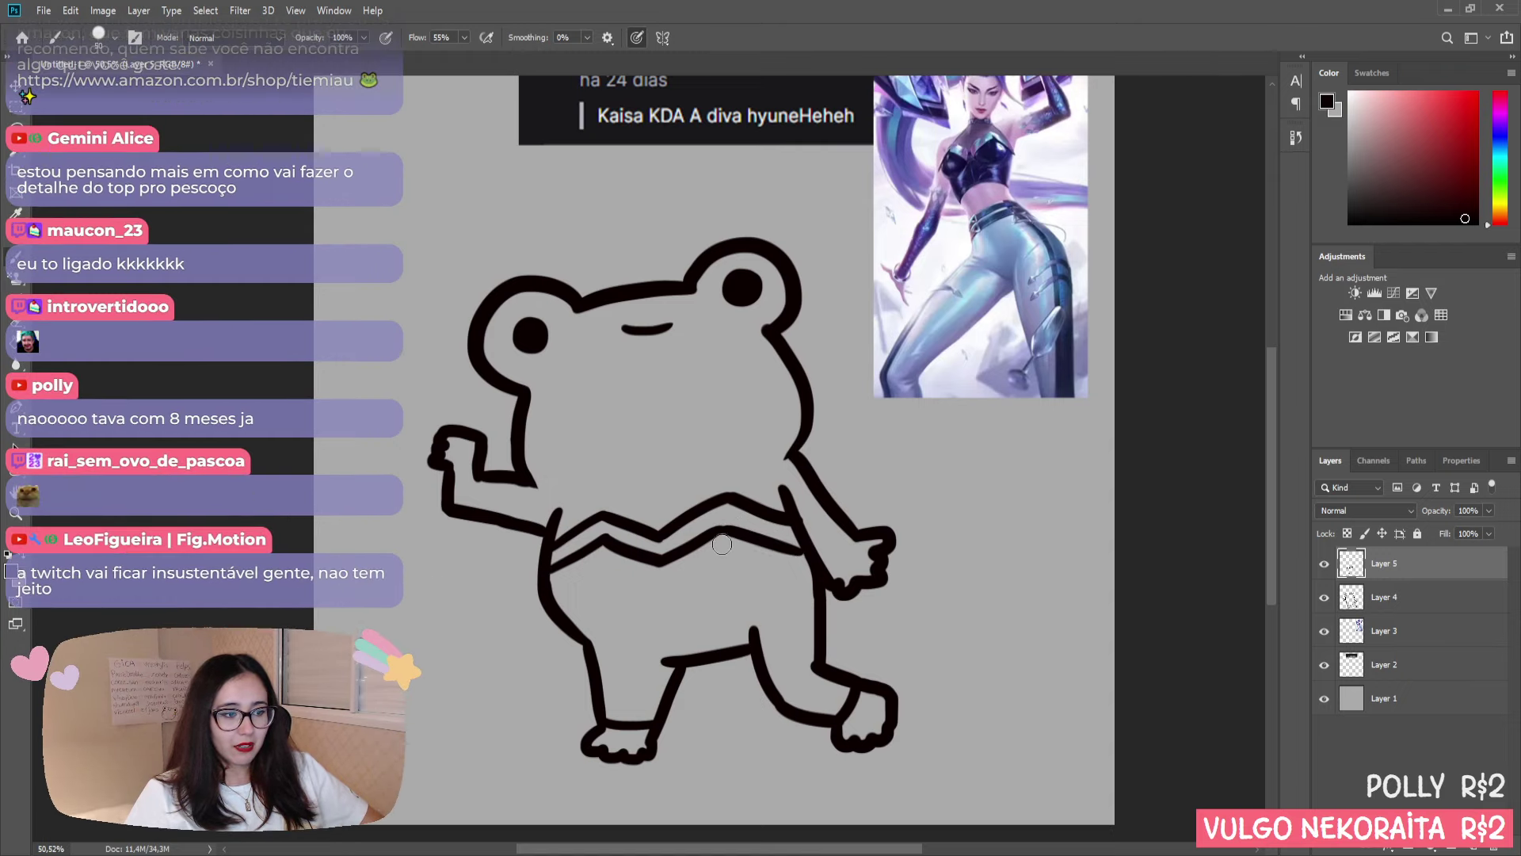
key("ctrl+z")
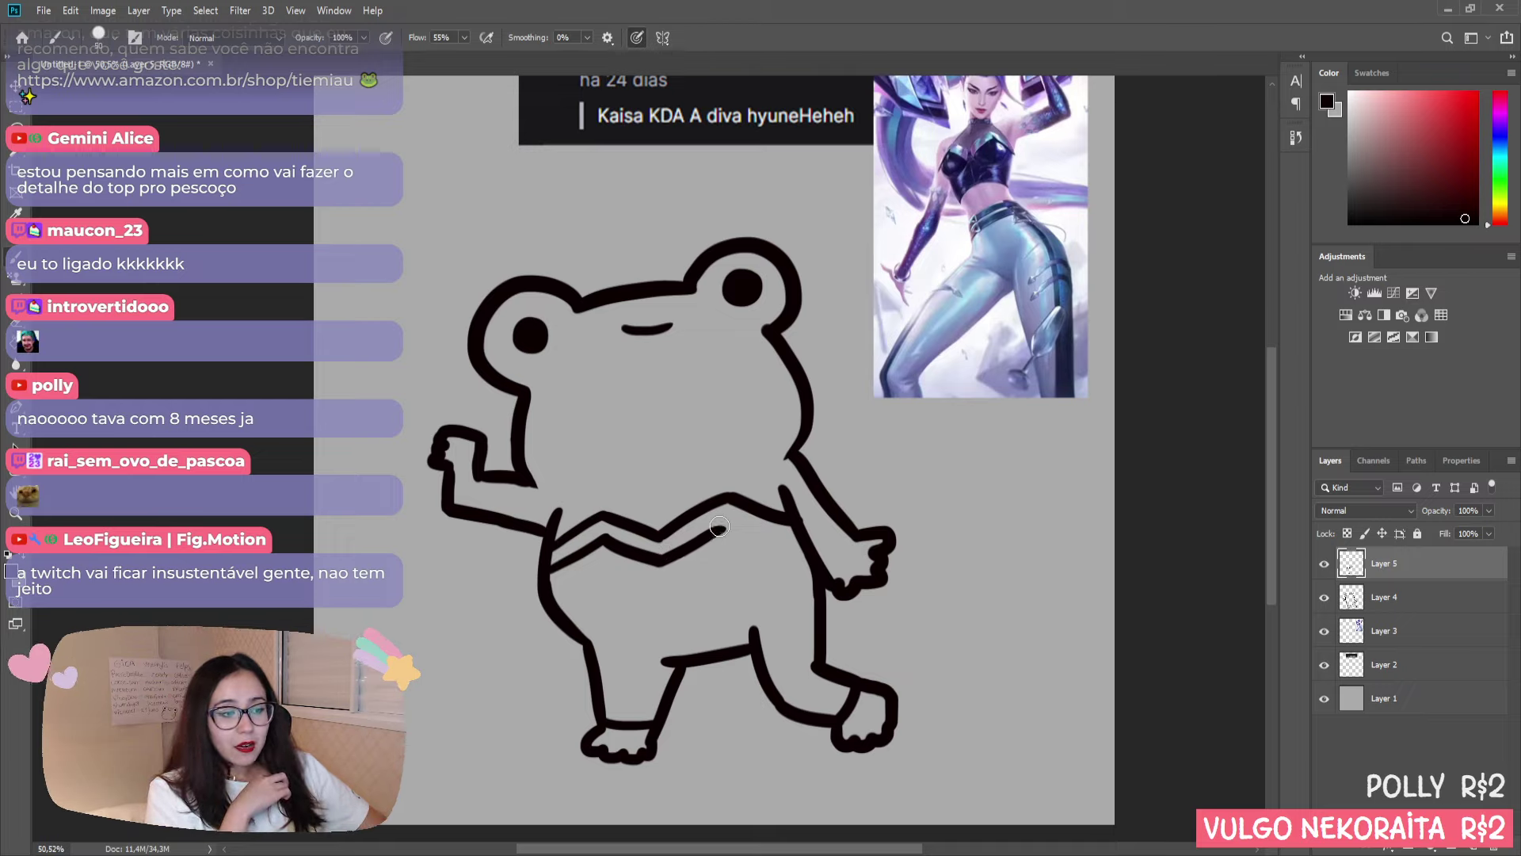
left_click_drag(717, 527, 798, 547)
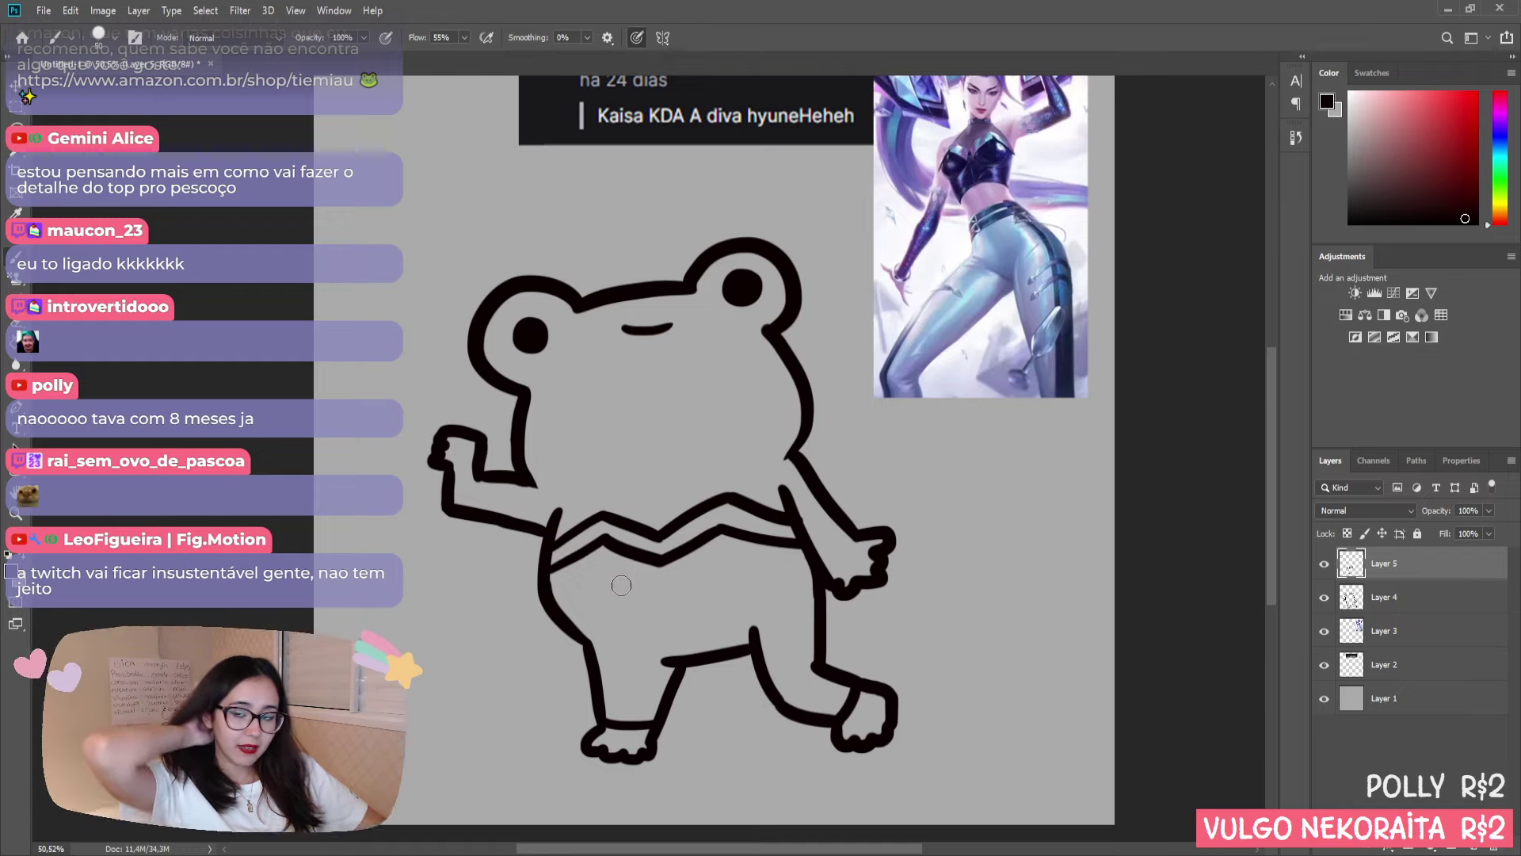
left_click_drag(572, 626, 780, 588)
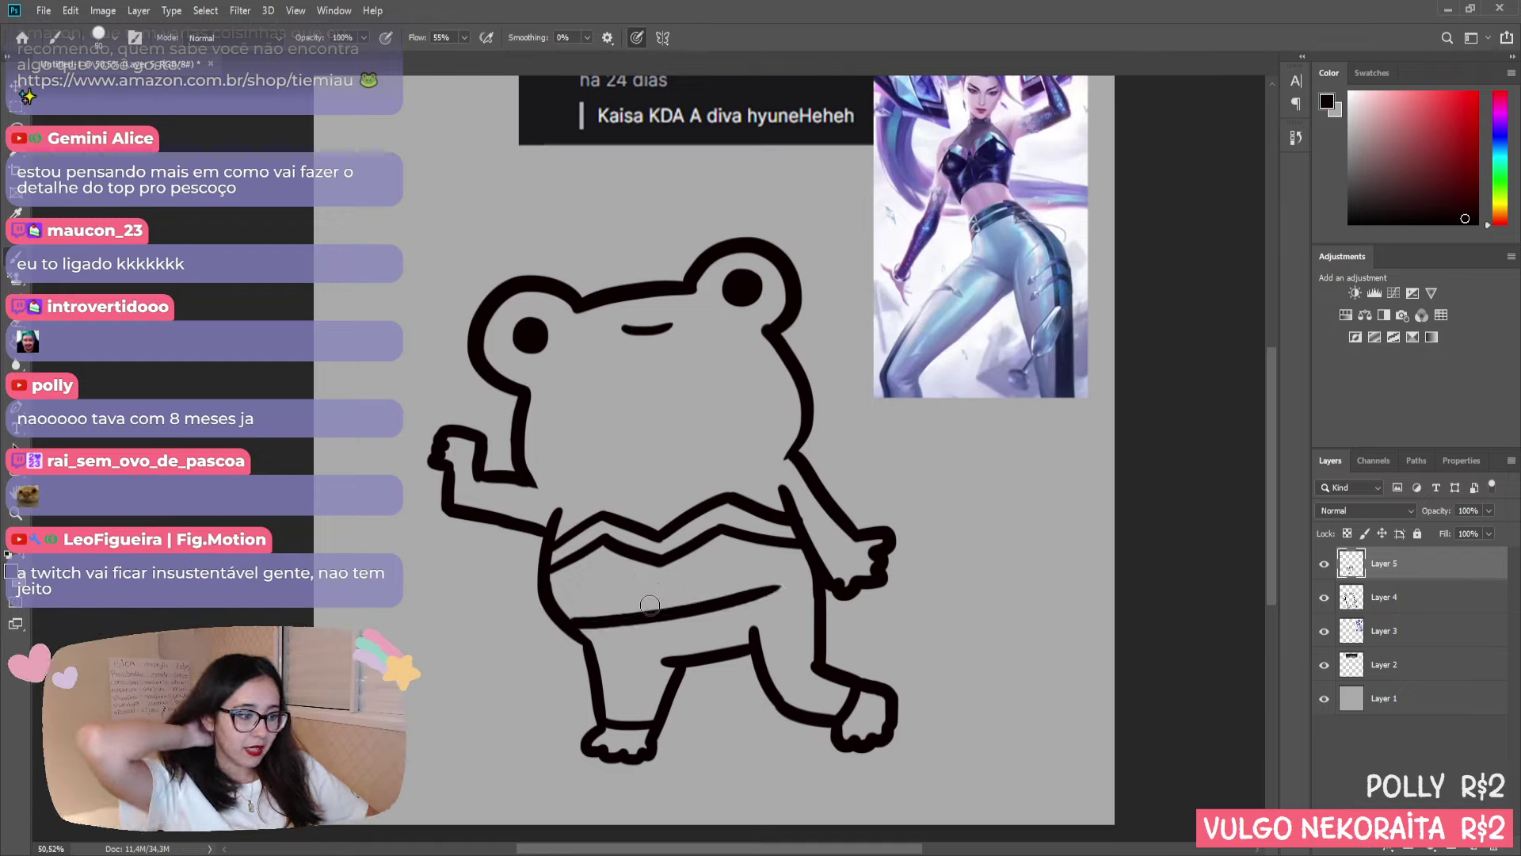
key("ctrl+z")
left_click_drag(551, 602, 784, 567)
key("ctrl+z")
left_click_drag(551, 599, 784, 566)
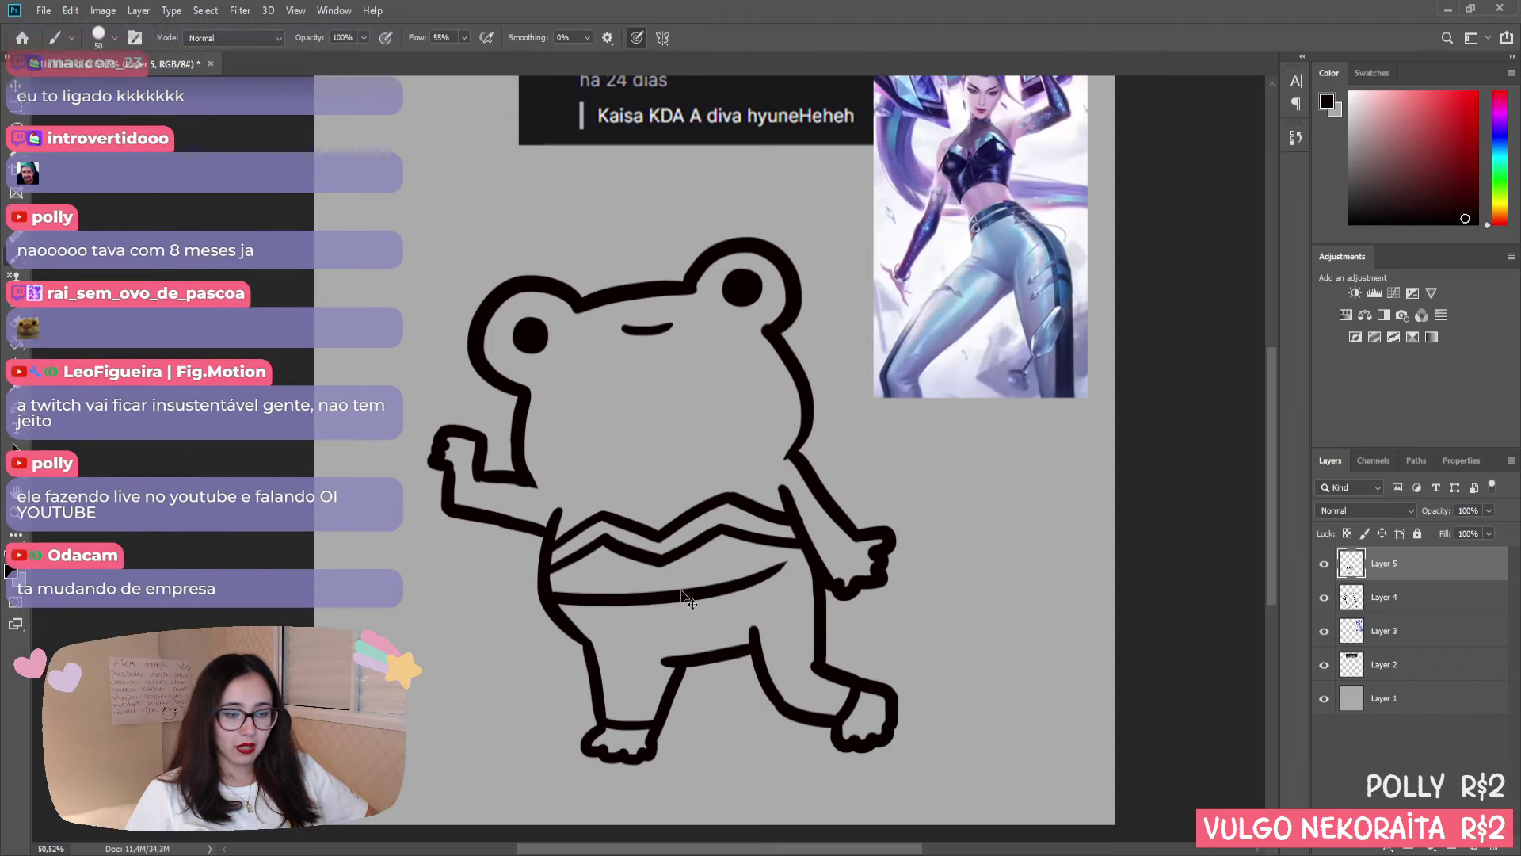
key("ctrl+z")
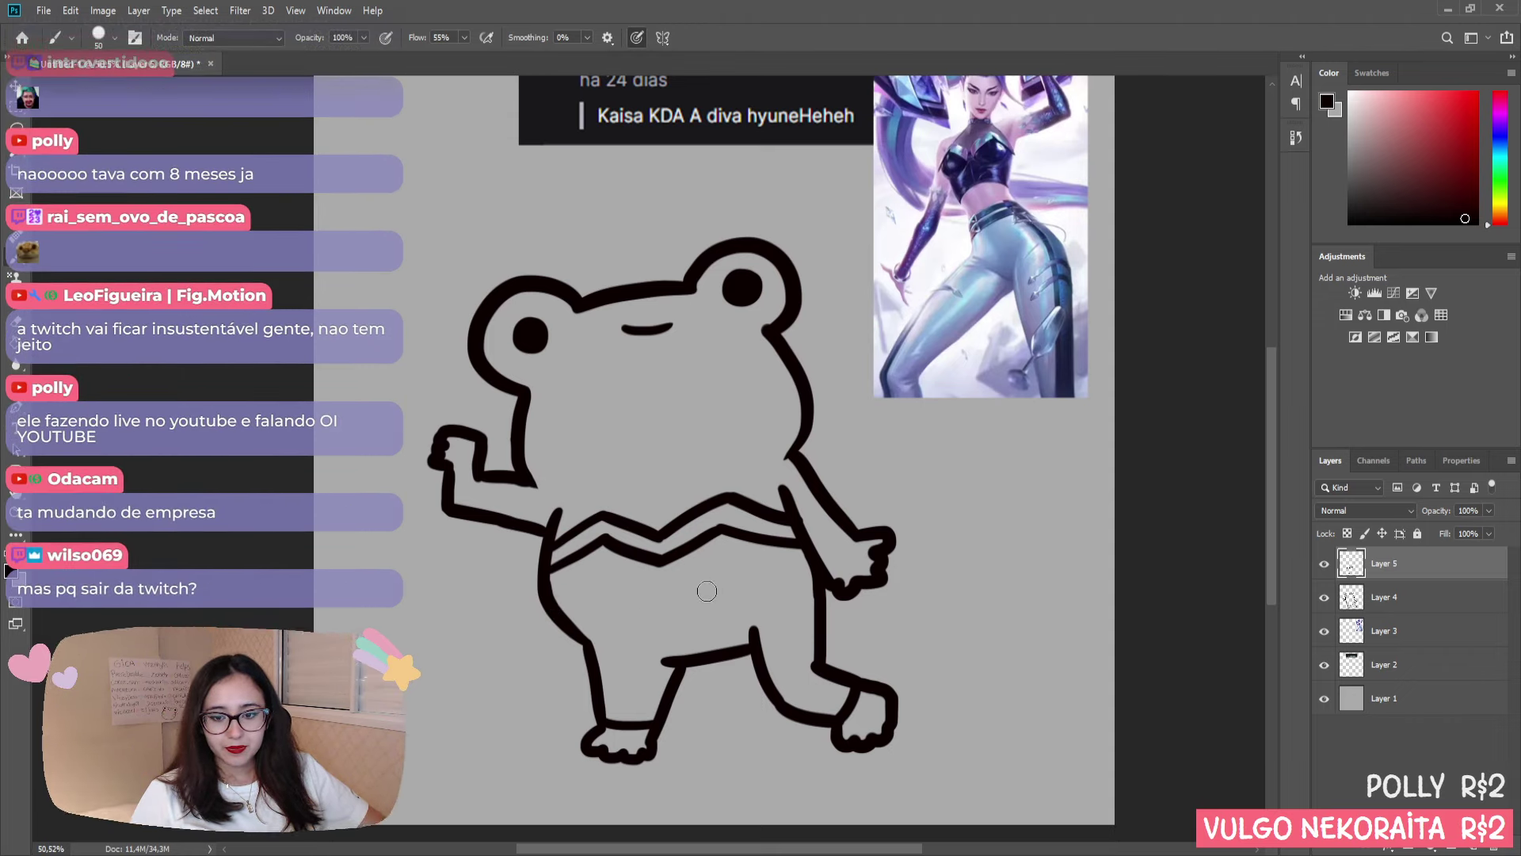
- Draw a waistband as two roughly parallel, downward-curving lines across the belly from one side of the body to the other
left_click_drag(812, 558, 555, 591)
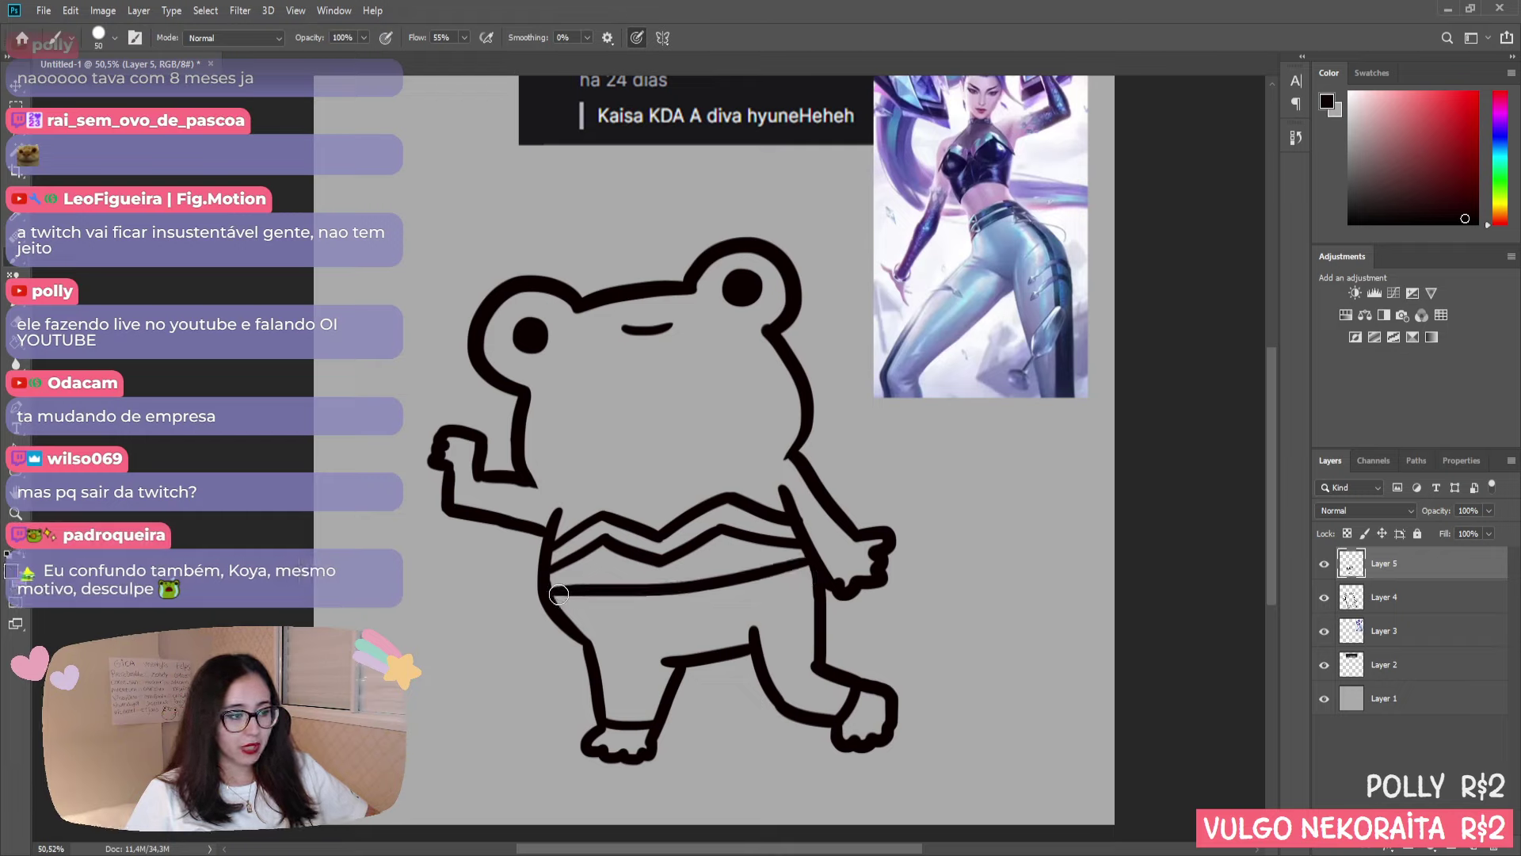
key("ctrl+z")
key("ctrl+shift+z")
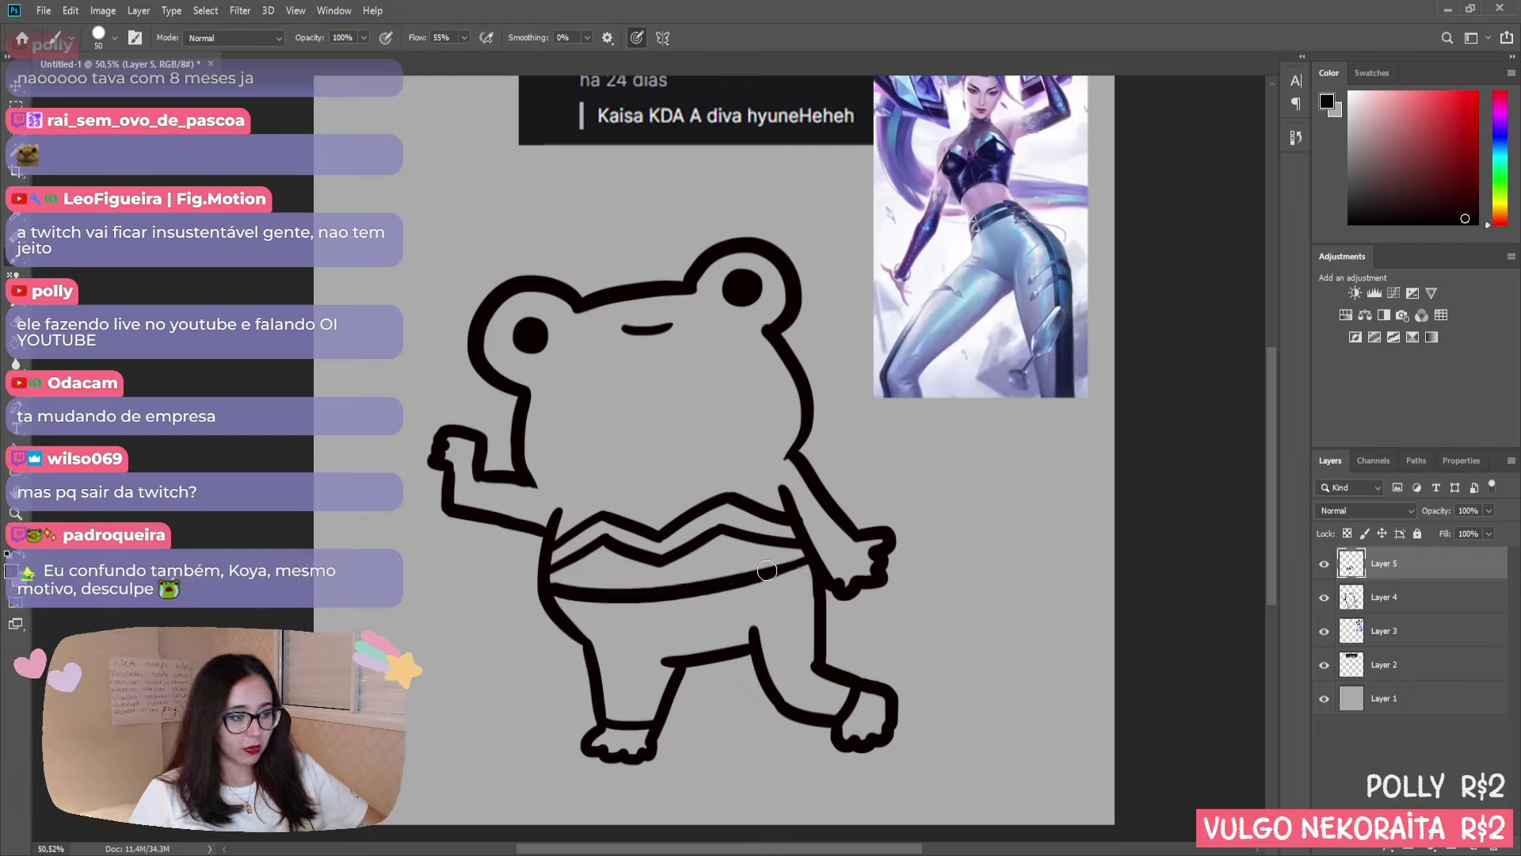
left_click_drag(571, 621, 792, 587)
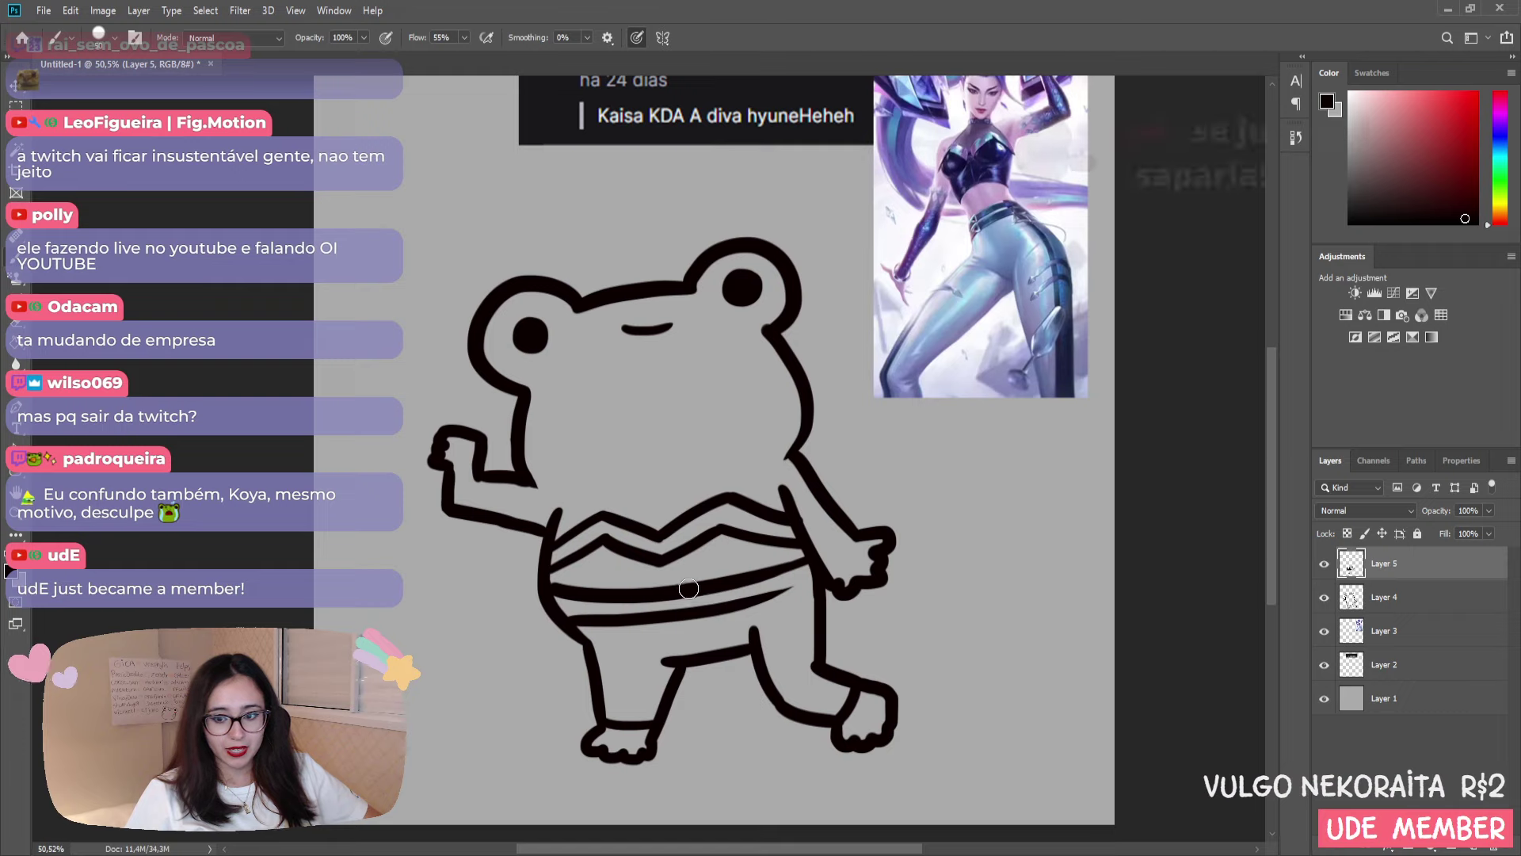
key("ctrl+z")
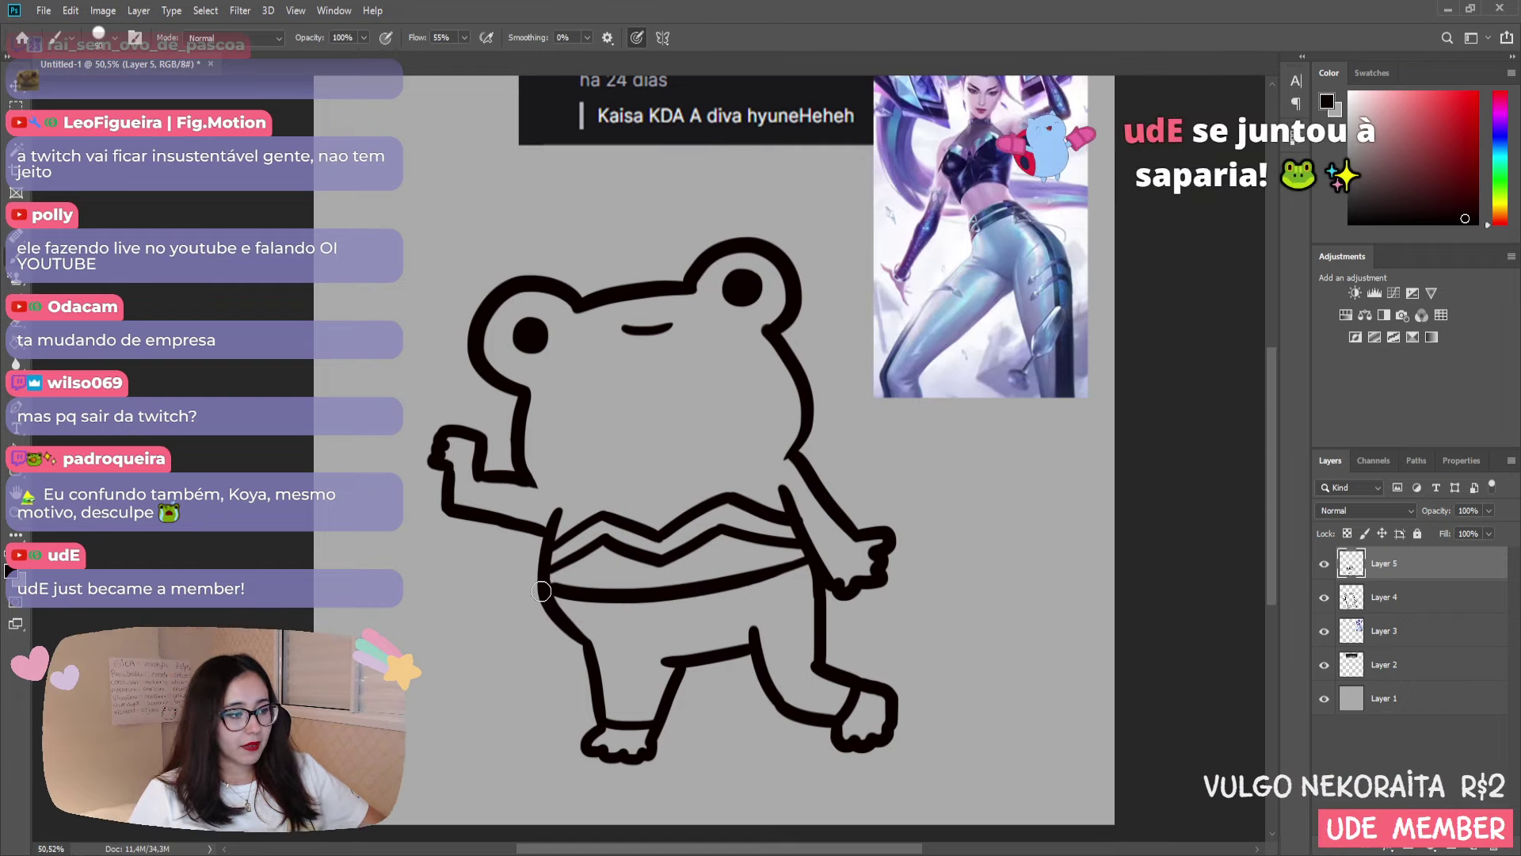
left_click_drag(561, 623, 785, 591)
key("ctrl+z")
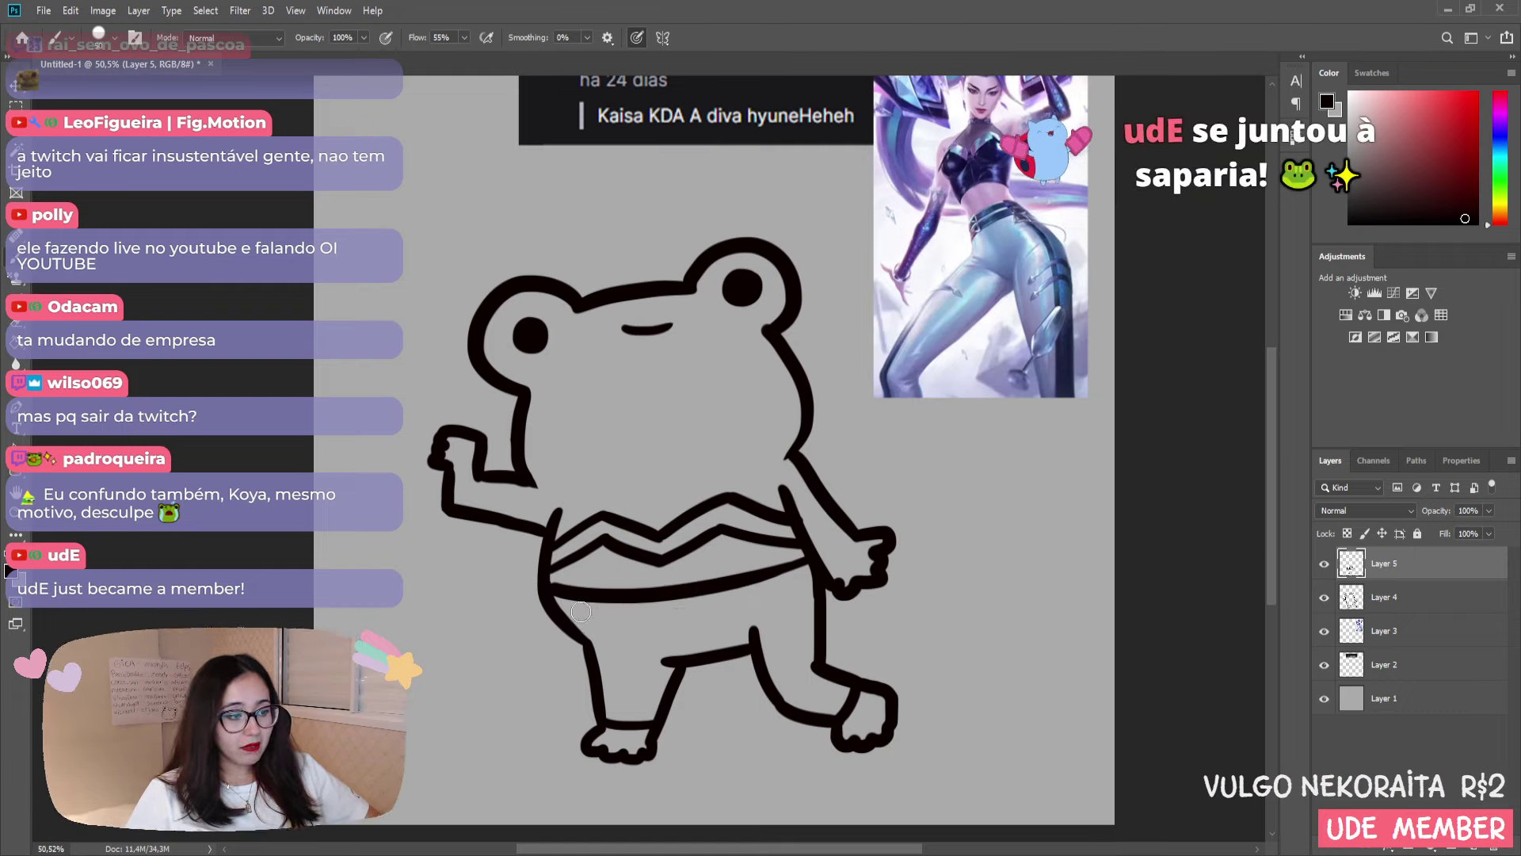
left_click_drag(559, 618, 799, 578)
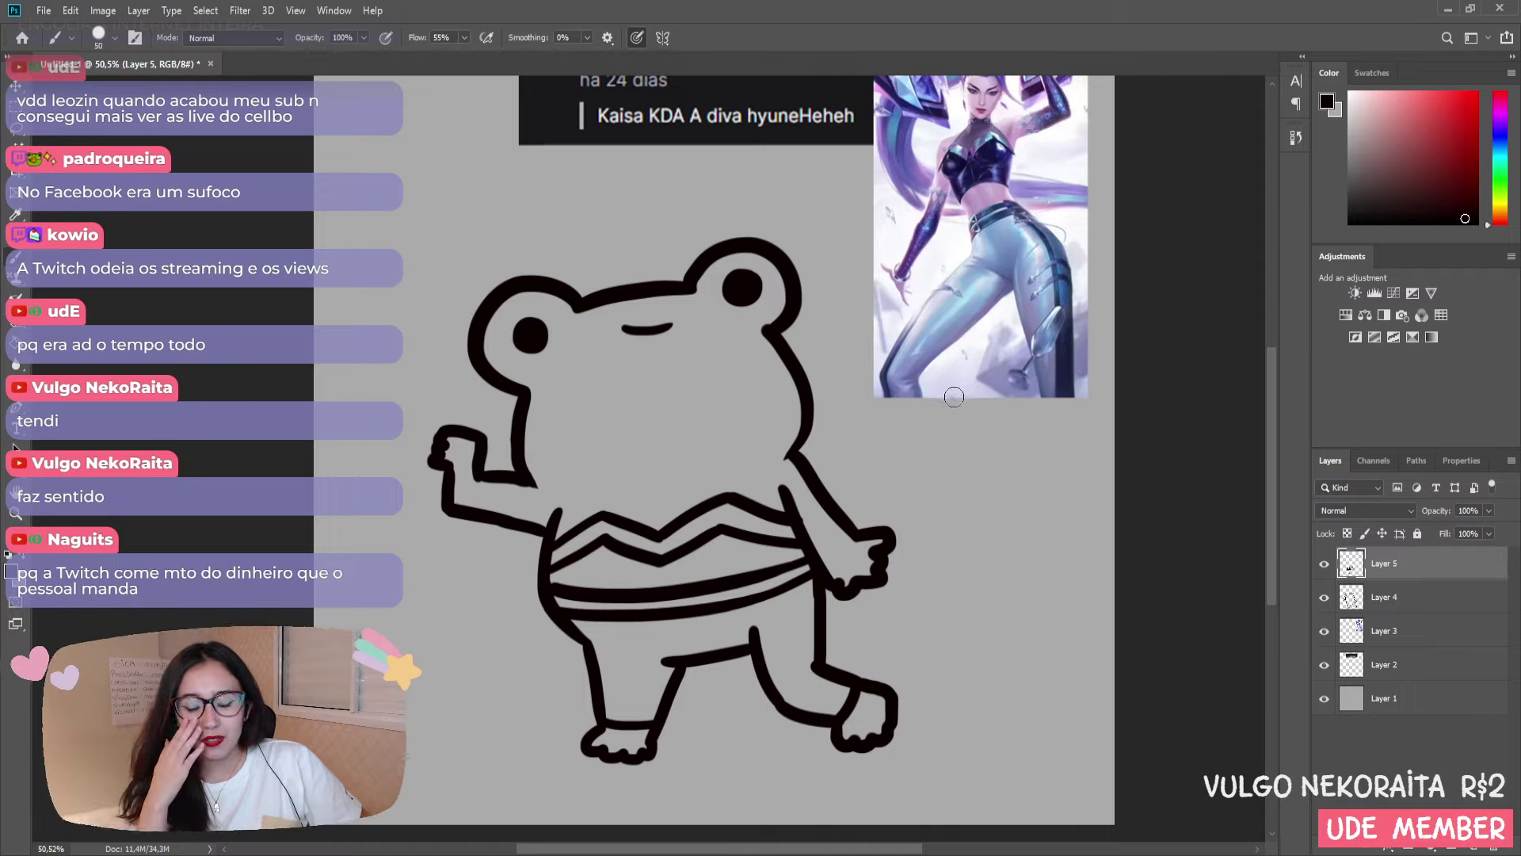
- Draw the glove edges as small lines around both hands and a jagged line across each upper arm near the shoulder
left_click_drag(793, 383, 743, 415)
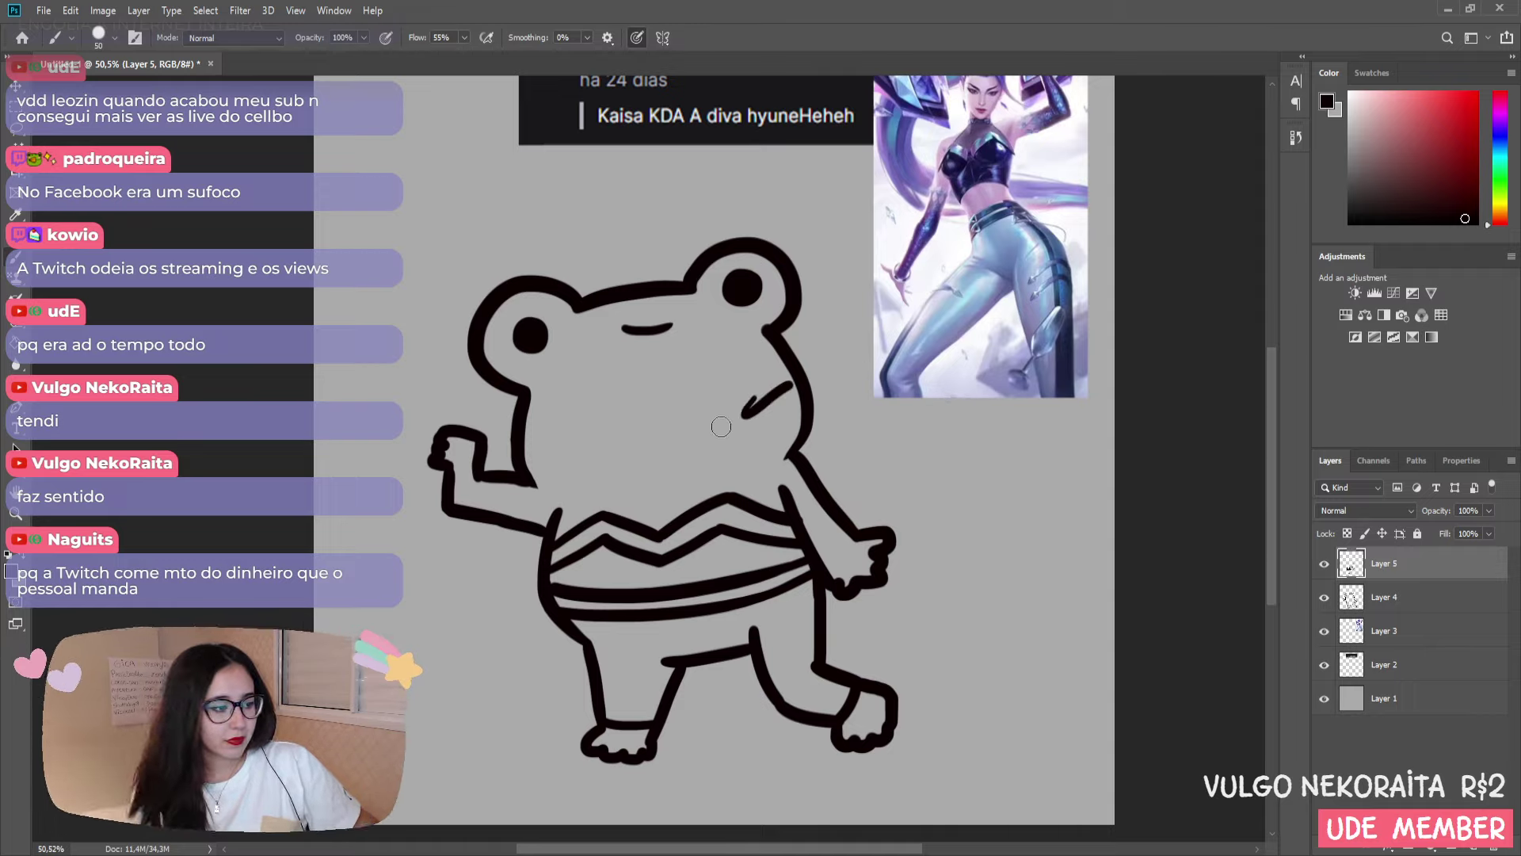
key("ctrl+z")
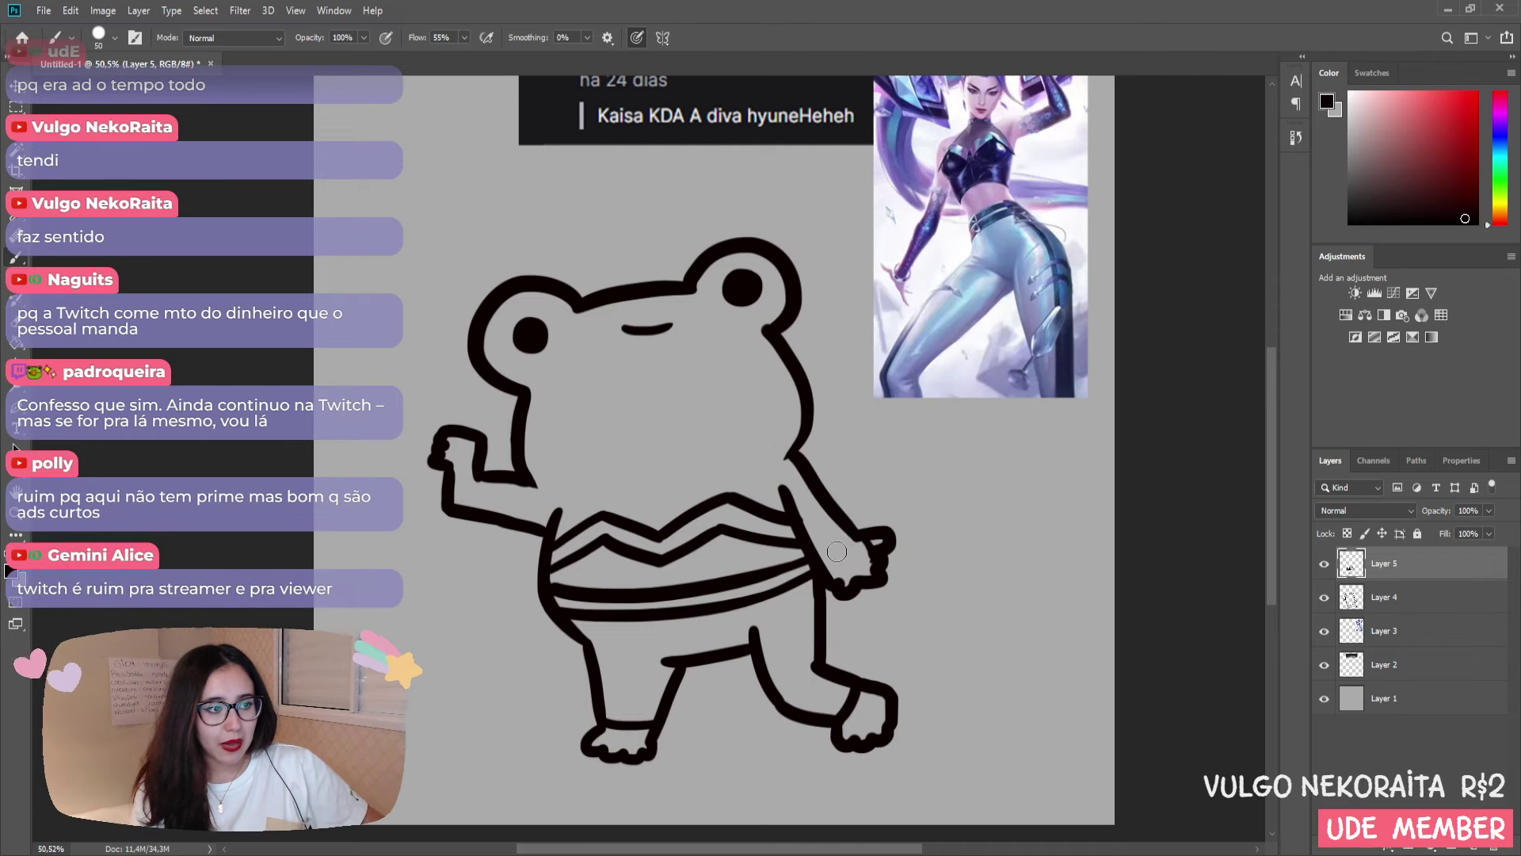
key("h")
mouse_move(962, 478)
left_mouse_down()
mouse_move(956, 642)
mouse_move(970, 515)
left_mouse_up()
key("b")
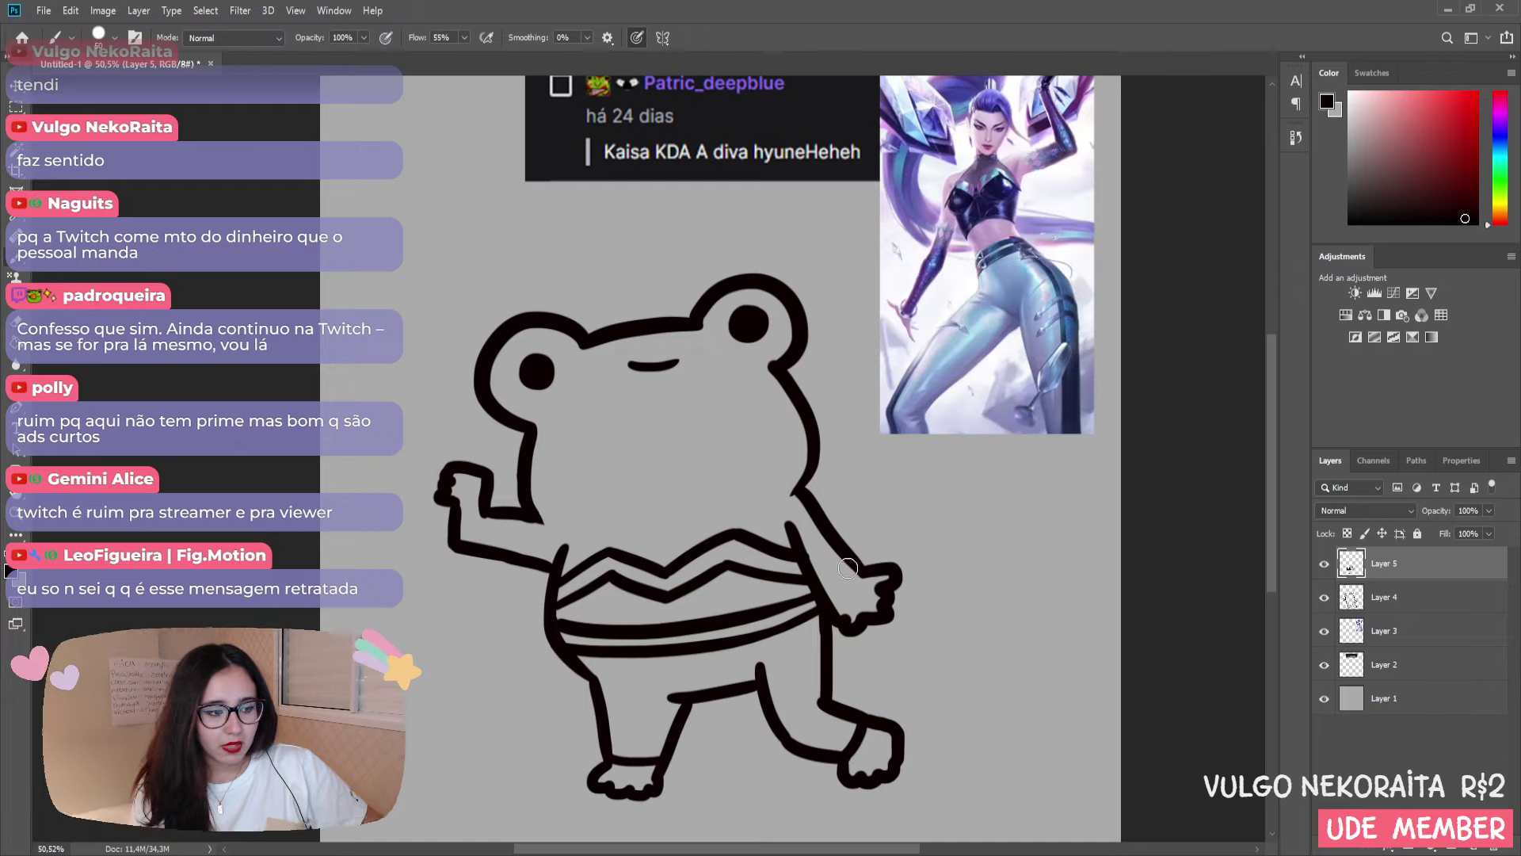
mouse_move(863, 572)
left_mouse_down()
mouse_move(875, 603)
mouse_move(841, 620)
mouse_move(806, 606)
left_mouse_up()
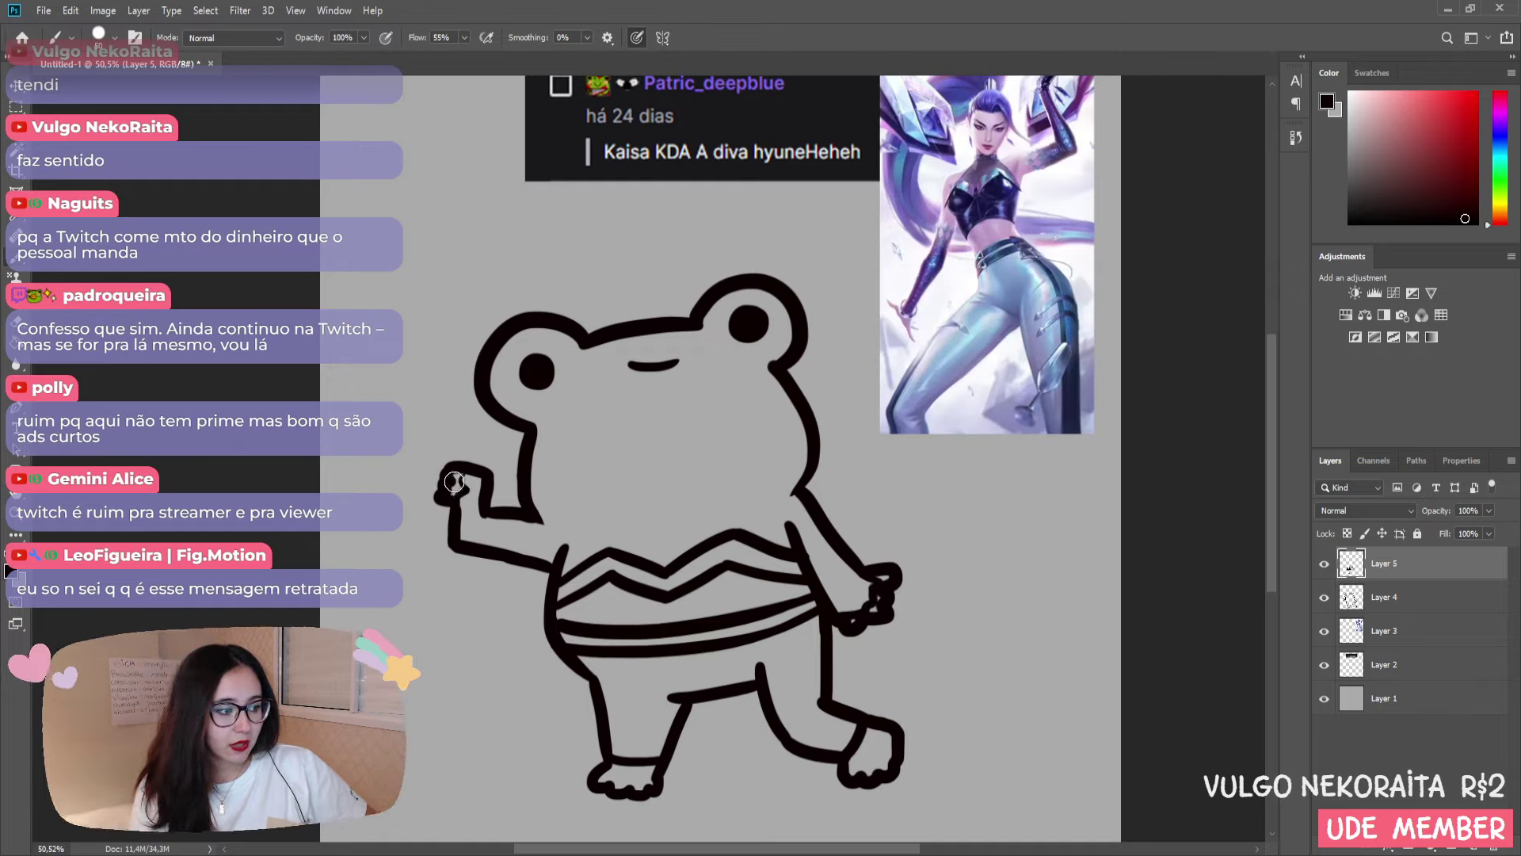
mouse_move(467, 473)
left_mouse_down()
mouse_move(435, 499)
mouse_move(523, 533)
mouse_move(519, 548)
left_mouse_up()
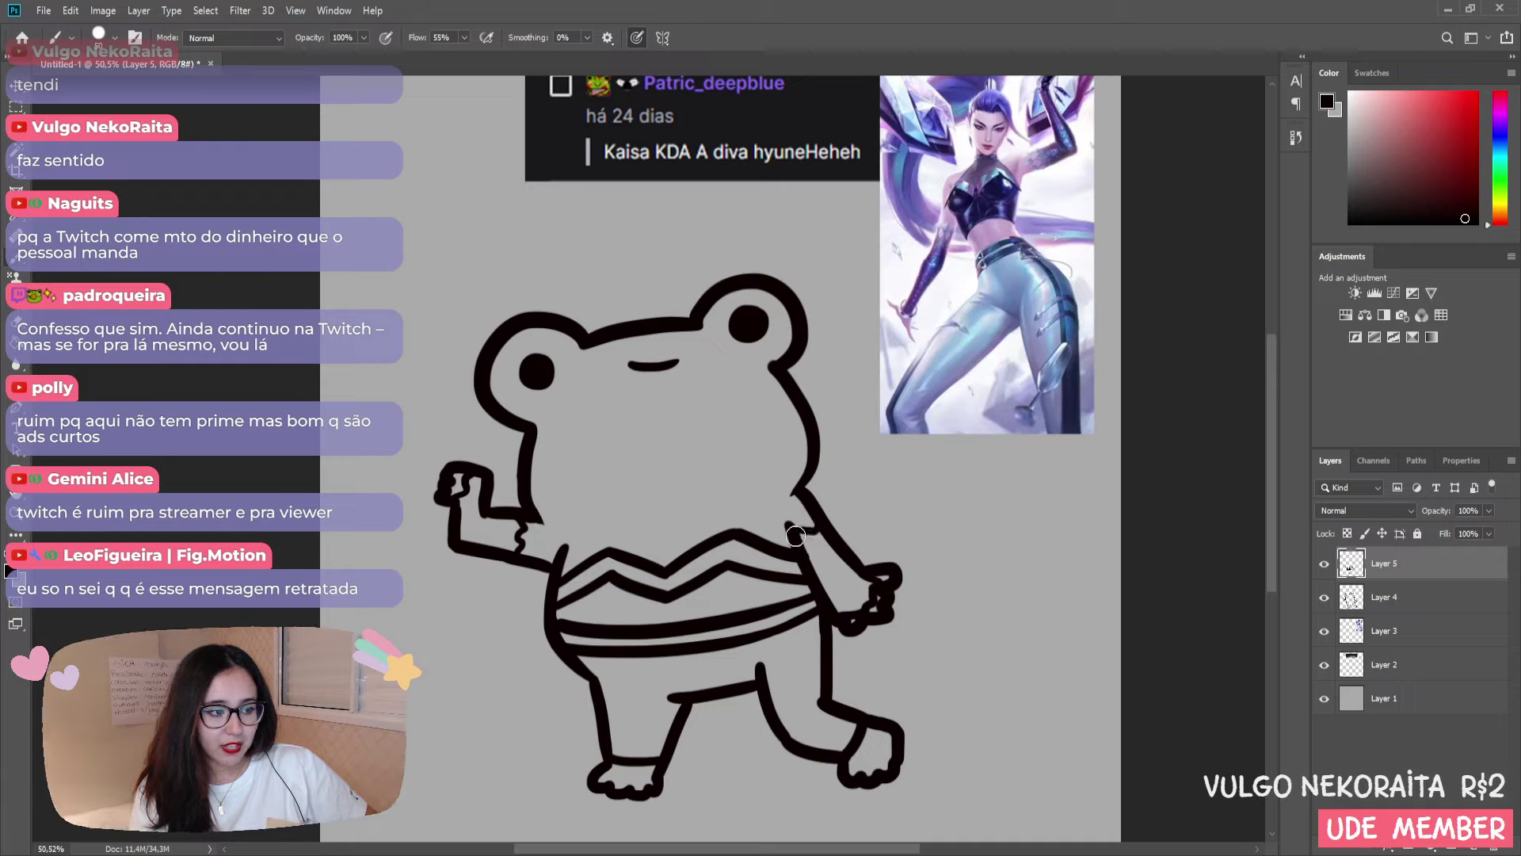
left_click_drag(788, 525, 801, 545)
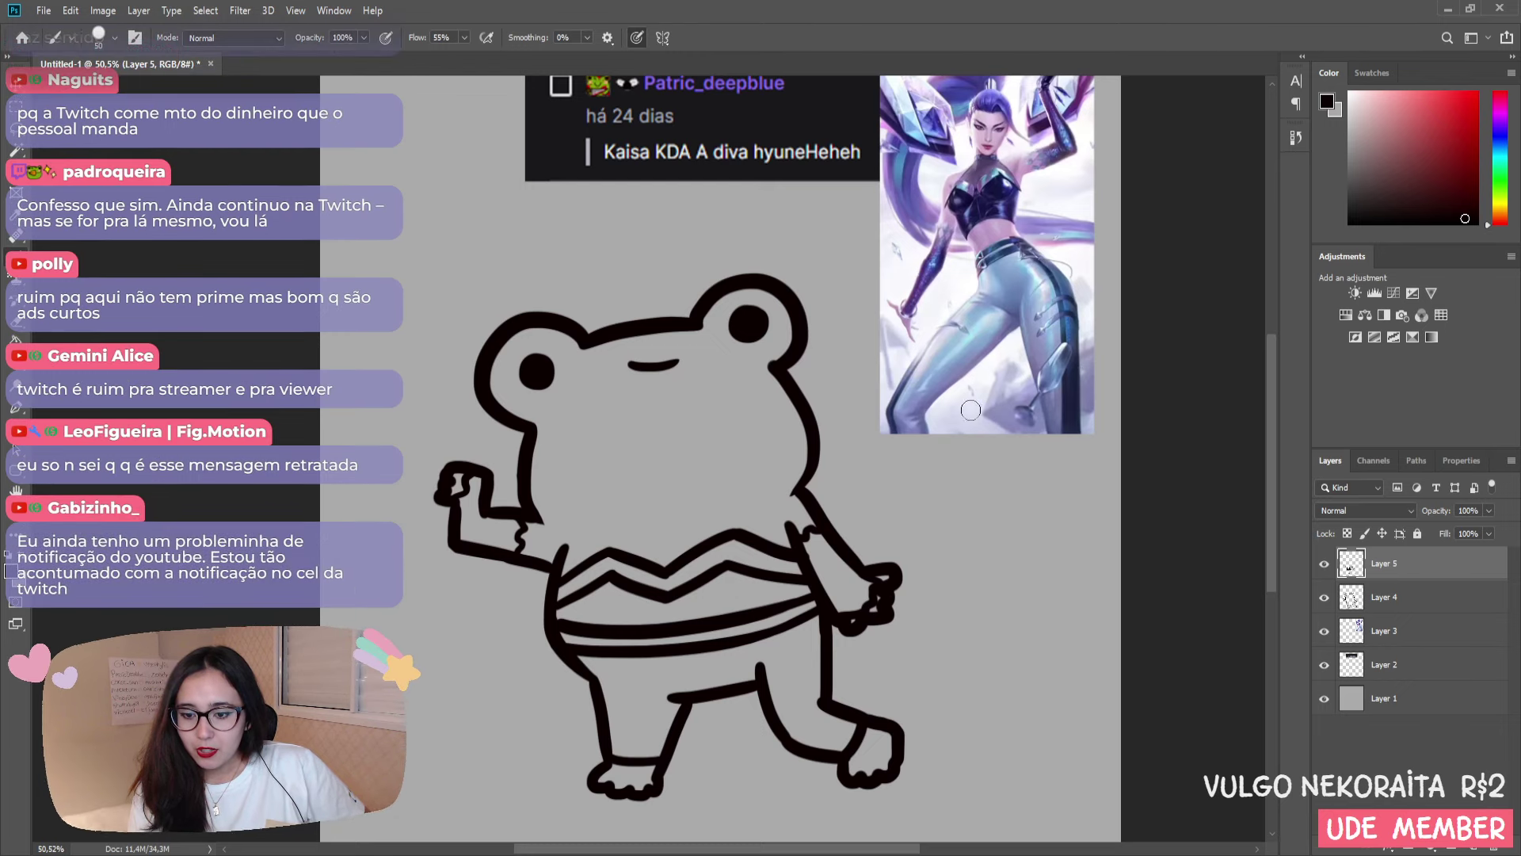
- Close the underside of the head with a gently curved line from one jaw corner to the other, above the top
key("space")
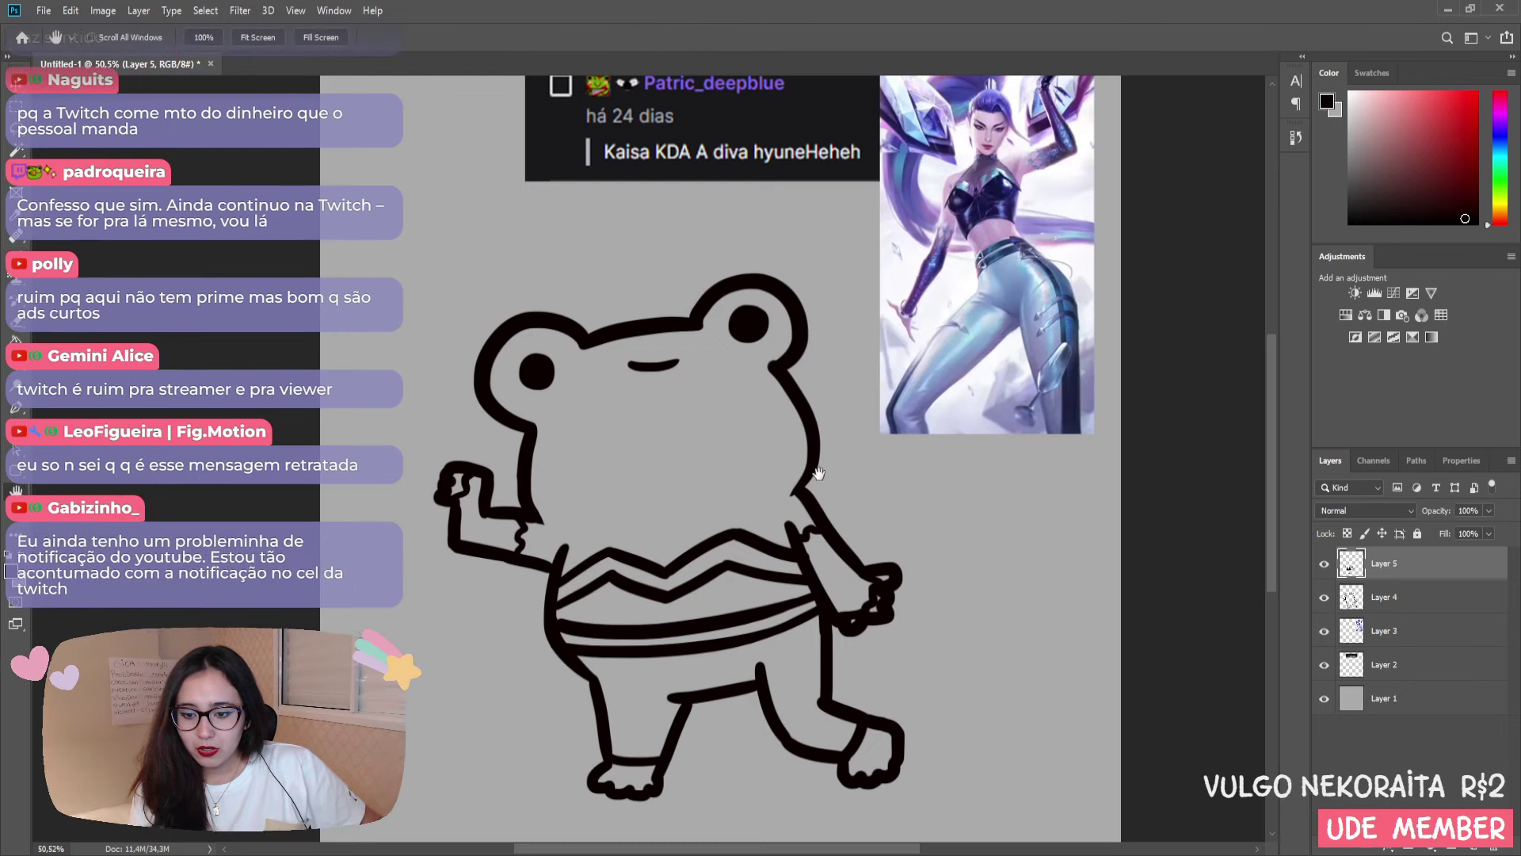
left_click_drag(875, 469, 934, 511)
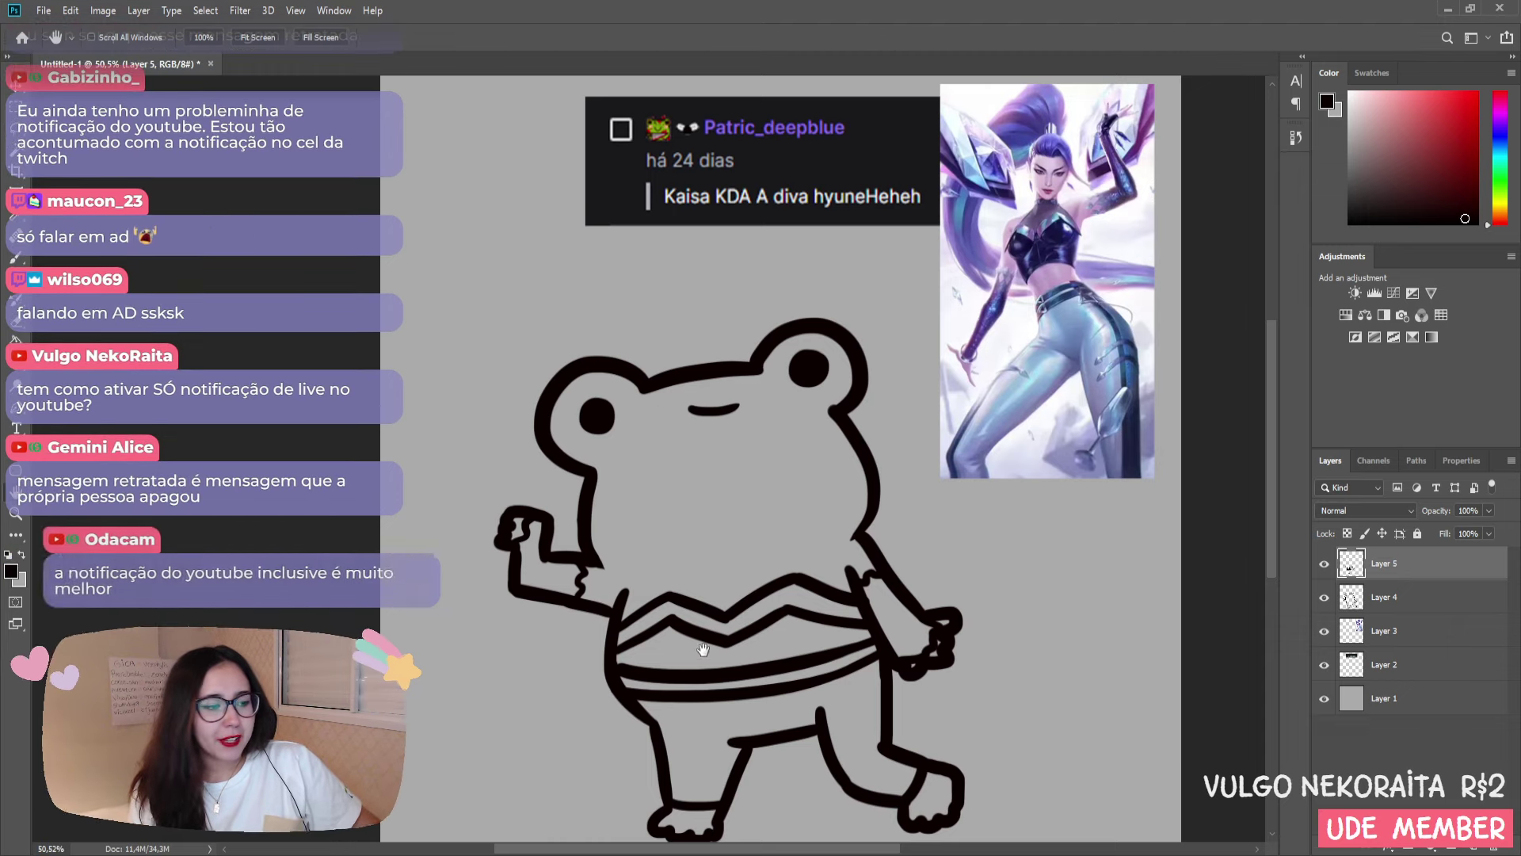
key("b")
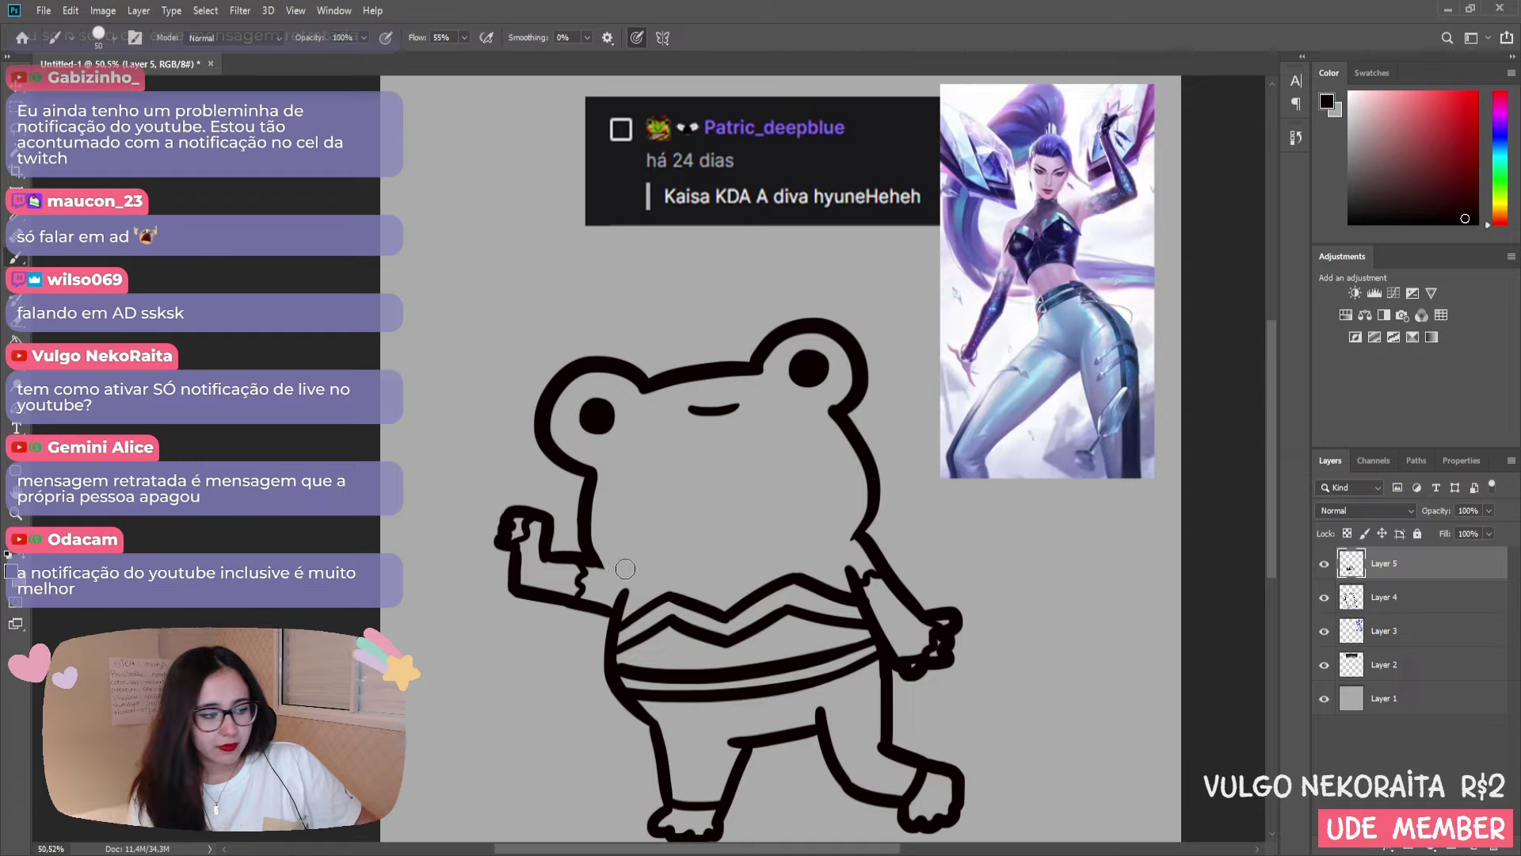
left_click_drag(596, 564, 832, 536)
key("ctrl+z")
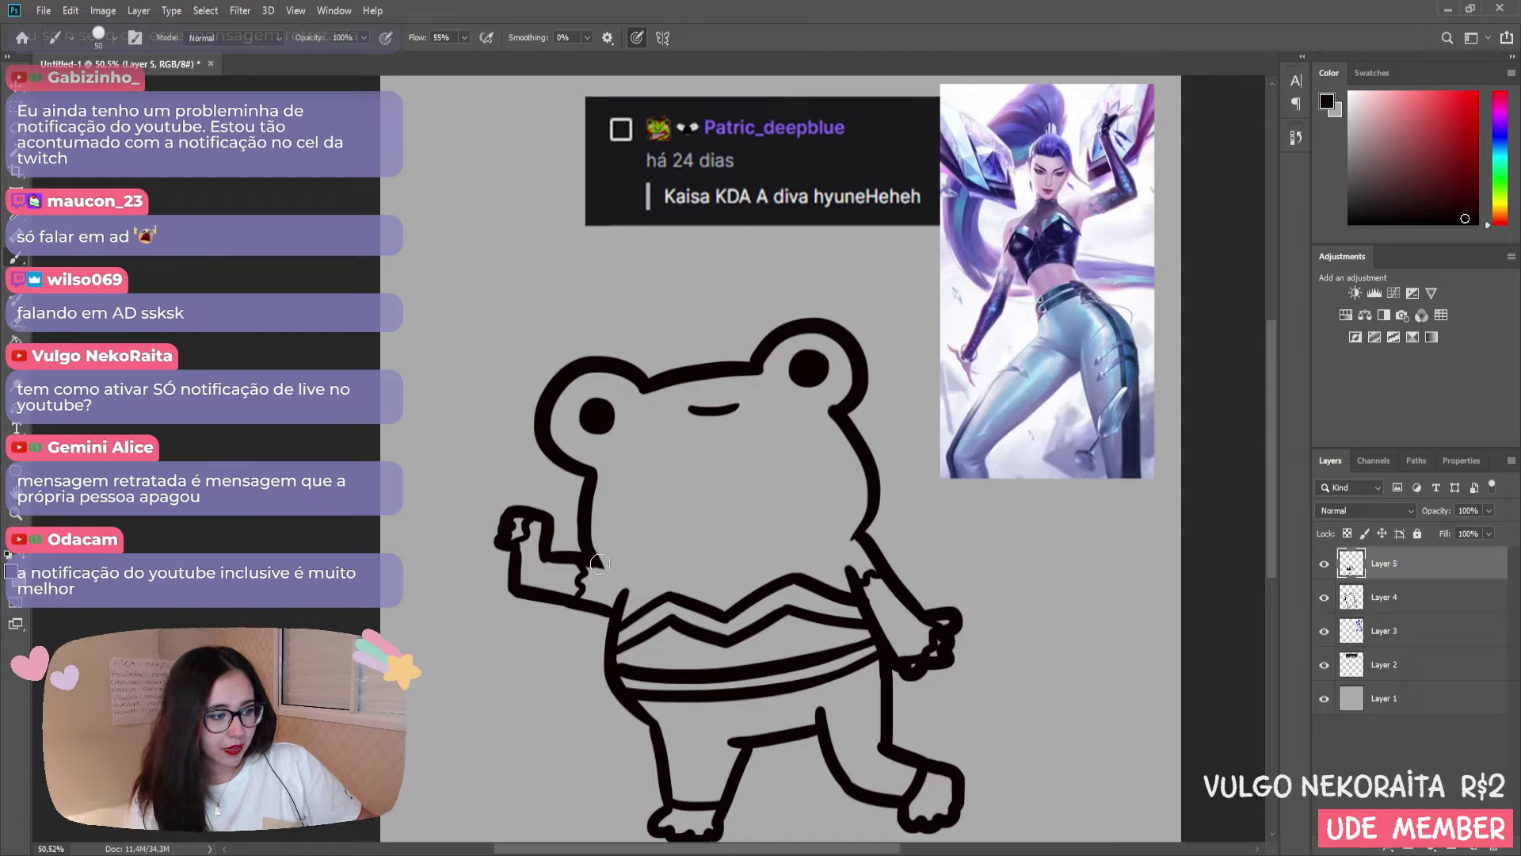
left_click_drag(593, 564, 876, 521)
key("ctrl+z")
key("ctrl+shift+z")
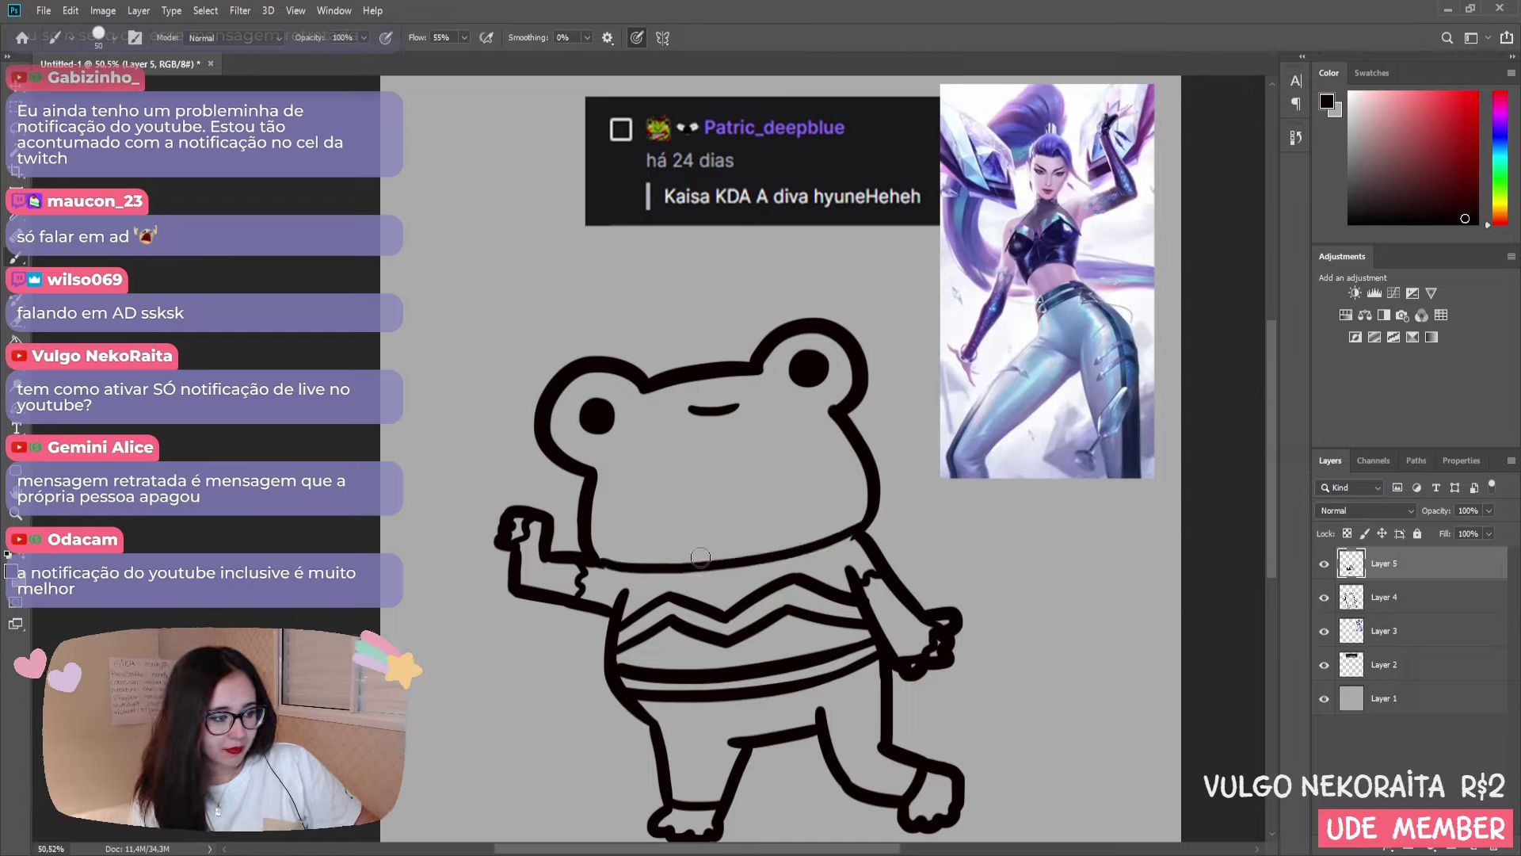
key("ctrl+z")
left_click_drag(591, 558, 840, 523)
key("ctrl+z")
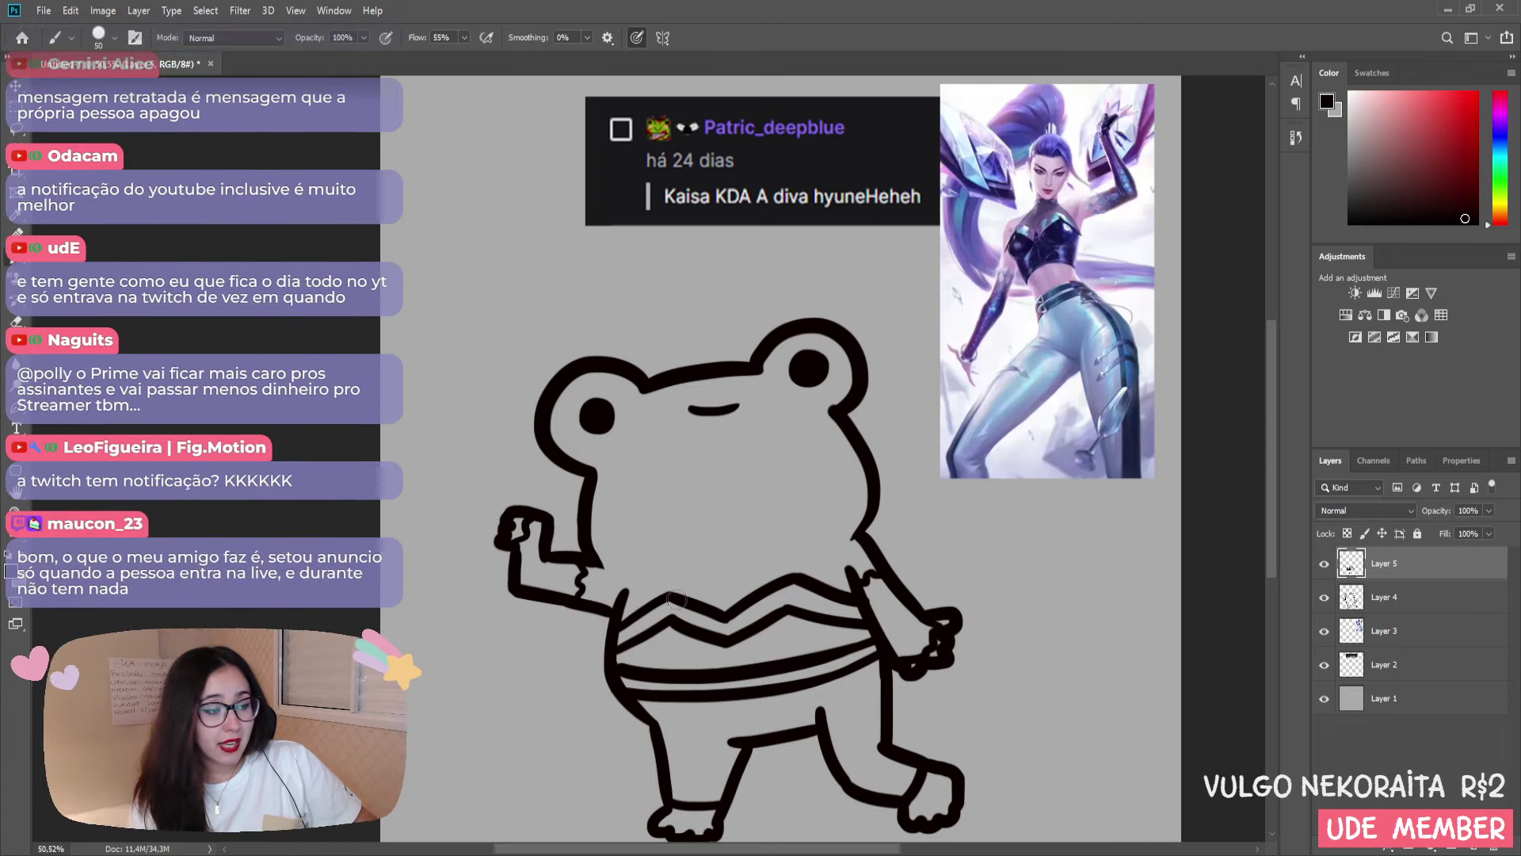
left_click_drag(593, 556, 876, 527)
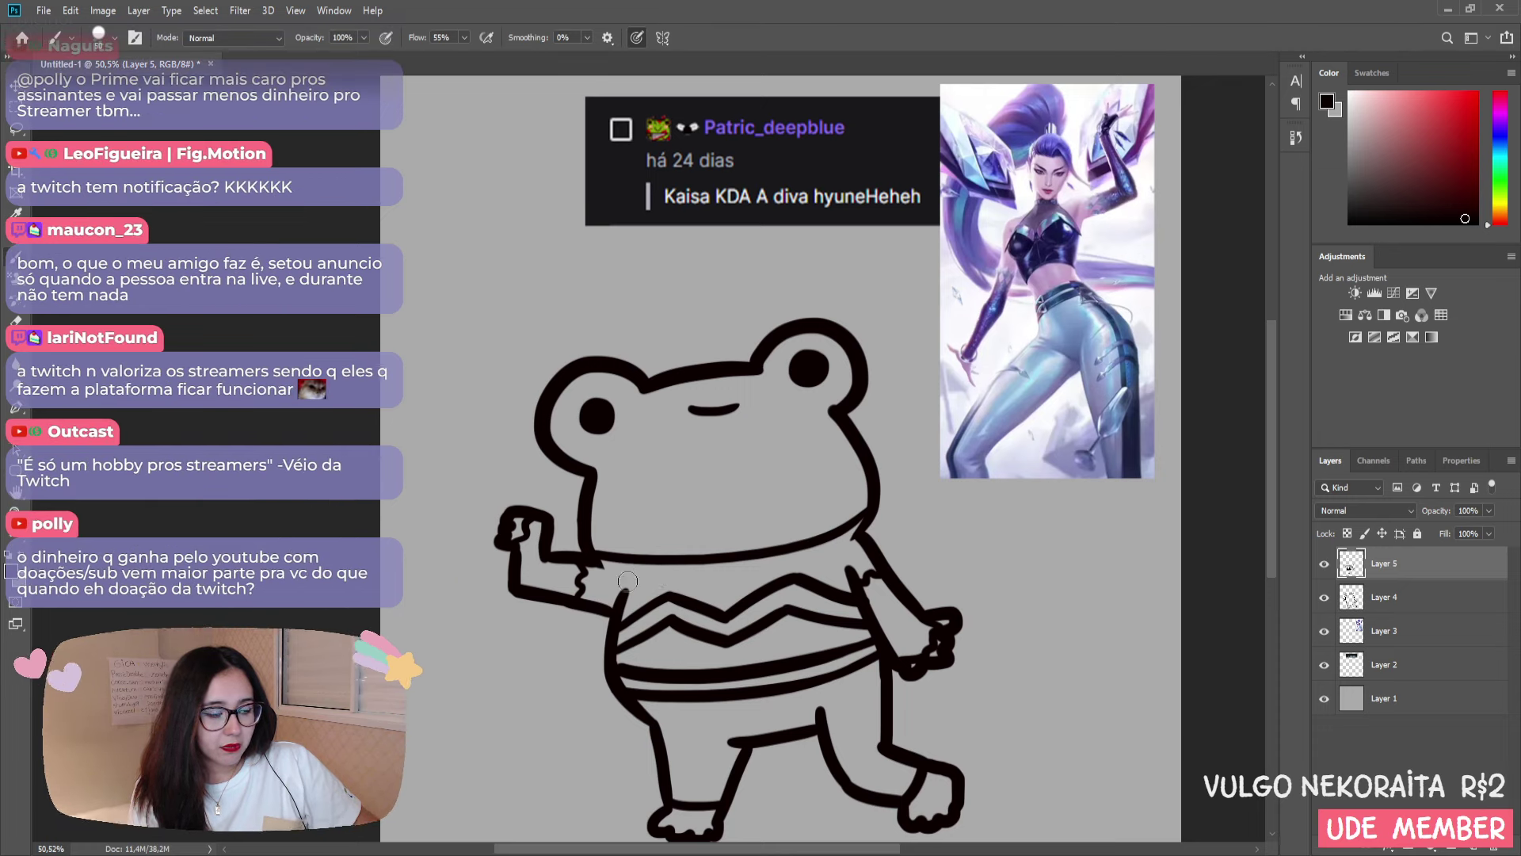
- Redraw the underside of the head as one smooth, gently curved line from one jaw corner to the other
left_click_drag(606, 563, 802, 536)
key("ctrl+z")
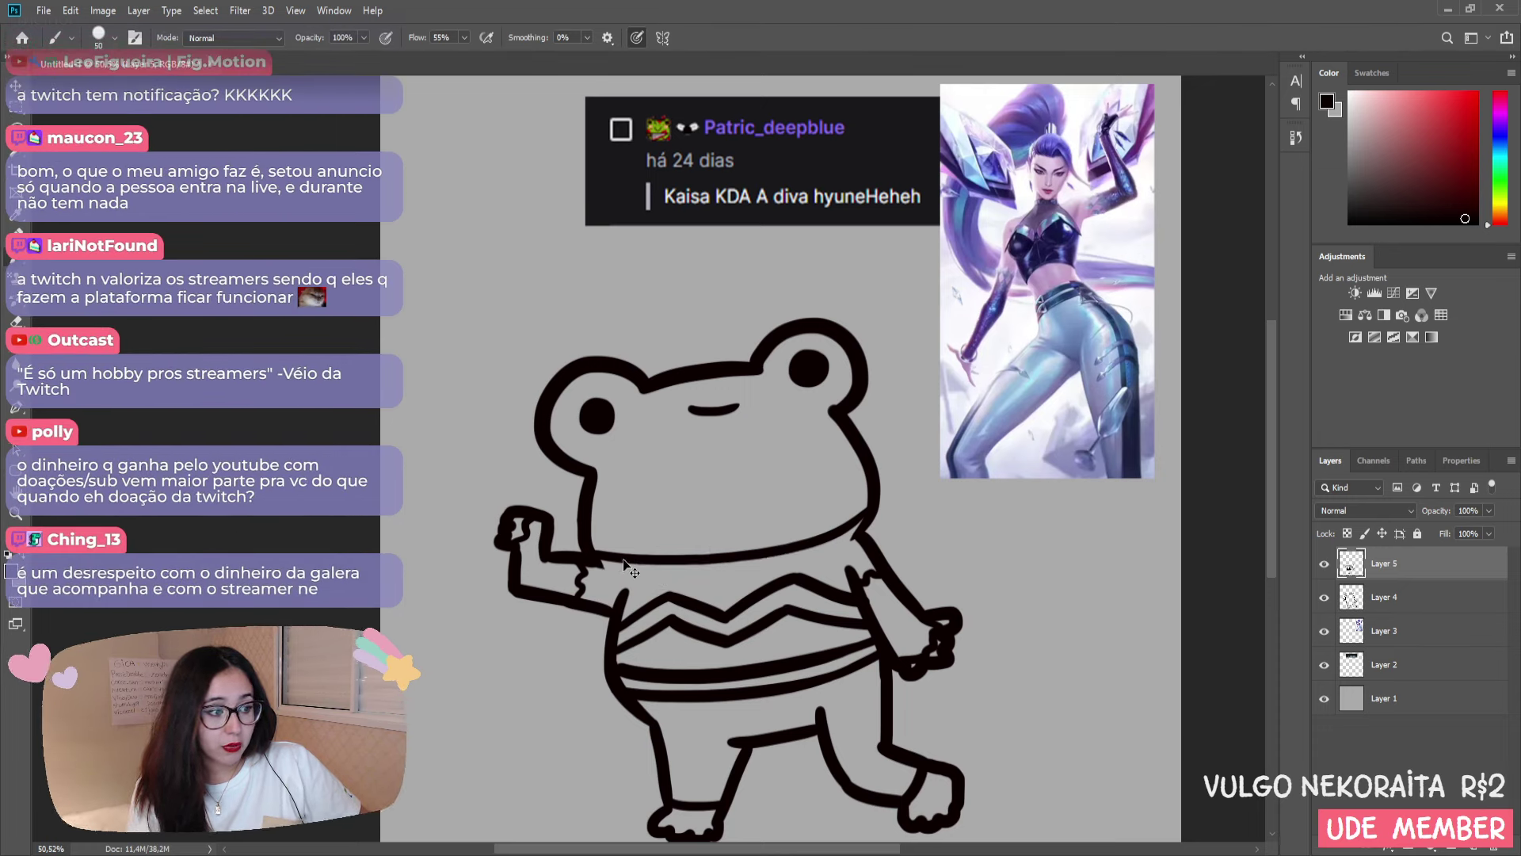
key("ctrl+z")
key("ctrl+shift+z")
key("ctrl+z")
key("ctrl+shift+z")
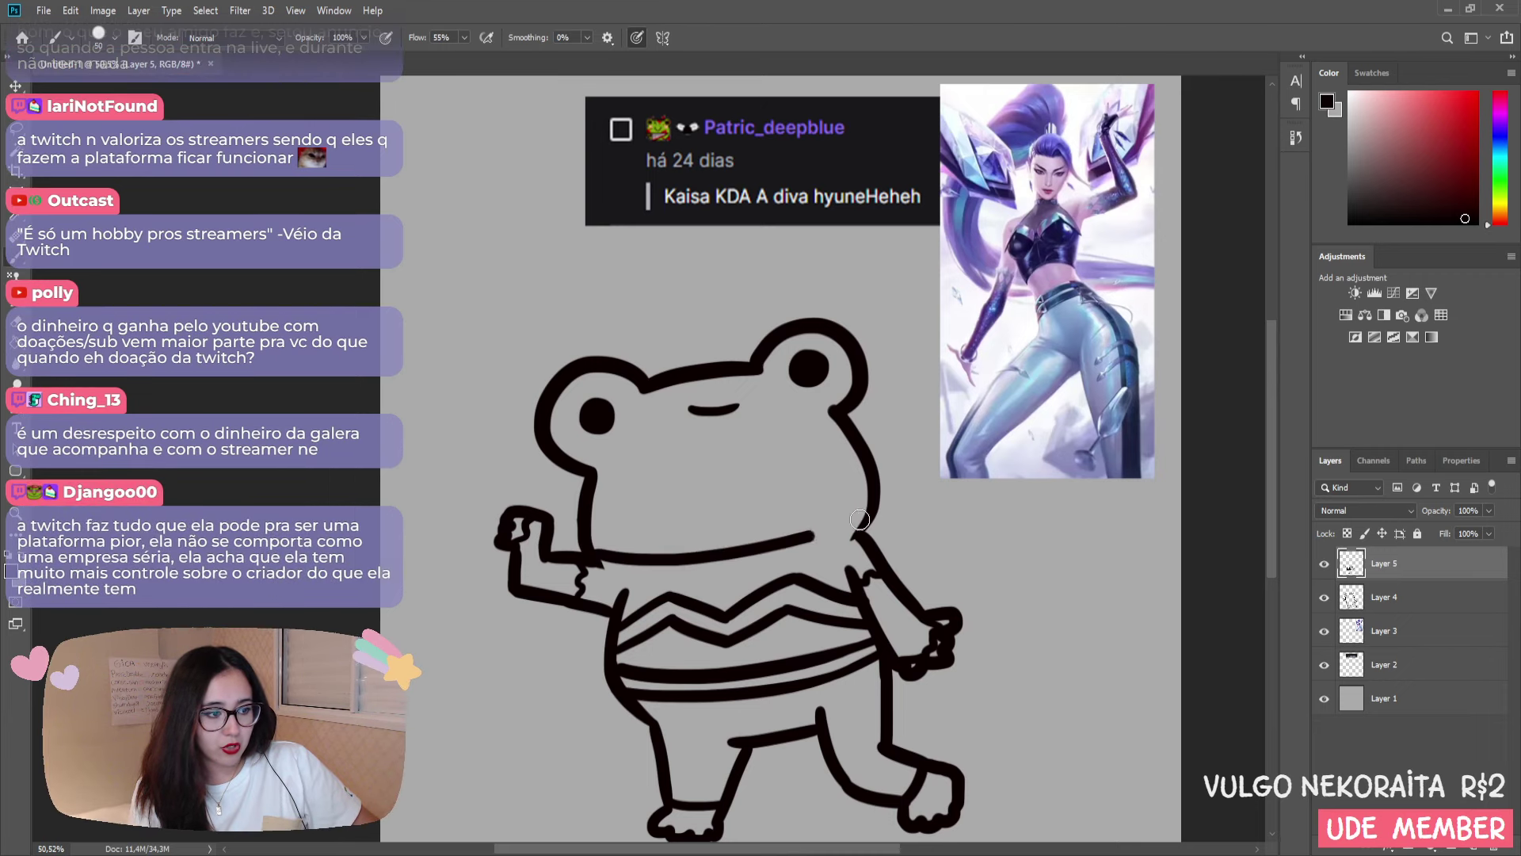
key("ctrl+z")
key("ctrl+shift+z")
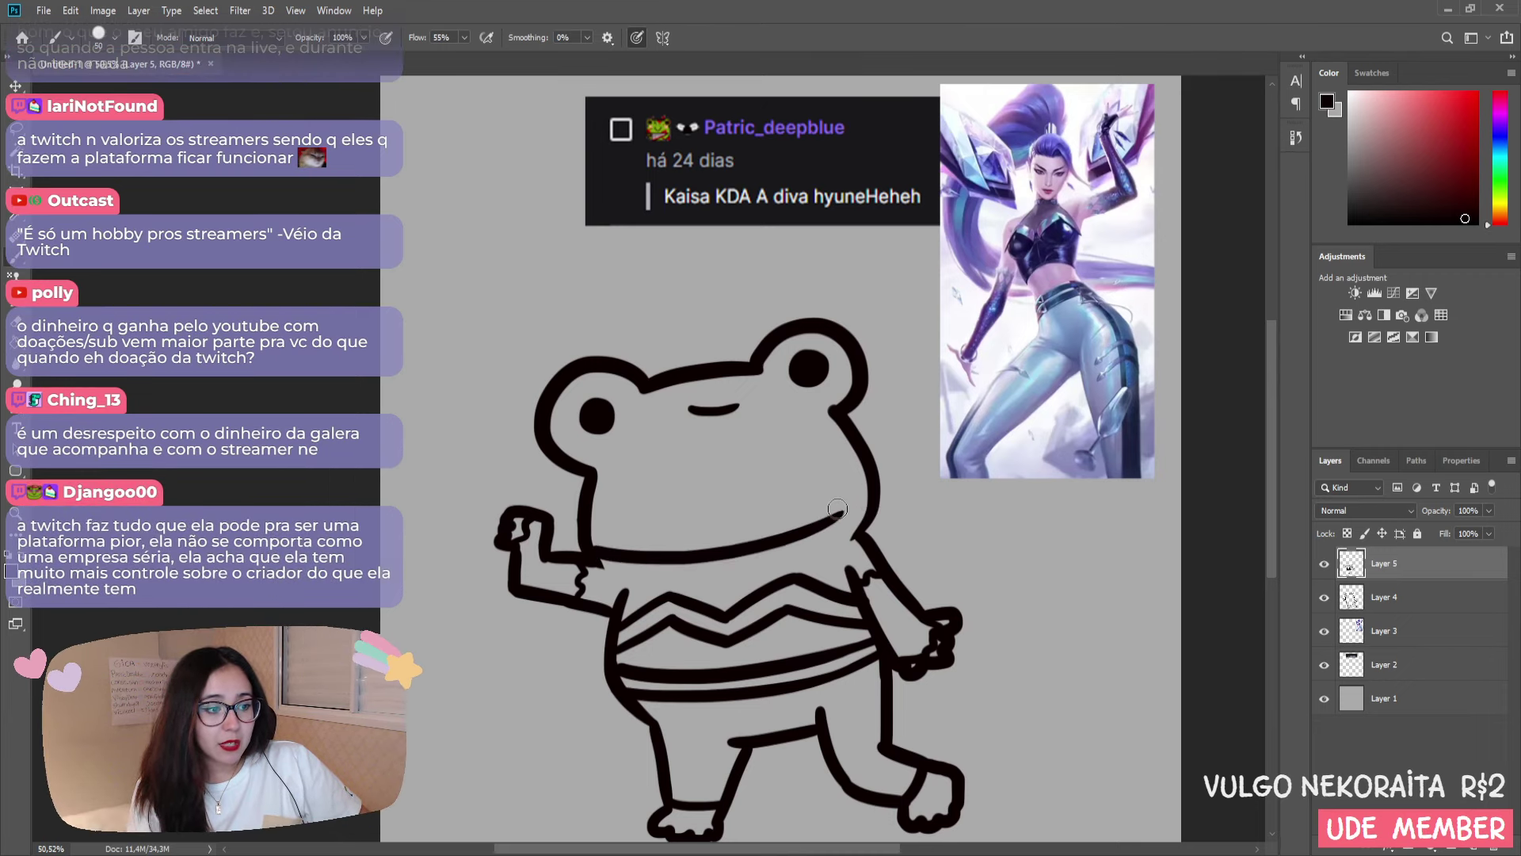
key("ctrl+z")
key("ctrl+shift+z")
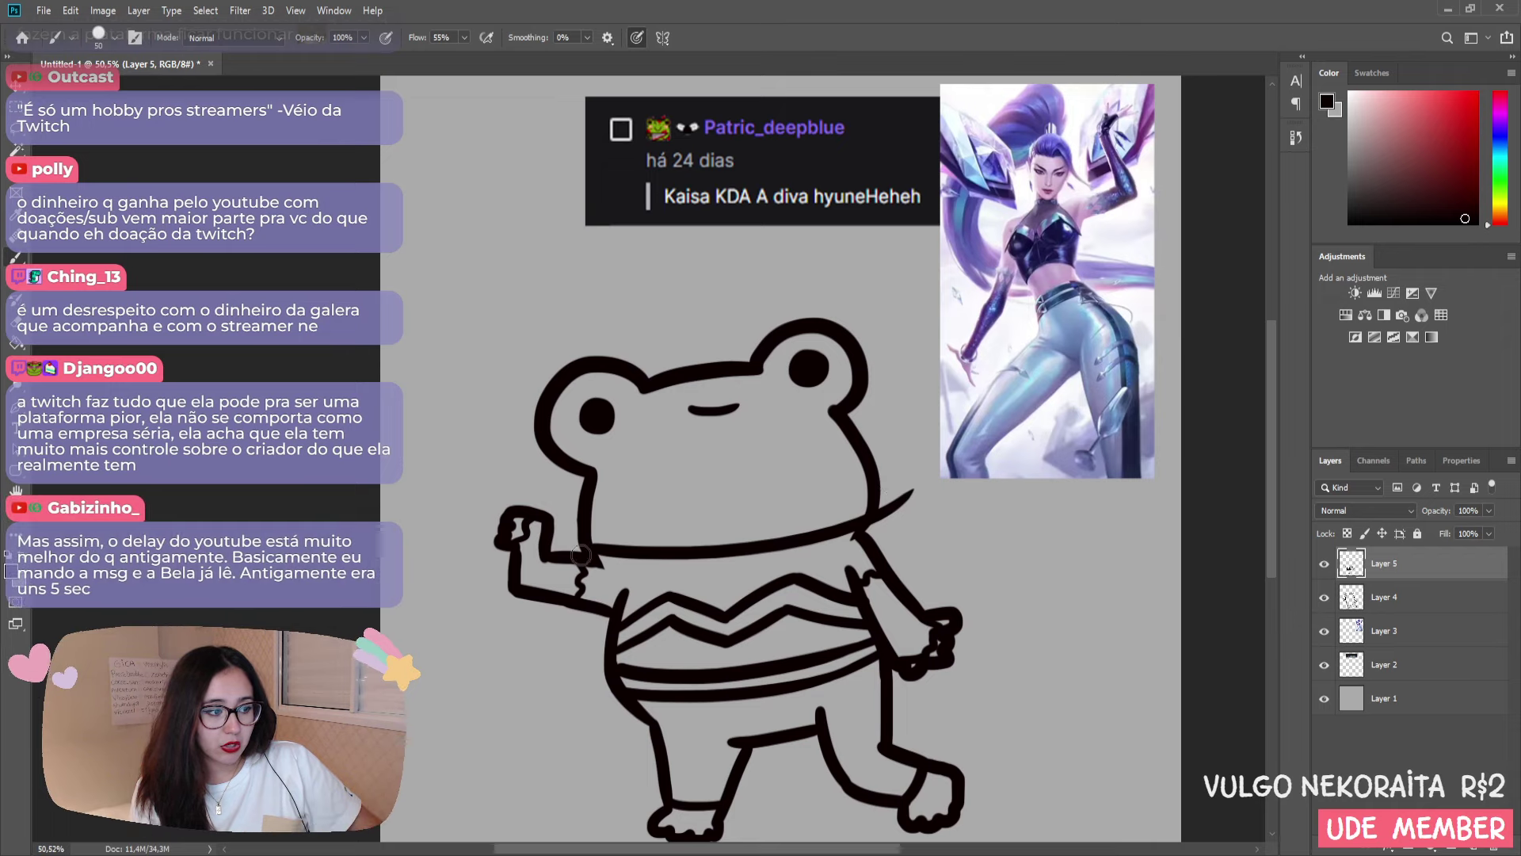
key("ctrl+z")
mouse_move(582, 546)
left_mouse_down()
mouse_move(693, 545)
mouse_move(867, 491)
left_mouse_up()
key("ctrl+z")
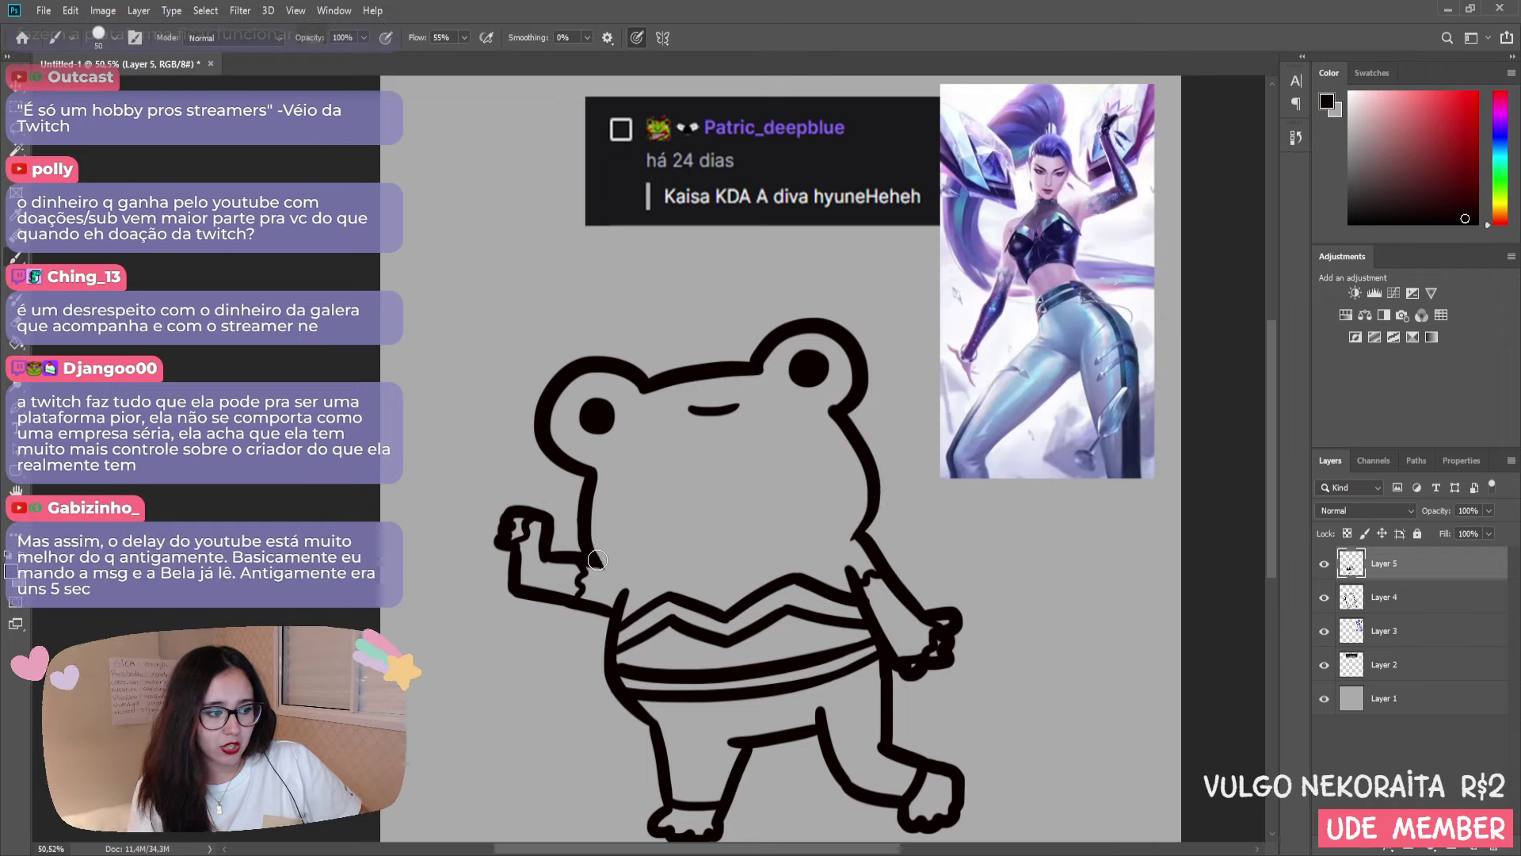
key("ctrl+shift+z")
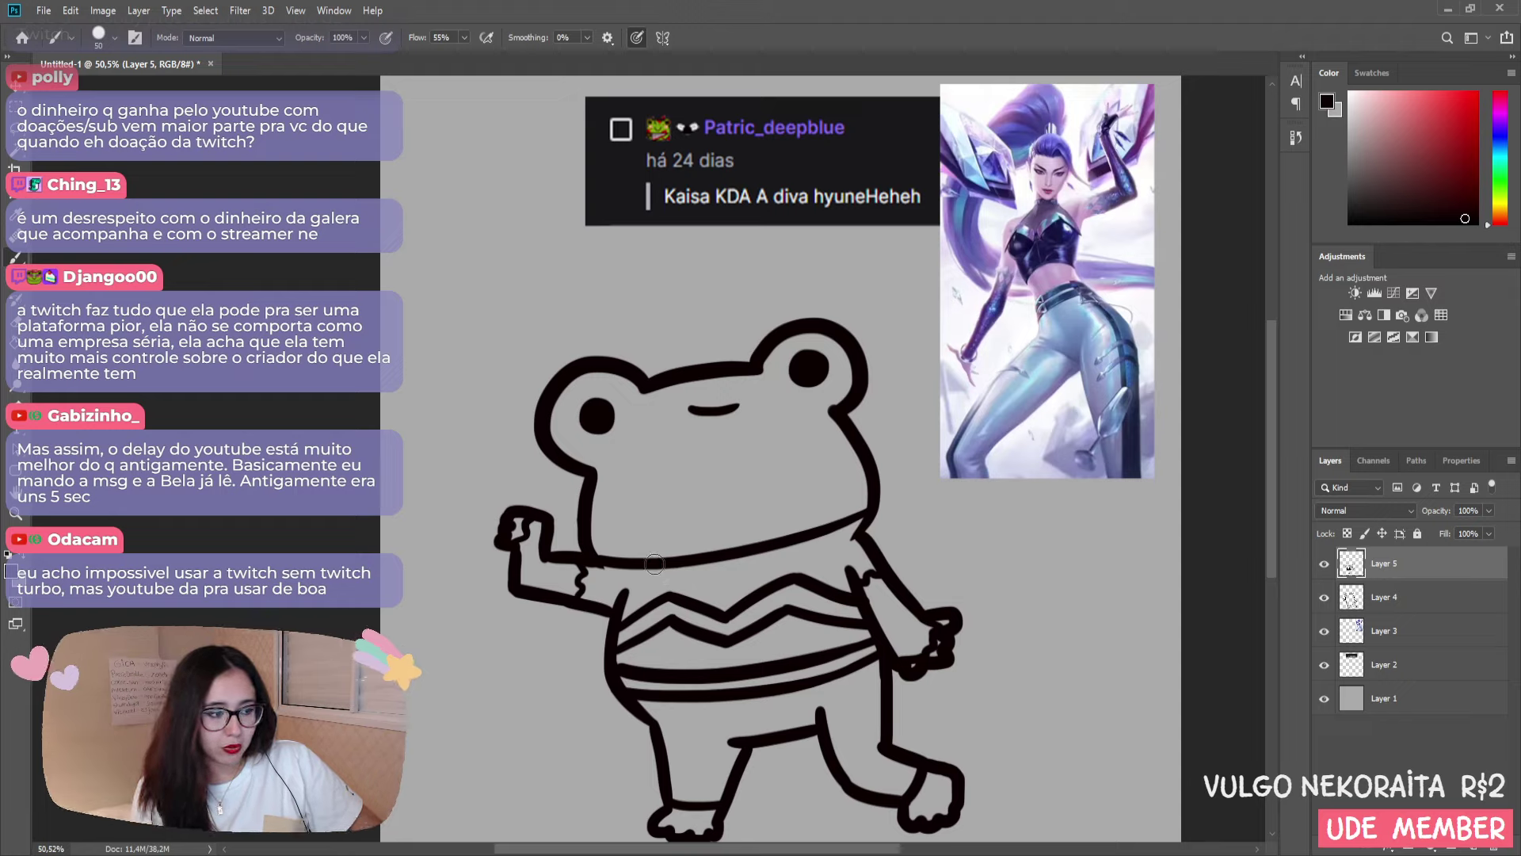
- Draw a collar line just beneath the chin, following its curve, and a short diagonal strap down to the top near the lowered arm
left_click_drag(597, 572, 824, 541)
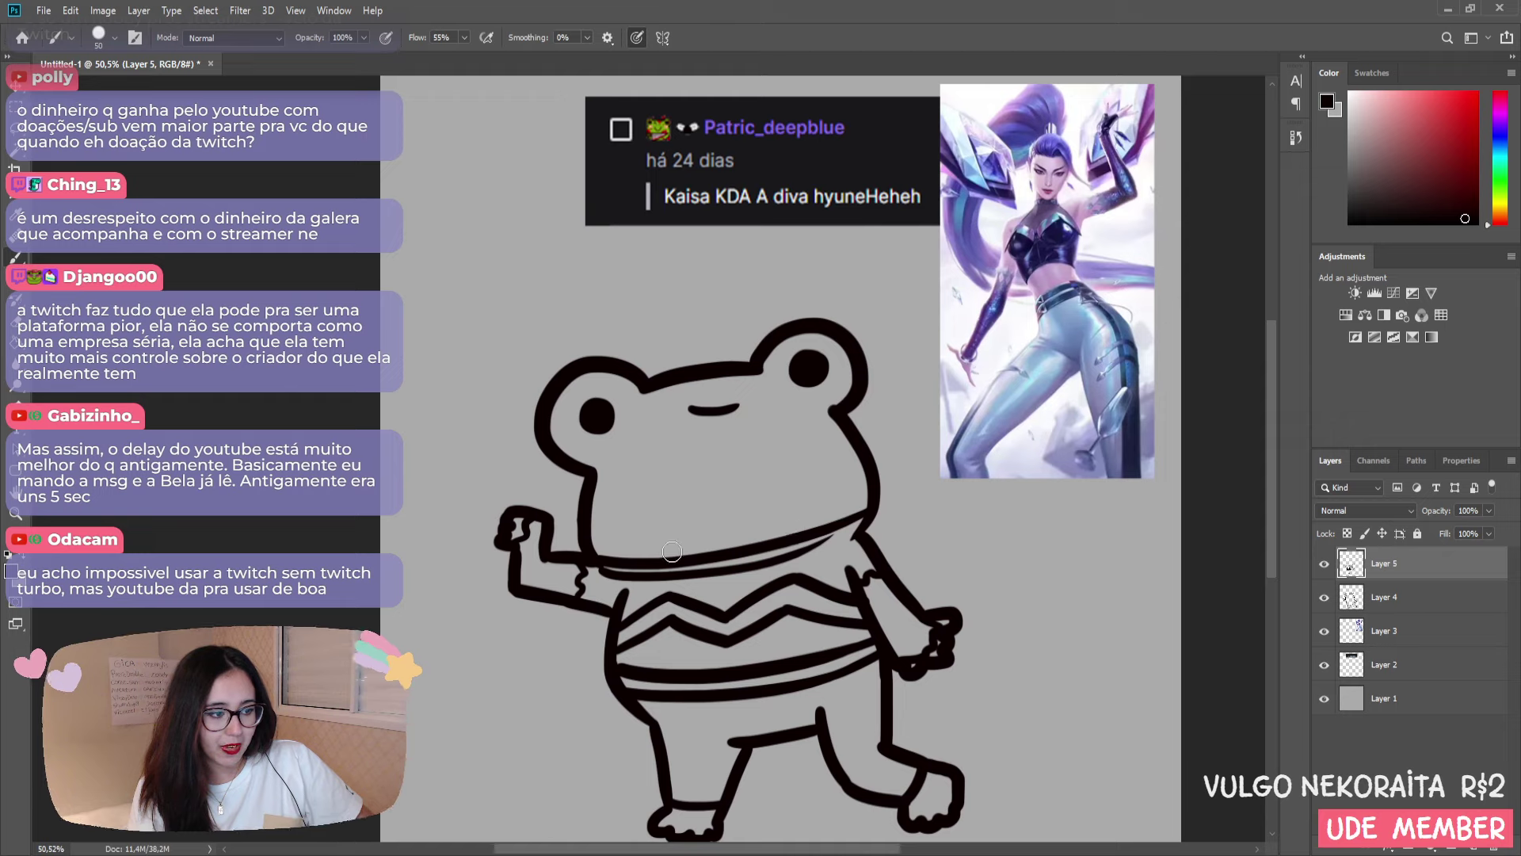
key("ctrl+z")
left_click_drag(594, 572, 829, 540)
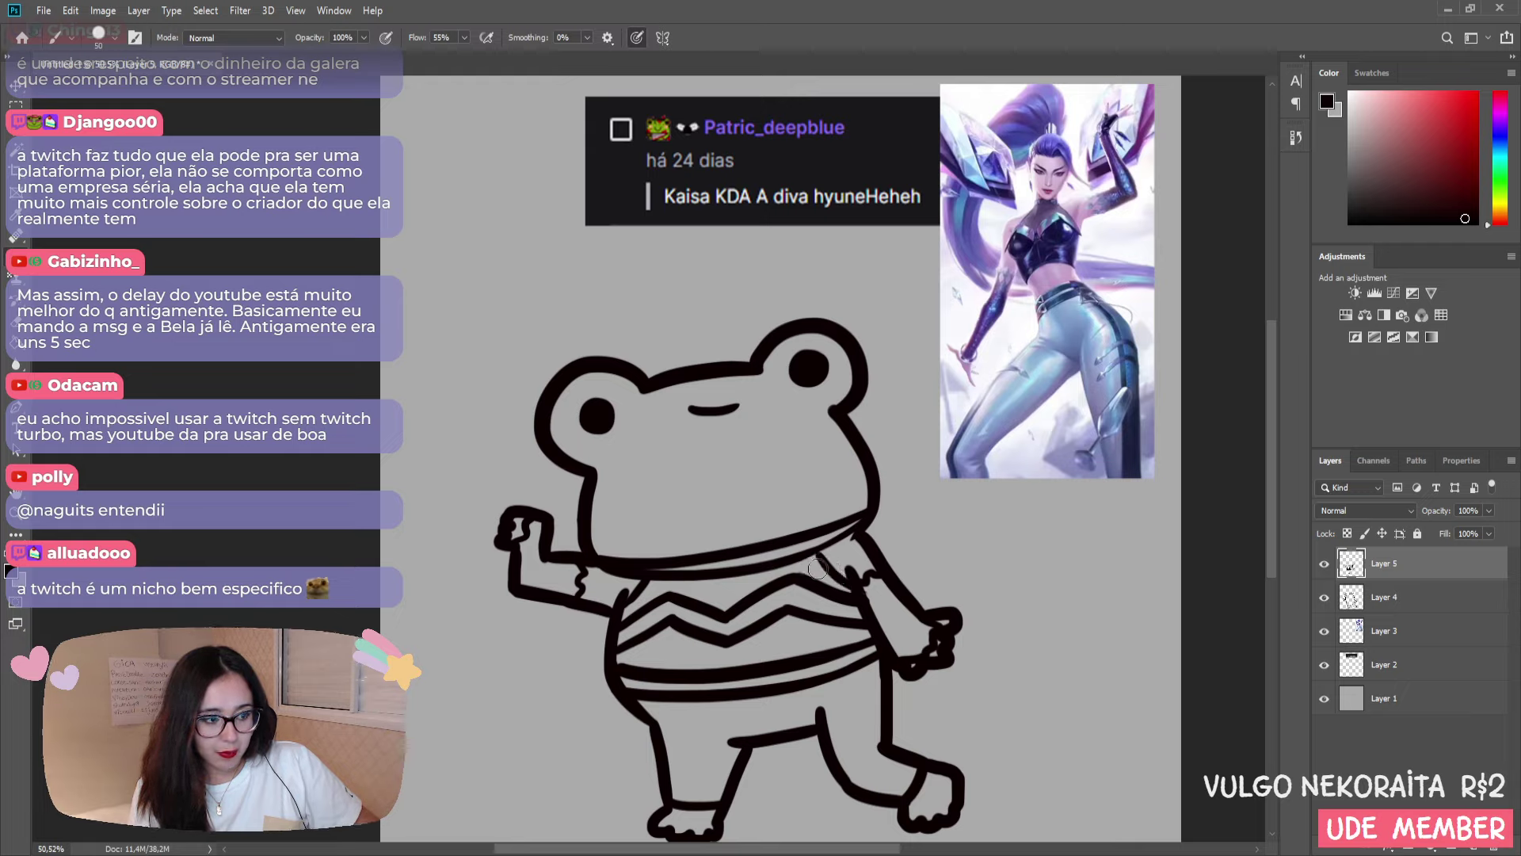
left_click_drag(813, 555, 848, 582)
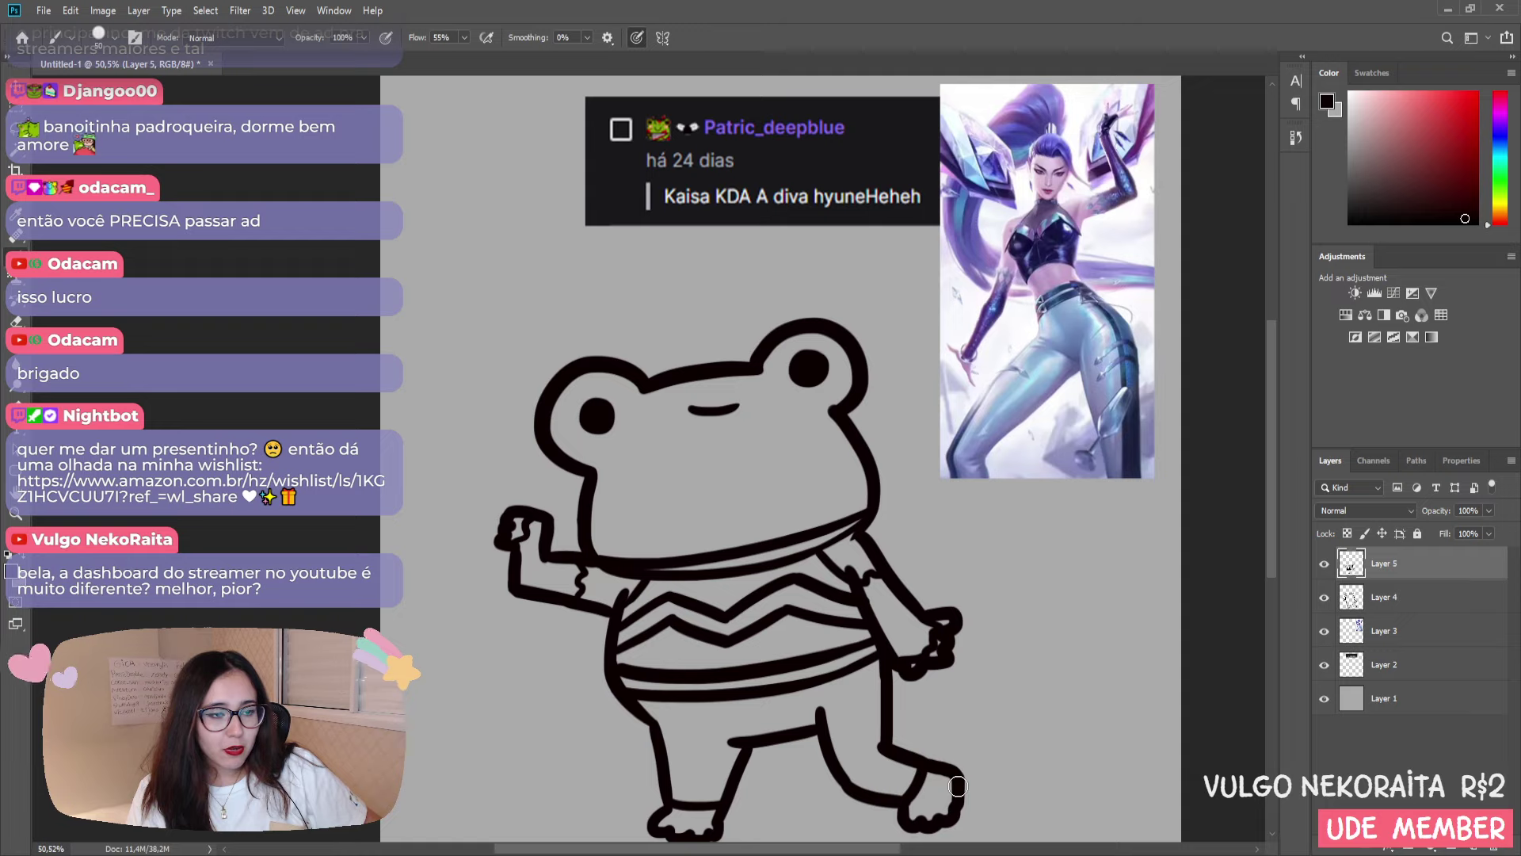
left_click_drag(640, 710, 706, 694)
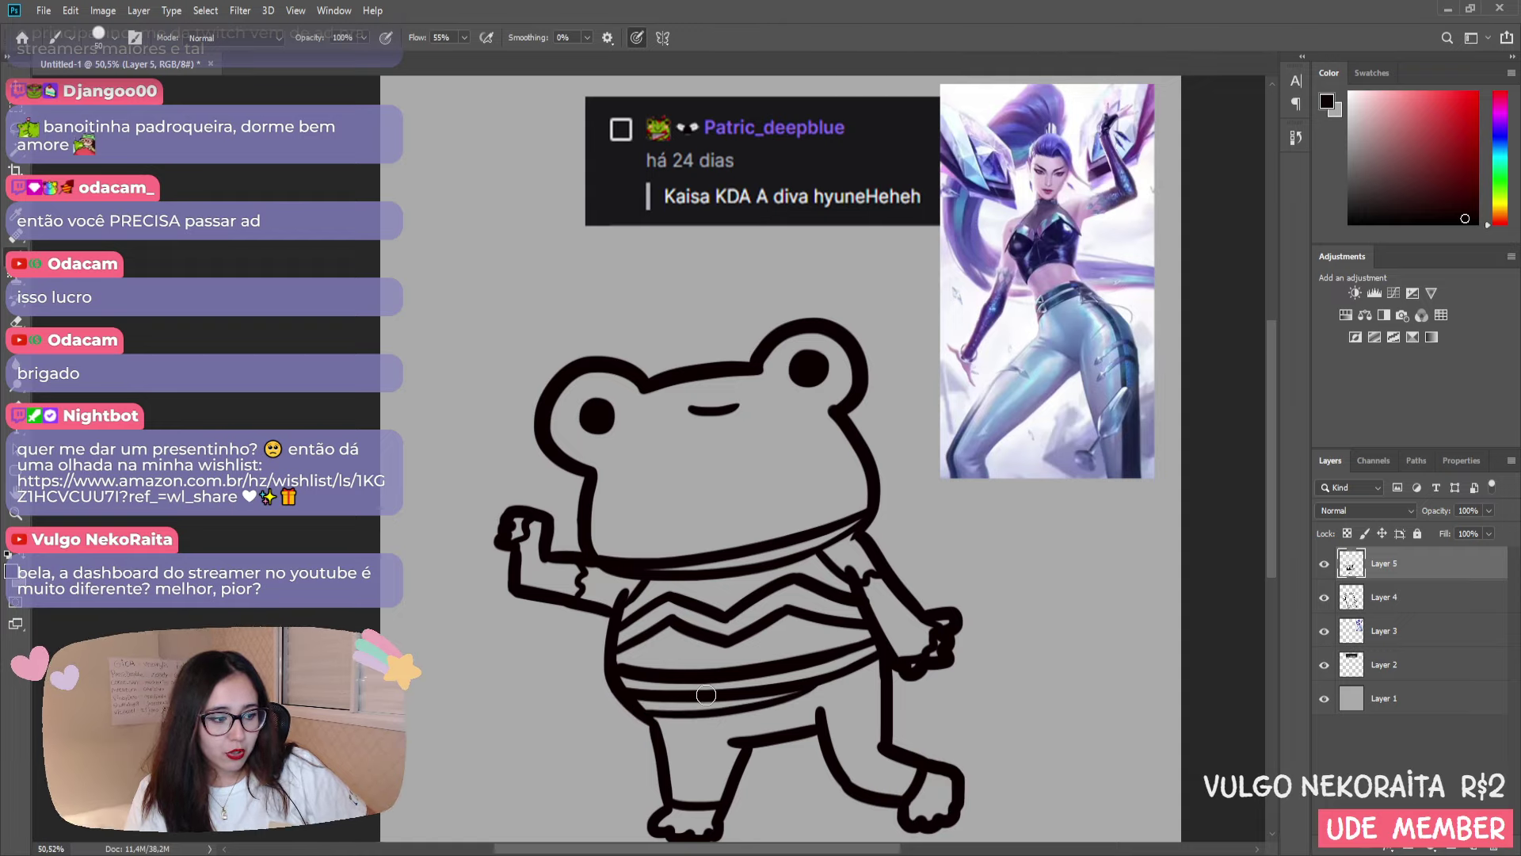
key("ctrl+z")
- Create a new layer and outline a small rounded hair tie on top of the head between the eyes
key("space")
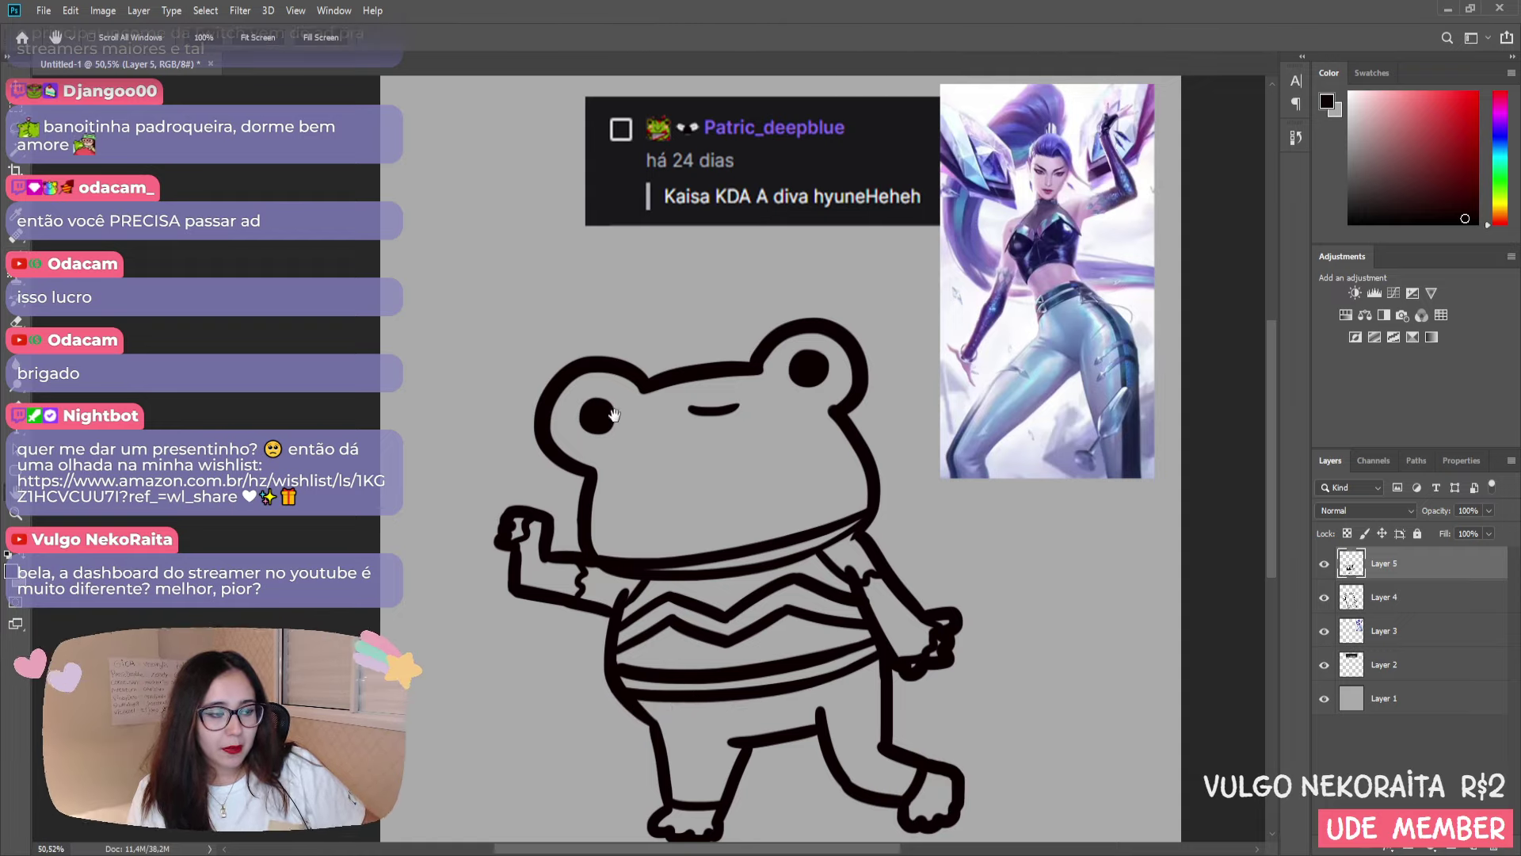
left_click_drag(614, 414, 626, 322)
mouse_move(788, 348)
left_mouse_down()
mouse_move(791, 455)
mouse_move(777, 442)
left_mouse_up()
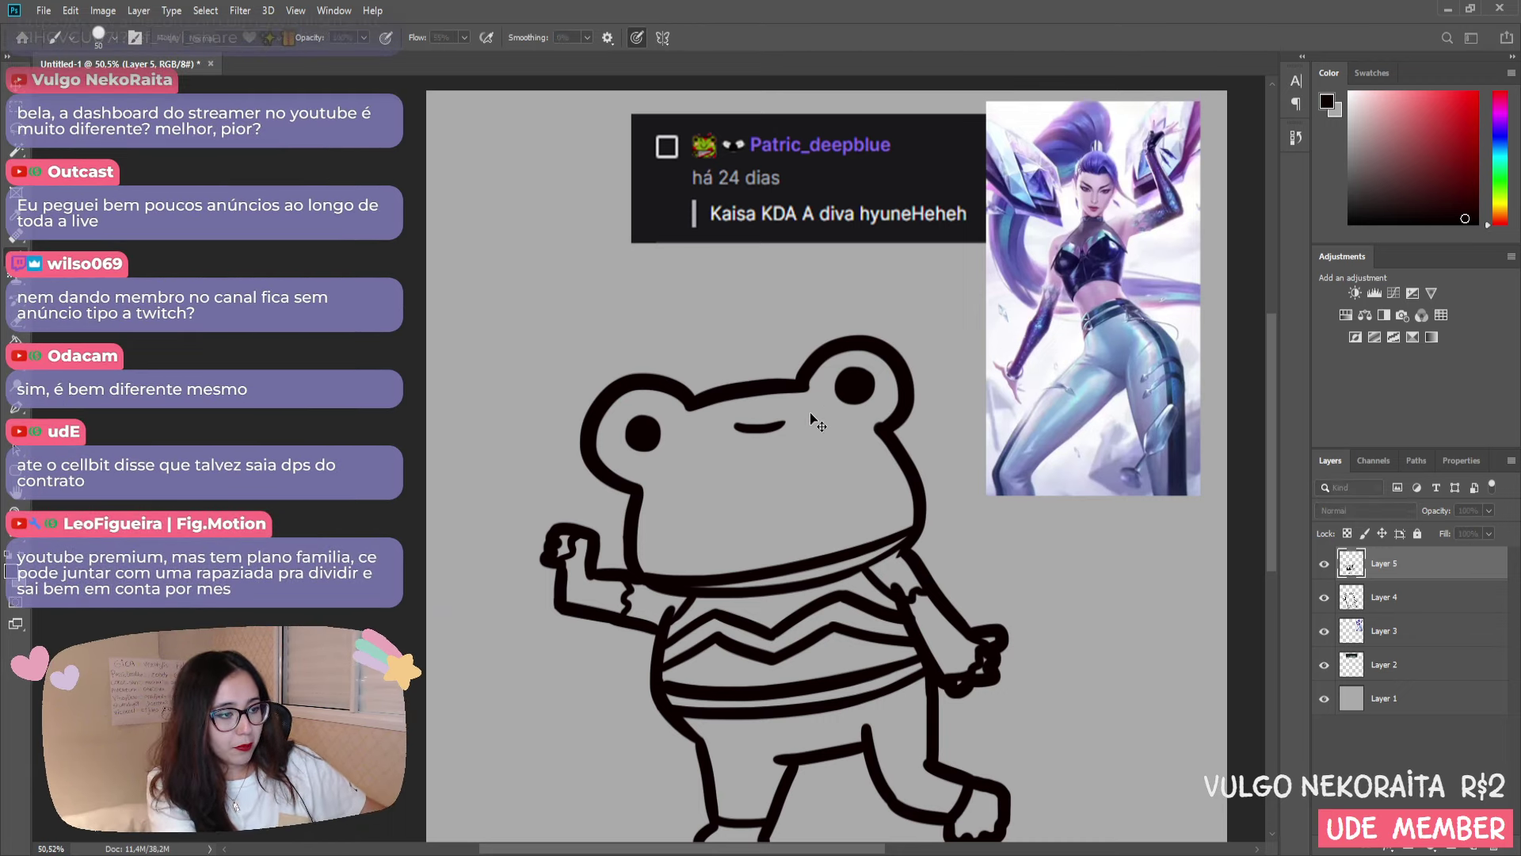
key("ctrl+shift+alt+n")
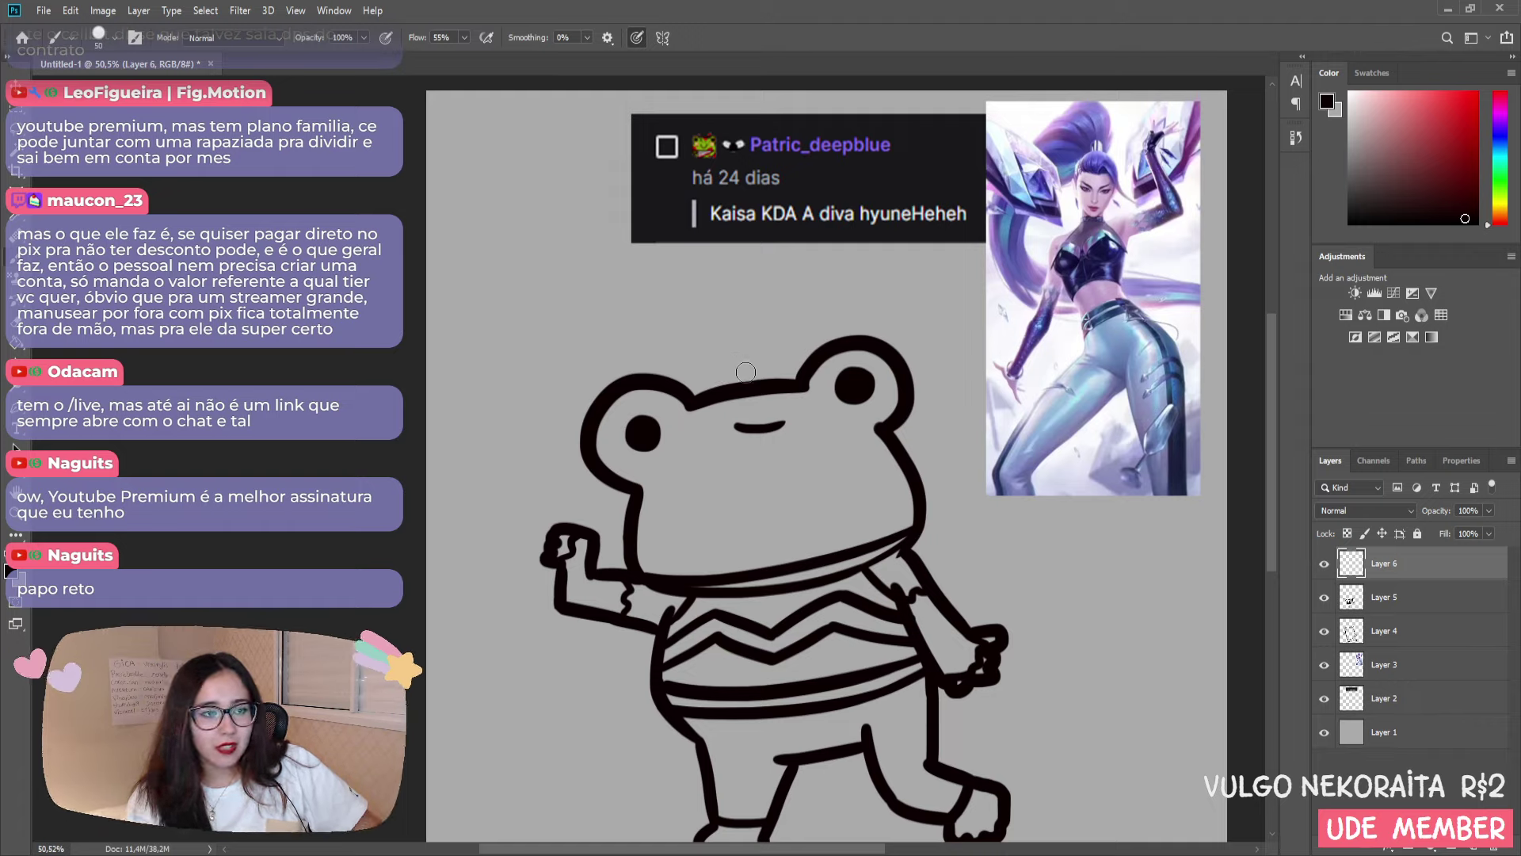
mouse_move(728, 383)
left_mouse_down()
mouse_move(723, 352)
mouse_move(773, 348)
mouse_move(720, 352)
mouse_move(764, 341)
mouse_move(751, 351)
mouse_move(767, 347)
mouse_move(789, 385)
left_mouse_up()
key("ctrl+z")
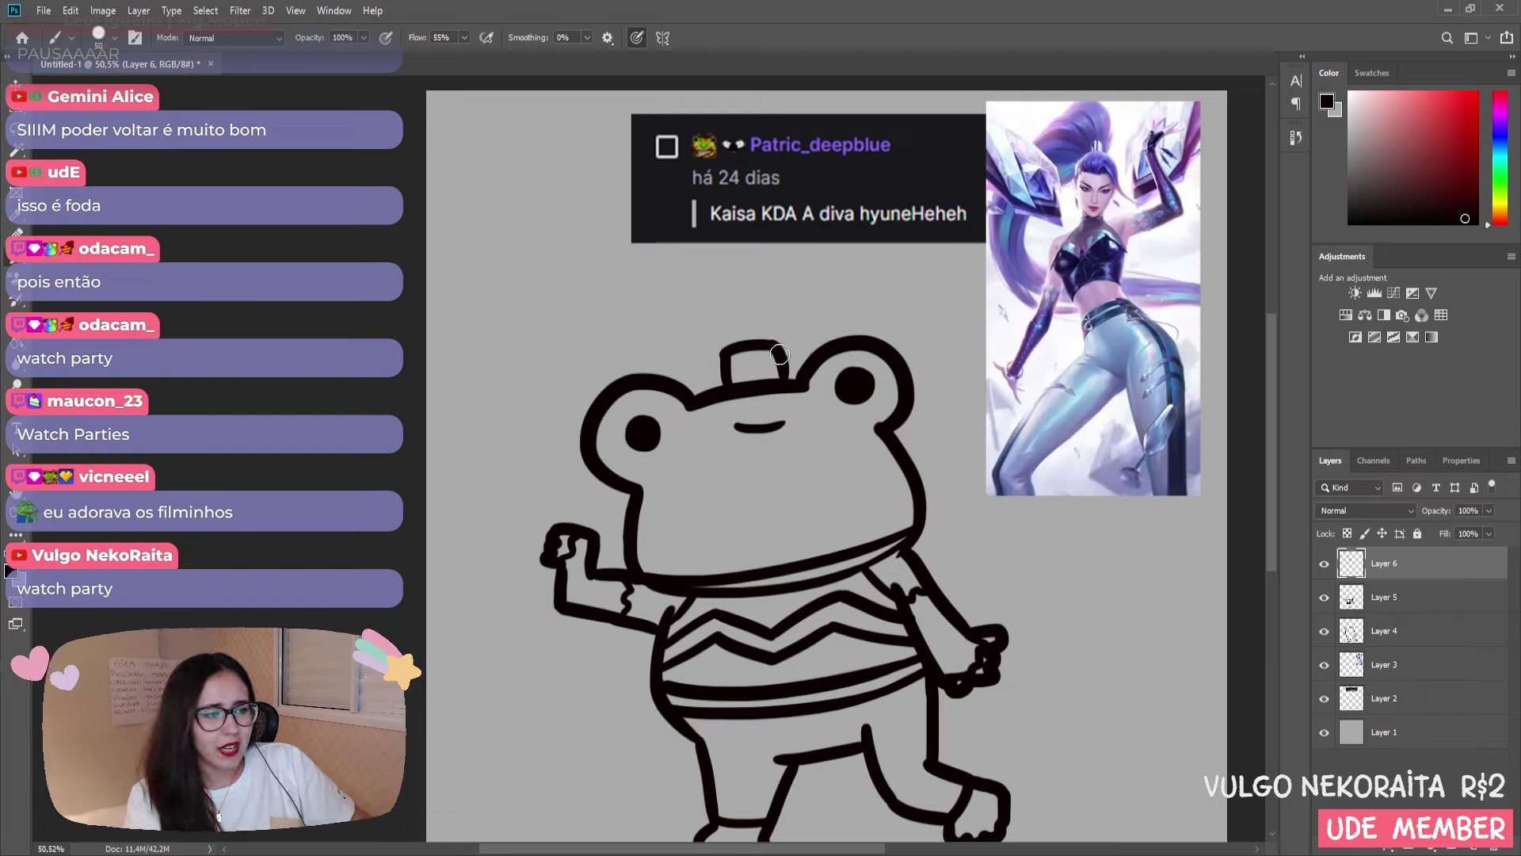
- Draw the ponytail's upper arc rising from the hair tie and curving over toward the raised-arm side
left_click_drag(780, 354, 655, 288)
key("ctrl+z")
left_click_drag(782, 349, 682, 269)
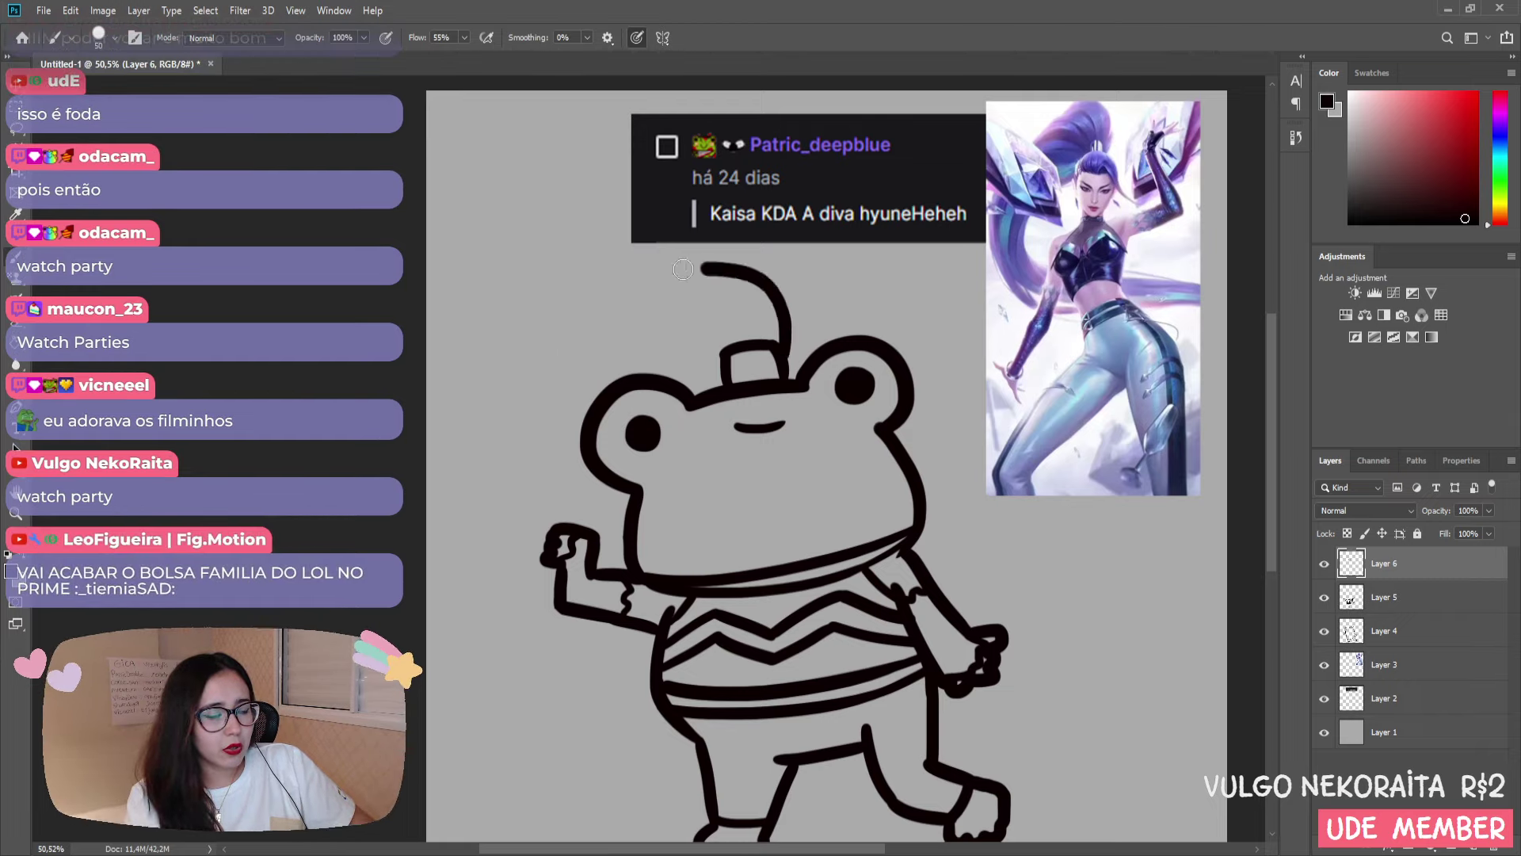
key("ctrl+z")
left_click_drag(783, 356, 610, 329)
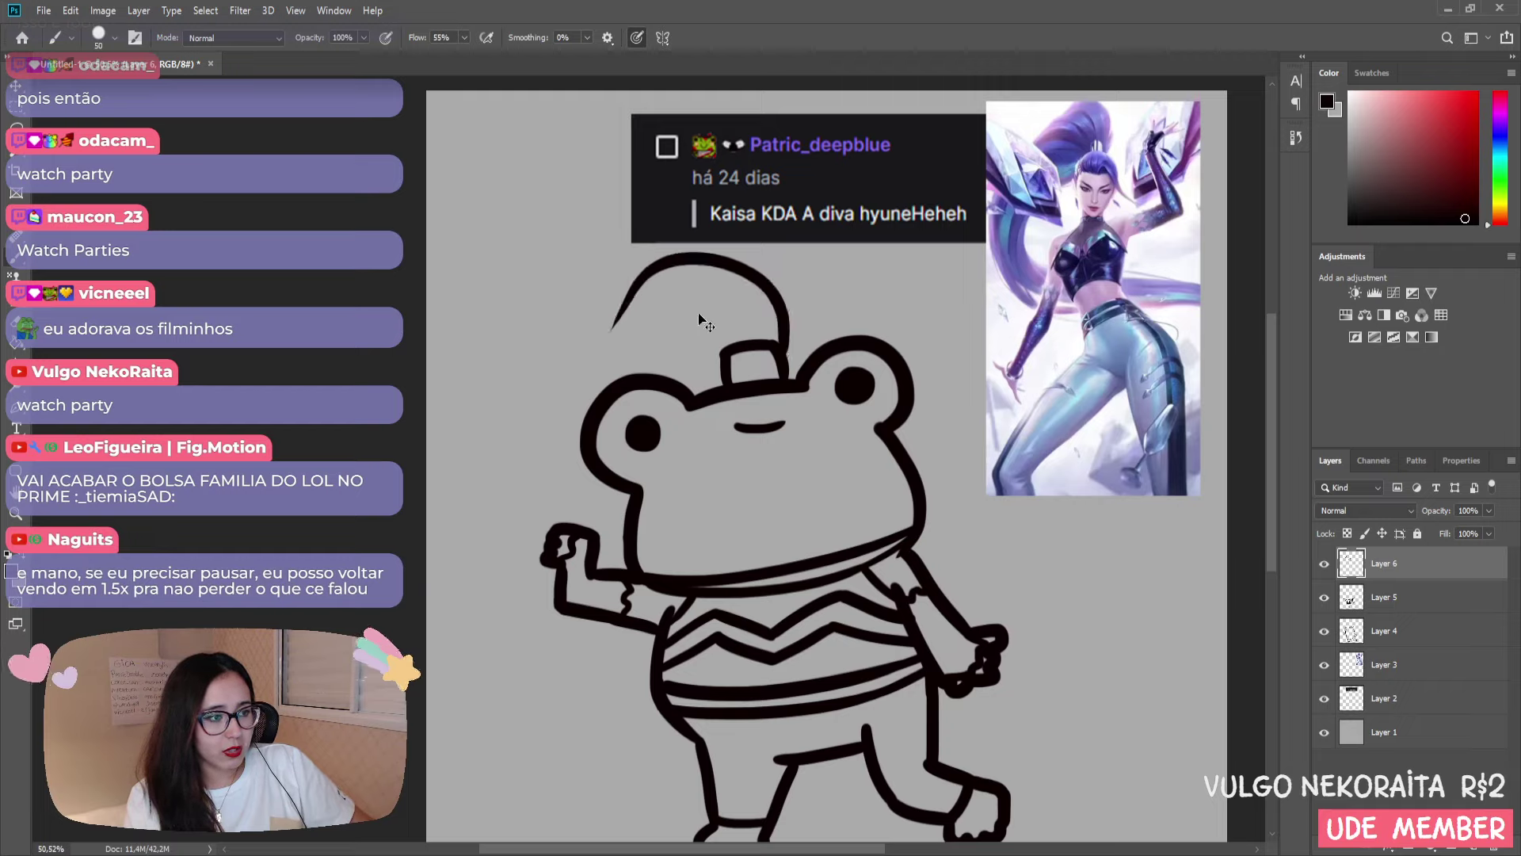
key("ctrl+z")
left_click_drag(784, 358, 634, 255)
key("ctrl+z")
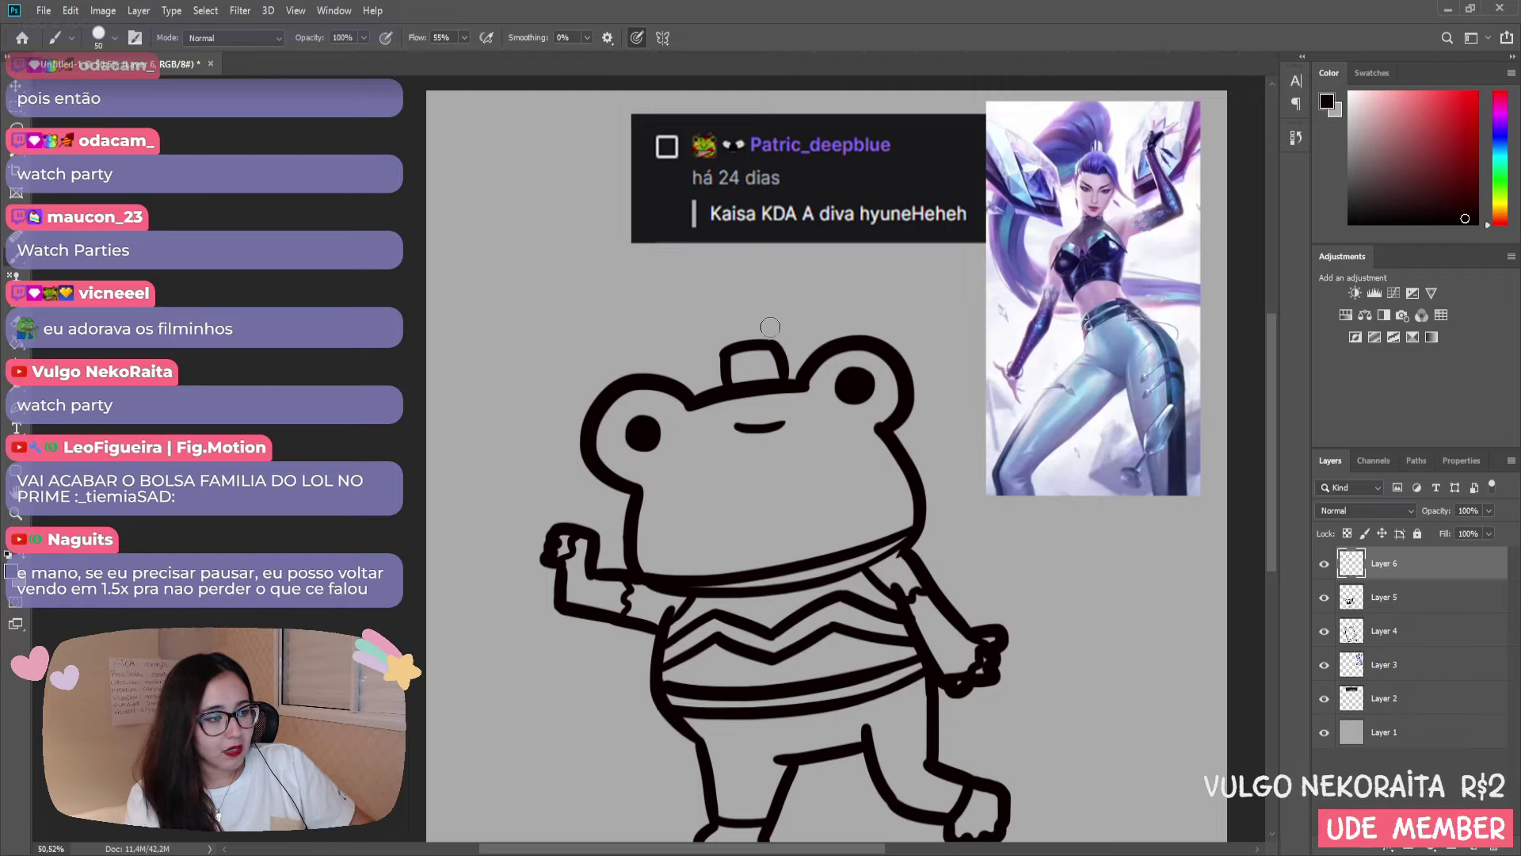
mouse_move(783, 355)
left_mouse_down()
mouse_move(641, 284)
mouse_move(577, 400)
left_mouse_up()
key("ctrl+z")
- Continue the ponytail's outer edge diagonally down past the eye and curve it around the outside of the raised hand
mouse_move(646, 277)
left_mouse_down()
mouse_move(590, 364)
mouse_move(497, 439)
left_mouse_up()
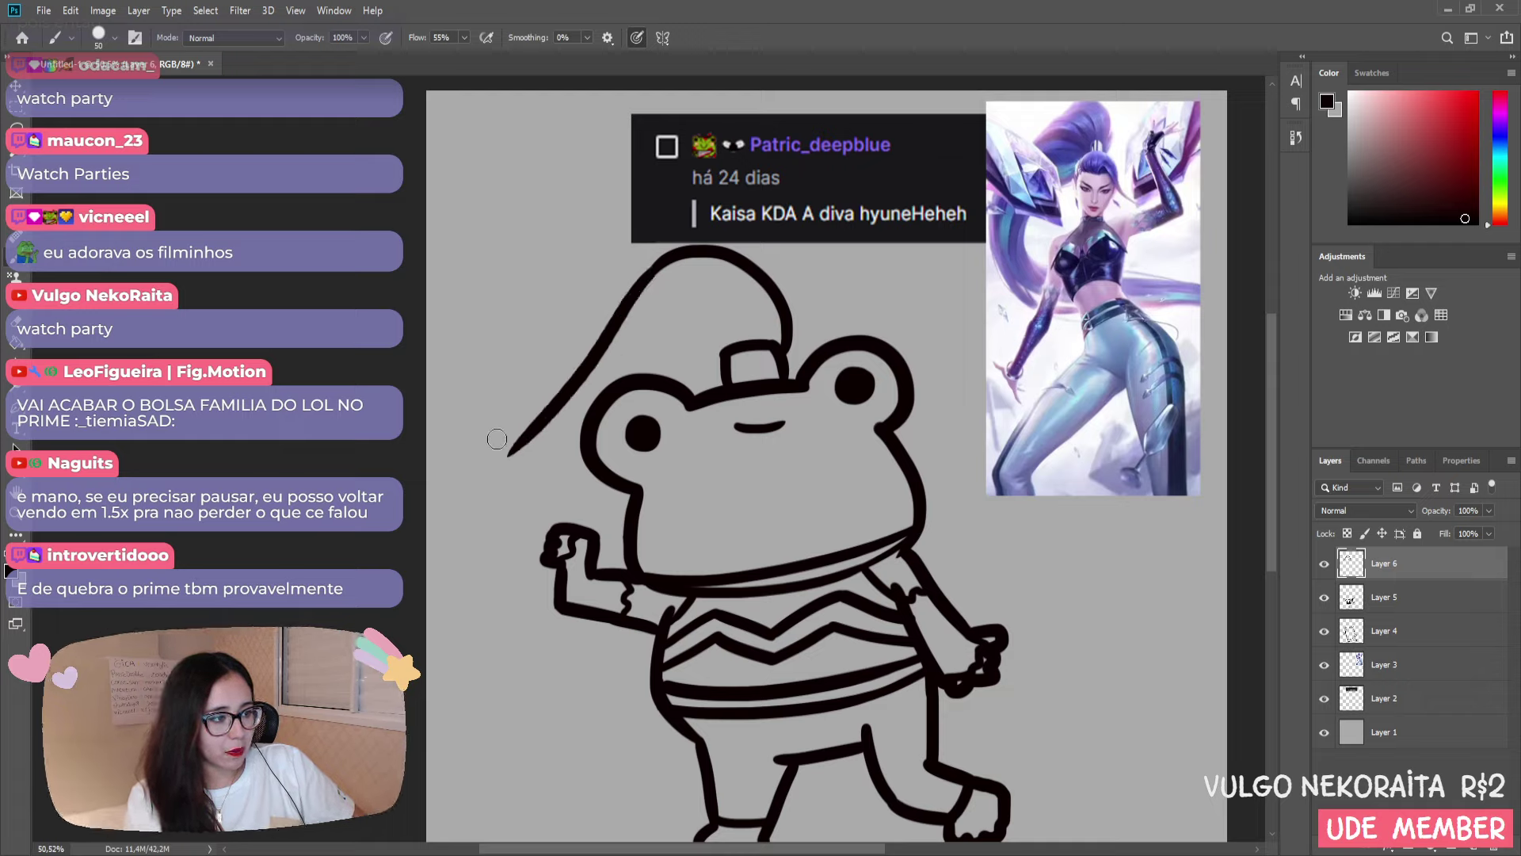
key("ctrl+z")
left_click_drag(651, 268, 479, 436)
key("ctrl+z")
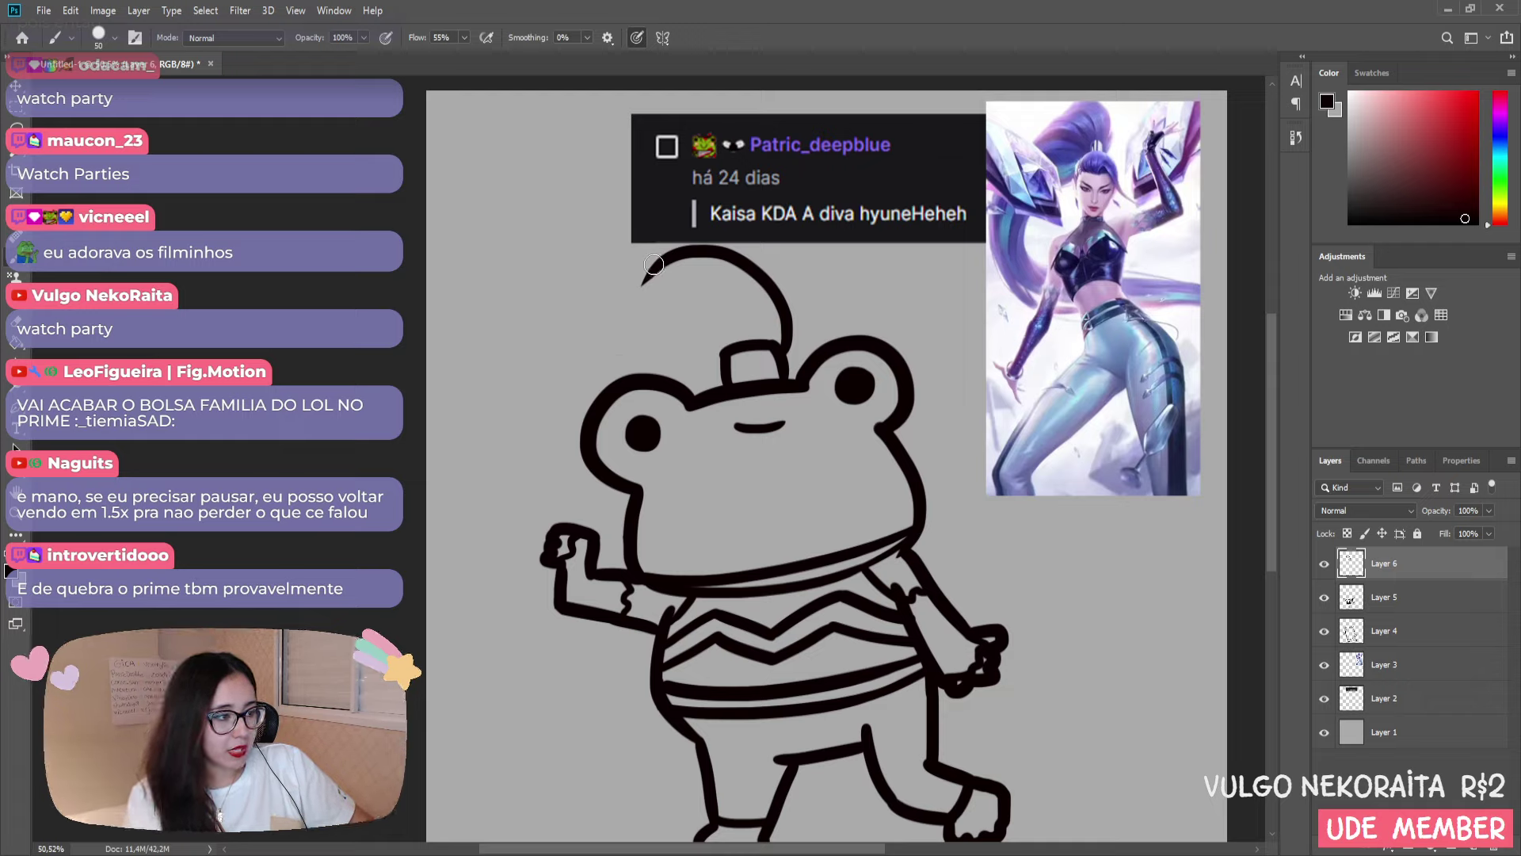
left_click_drag(653, 265, 499, 432)
key("ctrl+z")
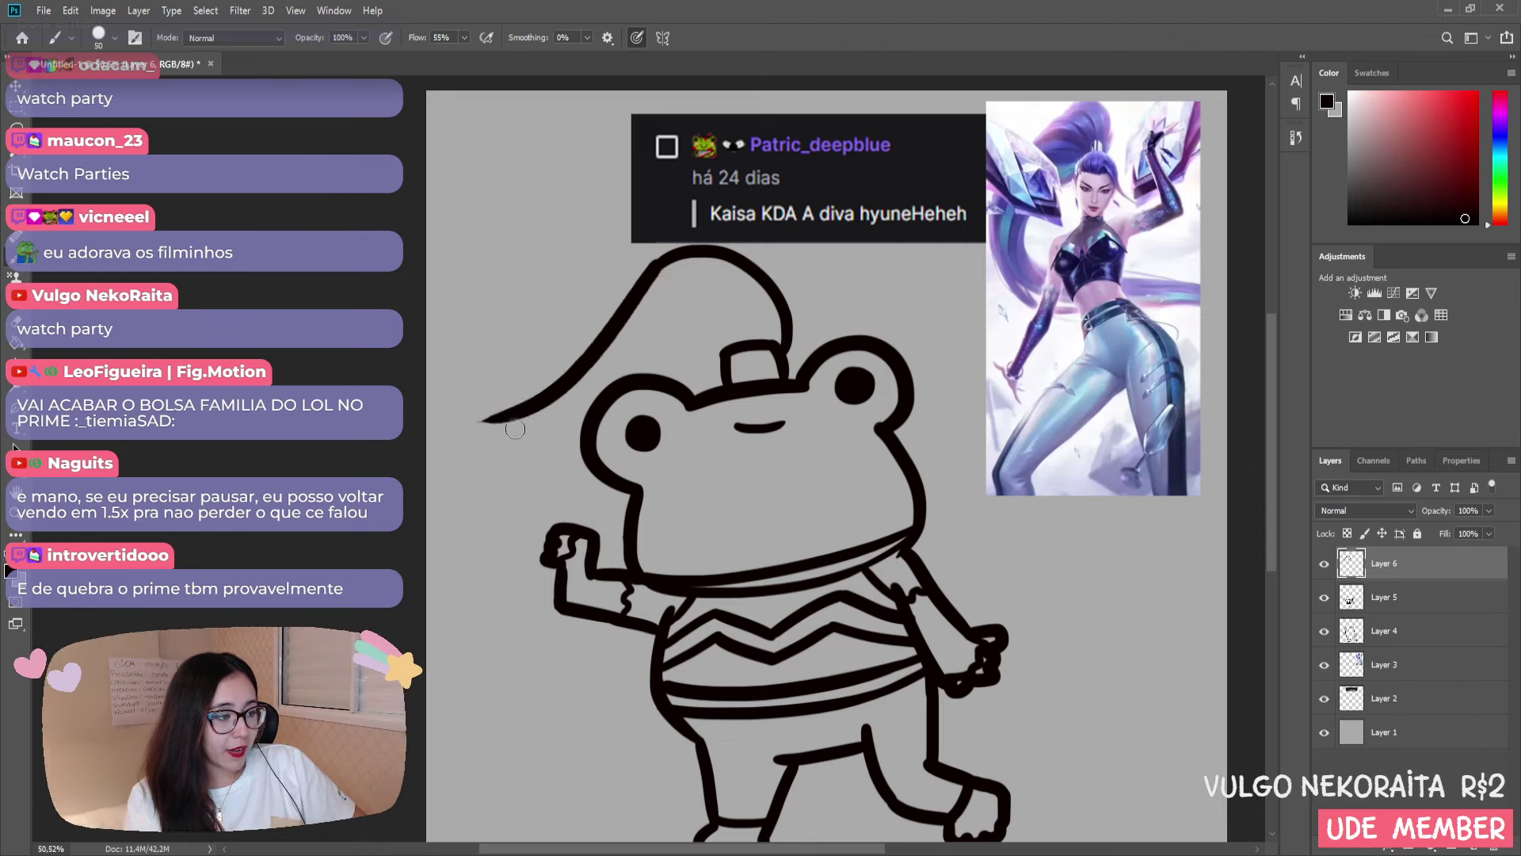
key("ctrl+z")
mouse_move(657, 262)
left_mouse_down()
mouse_move(492, 473)
mouse_move(524, 582)
left_mouse_up()
key("ctrl+z")
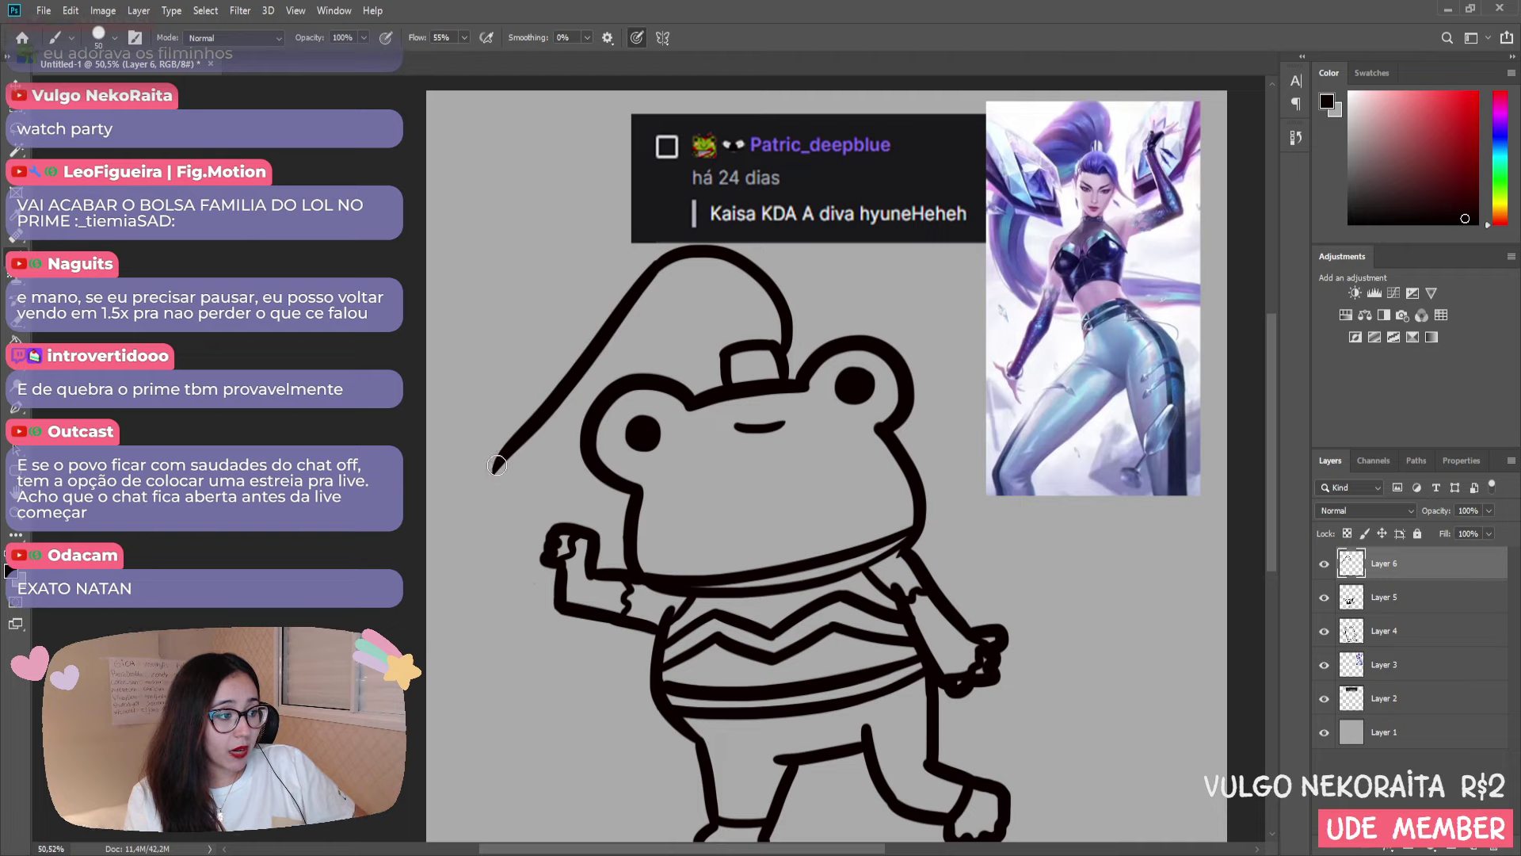
left_click_drag(498, 461, 525, 582)
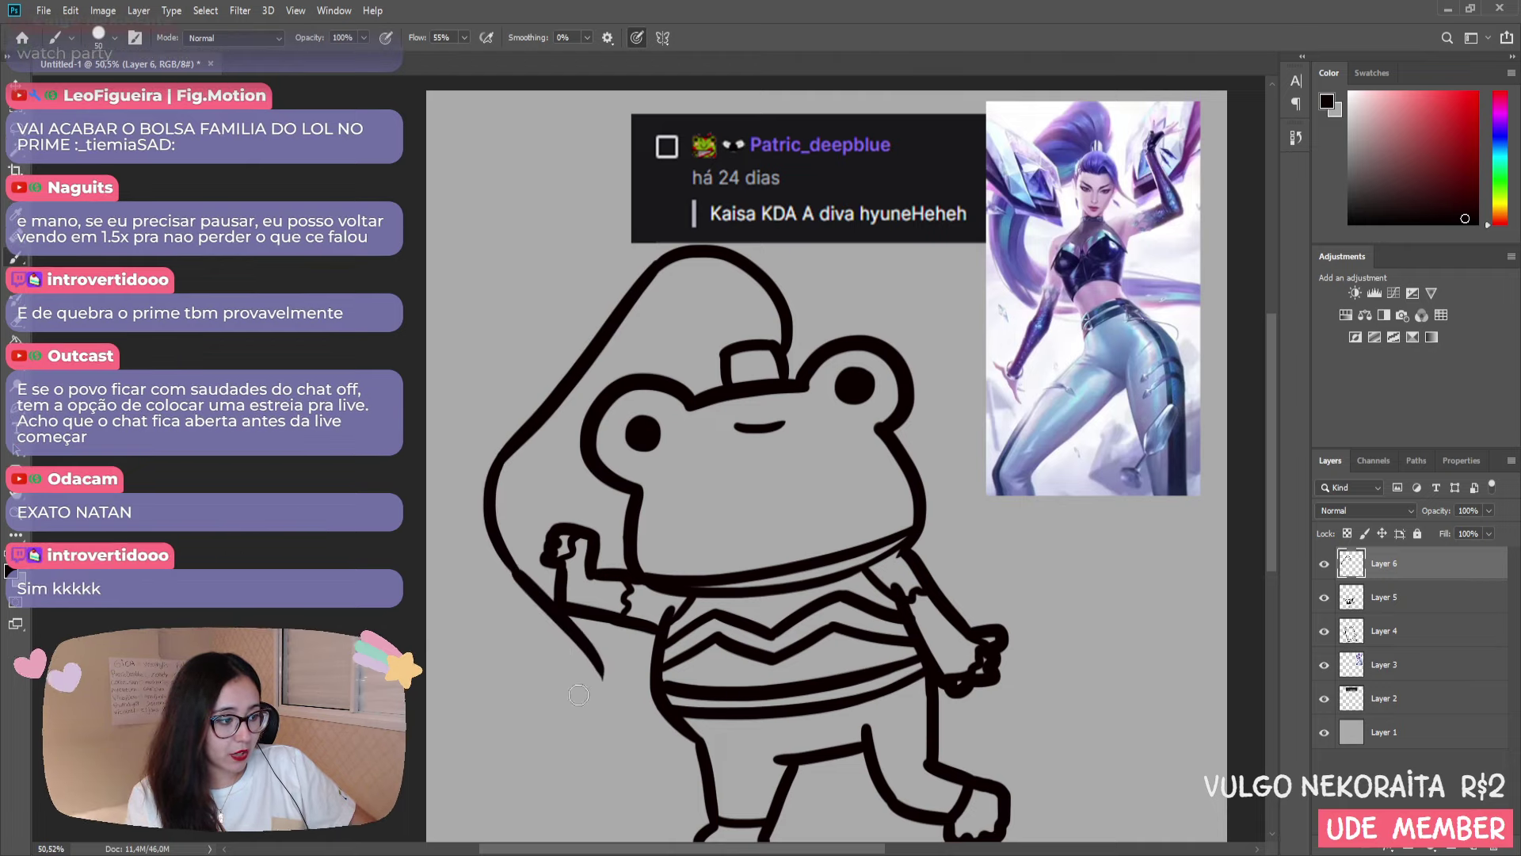
- Extend the ponytail's outer edge down past the raised arm in an S-curve, bending back outward to a pointed tip beside the legs
left_click_drag(501, 550, 596, 694)
key("ctrl+z")
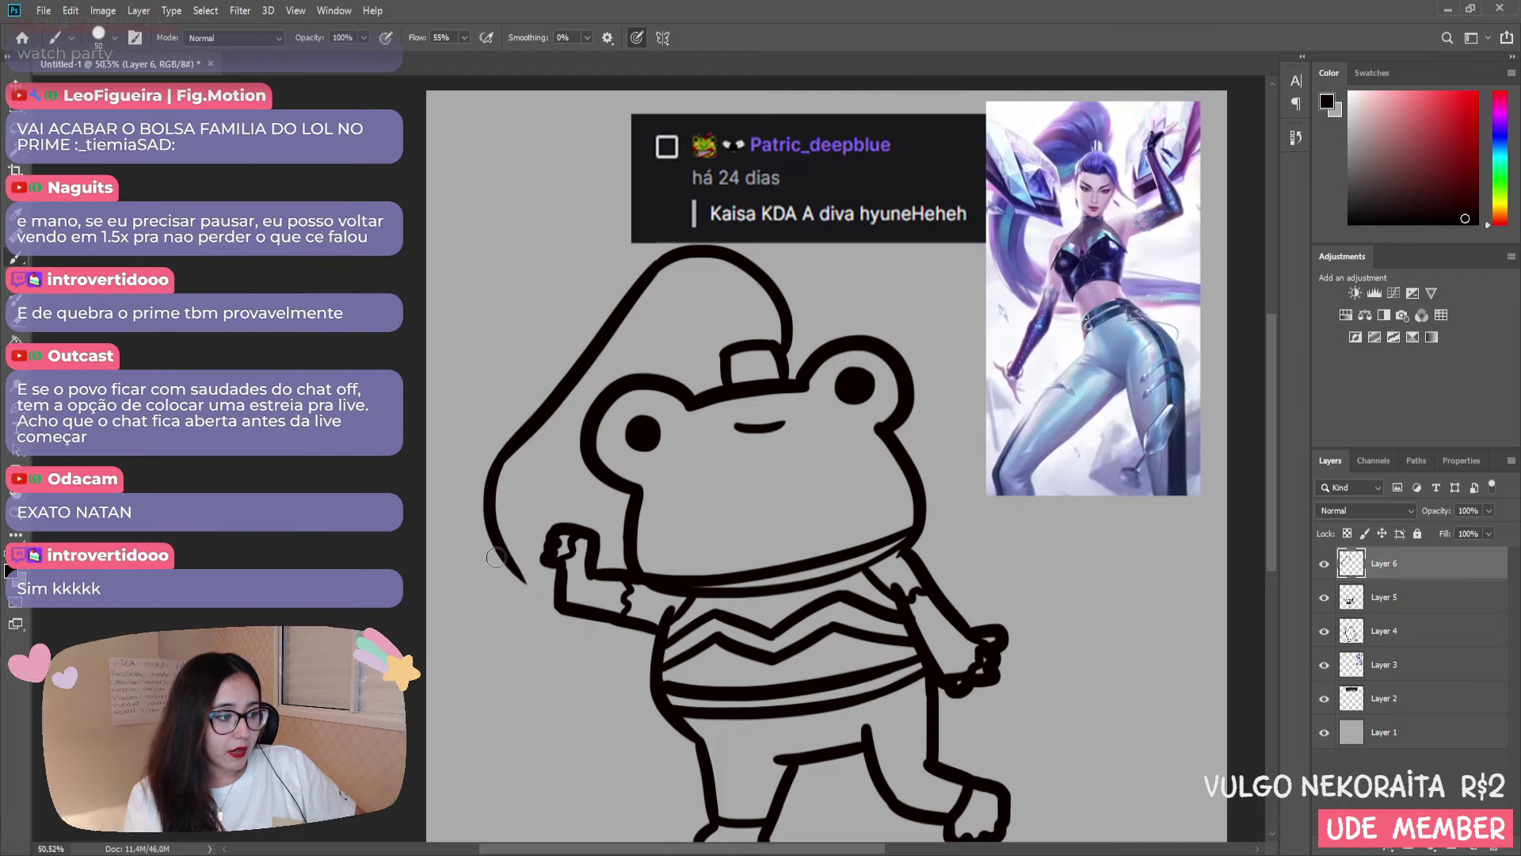
left_click_drag(496, 540, 598, 697)
key("ctrl+z")
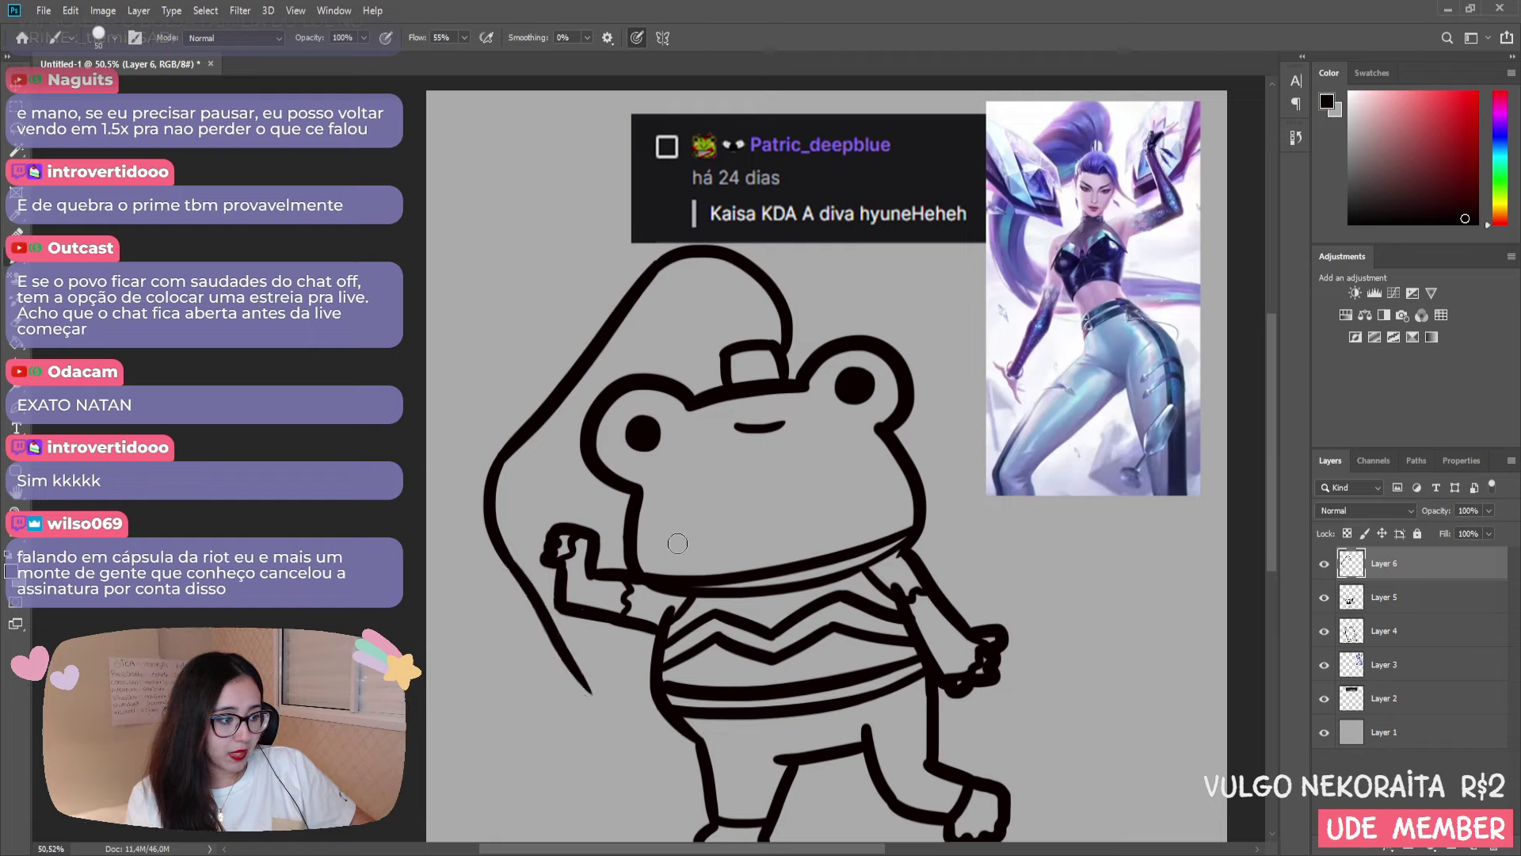
key("ctrl+z")
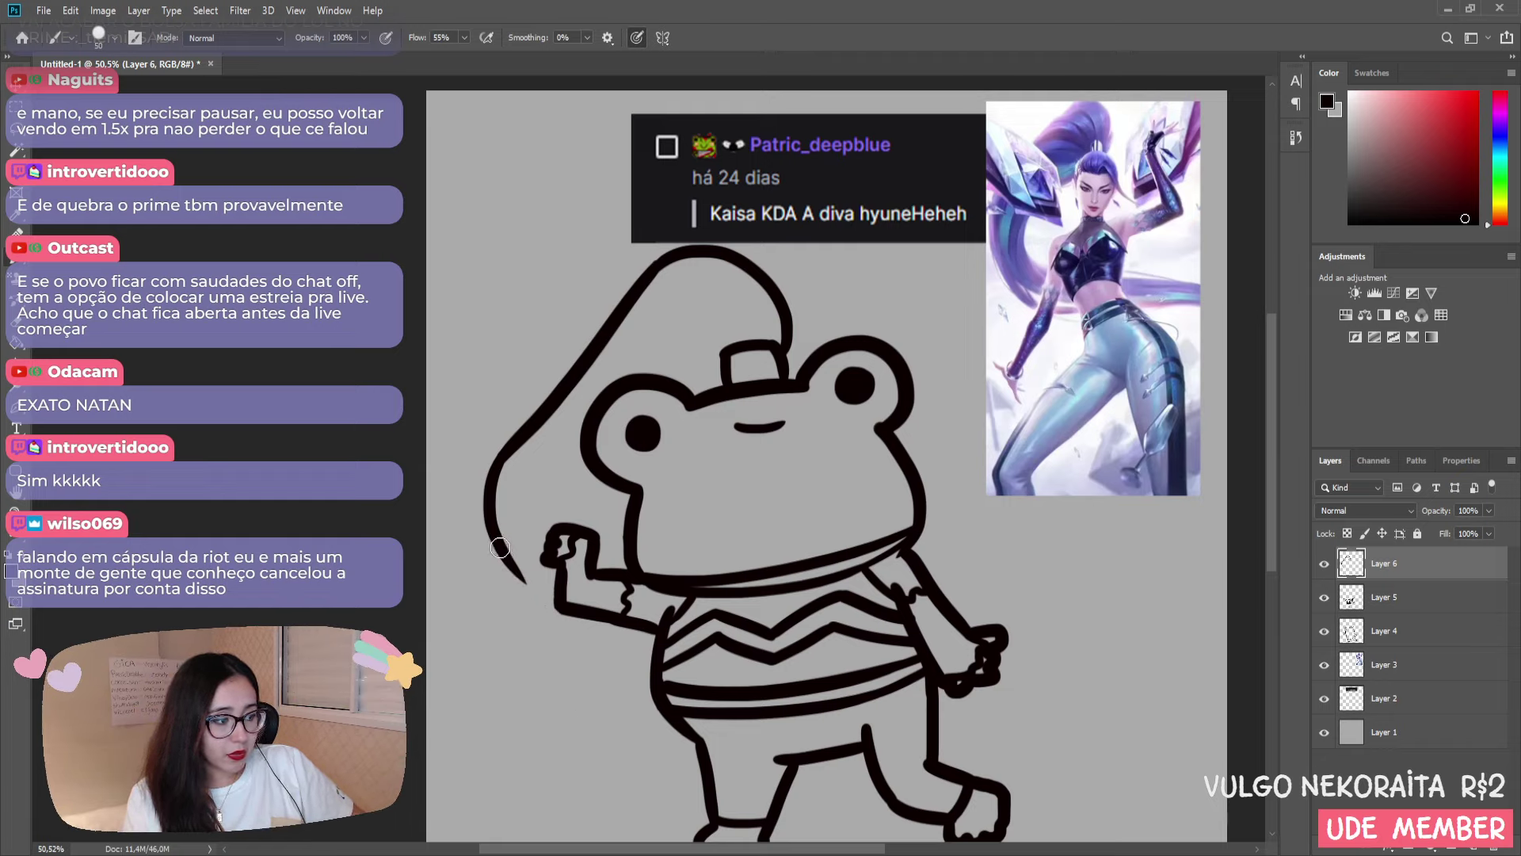
key("ctrl+shift+z")
key("ctrl+z")
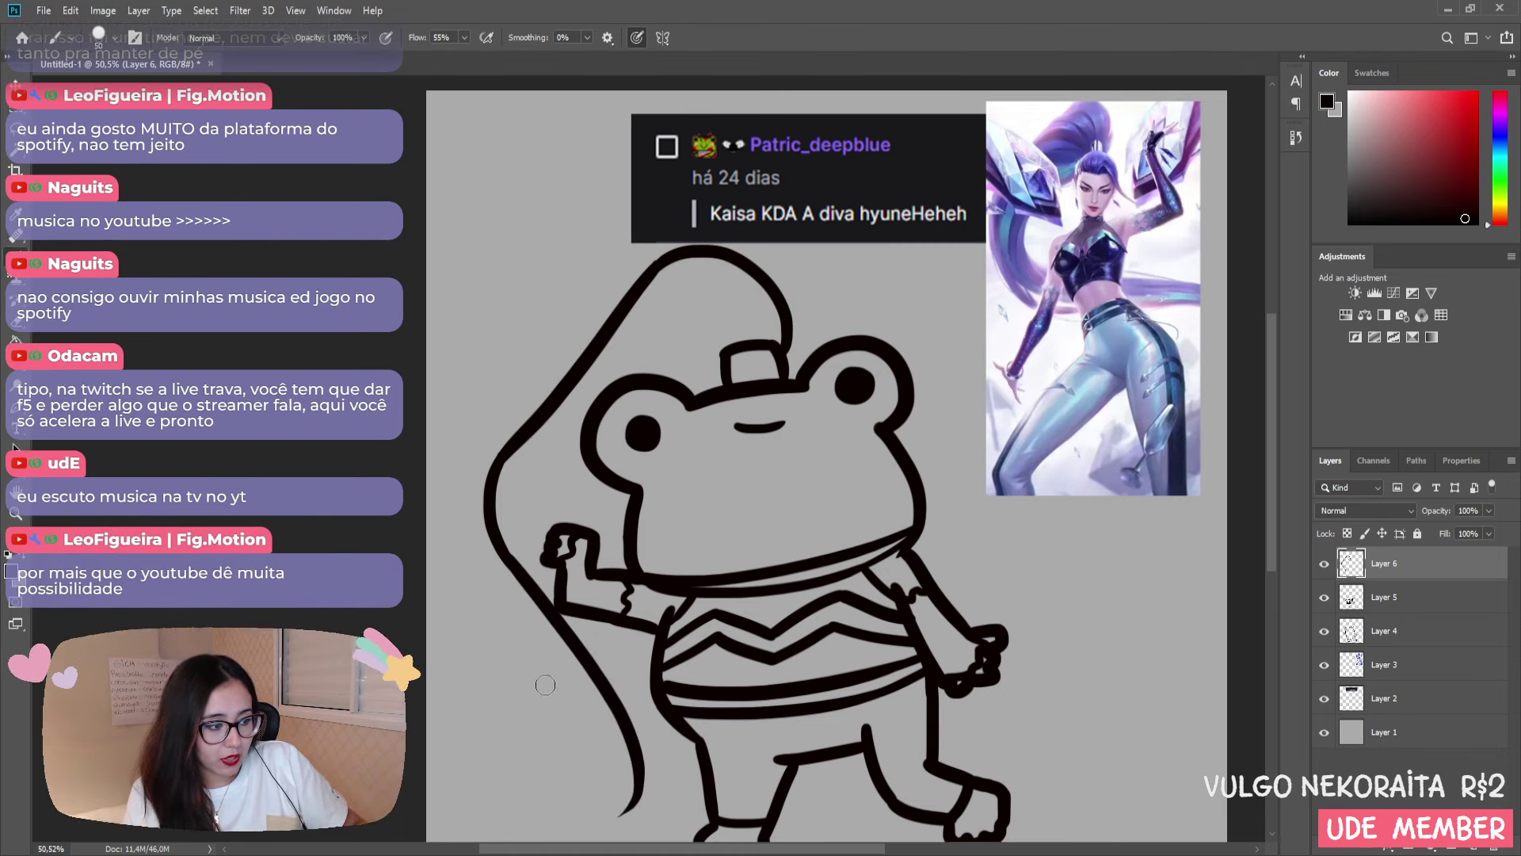
left_click_drag(511, 555, 594, 760)
key("ctrl+z")
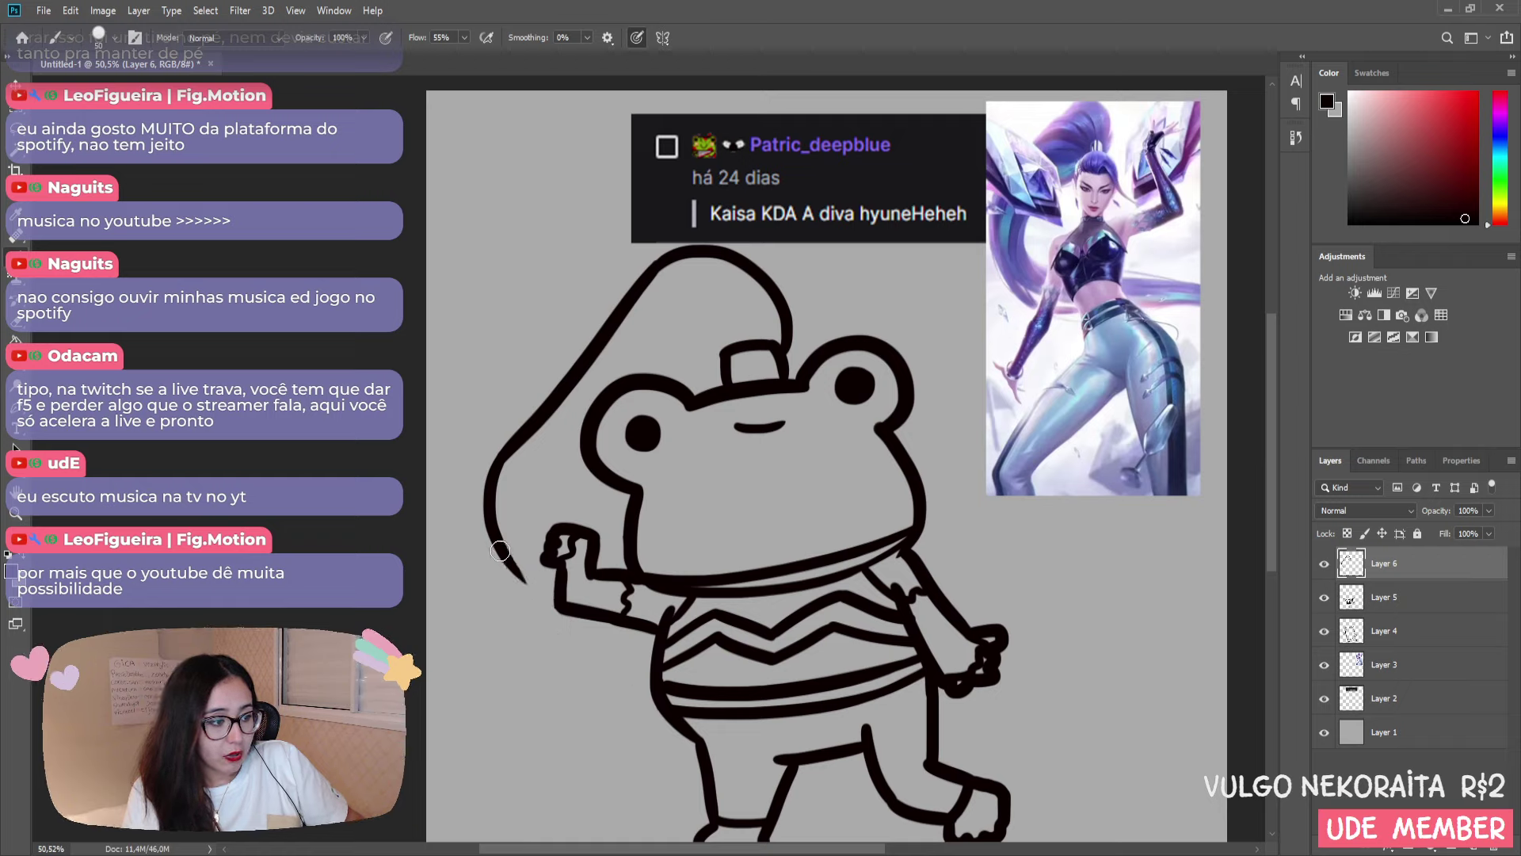
left_click_drag(496, 545, 569, 758)
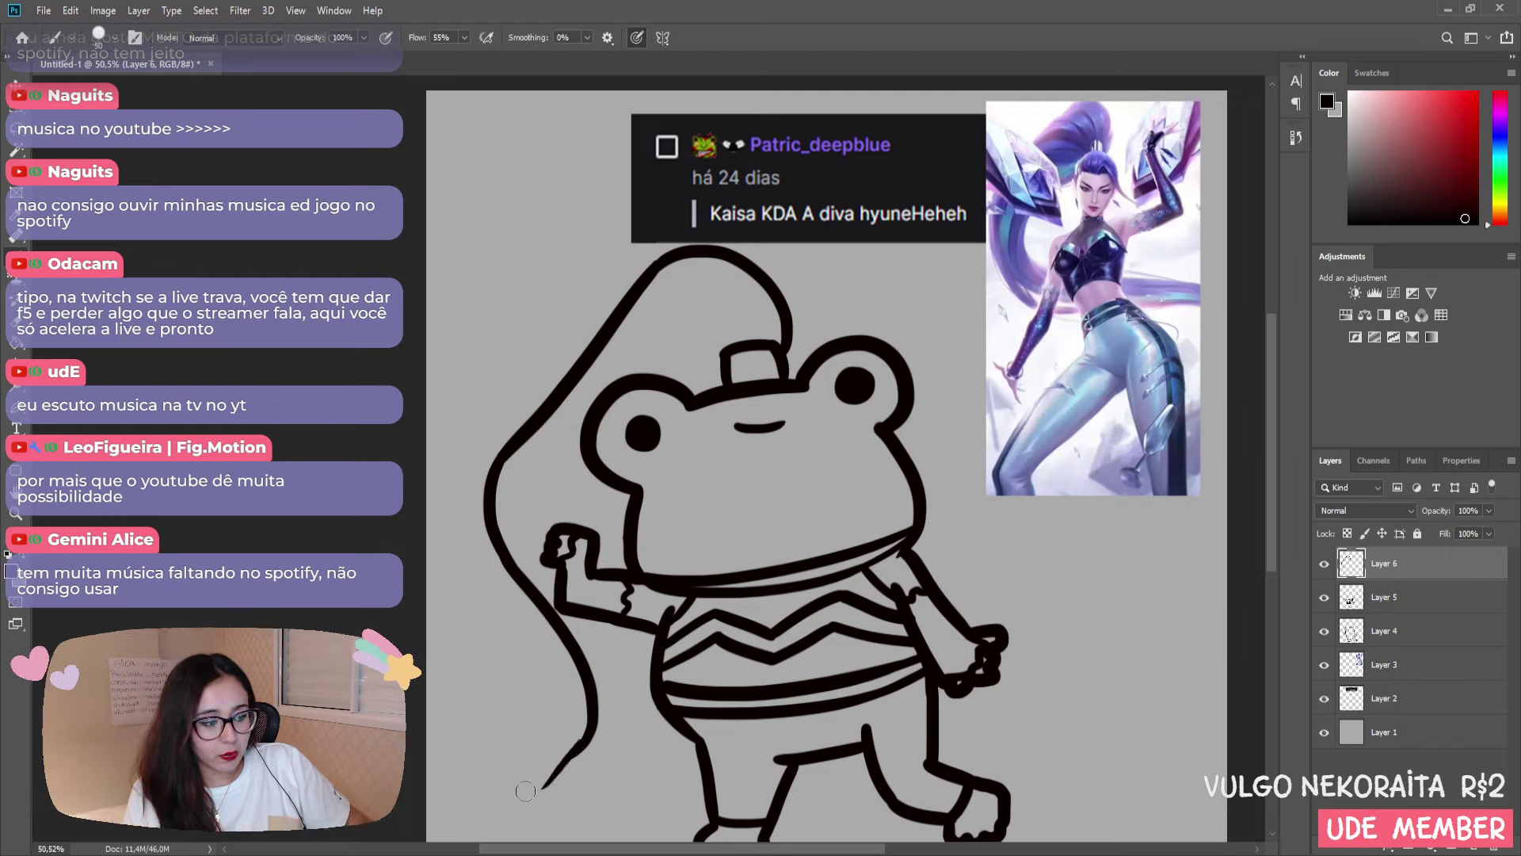
left_click_drag(578, 738, 535, 774)
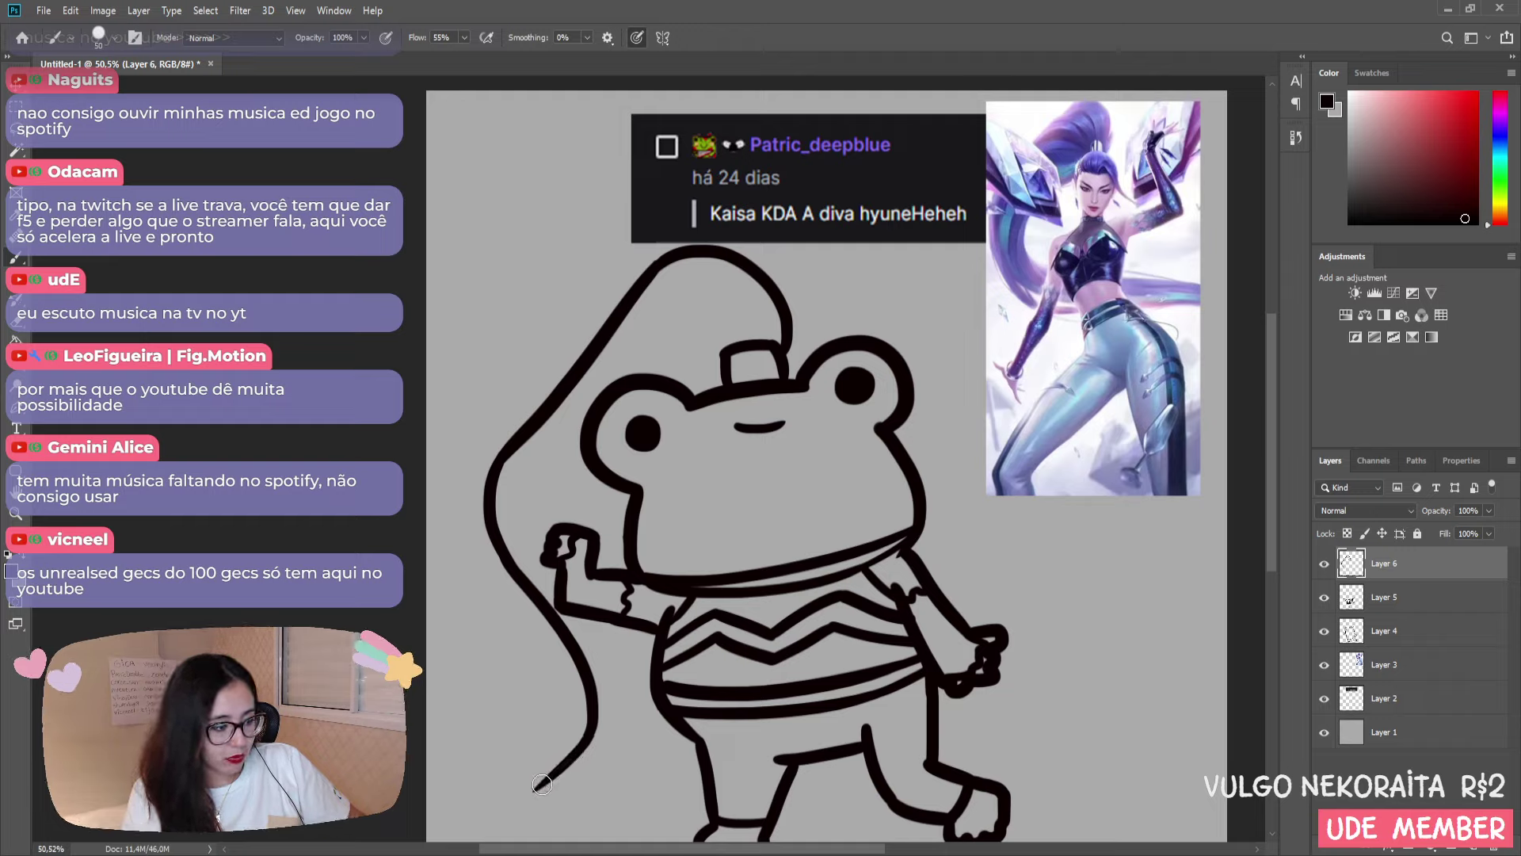
- Try to draw the ponytail's inner edge as a curve from the pointed tip back up to the raised arm
left_click_drag(542, 784, 616, 662)
key("ctrl+z")
left_click_drag(562, 761, 610, 643)
key("ctrl+z")
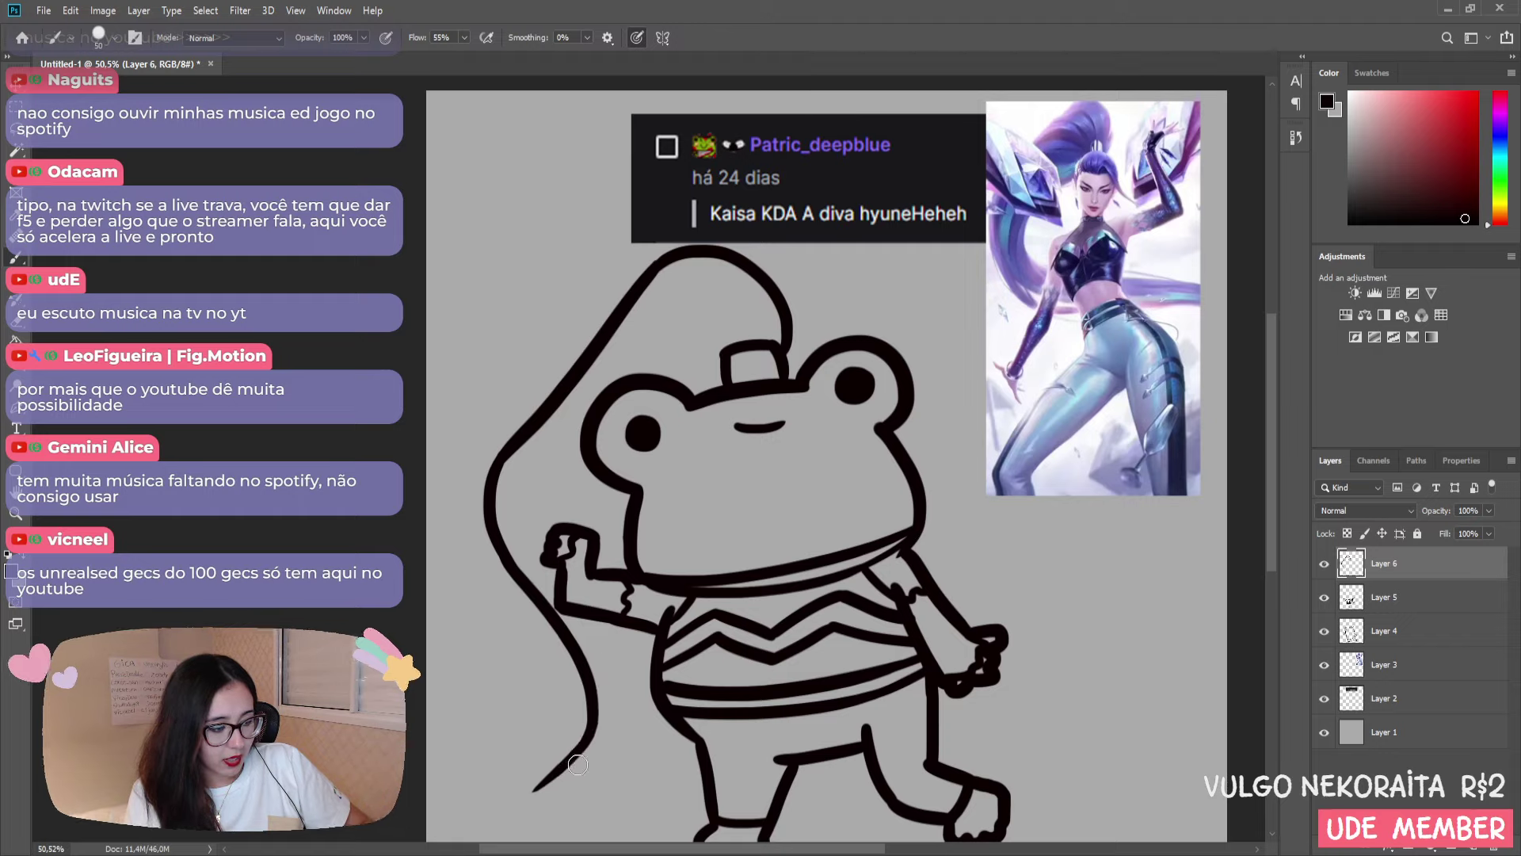
left_click_drag(578, 764, 625, 634)
key("ctrl+z")
left_click_drag(574, 769, 638, 663)
key("ctrl+z")
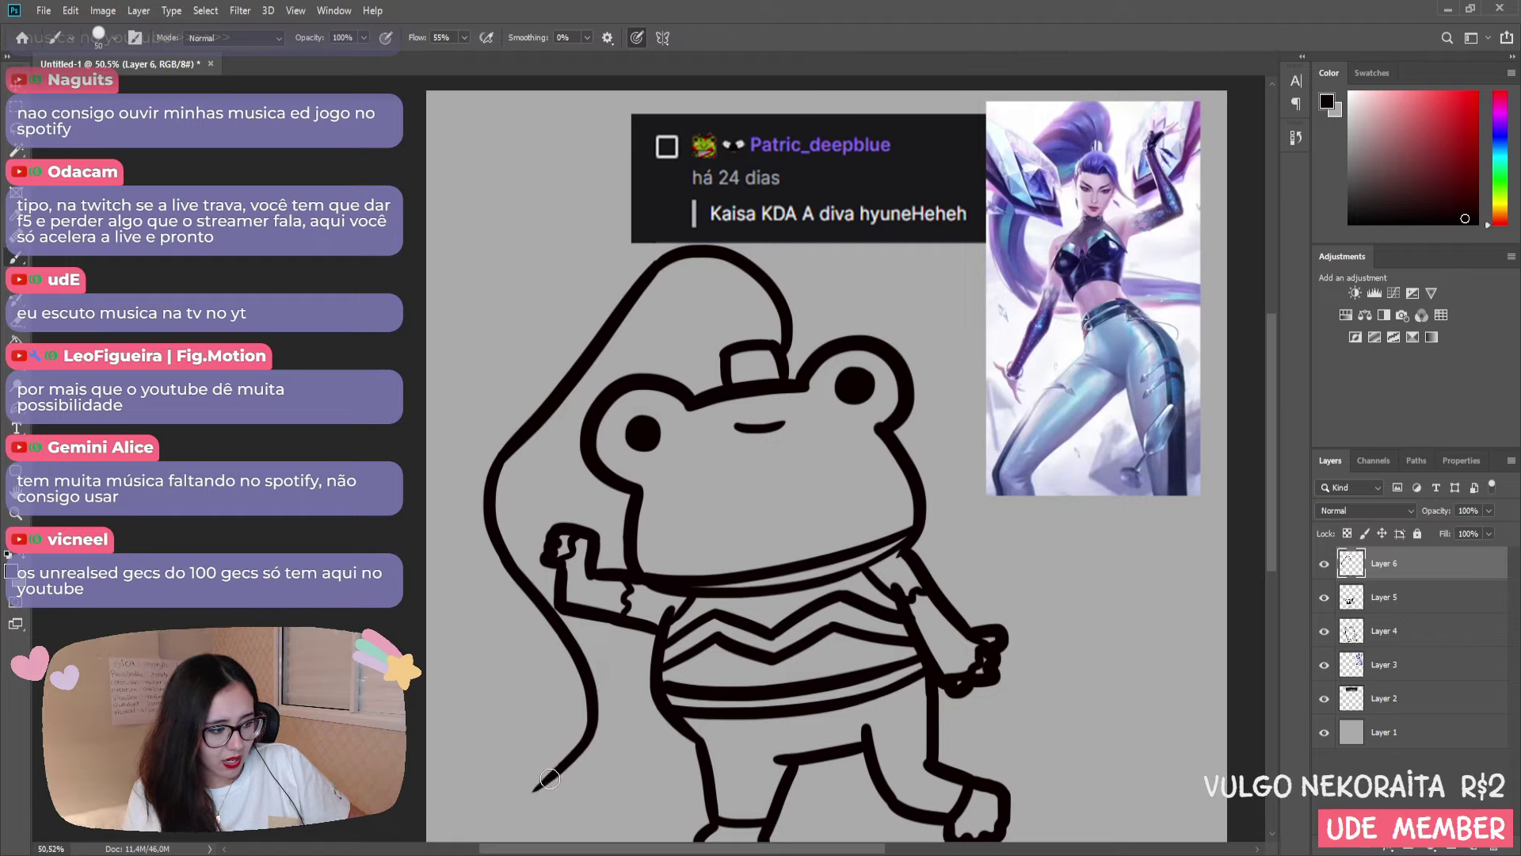
left_click_drag(549, 779, 622, 640)
key("ctrl+z")
left_click_drag(550, 774, 622, 638)
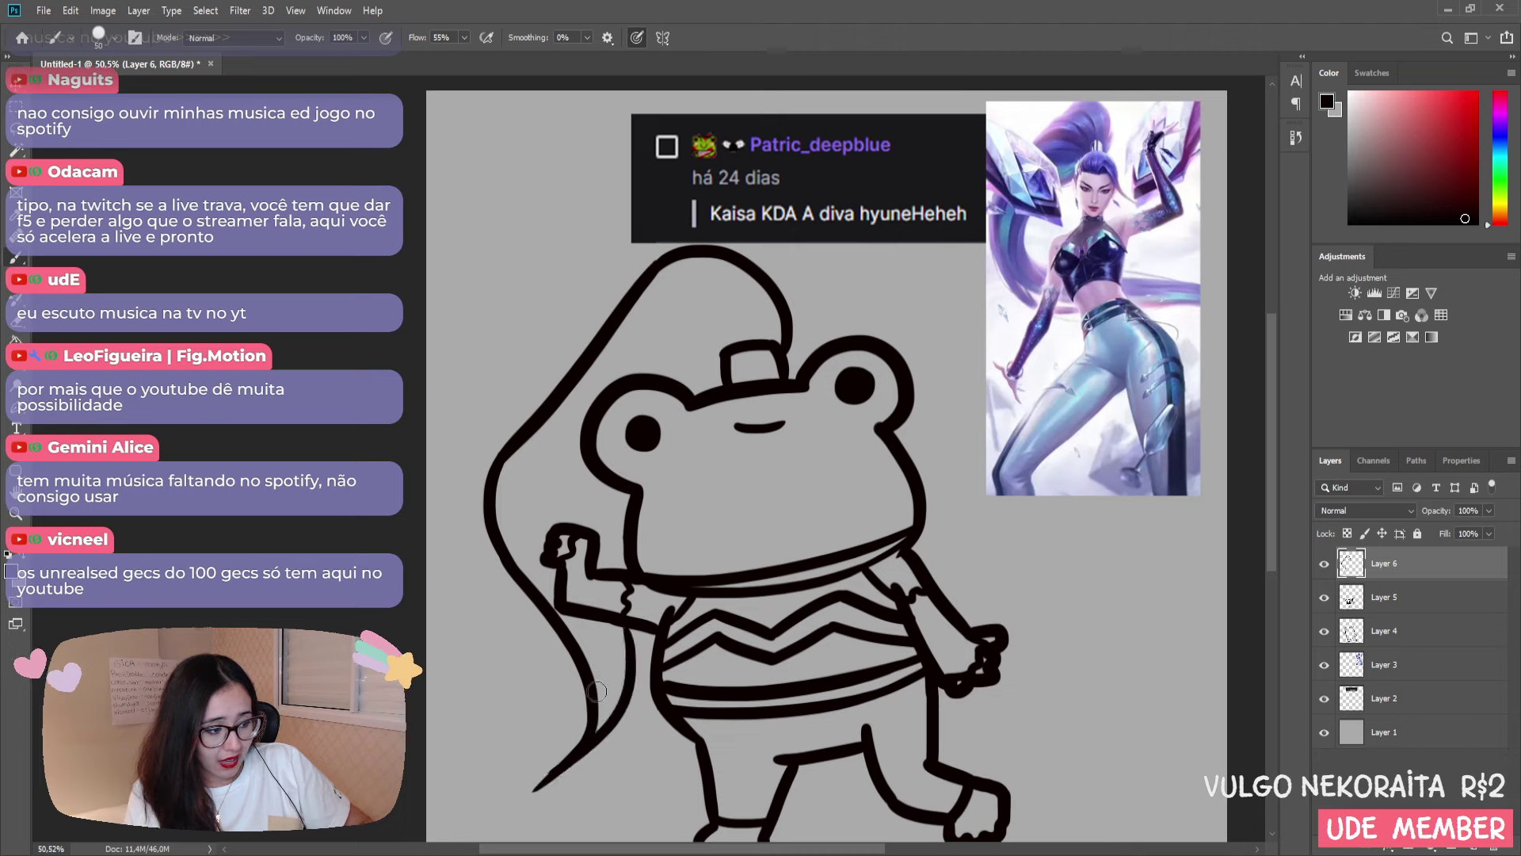
key("ctrl+z")
left_click_drag(555, 780, 604, 649)
key("ctrl+z")
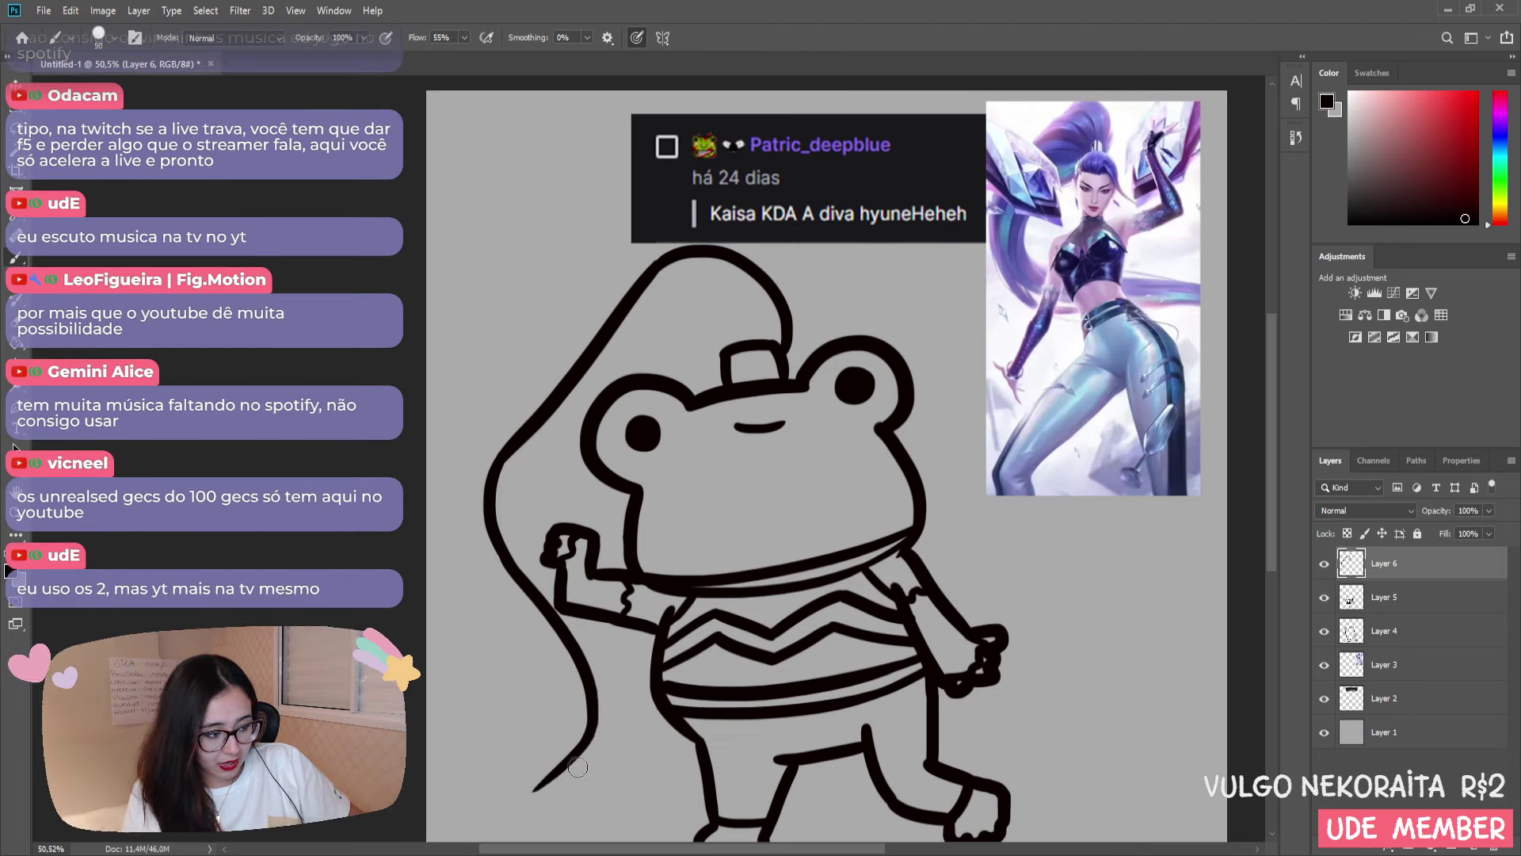
mouse_move(553, 780)
left_mouse_down()
mouse_move(593, 745)
mouse_move(614, 650)
left_mouse_up()
key("ctrl+z")
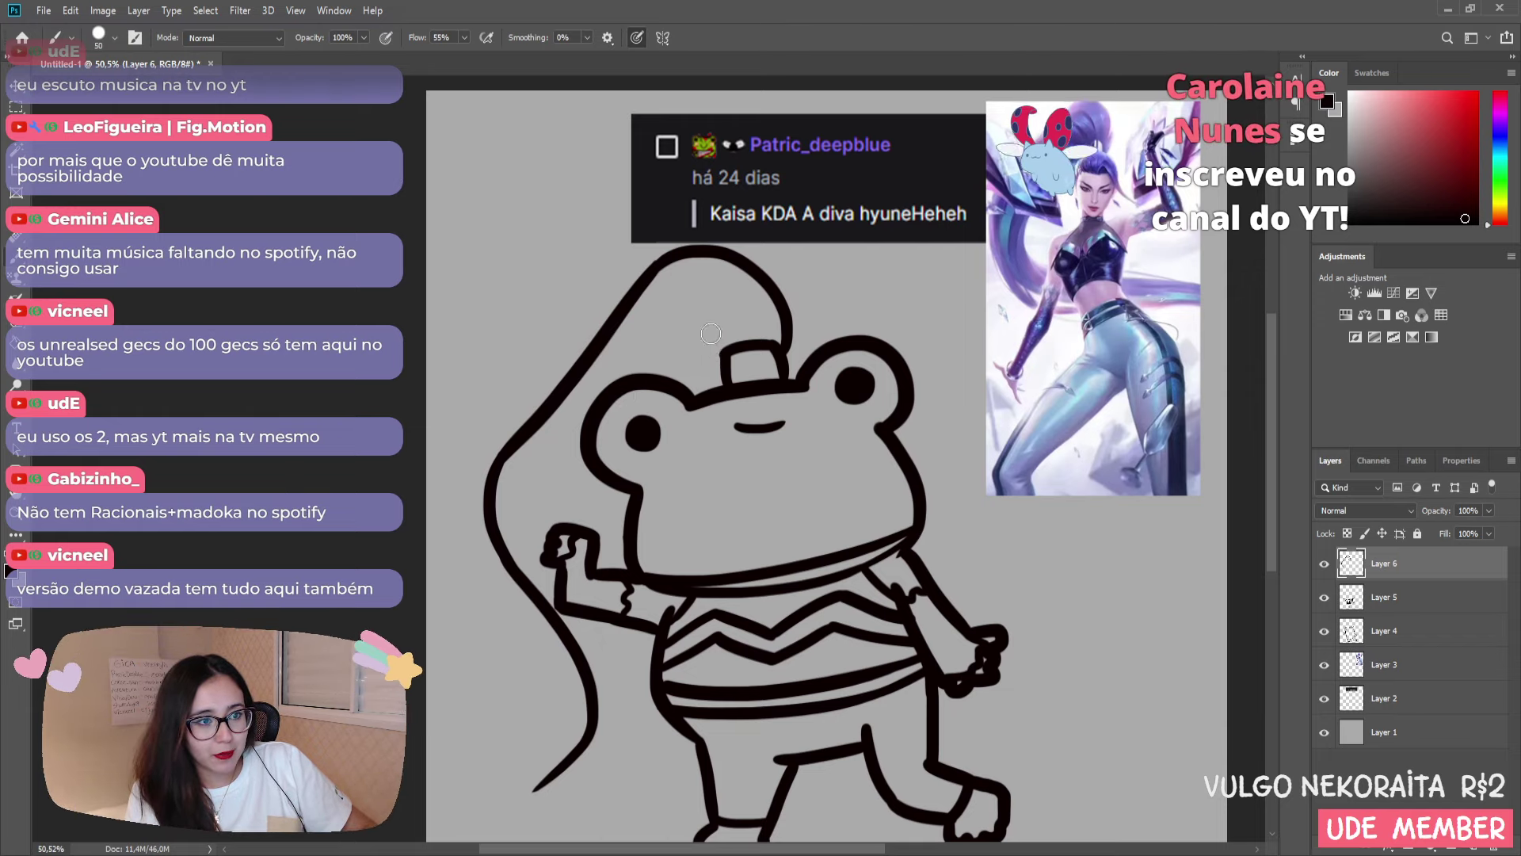
- Draw a short diagonal strand line flaring up from the raised-arm side of the hair tie
left_click_drag(711, 325, 721, 352)
key("ctrl+z")
key("ctrl+z")
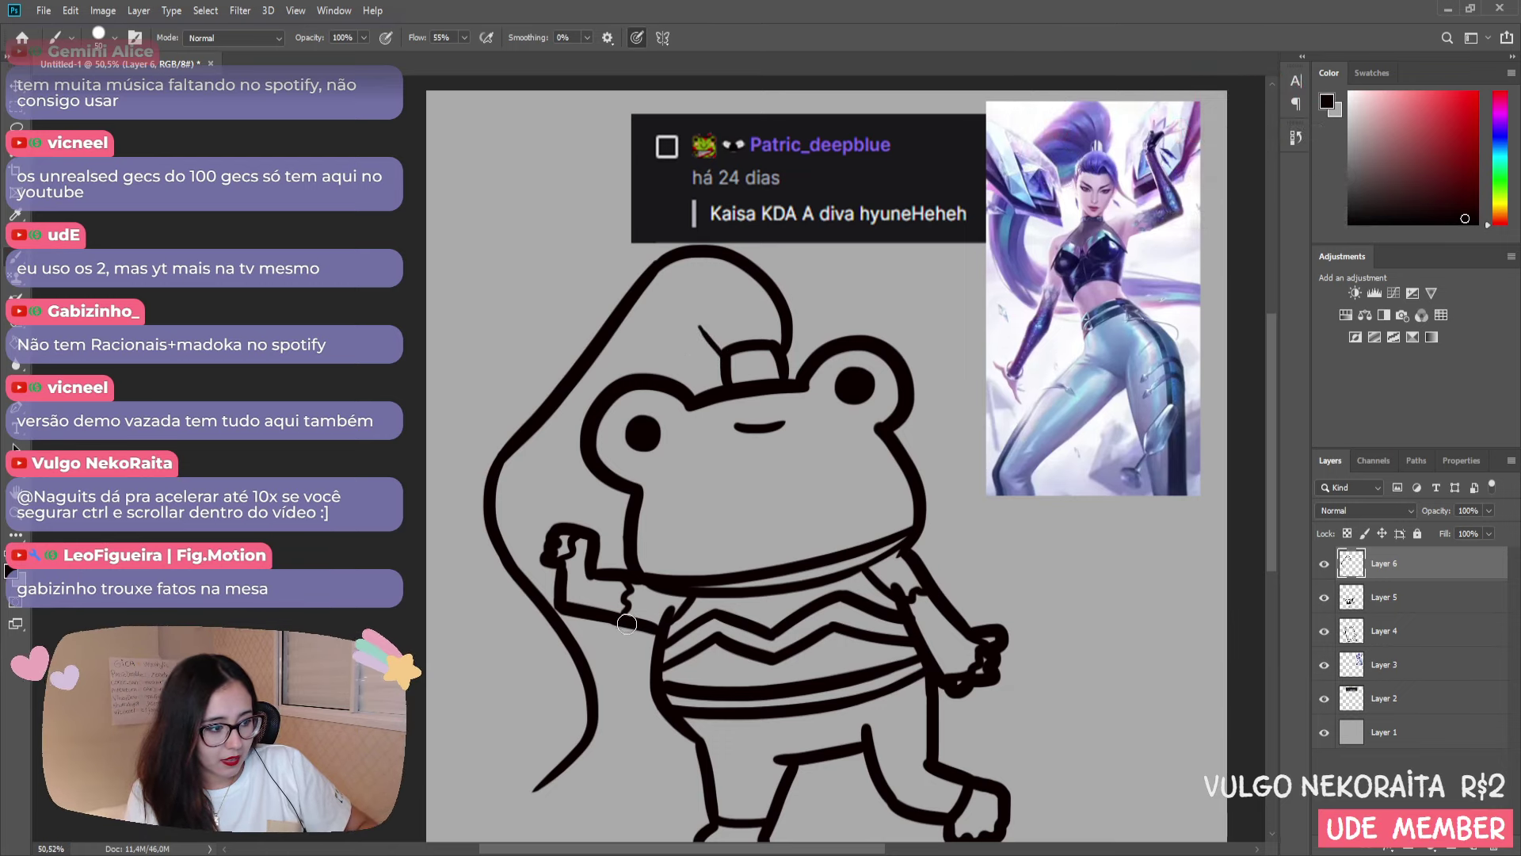
- Draw the ponytail's inner edge curving from beneath the raised arm down to join the outer edge near the pointed tip
left_click_drag(626, 623, 594, 753)
key("ctrl+z")
left_click_drag(634, 619, 592, 757)
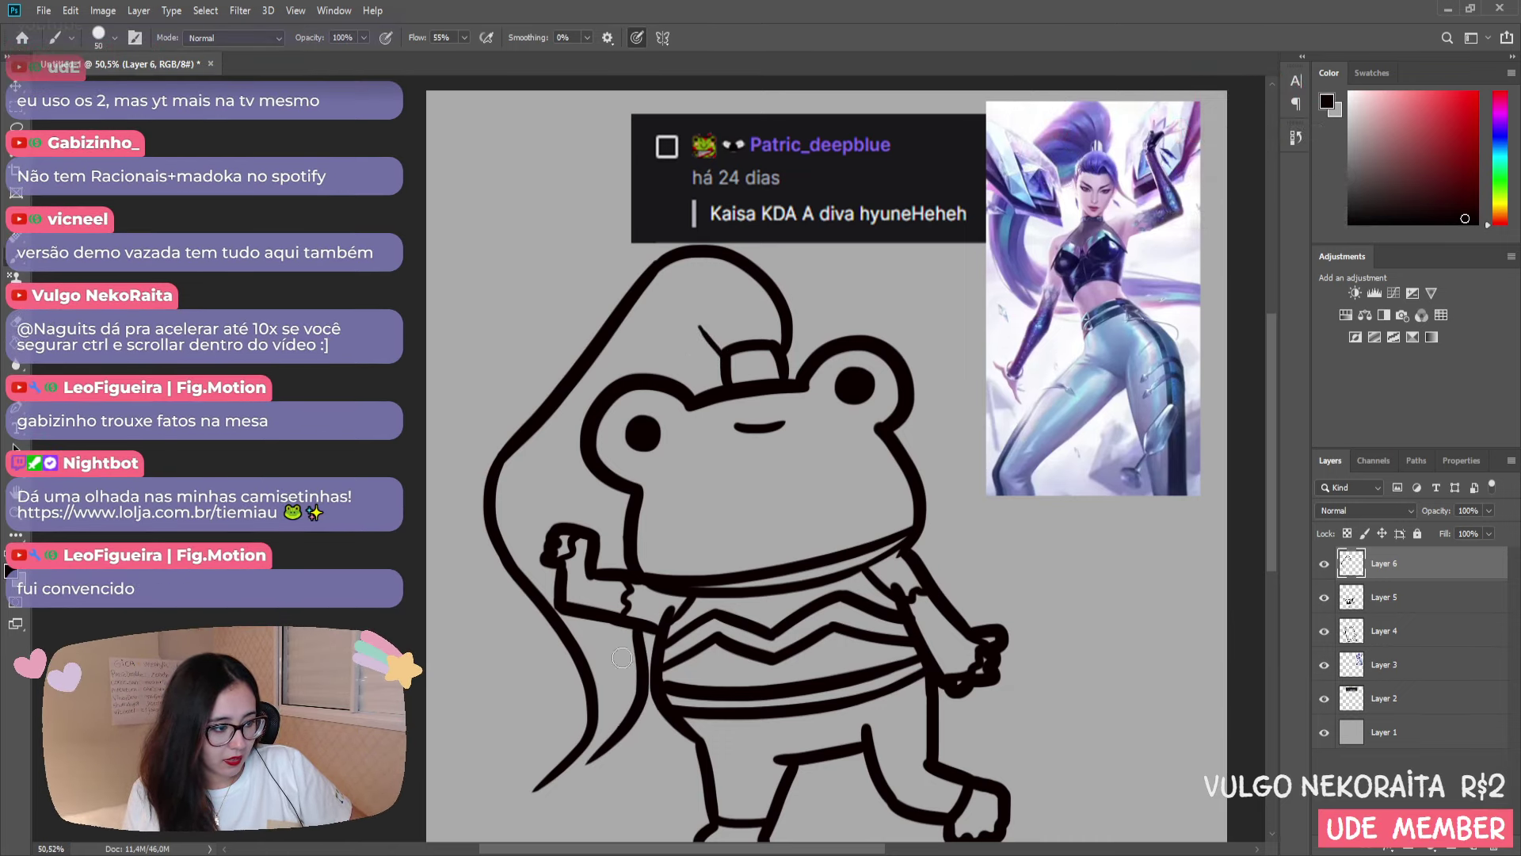
key("ctrl+z")
left_click_drag(634, 630, 562, 768)
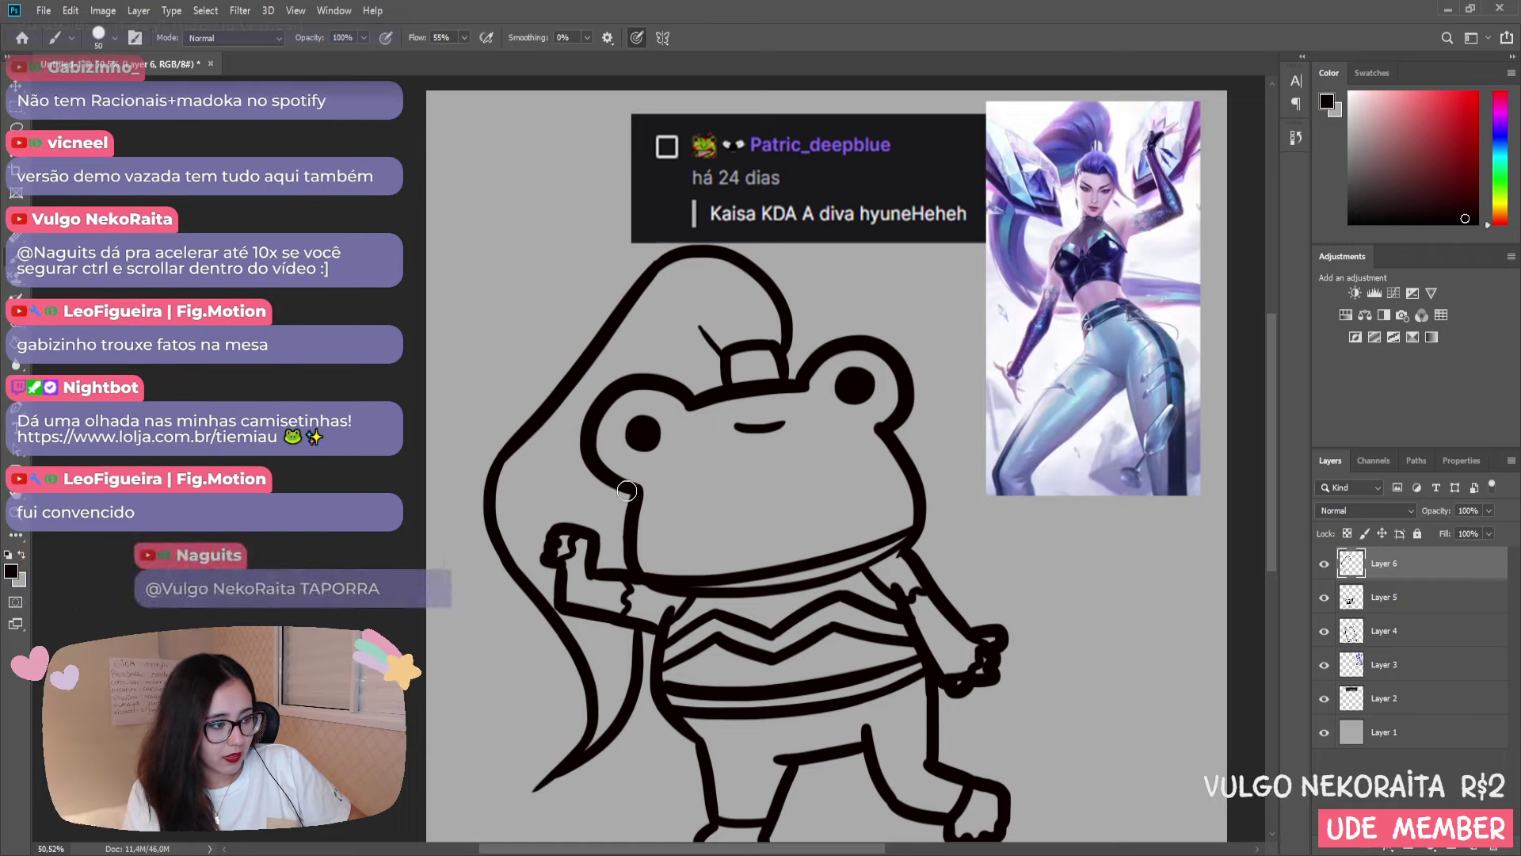
- Draw the ponytail's inner edge alongside the cheek, from below the raised-arm-side eye down to the arm
left_click_drag(617, 490, 616, 539)
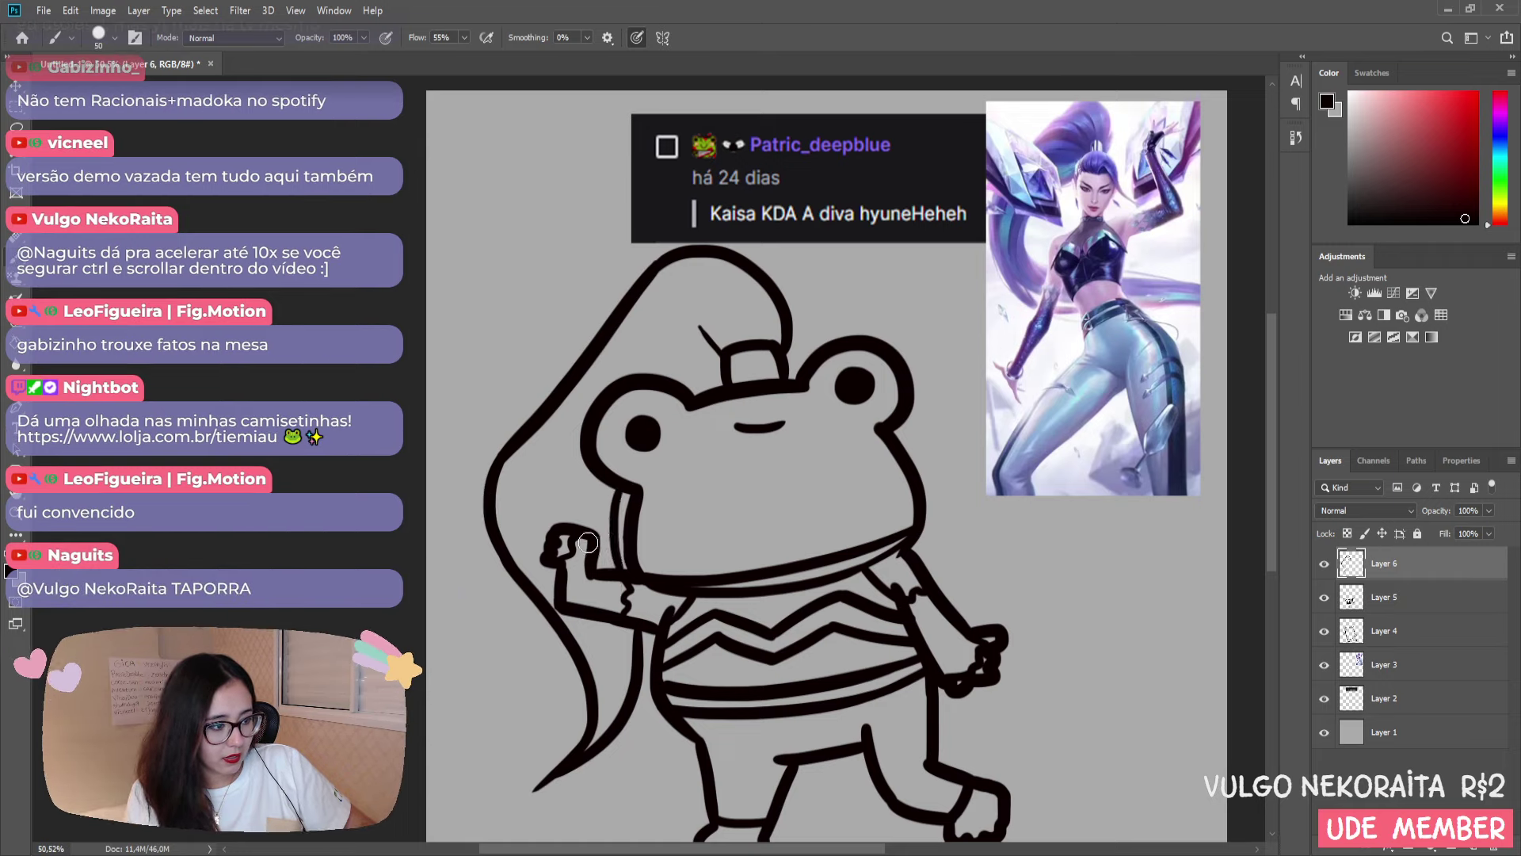
key("ctrl+z")
key("ctrl+z")
left_click_drag(618, 485, 627, 574)
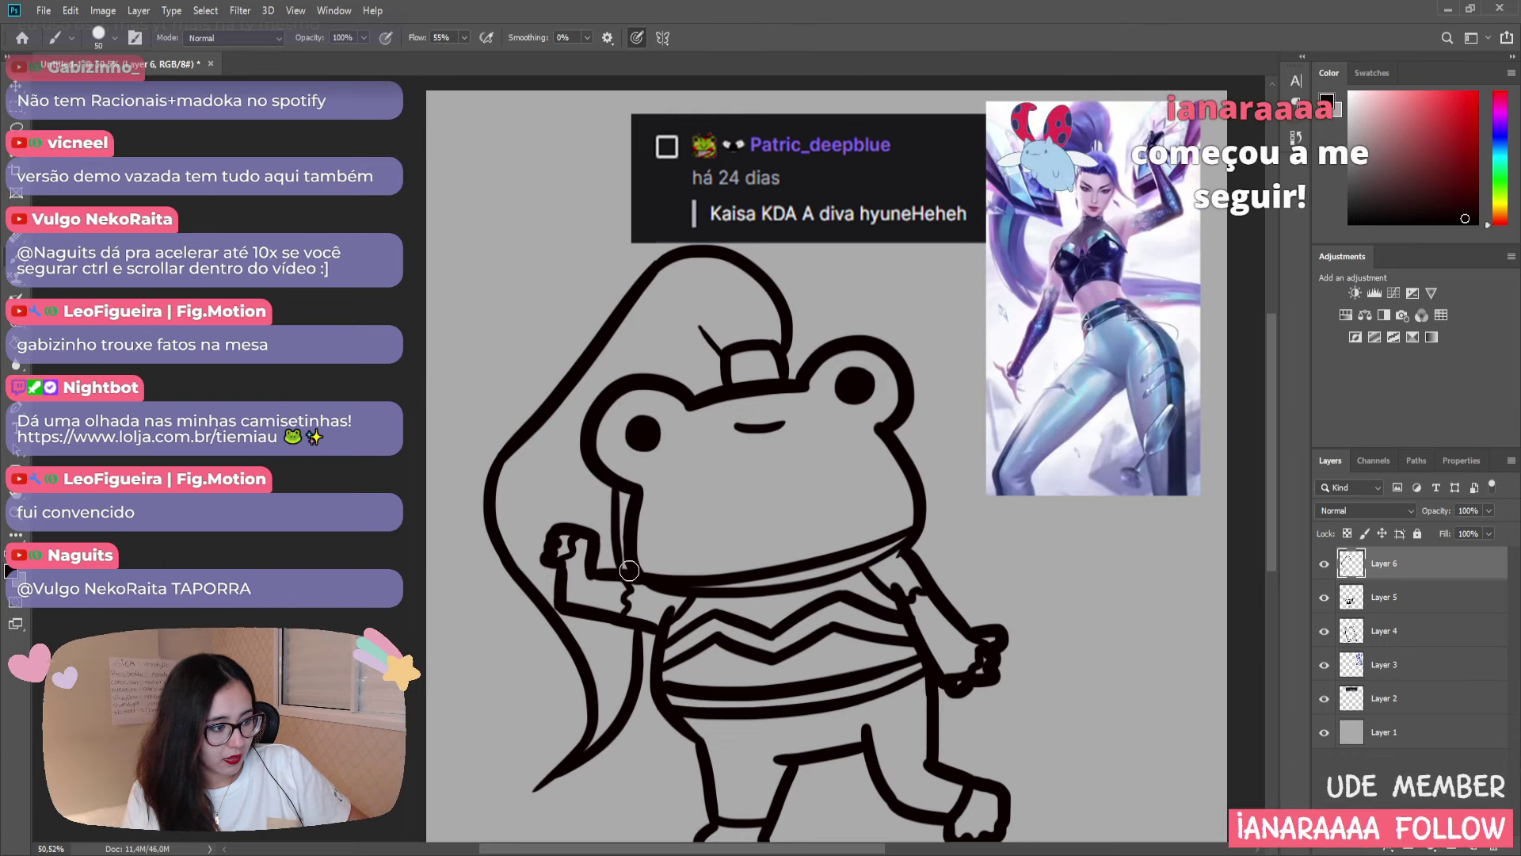
key("ctrl+z")
left_click_drag(620, 484, 627, 572)
key("ctrl+z")
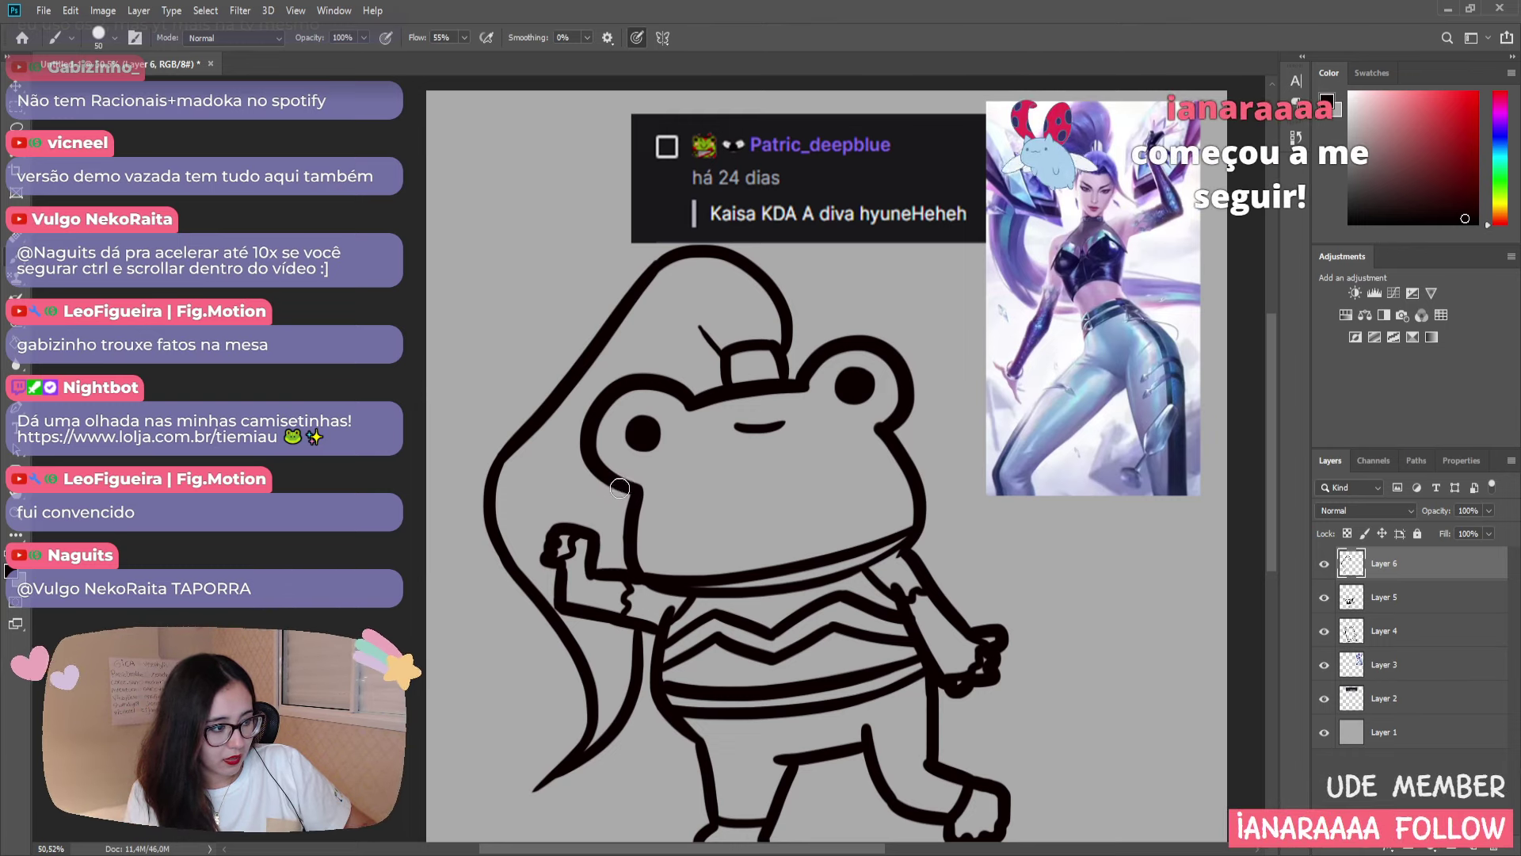
left_click_drag(622, 483, 630, 575)
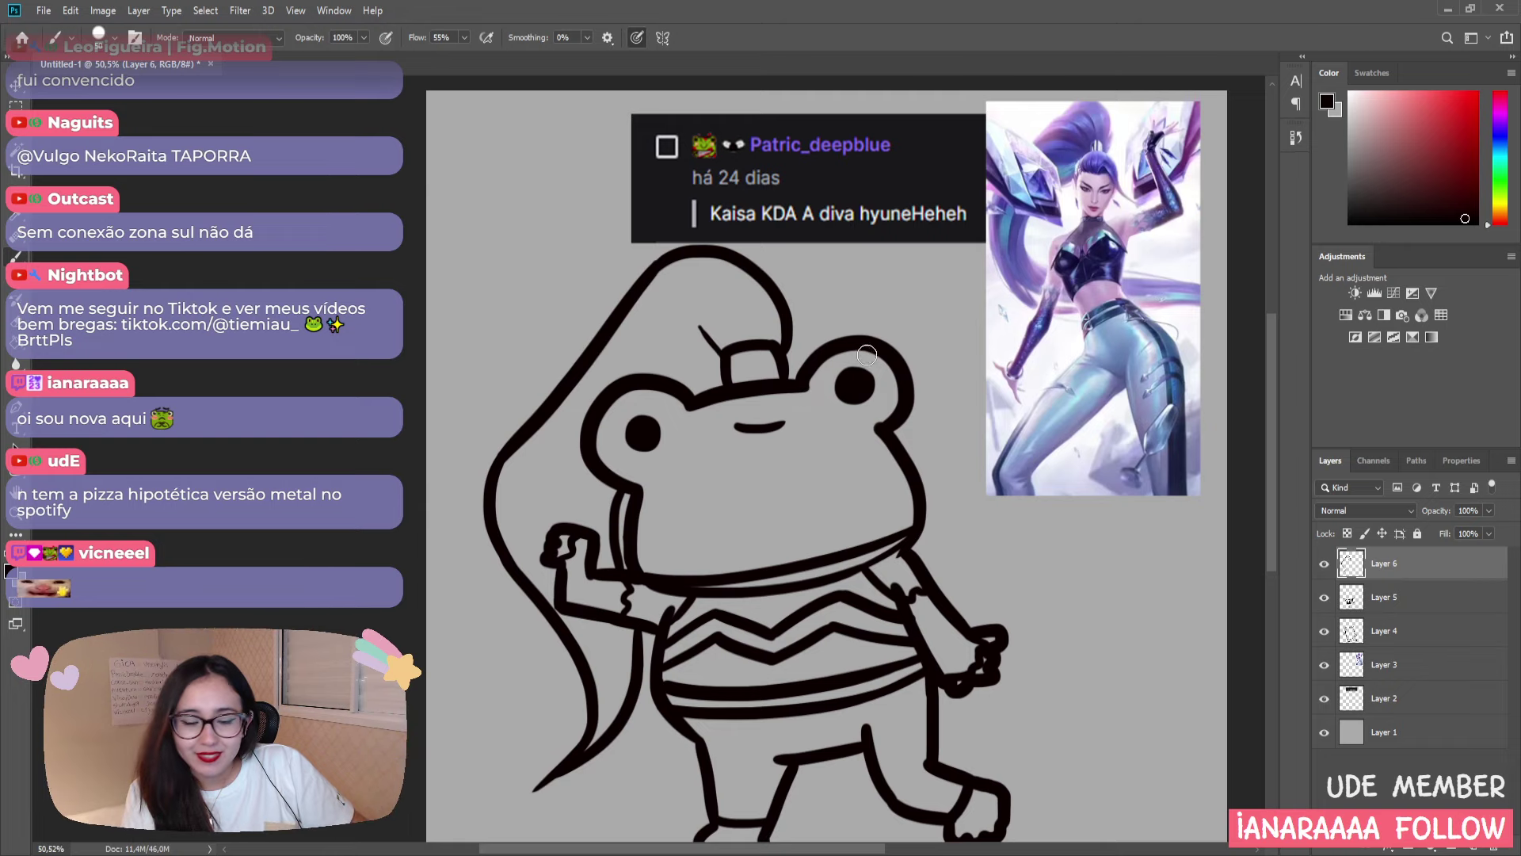
left_click_drag(790, 373, 830, 274)
key("ctrl+z")
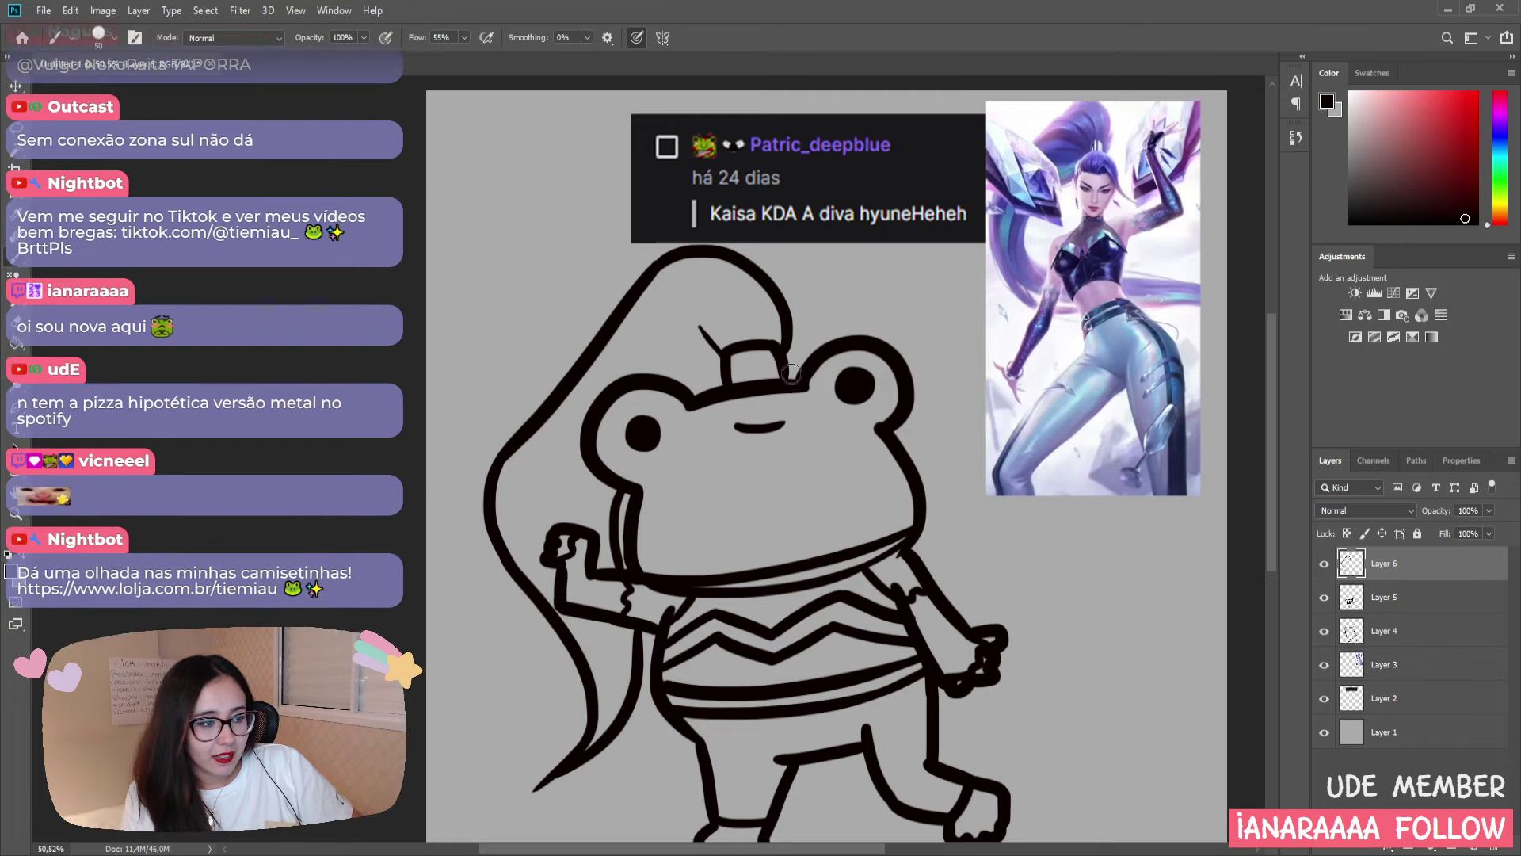
left_click_drag(794, 377, 838, 285)
key("ctrl+z")
mouse_move(799, 378)
left_mouse_down()
mouse_move(836, 289)
mouse_move(868, 360)
left_mouse_up()
key("ctrl+z")
mouse_move(787, 385)
left_mouse_down()
mouse_move(816, 305)
mouse_move(808, 372)
mouse_move(895, 388)
left_mouse_up()
key("ctrl+z")
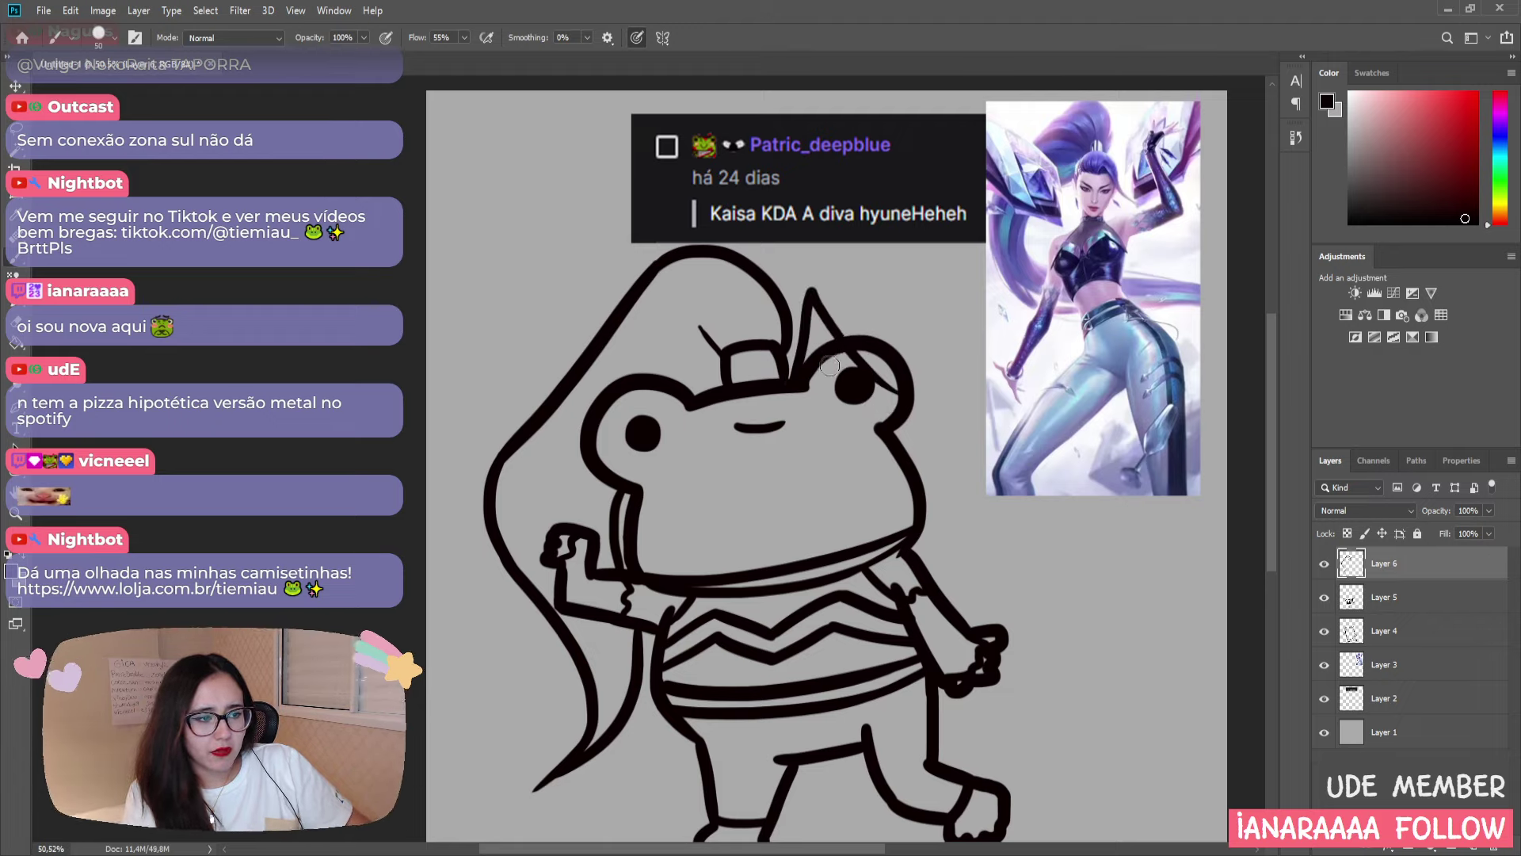
key("ctrl+z")
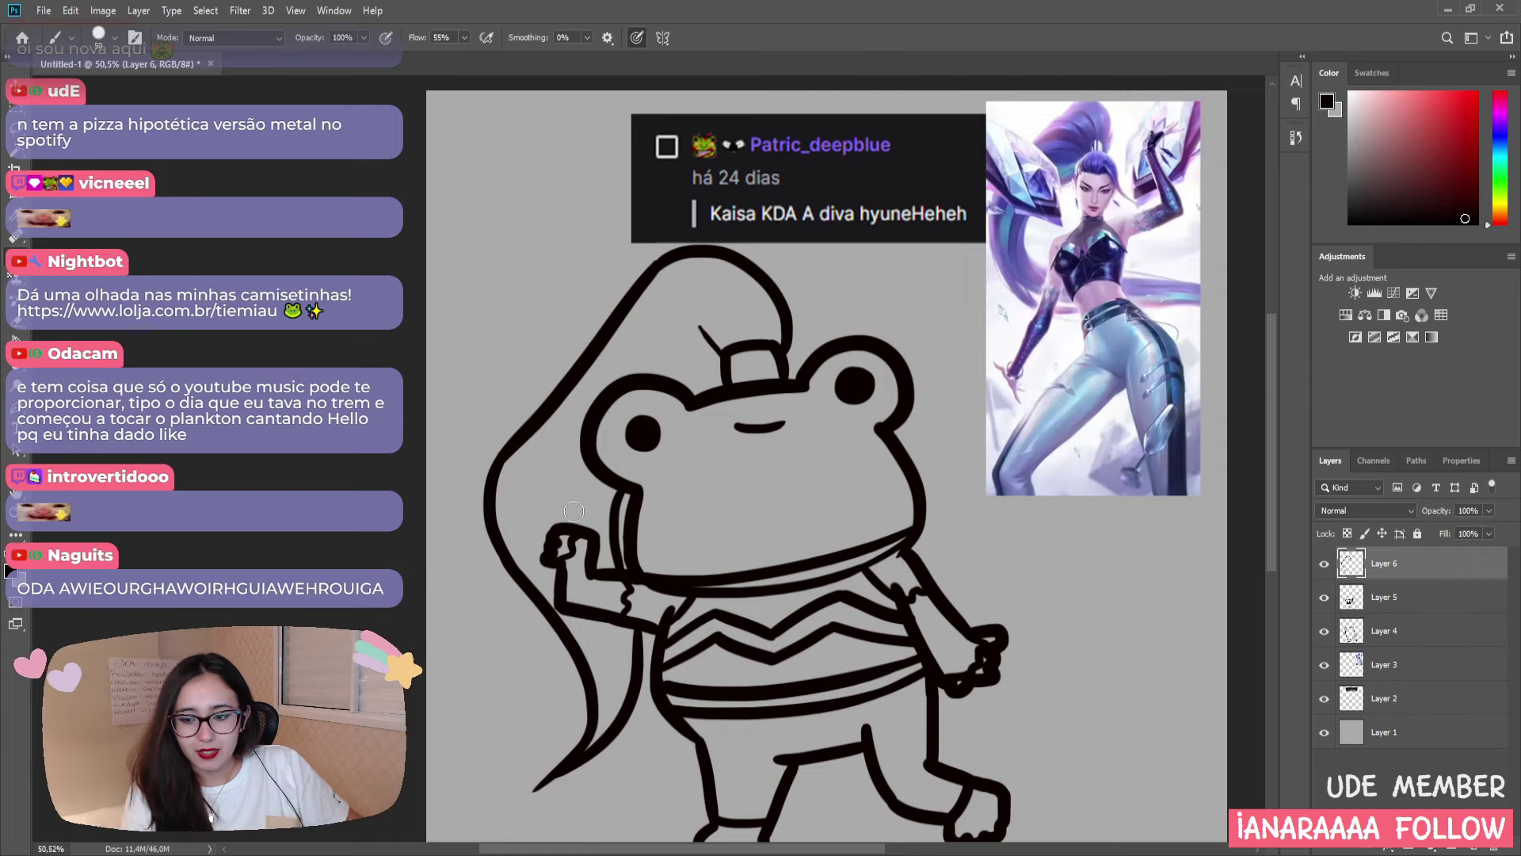
- Add several short strand lines fanning upward from the hair tie inside the ponytail
mouse_move(738, 341)
left_mouse_down()
mouse_move(683, 296)
mouse_move(700, 334)
mouse_move(735, 342)
mouse_move(716, 310)
mouse_move(745, 343)
mouse_move(708, 322)
mouse_move(731, 340)
mouse_move(769, 318)
left_mouse_up()
key("ctrl+z")
key("ctrl+z")
key("ctrl+z")
key("ctrl+z")
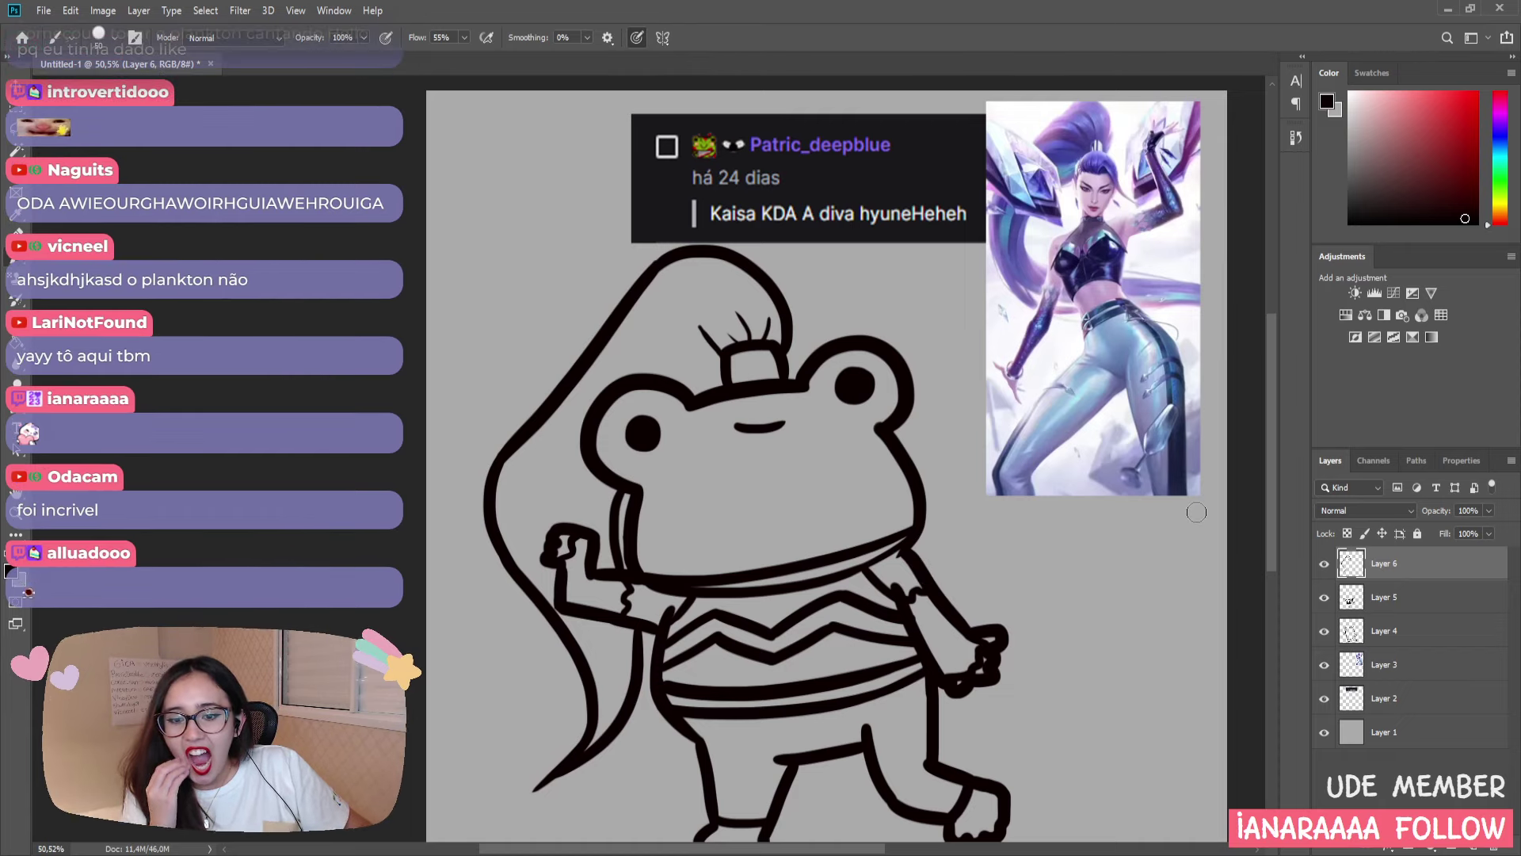
- Draw the floating crystal's short end and long upper edge above the eye opposite the raised arm, and hide Layer 2 with the comment image
key("space")
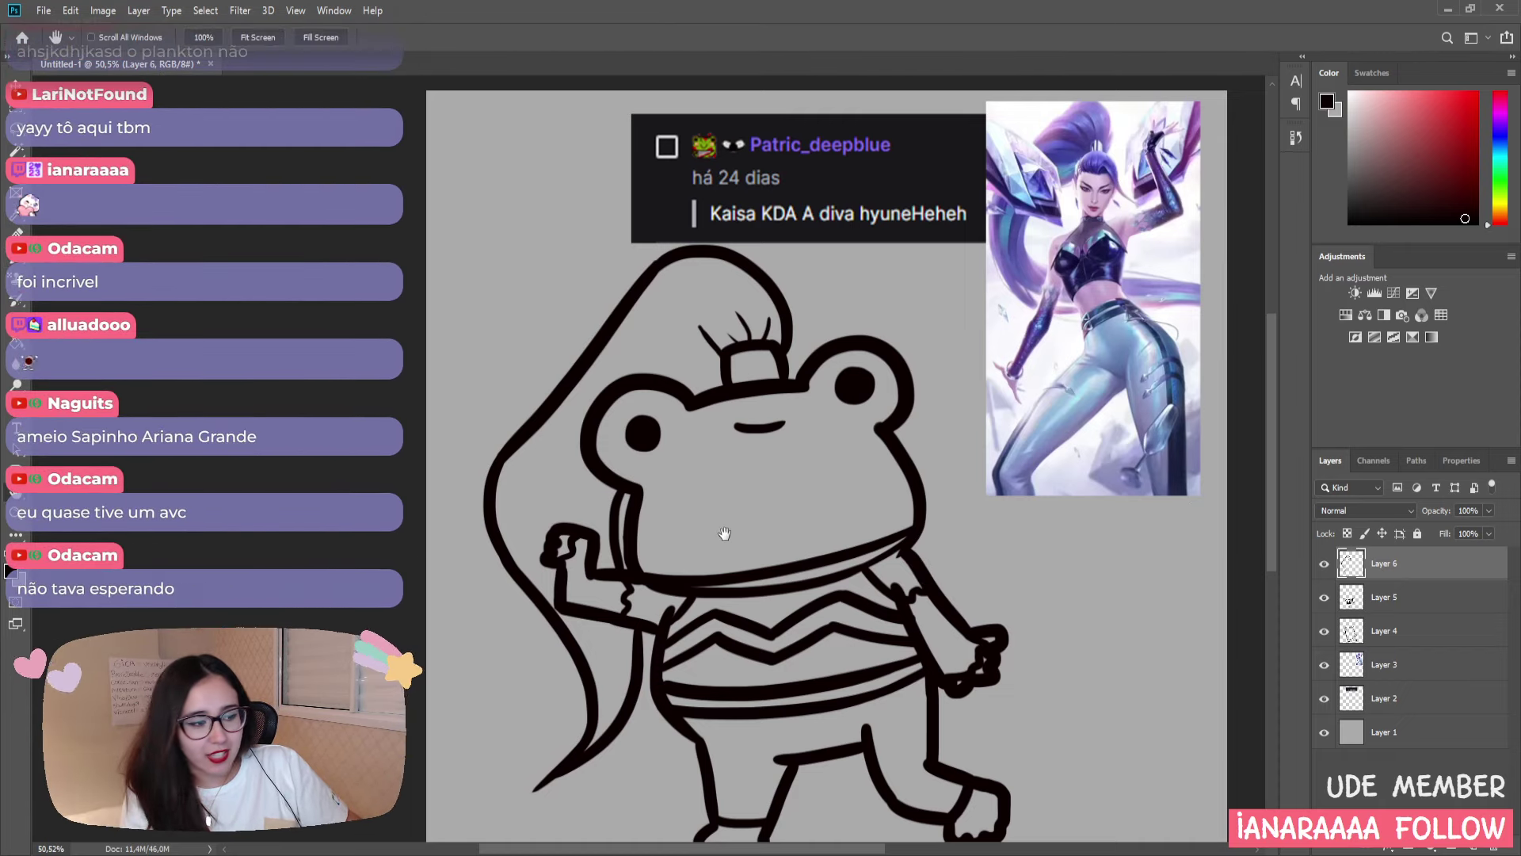
mouse_move(724, 533)
left_mouse_down()
mouse_move(688, 474)
mouse_move(691, 535)
mouse_move(713, 559)
mouse_move(750, 556)
left_mouse_up()
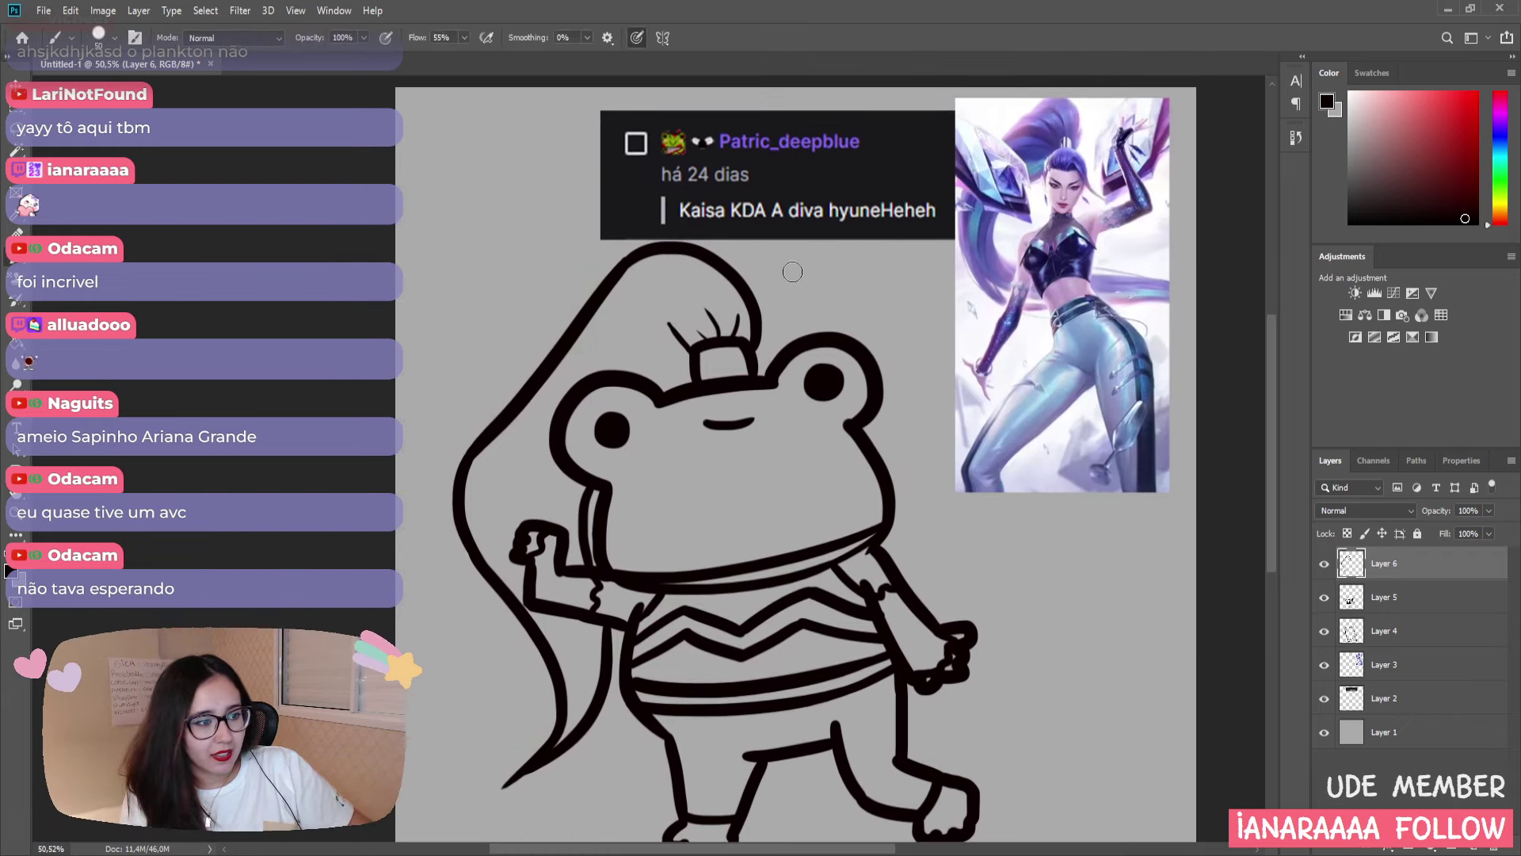
left_click_drag(836, 309, 927, 202)
key("ctrl+z")
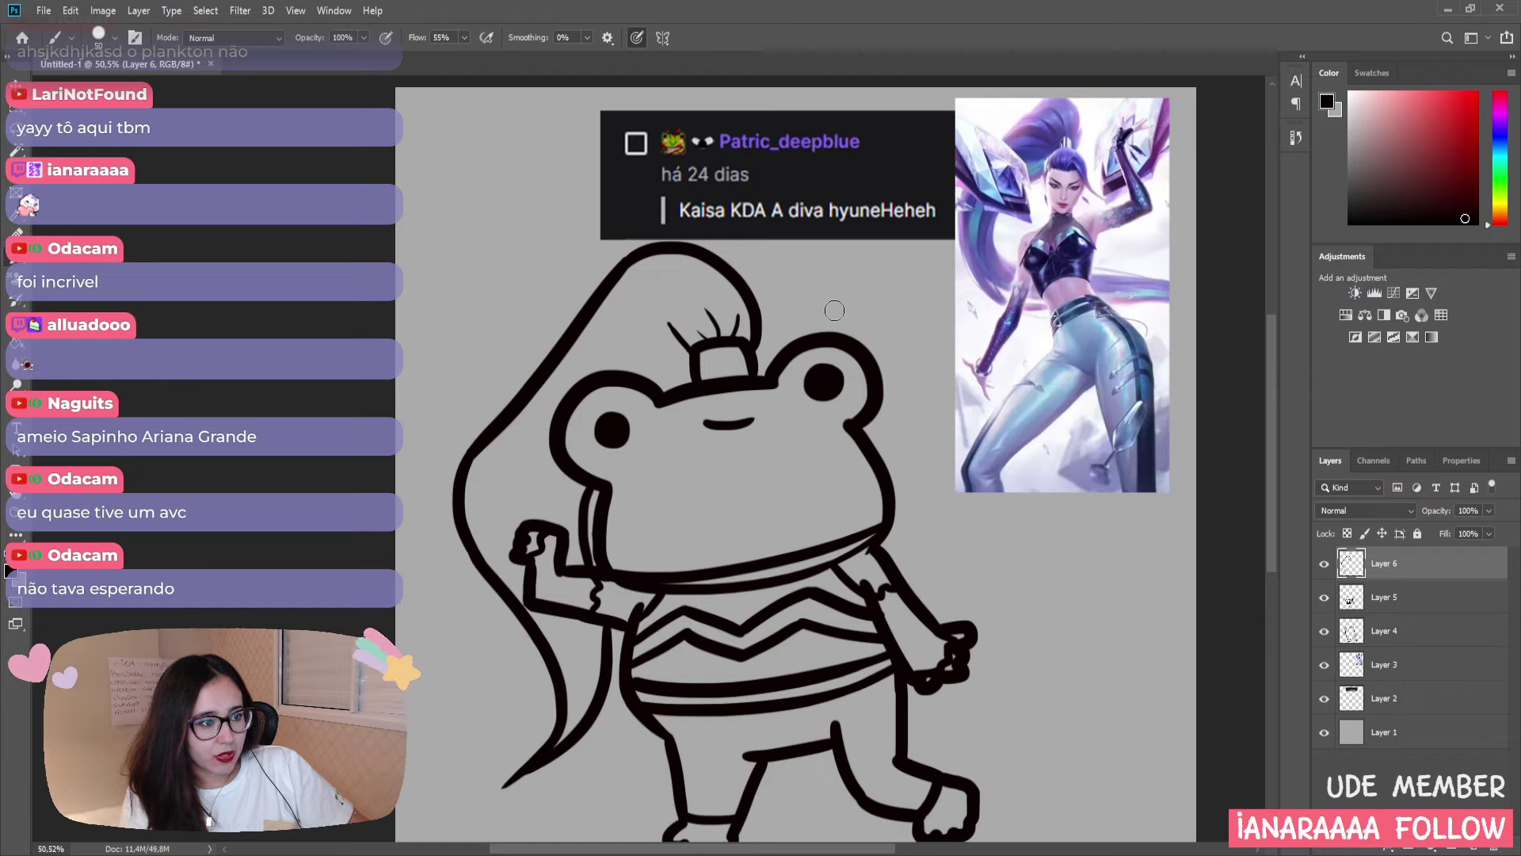
left_click_drag(835, 310, 923, 199)
key("ctrl+z")
mouse_move(837, 320)
left_mouse_down()
mouse_move(822, 278)
mouse_move(941, 183)
mouse_move(982, 333)
left_mouse_up()
key("ctrl+z")
key("ctrl+z")
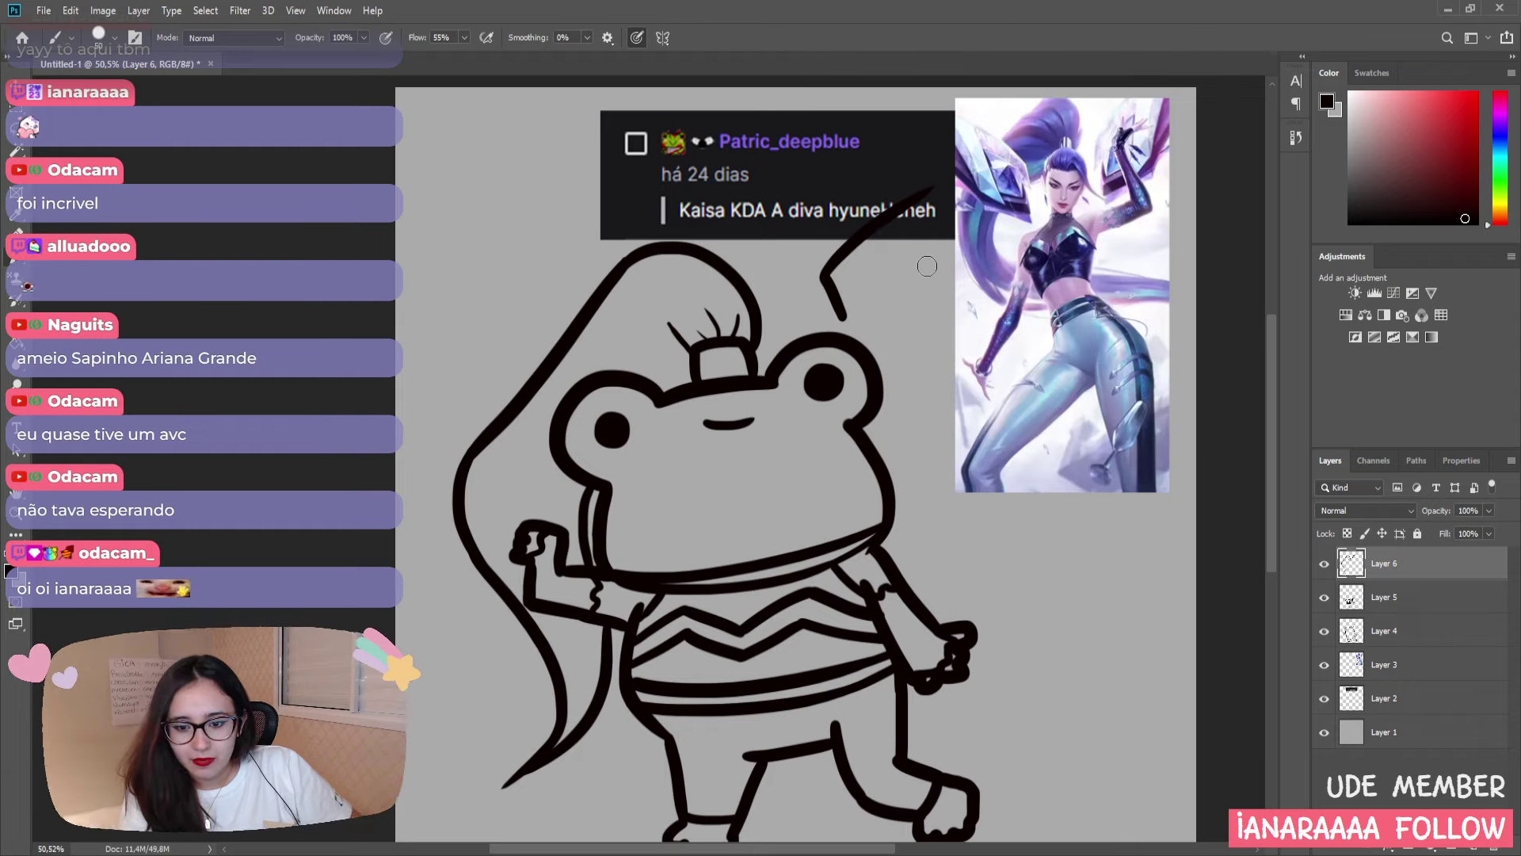
left_click(1323, 697)
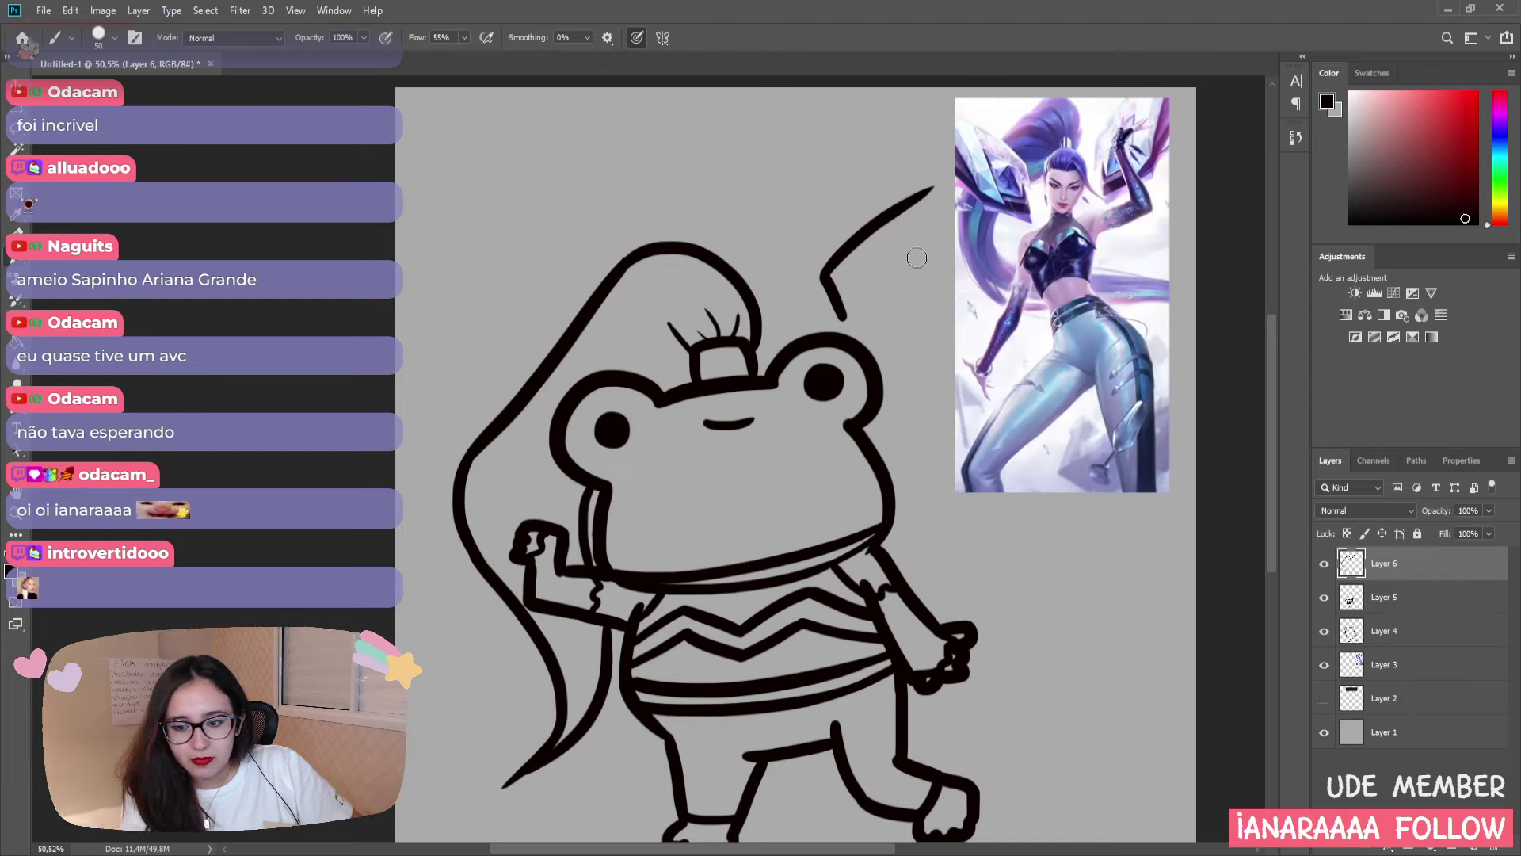
left_click_drag(929, 190, 983, 372)
key("ctrl+z")
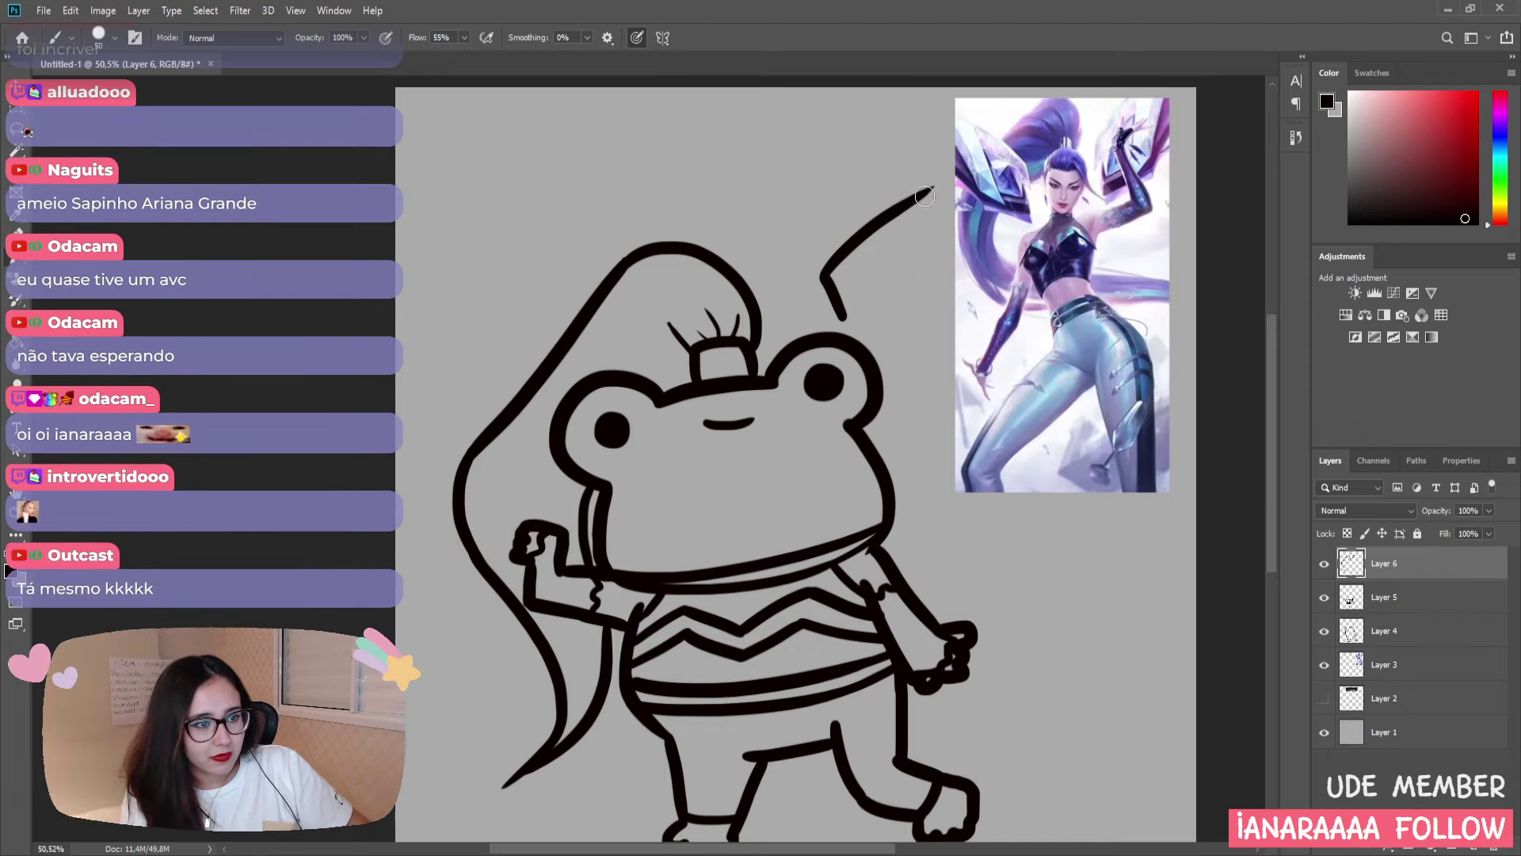
left_click_drag(926, 190, 911, 357)
key("ctrl+z")
left_click_drag(931, 189, 939, 355)
key("ctrl+z")
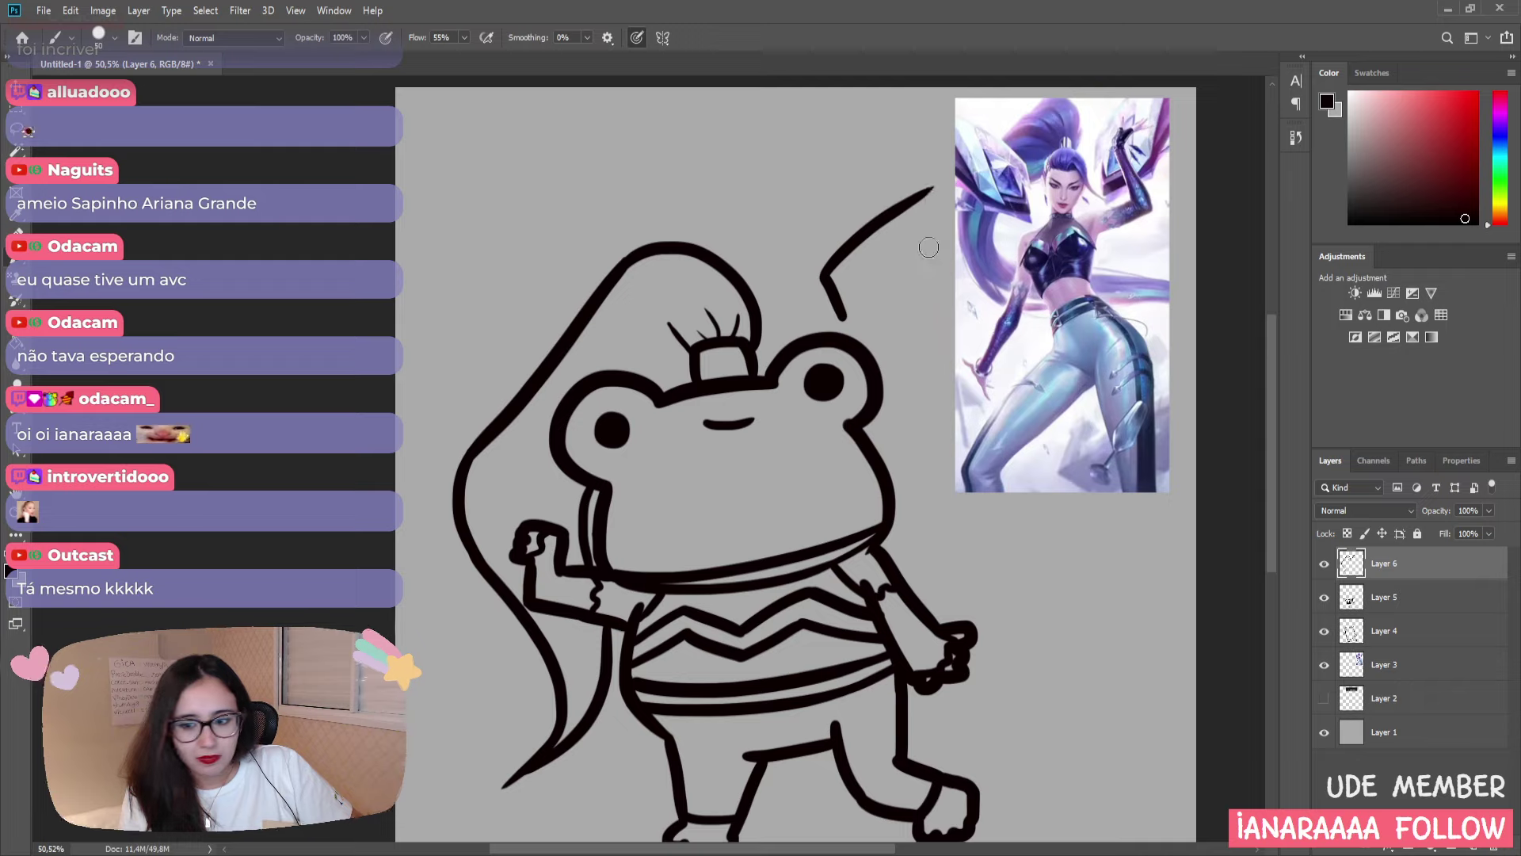
left_click_drag(932, 188, 937, 308)
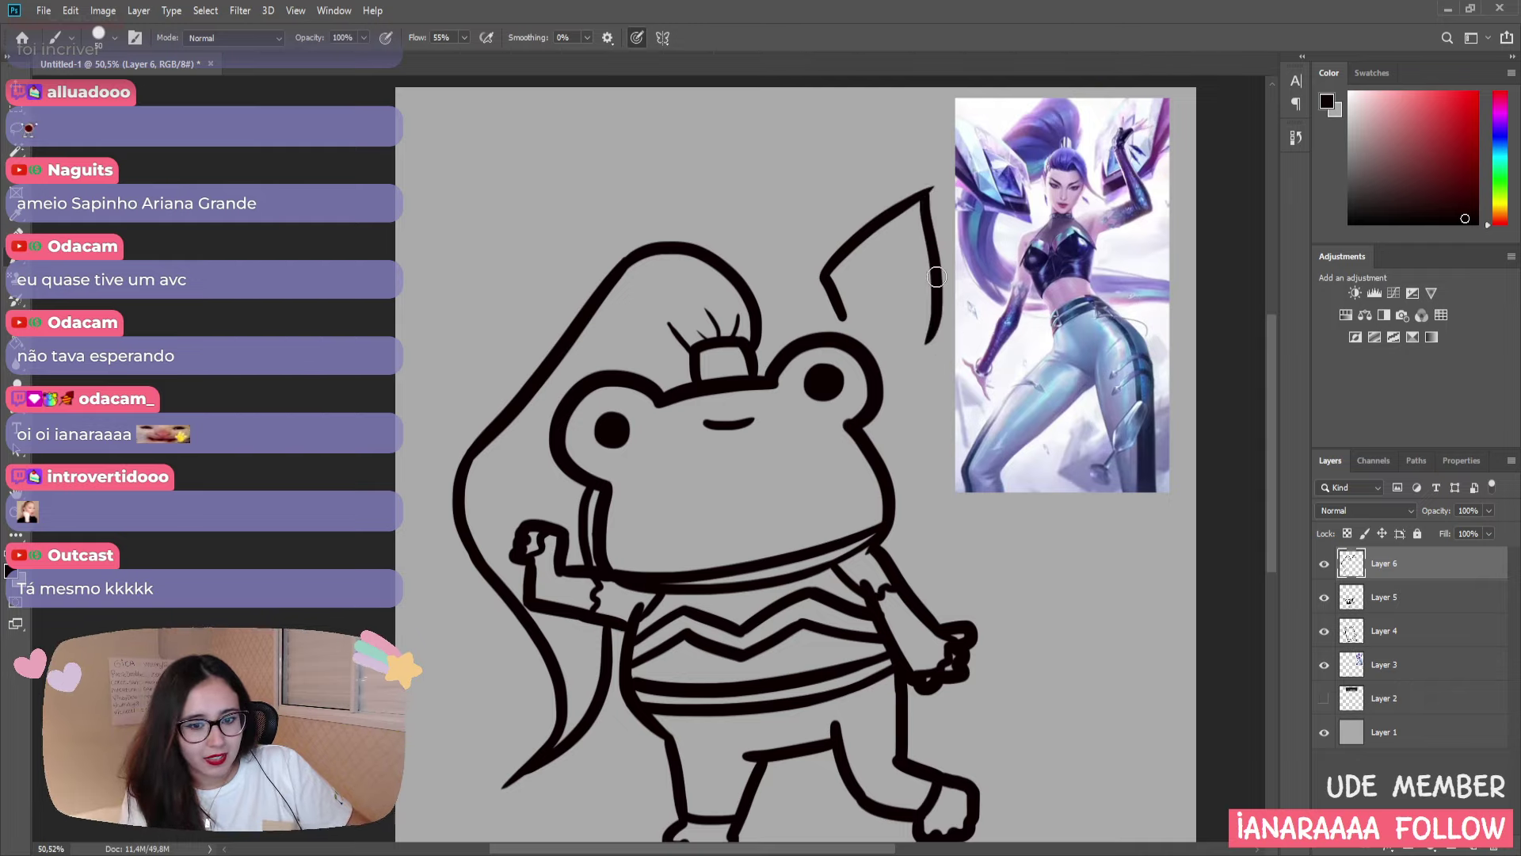
key("ctrl+z")
left_click_drag(933, 189, 937, 309)
key("ctrl+z")
left_click_drag(932, 188, 923, 360)
key("ctrl+z")
left_click_drag(928, 190, 937, 361)
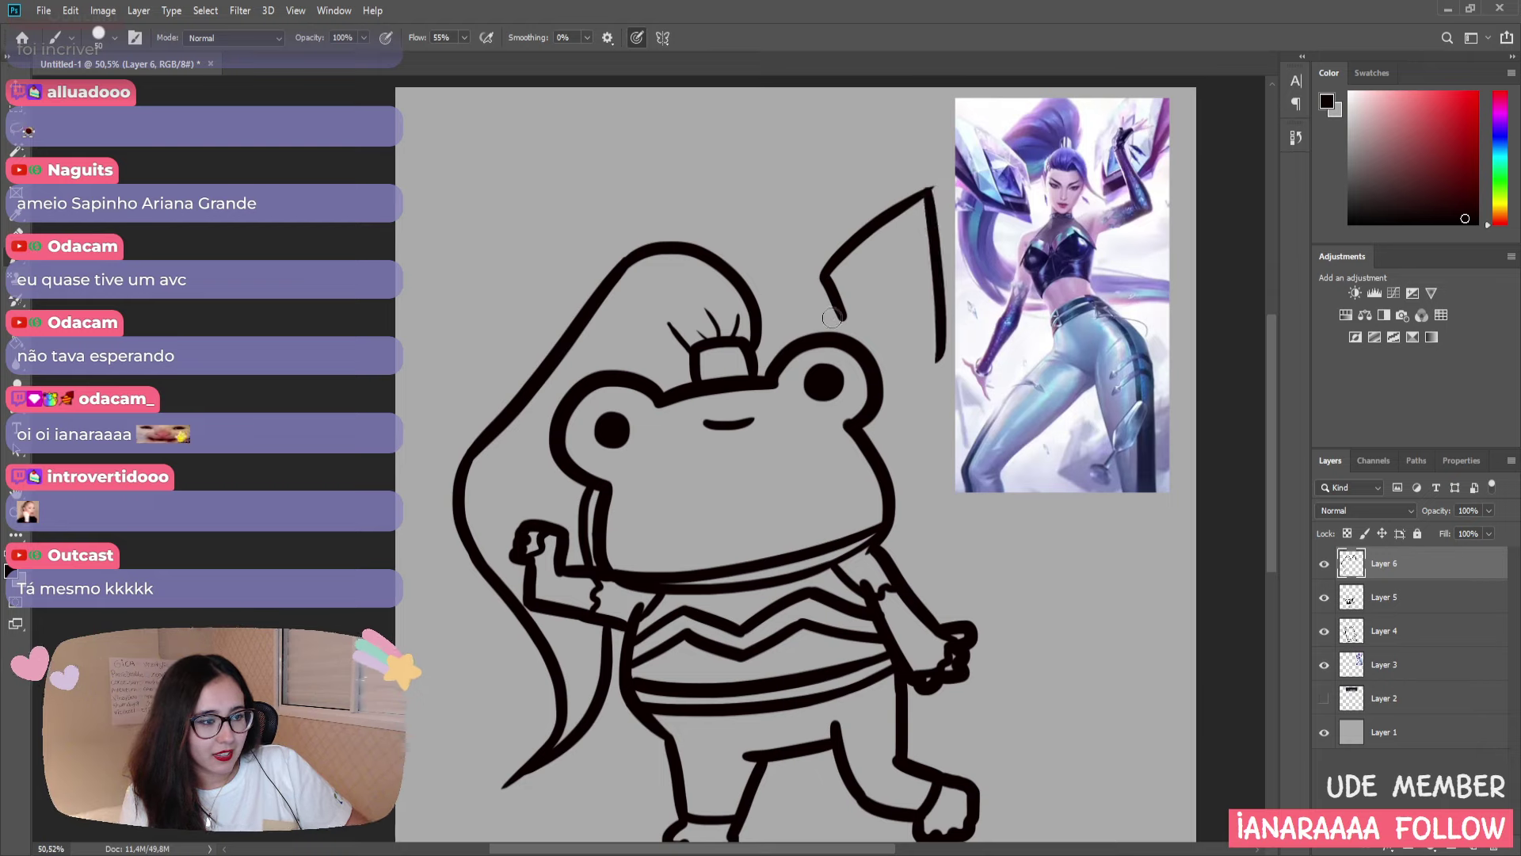
key("ctrl+z")
left_click_drag(932, 190, 920, 345)
key("ctrl+z")
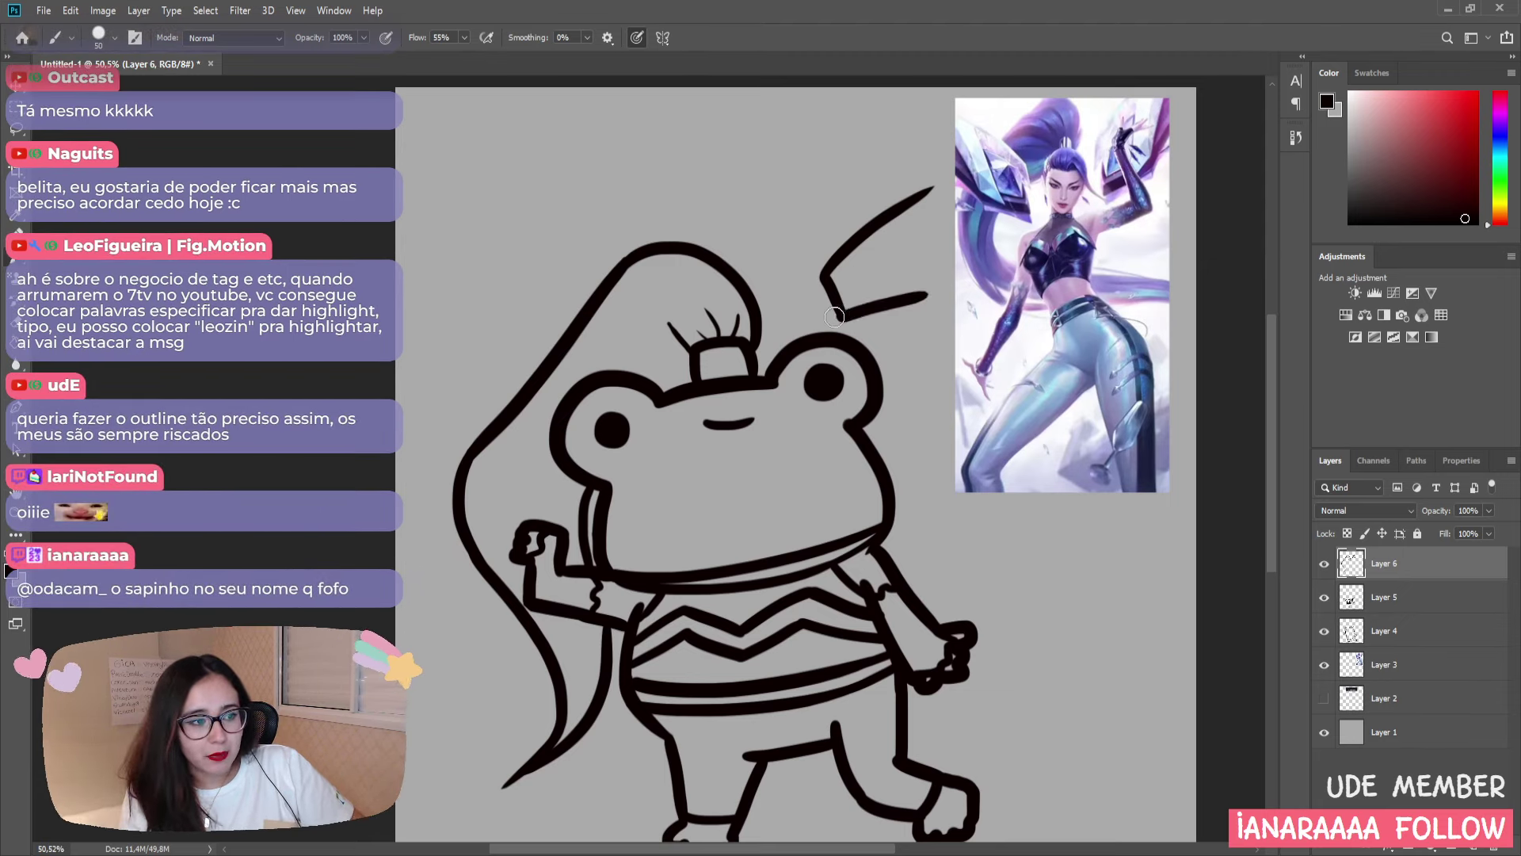
- Draw the crystal's lower edge slanting up and outward from its short end
mouse_move(840, 316)
left_mouse_down()
mouse_move(938, 279)
mouse_move(919, 198)
mouse_move(944, 279)
left_mouse_up()
key("ctrl+z")
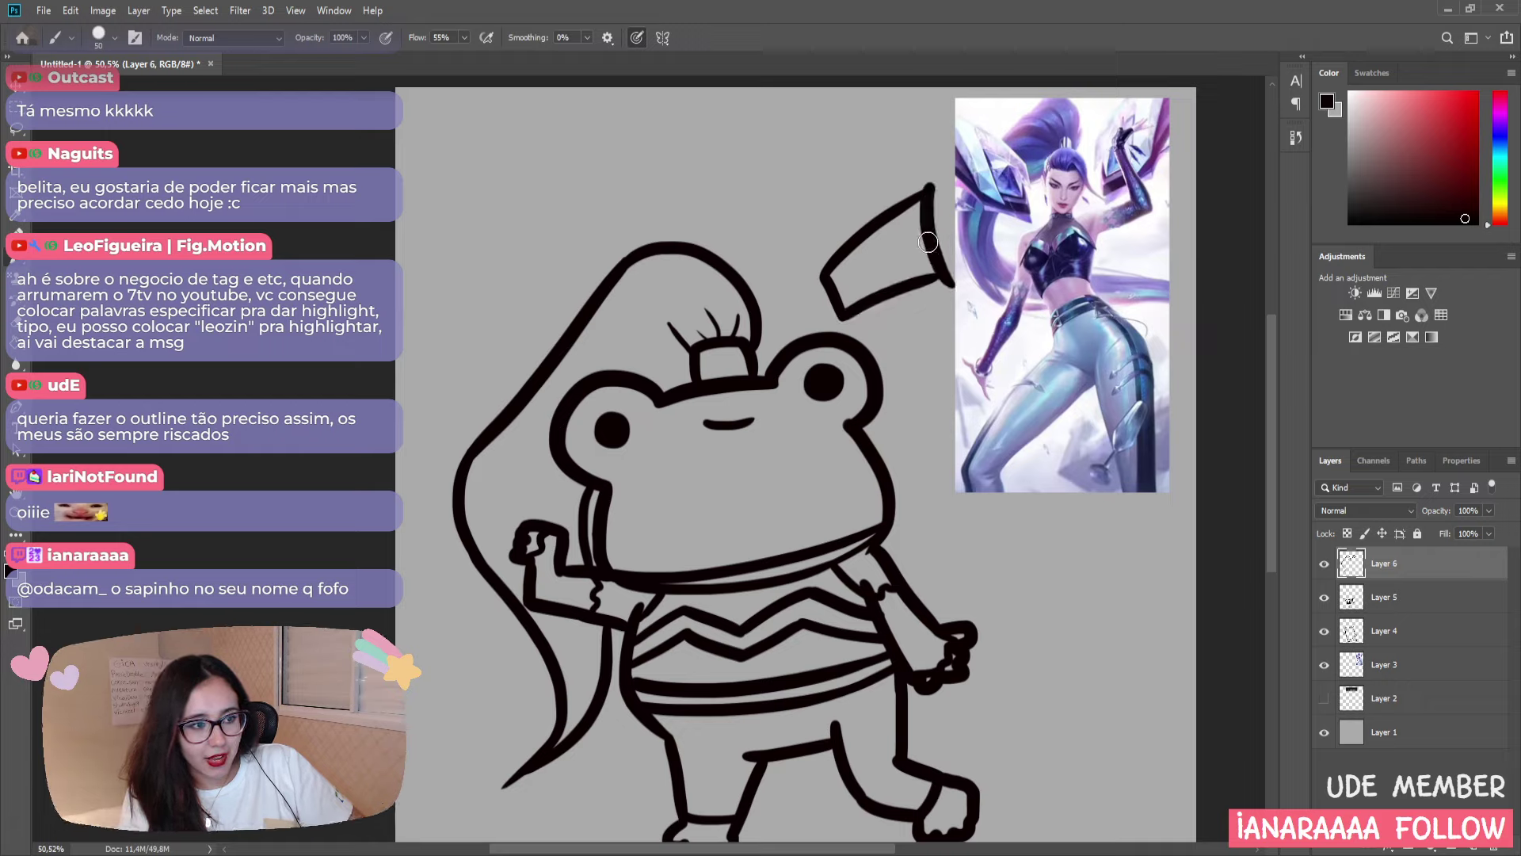
key("ctrl+z")
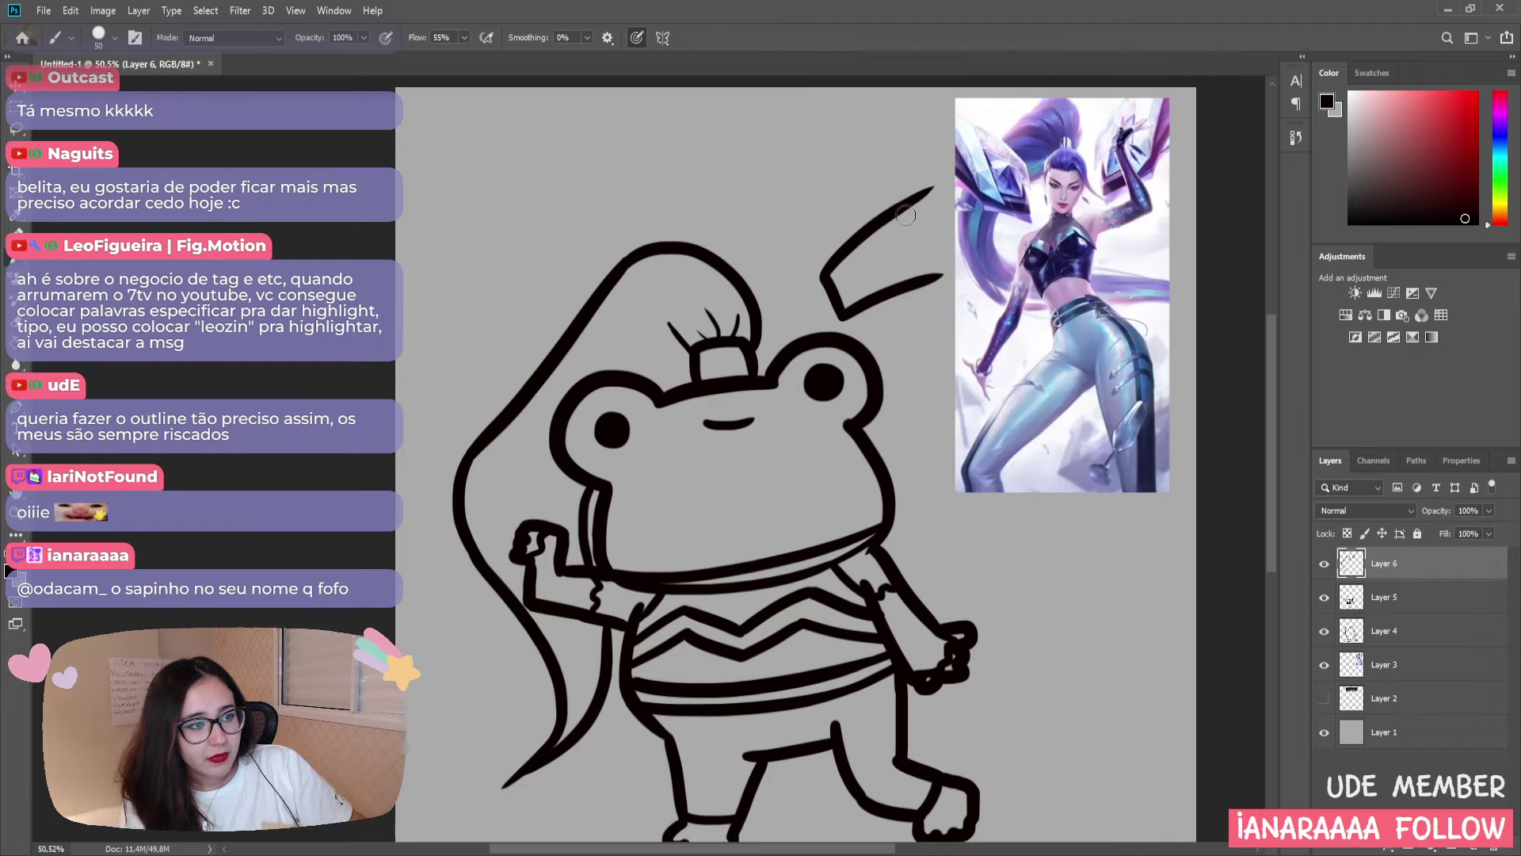
left_click_drag(927, 187, 902, 264)
key("ctrl+z")
left_click_drag(931, 187, 943, 277)
key("ctrl+z")
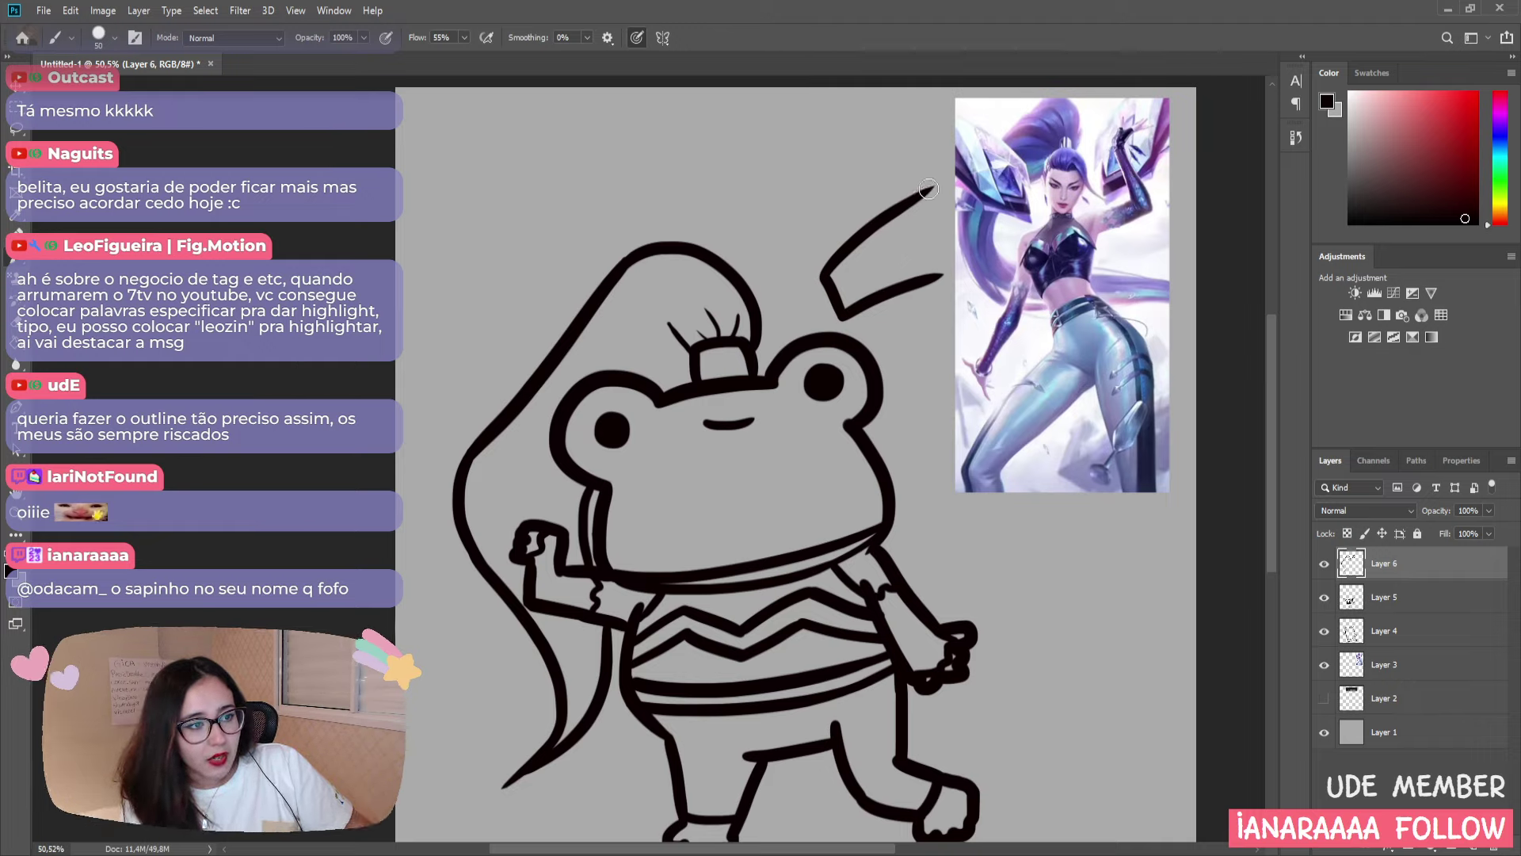
left_click_drag(929, 189, 911, 273)
key("ctrl+z")
left_click_drag(928, 187, 905, 277)
key("ctrl+z")
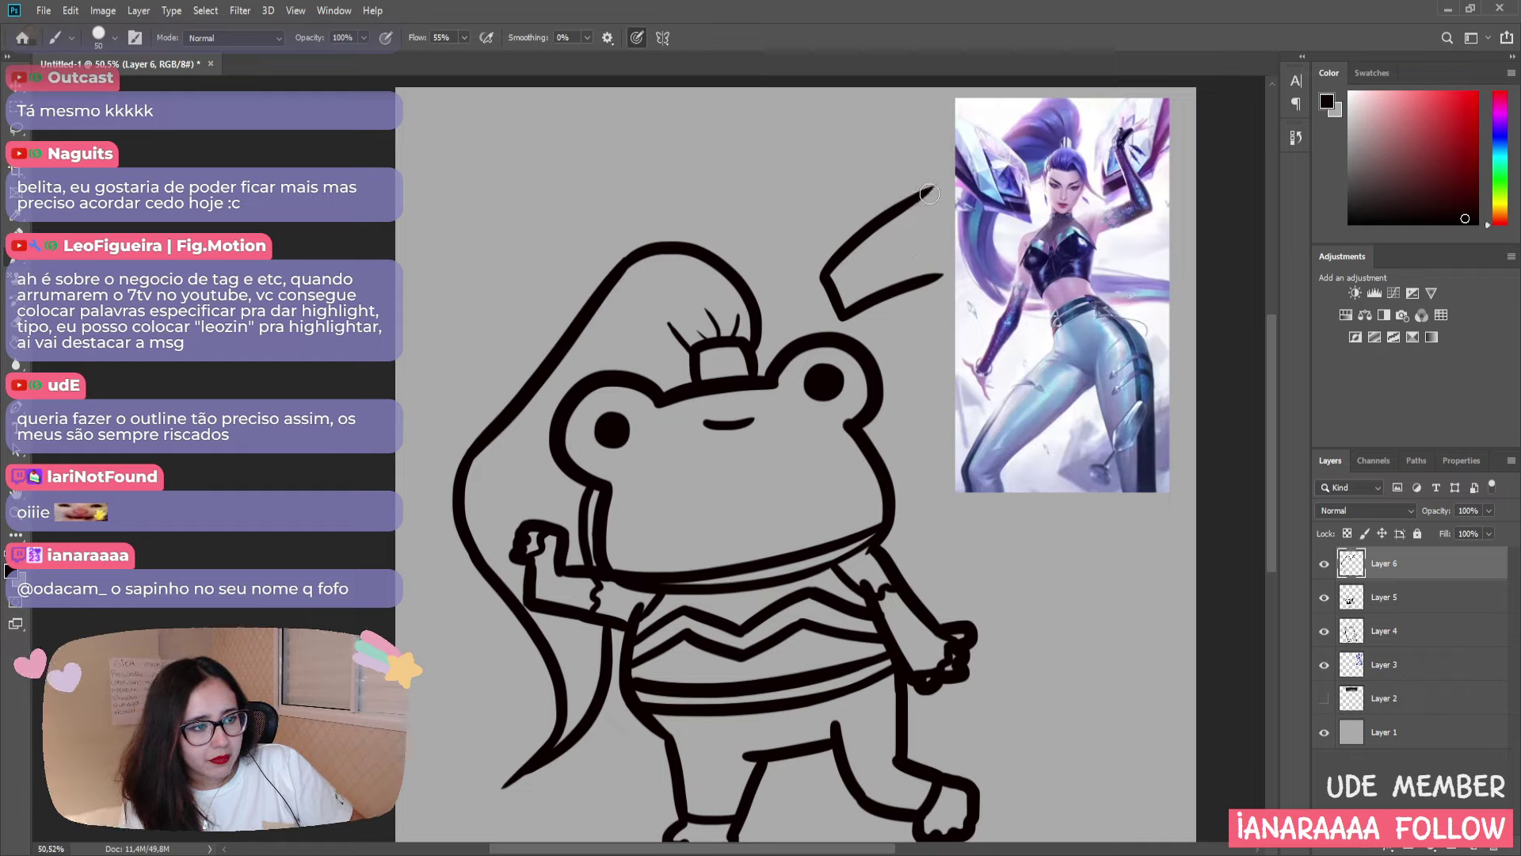
left_click_drag(929, 193, 909, 279)
key("ctrl+z")
key("ctrl+z")
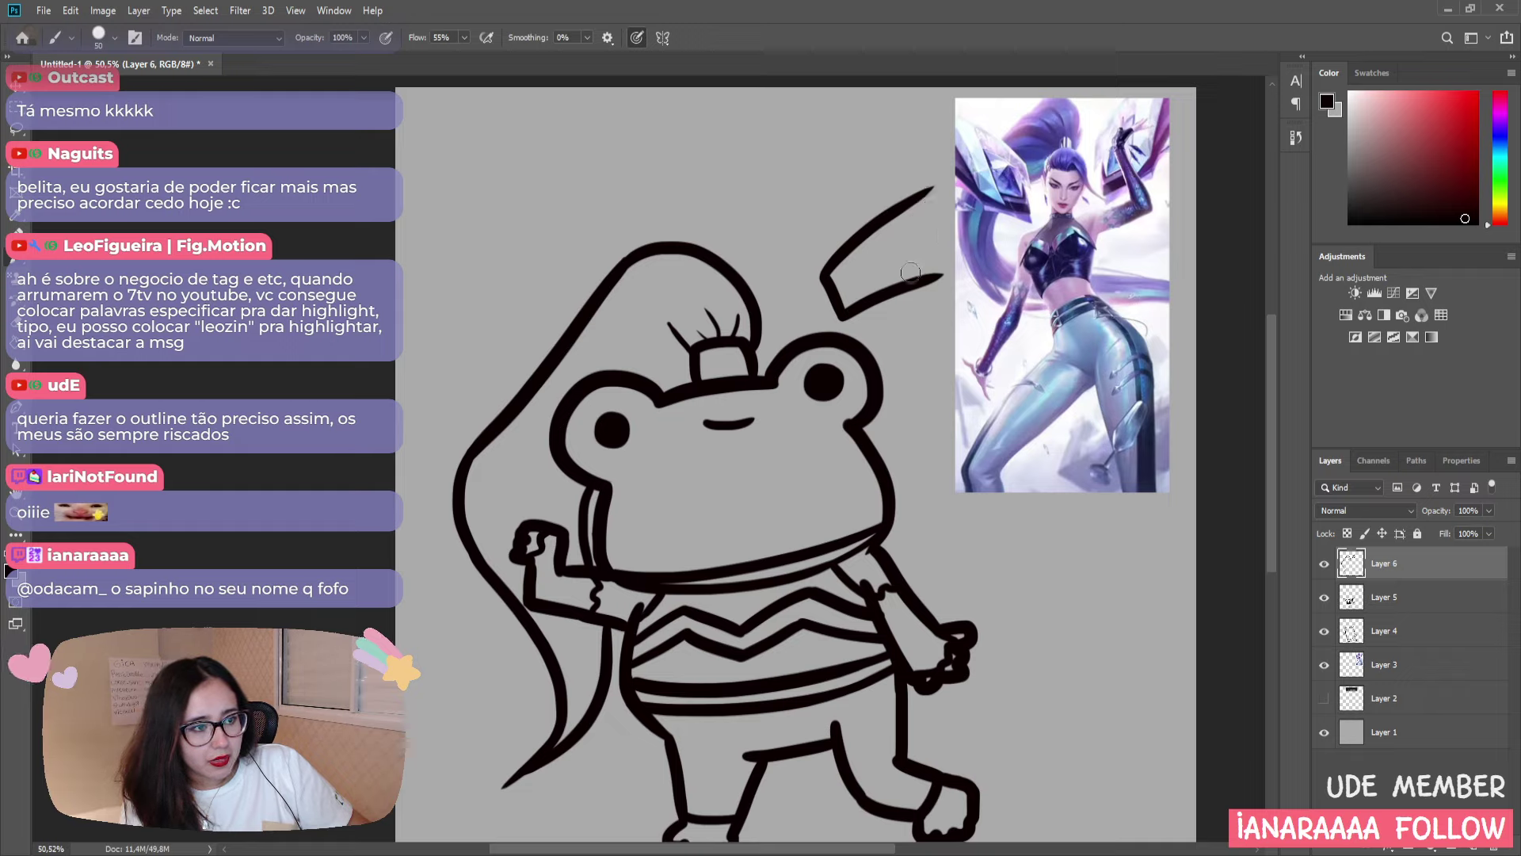
mouse_move(919, 230)
left_mouse_down()
mouse_move(911, 281)
mouse_move(935, 186)
left_mouse_up()
key("ctrl+z")
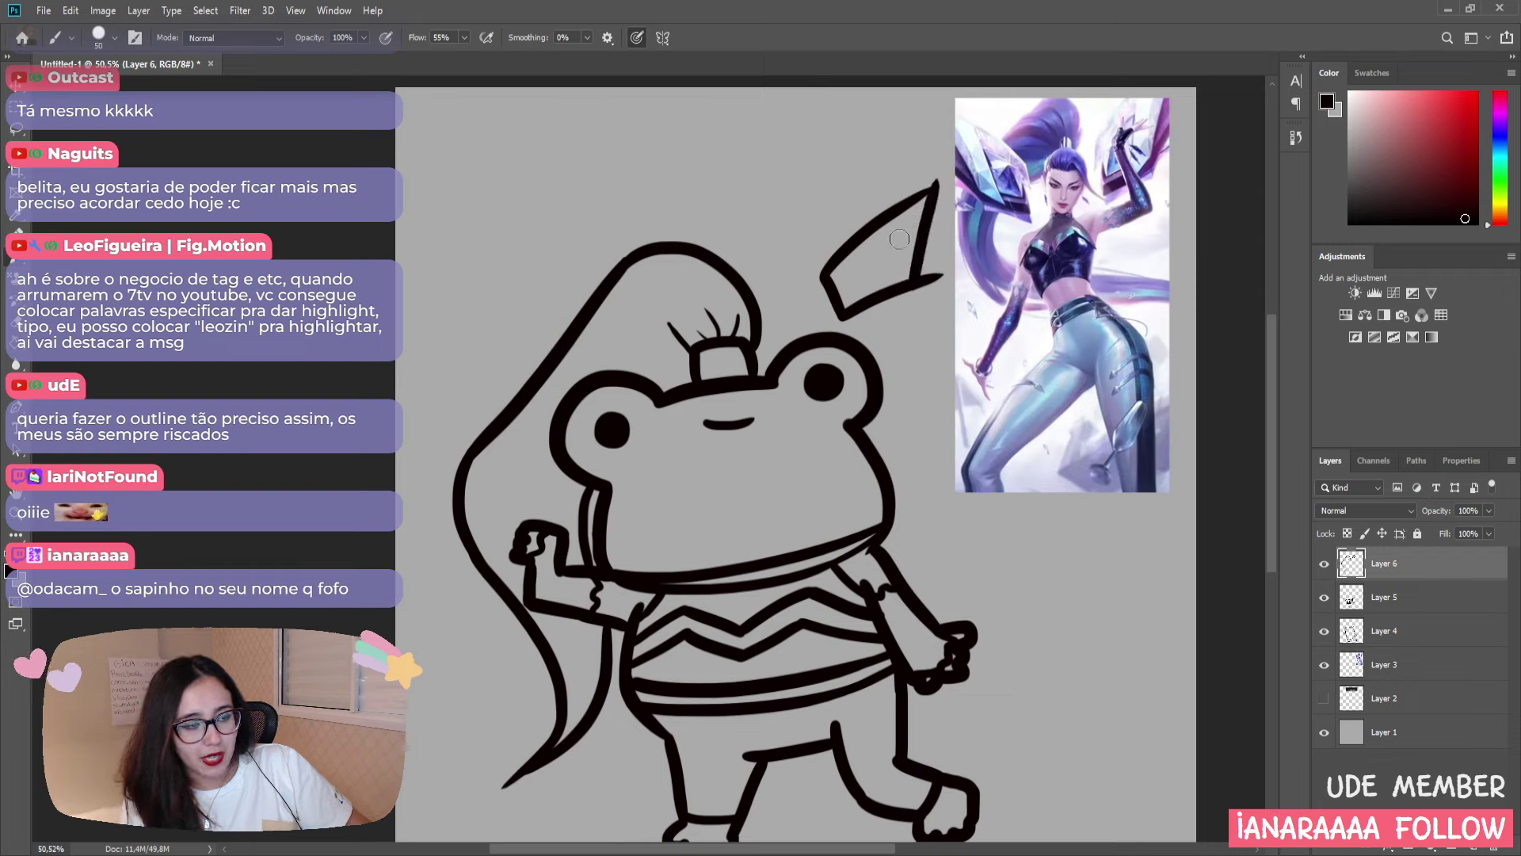
key("ctrl+z")
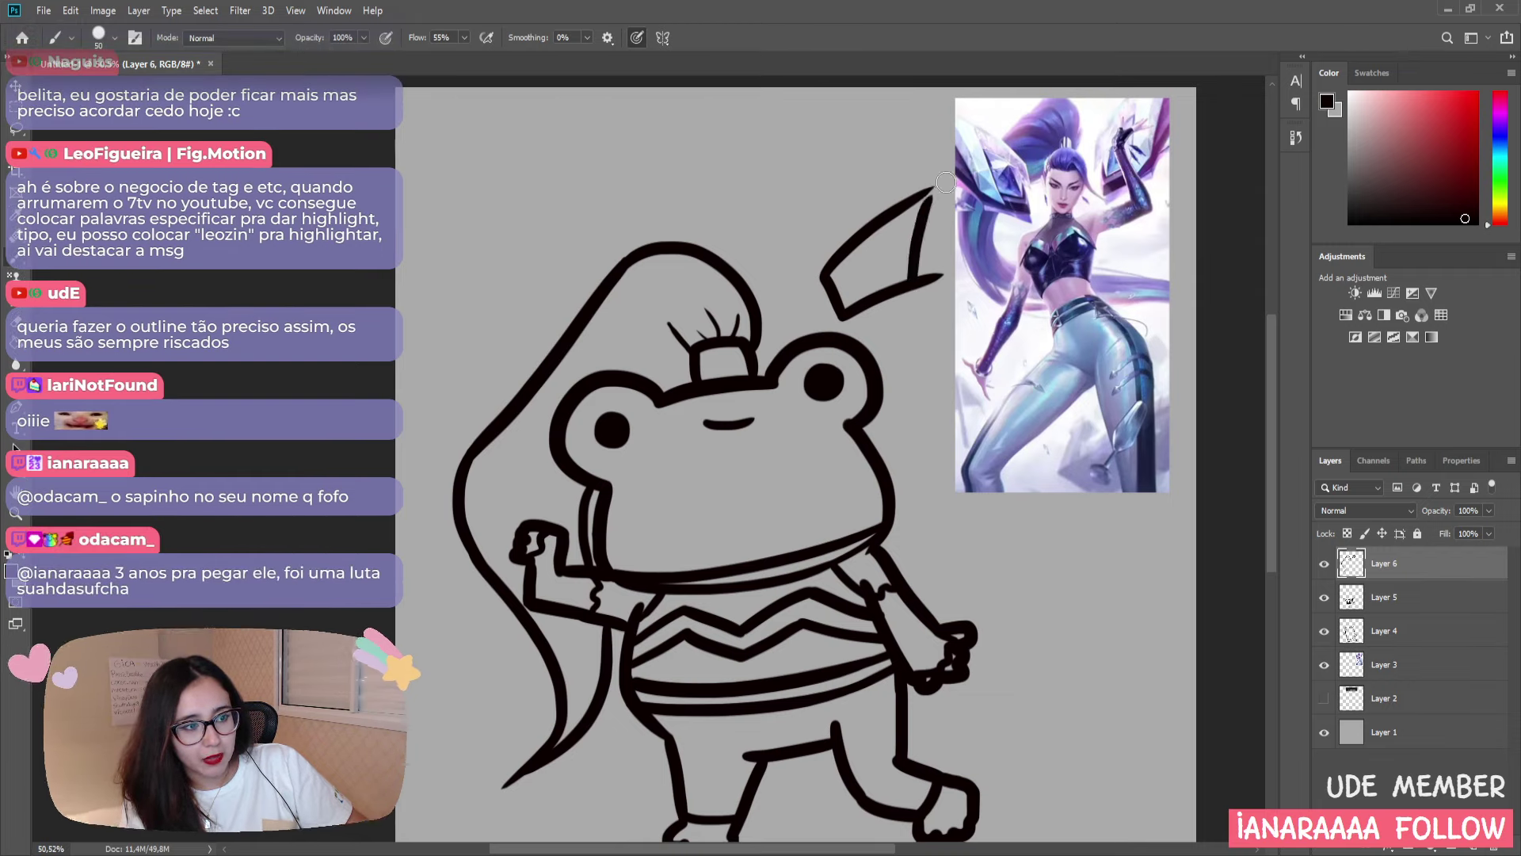
mouse_move(911, 279)
left_mouse_down()
mouse_move(922, 200)
mouse_move(905, 292)
left_mouse_up()
key("ctrl+z")
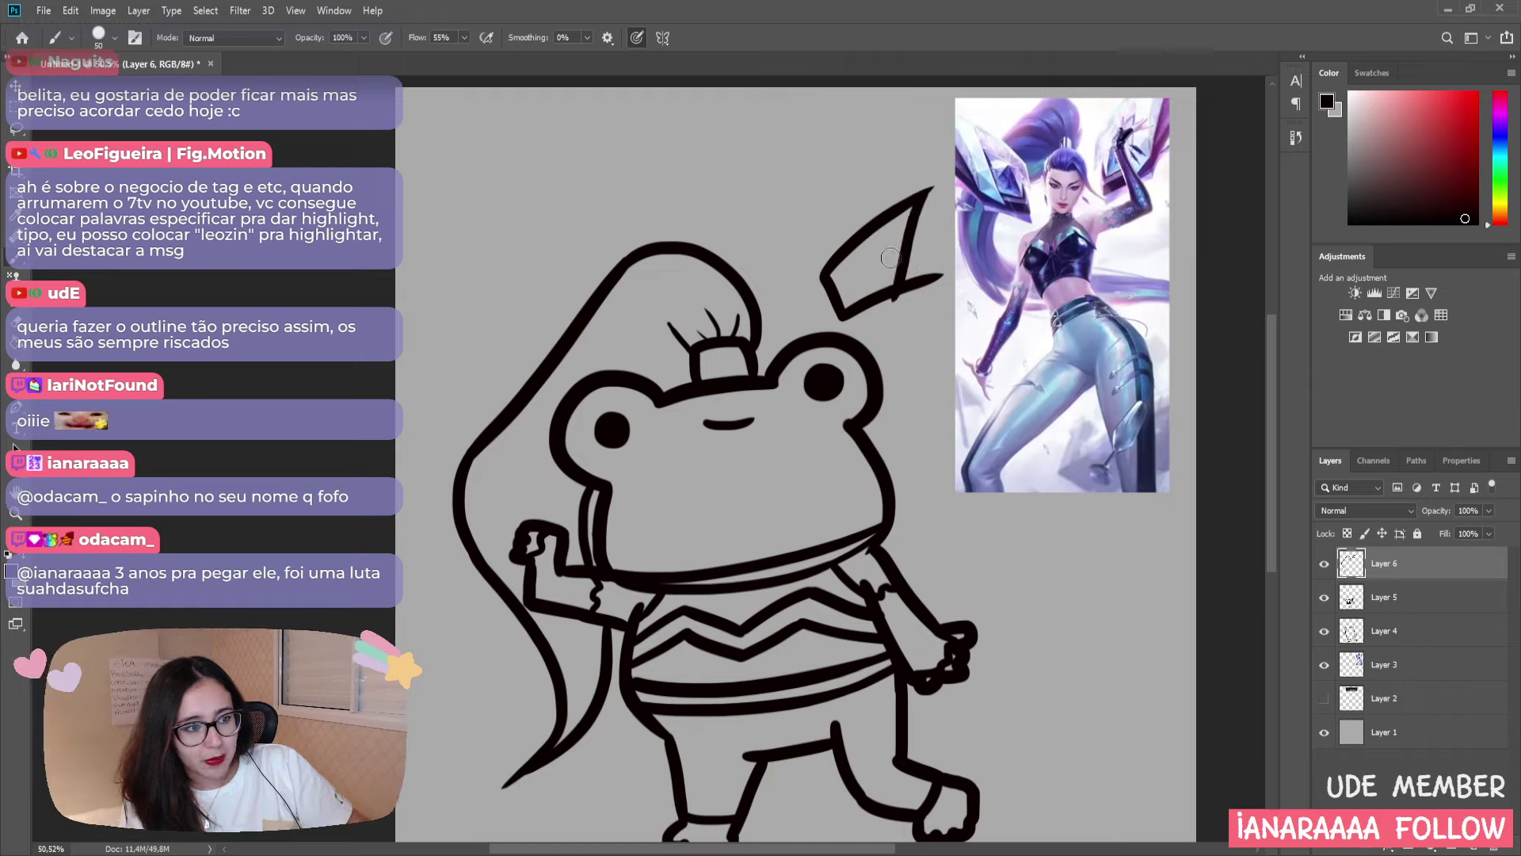
key("ctrl+z")
left_click_drag(932, 188, 910, 275)
mouse_move(921, 201)
left_mouse_down()
mouse_move(903, 229)
mouse_move(913, 319)
left_mouse_up()
key("ctrl+z")
key("ctrl+z")
key("ctrl+z")
left_click_drag(933, 188, 911, 269)
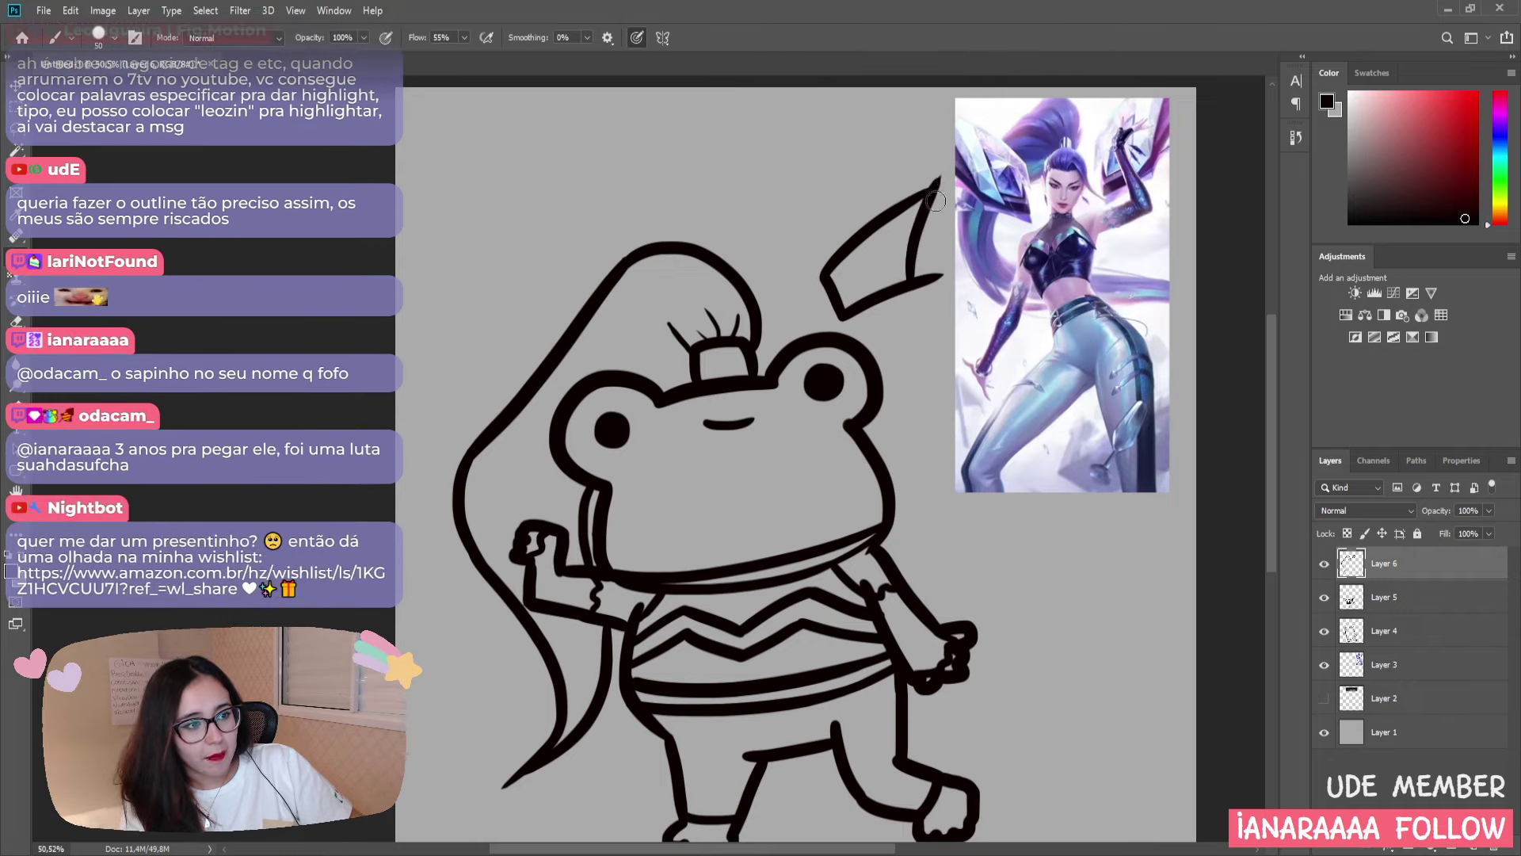
key("ctrl+z")
mouse_move(932, 190)
left_mouse_down()
mouse_move(915, 277)
mouse_move(941, 179)
left_mouse_up()
key("ctrl+z")
key("ctrl+z")
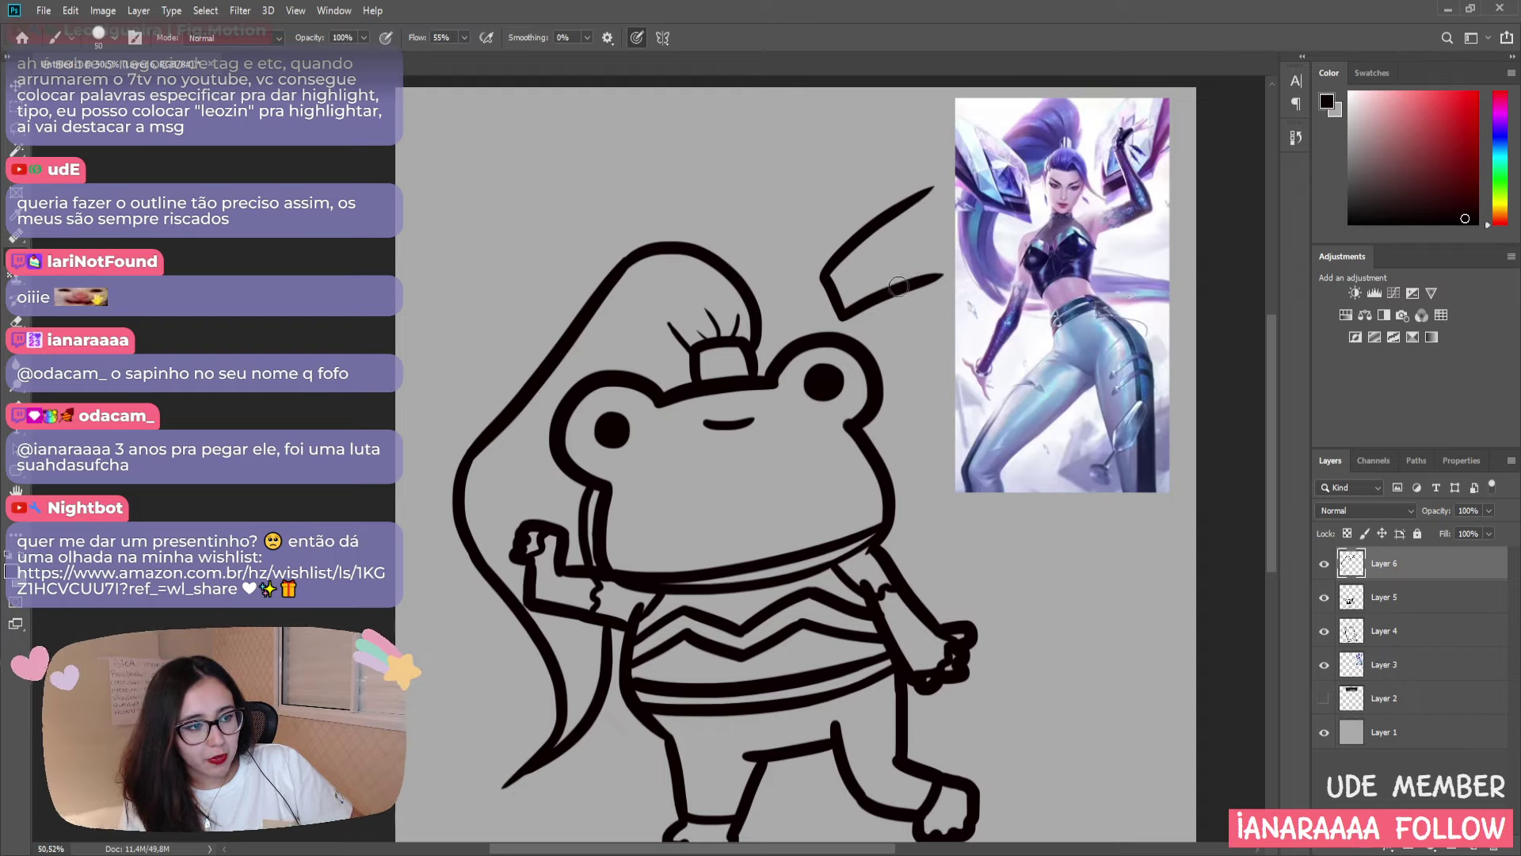
- Close the crystal's wide end with a slightly curved line from the lower edge up to the tip, and erase the lower edge's overhang
left_click_drag(896, 284, 927, 177)
key("ctrl+z")
left_click_drag(901, 282, 949, 195)
key("ctrl+z")
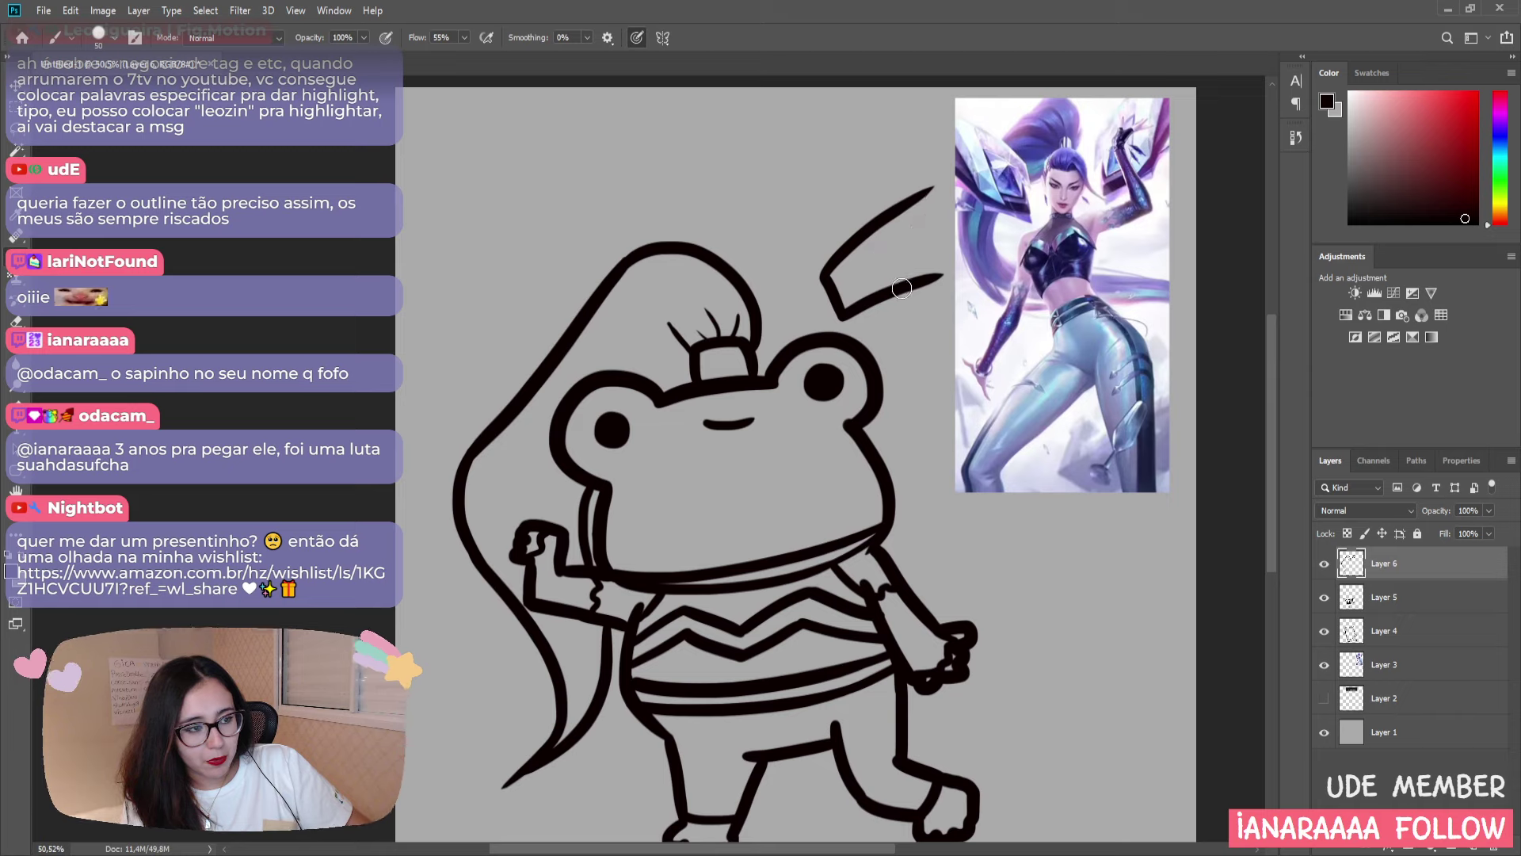
left_click_drag(903, 291, 926, 196)
key("ctrl+z")
left_click_drag(910, 280, 933, 187)
key("ctrl+z")
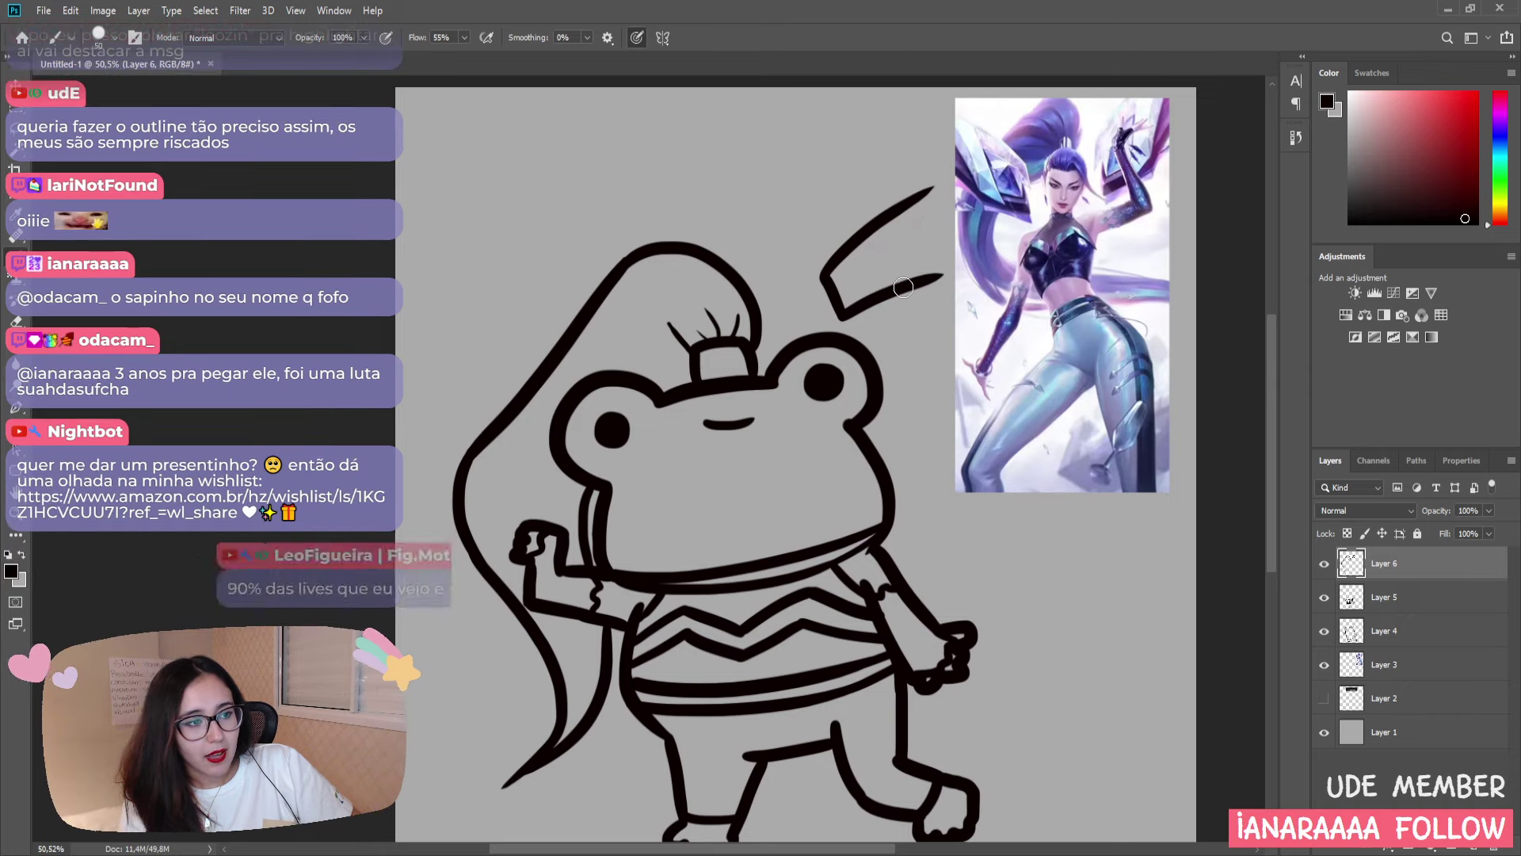
left_click_drag(905, 290, 947, 195)
key("ctrl+z")
mouse_move(903, 279)
left_mouse_down()
mouse_move(921, 184)
mouse_move(919, 233)
mouse_move(934, 188)
left_mouse_up()
key("ctrl+z")
key("ctrl+z")
left_click_drag(904, 261, 933, 188)
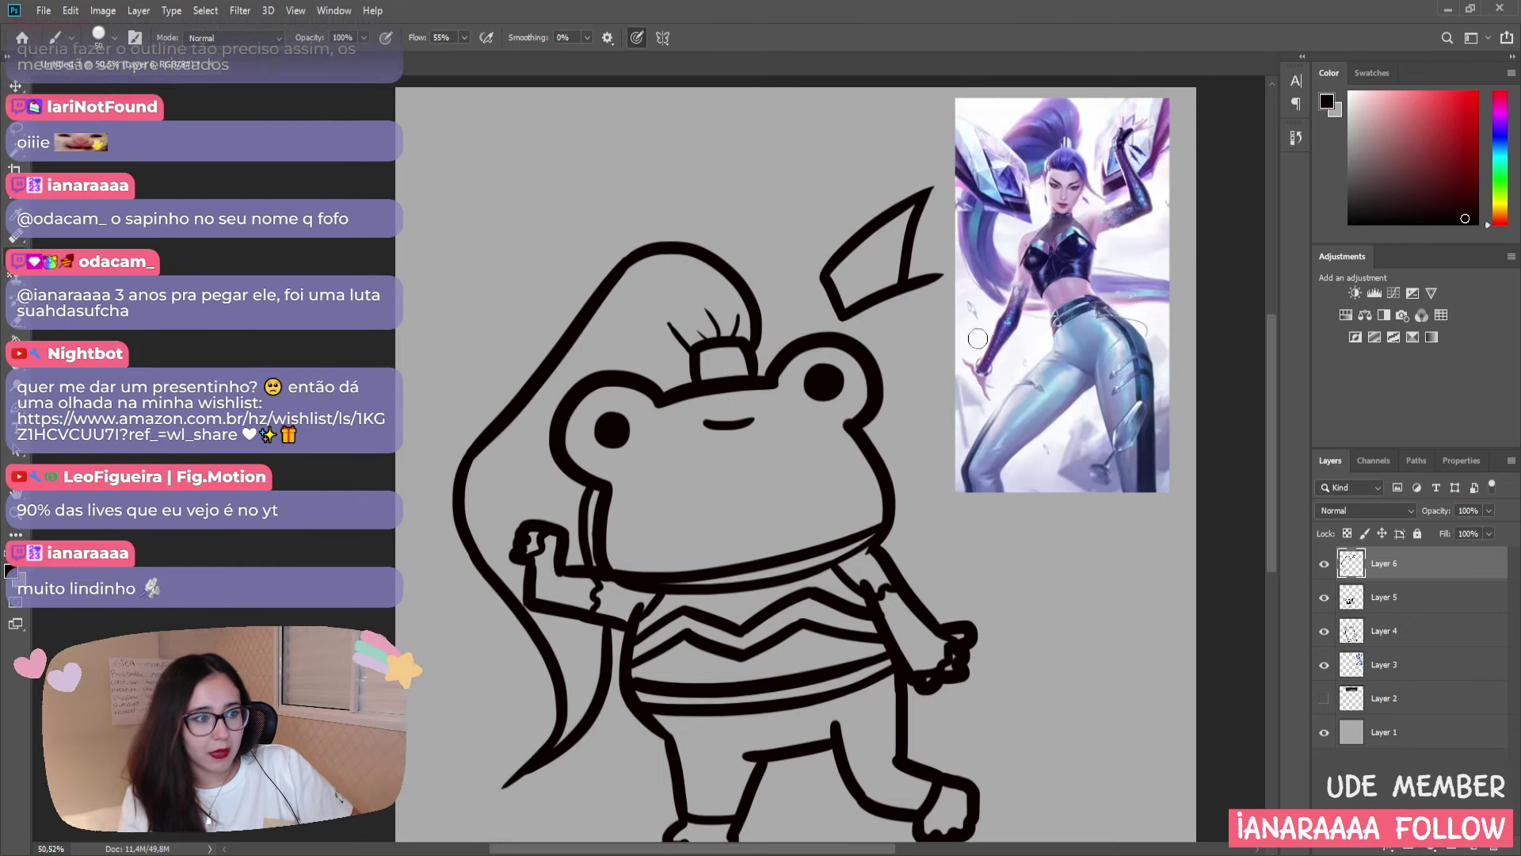
key("e")
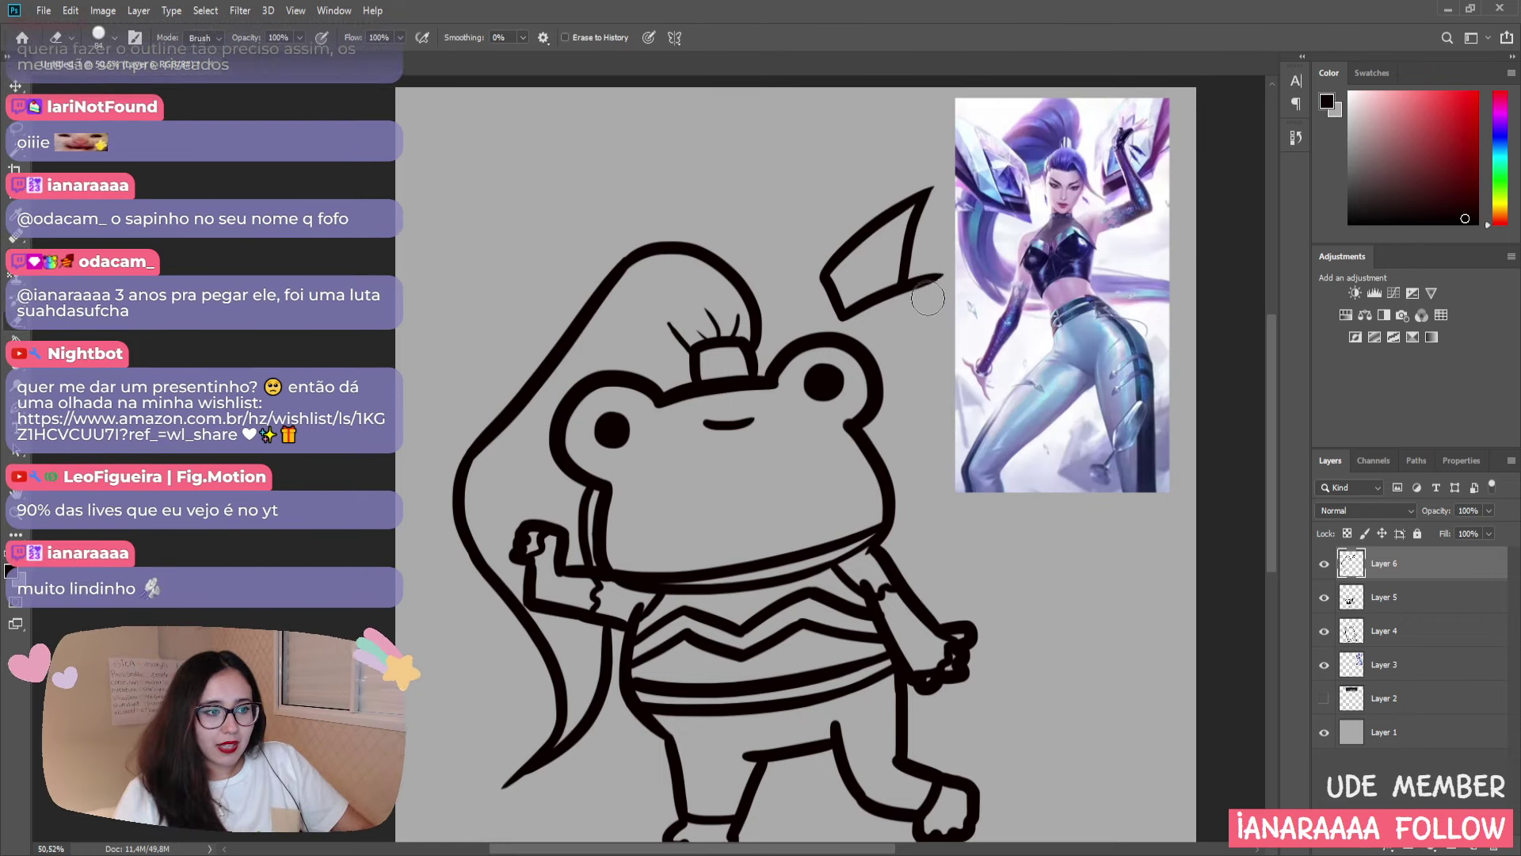
left_click_drag(923, 293, 925, 277)
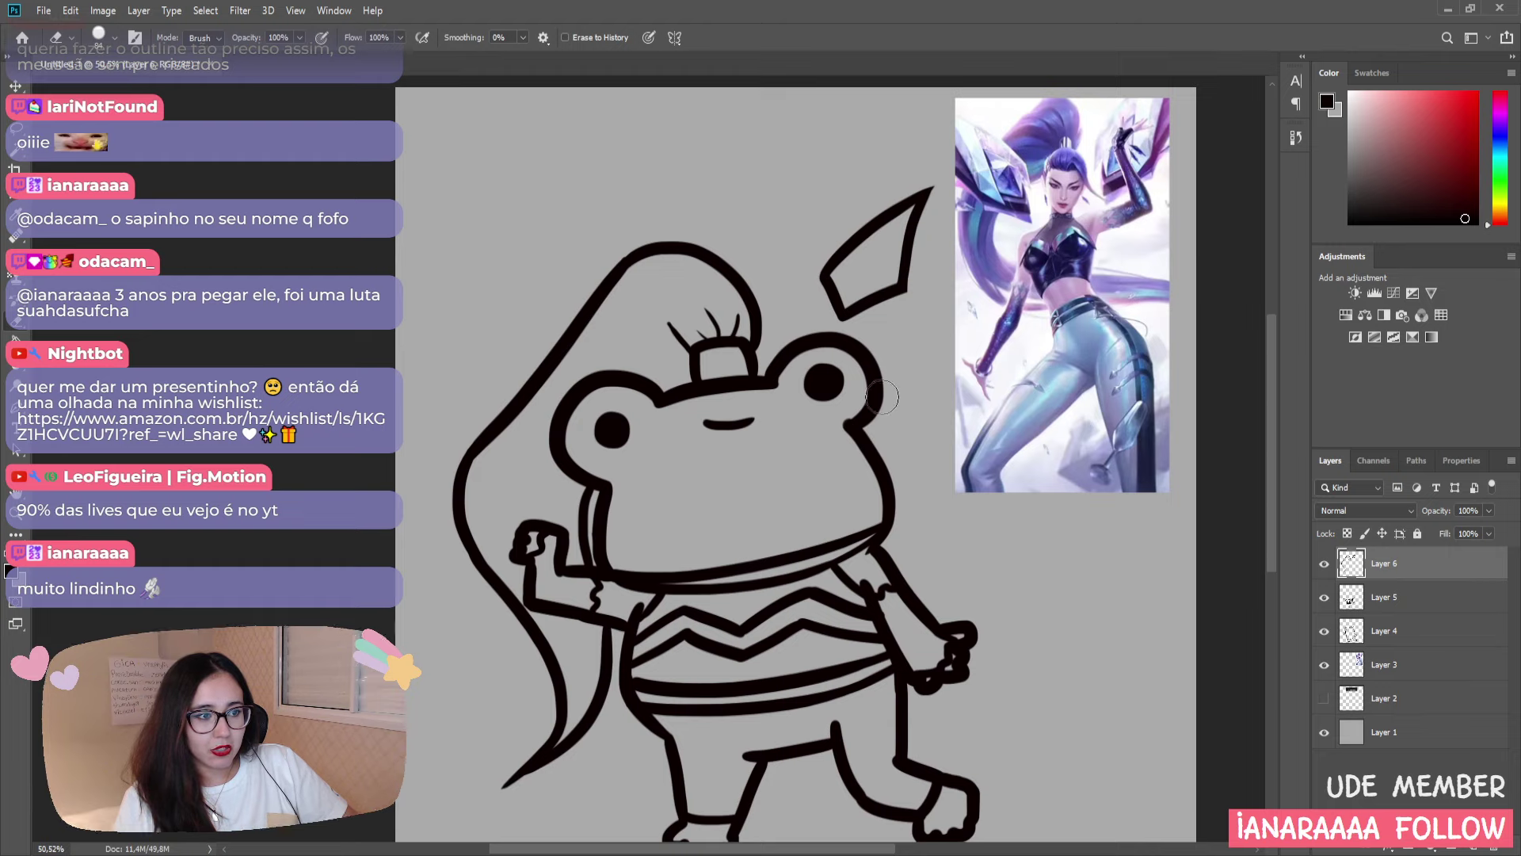
- Select the finished crystal shape with the Lasso tool and duplicate it onto a new layer
left_click(15, 127)
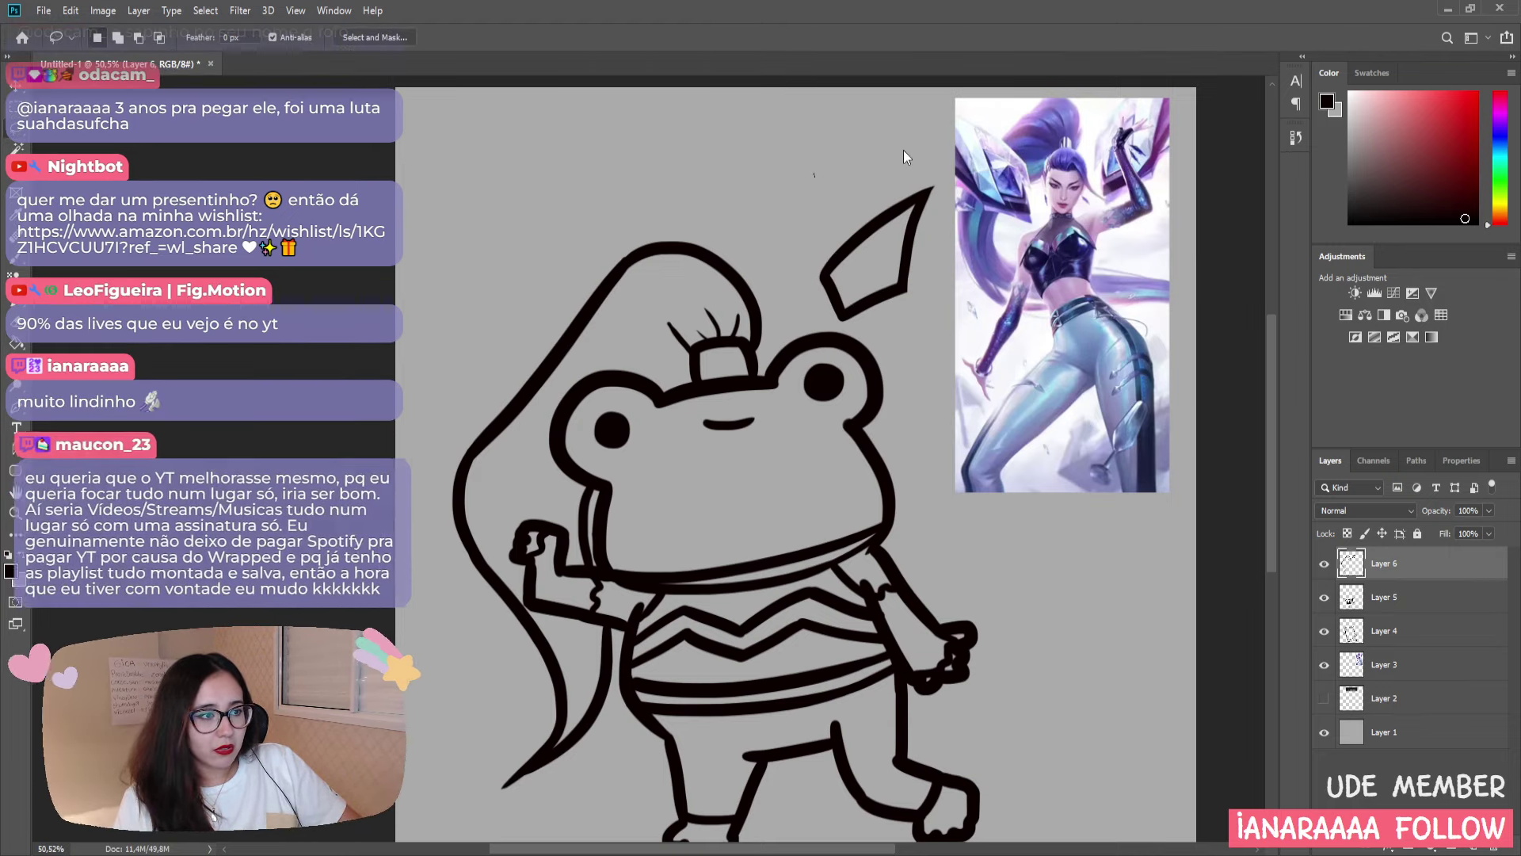
mouse_move(883, 169)
left_mouse_down()
mouse_move(807, 238)
mouse_move(828, 321)
mouse_move(855, 340)
mouse_move(937, 202)
mouse_move(888, 171)
mouse_move(947, 241)
left_mouse_up()
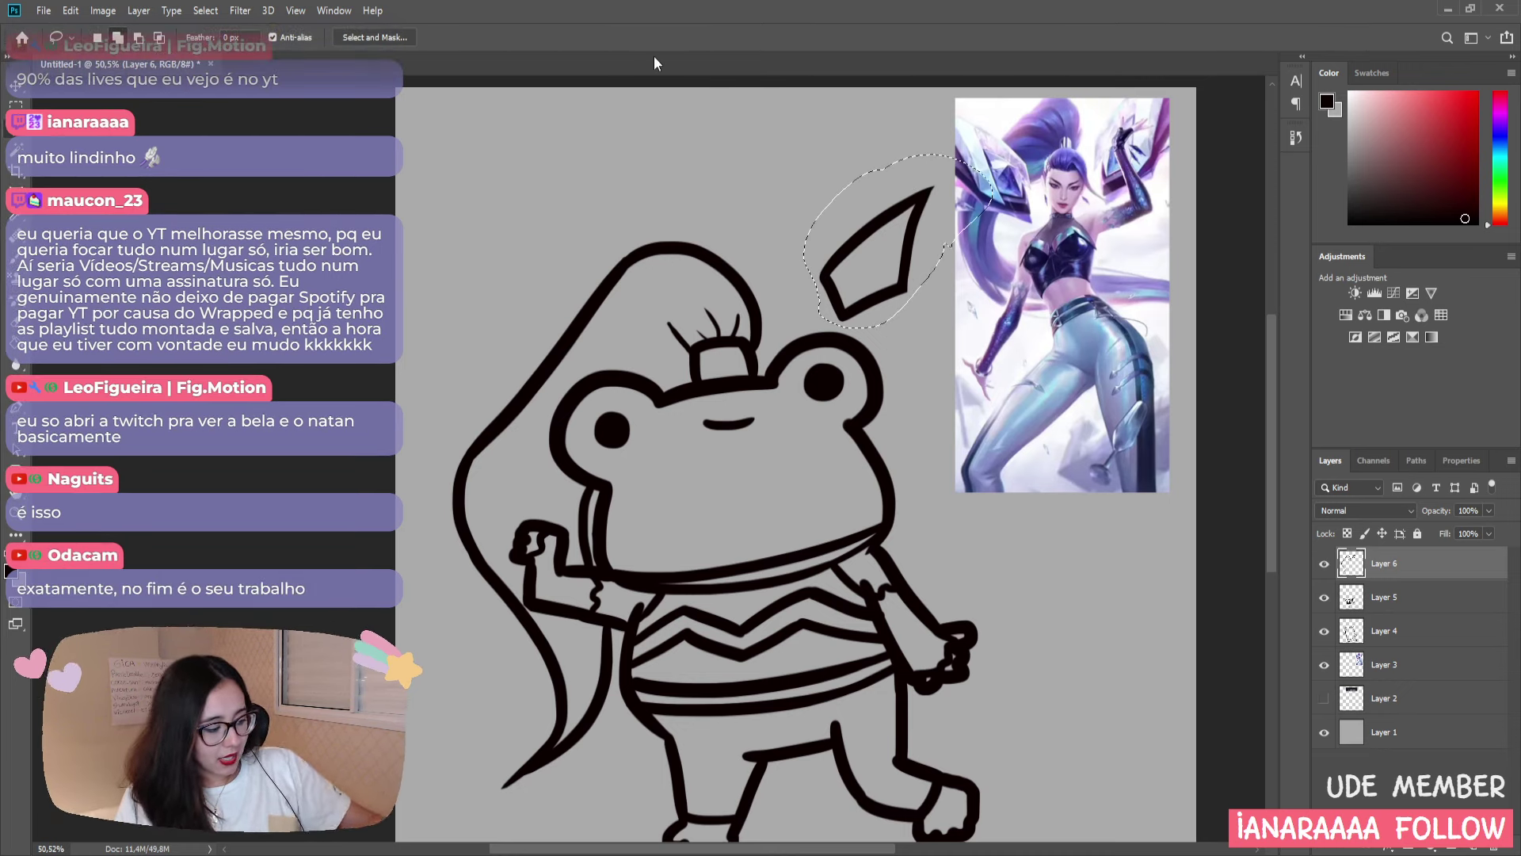
key("ctrl+j")
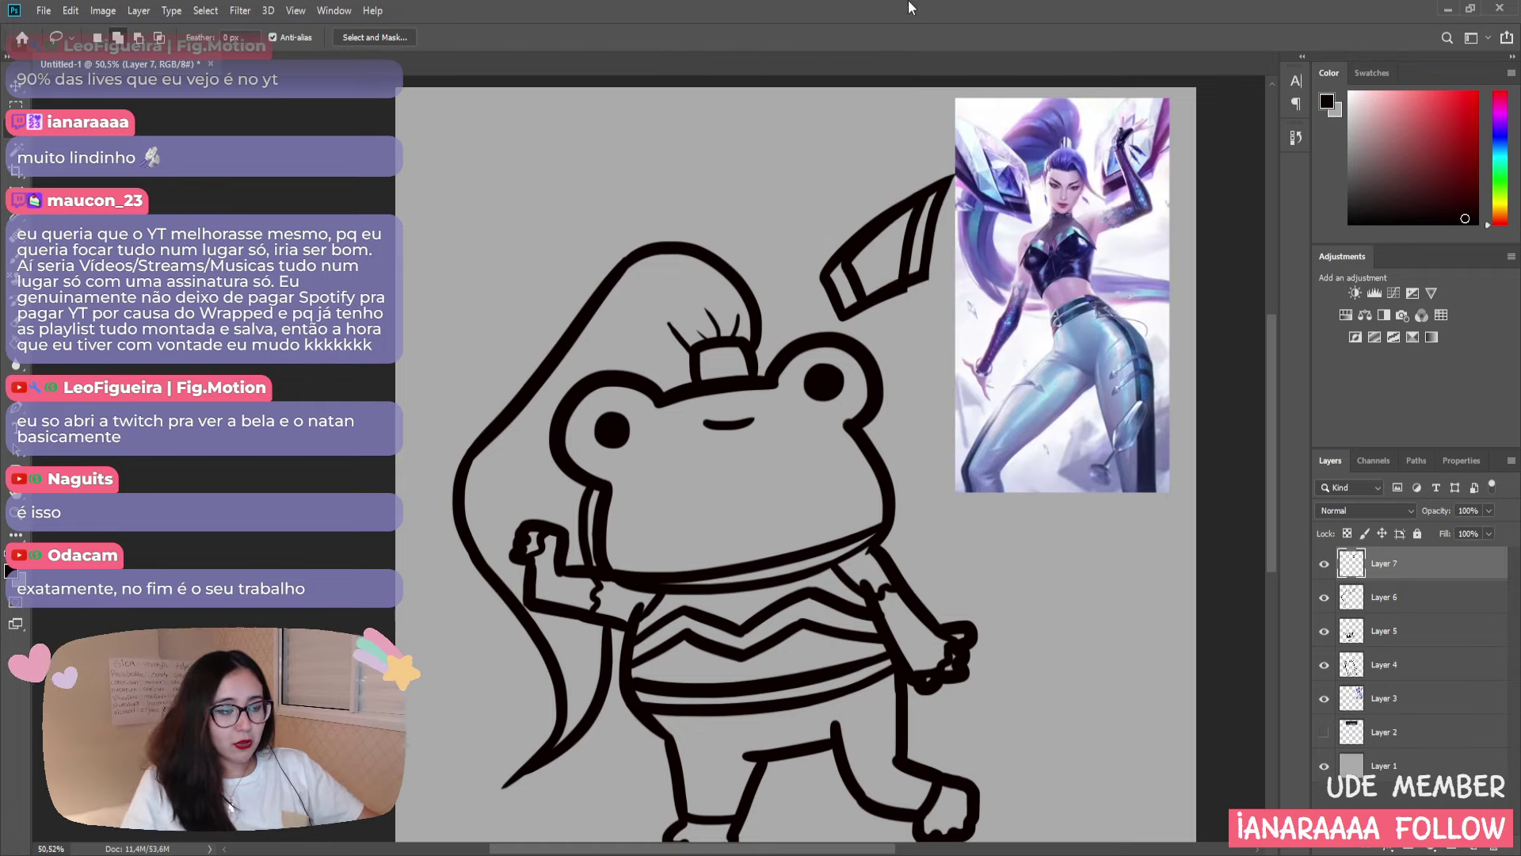
- Move the duplicate crystal shard on Layer 7 to the other side of the hat, flip it horizontally and place it against the hair
key("v")
mouse_move(925, 273)
left_mouse_down()
mouse_move(579, 288)
mouse_move(594, 264)
left_mouse_up()
key("ctrl+t")
key("ctrl+r")
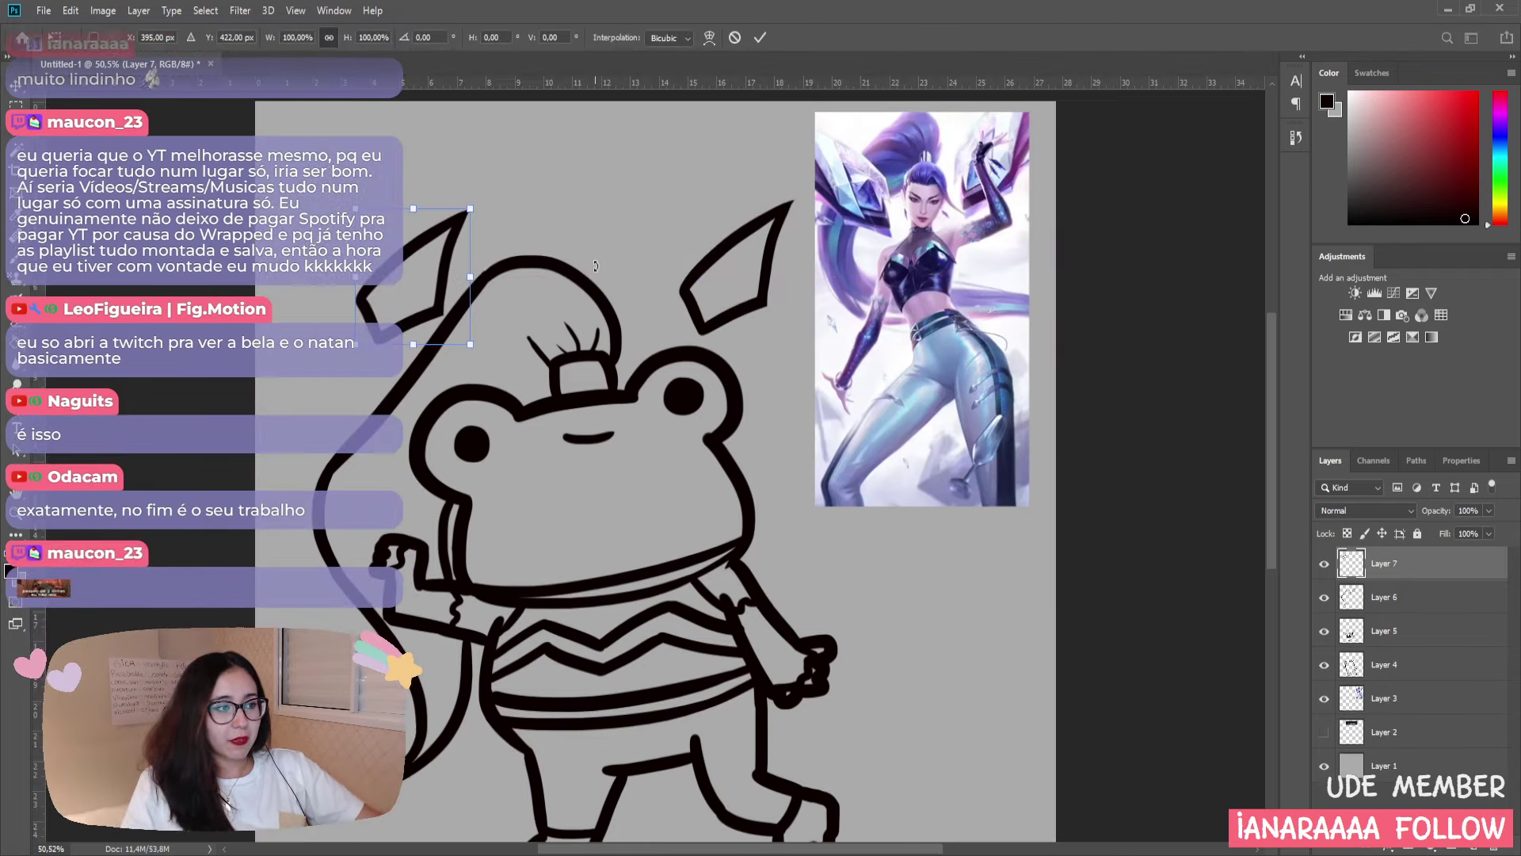
key("ctrl+r")
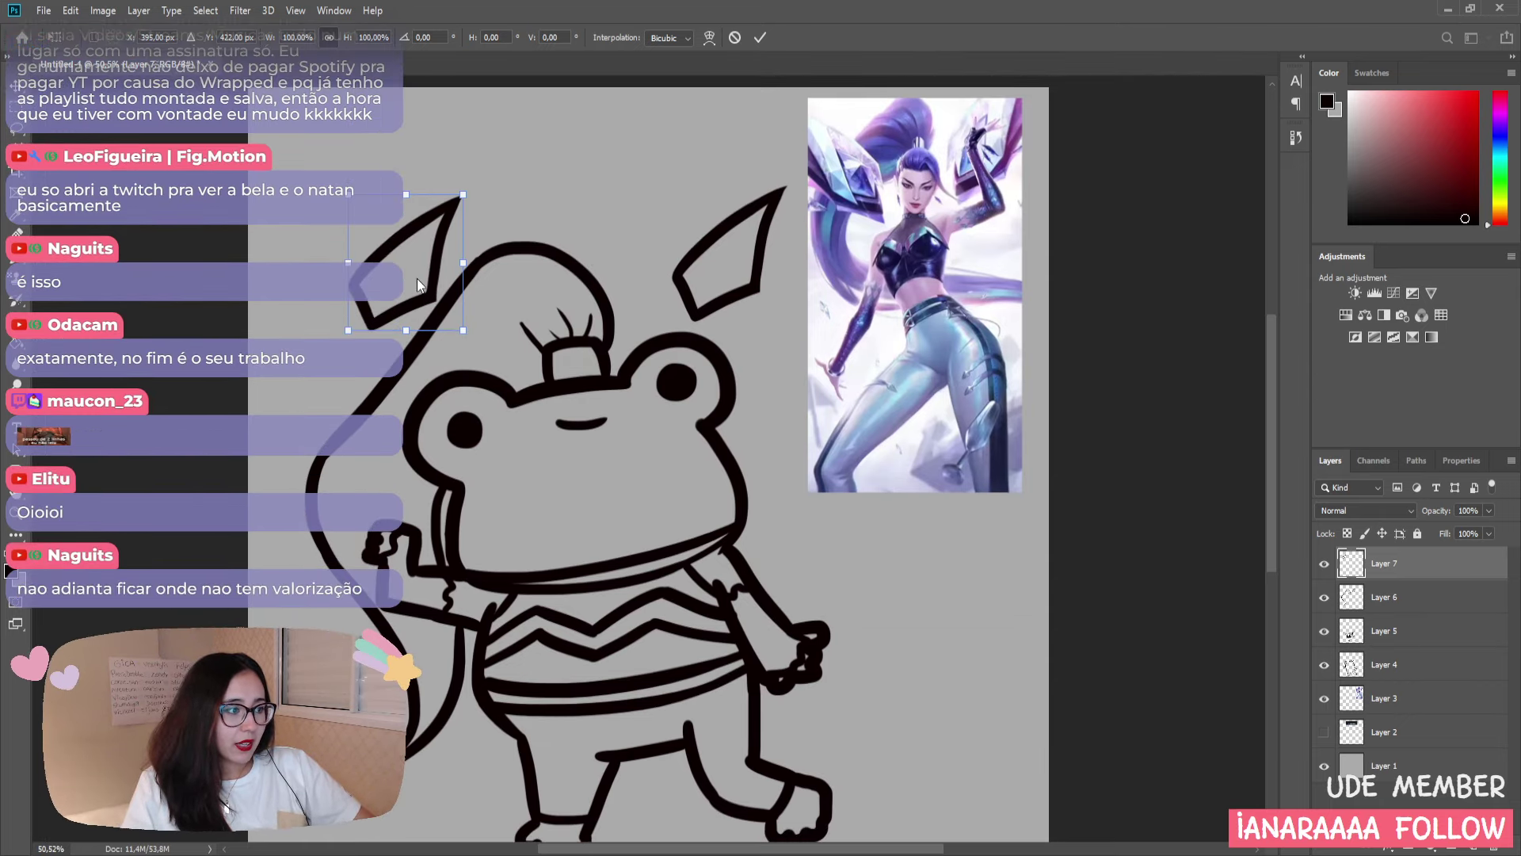
key("ctrl+shift+h")
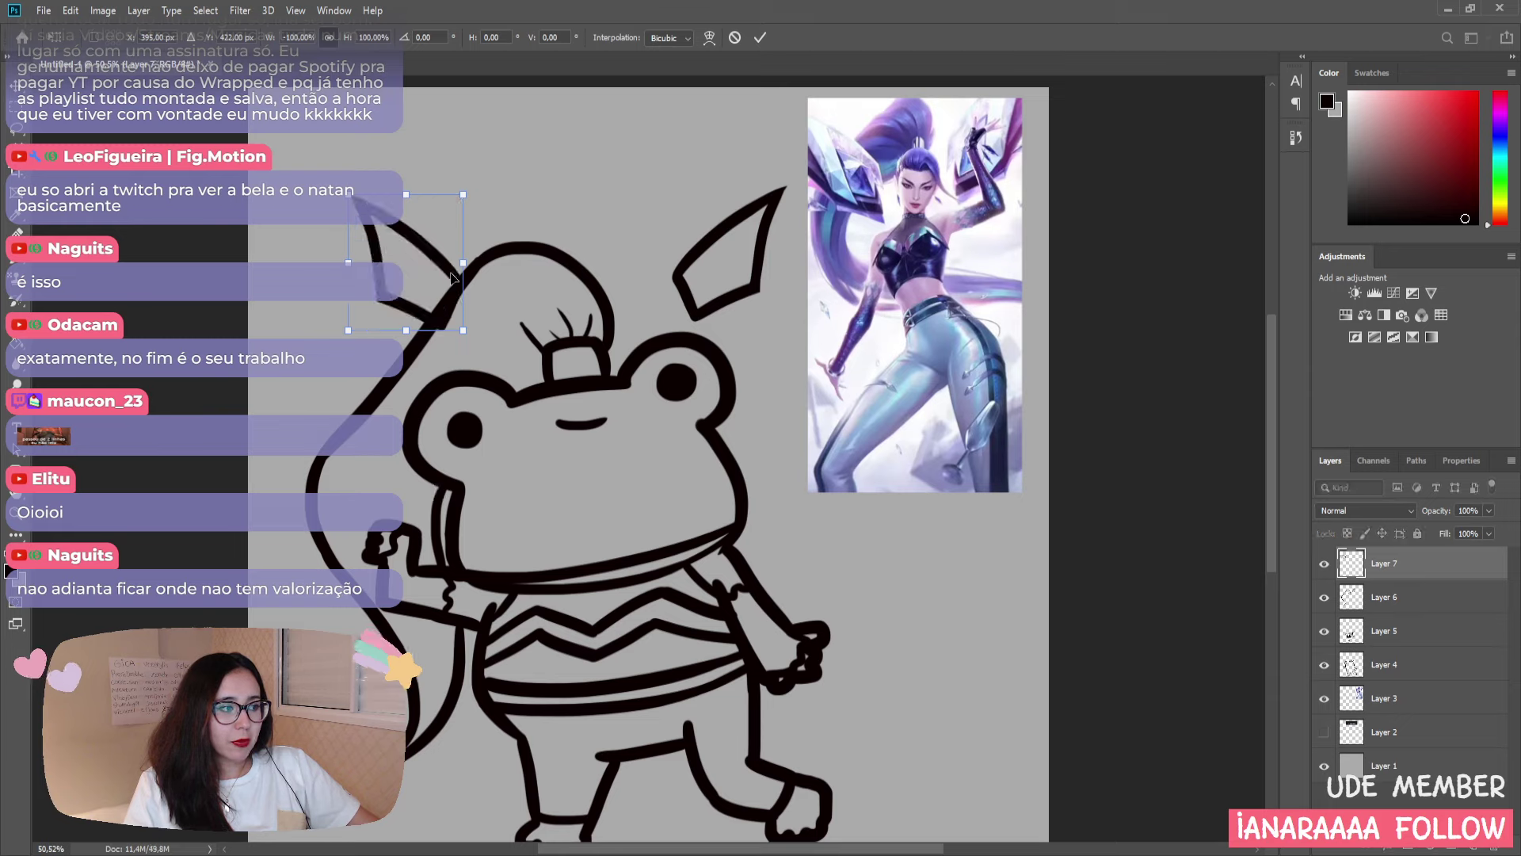
left_click_drag(452, 274, 422, 332)
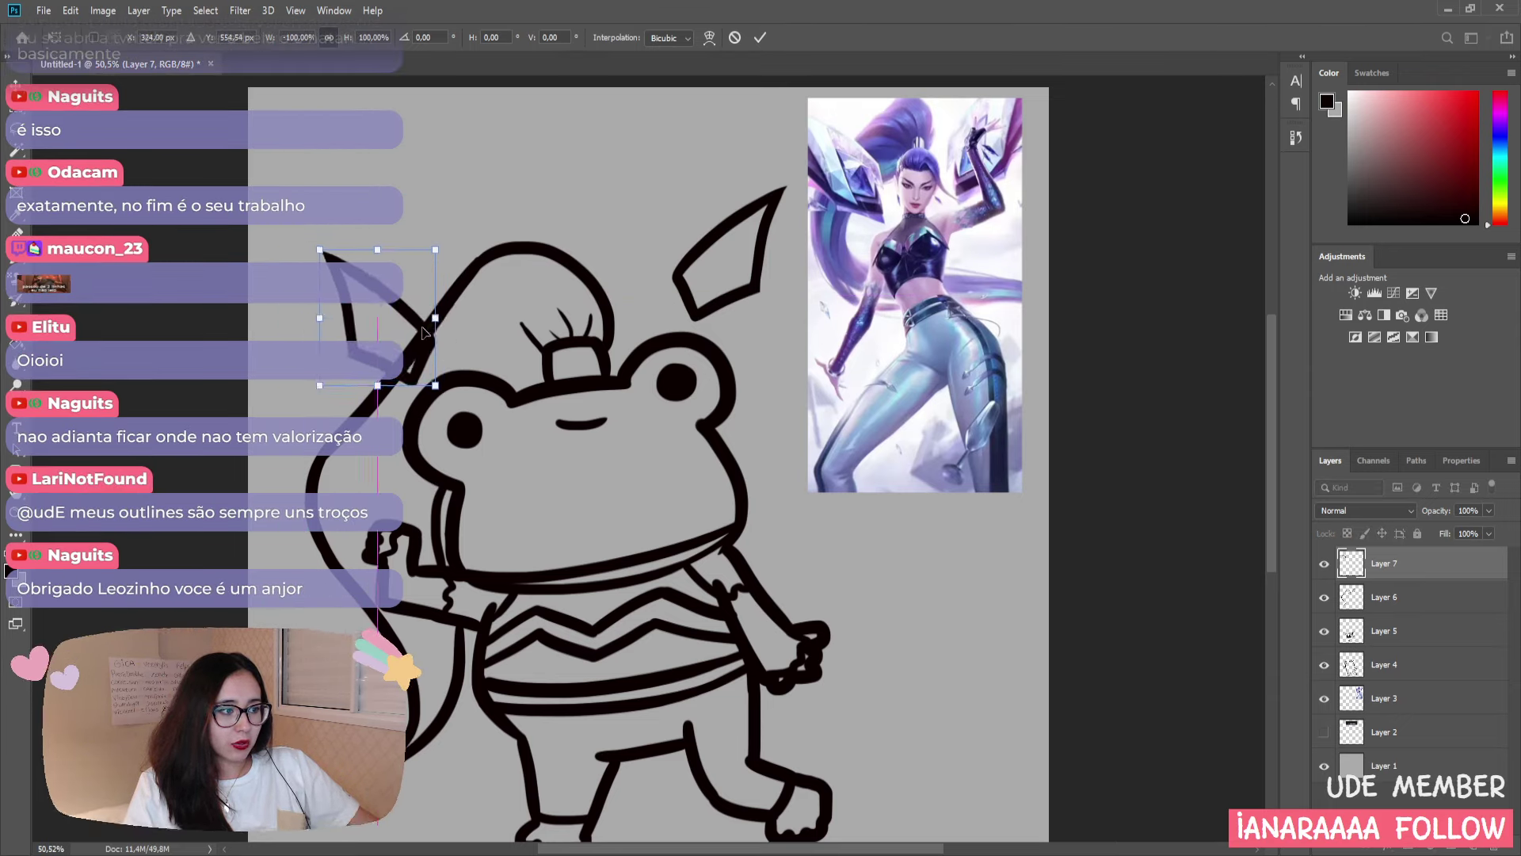
key("Return")
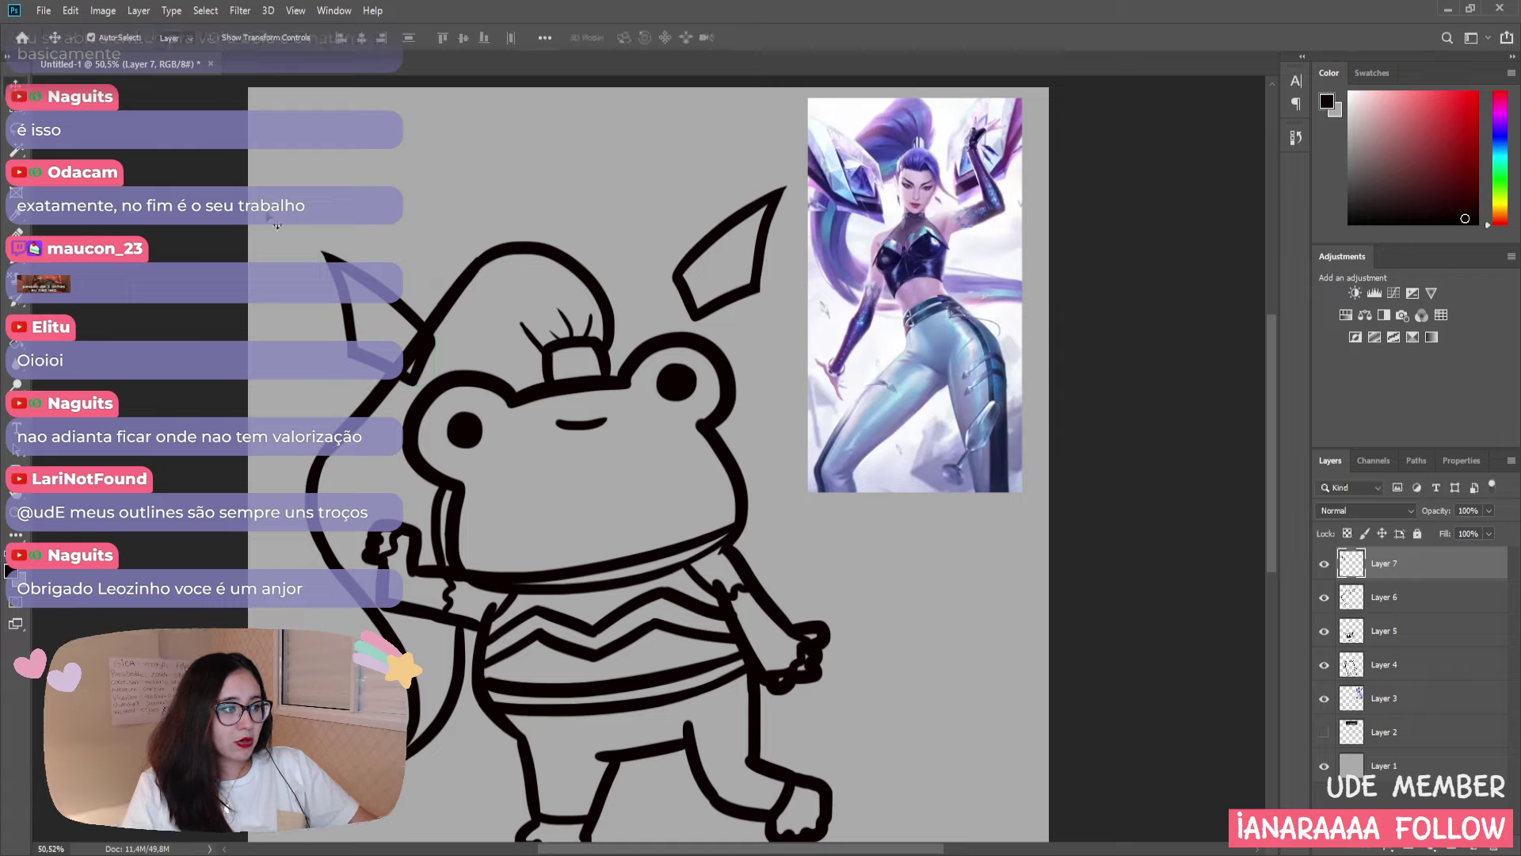
- Lasso the right crystal shard and move it on Layer 6 slightly down and away from the frog's head
key("l")
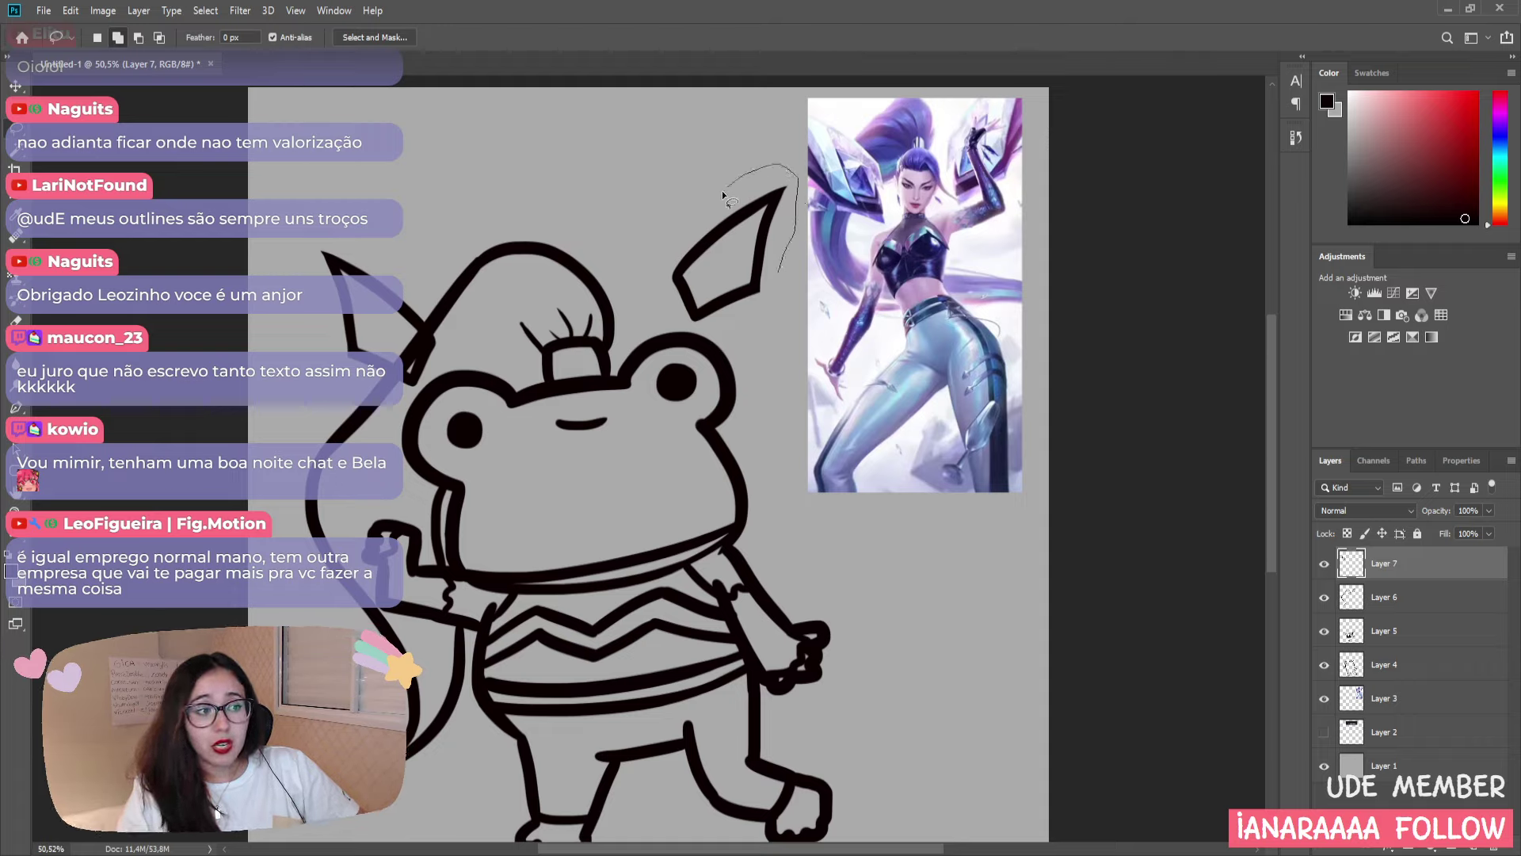
left_click_drag(722, 193, 650, 284)
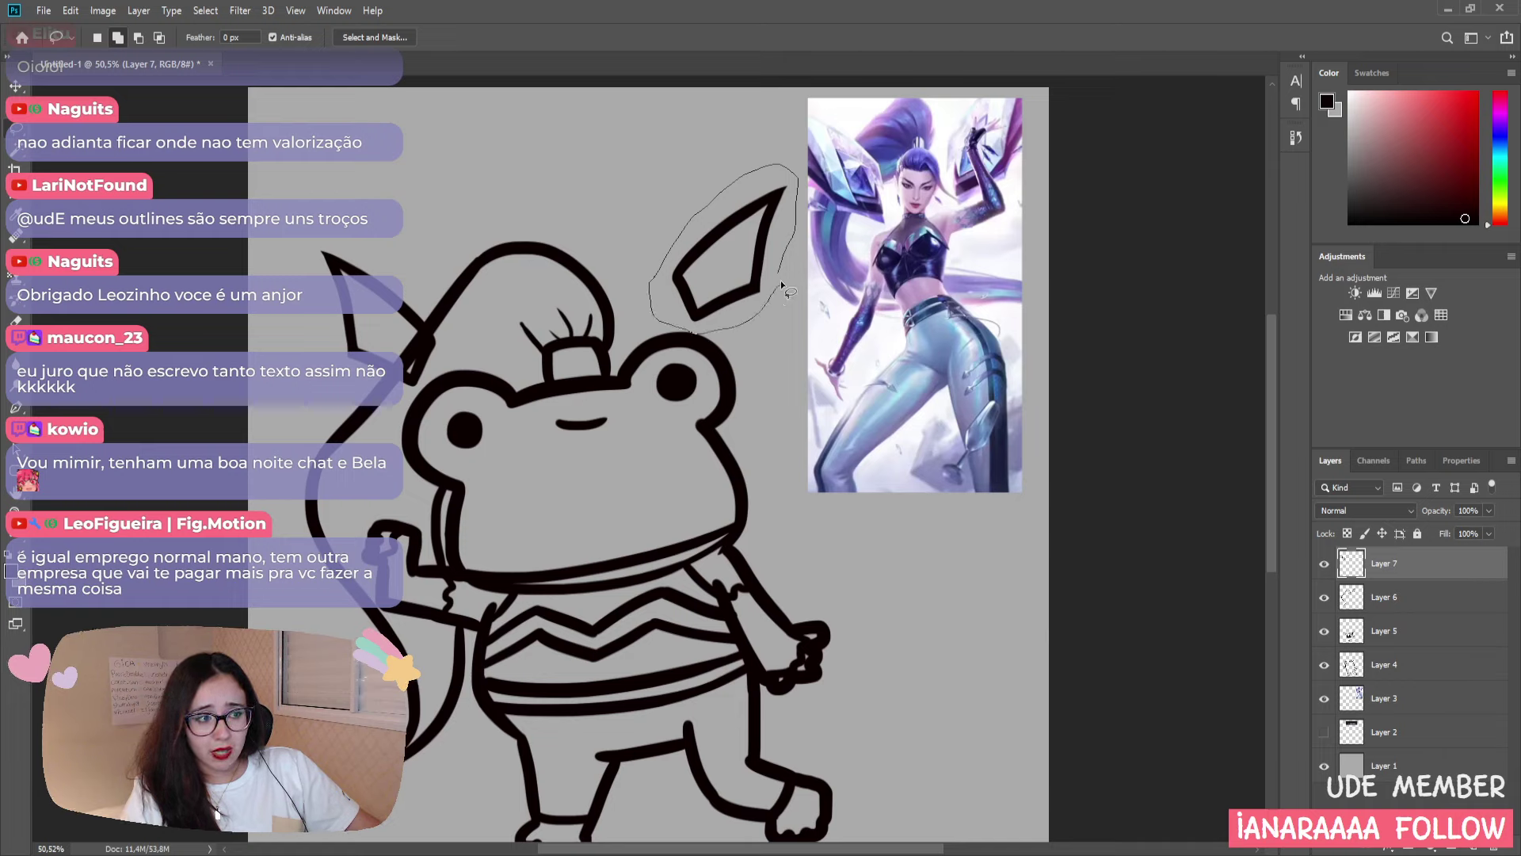
left_click_drag(781, 279, 782, 283)
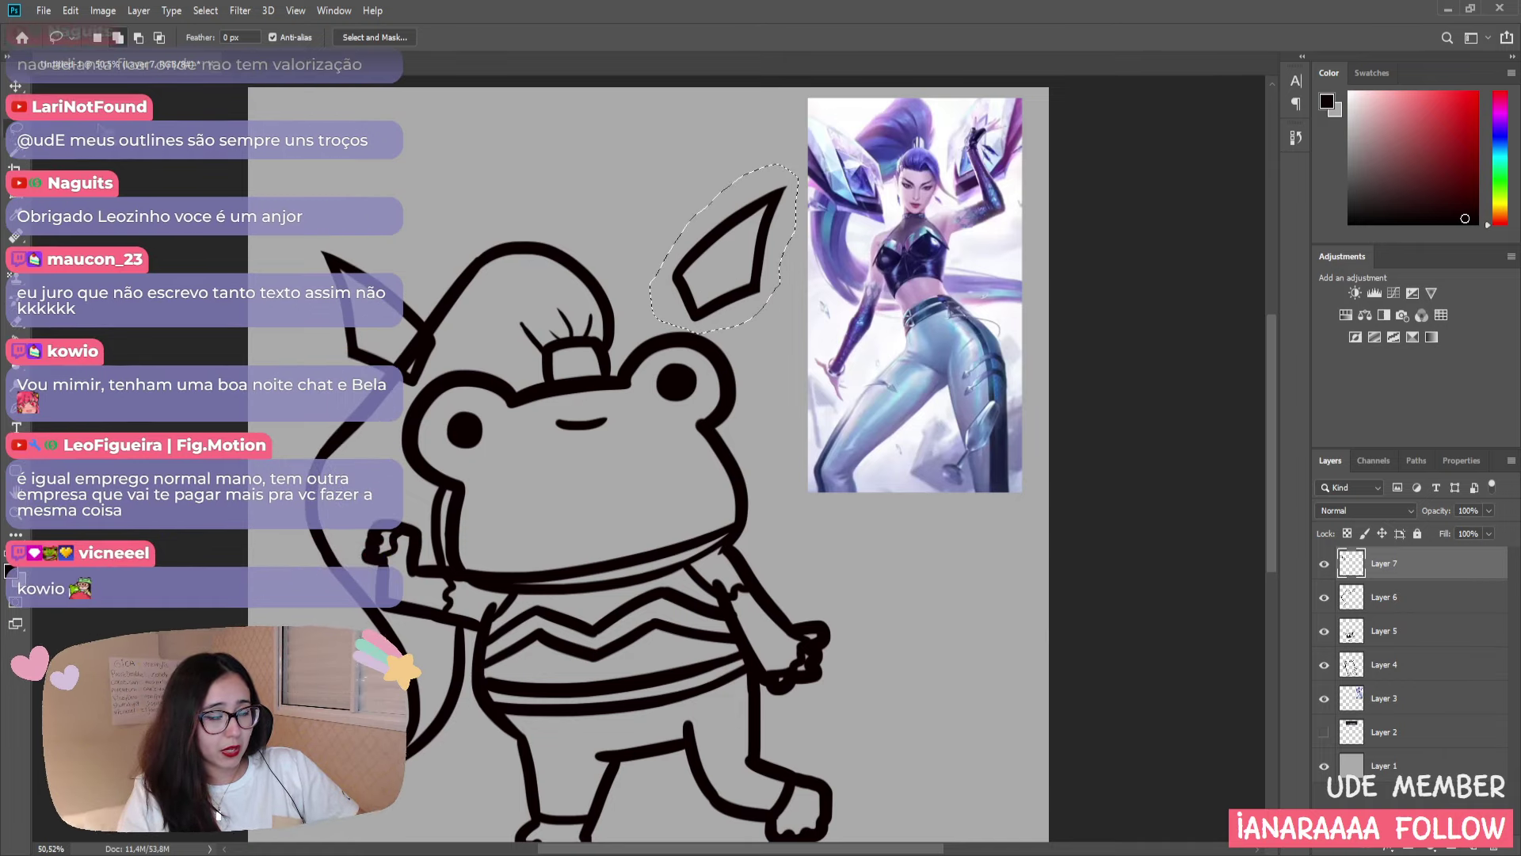
key("v")
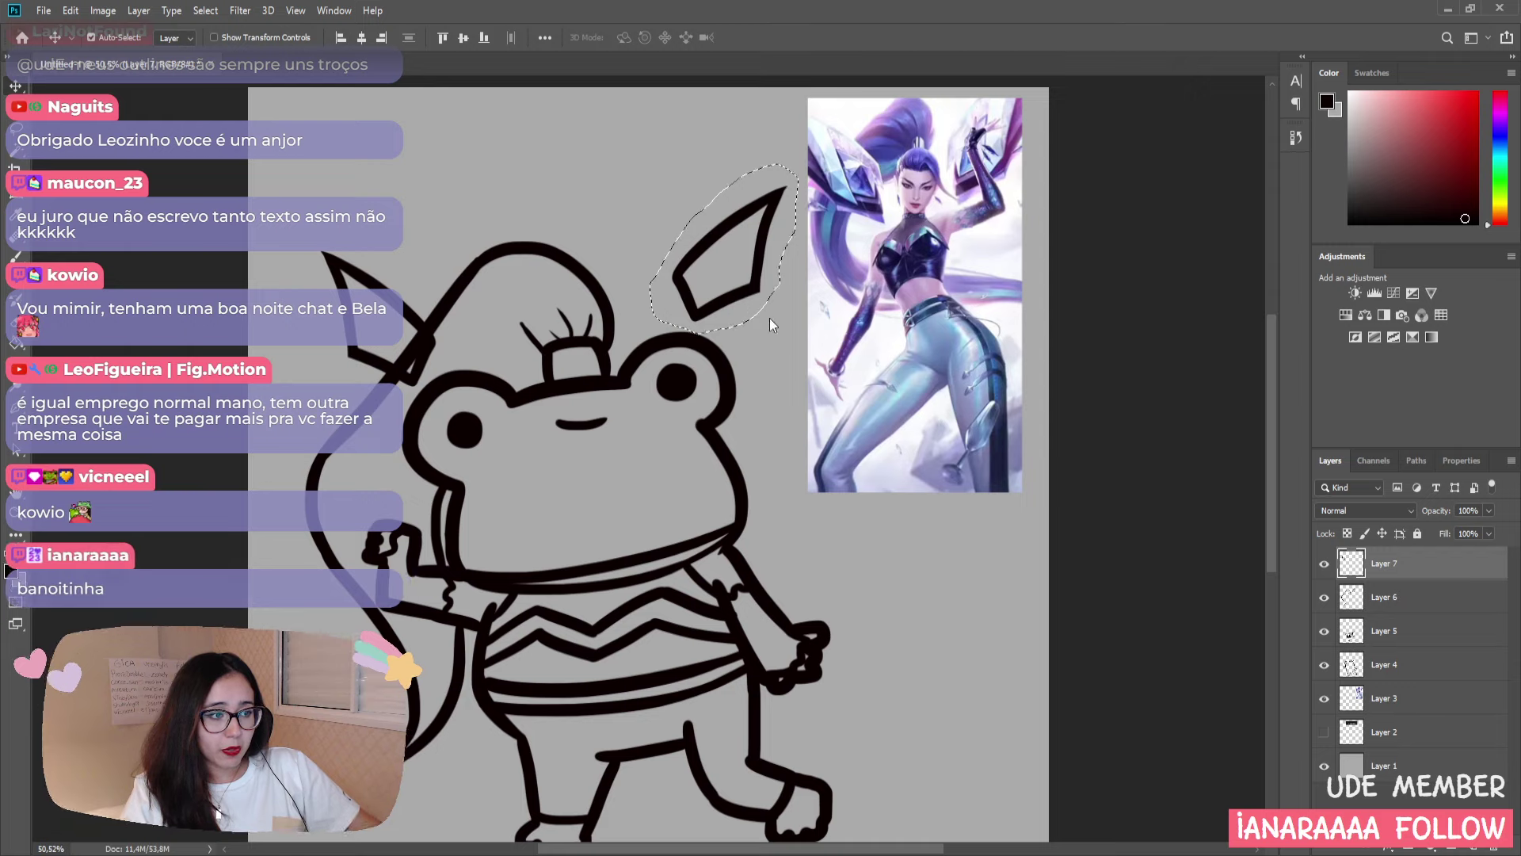
left_click(1397, 597)
left_click_drag(741, 307, 772, 329)
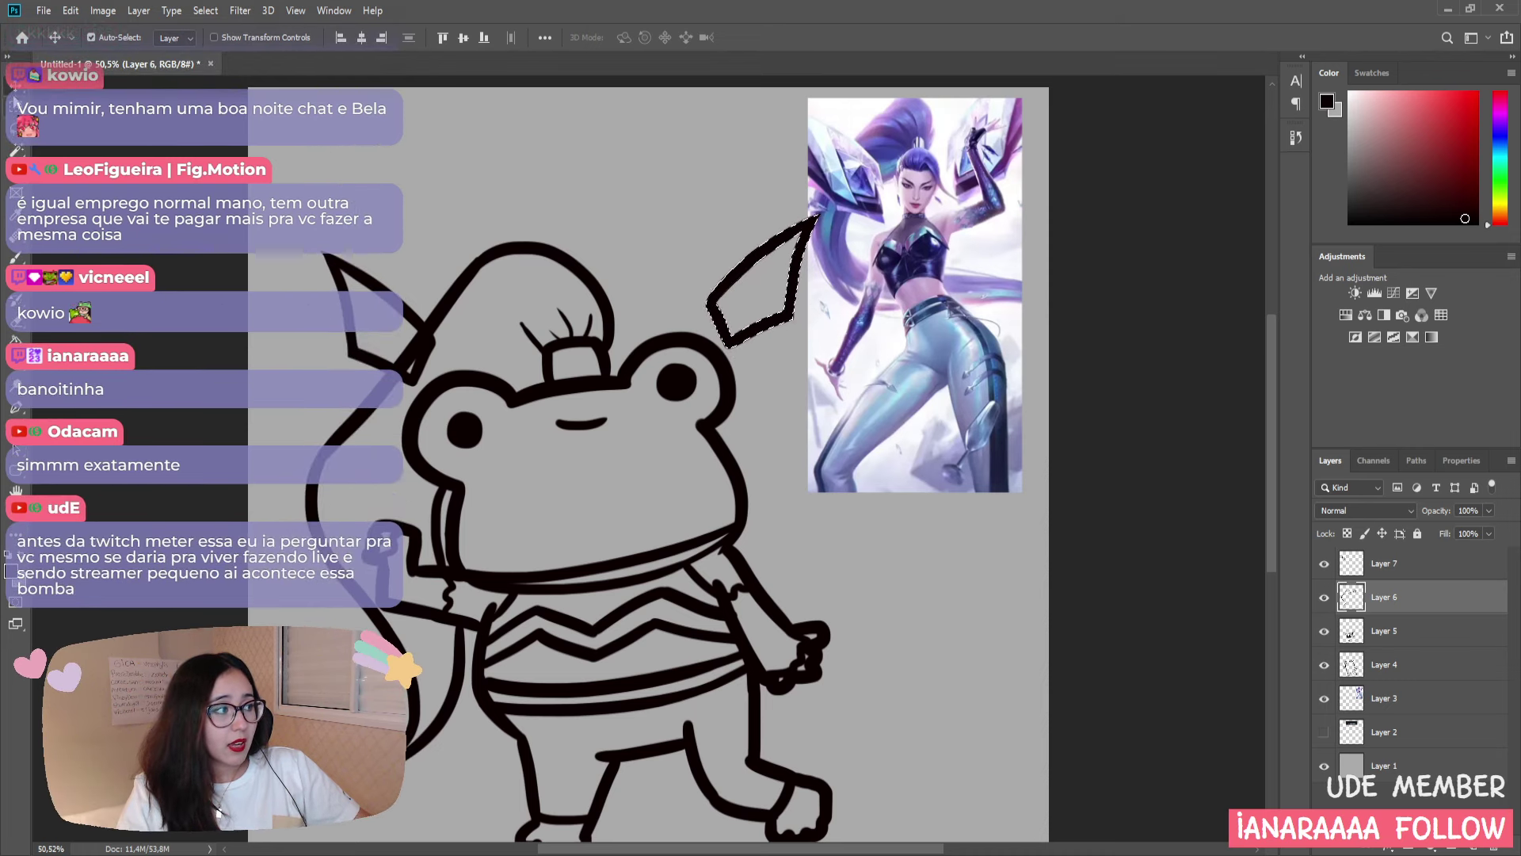
key("m")
key("ctrl+d")
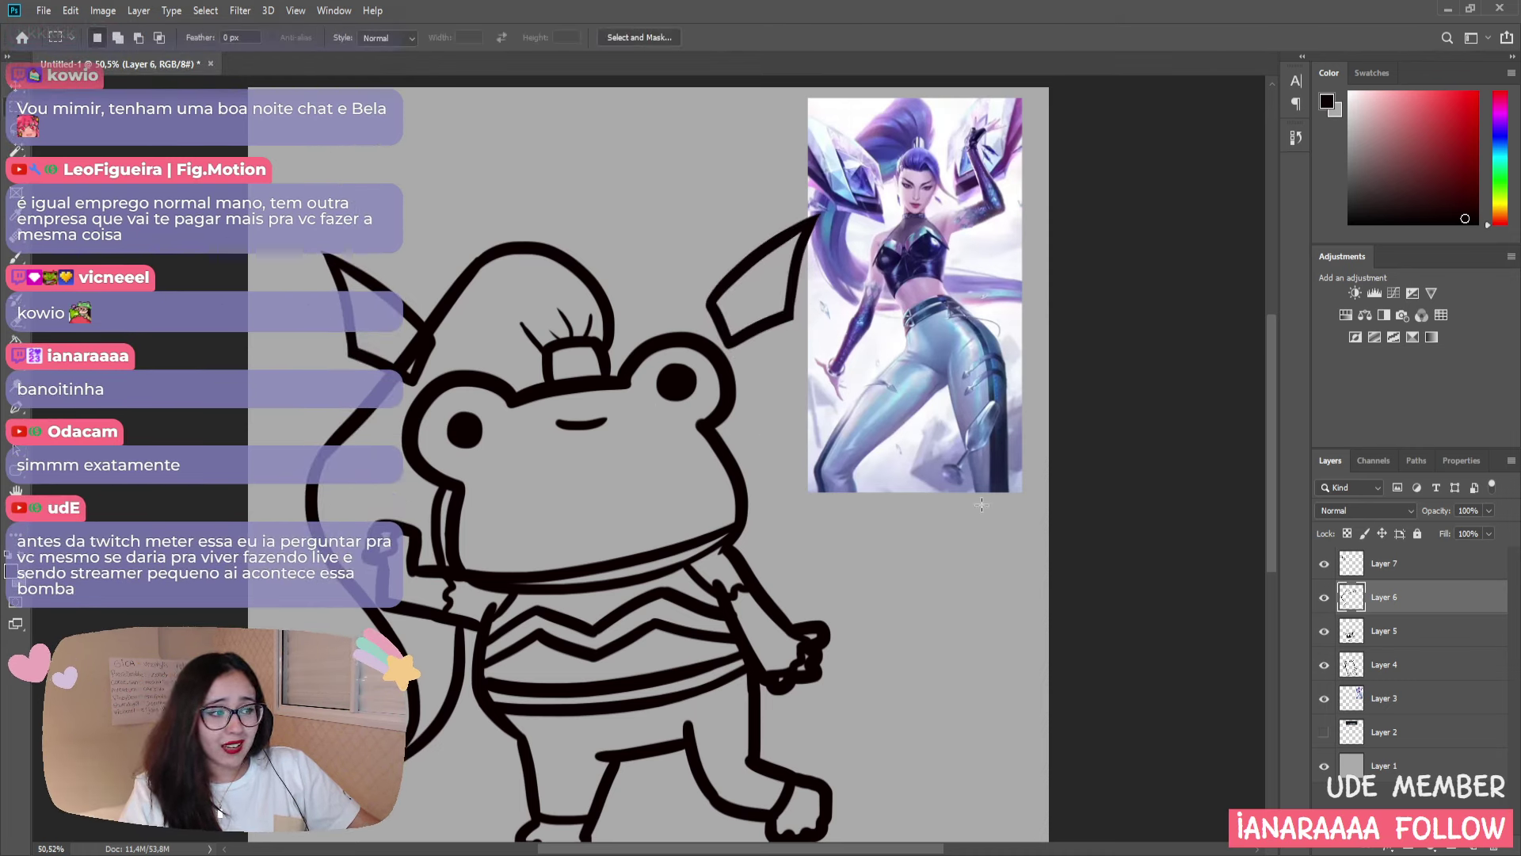
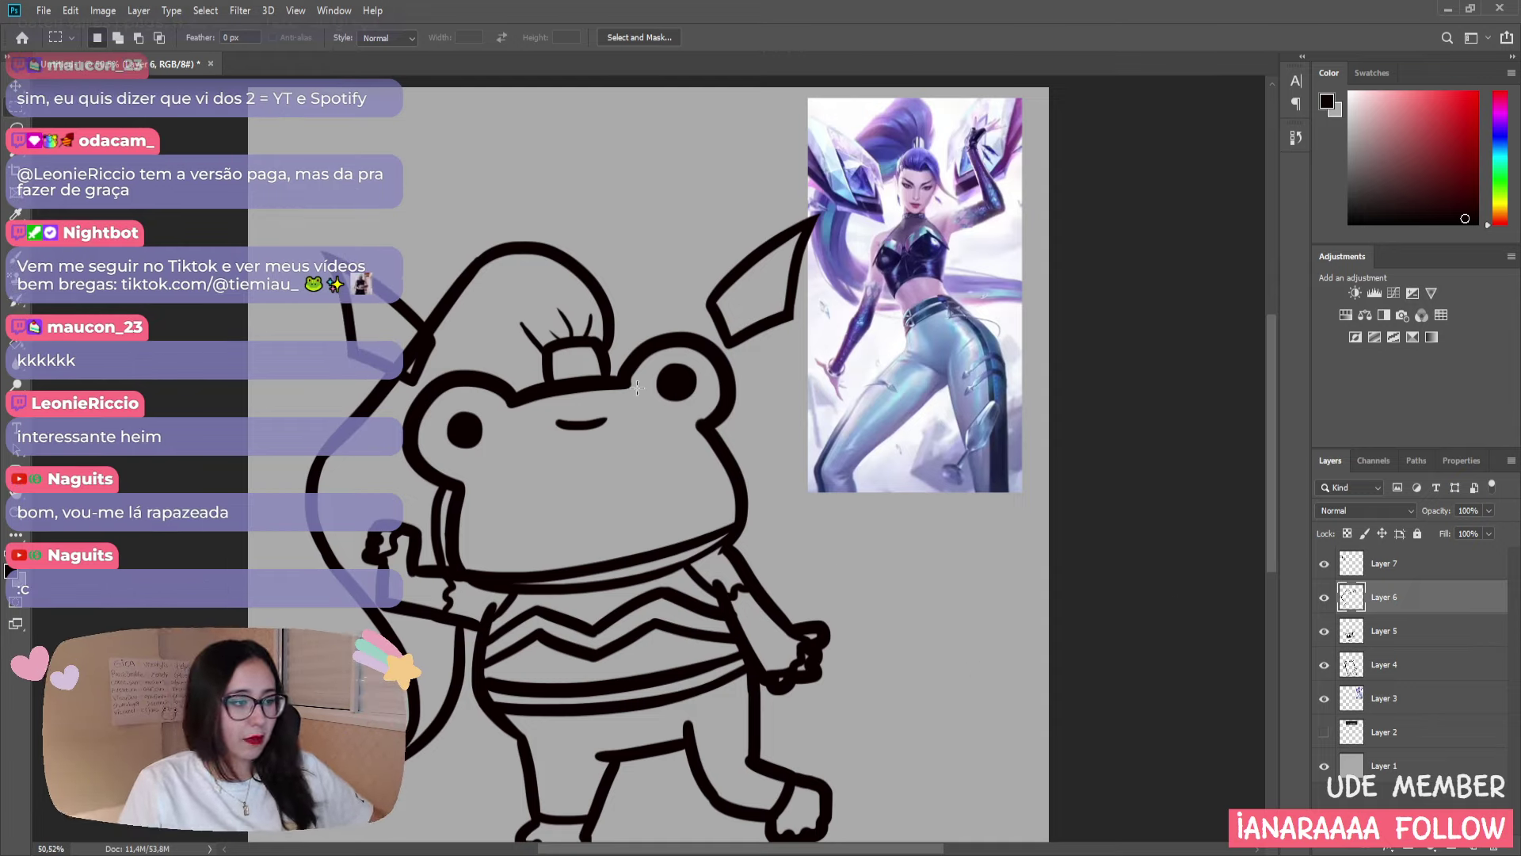
- Draw crossing black facet lines inside the lower part of the right crystal shard with the Brush tool
key("b")
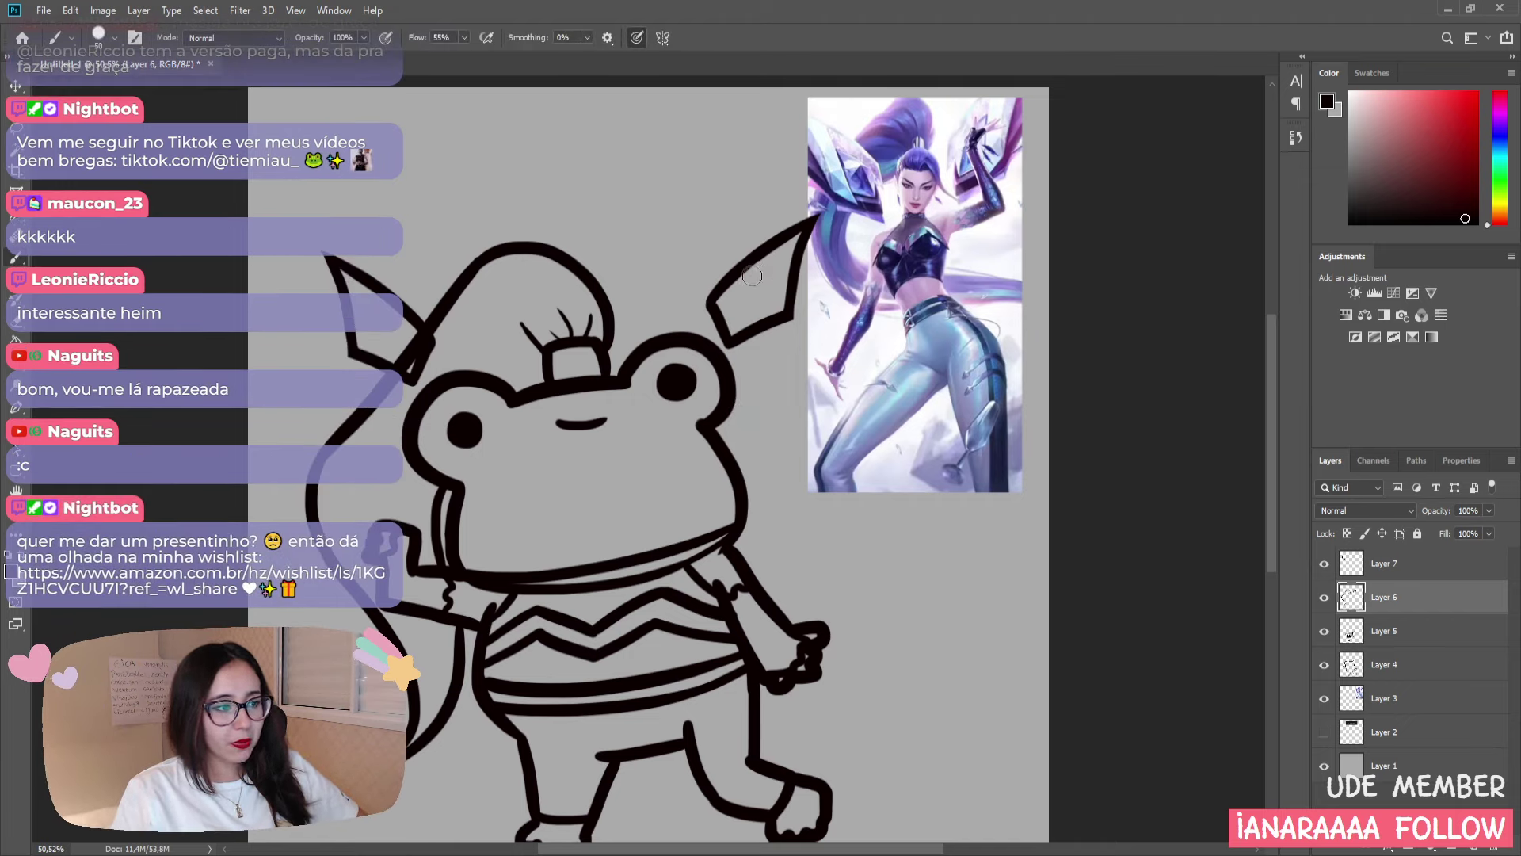
mouse_move(762, 273)
left_mouse_down()
mouse_move(713, 299)
mouse_move(787, 315)
mouse_move(739, 301)
mouse_move(724, 332)
left_mouse_up()
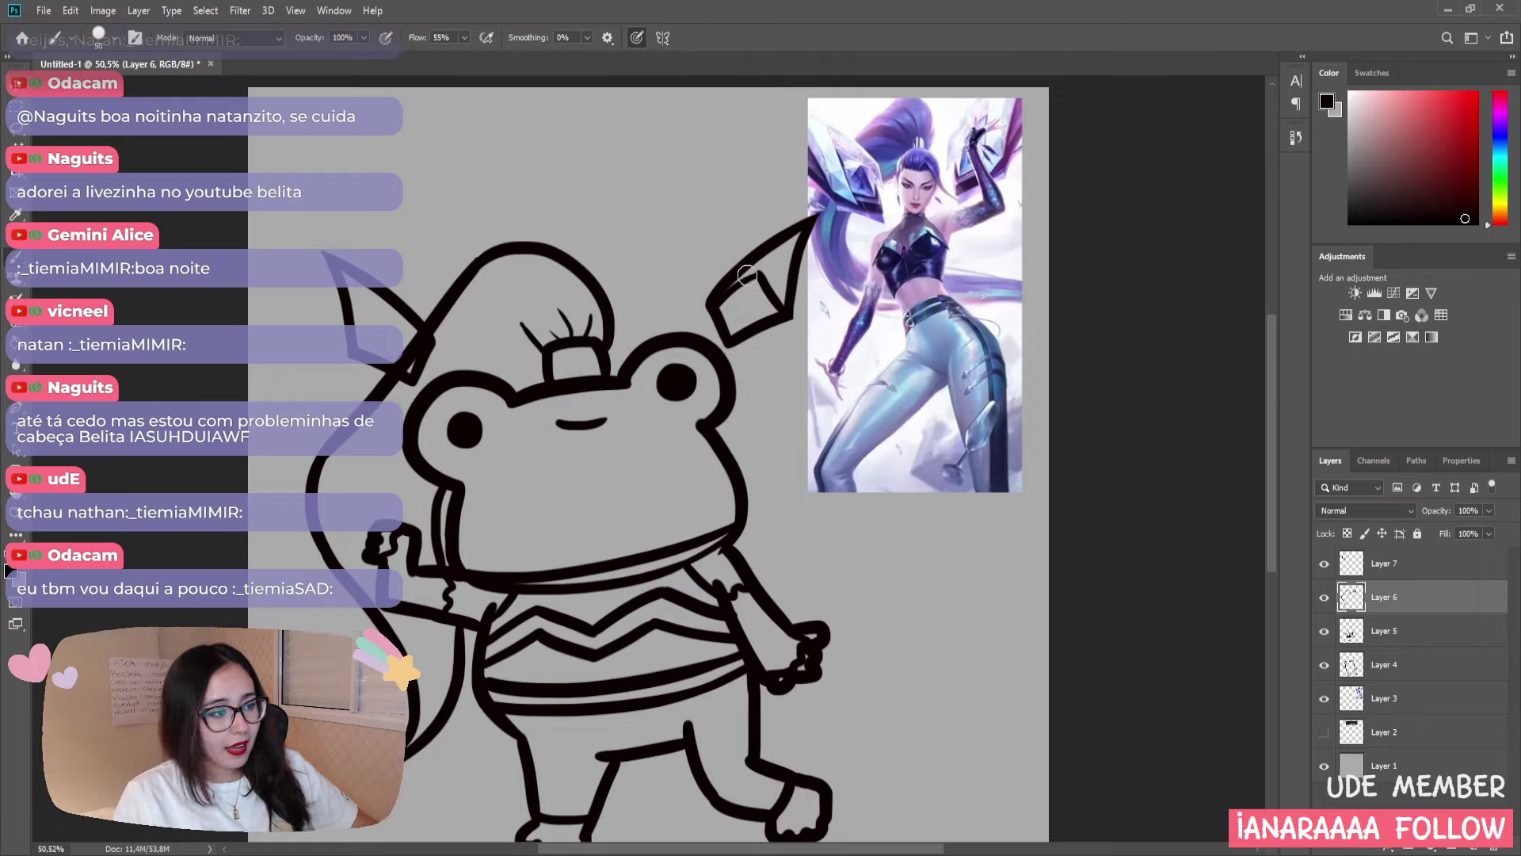
left_click_drag(748, 278, 723, 328)
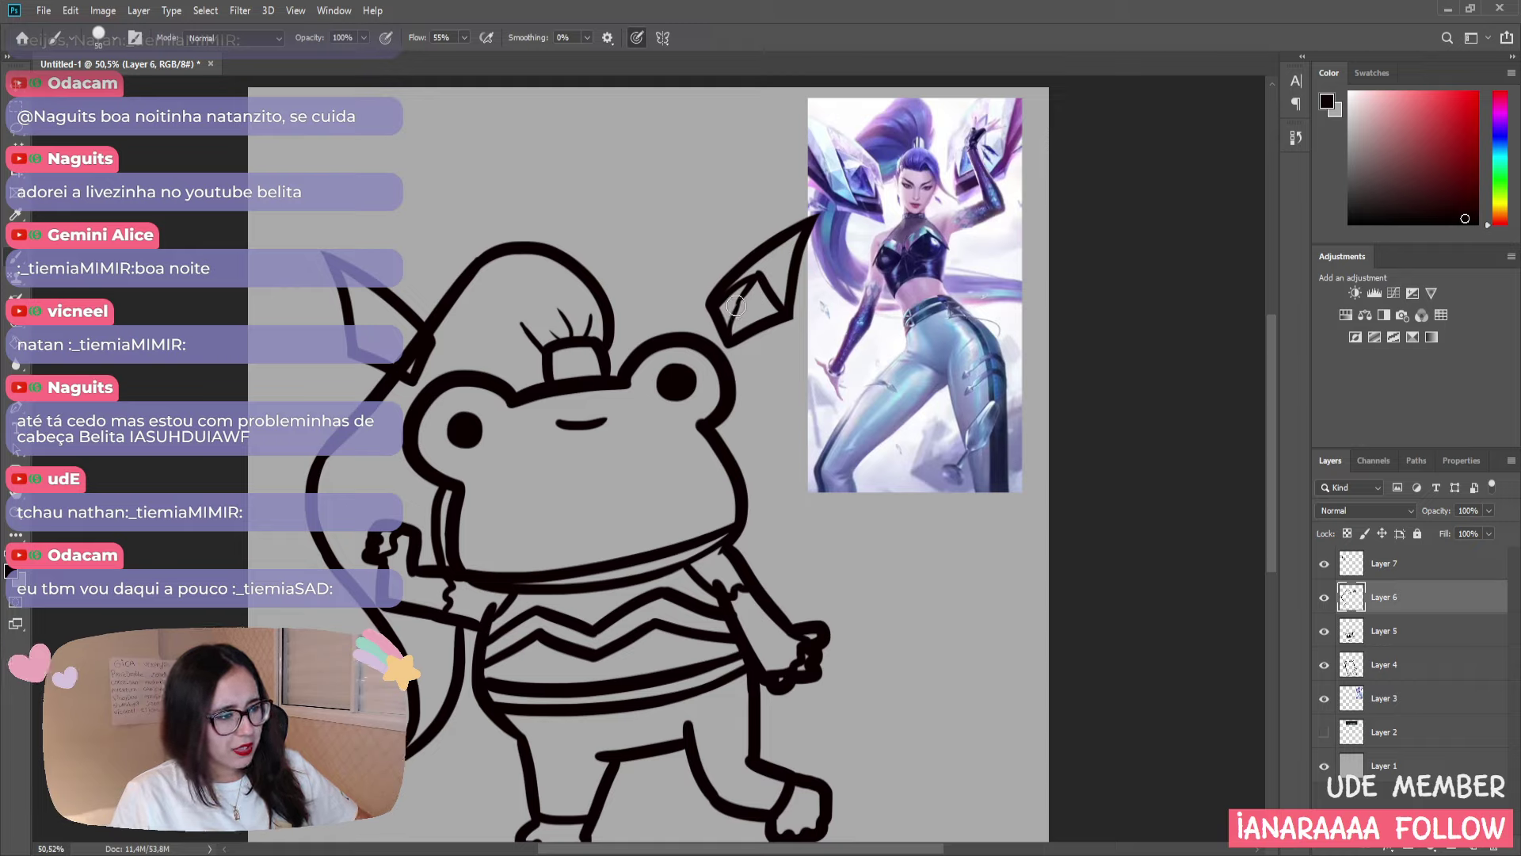
left_click_drag(735, 308, 792, 317)
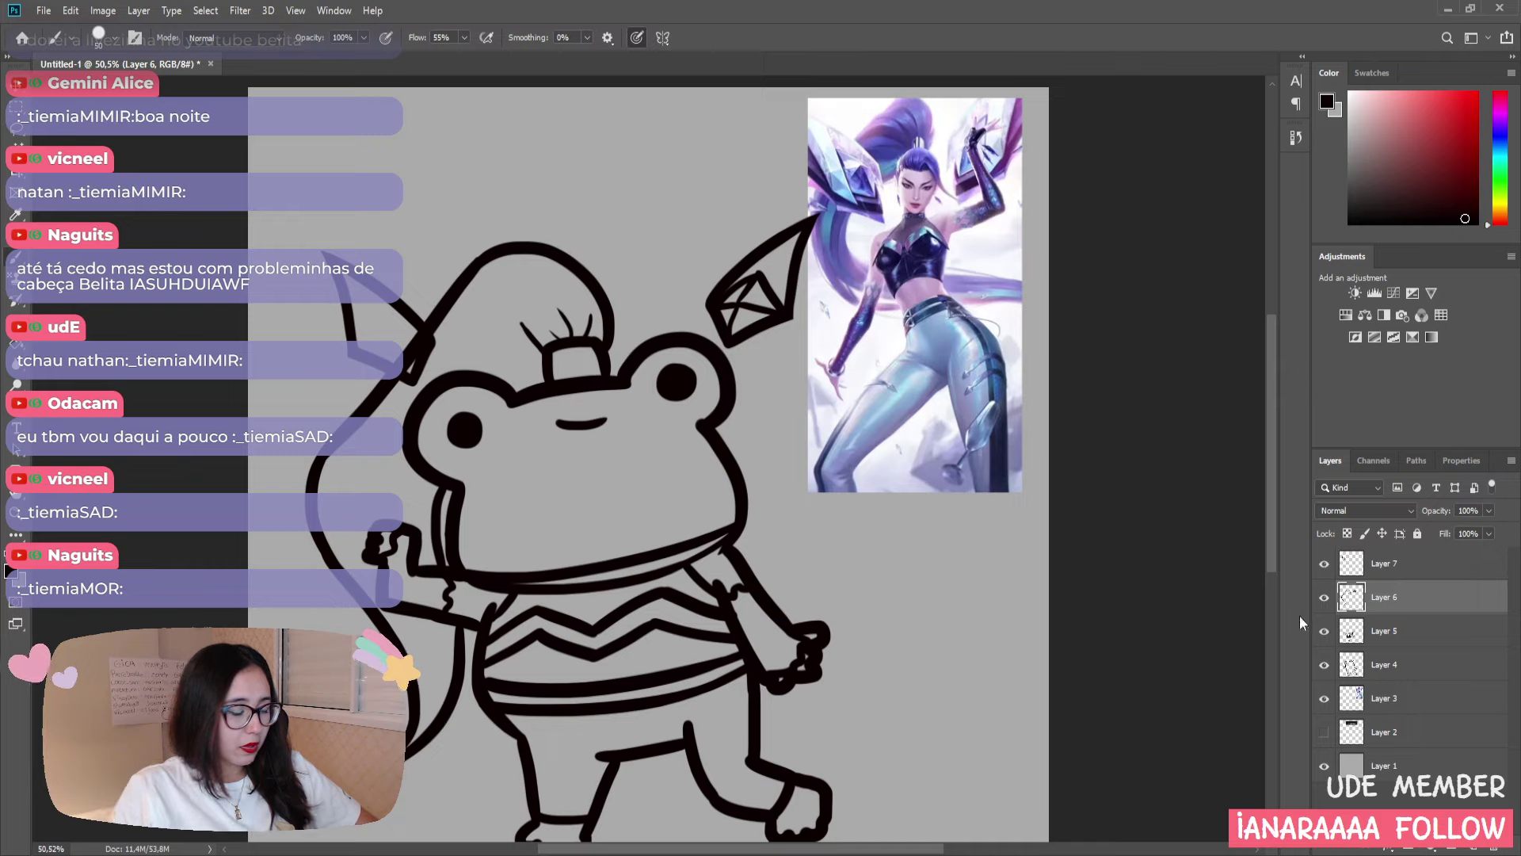
- Erase the hair outline running through the left crystal shard and draw matching black facet lines inside it
key("e")
mouse_move(378, 335)
left_mouse_down()
mouse_move(404, 352)
mouse_move(380, 342)
left_mouse_up()
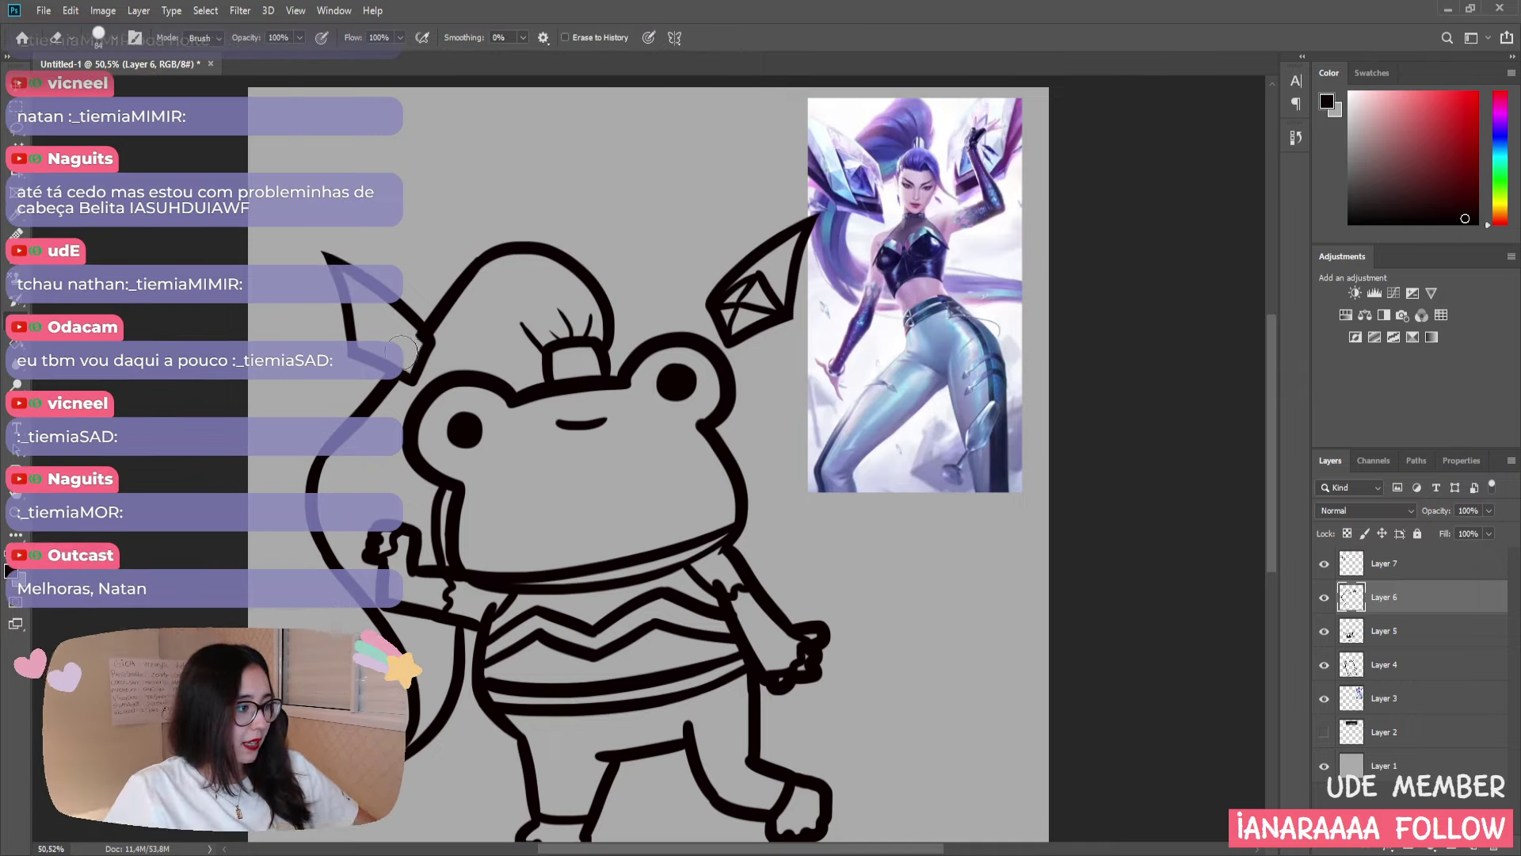
key("b")
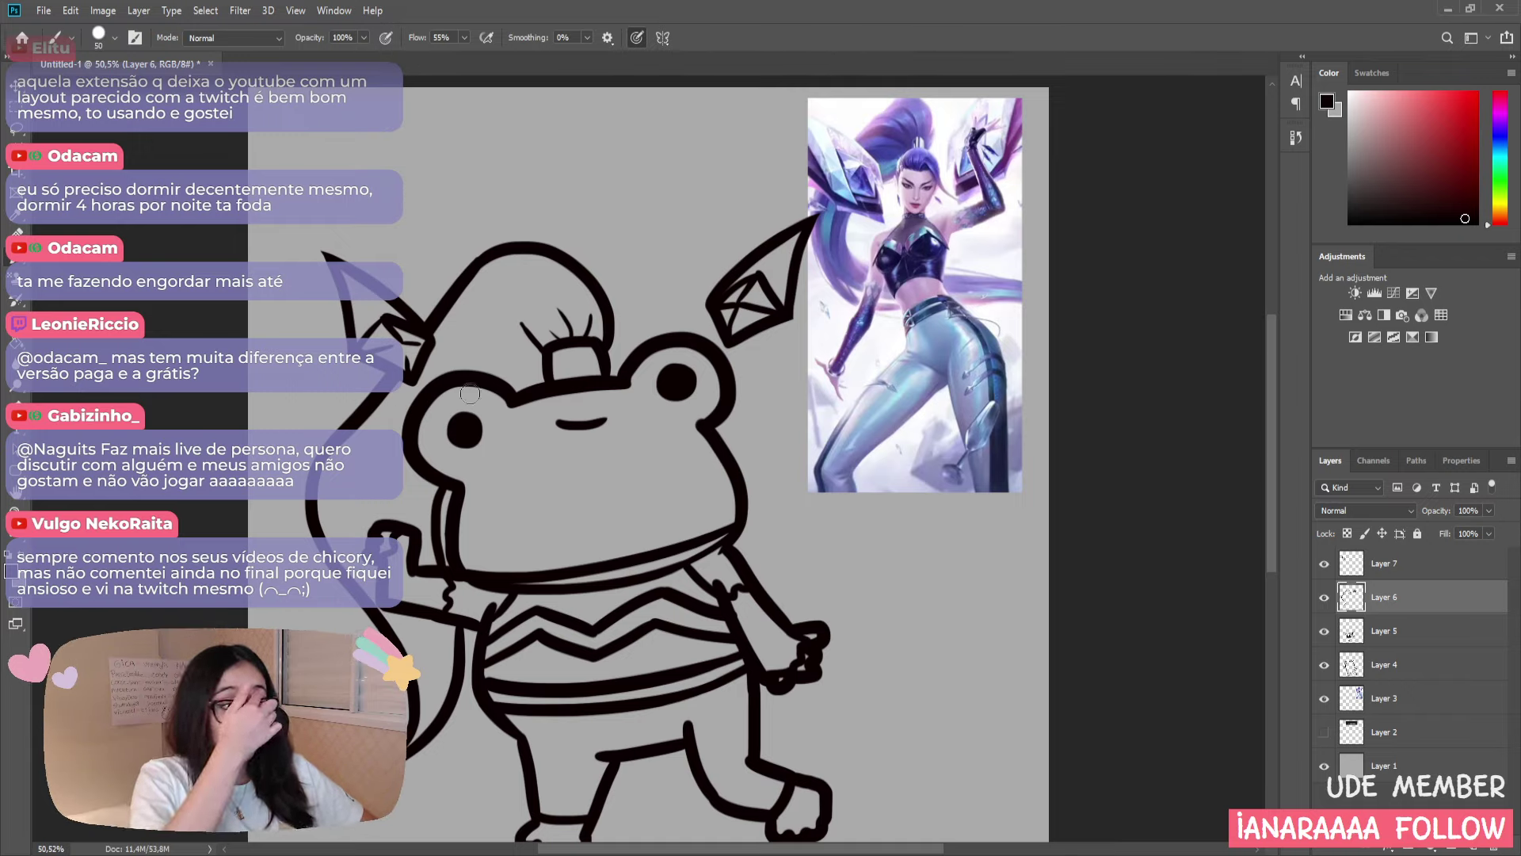
- Add a new empty layer and place it between Layer 4 and Layer 3, beneath the line art
key("space")
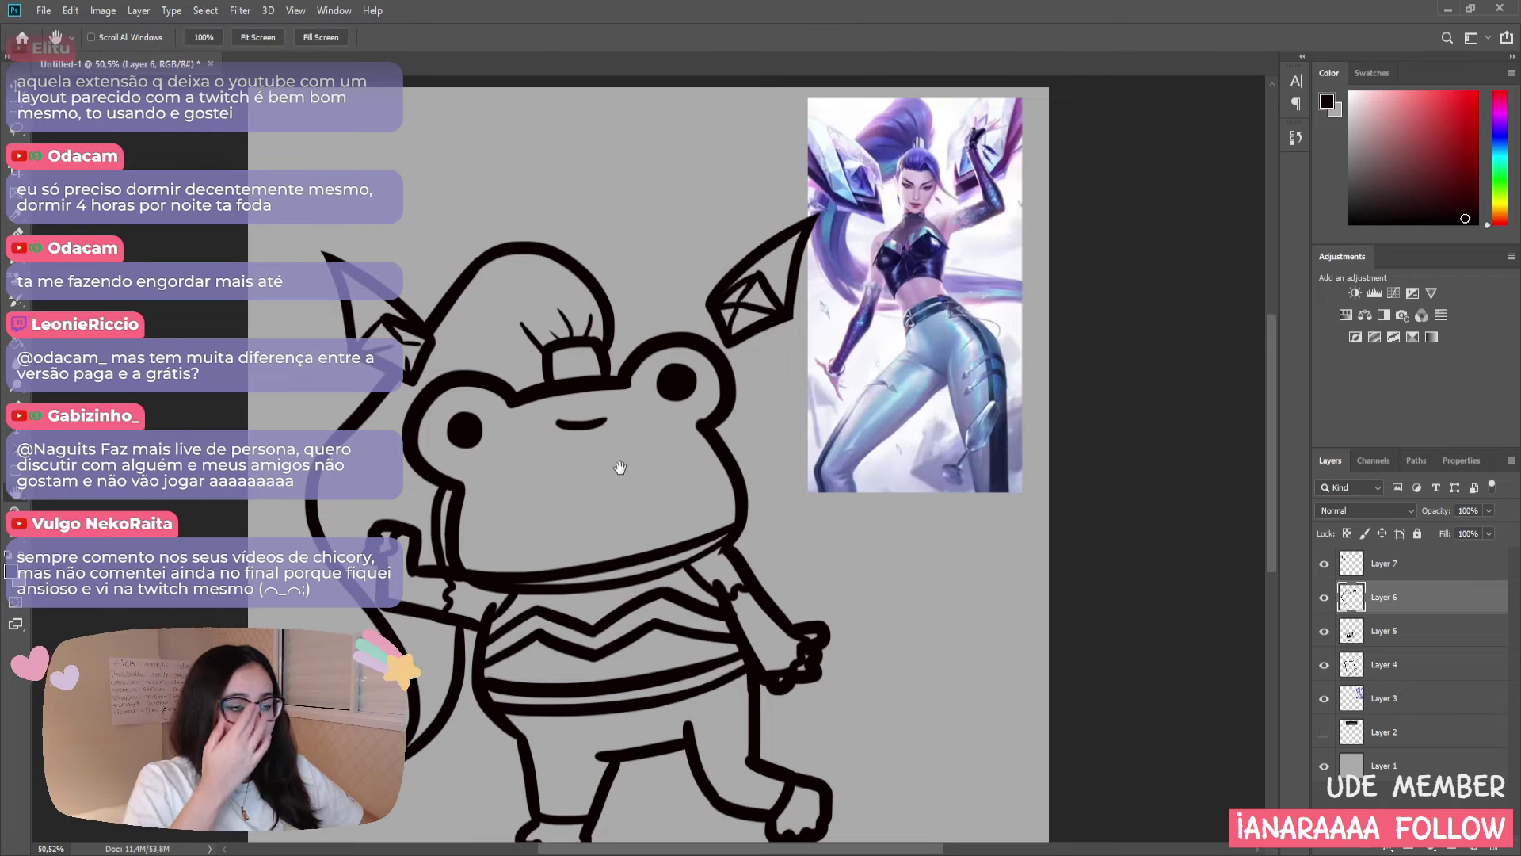
mouse_move(668, 520)
left_mouse_down()
mouse_move(824, 443)
mouse_move(774, 509)
mouse_move(743, 459)
mouse_move(789, 476)
mouse_move(776, 456)
left_mouse_up()
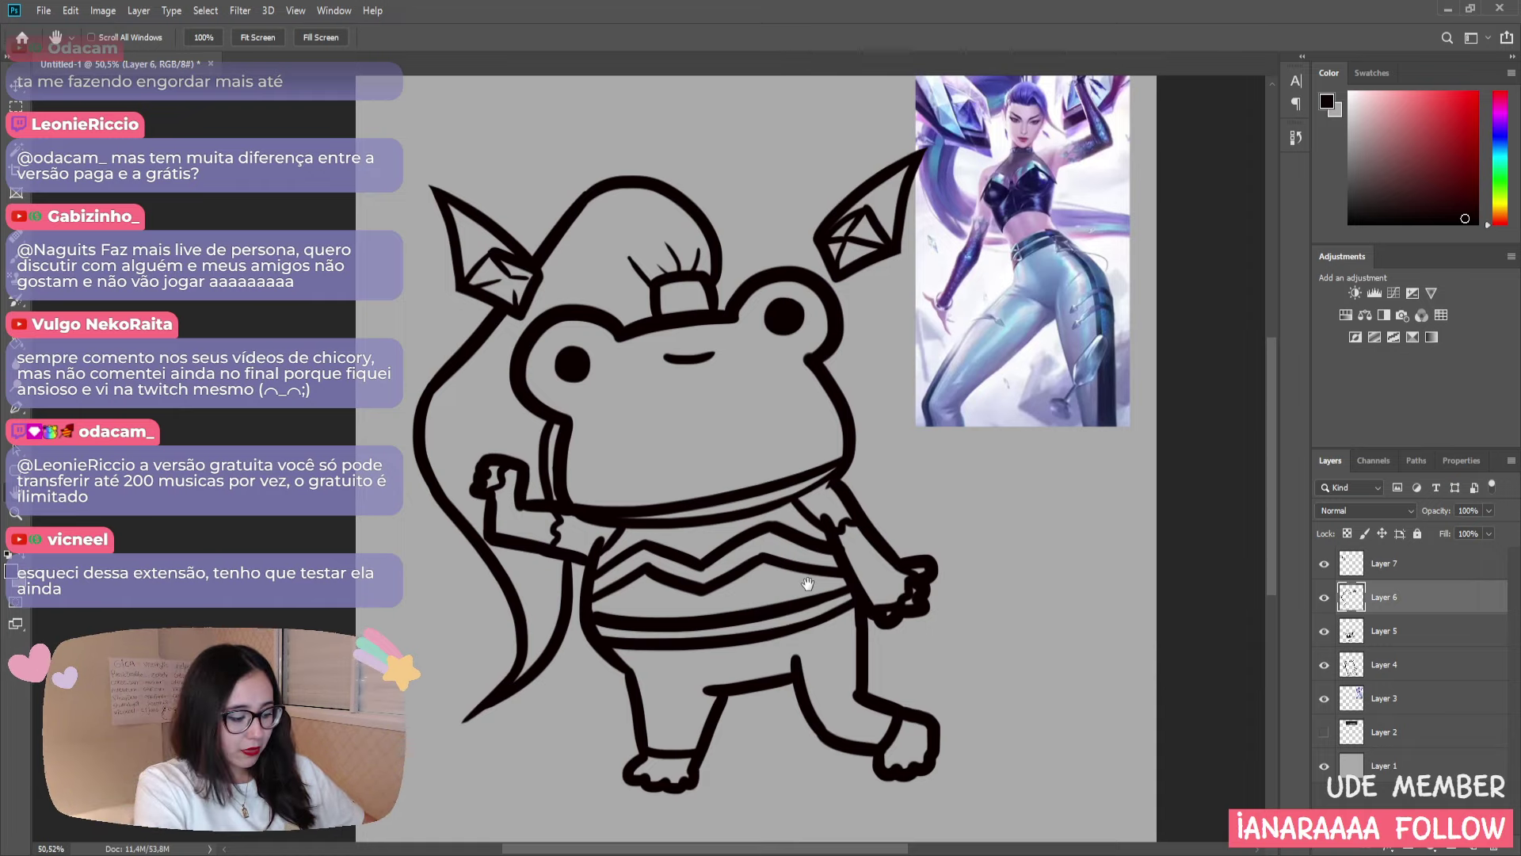
key("Return")
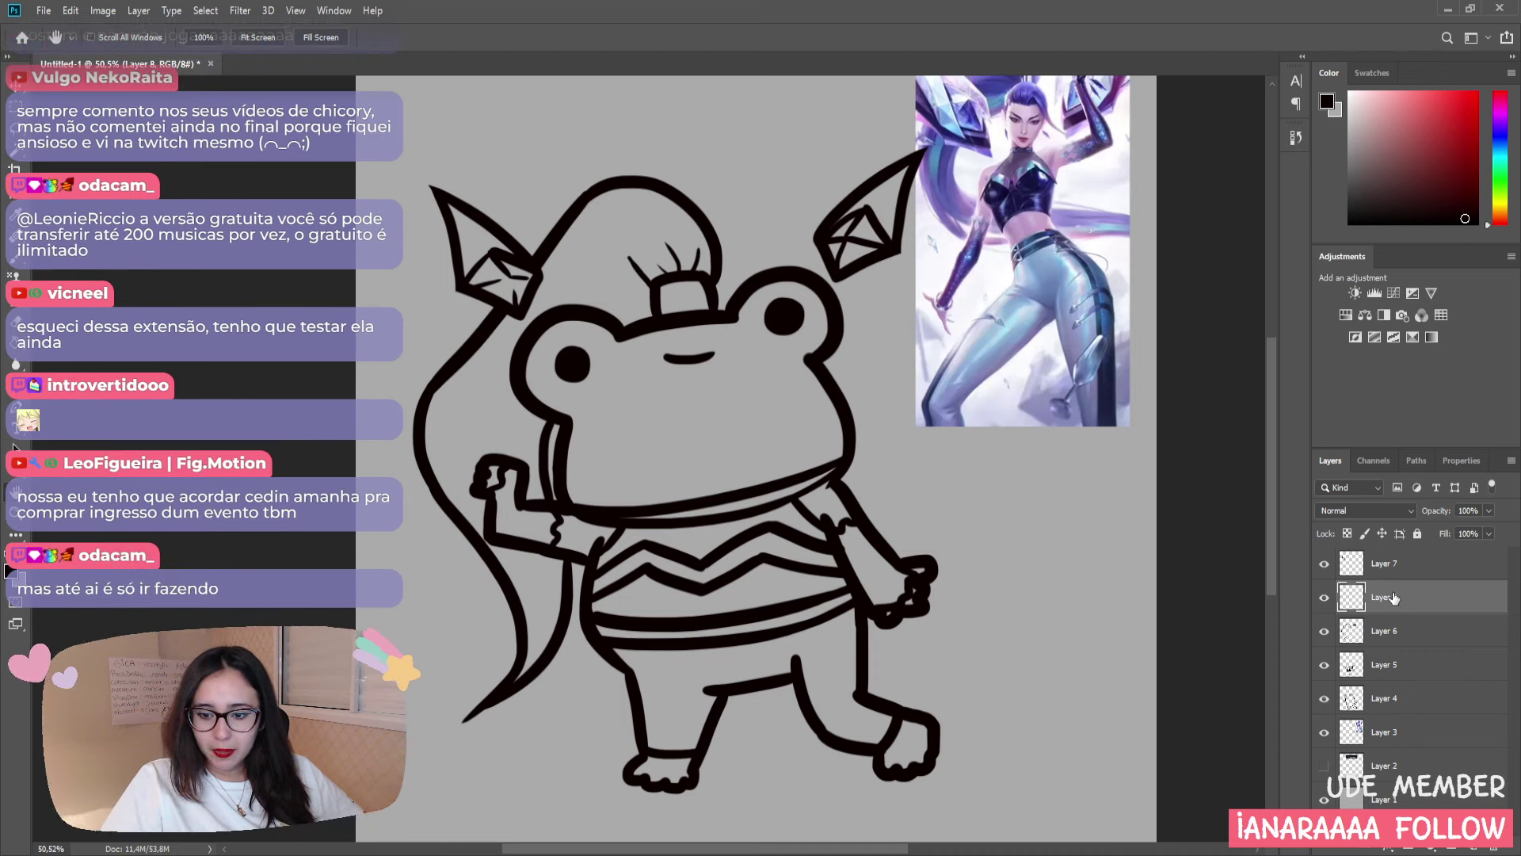
left_click_drag(1395, 598, 1412, 730)
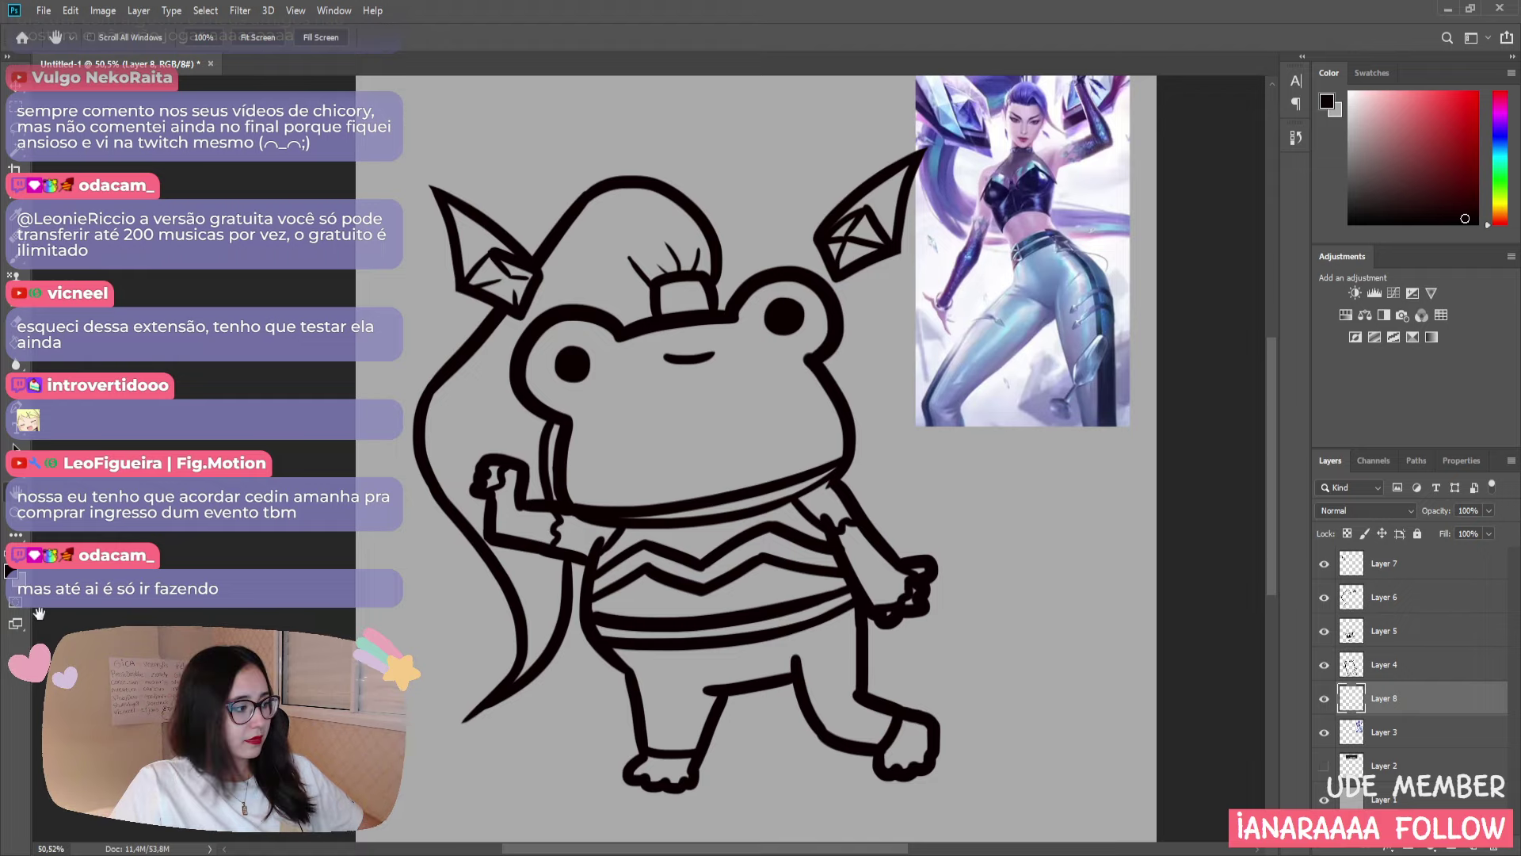
- Pick a bright green and paint the frog's whole head inside the outlines with an enlarged brush
key("i")
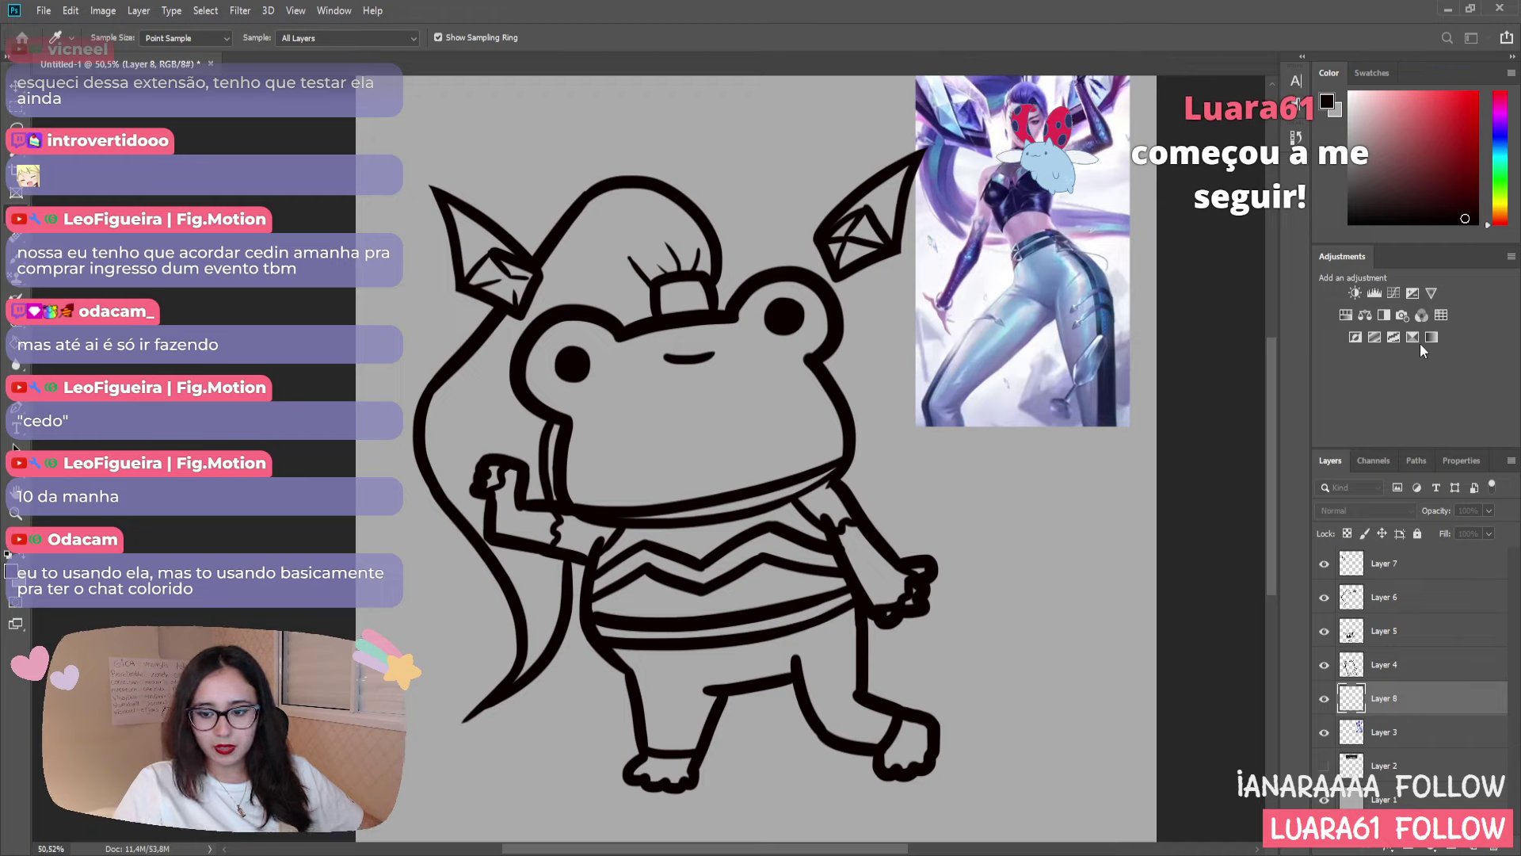
key("h")
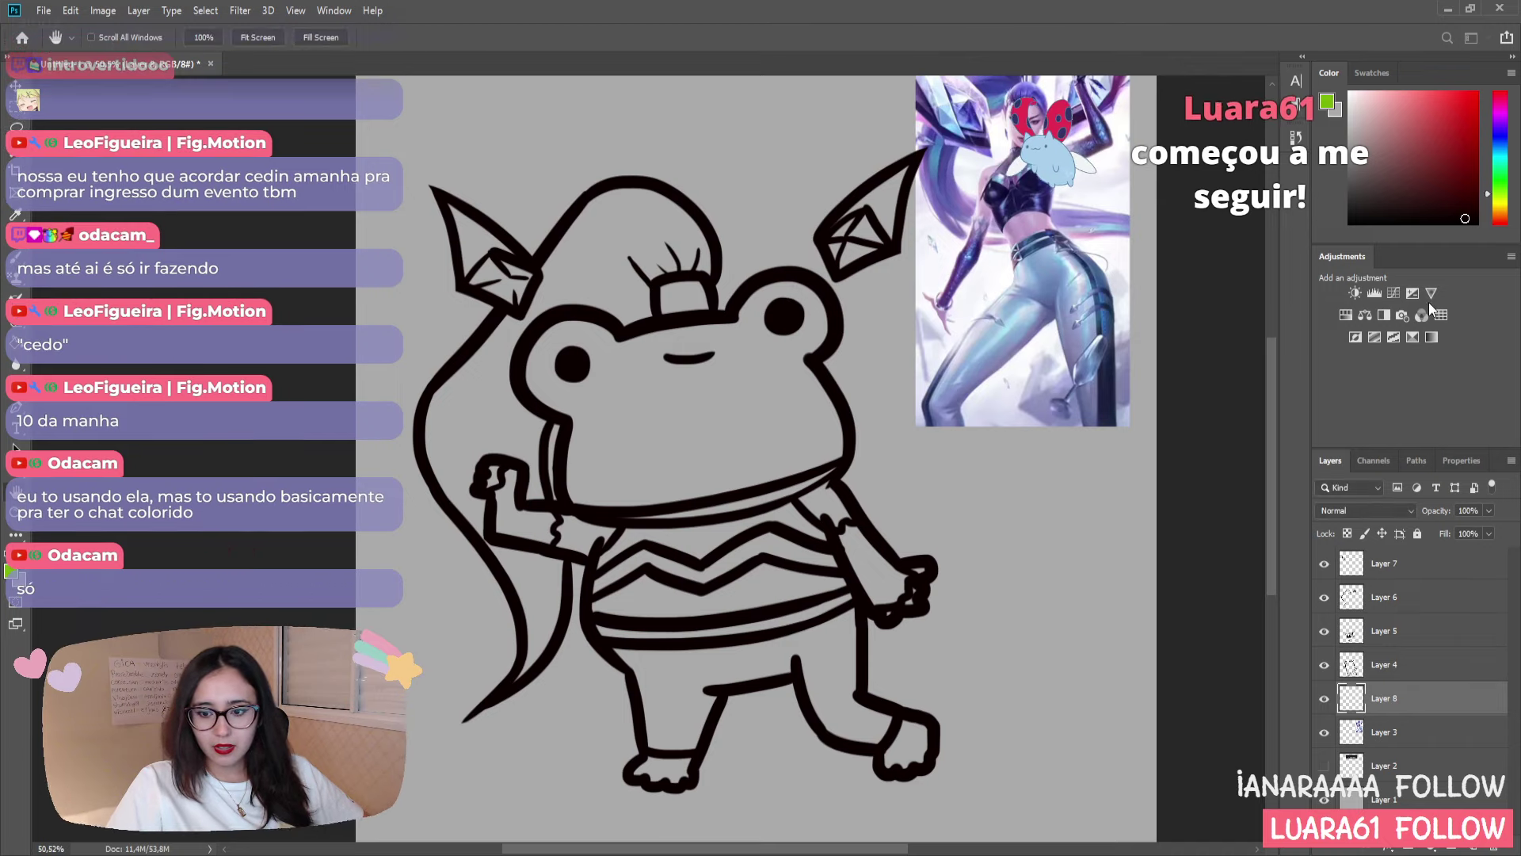
key("b")
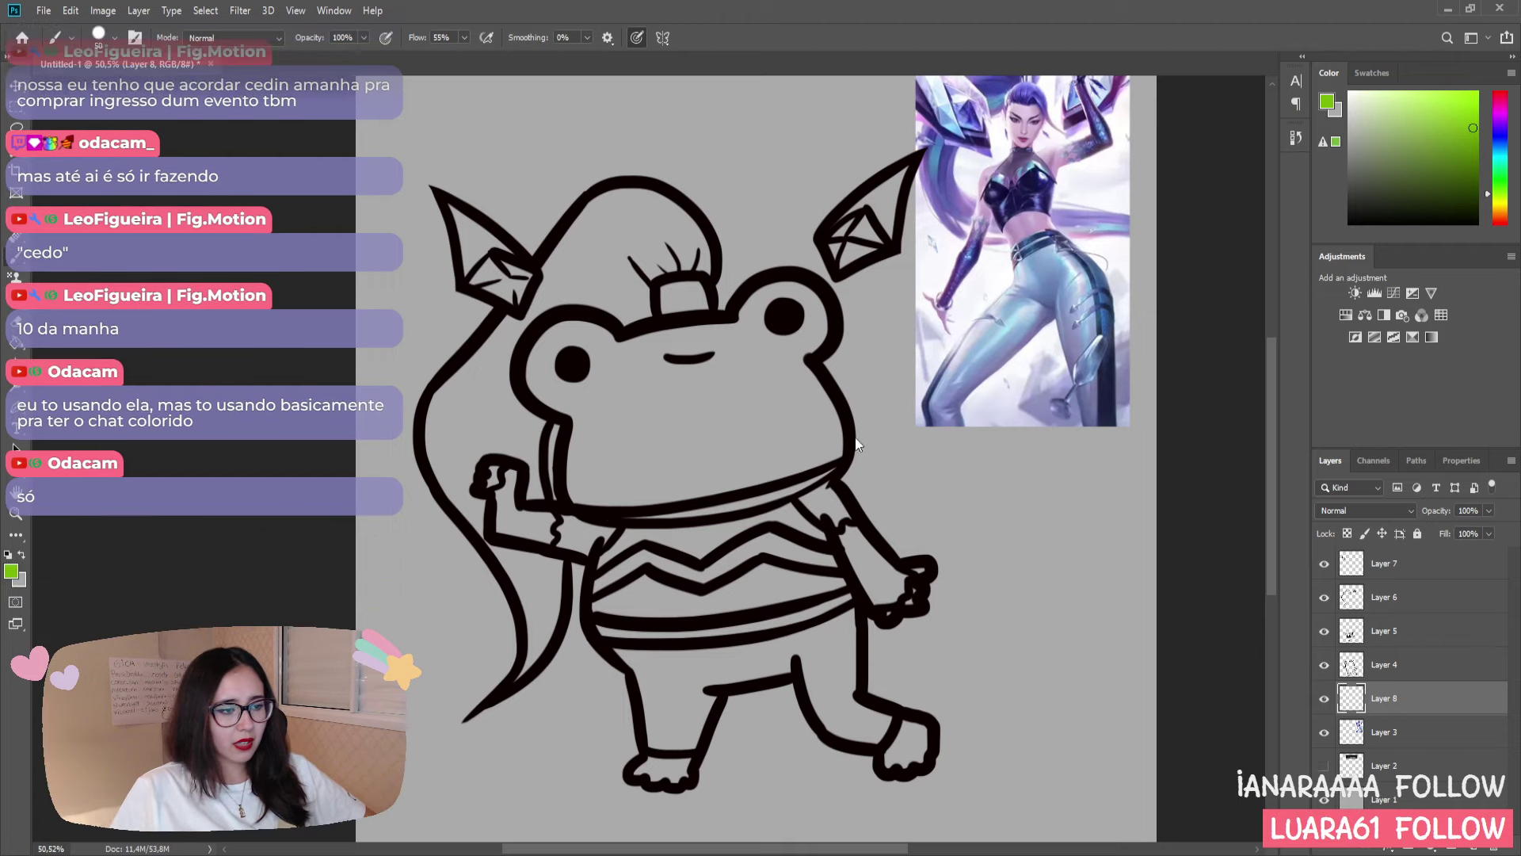
key("]")
key("]")
key("]")
key("]")
key("]")
mouse_move(586, 360)
left_mouse_down()
mouse_move(549, 384)
mouse_move(546, 369)
mouse_move(589, 337)
mouse_move(549, 389)
mouse_move(598, 403)
mouse_move(618, 356)
mouse_move(754, 341)
mouse_move(733, 342)
mouse_move(765, 321)
mouse_move(754, 313)
mouse_move(751, 335)
mouse_move(814, 321)
mouse_move(789, 347)
mouse_move(794, 299)
mouse_move(808, 338)
mouse_move(626, 414)
mouse_move(637, 449)
mouse_move(653, 438)
mouse_move(610, 435)
mouse_move(619, 467)
left_mouse_up()
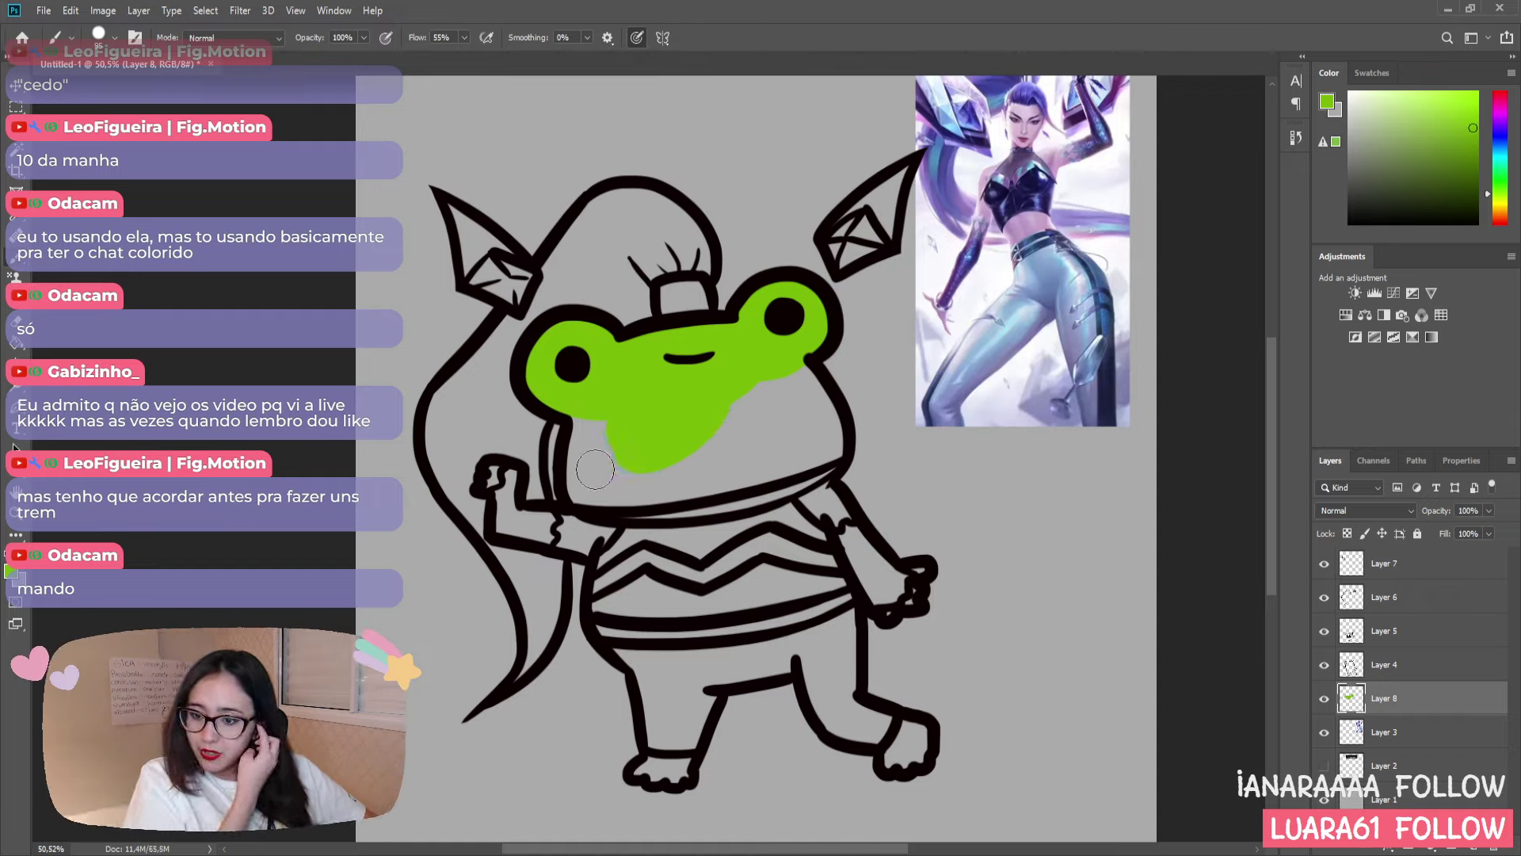
mouse_move(607, 425)
left_mouse_down()
mouse_move(570, 434)
mouse_move(585, 468)
mouse_move(603, 430)
mouse_move(585, 492)
mouse_move(610, 473)
mouse_move(603, 490)
mouse_move(625, 495)
mouse_move(828, 440)
mouse_move(796, 375)
mouse_move(786, 429)
mouse_move(758, 451)
mouse_move(714, 451)
mouse_move(766, 432)
left_mouse_up()
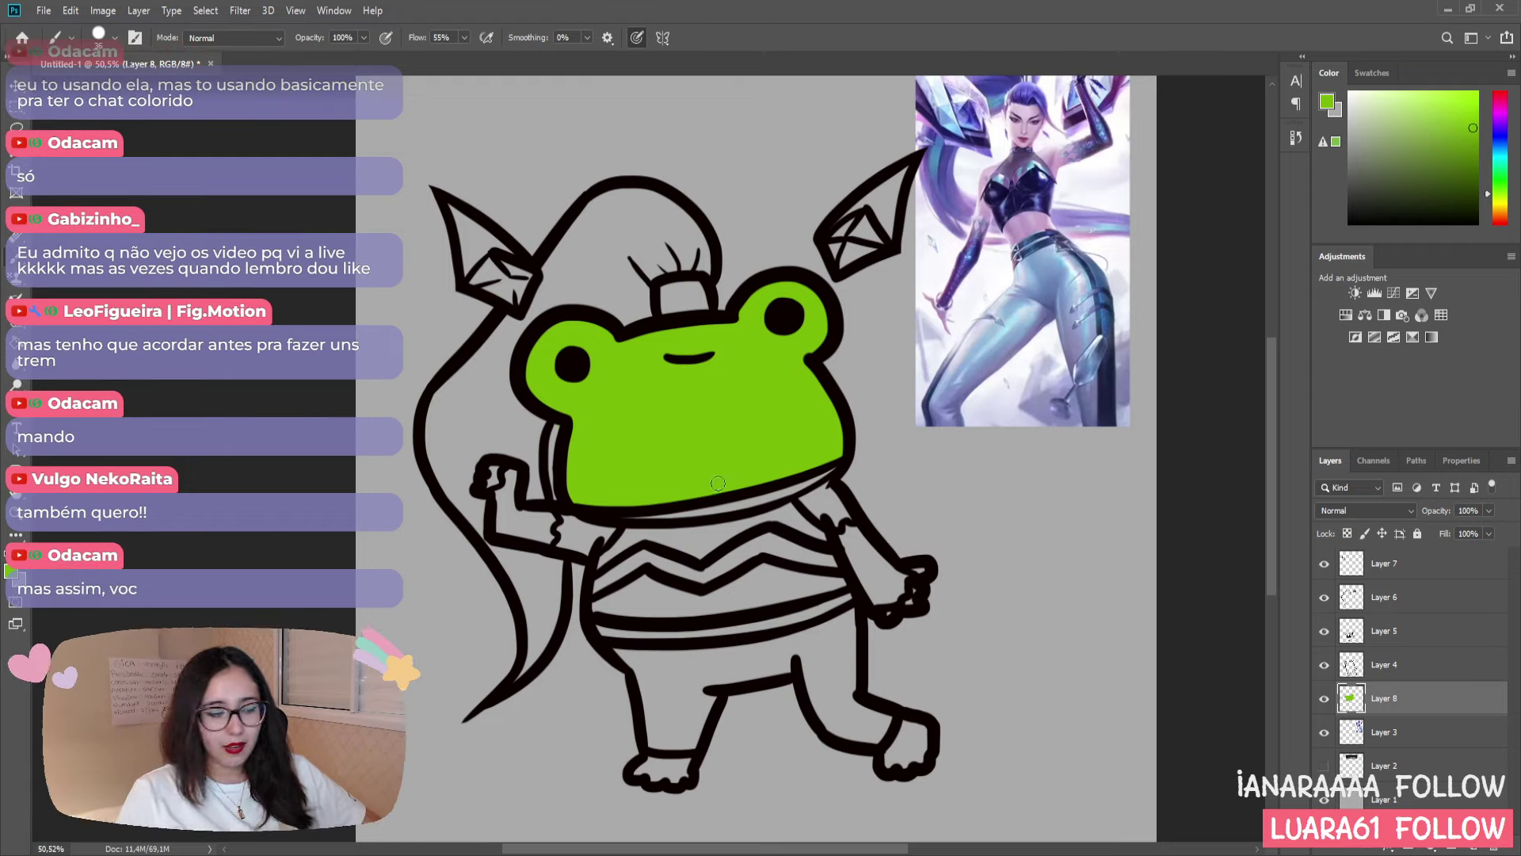
- Paint the frog's upper arms, hands, feet and the narrow belly strip below the zigzag top in the same green
left_click_drag(799, 498, 817, 491)
mouse_move(827, 517)
left_mouse_down()
mouse_move(842, 511)
mouse_move(824, 497)
left_mouse_up()
mouse_move(914, 572)
left_mouse_down()
mouse_move(909, 602)
mouse_move(873, 618)
left_mouse_up()
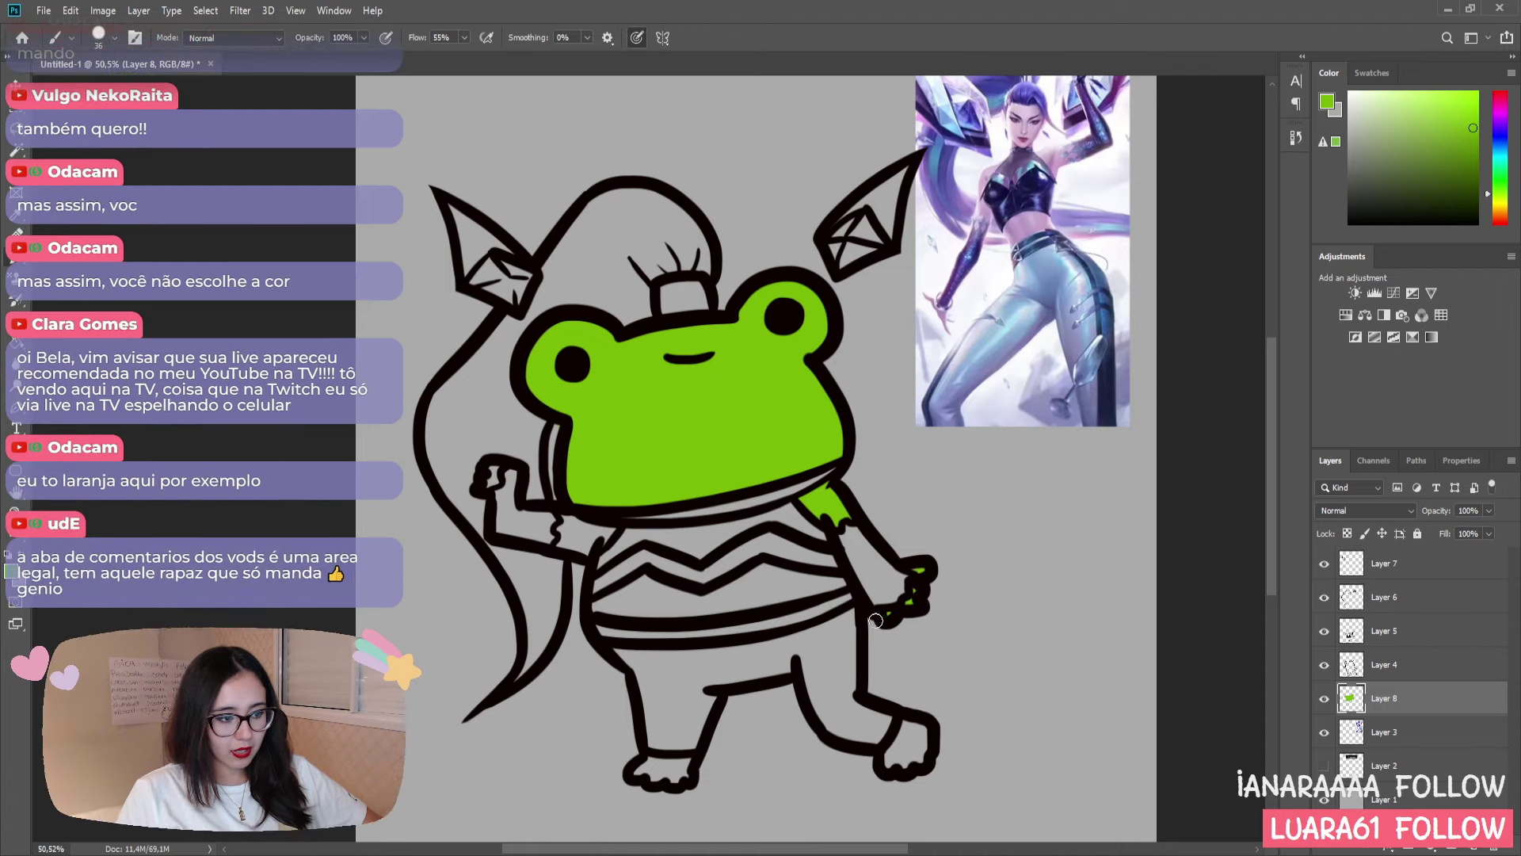
mouse_move(899, 733)
left_mouse_down()
mouse_move(889, 757)
mouse_move(909, 727)
mouse_move(903, 767)
mouse_move(918, 722)
mouse_move(919, 759)
left_mouse_up()
left_click_drag(634, 767, 664, 773)
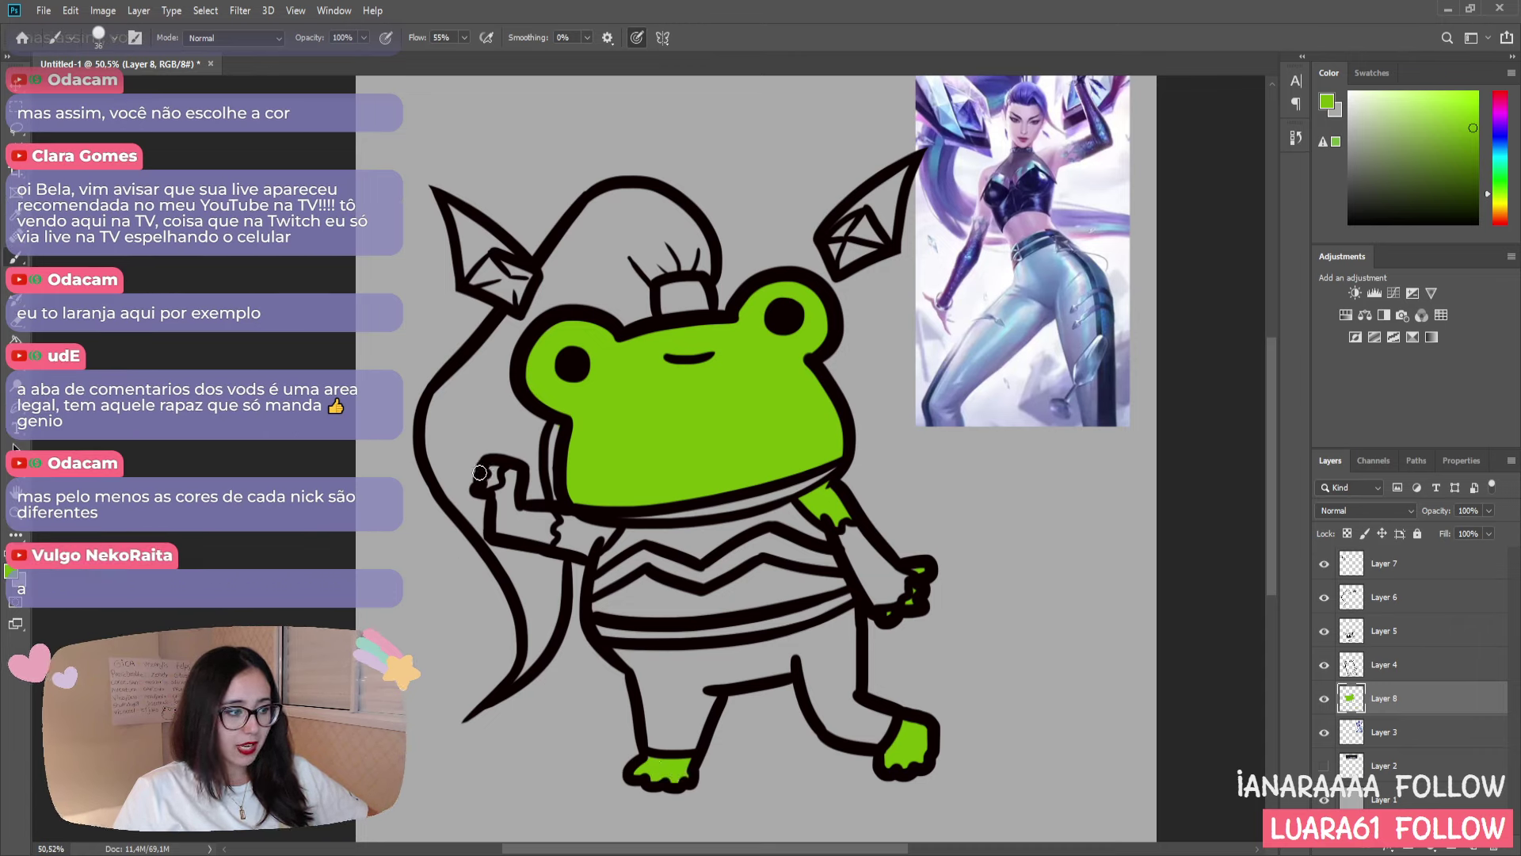
left_click_drag(483, 473, 493, 481)
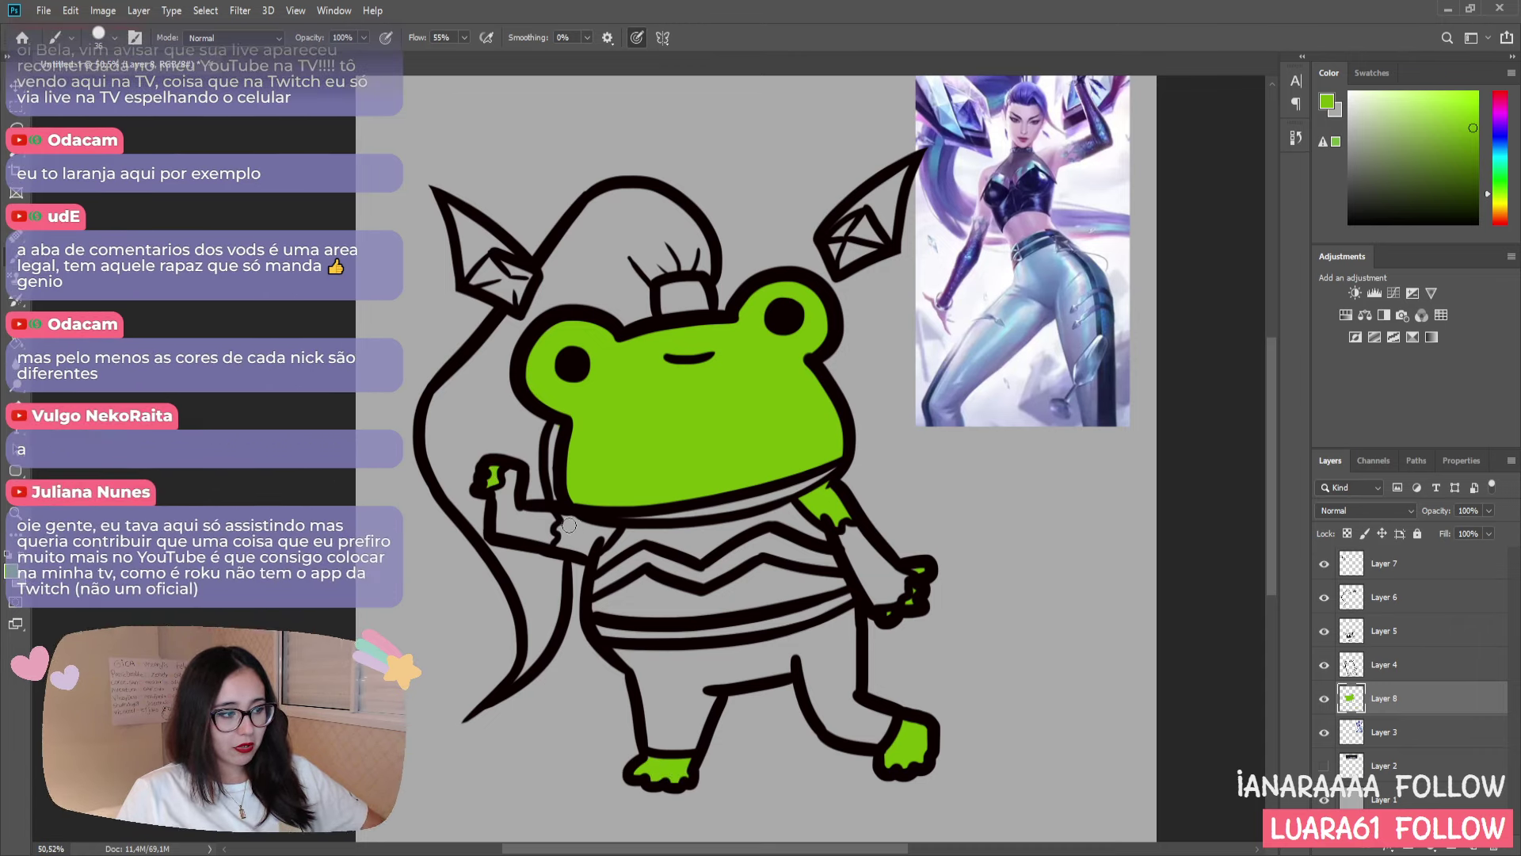
mouse_move(567, 523)
left_mouse_down()
mouse_move(564, 543)
mouse_move(569, 527)
mouse_move(584, 548)
mouse_move(606, 531)
mouse_move(564, 555)
left_mouse_up()
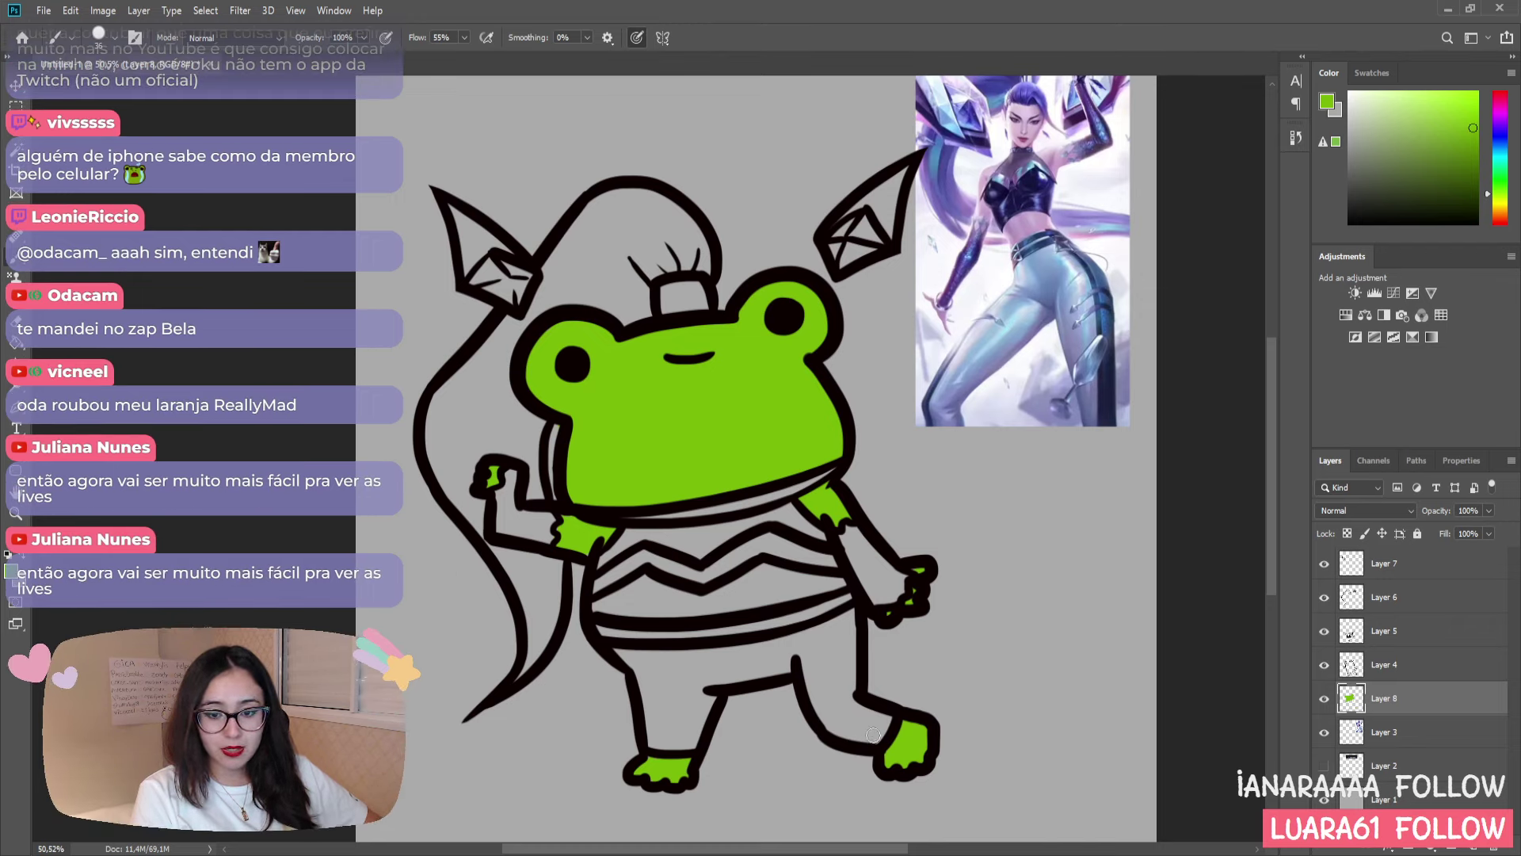
mouse_move(597, 630)
left_mouse_down()
mouse_move(748, 626)
mouse_move(844, 599)
left_mouse_up()
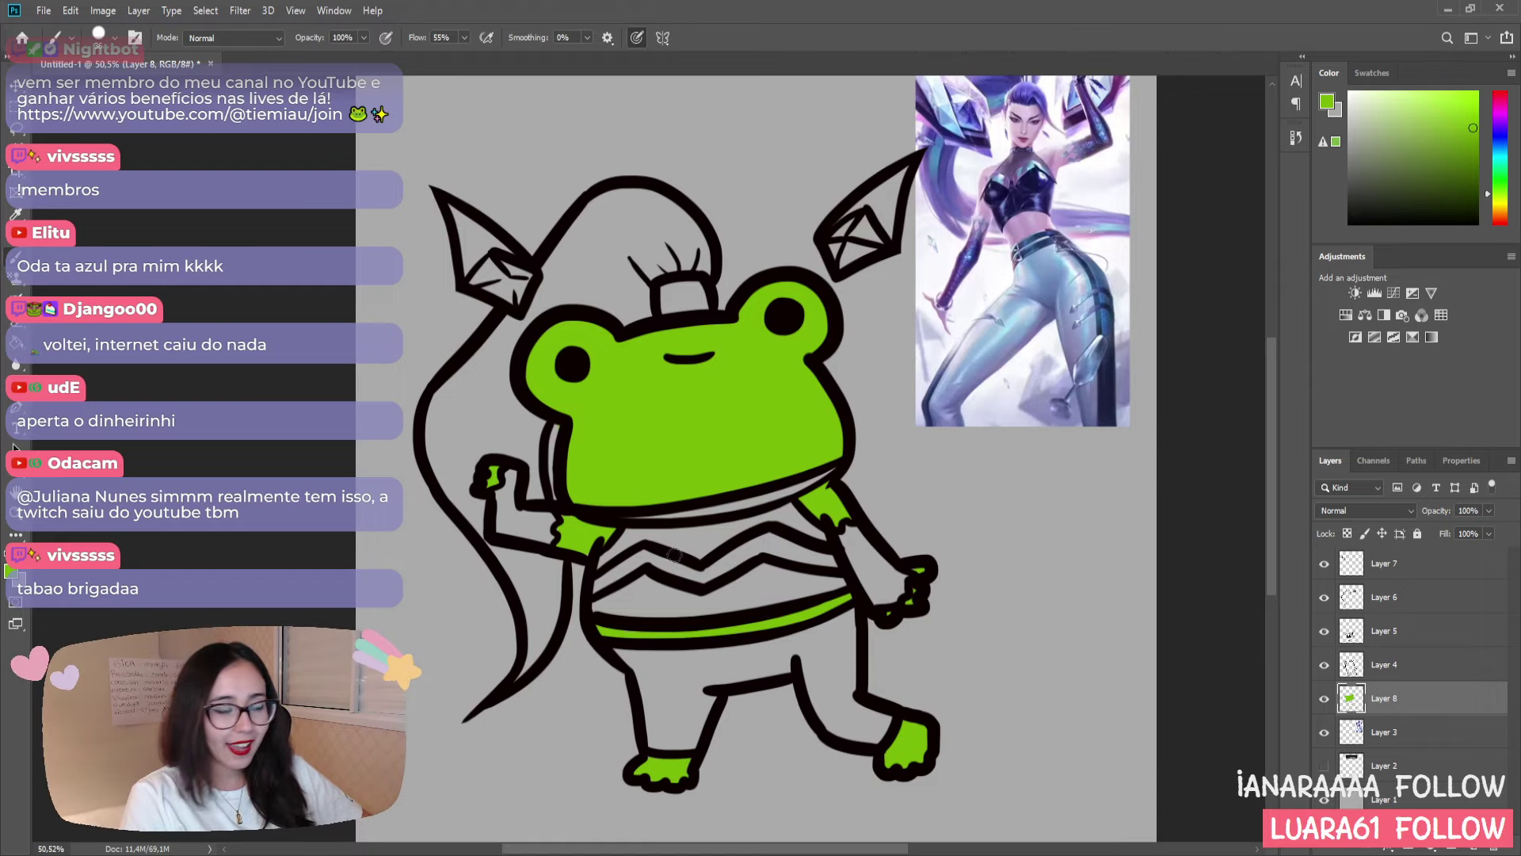
- Sample a light periwinkle blue from the reference image and paint both legs and the waist of the frog's trousers
key("i")
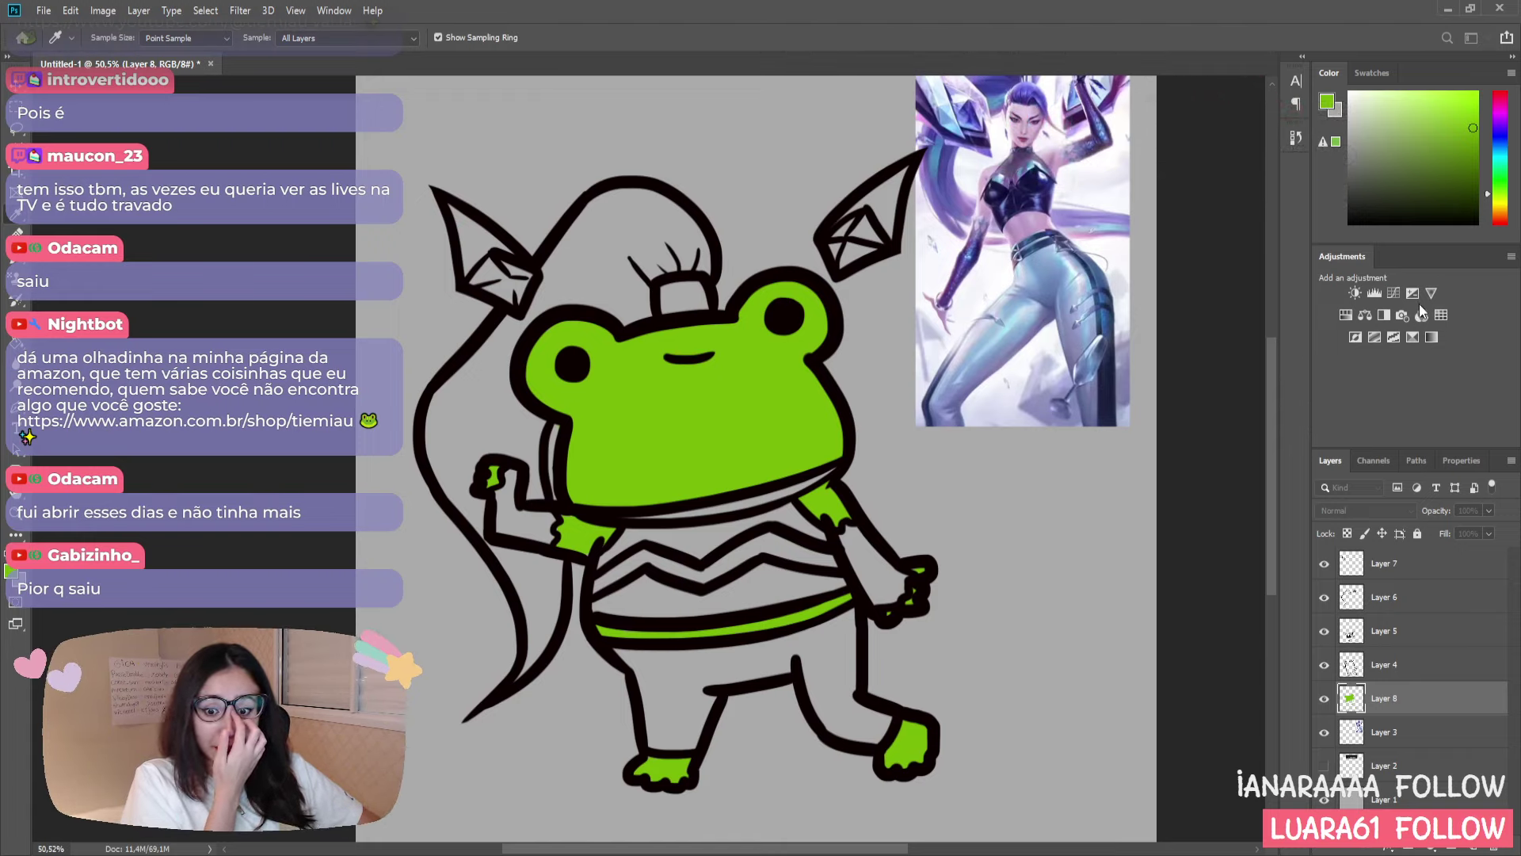
key("b")
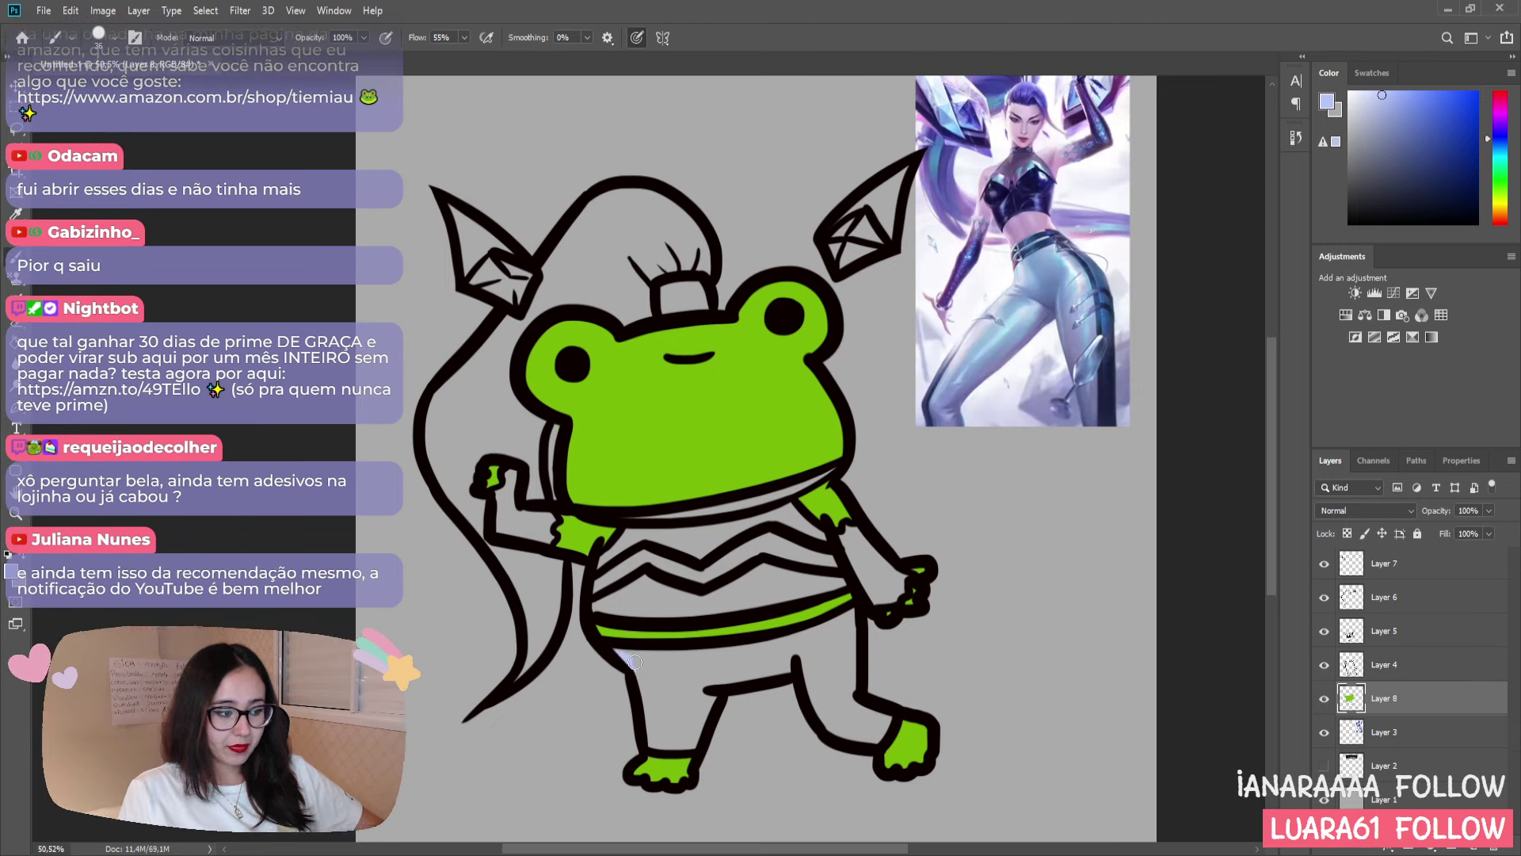
mouse_move(622, 654)
left_mouse_down()
mouse_move(762, 653)
mouse_move(846, 625)
mouse_move(721, 657)
left_mouse_up()
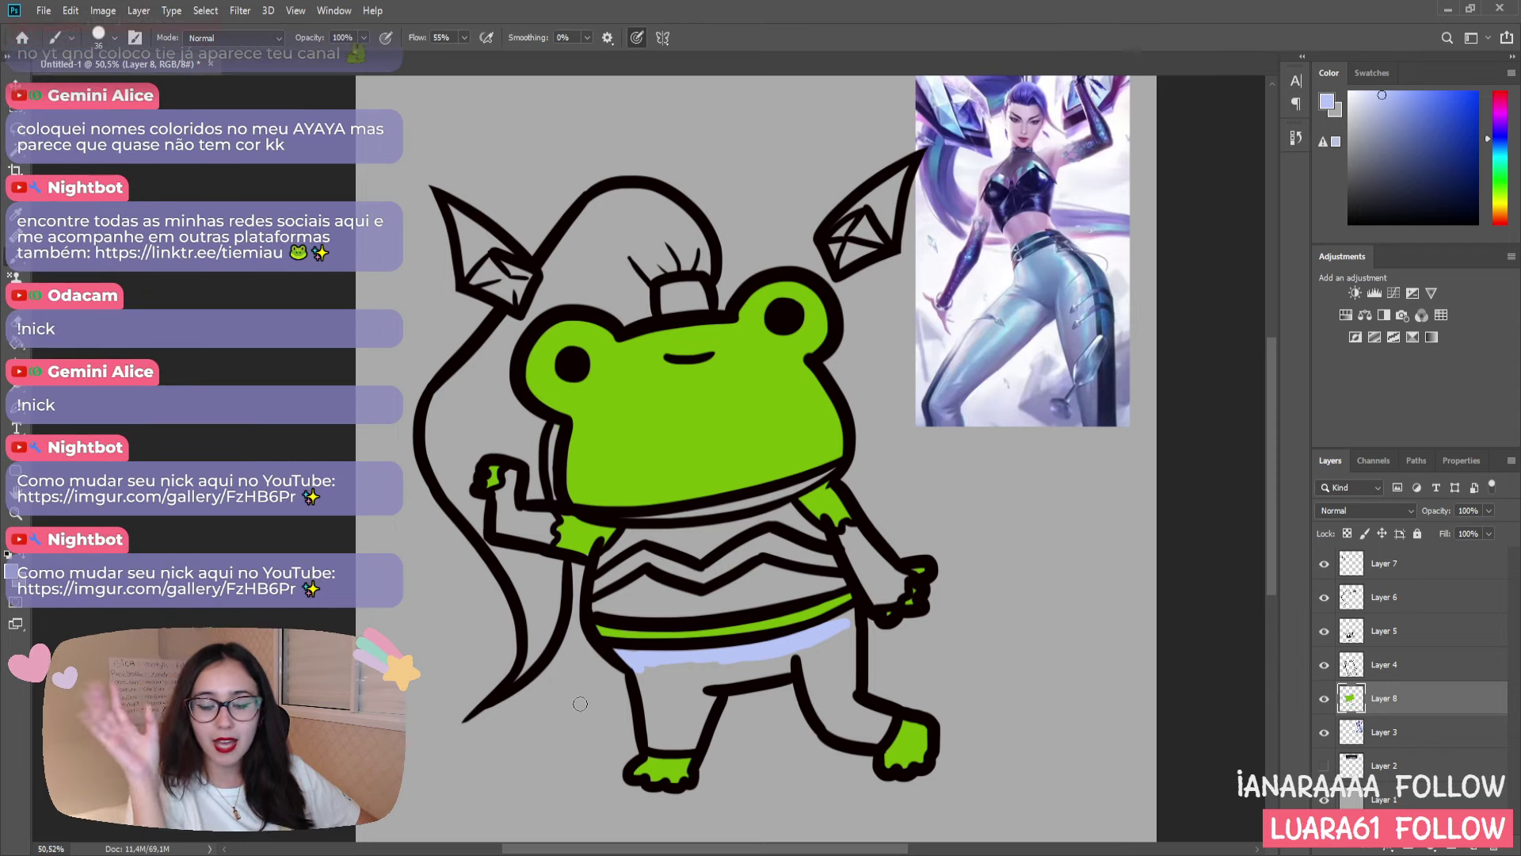
mouse_move(641, 668)
left_mouse_down()
mouse_move(656, 697)
mouse_move(638, 708)
left_mouse_up()
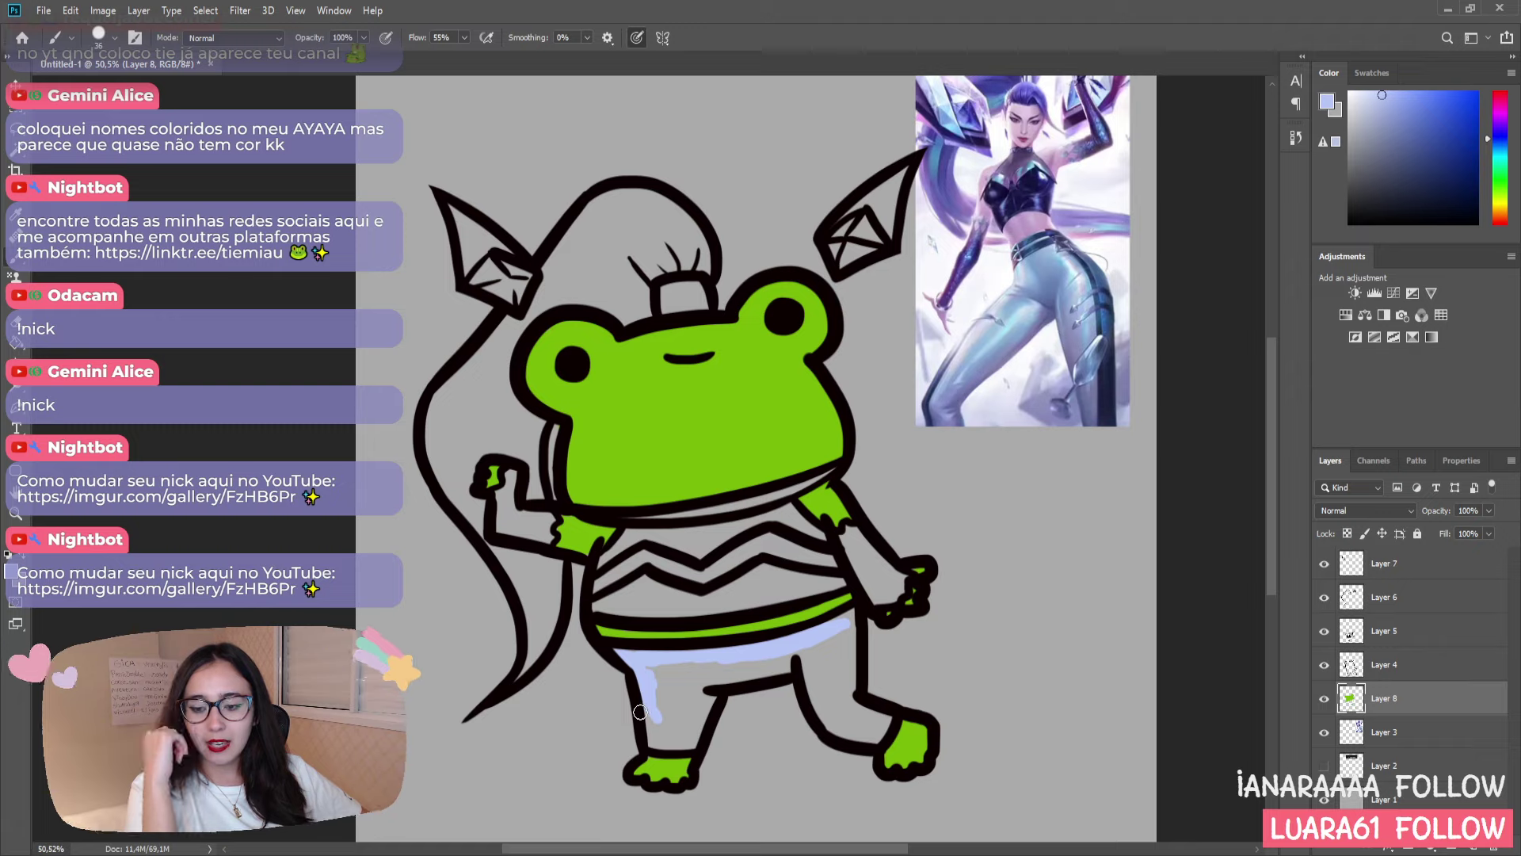
mouse_move(659, 678)
left_mouse_down()
mouse_move(661, 714)
mouse_move(649, 669)
mouse_move(645, 735)
mouse_move(687, 745)
mouse_move(718, 685)
mouse_move(682, 739)
mouse_move(687, 700)
mouse_move(671, 714)
mouse_move(664, 697)
mouse_move(667, 723)
mouse_move(712, 662)
mouse_move(815, 657)
mouse_move(790, 655)
mouse_move(845, 615)
mouse_move(831, 697)
mouse_move(814, 701)
mouse_move(821, 666)
mouse_move(812, 681)
mouse_move(830, 710)
mouse_move(850, 632)
mouse_move(840, 721)
left_mouse_up()
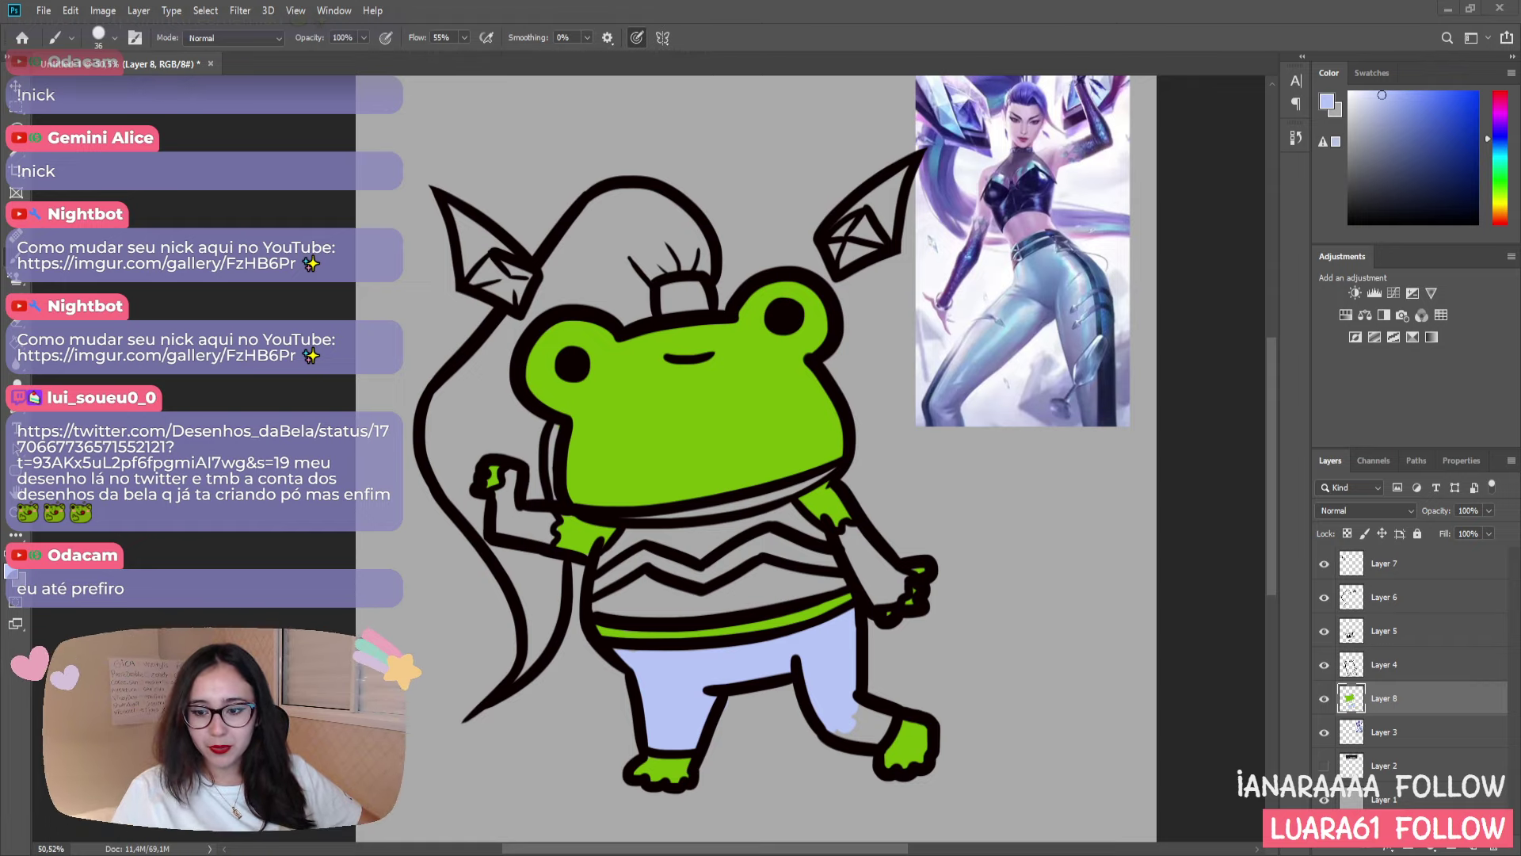
mouse_move(846, 719)
left_mouse_down()
mouse_move(860, 717)
mouse_move(816, 733)
left_mouse_up()
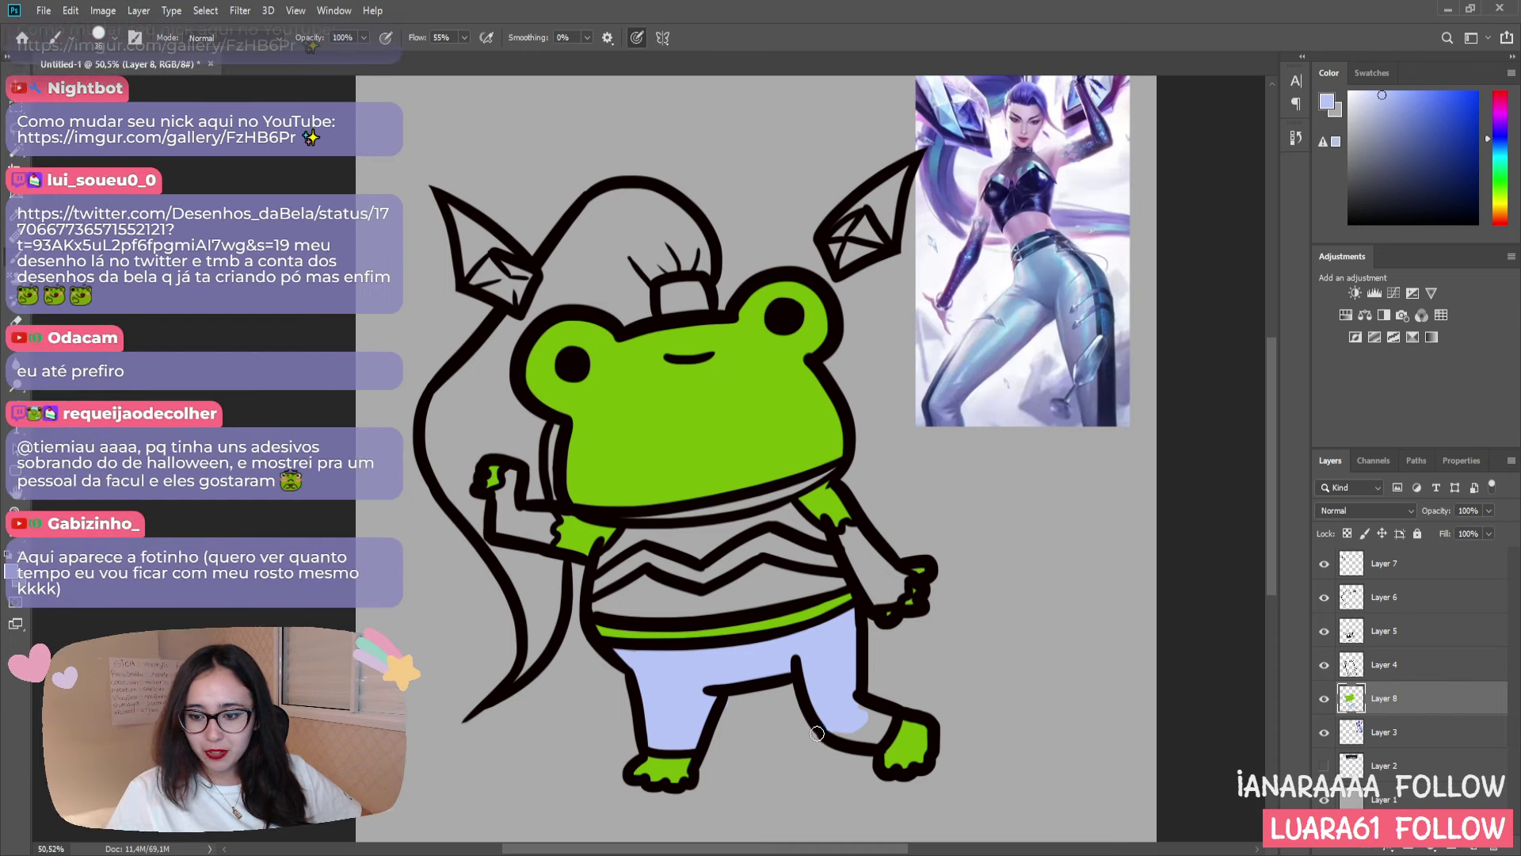
mouse_move(835, 728)
left_mouse_down()
mouse_move(867, 708)
mouse_move(880, 724)
mouse_move(864, 734)
left_mouse_up()
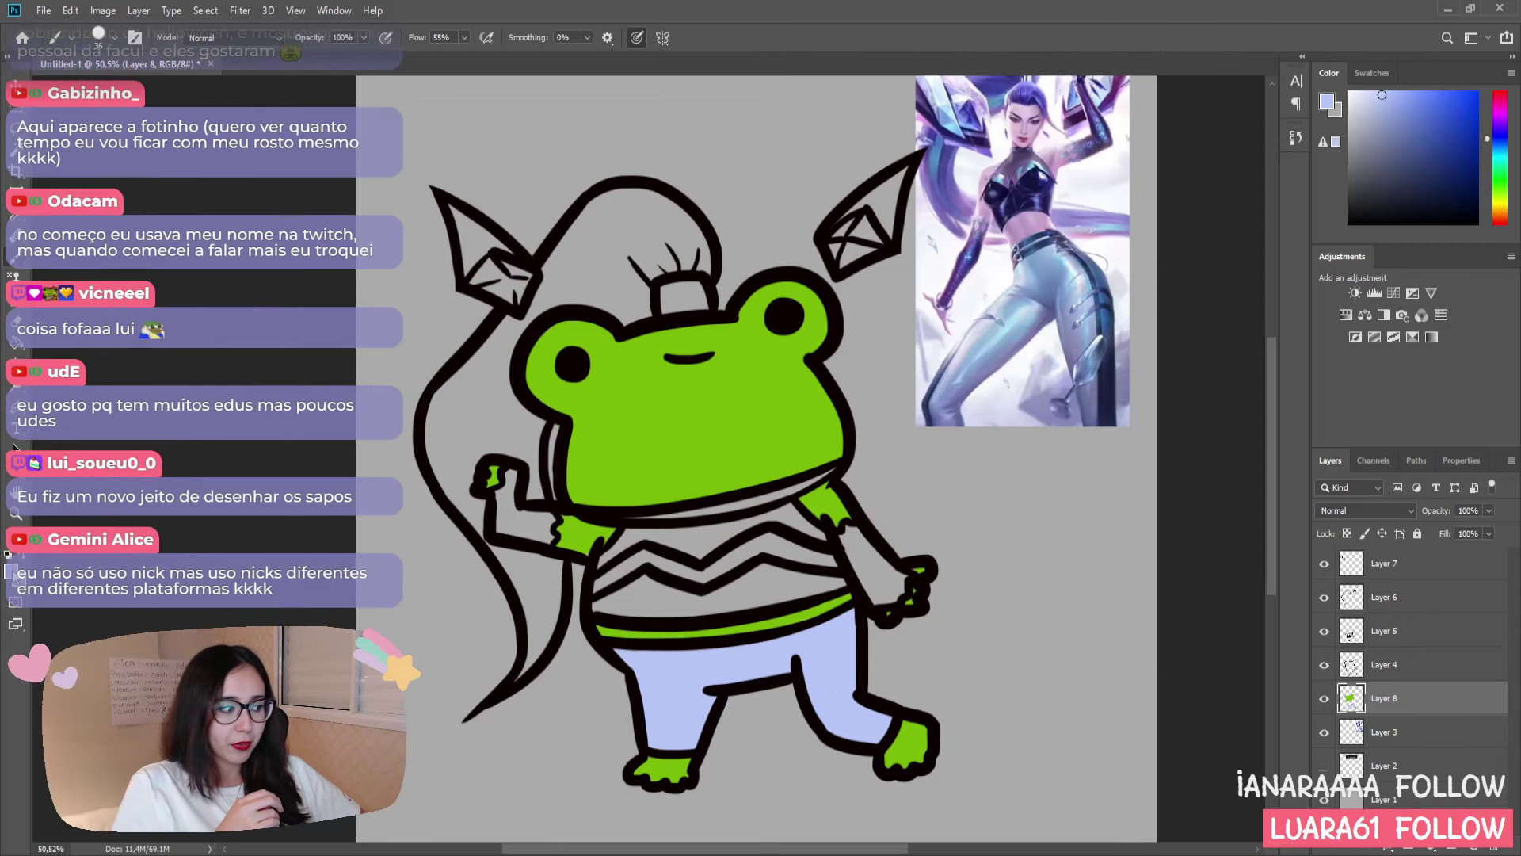
- Sample a dark navy from the reference image and paint the lower part of the top and both long gloves
key("i")
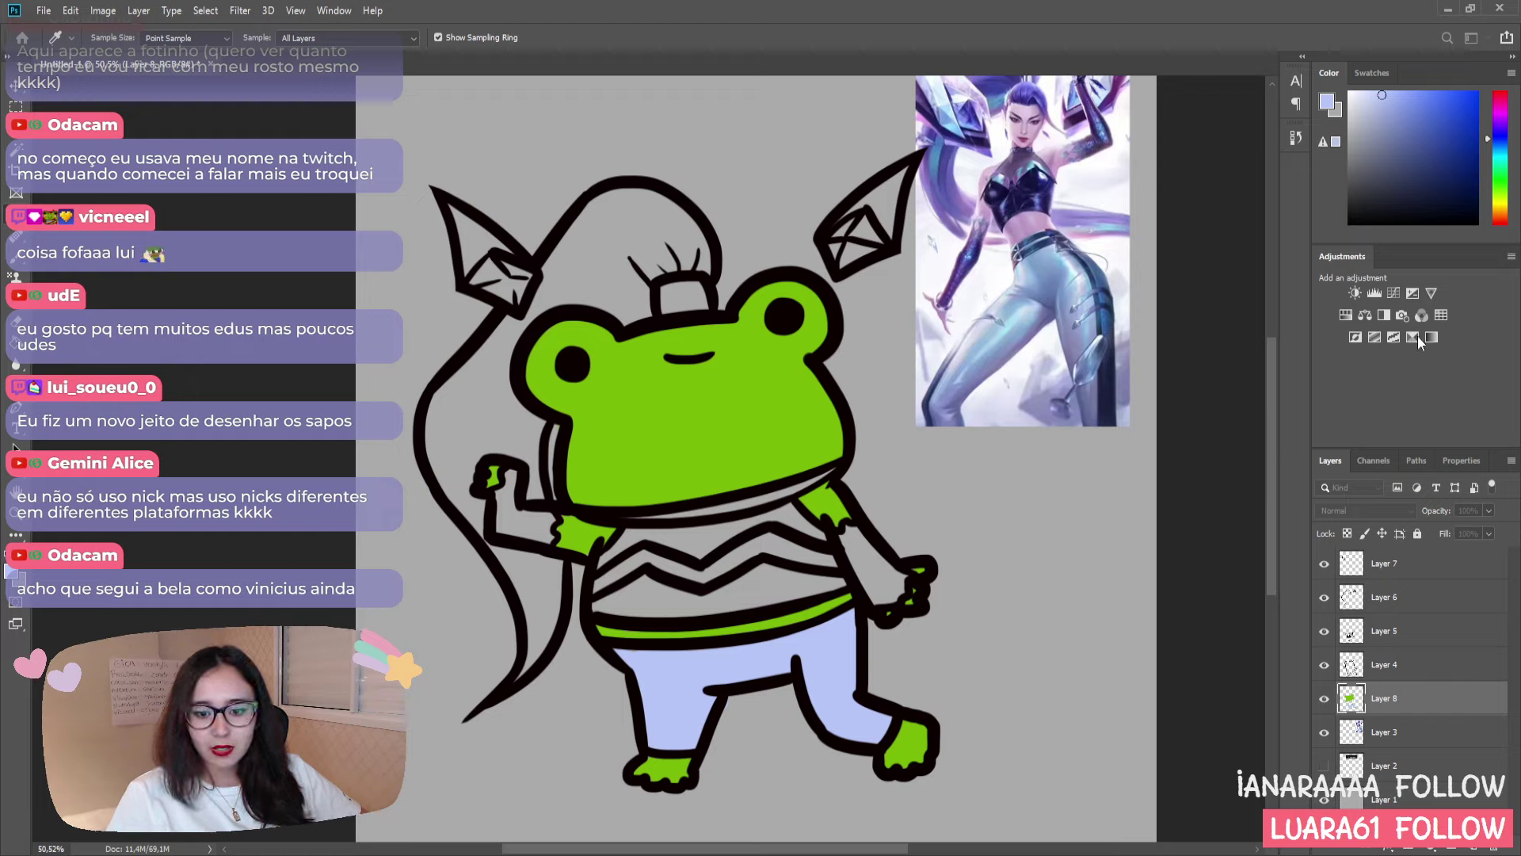
key("b")
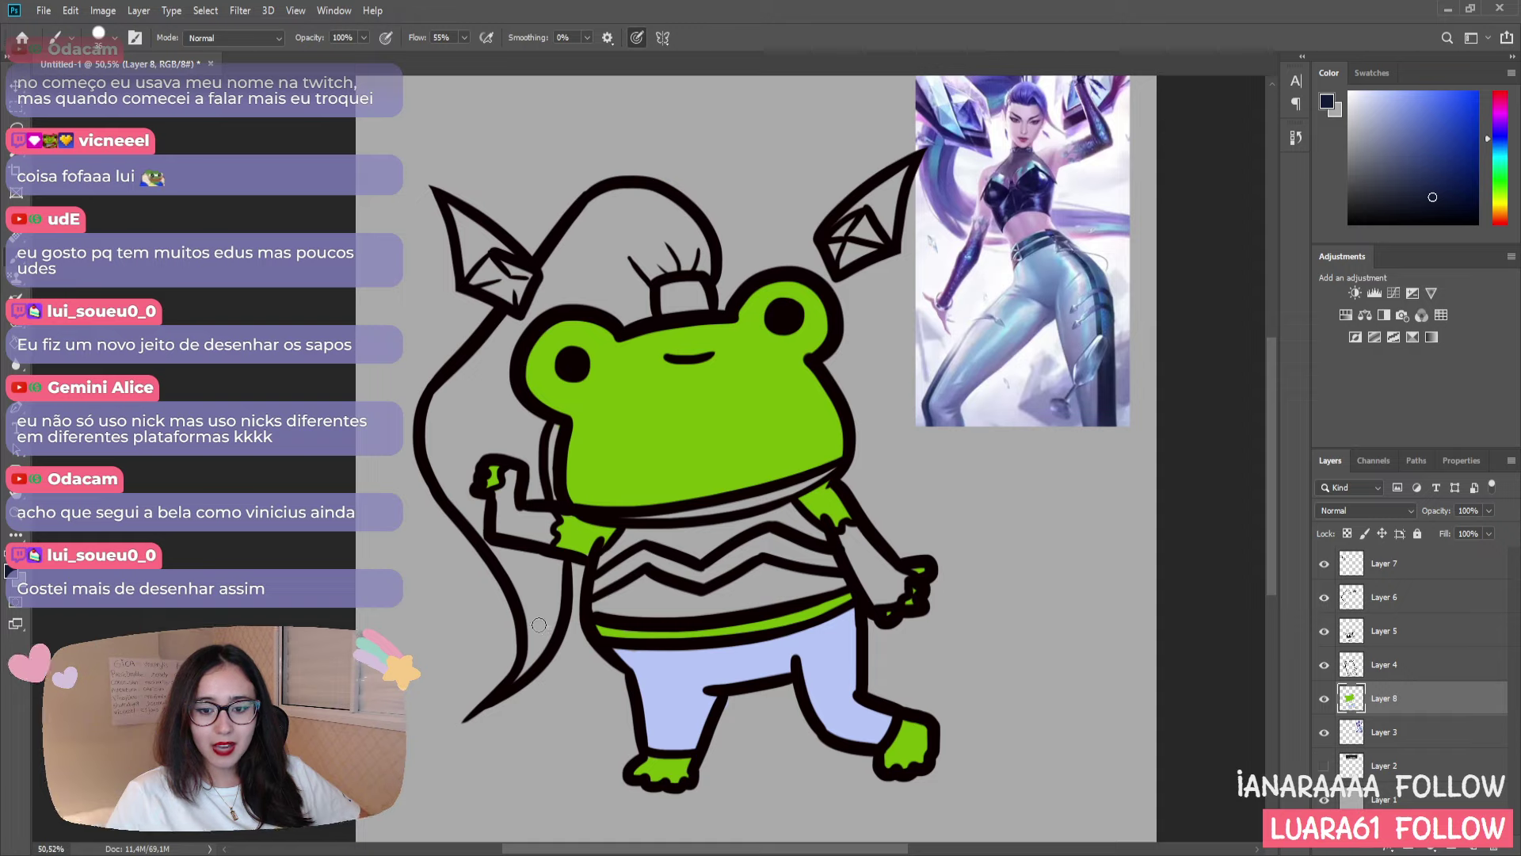
mouse_move(642, 581)
left_mouse_down()
mouse_move(595, 605)
mouse_move(699, 590)
mouse_move(640, 583)
mouse_move(669, 592)
mouse_move(614, 603)
mouse_move(677, 600)
mouse_move(603, 608)
mouse_move(713, 604)
mouse_move(626, 621)
mouse_move(744, 606)
mouse_move(697, 605)
mouse_move(753, 572)
mouse_move(844, 575)
mouse_move(773, 598)
mouse_move(751, 591)
mouse_move(760, 577)
mouse_move(747, 594)
left_mouse_up()
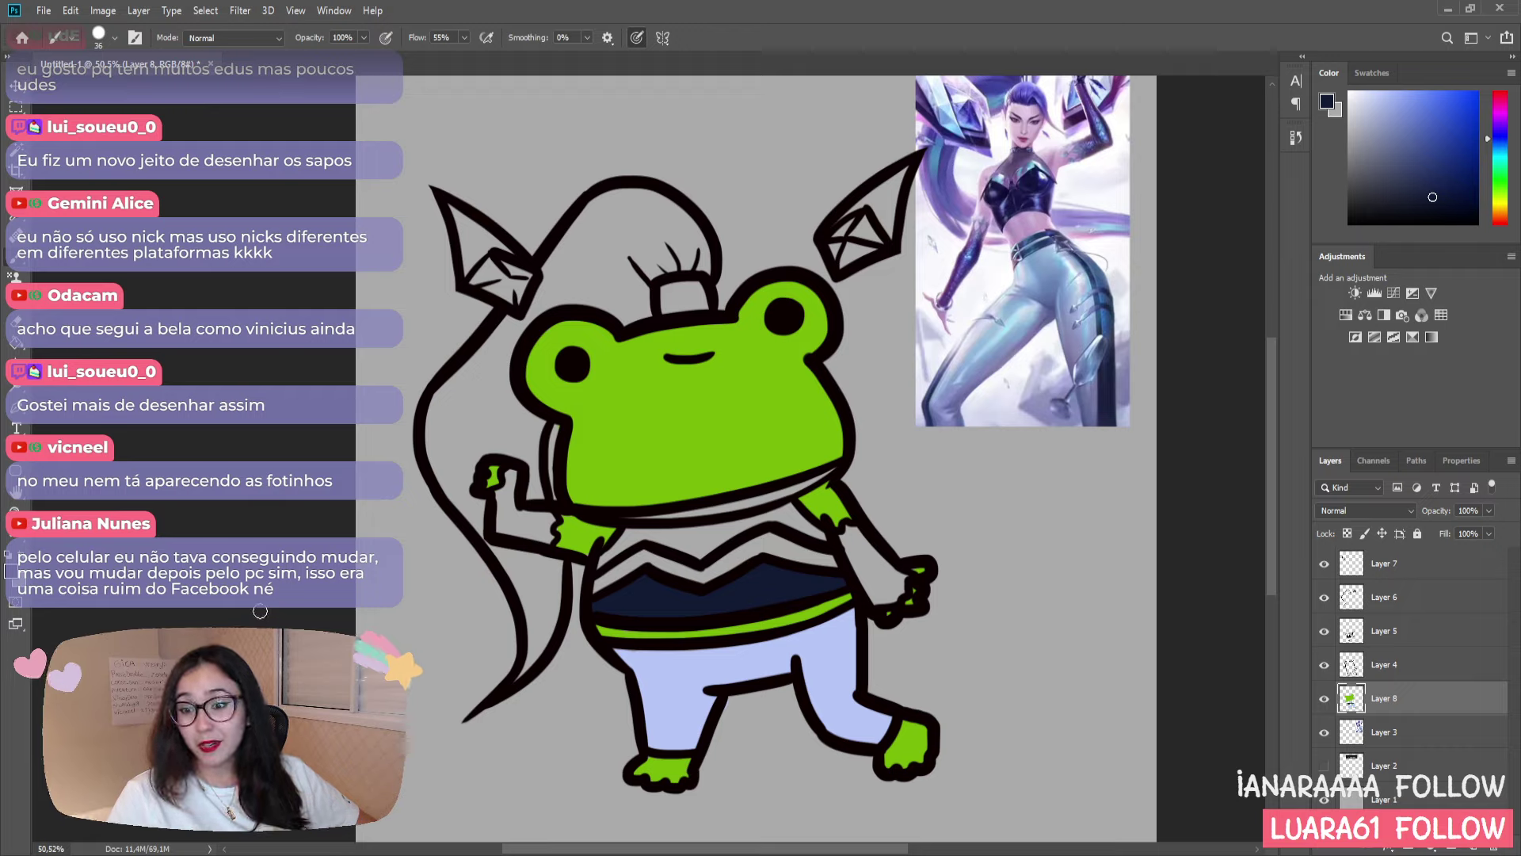
mouse_move(505, 474)
left_mouse_down()
mouse_move(501, 525)
mouse_move(511, 500)
mouse_move(553, 538)
left_mouse_up()
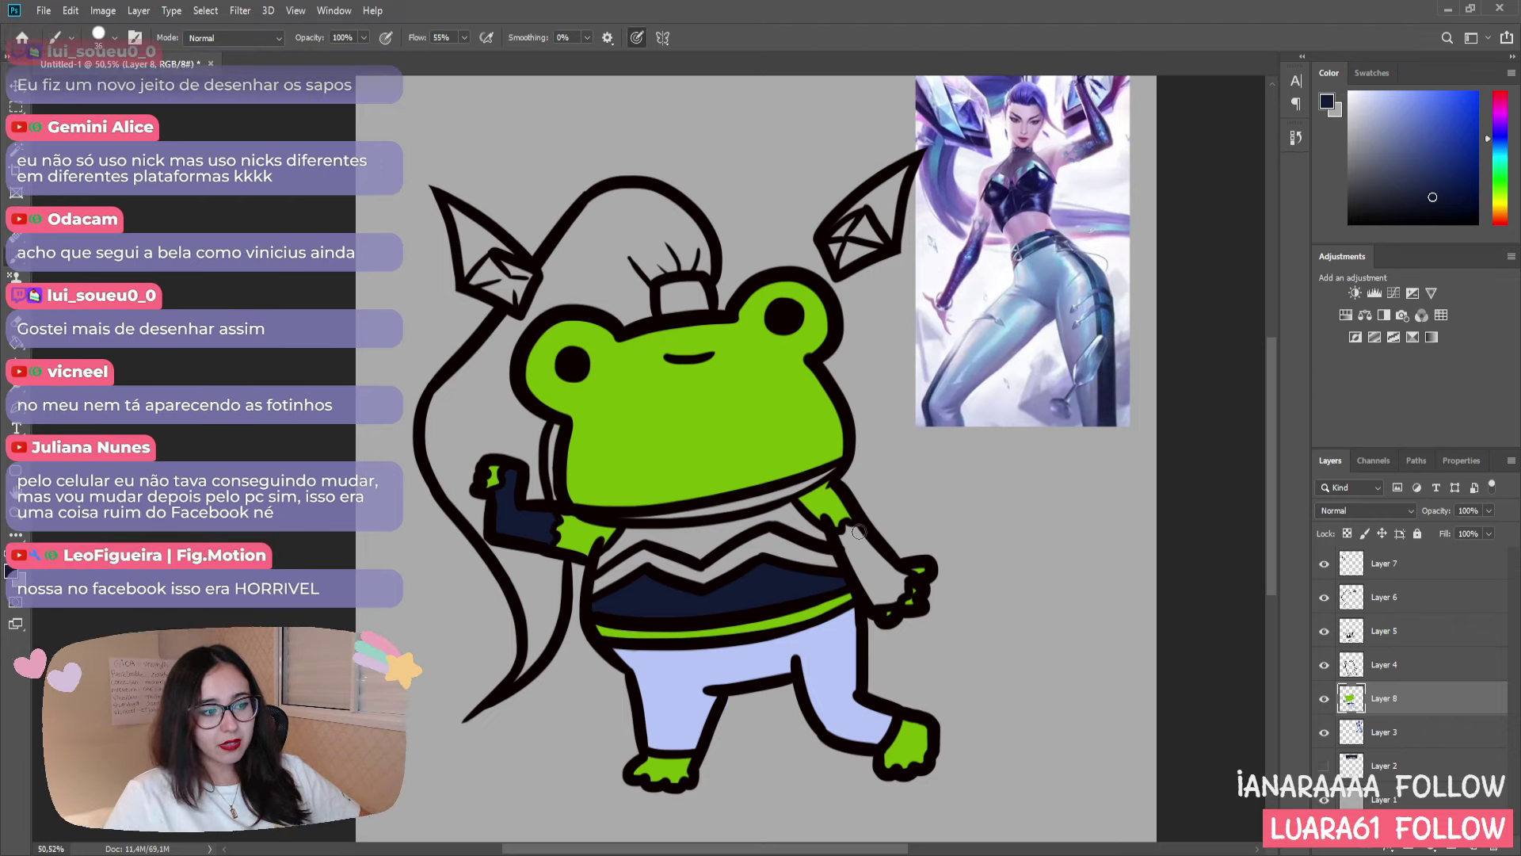
mouse_move(843, 539)
left_mouse_down()
mouse_move(861, 581)
mouse_move(887, 594)
mouse_move(875, 598)
mouse_move(901, 590)
mouse_move(883, 602)
mouse_move(900, 587)
mouse_move(862, 562)
left_mouse_up()
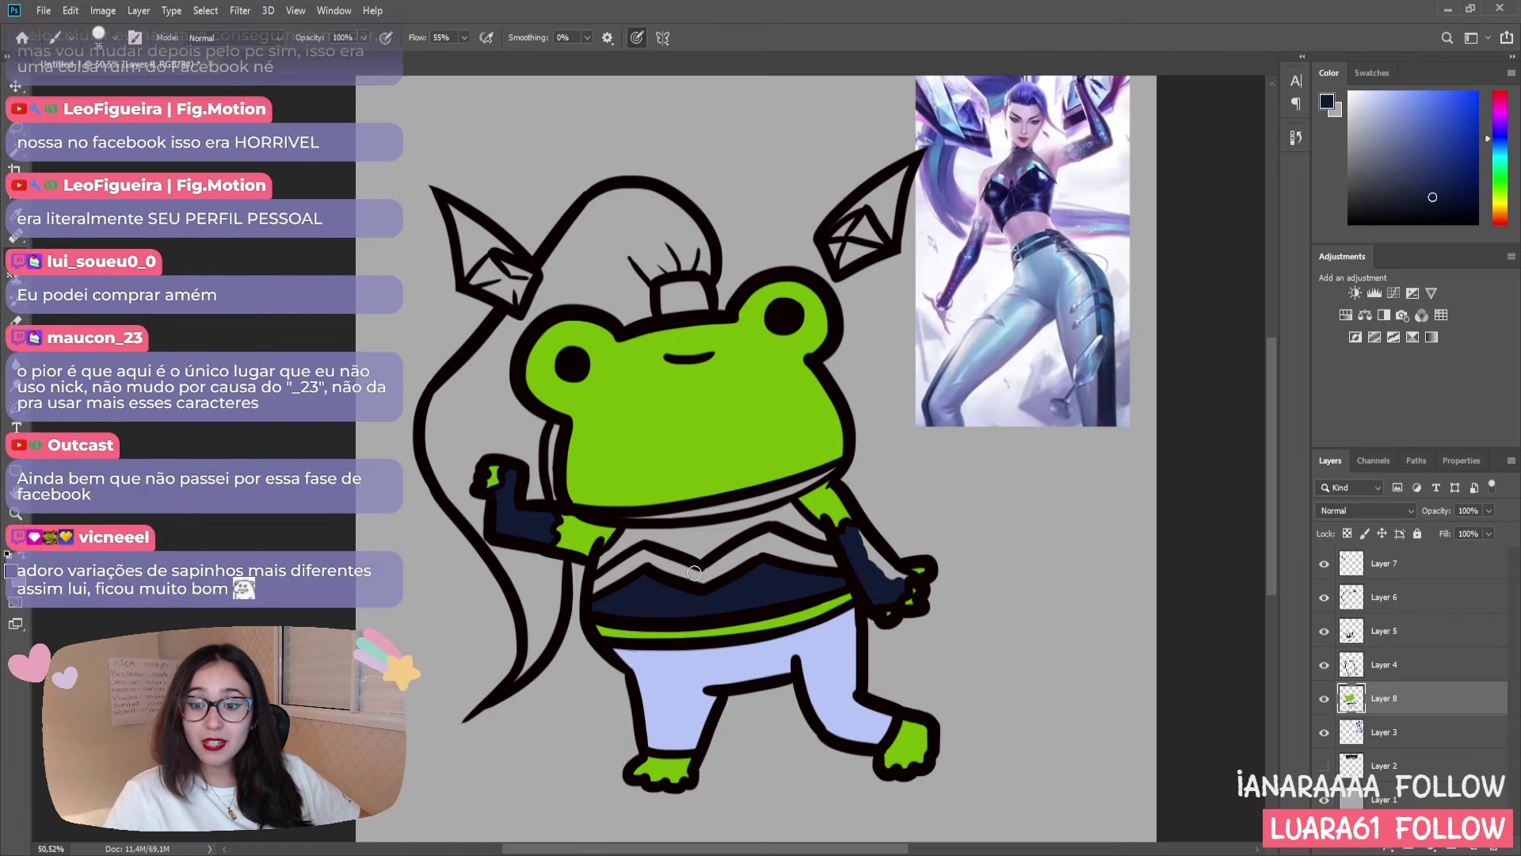
mouse_move(835, 541)
left_mouse_down()
mouse_move(889, 582)
mouse_move(907, 577)
left_mouse_up()
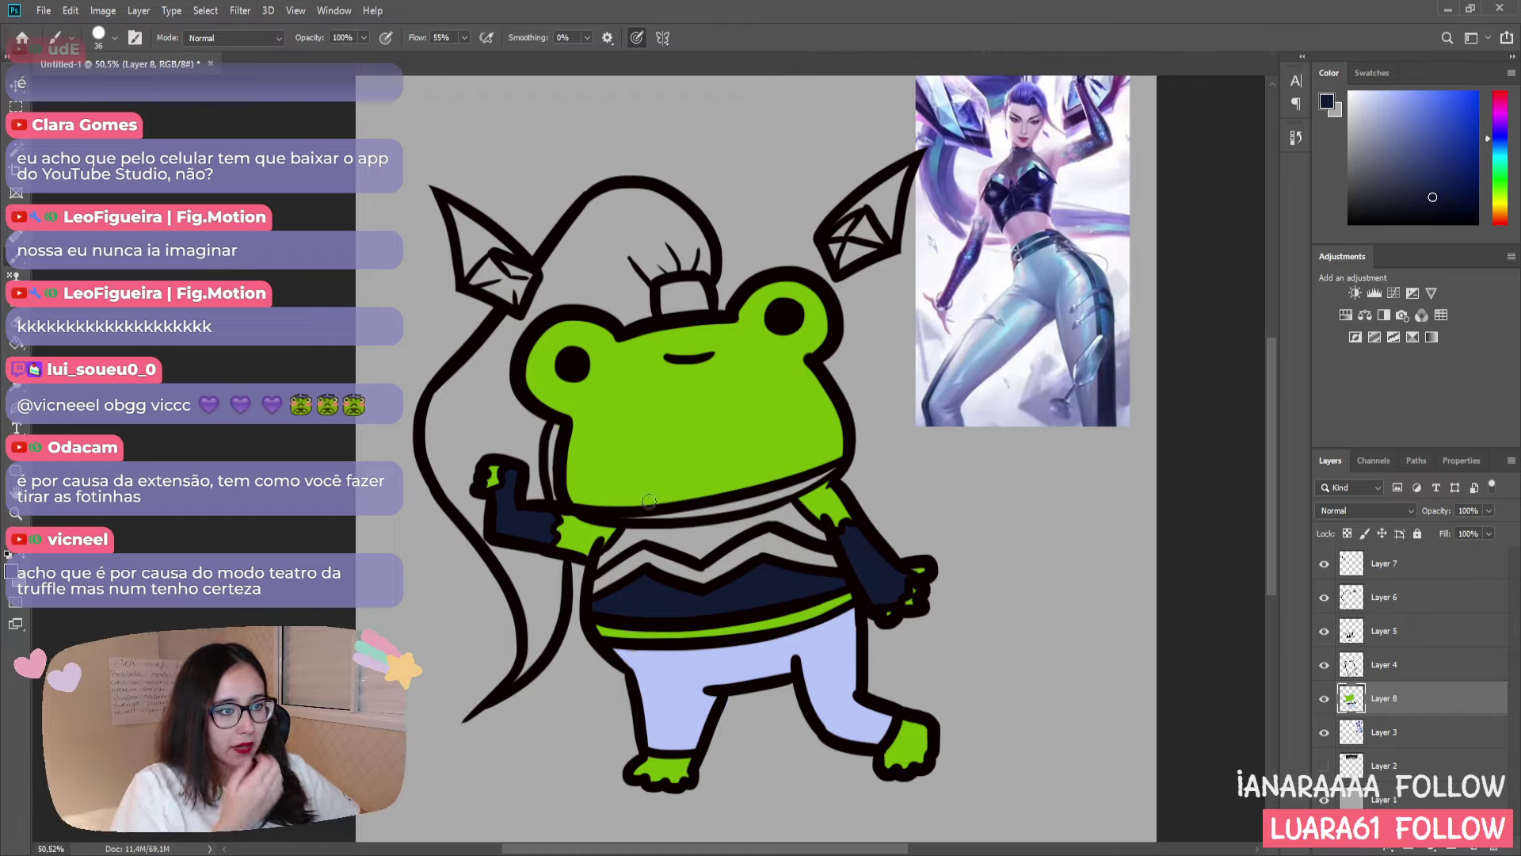
- Paint the collar under the chin, the hair tie and the long outer tips of both crystal shards in the same navy
mouse_move(616, 519)
left_mouse_down()
mouse_move(789, 497)
mouse_move(725, 505)
mouse_move(840, 467)
left_mouse_up()
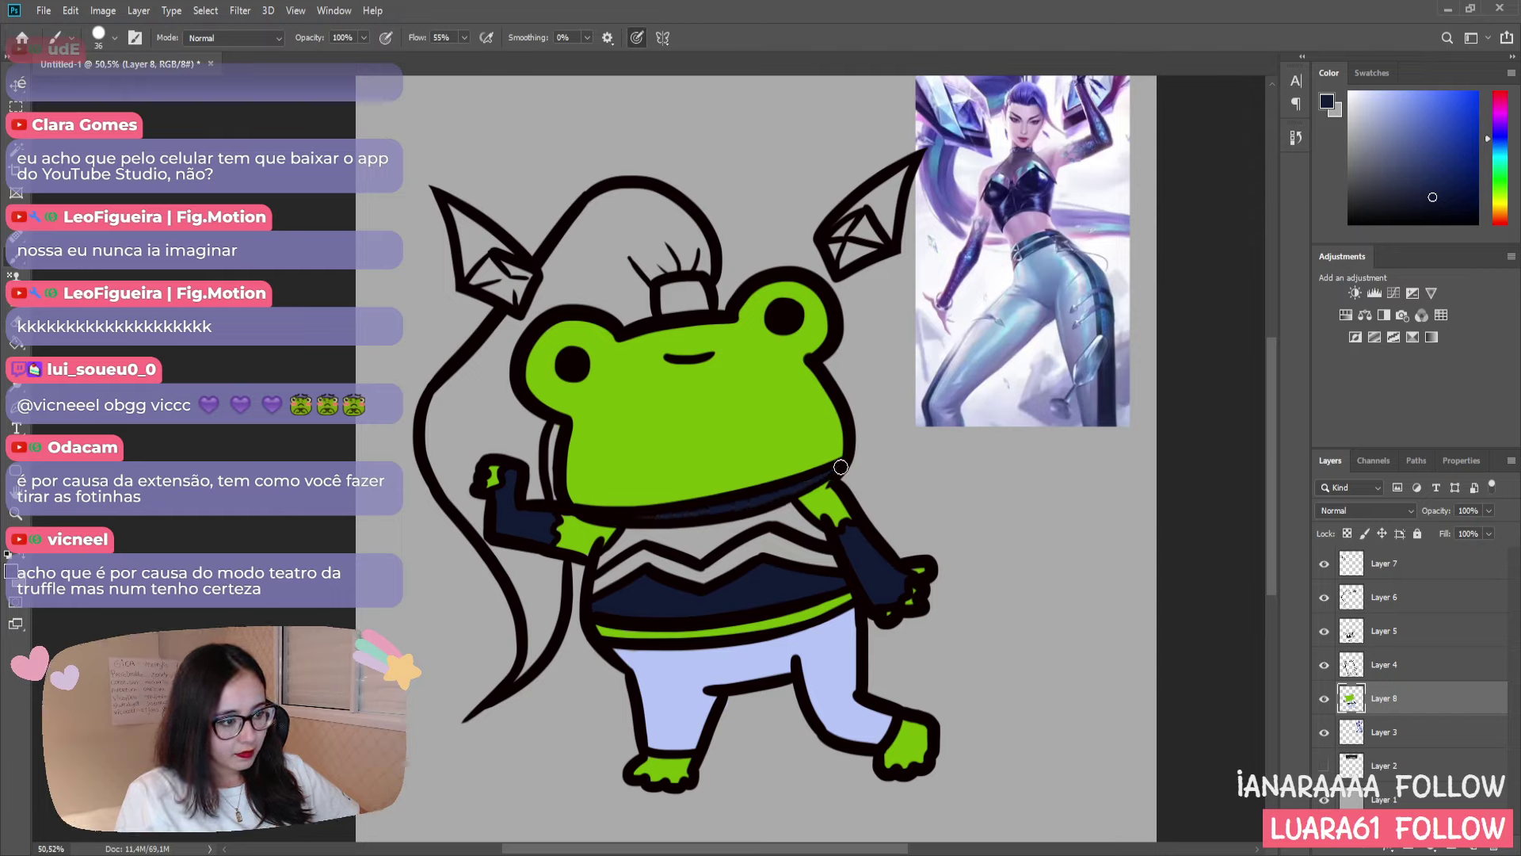
mouse_move(660, 314)
left_mouse_down()
mouse_move(717, 297)
mouse_move(753, 378)
mouse_move(679, 343)
mouse_move(706, 347)
left_mouse_up()
key("space")
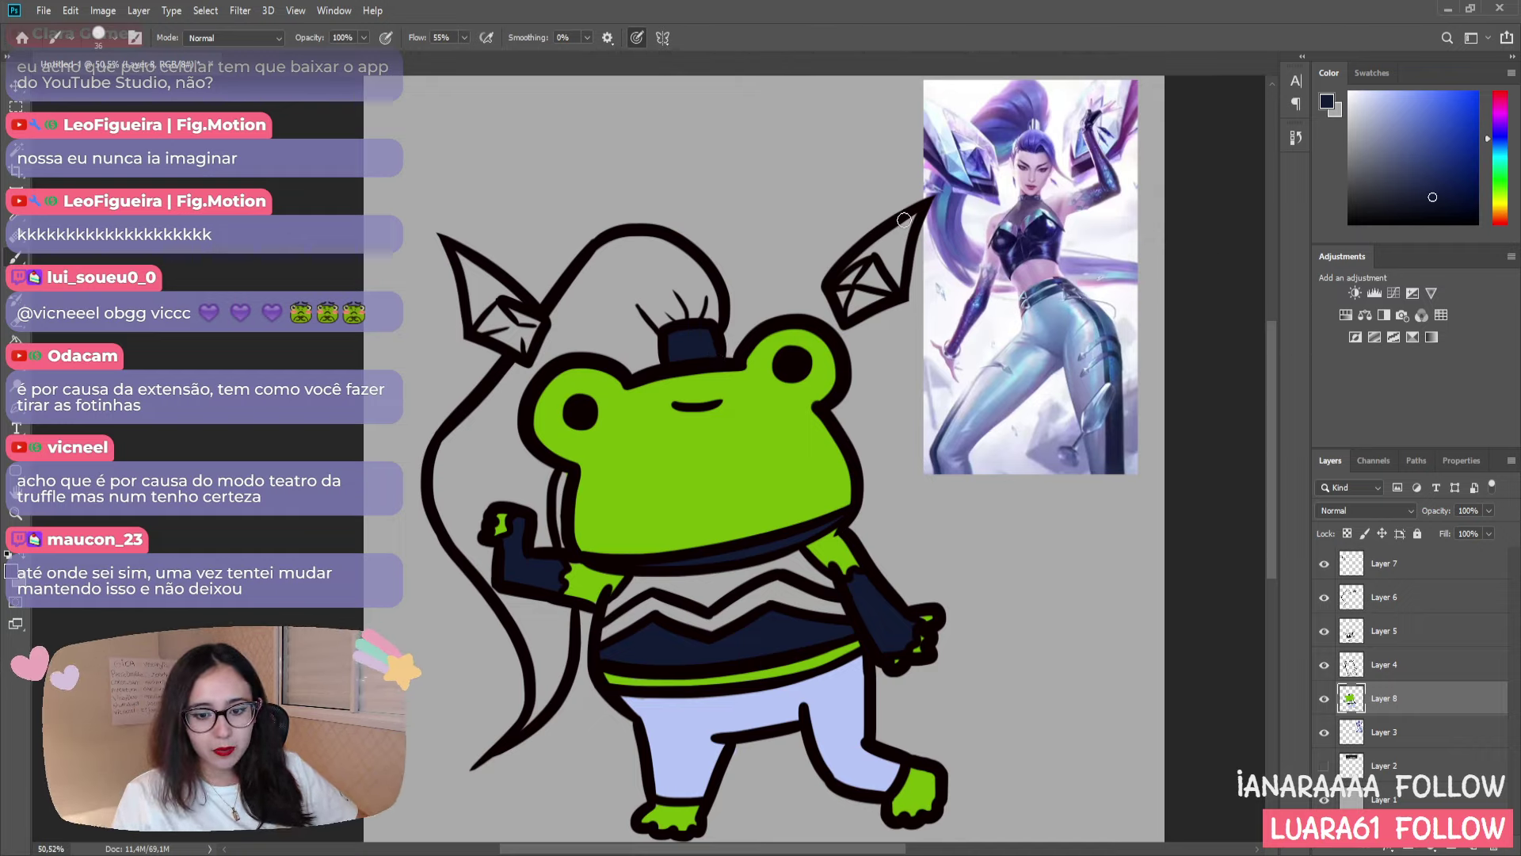
mouse_move(873, 242)
left_mouse_down()
mouse_move(846, 269)
mouse_move(916, 214)
mouse_move(892, 246)
mouse_move(892, 267)
mouse_move(911, 233)
mouse_move(902, 282)
mouse_move(895, 238)
left_mouse_up()
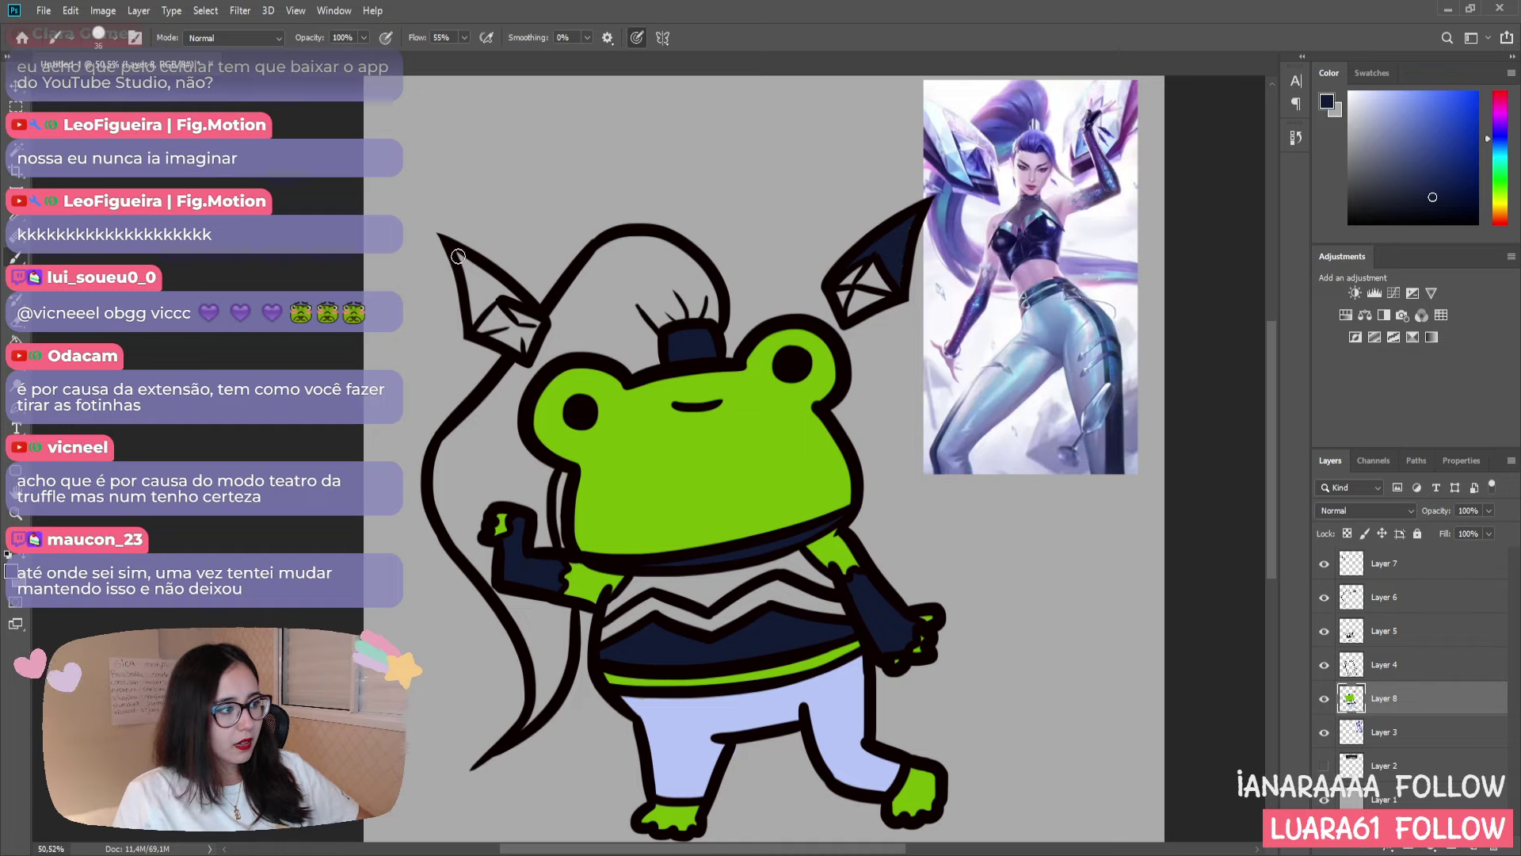
mouse_move(458, 256)
left_mouse_down()
mouse_move(472, 322)
mouse_move(495, 291)
mouse_move(464, 263)
mouse_move(523, 301)
mouse_move(491, 278)
left_mouse_up()
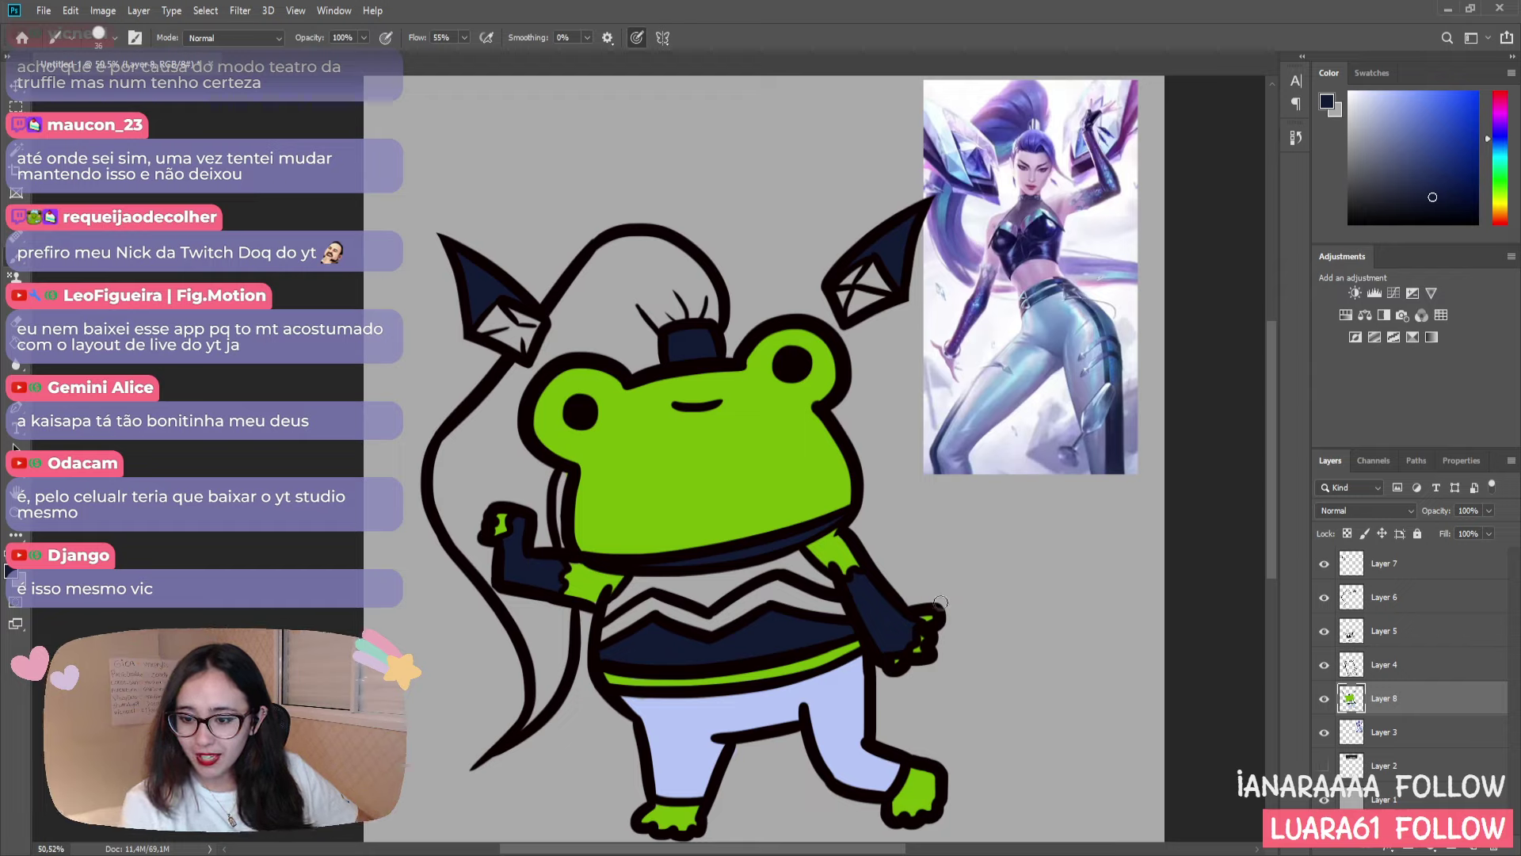
- Sample a medium periwinkle blue from the reference character's trousers and fill the zigzag band across the frog's top
key("space")
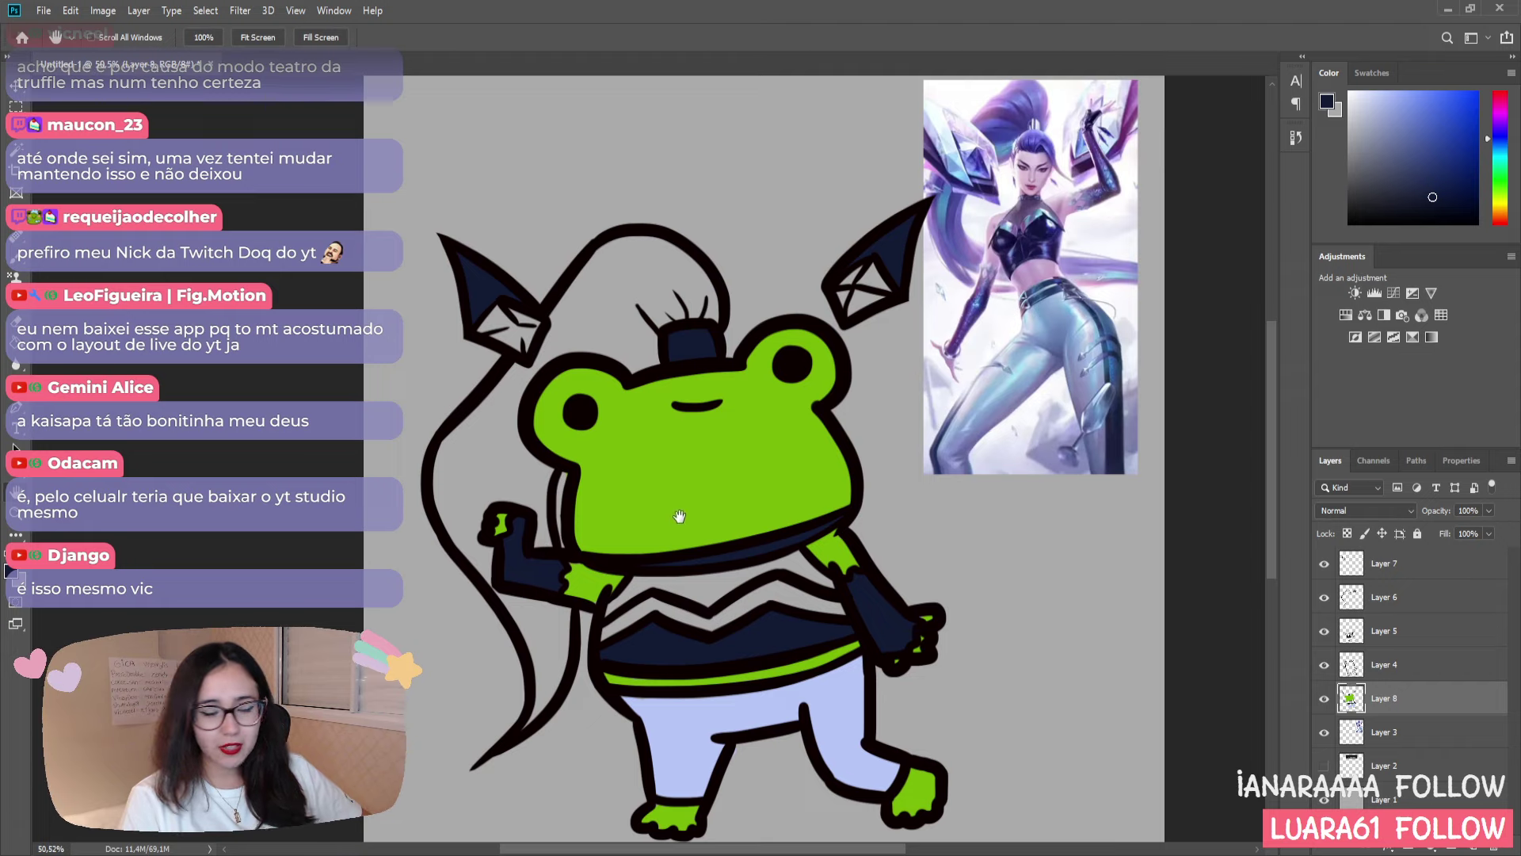
left_click_drag(679, 516, 759, 481)
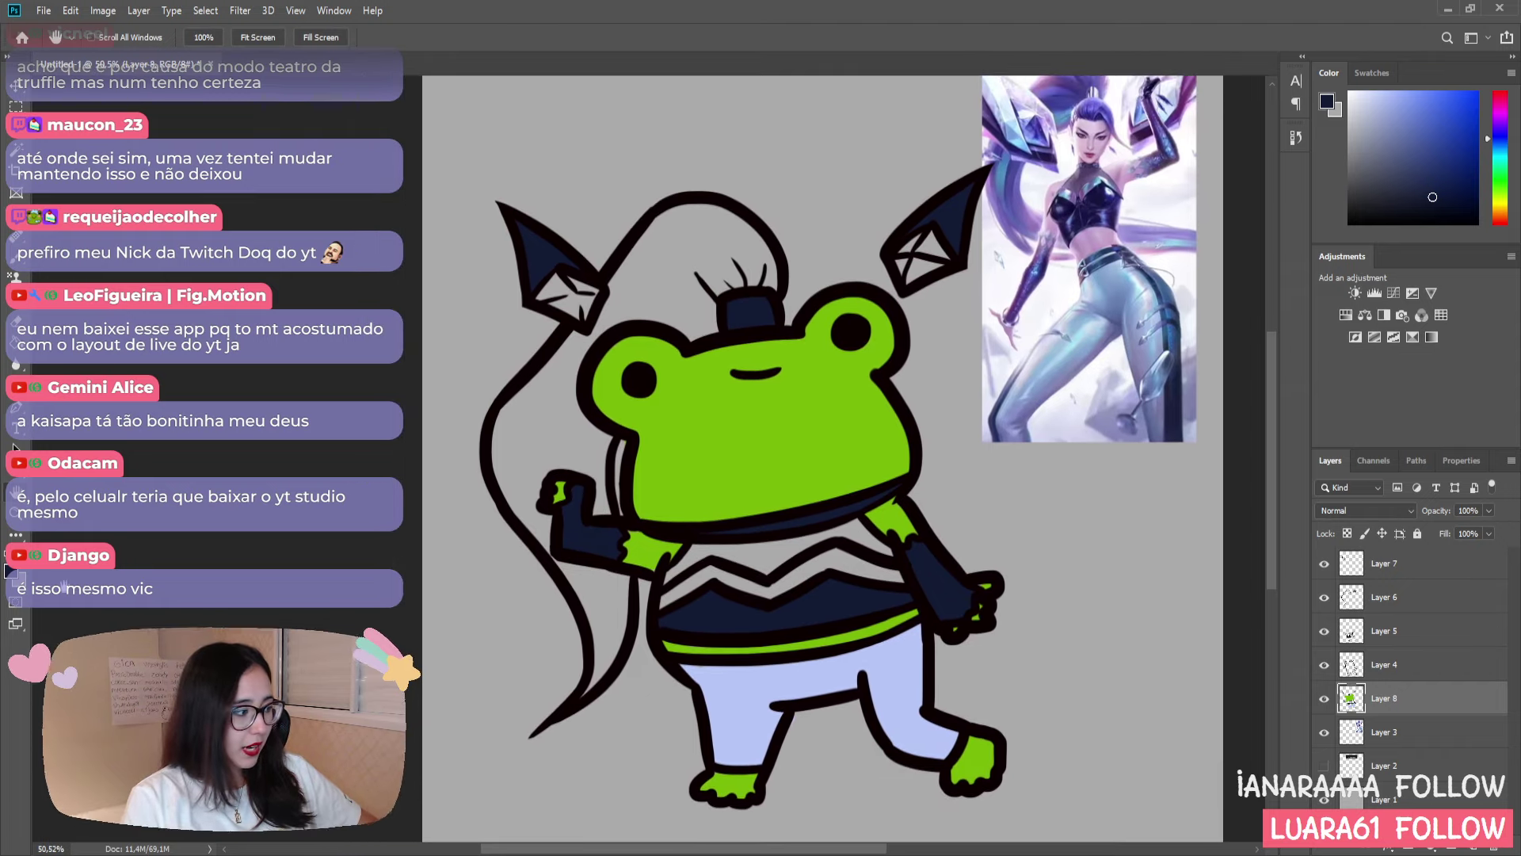
key("i")
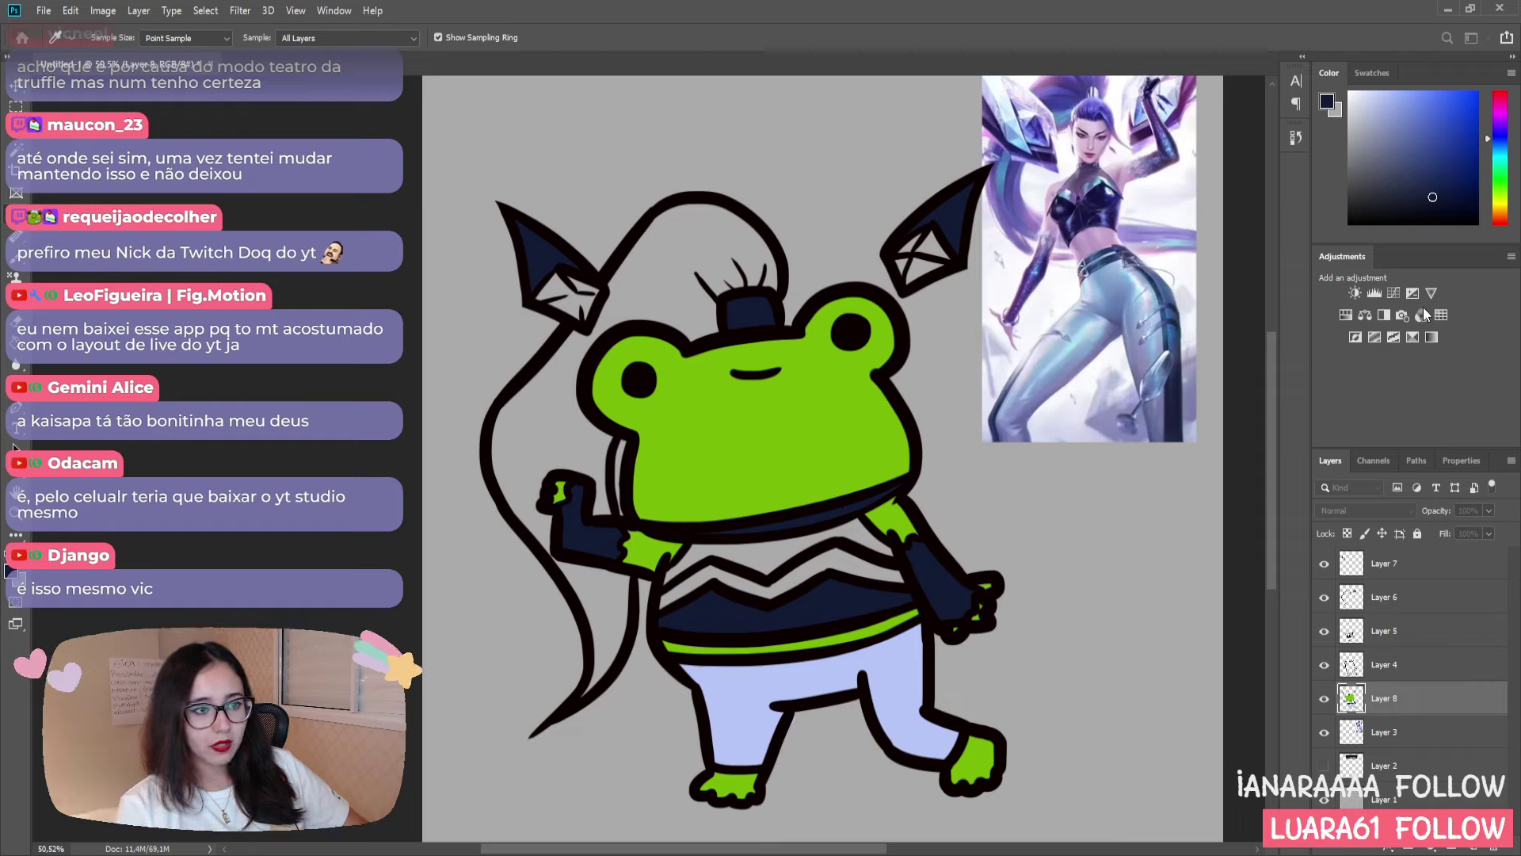
left_click(1133, 380)
key("h")
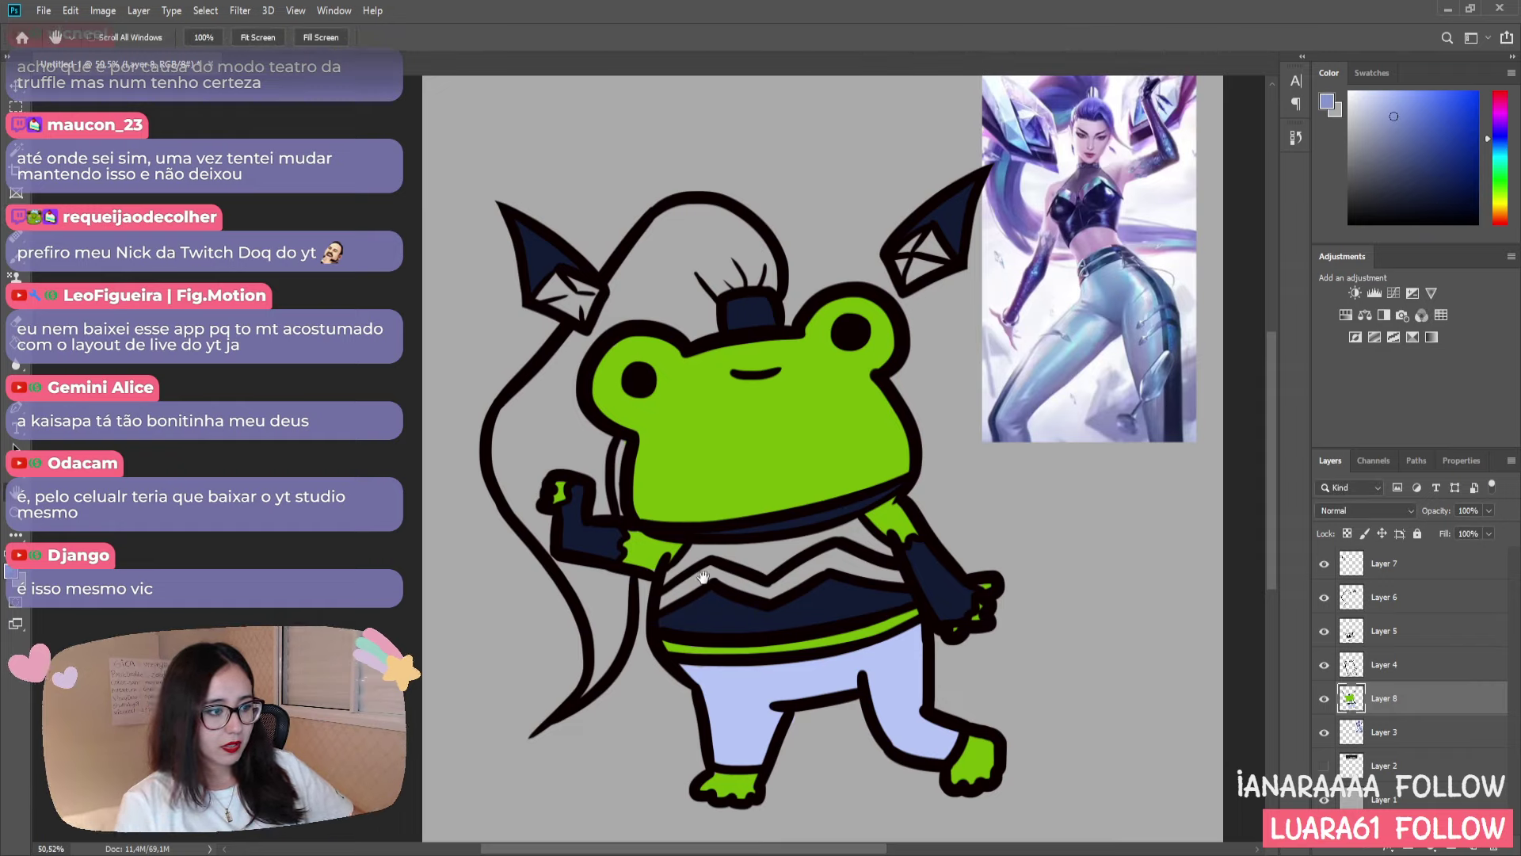
key("b")
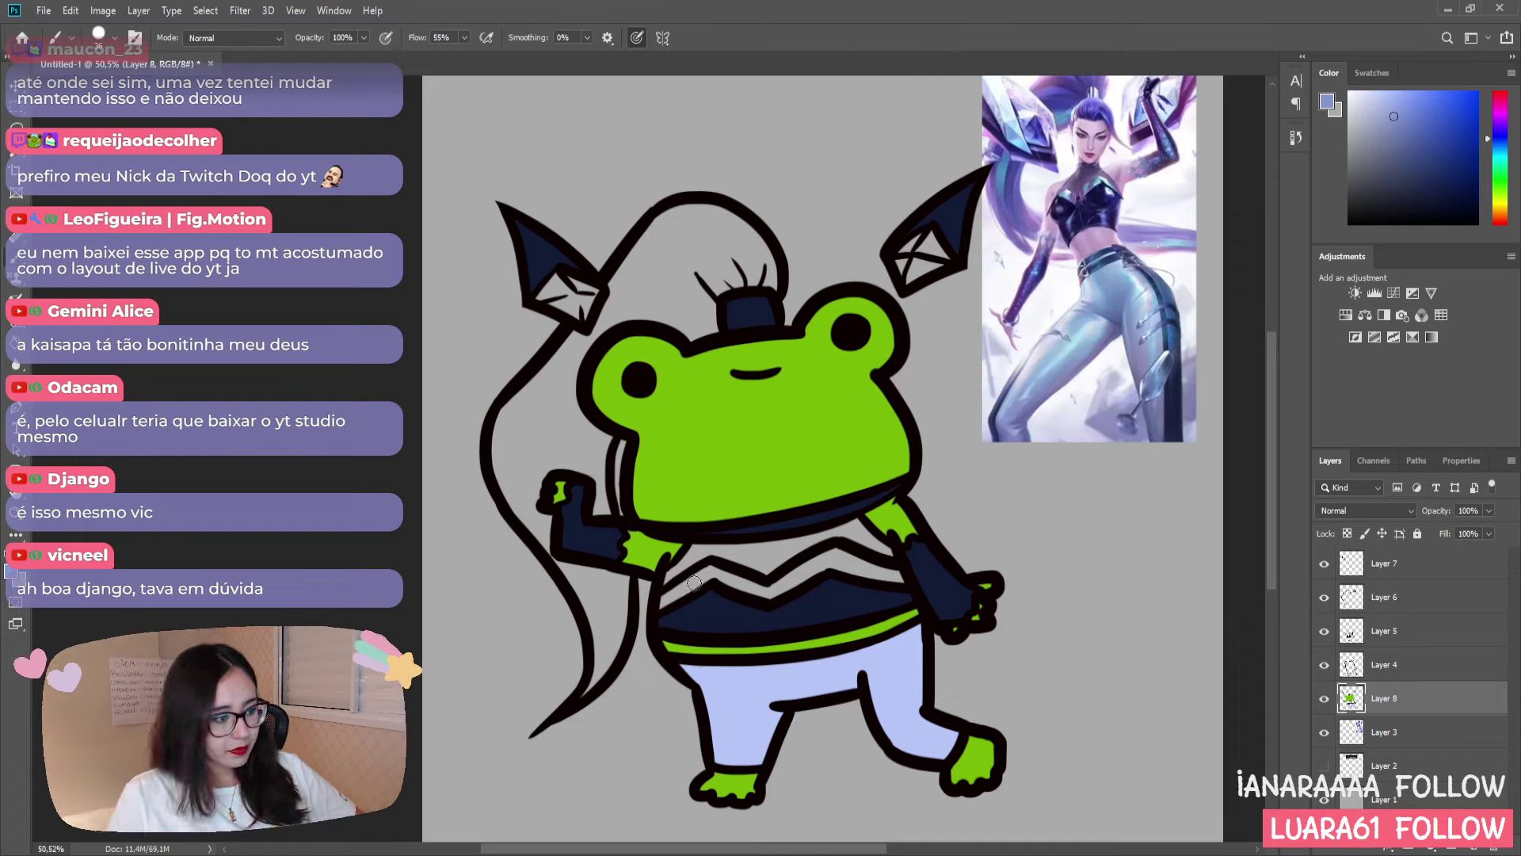
left_click_drag(710, 571, 677, 593)
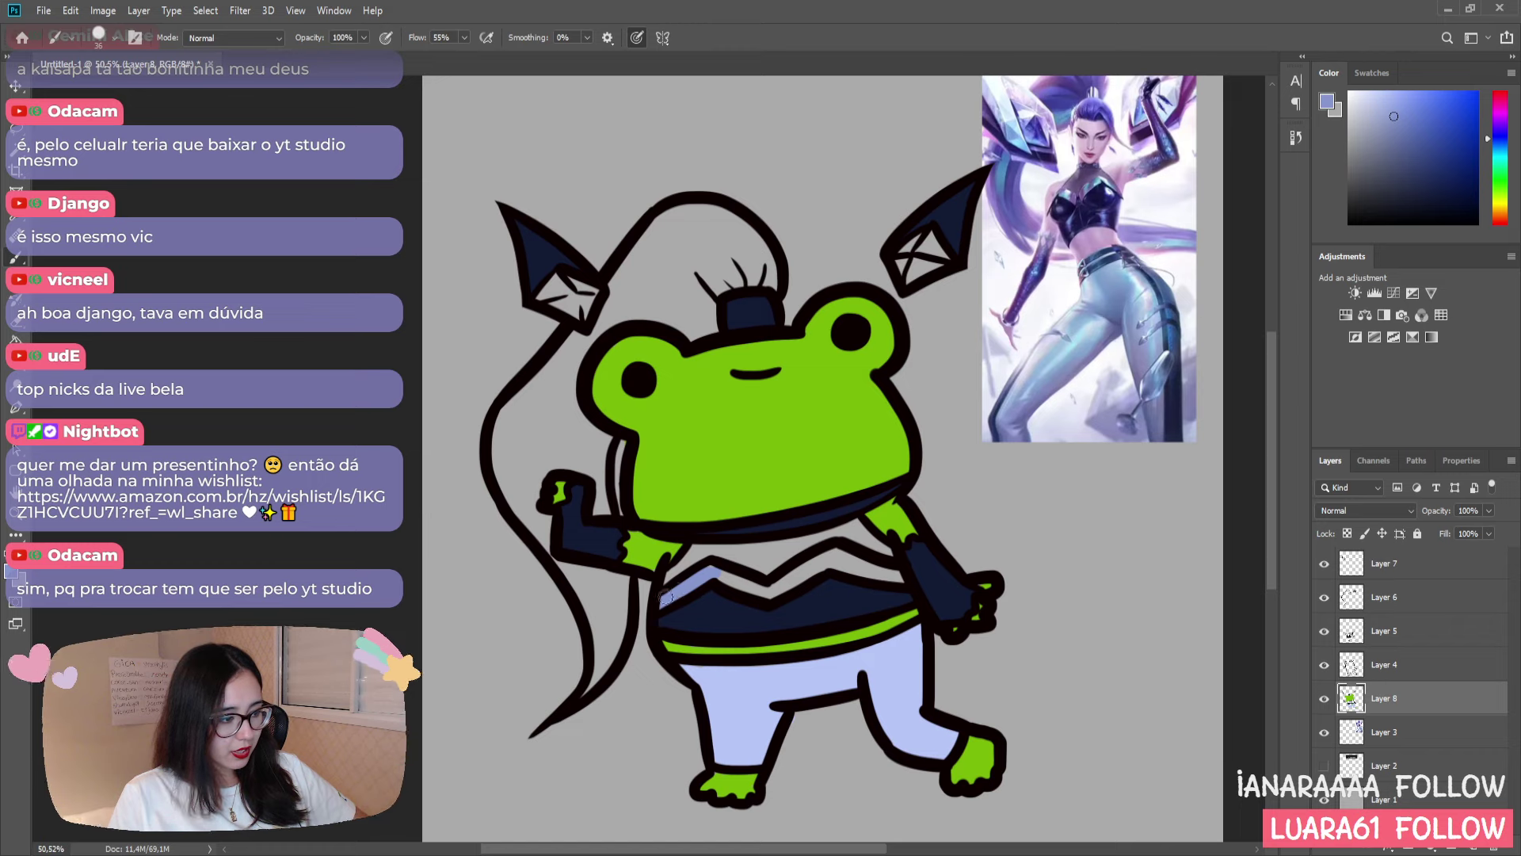
mouse_move(667, 595)
left_mouse_down()
mouse_move(714, 569)
mouse_move(767, 591)
mouse_move(755, 593)
mouse_move(848, 557)
mouse_move(890, 576)
left_mouse_up()
left_click_drag(859, 571, 909, 570)
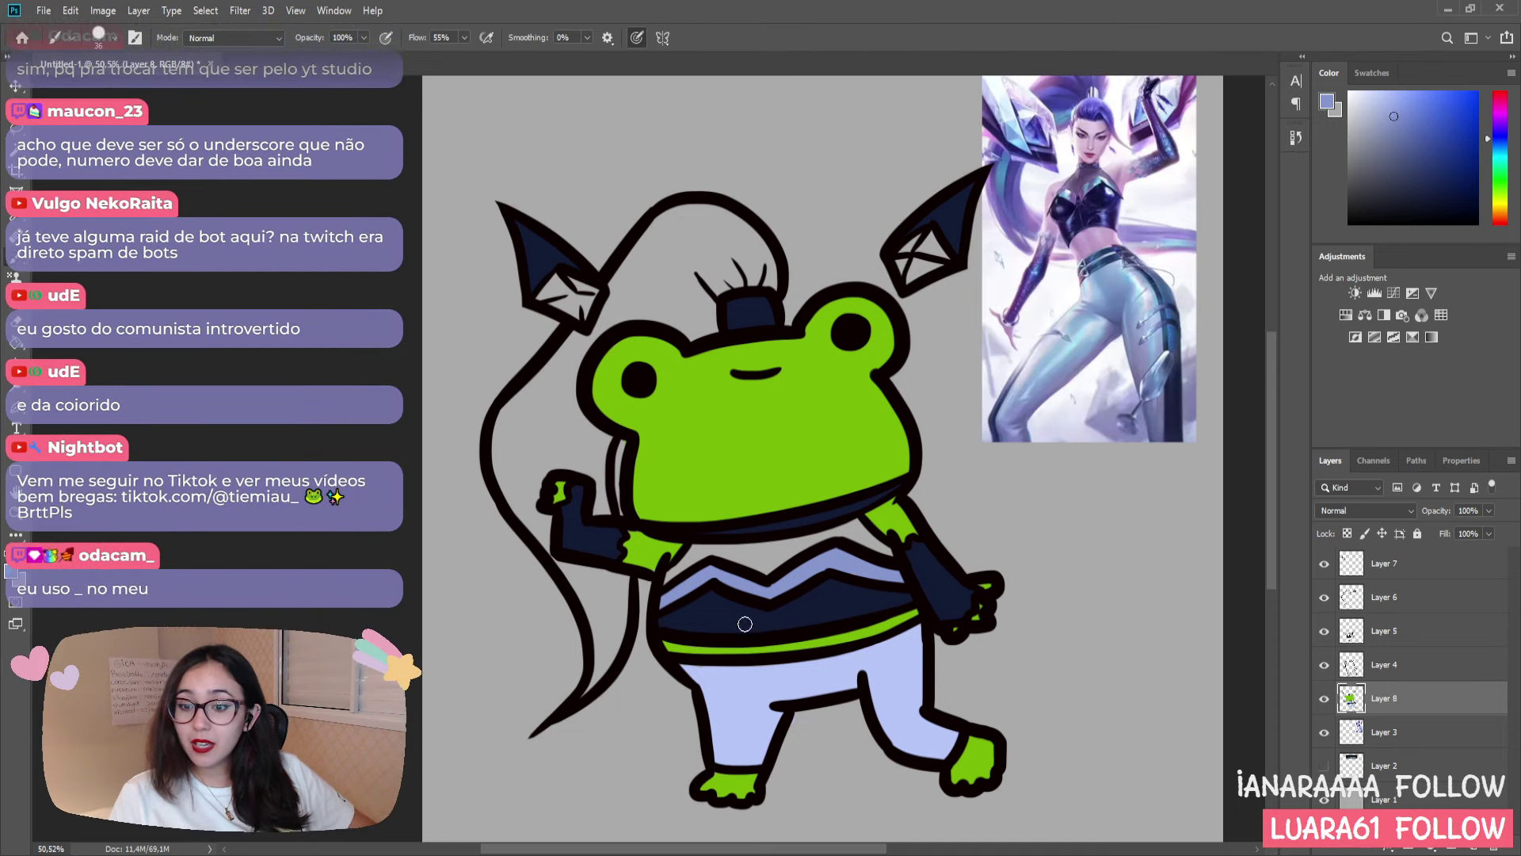
- Sample the frog's skin green and paint the chest area between the collar and the zigzag band
key("i")
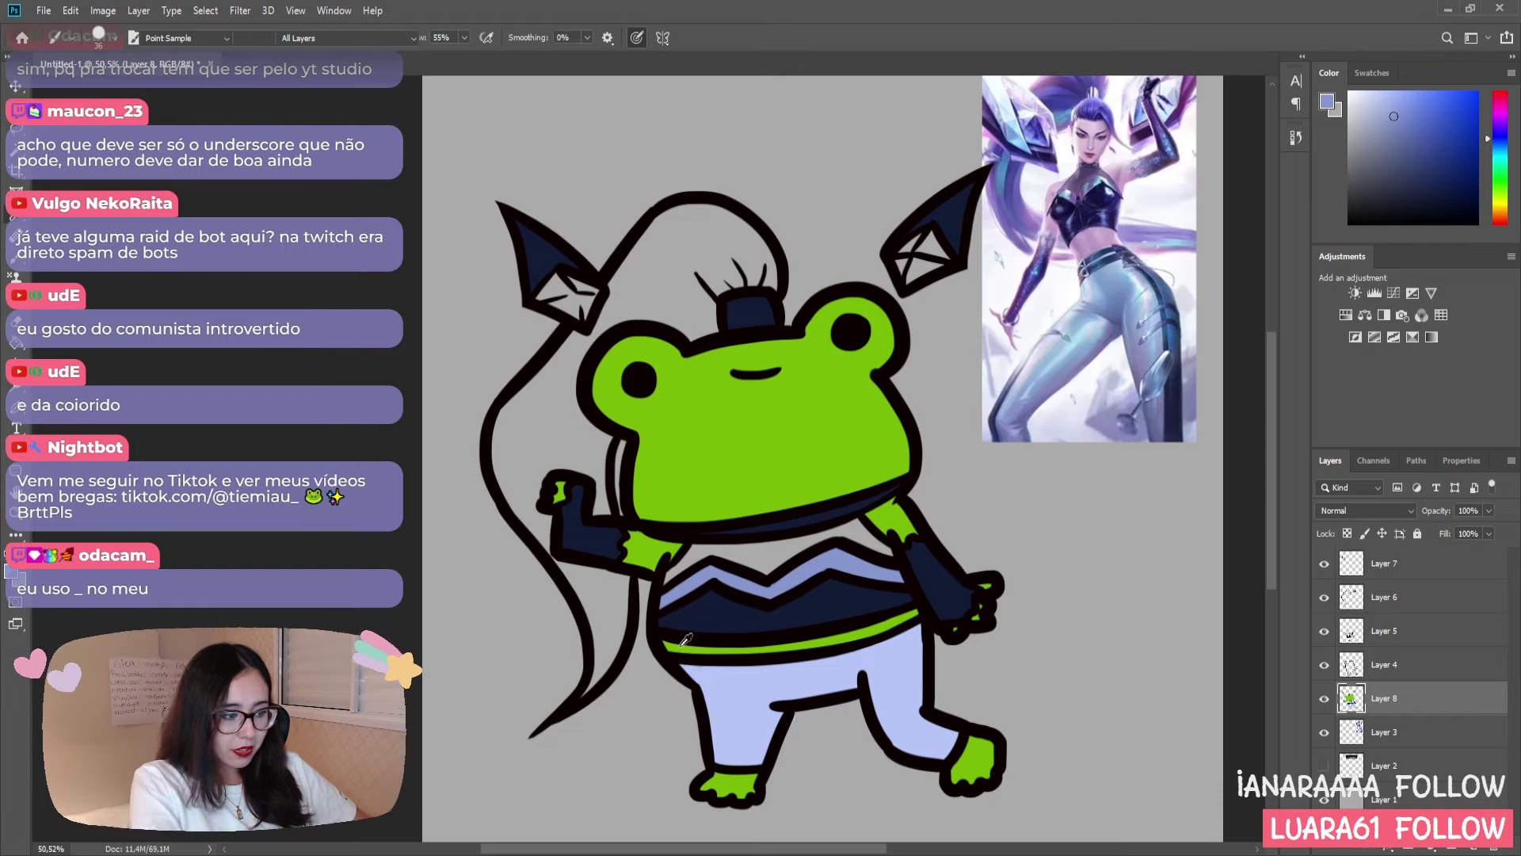
left_click(676, 644)
key("b")
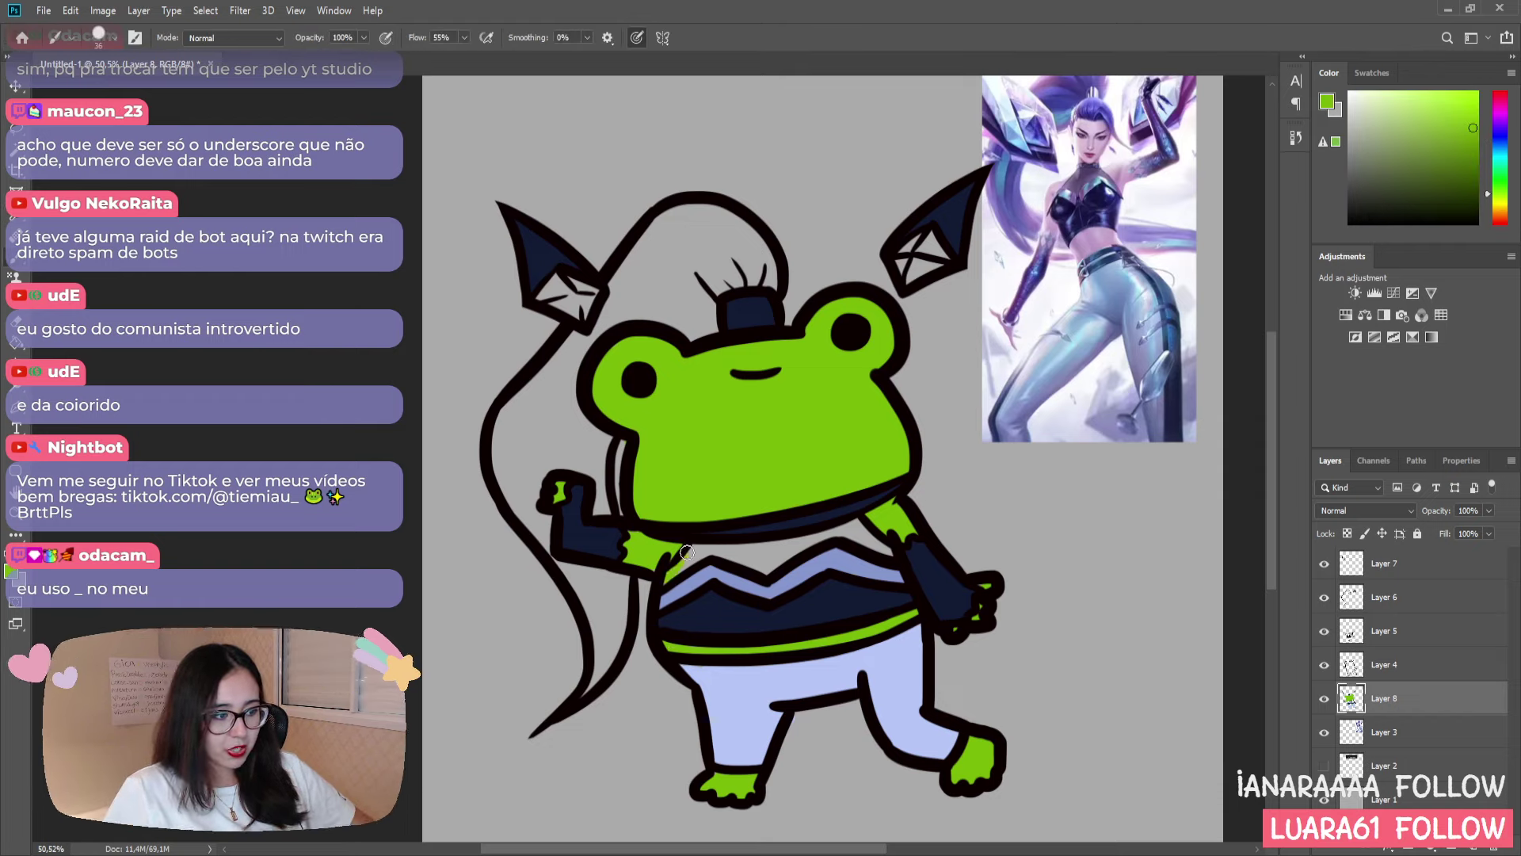
mouse_move(683, 564)
left_mouse_down()
mouse_move(749, 546)
mouse_move(757, 566)
mouse_move(789, 540)
left_mouse_up()
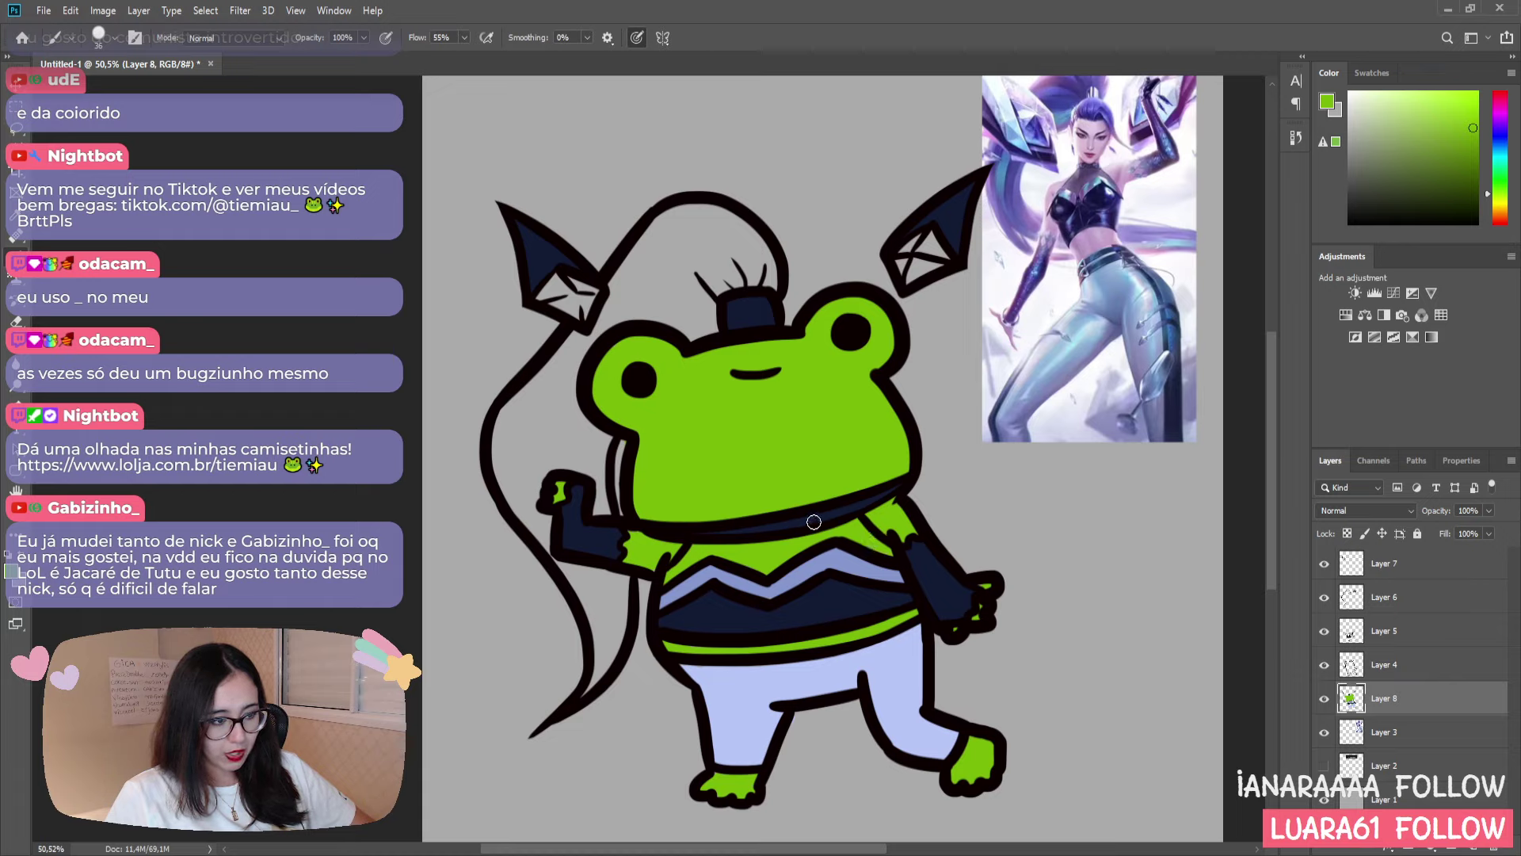
- Sample the collar's navy, paint over the green chest on a new layer above Layer 8, and set that layer's opacity to 54%
key("i")
left_click(789, 519)
key("b")
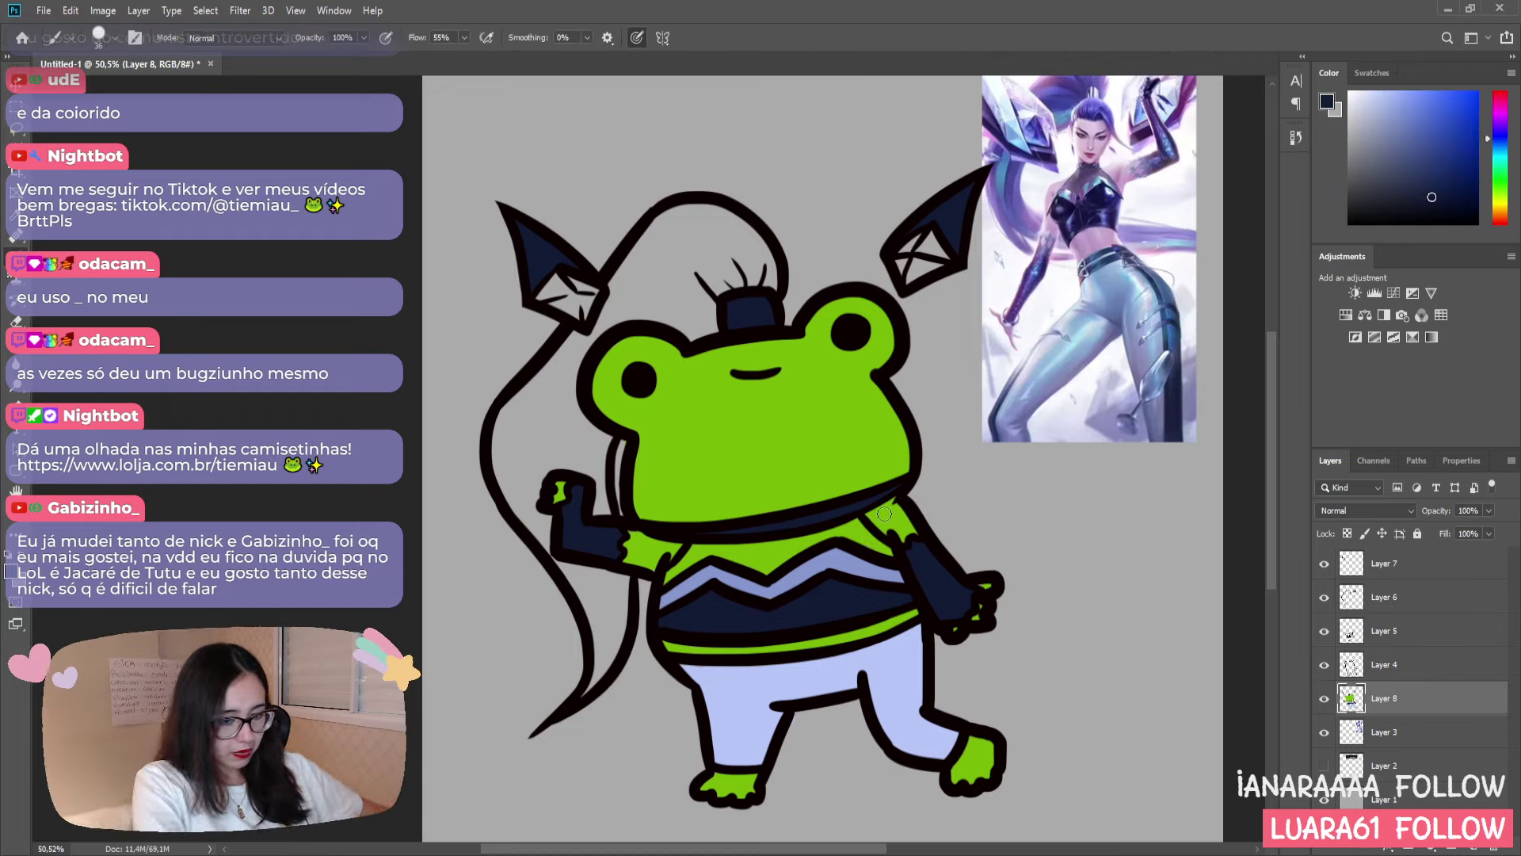
key("ctrl+shift+alt+n")
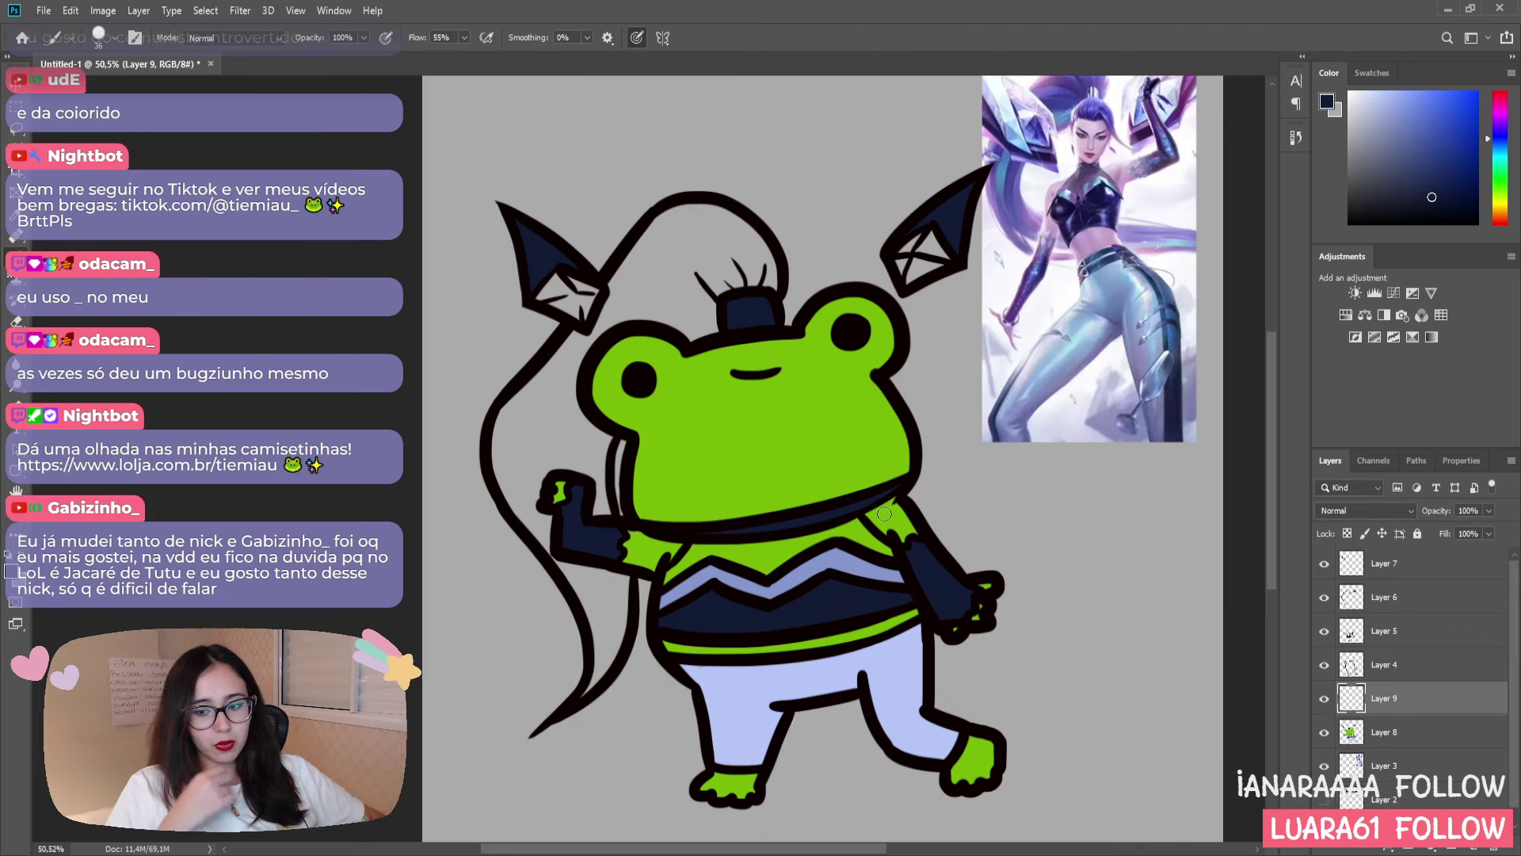
key("i")
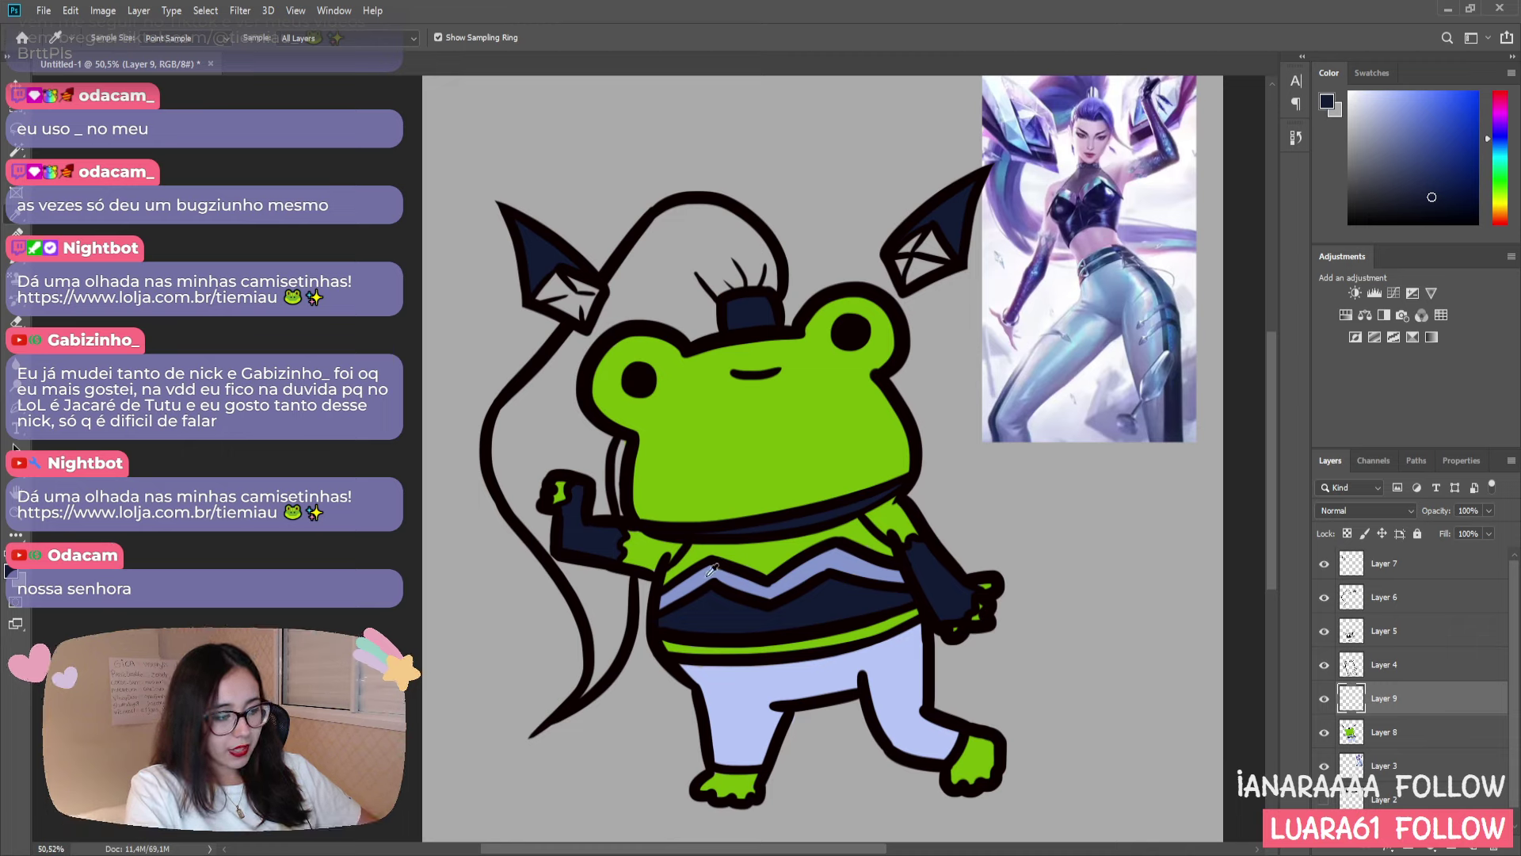
key("b")
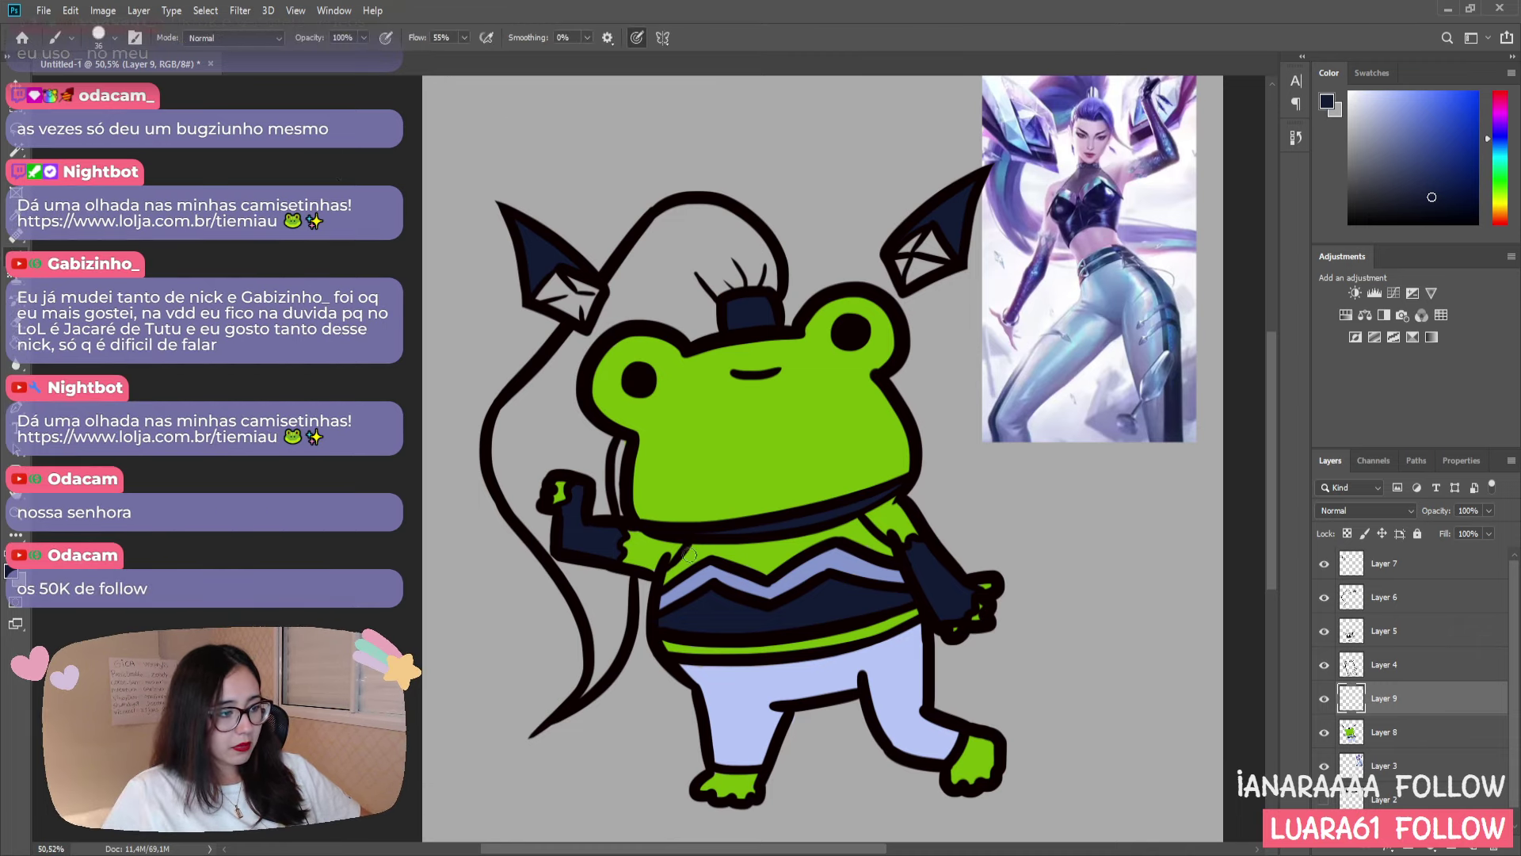
mouse_move(665, 566)
left_mouse_down()
mouse_move(794, 542)
mouse_move(719, 556)
mouse_move(767, 572)
mouse_move(803, 543)
mouse_move(879, 546)
left_mouse_up()
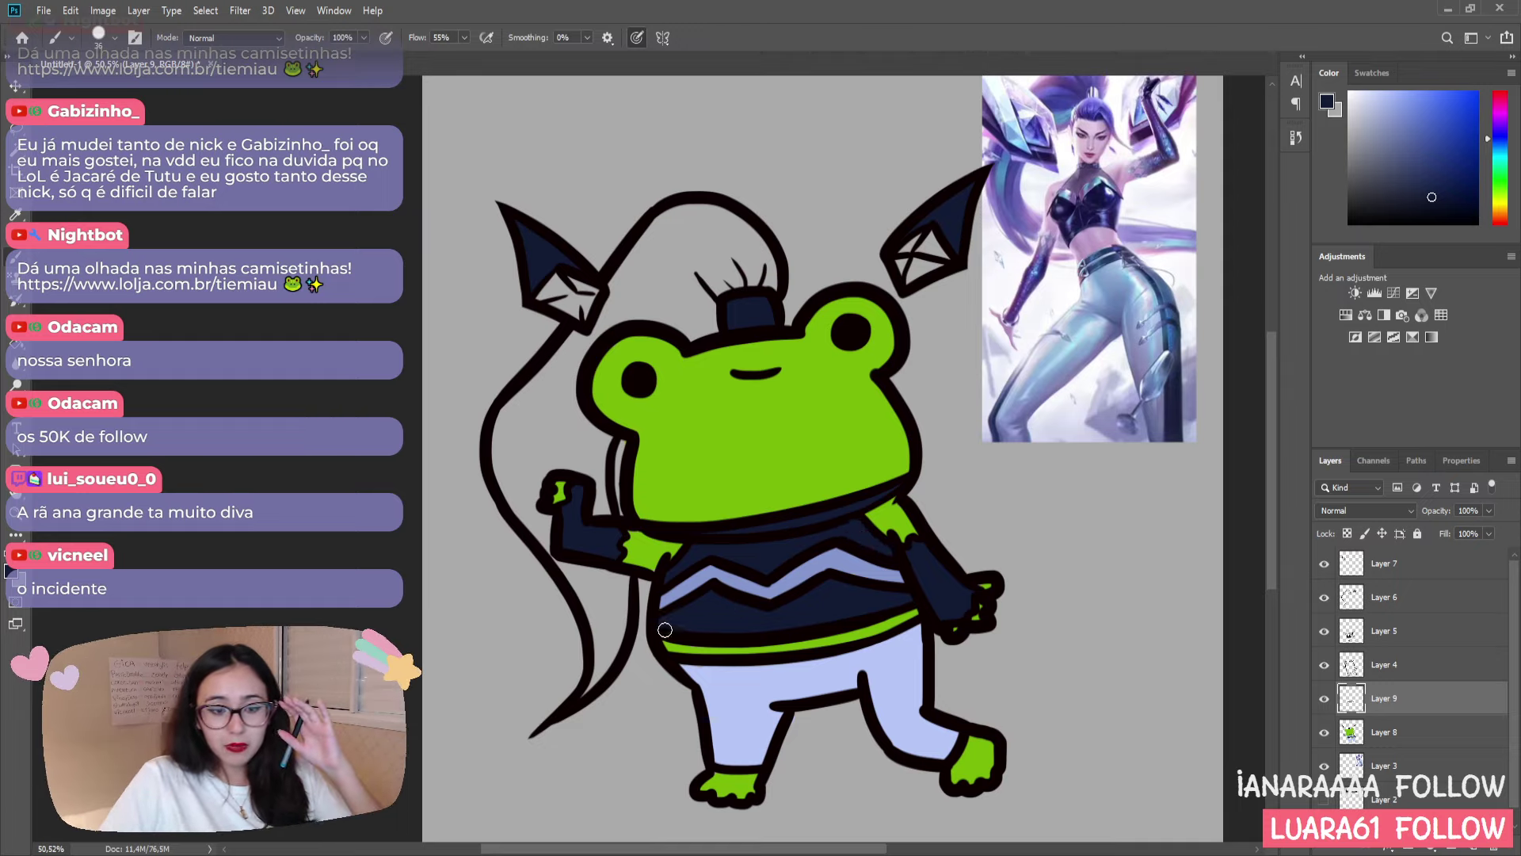
mouse_move(1487, 515)
left_mouse_down()
mouse_move(1440, 535)
mouse_move(1458, 535)
left_mouse_up()
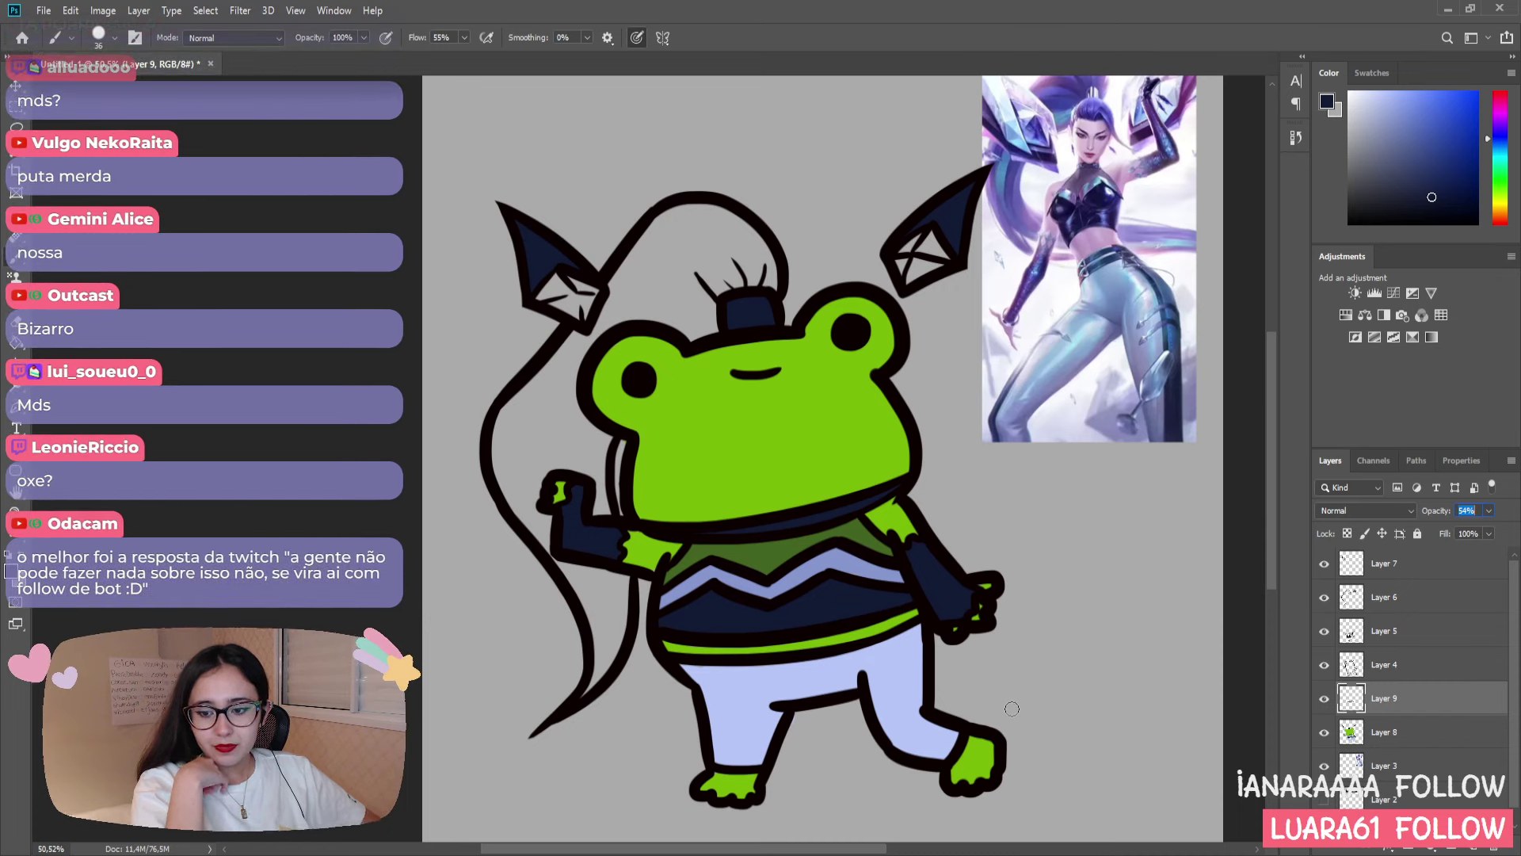
- On Layer 8, paint a thin navy stripe along the waistband of the frog's trousers, following the curve of the waist
left_click(1356, 743)
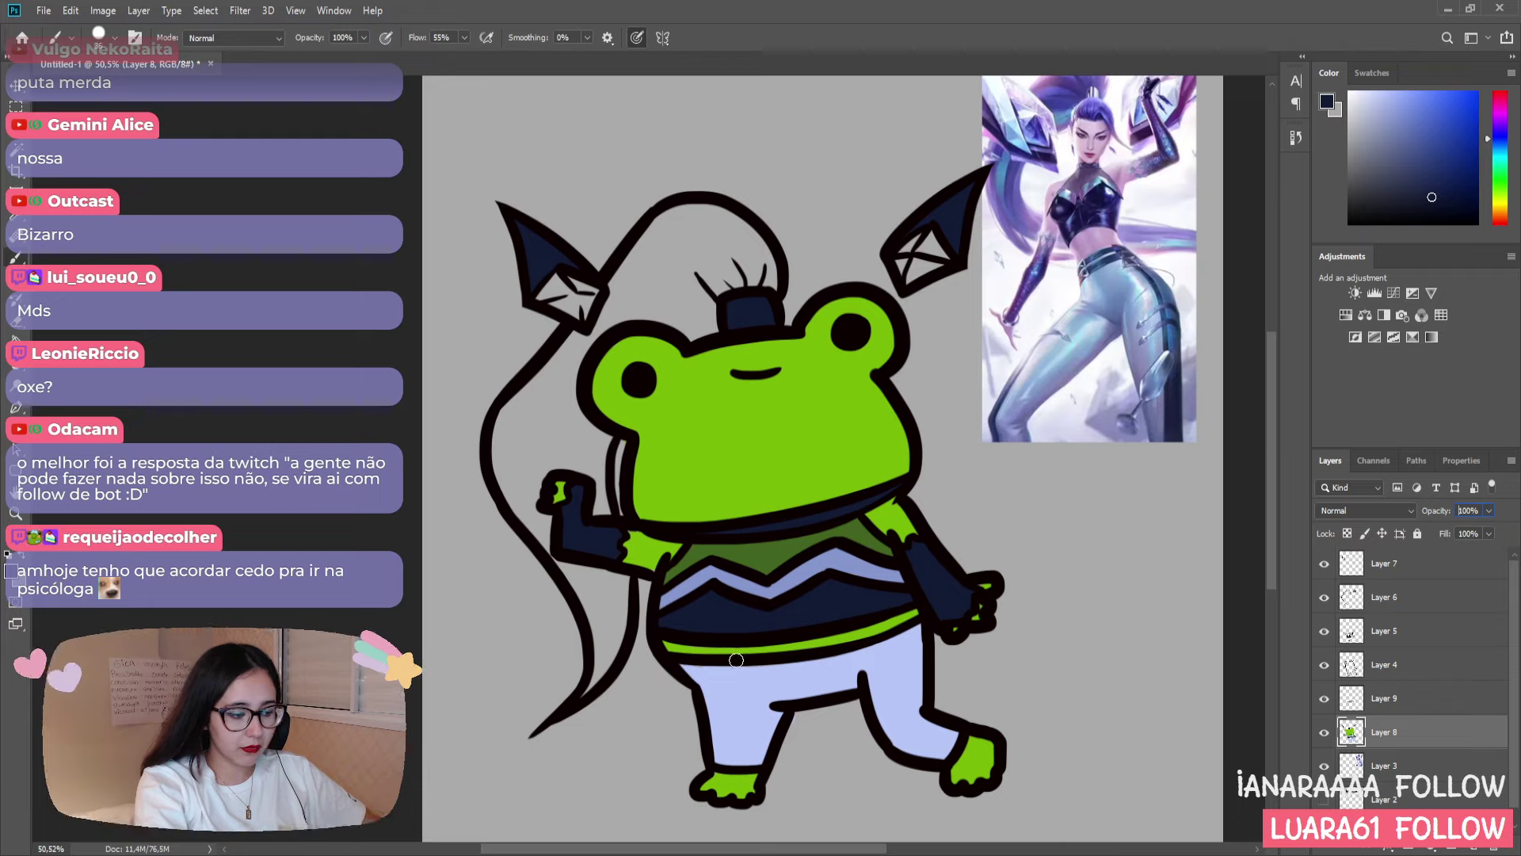
key("i")
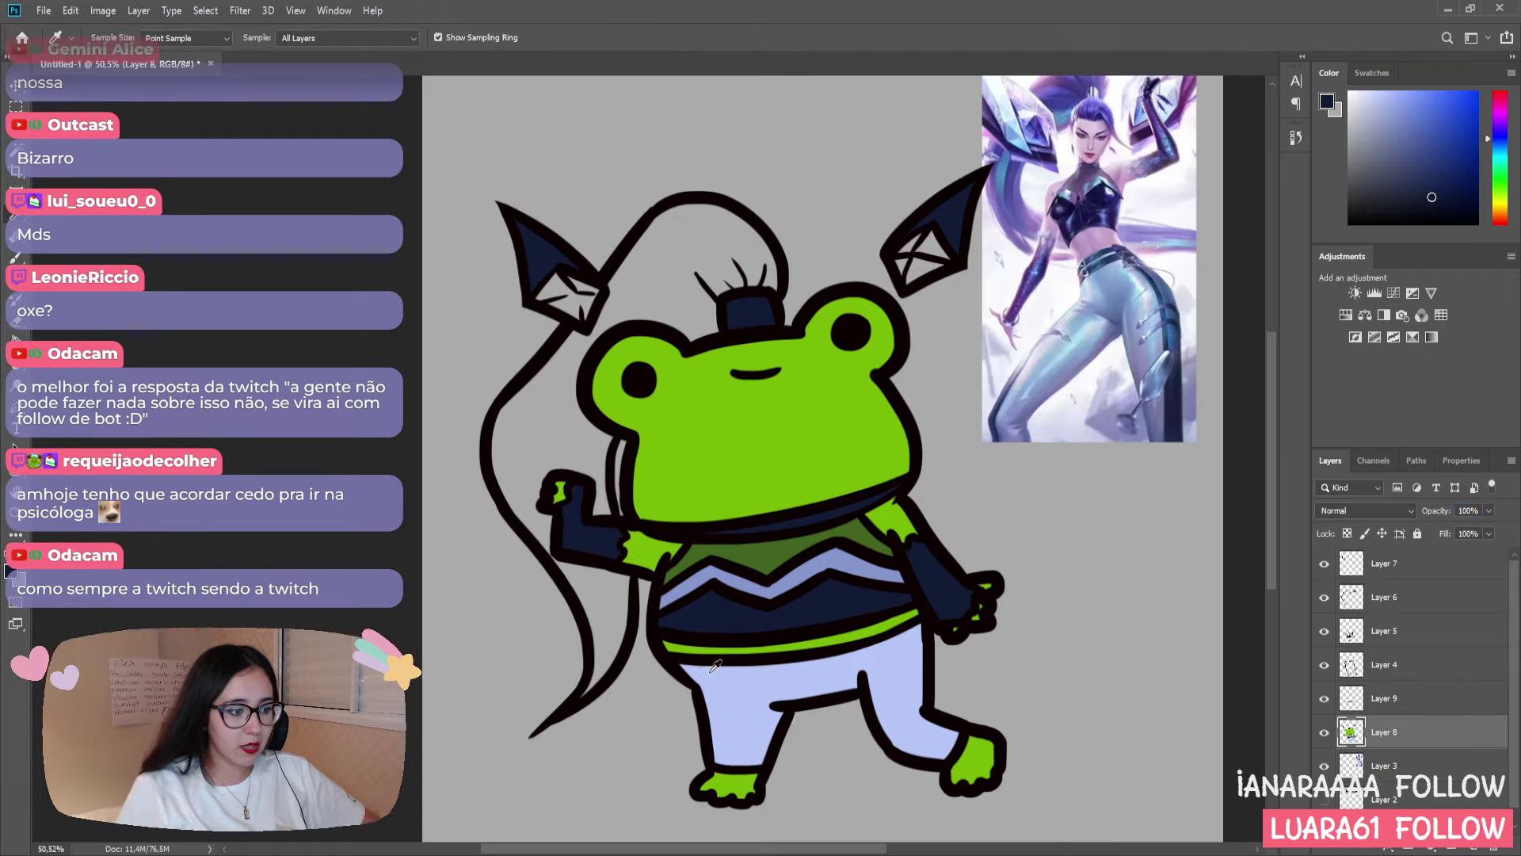
key("b")
left_click_drag(679, 673, 896, 659)
key("ctrl+z")
left_click_drag(670, 669, 919, 643)
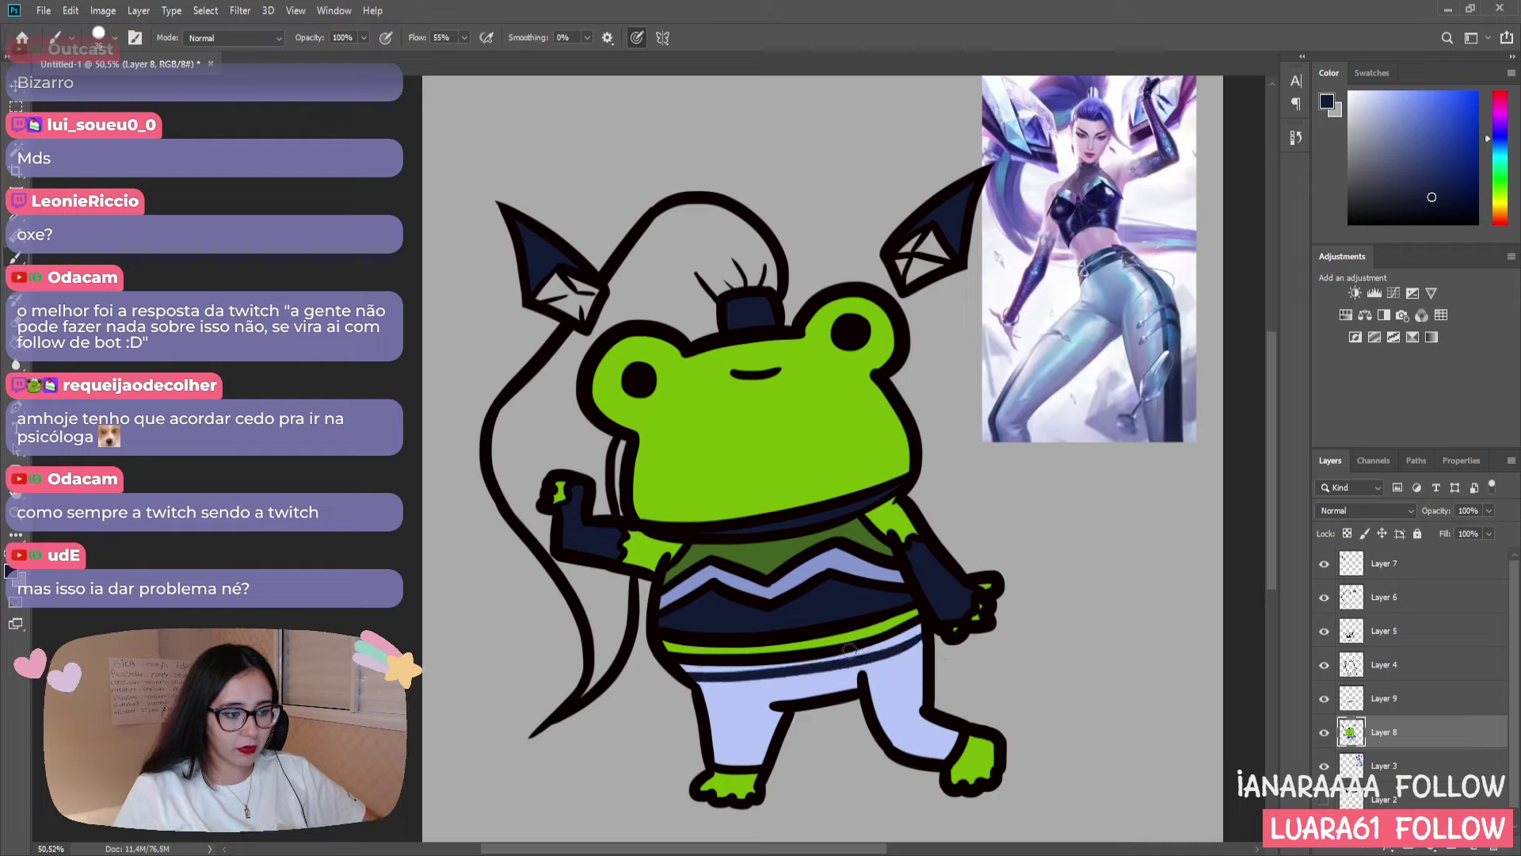
key("ctrl+z")
left_click_drag(677, 675, 919, 634)
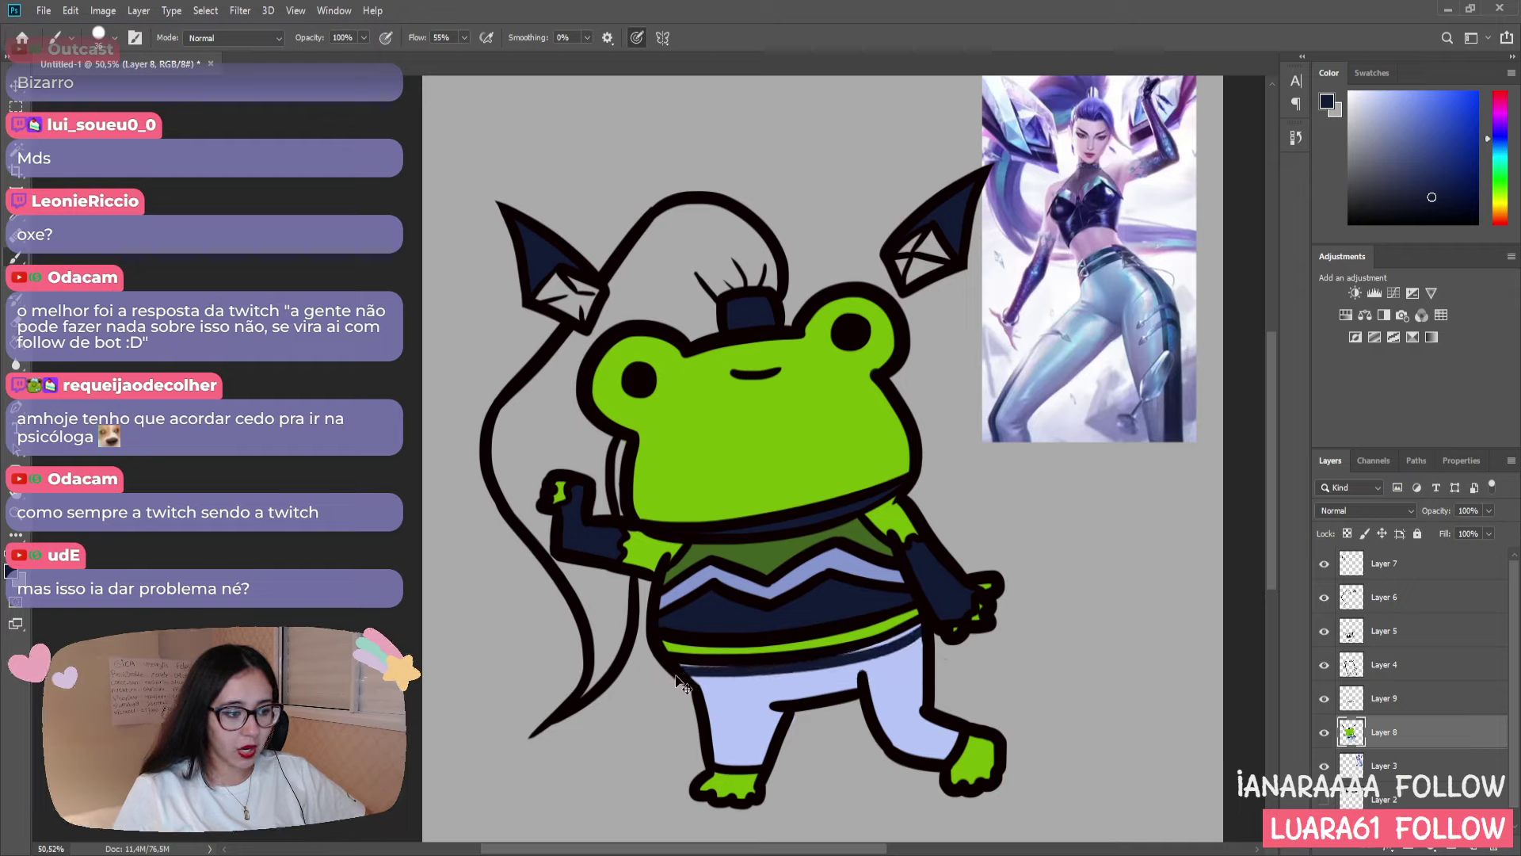
key("ctrl+z")
left_click_drag(670, 677, 919, 632)
key("ctrl+z")
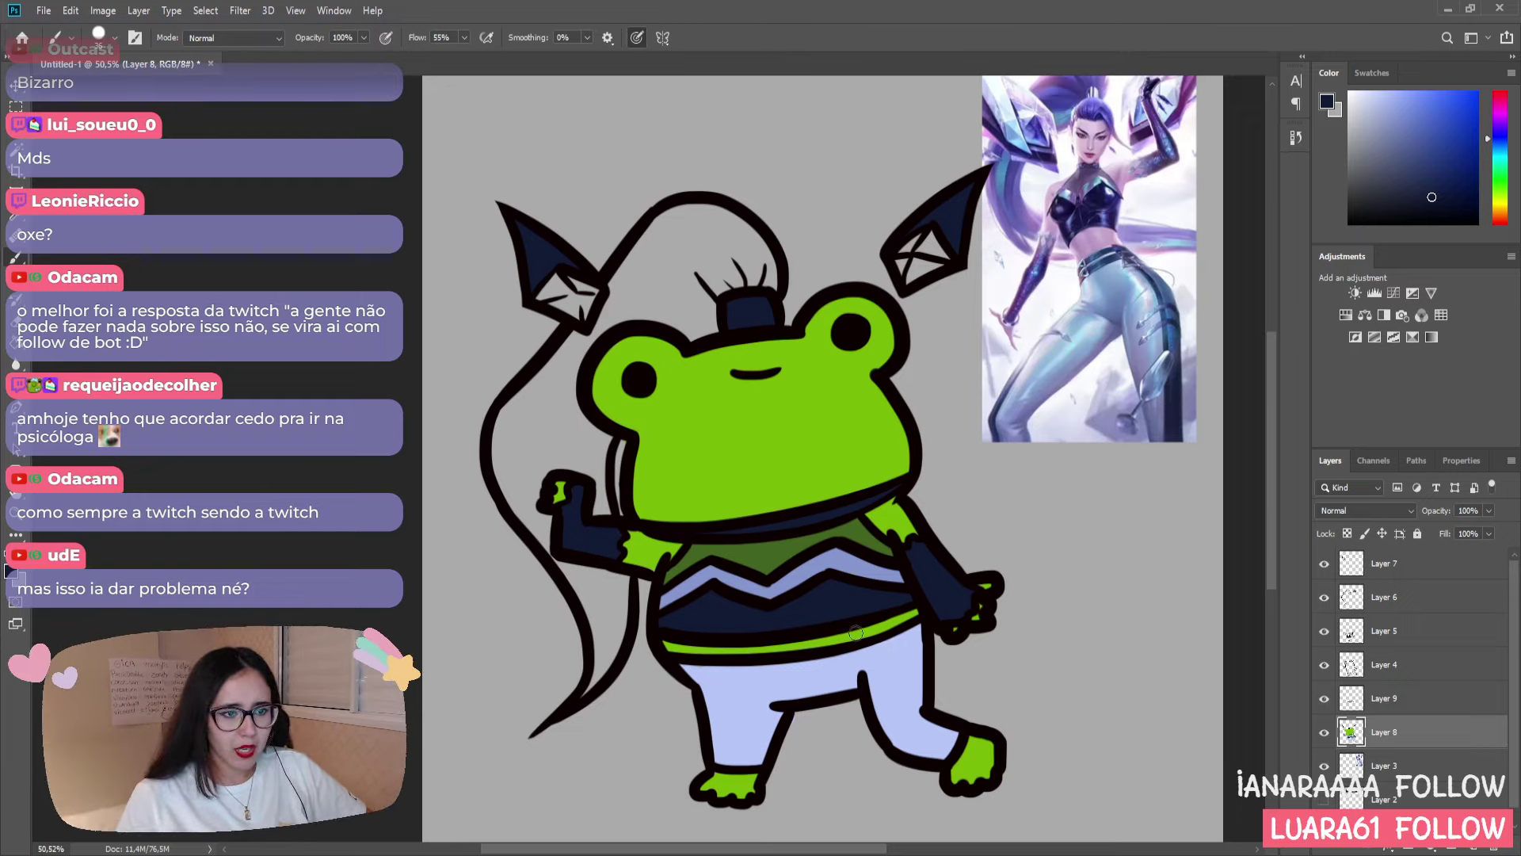
left_click_drag(684, 658, 923, 663)
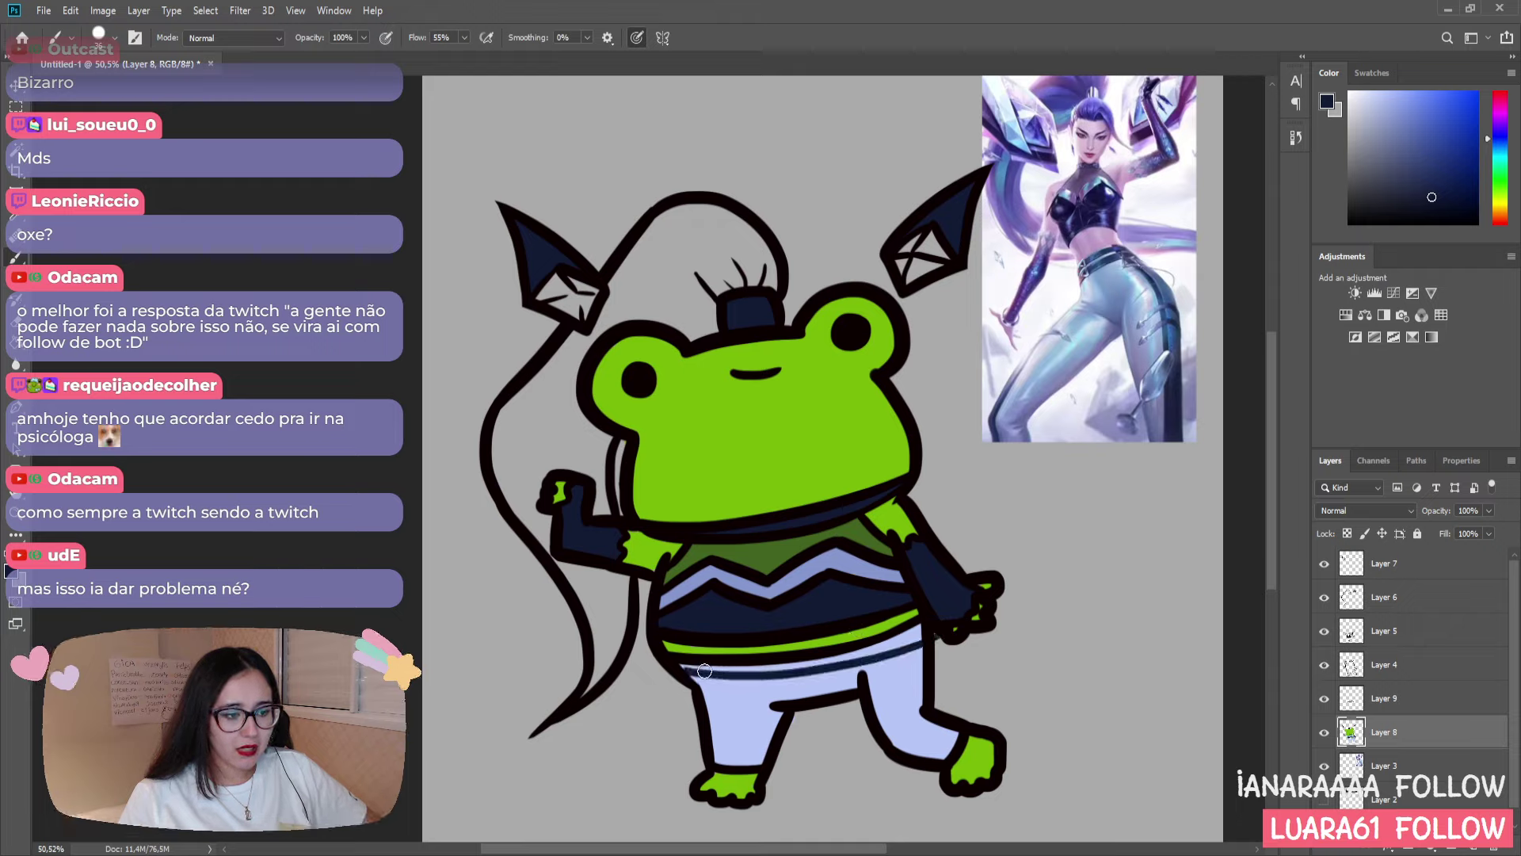
key("ctrl+z")
left_click_drag(686, 673, 922, 662)
key("ctrl+z")
left_click_drag(683, 674, 923, 662)
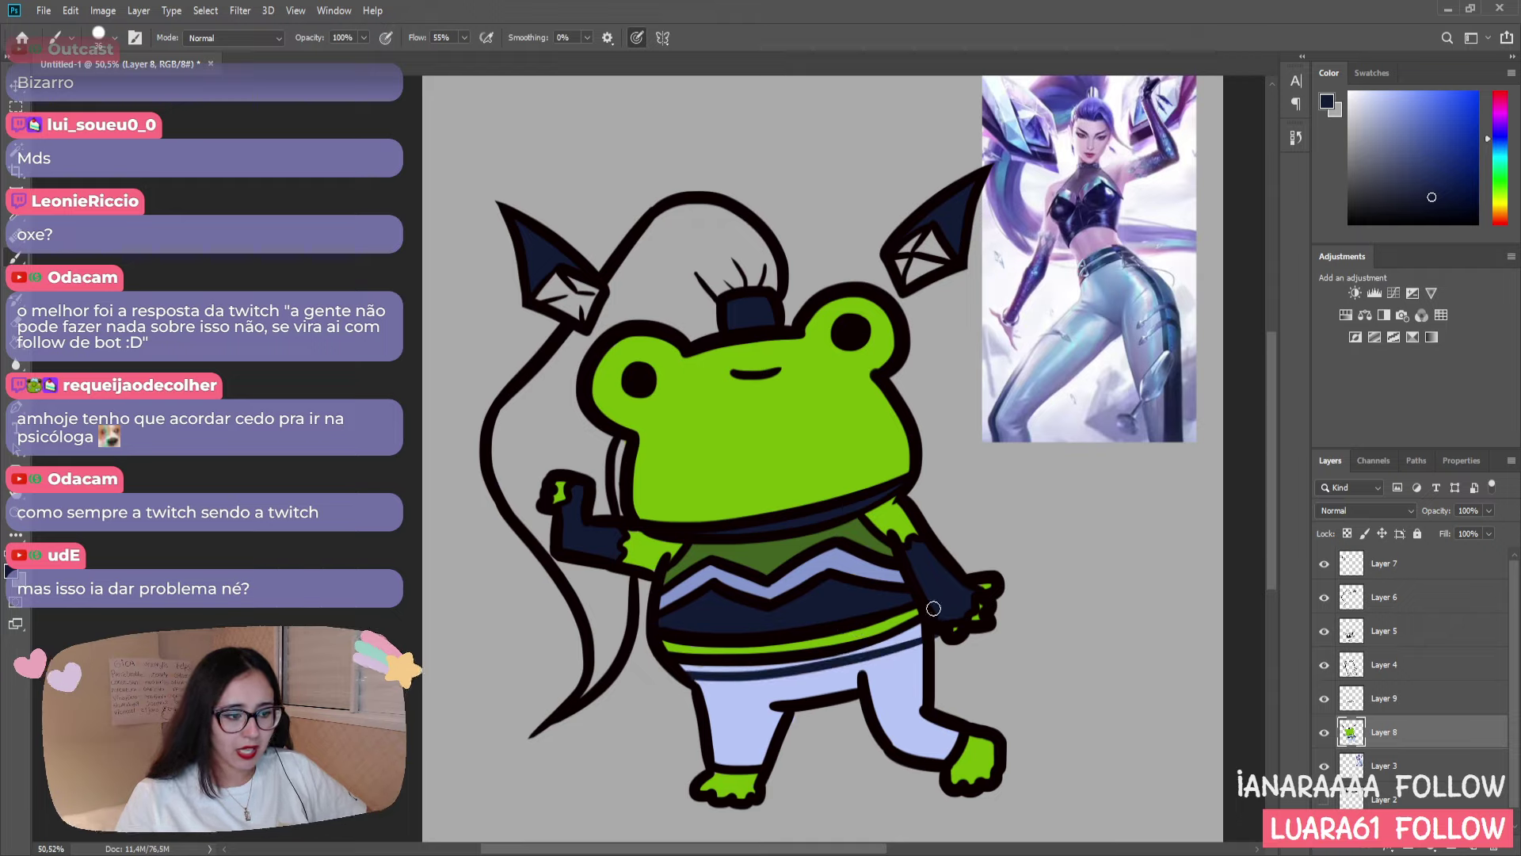
key("ctrl+z")
left_click_drag(671, 673, 911, 634)
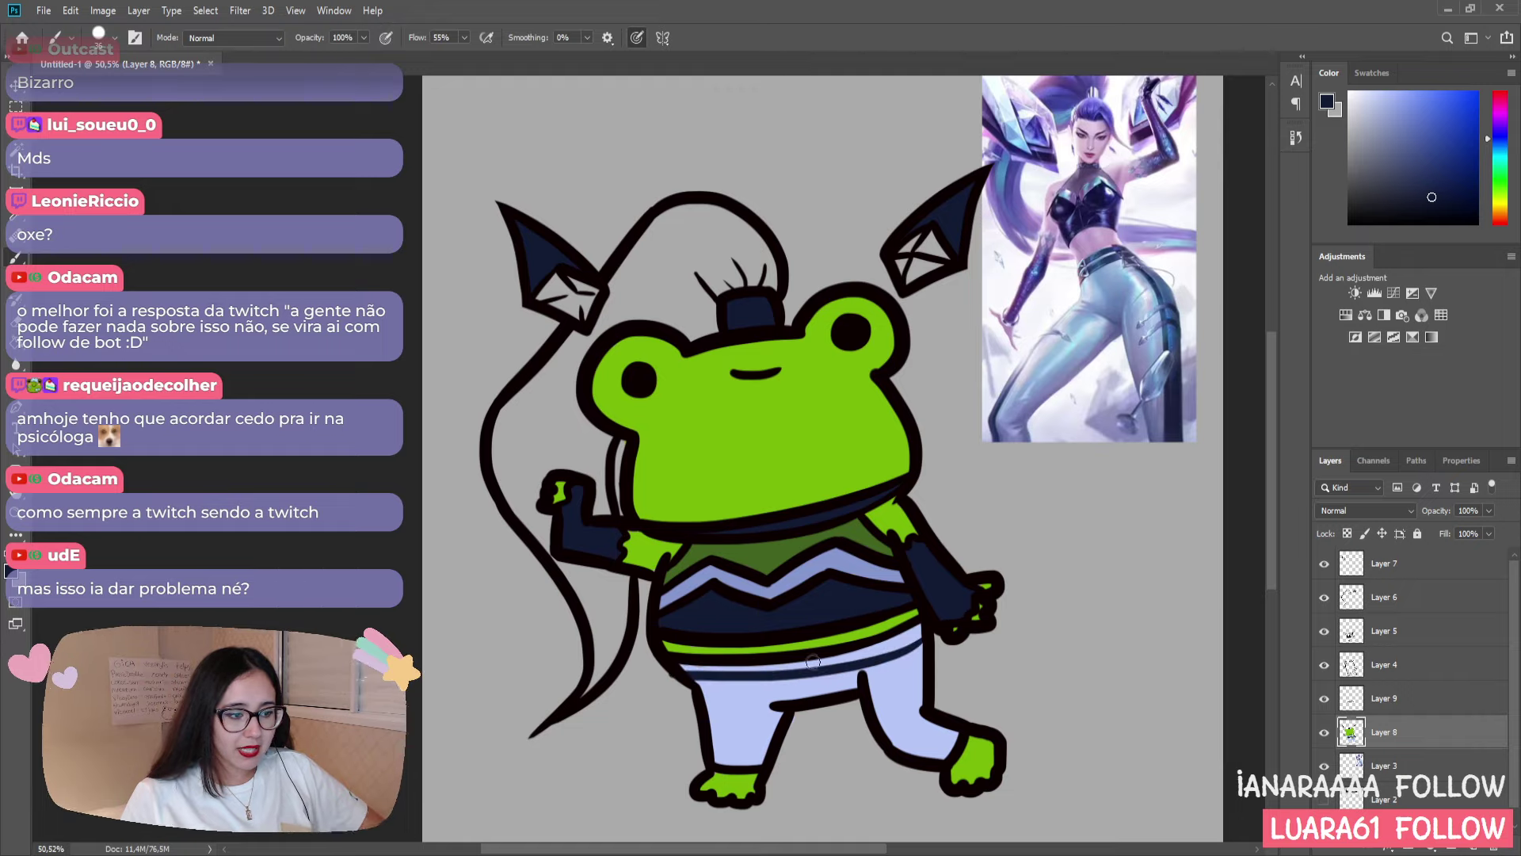
key("ctrl+z")
mouse_move(672, 671)
left_mouse_down()
mouse_move(921, 618)
mouse_move(866, 656)
left_mouse_up()
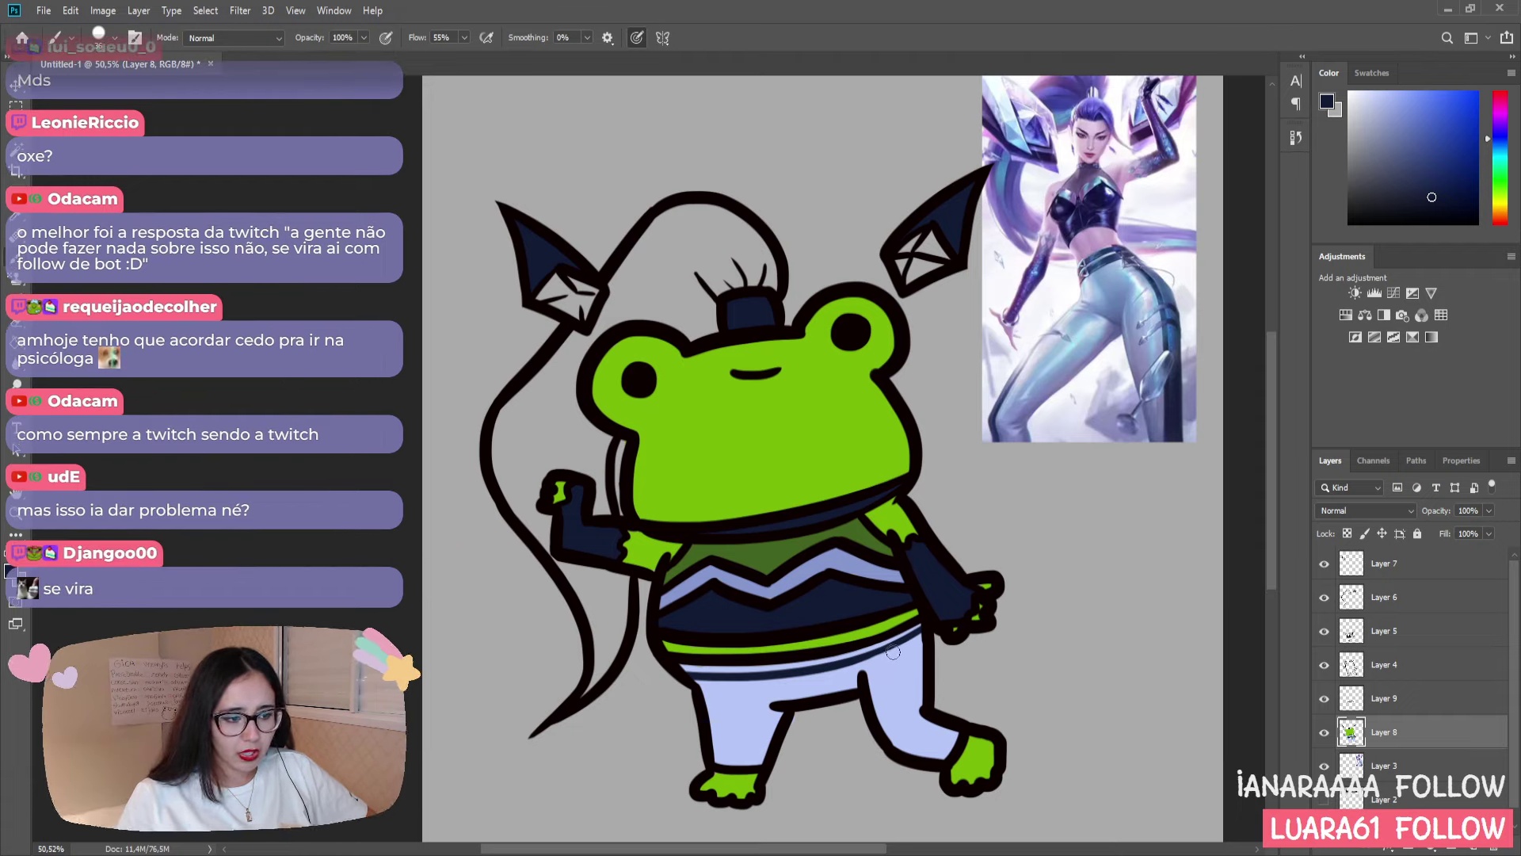
- Paint a thin navy stripe from the waistband down the side of the frog's outstretched leg to the ankle
left_click_drag(891, 650, 921, 721)
key("ctrl+z")
key("ctrl+shift+z")
key("ctrl+z")
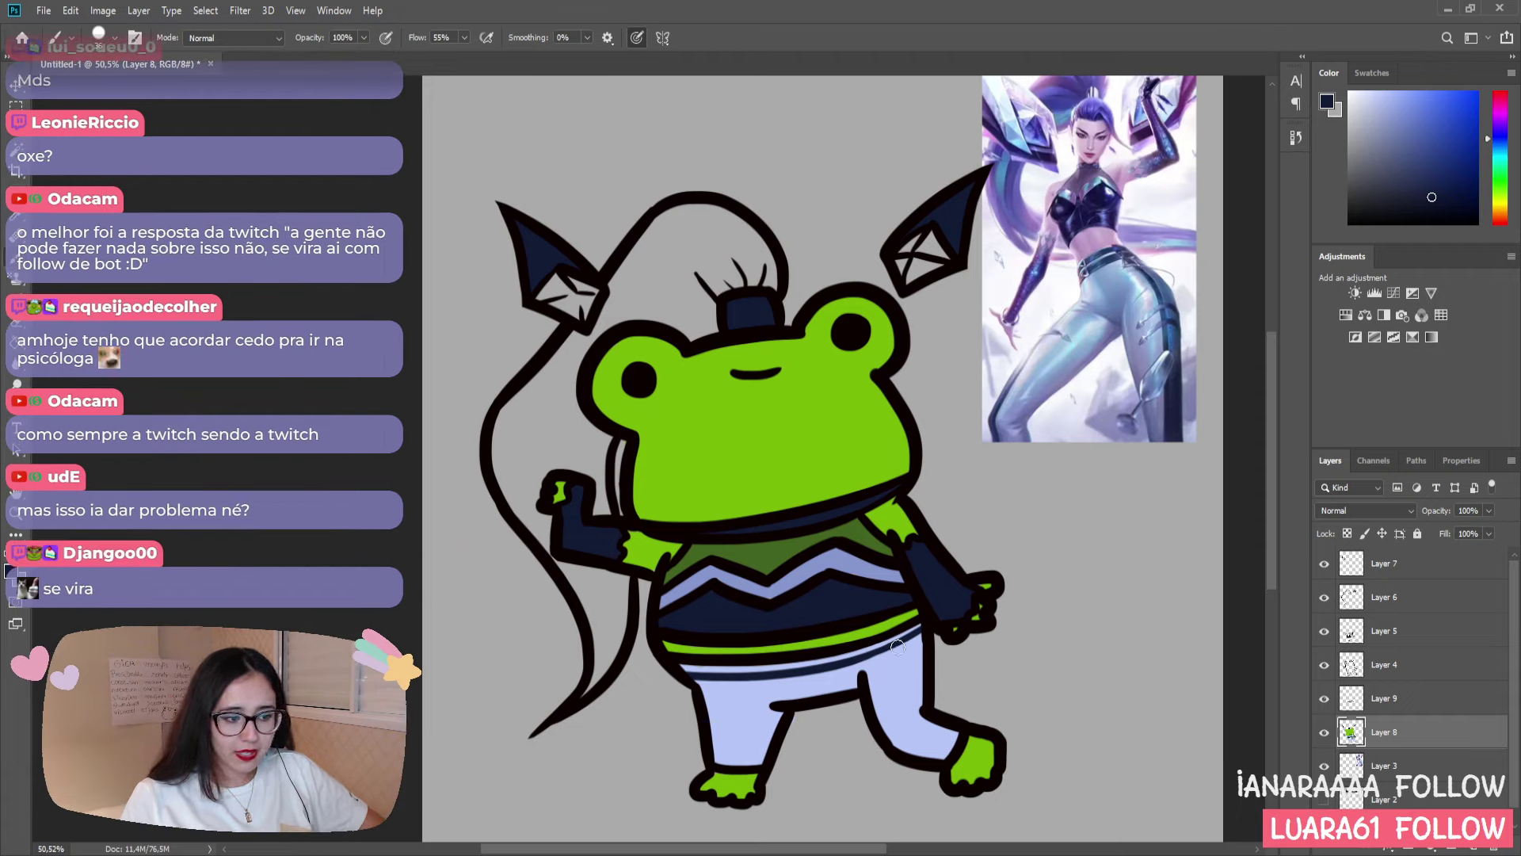
mouse_move(892, 643)
left_mouse_down()
mouse_move(890, 677)
mouse_move(919, 729)
mouse_move(960, 742)
mouse_move(888, 667)
mouse_move(893, 711)
mouse_move(961, 746)
left_mouse_up()
key("ctrl+z")
key("ctrl+z")
key("ctrl+z")
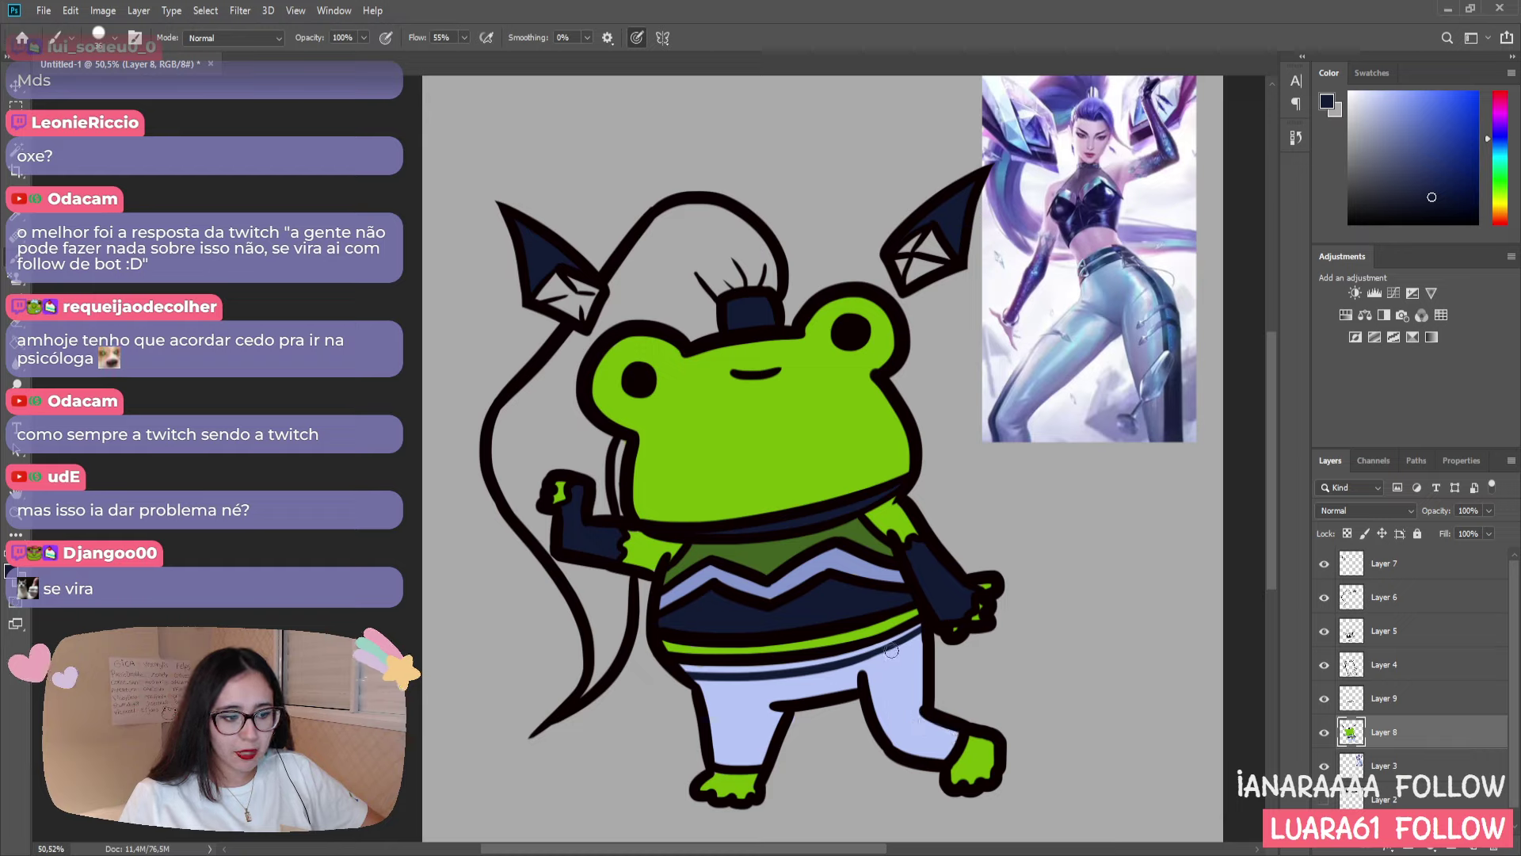
mouse_move(887, 642)
left_mouse_down()
mouse_move(905, 717)
mouse_move(962, 748)
left_mouse_up()
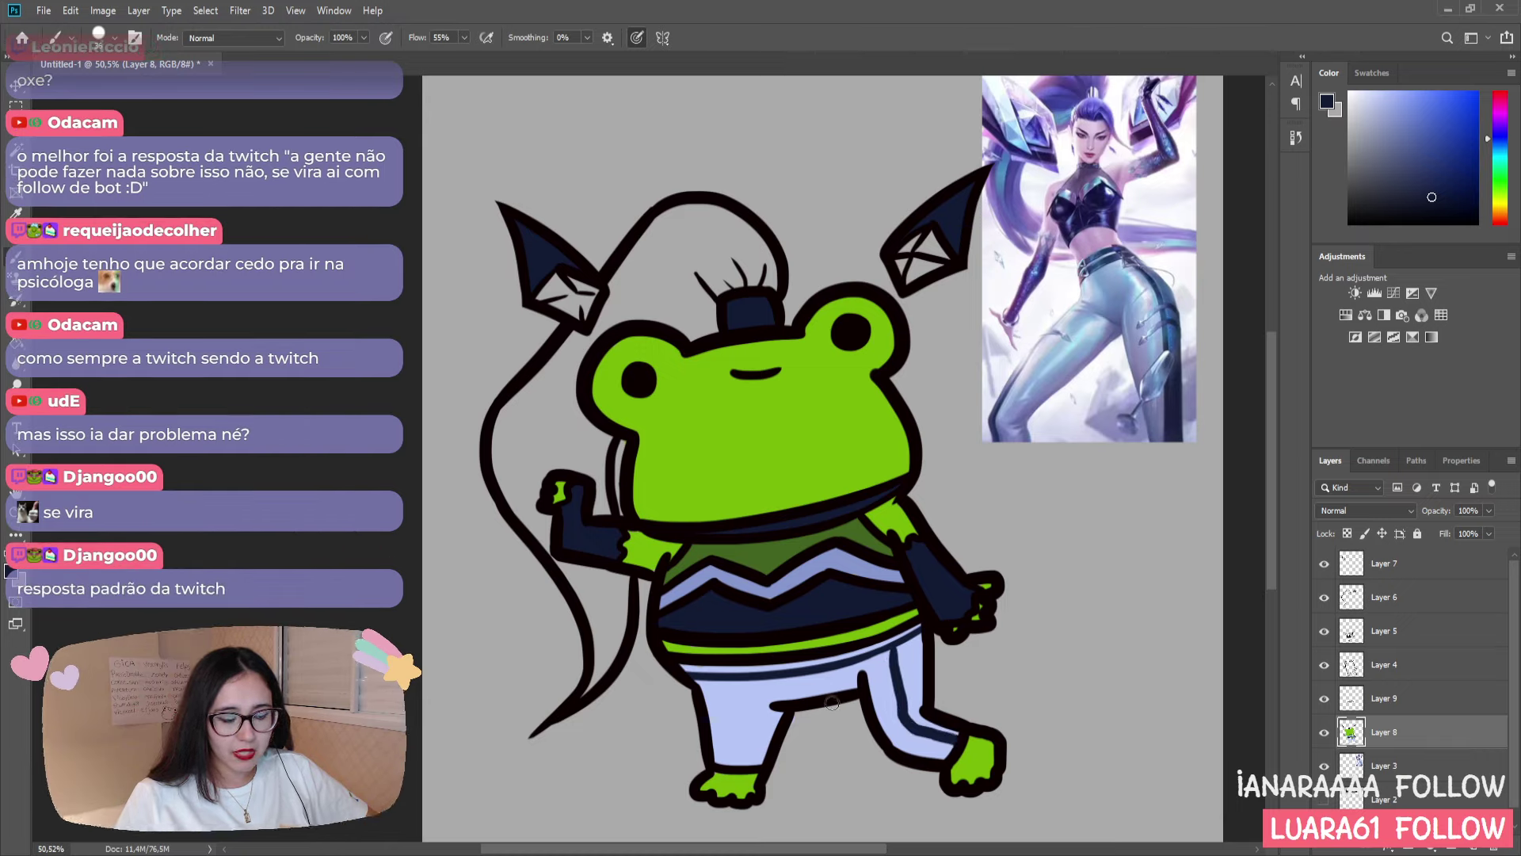
key("ctrl+z")
key("ctrl+z")
mouse_move(888, 651)
left_mouse_down()
mouse_move(904, 726)
mouse_move(960, 746)
left_mouse_up()
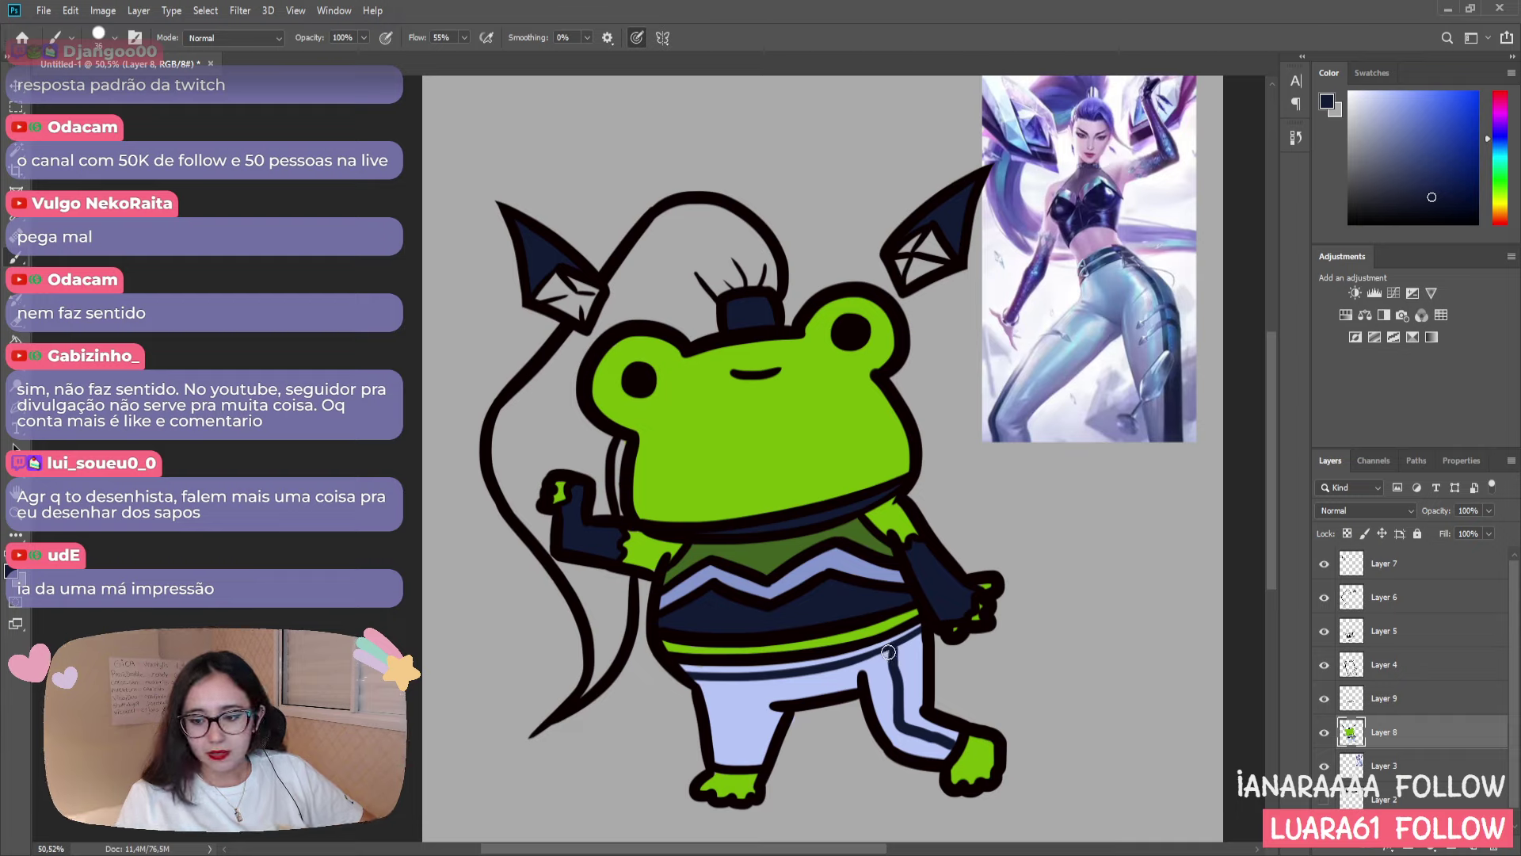
key("ctrl+z")
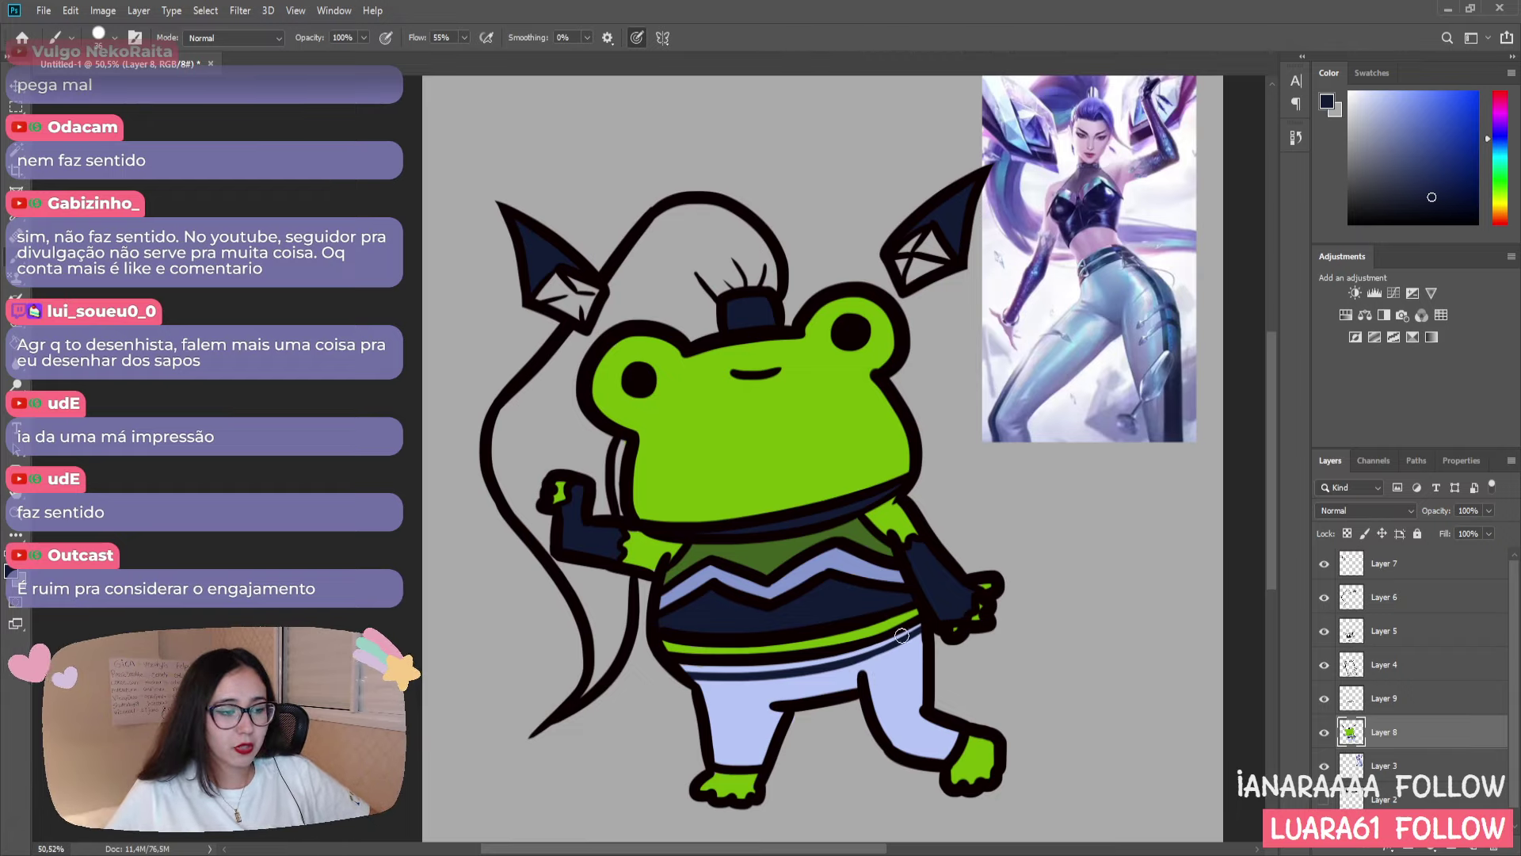
left_click_drag(891, 643, 907, 733)
key("ctrl+z")
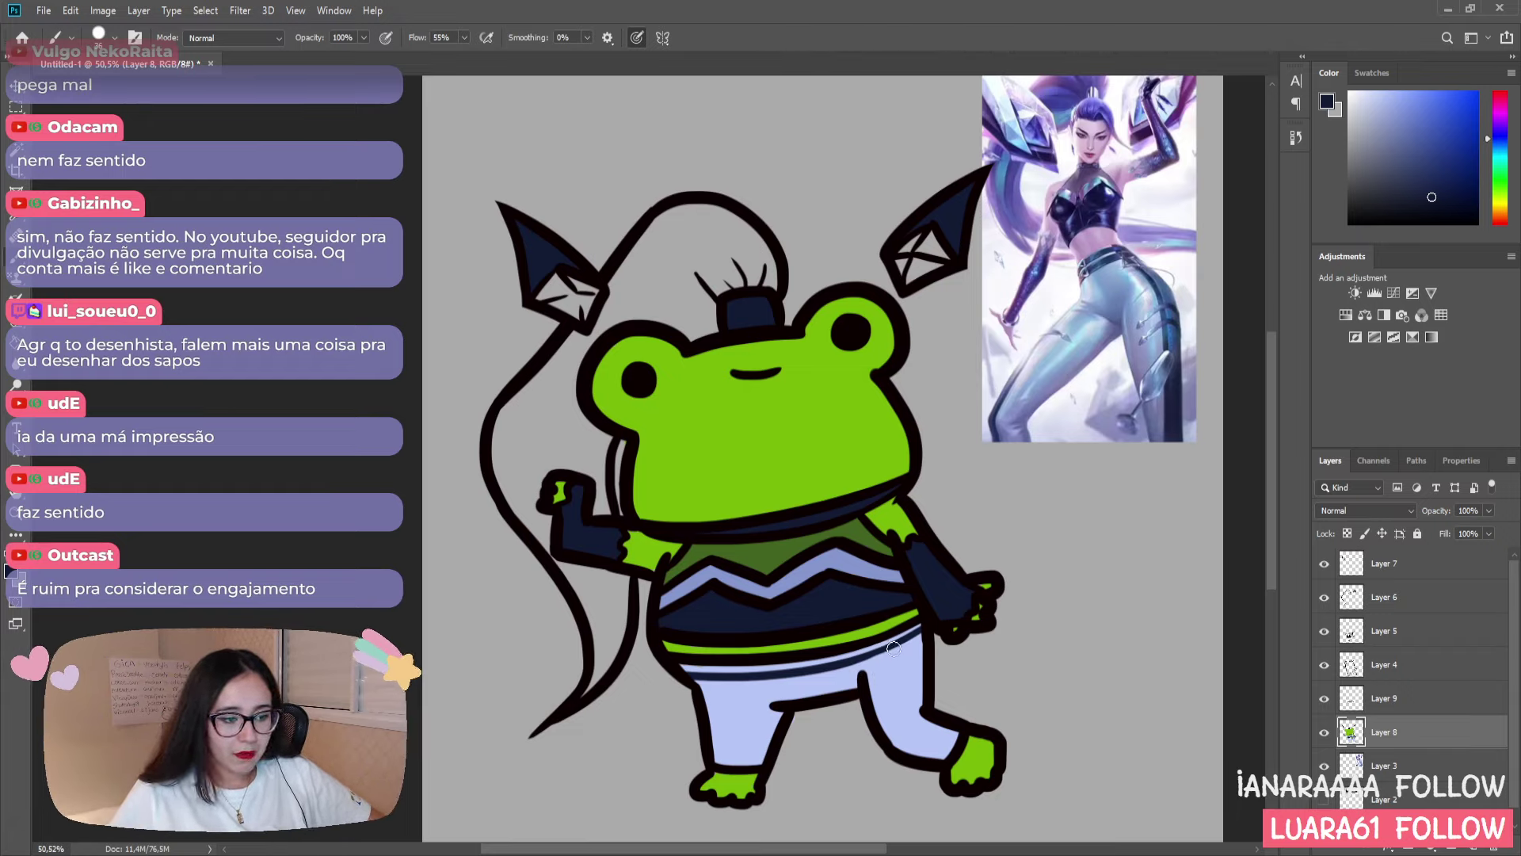
mouse_move(891, 643)
left_mouse_down()
mouse_move(907, 700)
mouse_move(943, 741)
mouse_move(913, 735)
mouse_move(954, 747)
mouse_move(905, 741)
mouse_move(955, 747)
mouse_move(909, 736)
left_mouse_up()
key("ctrl+z")
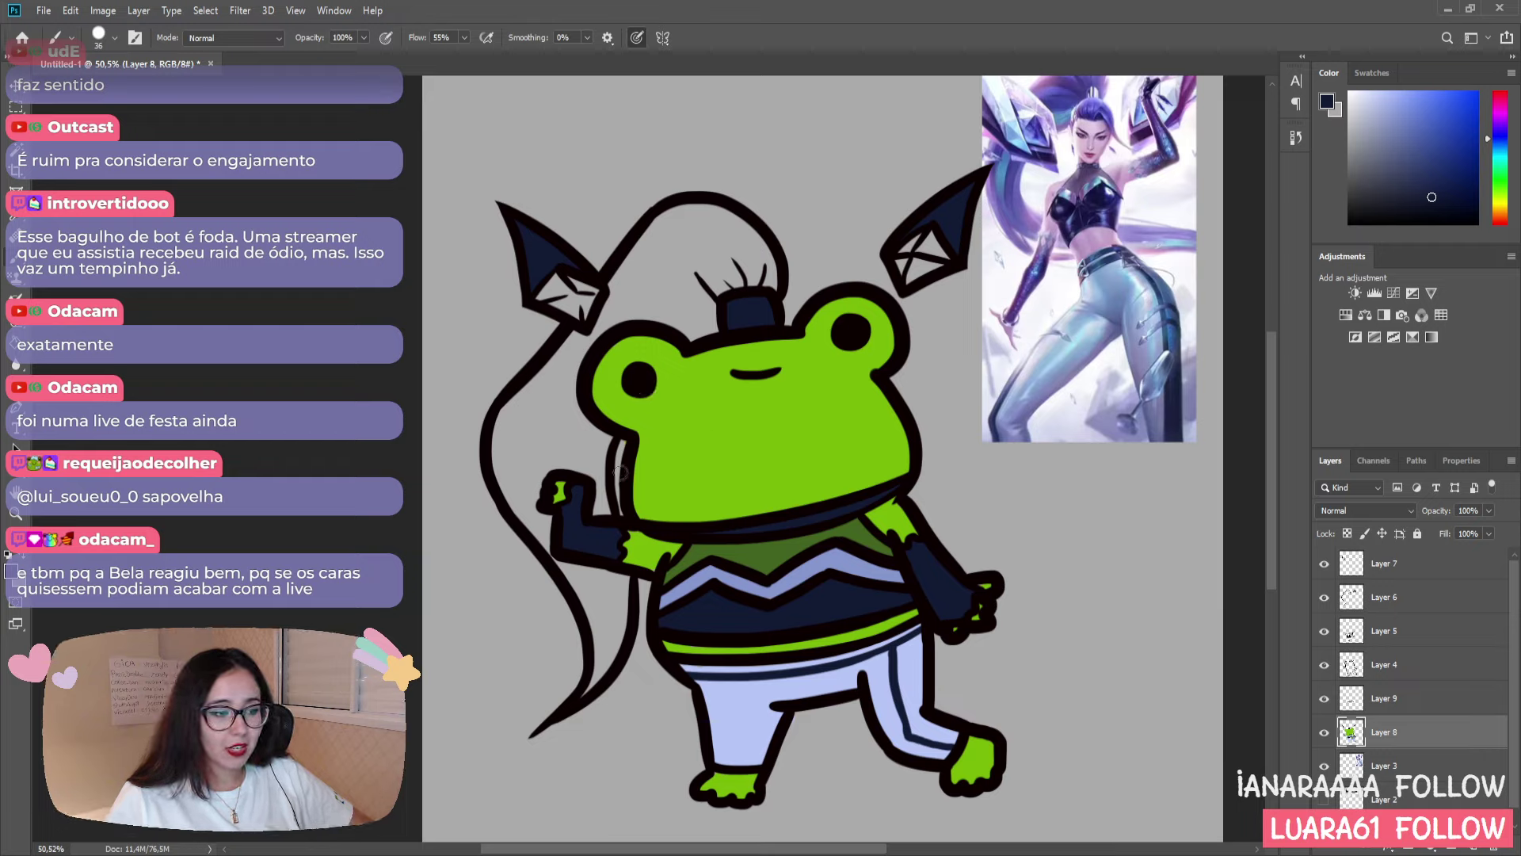
- Select the zigzag band on the top, sample a near-white from the reference trousers and paint light streaks across the band
key("w")
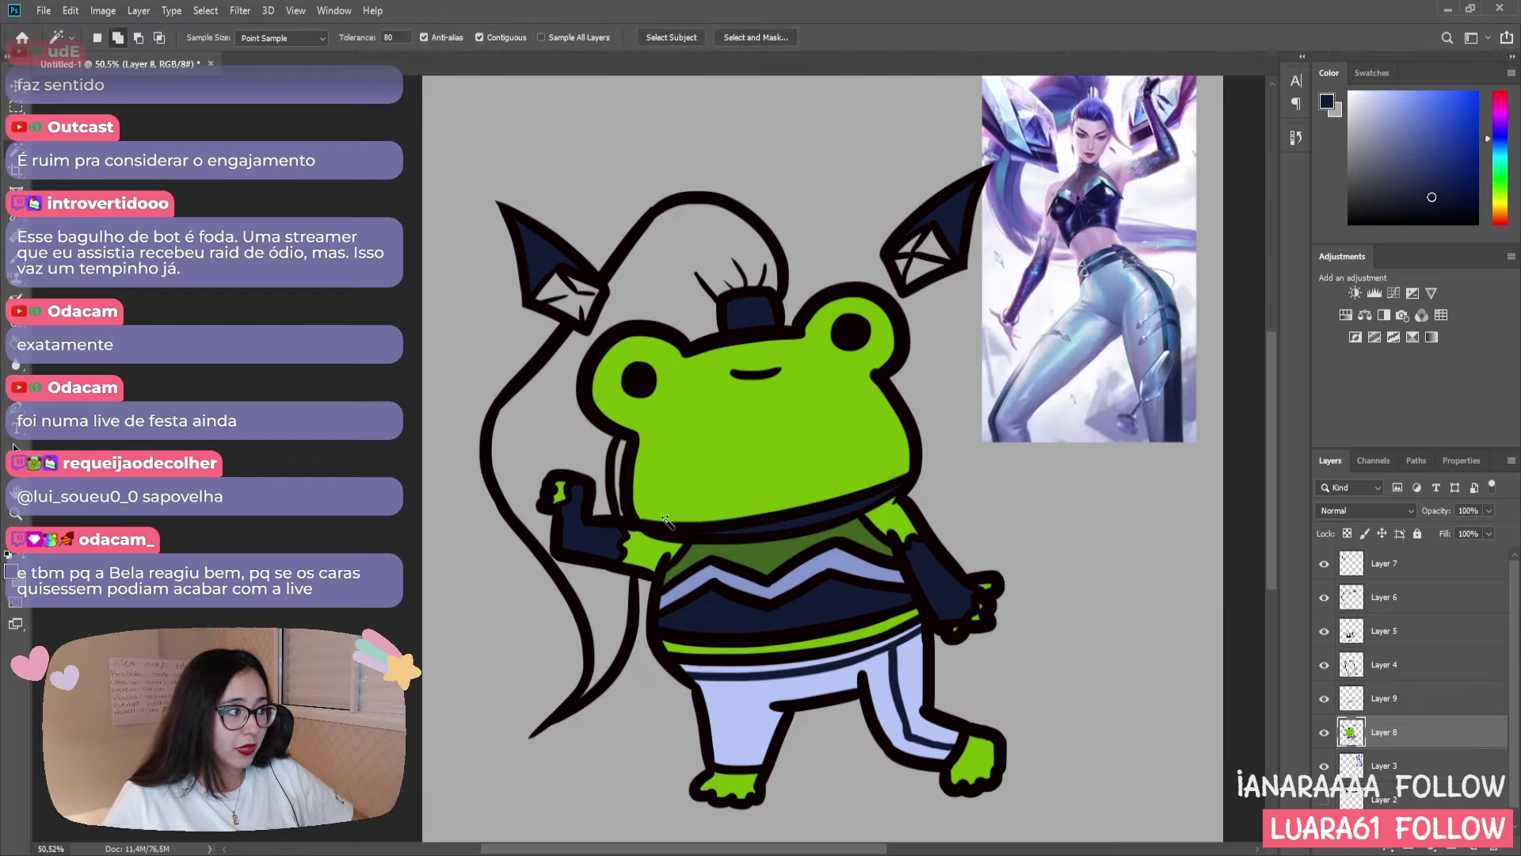
left_click(730, 590)
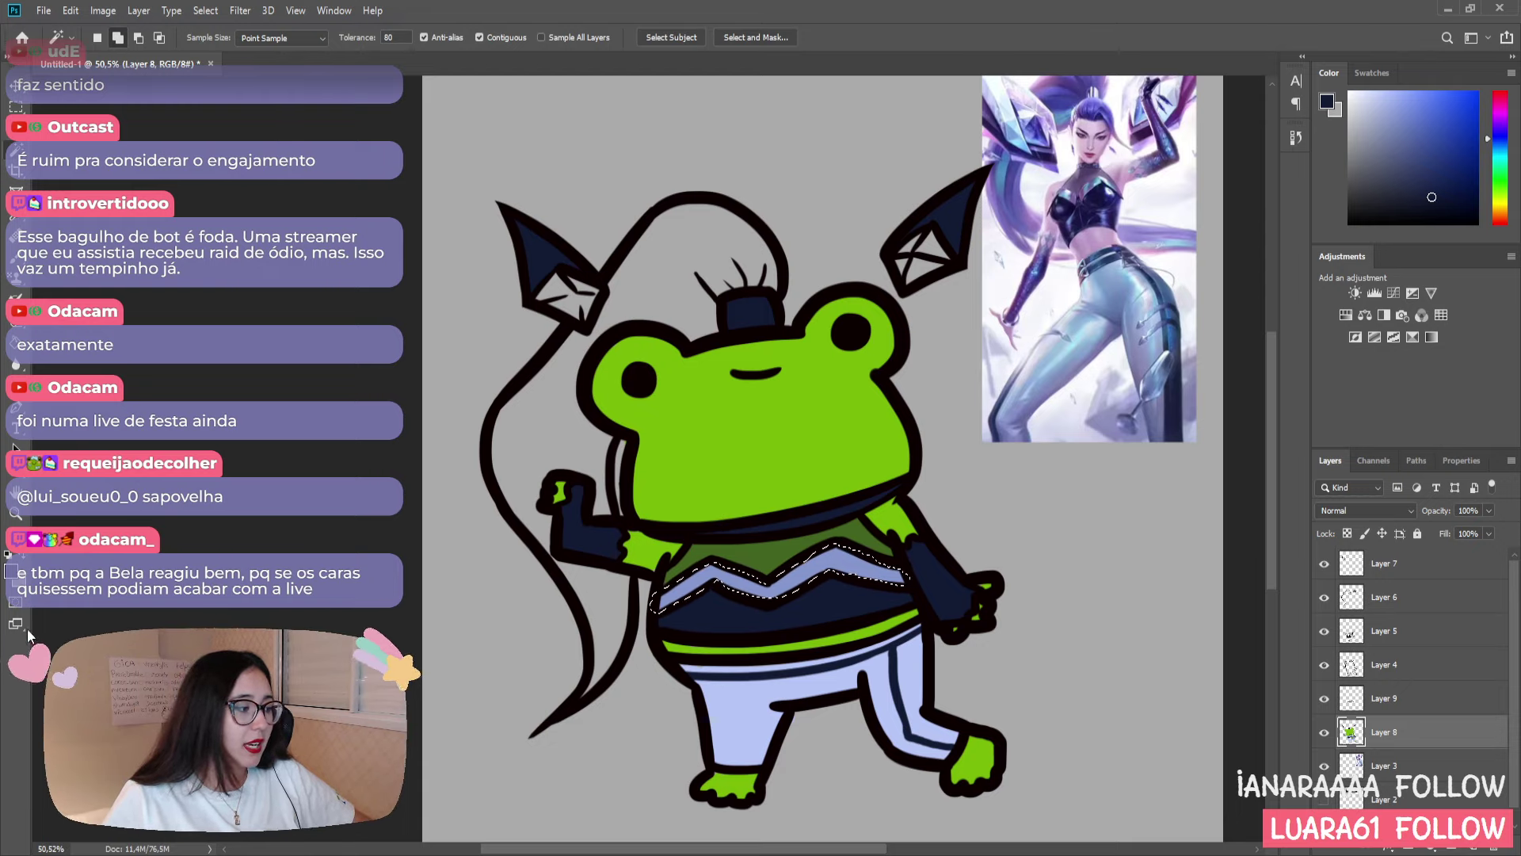
key("i")
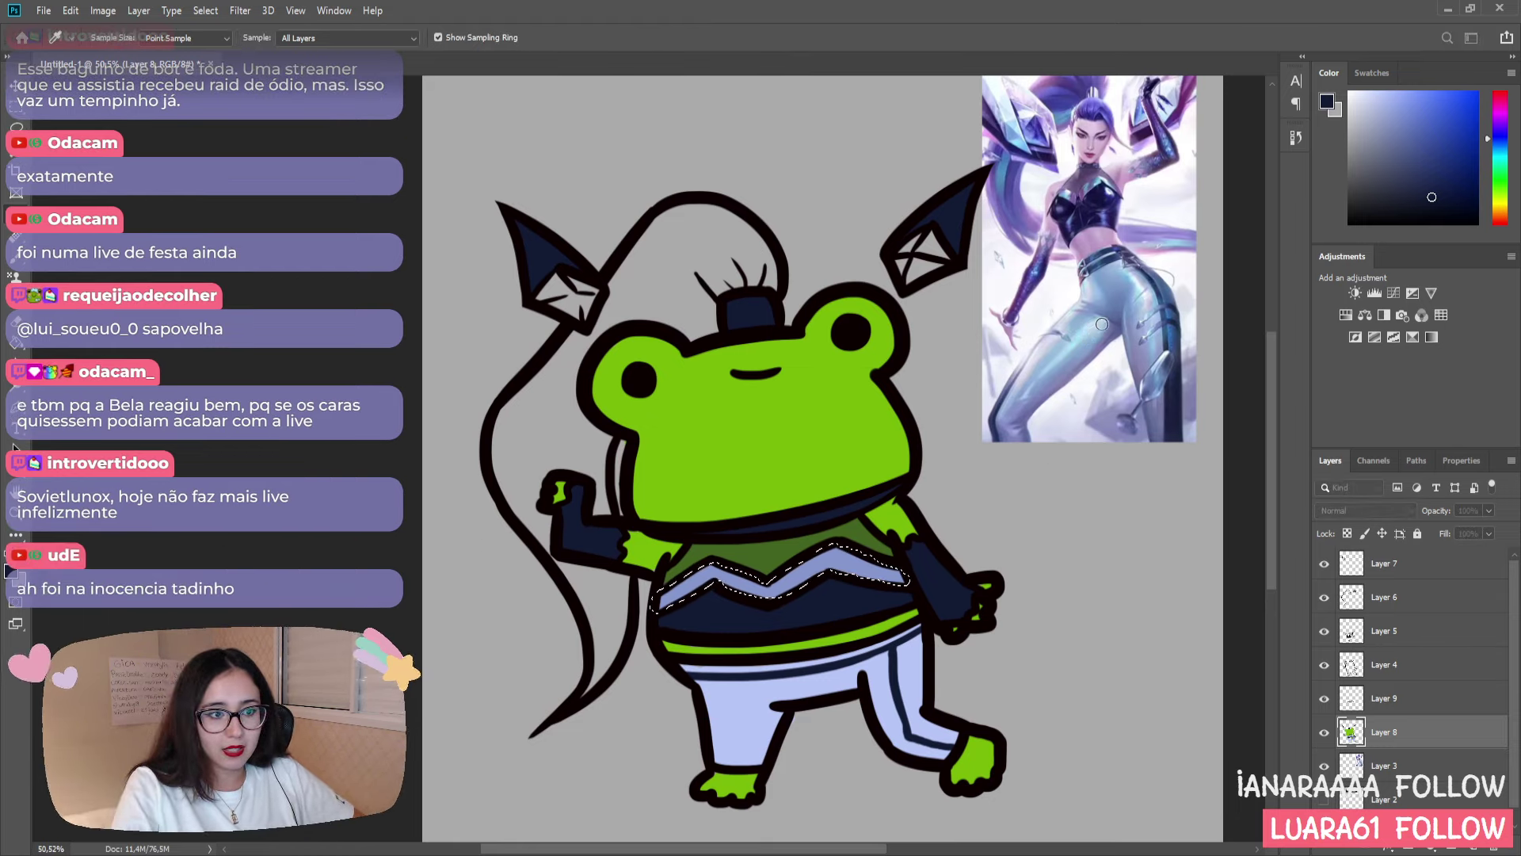
left_click(1089, 349)
key("w")
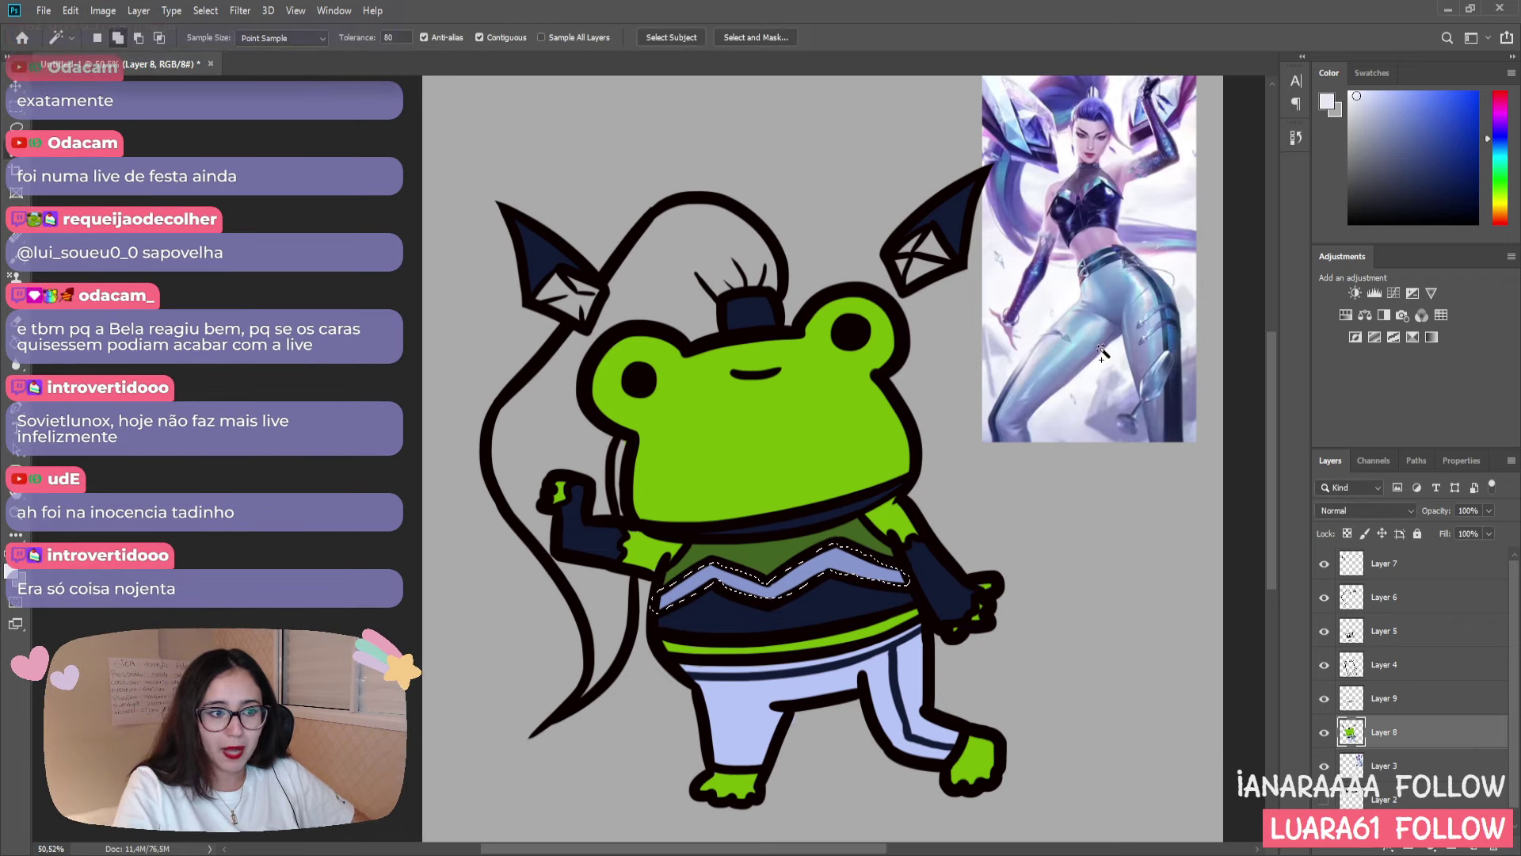
key("b")
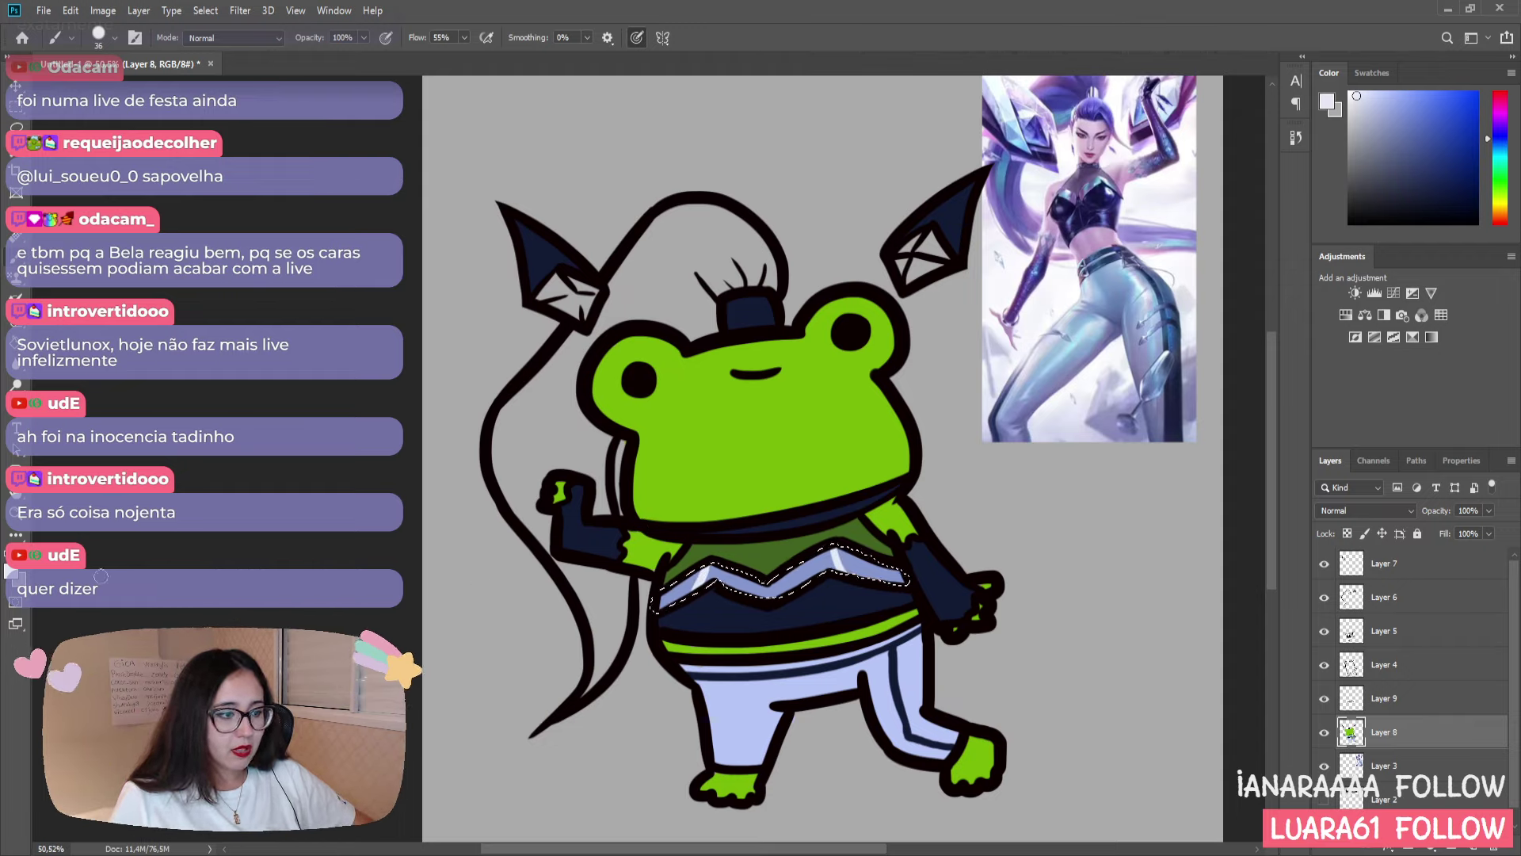
- Sample a lilac from the reference character's trousers, paint lilac streaks on the zigzag band and clear the selection
key("i")
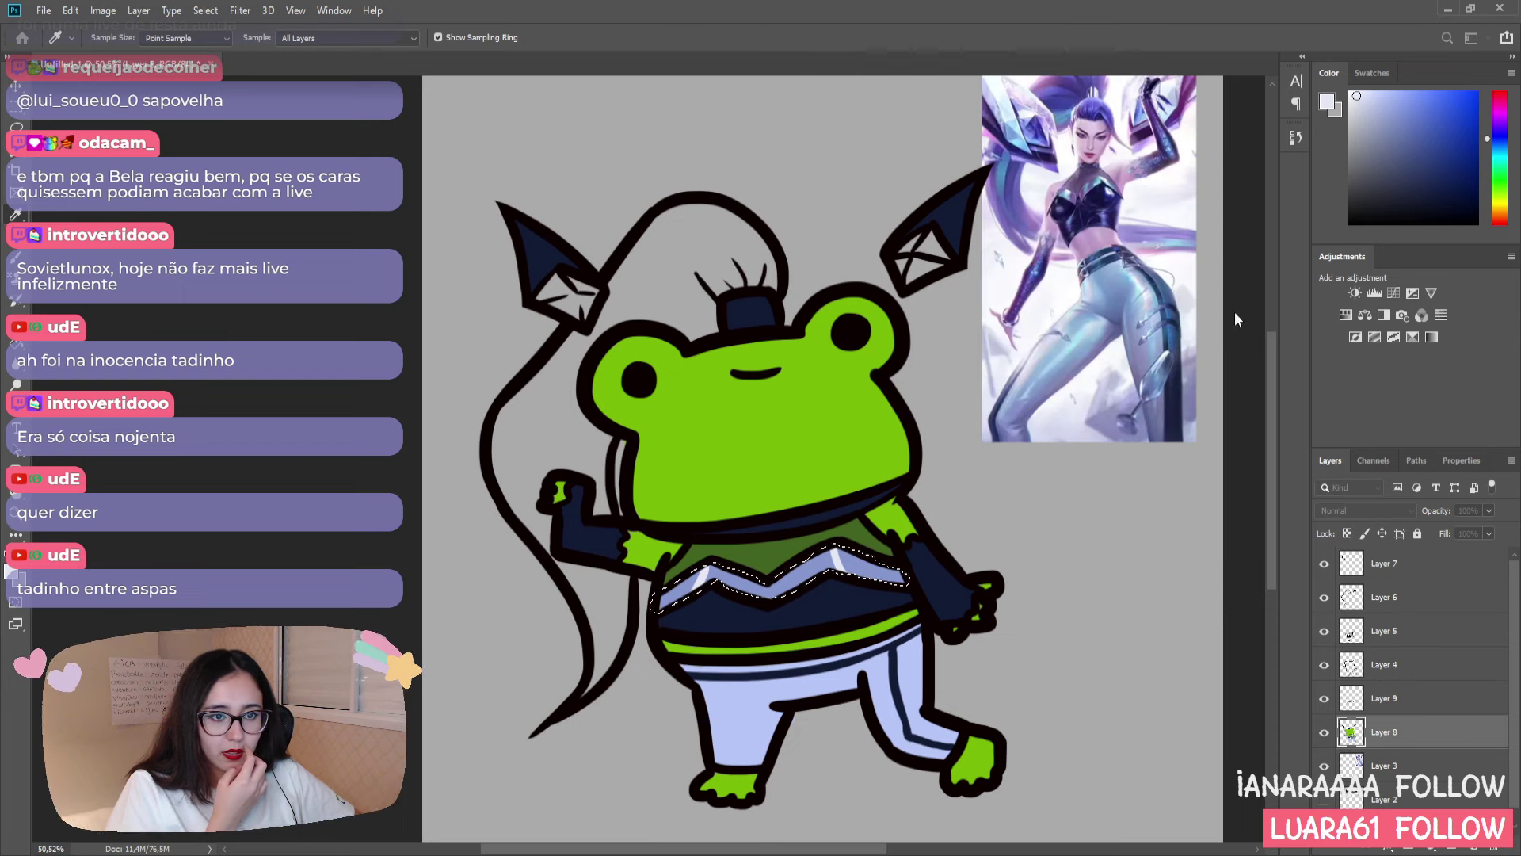
left_click(1153, 326)
key("b")
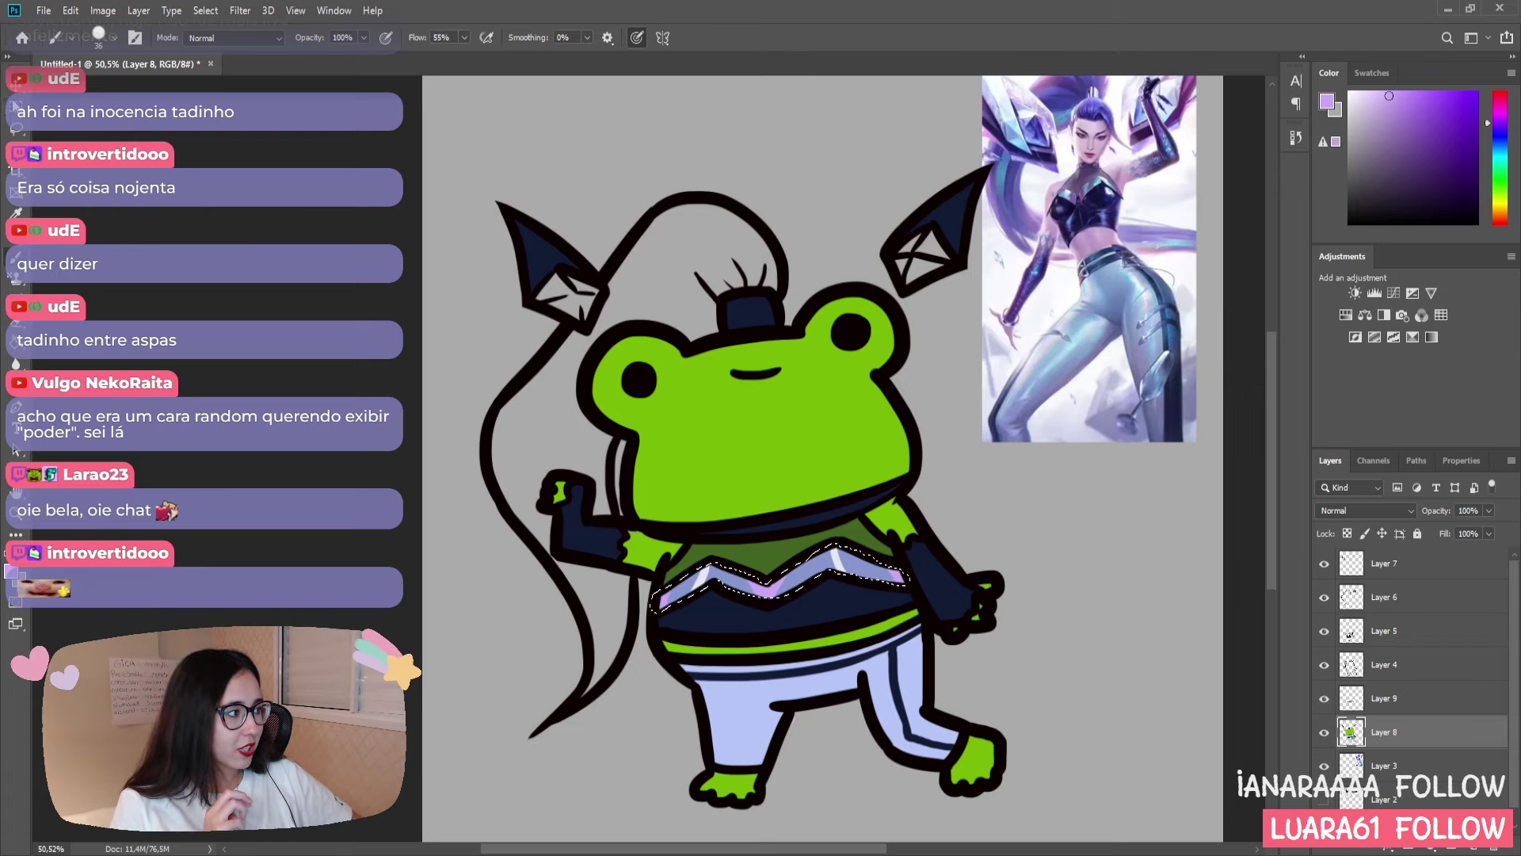
left_click(12, 101)
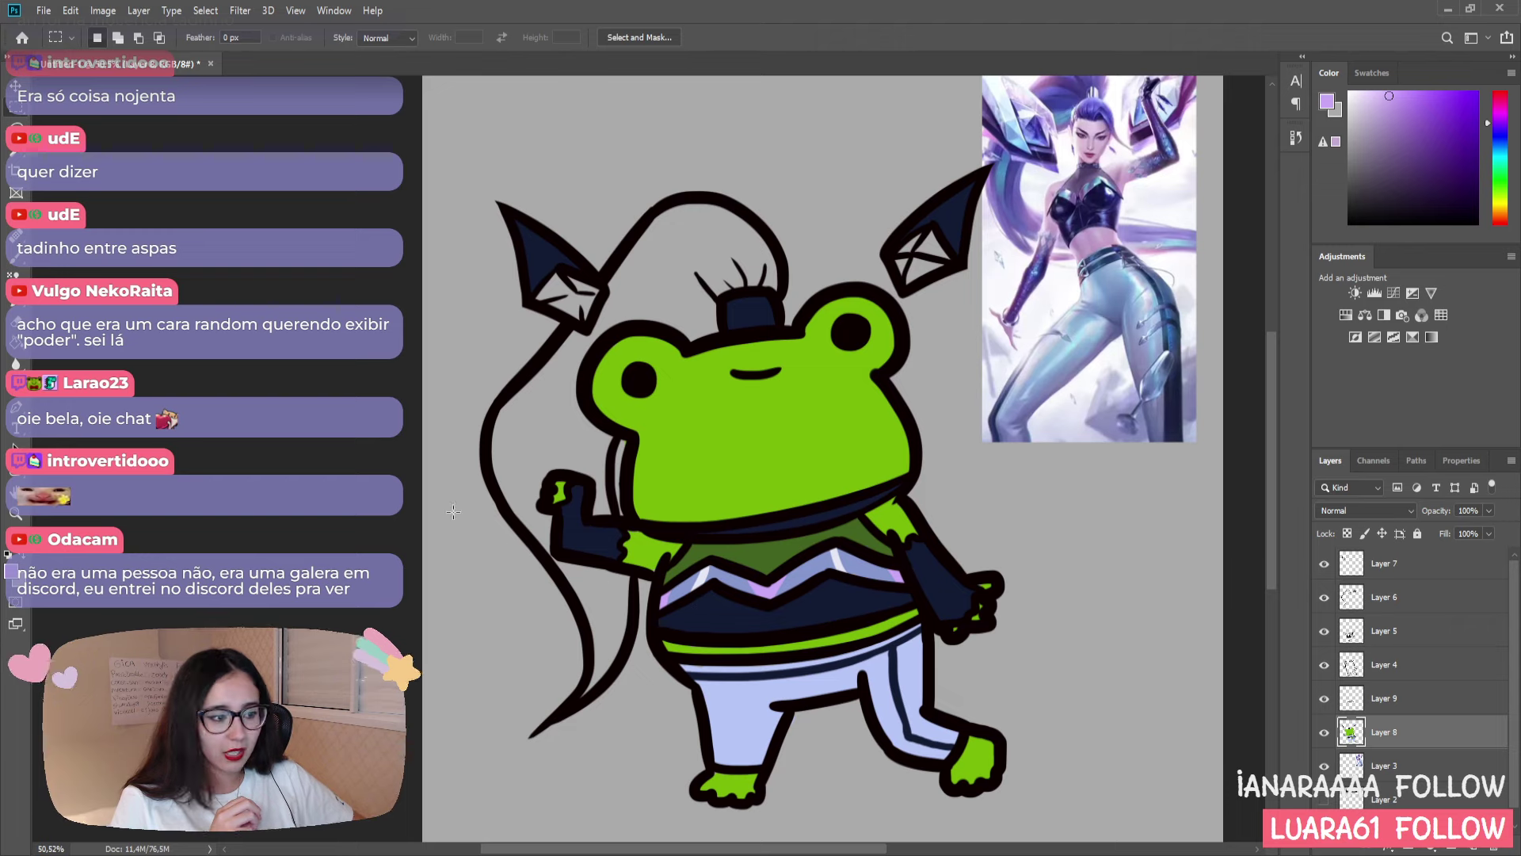
- Reselect the zigzag band, pick a light aqua and paint aqua streaks between the white and lilac ones
key("w")
left_click(706, 579)
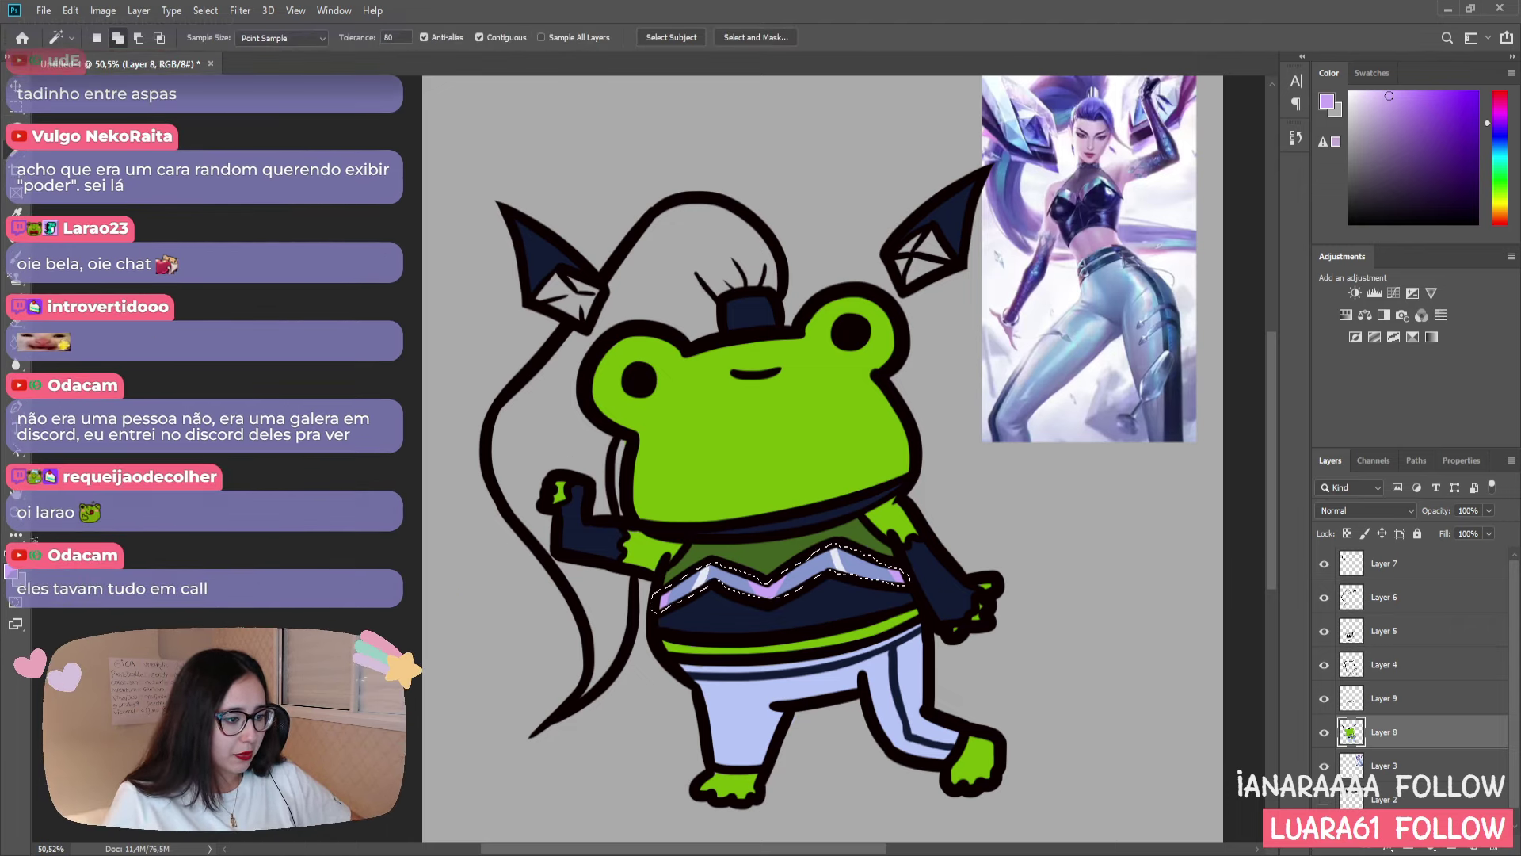
key("i")
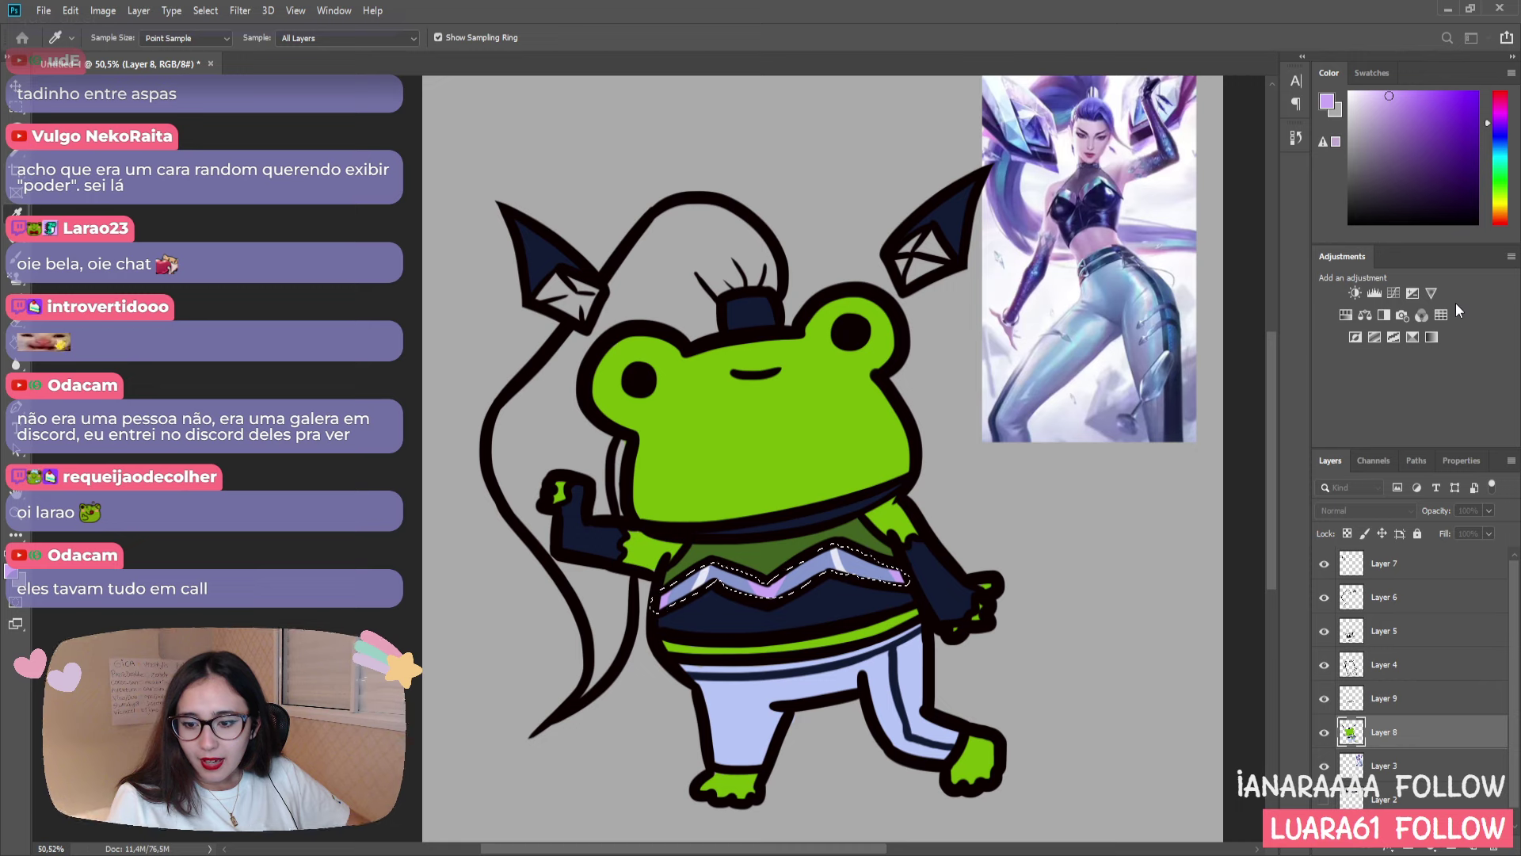
key("w")
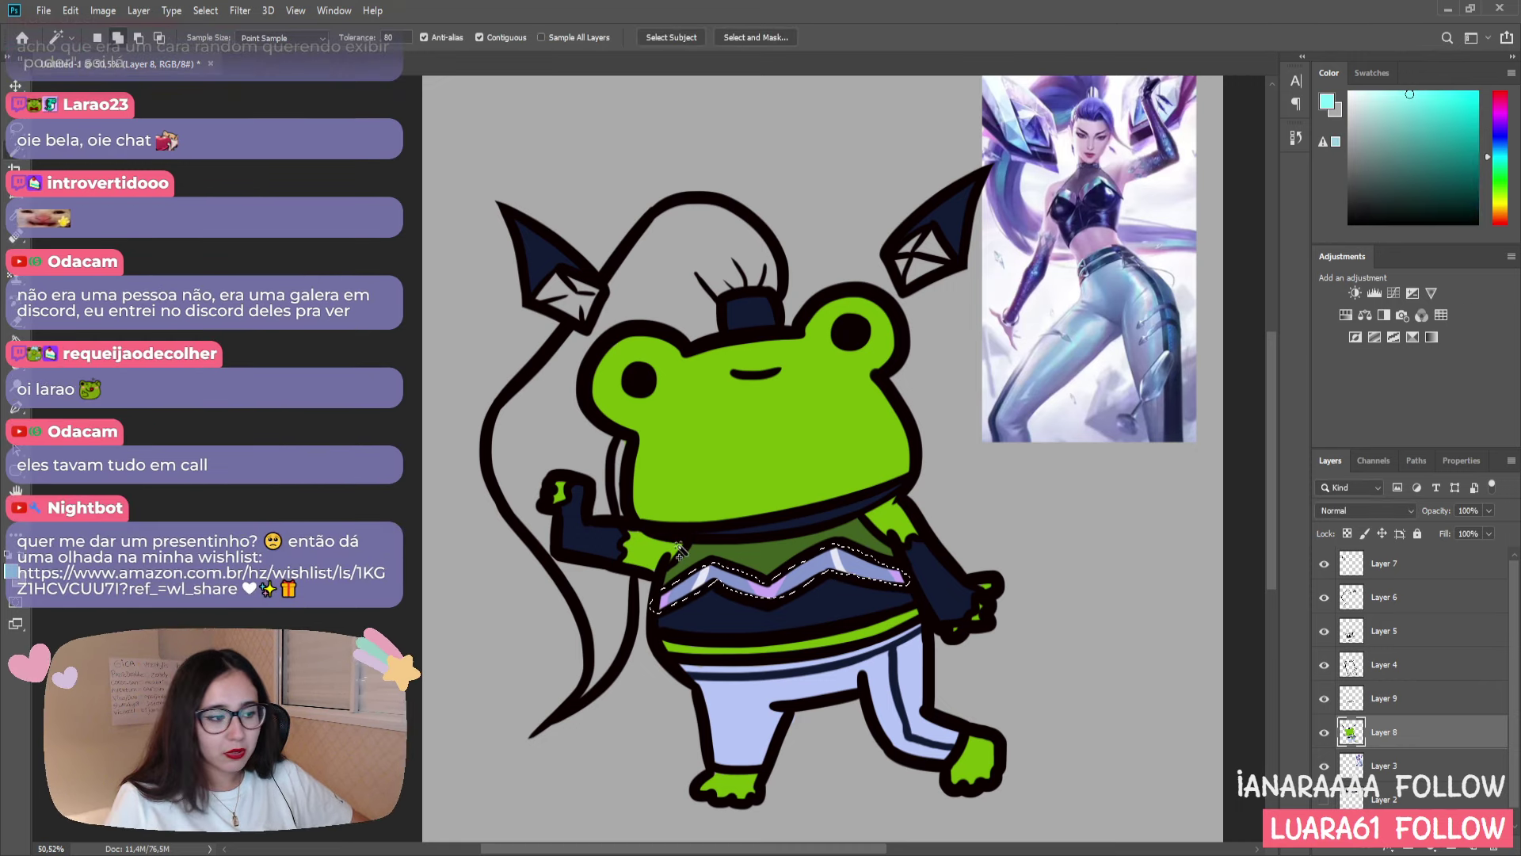
key("b")
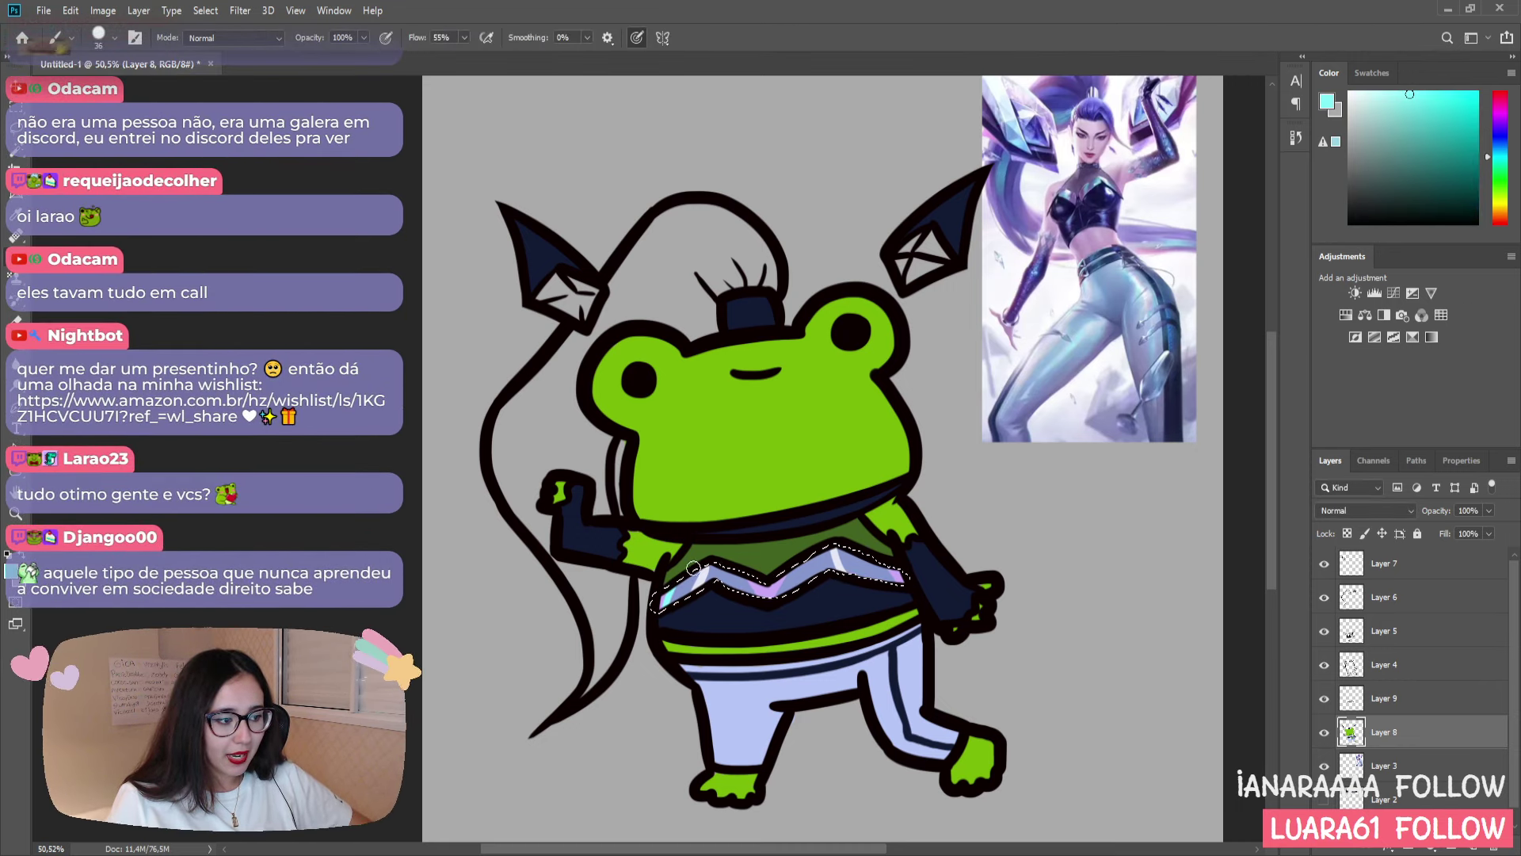
left_click_drag(757, 576, 781, 575)
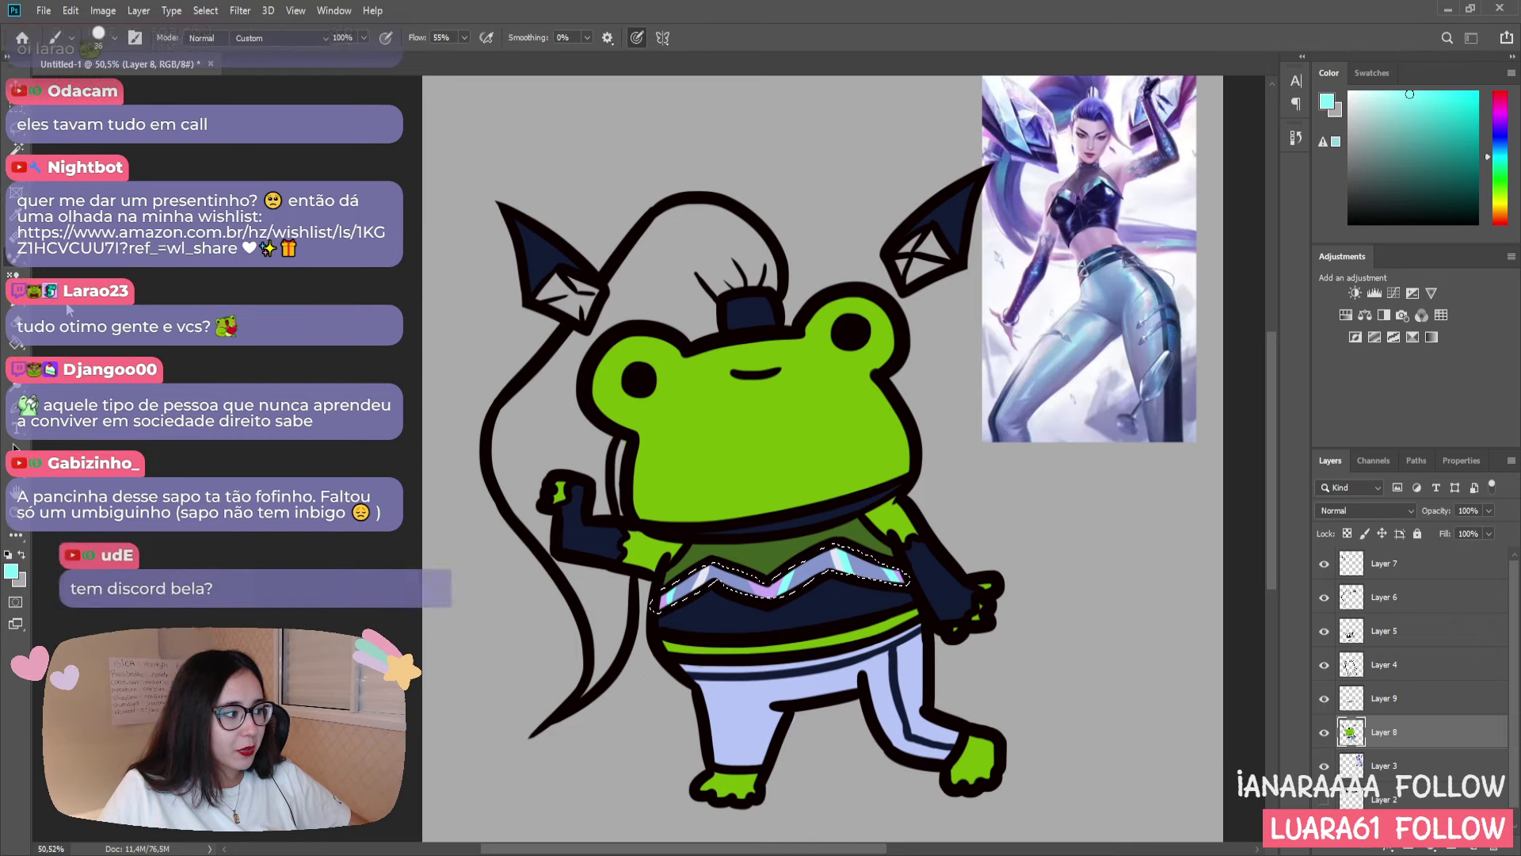
- Blend the streaks on the zigzag band into a holographic sheen with the Mixer Brush and clear the selection
key("shift+b")
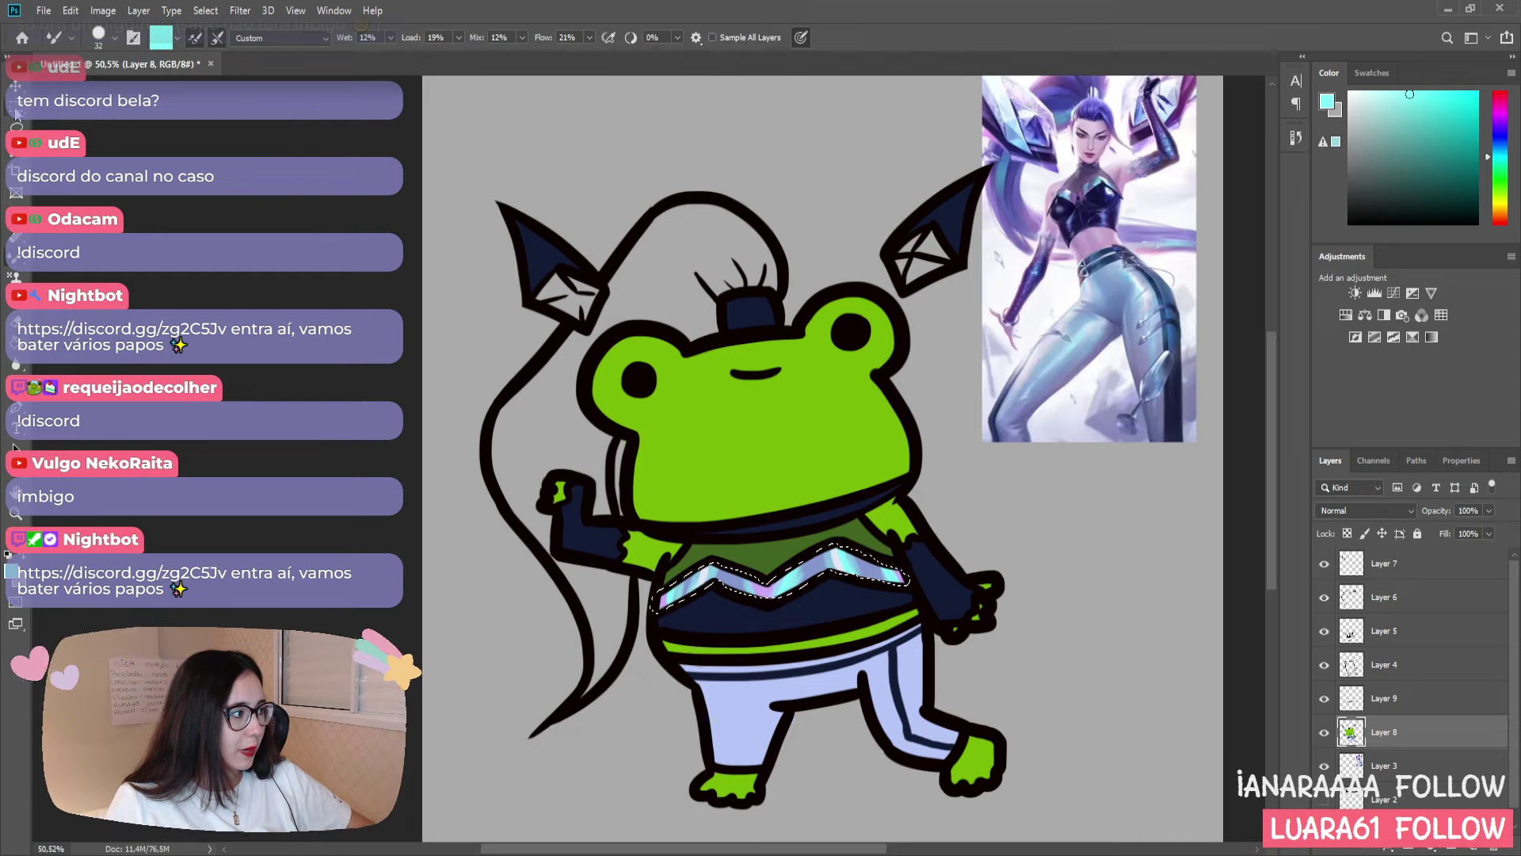
key("m")
left_click(199, 217)
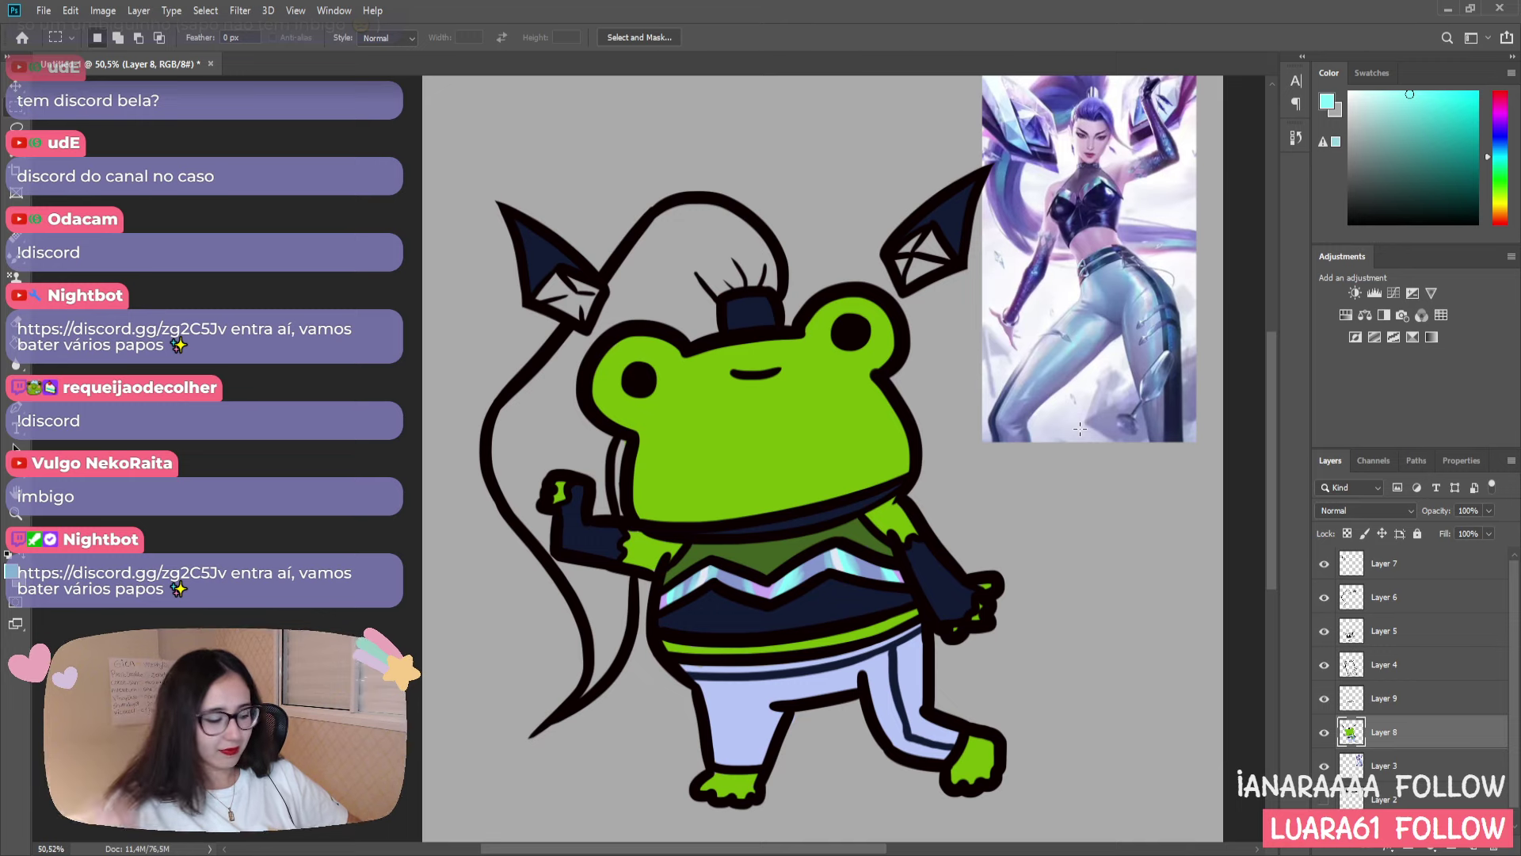
- Pick a dark grey and paint it over the navy hair tie at the base of the ponytail with the Mixer Brush
key("z")
left_click_drag(1080, 428, 859, 468)
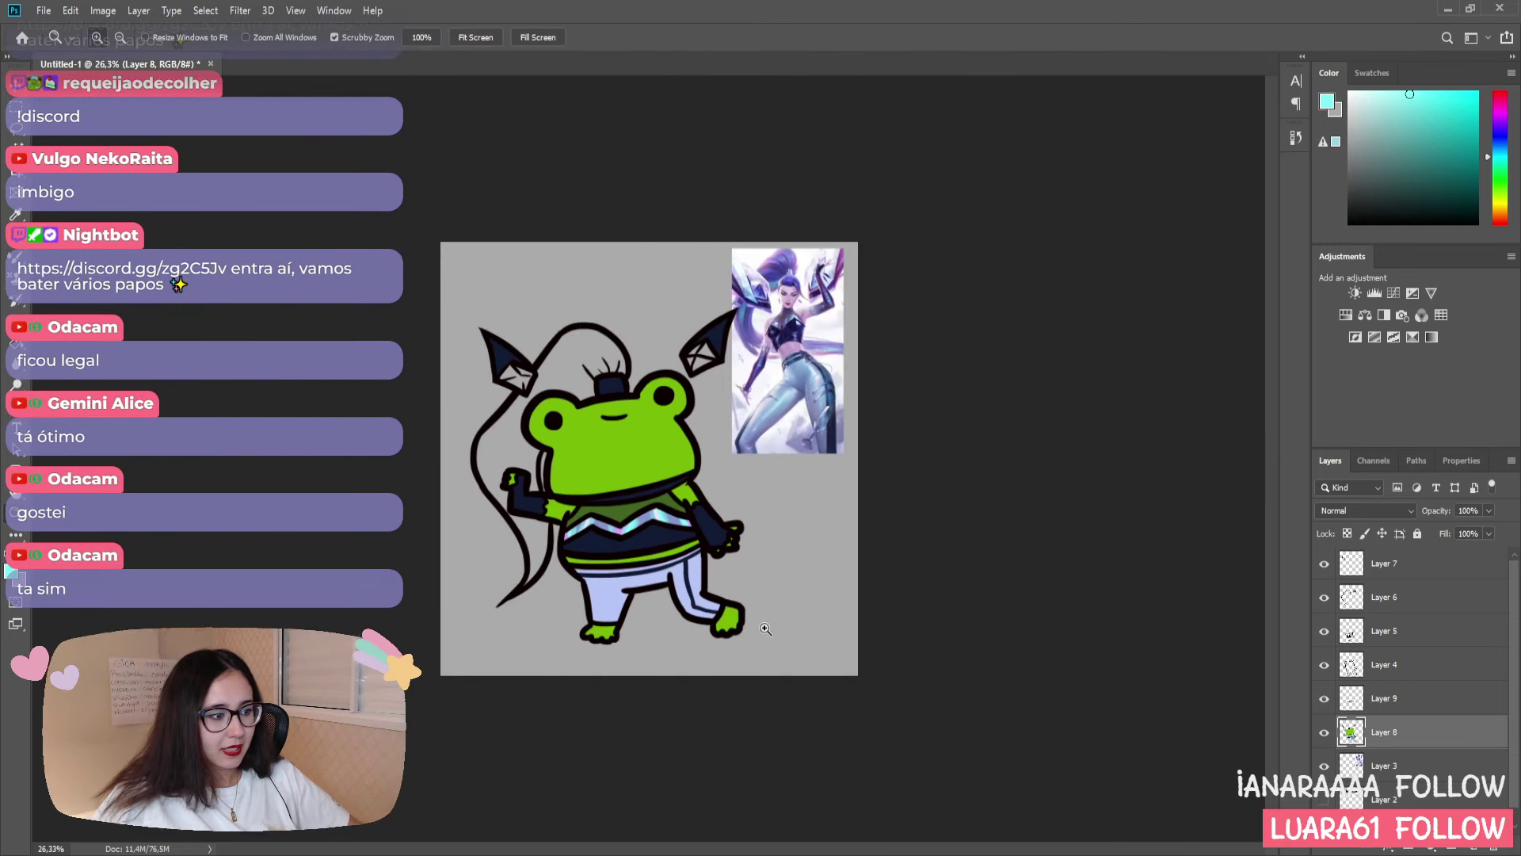
left_click_drag(362, 580, 416, 585)
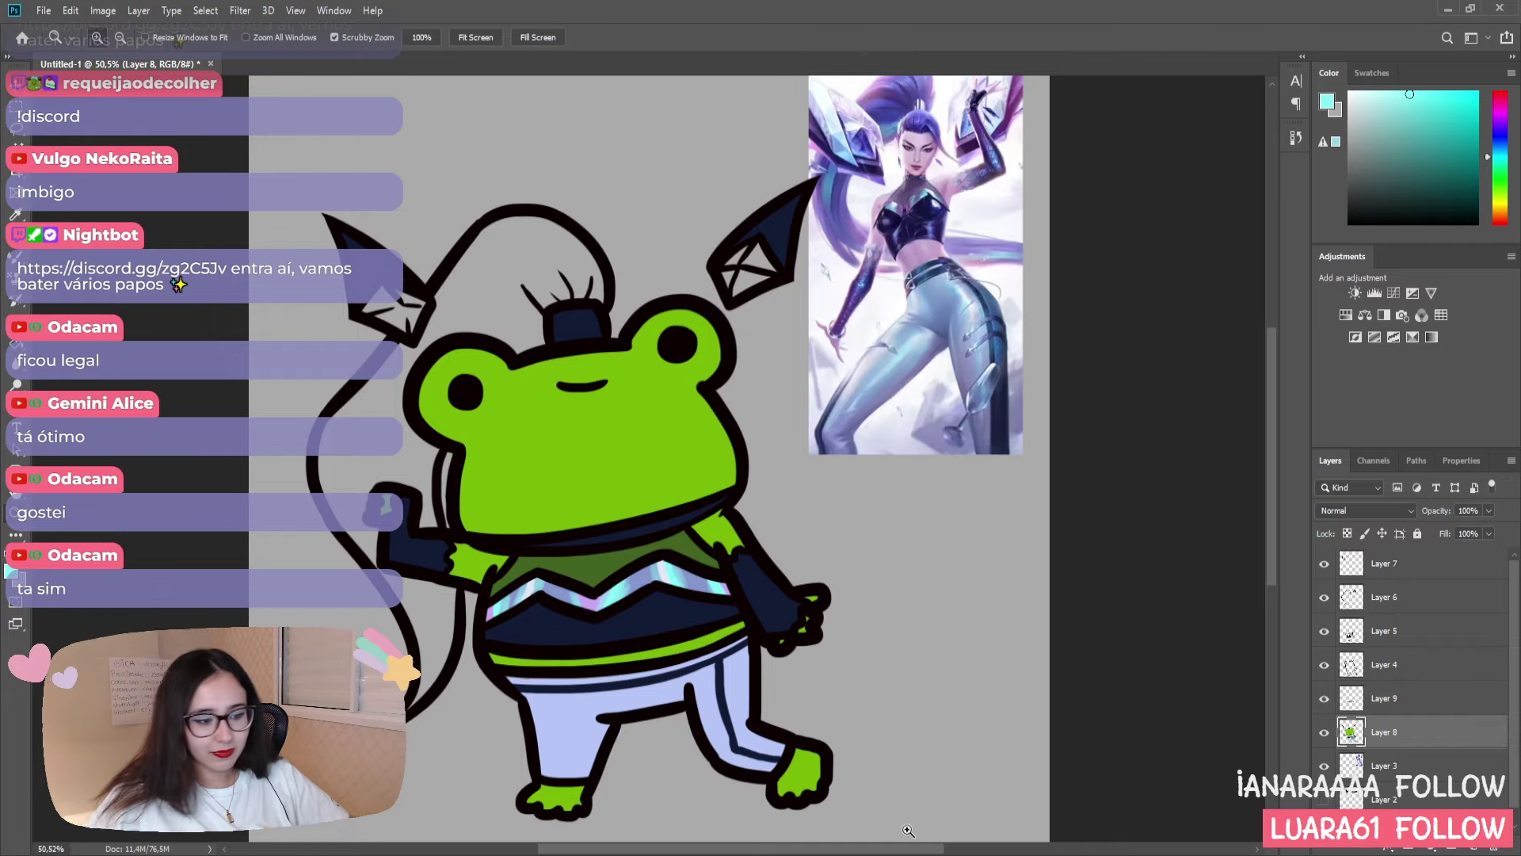
left_click_drag(871, 848, 820, 852)
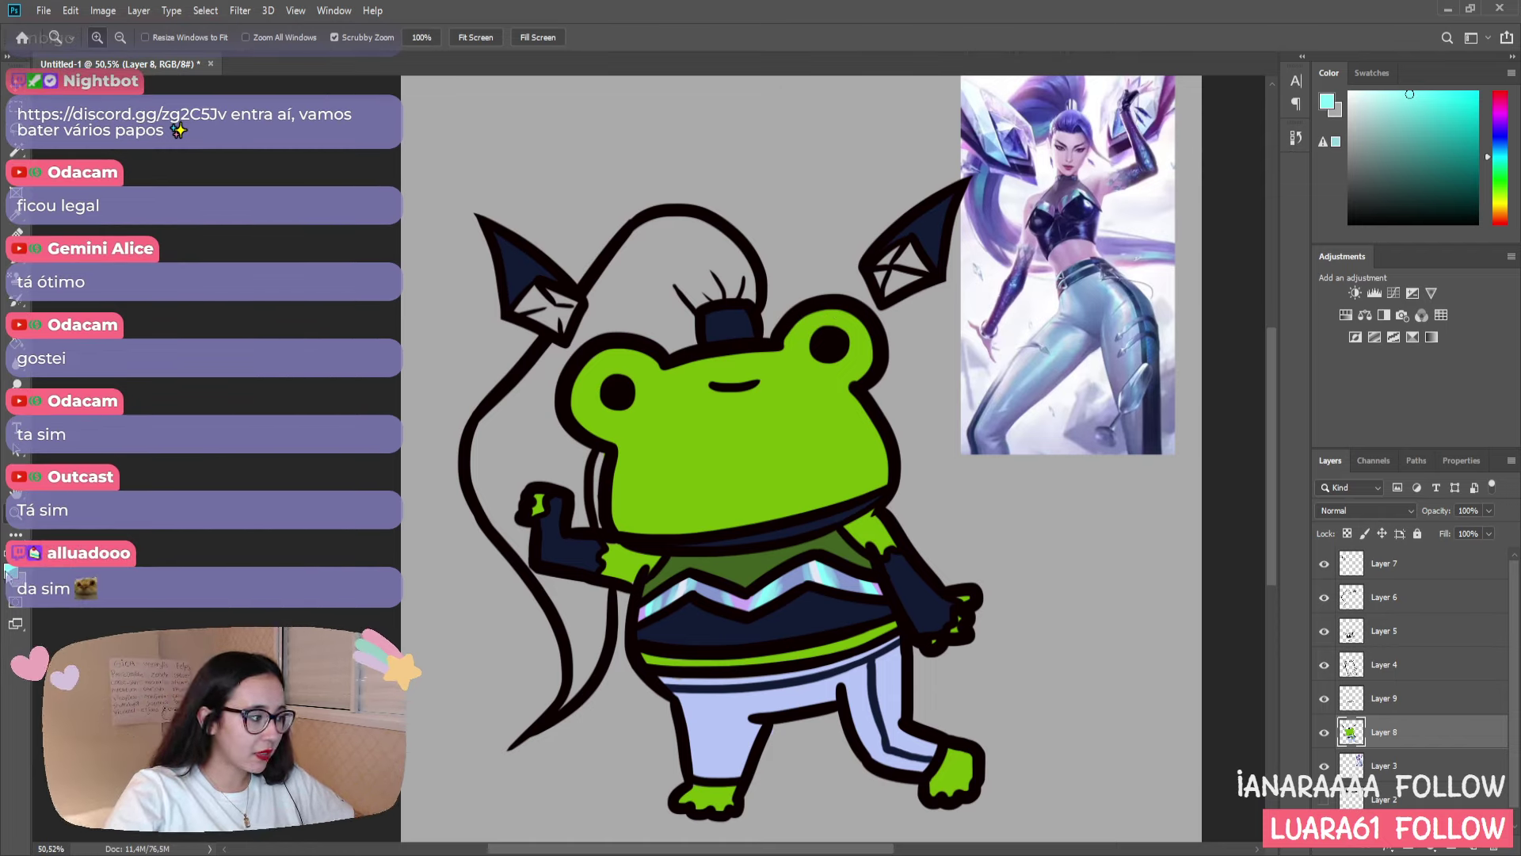
key("i")
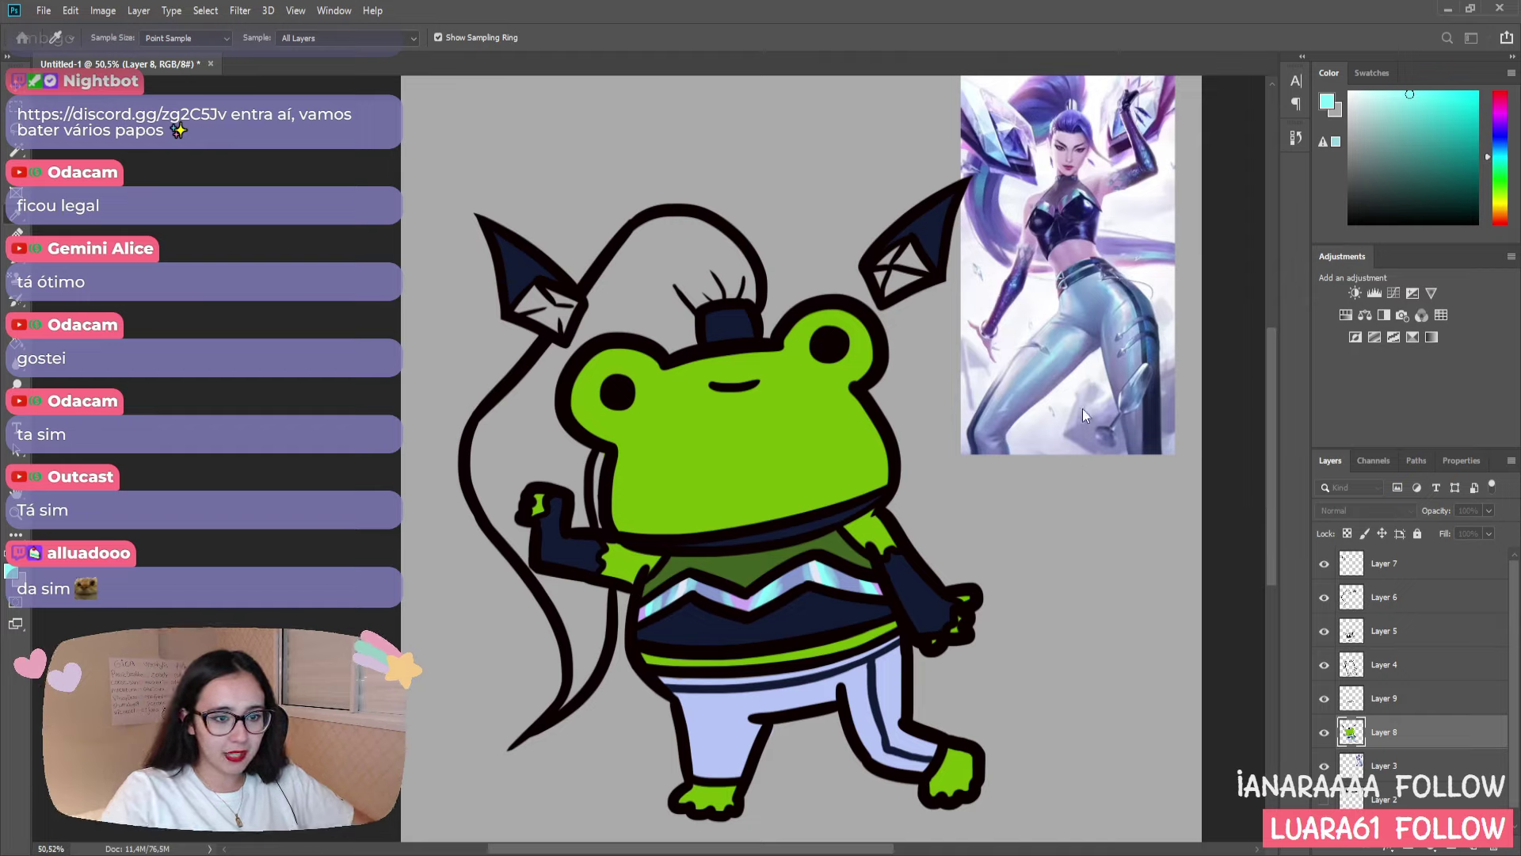
left_click(536, 243)
key("z")
key("b")
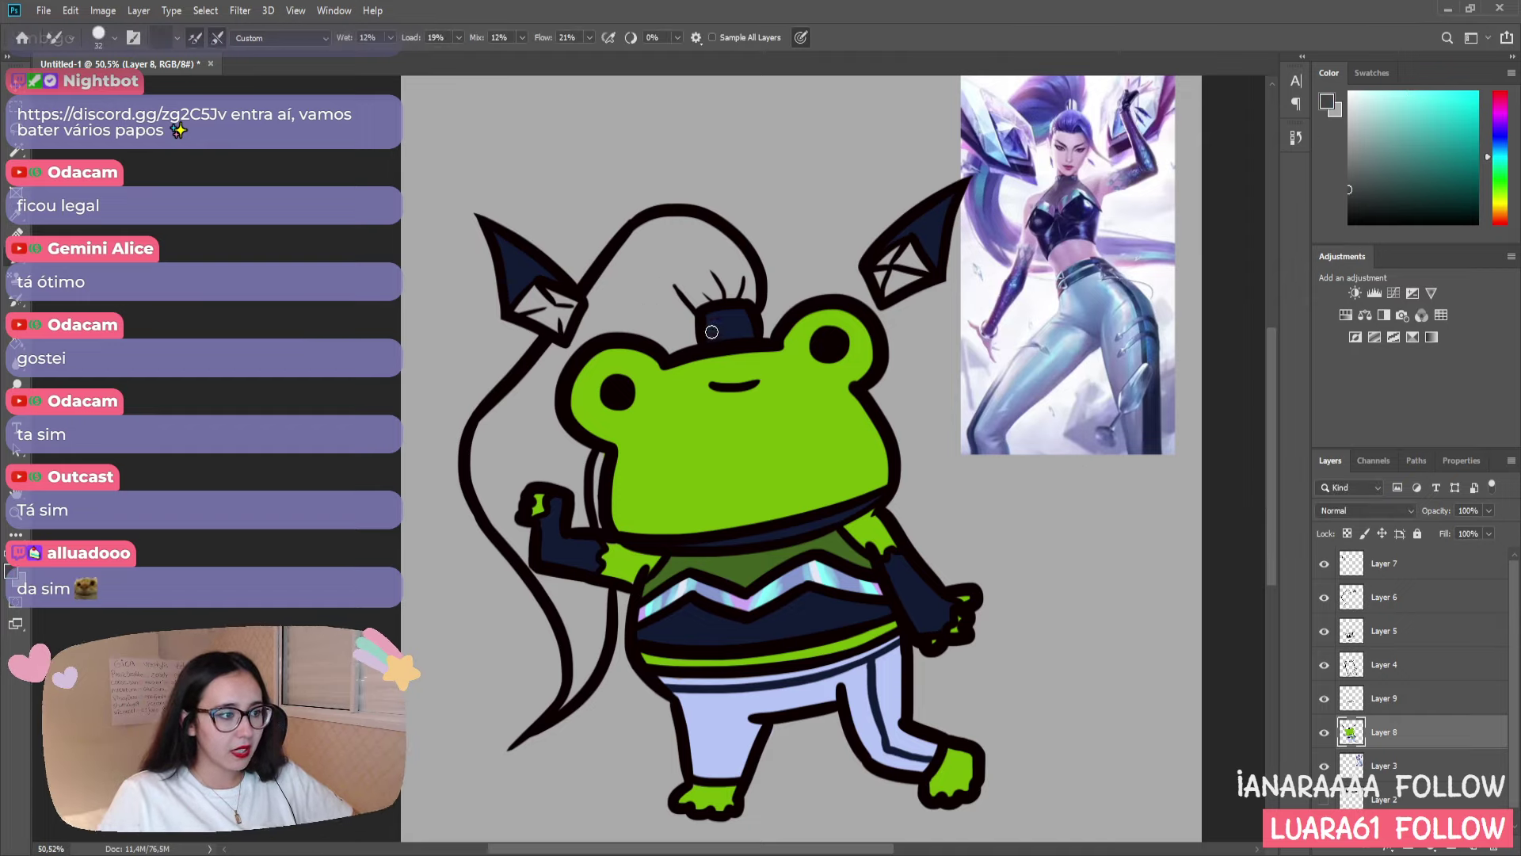
mouse_move(721, 330)
left_mouse_down()
mouse_move(749, 336)
mouse_move(746, 322)
left_mouse_up()
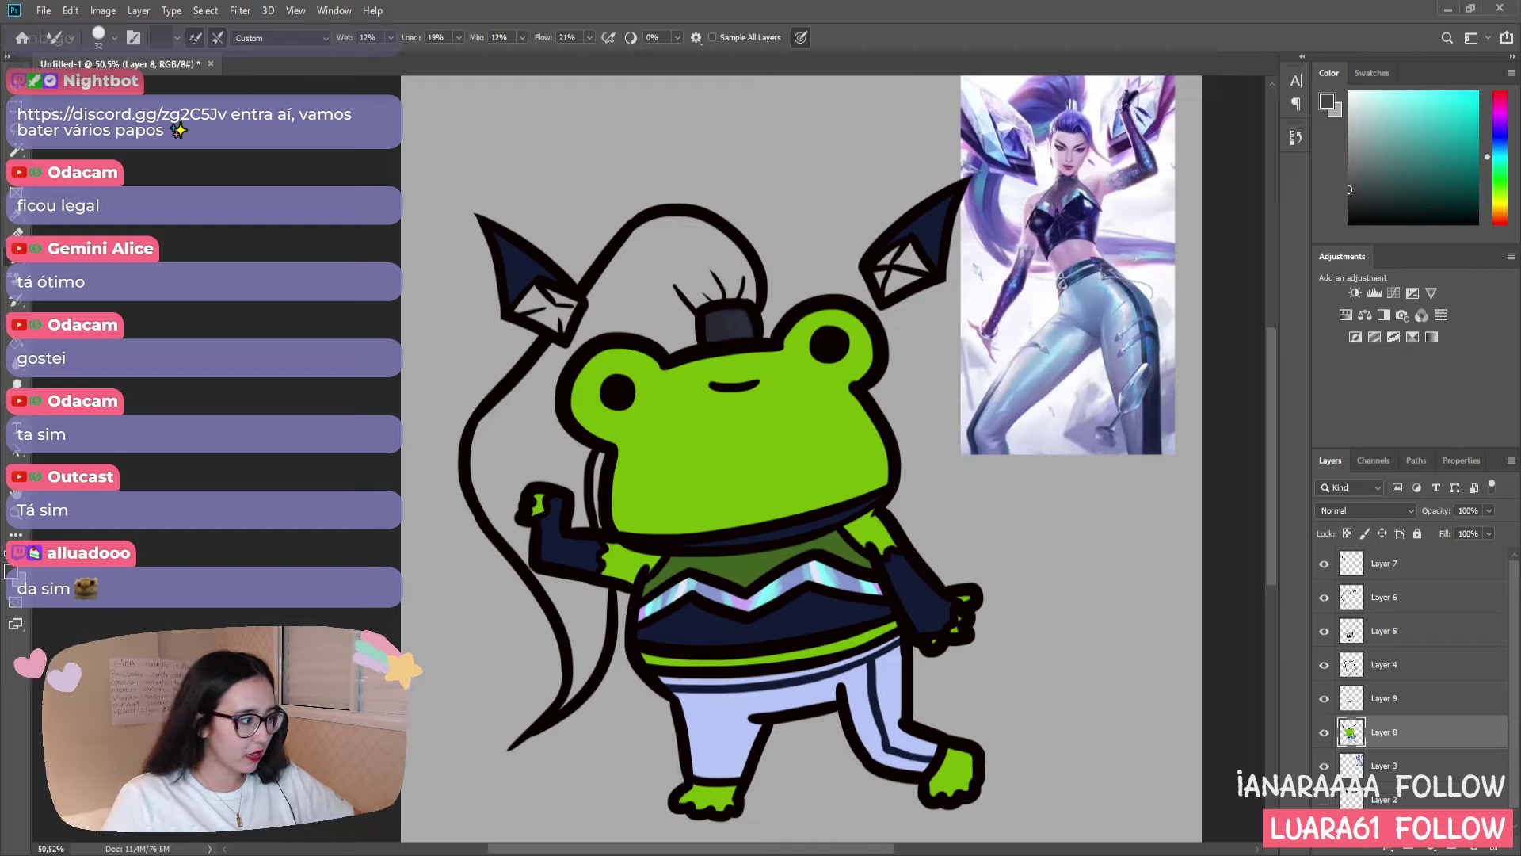
- Pick a light grey and blend vertical metallic highlights into the hair tie with the Mixer Brush
key("i")
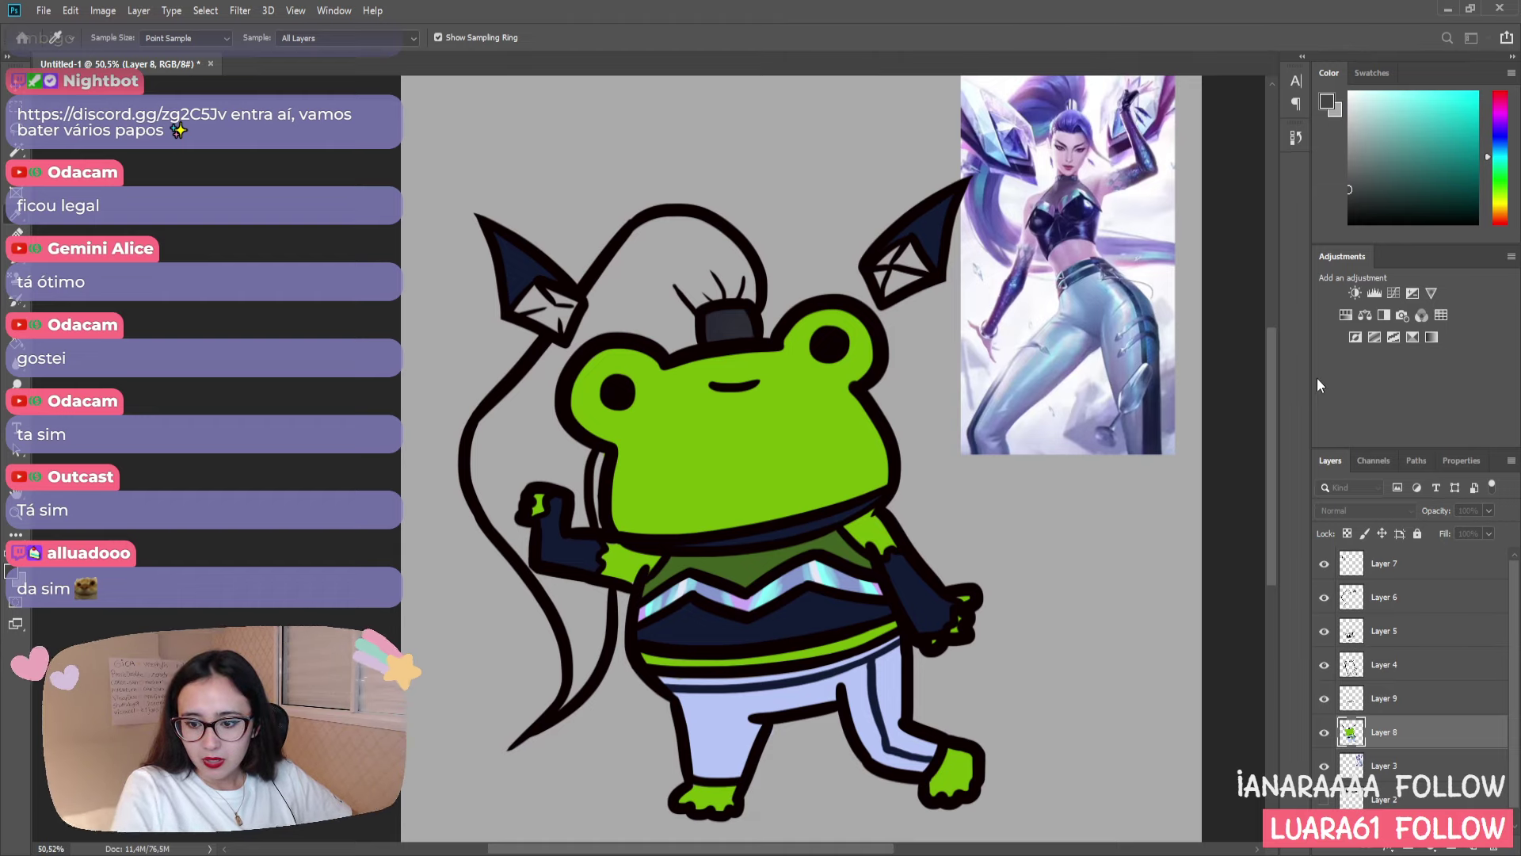
key("b")
left_click(1022, 365, "alt")
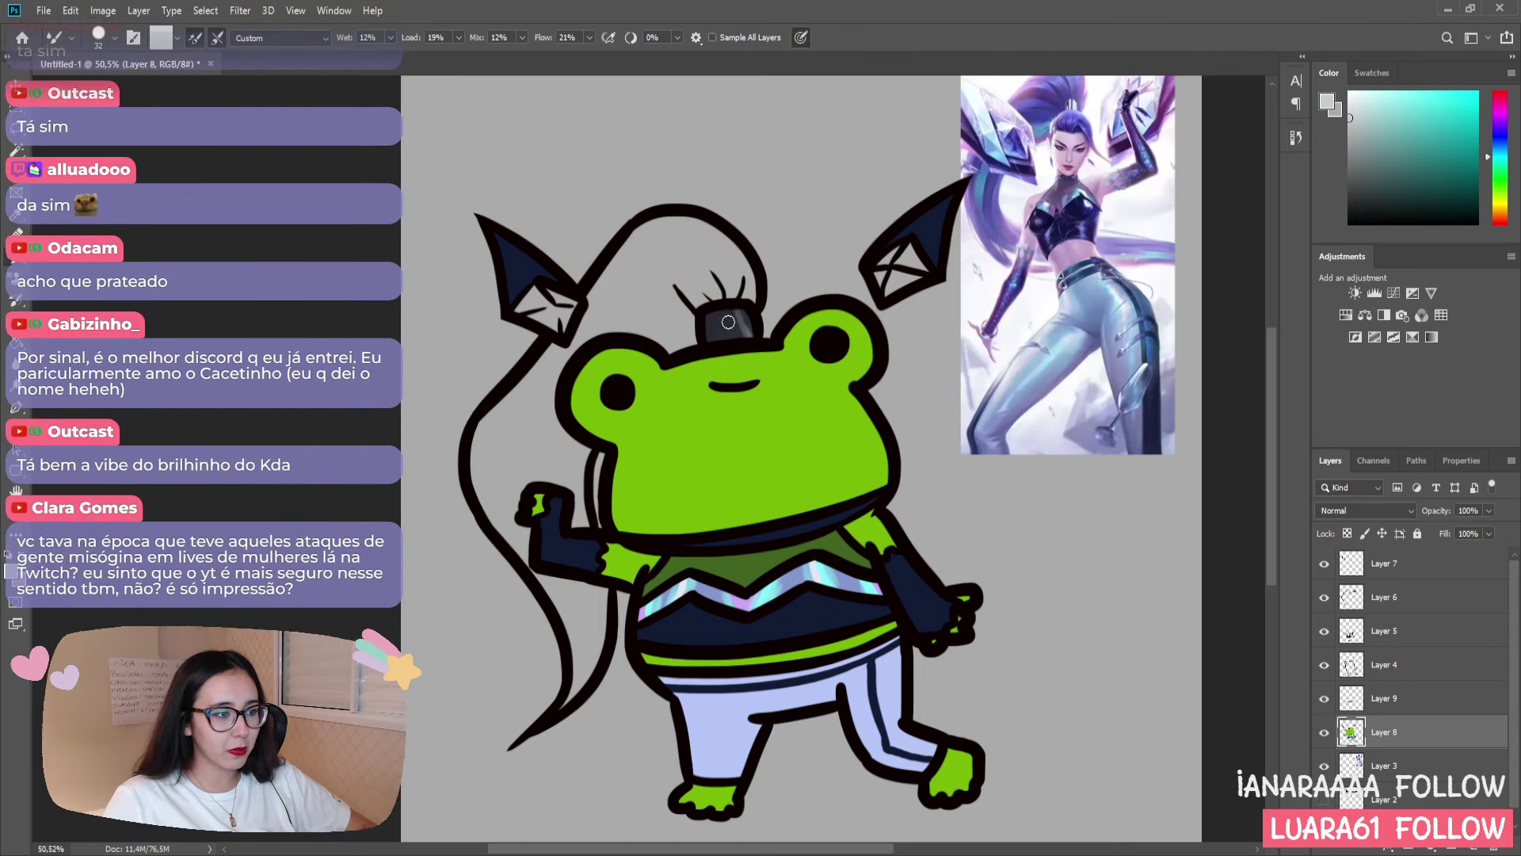
mouse_move(731, 325)
left_mouse_down()
mouse_move(699, 347)
mouse_move(732, 305)
mouse_move(732, 343)
mouse_move(738, 311)
mouse_move(720, 325)
mouse_move(733, 306)
mouse_move(743, 343)
mouse_move(726, 303)
mouse_move(702, 360)
mouse_move(716, 309)
mouse_move(726, 356)
mouse_move(712, 343)
mouse_move(721, 303)
mouse_move(728, 340)
mouse_move(719, 306)
mouse_move(711, 352)
mouse_move(681, 365)
mouse_move(645, 420)
mouse_move(724, 339)
left_mouse_up()
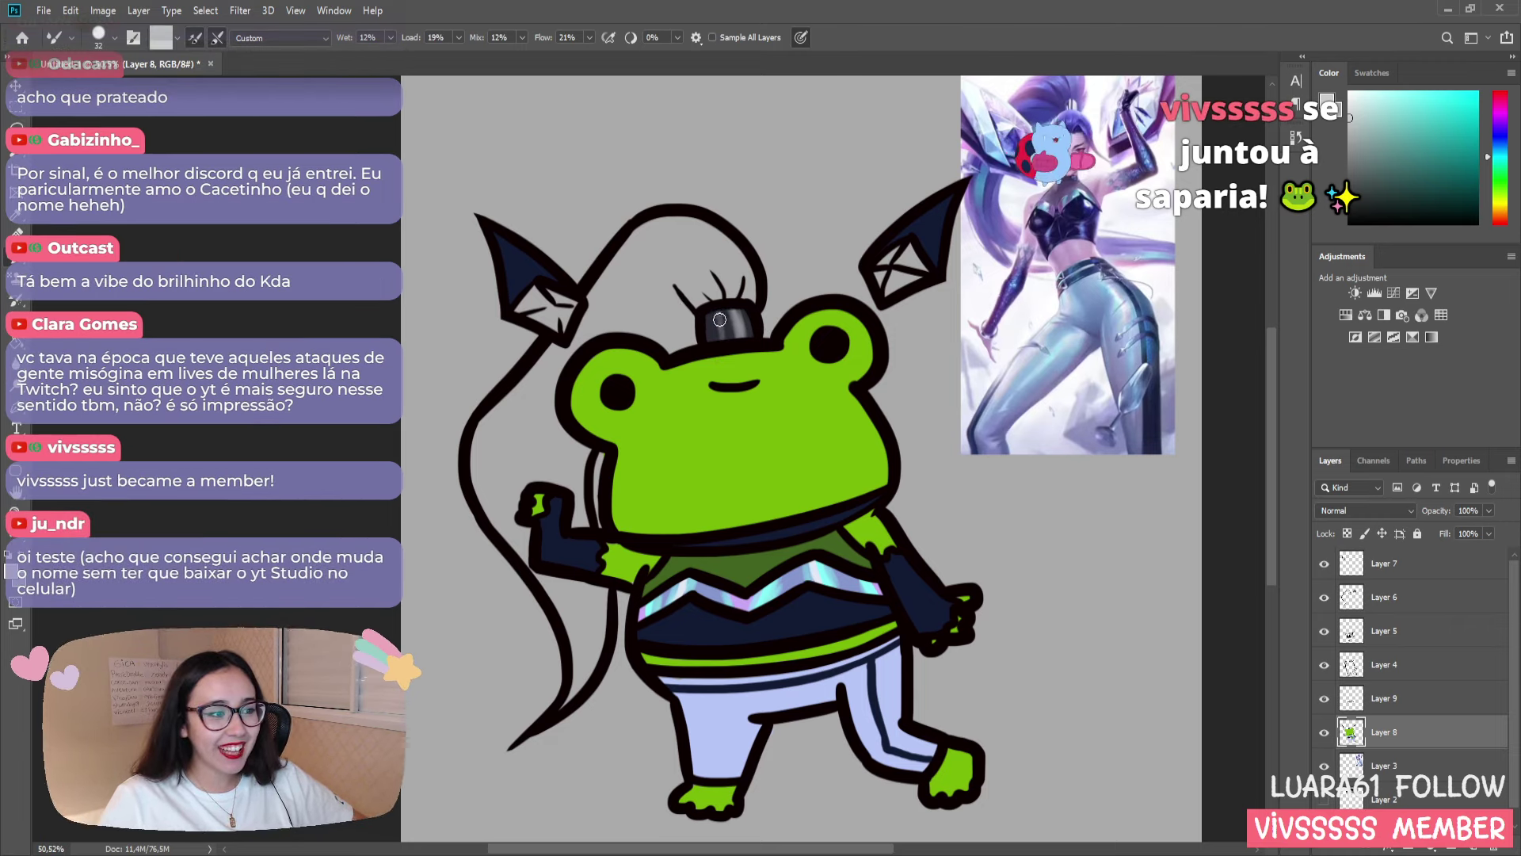
mouse_move(719, 320)
left_mouse_down()
mouse_move(717, 336)
mouse_move(710, 323)
left_mouse_up()
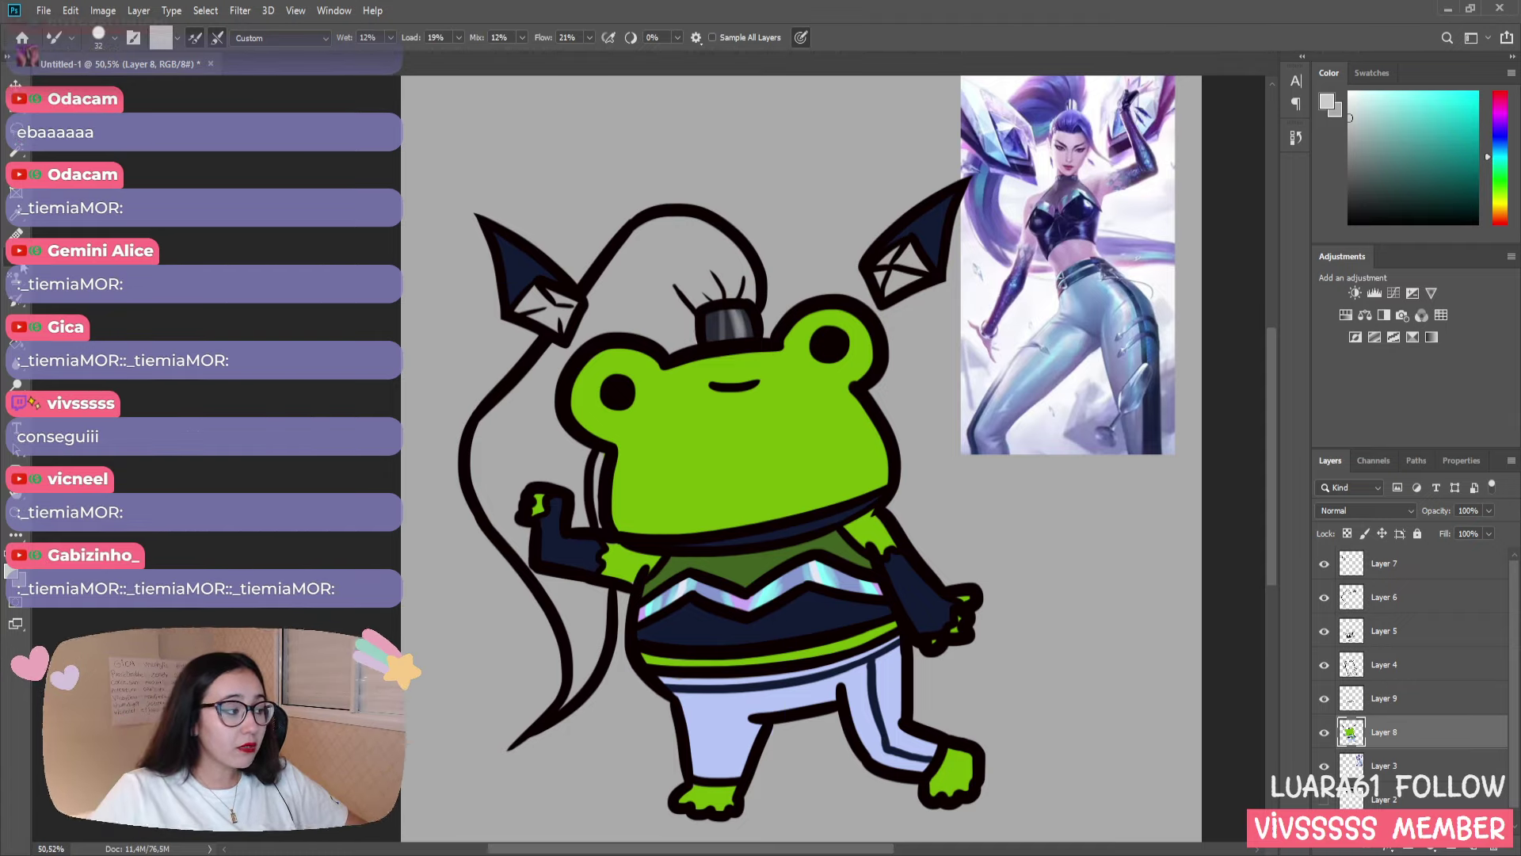
- Select the navy lower part of the top and the gloves, pick a muted greyish blue and paint shine streaks on the top
left_click(24, 269)
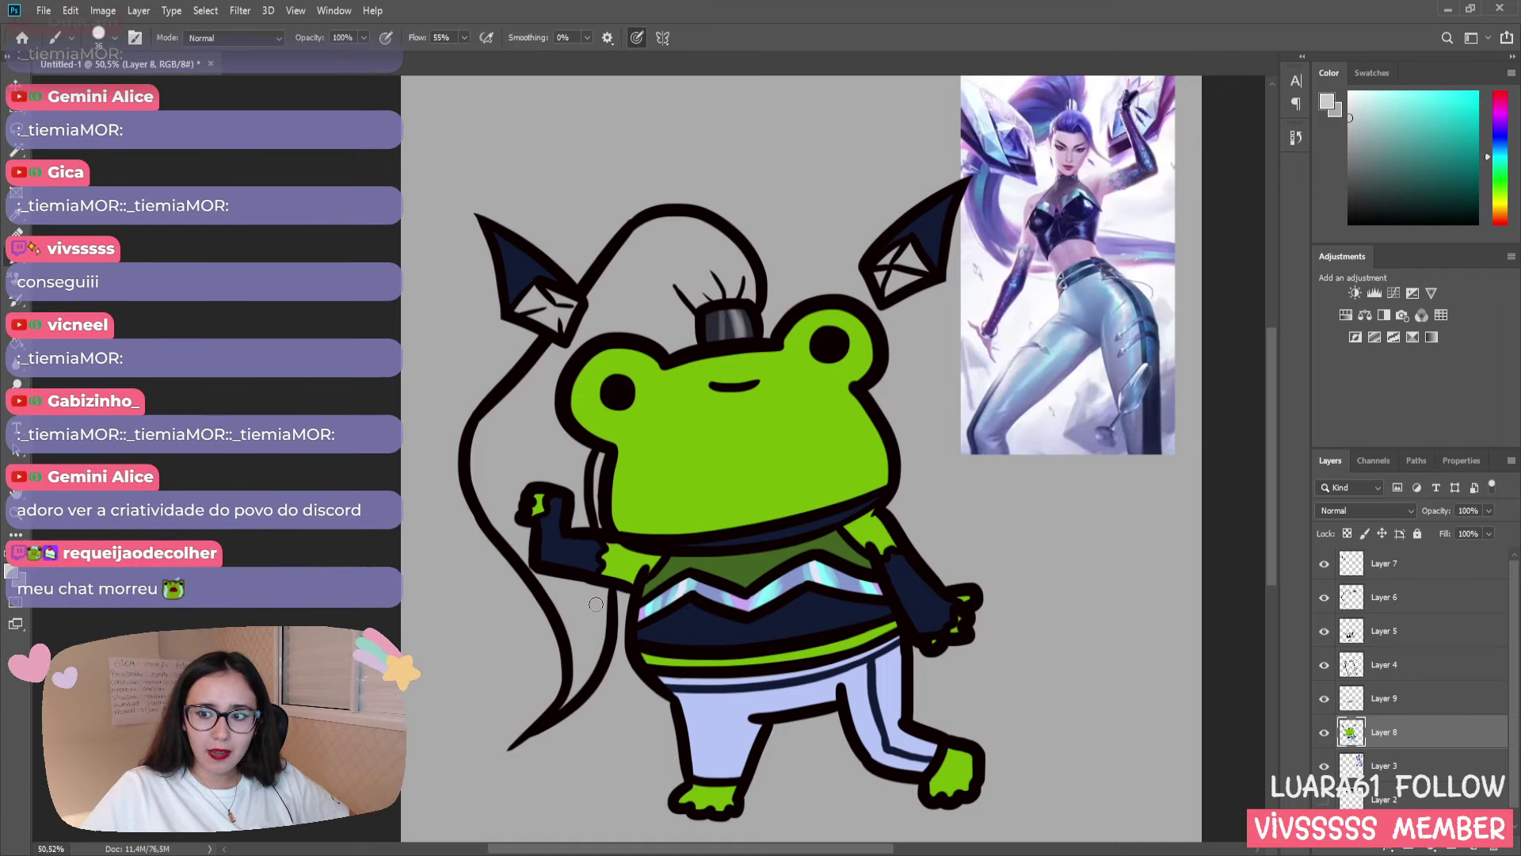
left_click(17, 151)
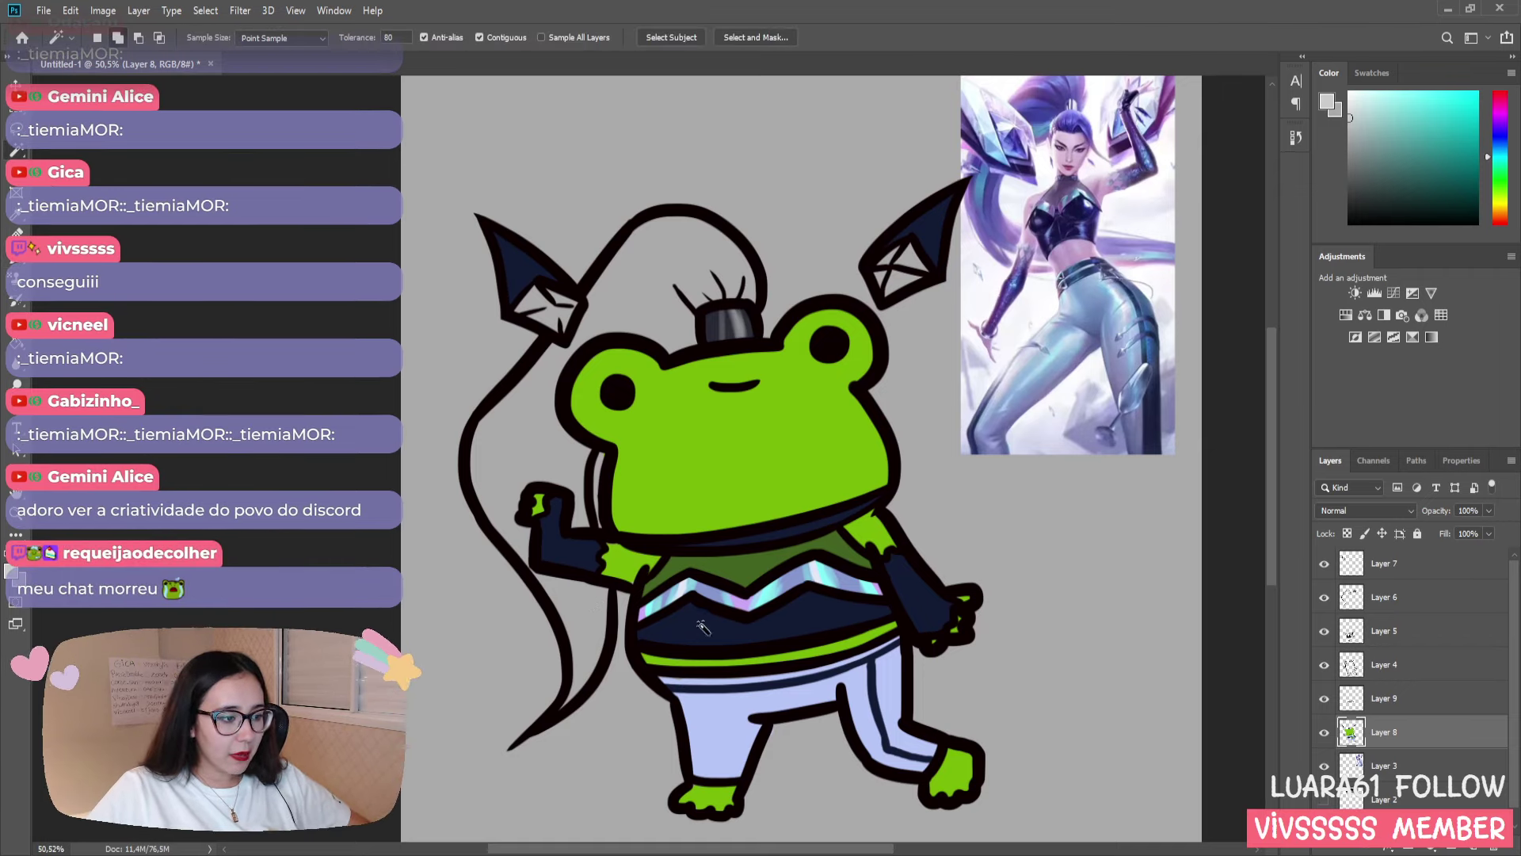
left_click(656, 624)
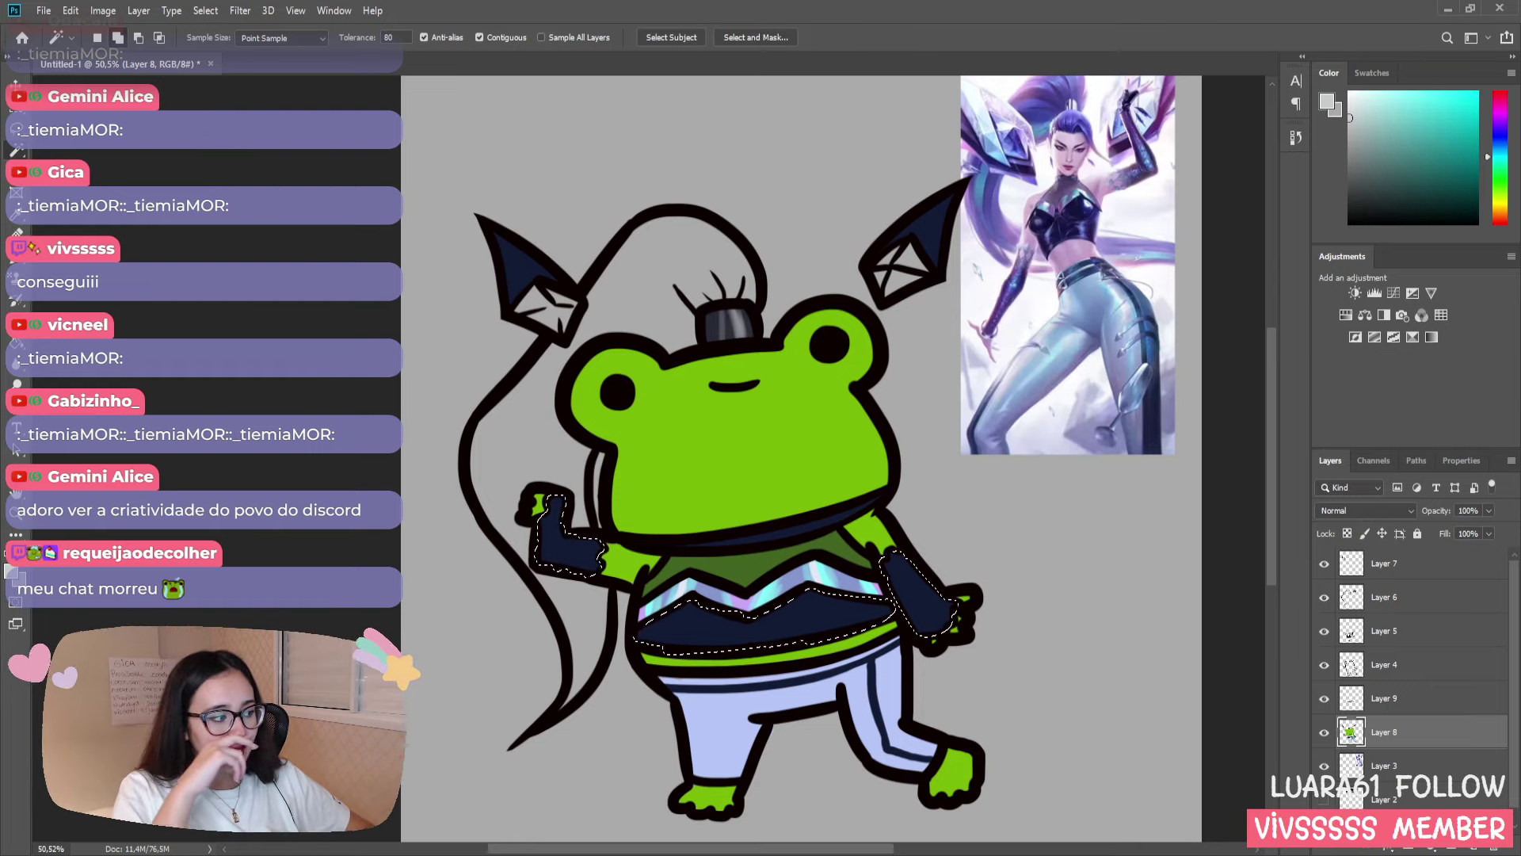
key("i")
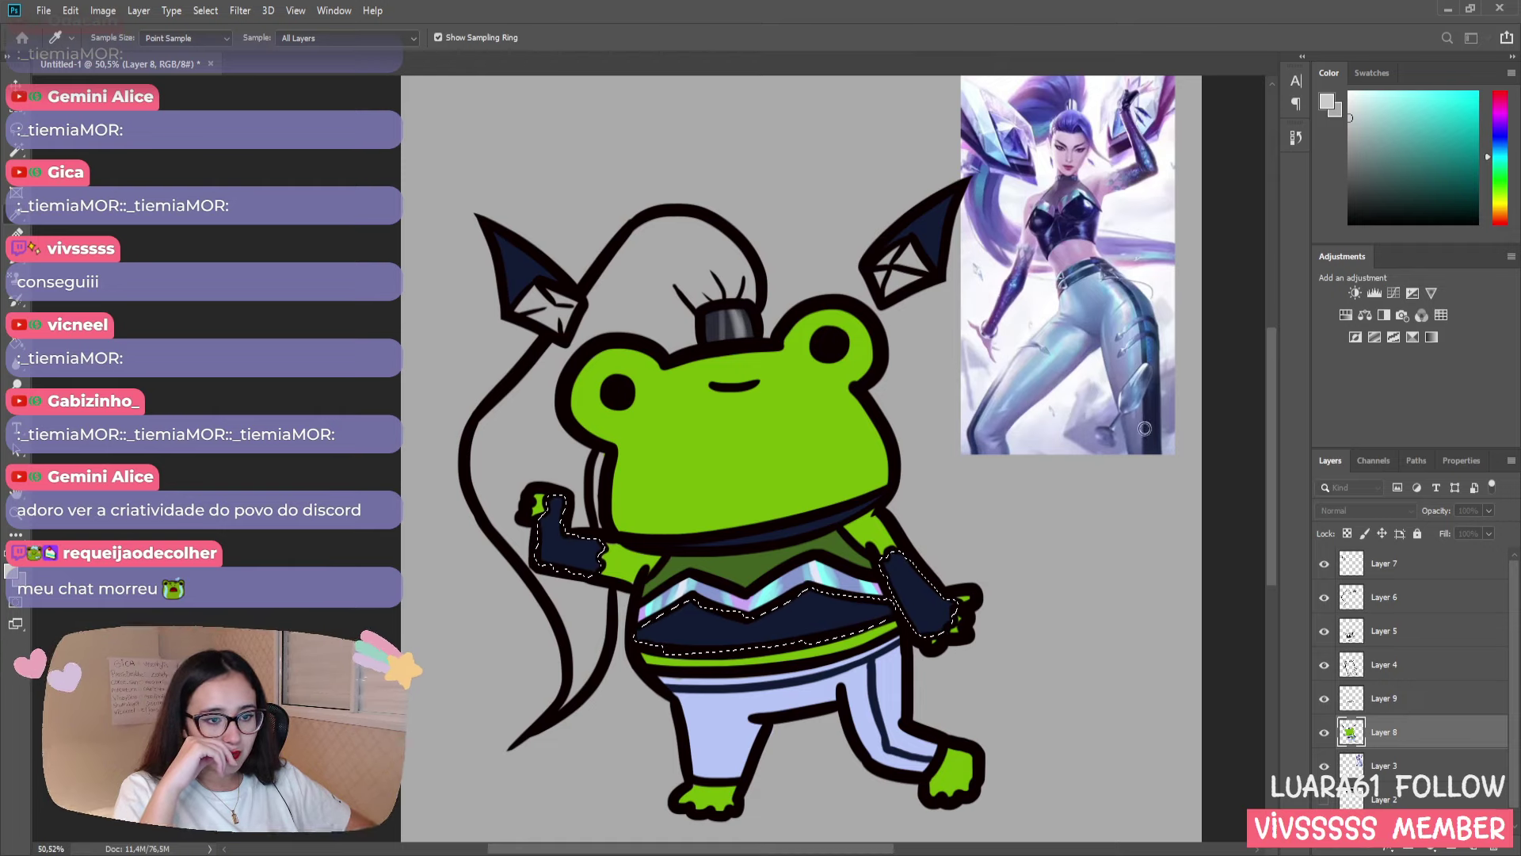
key("w")
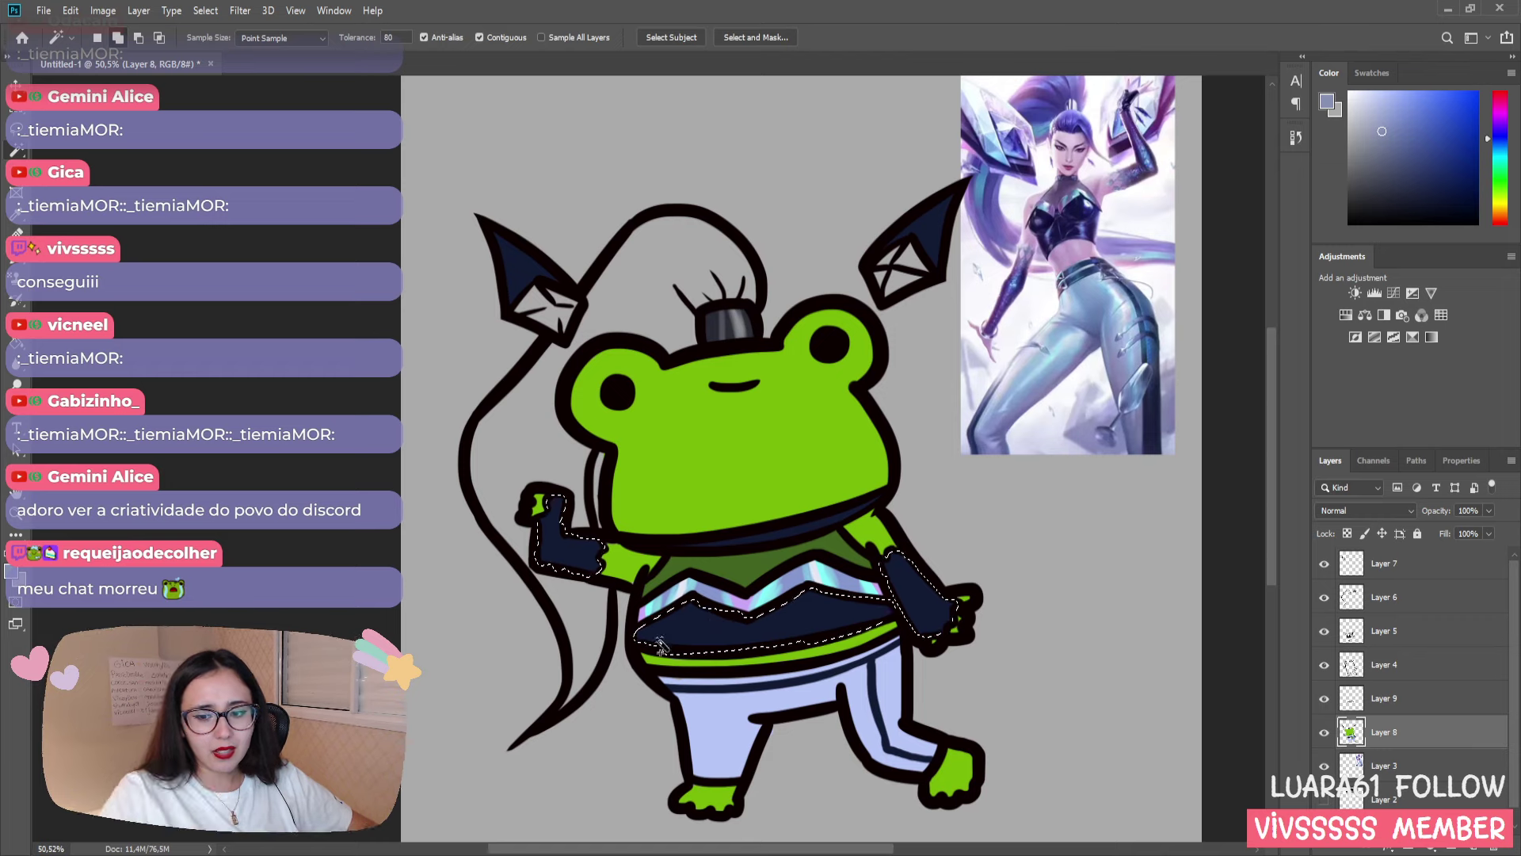
key("b")
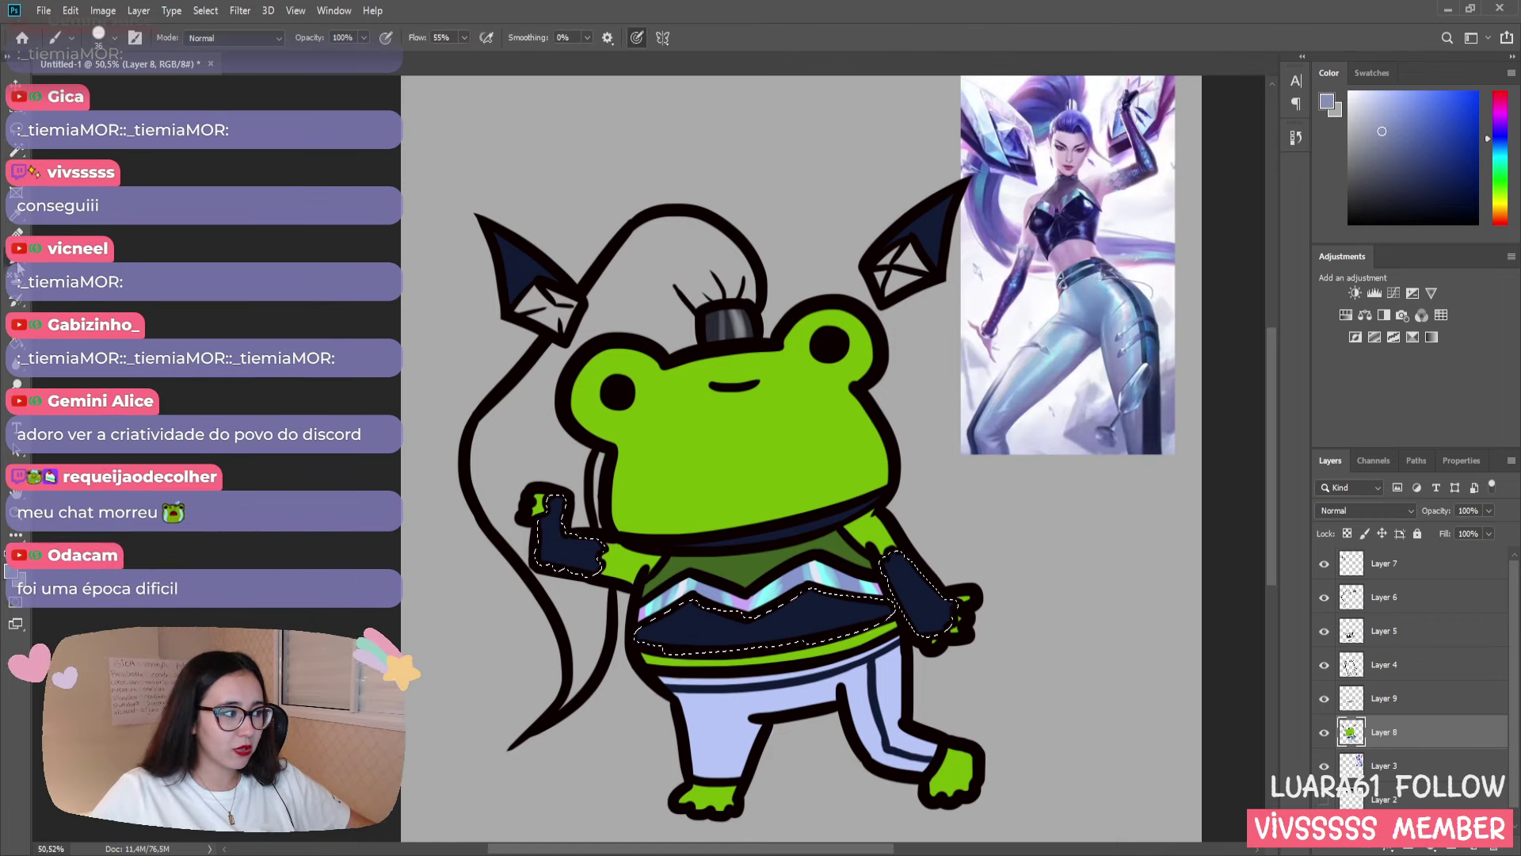
key("shift+b")
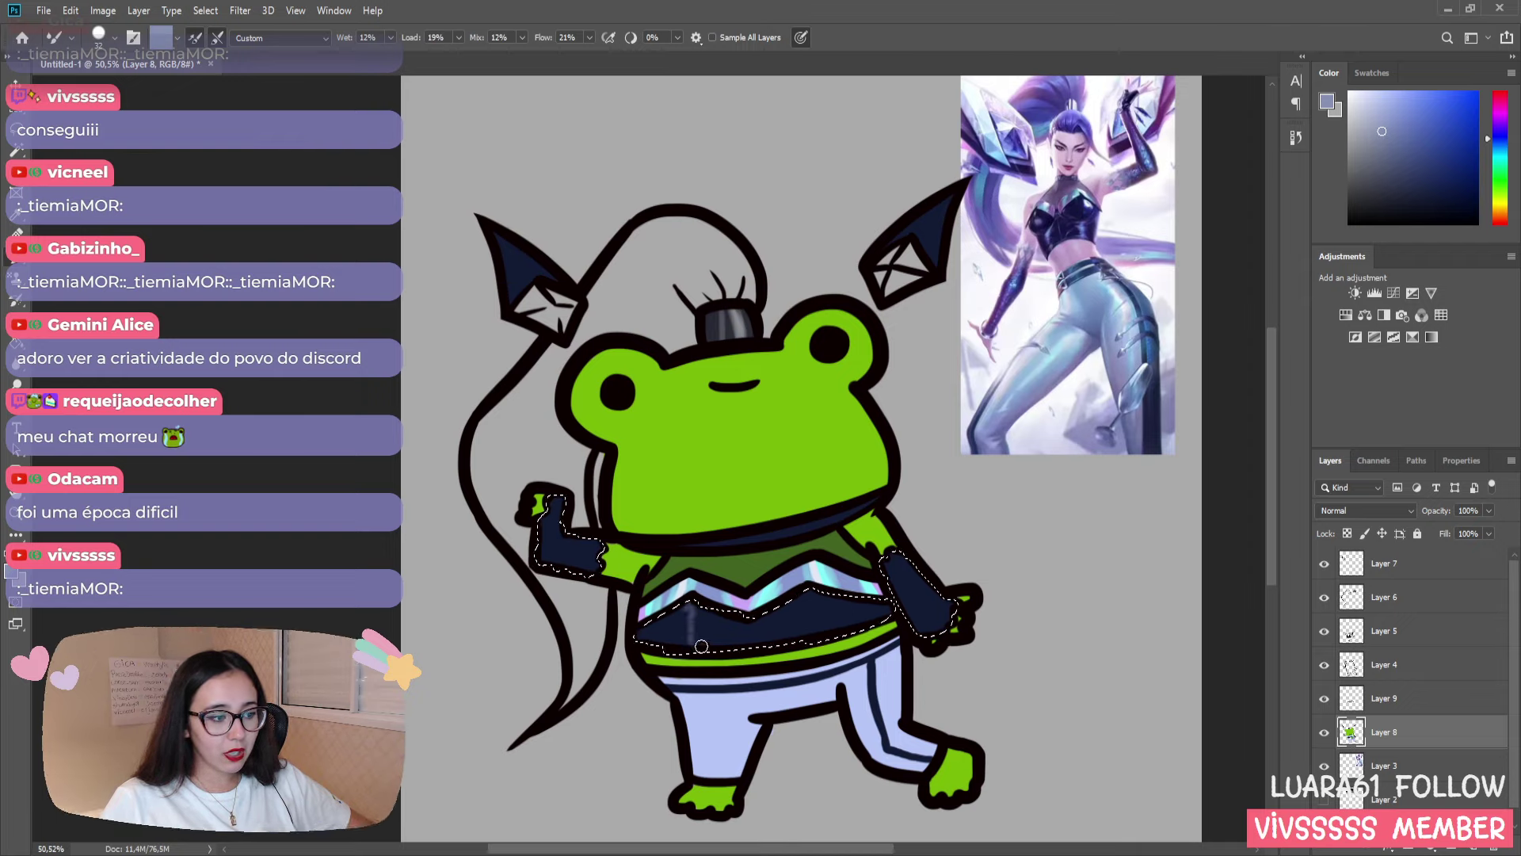
left_click_drag(694, 601, 662, 649)
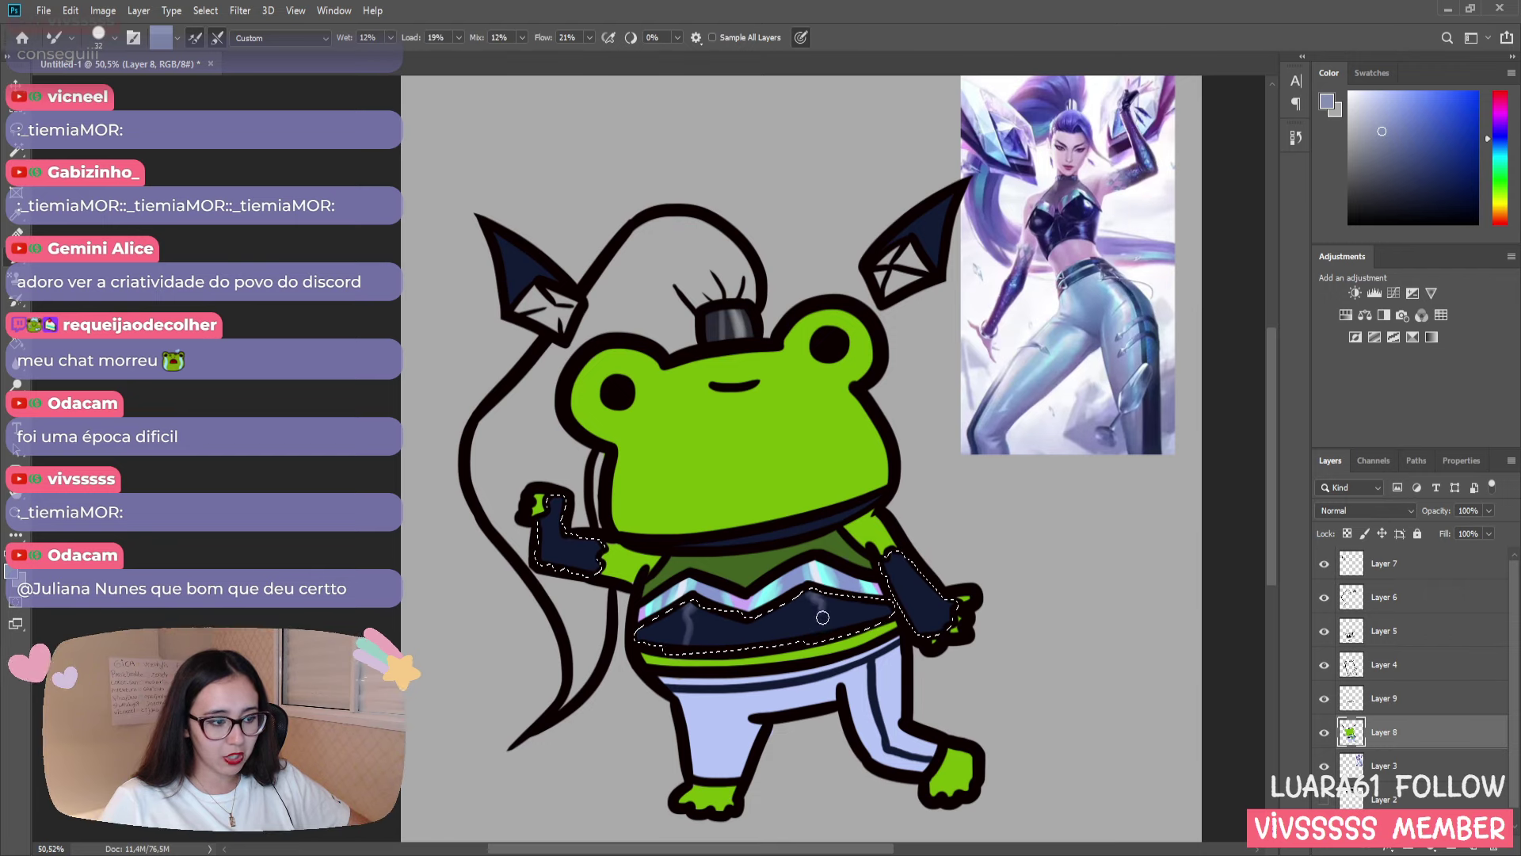
left_click_drag(822, 617, 756, 638)
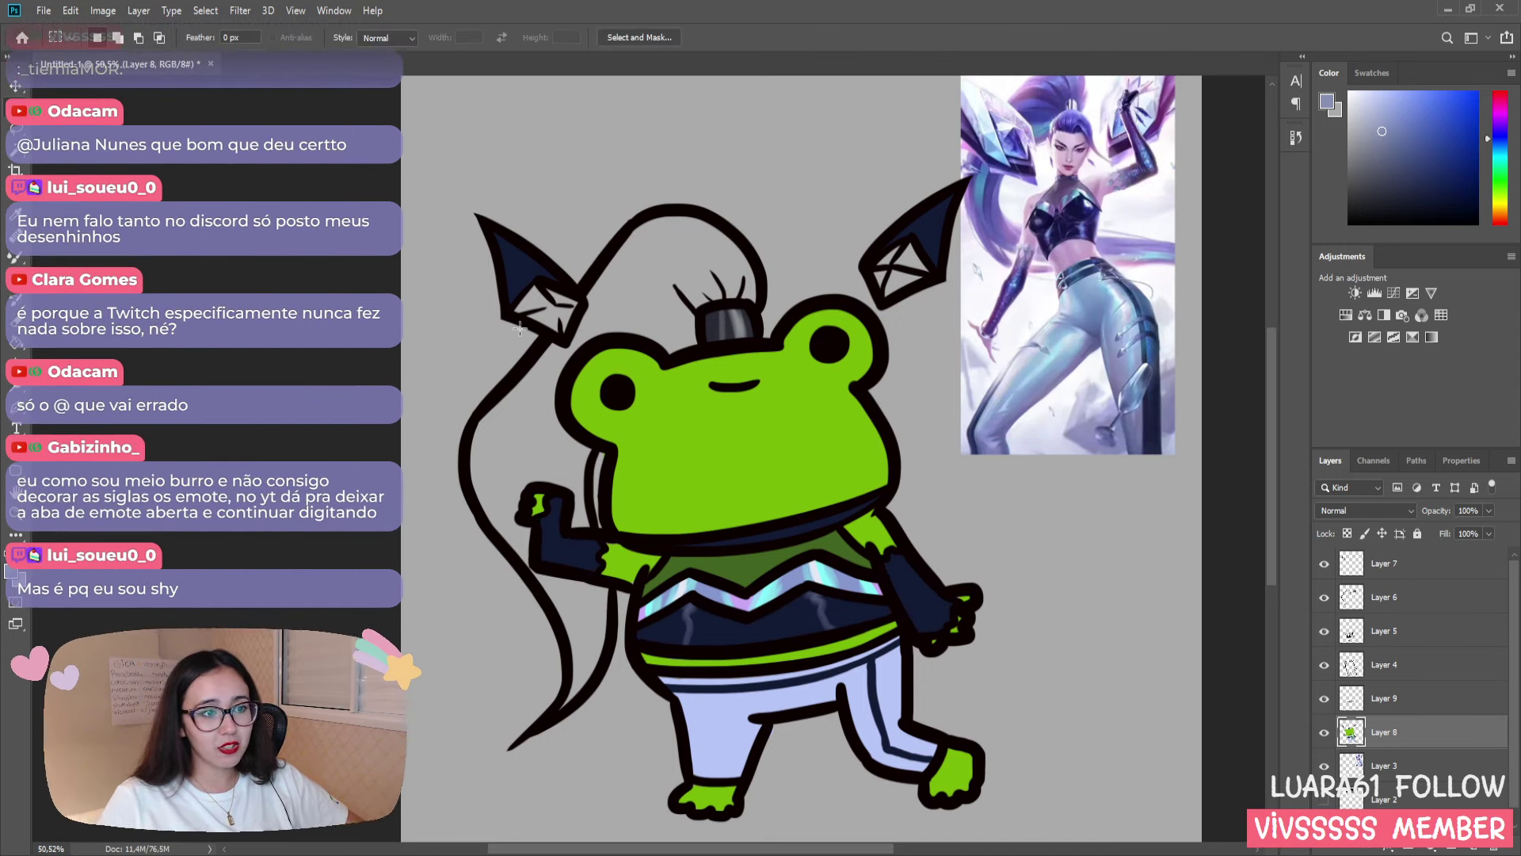
- Restore the selection, paint greyish-blue shine streaks along both gloves and clear the selection
key("ctrl+shift+d")
key("b")
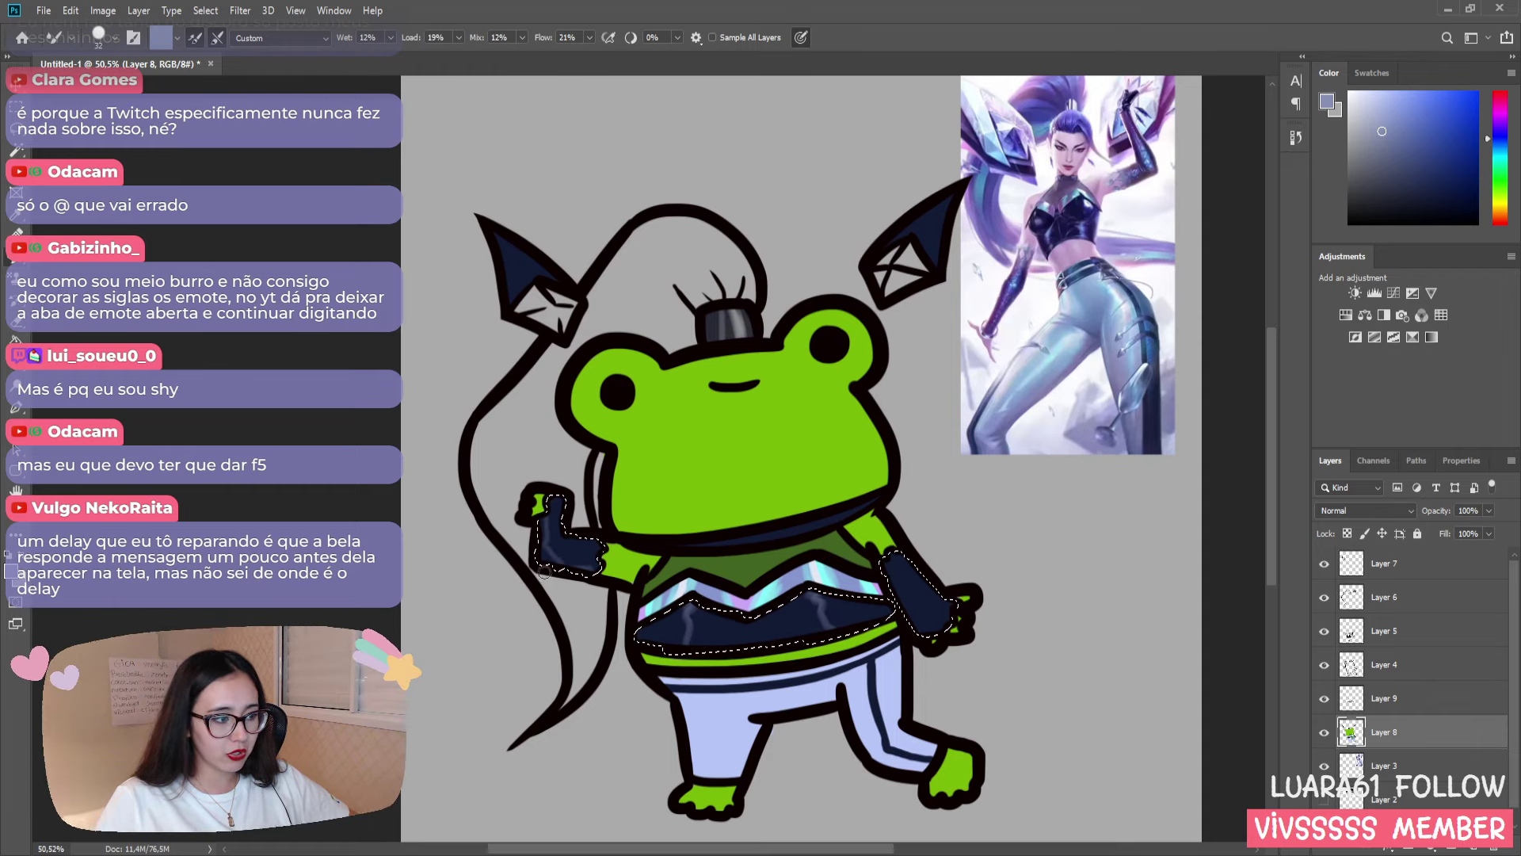
left_click_drag(546, 516, 513, 552)
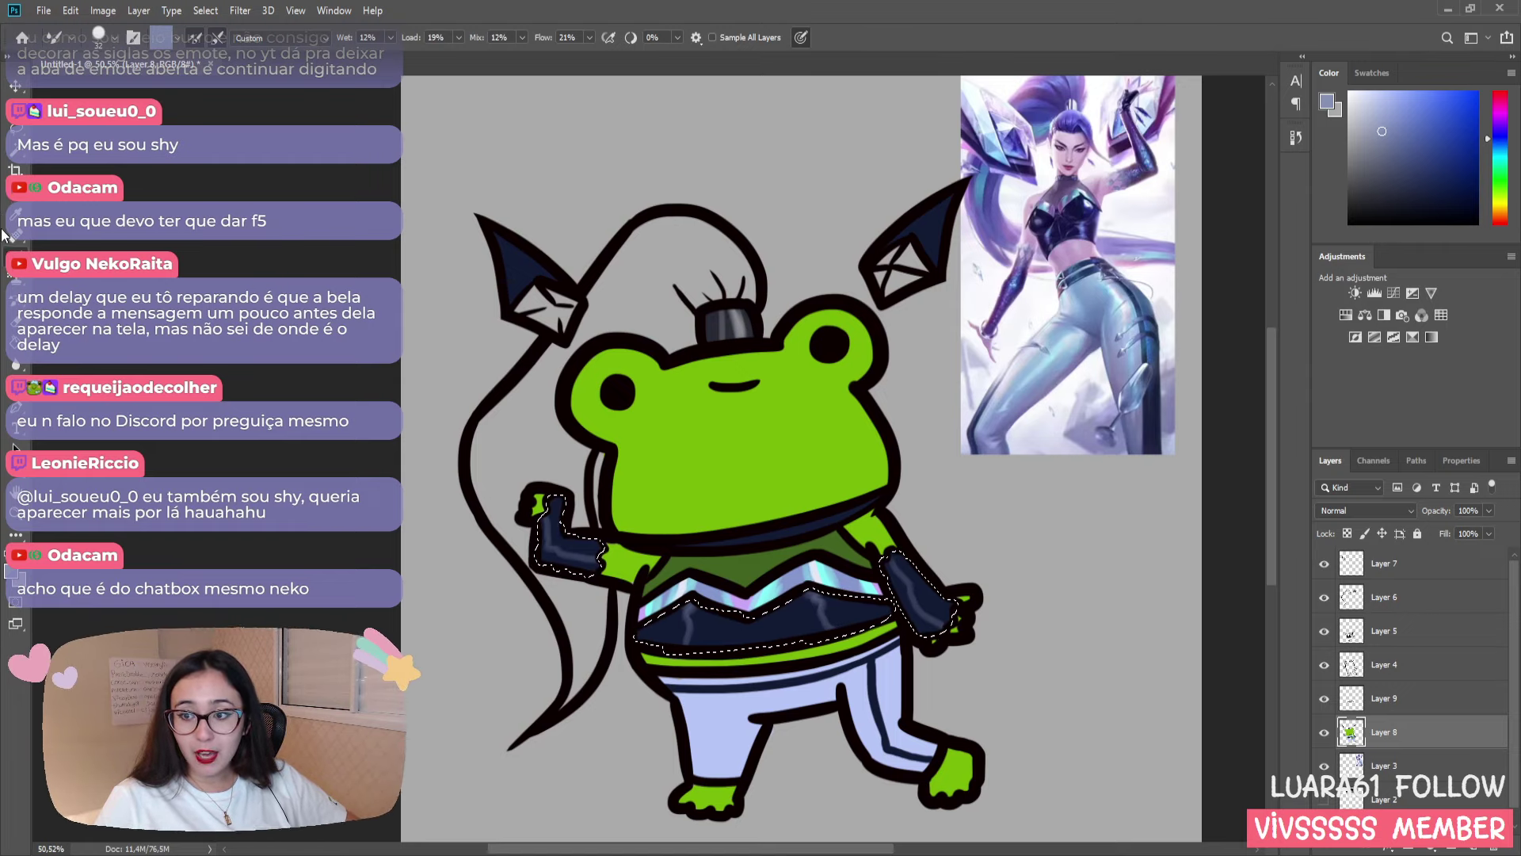
key("ctrl+d")
key("m")
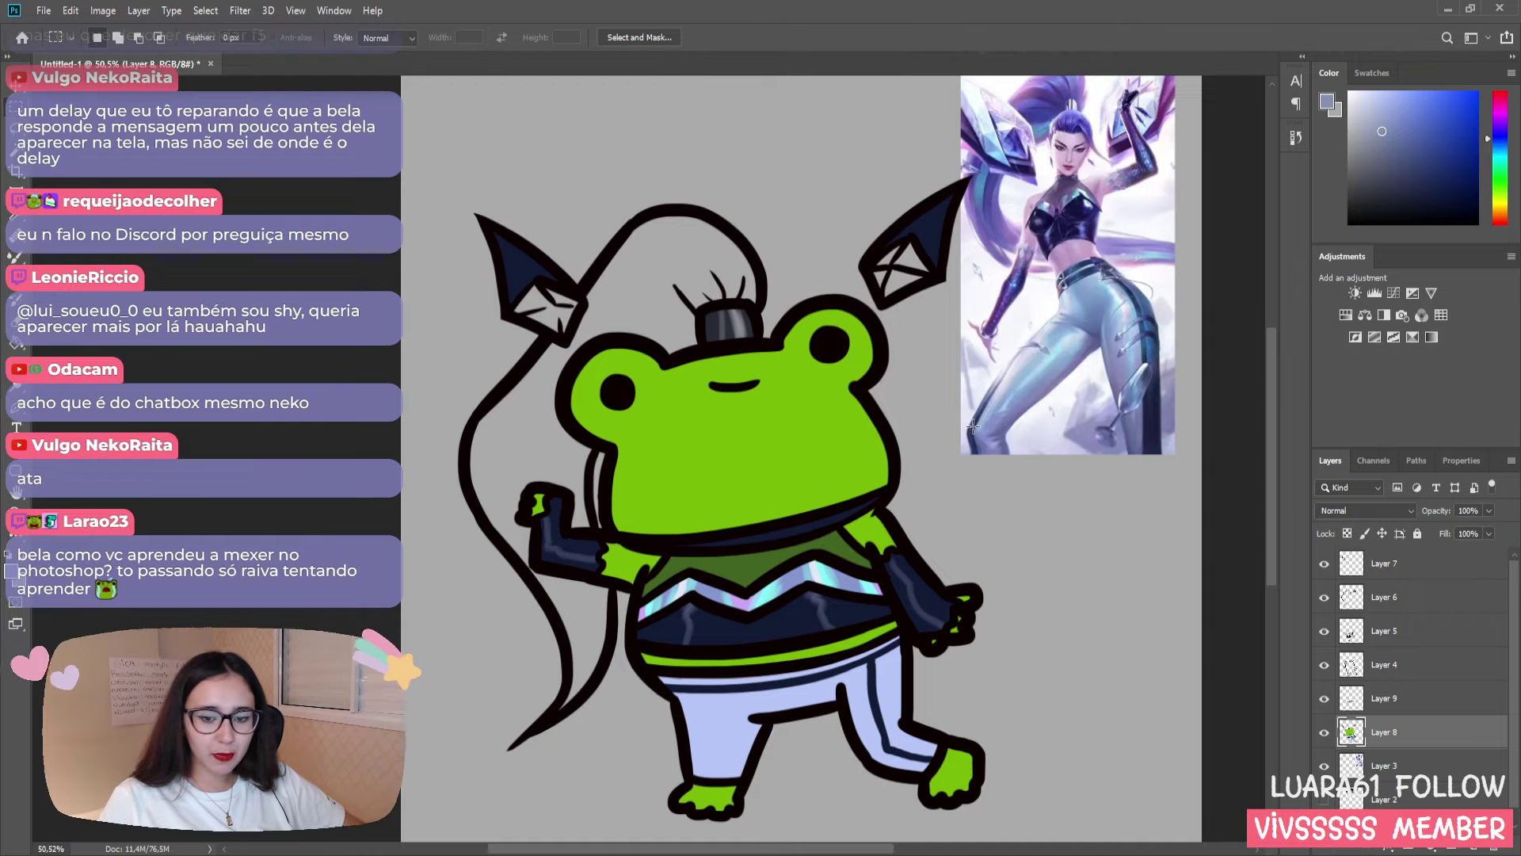
- Select the light blue areas of the frog's trousers and pick a medium periwinkle as the shading colour
key("z")
left_click(375, 467, "alt")
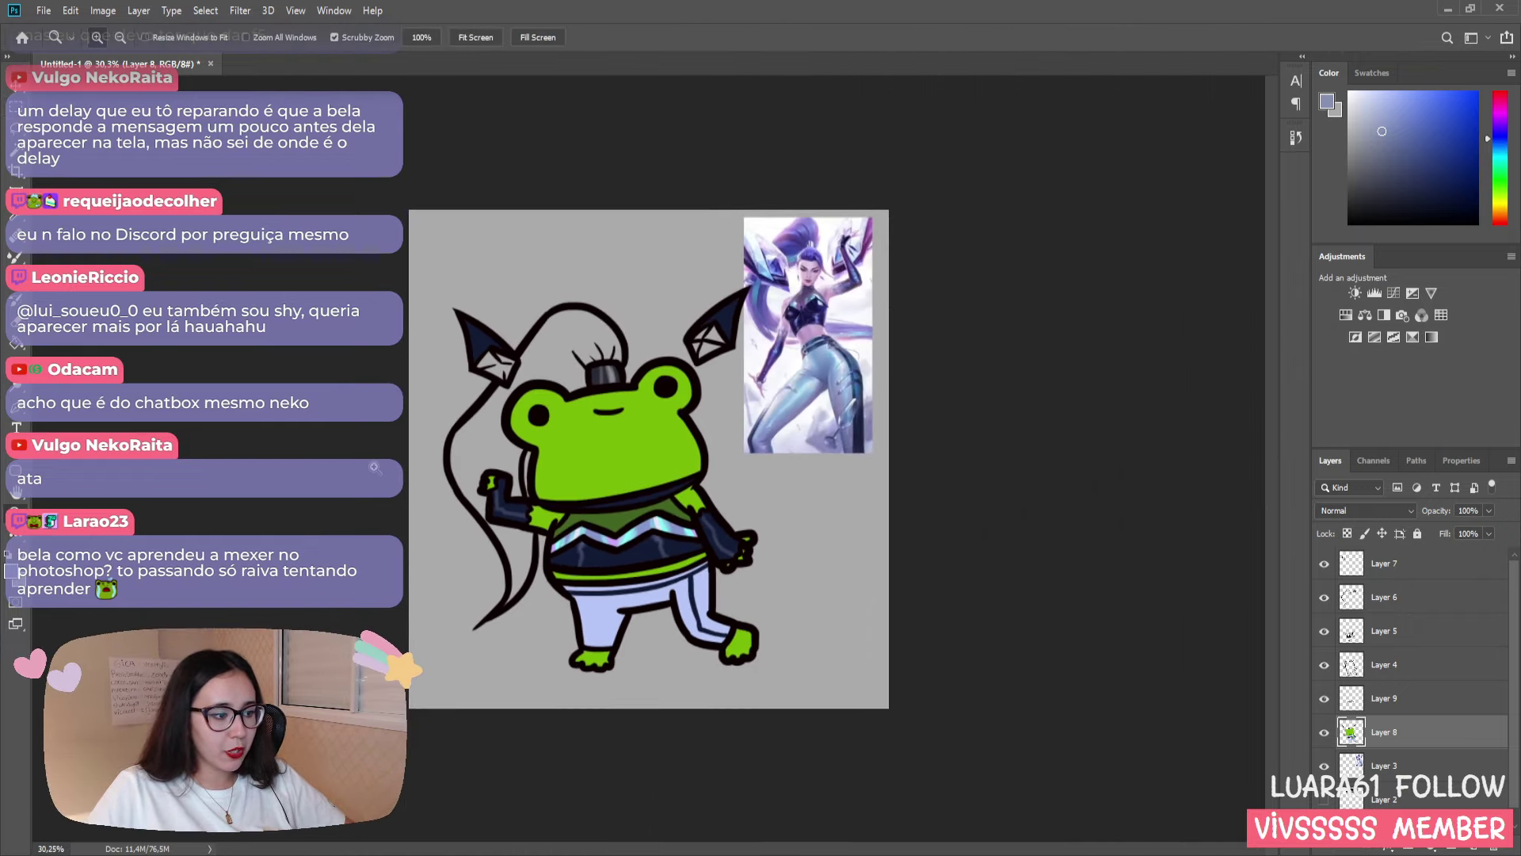
left_click_drag(462, 575, 487, 598)
key("space")
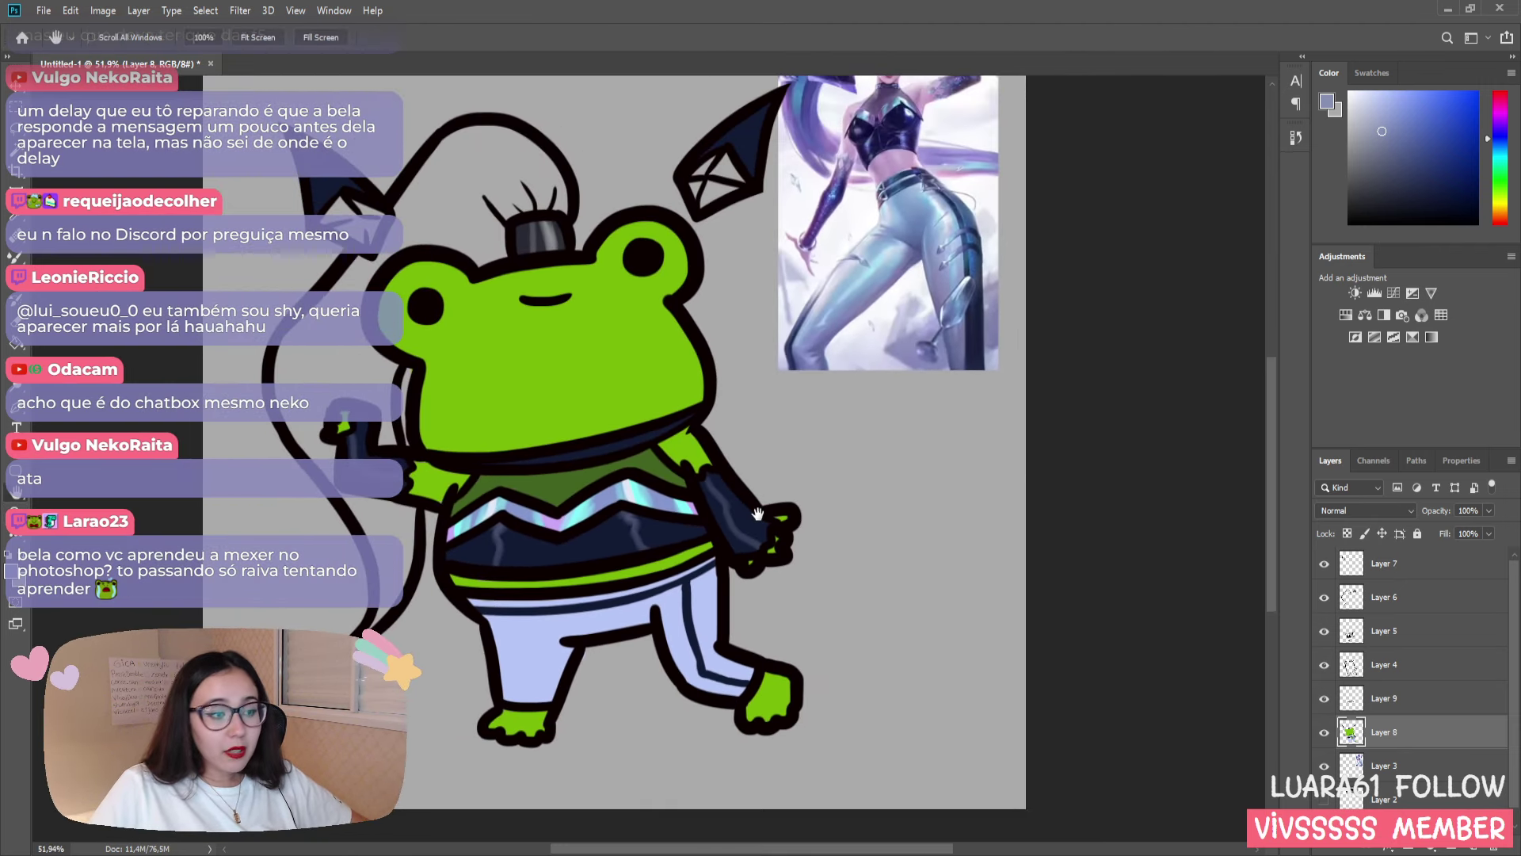
left_click_drag(761, 513, 968, 511)
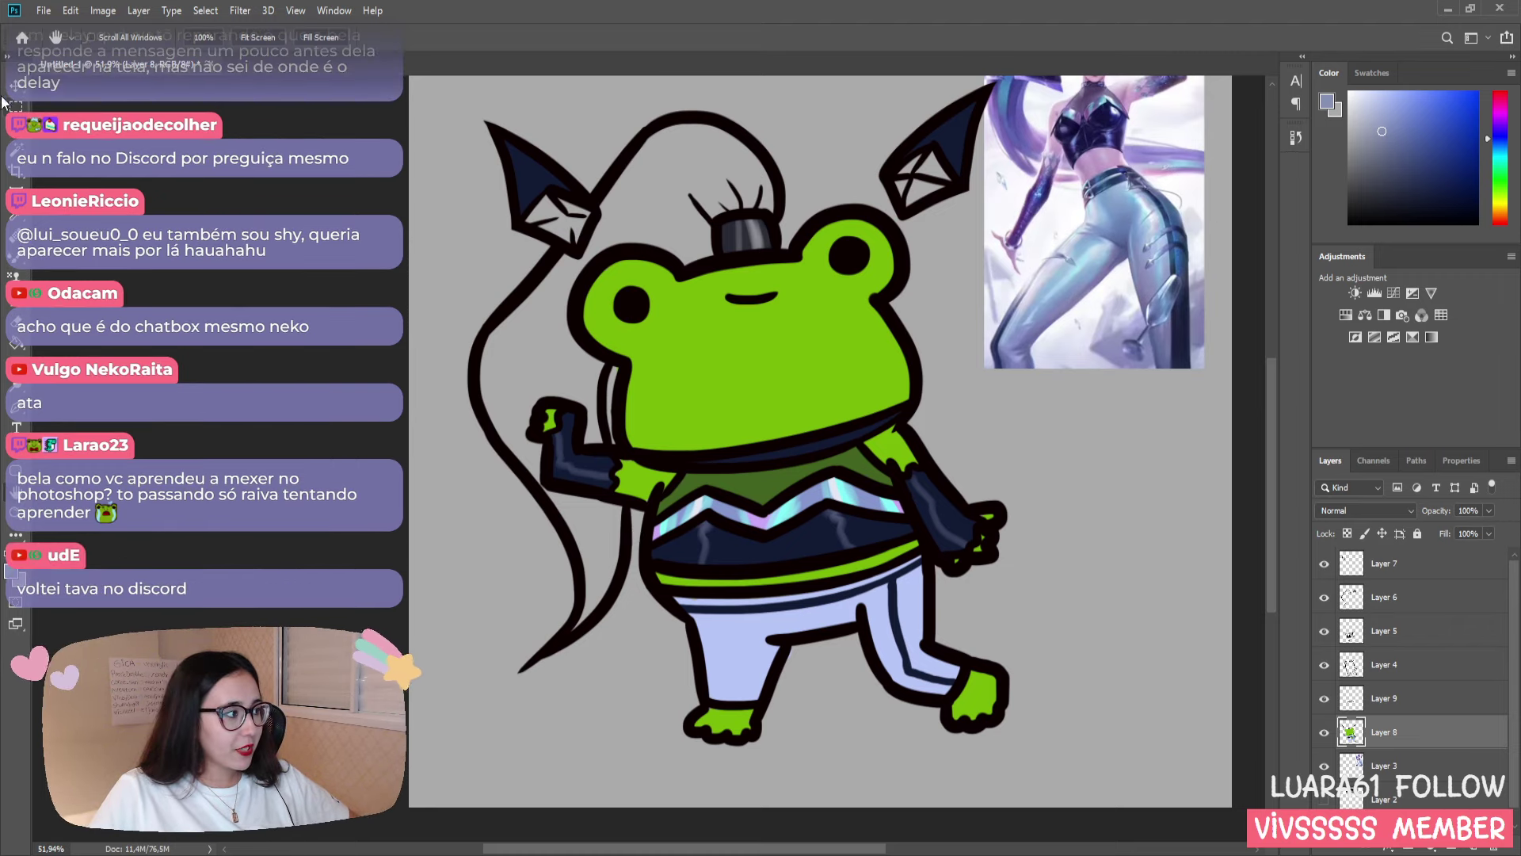
left_click(17, 151)
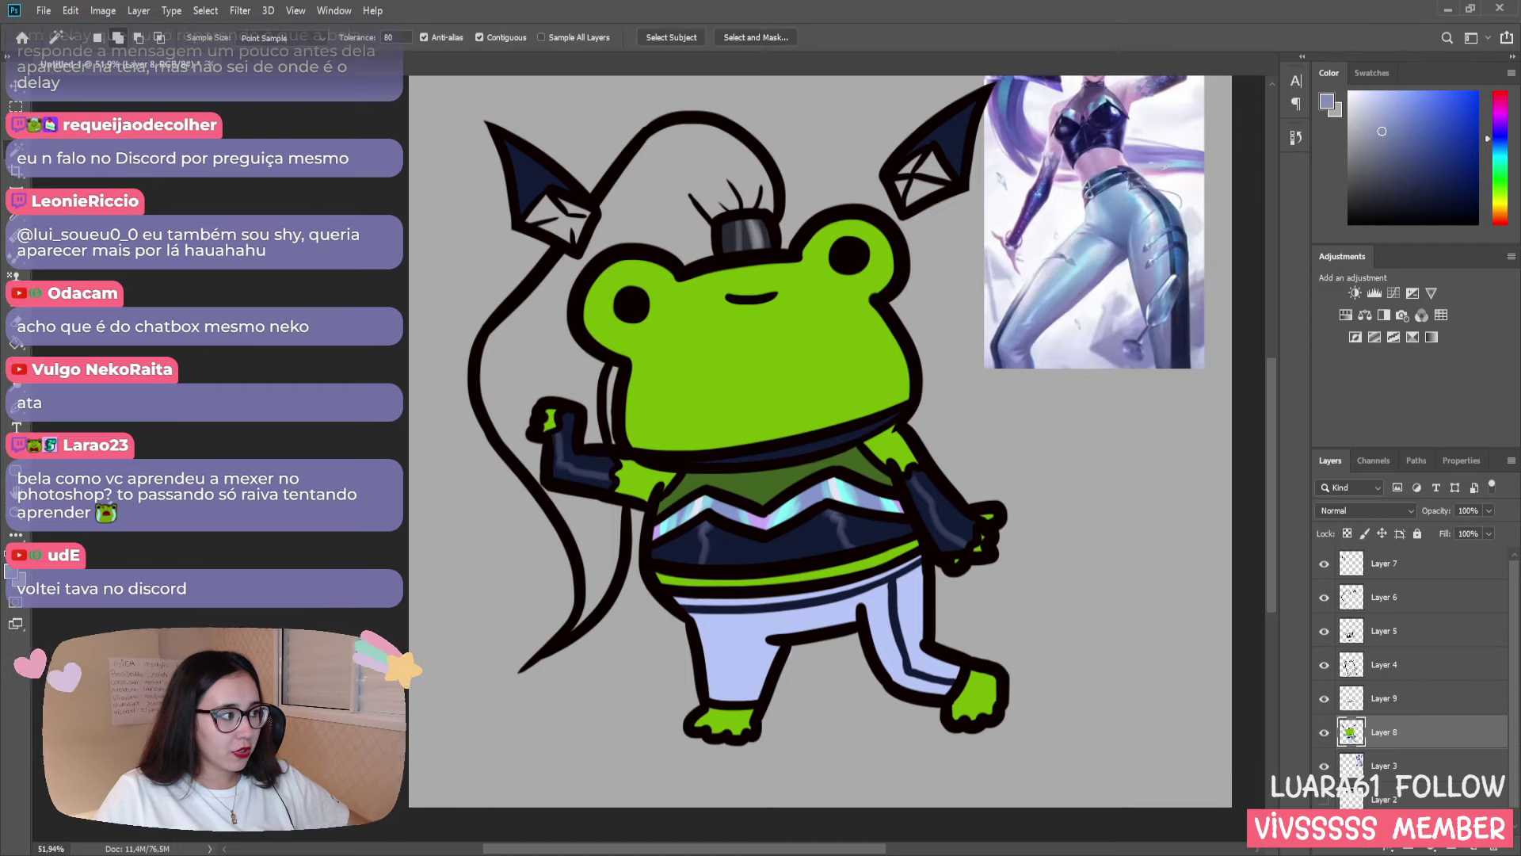
left_click(723, 604)
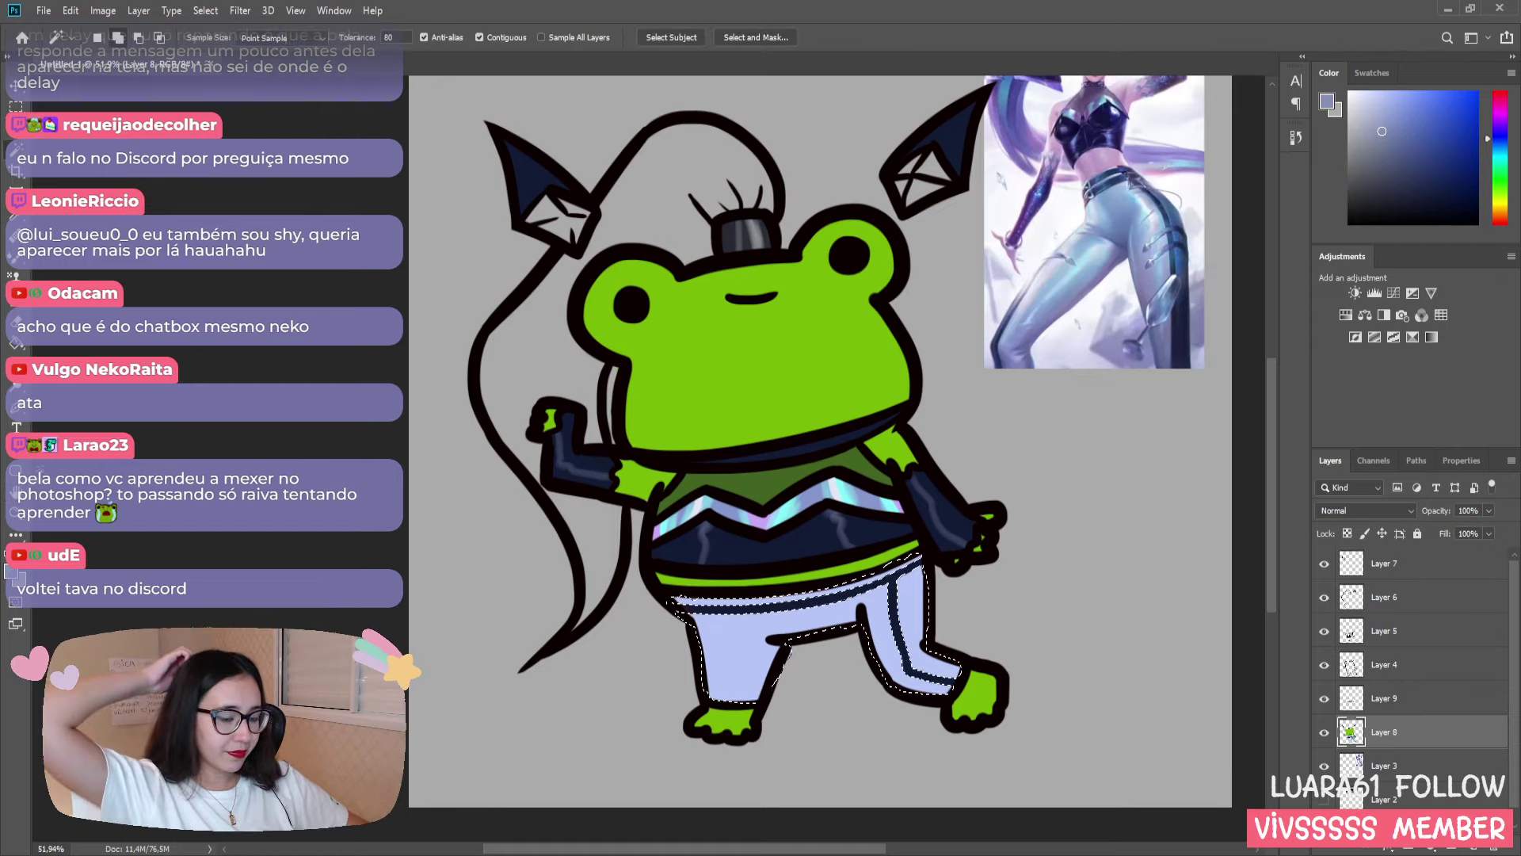
key("i")
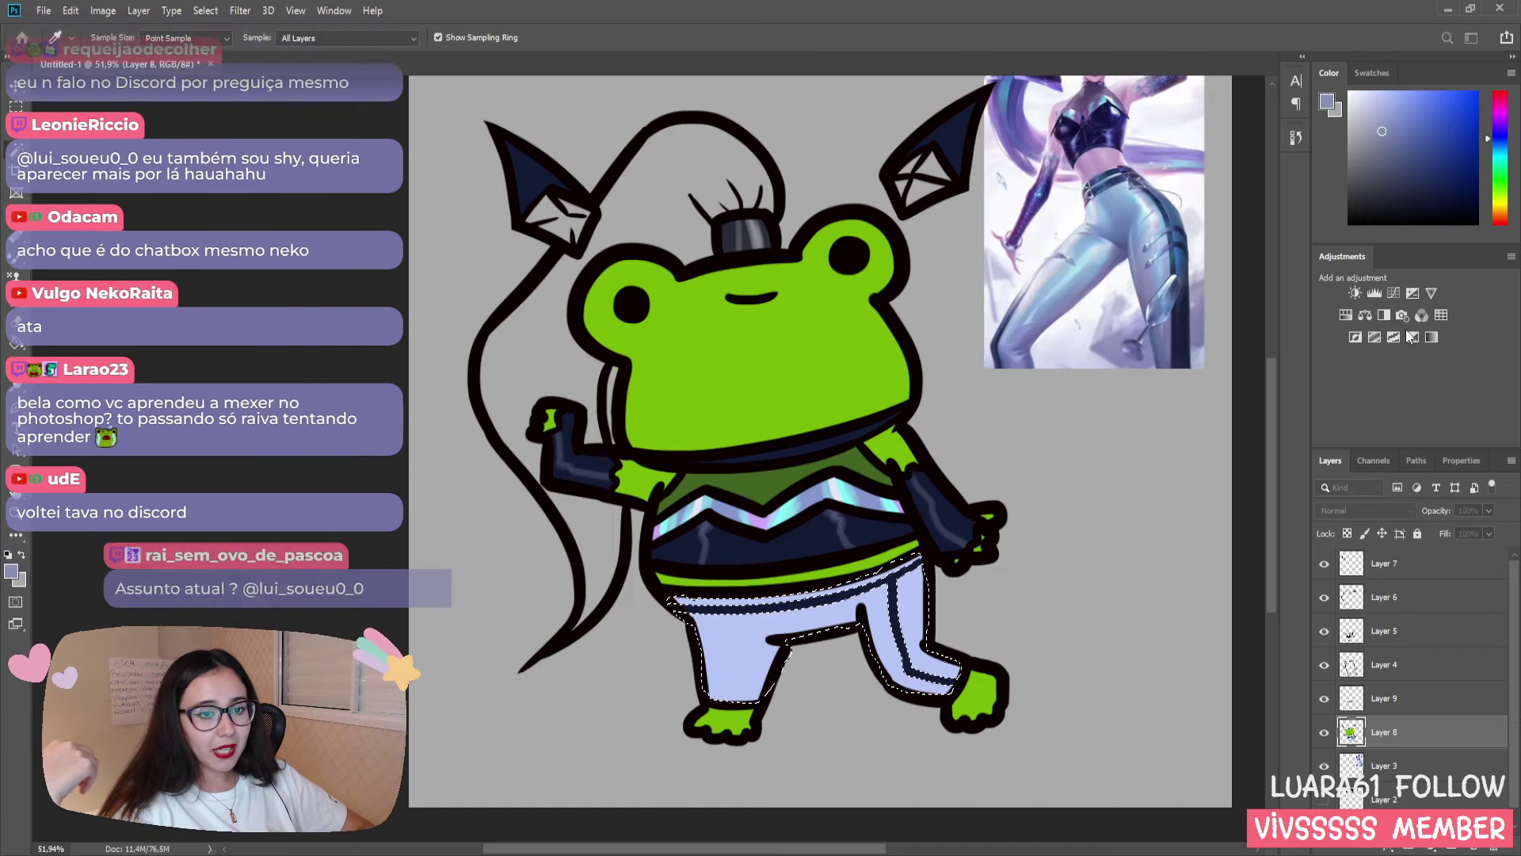
left_click(783, 622)
key("w")
key("b")
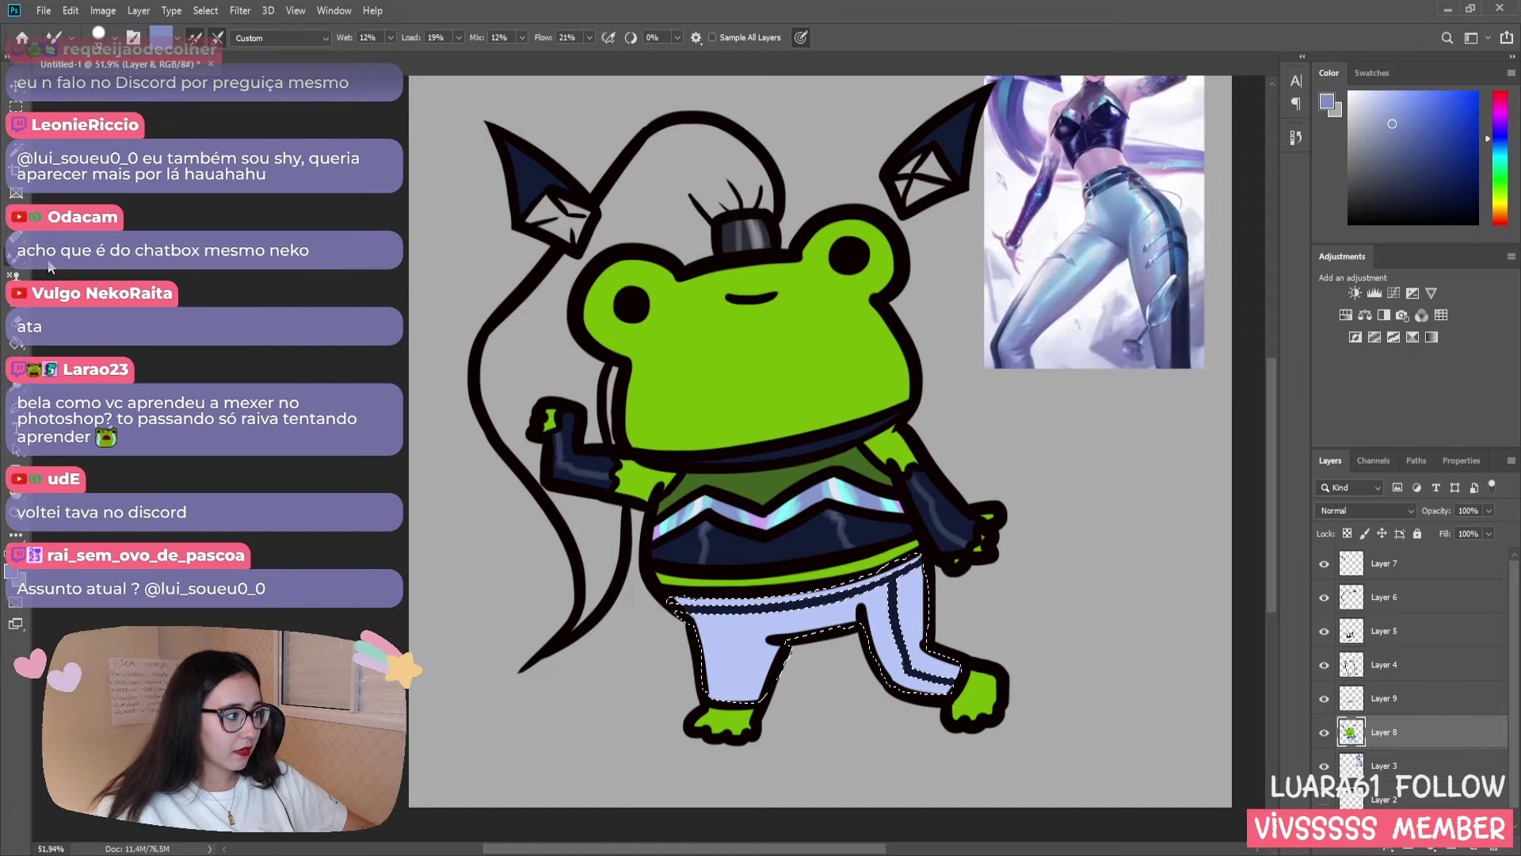
- Enlarge the brush, paint periwinkle shading on the inner side of the trousers' standing leg and clear the selection
key("shift+b")
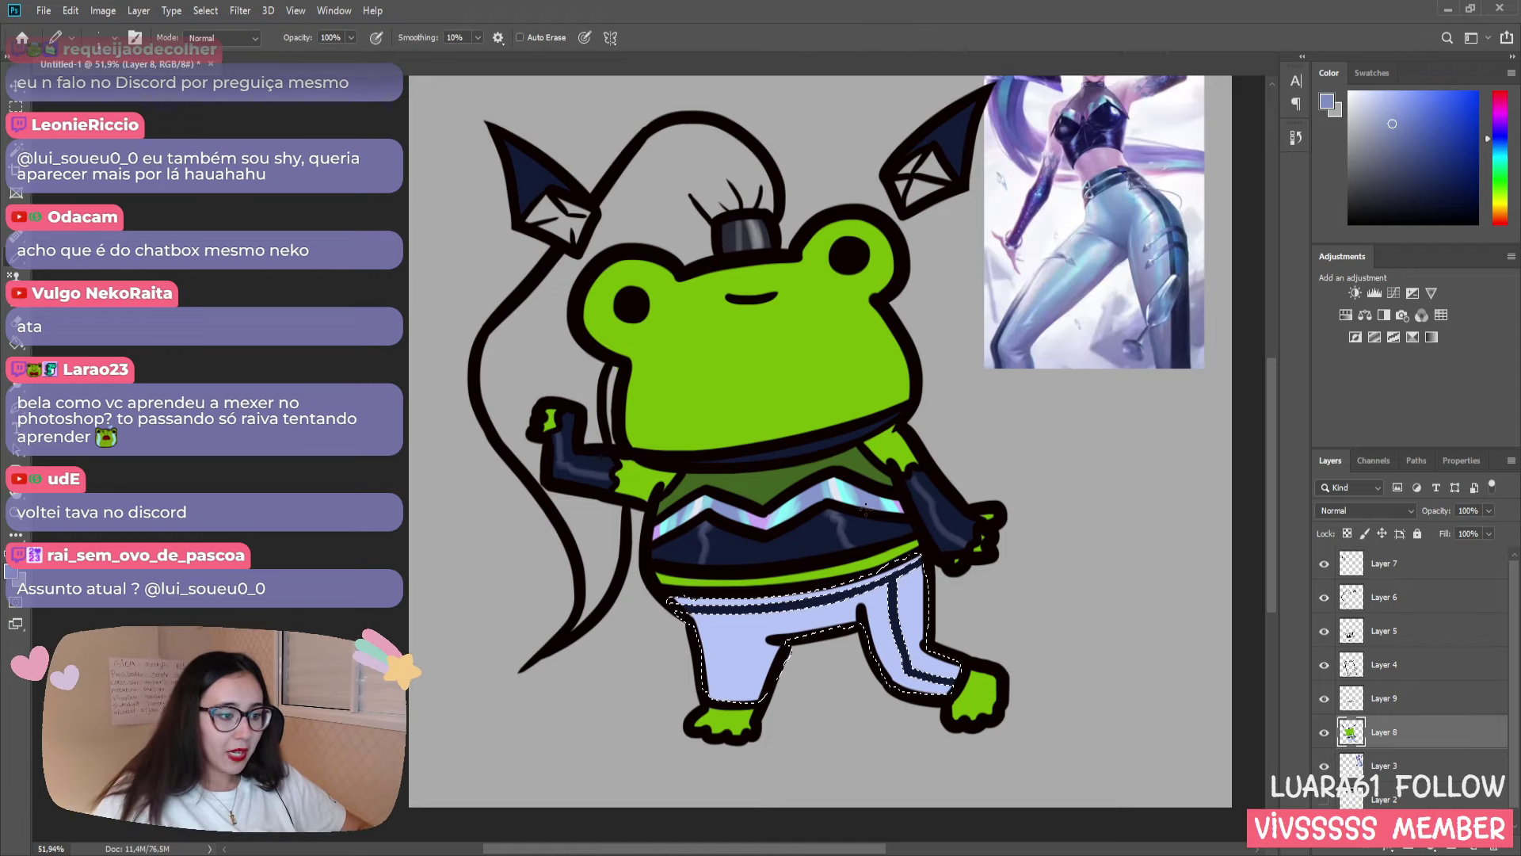
key("bracketright")
key("bracketright")
key("bracketright")
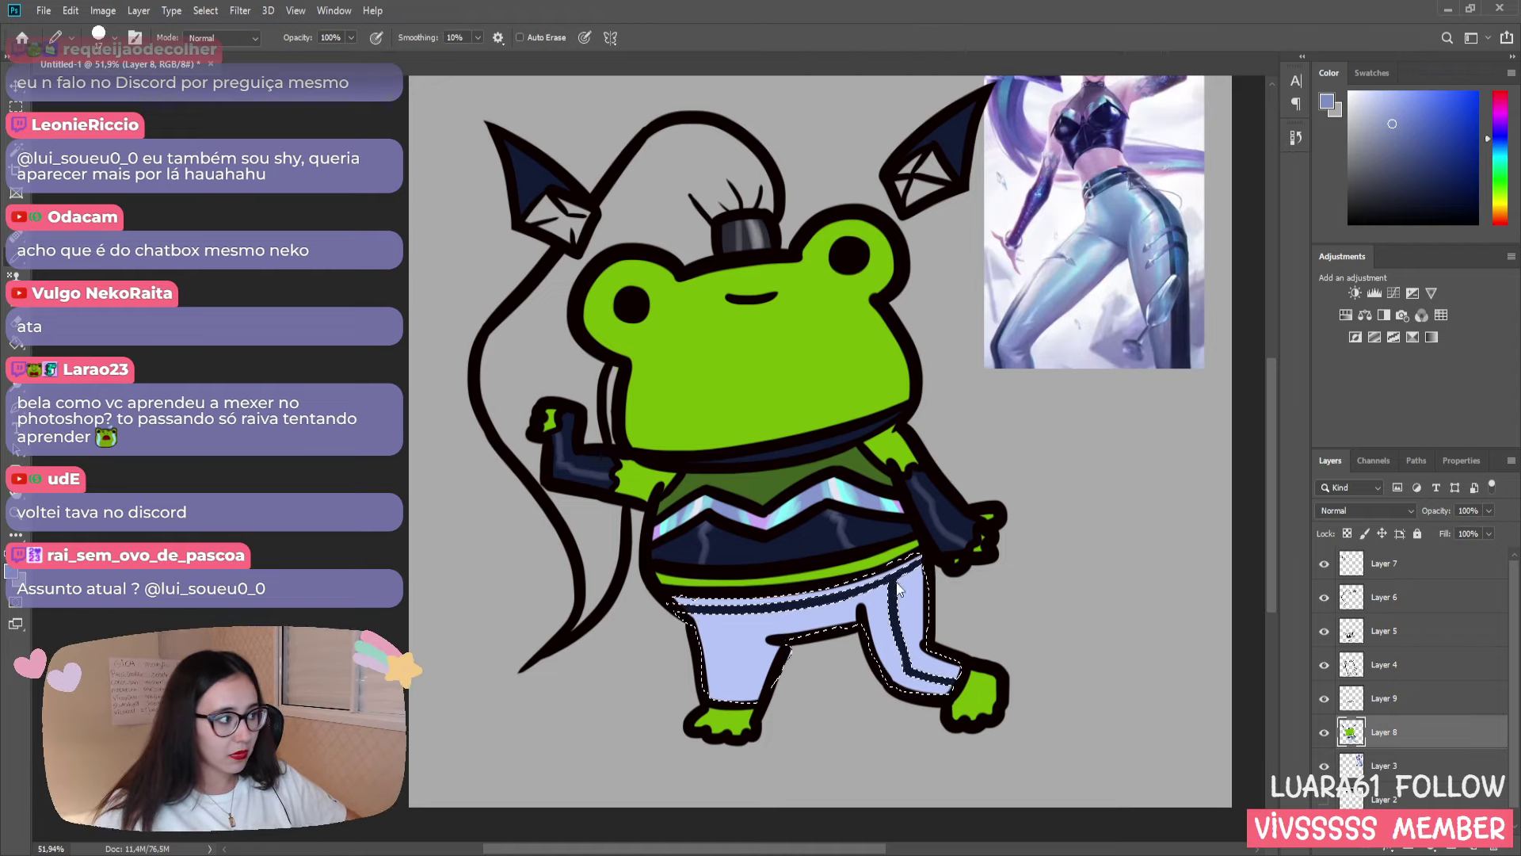
left_click(22, 262)
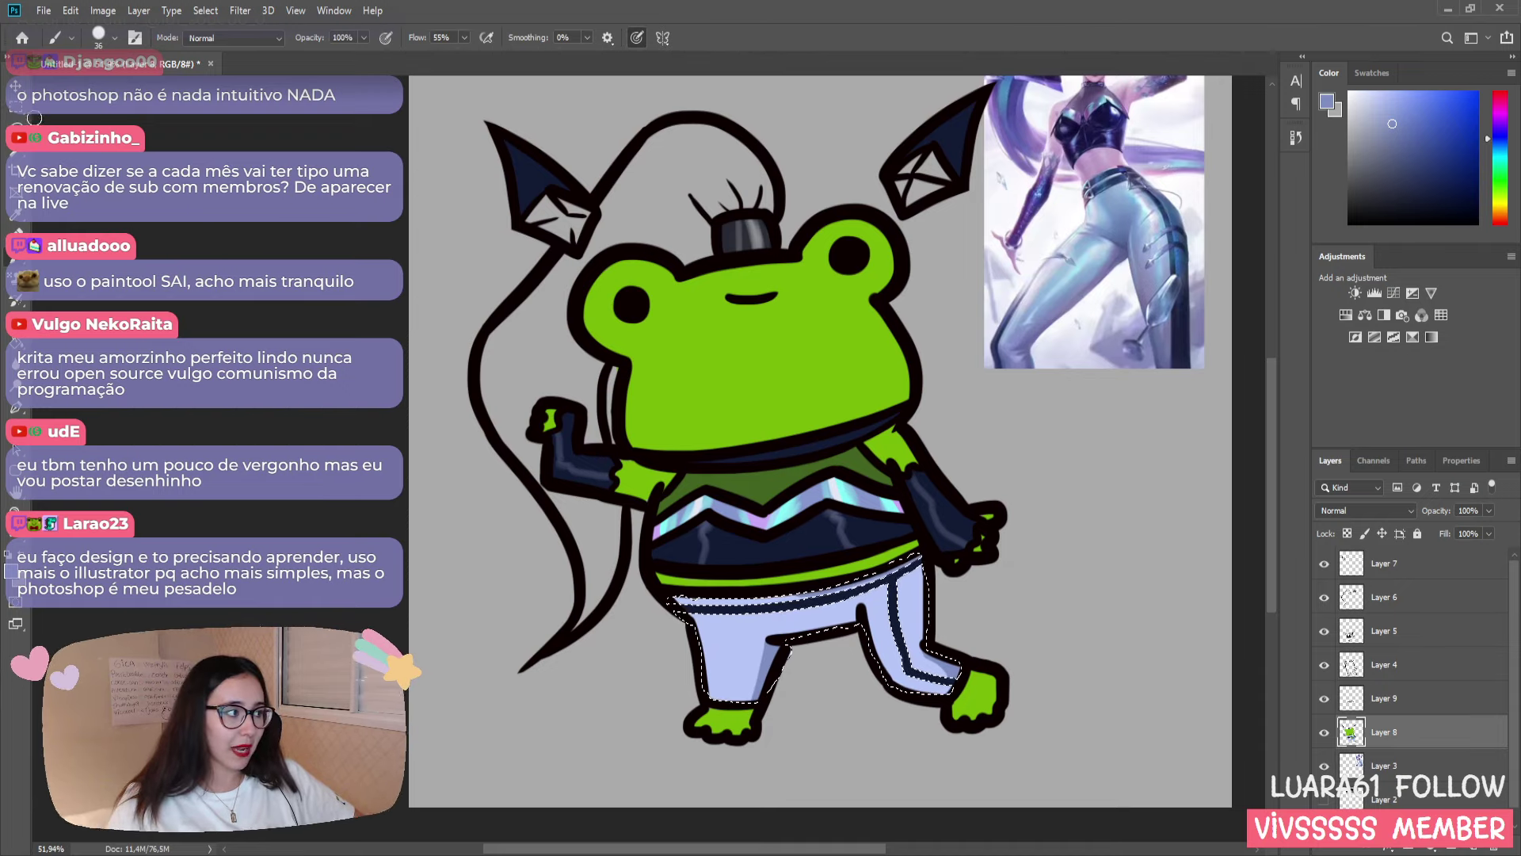
key("m")
key("ctrl+d")
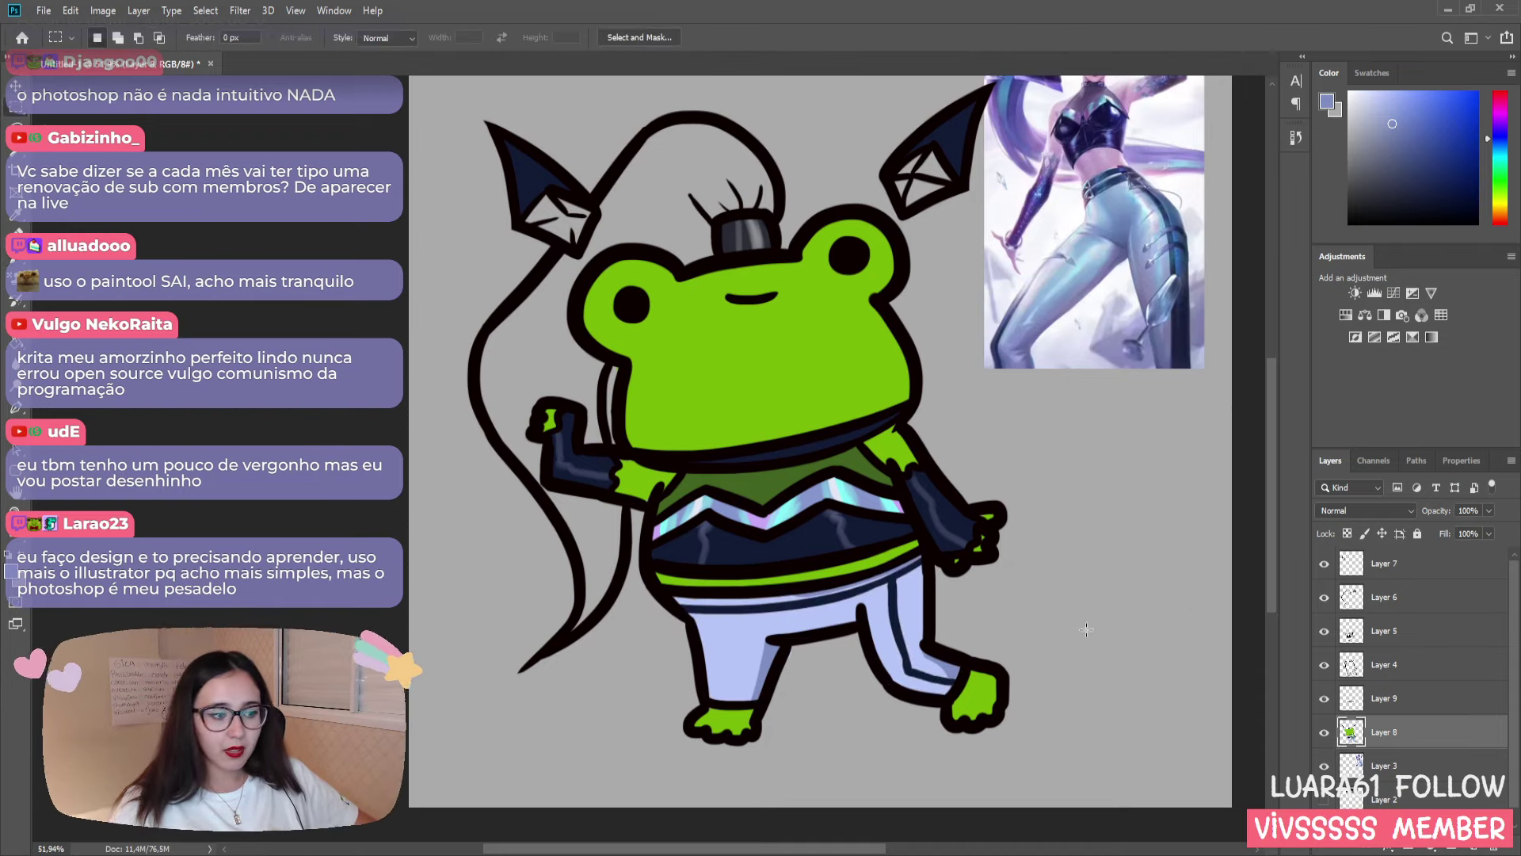
key("h")
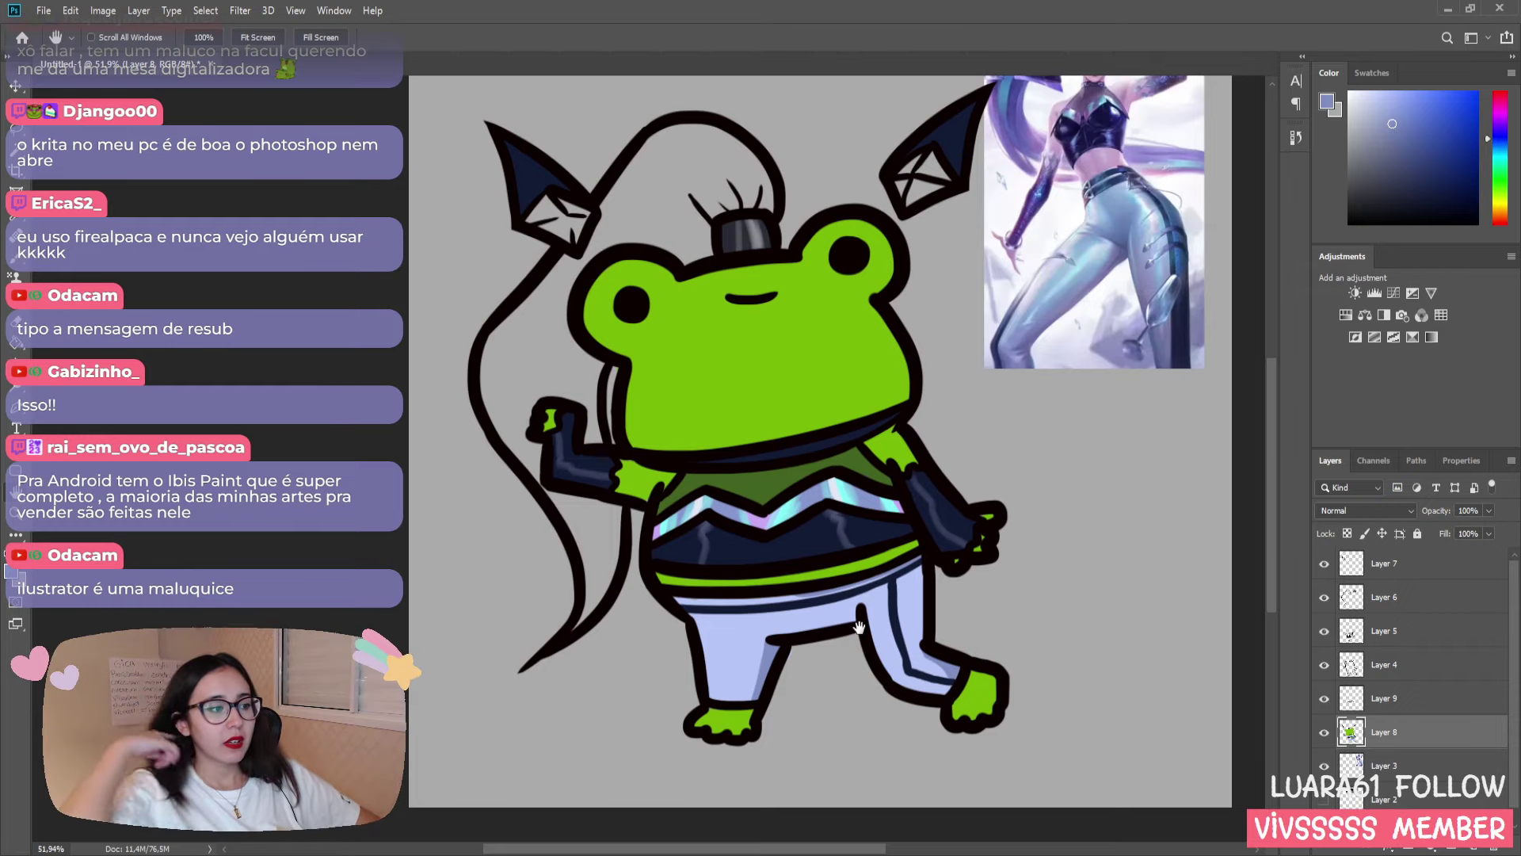
left_click_drag(773, 402, 789, 526)
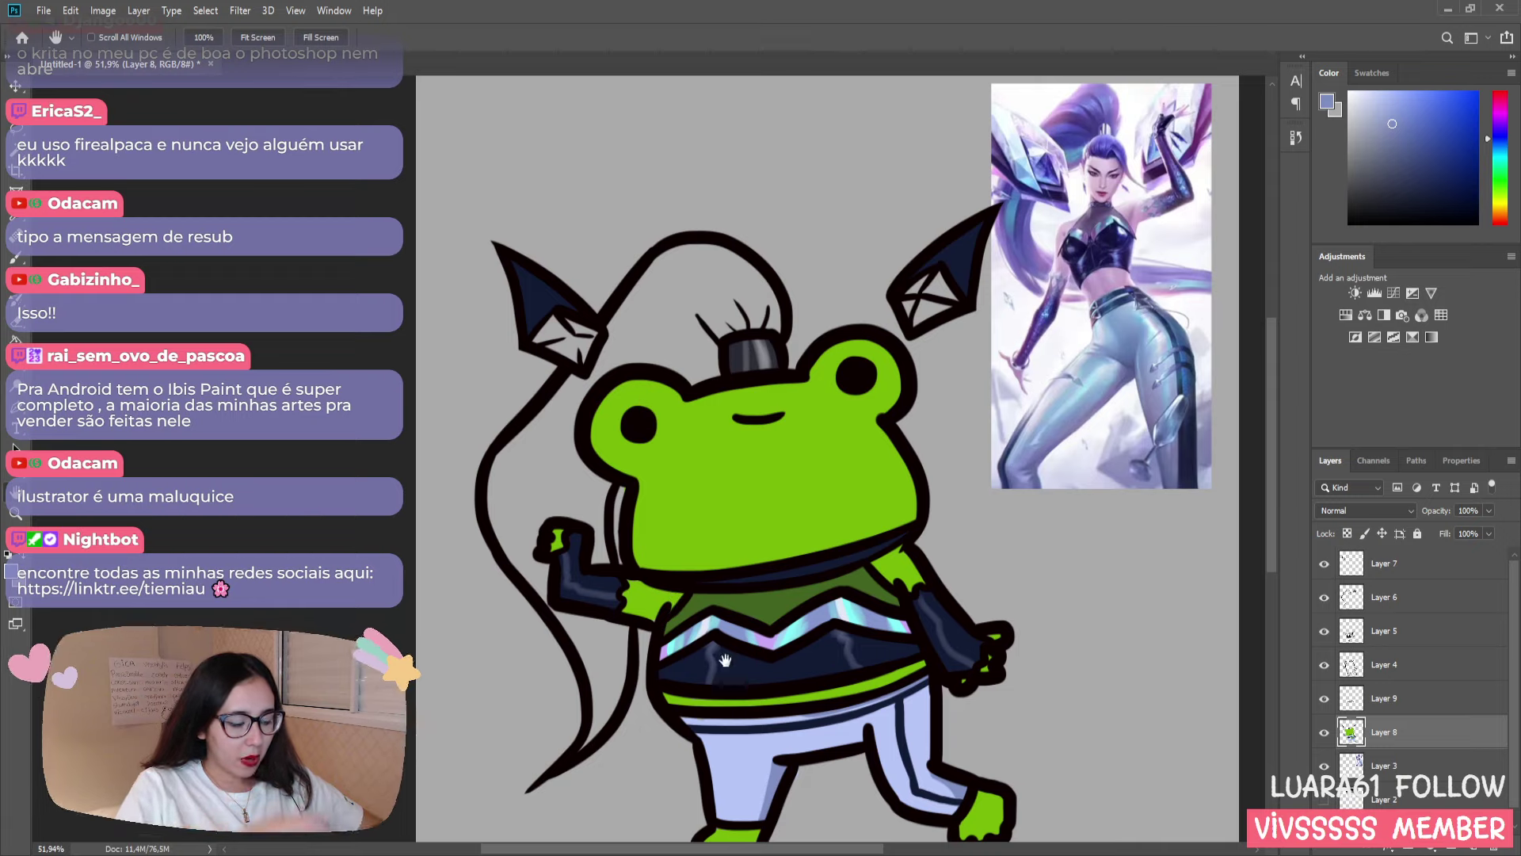
- Sample light cyan from the top's iridescent zigzag band and paint it onto one facet of each crystal ornament
key("i")
left_click(717, 616)
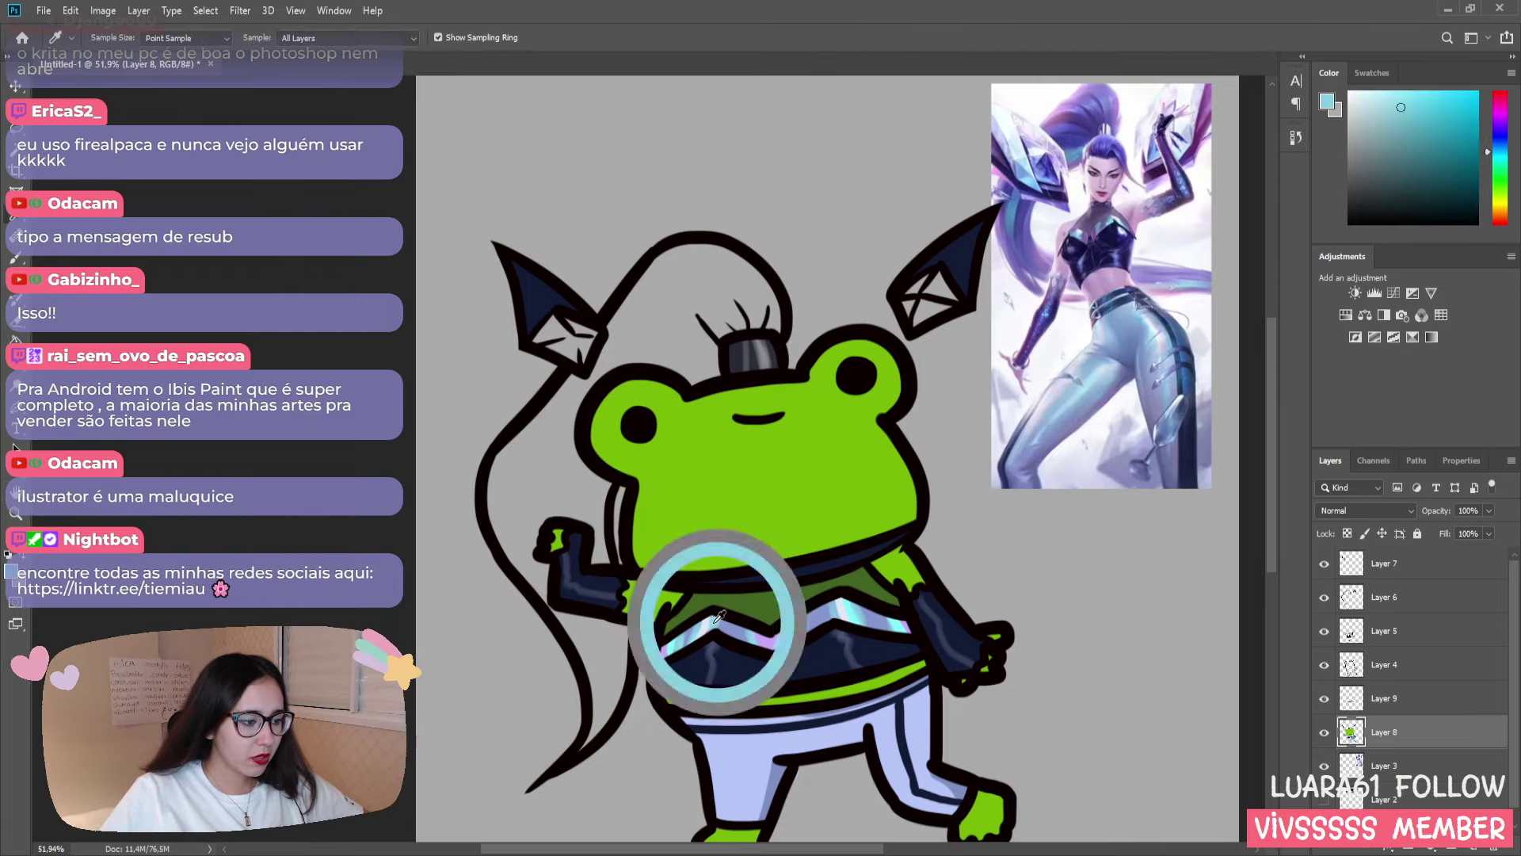
key("b")
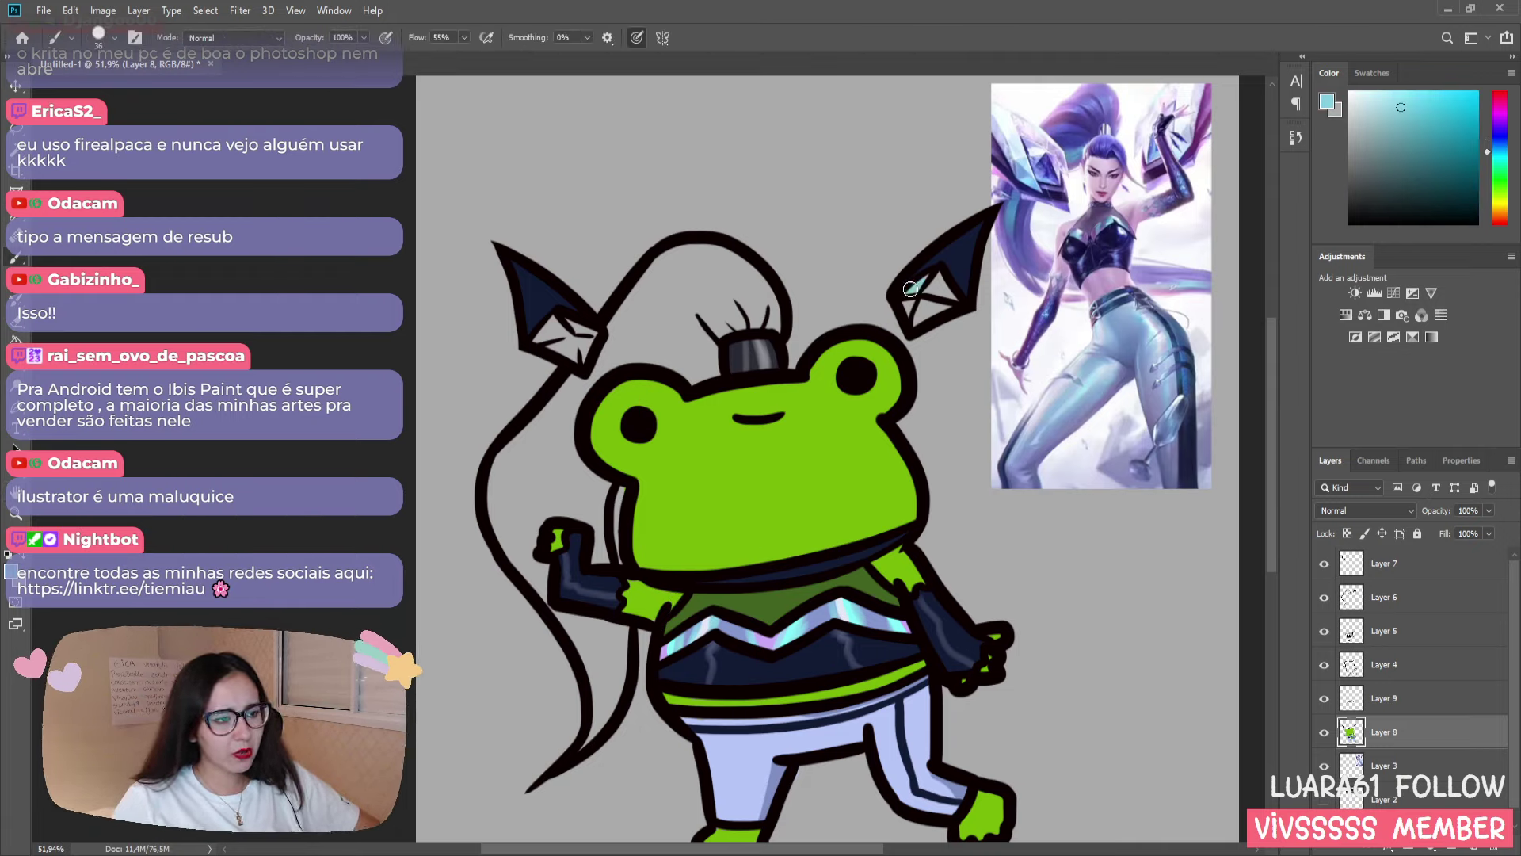
left_click_drag(910, 289, 922, 283)
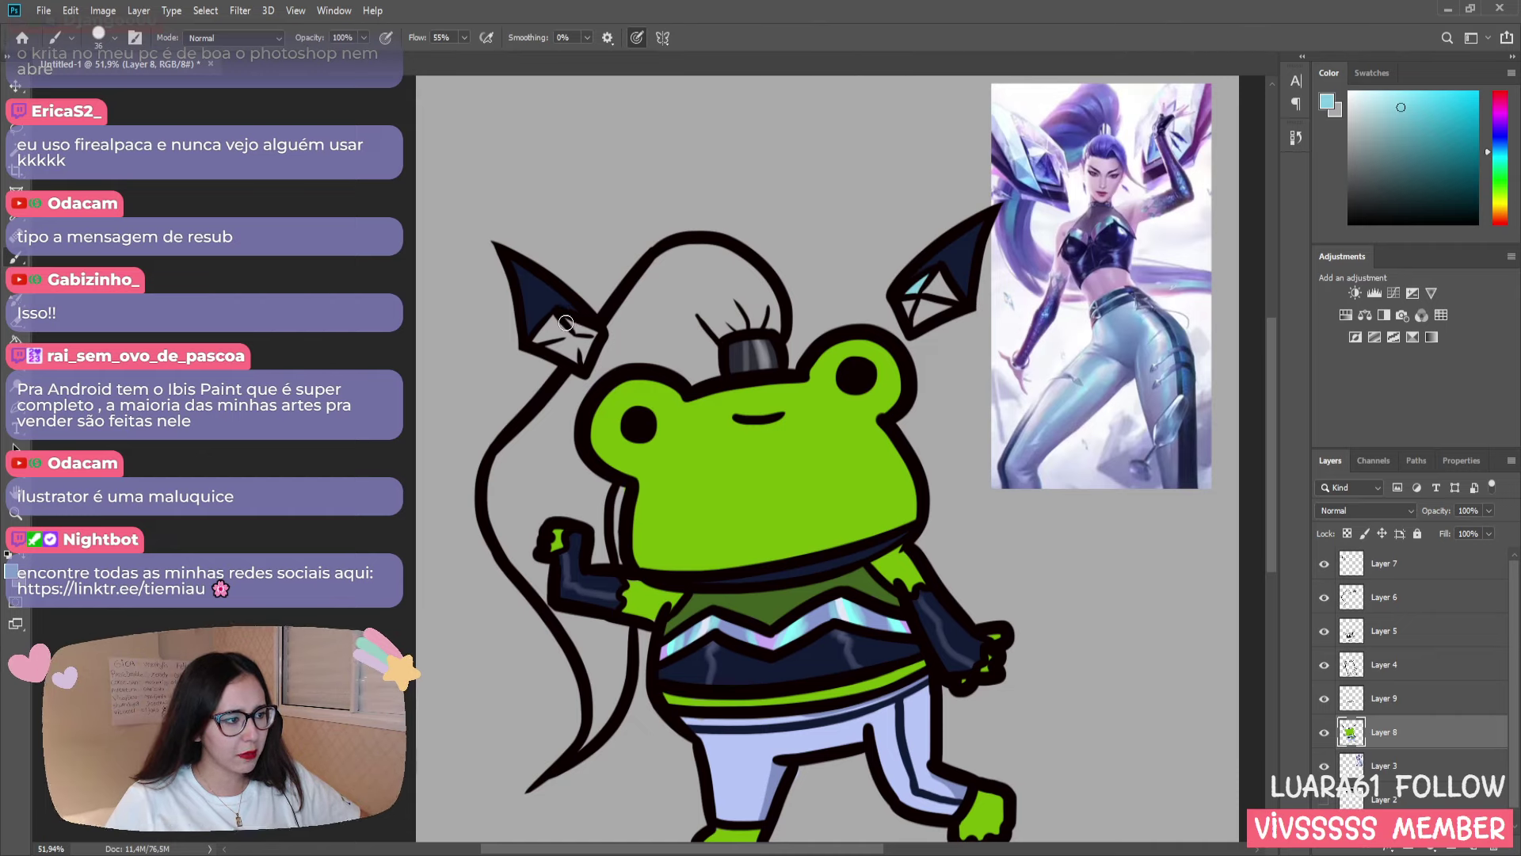
left_click_drag(566, 323, 595, 333)
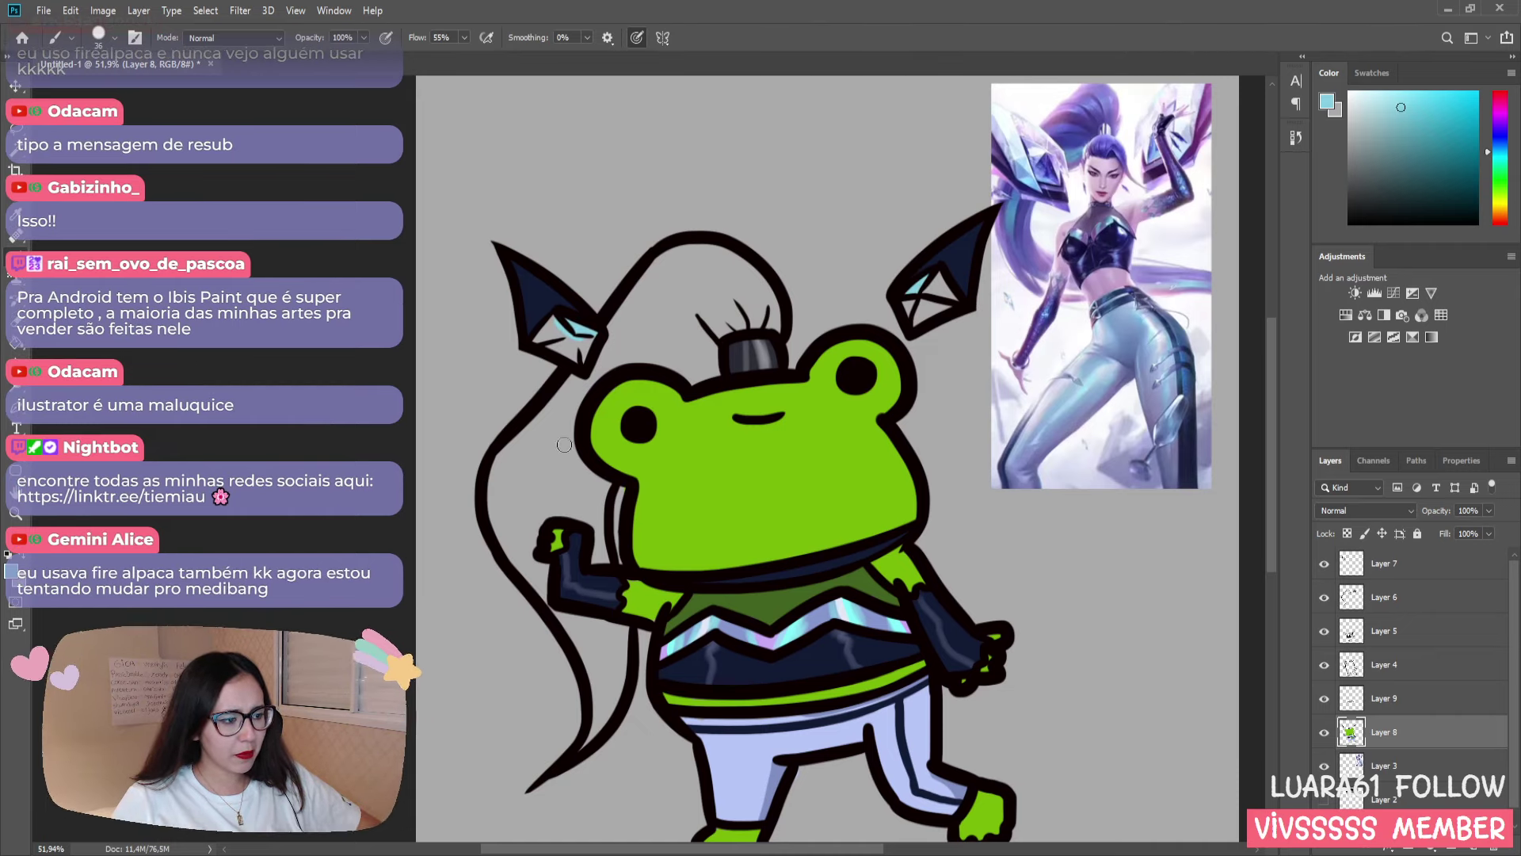
- Sample lilac from the zigzag band and fill the outer facet of the crystal ornament beside the ponytail outline
key("i")
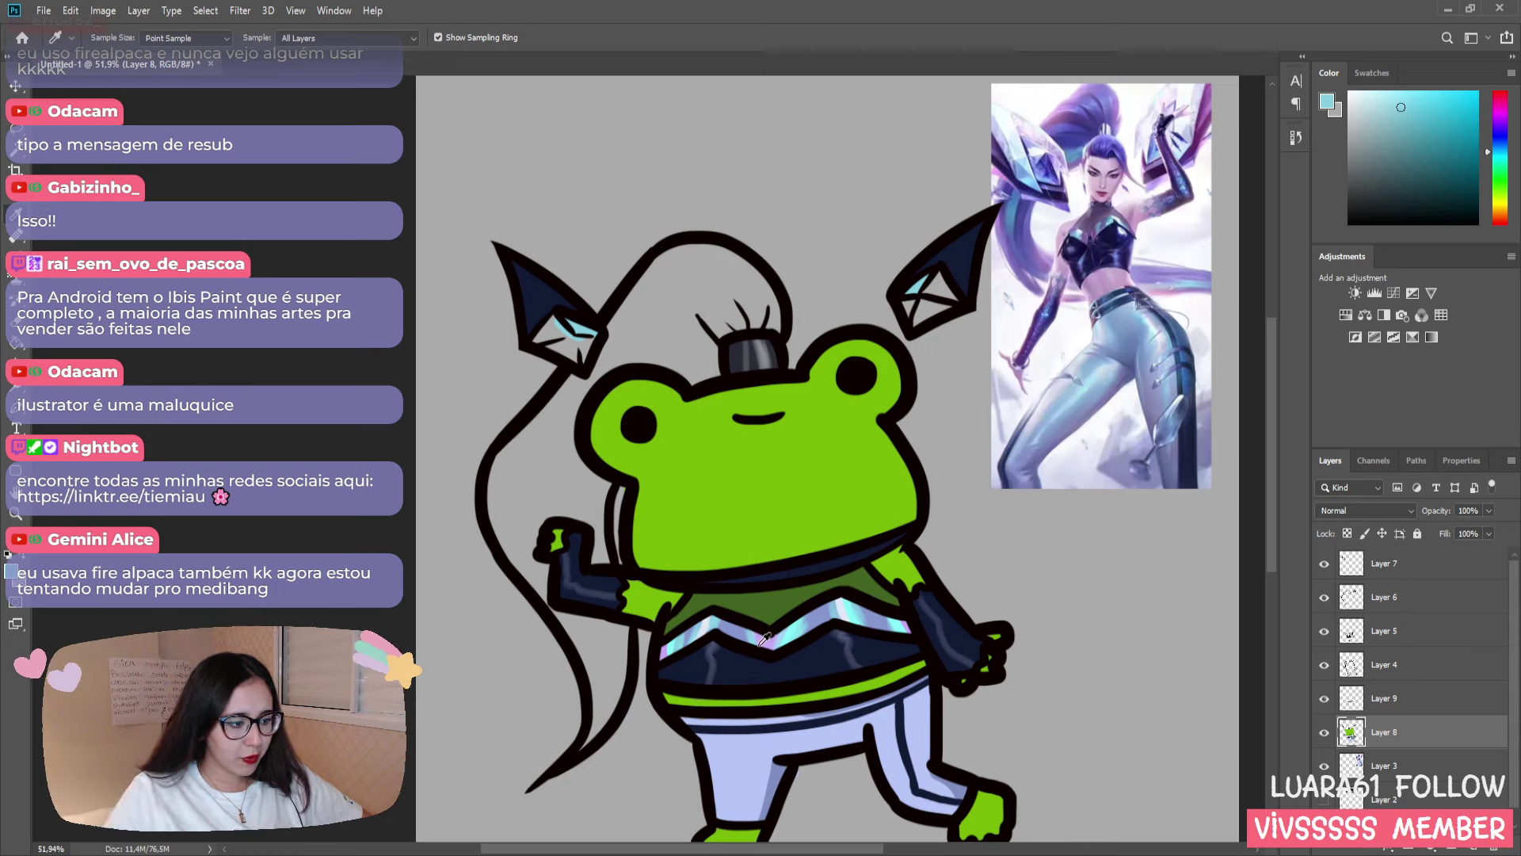
left_click(764, 638)
key("b")
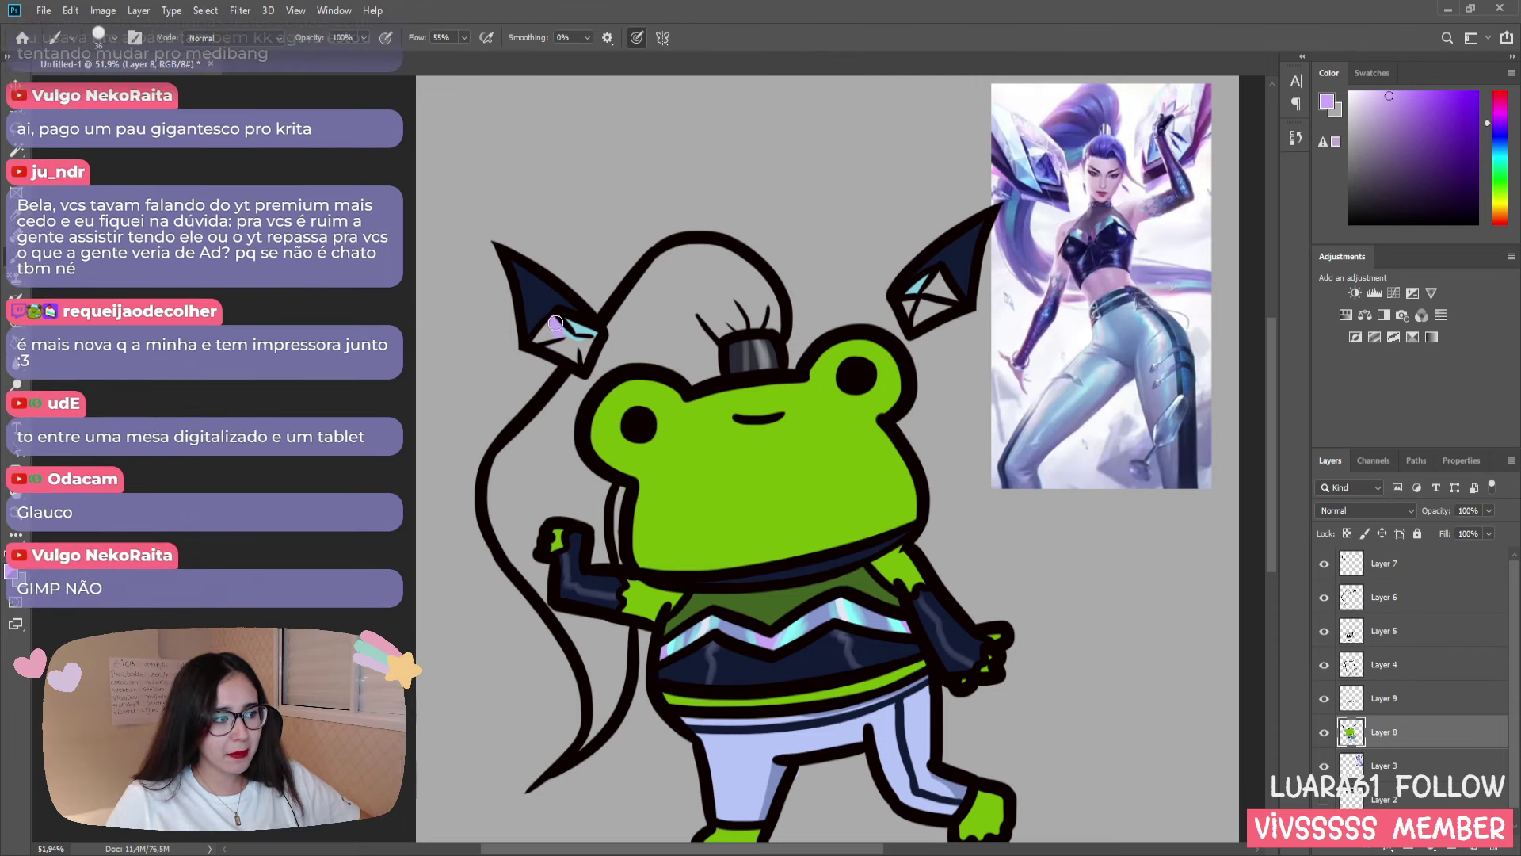
mouse_move(545, 336)
left_mouse_down()
mouse_move(558, 332)
mouse_move(537, 345)
mouse_move(547, 336)
left_mouse_up()
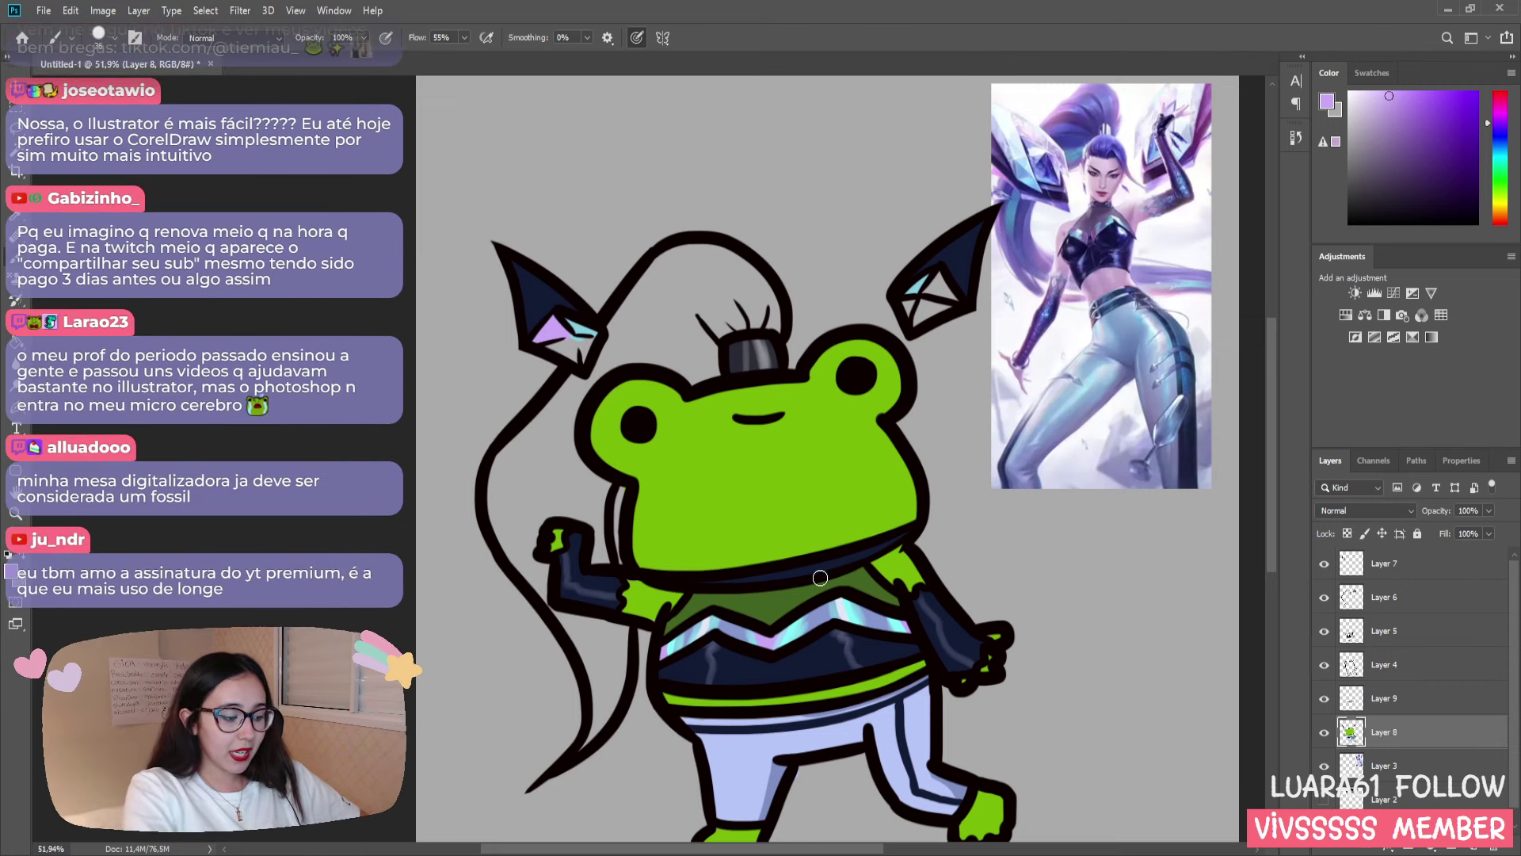
- Sample near-white from the zigzag band and paint the lower facet of the crystal ornament beside the ponytail outline
key("i")
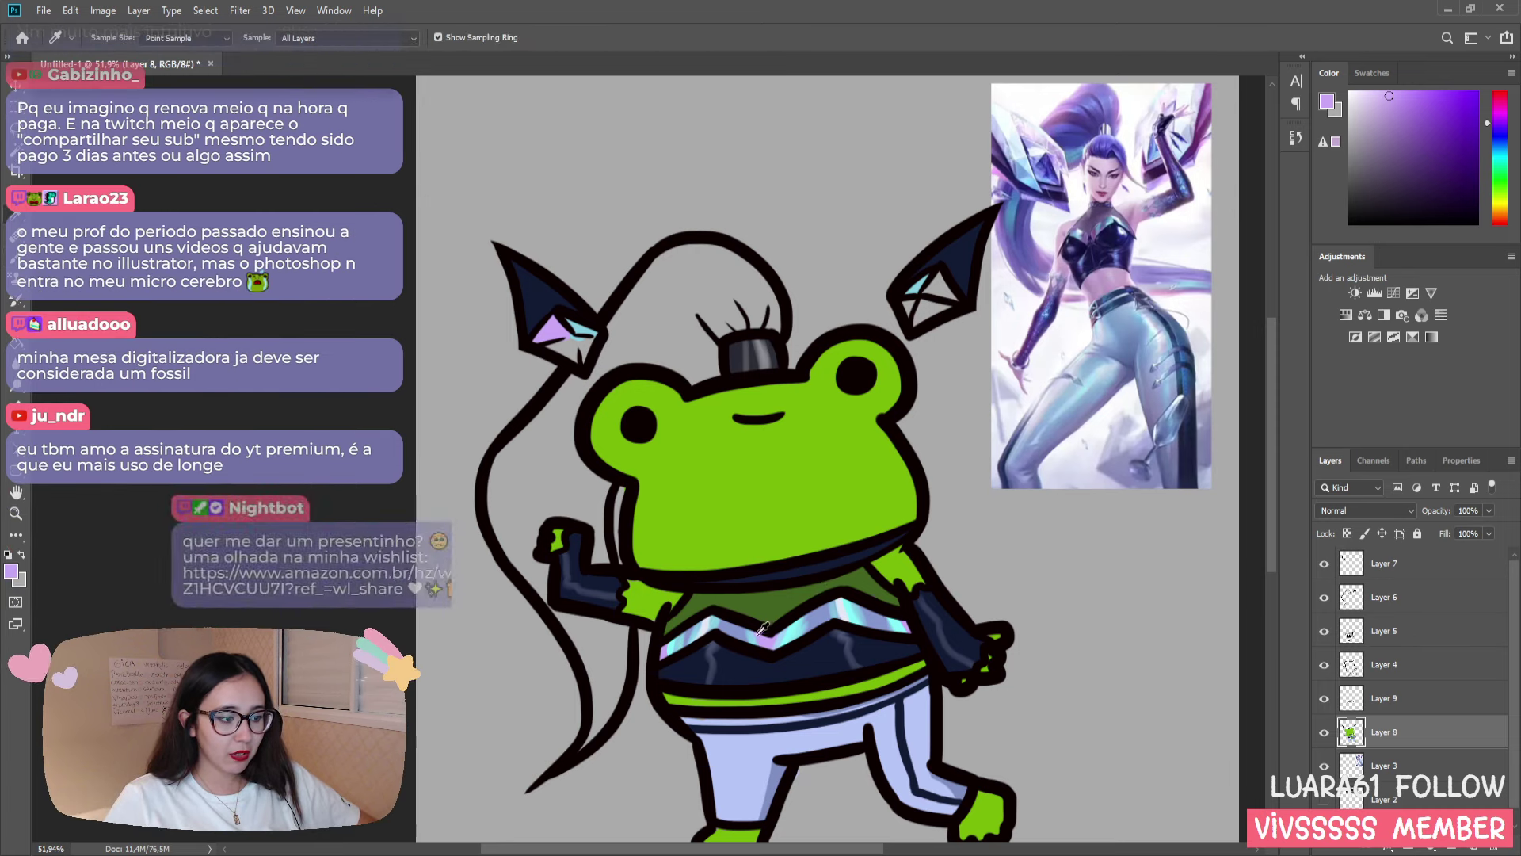
left_click(727, 625)
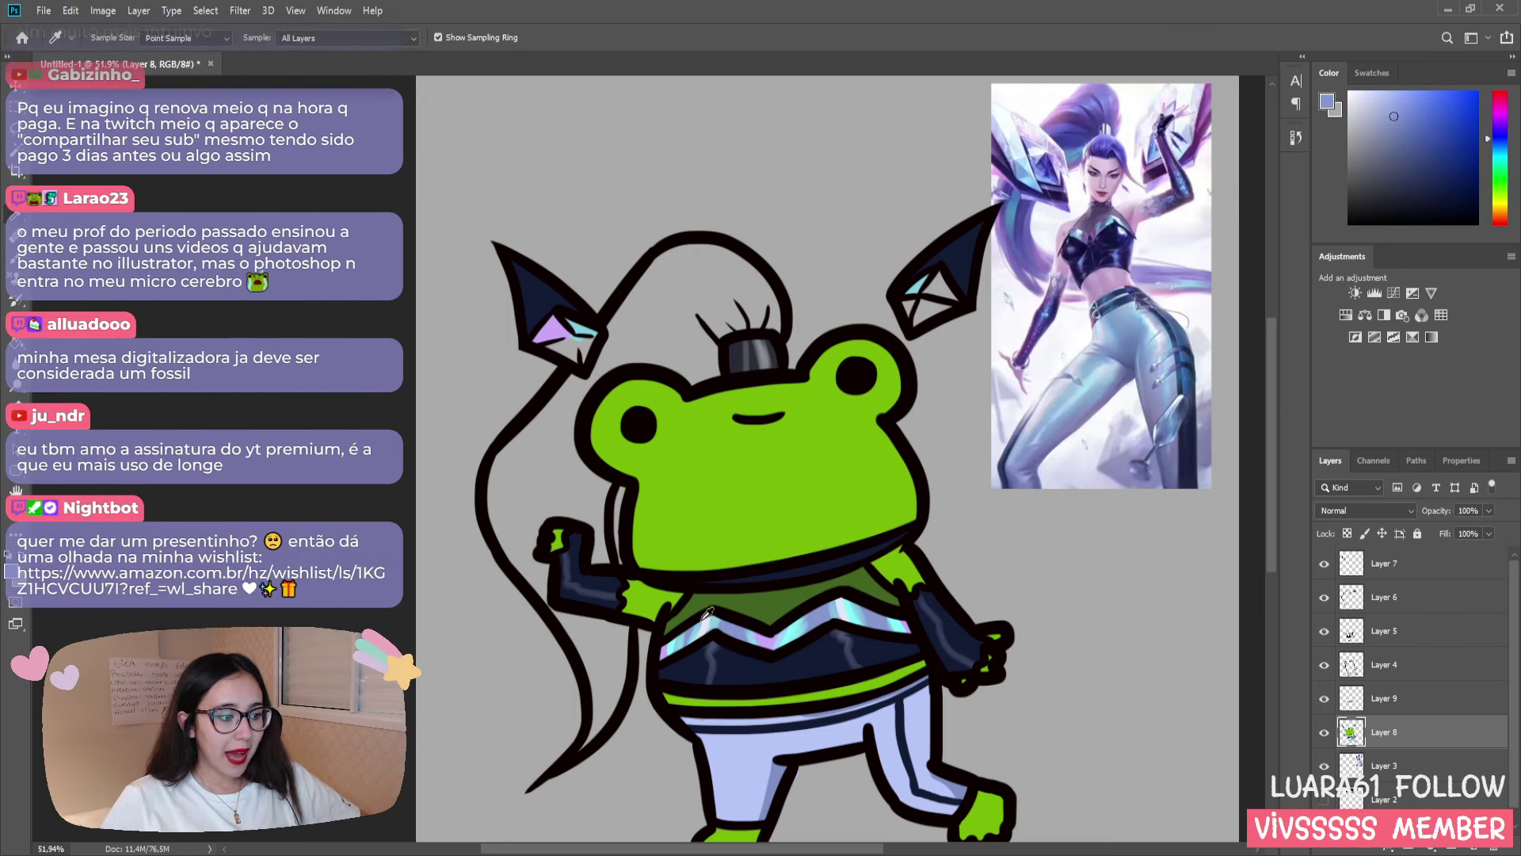
left_click(707, 616)
key("b")
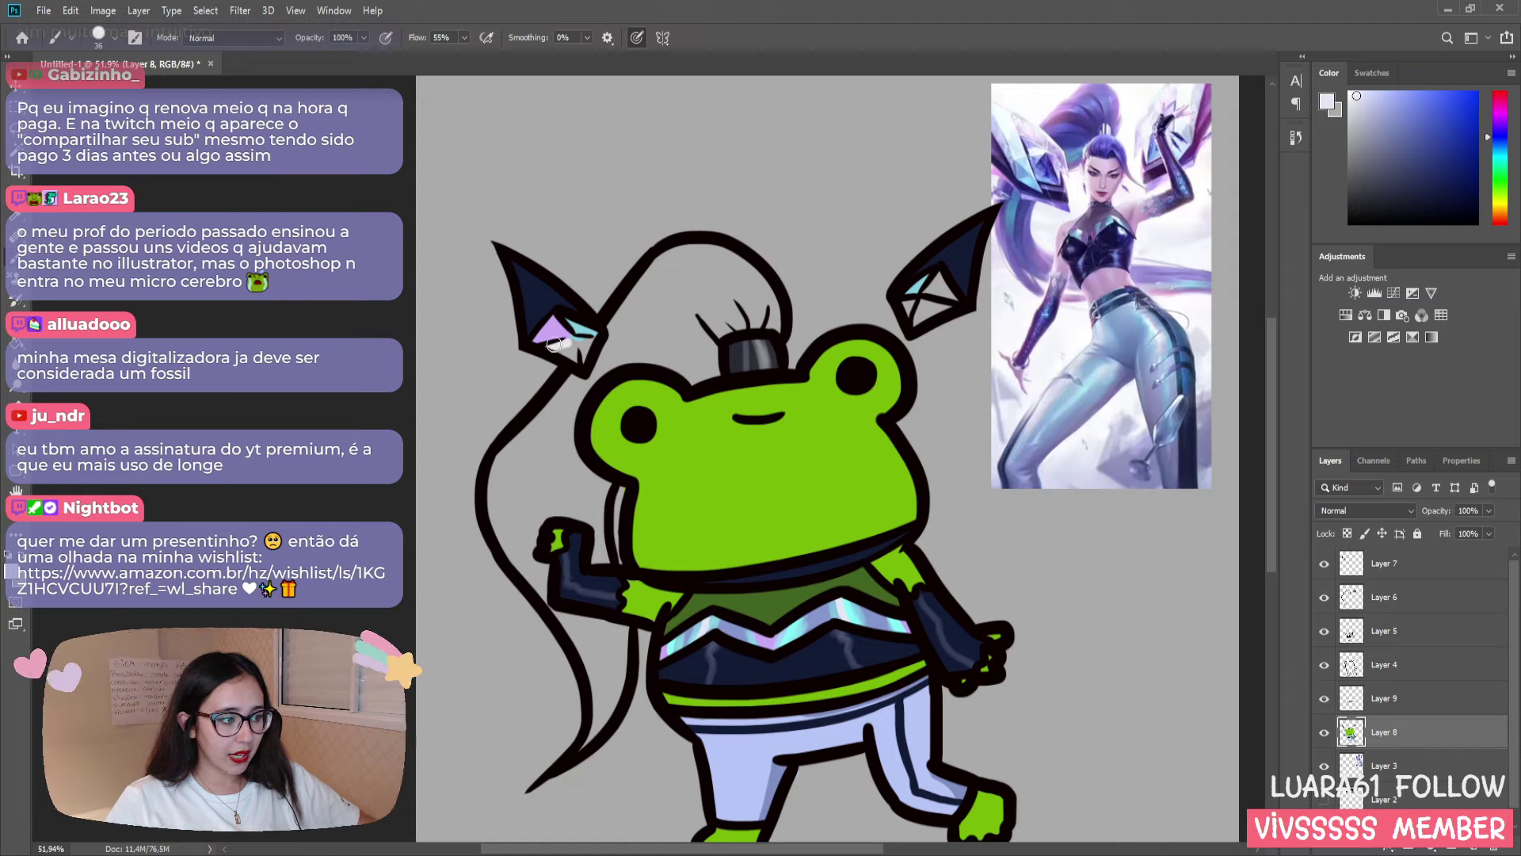
left_click_drag(554, 343, 559, 349)
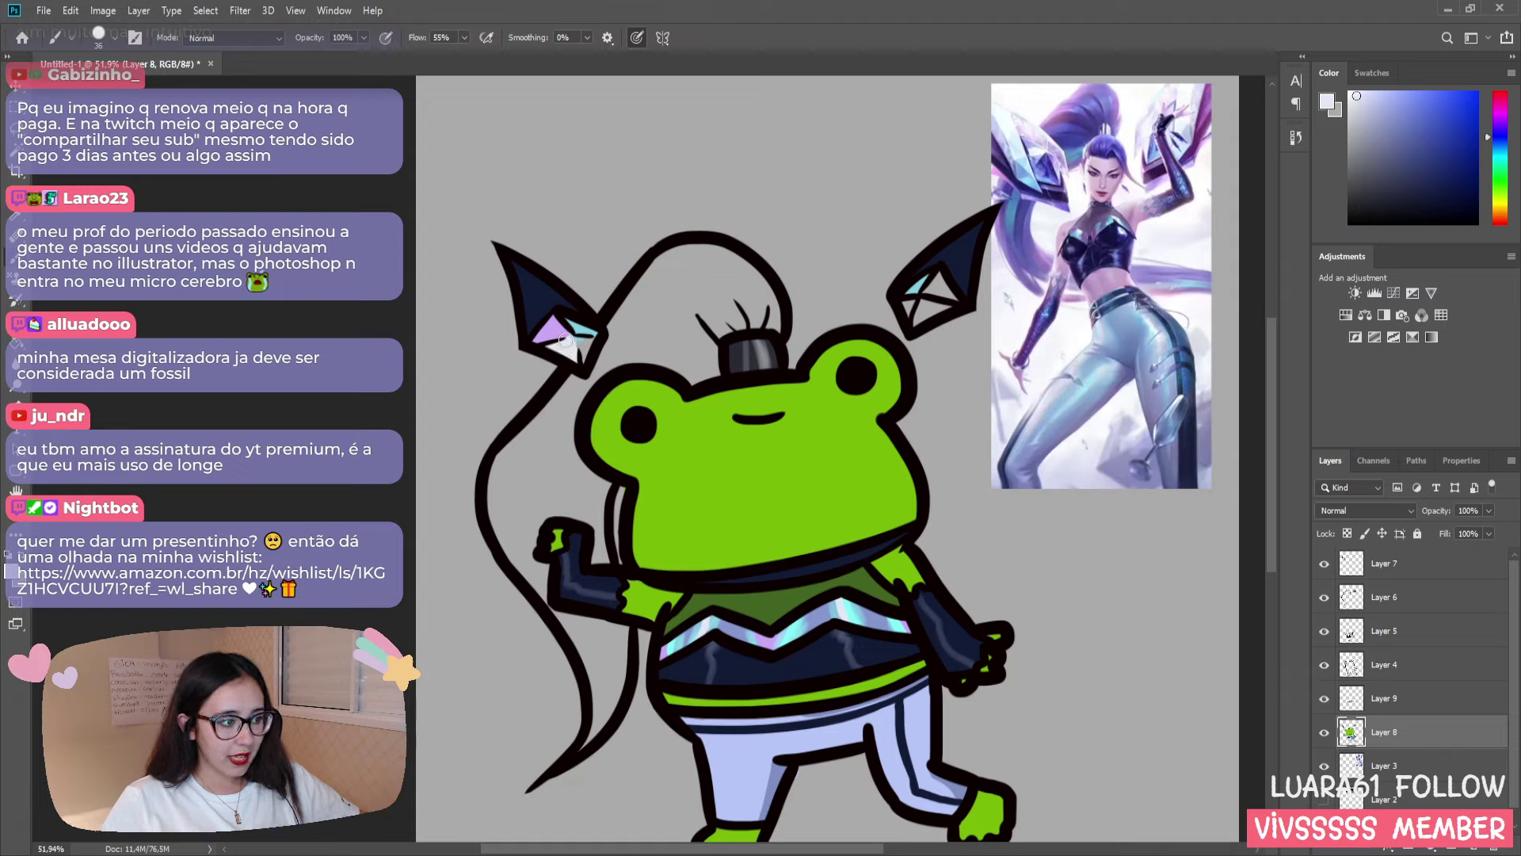
- Sample the lilac from the ornament's outer facet and paint its opposite lower facet to match
key("i")
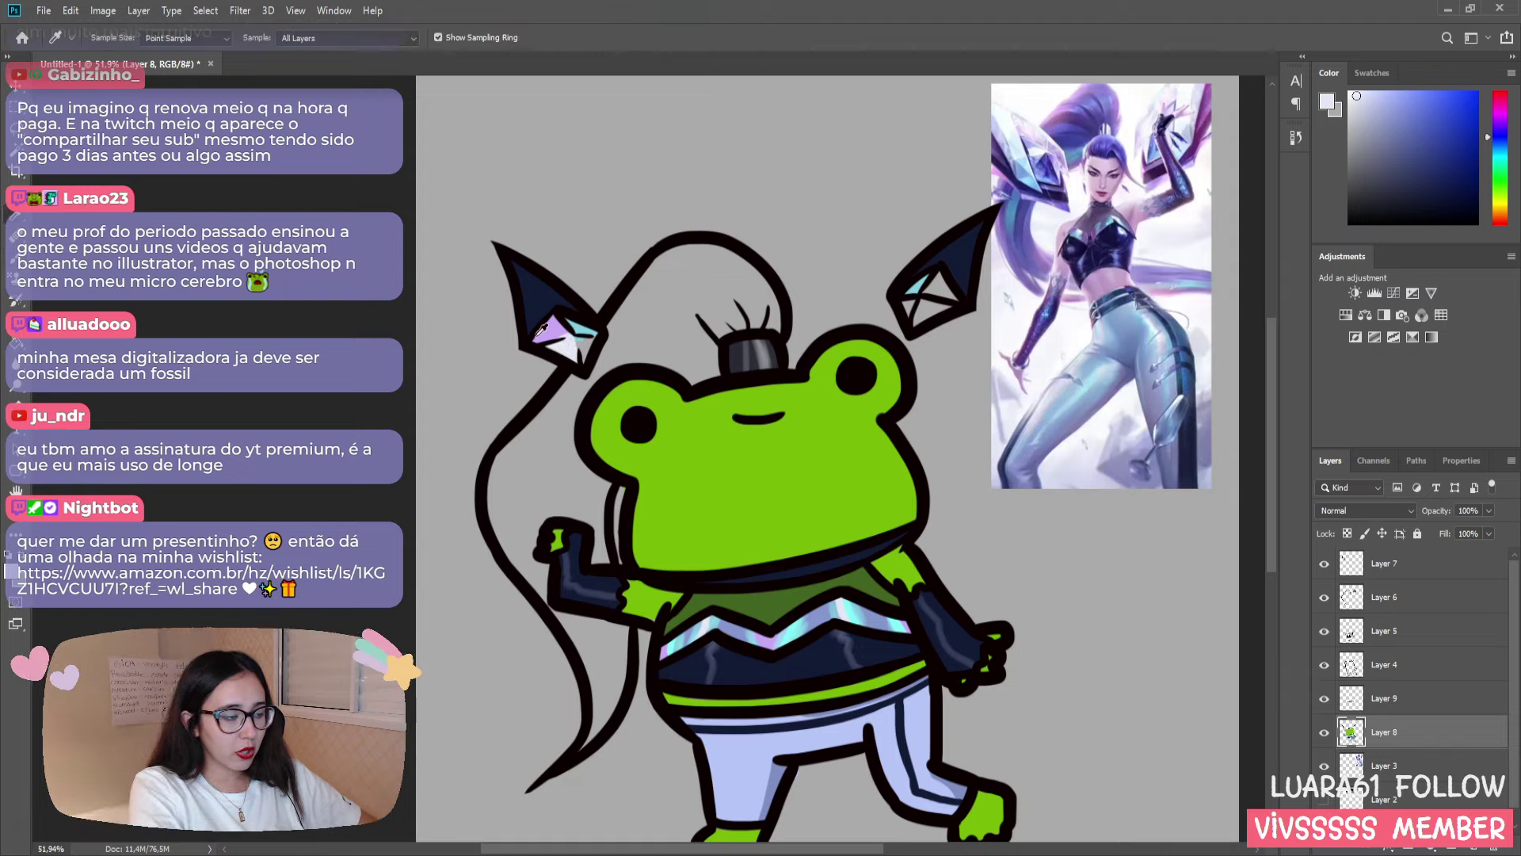
left_click(554, 325)
key("b")
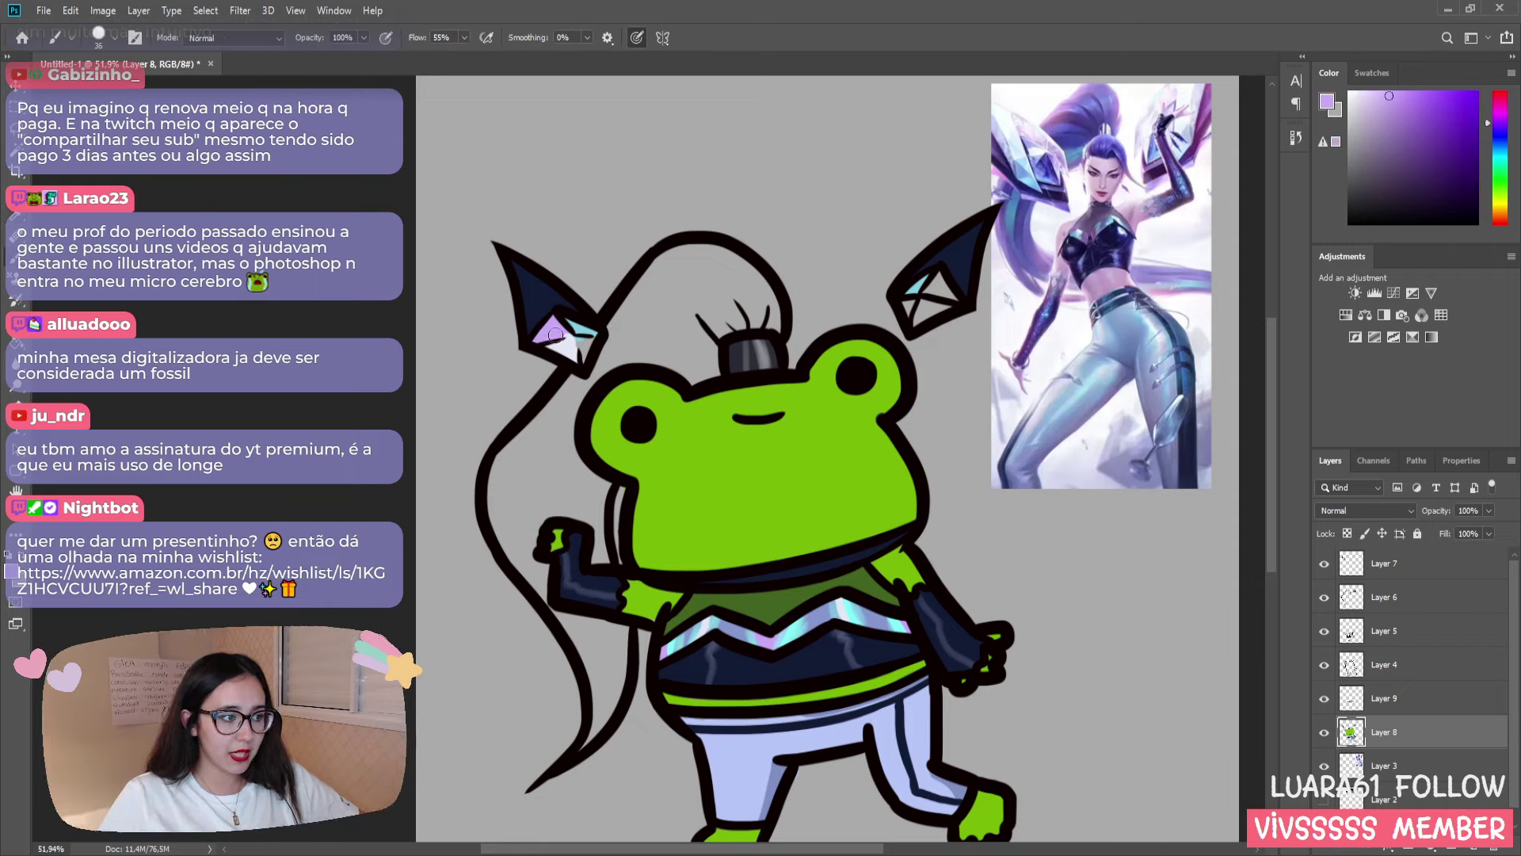
left_click_drag(555, 334, 580, 342)
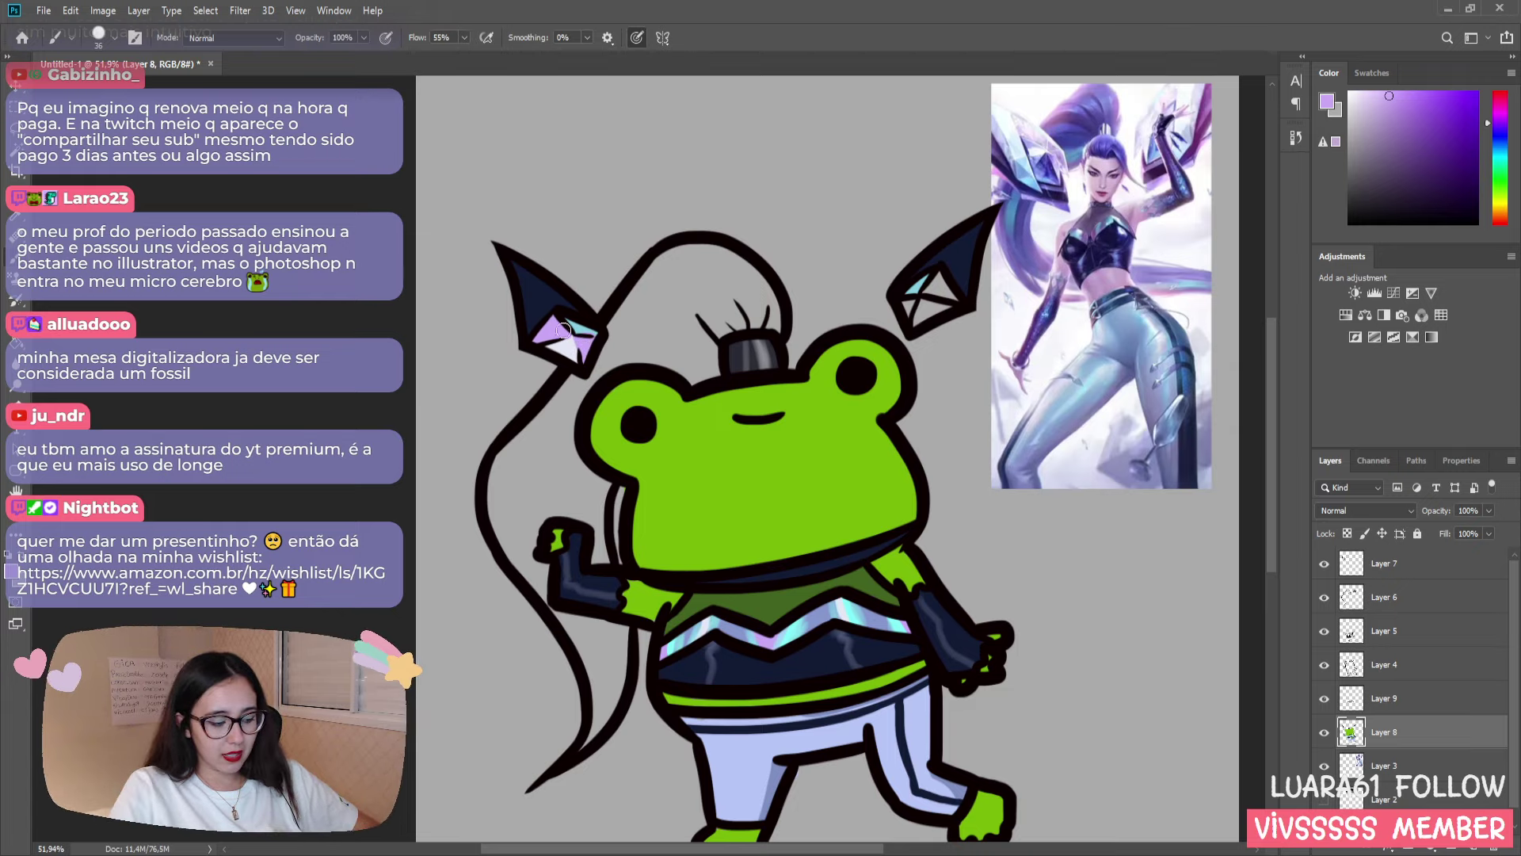
- Colour the other crystal ornament's facets with sampled light cyan and near-white, and its upper facet with lilac
left_click(583, 323, "alt")
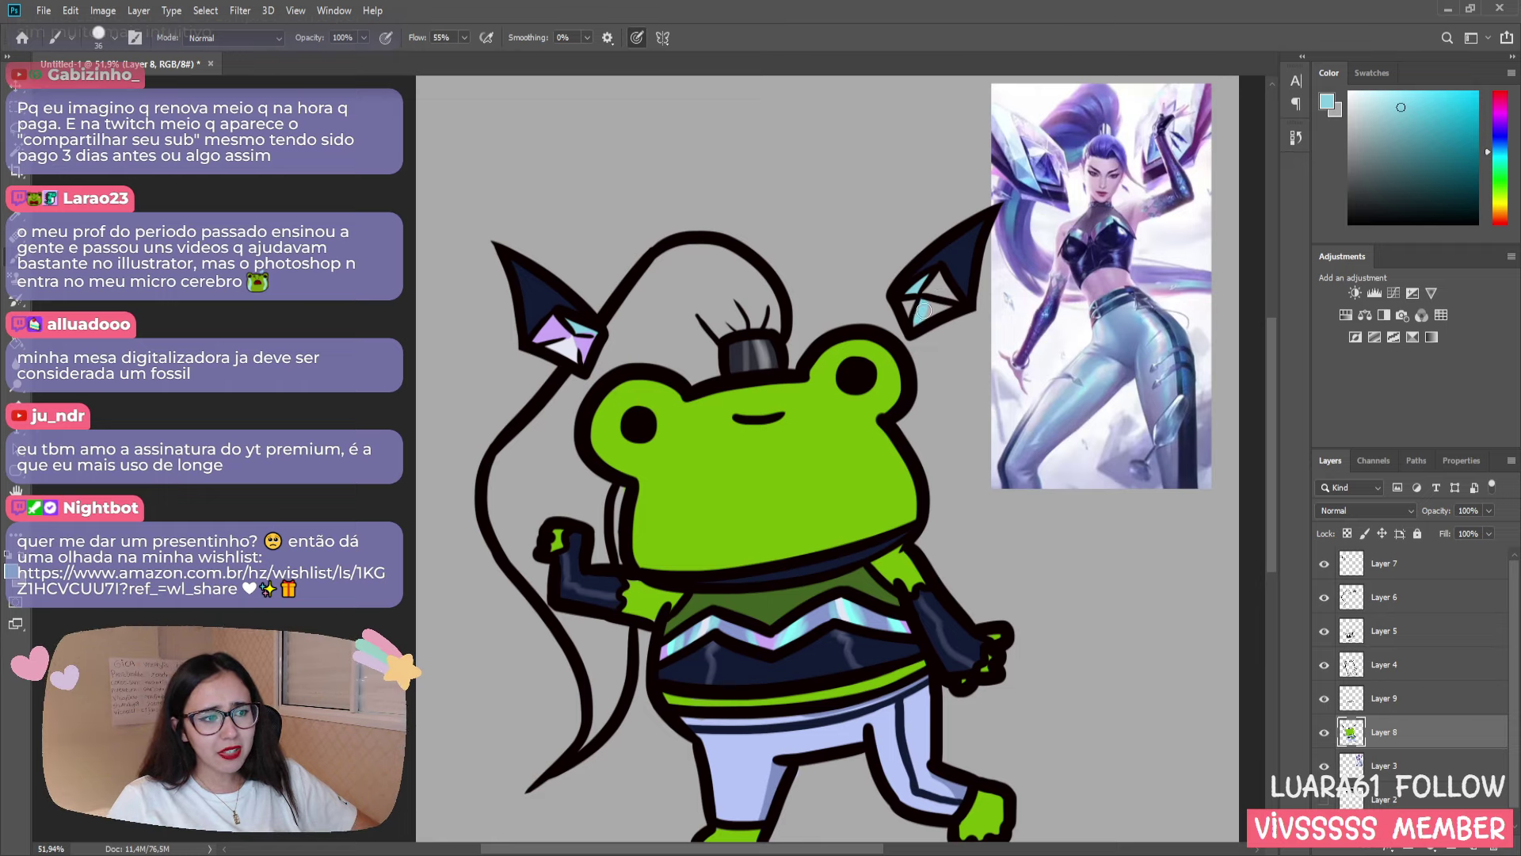
key("alt")
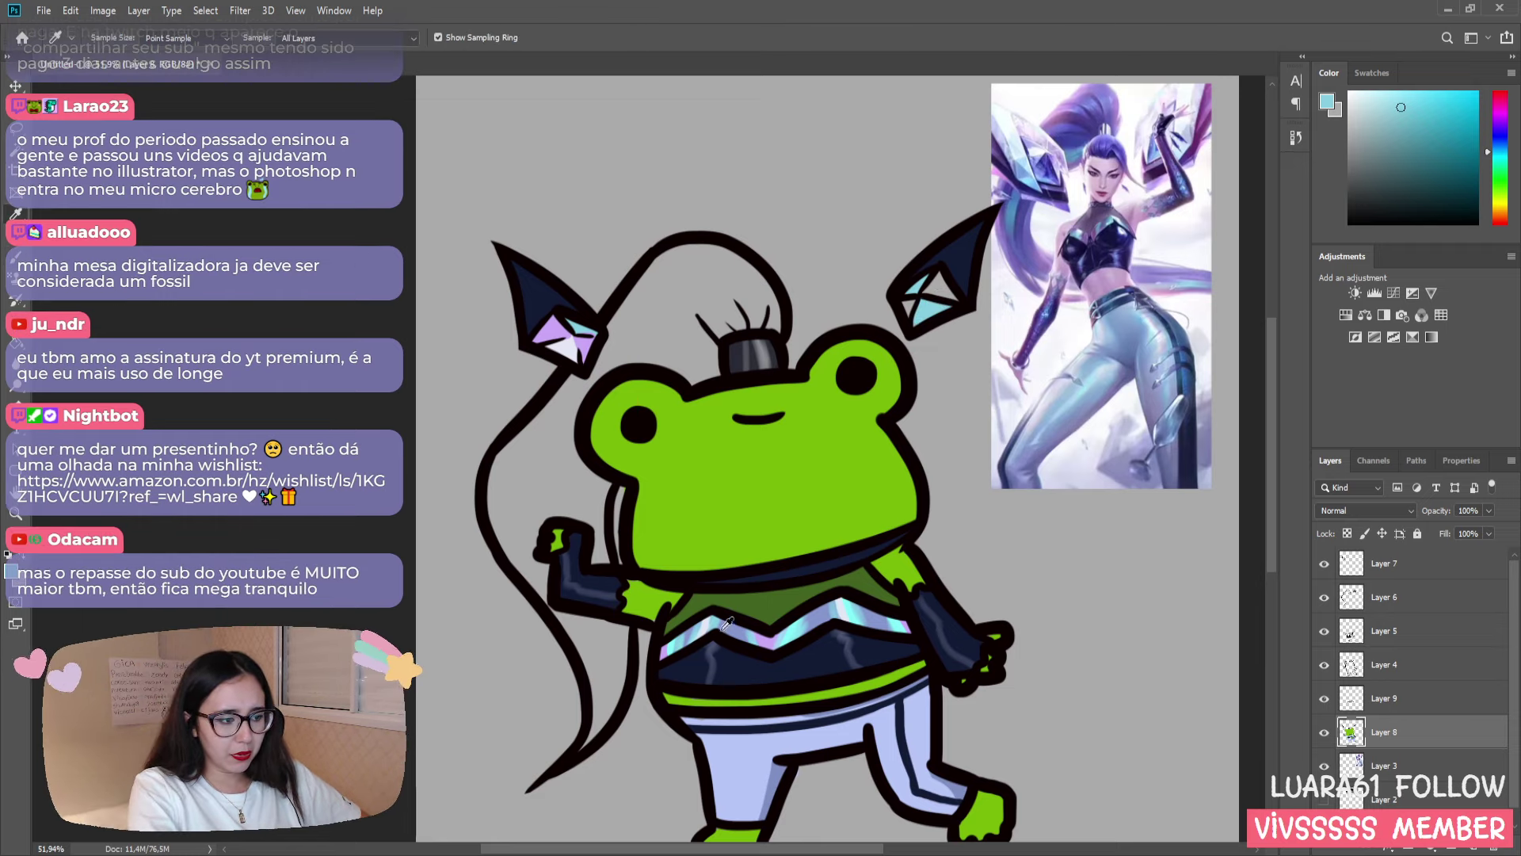
left_click(711, 618, "alt")
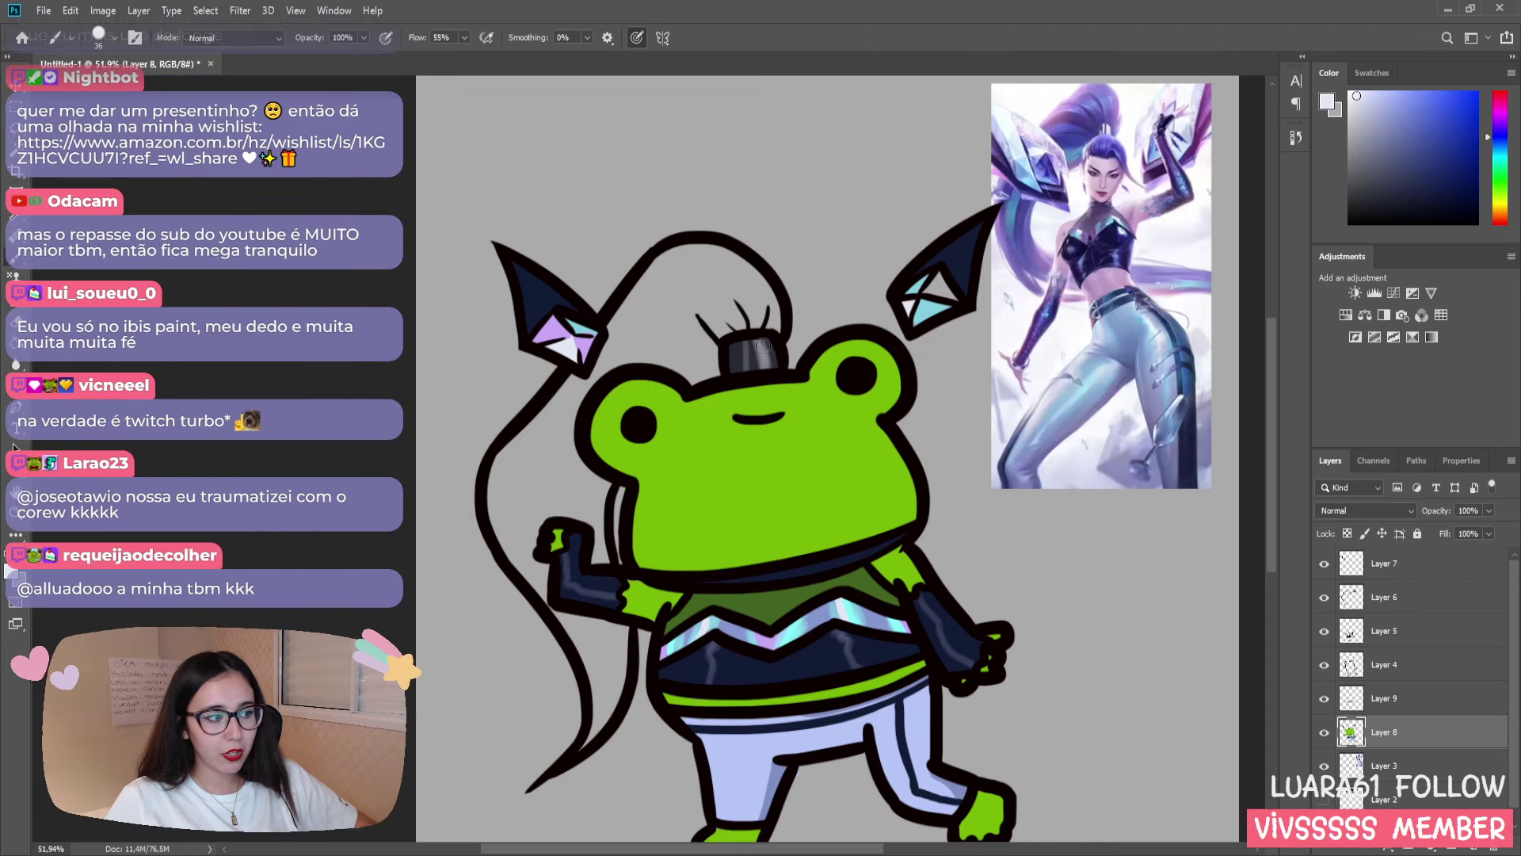
left_click(547, 329, "alt")
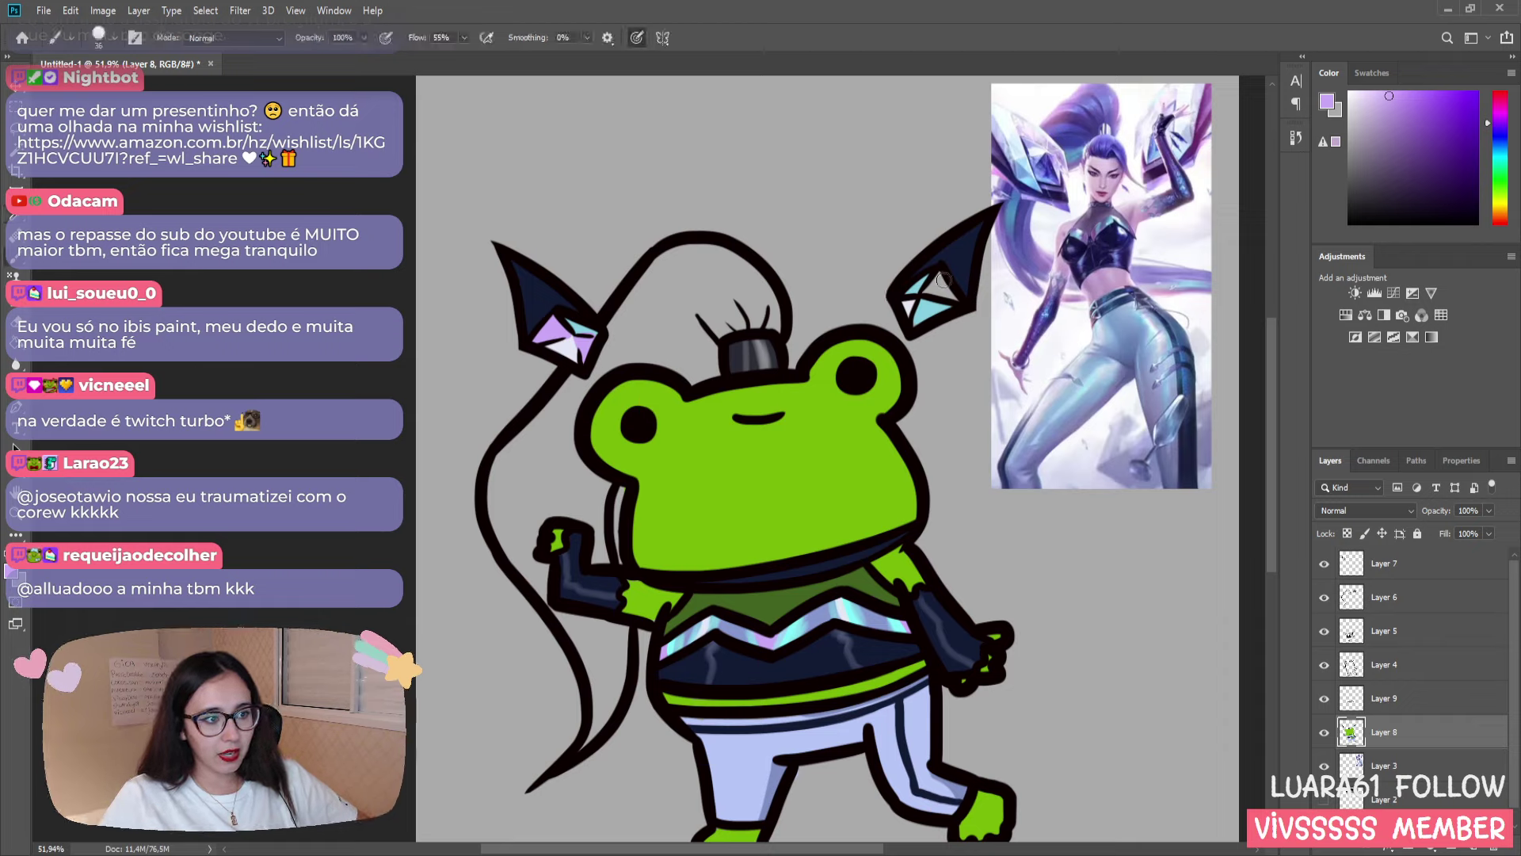
mouse_move(937, 276)
left_mouse_down()
mouse_move(930, 290)
mouse_move(955, 299)
left_mouse_up()
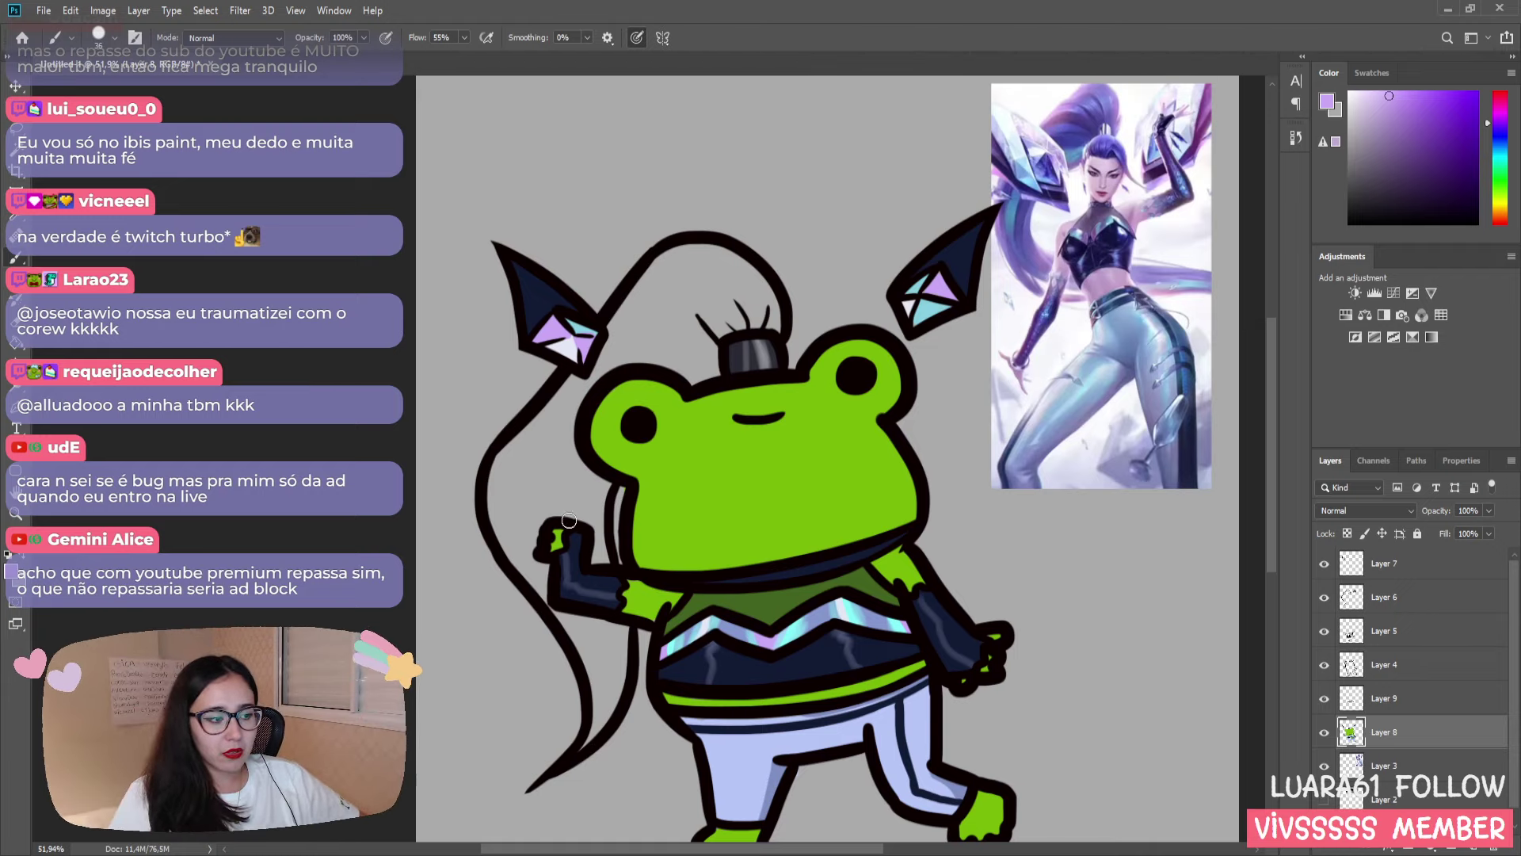
- Sample a deep blue from the reference character and paint the upper ponytail down to the raised hand
key("i")
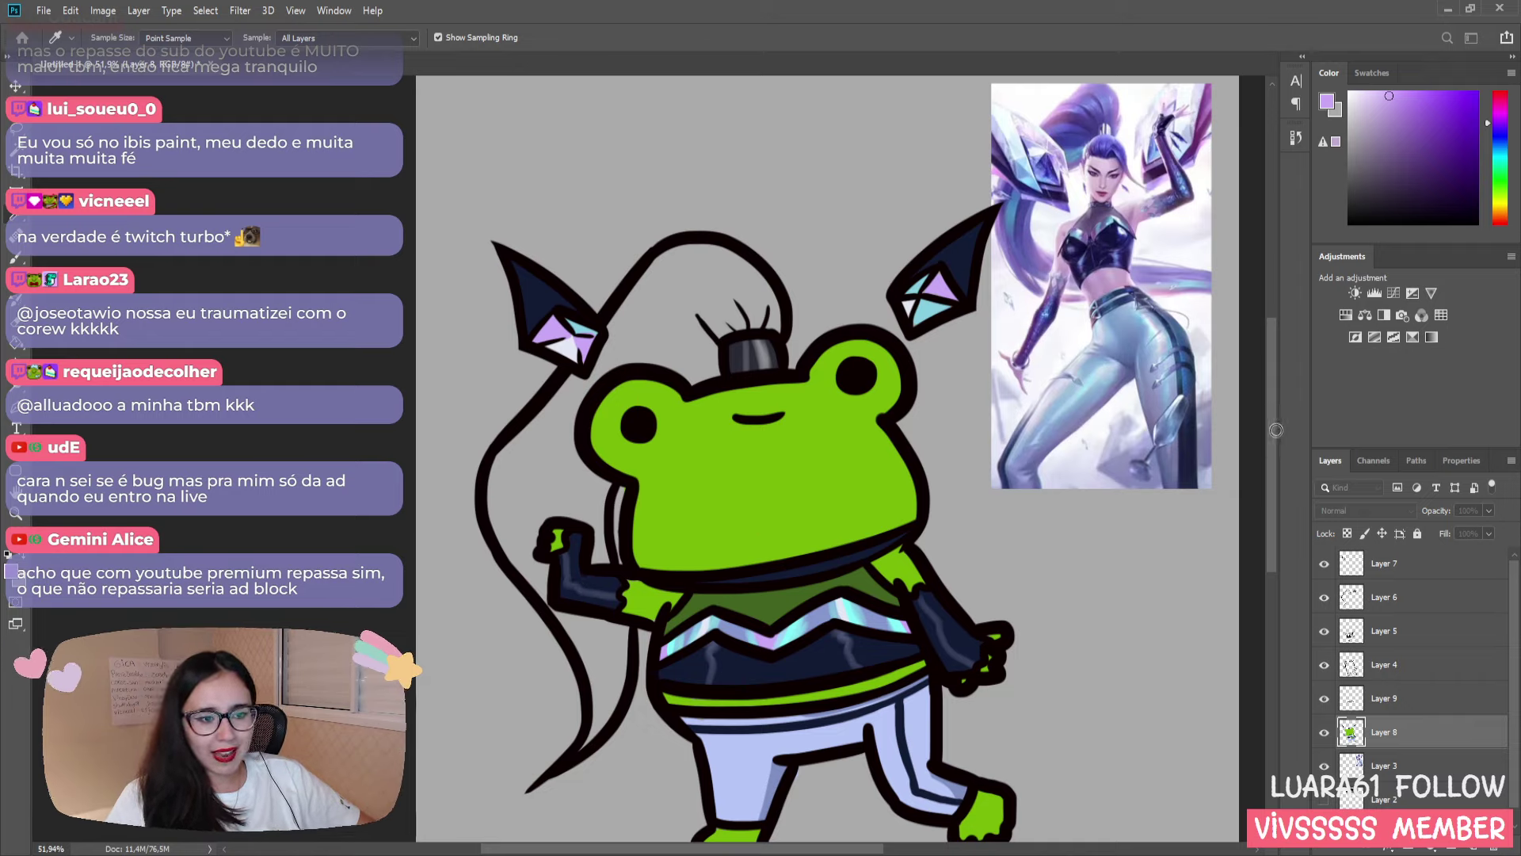
key("b")
left_click(1093, 301, "alt")
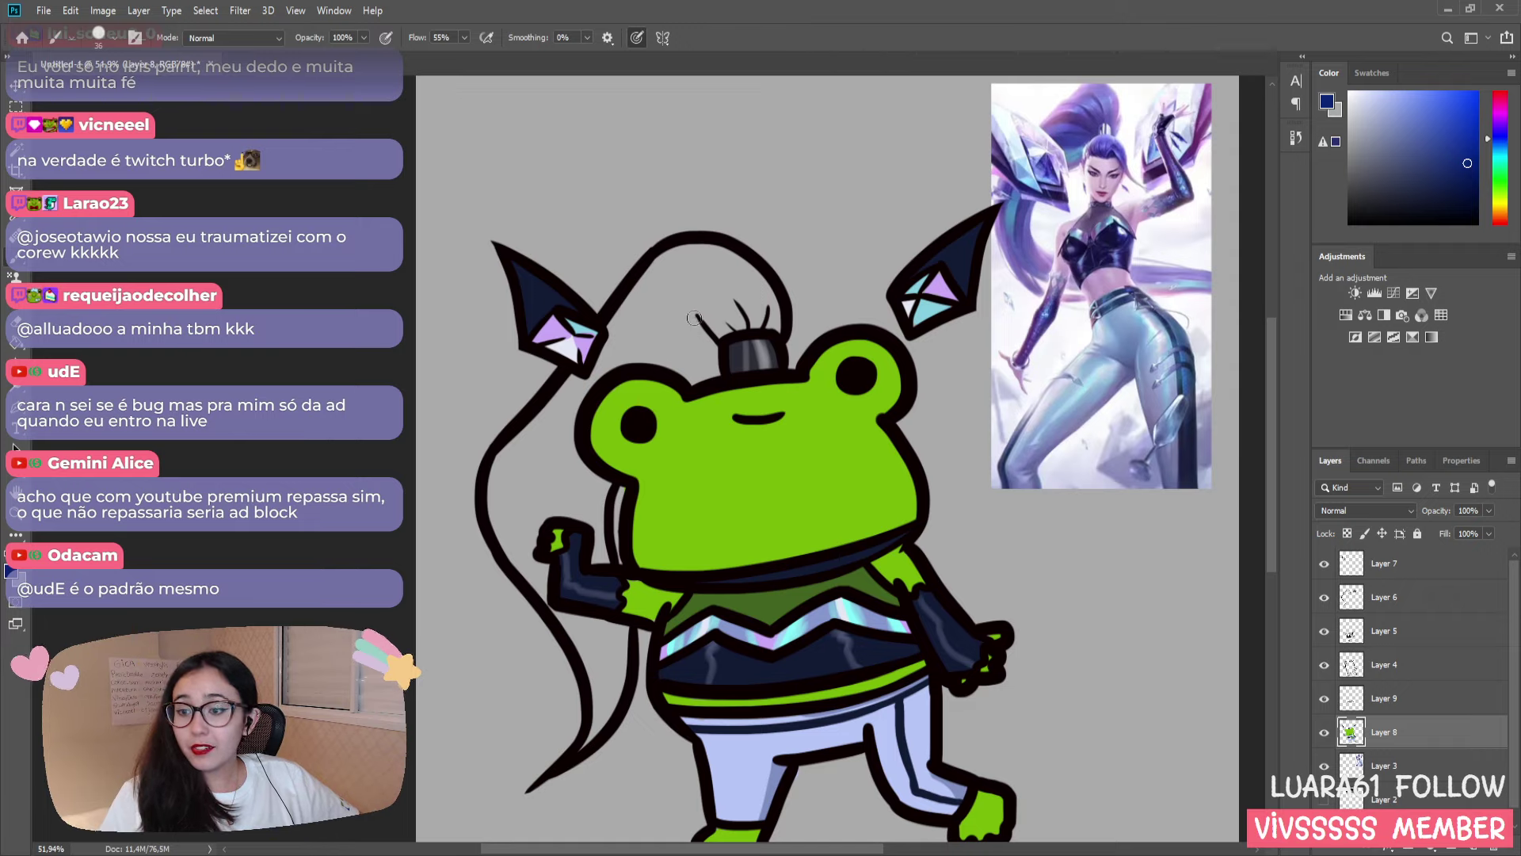
mouse_move(676, 291)
left_mouse_down()
mouse_move(634, 333)
mouse_move(682, 277)
mouse_move(681, 317)
left_mouse_up()
key("ctrl+z")
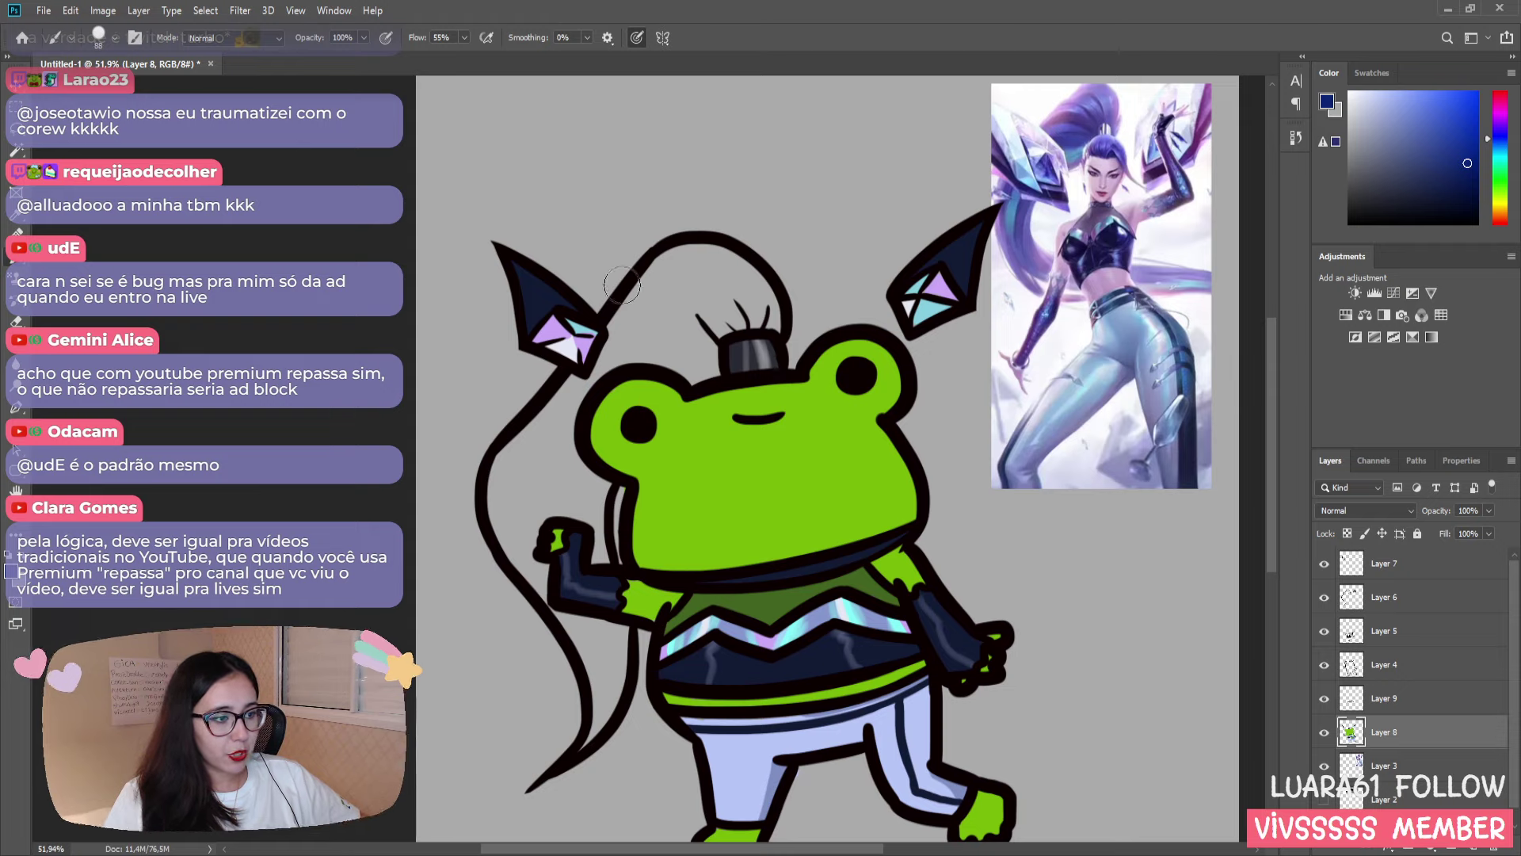
mouse_move(689, 287)
left_mouse_down()
mouse_move(659, 301)
mouse_move(642, 290)
mouse_move(669, 265)
mouse_move(713, 270)
mouse_move(732, 287)
mouse_move(724, 309)
mouse_move(748, 314)
mouse_move(711, 323)
mouse_move(774, 323)
mouse_move(722, 283)
mouse_move(718, 255)
mouse_move(764, 310)
mouse_move(762, 293)
mouse_move(681, 299)
mouse_move(635, 330)
mouse_move(637, 300)
mouse_move(600, 370)
mouse_move(628, 351)
mouse_move(689, 364)
left_mouse_up()
mouse_move(582, 388)
left_mouse_down()
mouse_move(550, 414)
mouse_move(587, 380)
mouse_move(546, 456)
mouse_move(499, 483)
mouse_move(507, 503)
mouse_move(550, 483)
mouse_move(558, 440)
mouse_move(596, 481)
mouse_move(563, 487)
left_mouse_up()
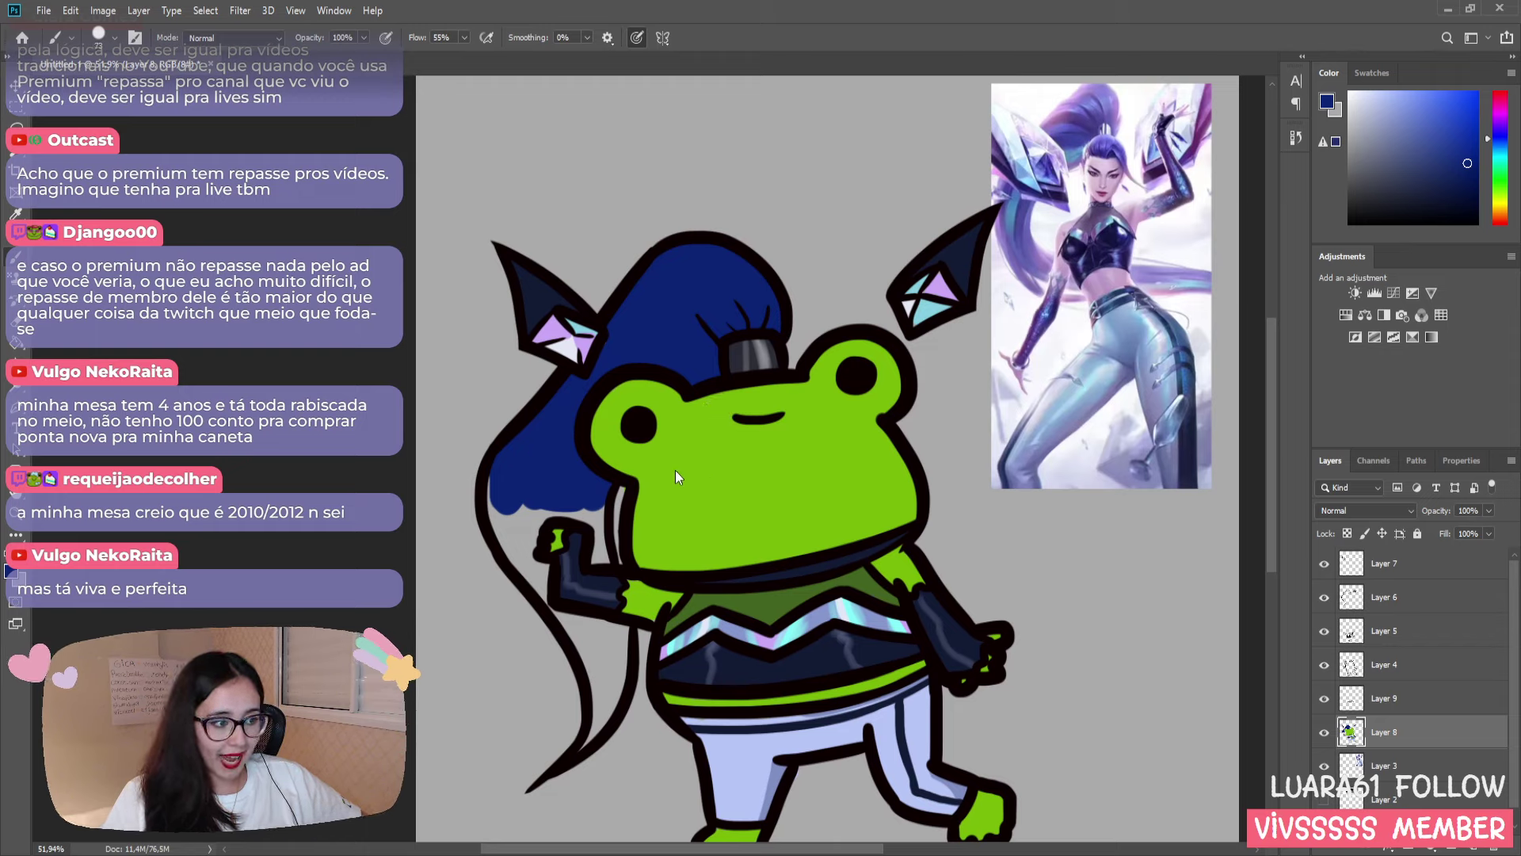
- Paint the rest of the ponytail deep blue, around the raised arm and down to the tapering tip
mouse_move(507, 473)
left_mouse_down()
mouse_move(518, 549)
mouse_move(569, 499)
mouse_move(579, 513)
mouse_move(597, 502)
mouse_move(596, 560)
mouse_move(579, 505)
mouse_move(626, 542)
mouse_move(613, 571)
left_mouse_up()
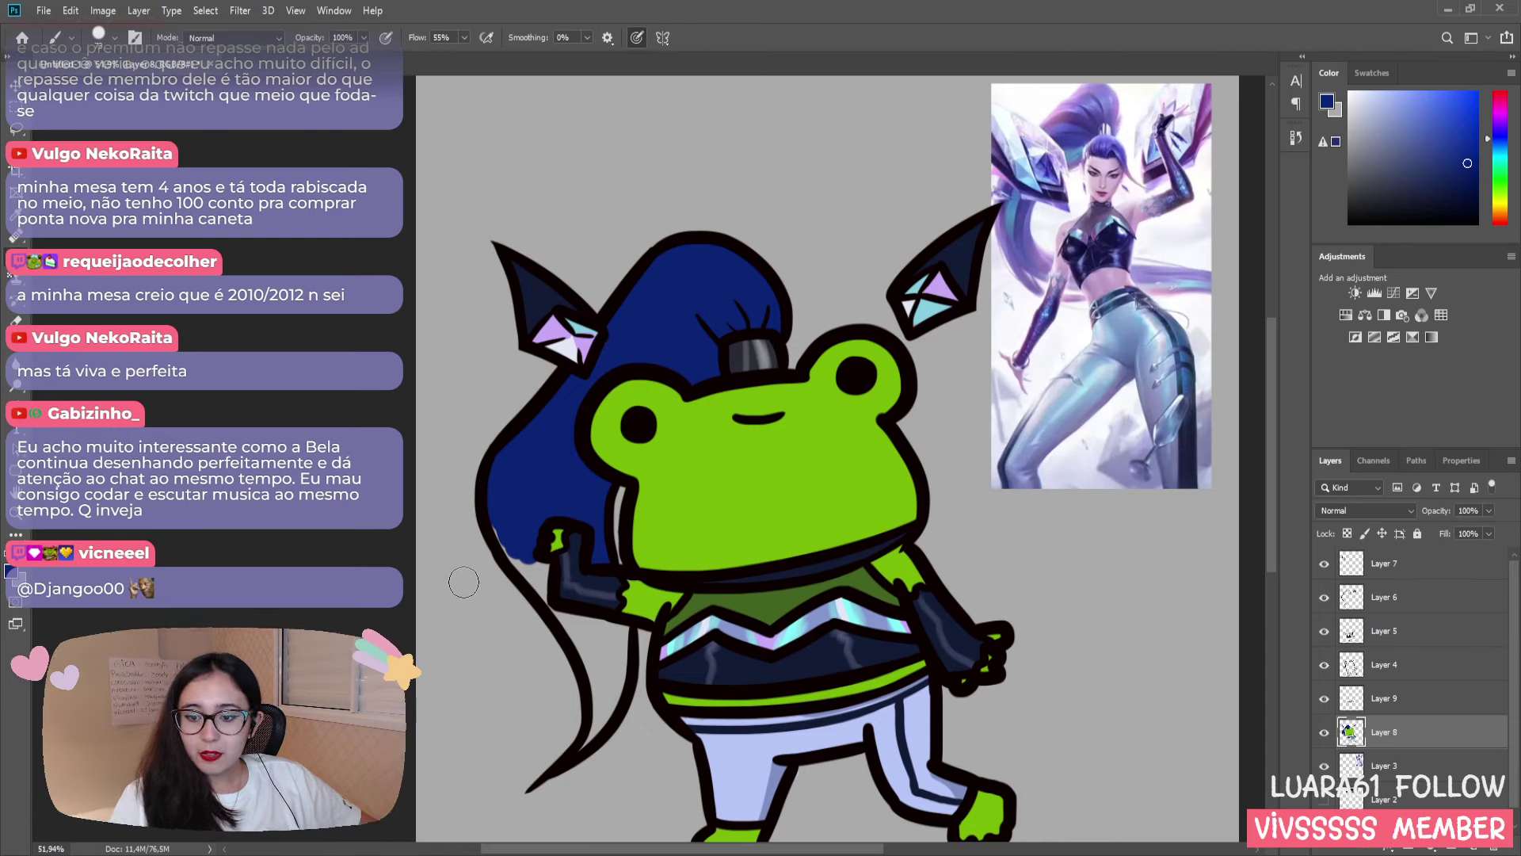
mouse_move(487, 572)
left_mouse_down()
mouse_move(511, 514)
mouse_move(523, 541)
mouse_move(496, 518)
mouse_move(521, 564)
mouse_move(544, 571)
mouse_move(516, 585)
left_mouse_up()
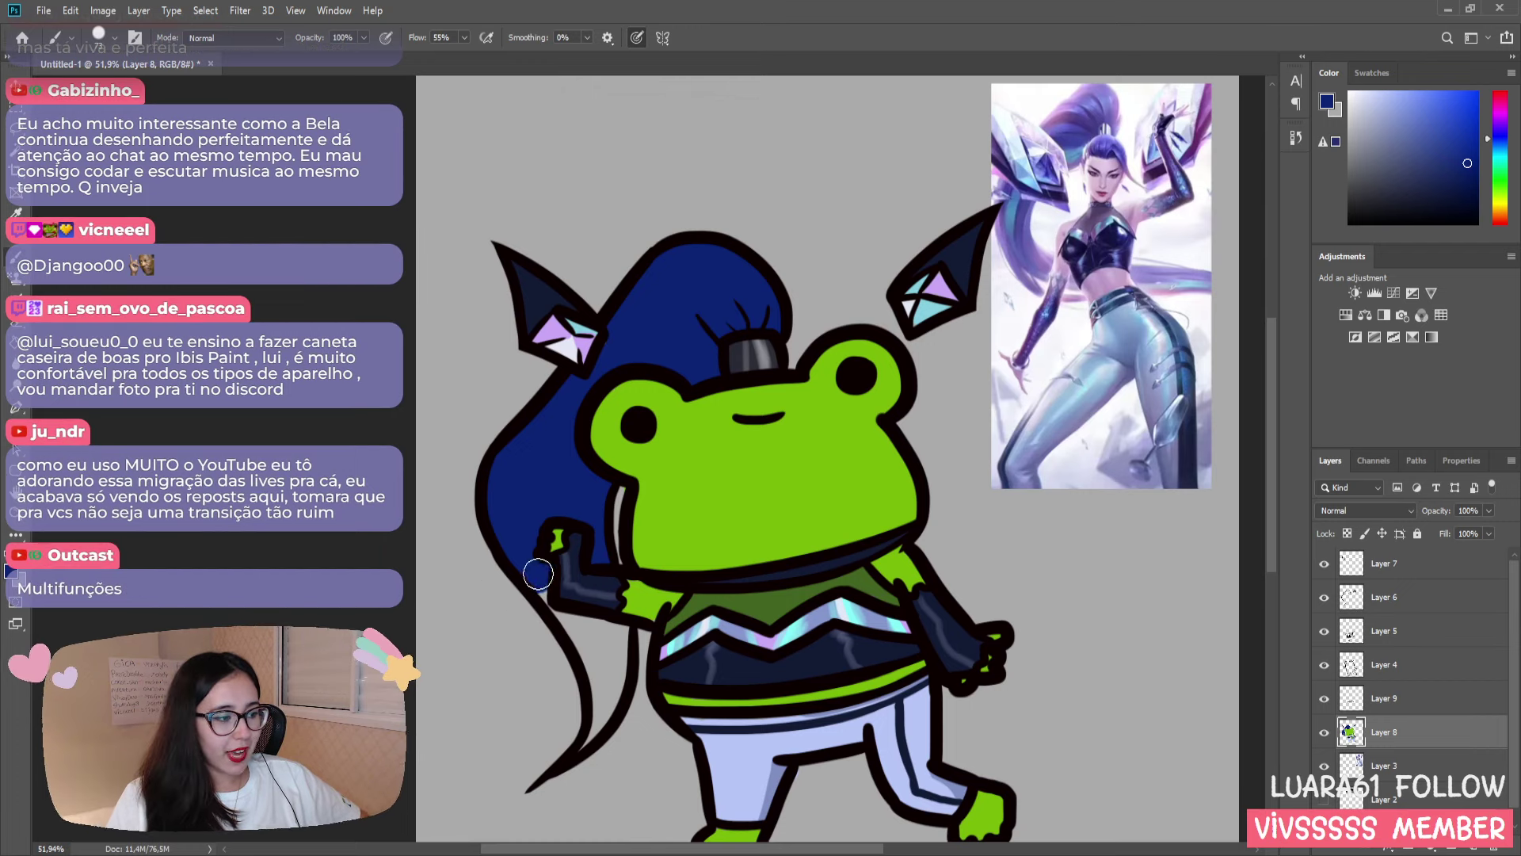
mouse_move(535, 564)
left_mouse_down()
mouse_move(567, 627)
mouse_move(608, 628)
mouse_move(618, 646)
mouse_move(622, 632)
mouse_move(604, 687)
mouse_move(594, 655)
mouse_move(603, 639)
mouse_move(615, 654)
mouse_move(614, 691)
mouse_move(618, 650)
mouse_move(602, 645)
mouse_move(587, 730)
mouse_move(614, 681)
mouse_move(590, 733)
mouse_move(611, 697)
mouse_move(572, 745)
left_mouse_up()
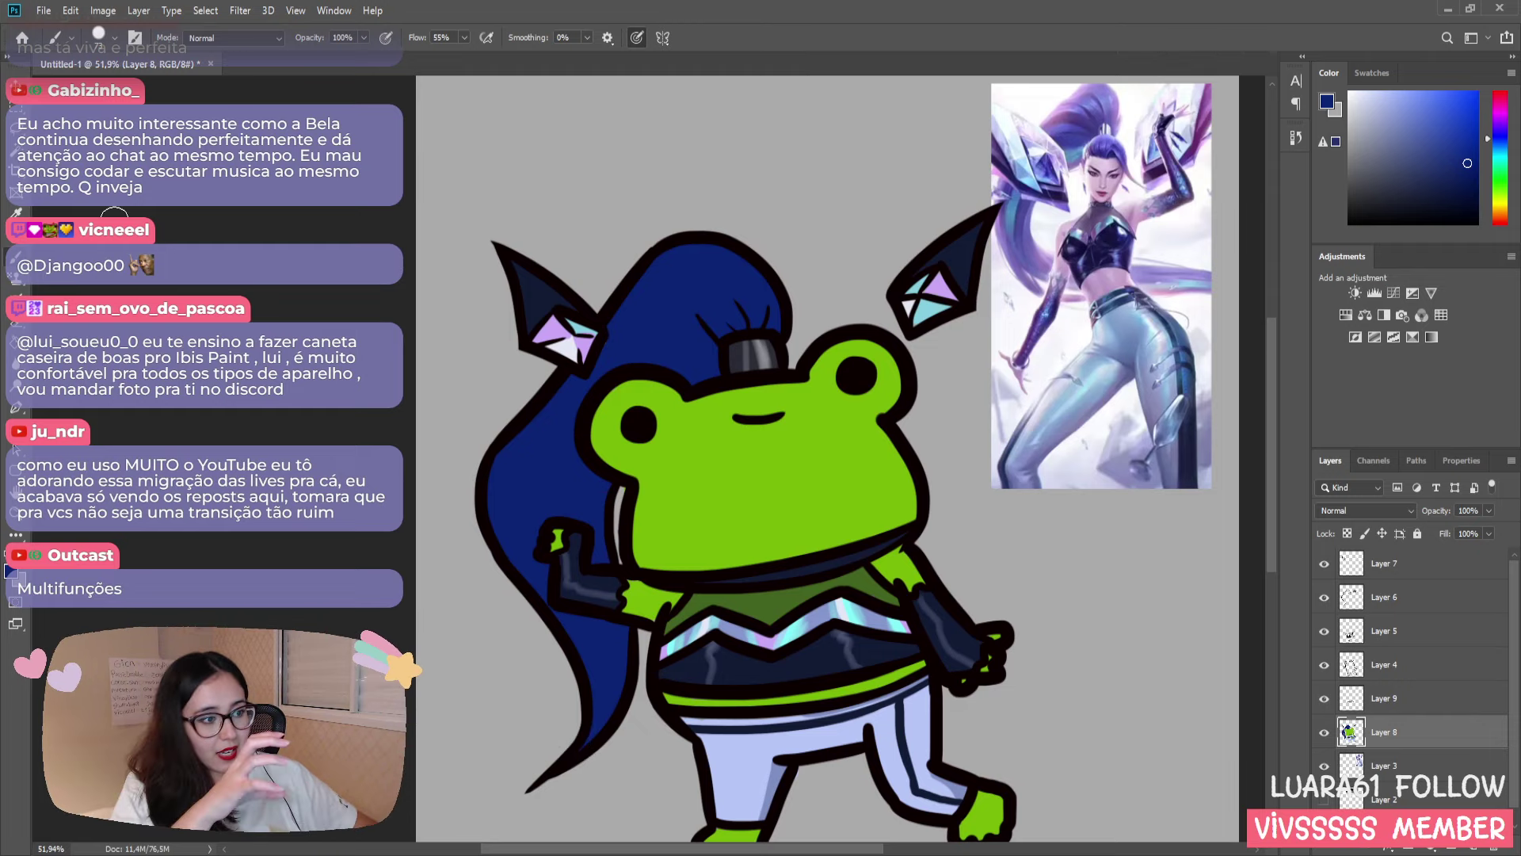
- Select the deep blue areas of the ponytail and pick a darker navy as the shading colour
key("w")
key("ctrl+h")
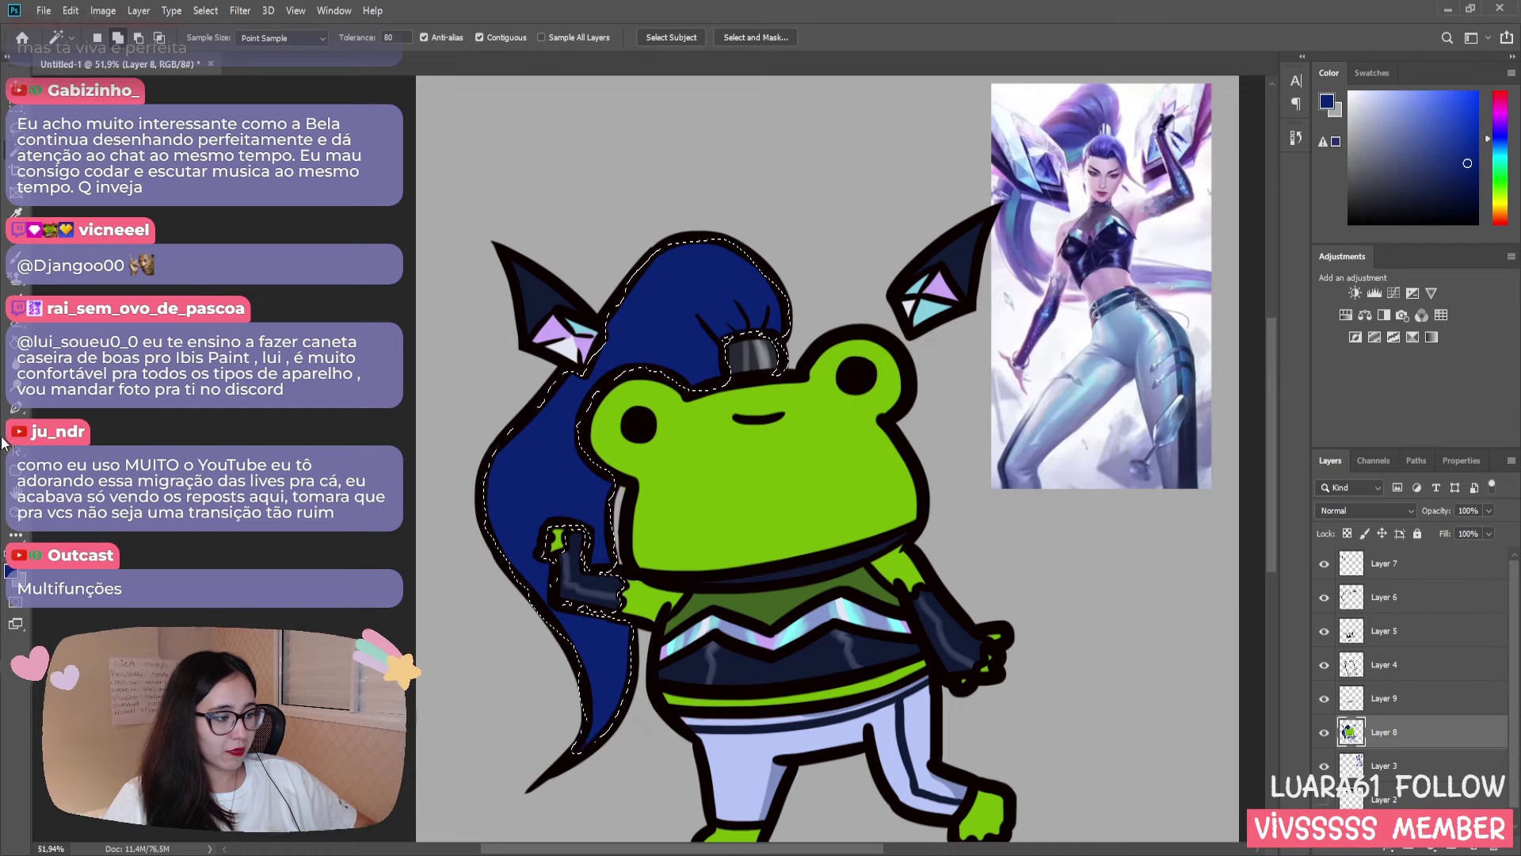
key("i")
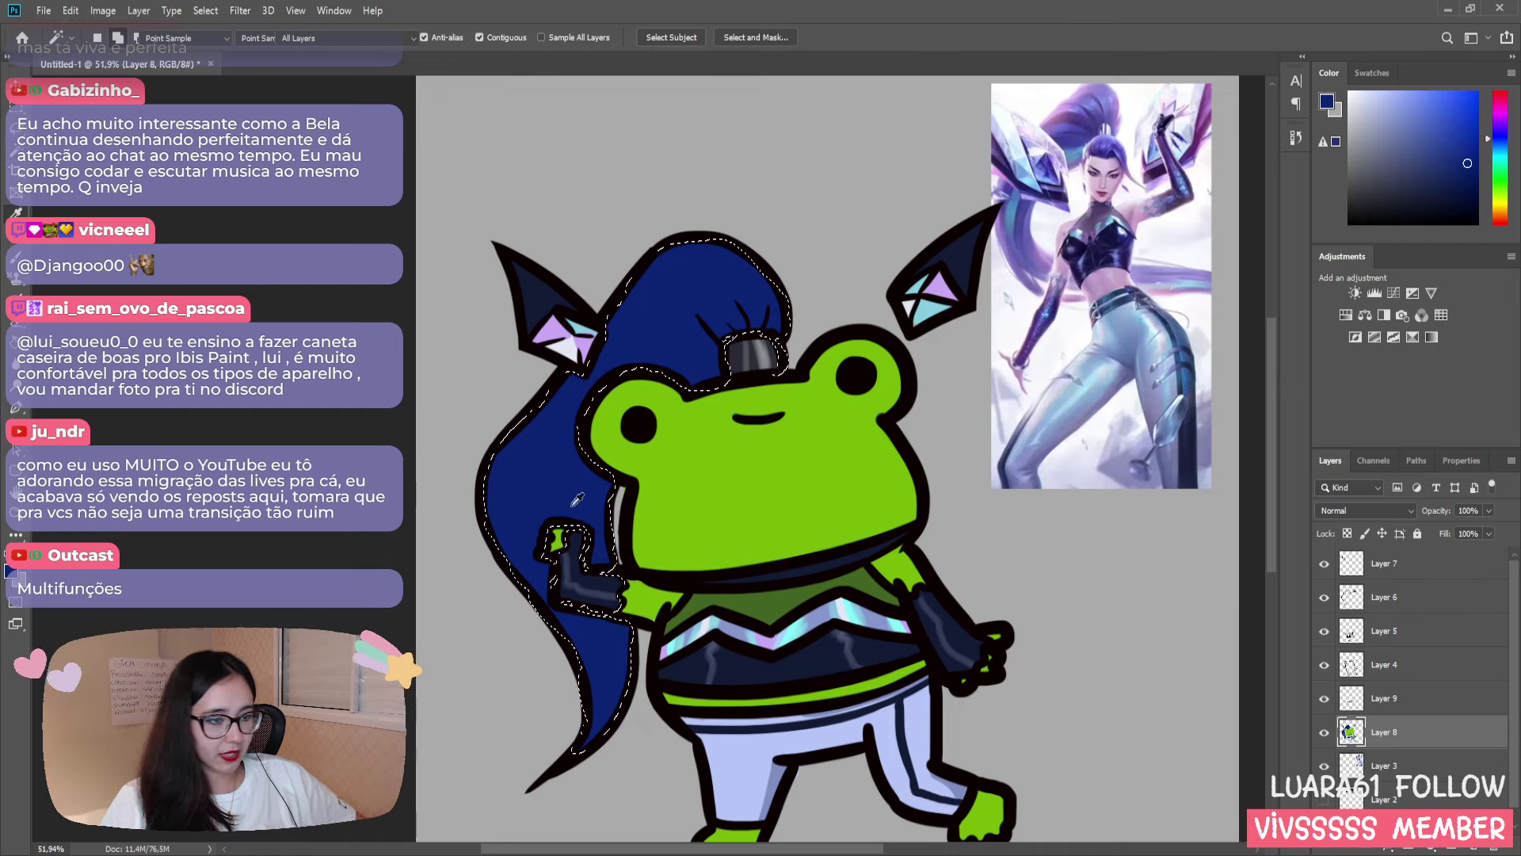
key("w")
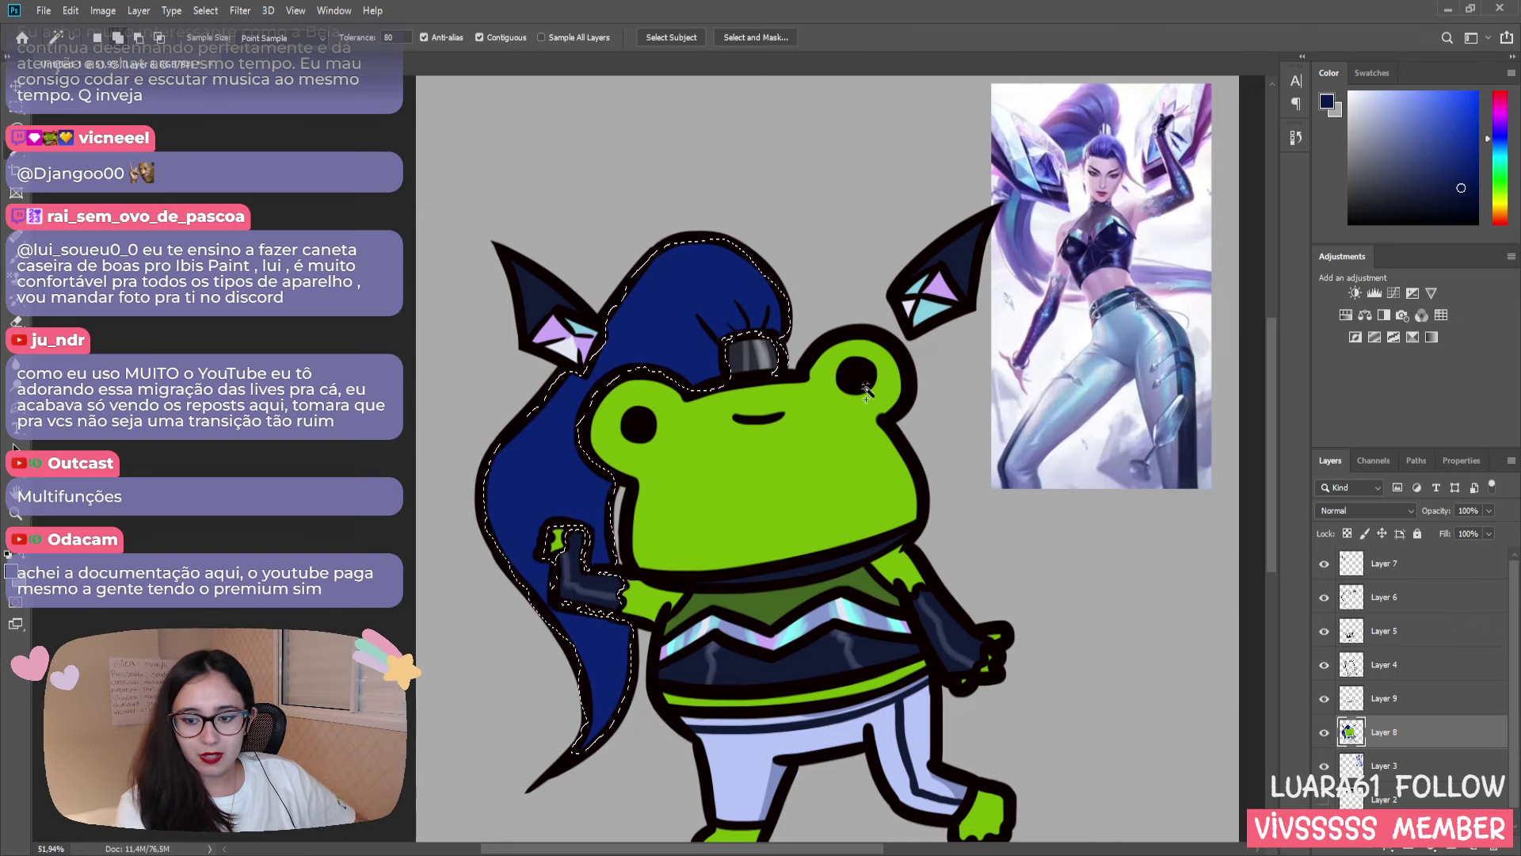
- Paint navy shading around the hair tie and along the ponytail's inner side with the brush reduced to 51, and clear the selection
key("b")
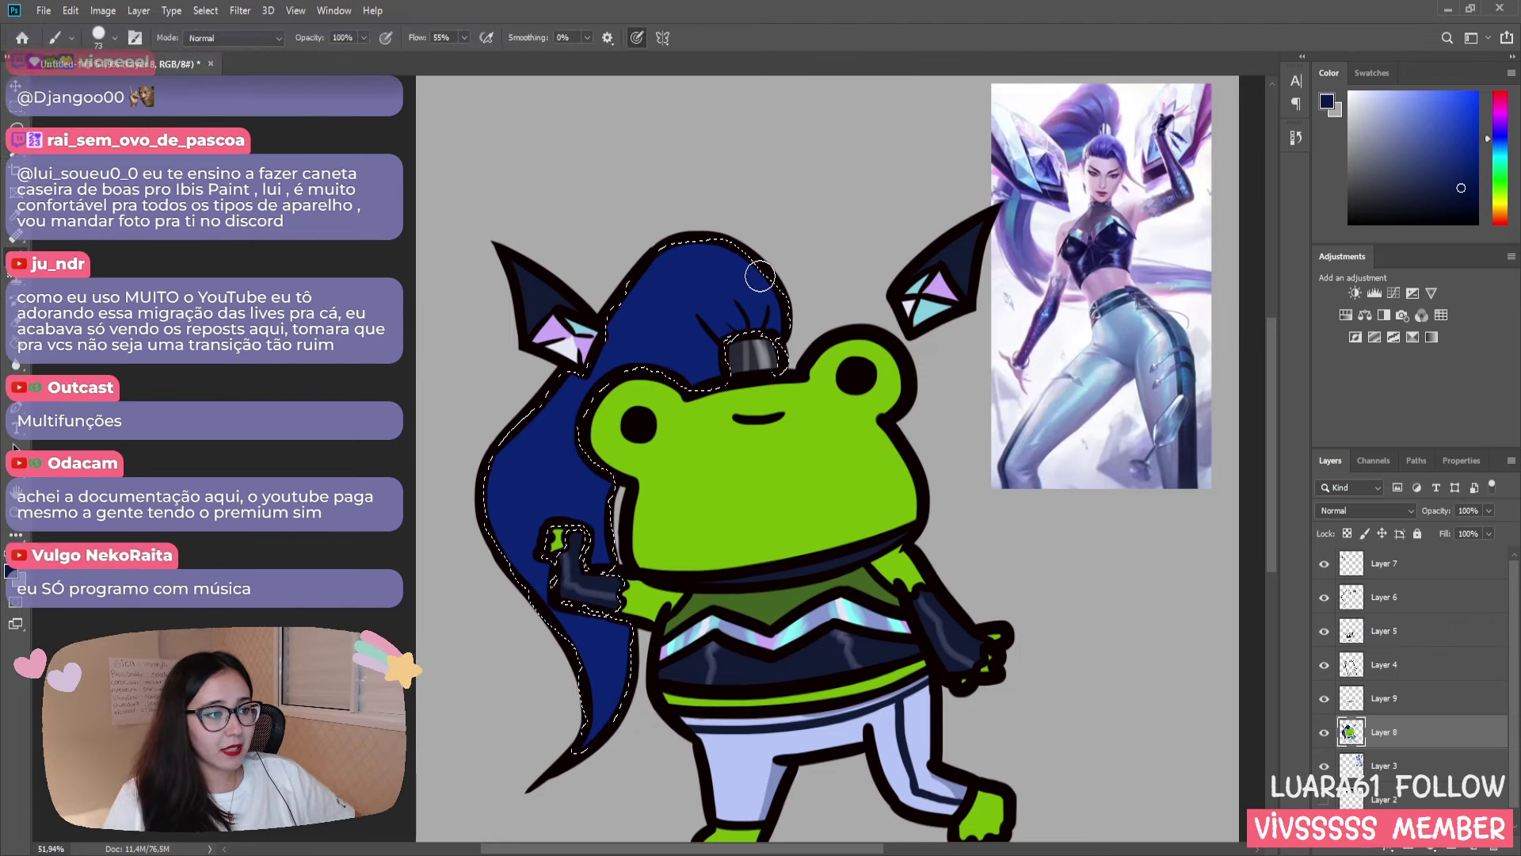
mouse_move(764, 269)
left_mouse_down()
mouse_move(715, 348)
mouse_move(768, 283)
mouse_move(792, 340)
left_mouse_up()
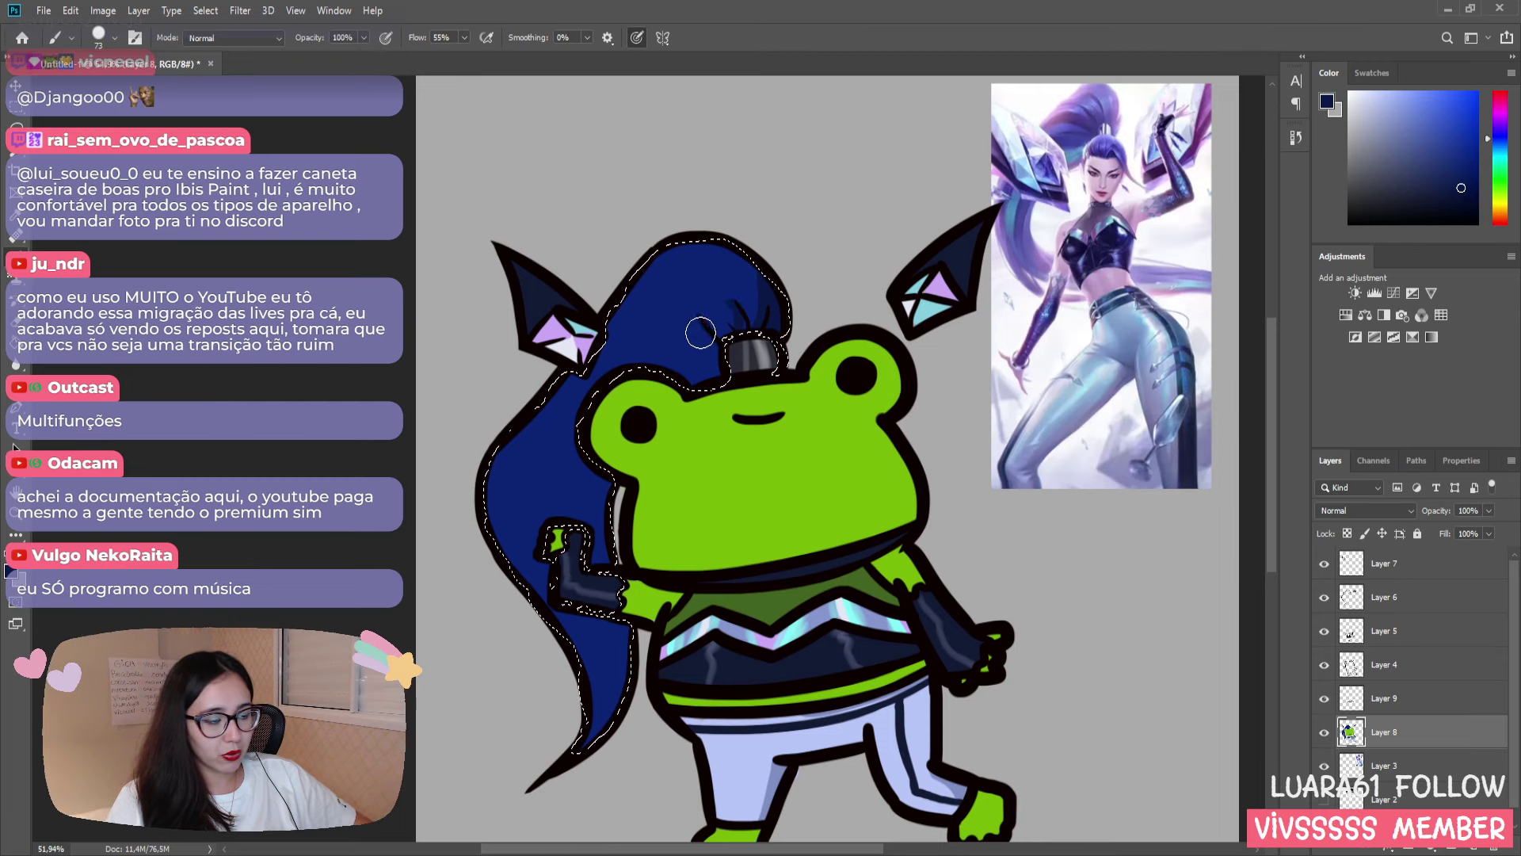
key("bracketleft")
key("bracketleft")
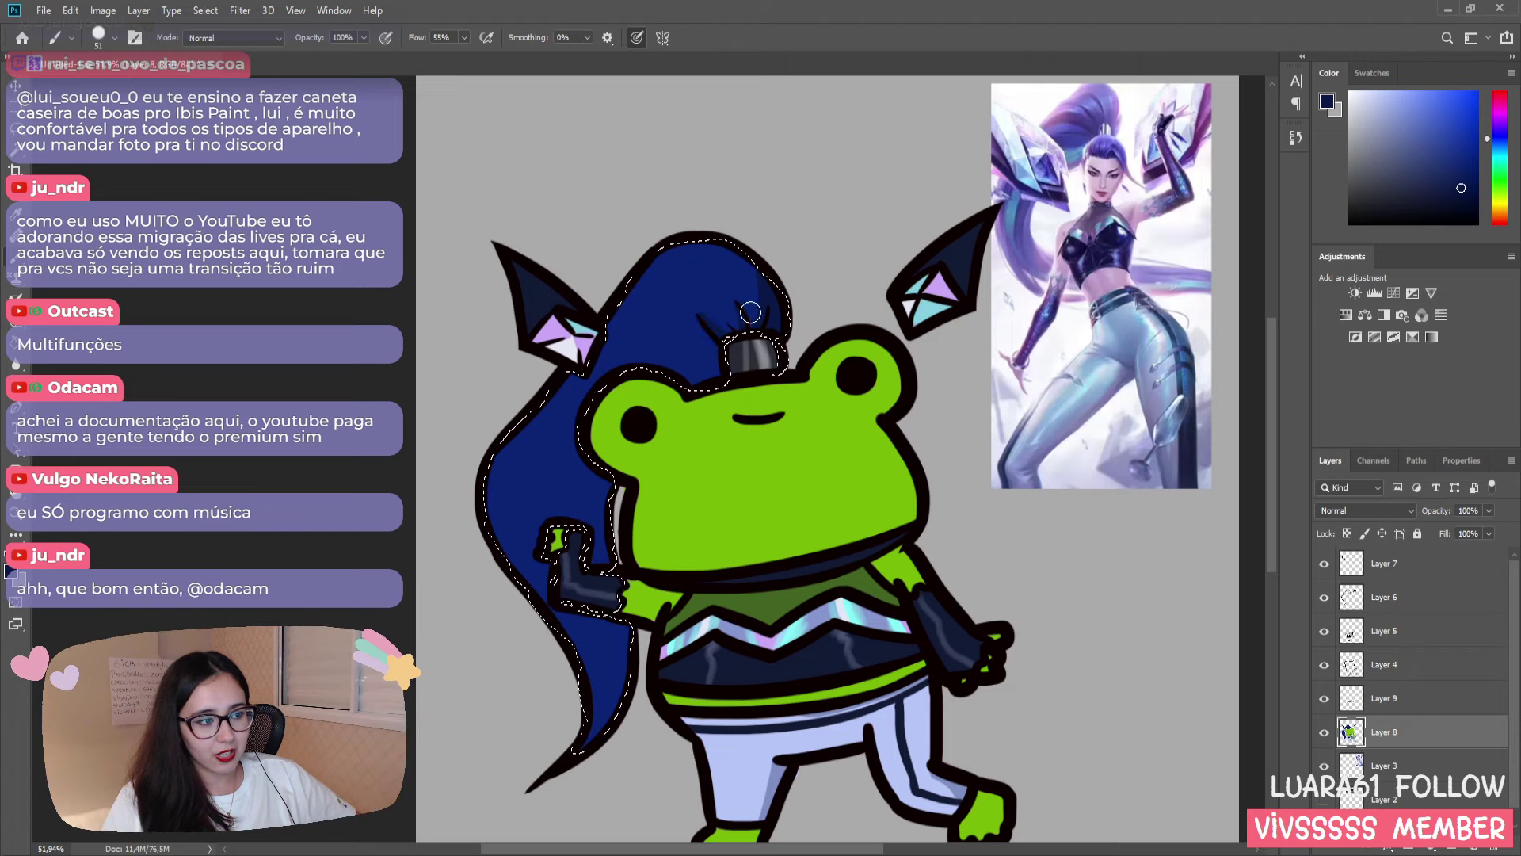
left_click_drag(780, 279, 767, 323)
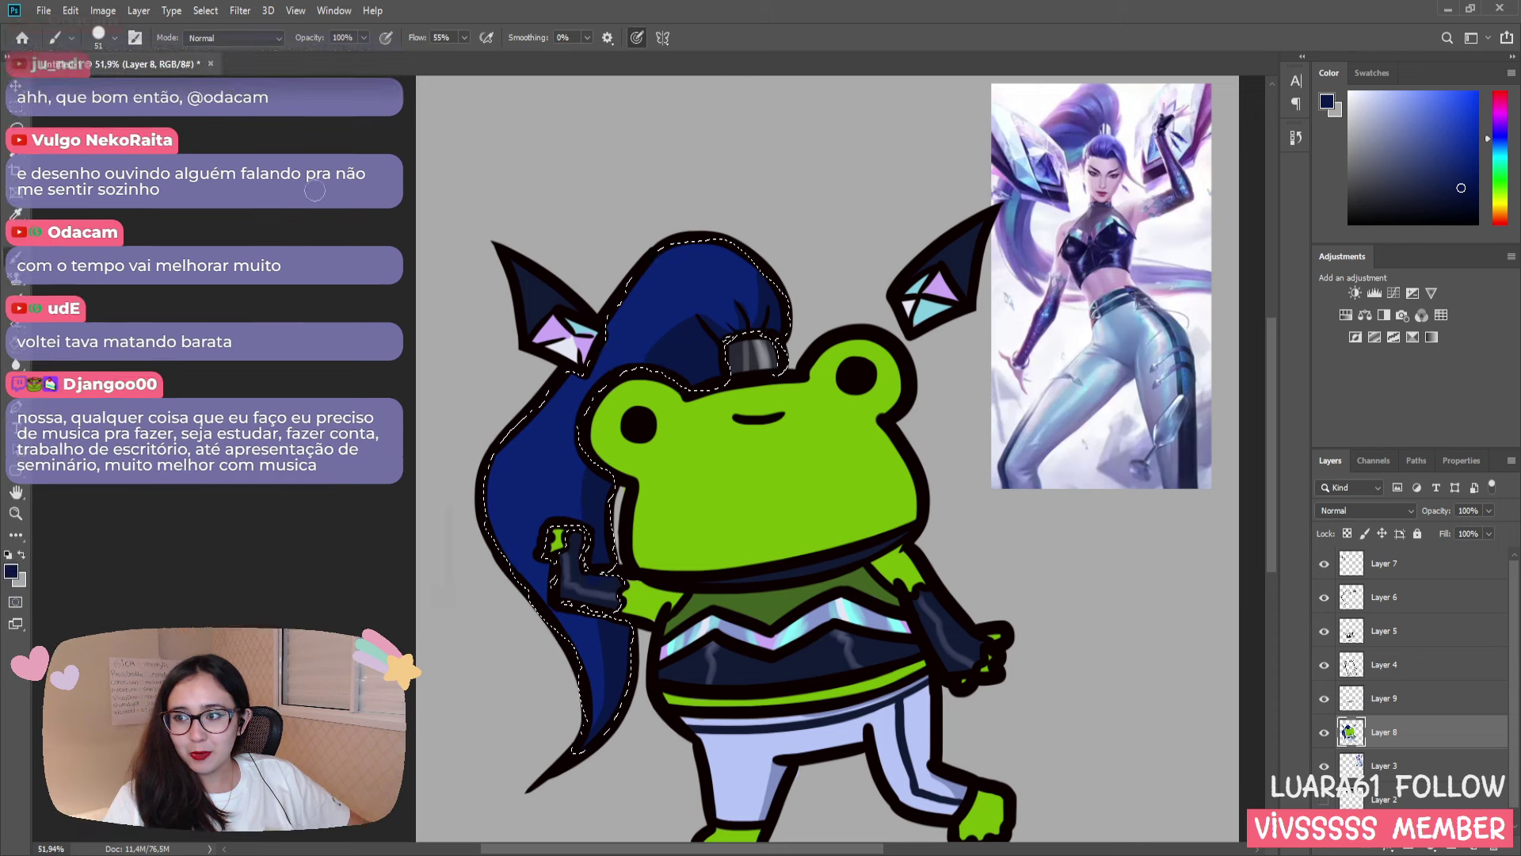
key("ctrl+d")
- Clear the selection, sample the glove's dark navy and paint over the blue spill on the raised arm's glove with a smaller brush
key("m")
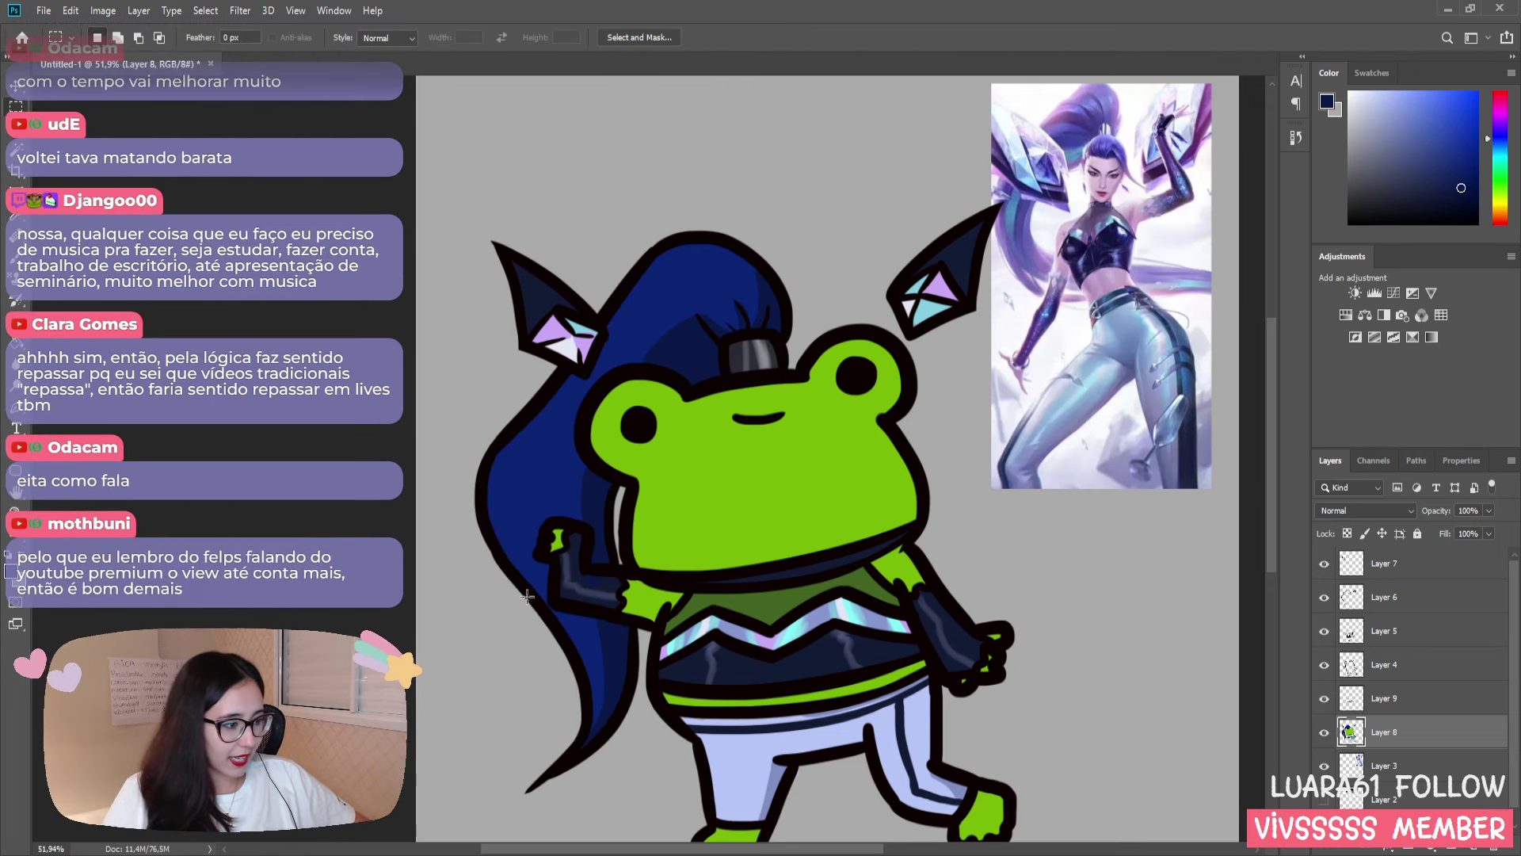
key("i")
key("b")
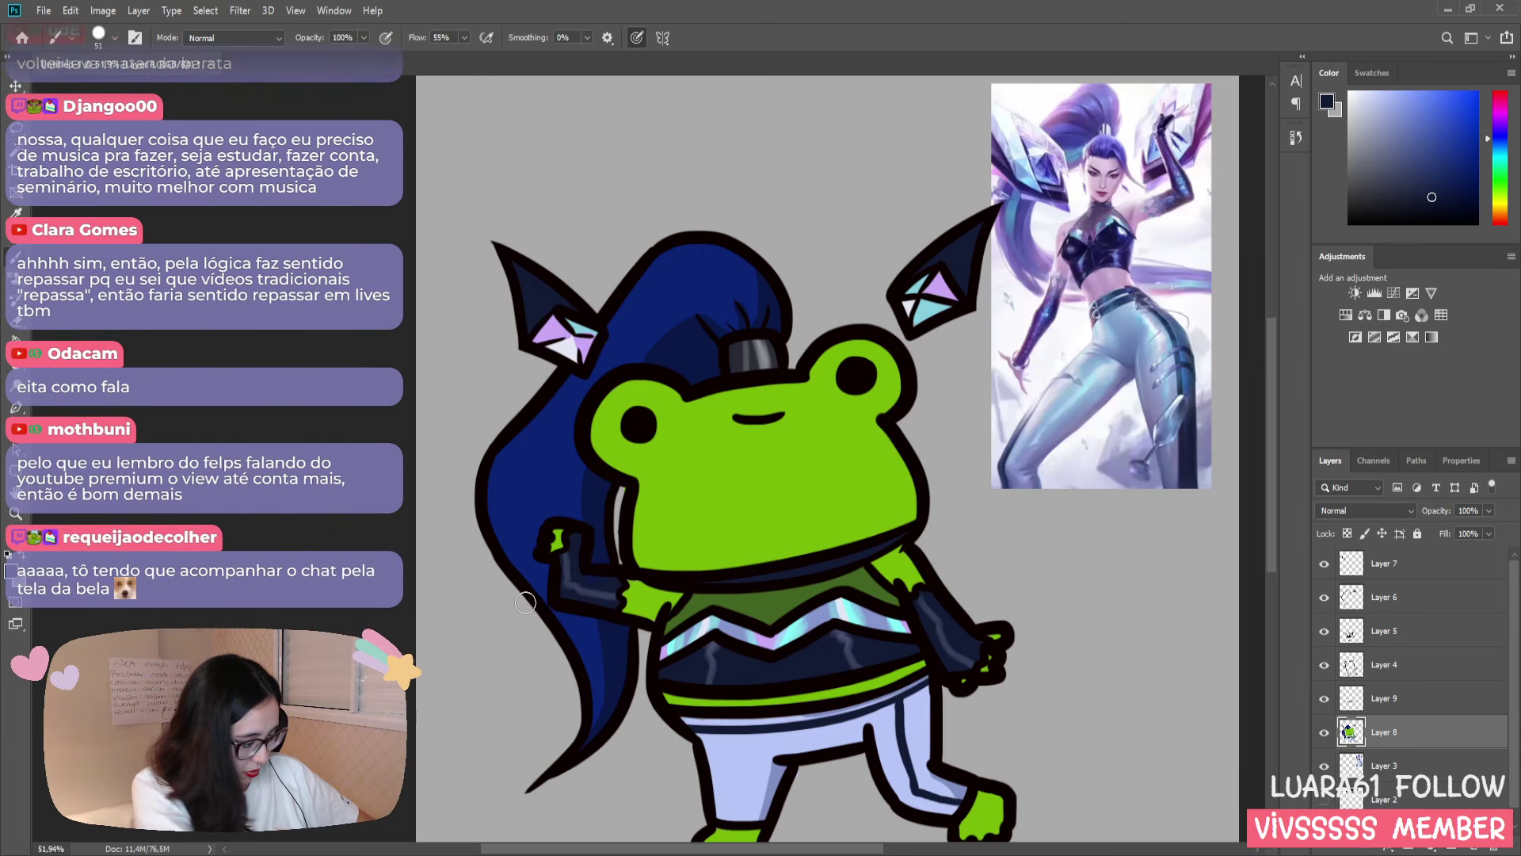
key("z")
left_click_drag(601, 582, 615, 593)
key("b")
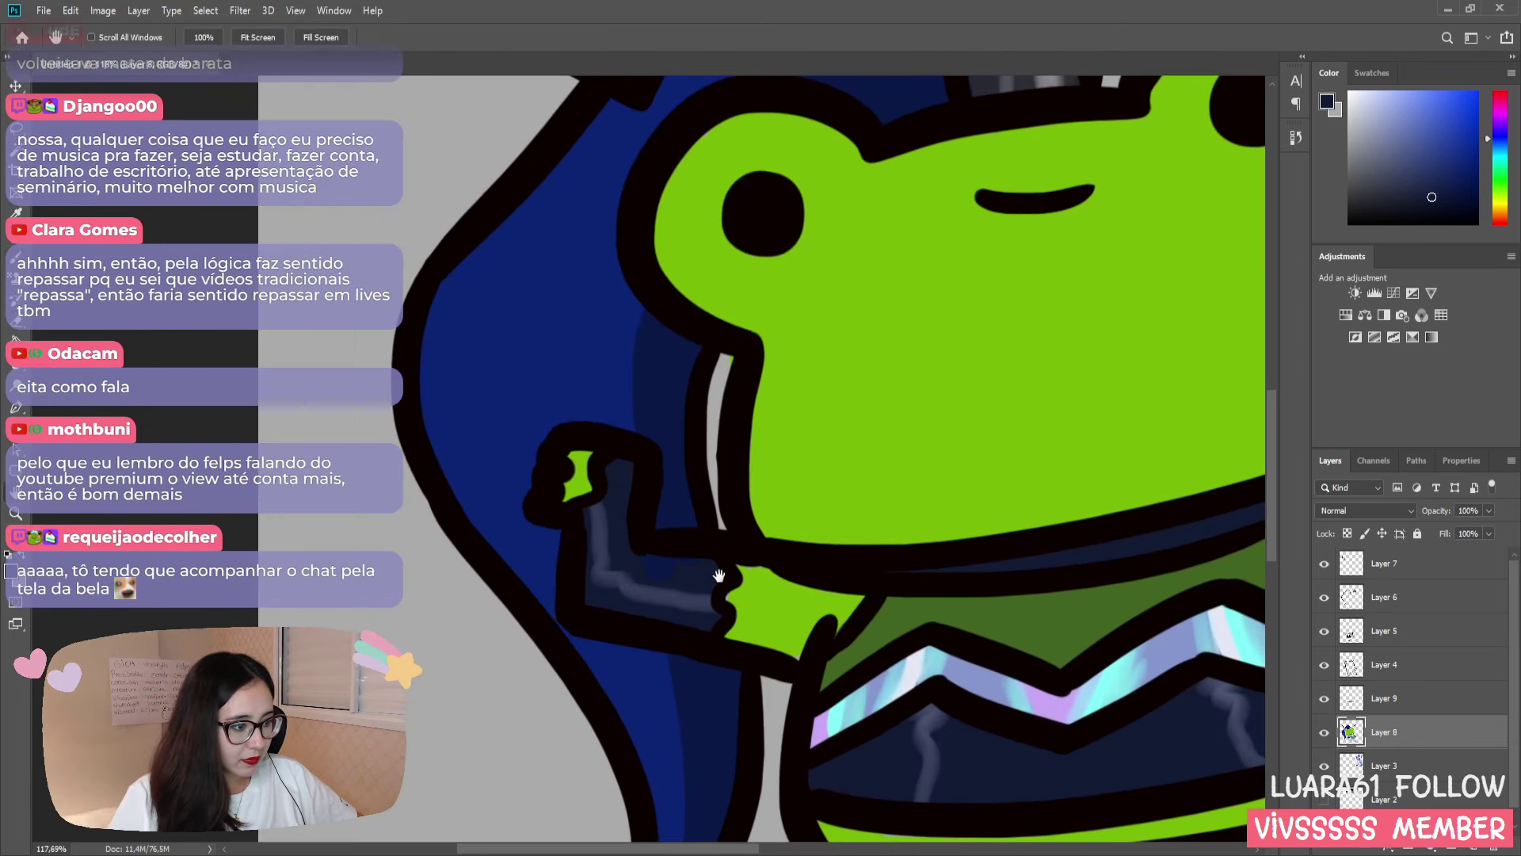
key("bracketleft")
key("bracketleft")
key("bracketleft")
key("bracketleft")
mouse_move(639, 550)
left_mouse_down()
mouse_move(666, 571)
mouse_move(694, 553)
left_mouse_up()
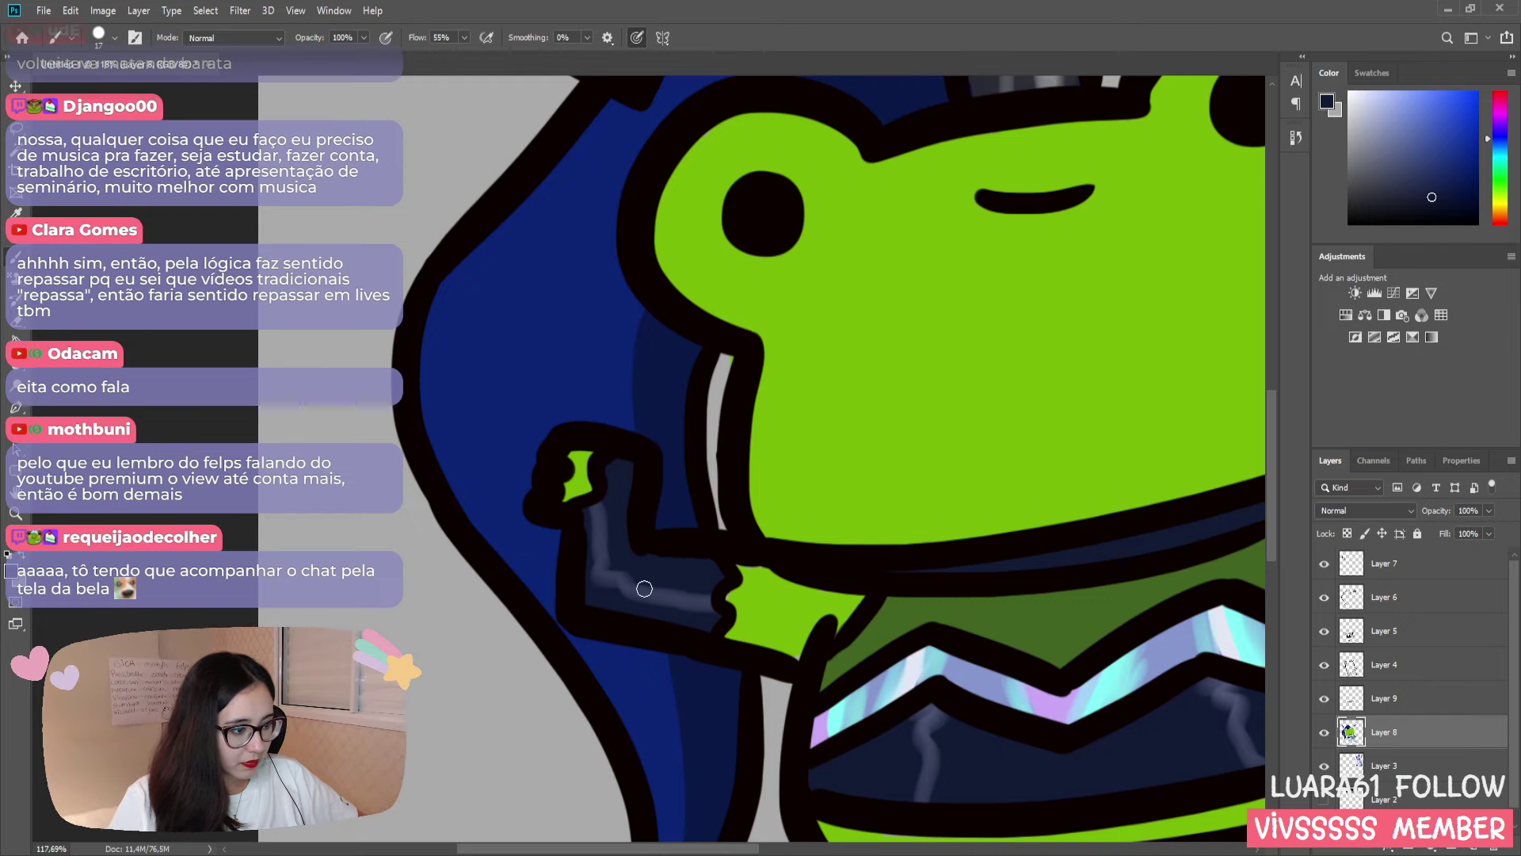
- Sample the frog's bright green and touch up the skin of the raised arm beside the glove's edge
key("i")
left_click(780, 587)
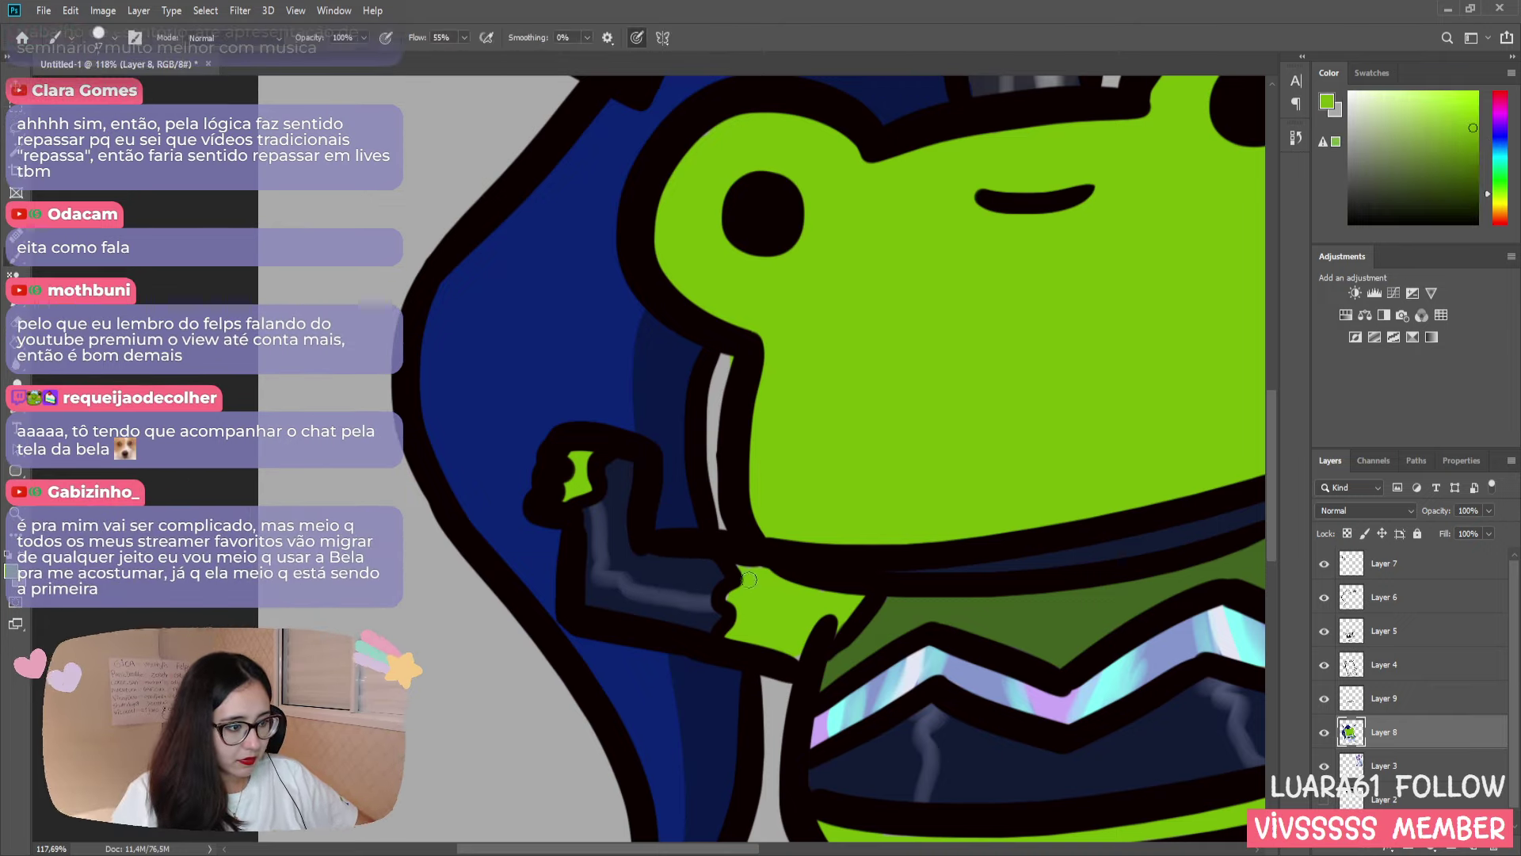
key("b")
mouse_move(744, 599)
left_mouse_down()
mouse_move(761, 572)
mouse_move(733, 597)
mouse_move(797, 657)
left_mouse_up()
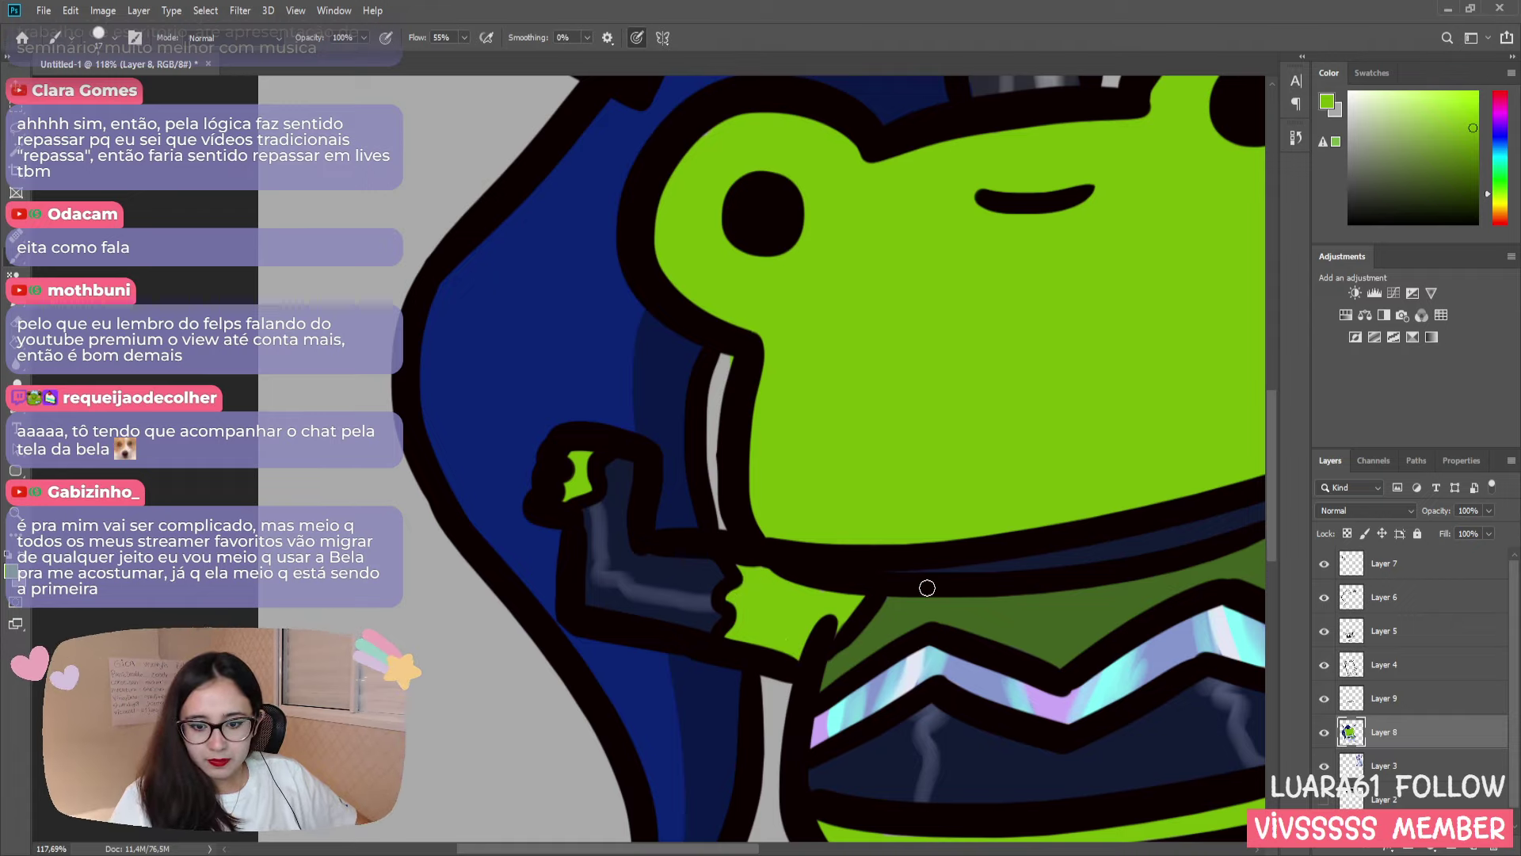
key("space")
left_click_drag(984, 665, 582, 613)
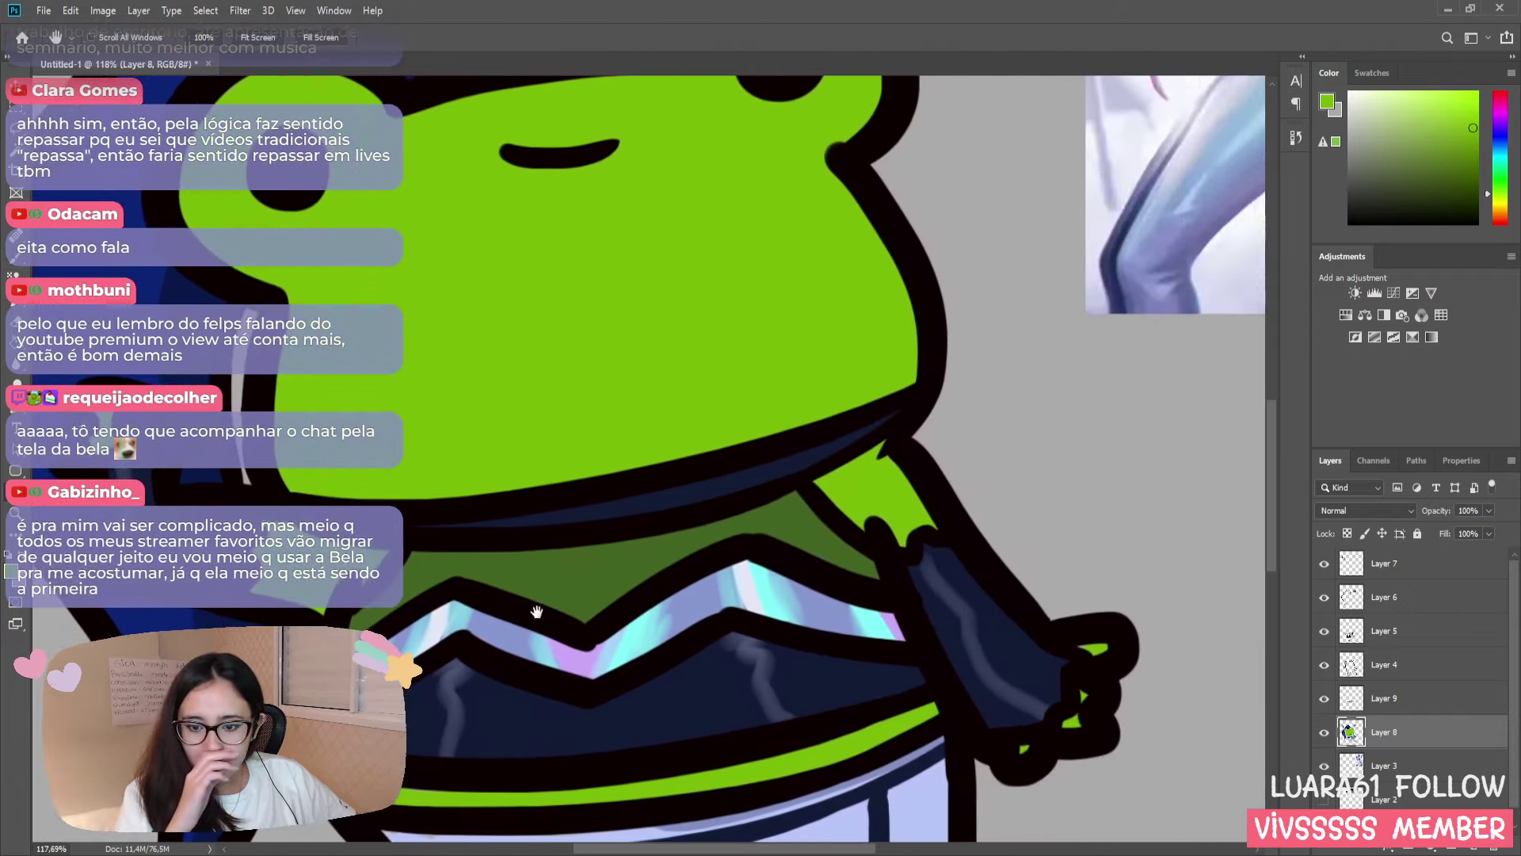
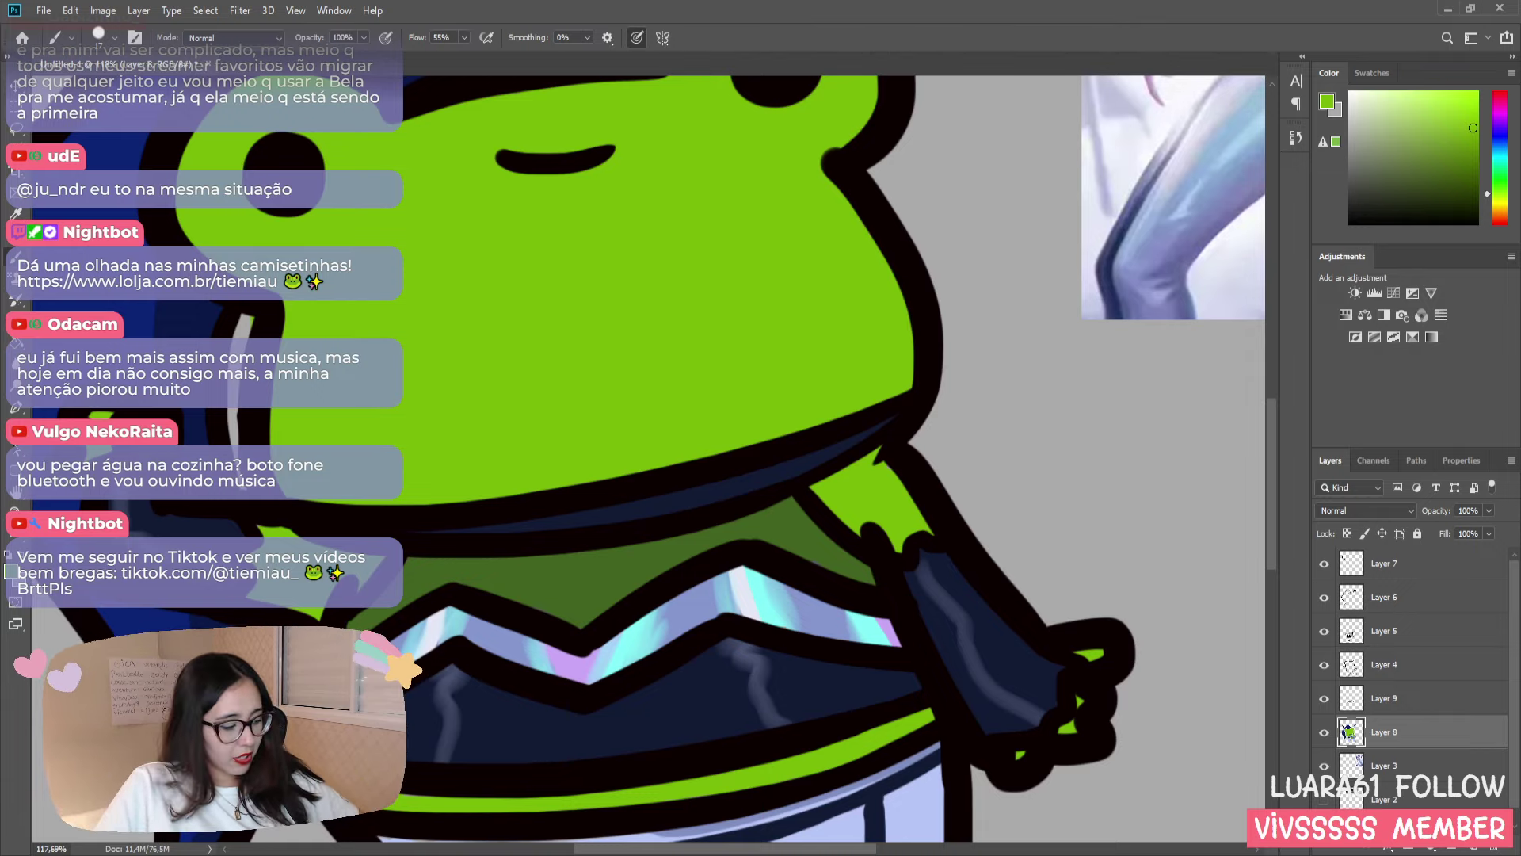
- Select the frog's green areas together: the head, upper arms, waist strip and both feet
key("z")
left_click_drag(523, 696, 470, 704)
scroll(475, 705, "down", 3)
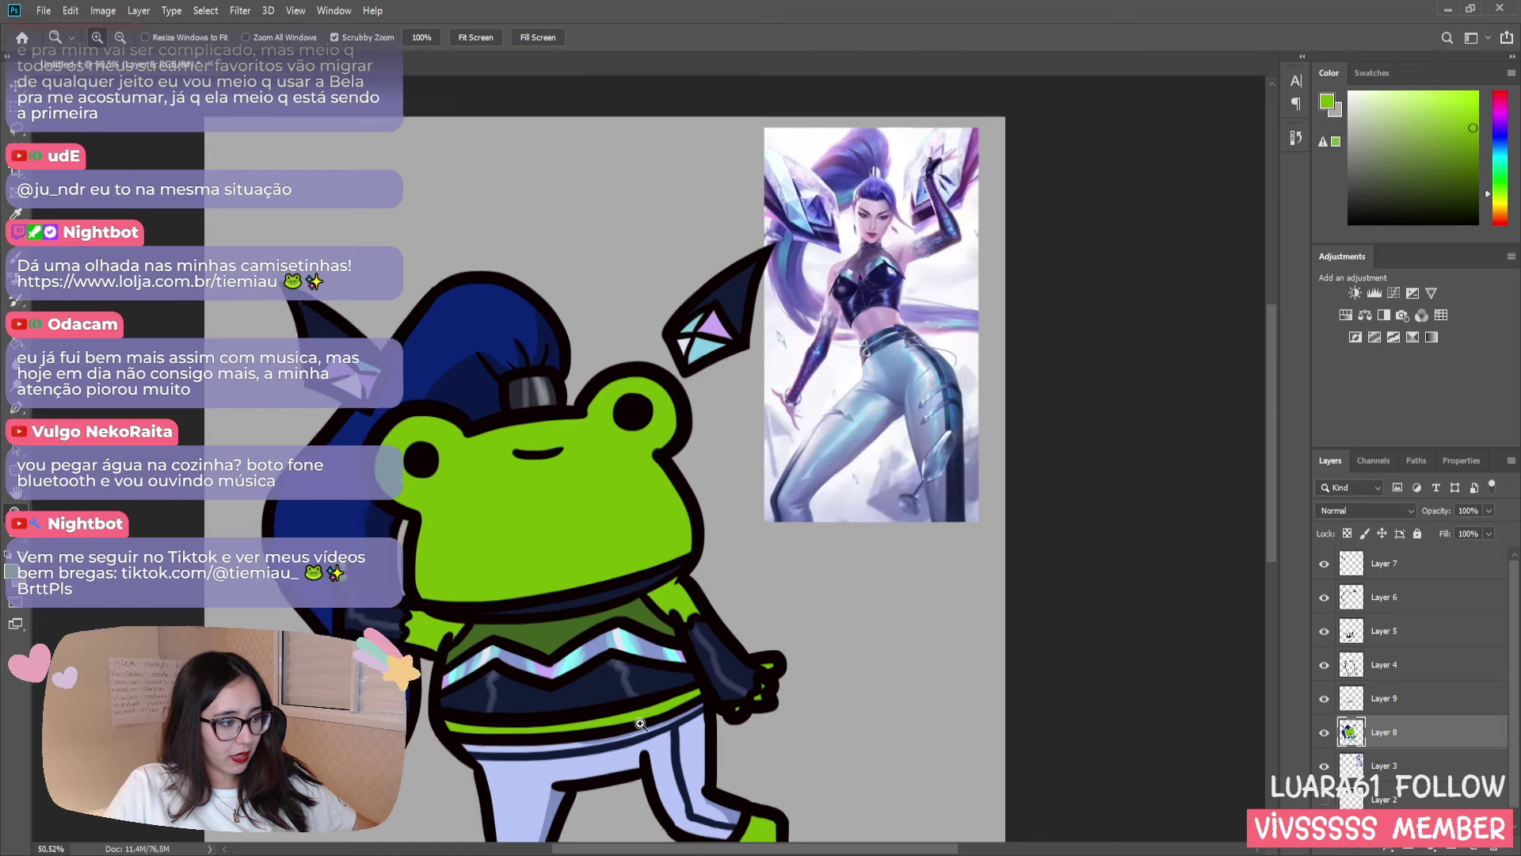
left_click_drag(662, 742, 682, 730)
scroll(681, 730, "up", 1)
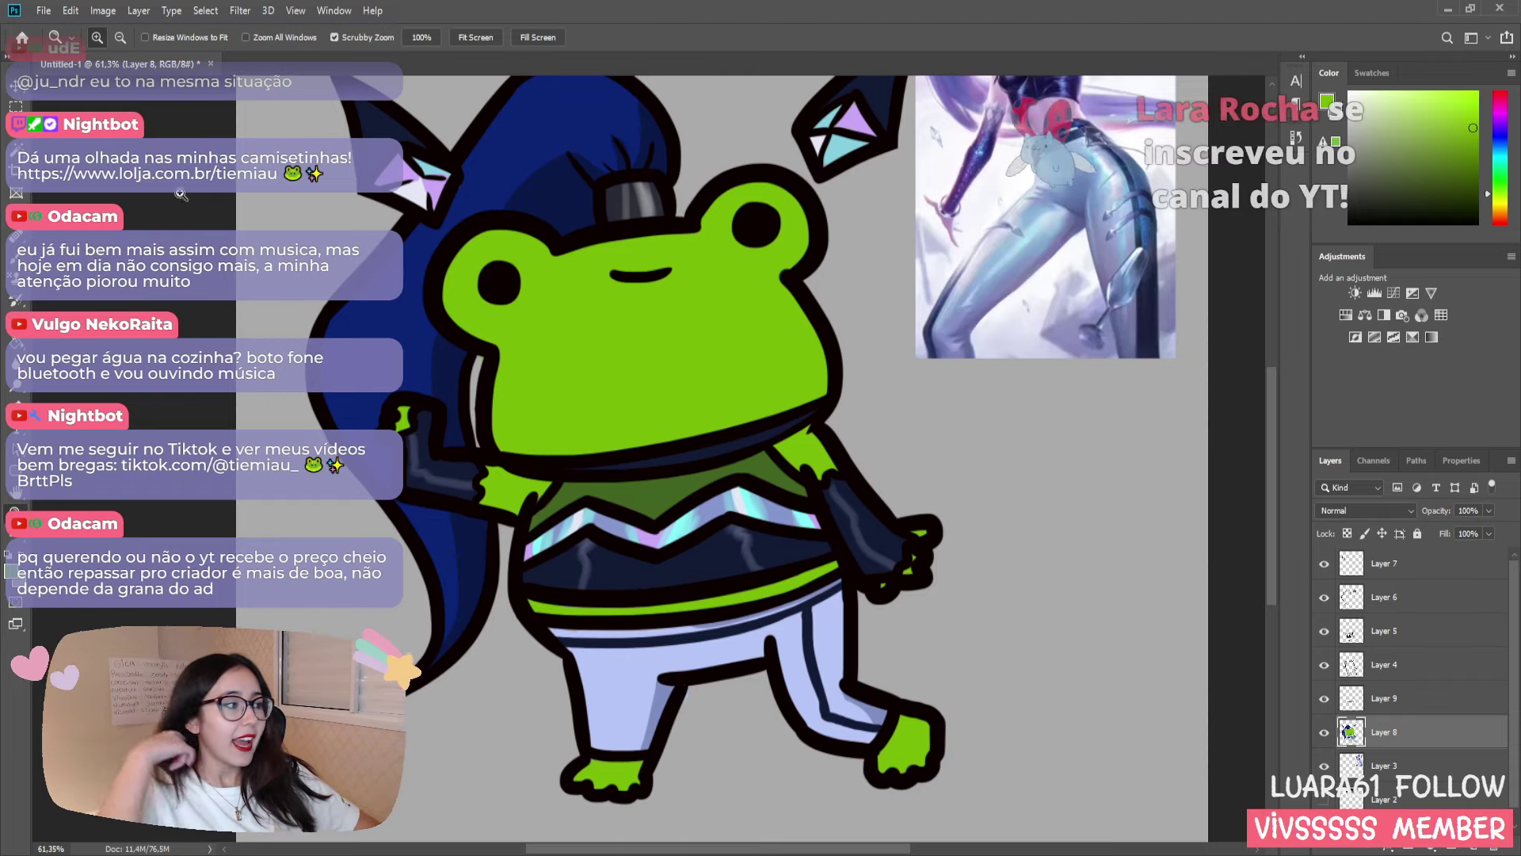
key("w")
left_click(658, 349)
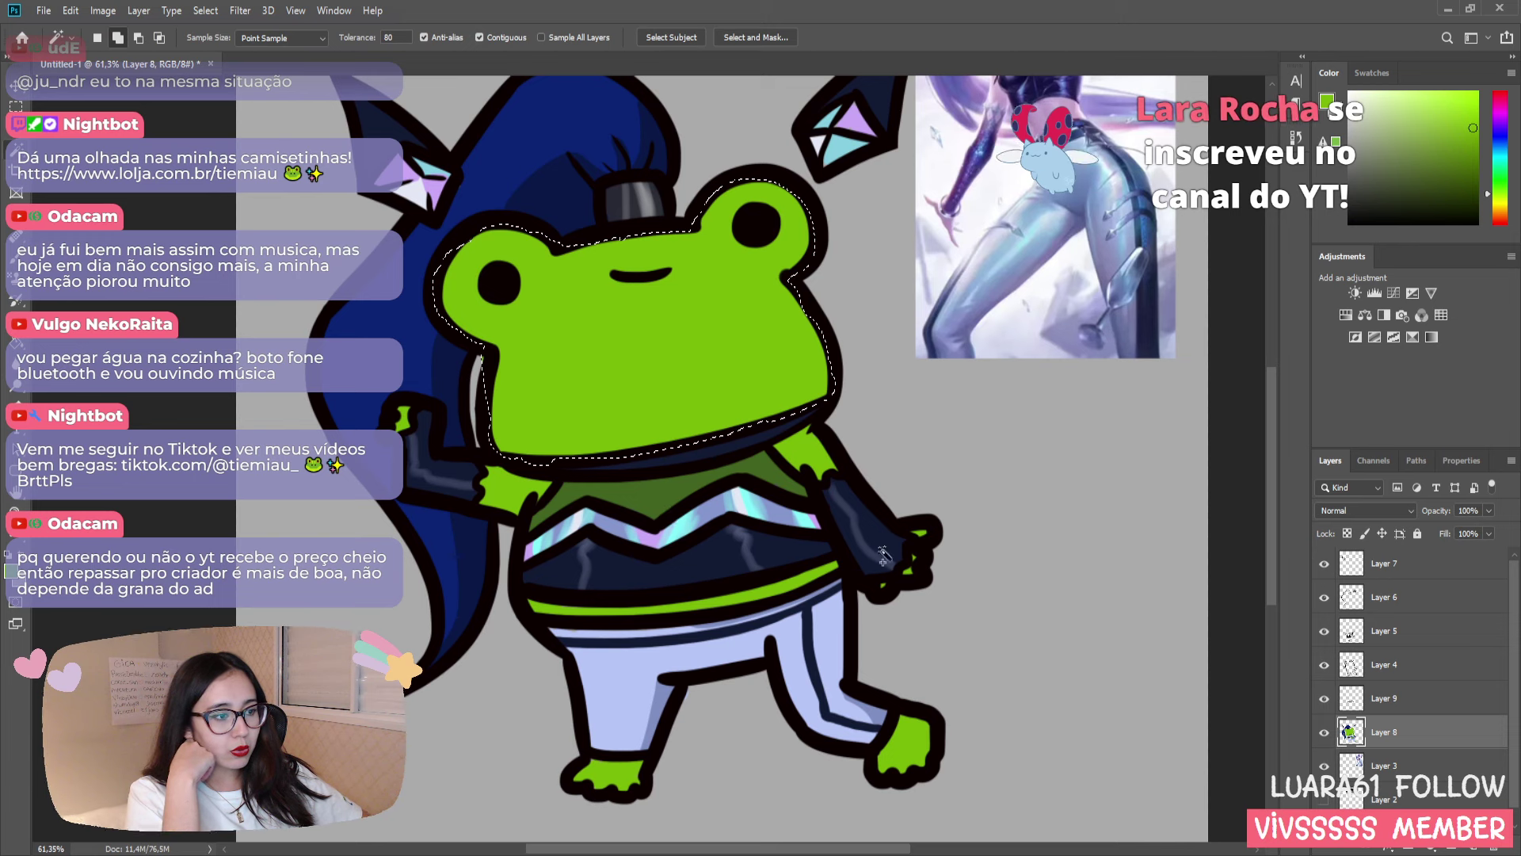
left_click(808, 468, "shift")
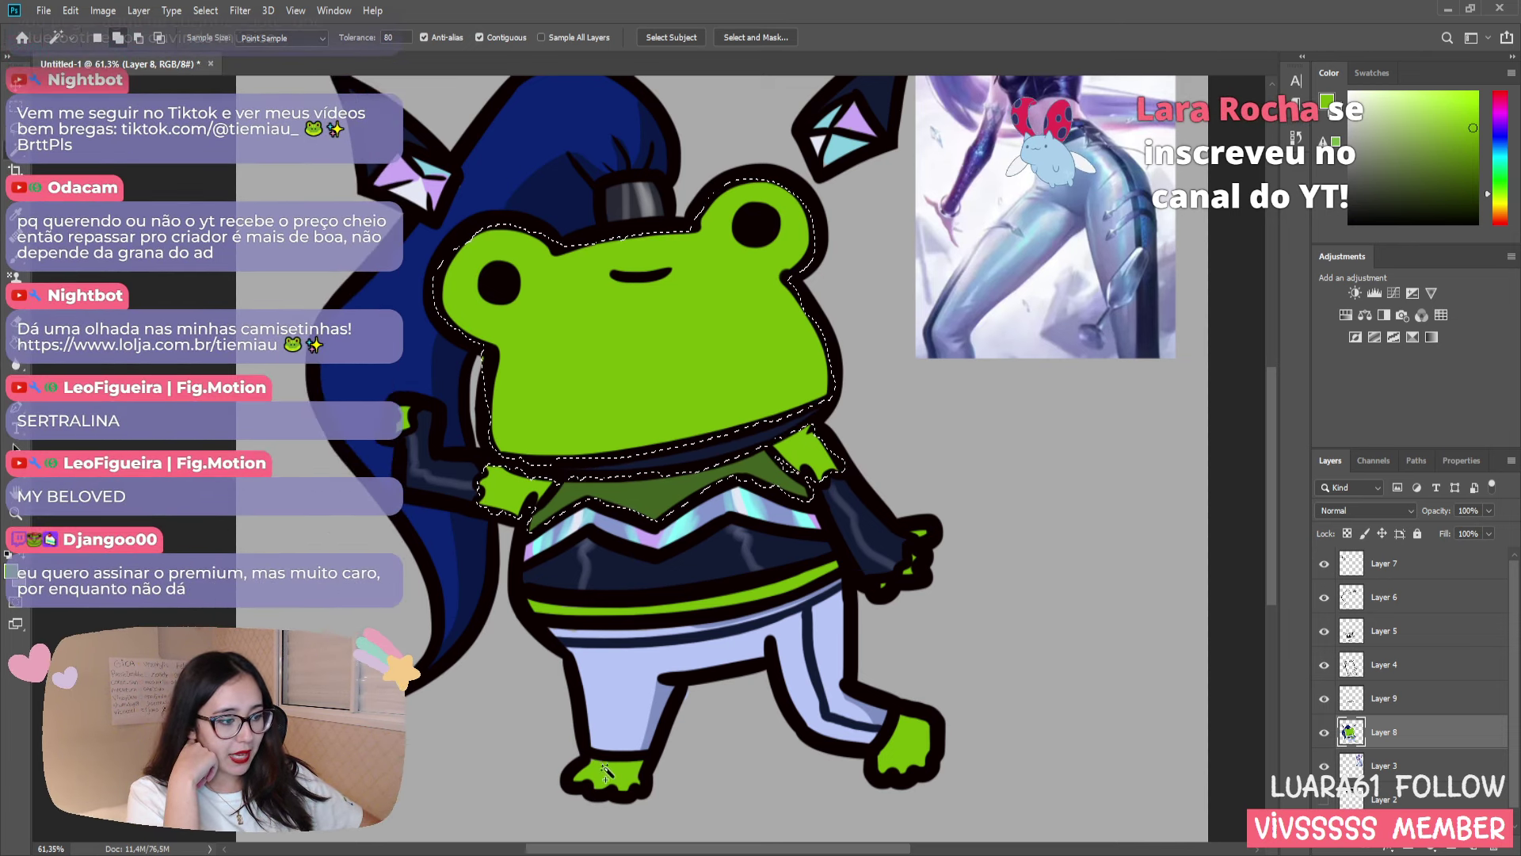
left_click(605, 772, "shift")
left_click(681, 606, "shift")
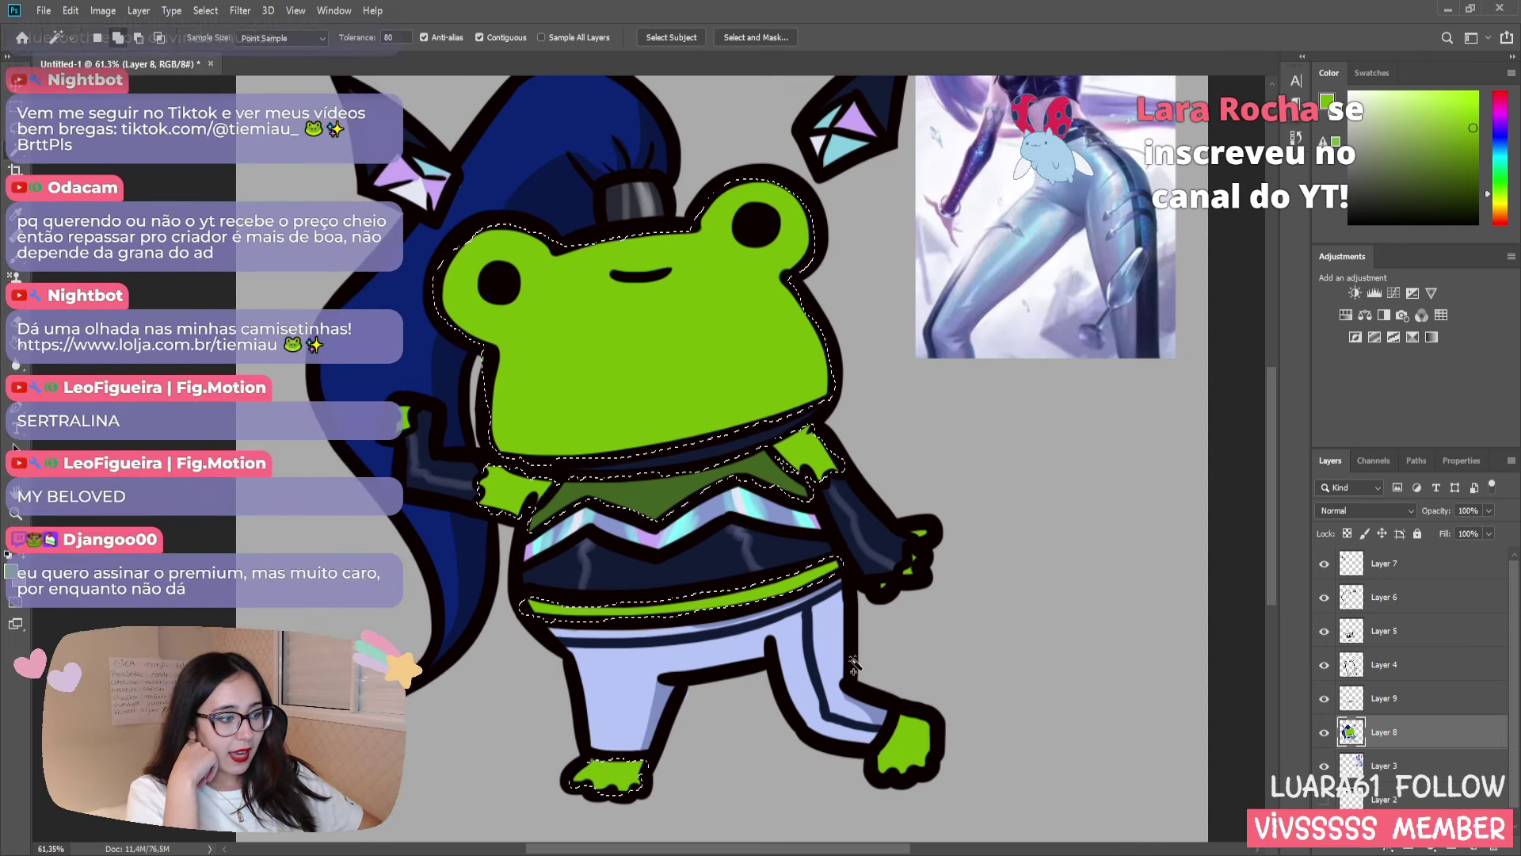
left_click(891, 744, "shift")
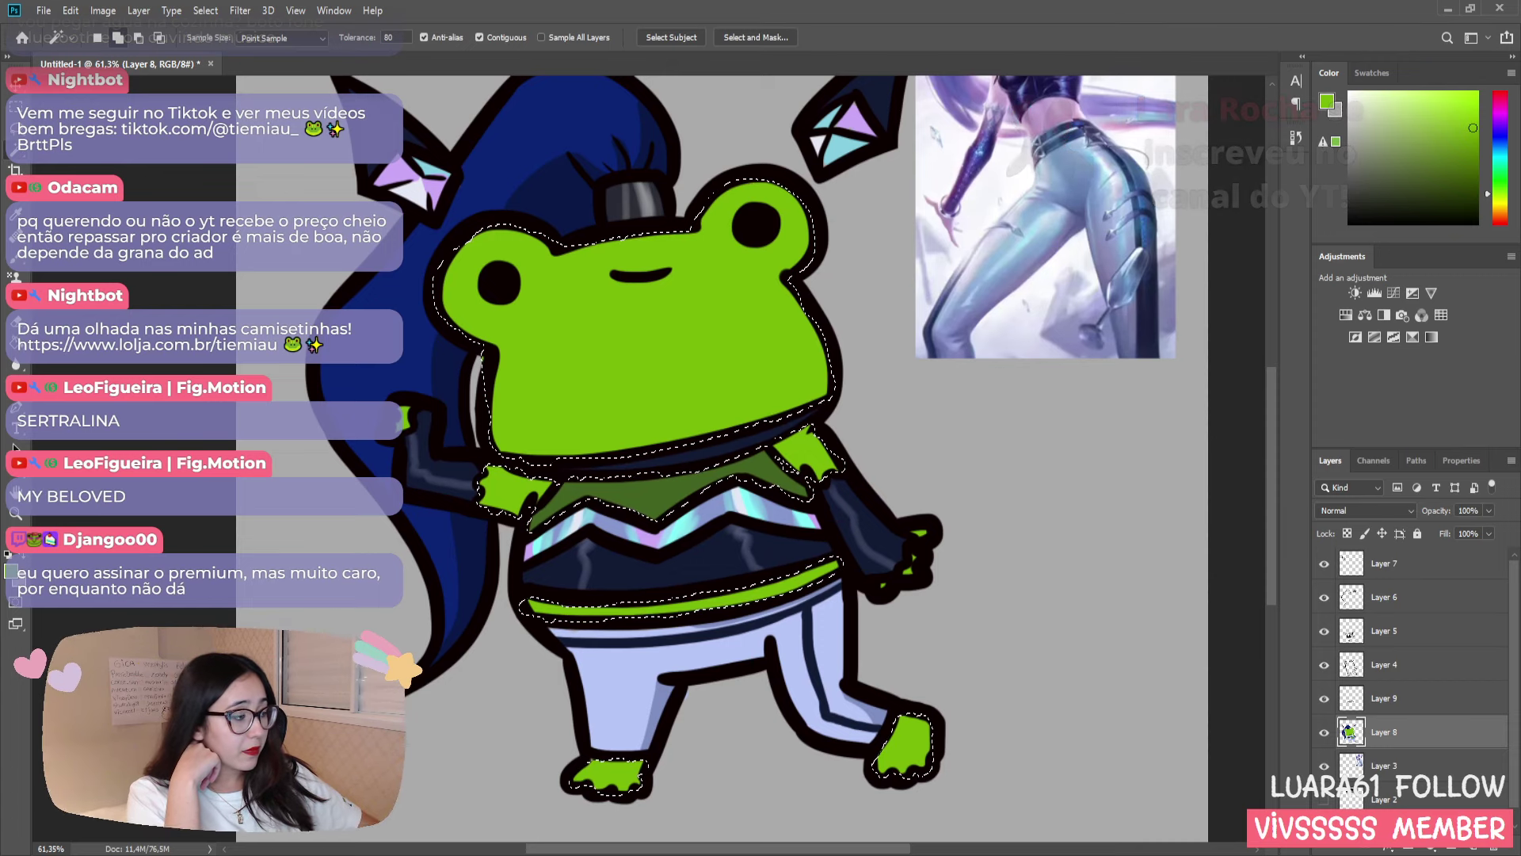
- Pick a darker green and shade the lower corner of the head below the eye farther from the ponytail
key("i")
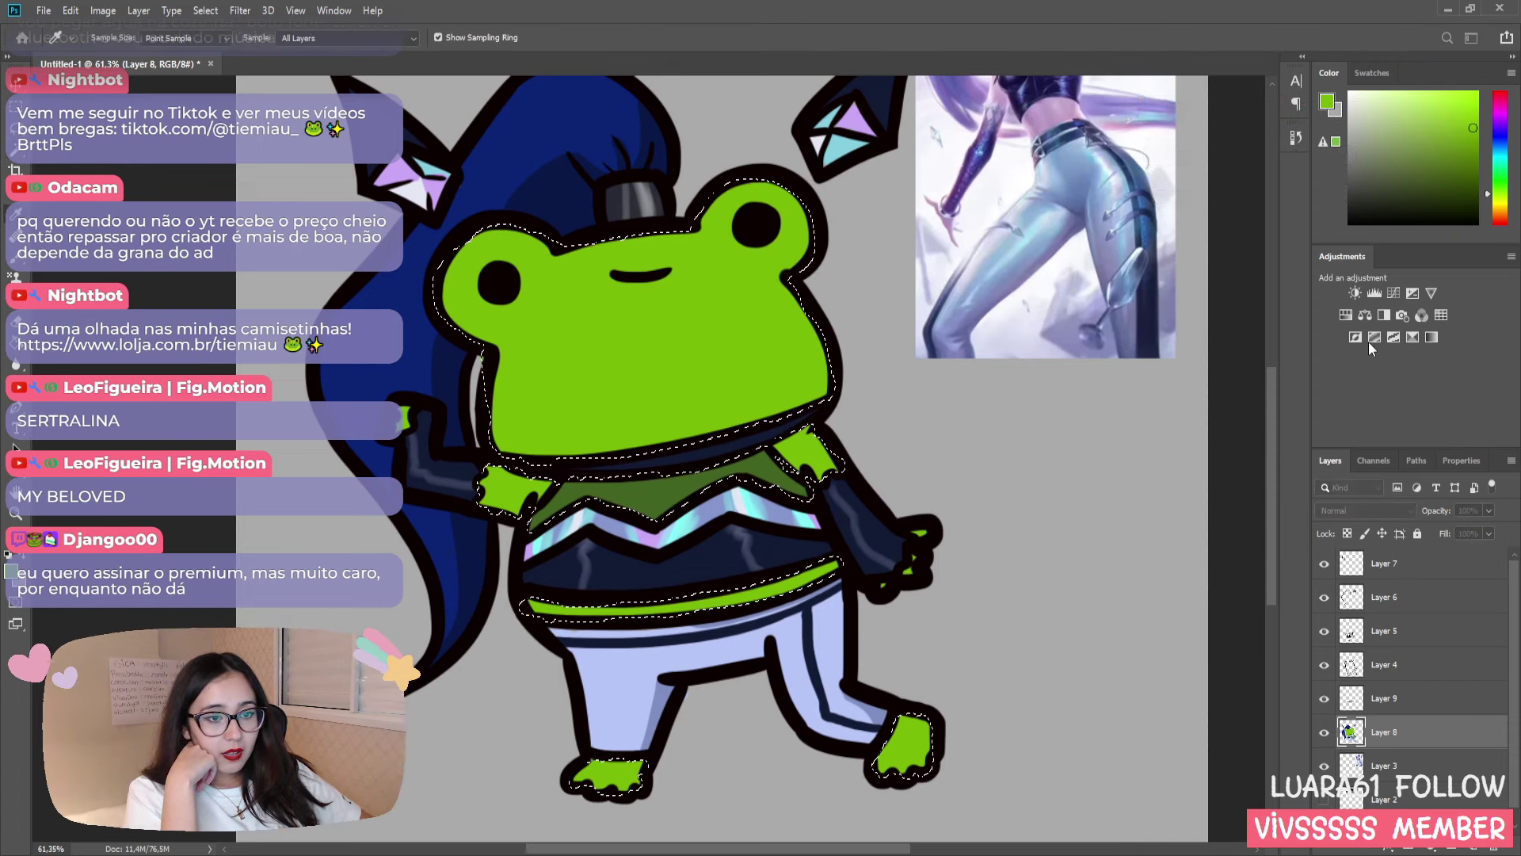
key("b")
left_click(819, 452, "alt")
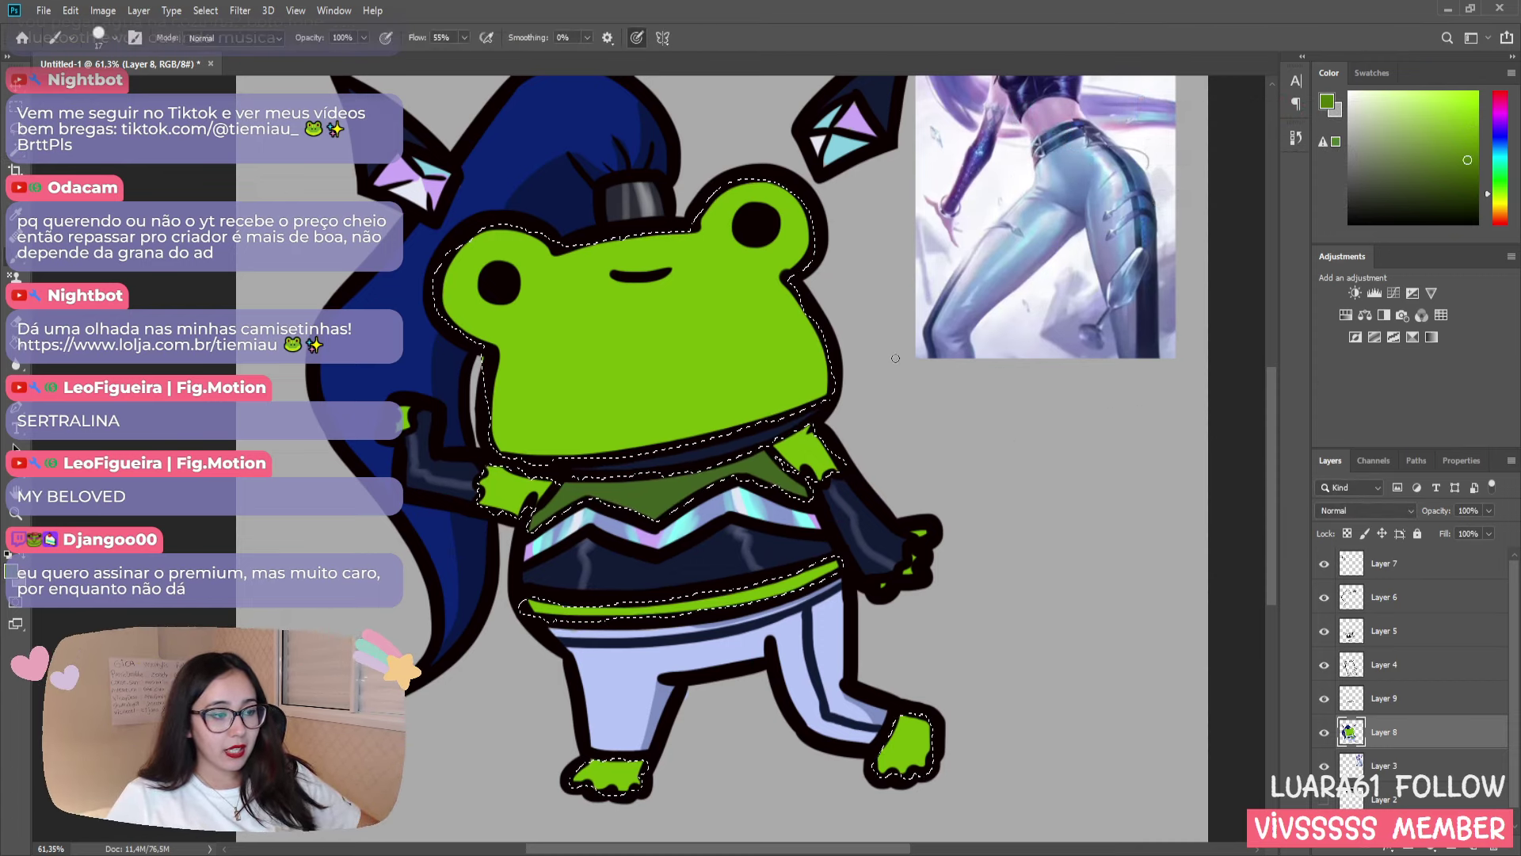
left_click_drag(800, 412, 832, 371)
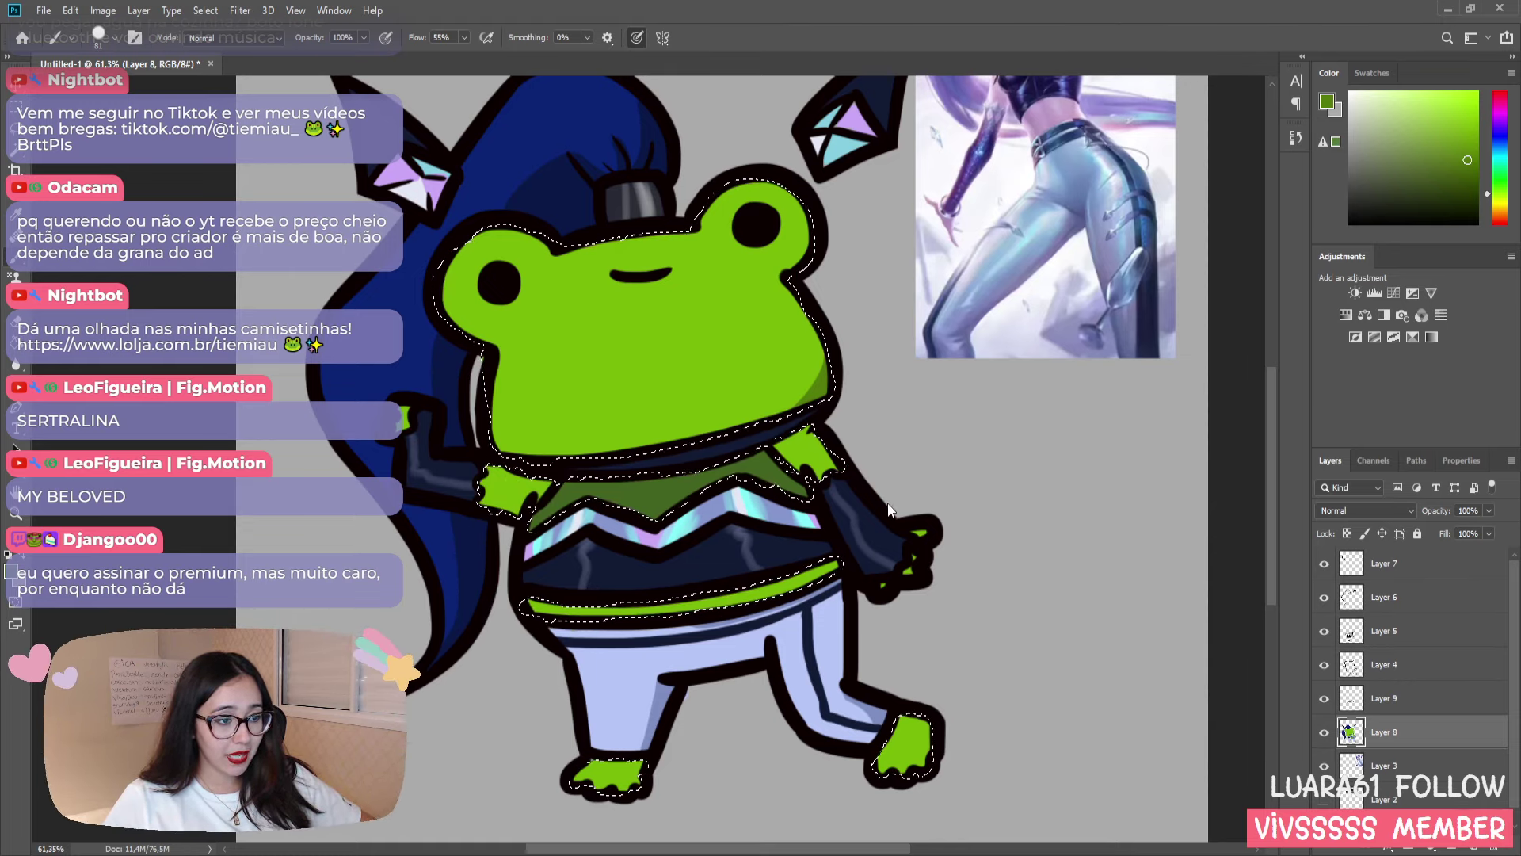
- Shade the feet and the end of the waist strip in darker green with a smaller brush, and clear the selection
key("bracketleft")
key("bracketleft")
key("bracketleft")
key("bracketleft")
key("bracketleft")
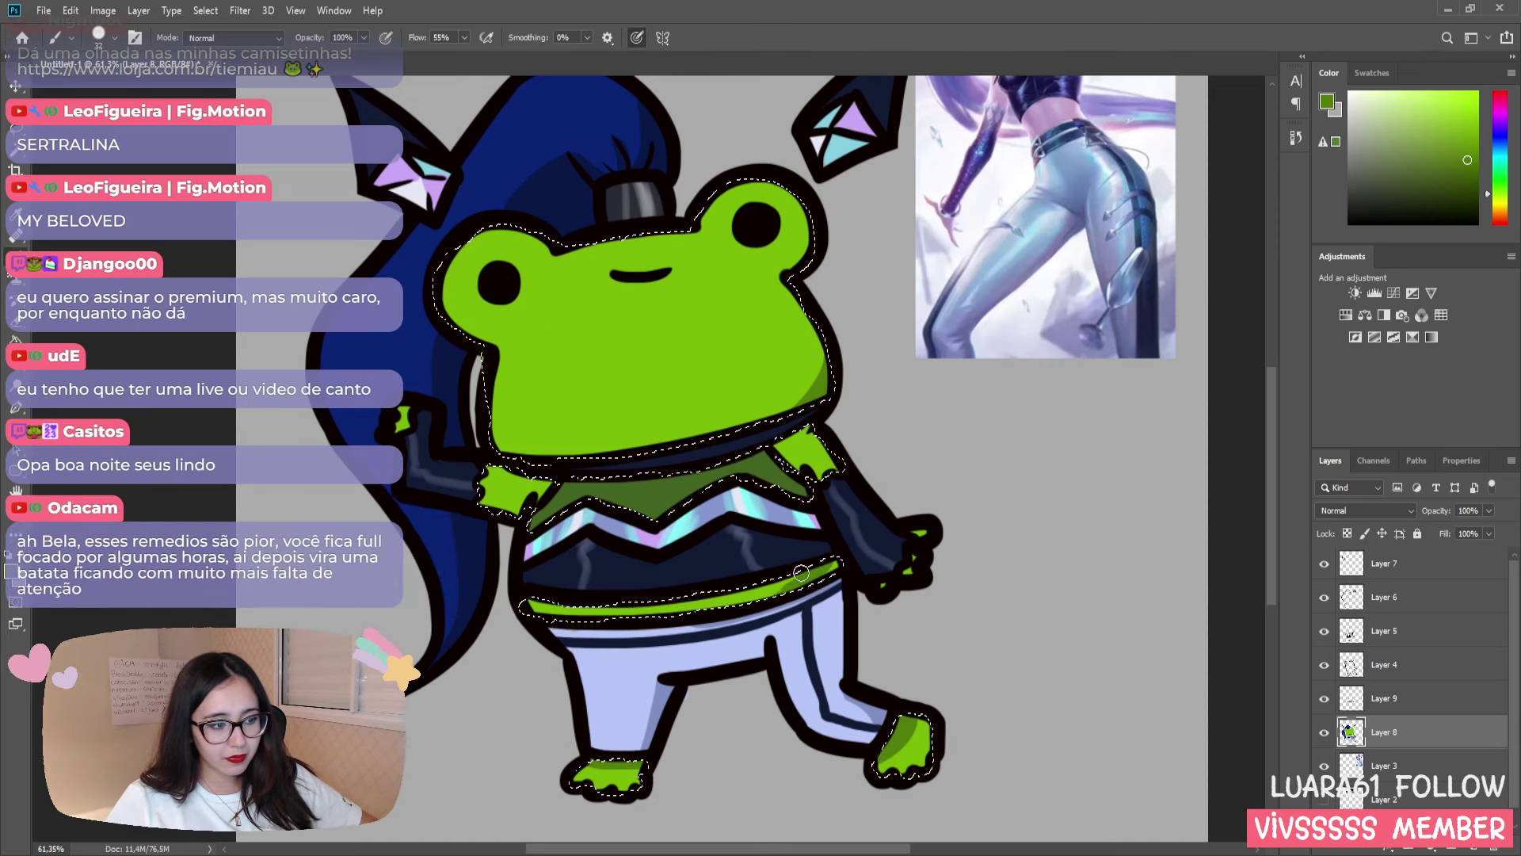
left_click_drag(829, 564, 769, 607)
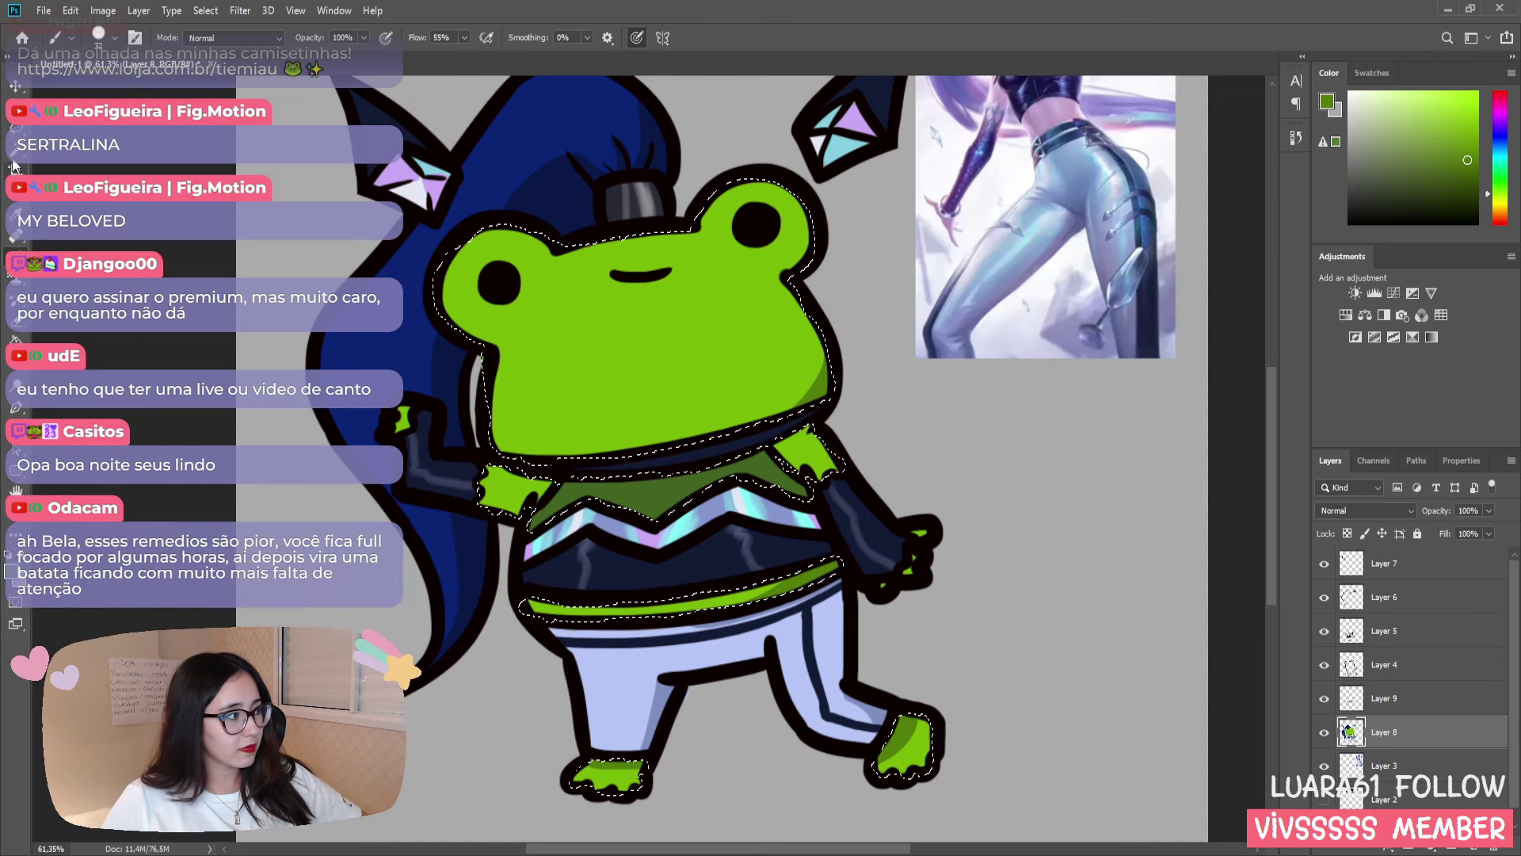
key("m")
key("ctrl+d")
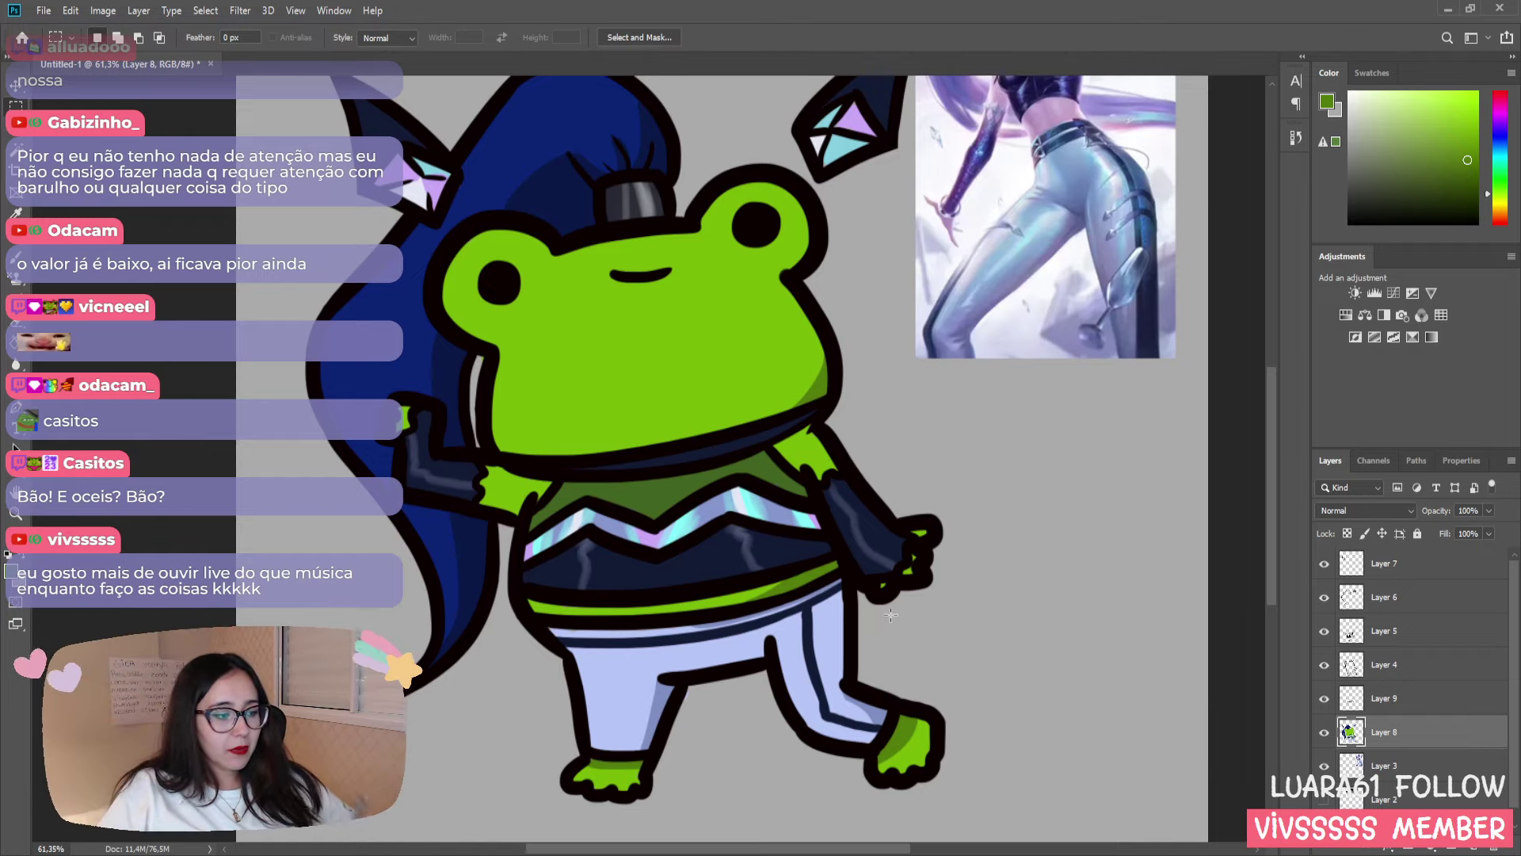
- Select the ponytail's blue areas including the shading, darken them to a deep navy, and clear the selection
key("z")
left_click_drag(871, 666, 836, 674)
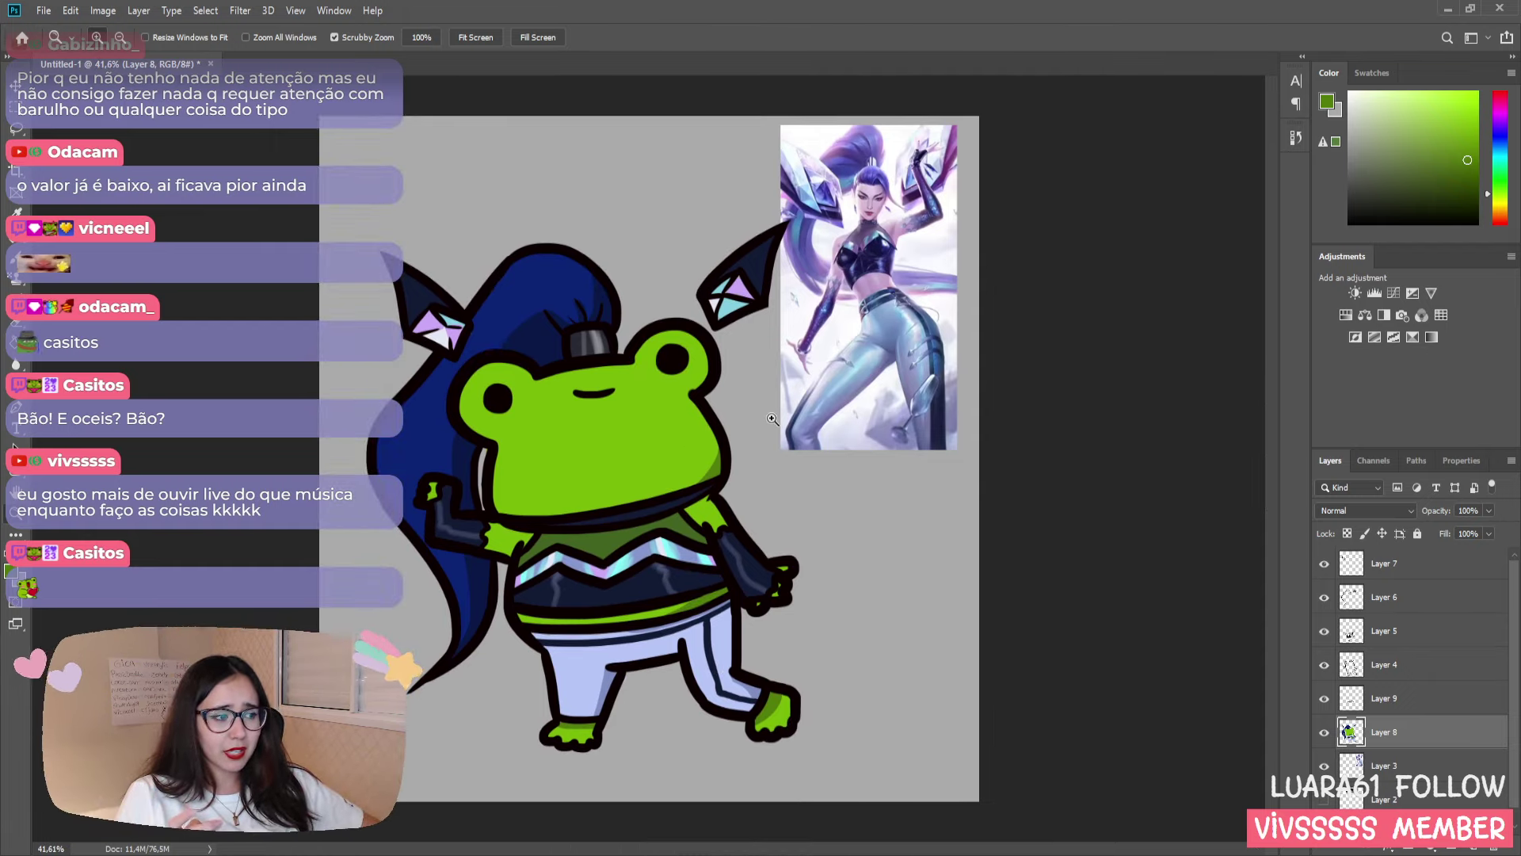
left_click_drag(605, 467, 576, 497)
key("w")
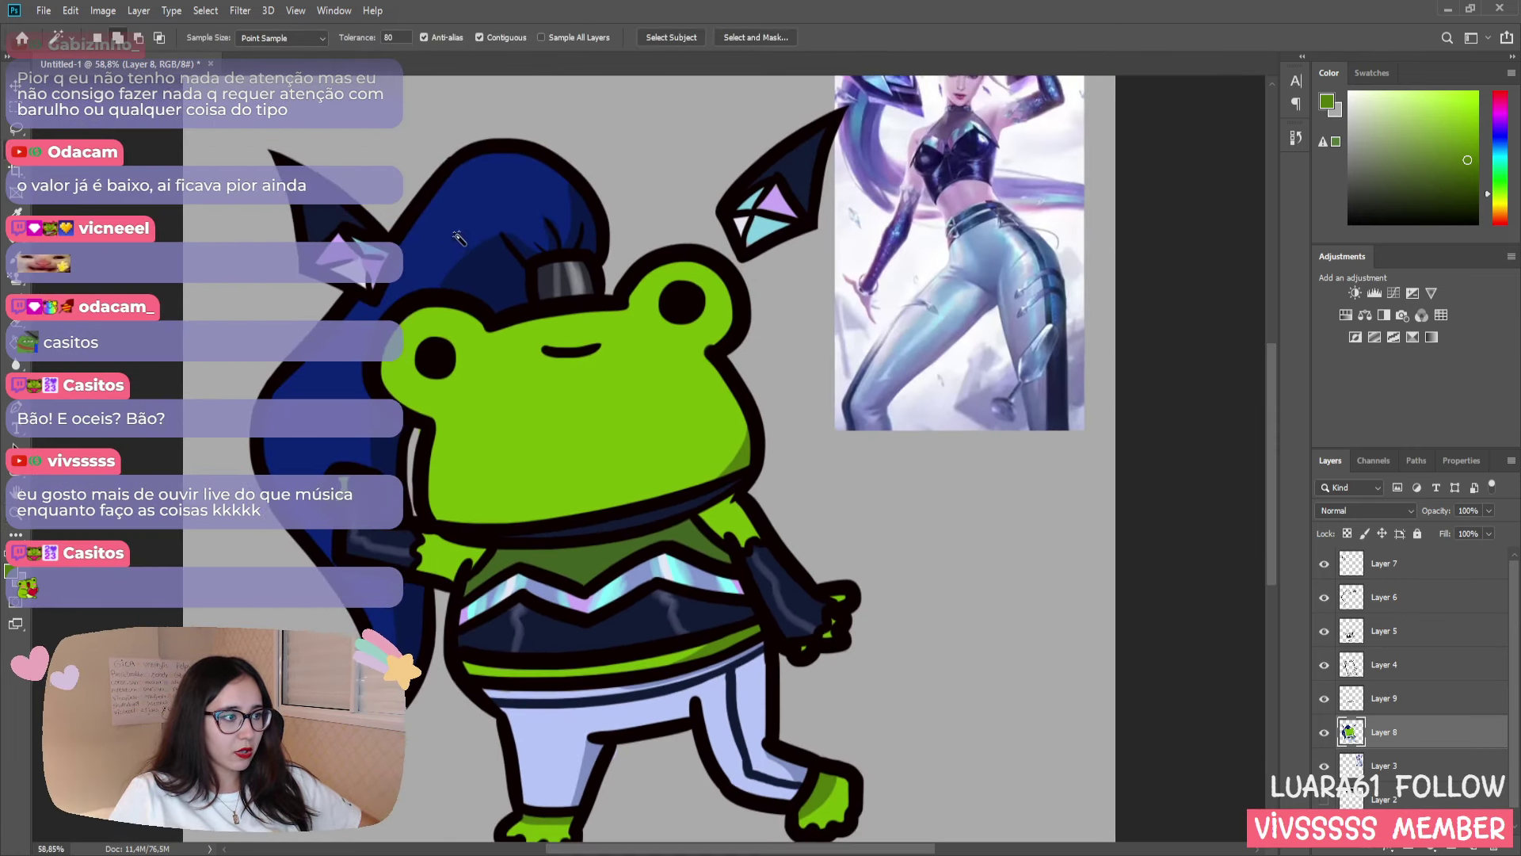
left_click(476, 271)
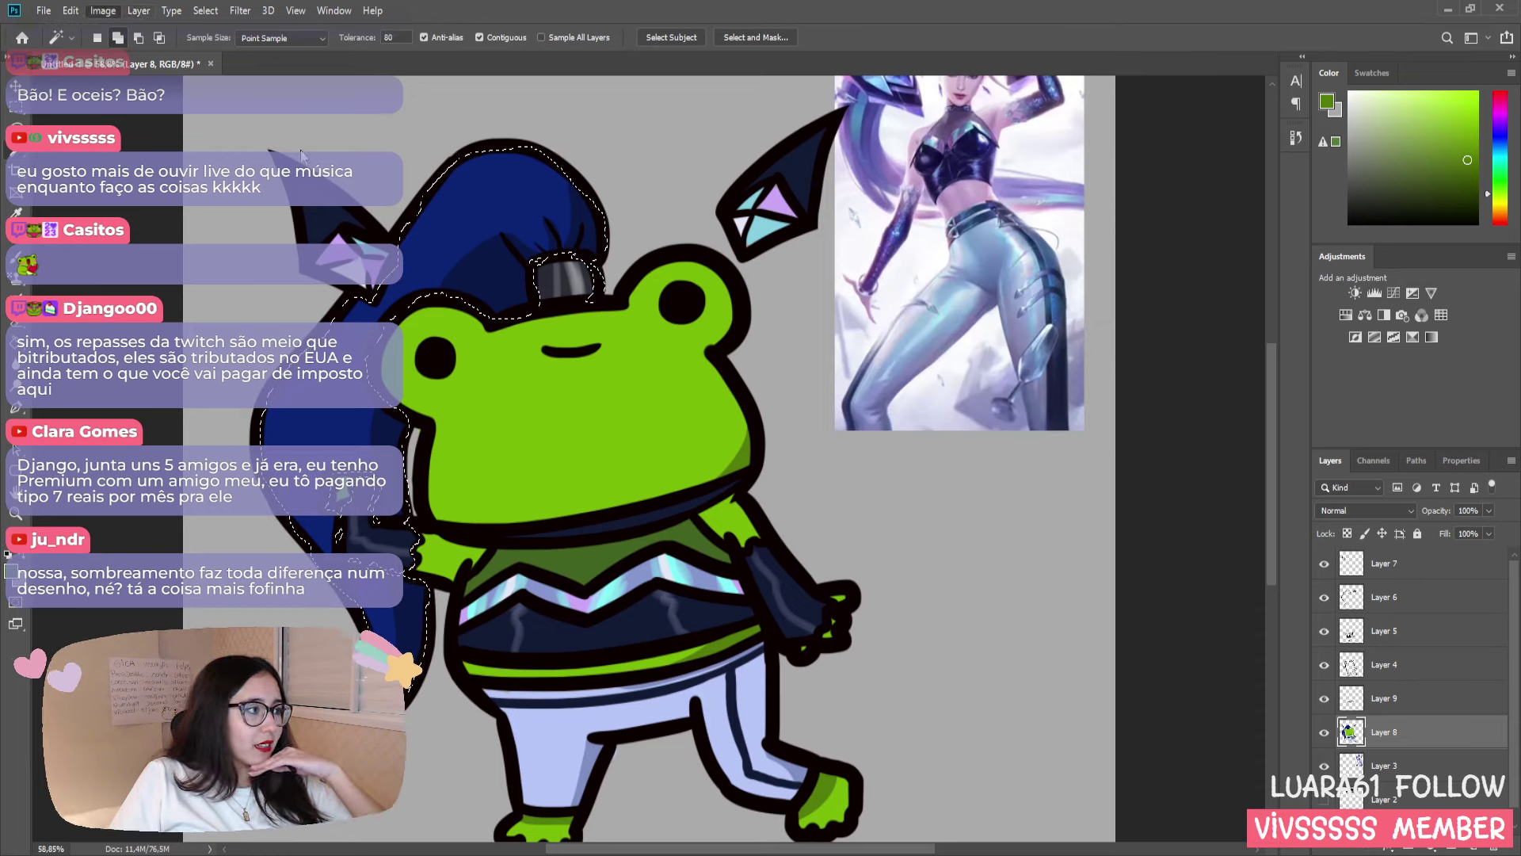
key("i")
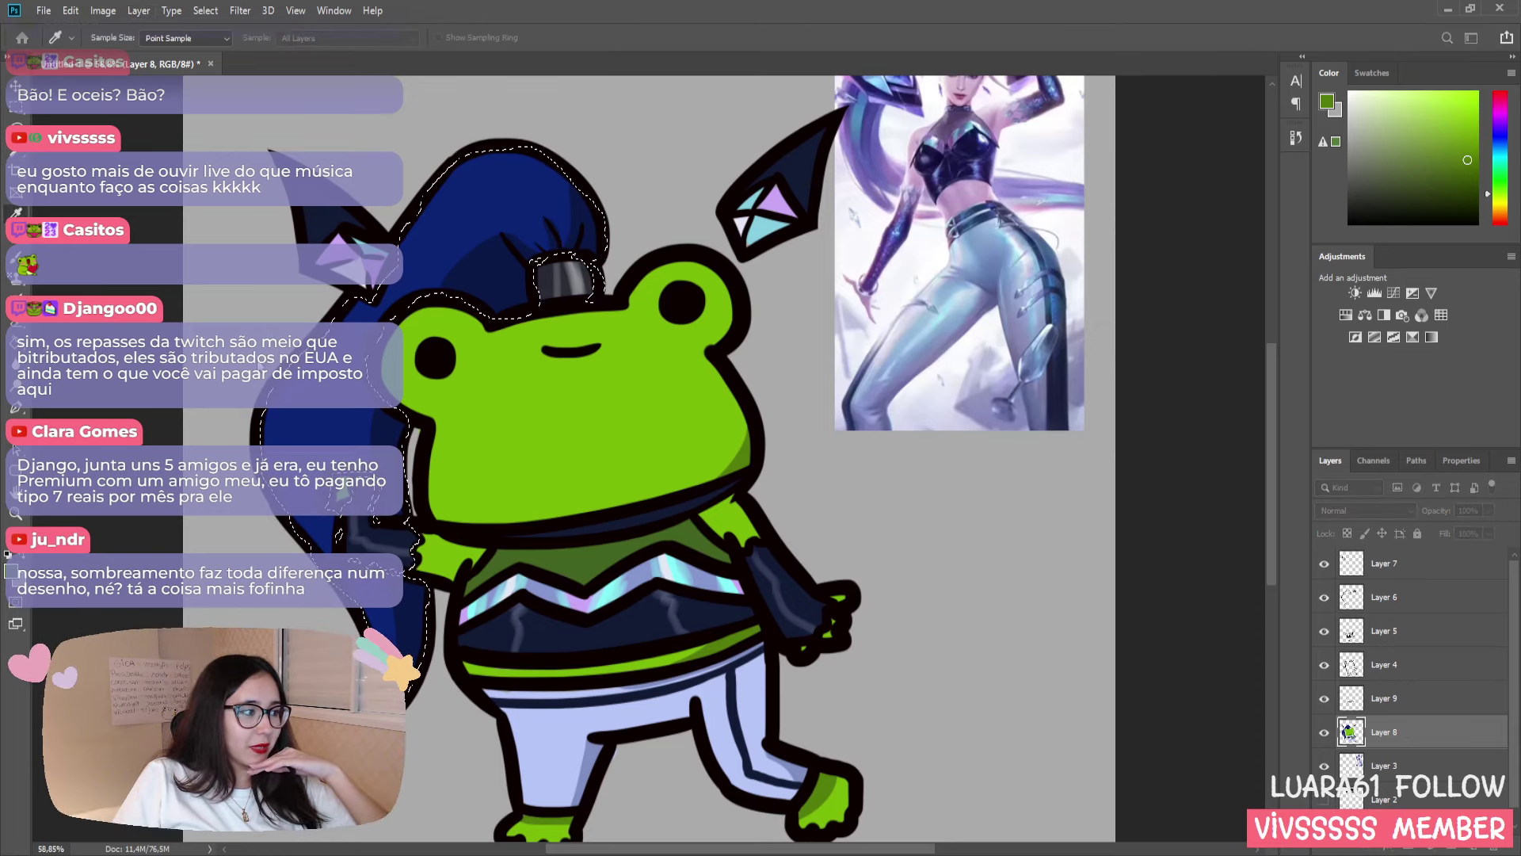
key("ctrl+z")
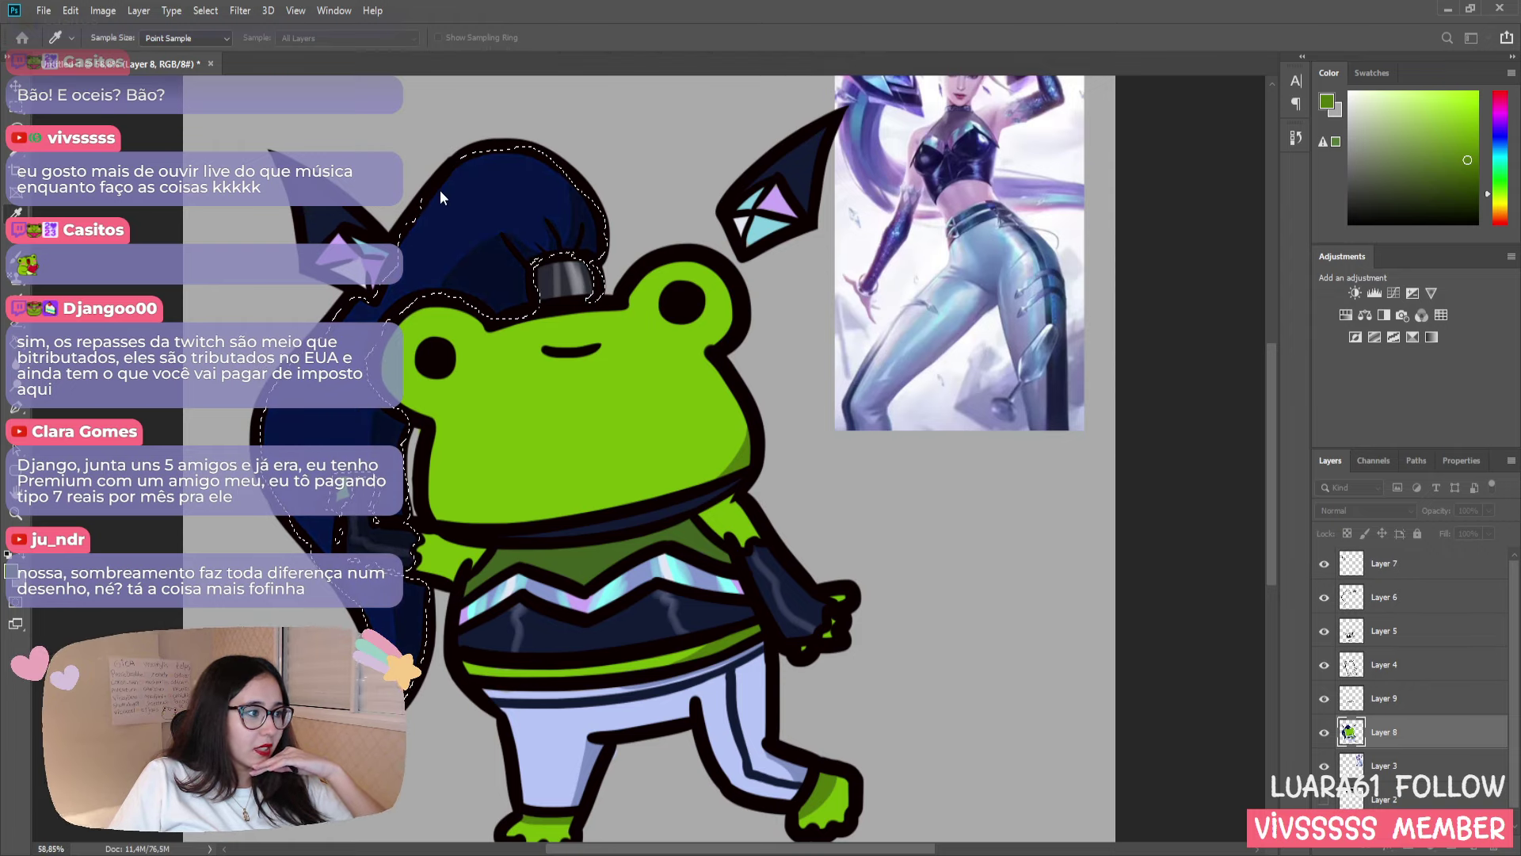
key("m")
key("ctrl+d")
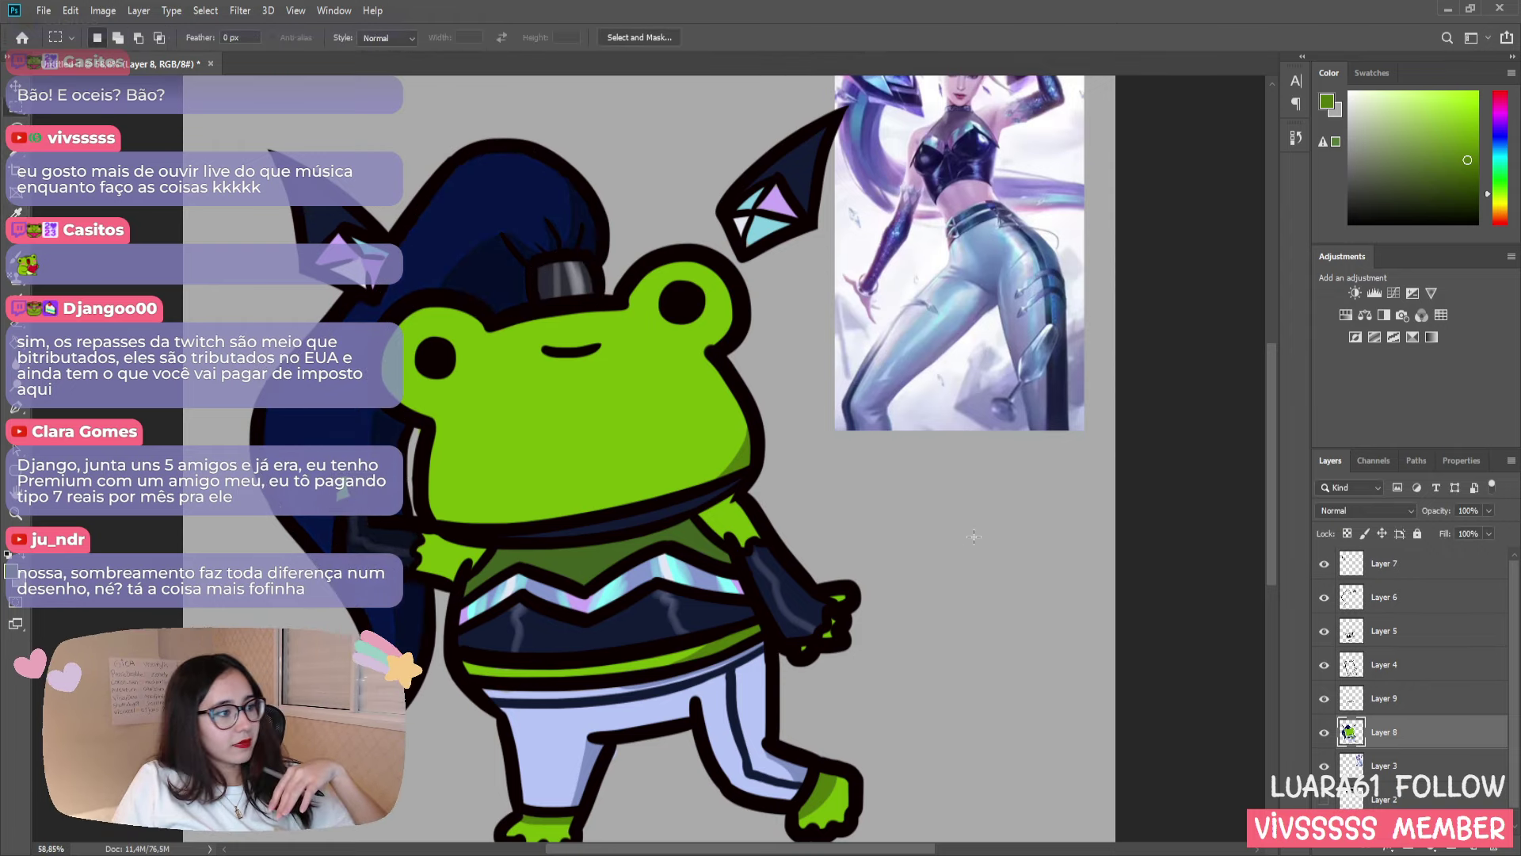
- Sample the trousers' light blue, set up a soft brush of size 97, and add a new layer above the frog's colour layer
key("z")
left_click_drag(953, 591, 913, 607)
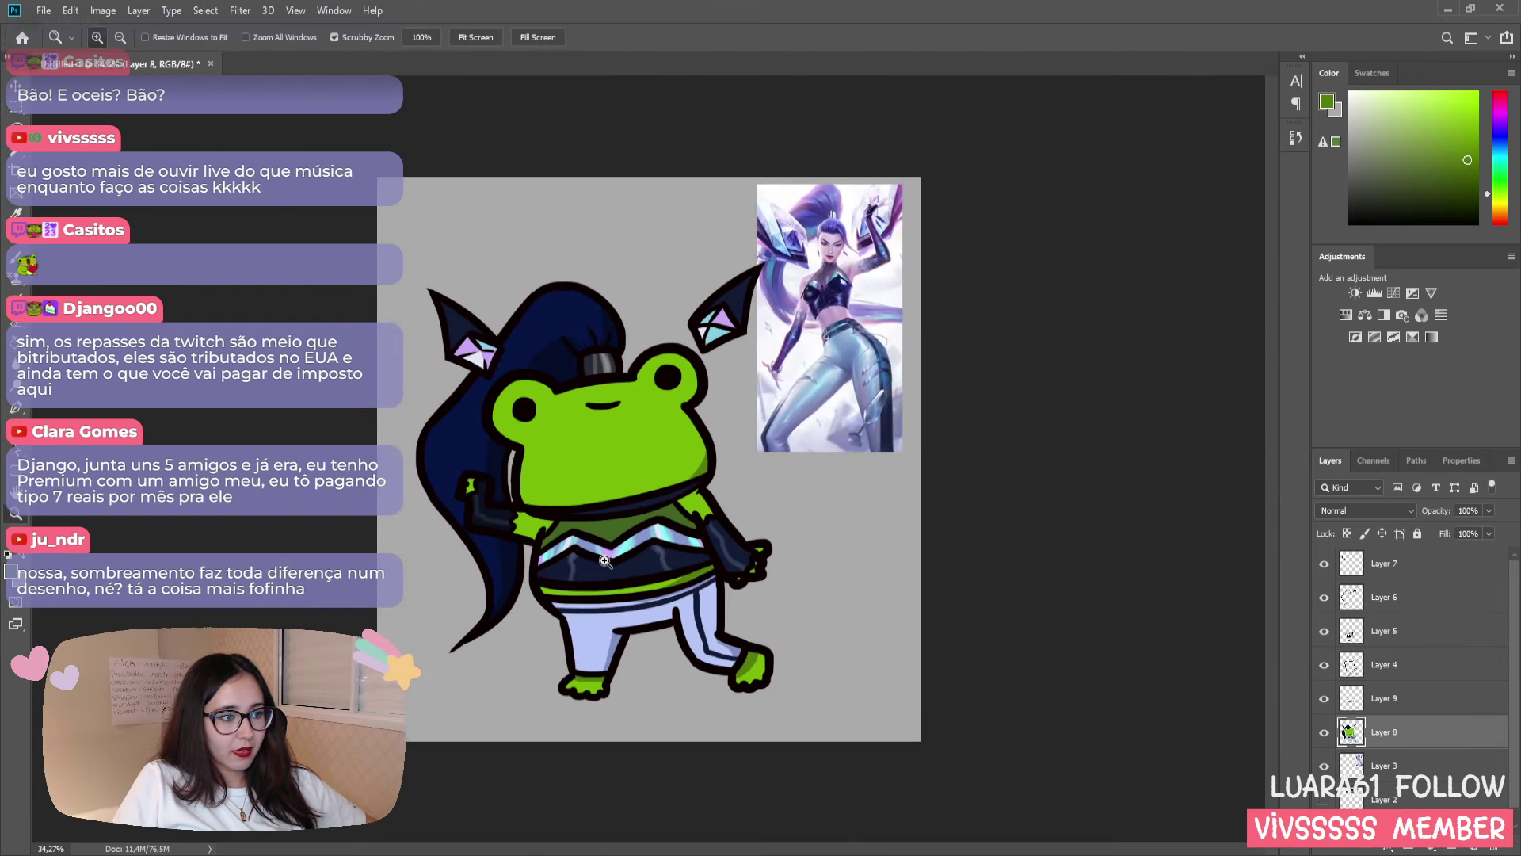
left_click_drag(606, 562, 624, 542)
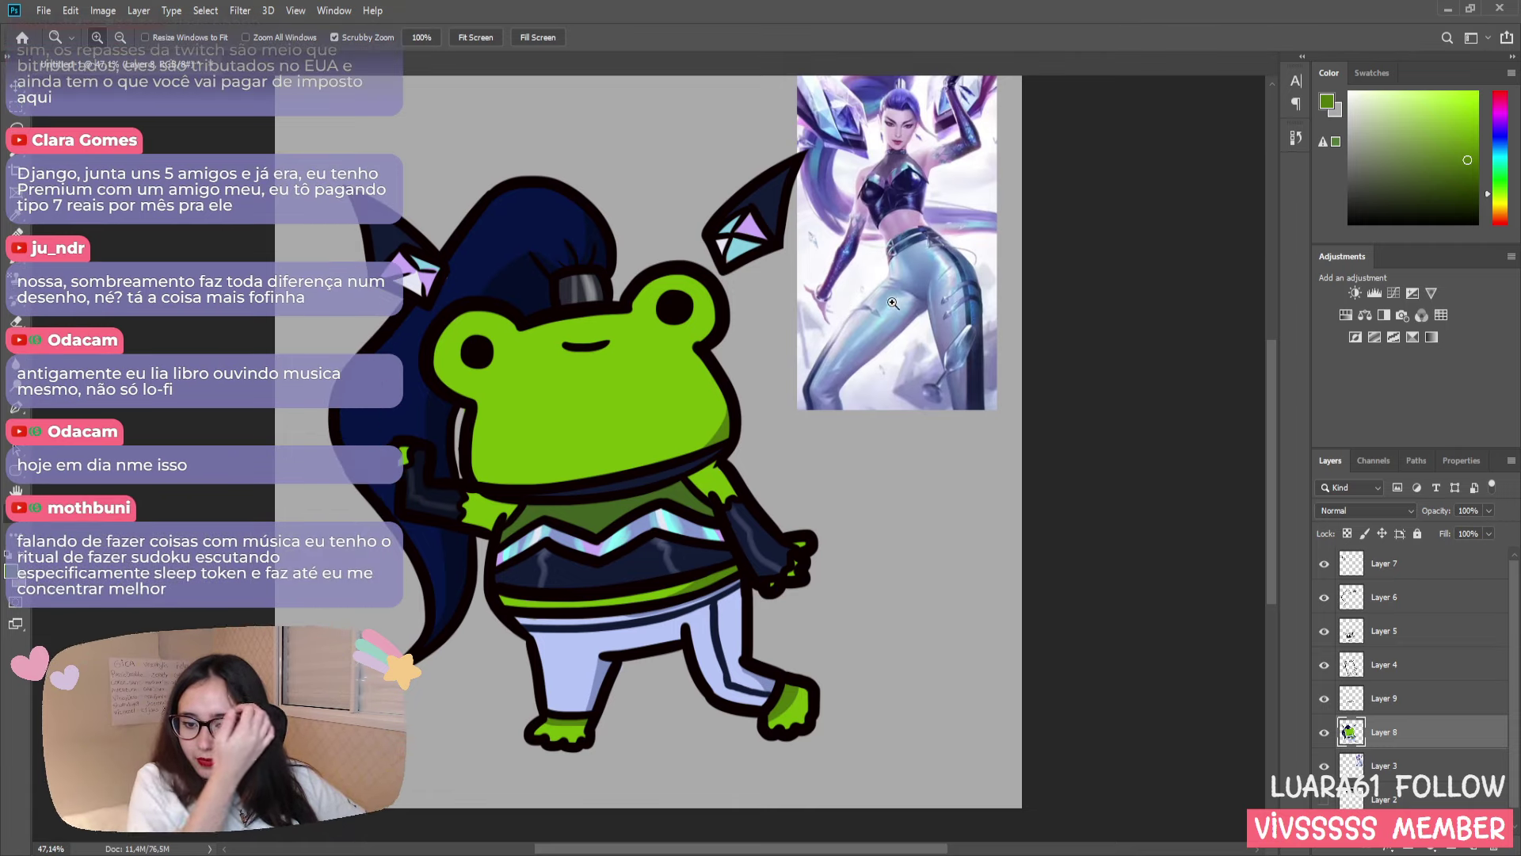
key("h")
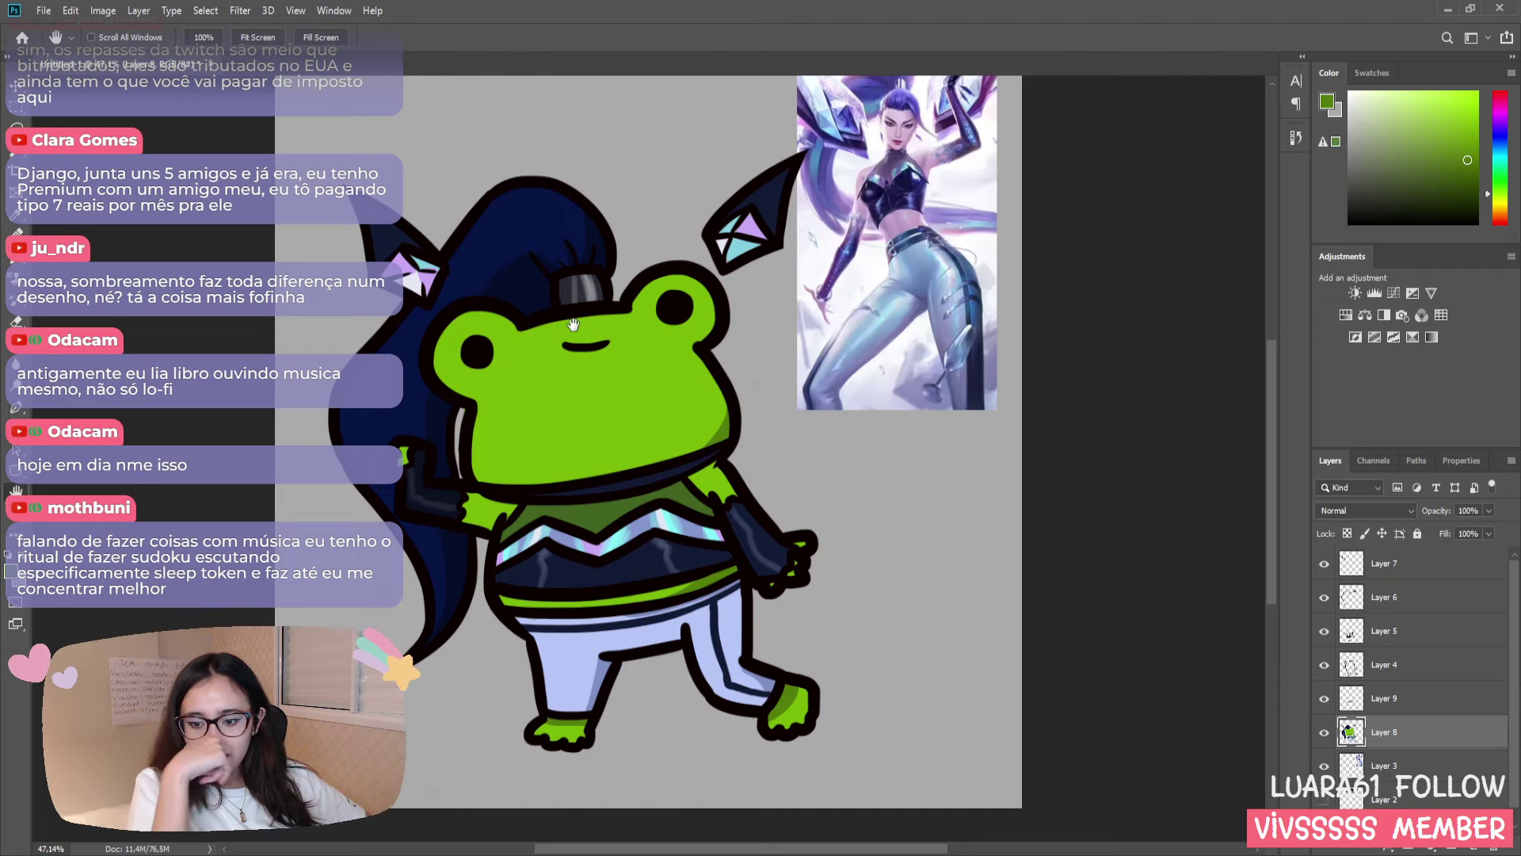
left_click_drag(573, 325, 719, 416)
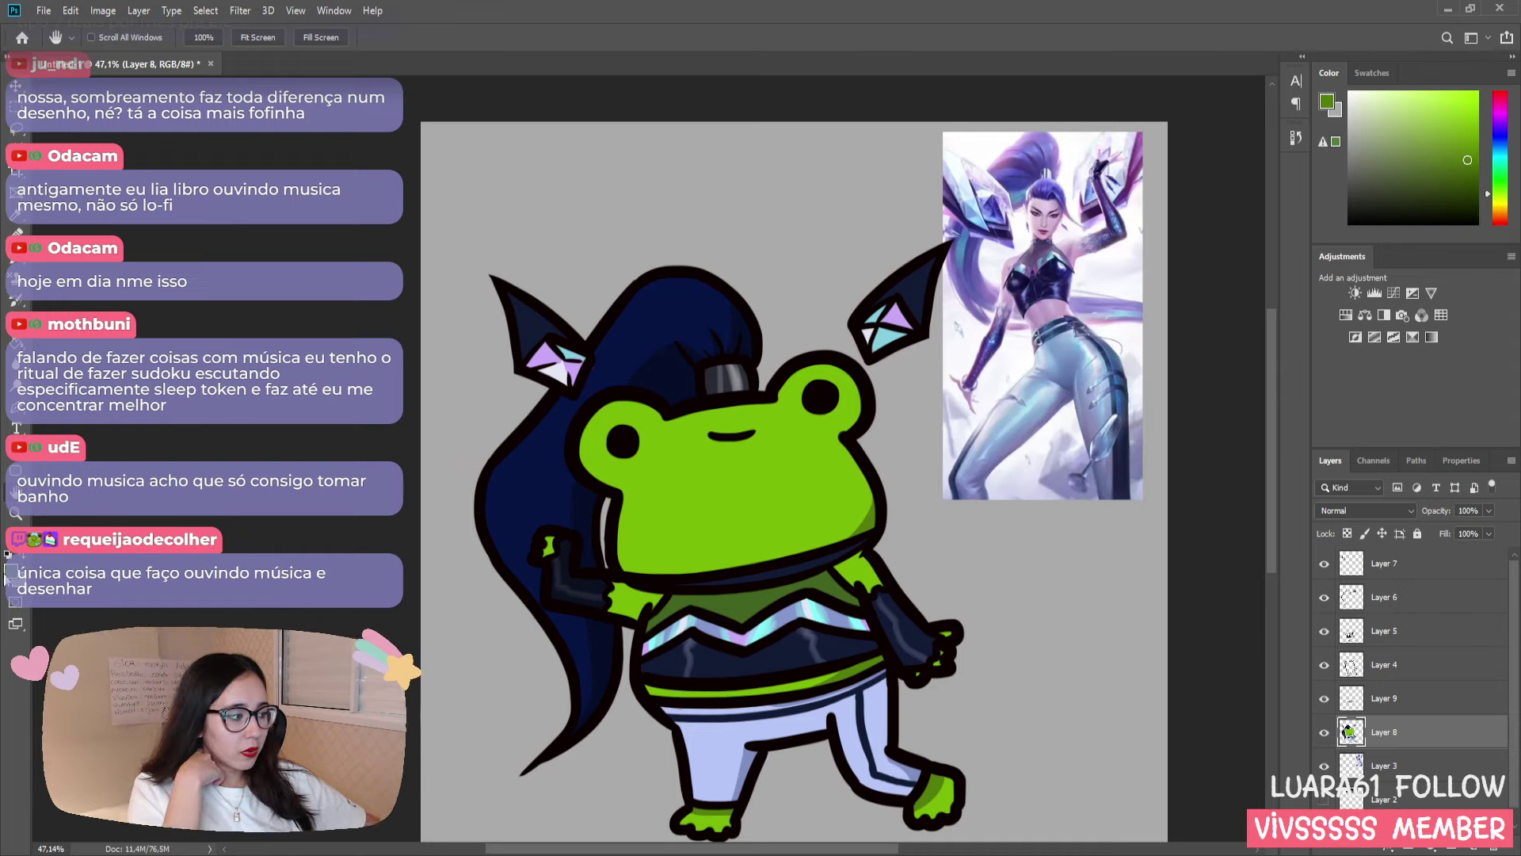
key("i")
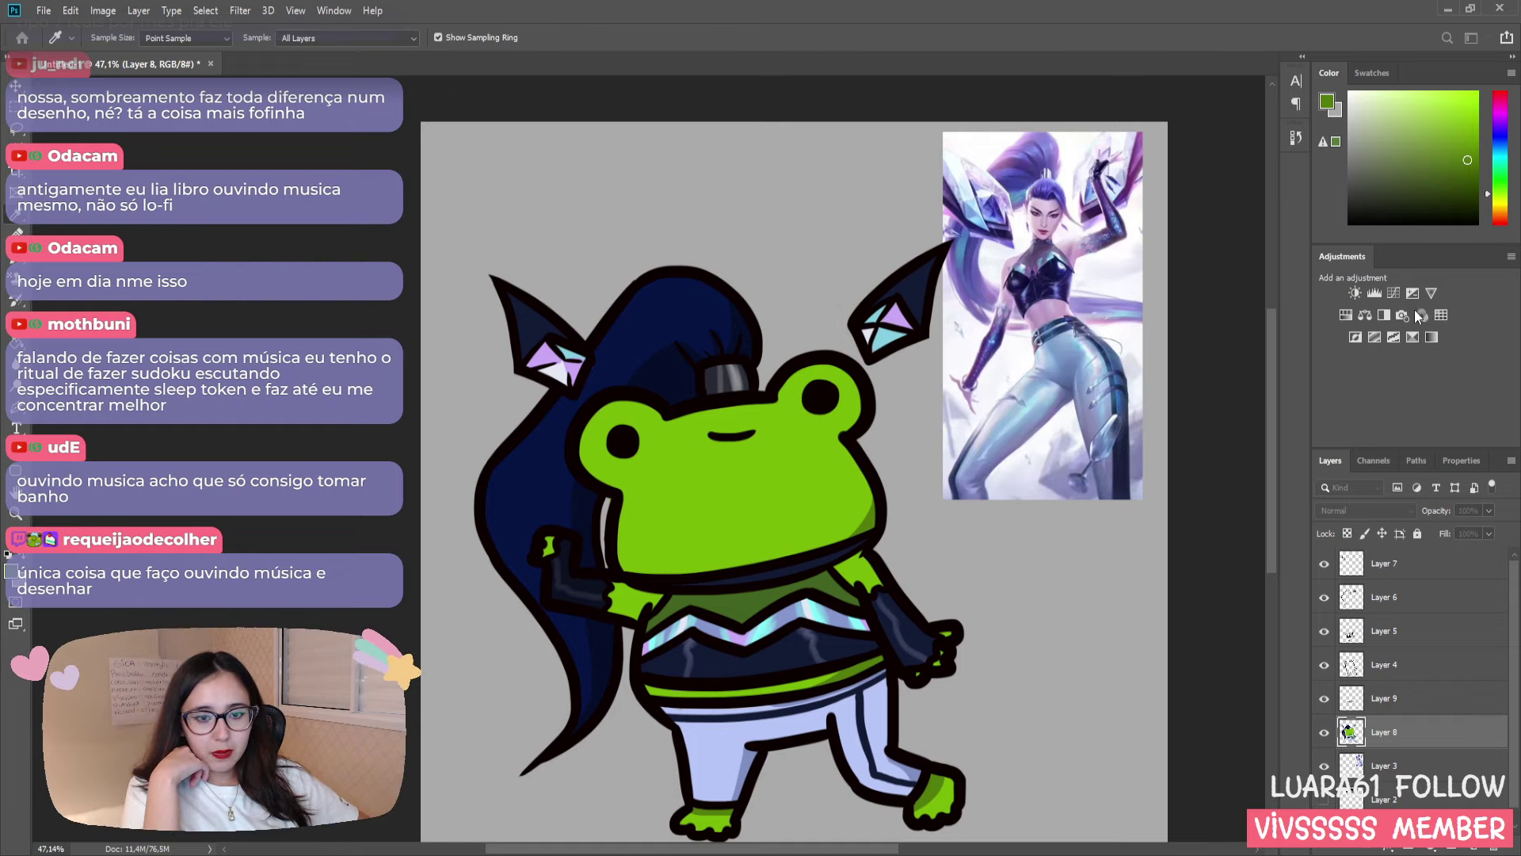
key("h")
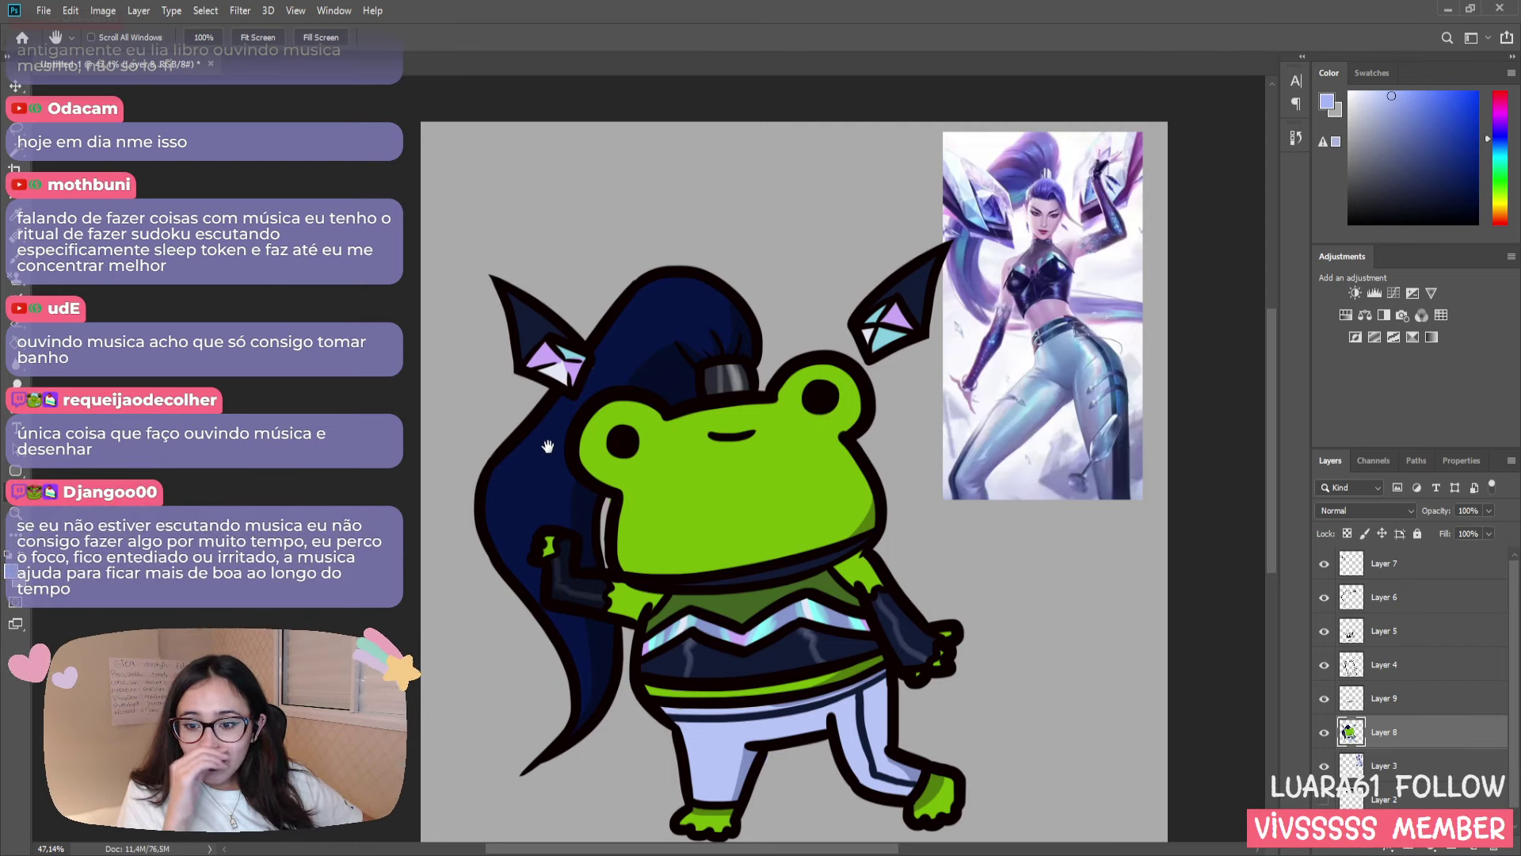
key("b")
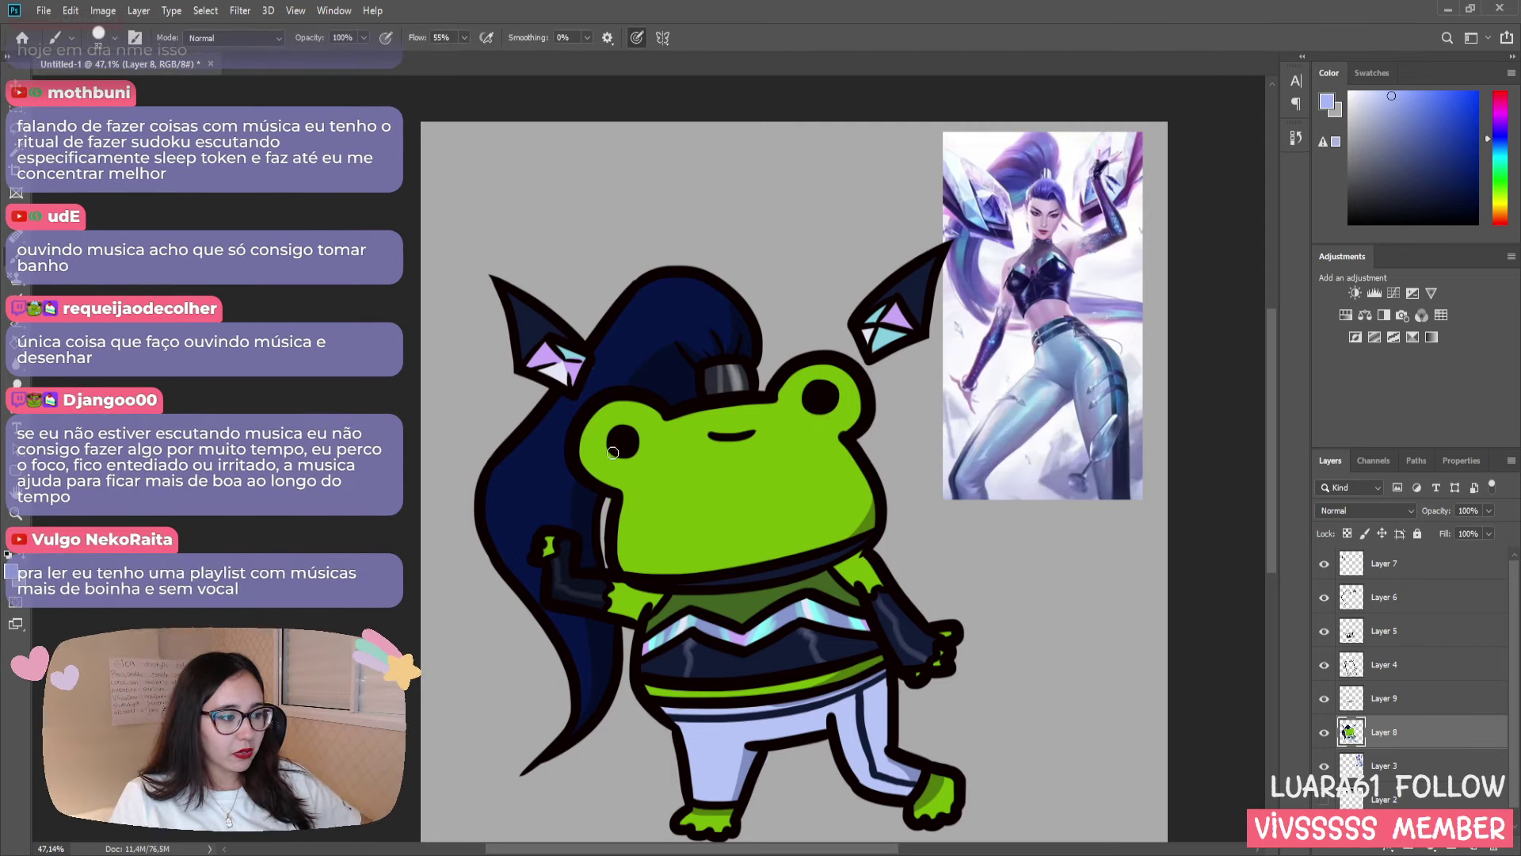
key("bracketleft")
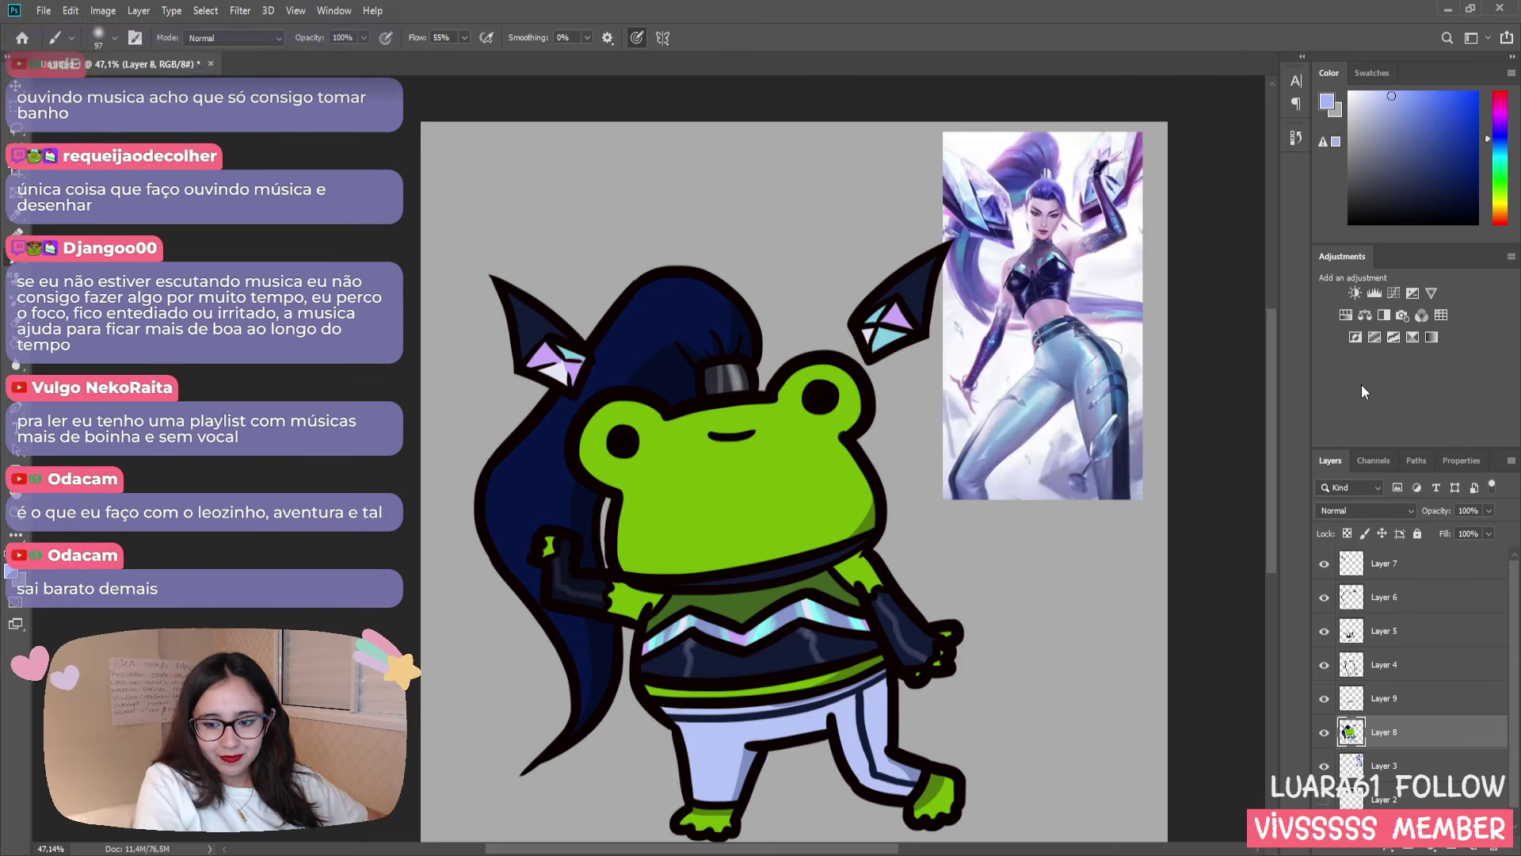
key("ctrl+shift+alt+n")
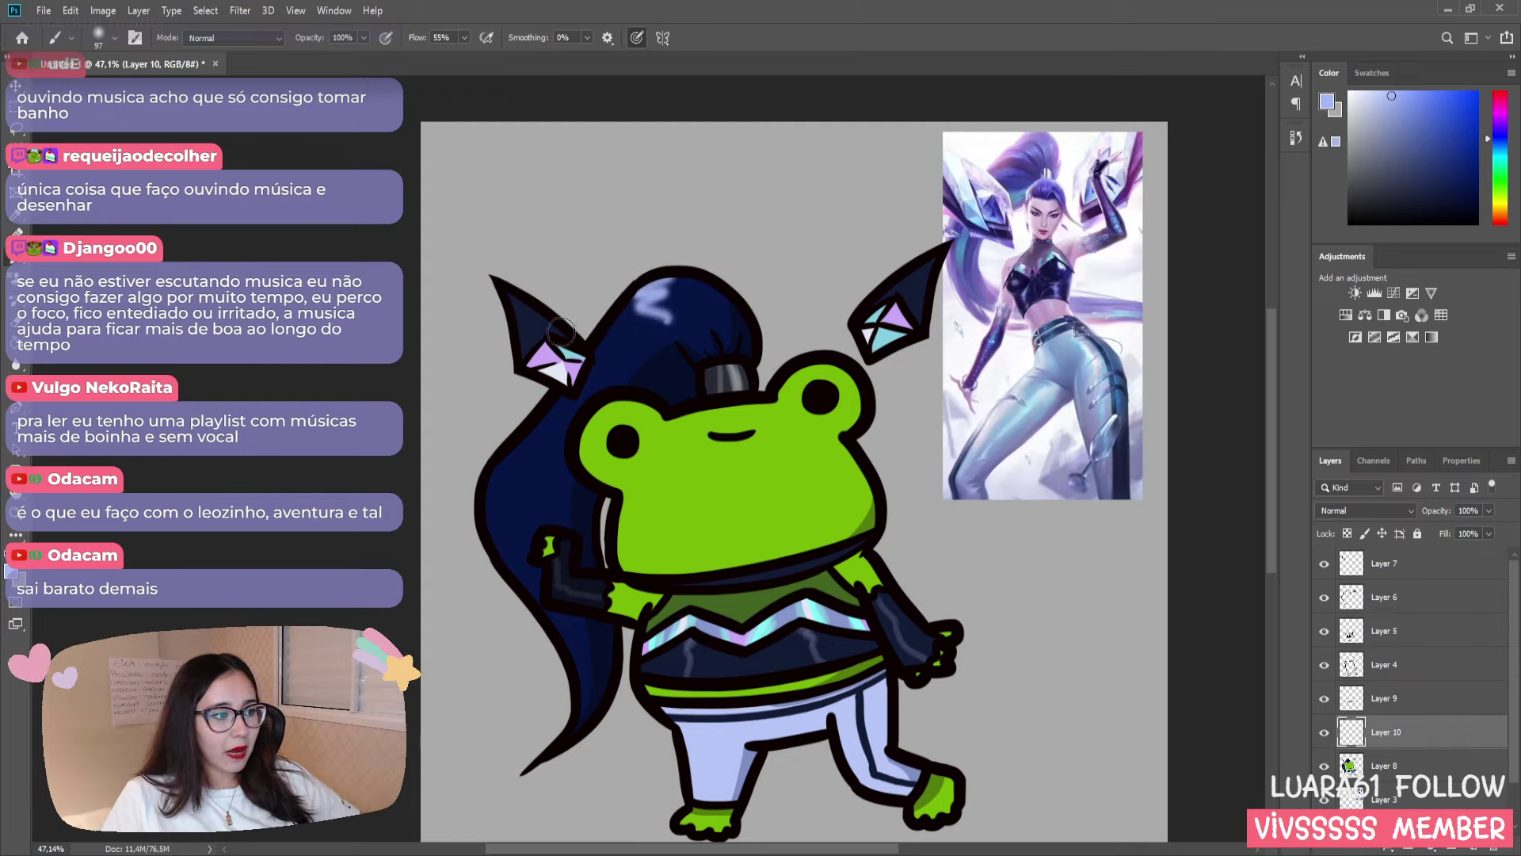
- Brush soft light blue zigzag highlights on the ponytail's crown and outer bulge, and lower the highlight layer's opacity to 48%
mouse_move(680, 276)
left_mouse_down()
mouse_move(601, 347)
mouse_move(648, 279)
mouse_move(671, 272)
mouse_move(650, 278)
mouse_move(653, 315)
mouse_move(604, 334)
mouse_move(697, 283)
mouse_move(666, 320)
mouse_move(630, 327)
mouse_move(699, 301)
mouse_move(614, 330)
mouse_move(687, 295)
mouse_move(667, 279)
mouse_move(680, 274)
mouse_move(669, 317)
left_mouse_up()
key("ctrl+z")
key("ctrl+z")
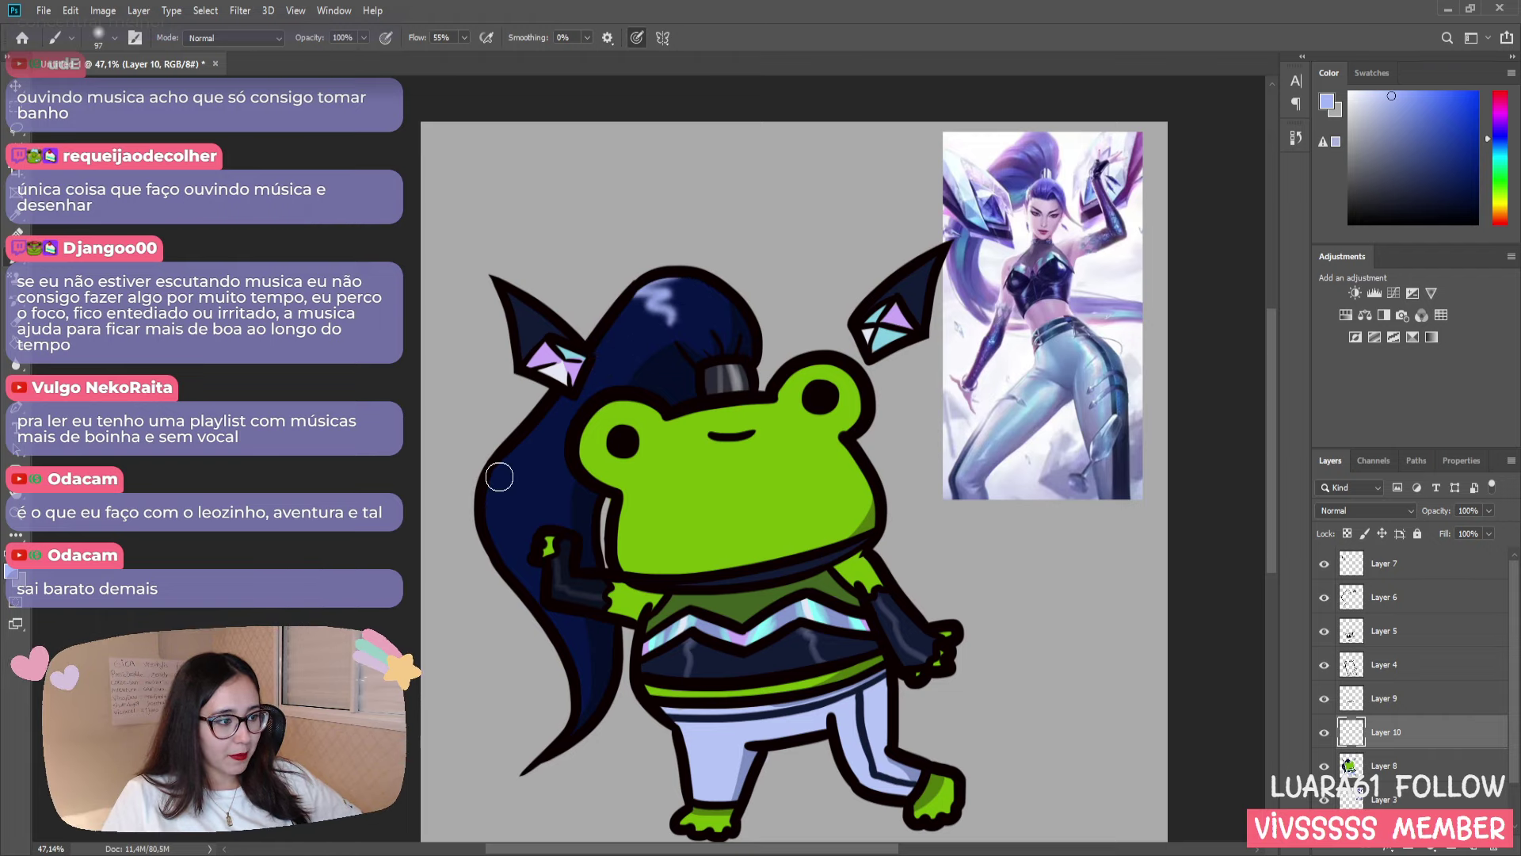
left_click_drag(487, 511, 539, 503)
key("ctrl+z")
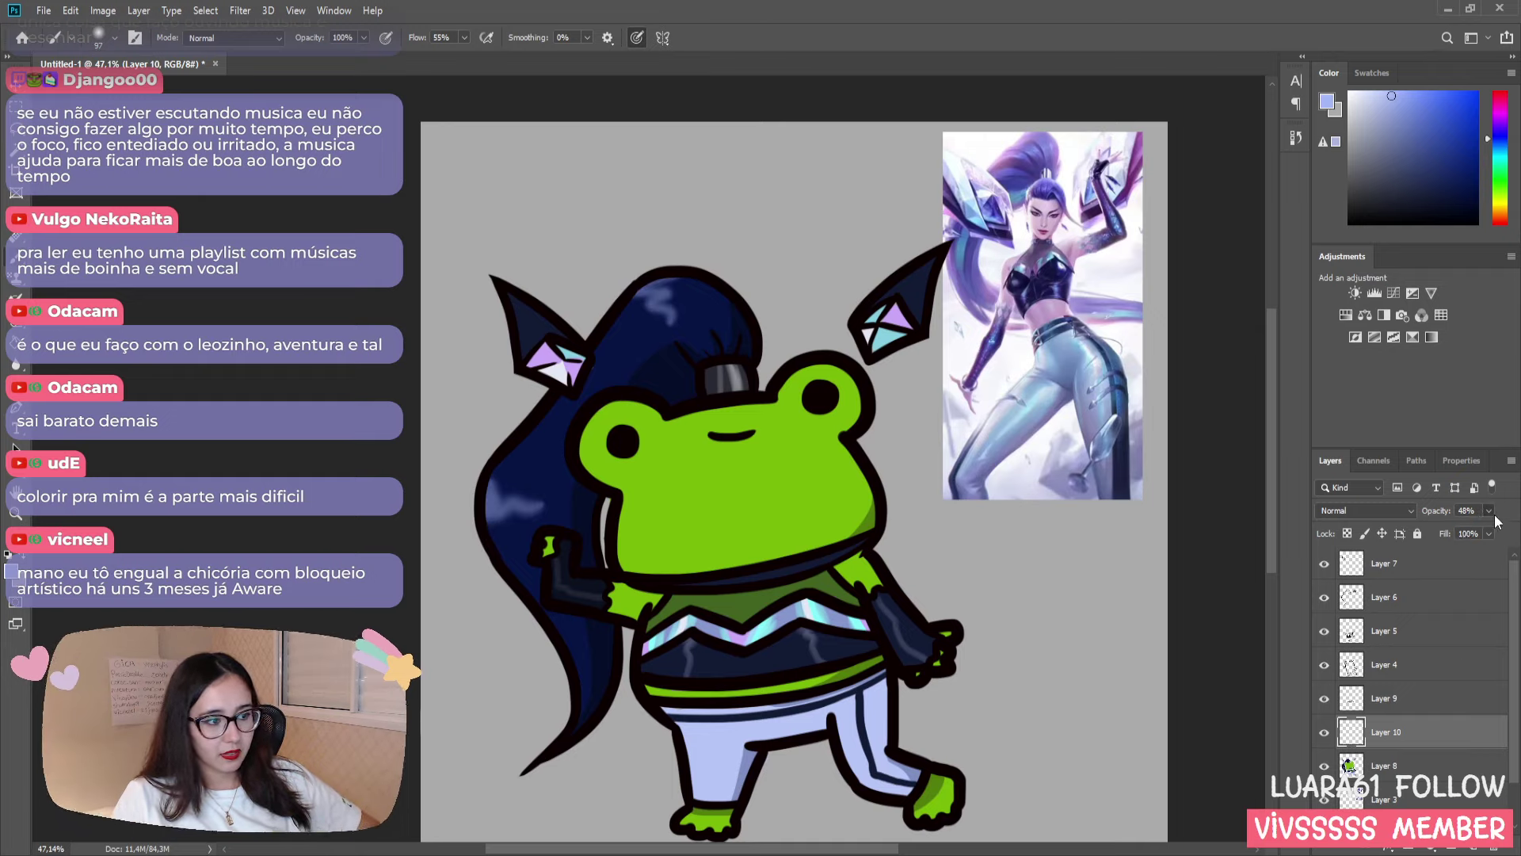
left_click_drag(1488, 511, 1485, 513)
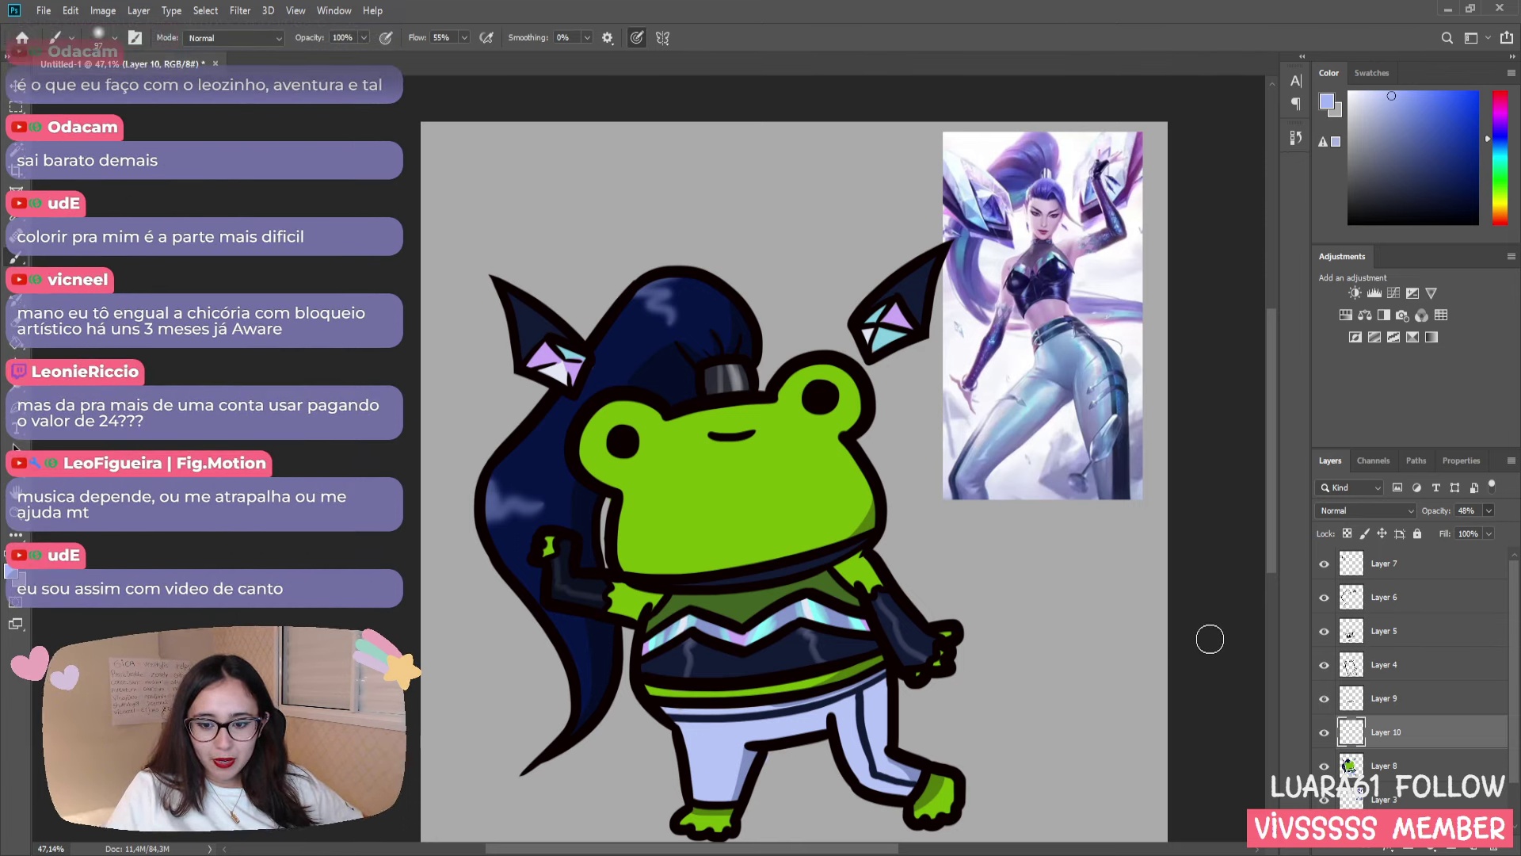
left_click_drag(1271, 511, 1271, 521)
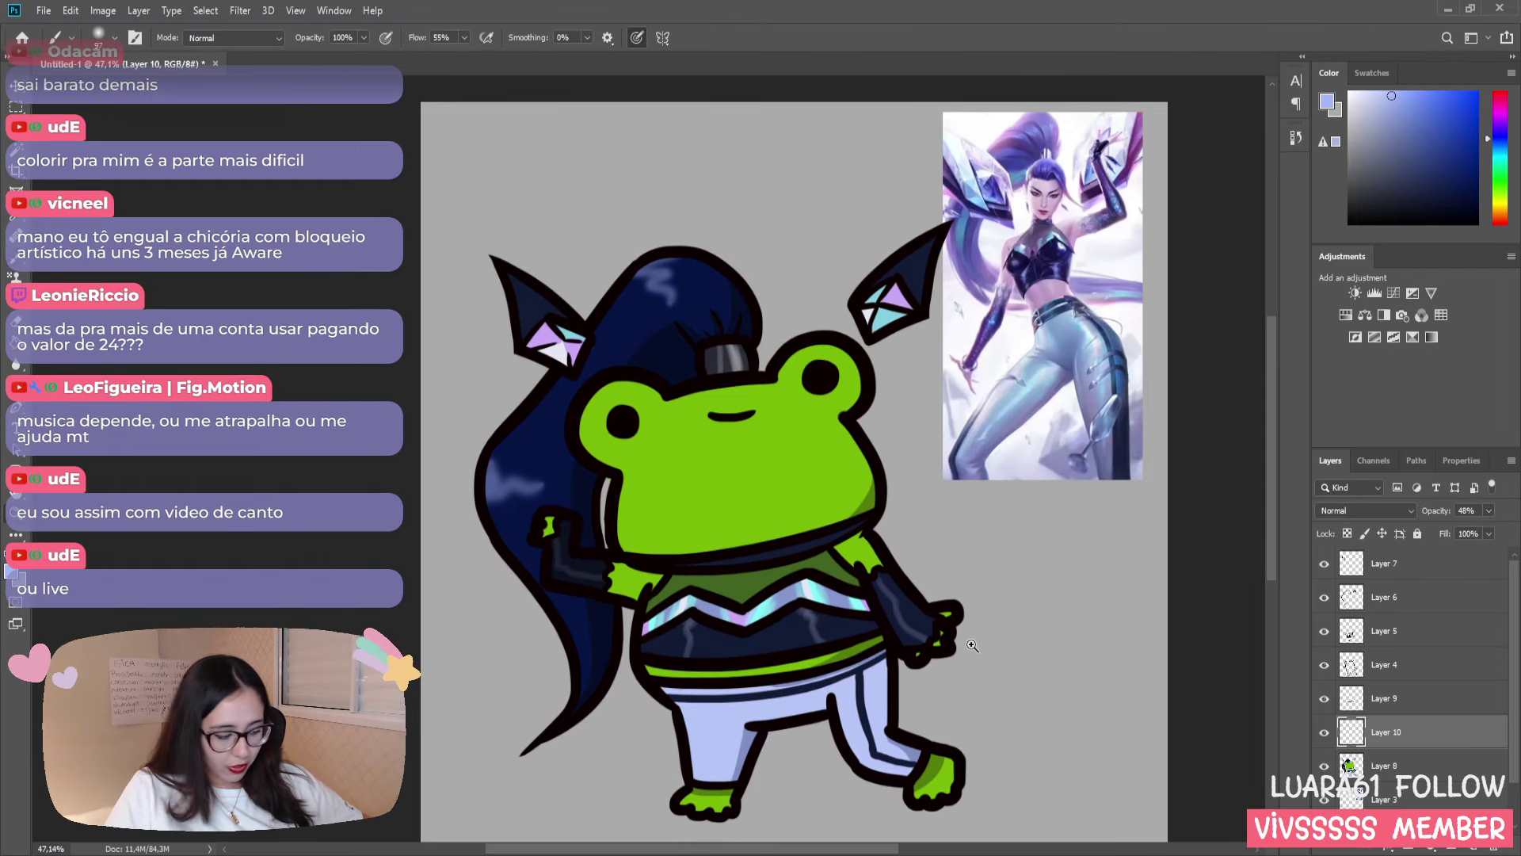
- Pick a darker shade of the frog's skin green and try a soft spot on the head's edge below the eye
key("z")
left_click_drag(1030, 632, 920, 631)
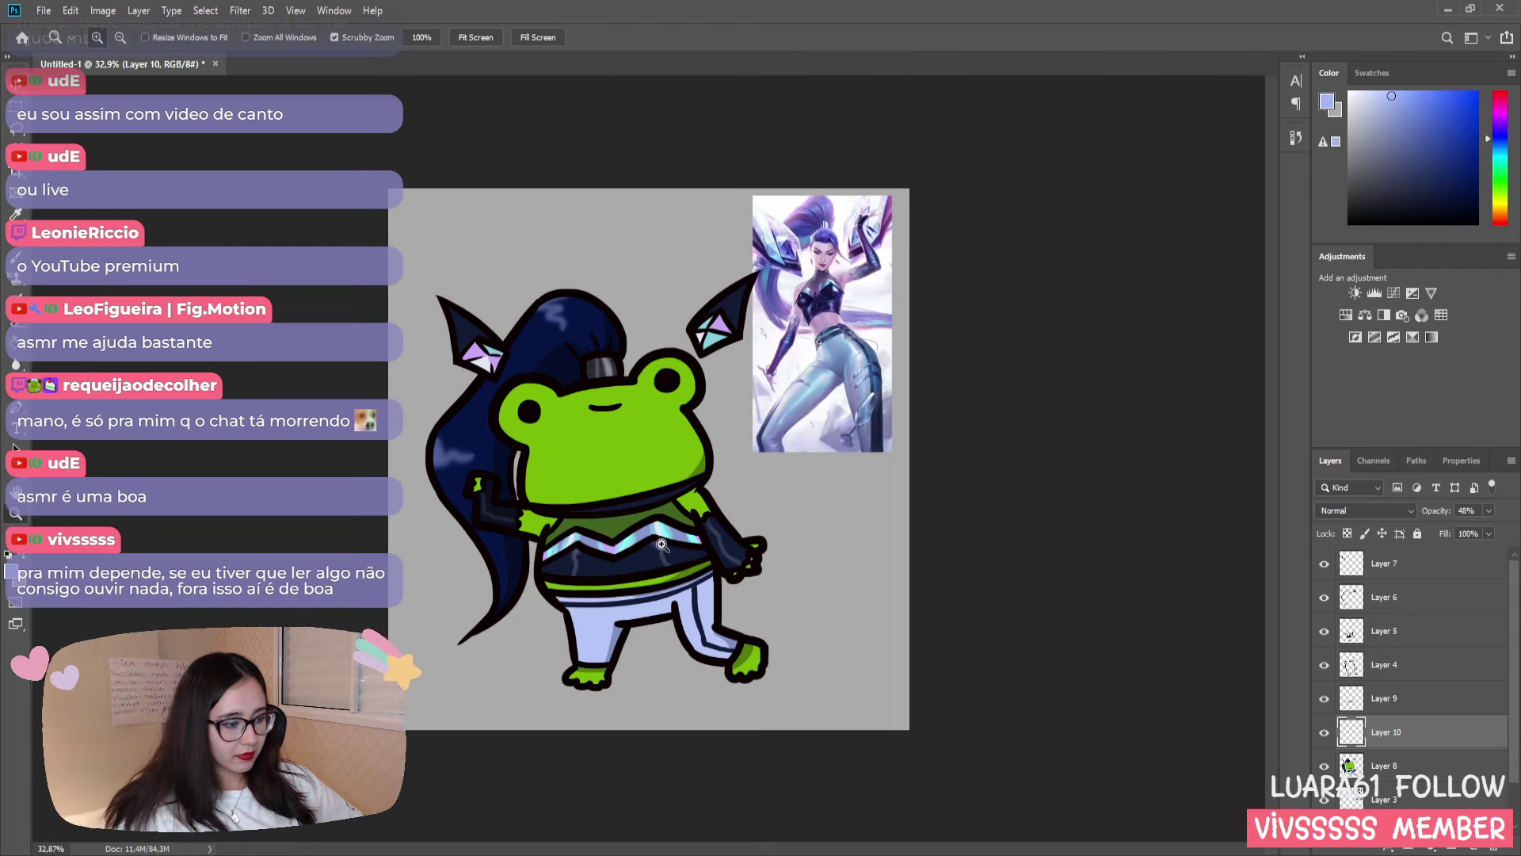
left_click_drag(662, 543, 626, 583)
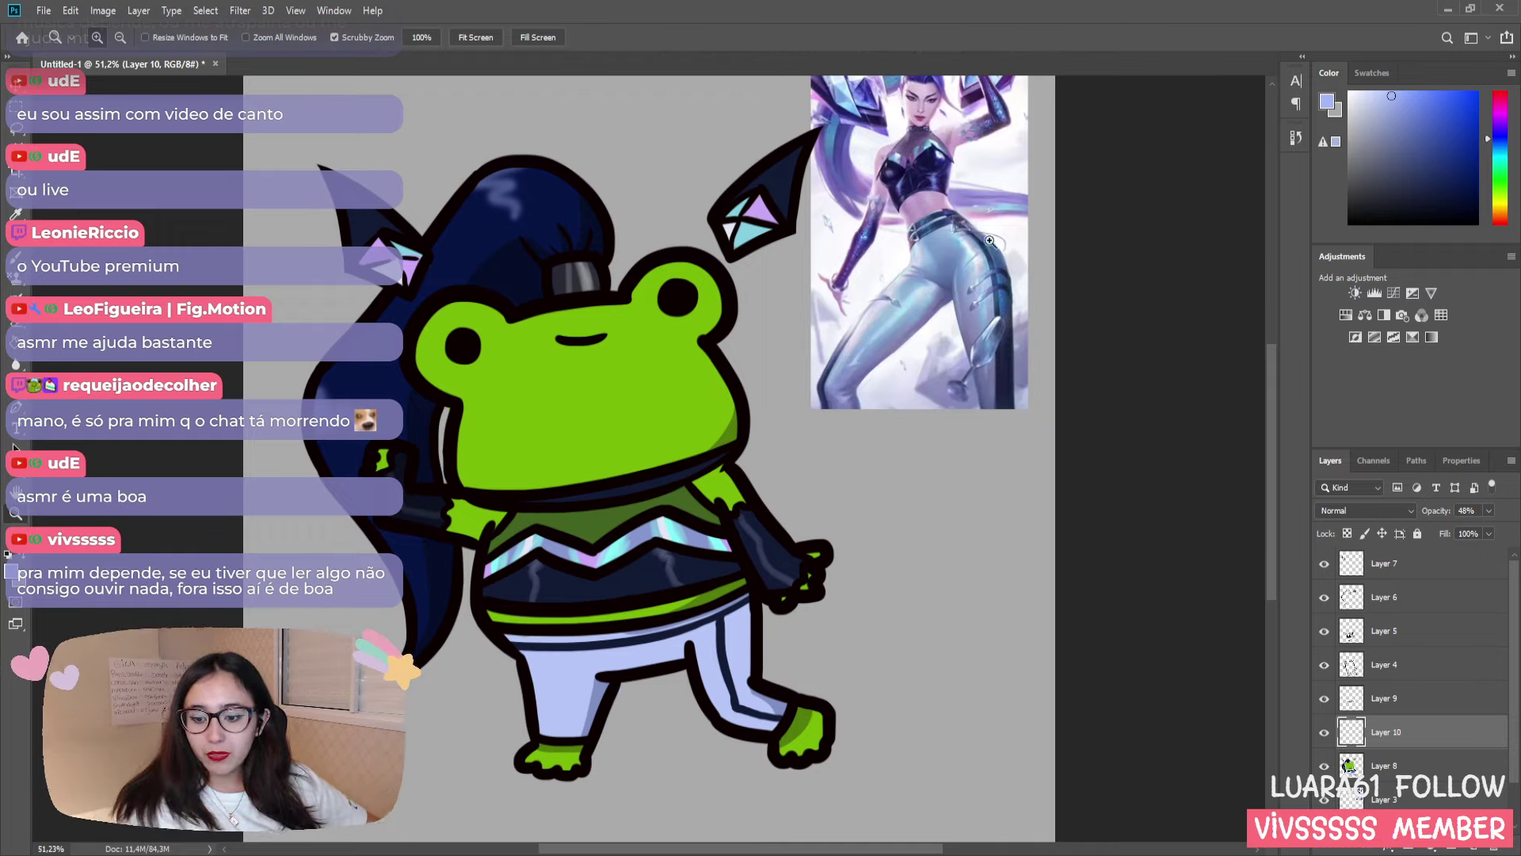
key("i")
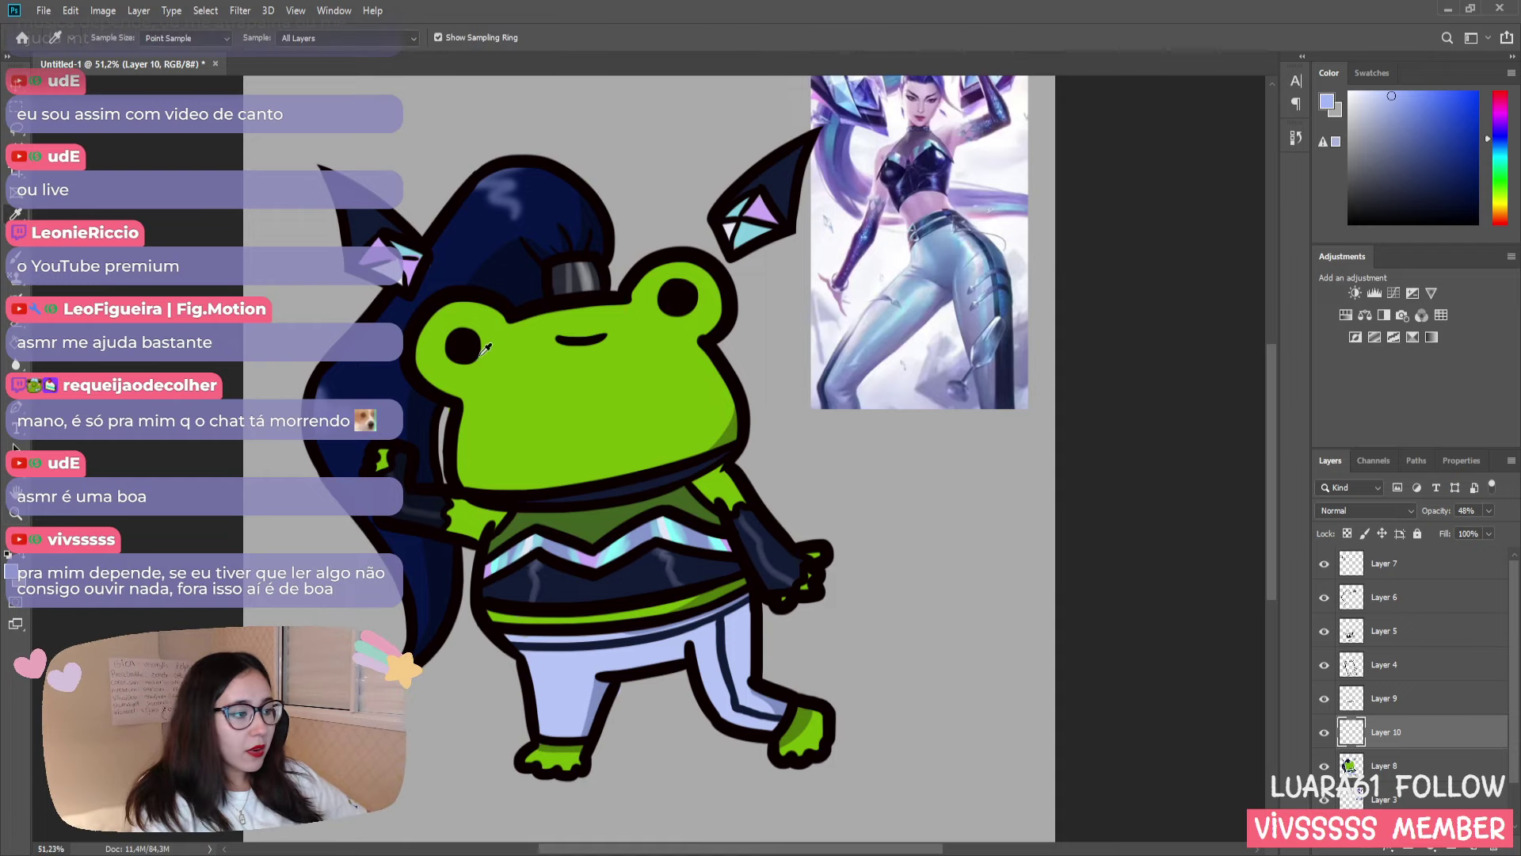
left_click(499, 404)
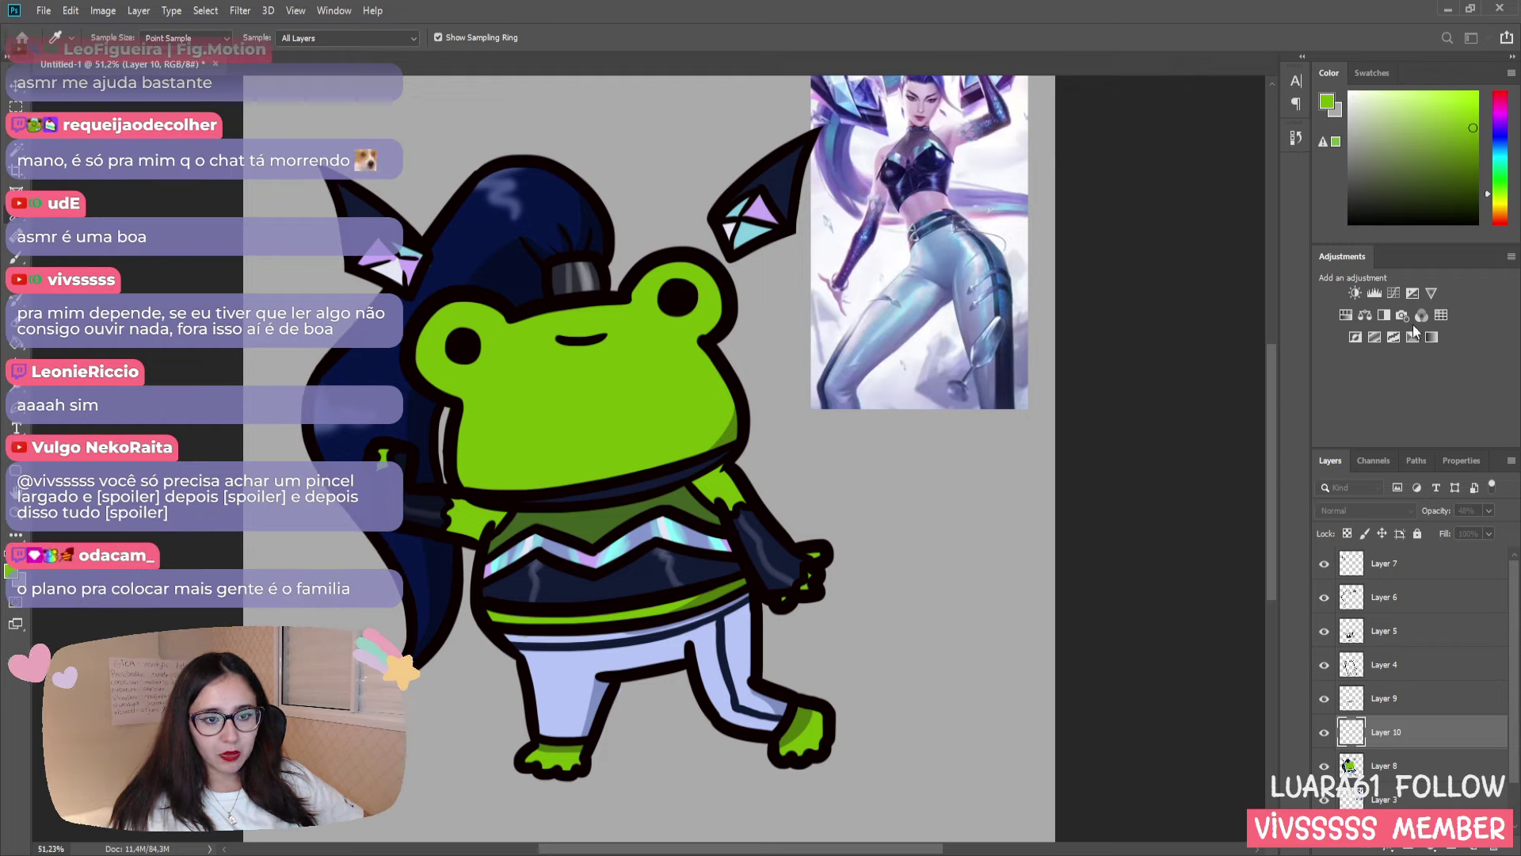
left_click(725, 412, "alt")
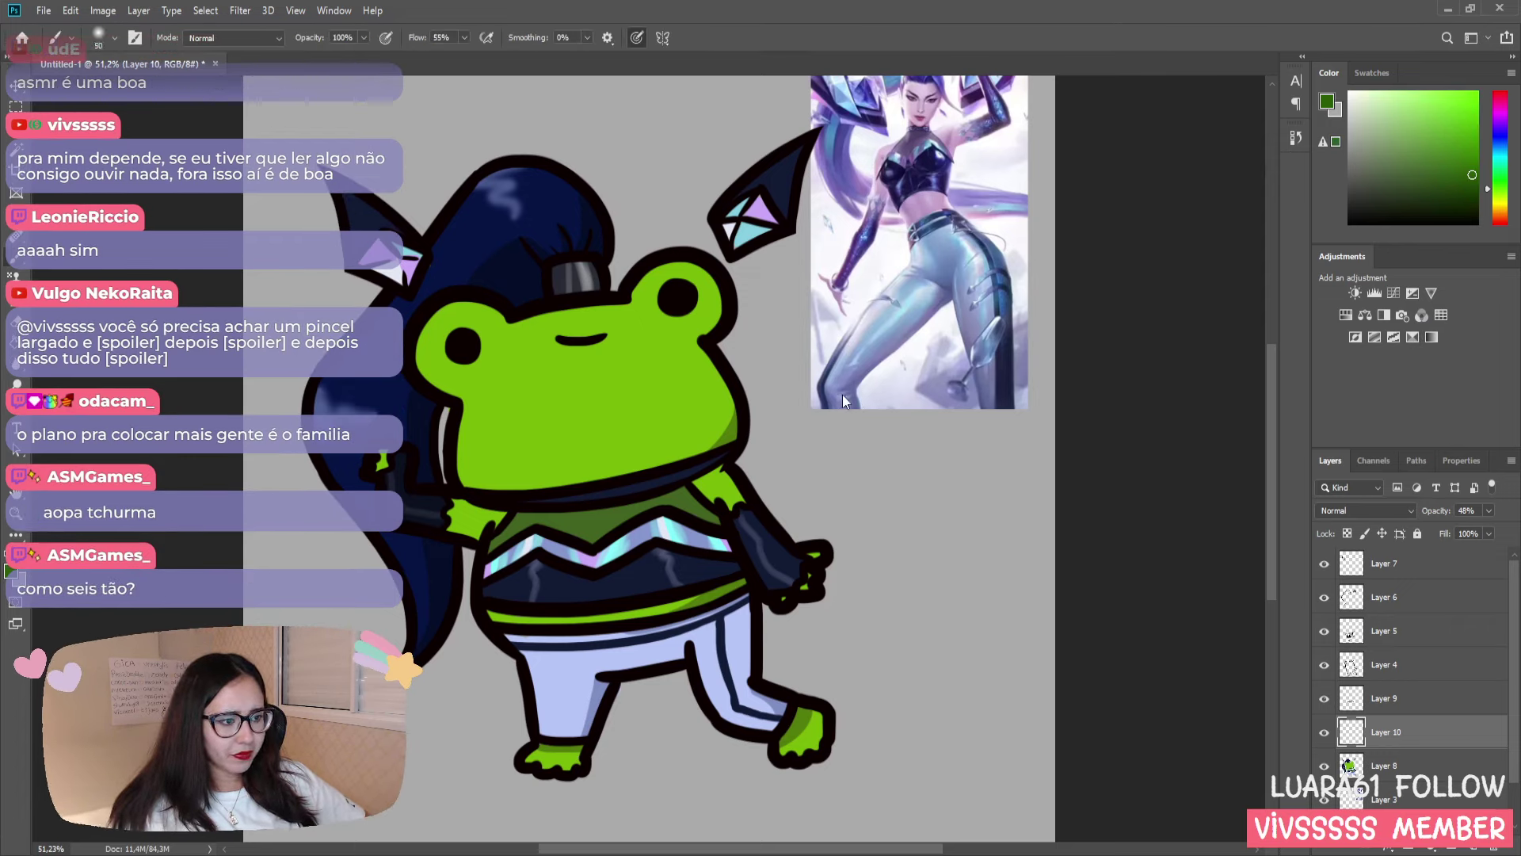
left_click_drag(713, 356, 712, 384)
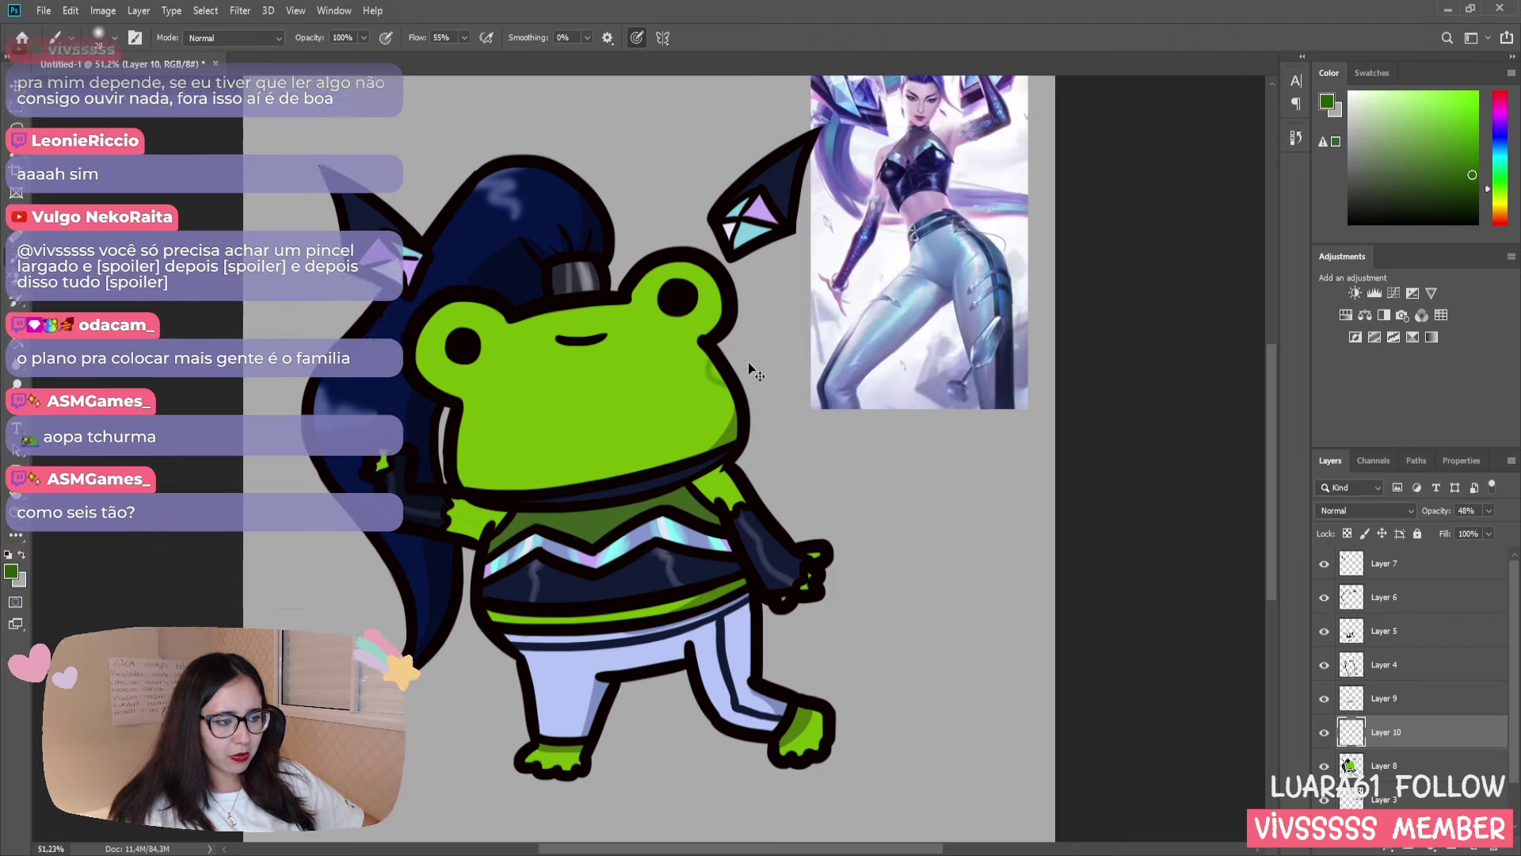
- Paint dark green spots with a harder brush on Layer 8, around the head's edges, eye bump, upper arm and foot
key("shift+]")
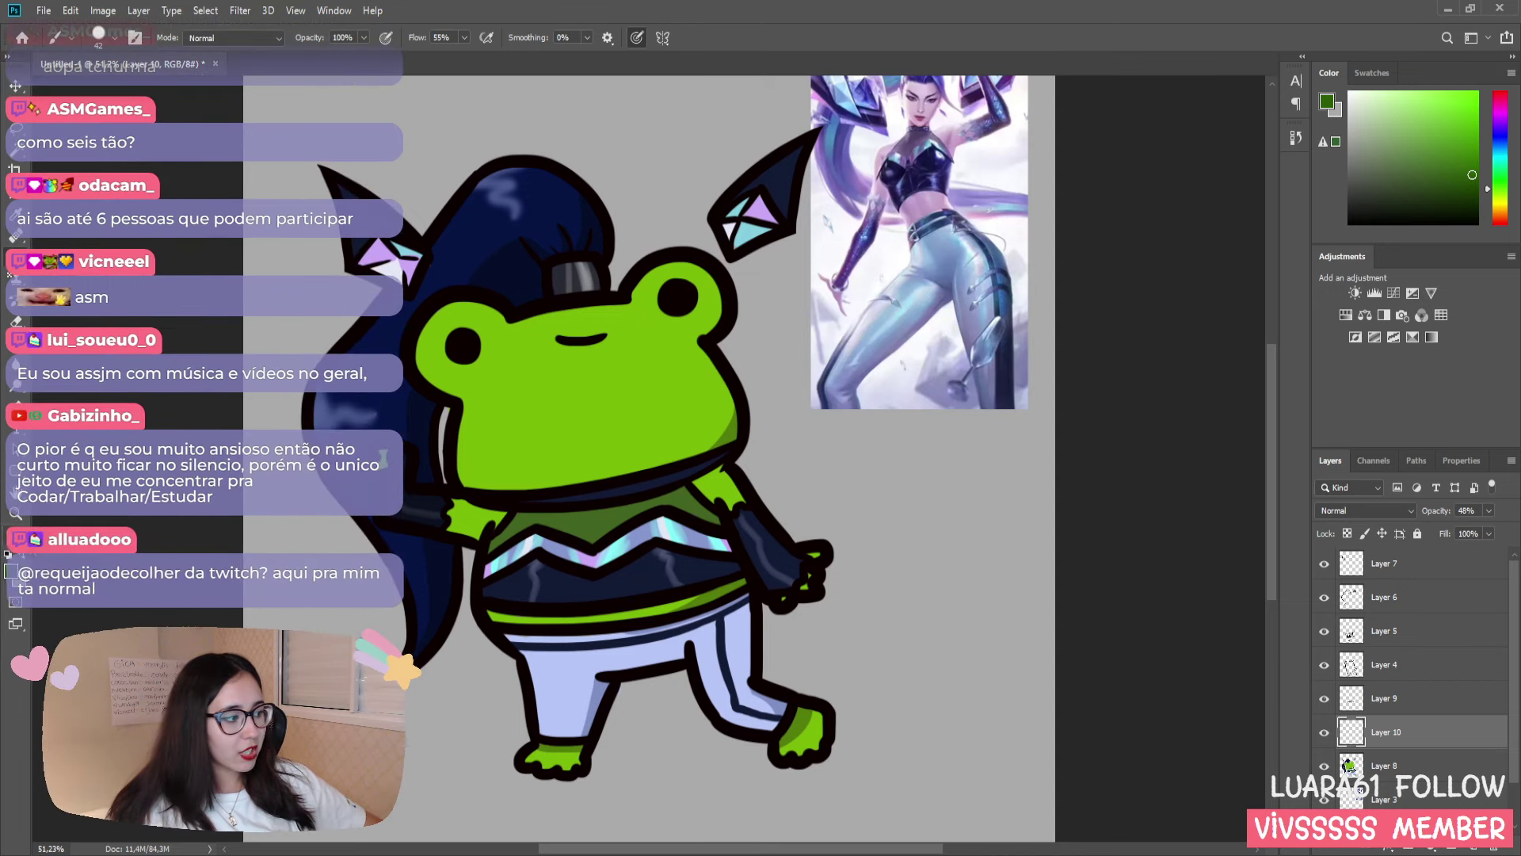
key("i")
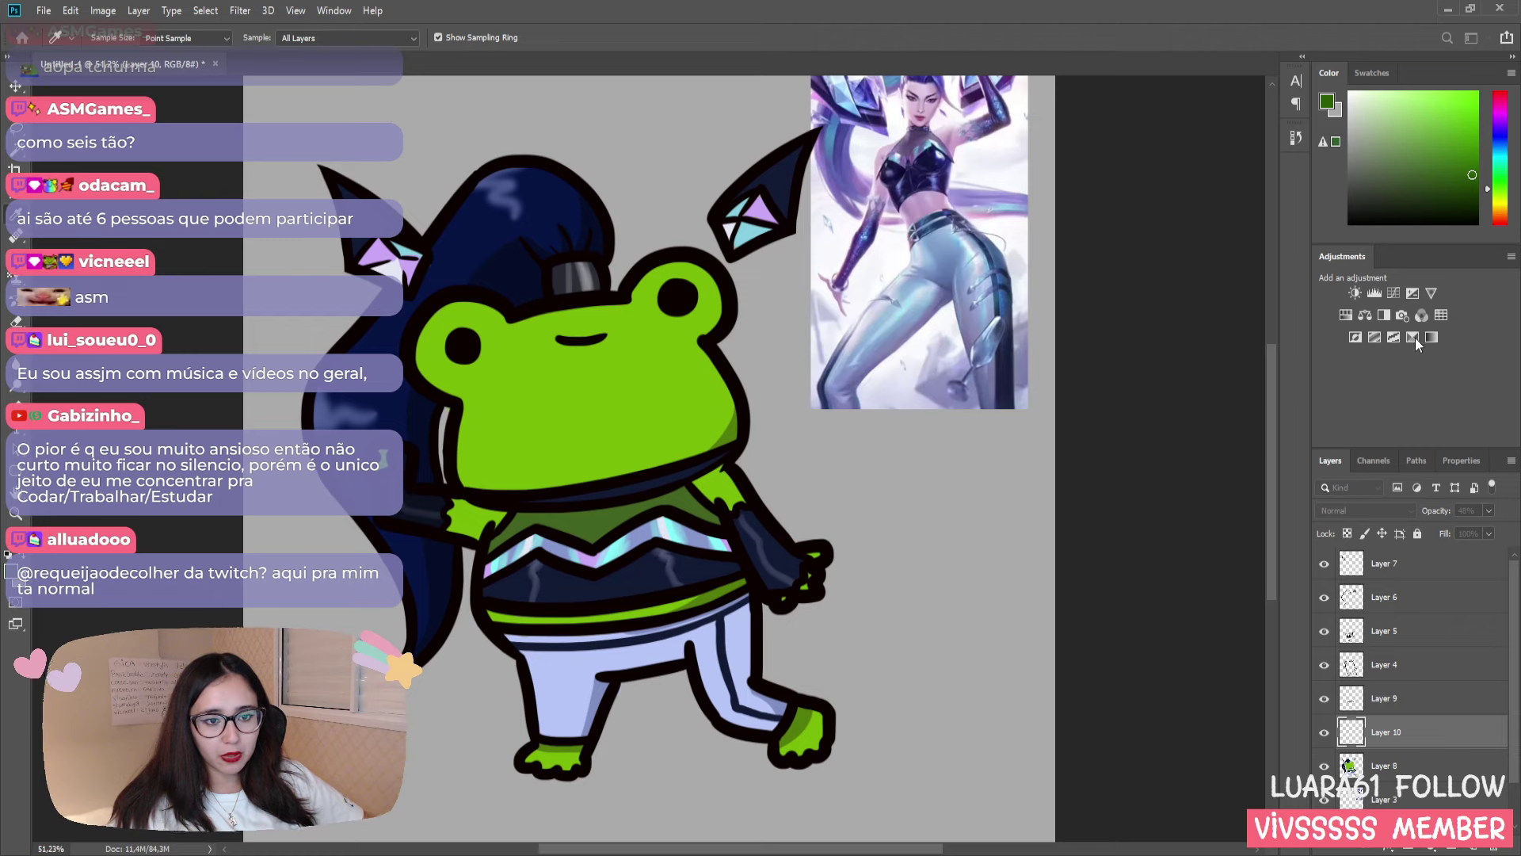
key("b")
key("alt+bracketleft")
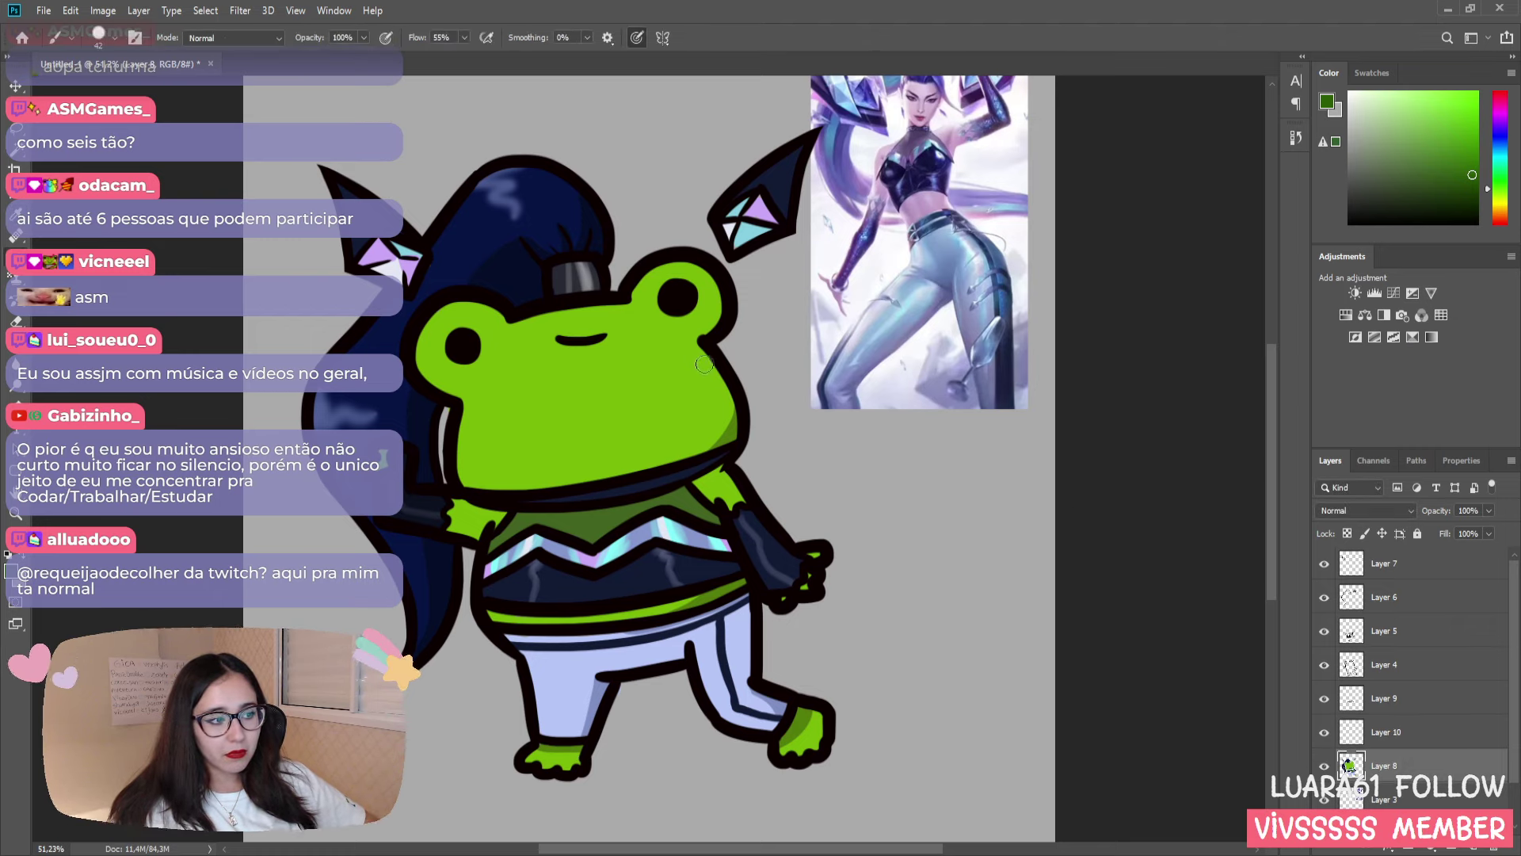
left_click_drag(704, 364, 713, 360)
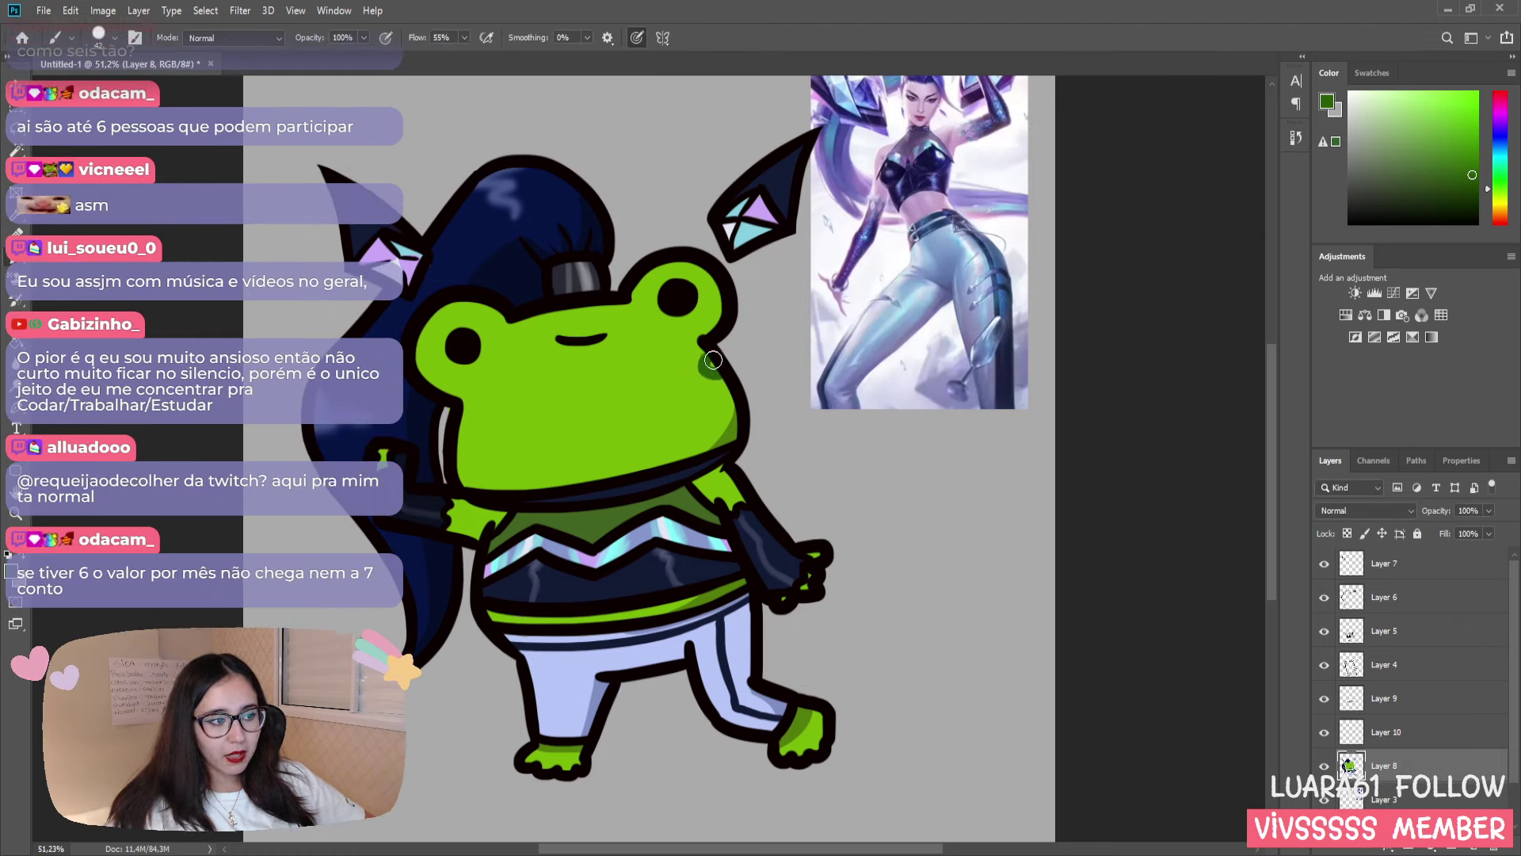
left_click(719, 389)
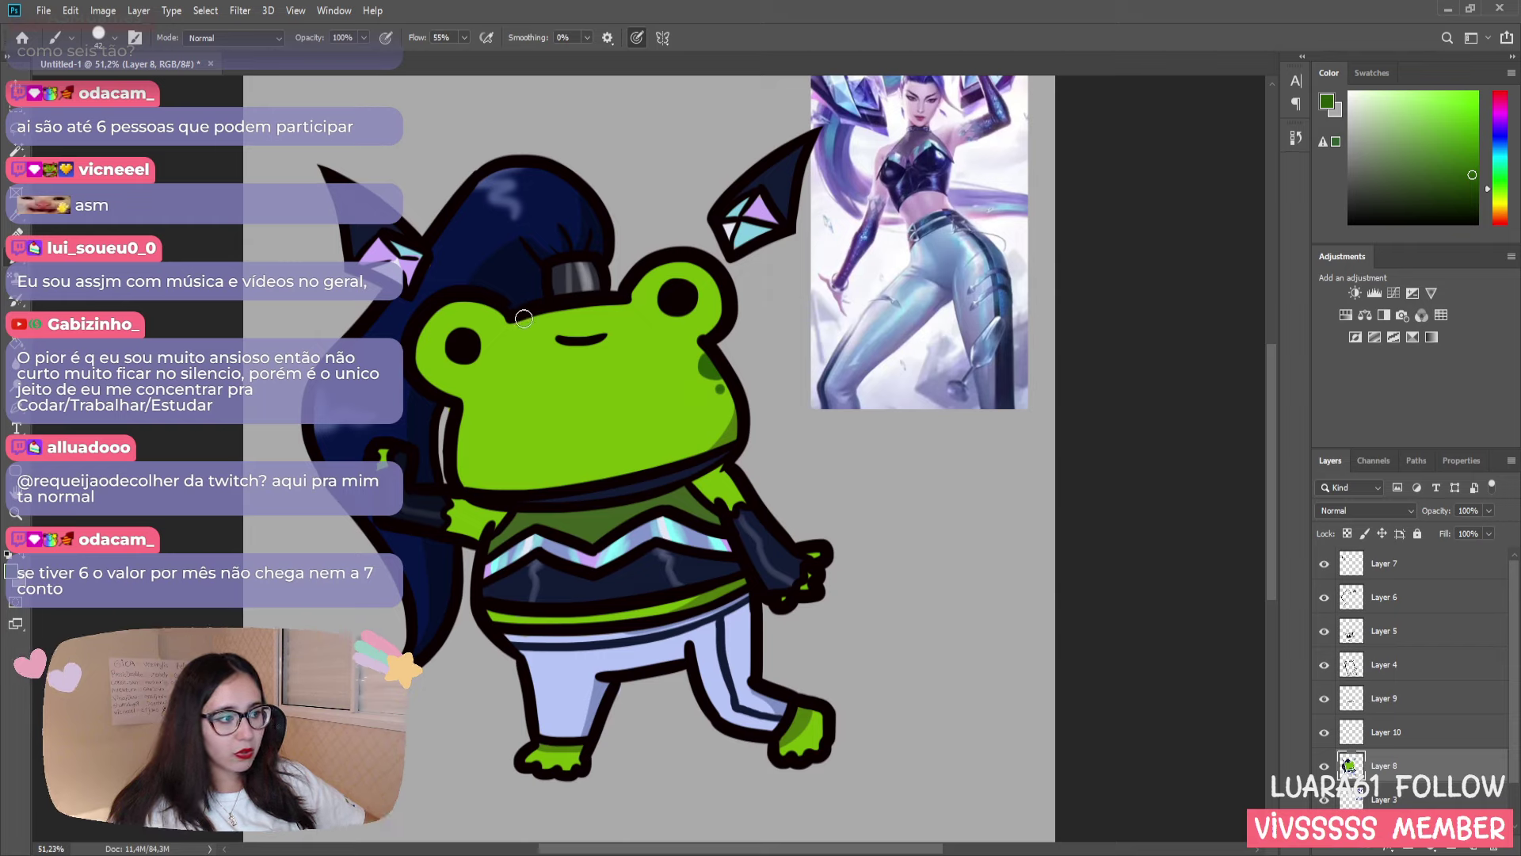
left_click_drag(523, 318, 524, 333)
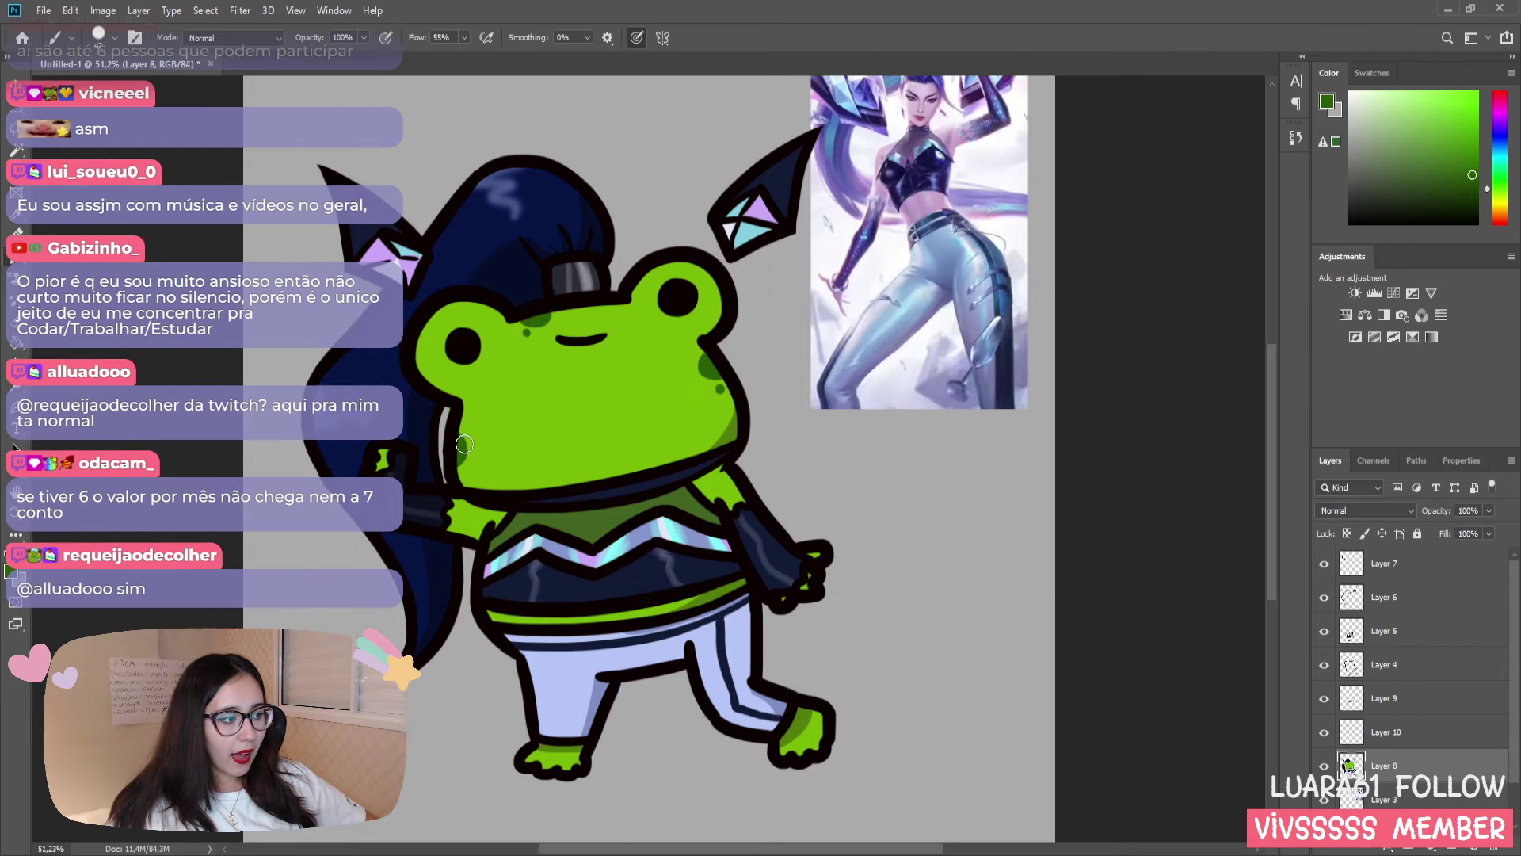
left_click_drag(465, 443, 472, 457)
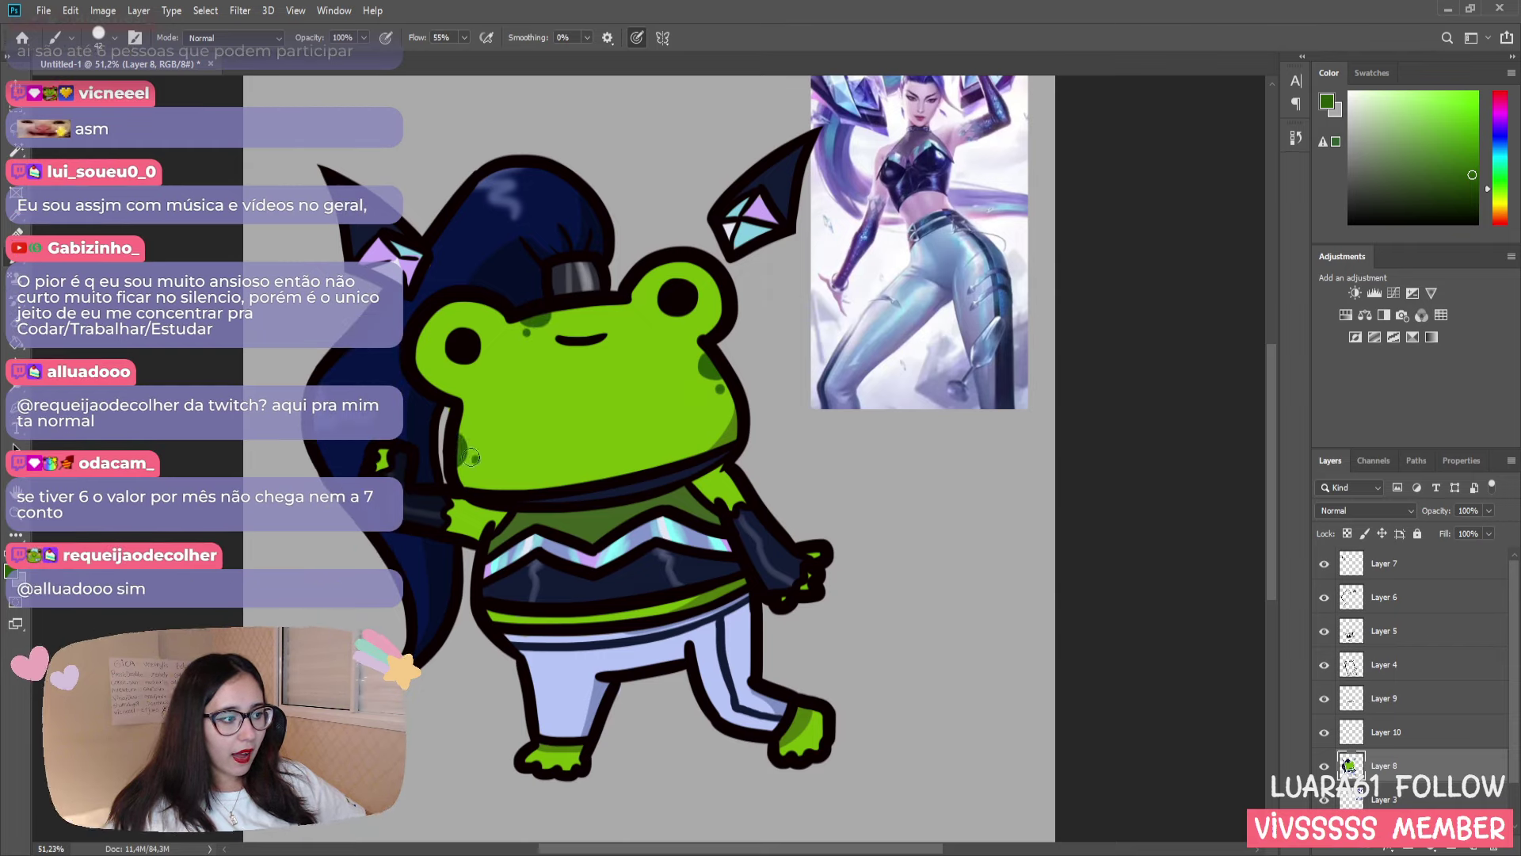
left_click(432, 339)
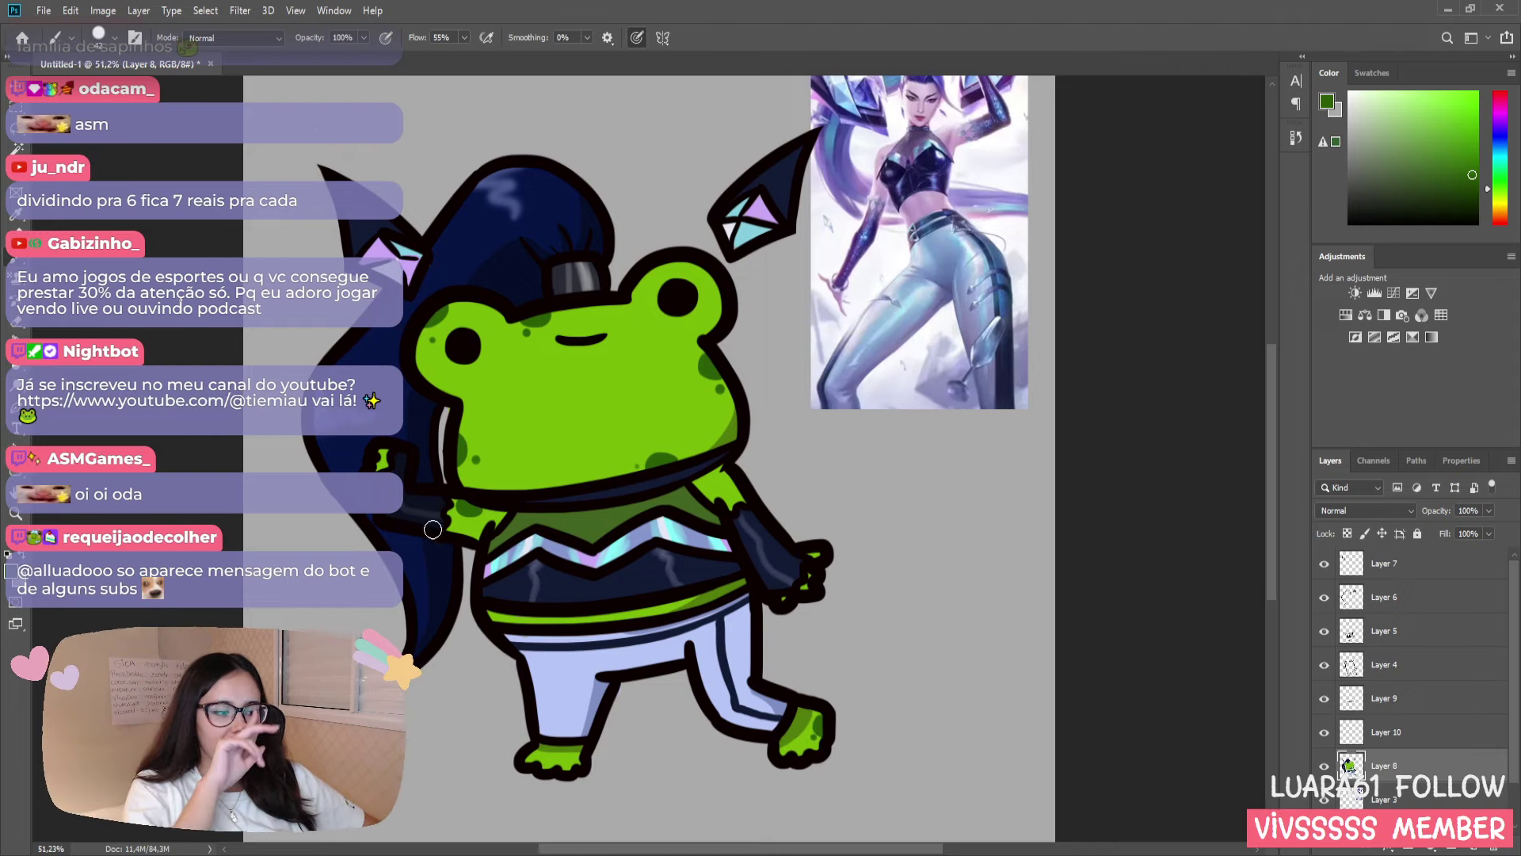
- Draw a small black eyelash at the upper corner of each eye on Layer 4, using the pupils' black
key("space")
left_click_drag(676, 426, 676, 498)
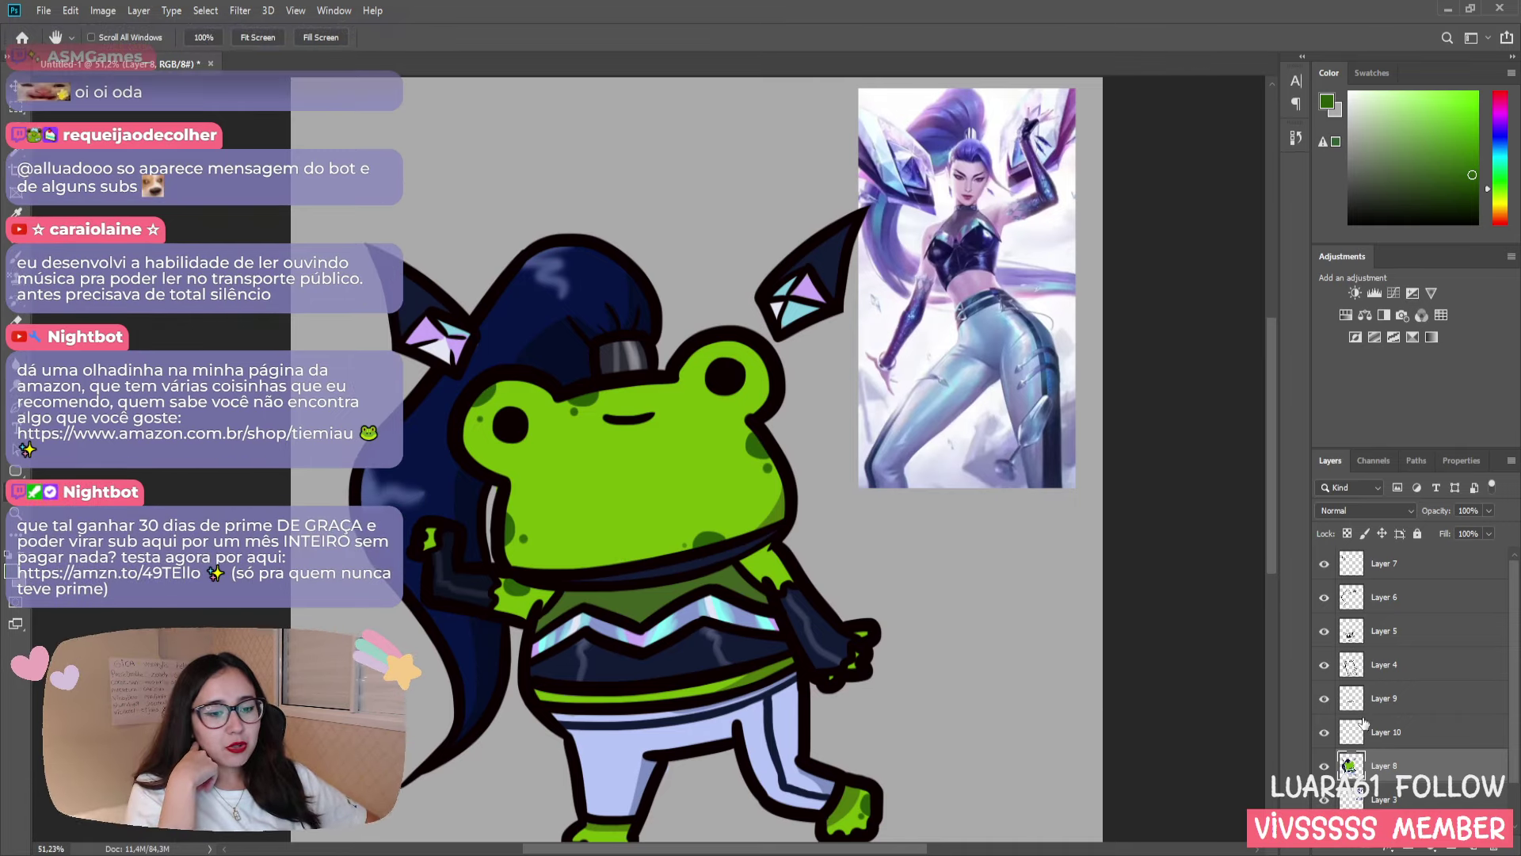
left_click(1351, 667)
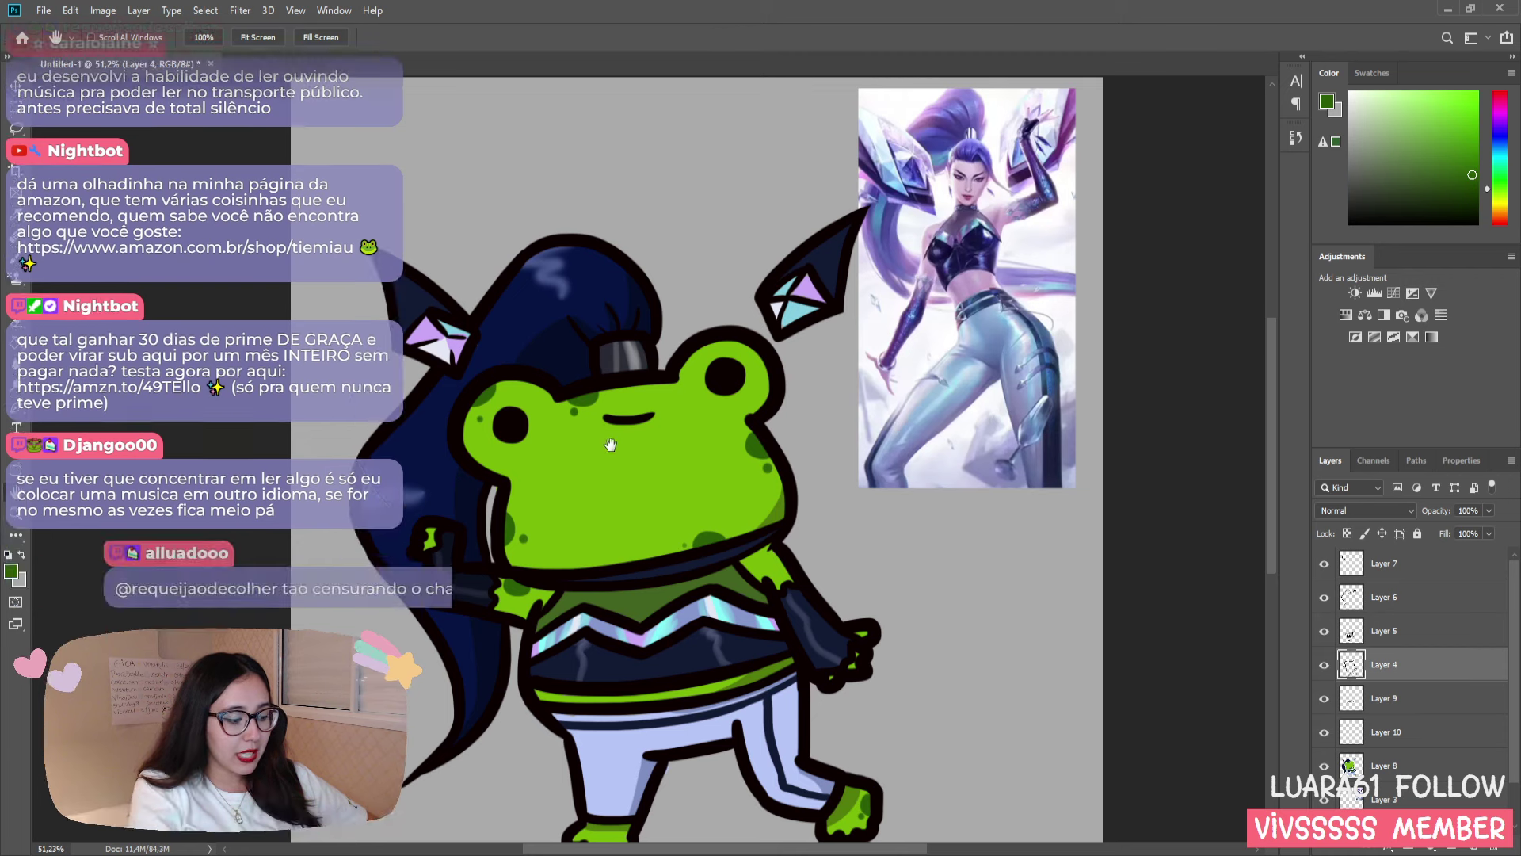
key("i")
left_click(721, 377)
key("b")
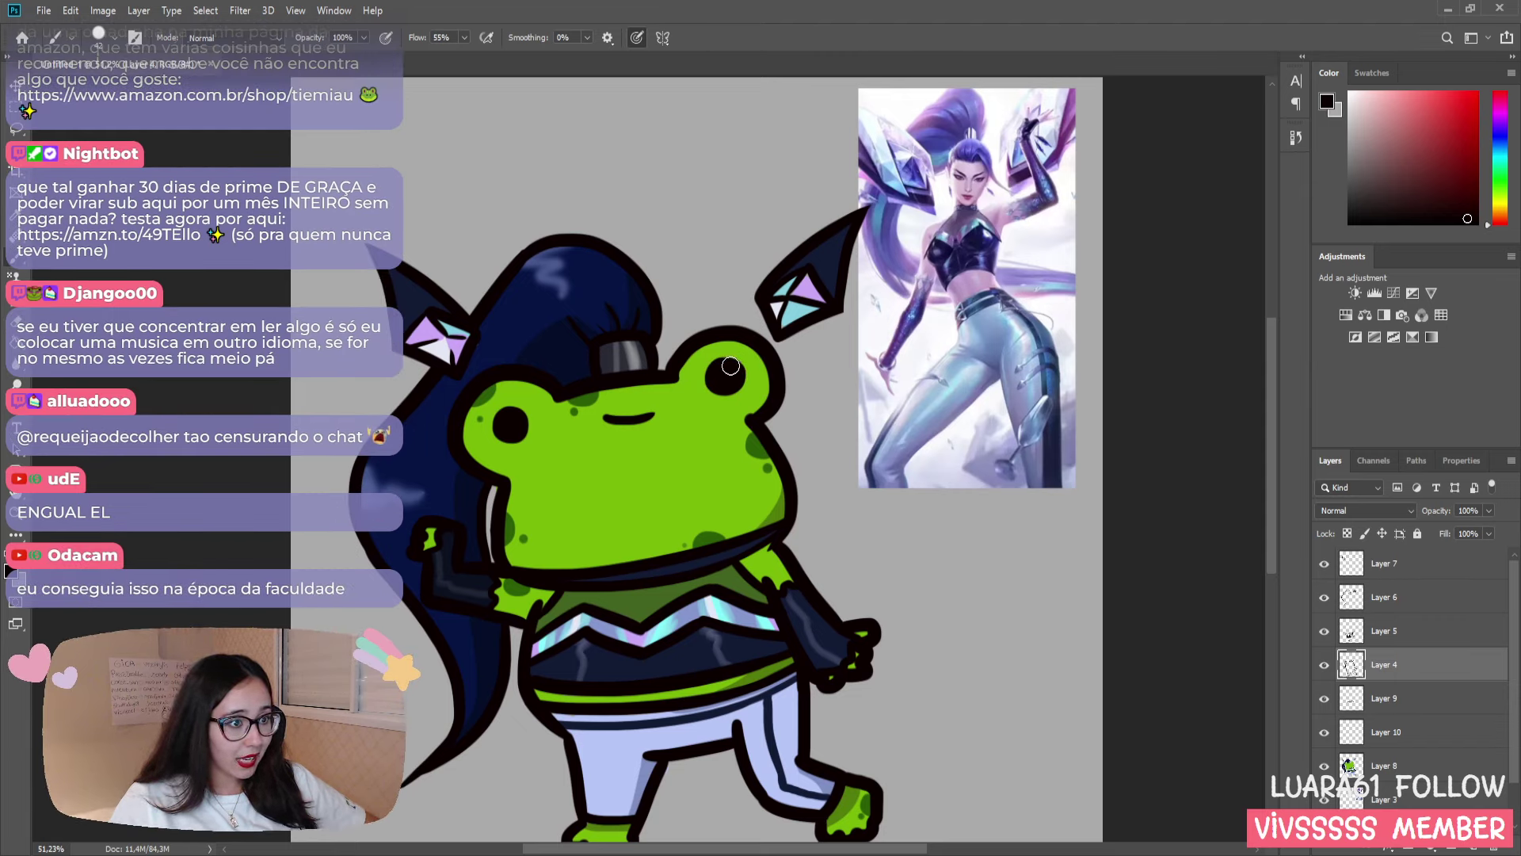
left_click_drag(727, 368, 745, 359)
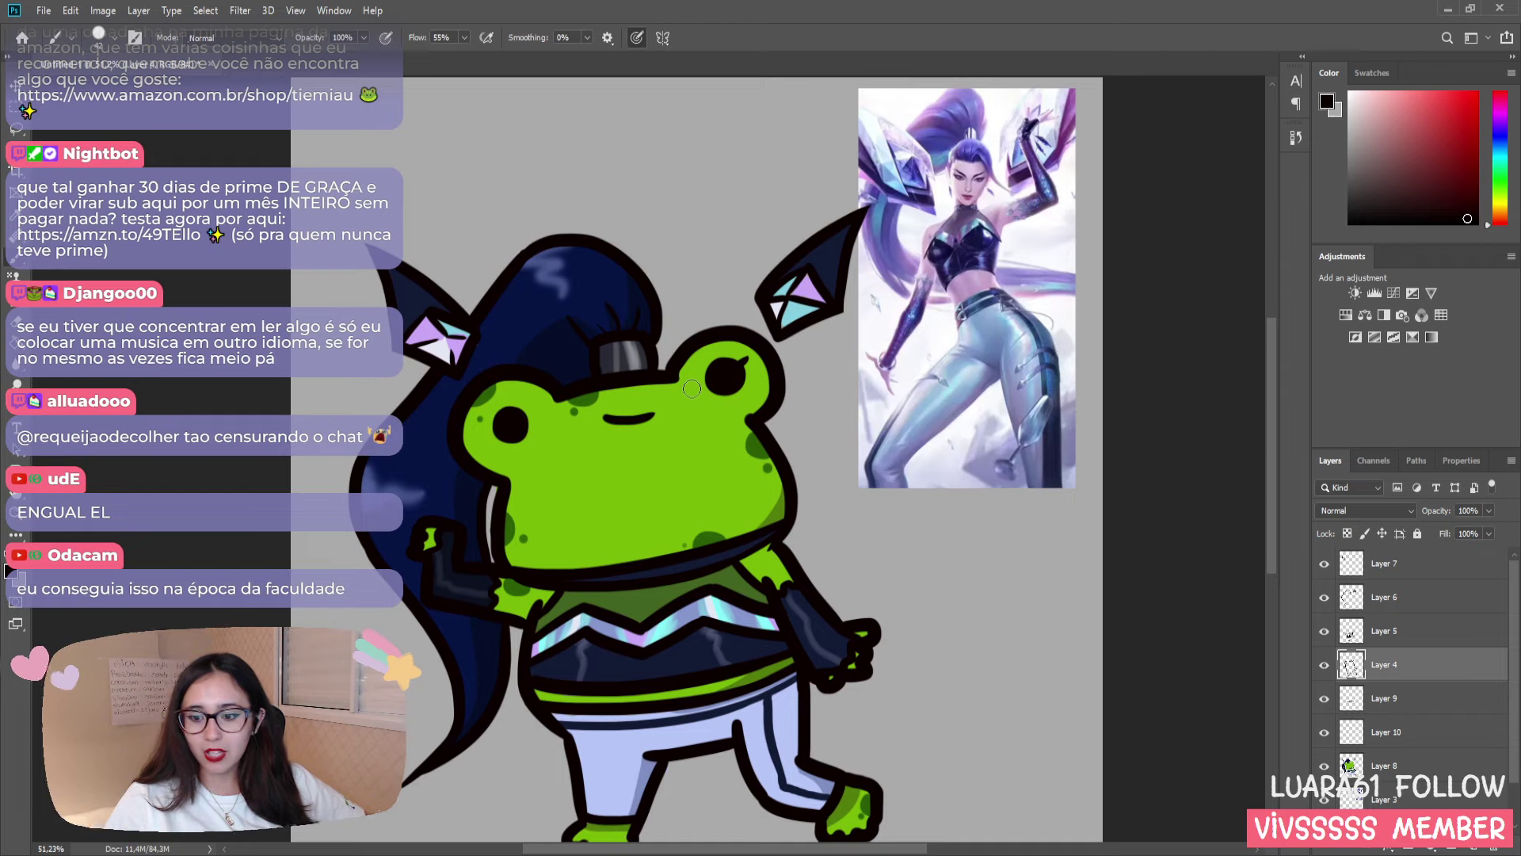
key("ctrl+z")
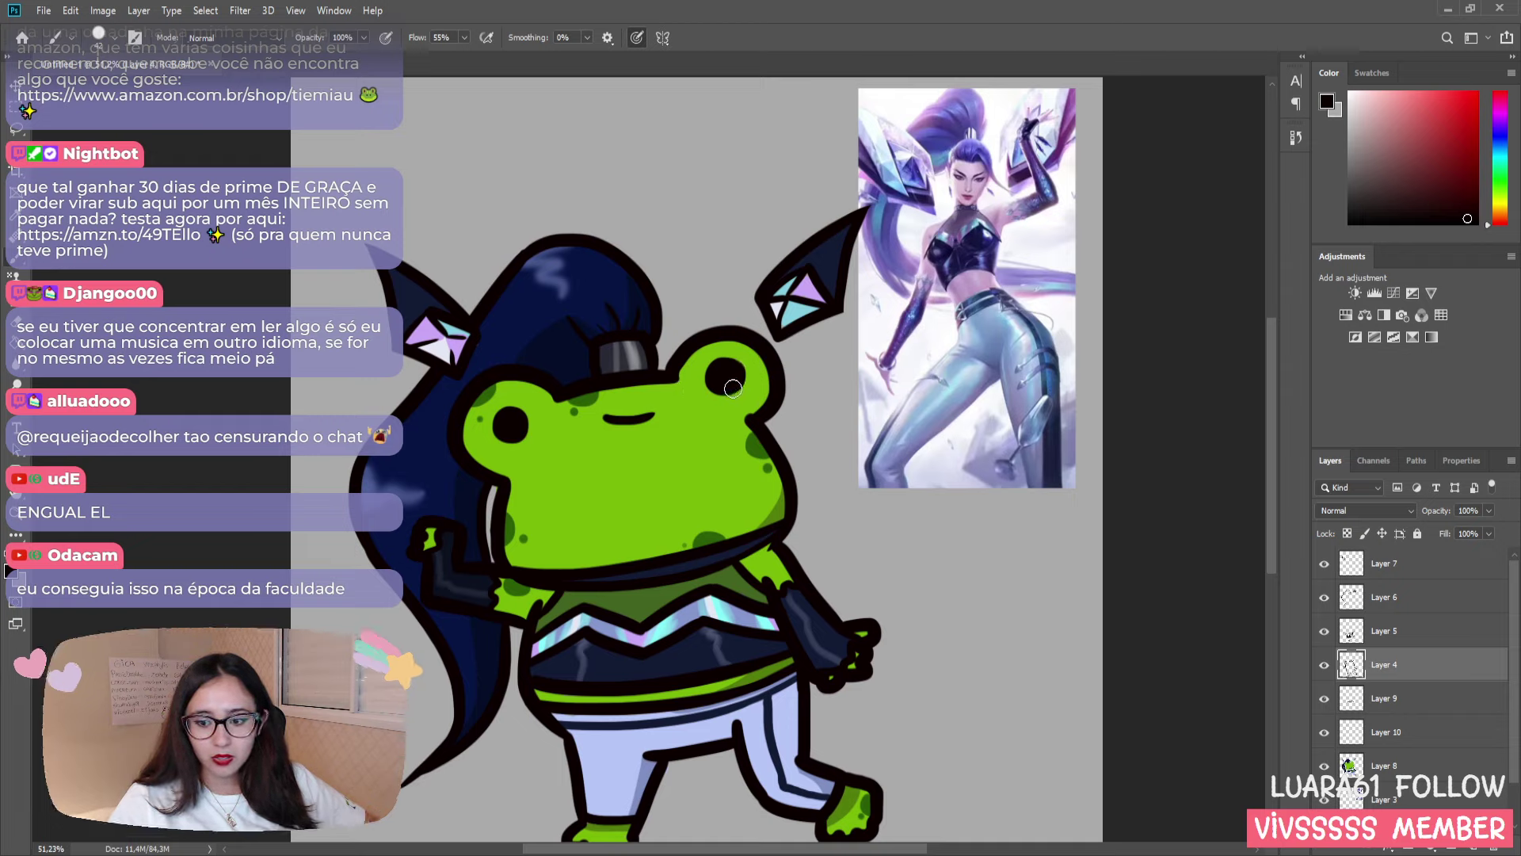
left_click_drag(727, 370, 744, 360)
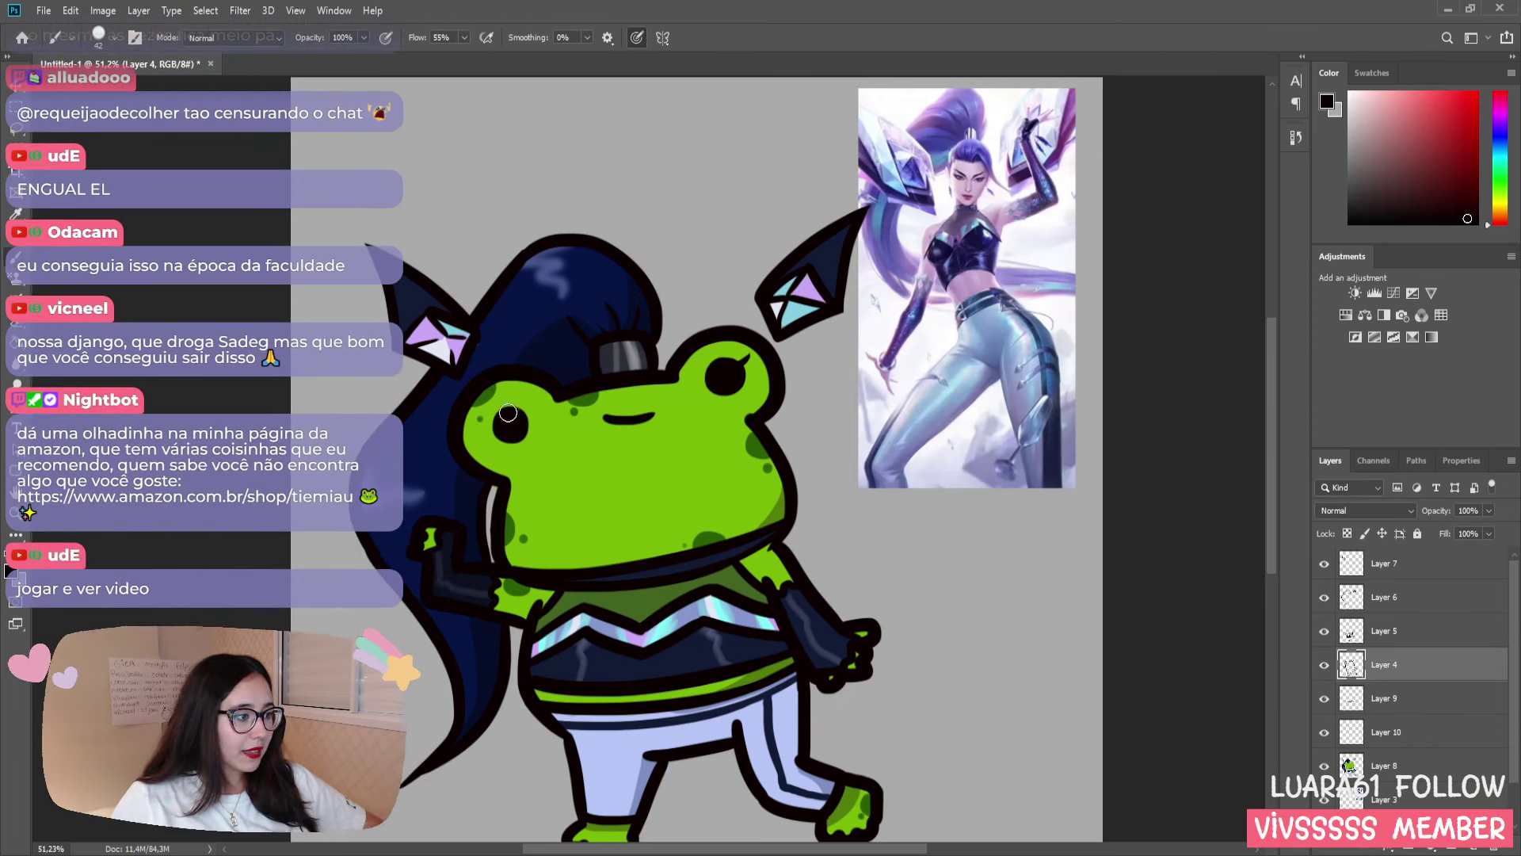
left_click_drag(511, 408, 526, 396)
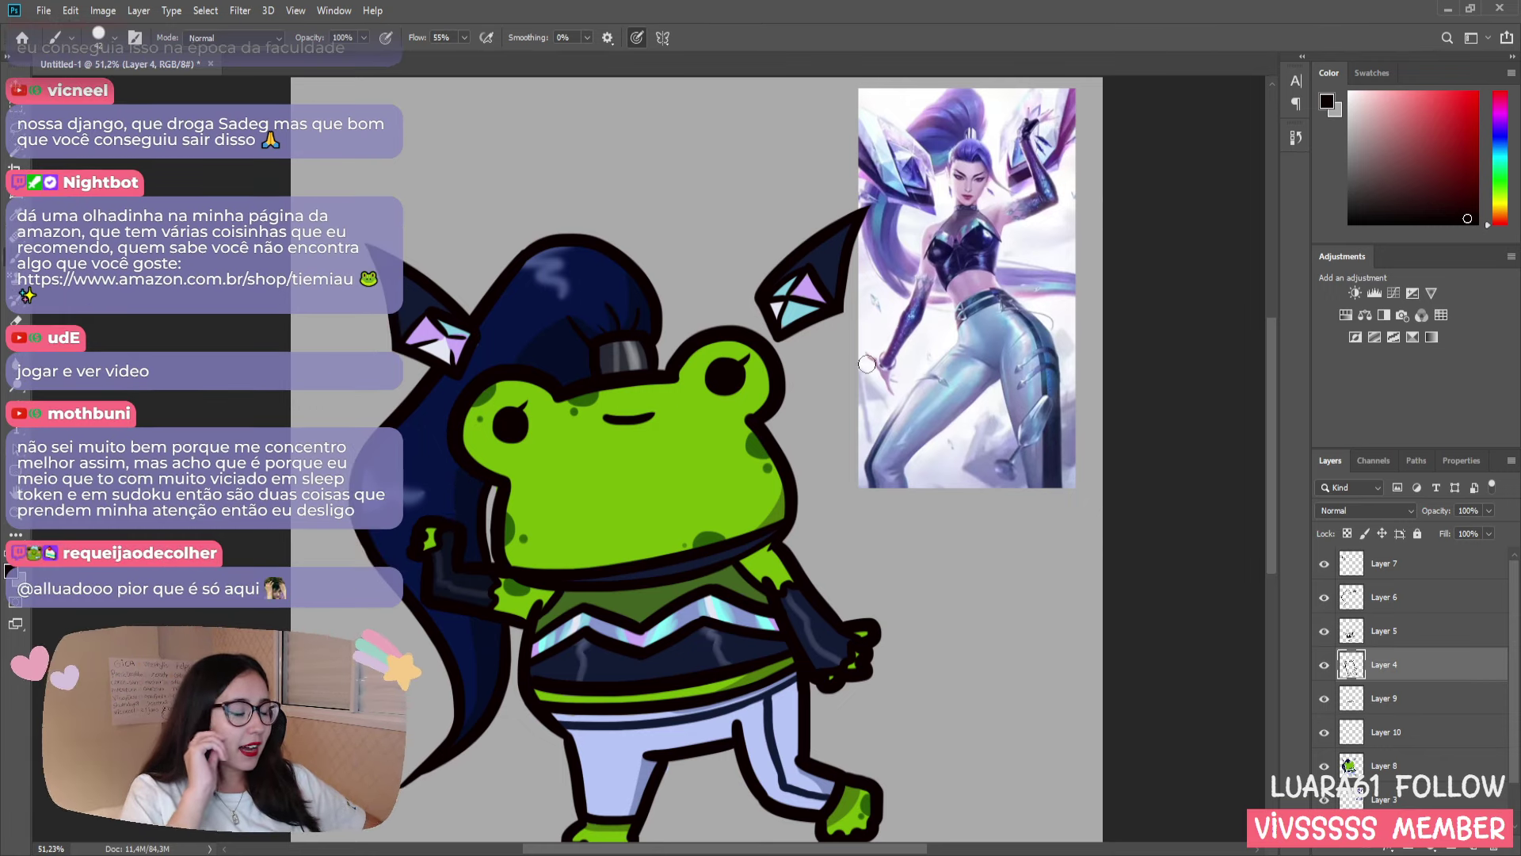
key("i")
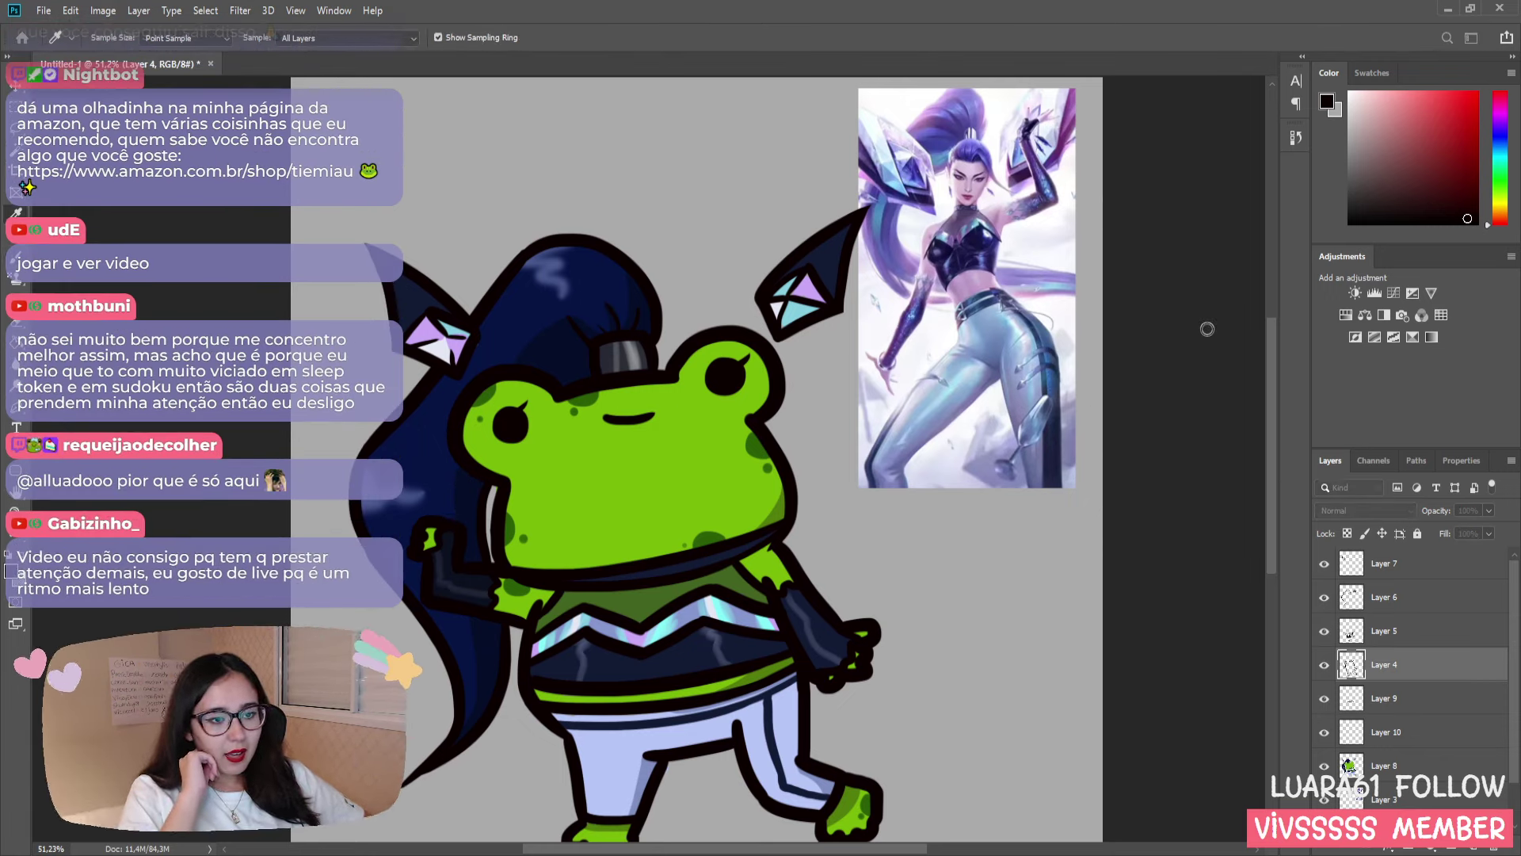
- Paint a pink oval blush mark below each eye on a new layer above Layer 4
key("b")
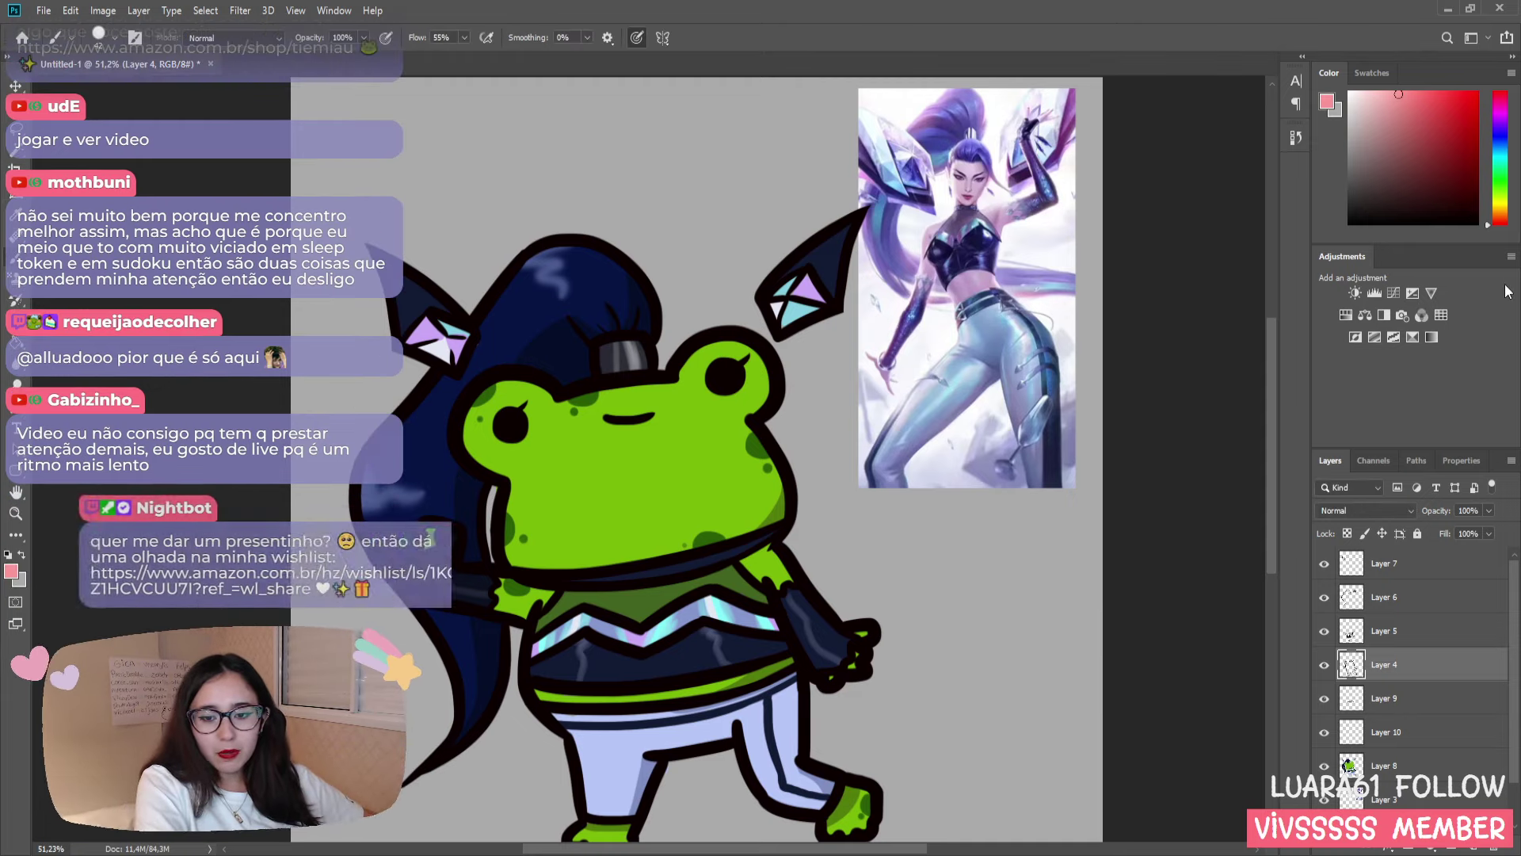
key("ctrl+shift+alt+n")
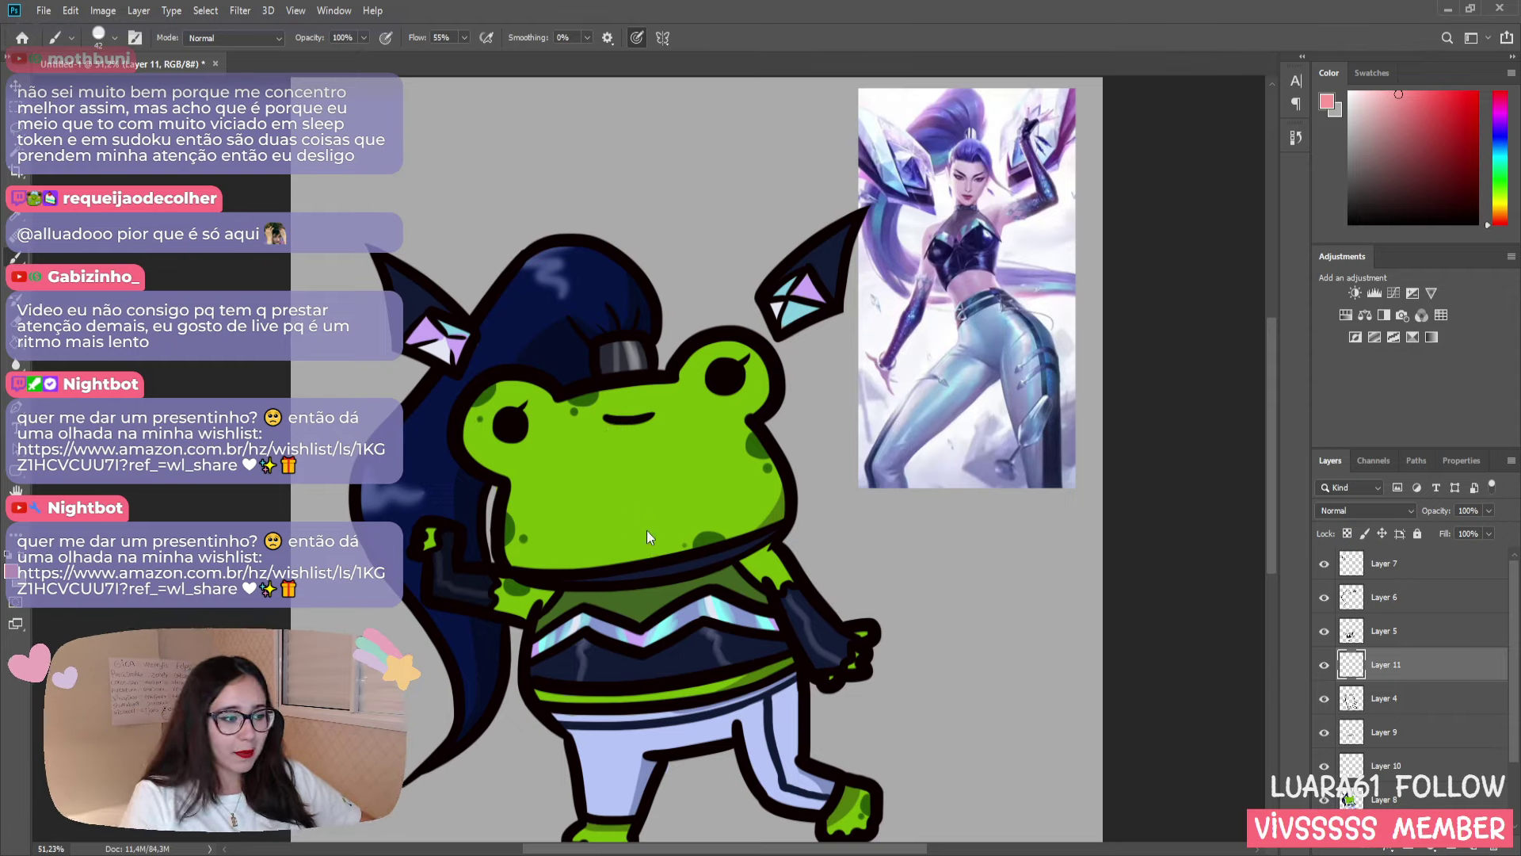
mouse_move(508, 473)
left_mouse_down()
mouse_move(533, 470)
mouse_move(507, 469)
left_mouse_up()
mouse_move(718, 428)
left_mouse_down()
mouse_move(746, 423)
mouse_move(727, 420)
left_mouse_up()
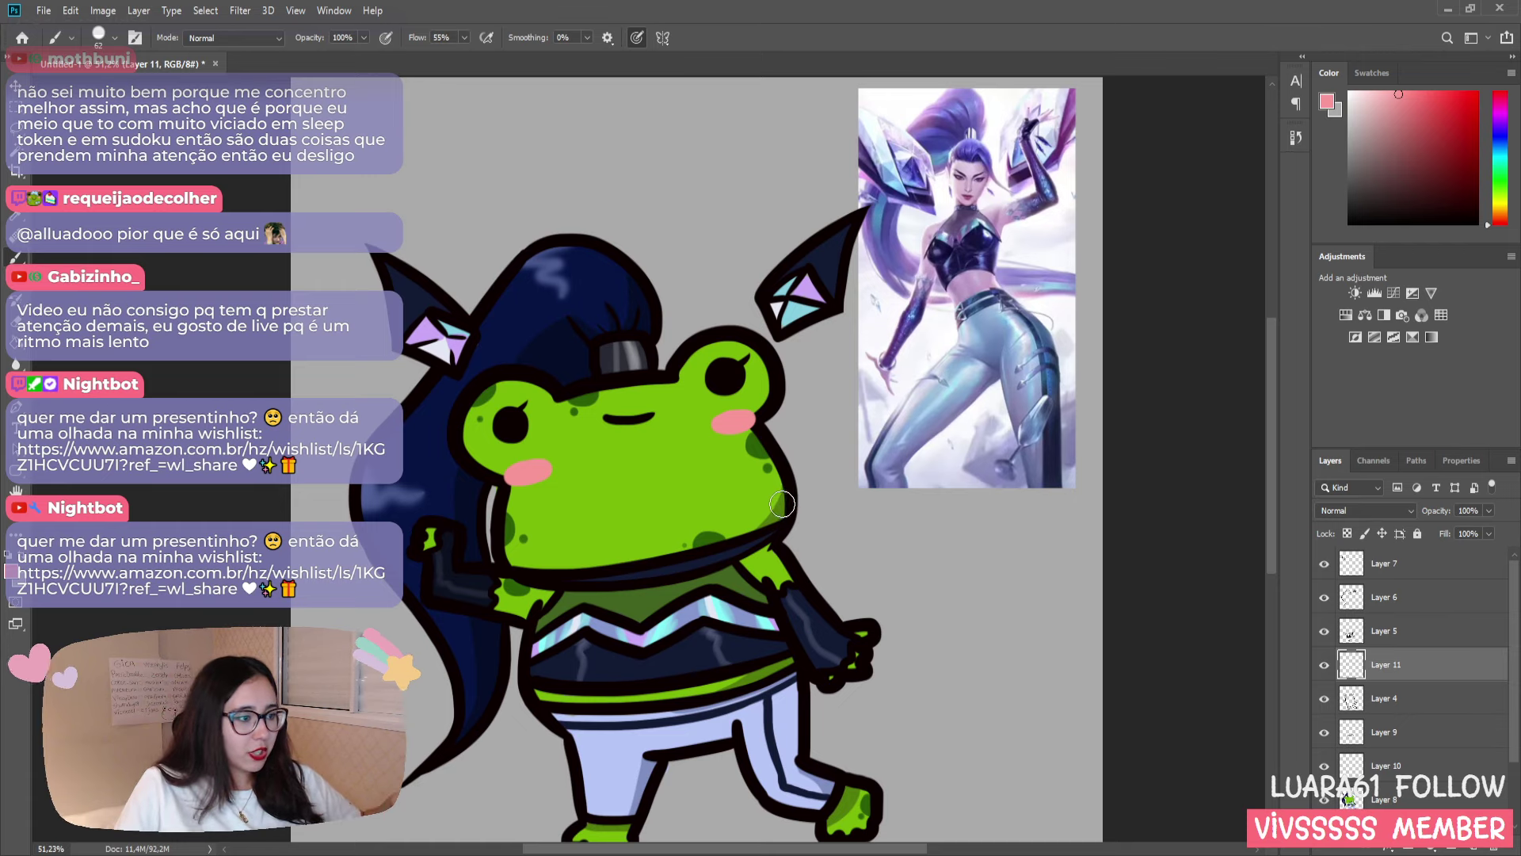
key("z")
left_click_drag(715, 592, 649, 644)
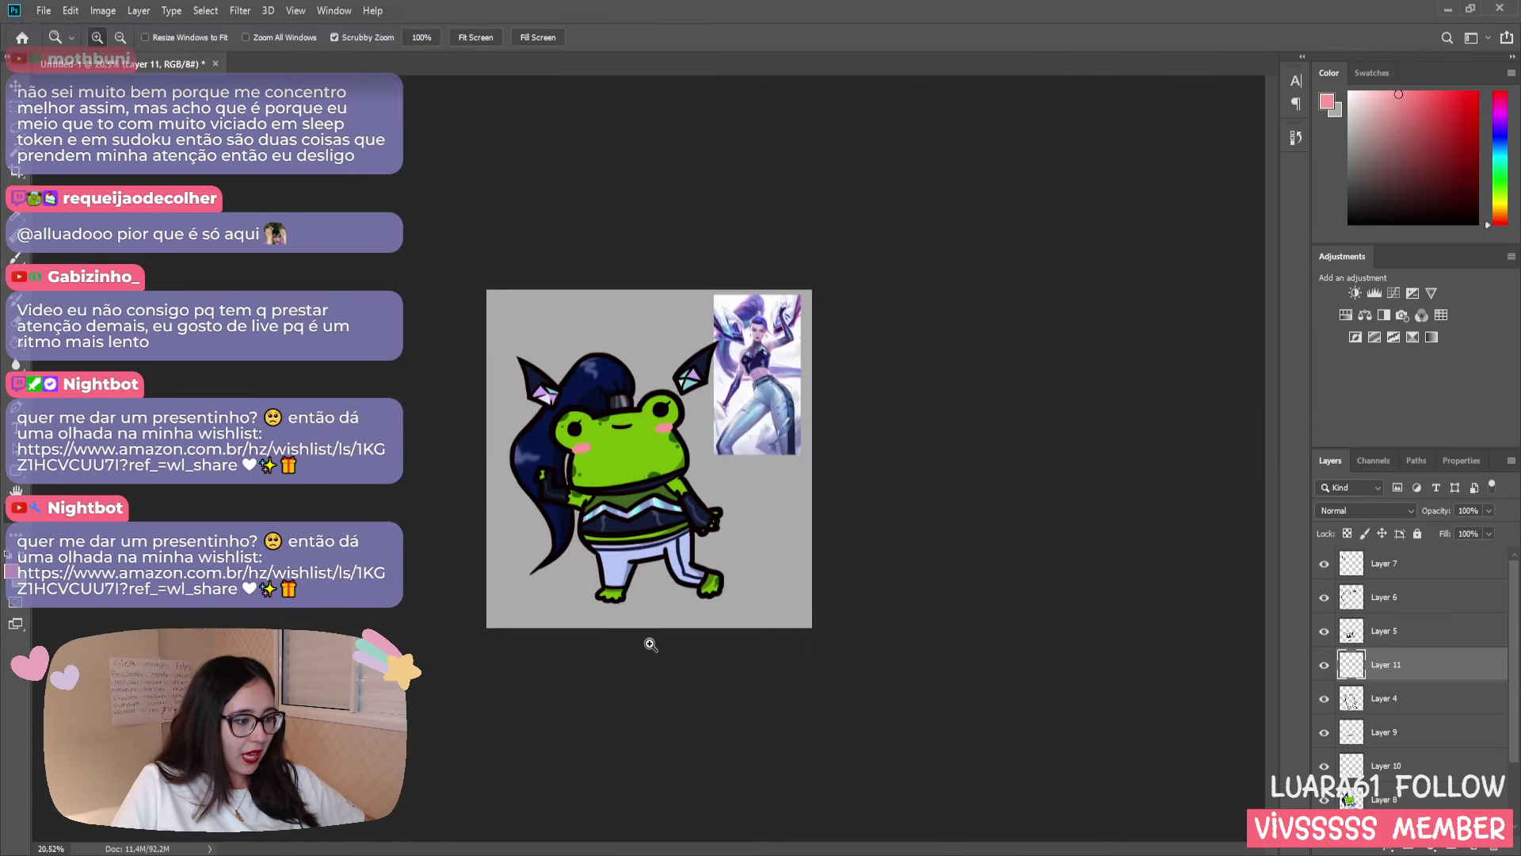
left_click_drag(622, 733, 612, 593)
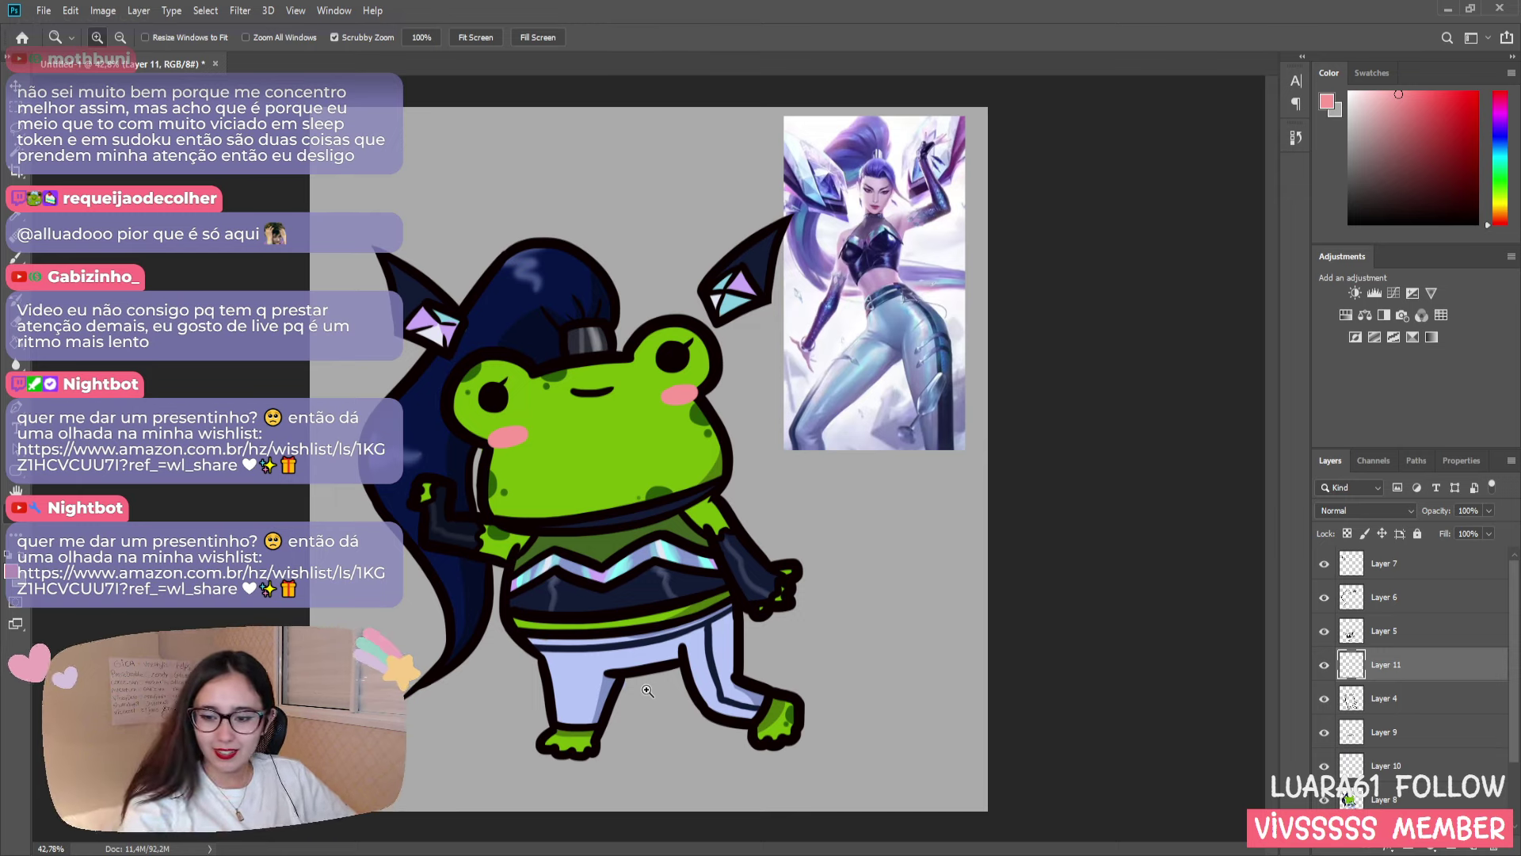
key("ctrl+u")
key("Return")
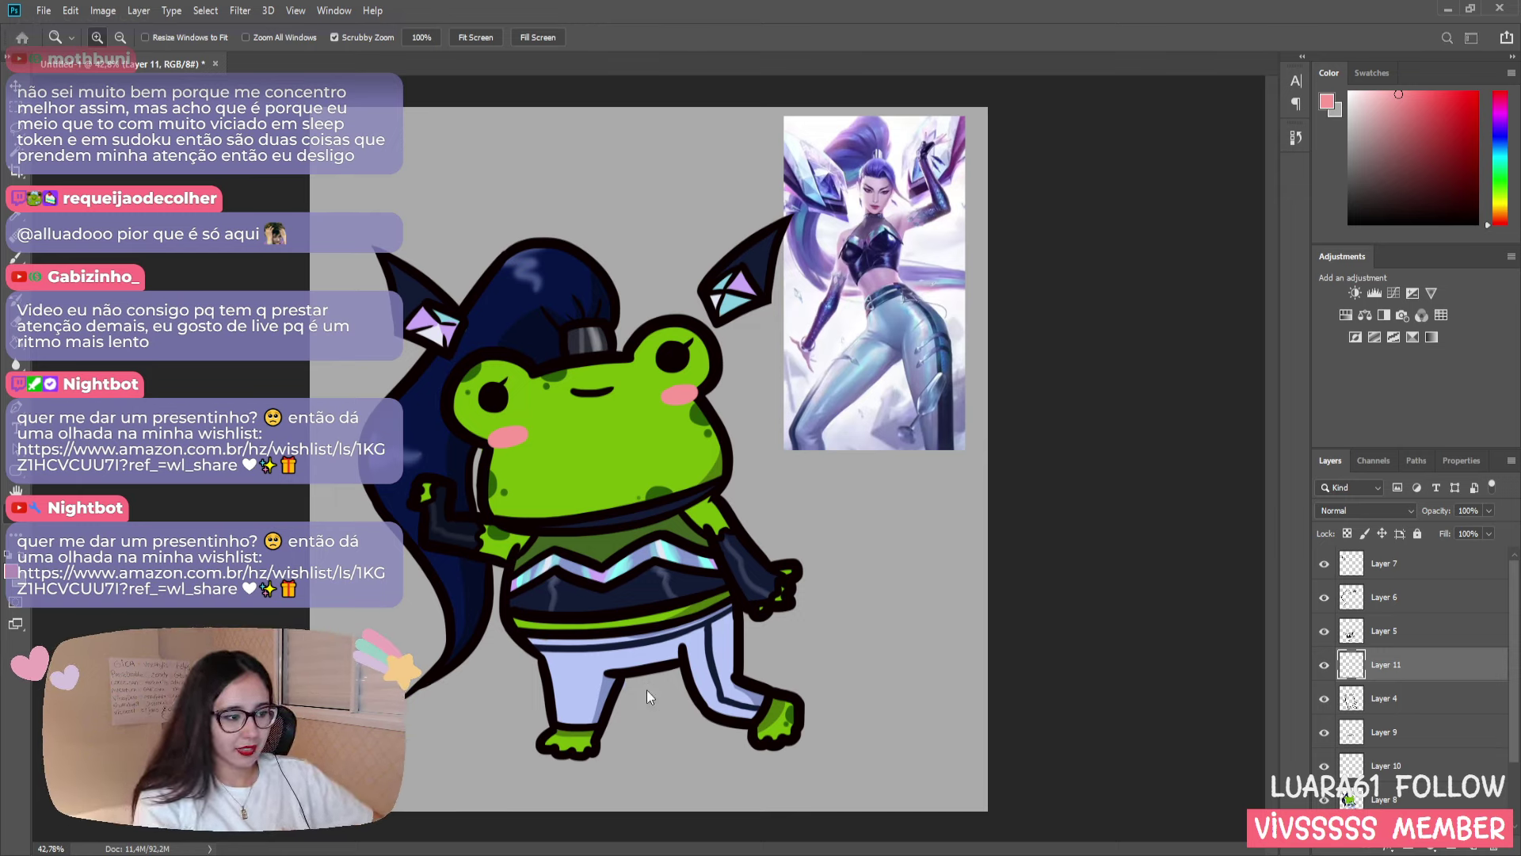
- Prepare a 12 px brush in the outline's black on a new layer and test a short stroke above the lowered arm
left_click_drag(649, 639, 907, 602)
key("i")
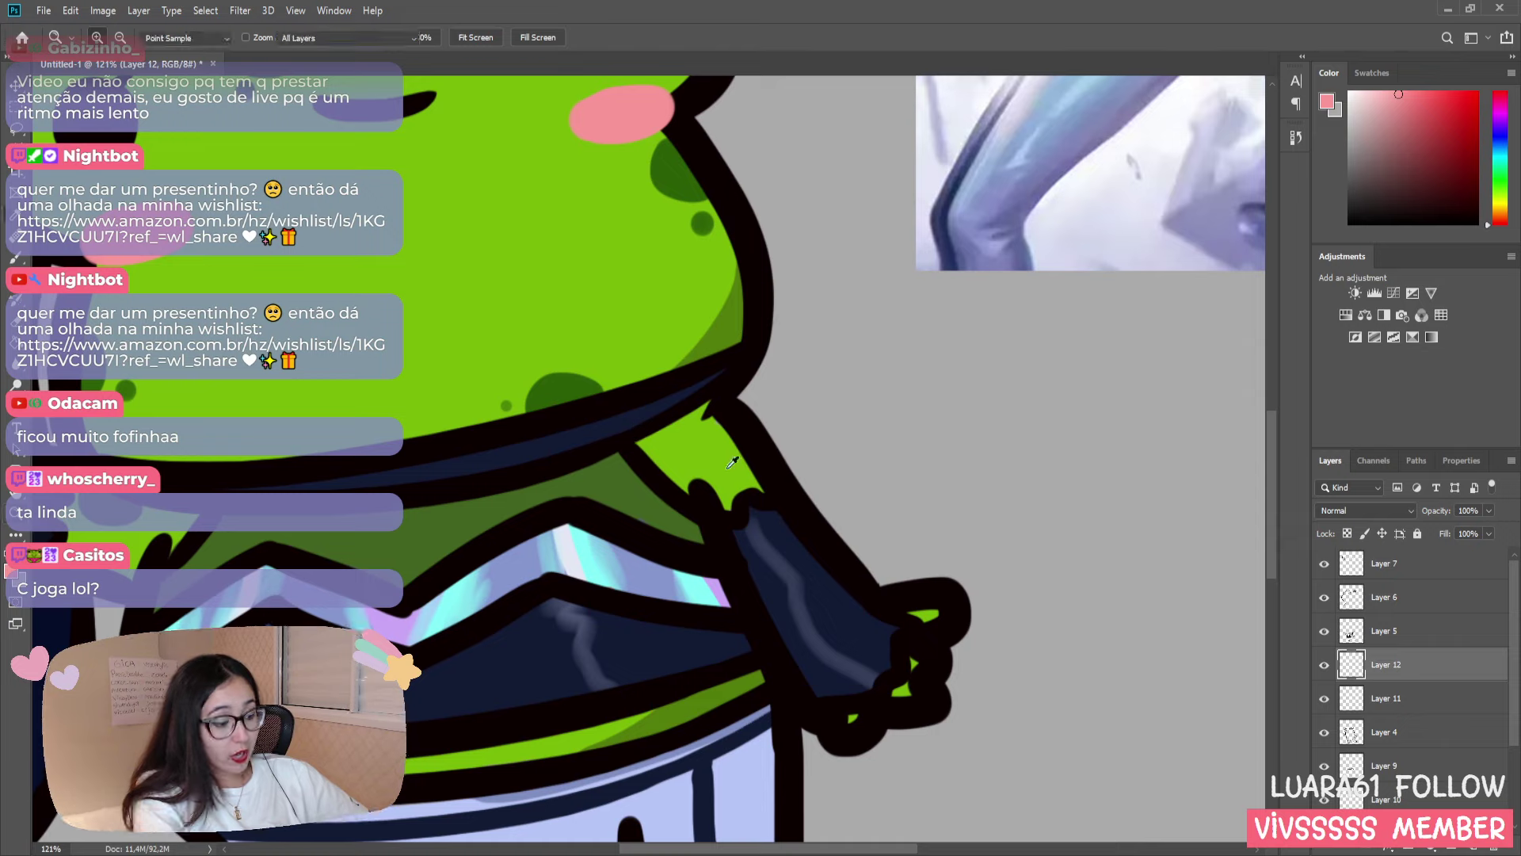
left_click(748, 441)
key("b")
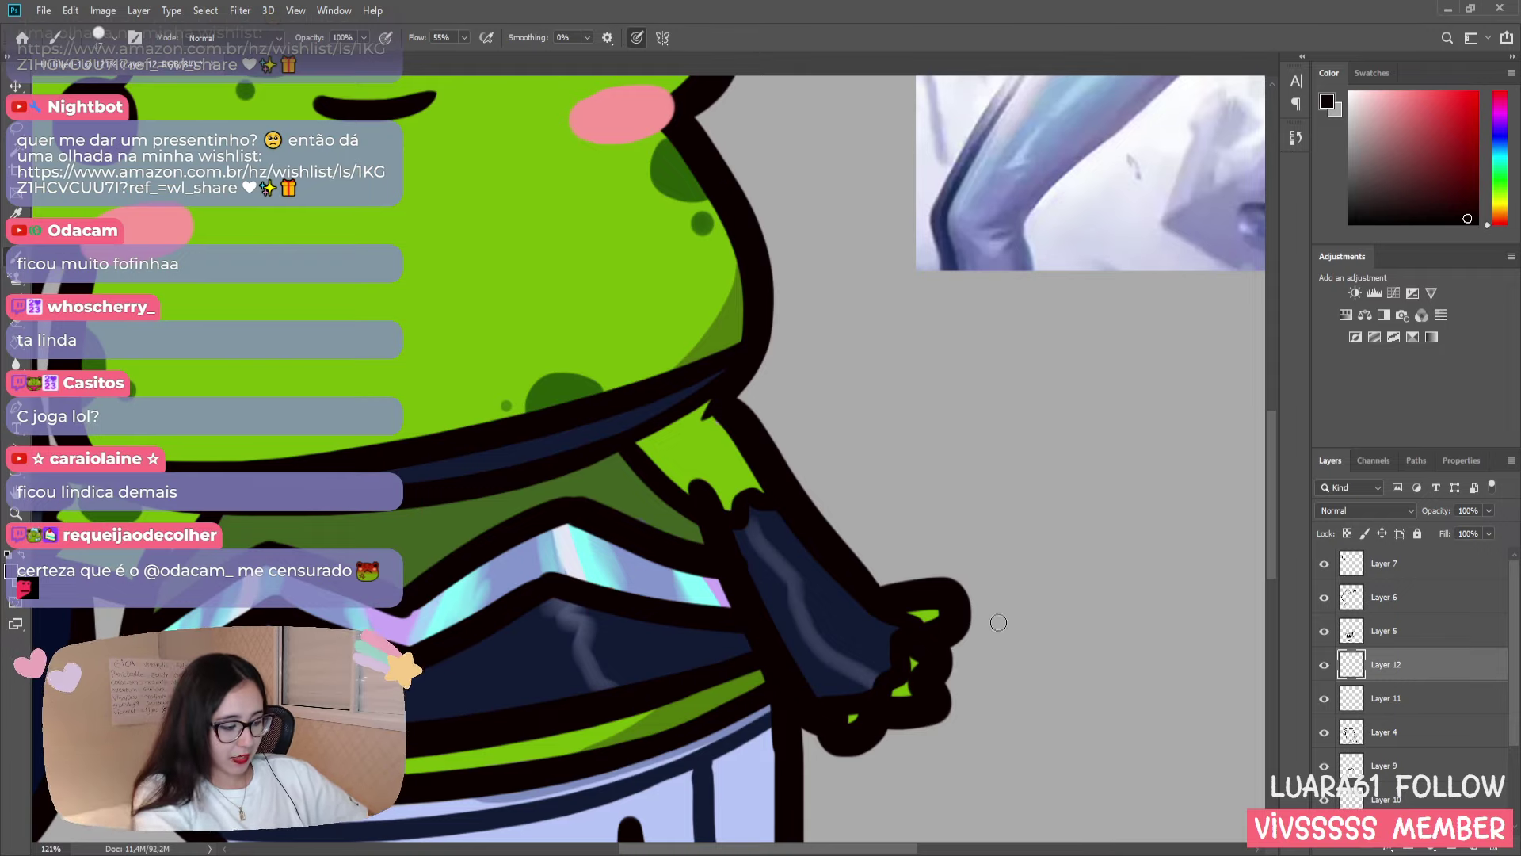
left_click_drag(998, 622, 1073, 343)
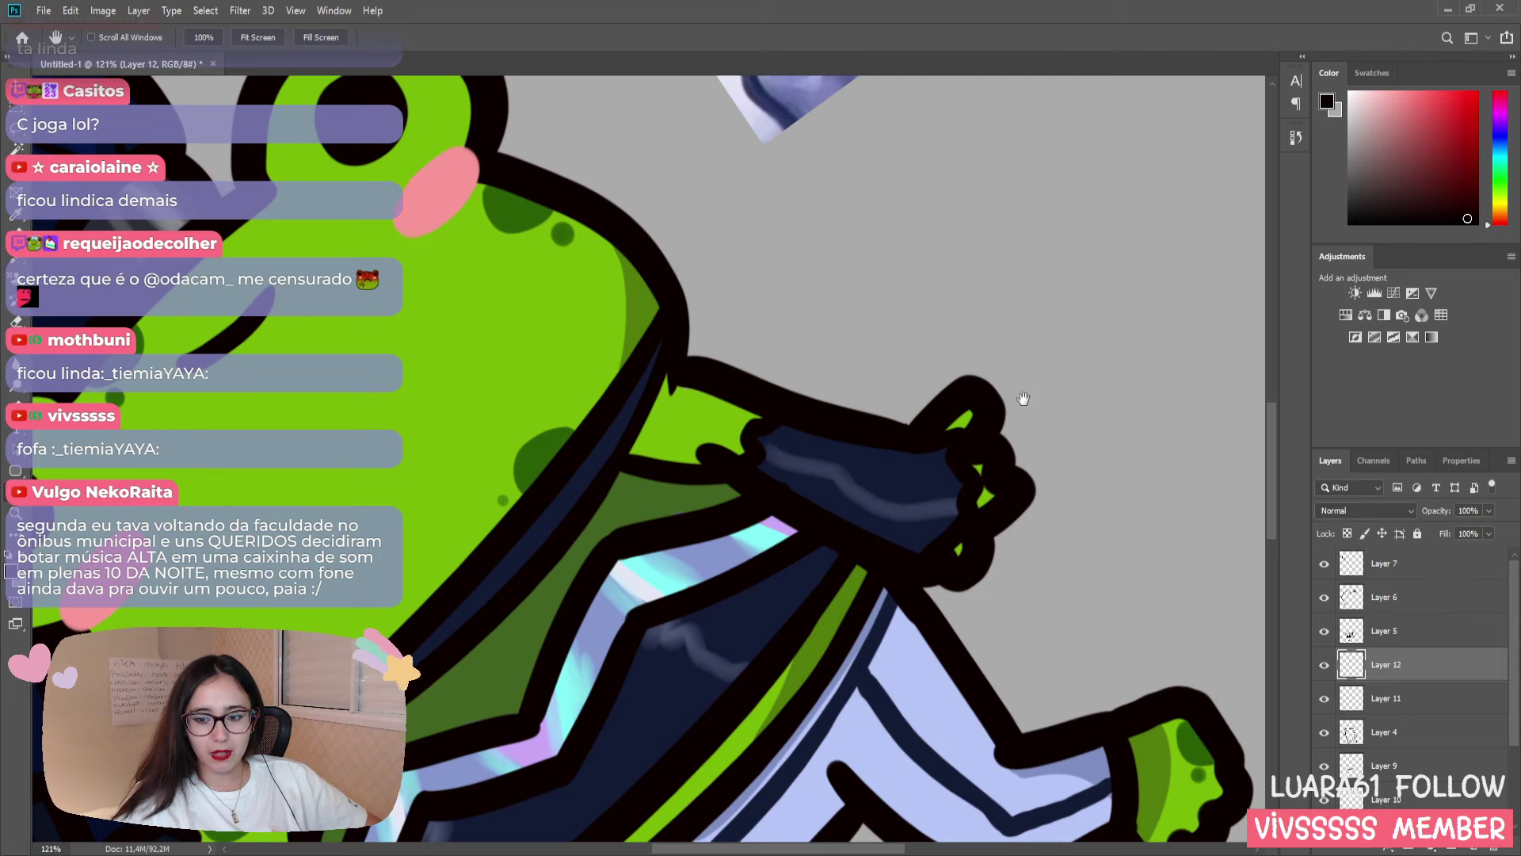
left_click_drag(1023, 398, 1059, 564)
left_click_drag(722, 451, 670, 453)
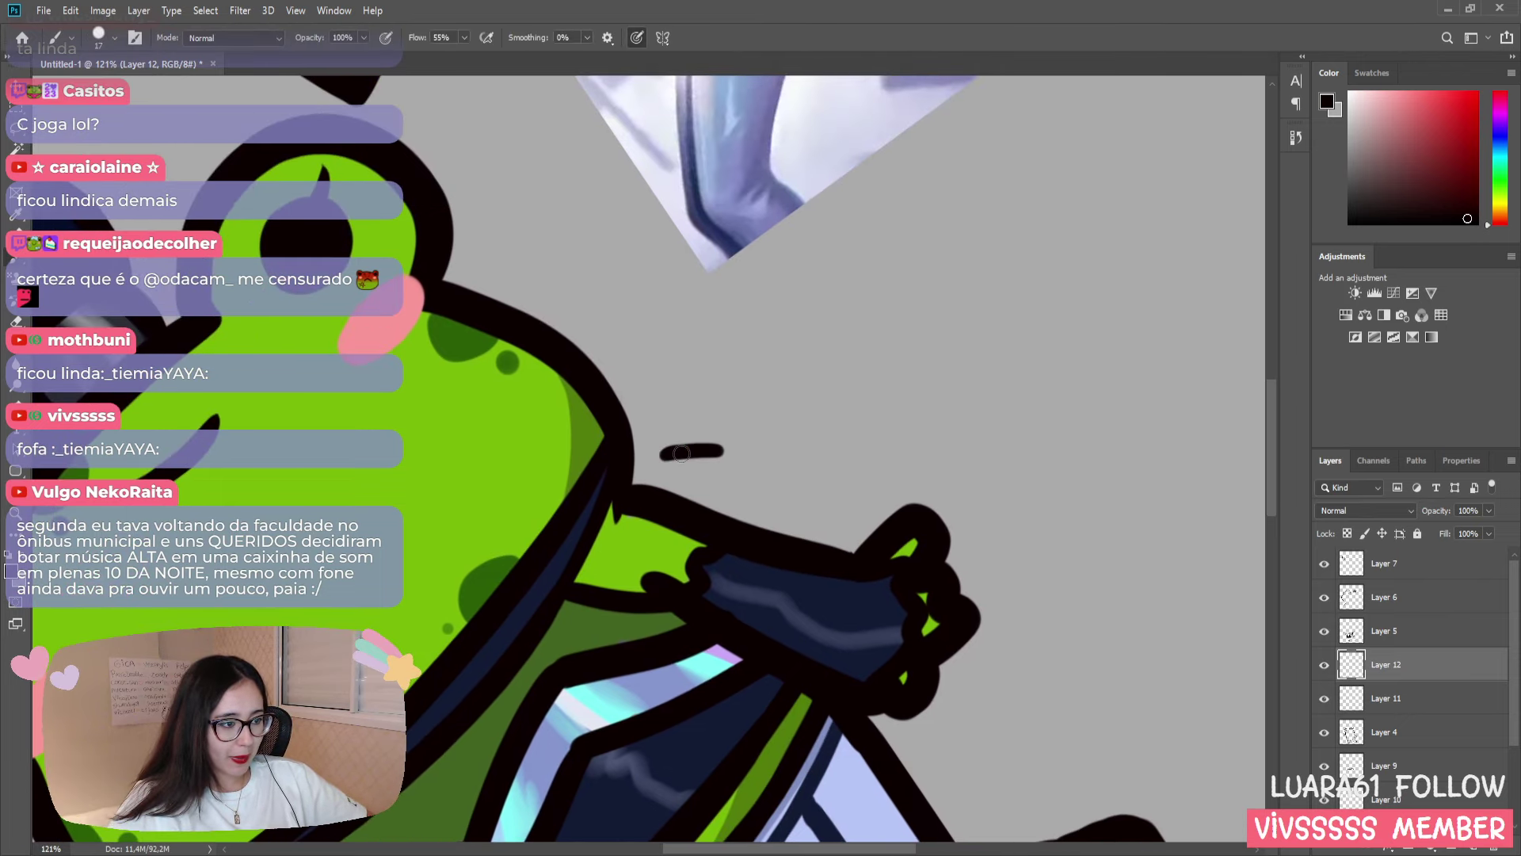
key("ctrl+z")
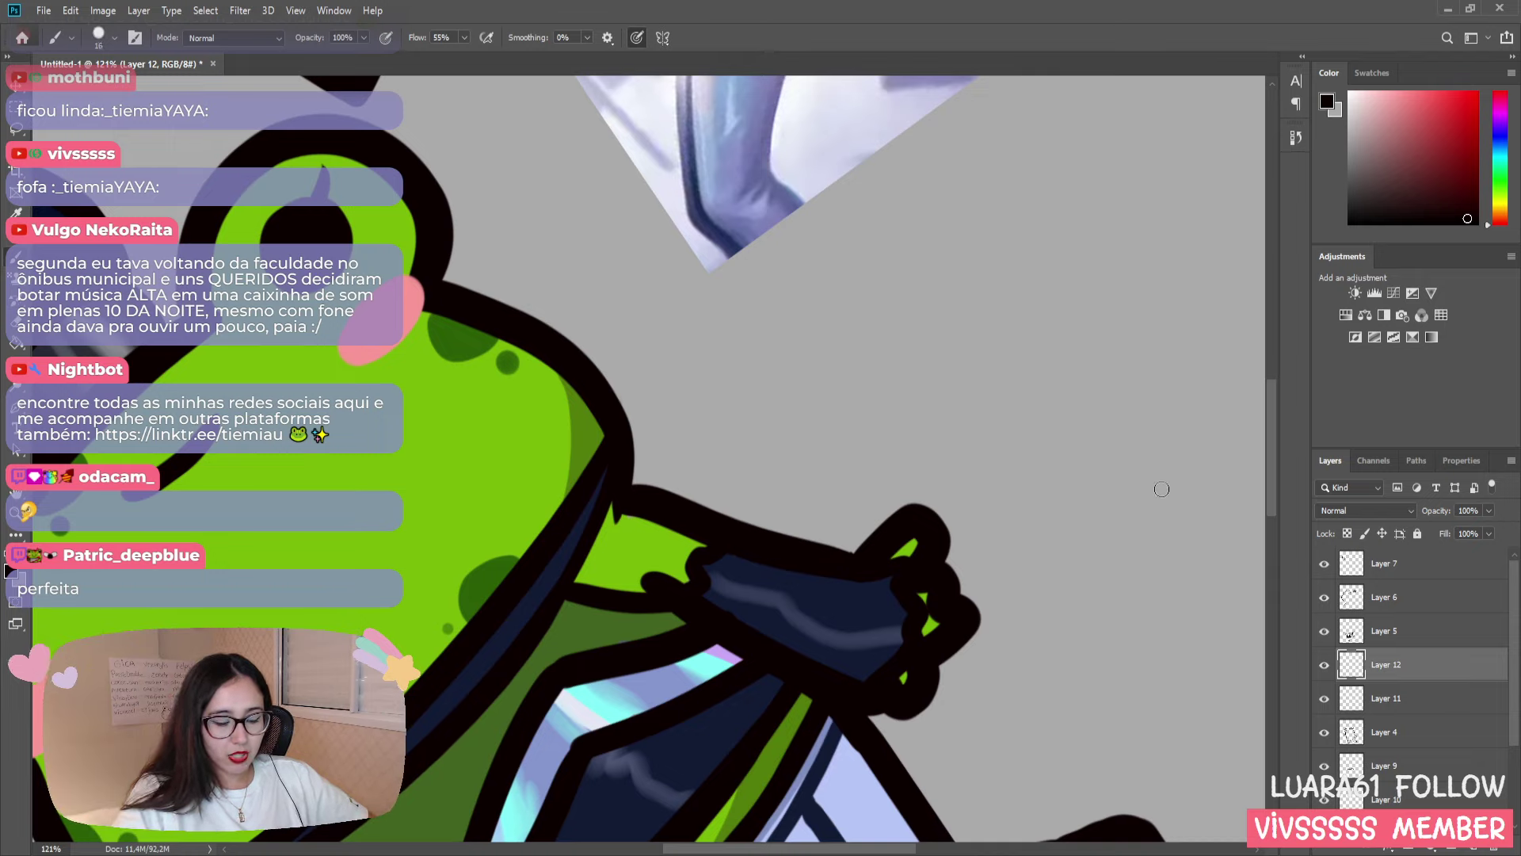
key("bracketleft")
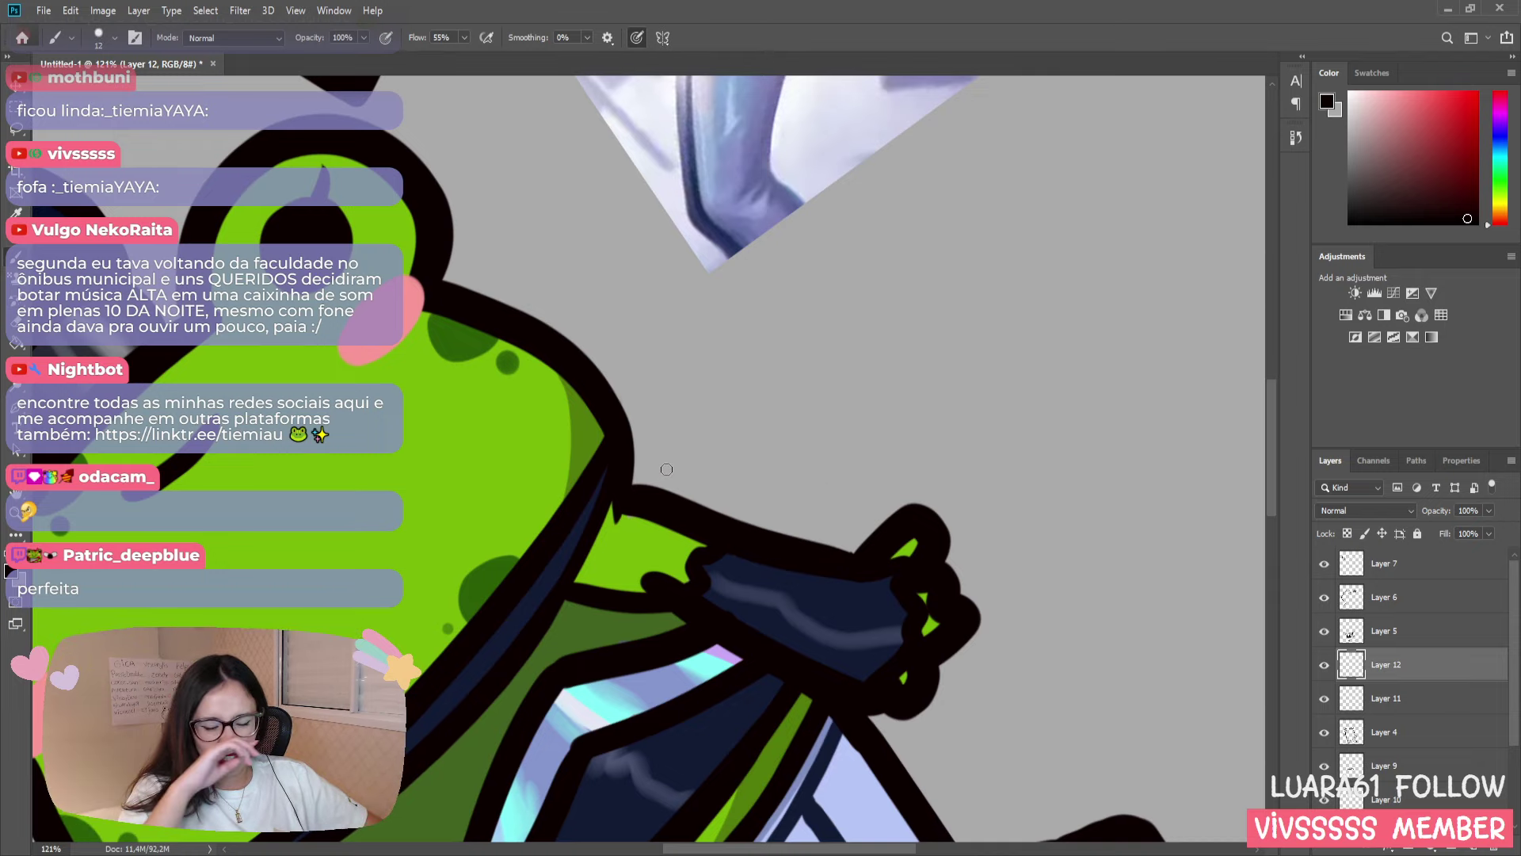
- Handwrite the first letter of the artist's signature in black above the lowered arm, redoing its strokes
mouse_move(654, 451)
left_mouse_down()
mouse_move(694, 458)
mouse_move(686, 480)
mouse_move(701, 473)
mouse_move(675, 472)
mouse_move(702, 473)
left_mouse_up()
key("ctrl+z")
key("ctrl+z")
key("ctrl+z")
key("ctrl+z")
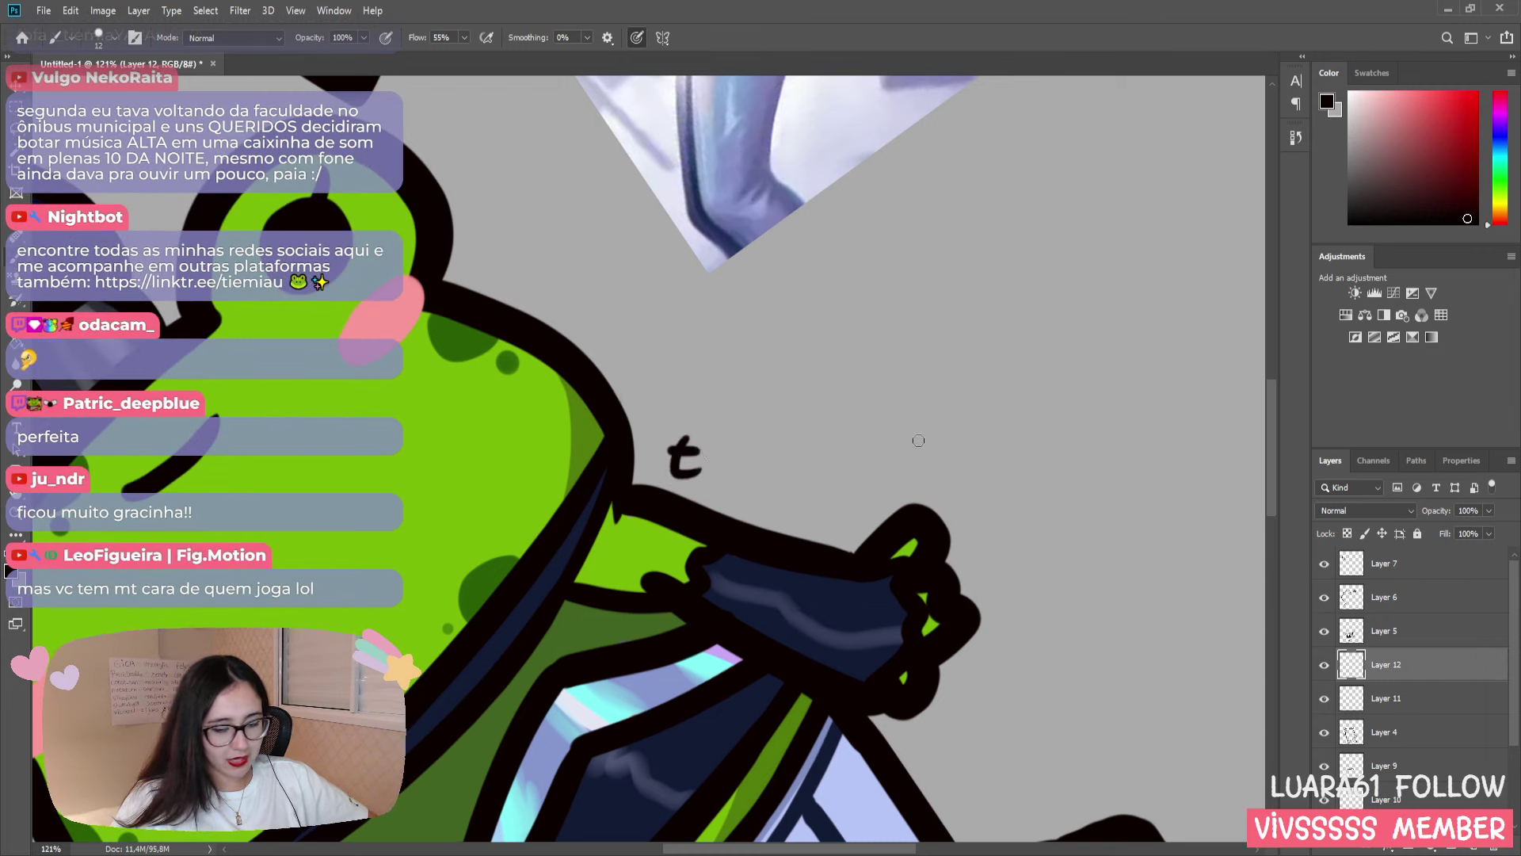
key("ctrl+z")
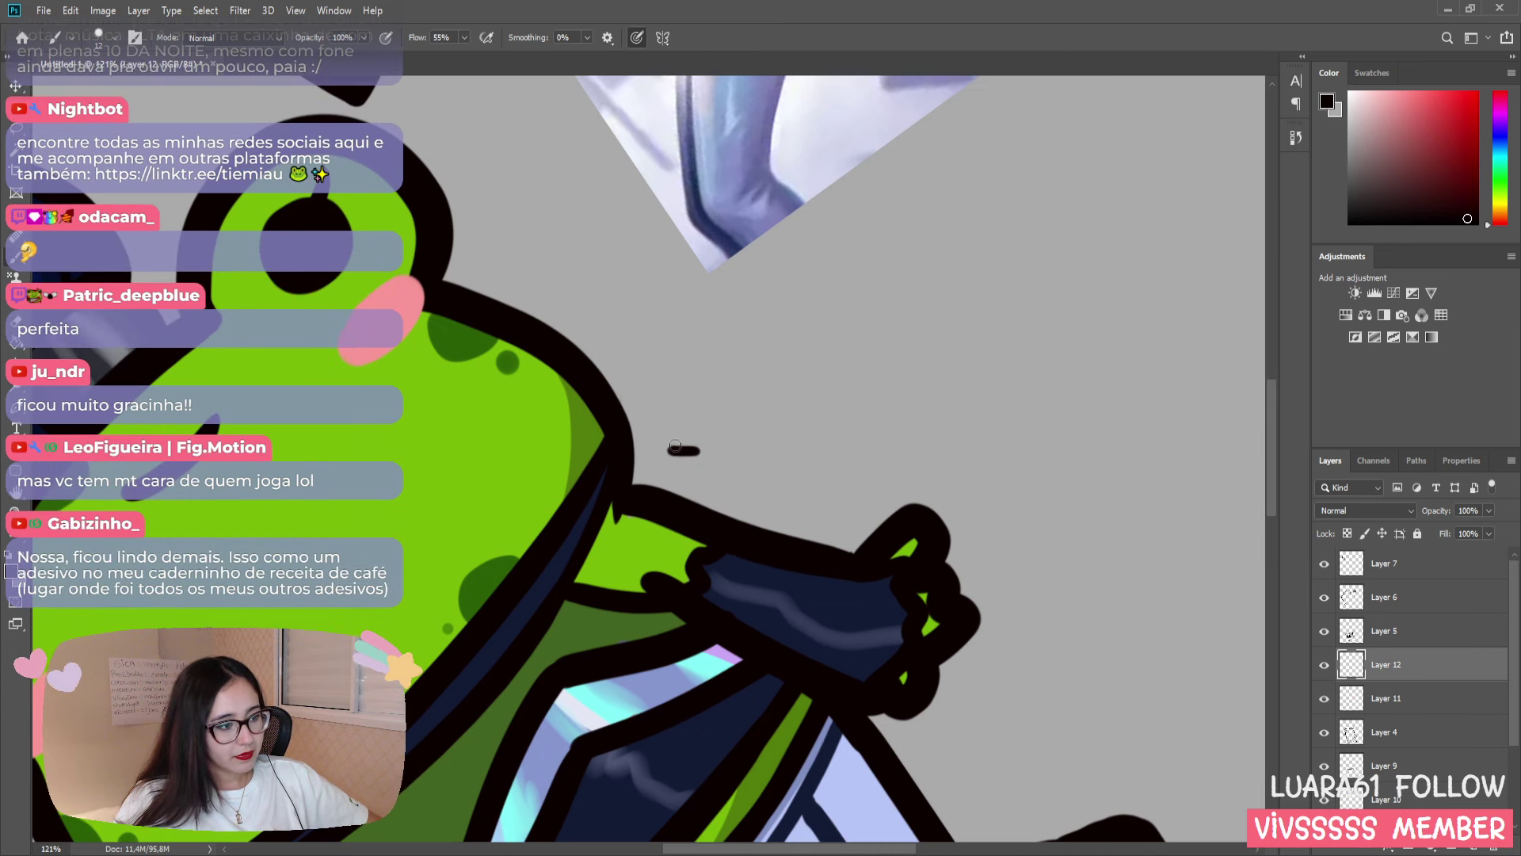
mouse_move(683, 434)
left_mouse_down()
mouse_move(695, 476)
mouse_move(705, 457)
left_mouse_up()
key("ctrl+z")
key("ctrl+z")
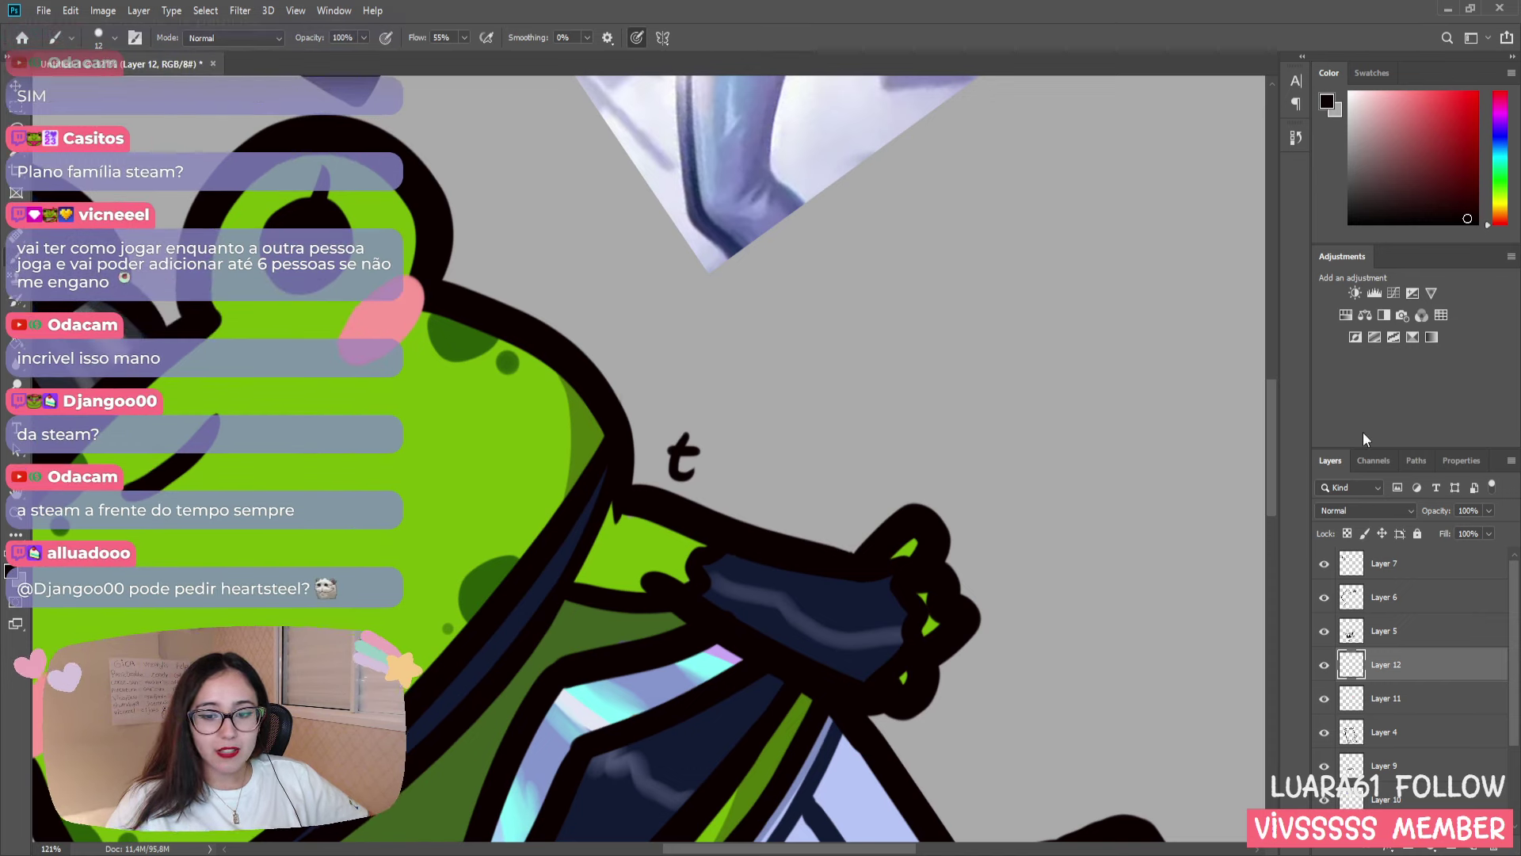
- Draw the signature's second letter with its dot and the third letter beside it, redoing uneven attempts
left_click_drag(701, 455, 707, 479)
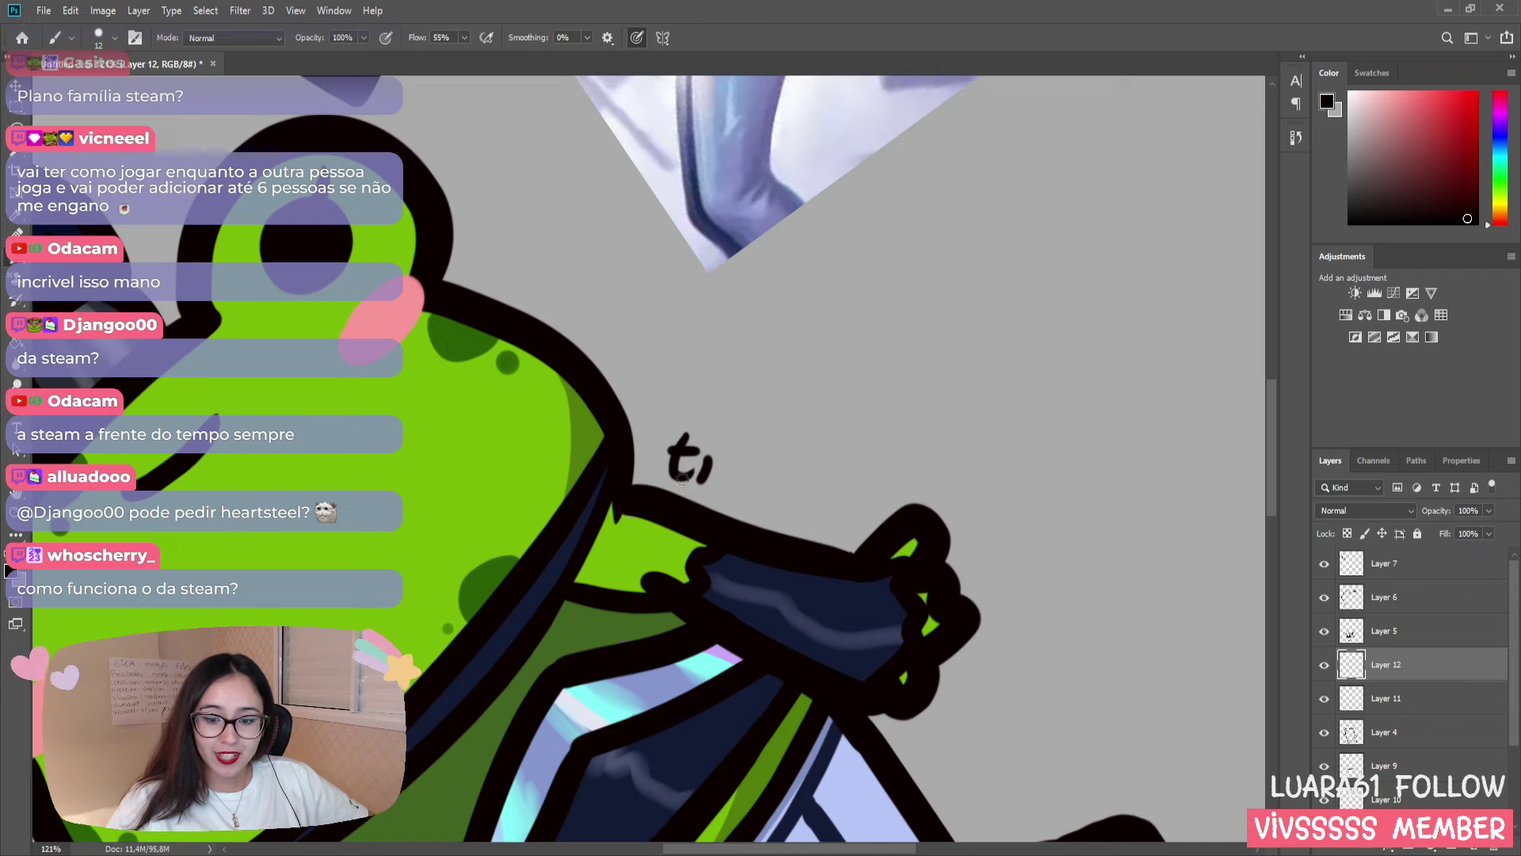
key("ctrl+z")
left_click_drag(715, 457, 710, 481)
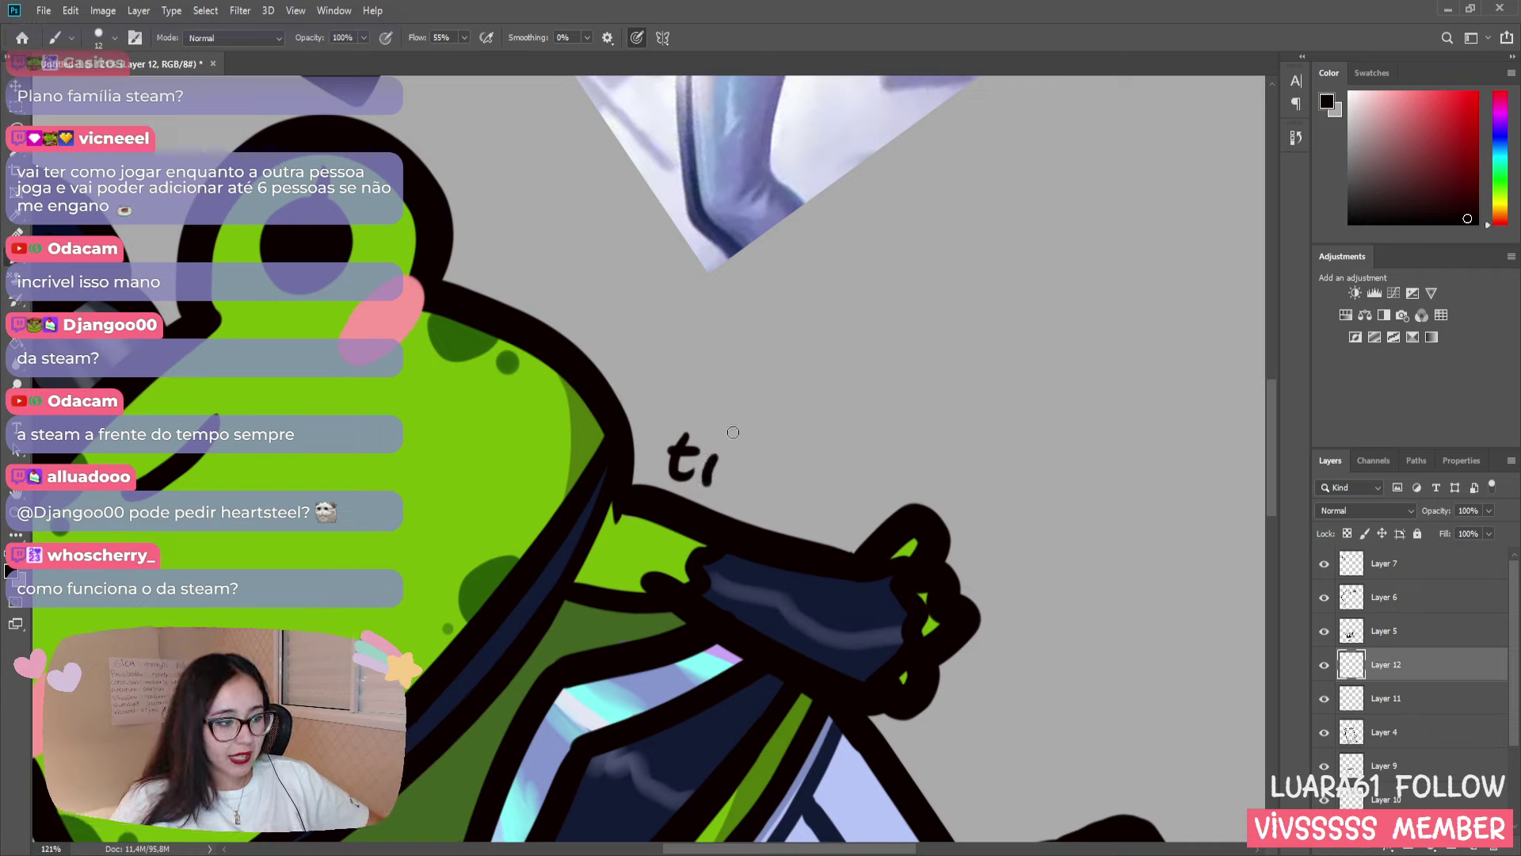
left_click(720, 432)
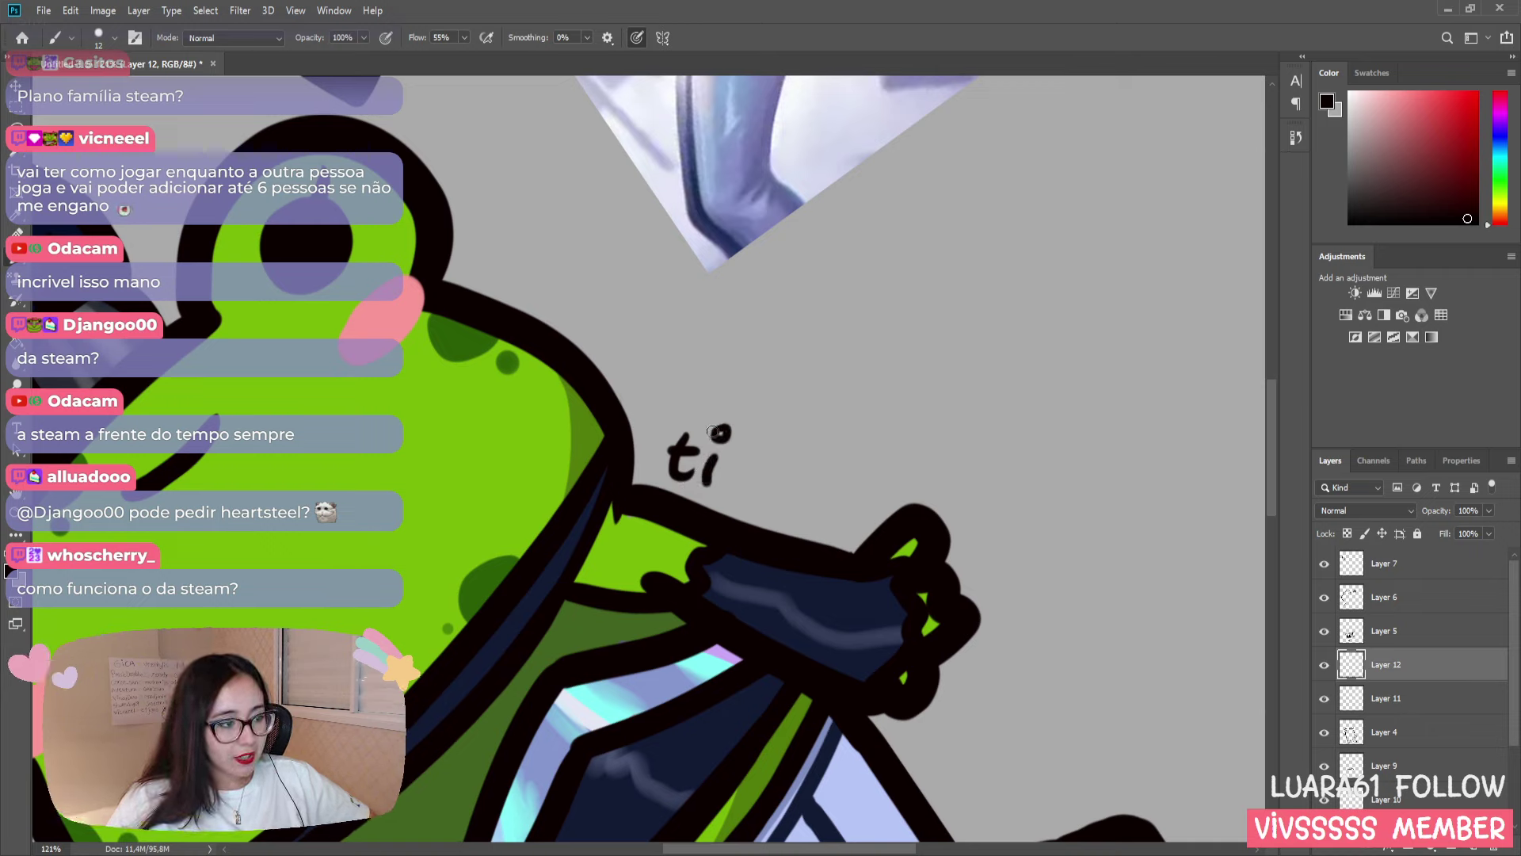
left_click_drag(725, 475, 750, 485)
key("ctrl+z")
key("ctrl+z")
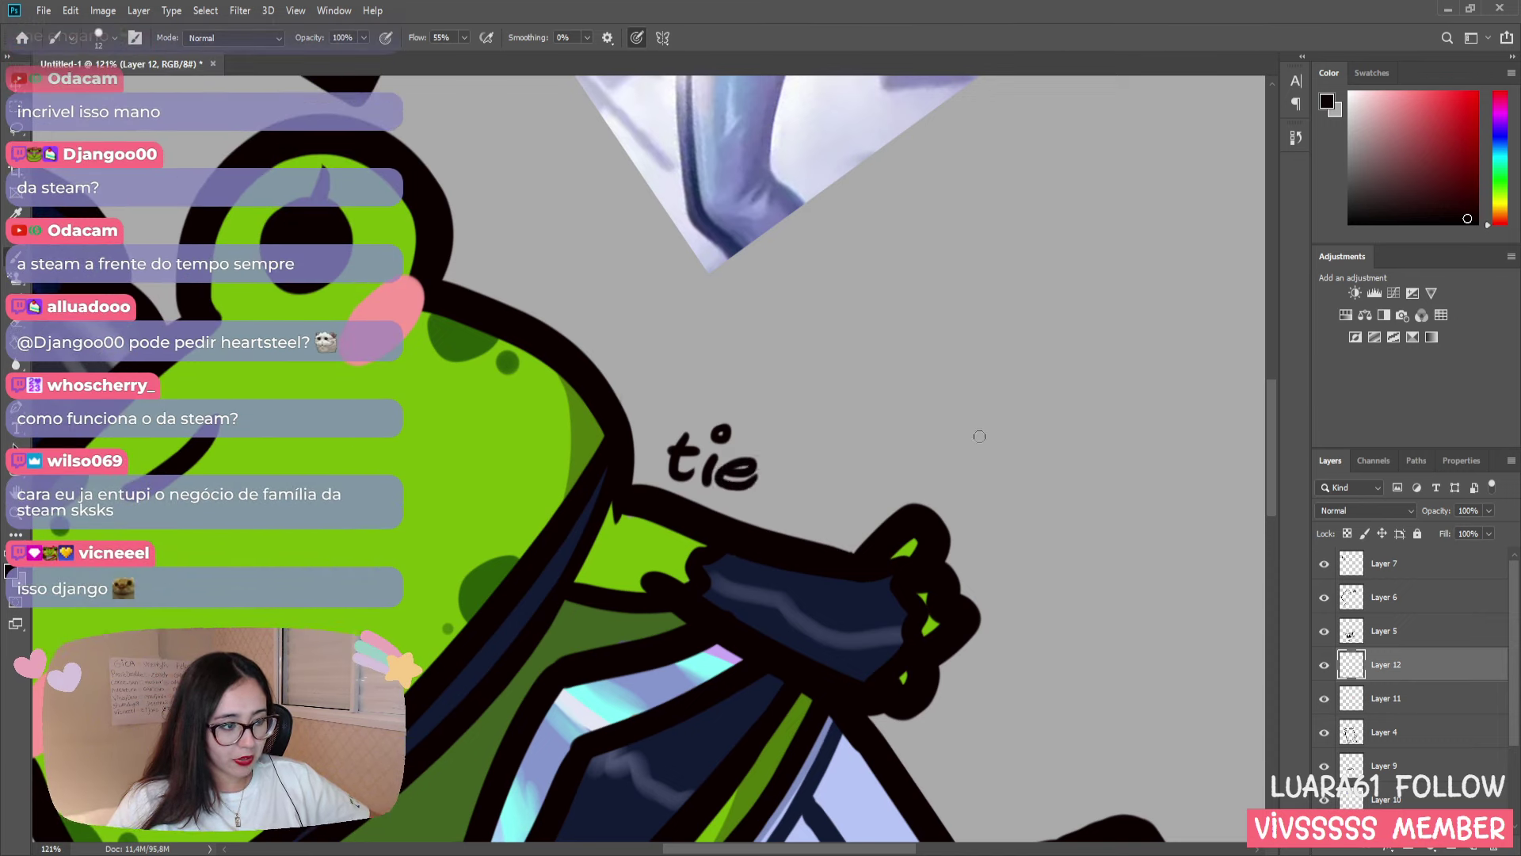
key("ctrl+z")
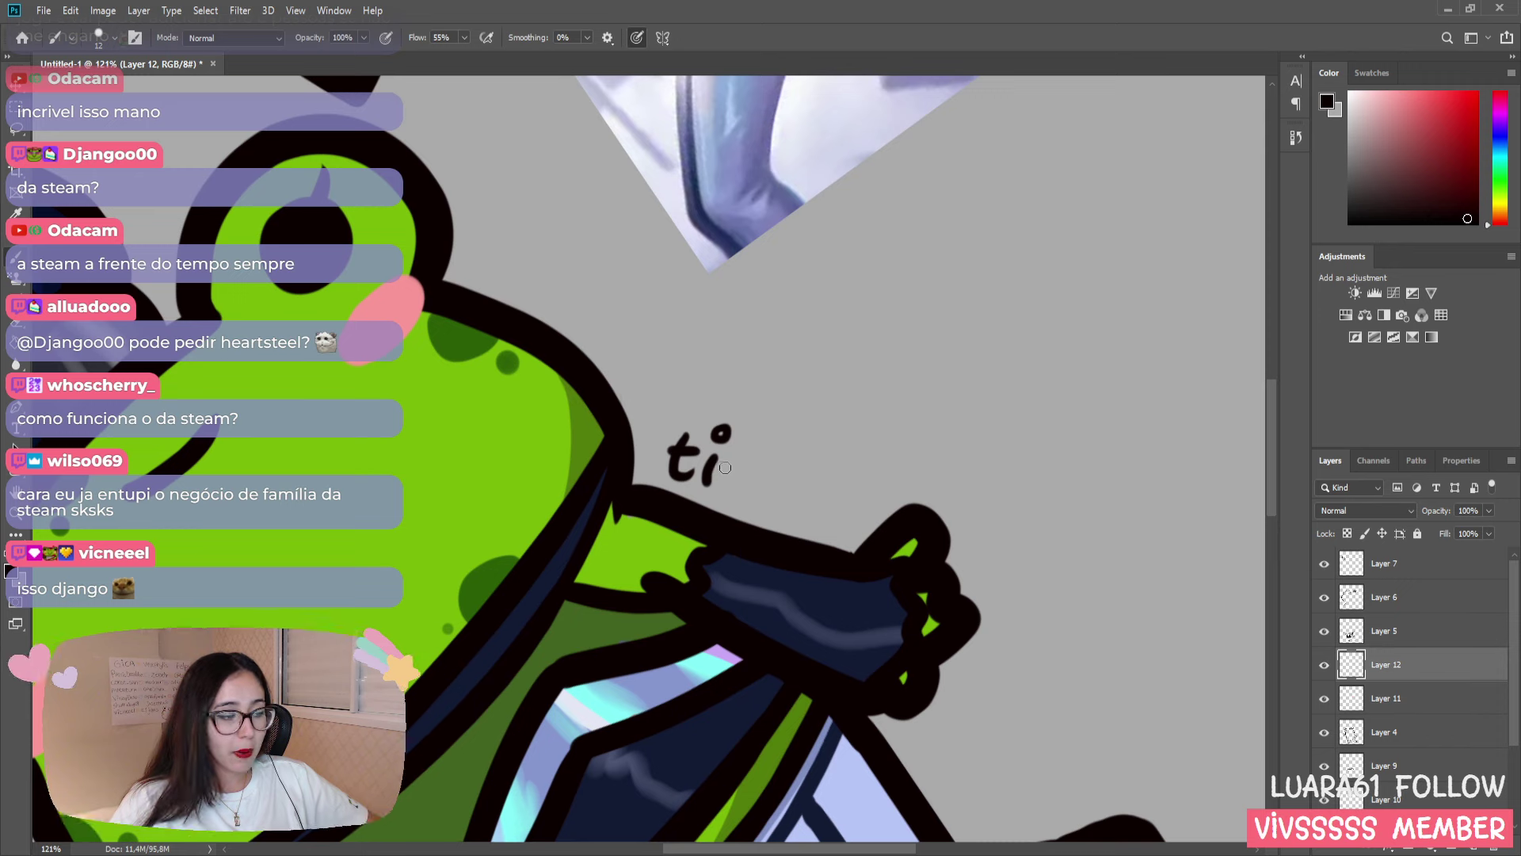
left_click_drag(726, 473, 753, 485)
key("ctrl+z")
key("ctrl+z")
key("ctrl+z")
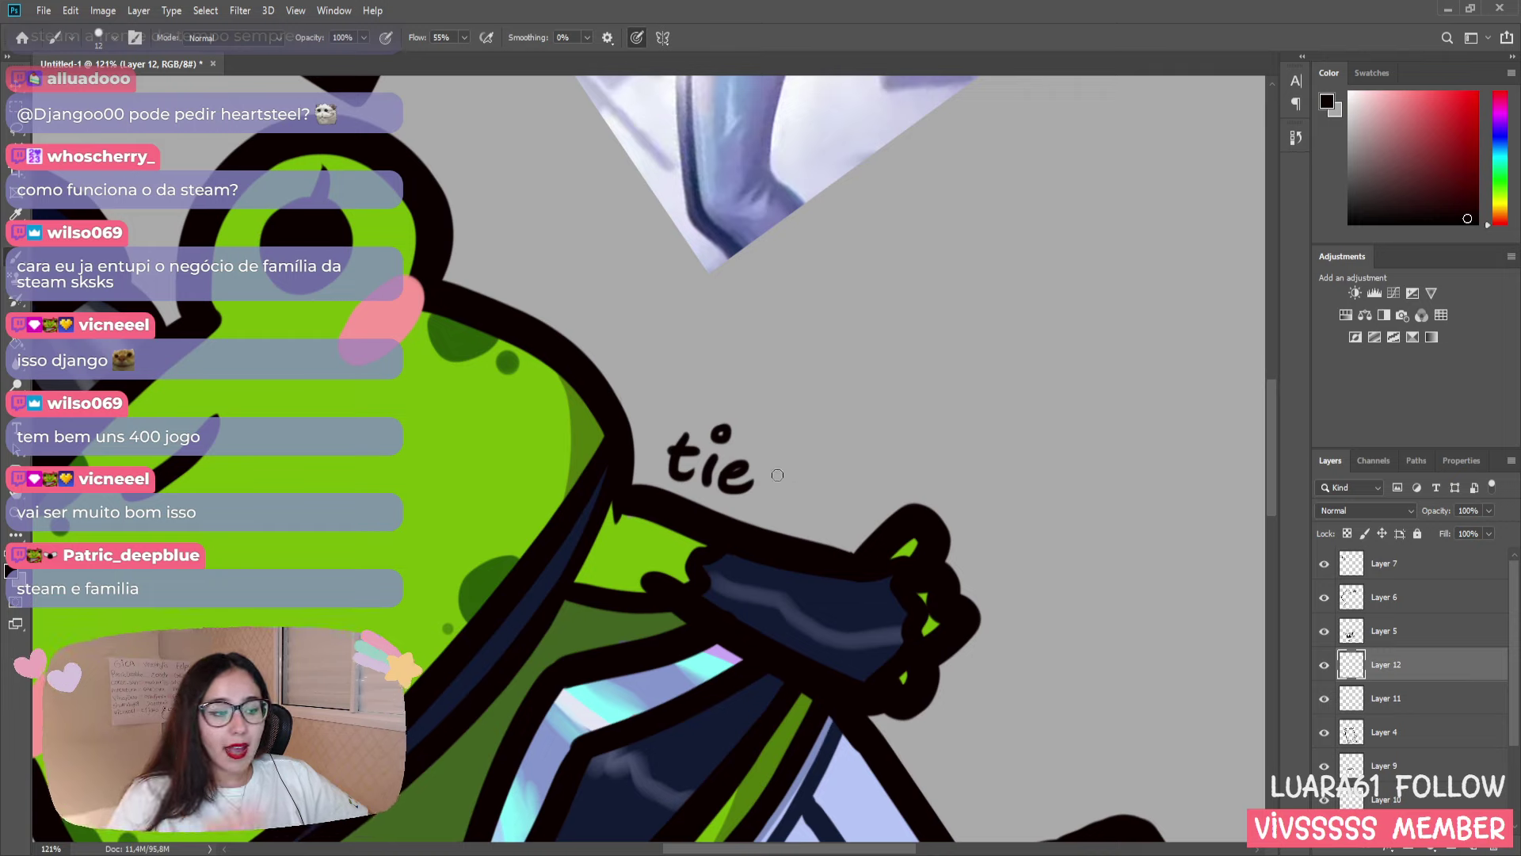
- Handwrite the signature's fourth letter along the slope of the arm, undoing and redrawing it several times
mouse_move(759, 468)
left_mouse_down()
mouse_move(793, 494)
mouse_move(759, 492)
mouse_move(791, 500)
mouse_move(772, 478)
mouse_move(799, 491)
mouse_move(762, 471)
mouse_move(764, 497)
mouse_move(783, 482)
mouse_move(795, 504)
mouse_move(758, 473)
mouse_move(759, 496)
mouse_move(805, 503)
left_mouse_up()
key("ctrl+z")
key("ctrl+z")
key("ctrl+z")
key("ctrl+z")
key("ctrl+z")
key("ctrl+z")
key("ctrl+z")
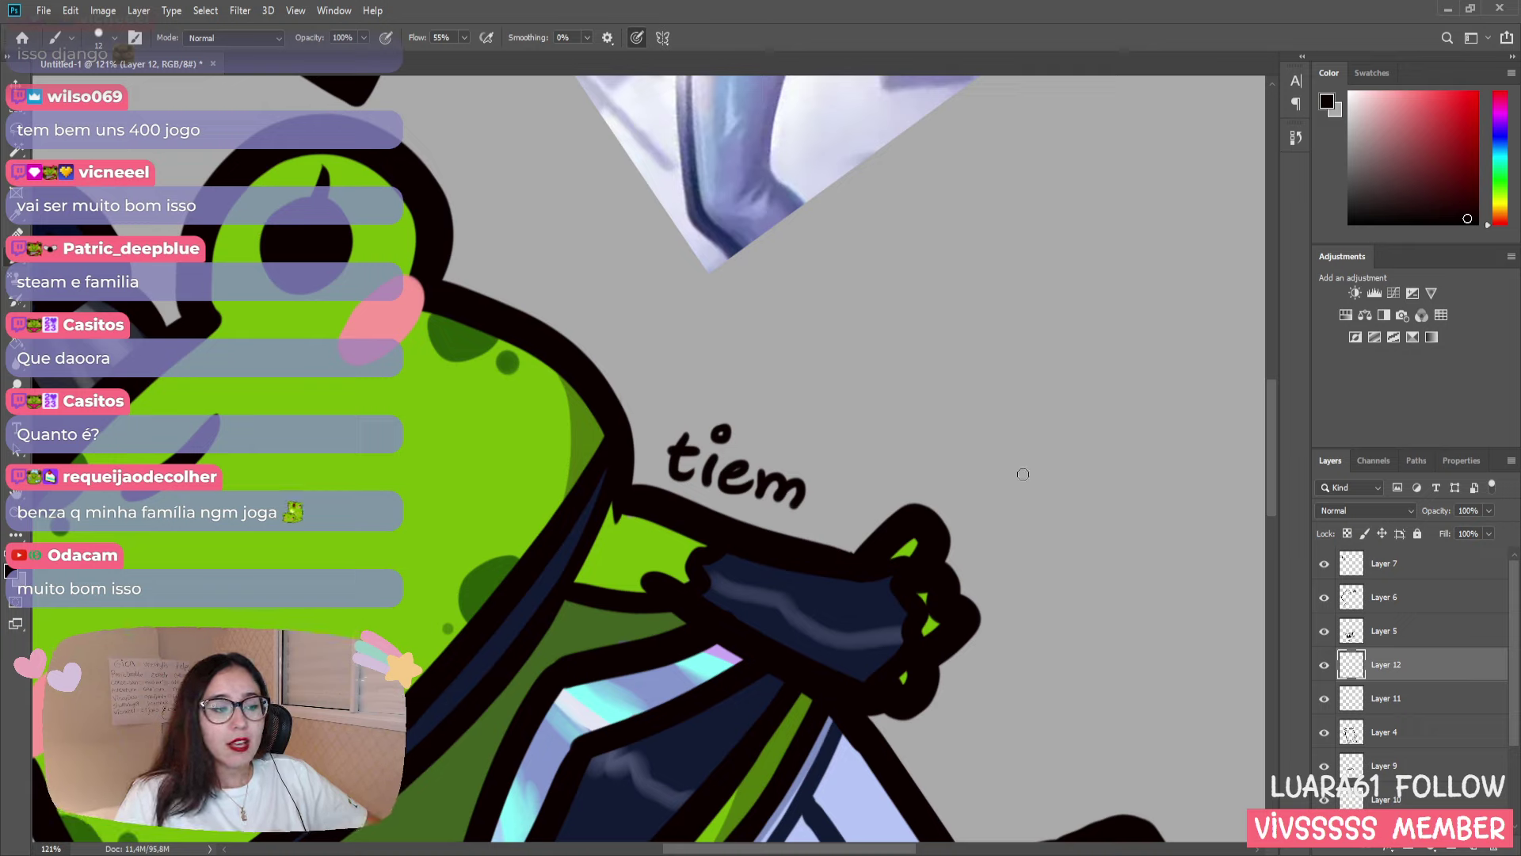
- Add the signature's dotted fifth letter and its sixth letter, following the arm's outline
left_click_drag(809, 491, 808, 513)
key("ctrl+z")
key("ctrl+z")
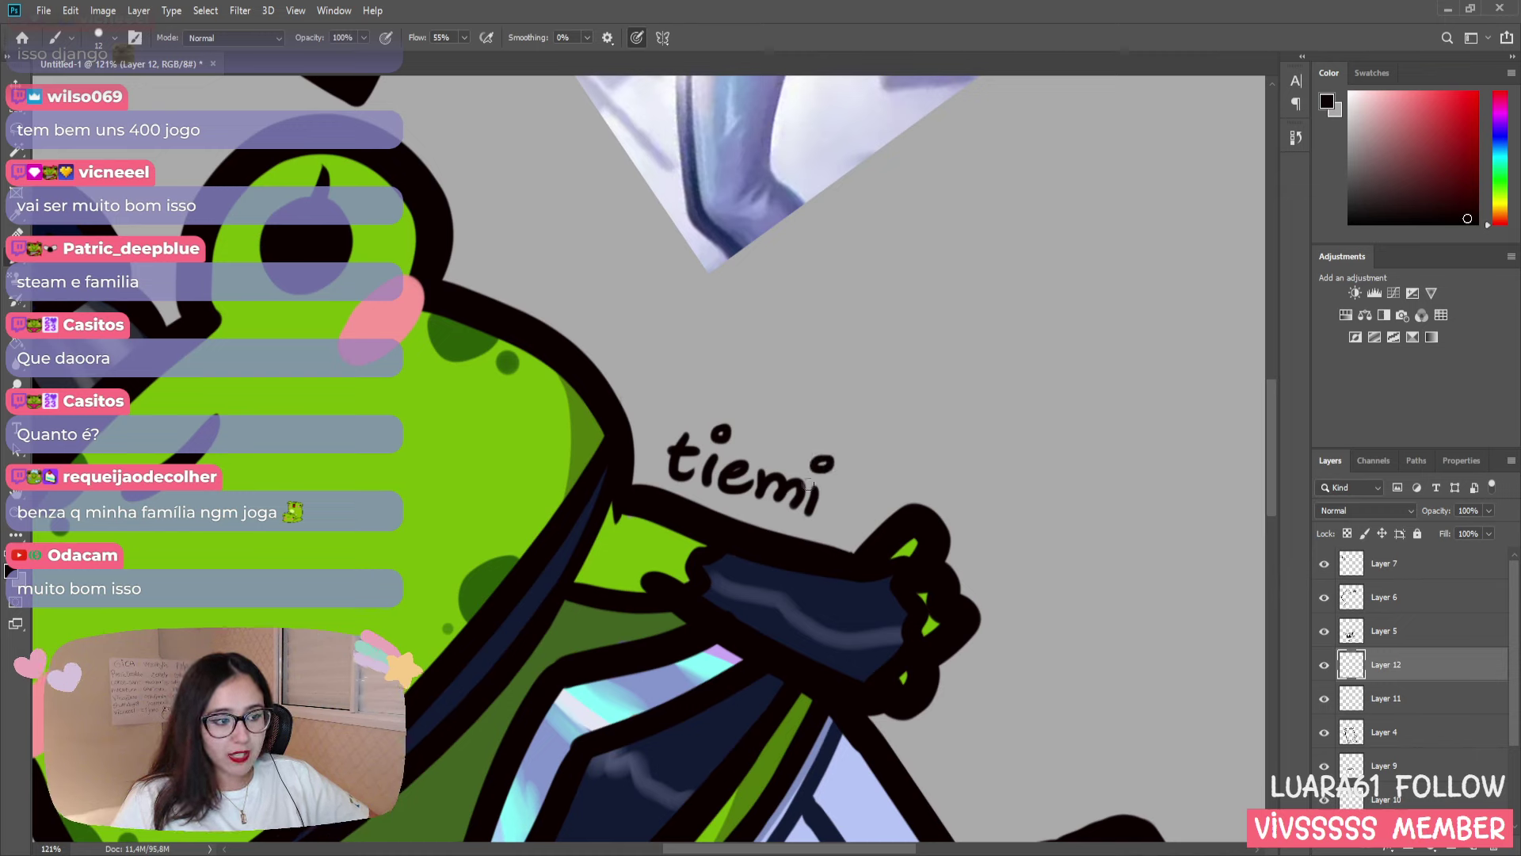
left_click(817, 466)
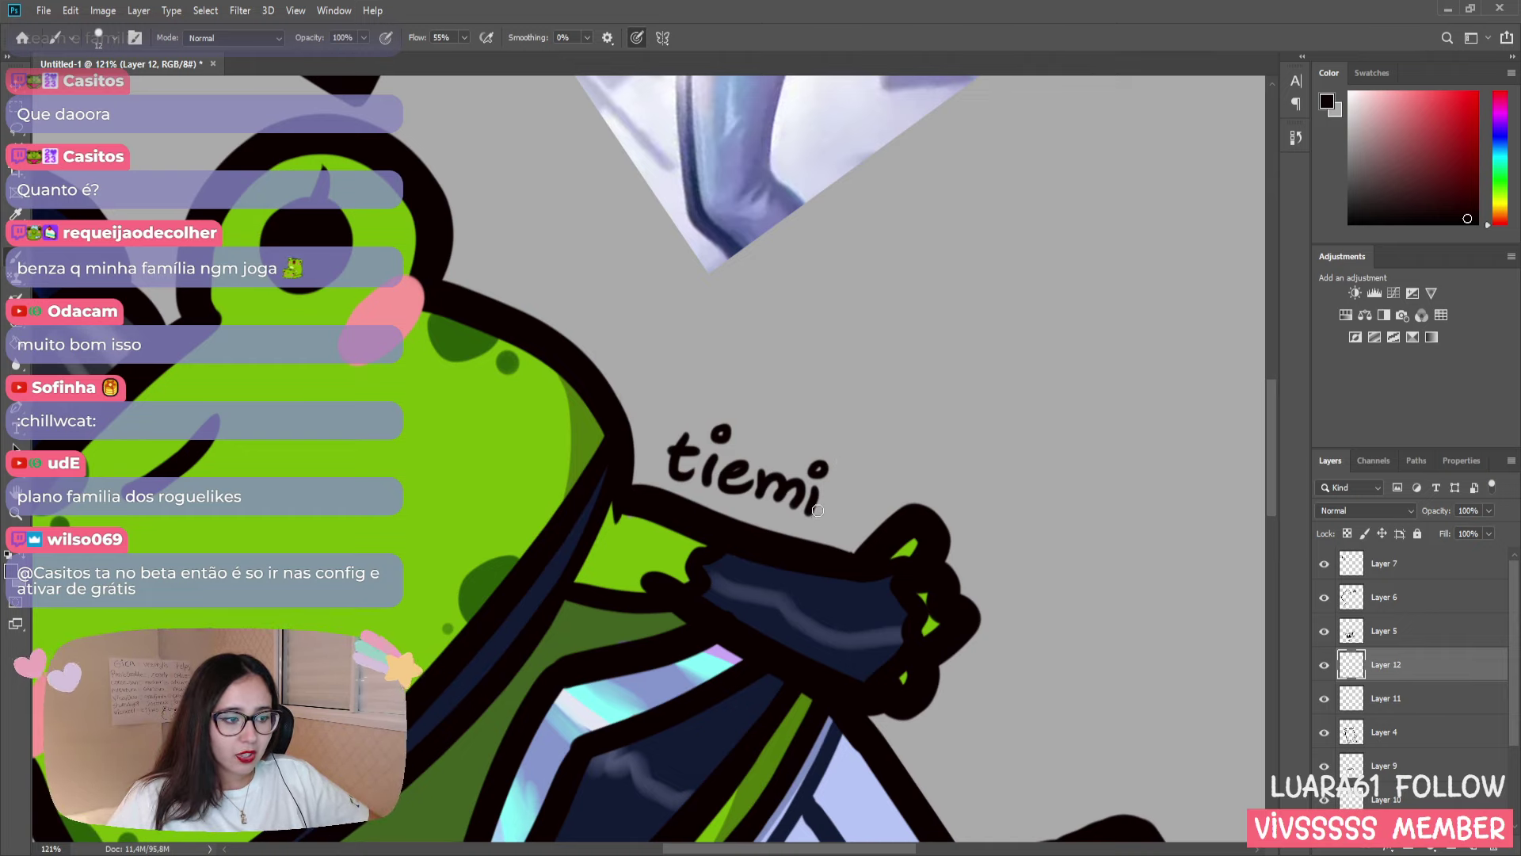
mouse_move(818, 510)
left_mouse_down()
mouse_move(848, 528)
mouse_move(820, 514)
mouse_move(856, 507)
left_mouse_up()
key("ctrl+z")
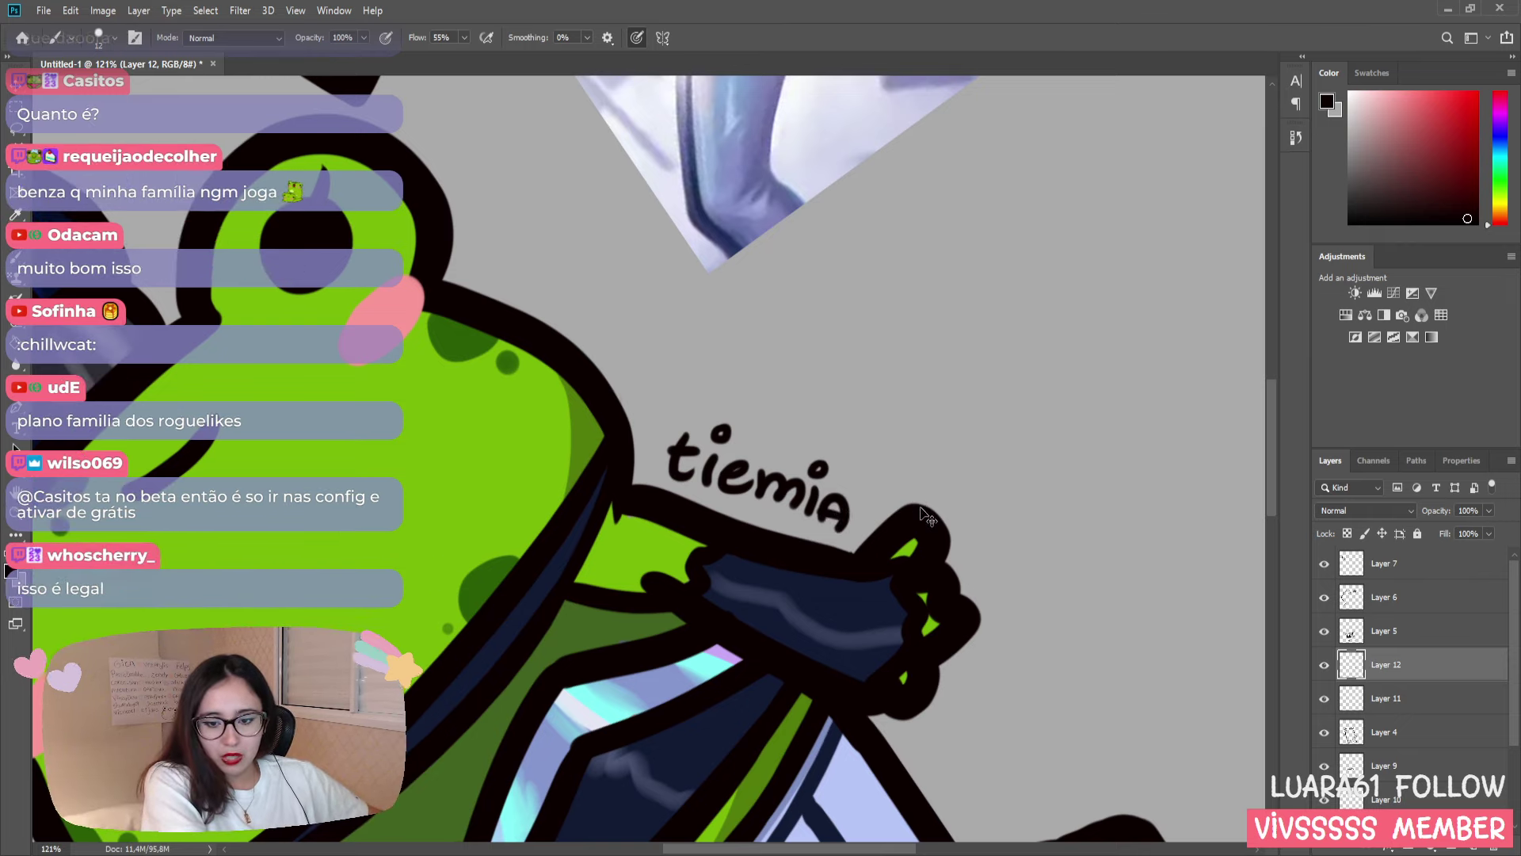
- Scale the lettering down along the arm and finish the signature with its last letter and a small outlined heart
key("ctrl+t")
left_click_drag(872, 510, 765, 501)
key("Return")
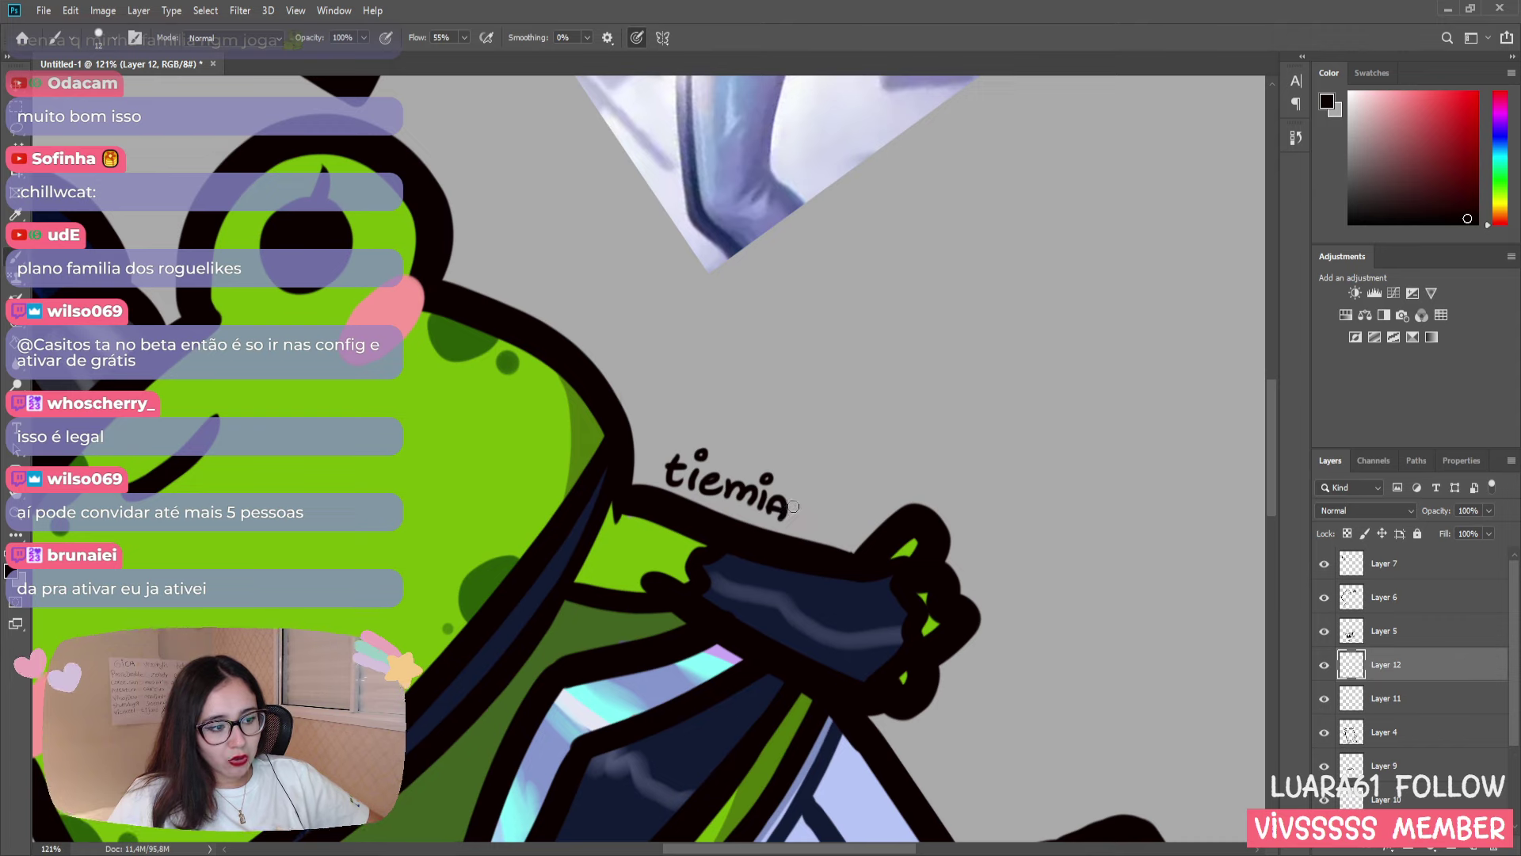
left_click_drag(793, 506, 835, 516)
key("ctrl+z")
key("ctrl+z")
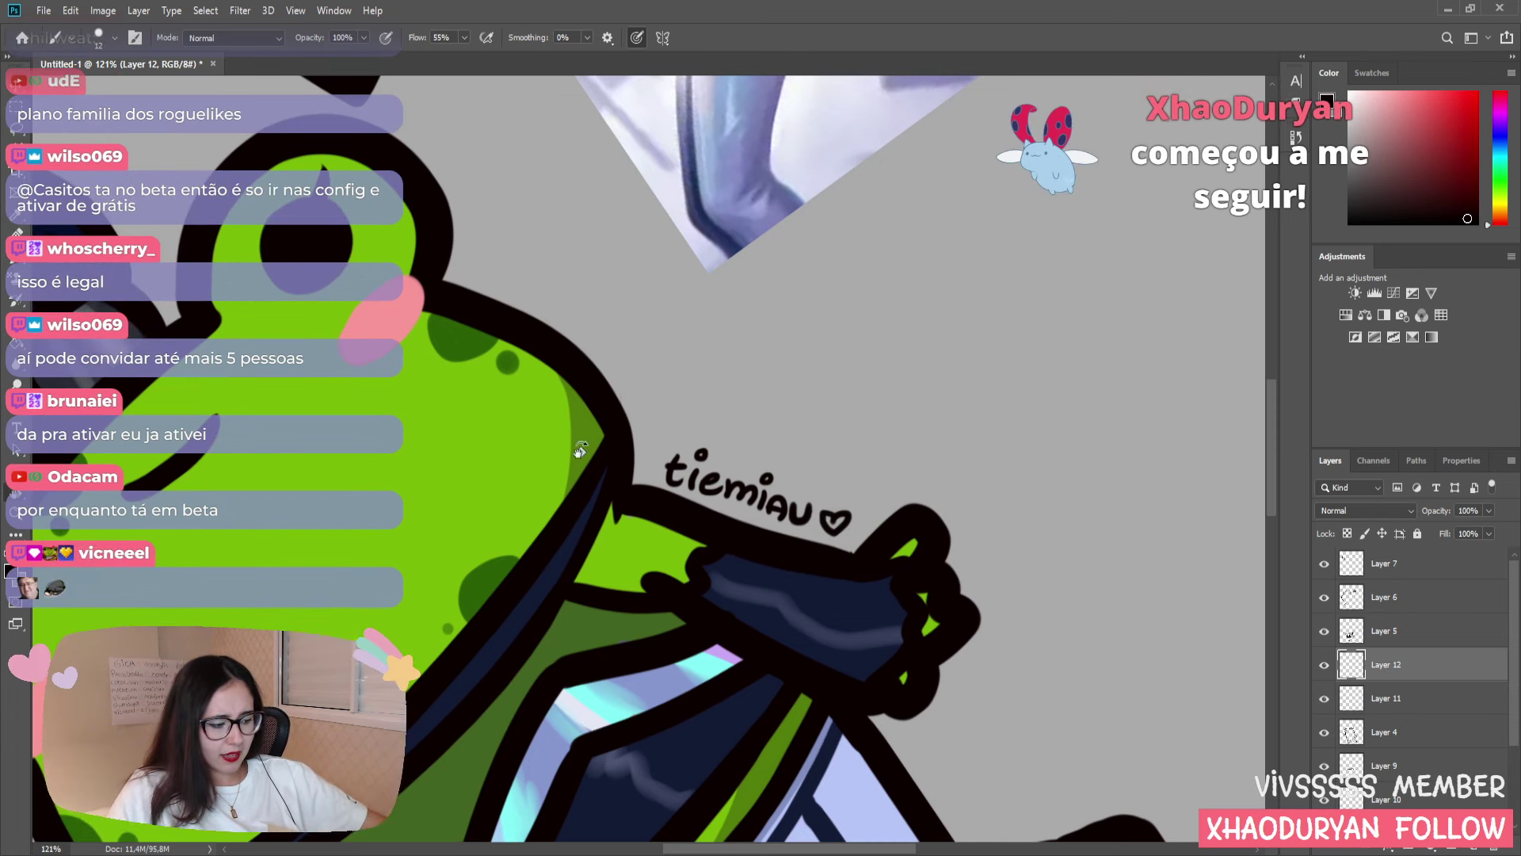
- Reset the canvas rotation and check the signature's placement against the whole frog
key("r")
left_click(241, 37)
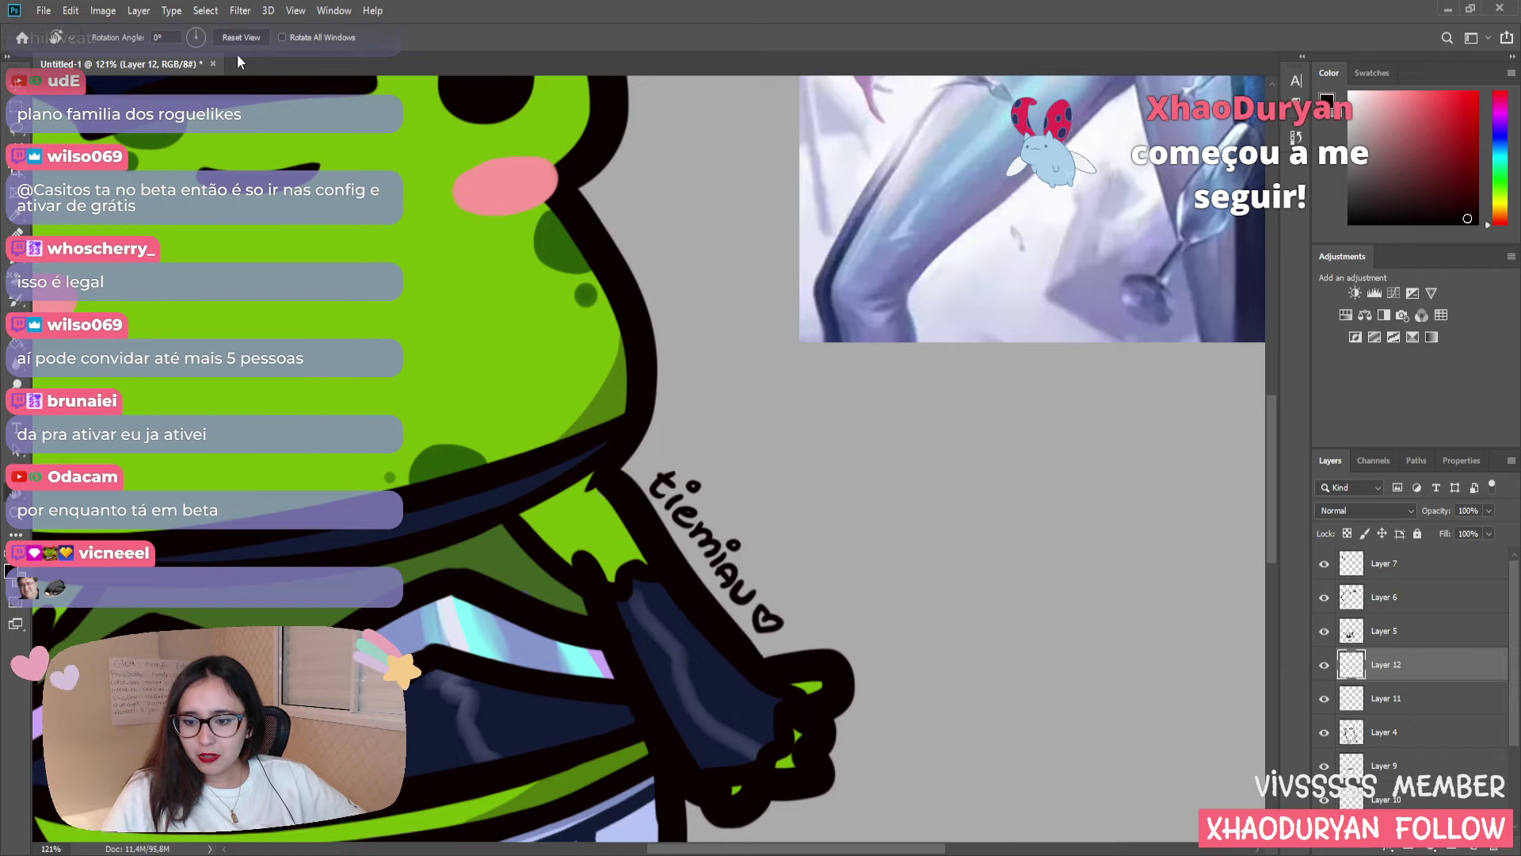
key("z")
left_click_drag(459, 460, 400, 459)
left_click_drag(610, 602, 586, 602)
left_click_drag(762, 850, 688, 850)
scroll(881, 669, "up", 2)
scroll(880, 670, "up", 3)
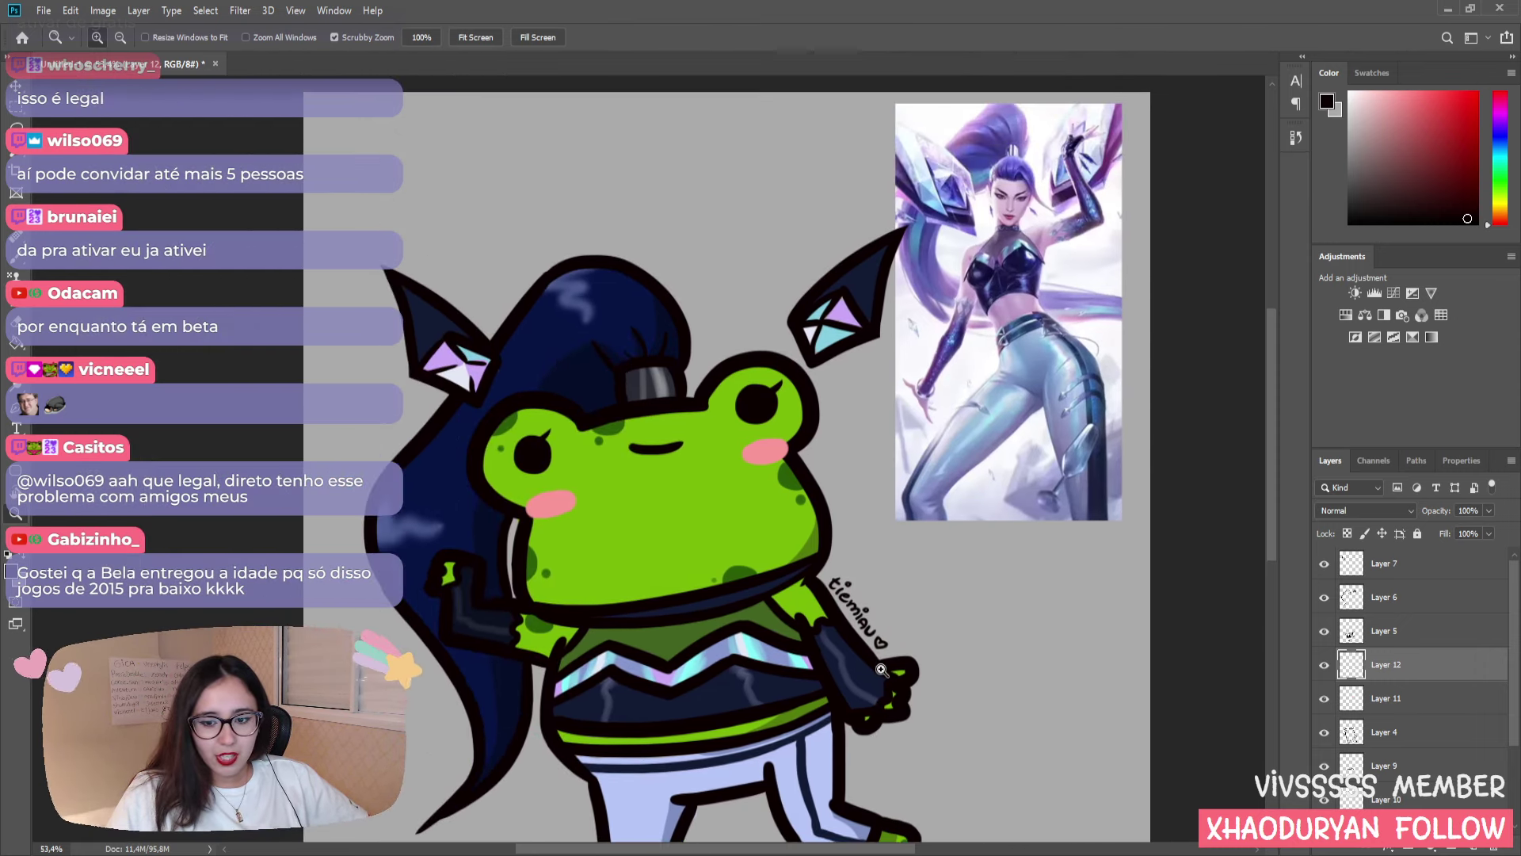
scroll(905, 640, "down", 3)
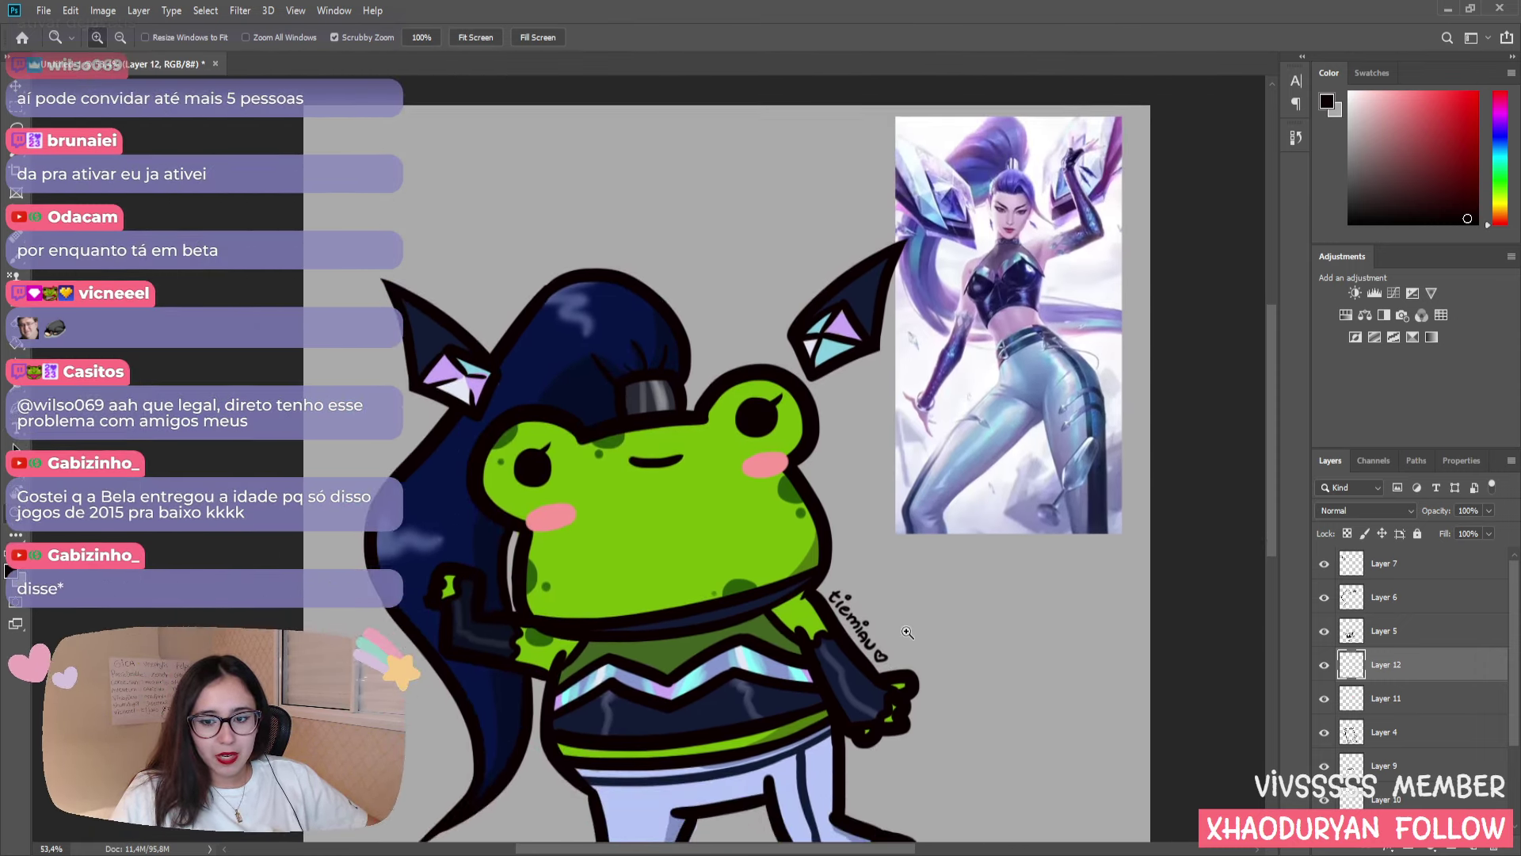
- Hide the grey background and the reference picture on Layer 3, leaving the frog on transparency
scroll(1410, 804, "down", 3)
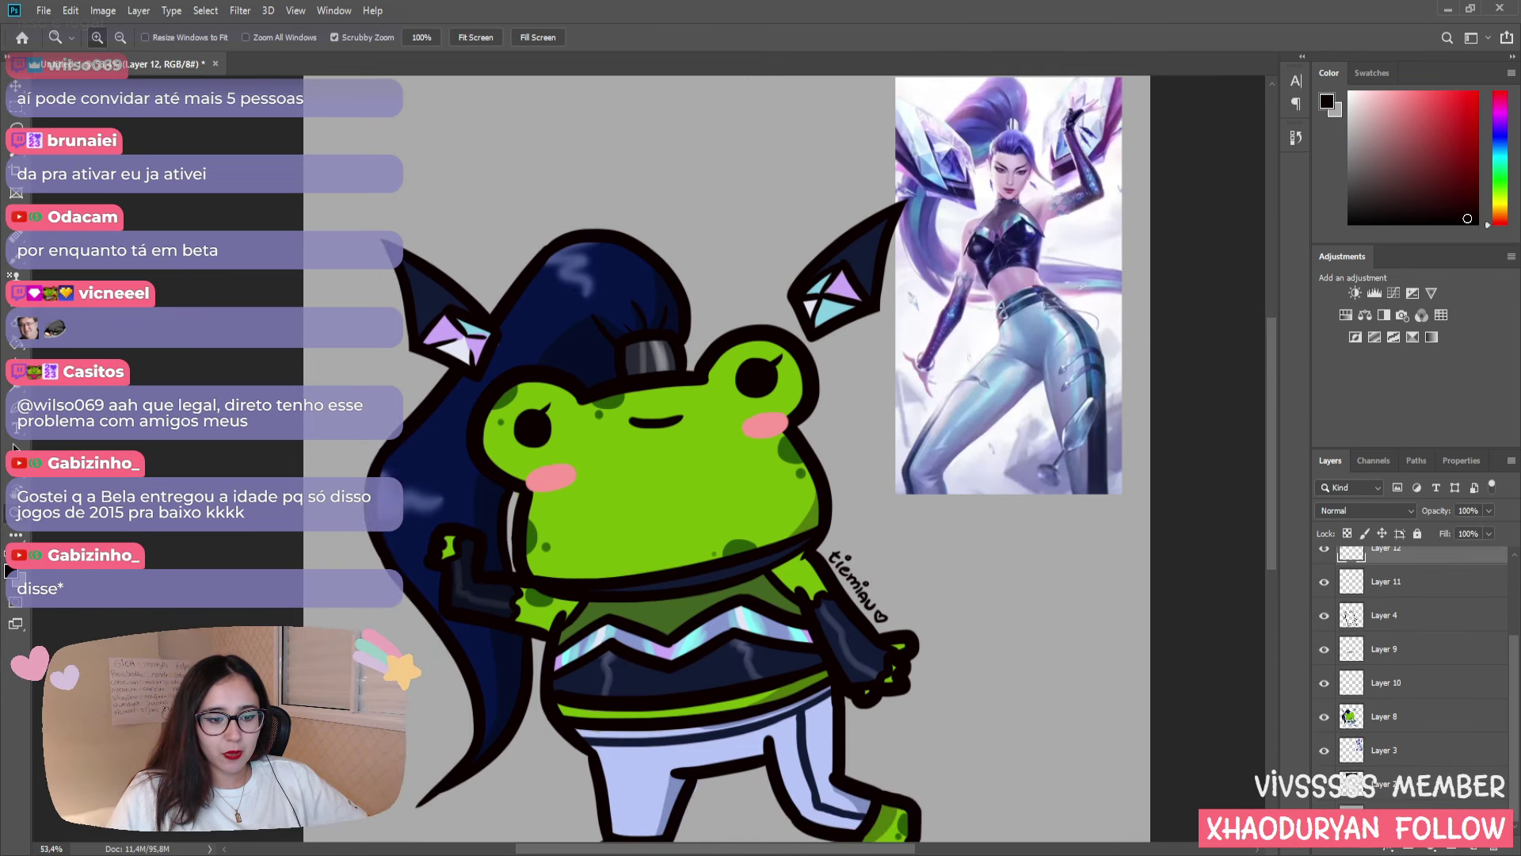
left_click(1324, 816)
scroll(1403, 649, "up", 3)
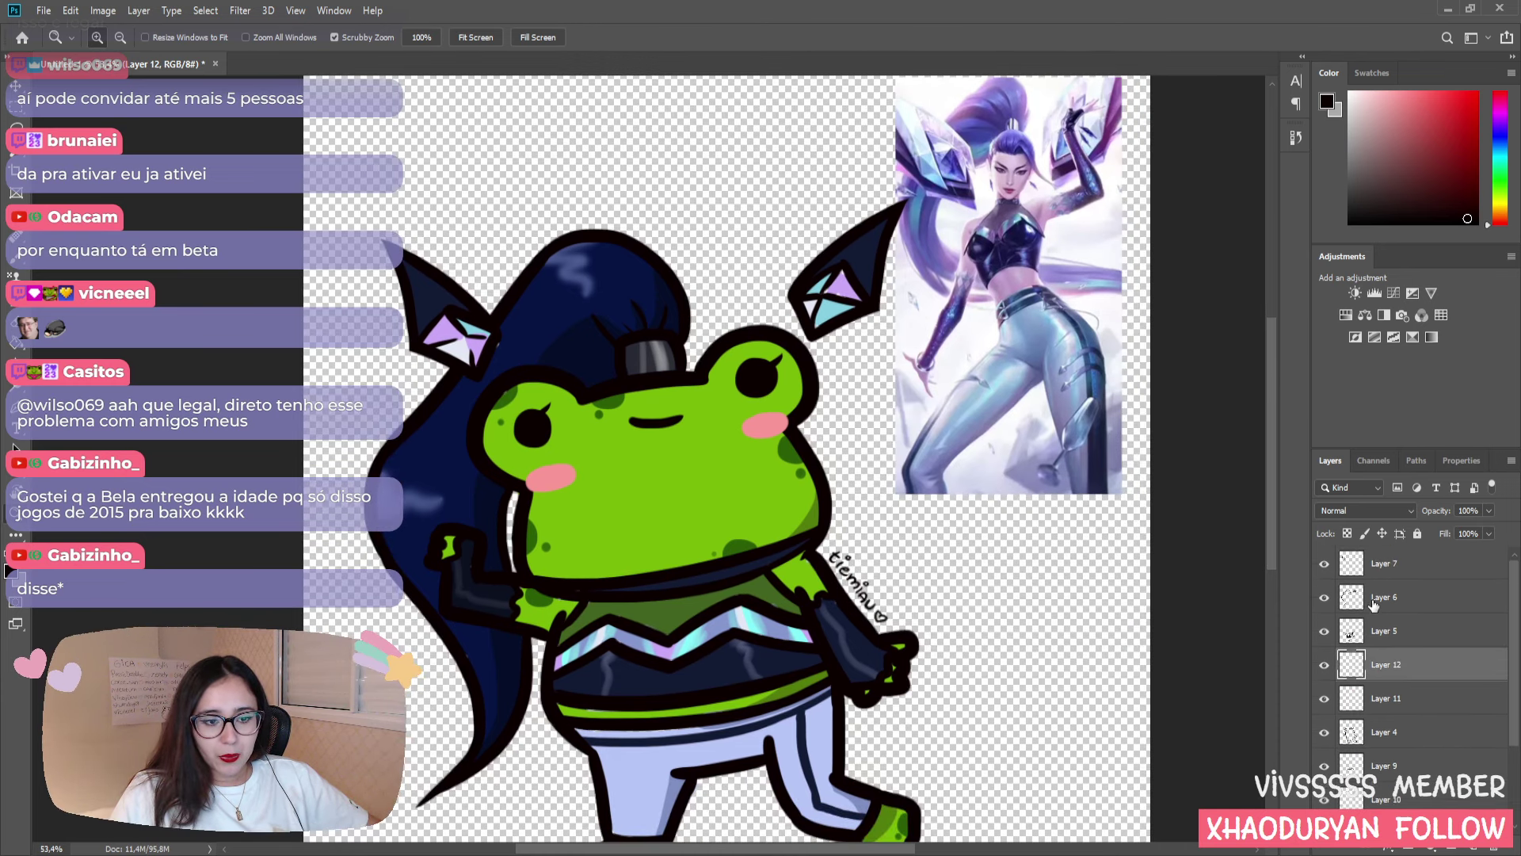
scroll(1341, 716, "down", 2)
left_click(1324, 799)
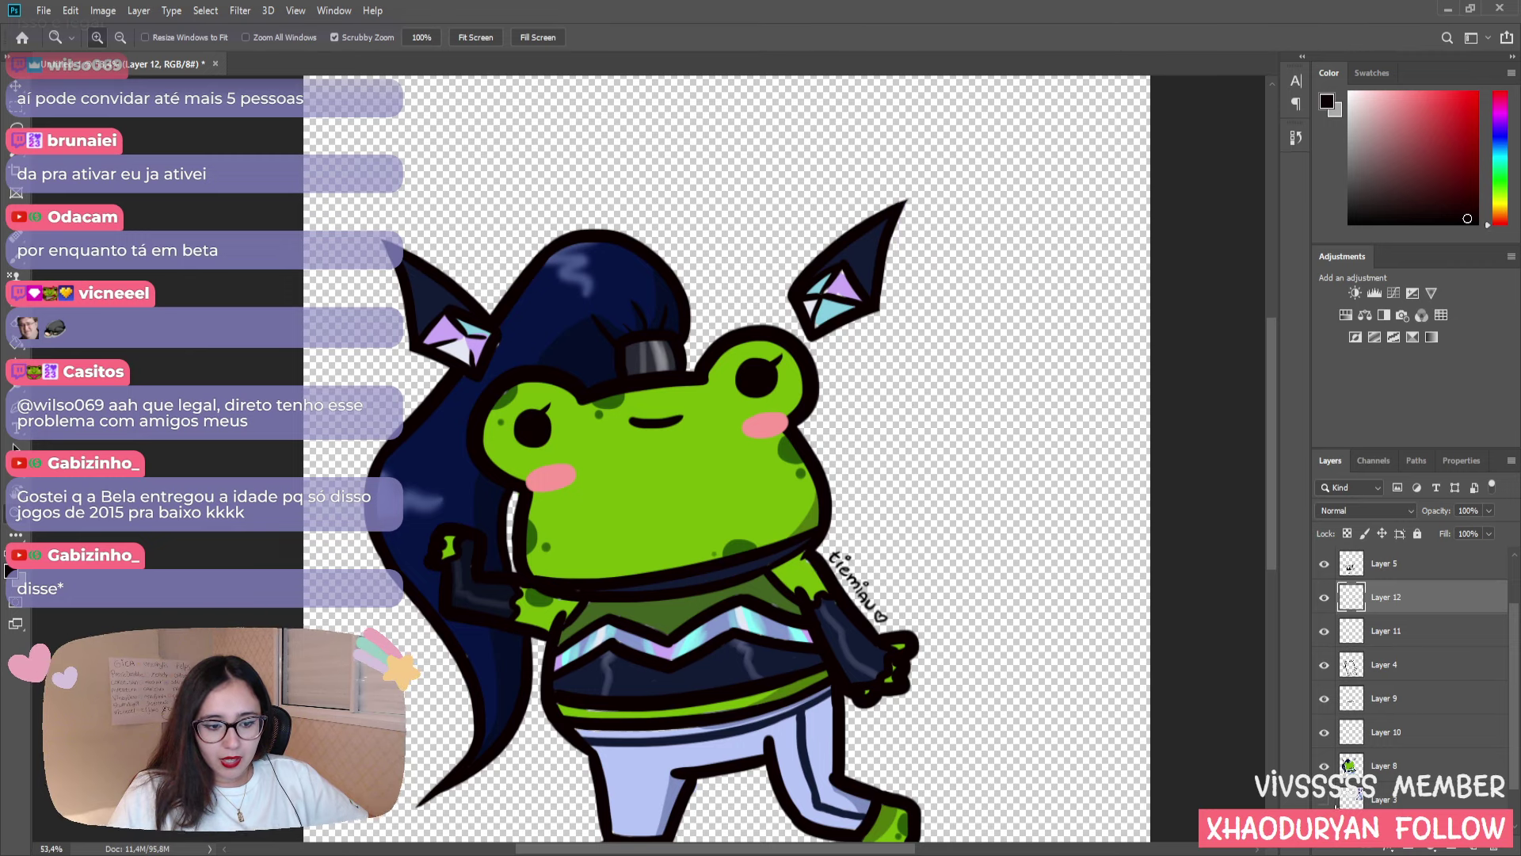
- Stamp all visible artwork into a merged copy on a new layer directly above Layer 8
scroll(1361, 767, "down", 1)
left_click(1403, 732)
scroll(1408, 697, "up", 3)
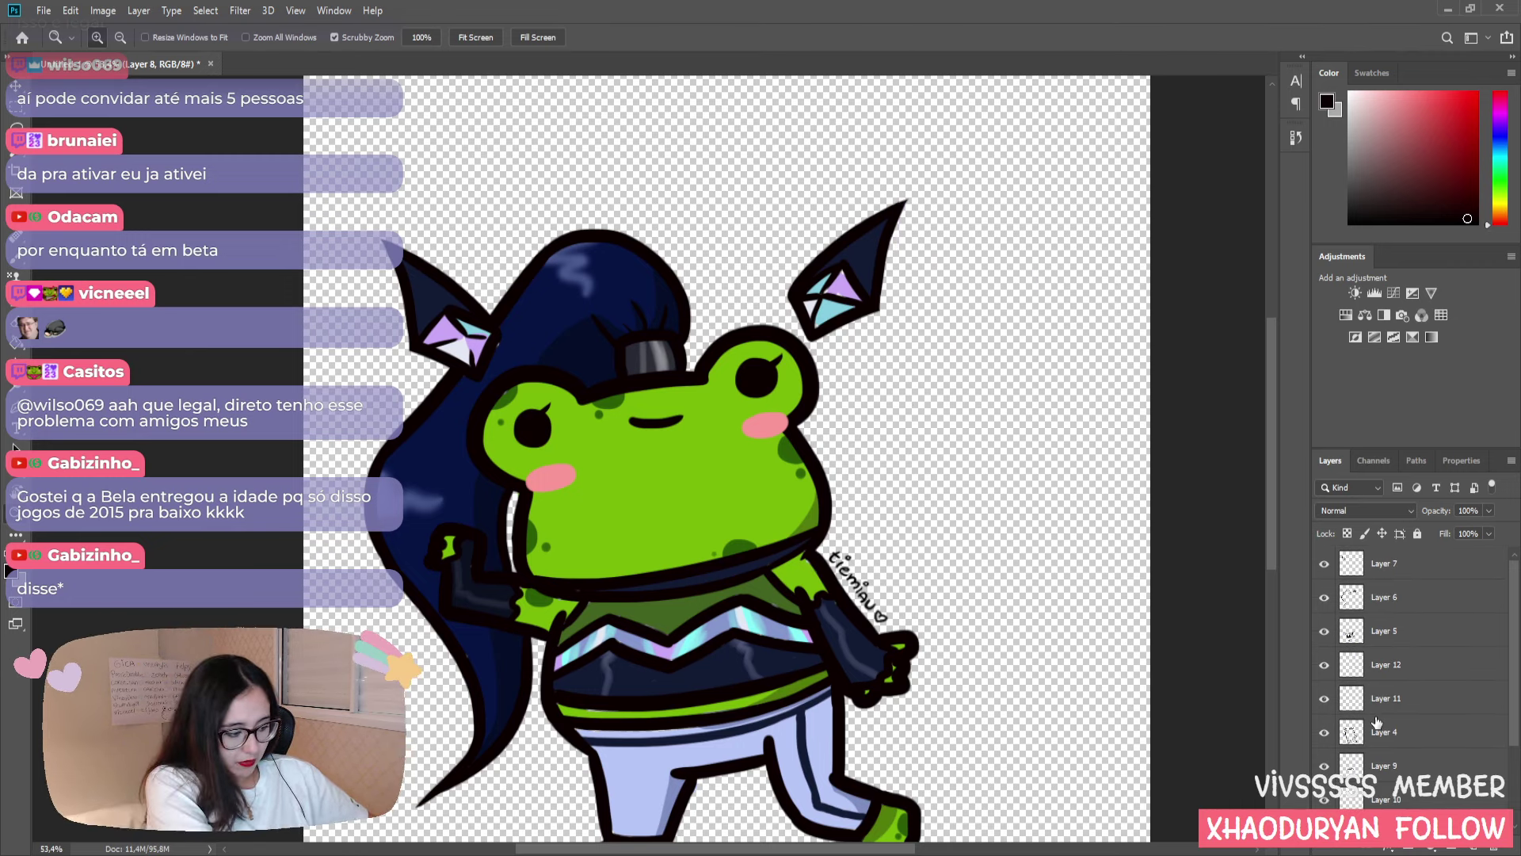
key("ctrl+shift+alt+n")
scroll(1386, 732, "down", 3)
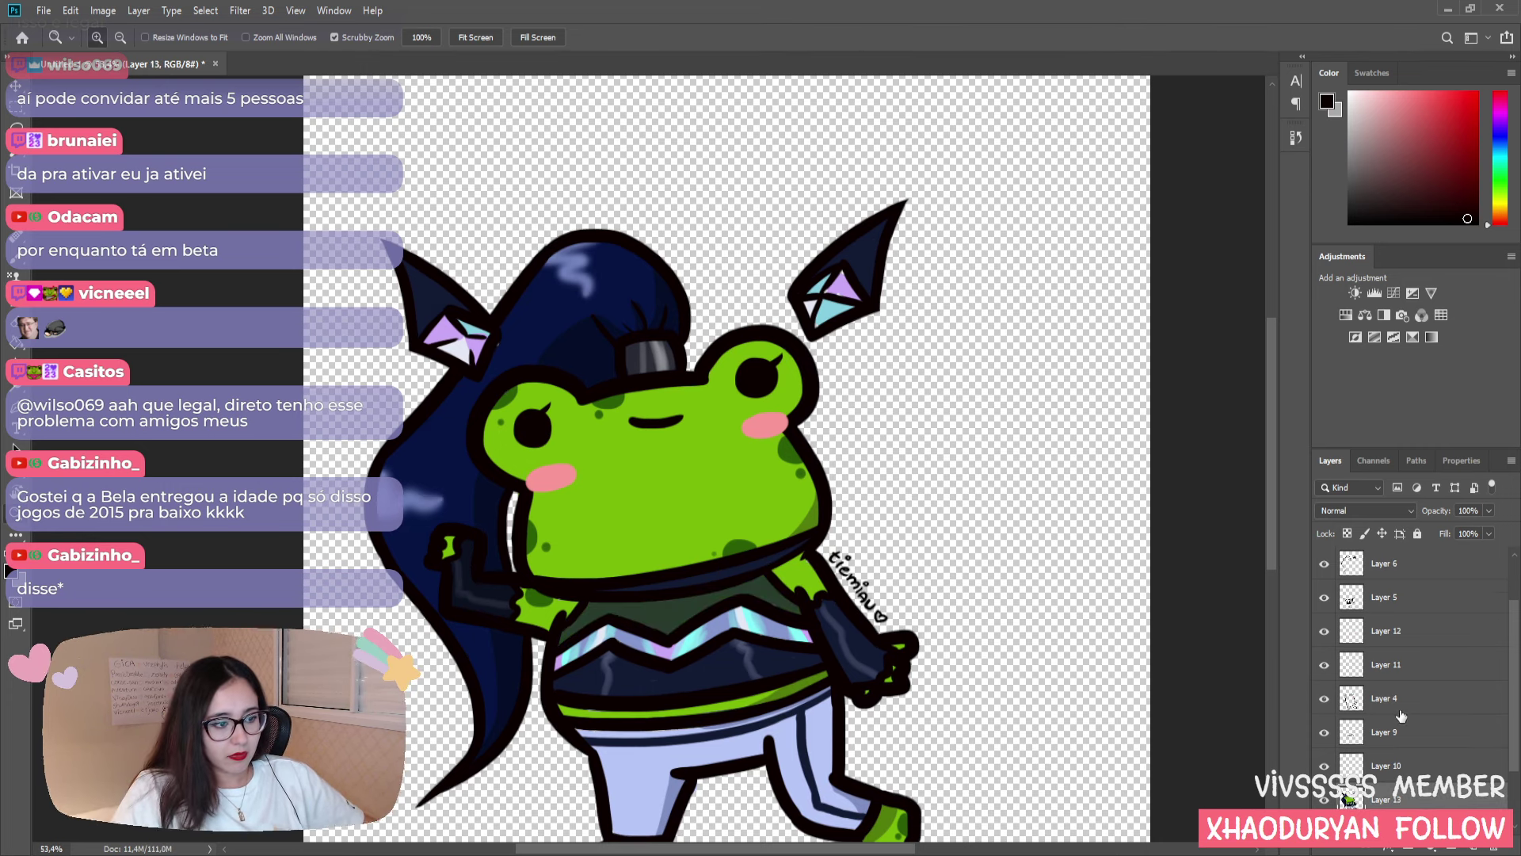
- Place the merged copy below Layer 8 and turn it into a thick white sticker outline around the frog, over the grey background
left_click_drag(1386, 682, 1391, 718)
scroll(880, 615, "down", 3)
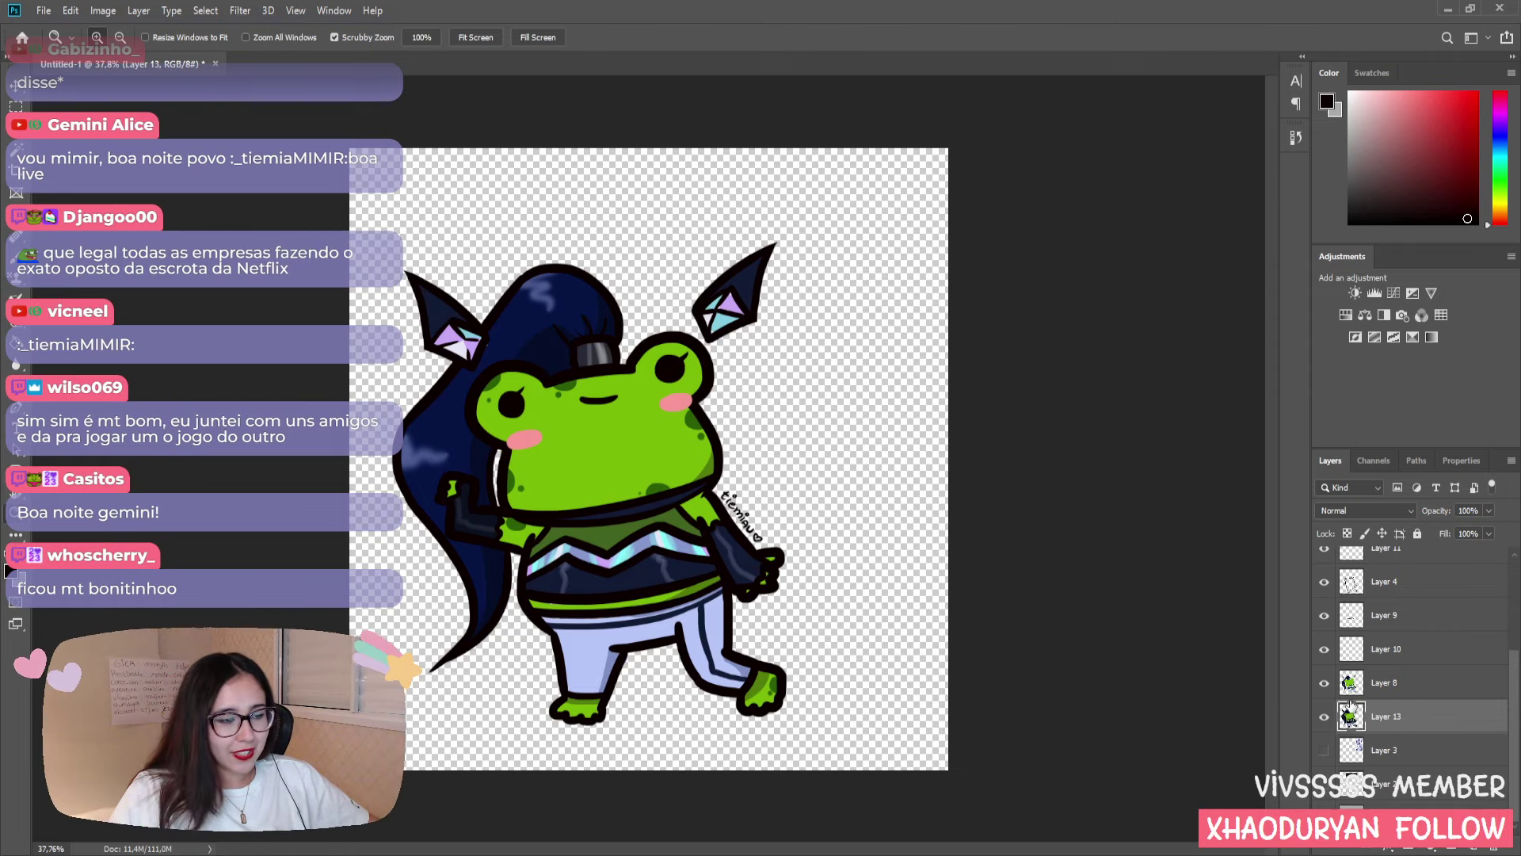
key("i")
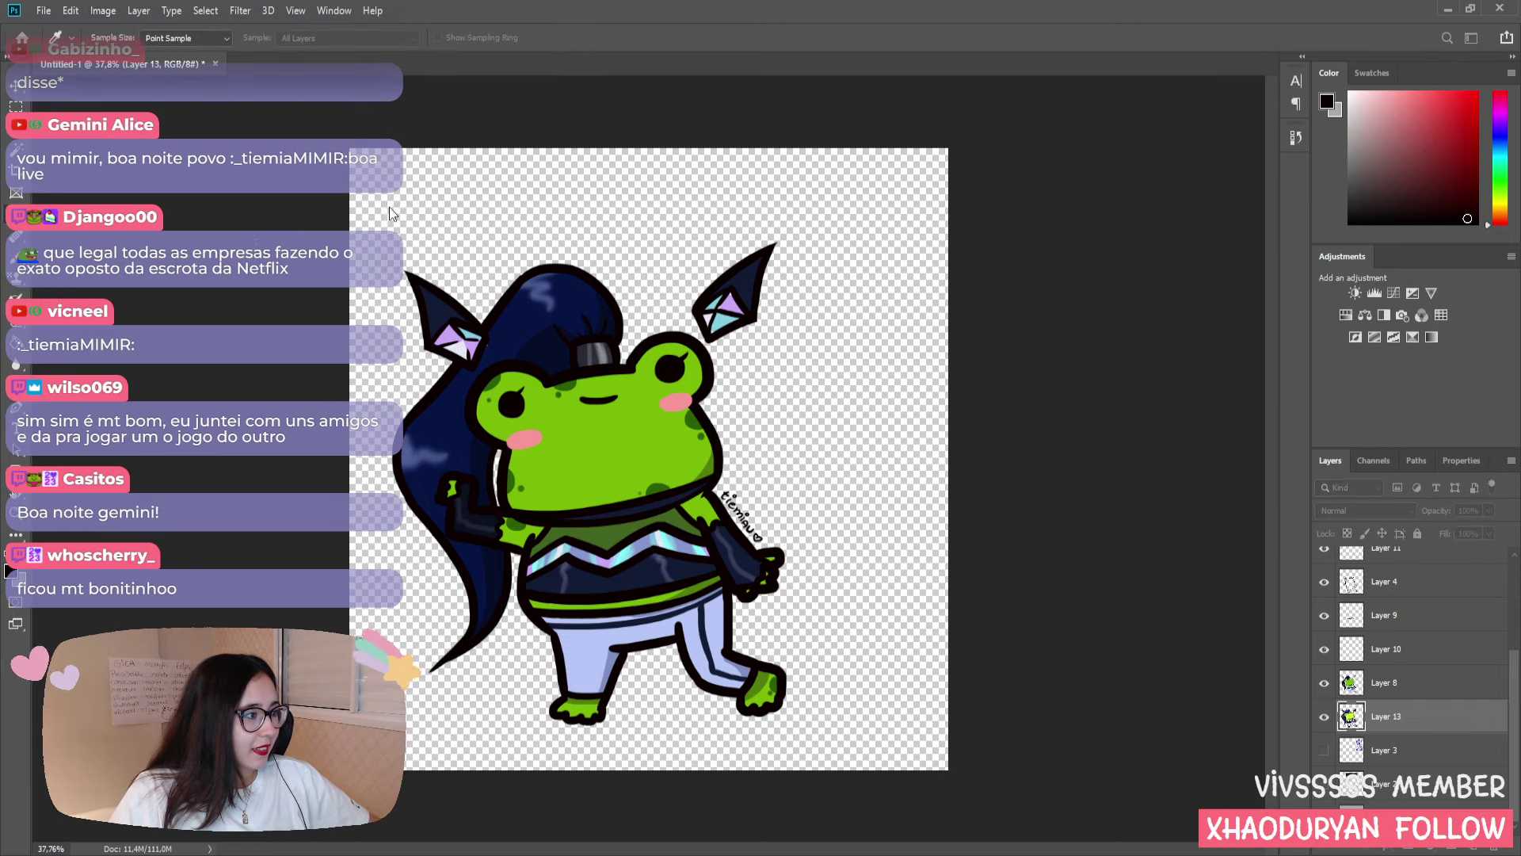
key("z")
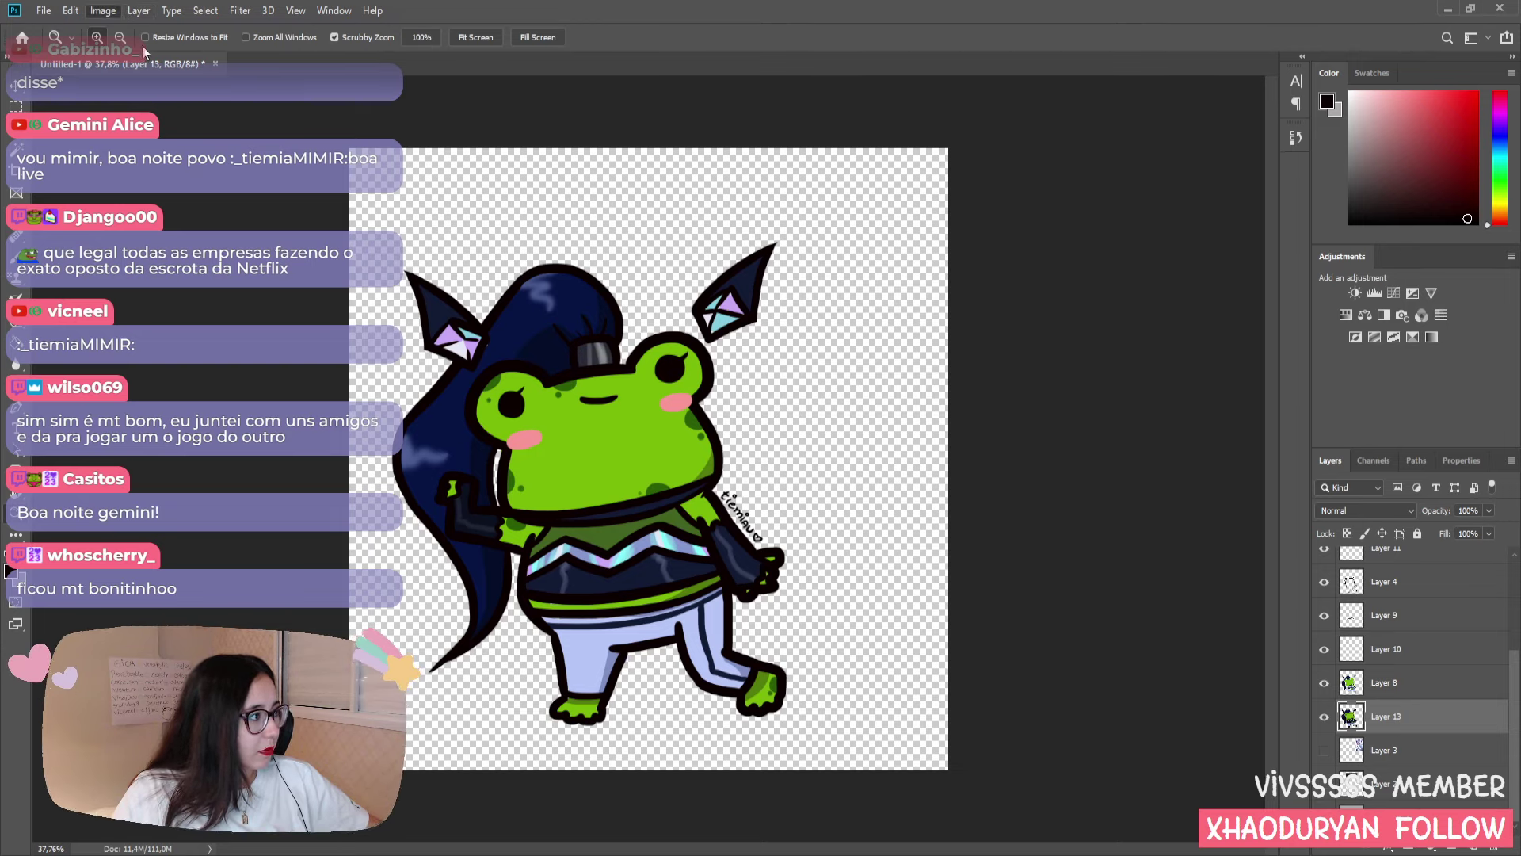
key("i")
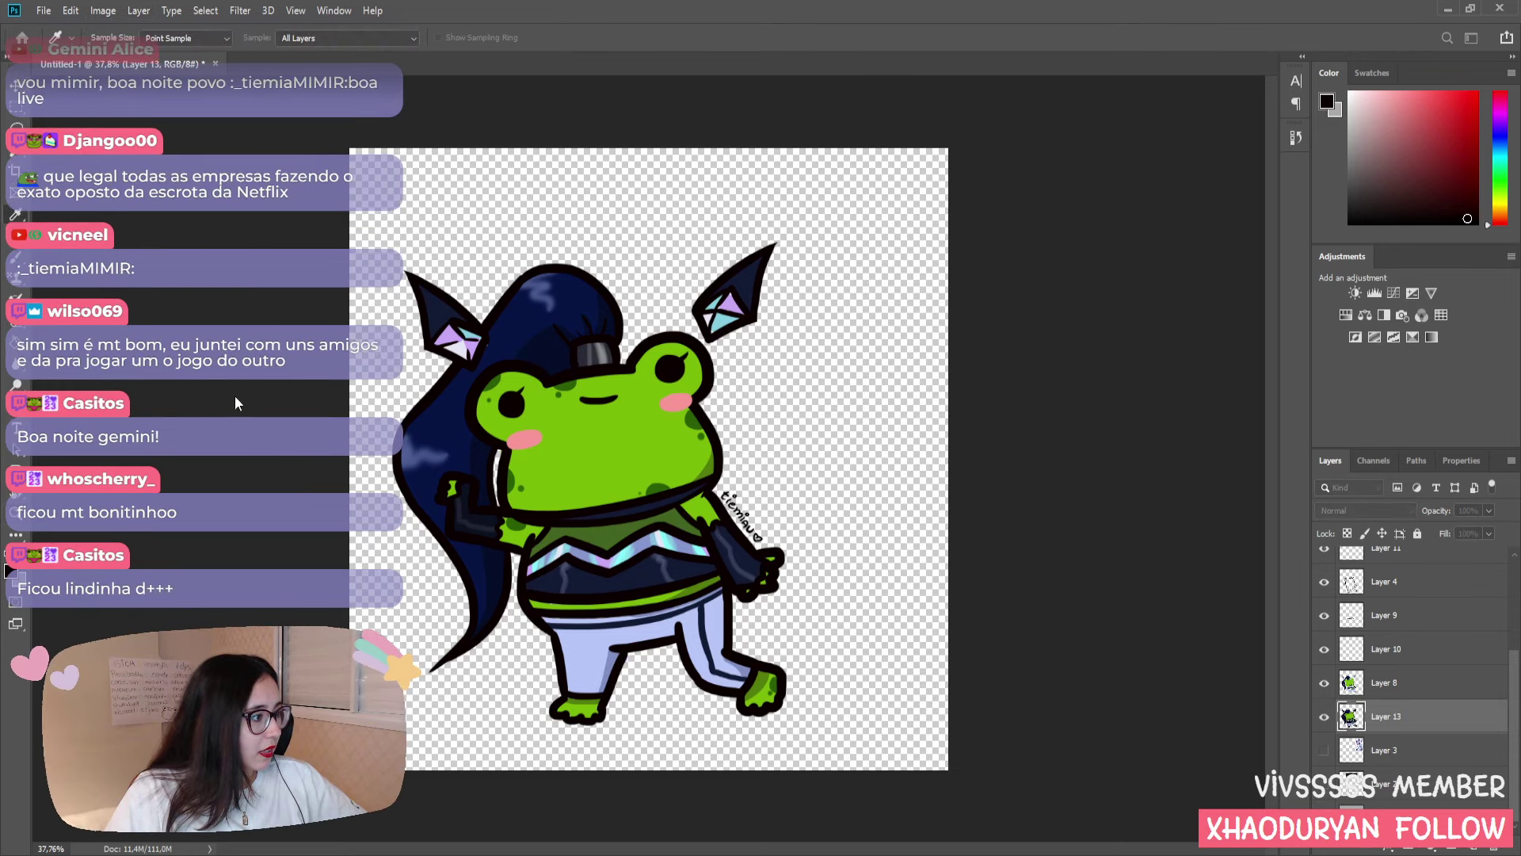
key("z")
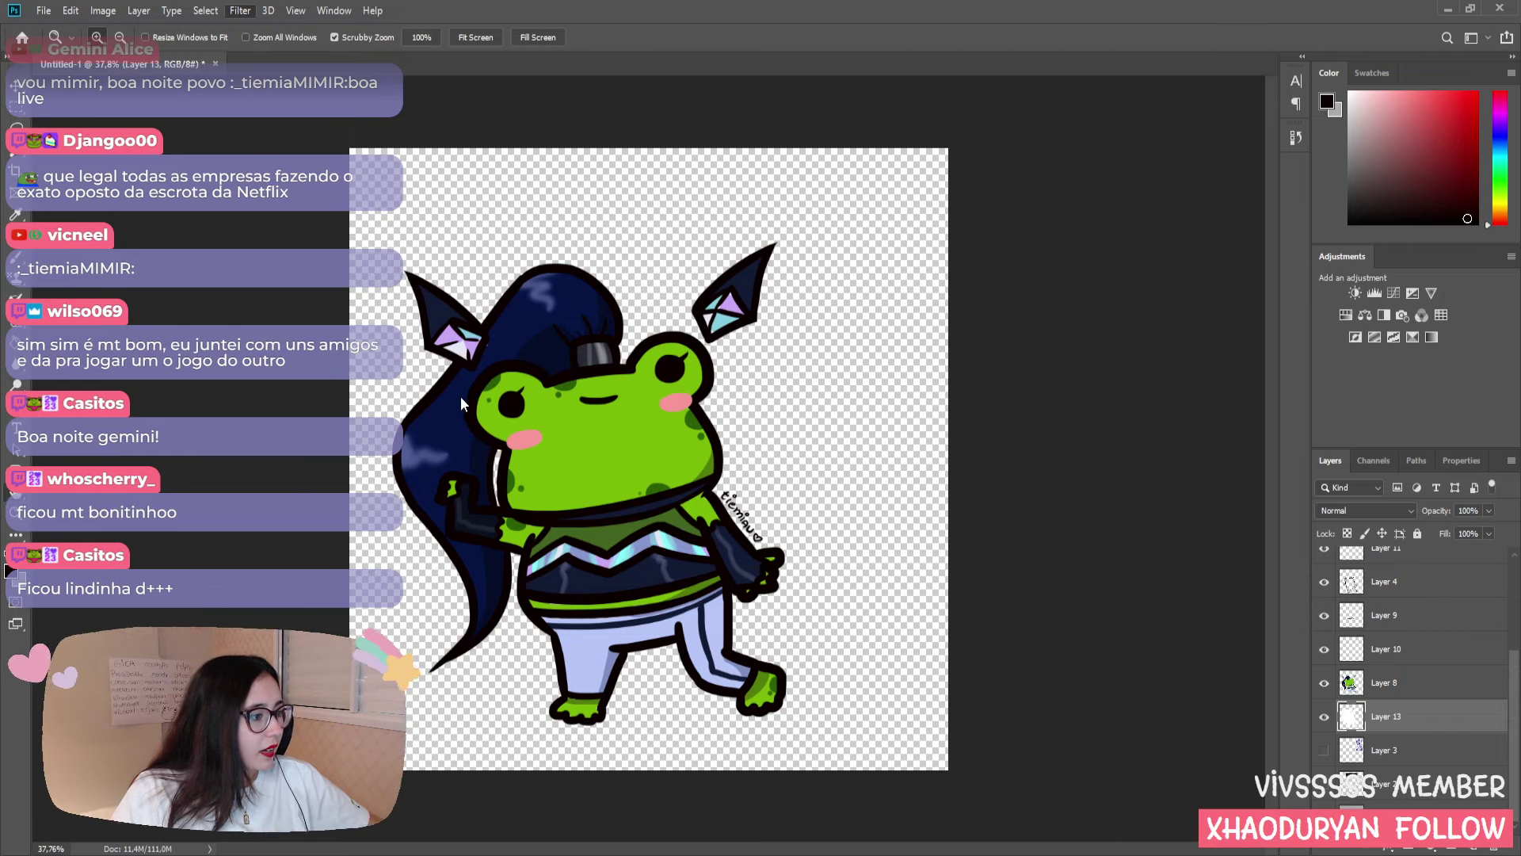
key("h")
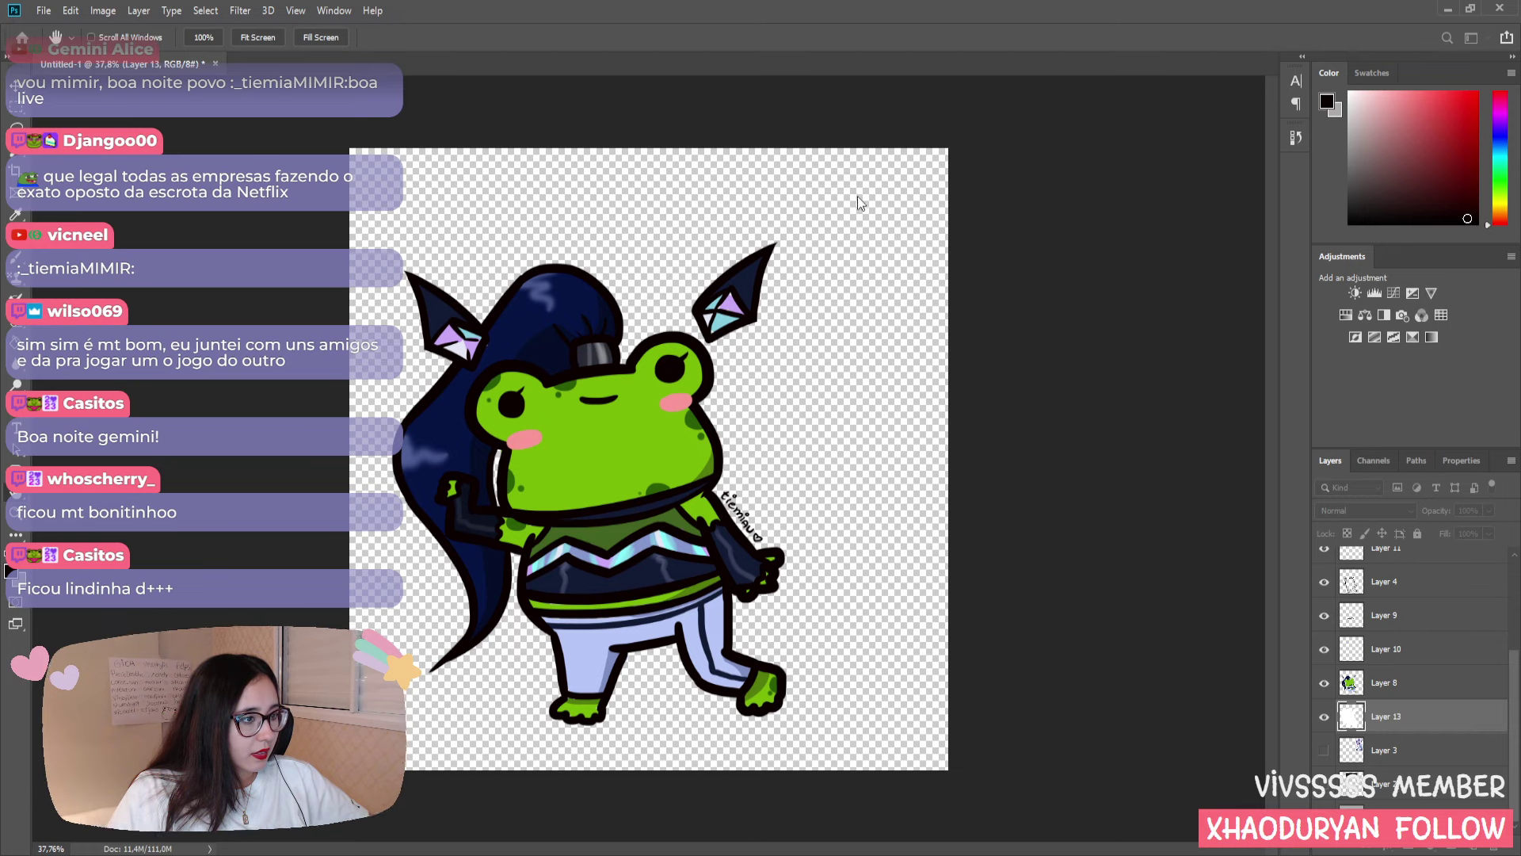
key("z")
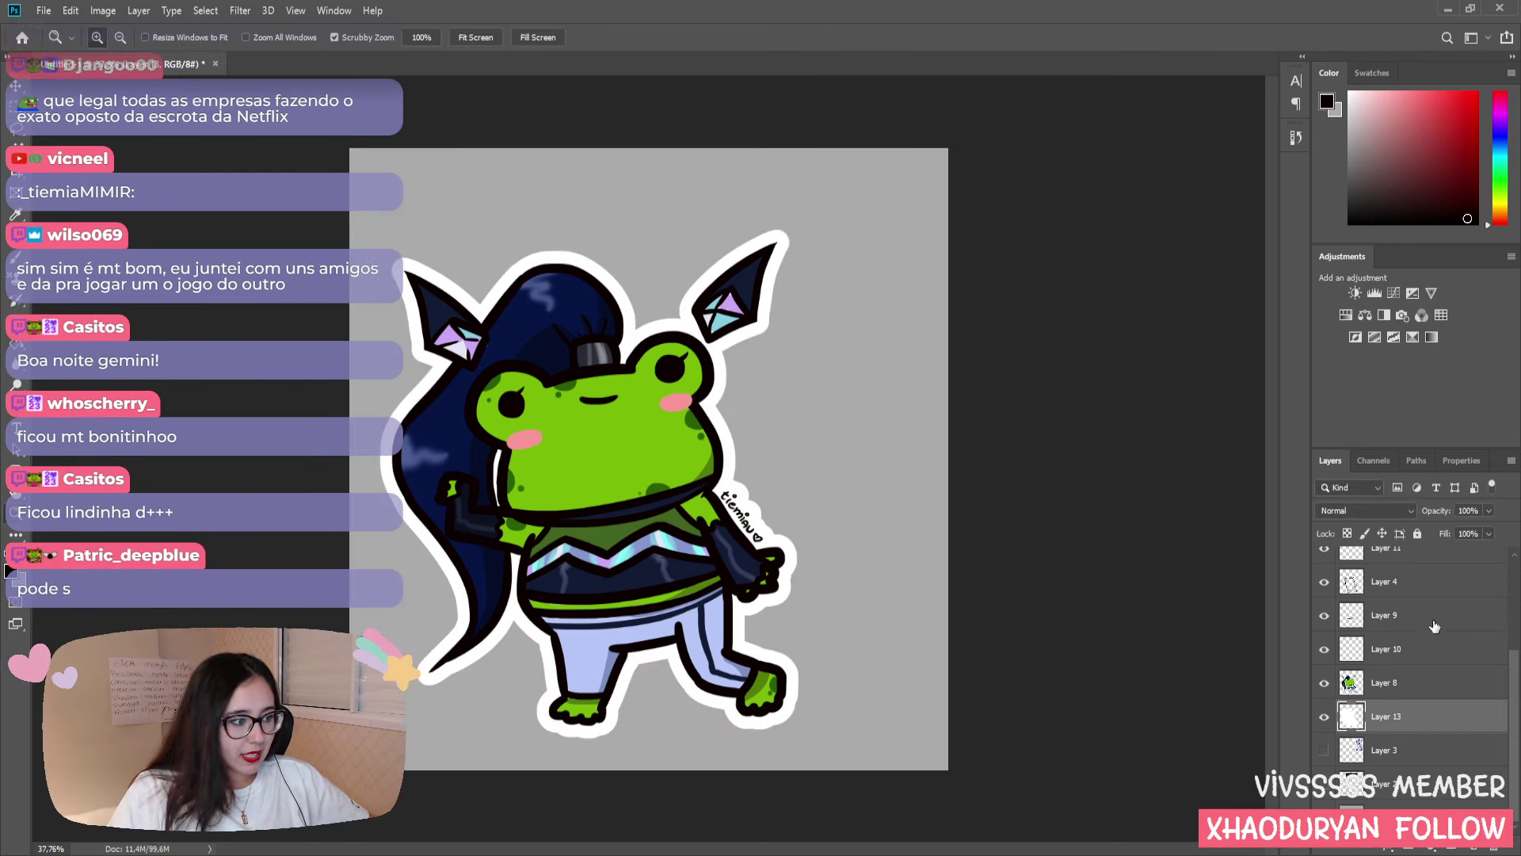
- Select the artwork layers from Layer 7 through Layer 13 and move the outlined frog closer to the canvas centre
scroll(1434, 626, "up", 4)
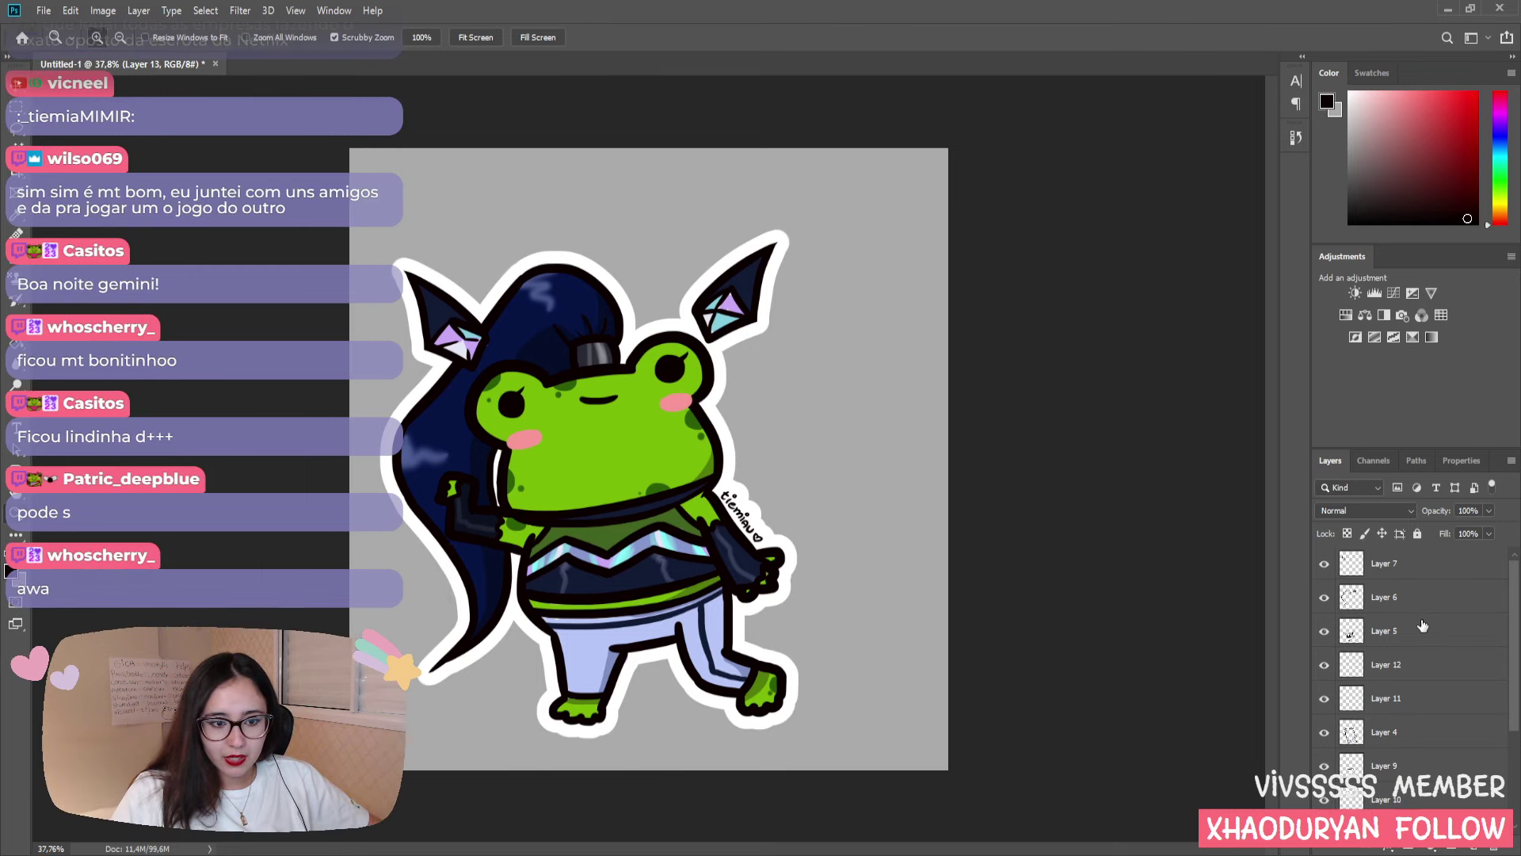
left_click(1415, 564)
scroll(1415, 578, "down", 3)
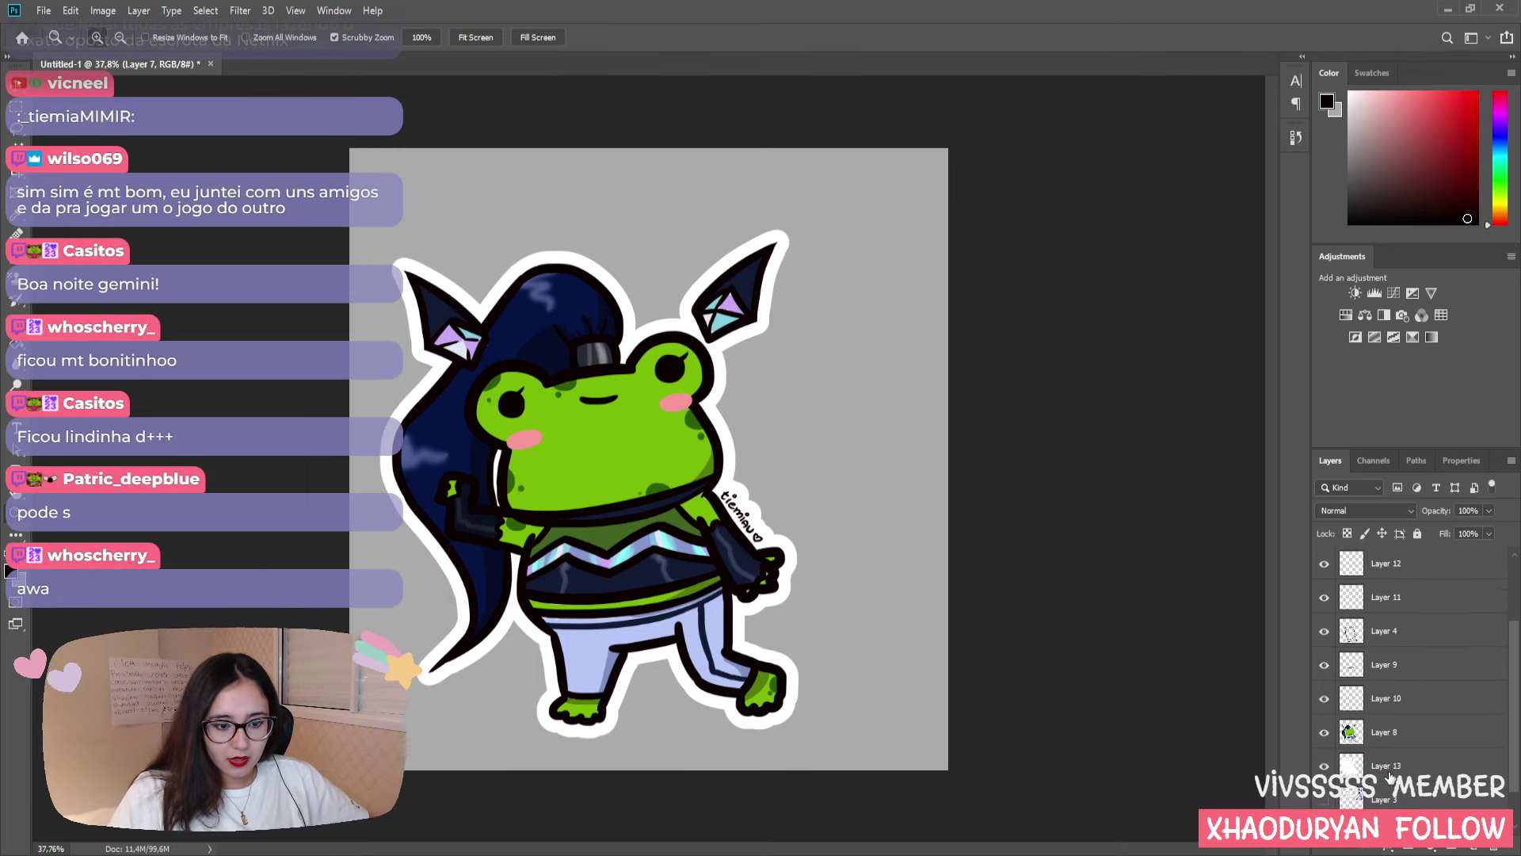
left_click(1390, 777, "shift")
scroll(587, 466, "up", 3)
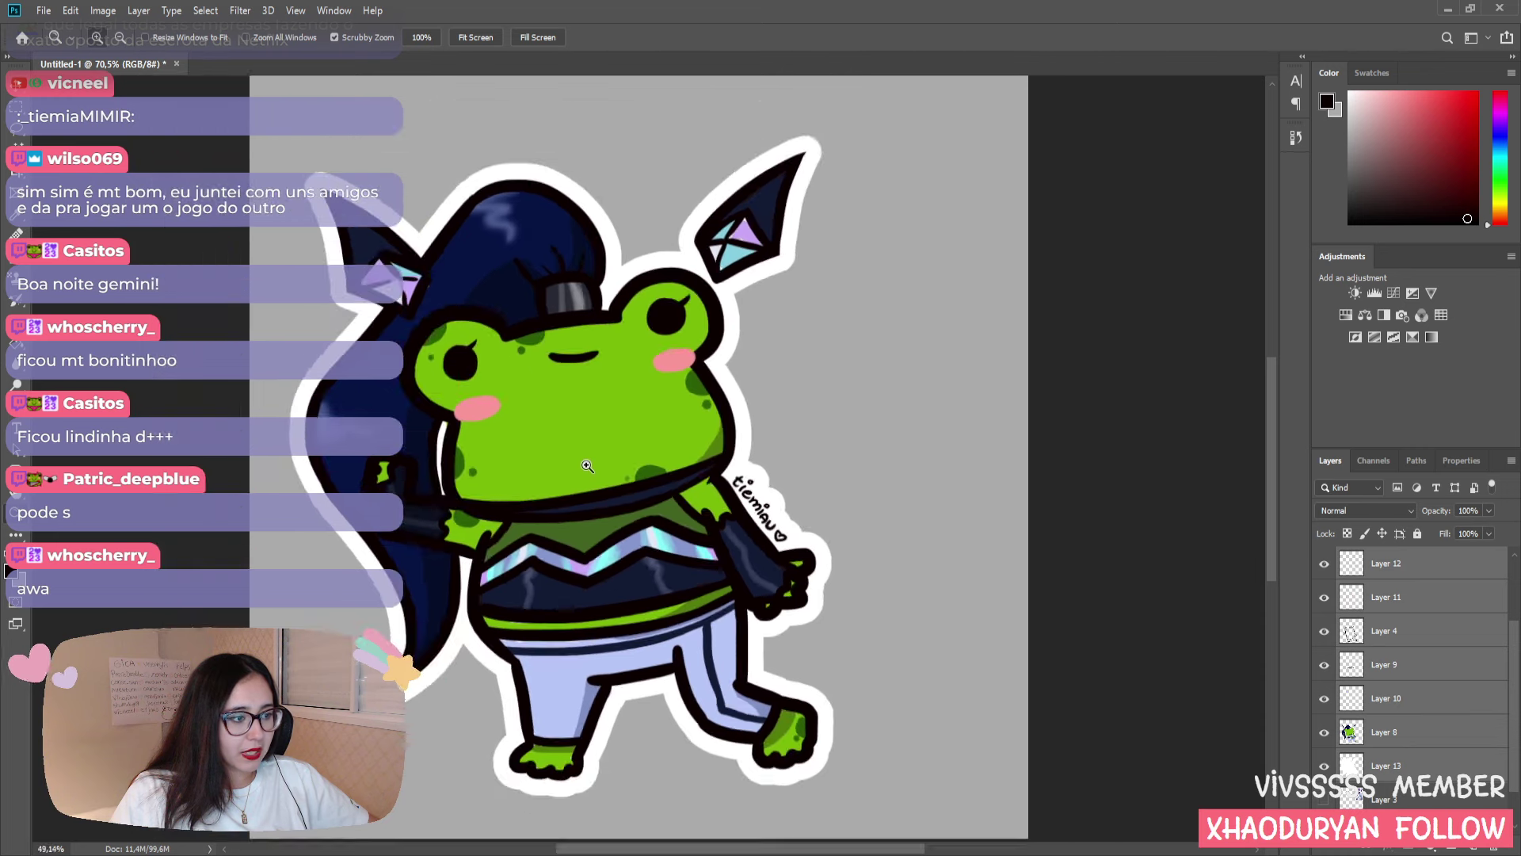
scroll(588, 465, "down", 1)
key("v")
left_click_drag(588, 465, 644, 431)
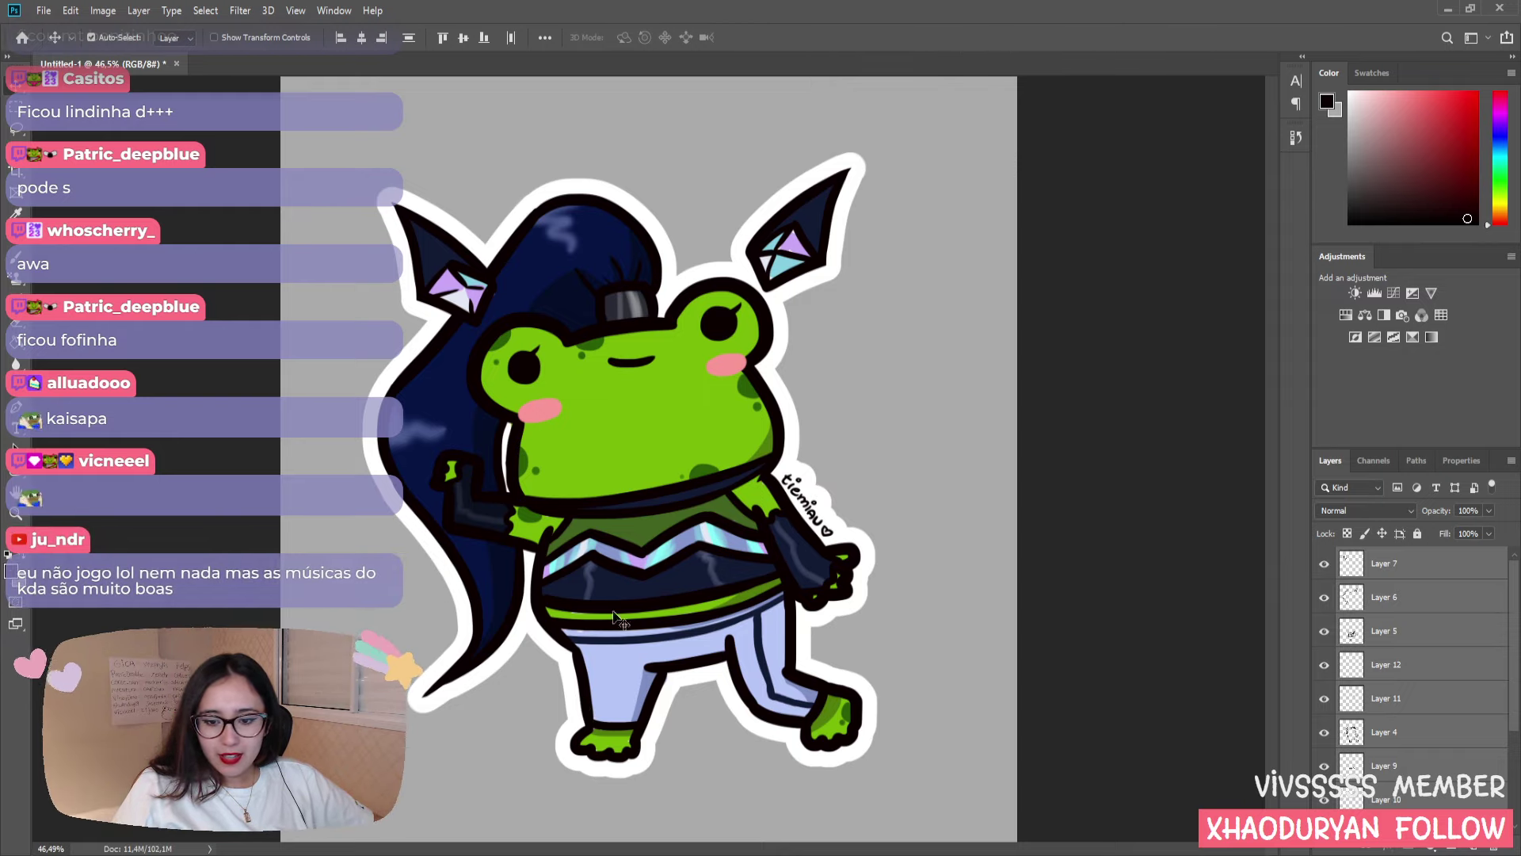
left_click_drag(433, 262, 487, 245)
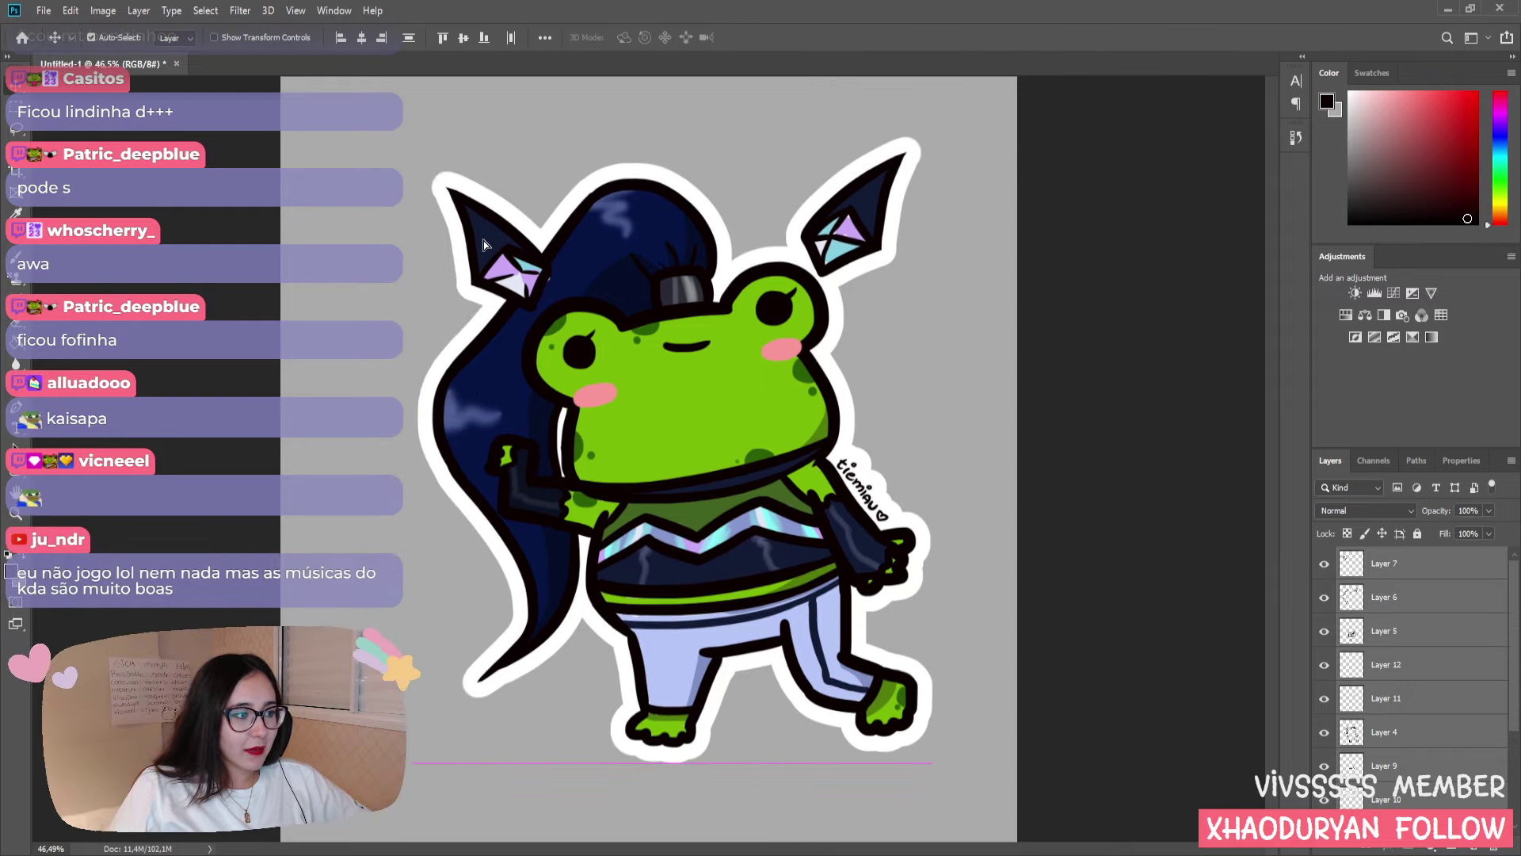
left_click_drag(523, 385, 497, 374)
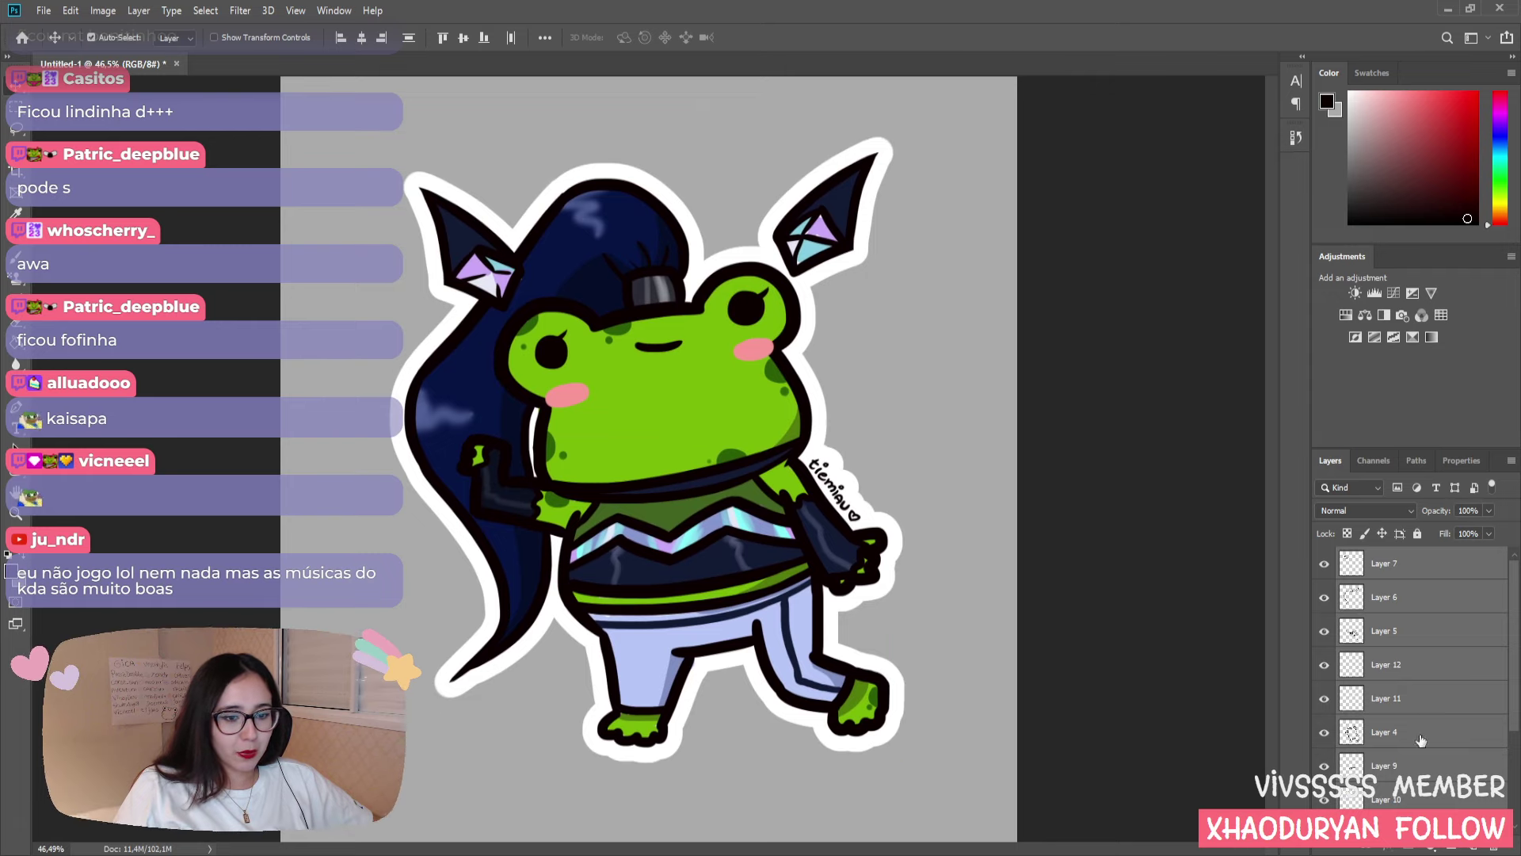
- On Layer 8, sample the hair's dark blue and fill the small white gap beside the gem on the ponytail side
scroll(1428, 753, "down", 2)
left_click(1418, 732)
key("z")
left_click_drag(590, 283, 631, 276)
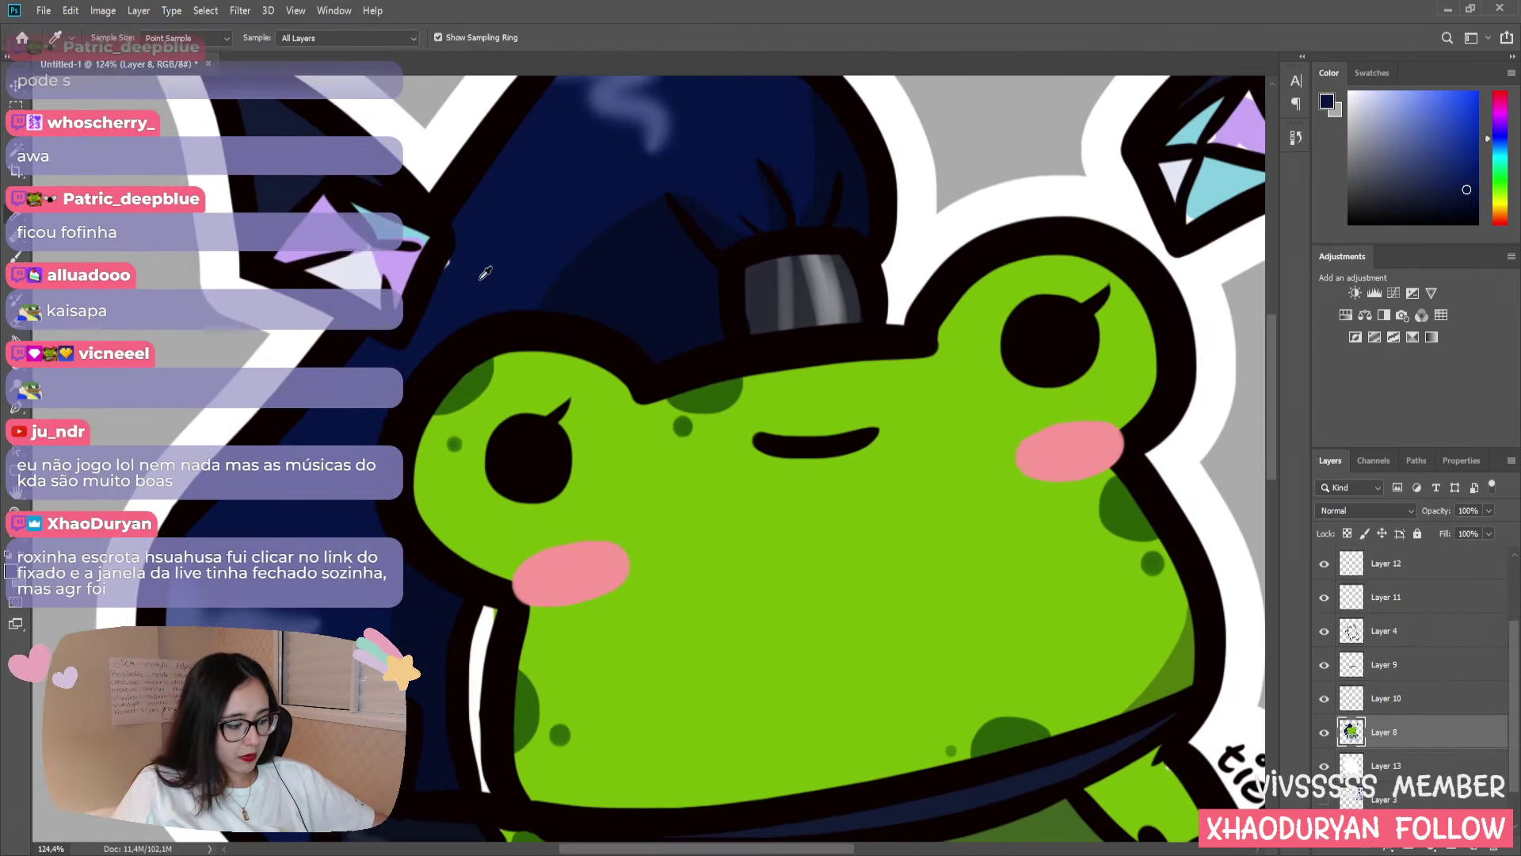
key("b")
left_click(443, 272, "alt")
key("z")
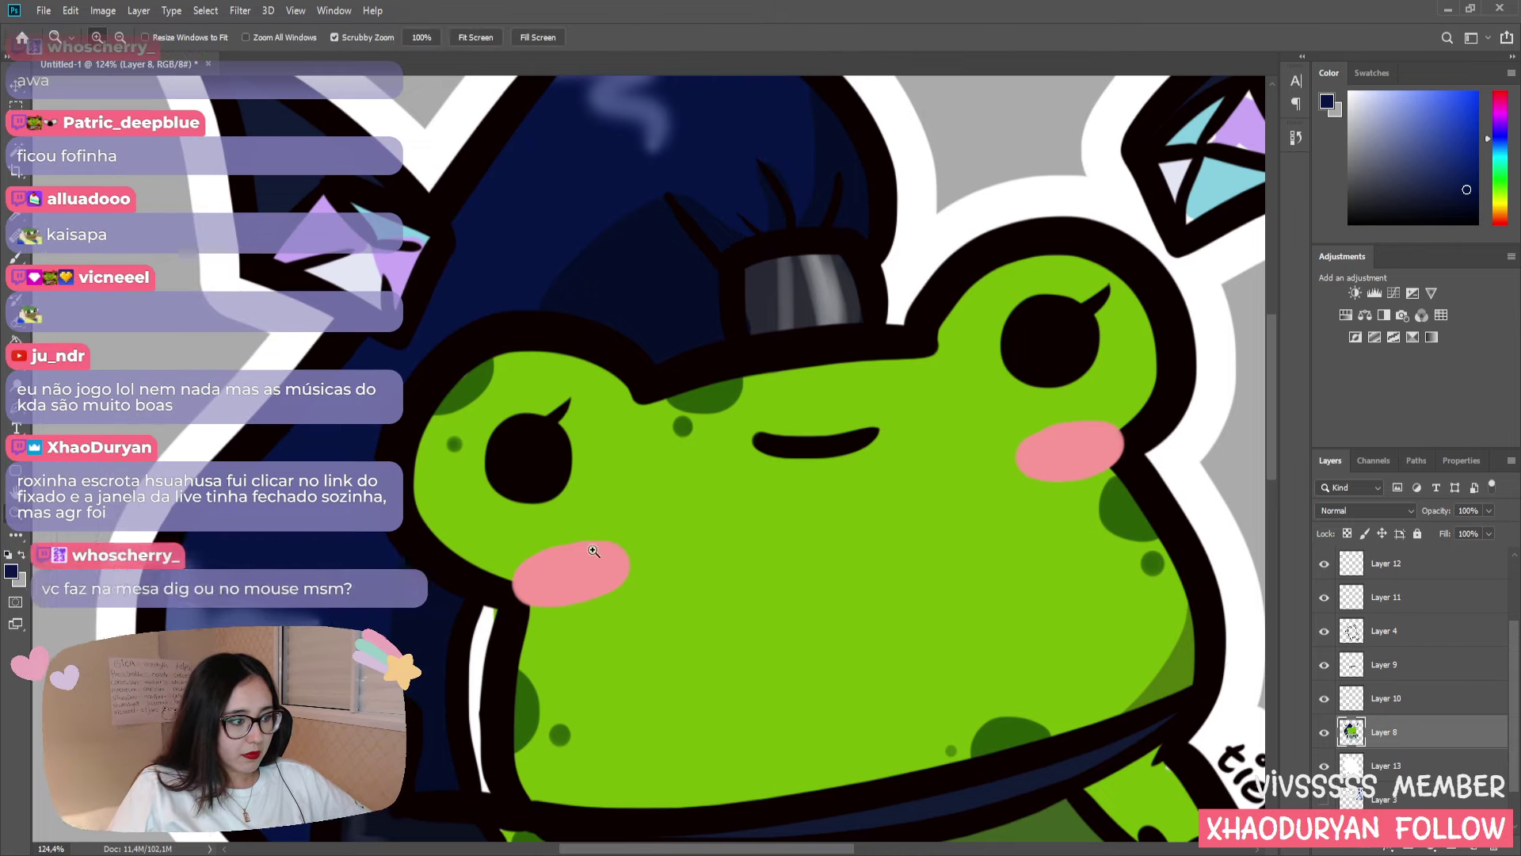
key("e")
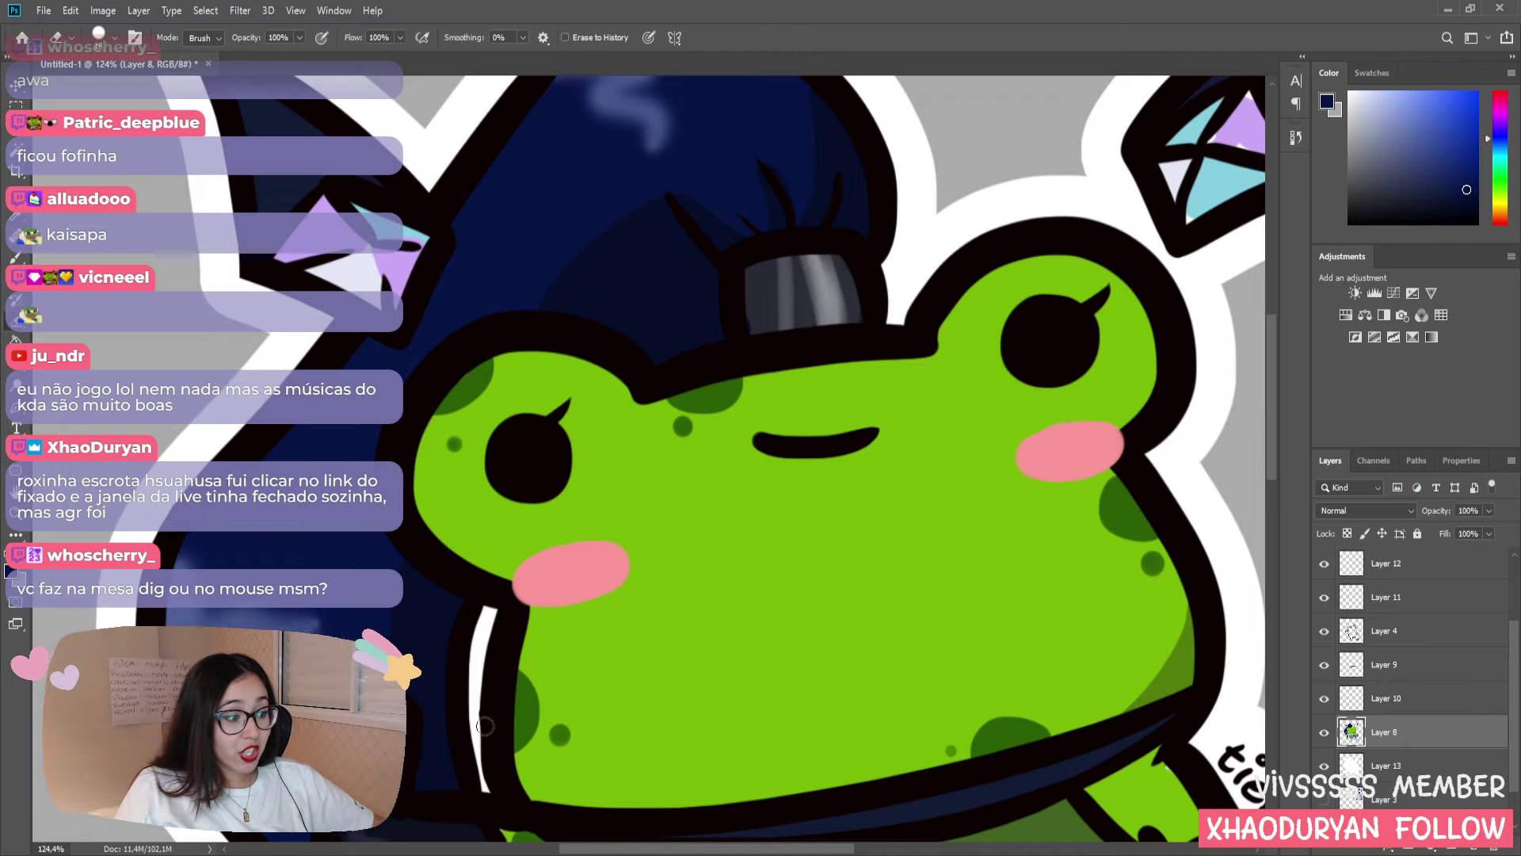
key("z")
- Sample the bright skin green and paint over the white gap where the raised arm meets the shirt
key("ctrl+0")
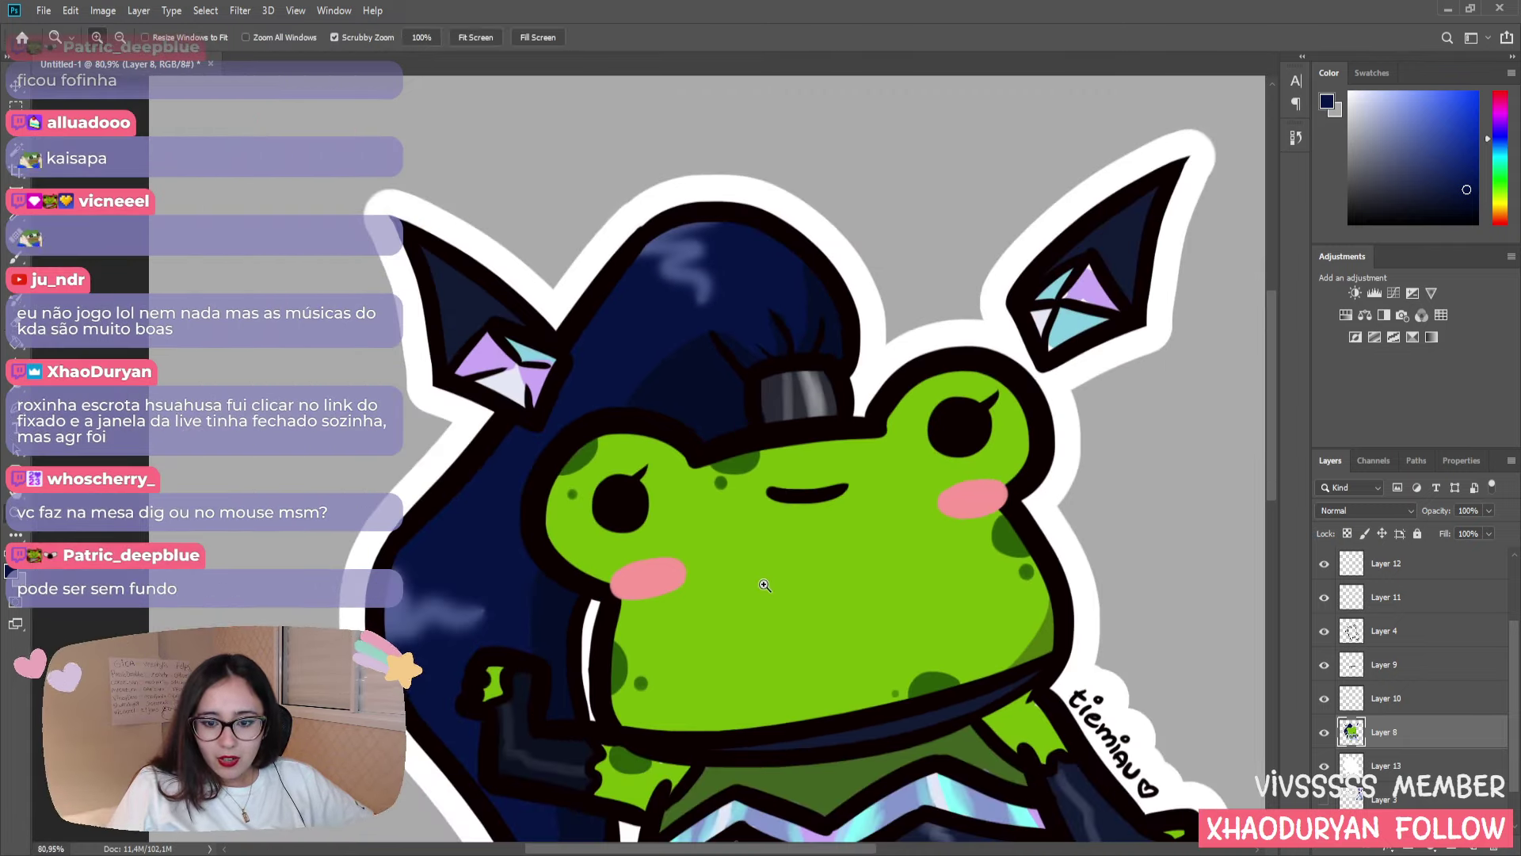
left_click(767, 588)
scroll(767, 588, "down", 2)
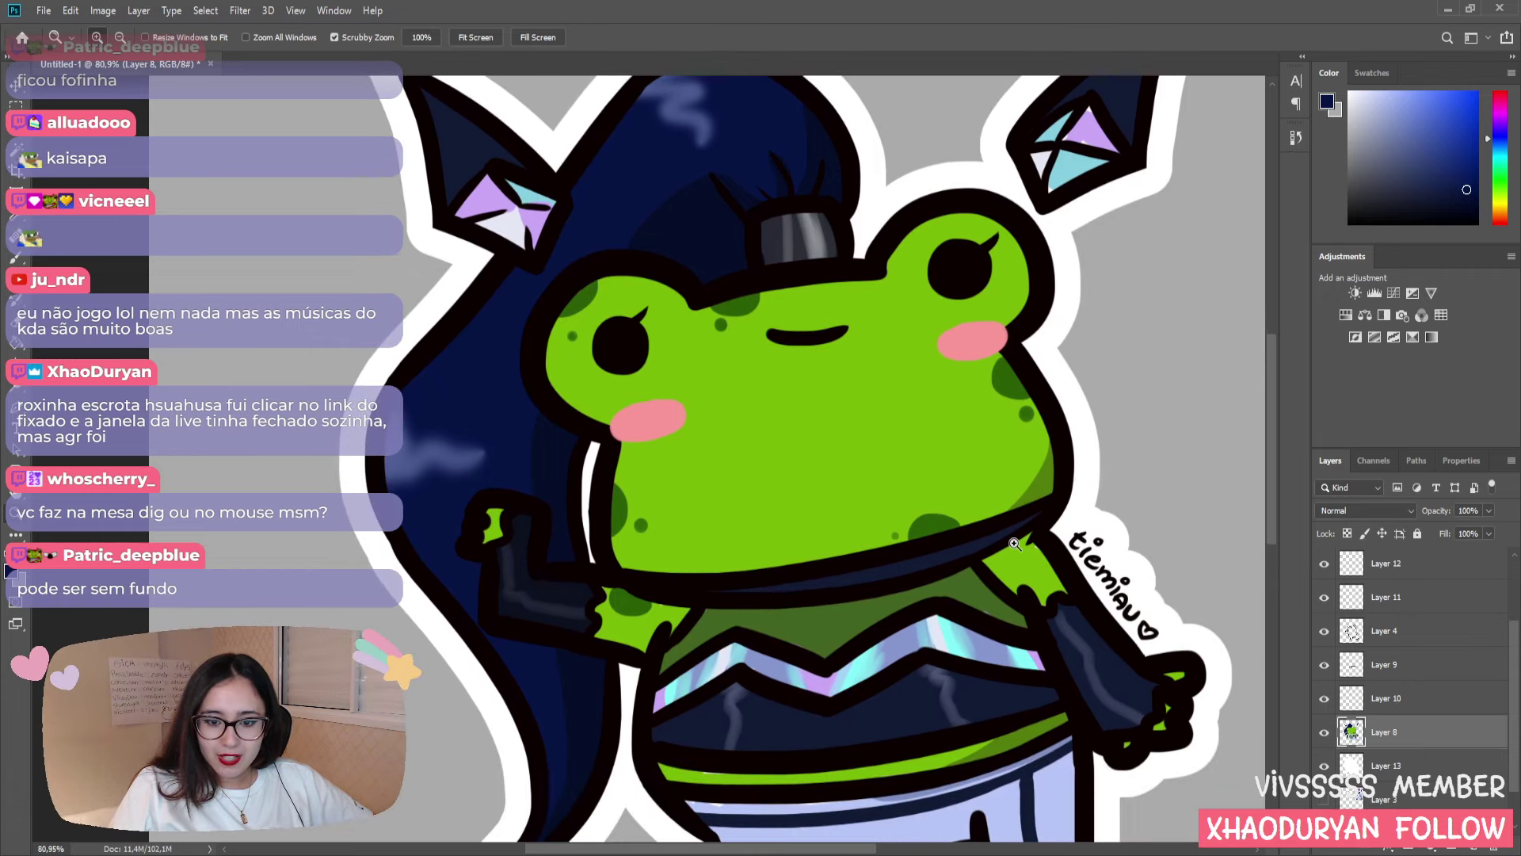
scroll(1038, 626, "down", 3, "alt")
scroll(1038, 627, "up", 5, "alt")
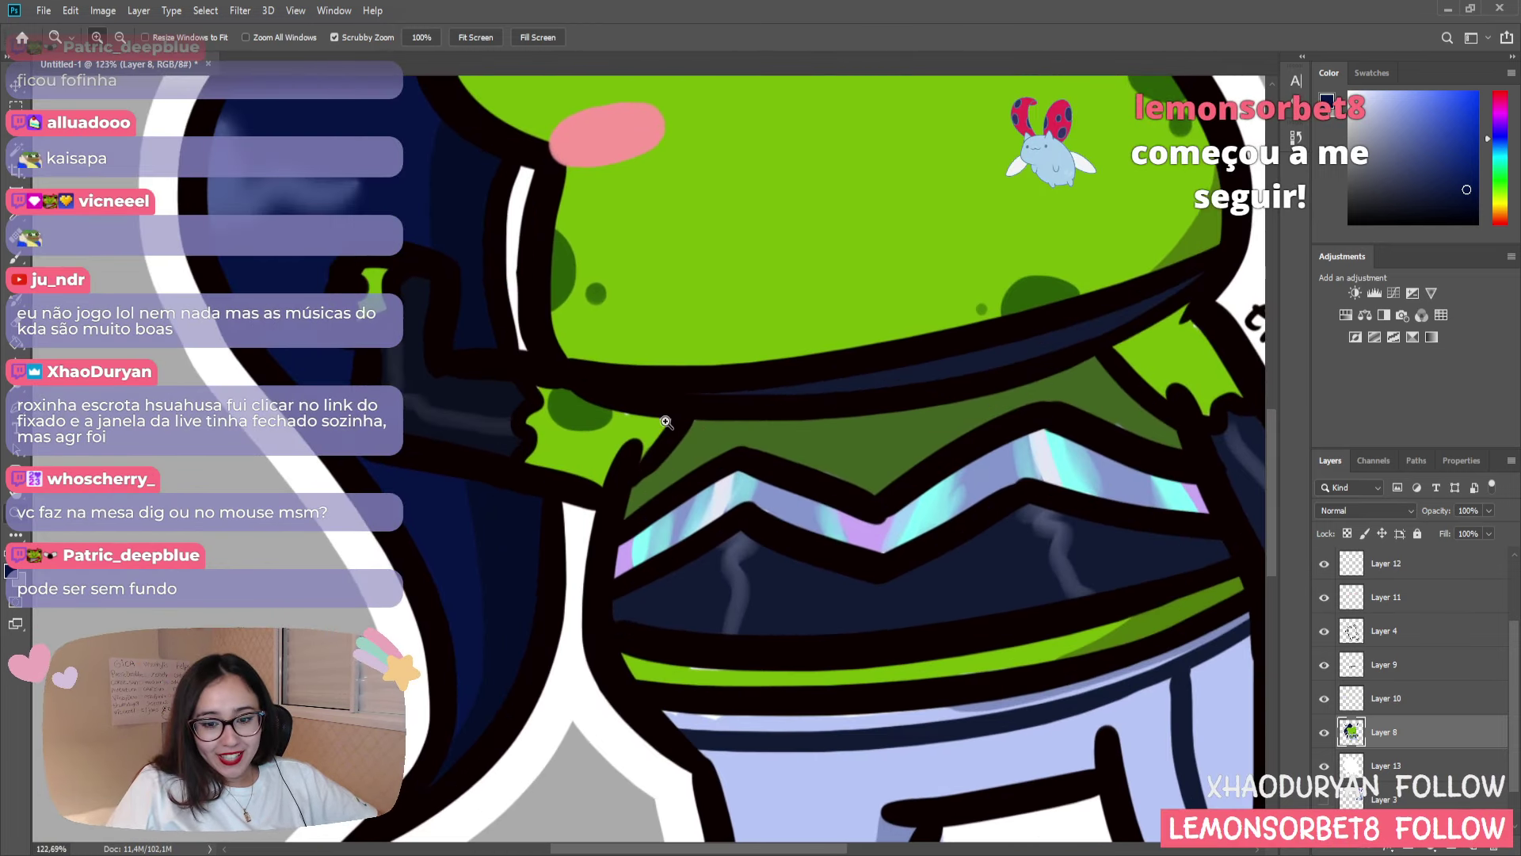
key("i")
left_click(628, 408)
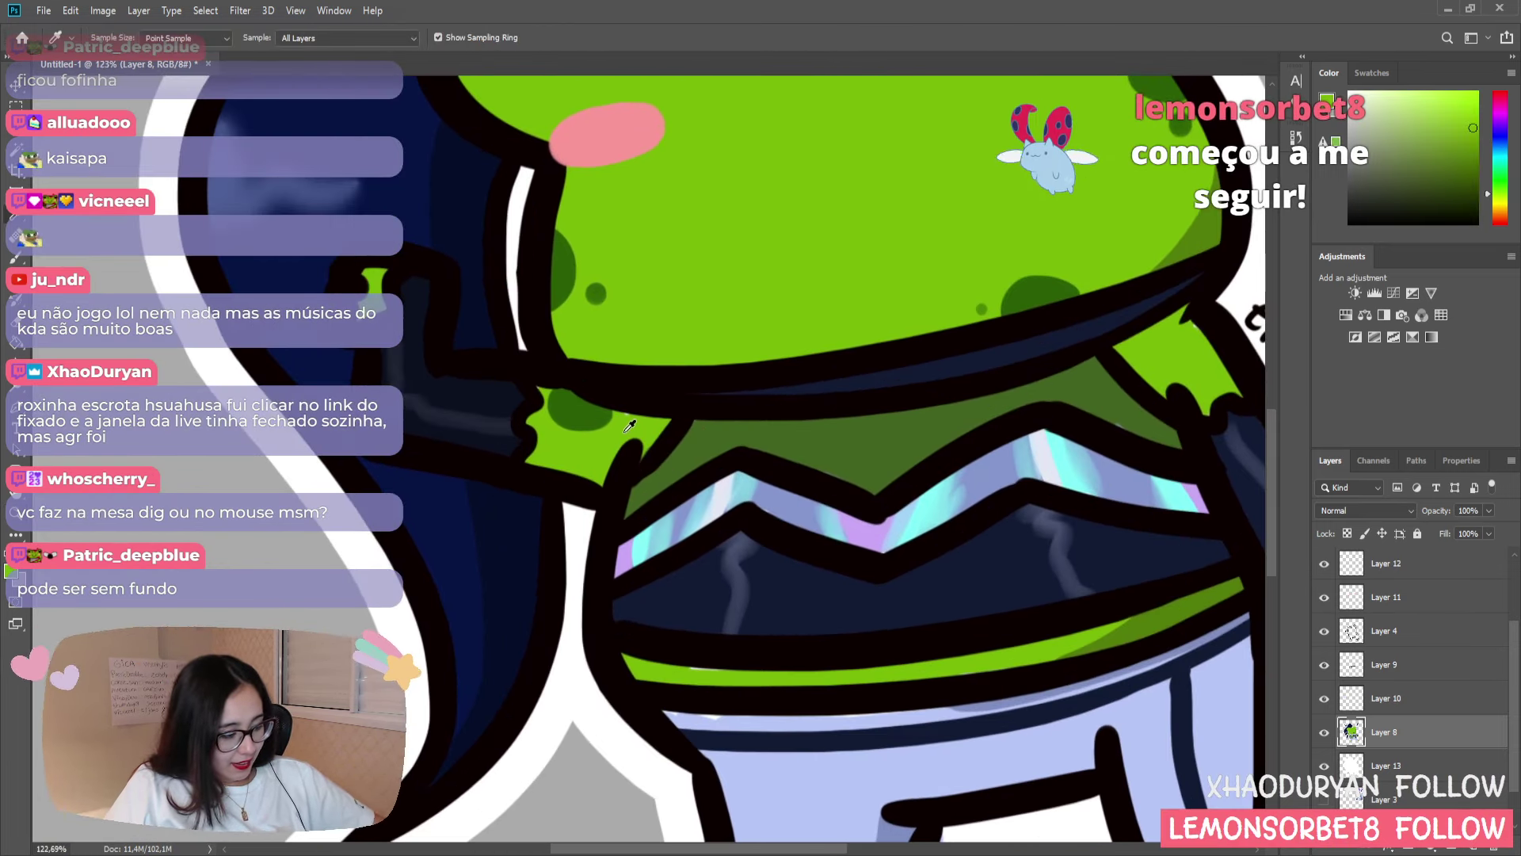
key("b")
key("z")
- Touch up the white gaps on the lowered arm above the glove and along the waist with the same green
scroll(733, 475, "down", 2, "alt")
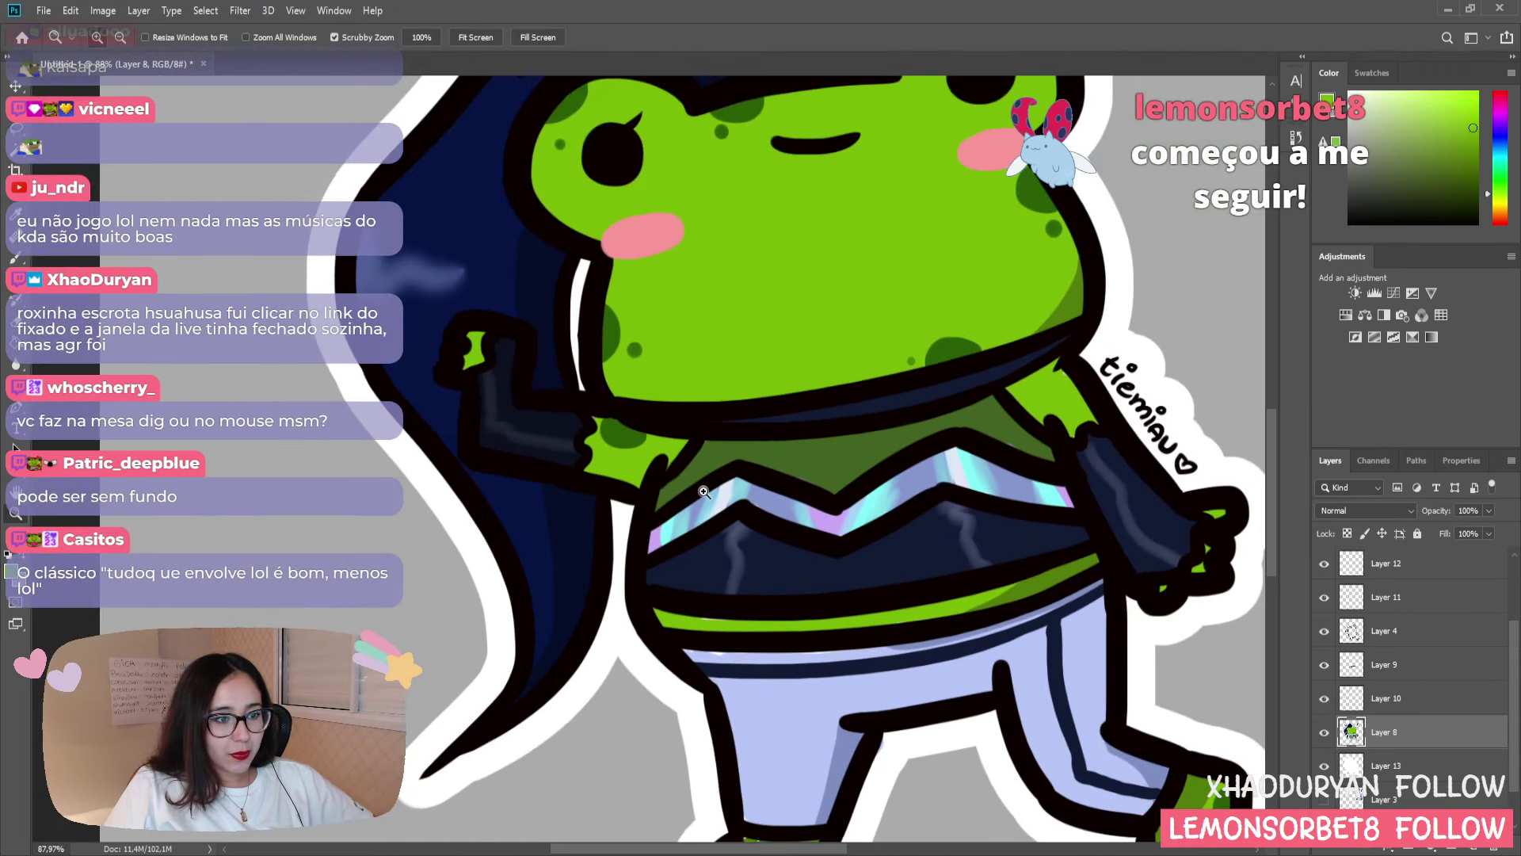
scroll(1042, 446, "up", 2, "alt")
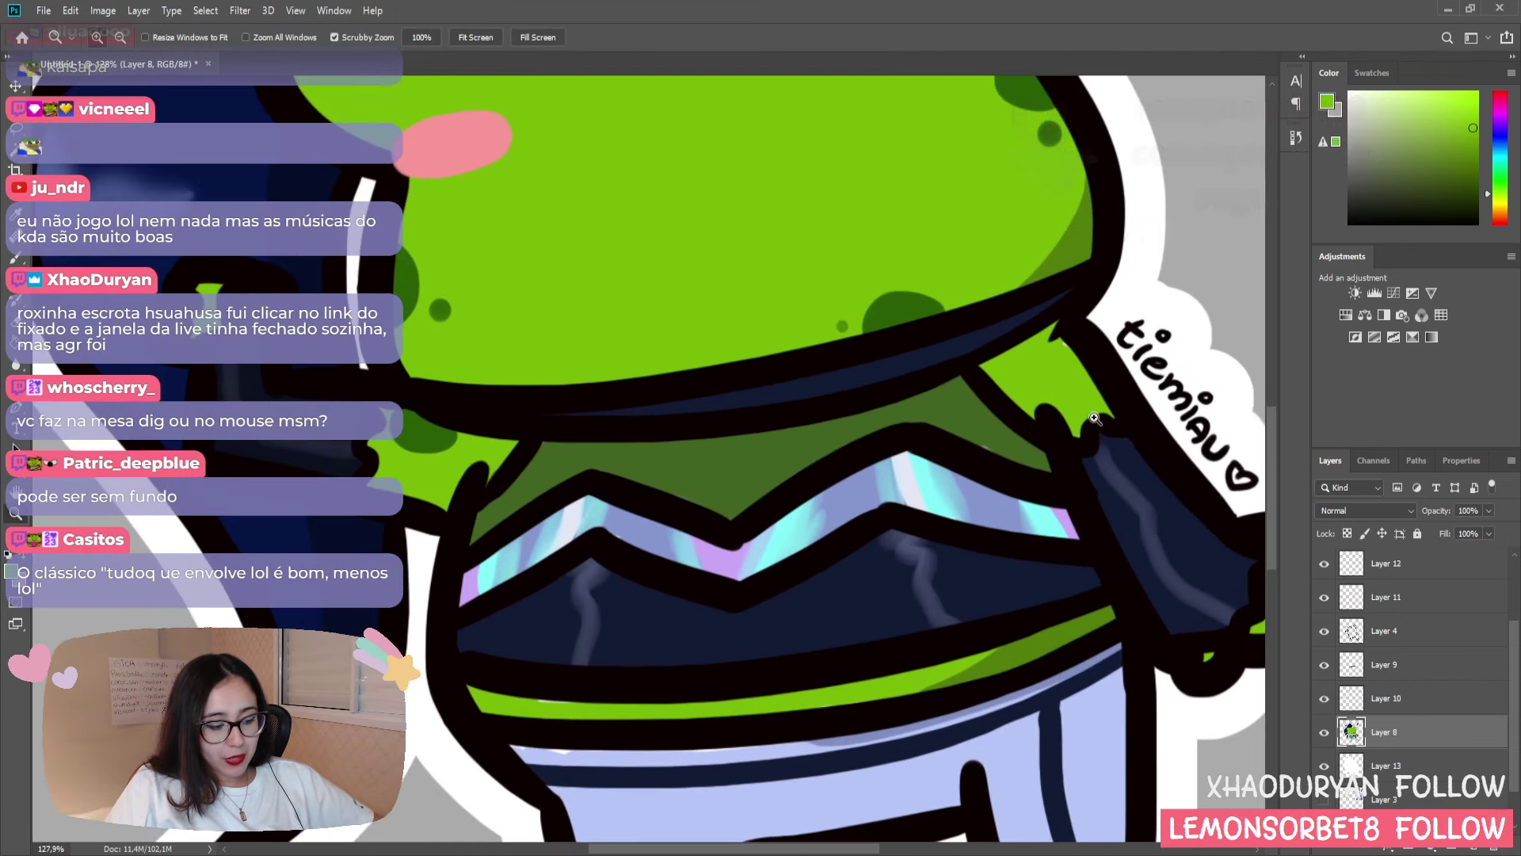
key("i")
key("b")
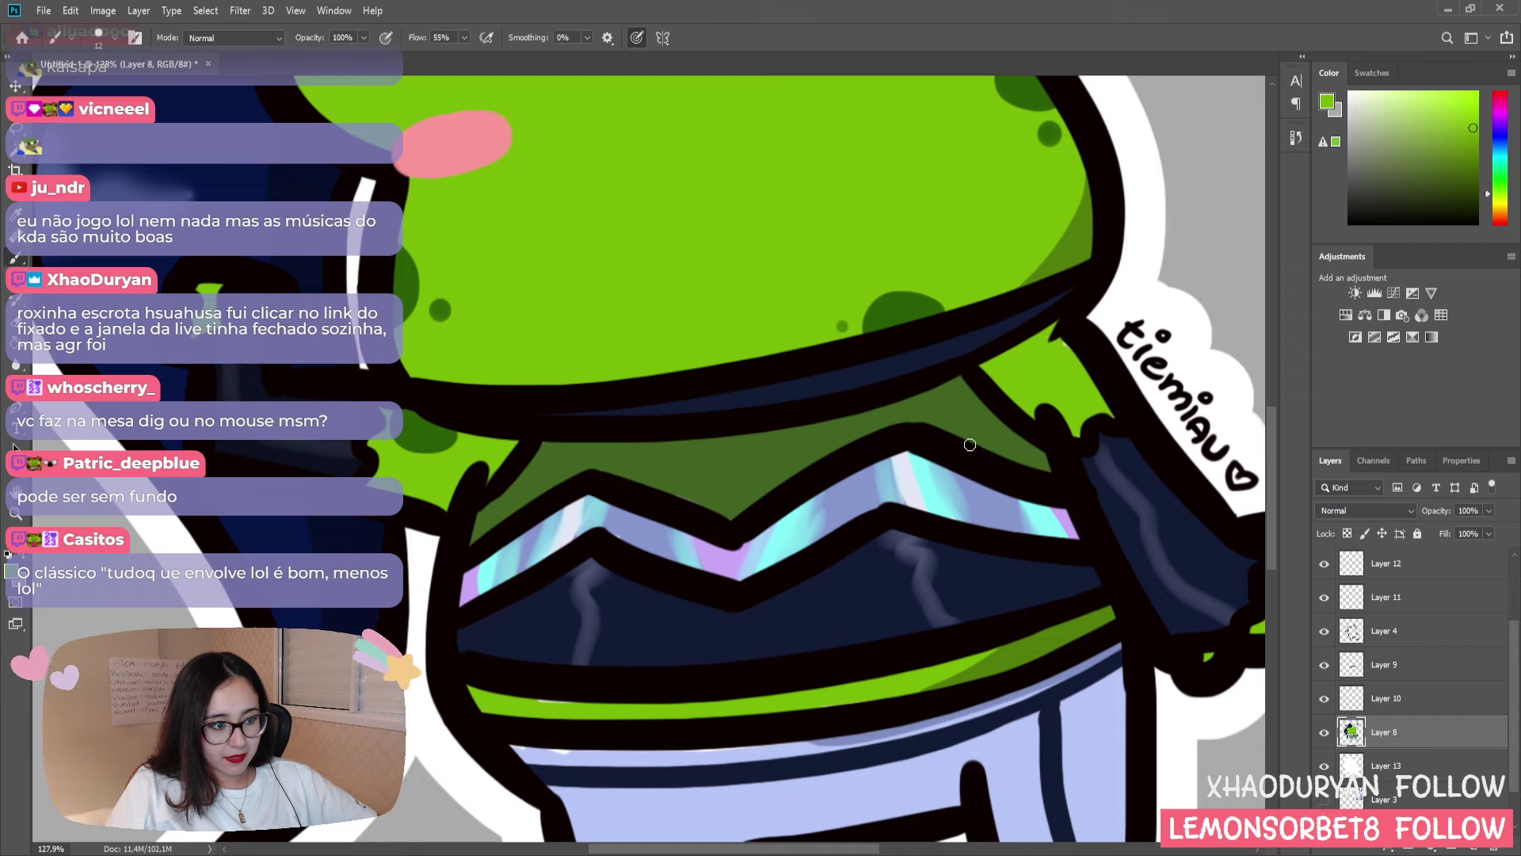
scroll(608, 628, "down", 1)
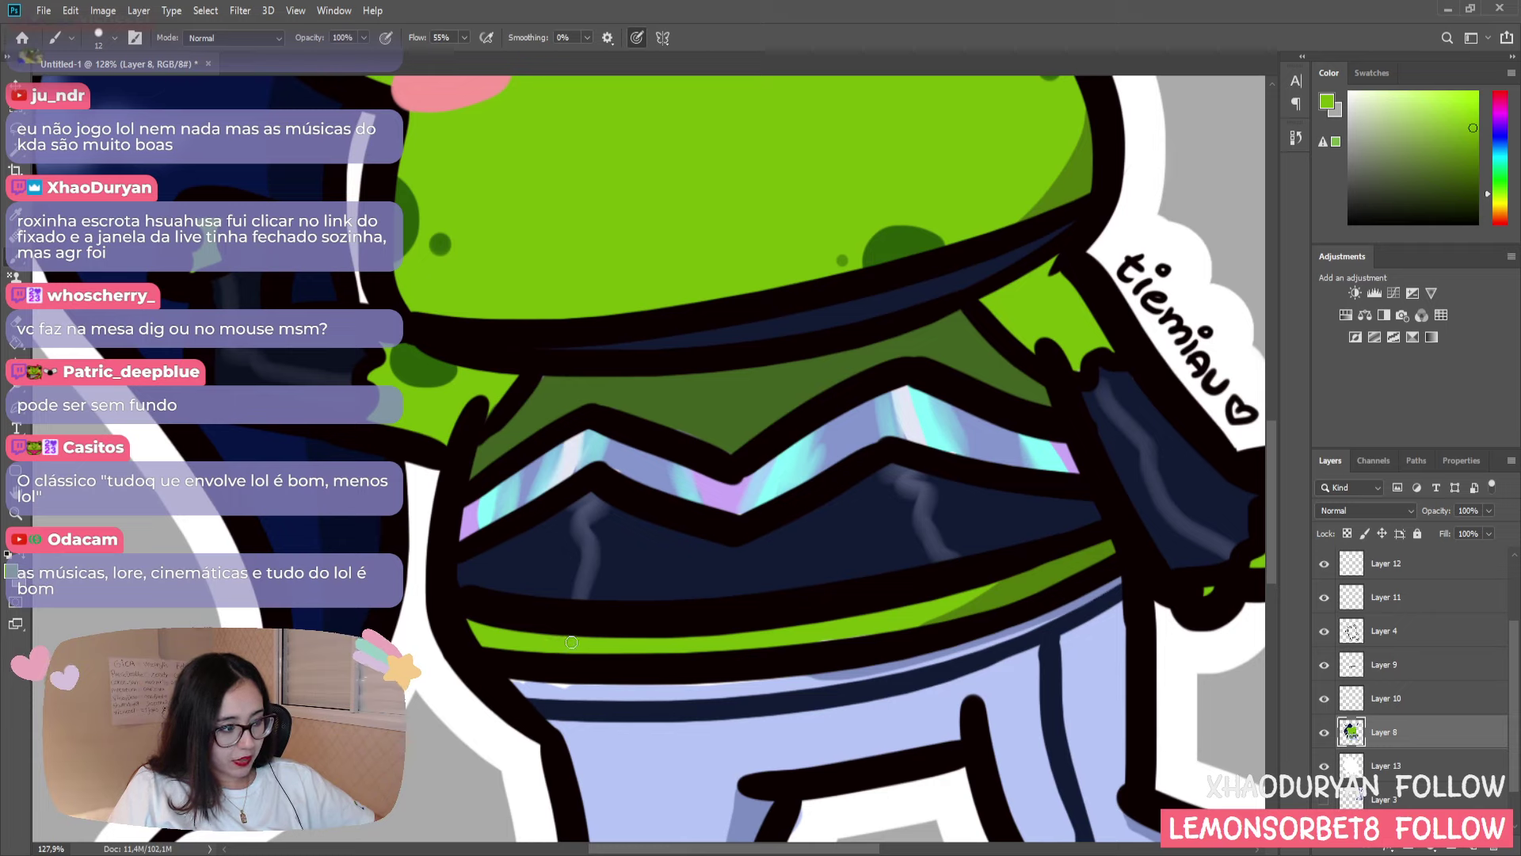
- Sample the trousers' pale lavender and fill the white gap along the top edge of the waistband
key("i")
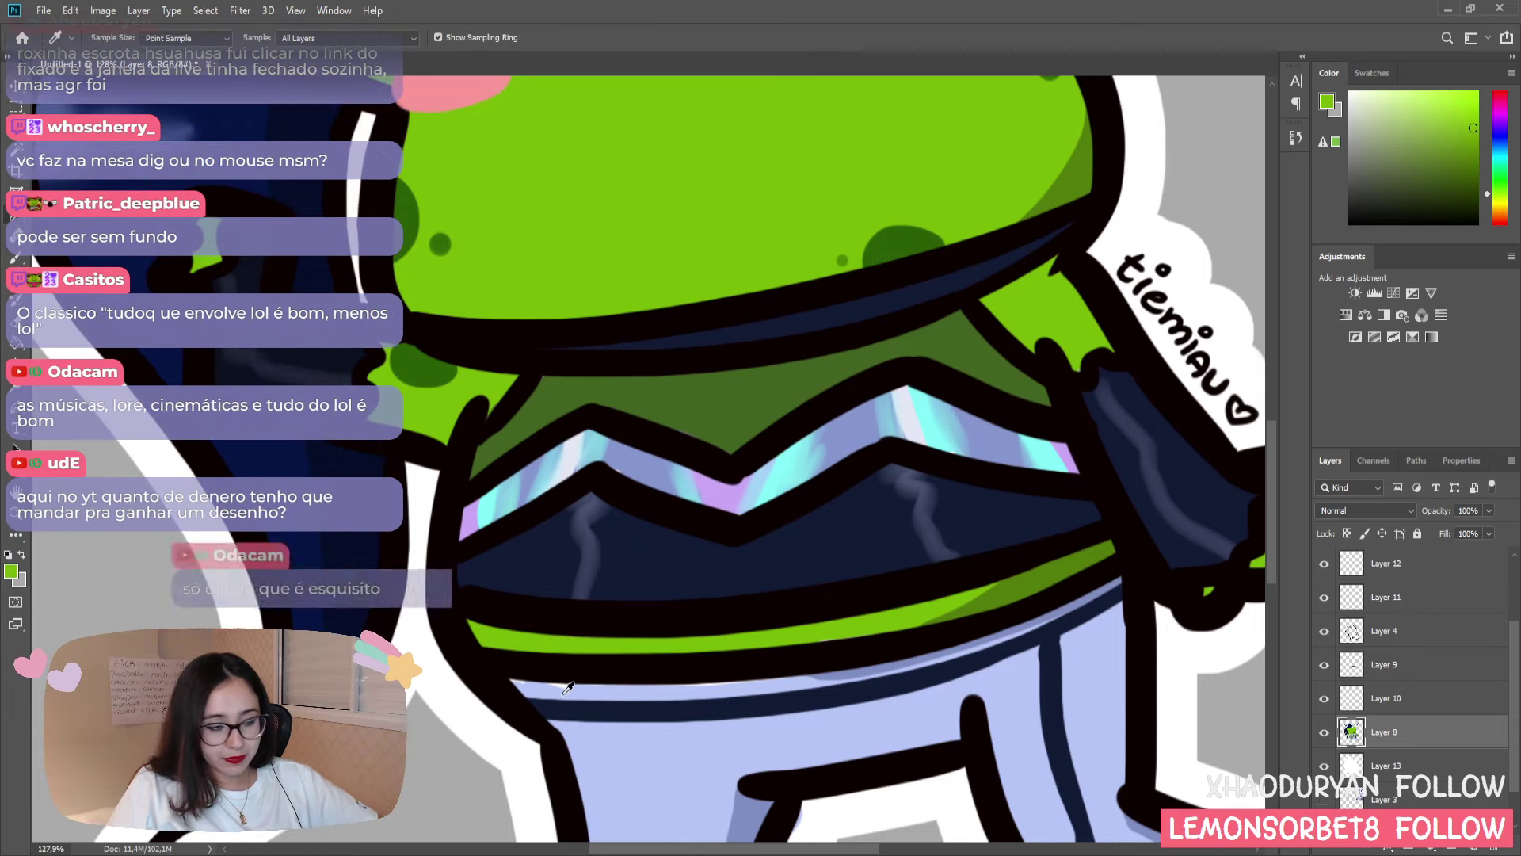
left_click(541, 681)
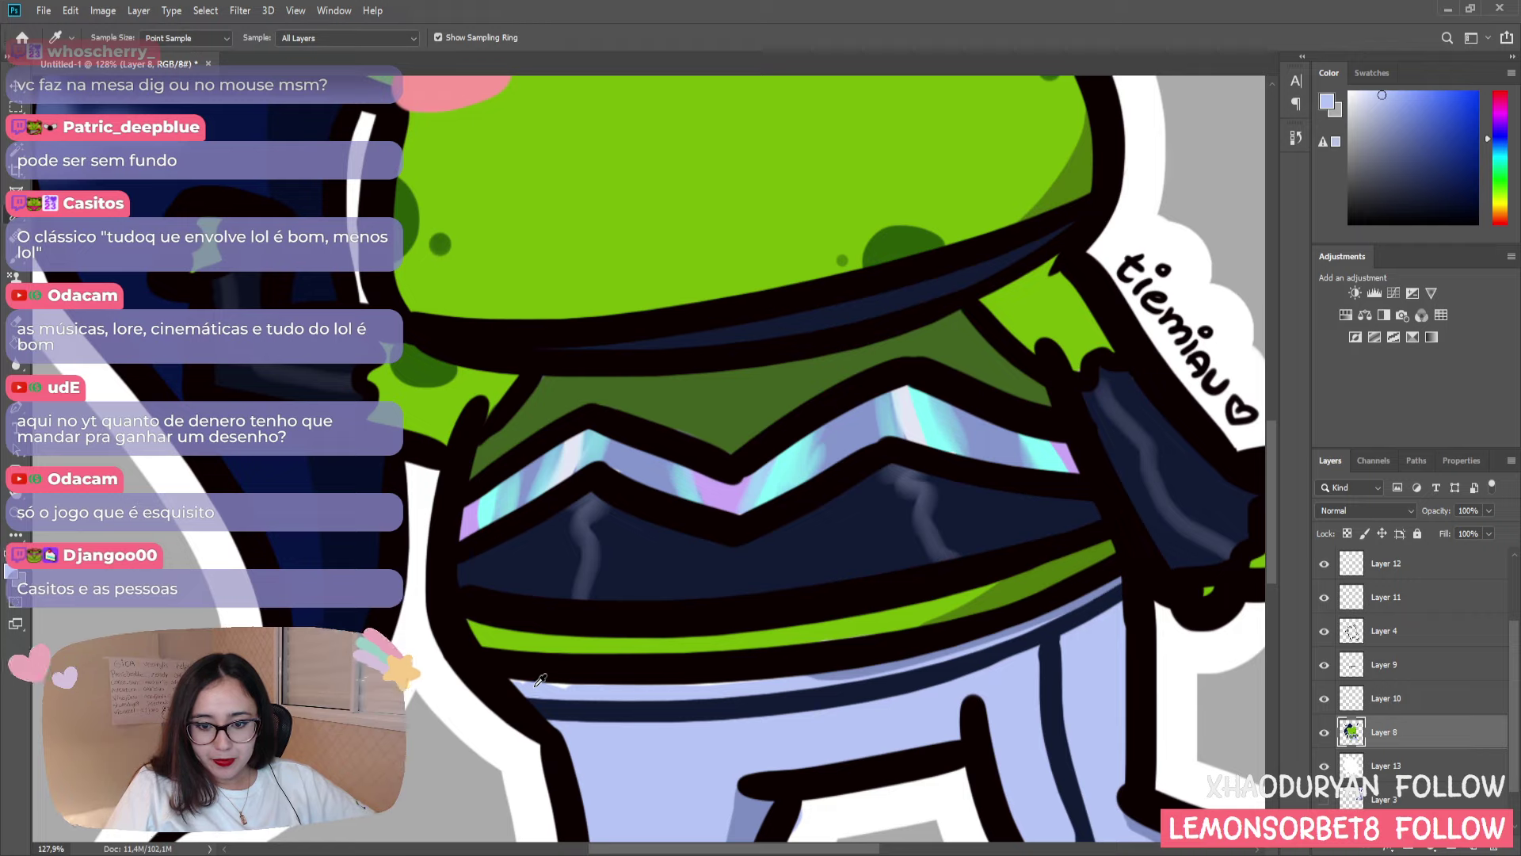
key("b")
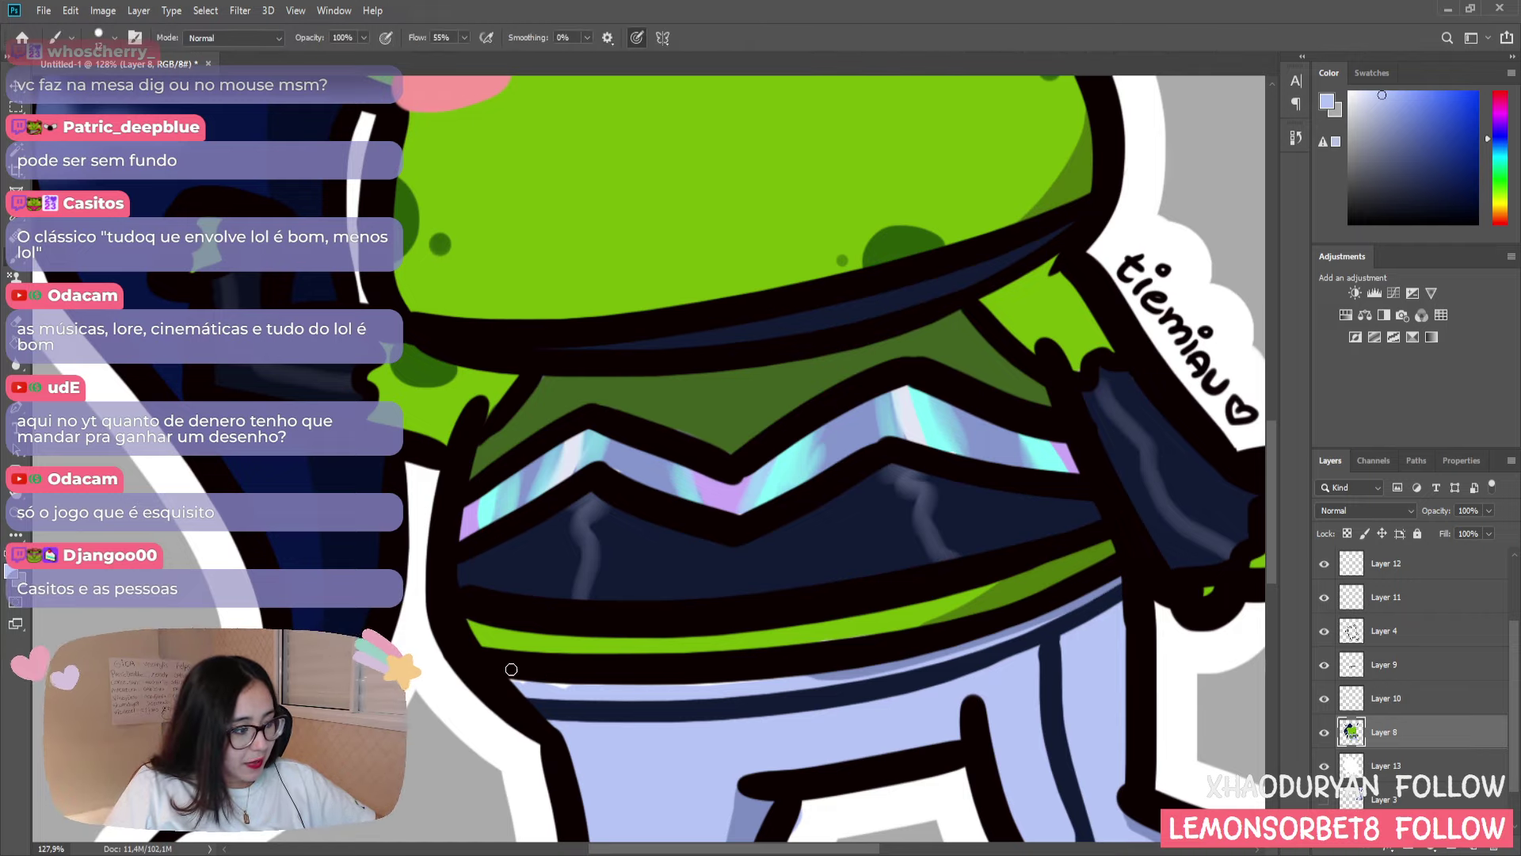
left_click_drag(518, 679, 568, 686)
scroll(594, 683, "down", 5)
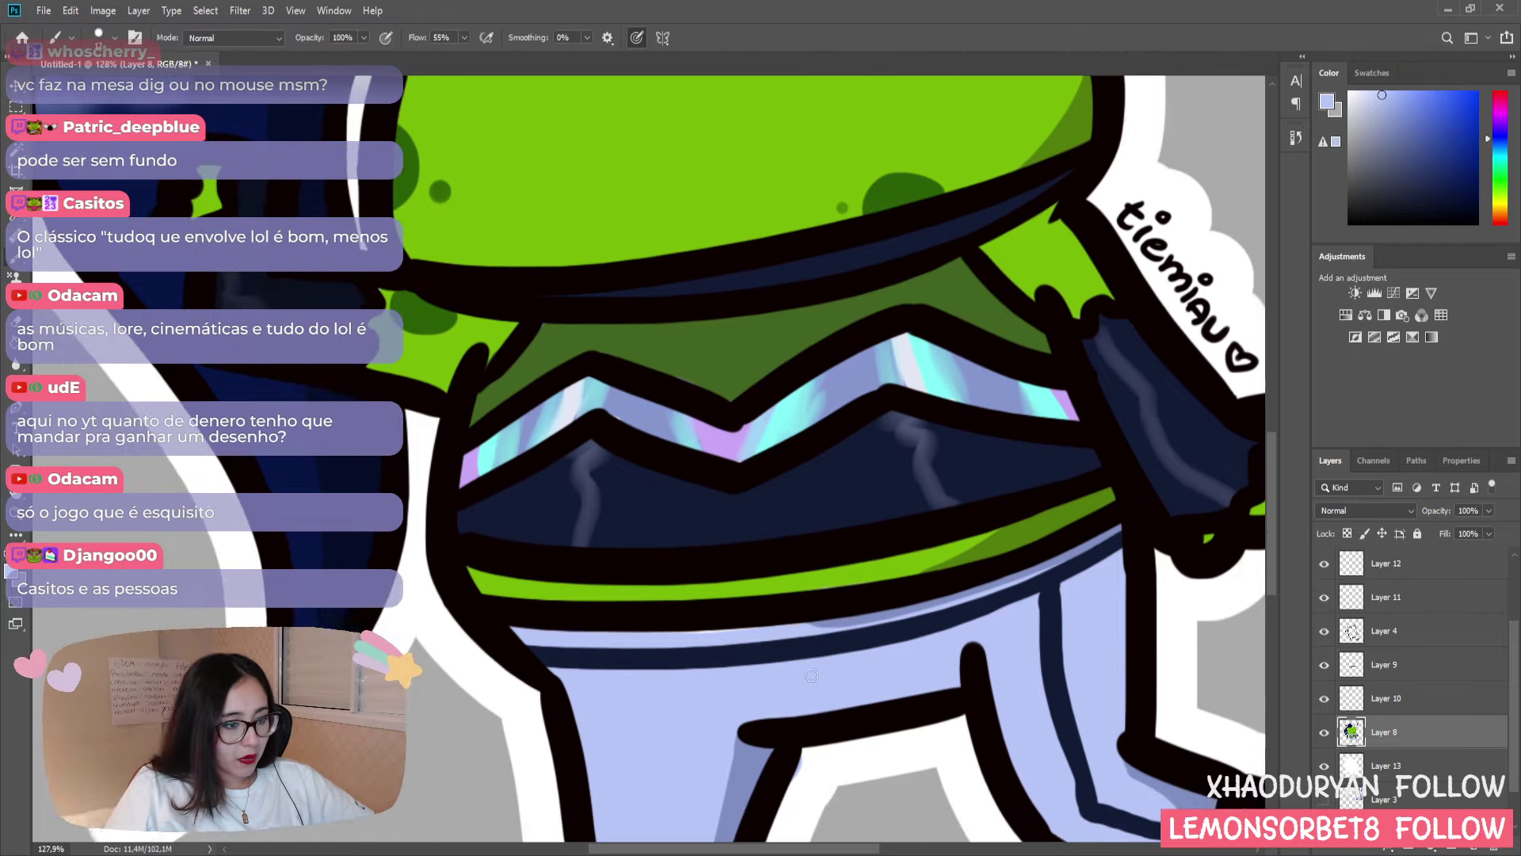
- Sample the light and shaded greens of the standing foot and cover the white specks along its toes and ankle
scroll(644, 747, "down", 1)
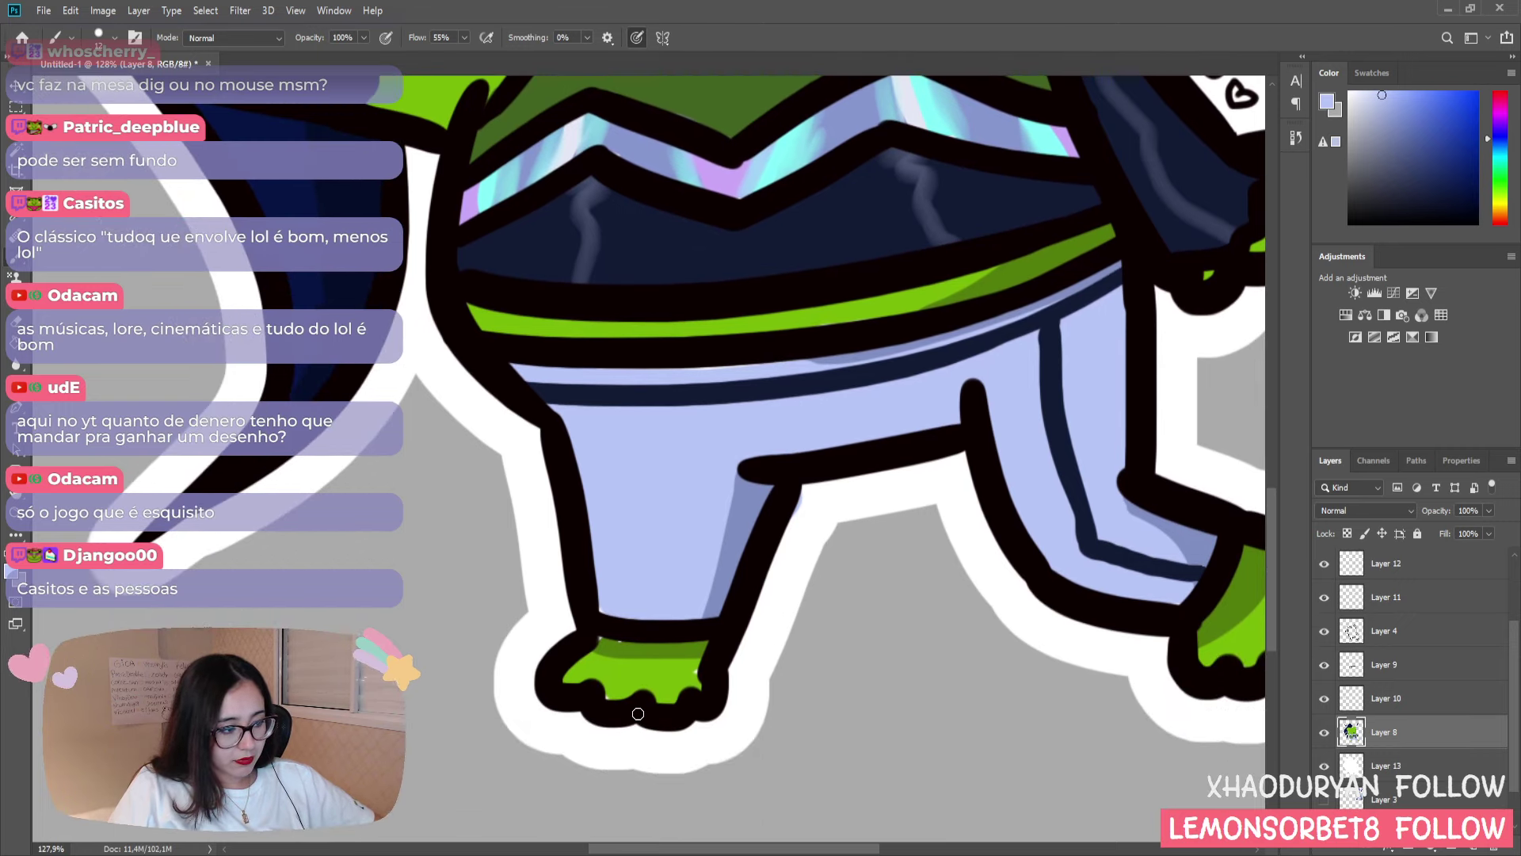
key("i")
left_click(612, 703)
key("b")
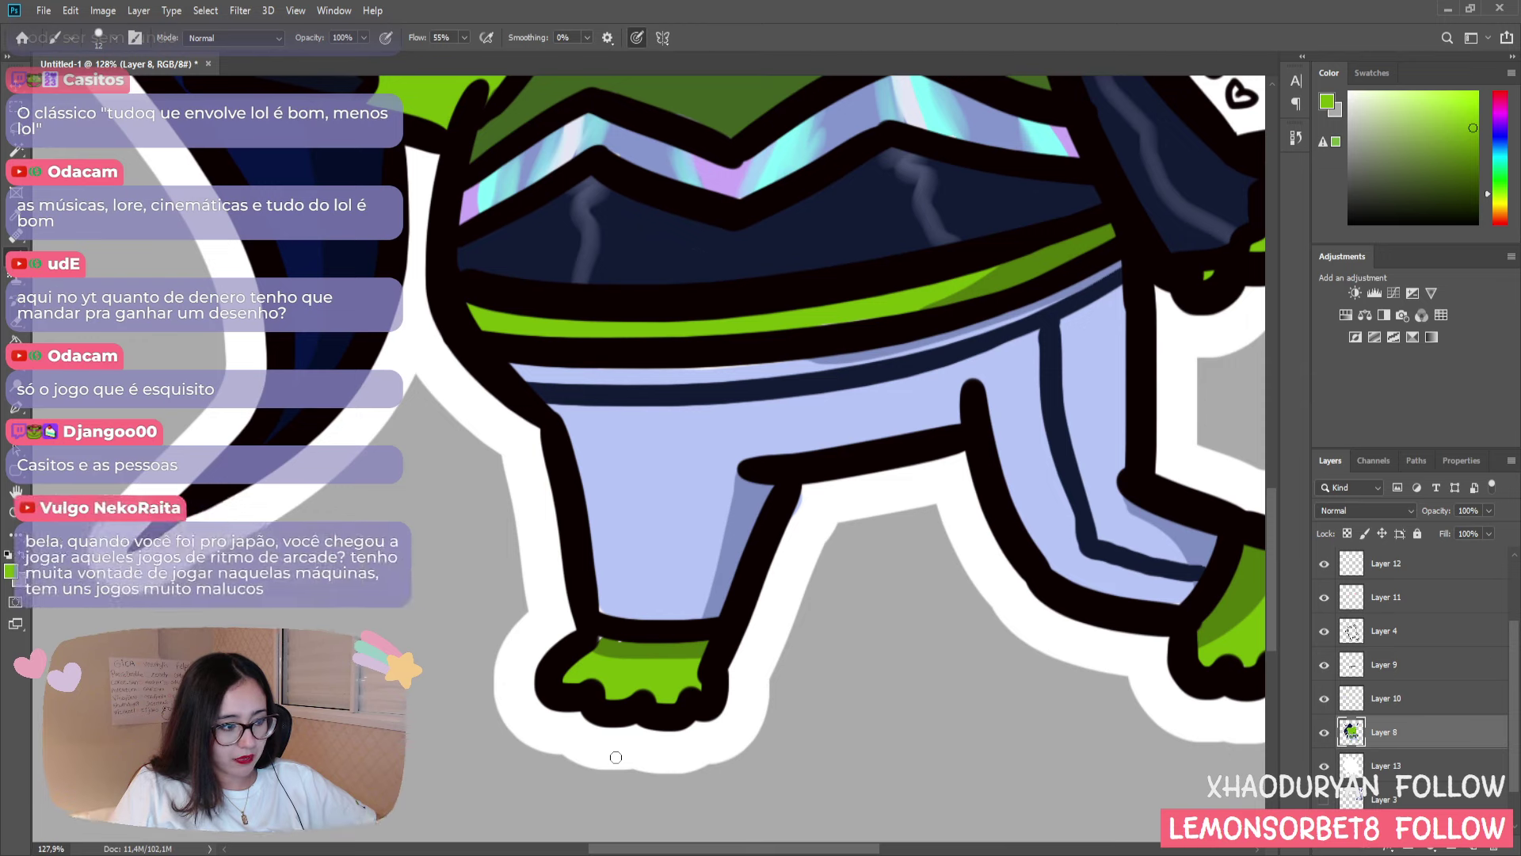
key("b")
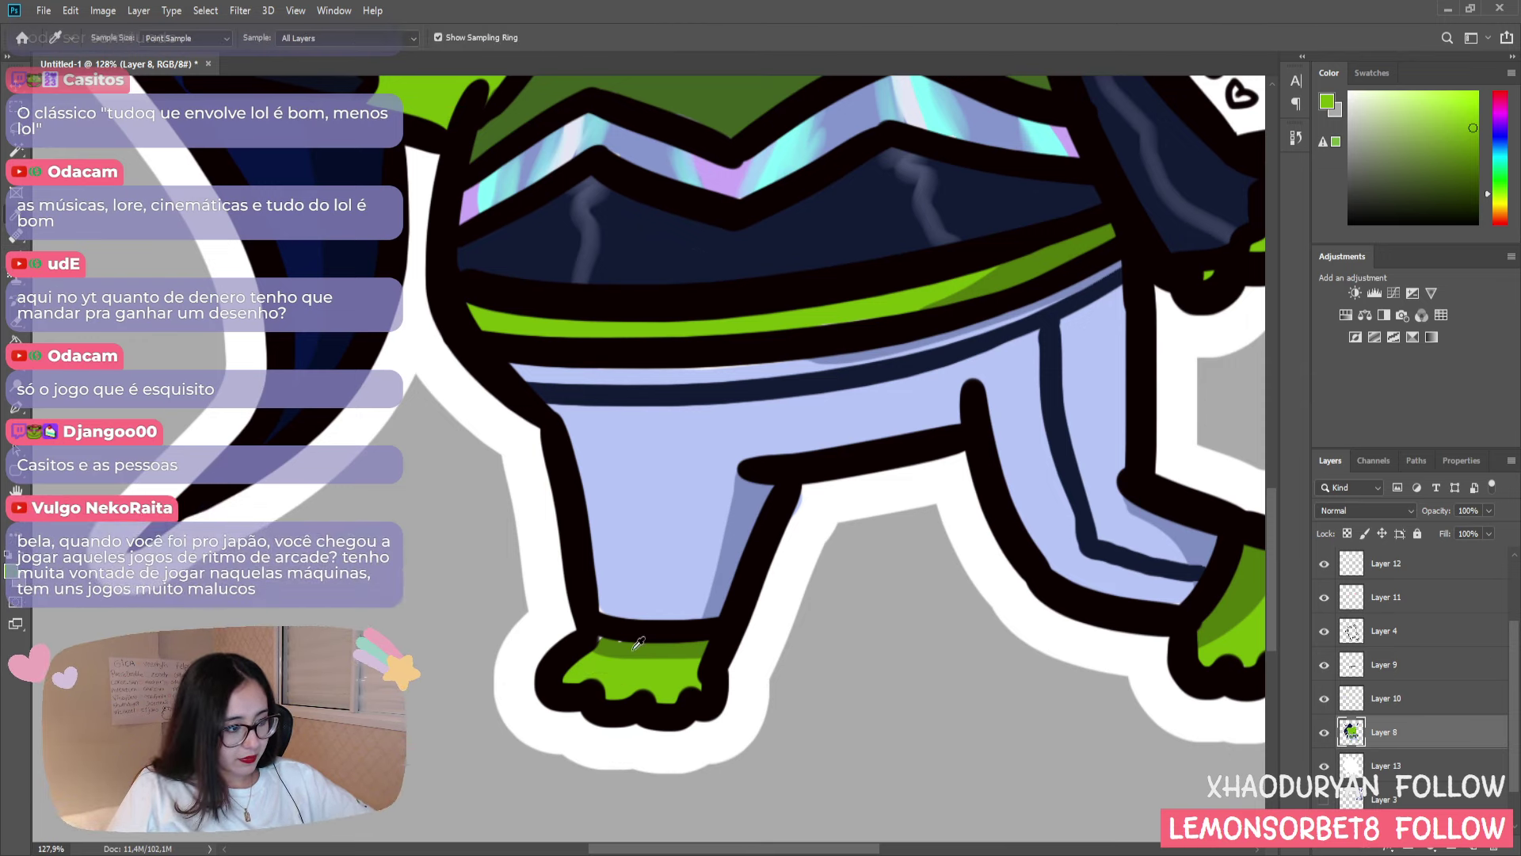
left_click(624, 641, "alt")
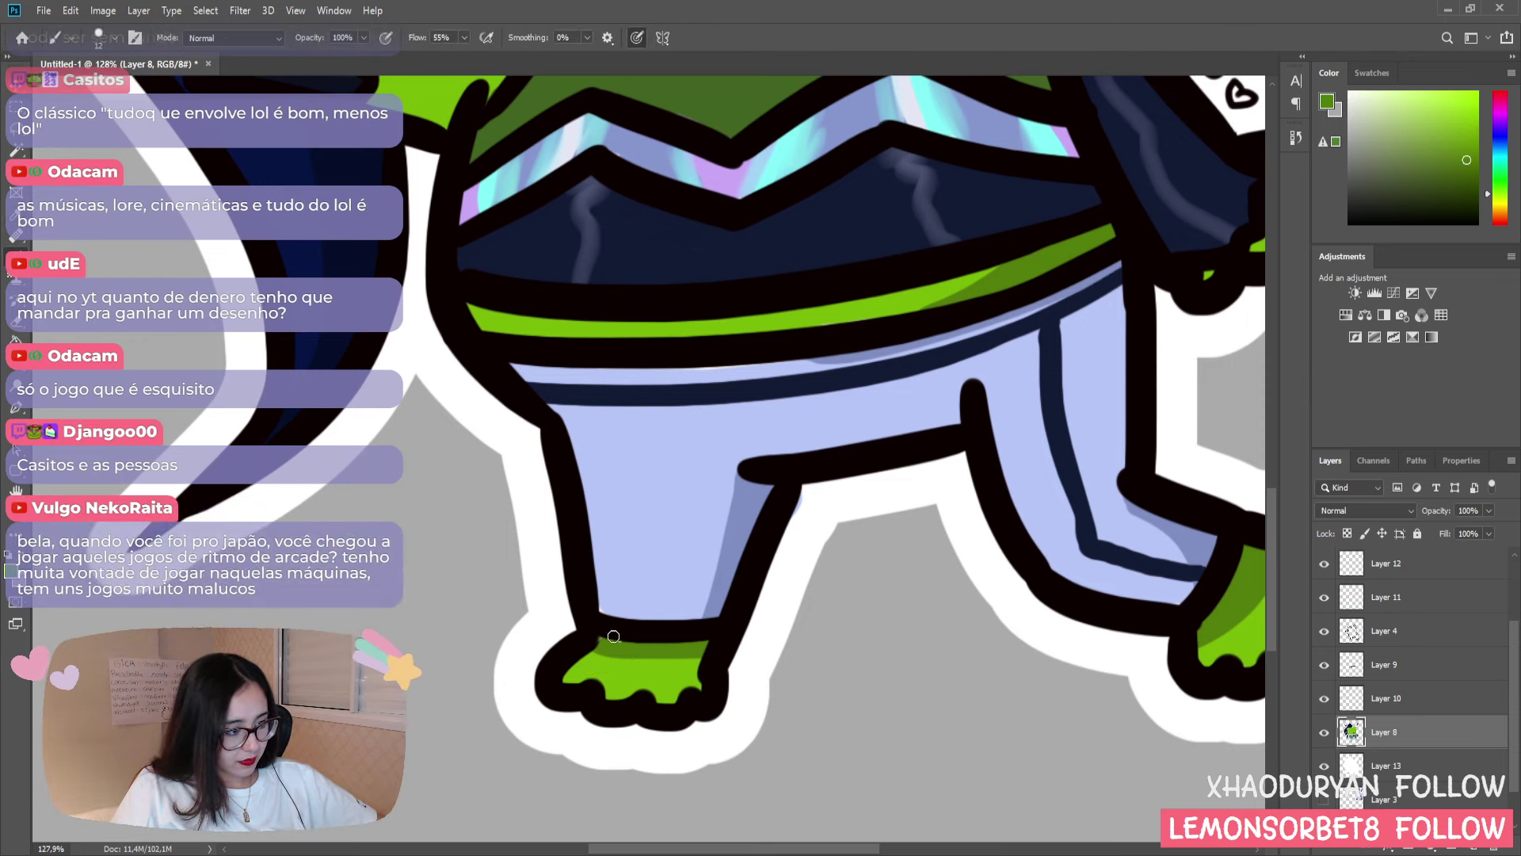
- Inspect the artwork from the standing foot up to the gem ear on the signature side for leftover white gaps
key("v")
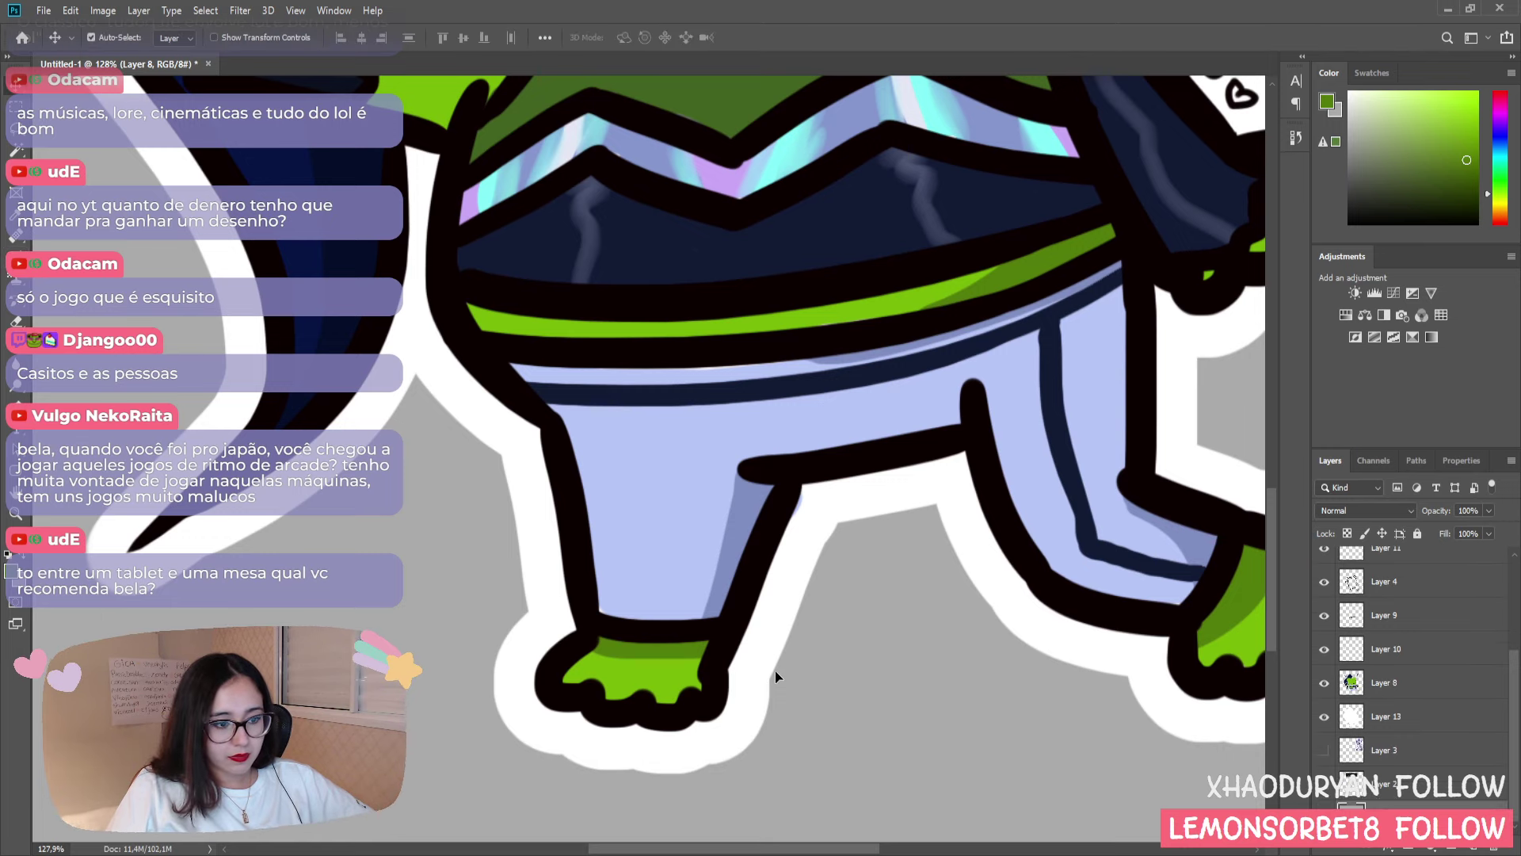
left_click(861, 717)
key("space")
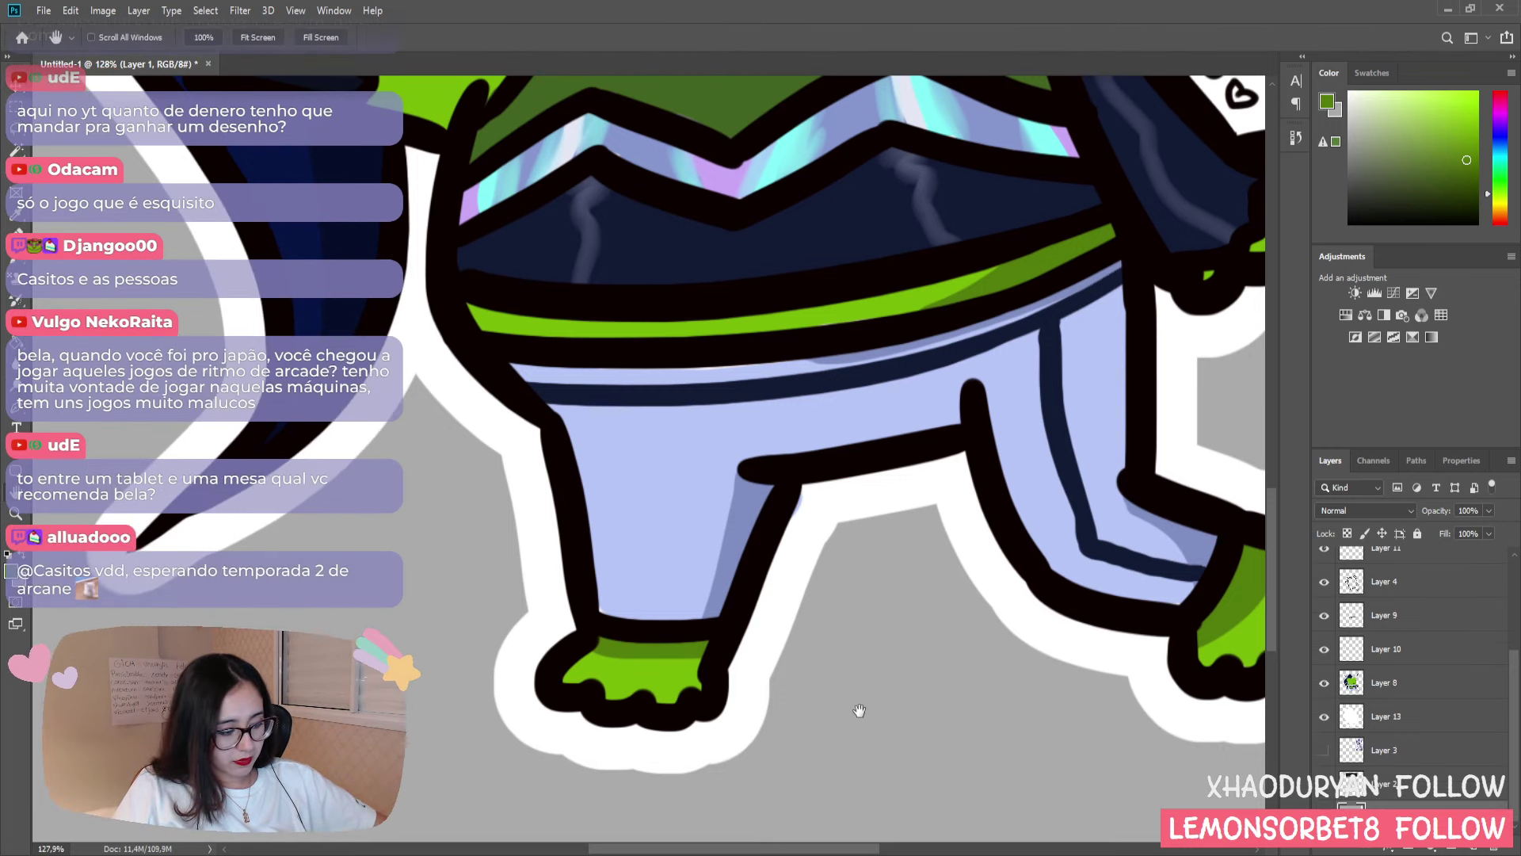
mouse_move(855, 706)
left_mouse_down()
mouse_move(645, 703)
mouse_move(654, 784)
left_mouse_up()
left_click_drag(554, 317, 792, 626)
left_click_drag(872, 277, 736, 618)
mouse_move(661, 674)
left_mouse_down()
mouse_move(819, 650)
mouse_move(900, 662)
mouse_move(705, 761)
mouse_move(584, 751)
left_mouse_up()
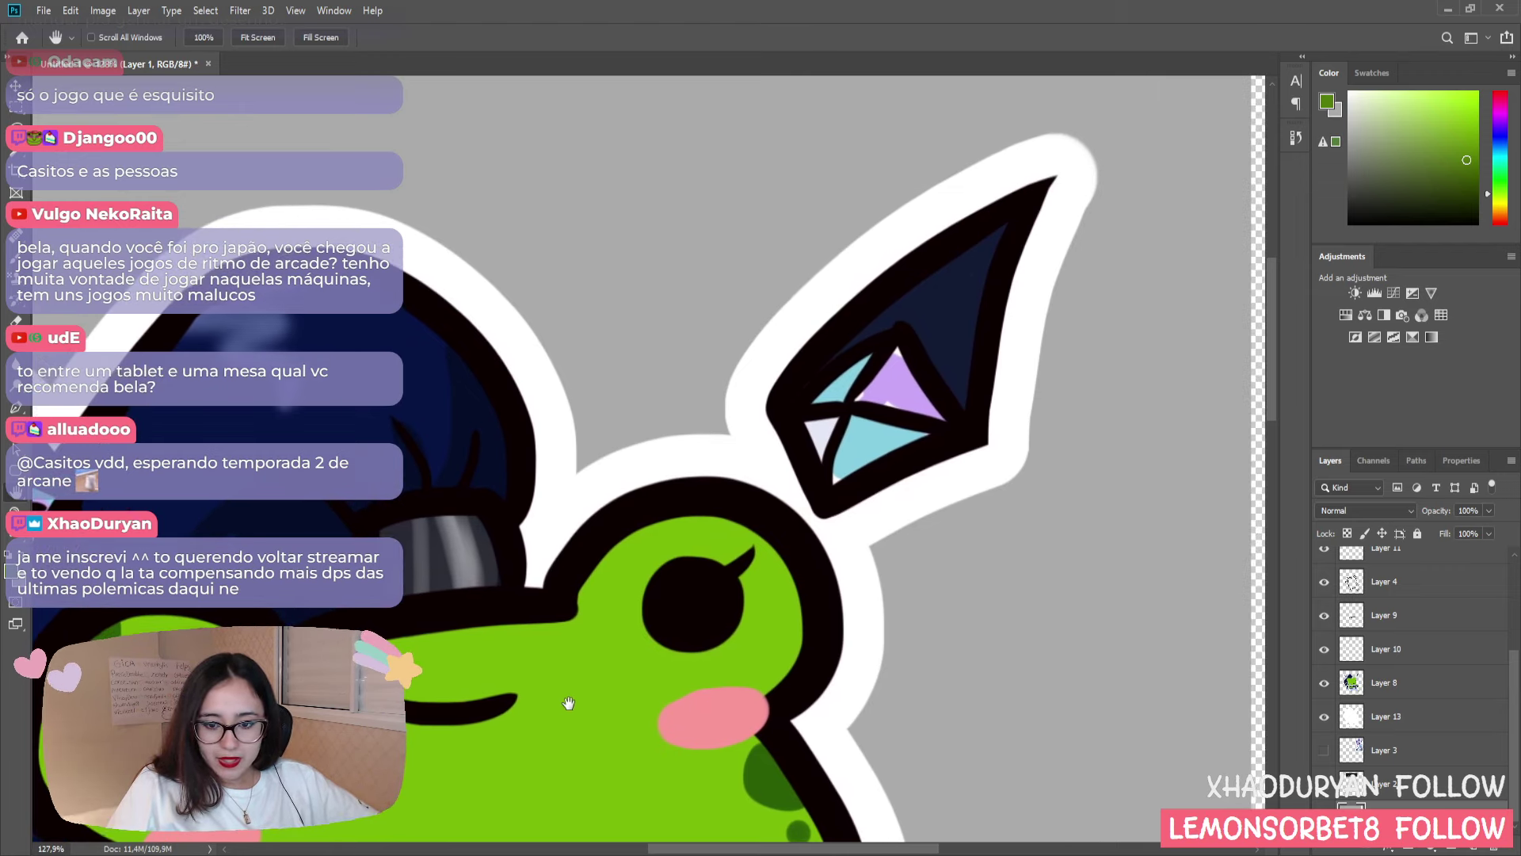
- Hide the grey background layer and cover the white speck in the gem ear's lilac facet on Layer 8 with its own lilac
key("i")
left_click(890, 388)
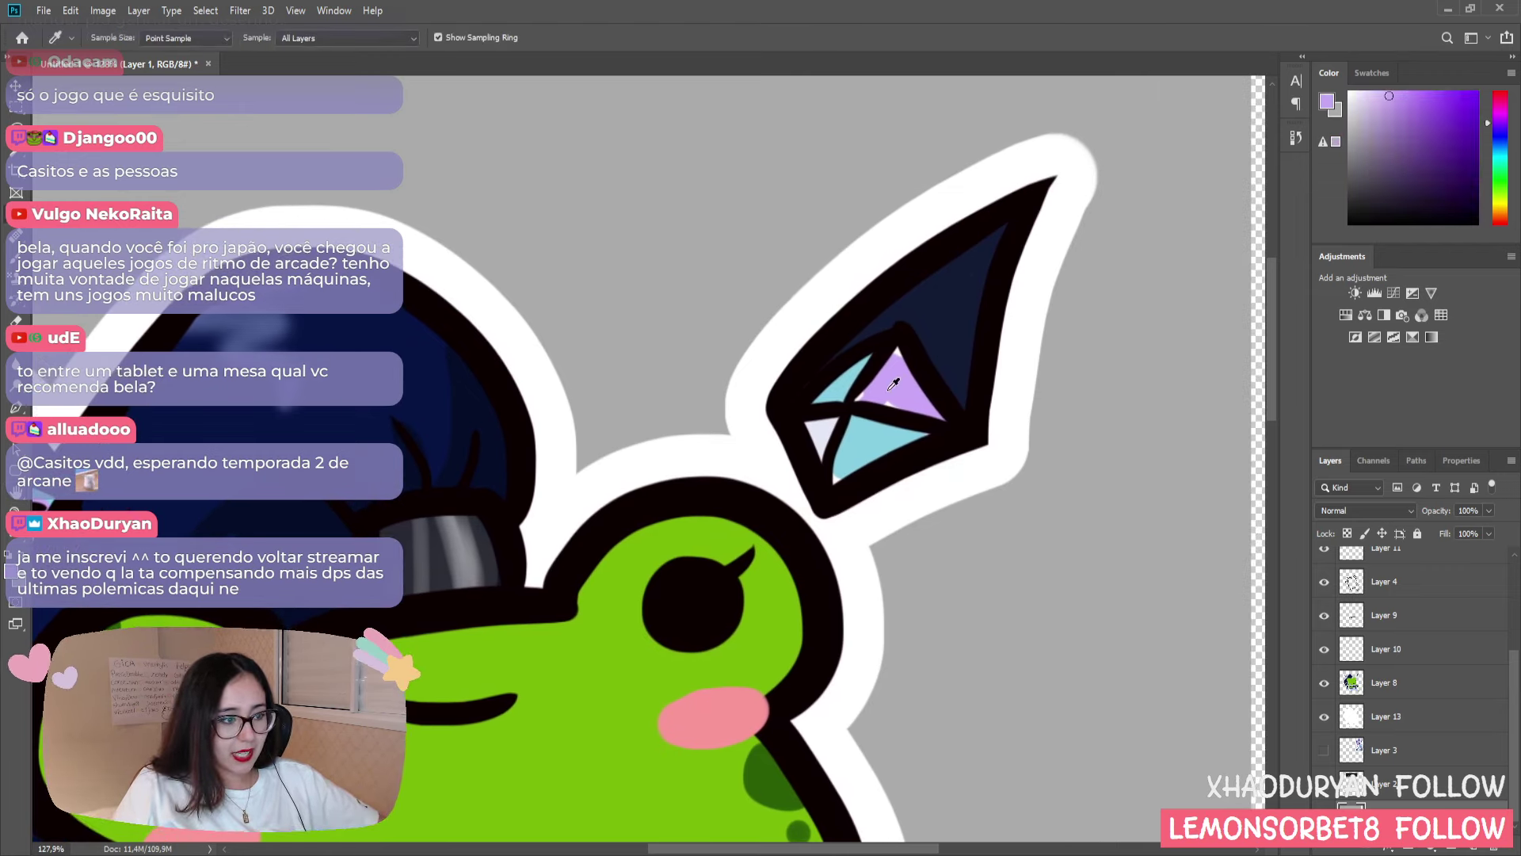
key("b")
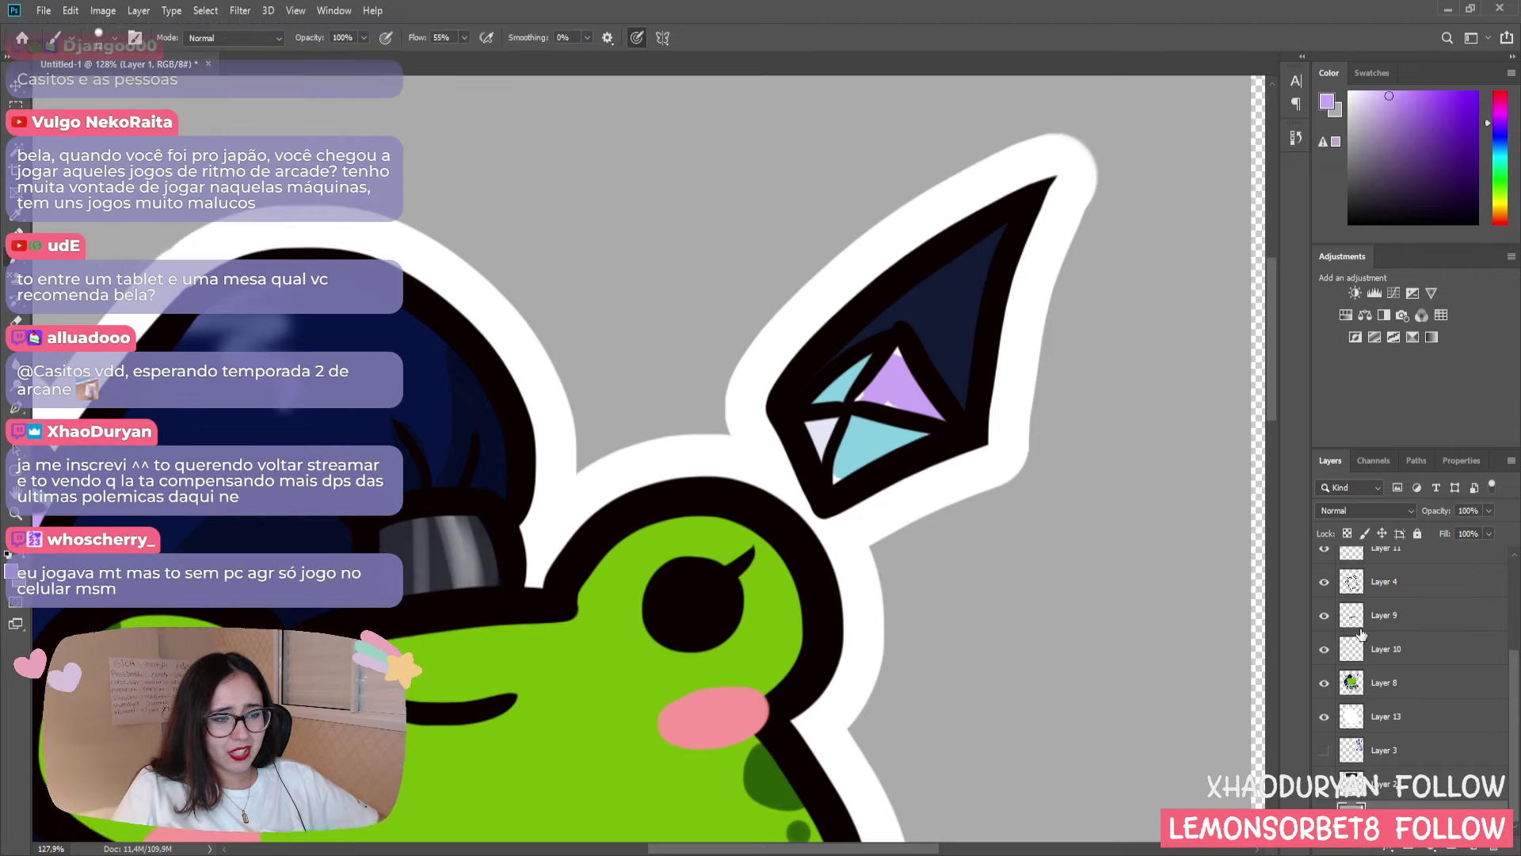
key("ctrl+comma")
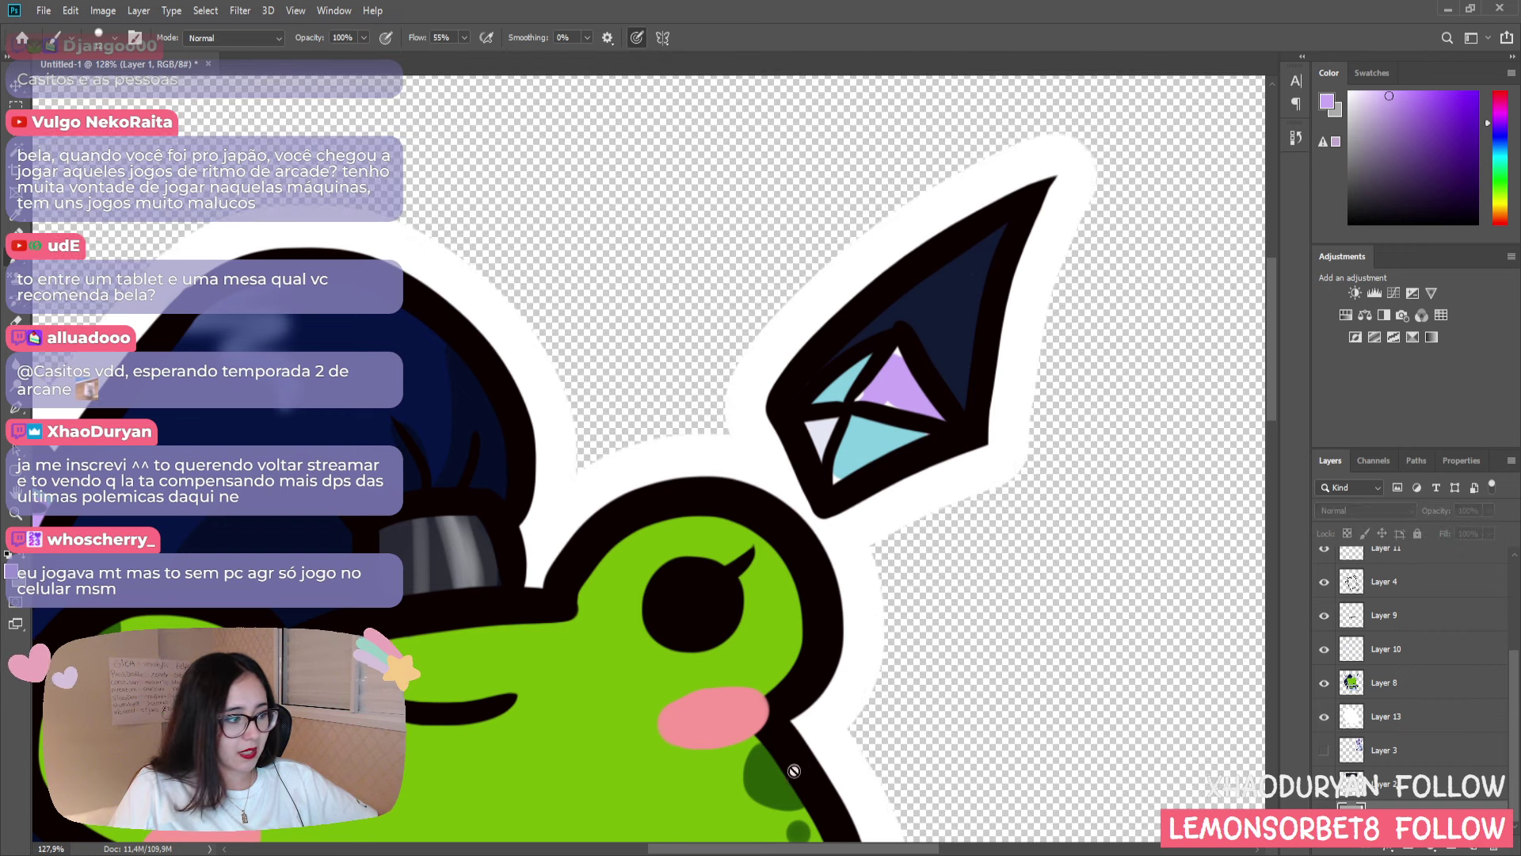
left_click_drag(727, 851, 652, 851)
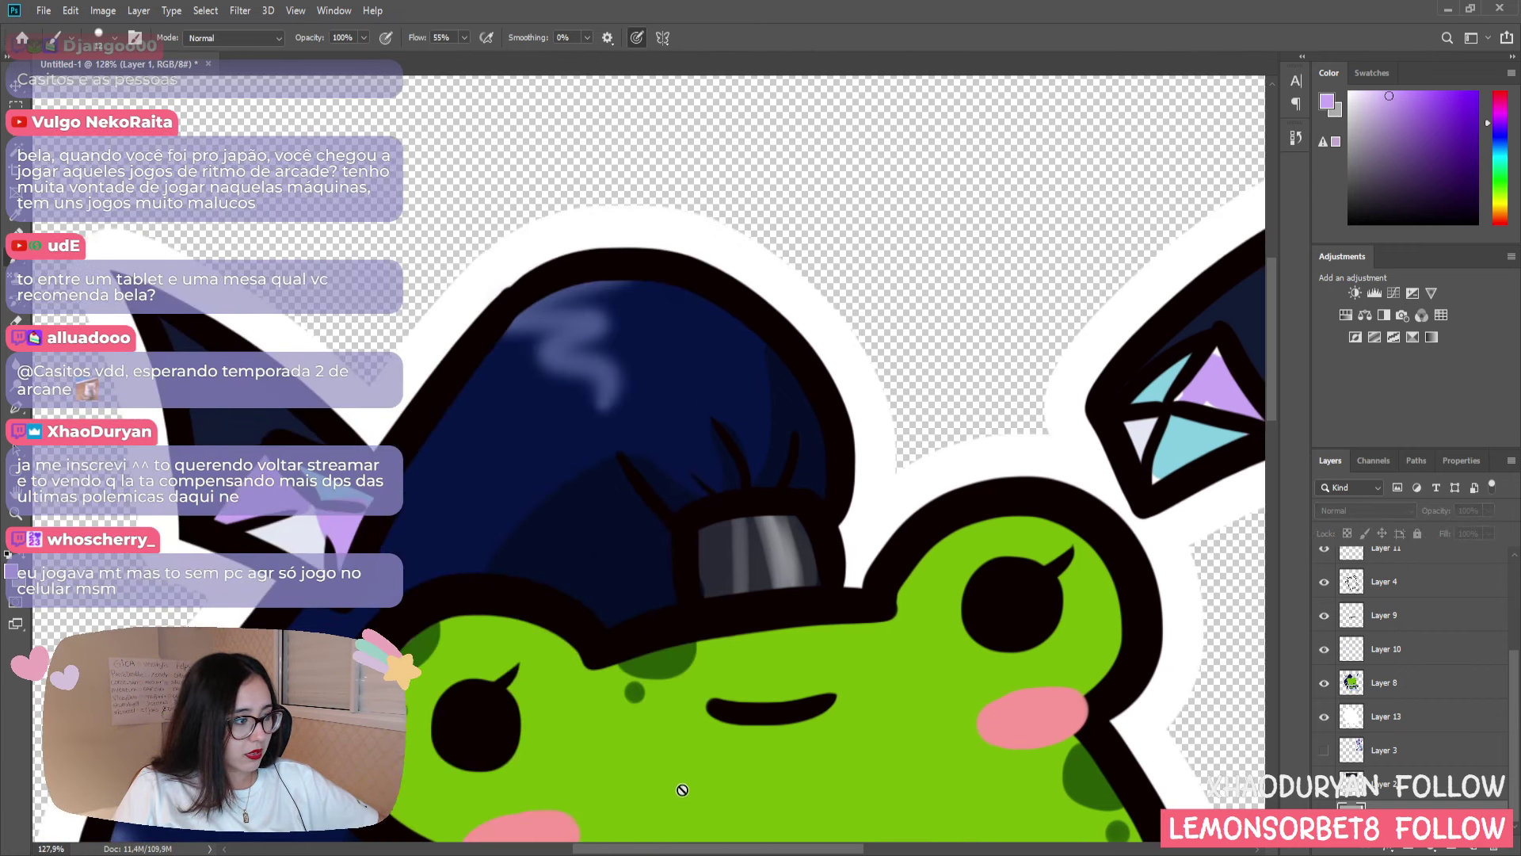
scroll(682, 789, "down", 3)
mouse_move(1266, 432)
left_mouse_down()
mouse_move(1258, 572)
mouse_move(1293, 378)
mouse_move(1266, 424)
left_mouse_up()
scroll(1003, 782, "right", 5)
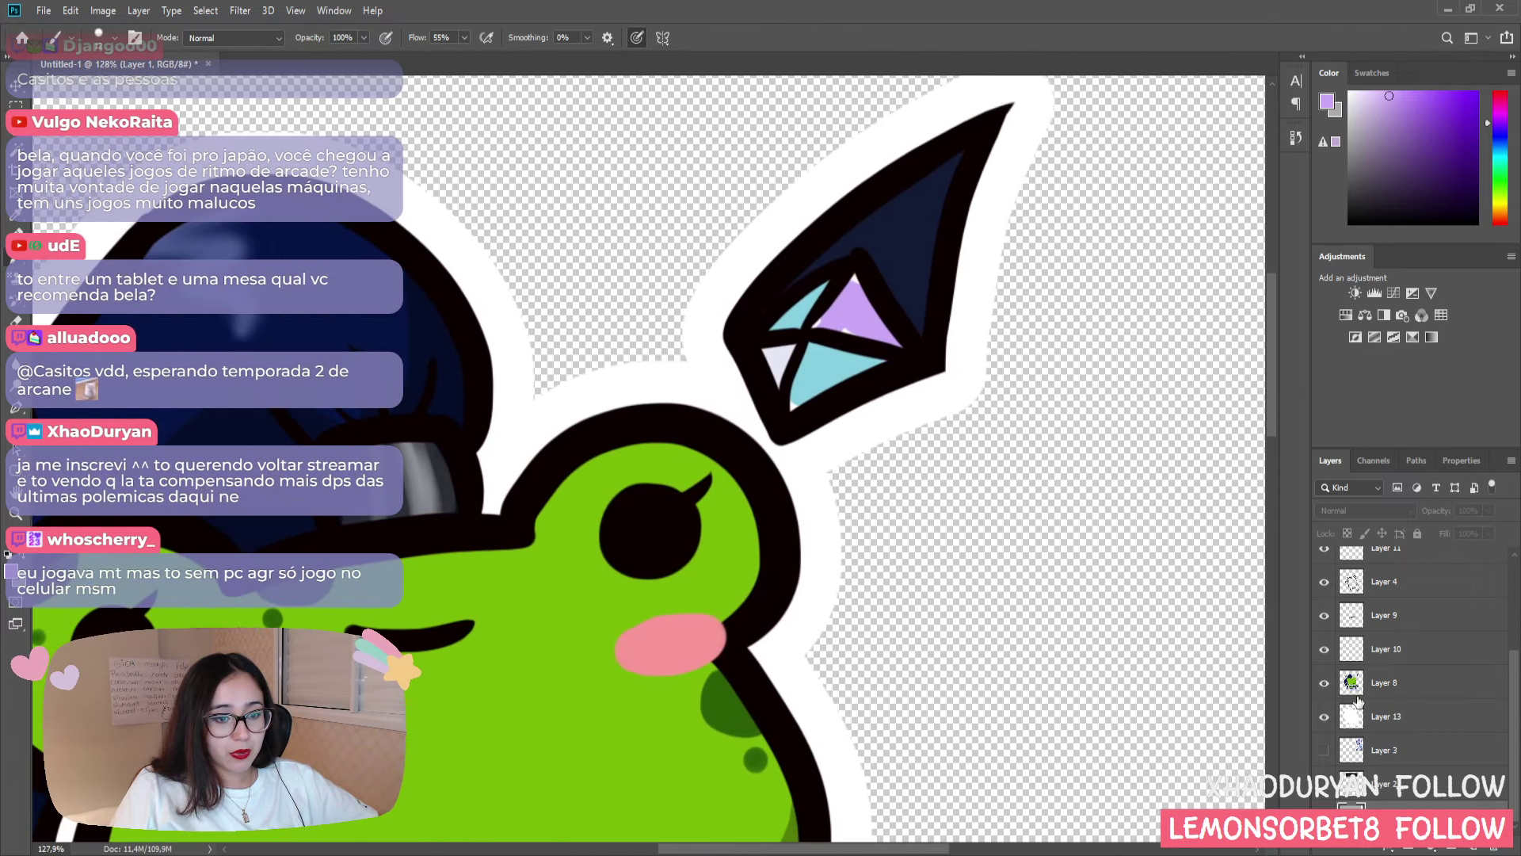
left_click(1382, 689)
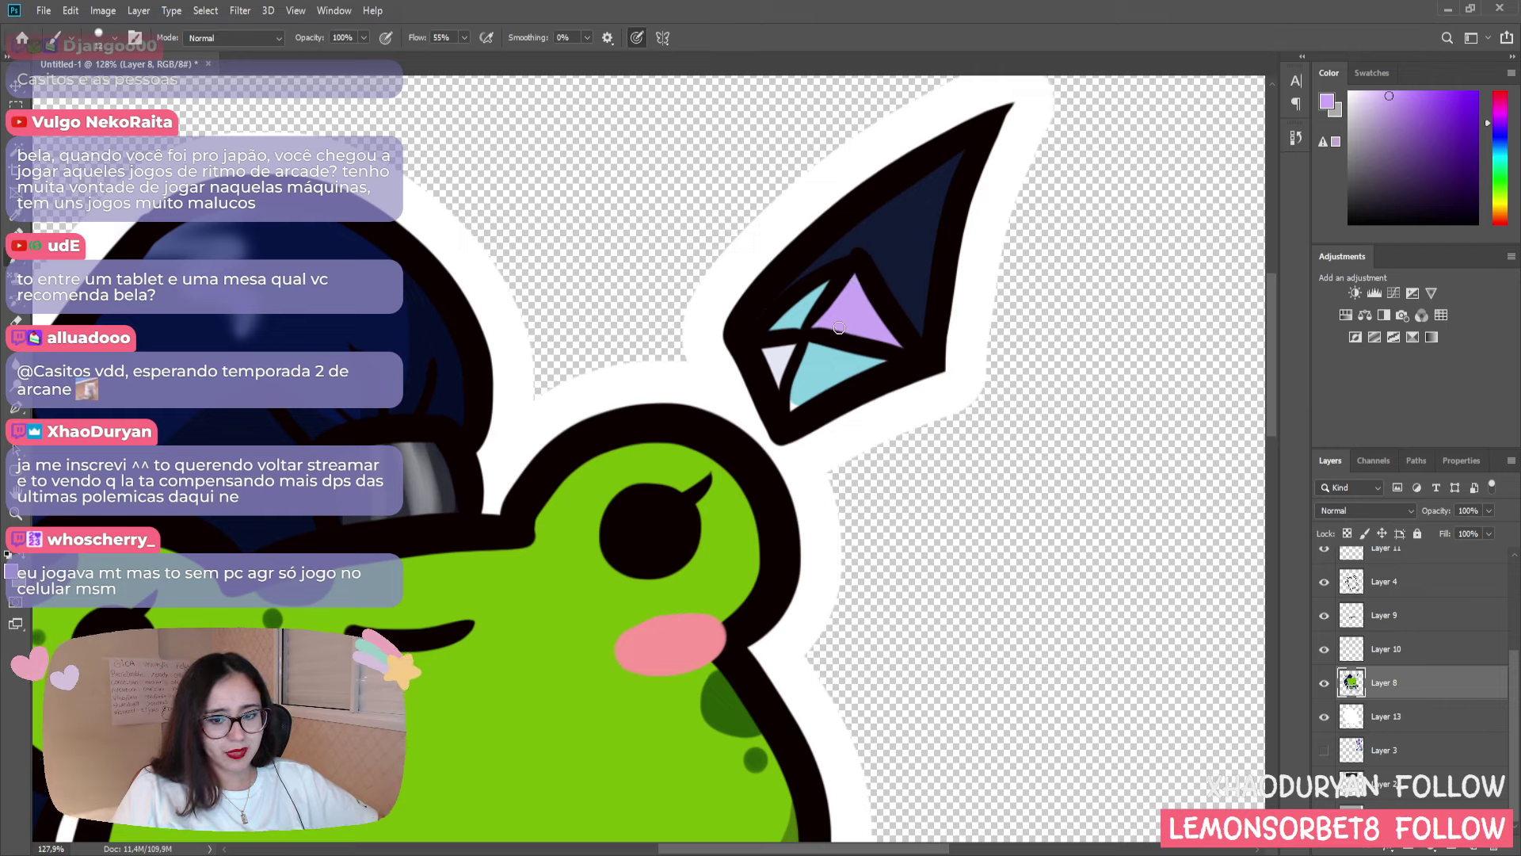
- Sample the gem's light blue and fill the white gap at the lower tip of the large blue facet
key("i")
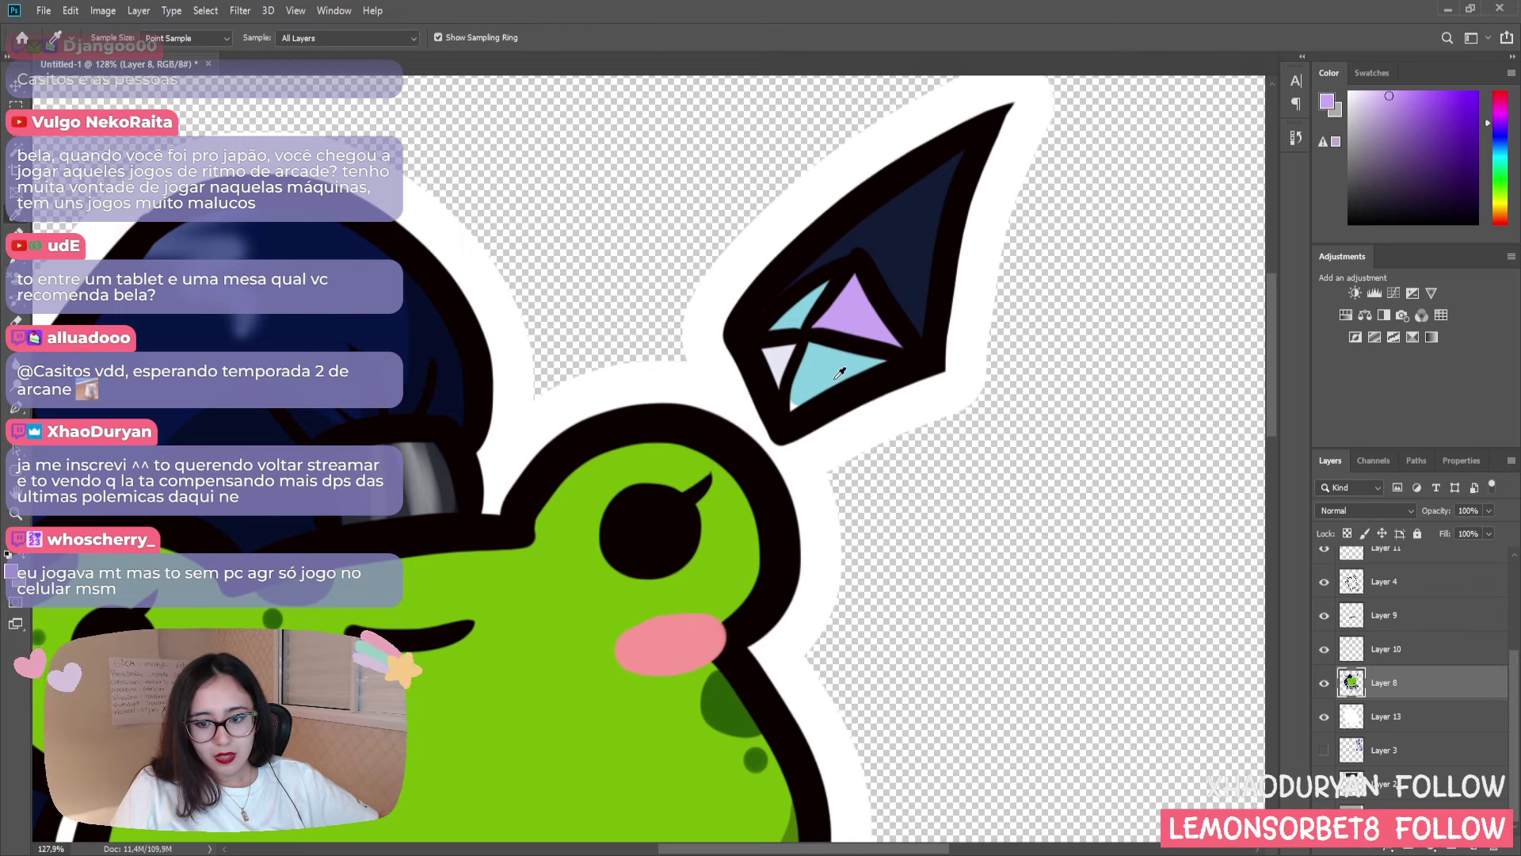
left_click(836, 382)
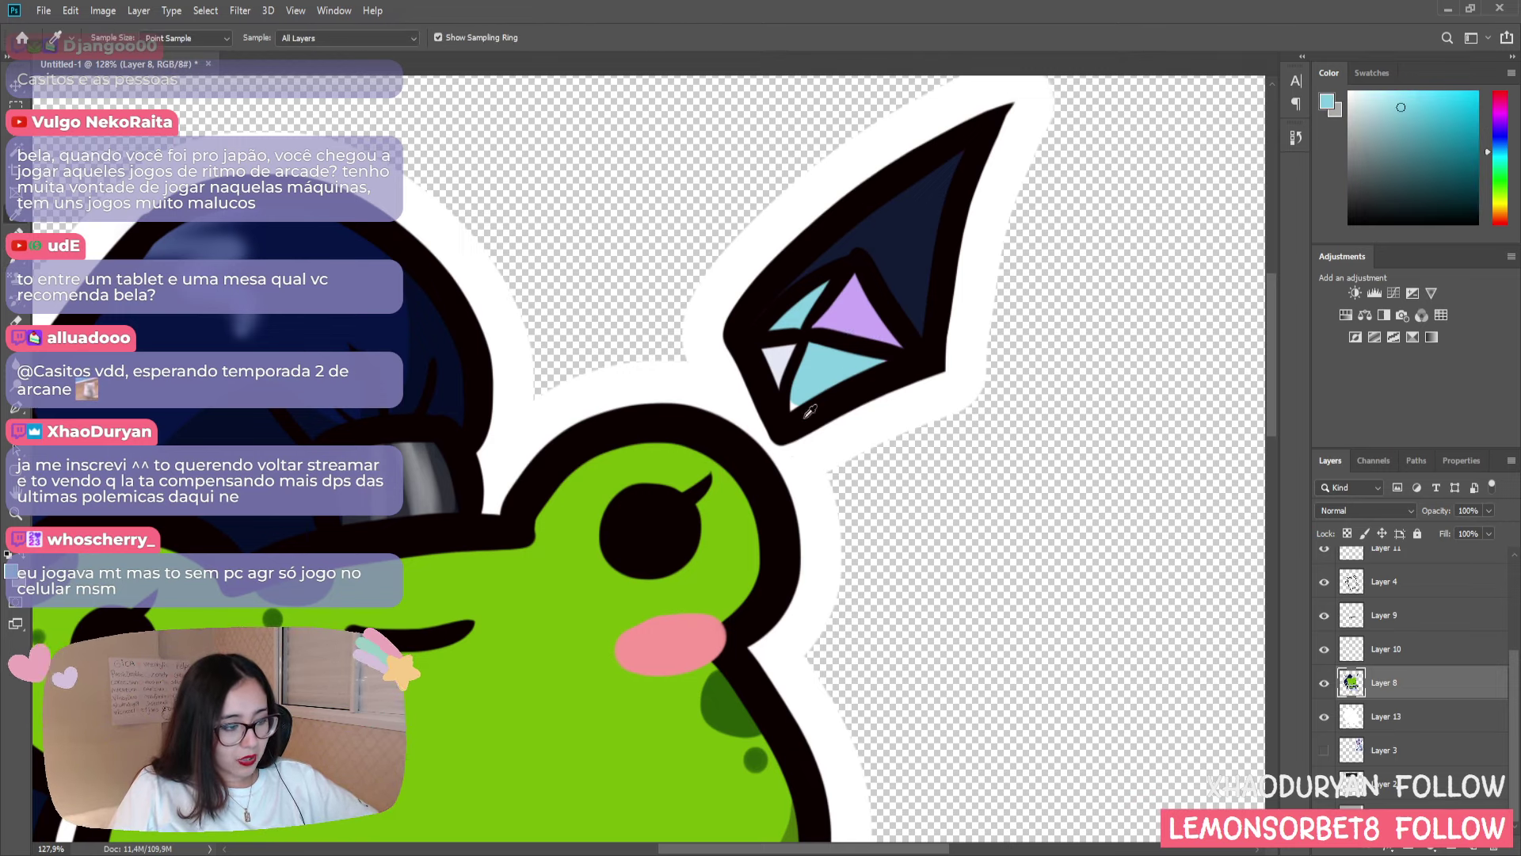
key("b")
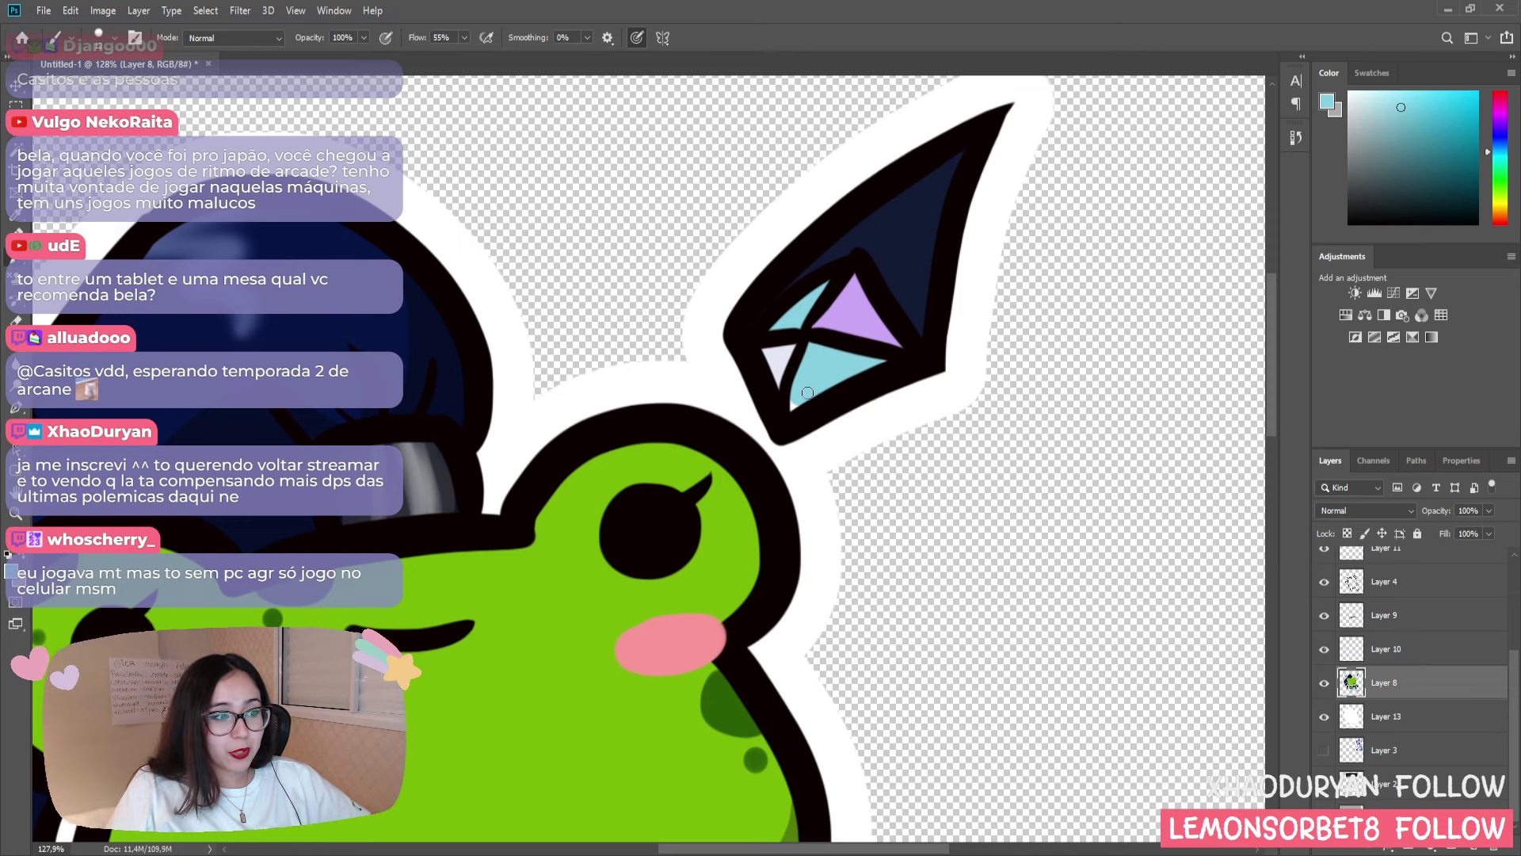
left_click_drag(807, 393, 795, 407)
- Sample the trousers' lavender and cover the white gap at the outer corner of the standing leg's hem
key("z")
left_click_drag(804, 467, 485, 491)
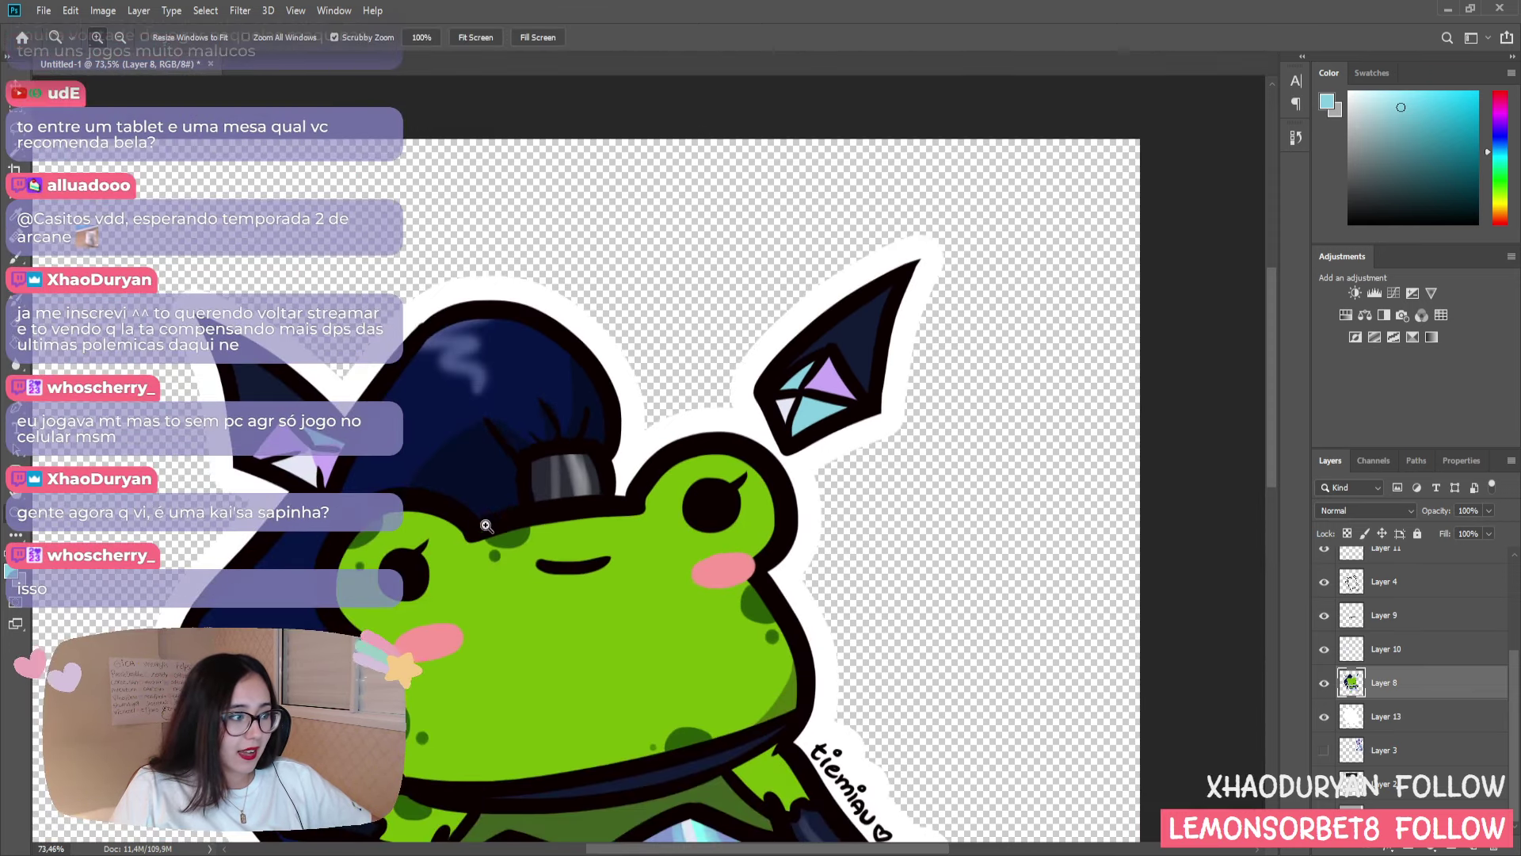
scroll(484, 491, "down", 4)
scroll(485, 491, "down", 6)
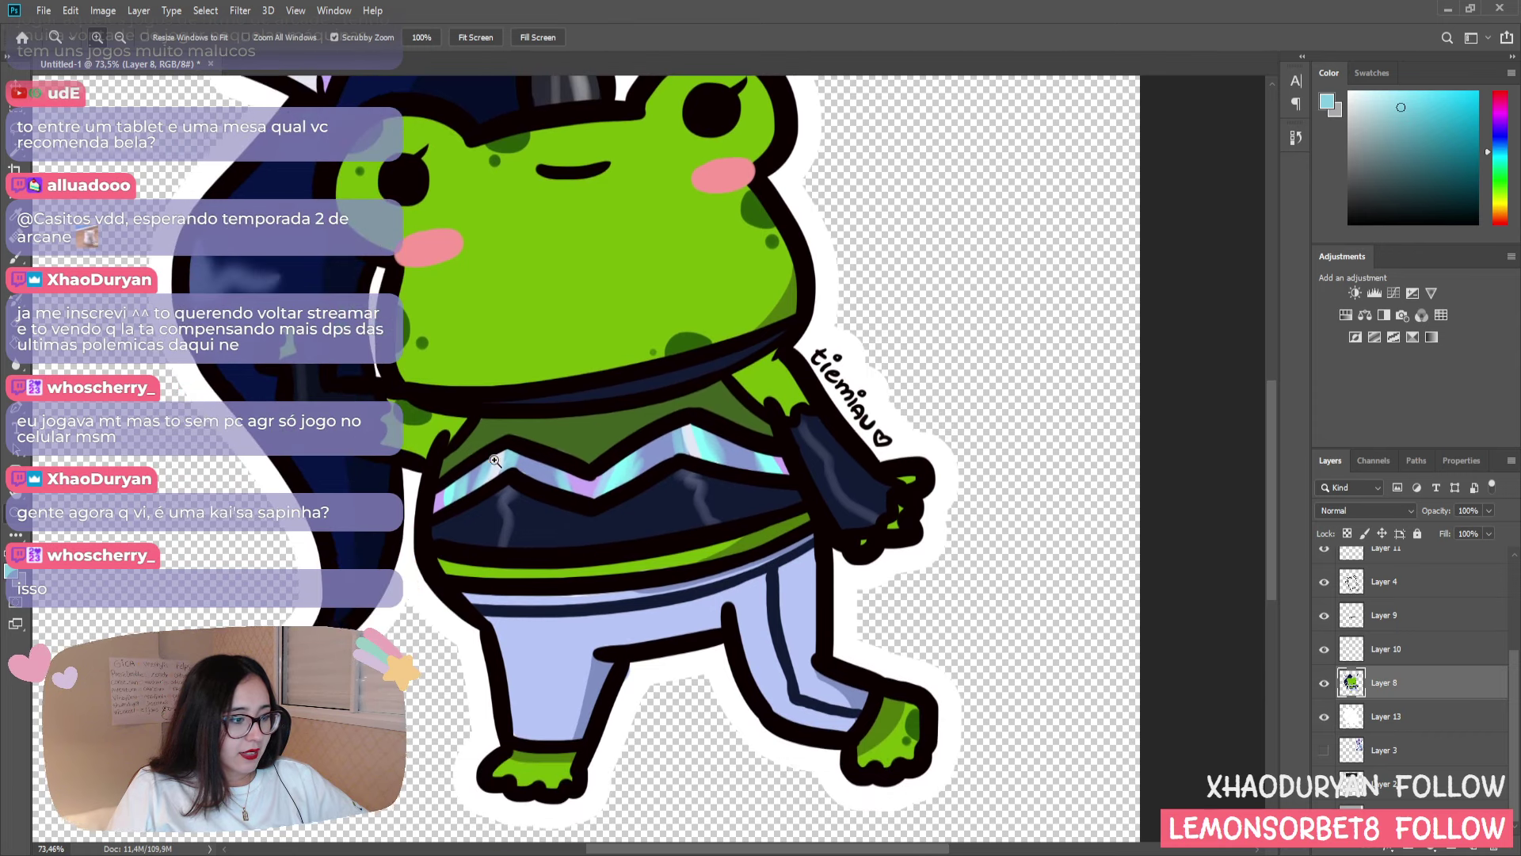
scroll(584, 640, "down", 3)
left_click_drag(583, 634, 615, 621)
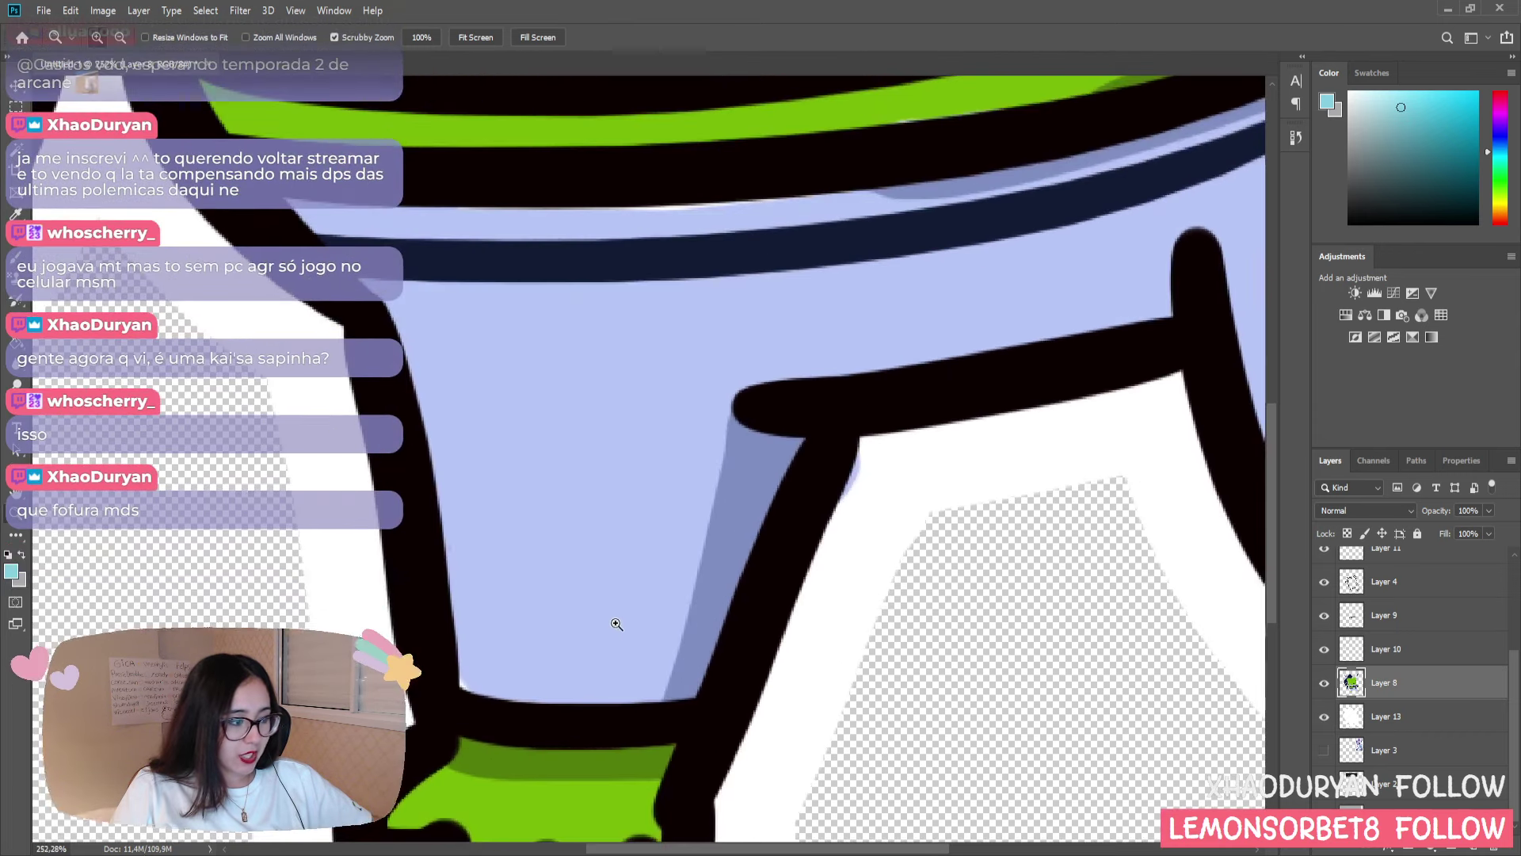
key("i")
left_click(588, 602)
- Hide Layer 2, the reference chat comment behind the top of the frog
key("z")
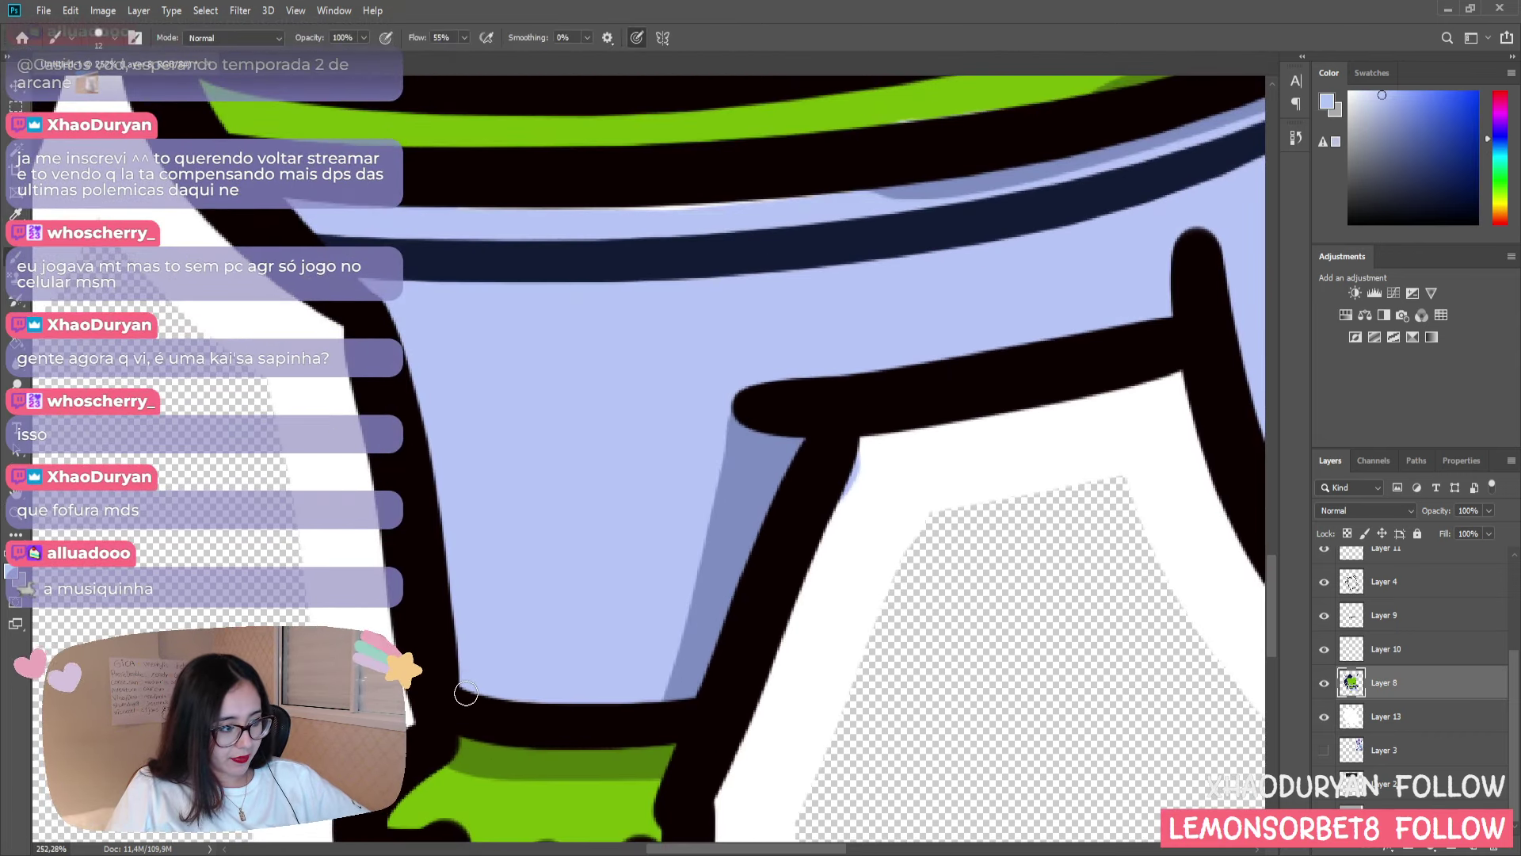
left_click_drag(586, 564, 463, 523)
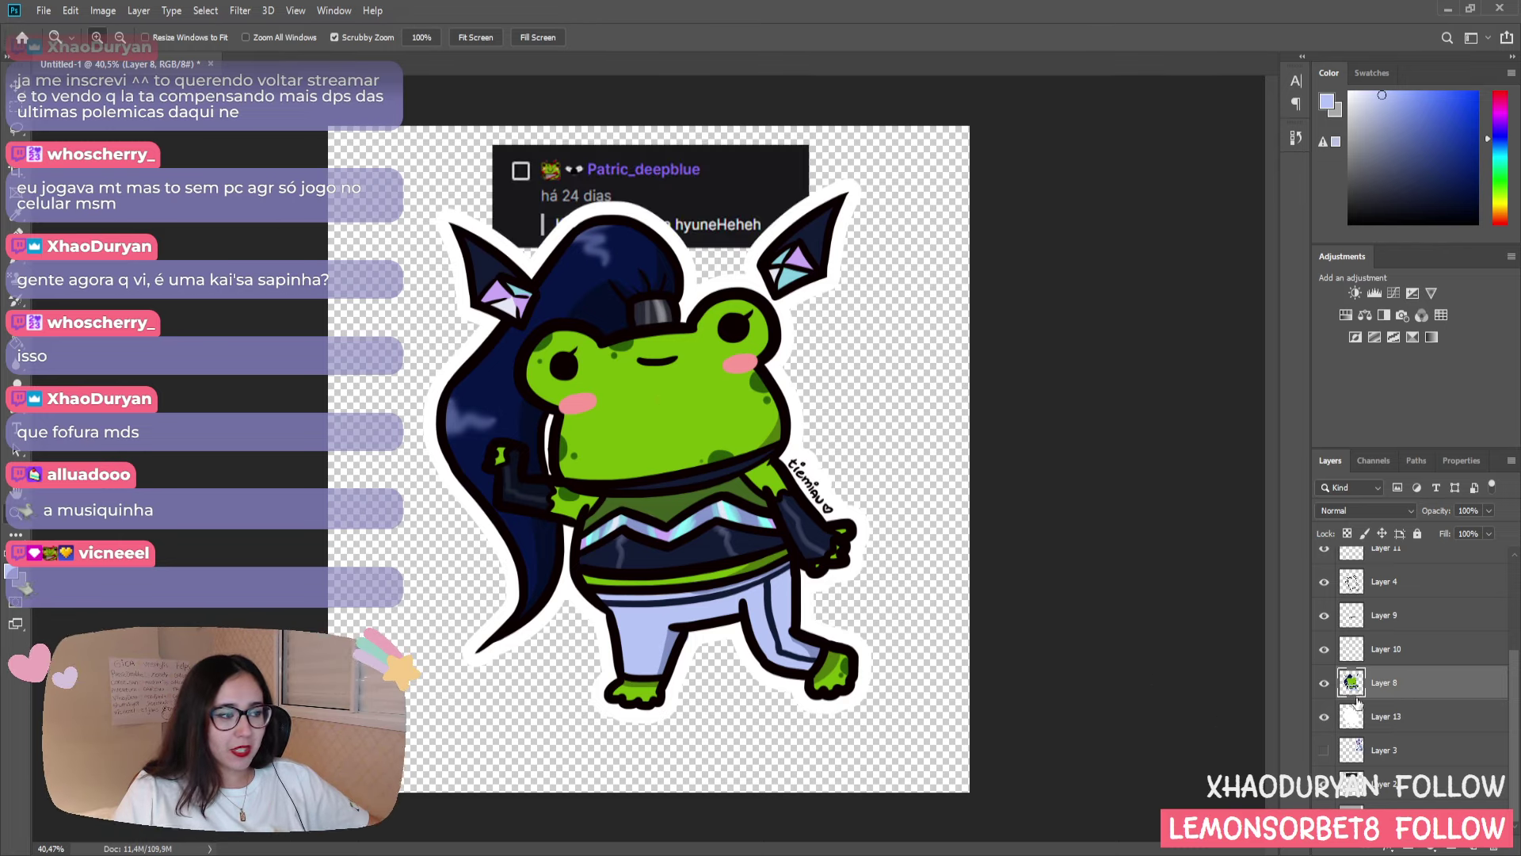
left_click(1430, 803)
key("v")
left_click_drag(633, 177, 663, 127)
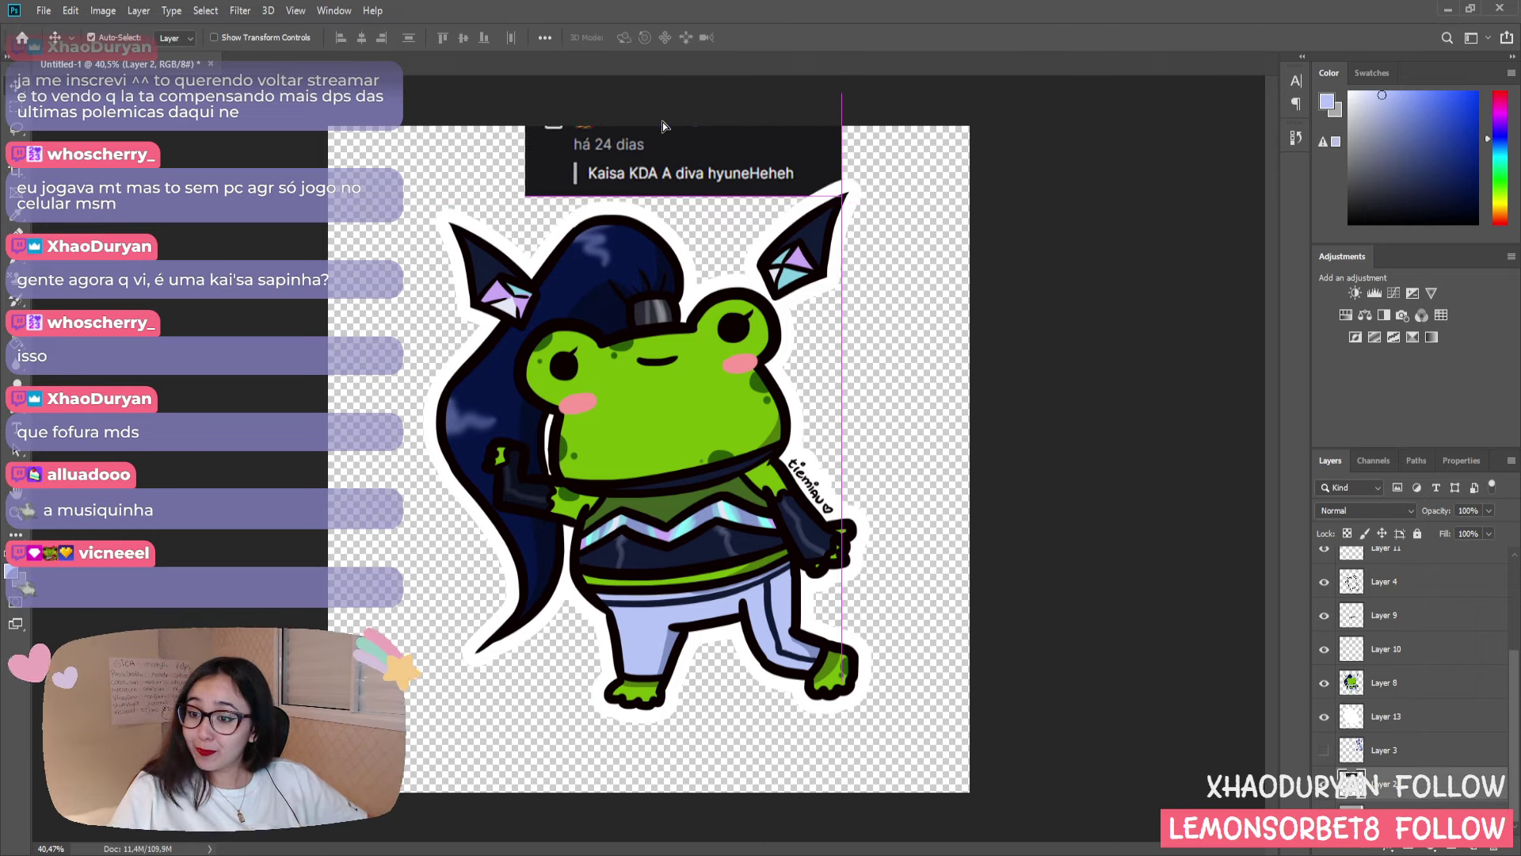
key("ctrl+z")
left_click(1326, 785)
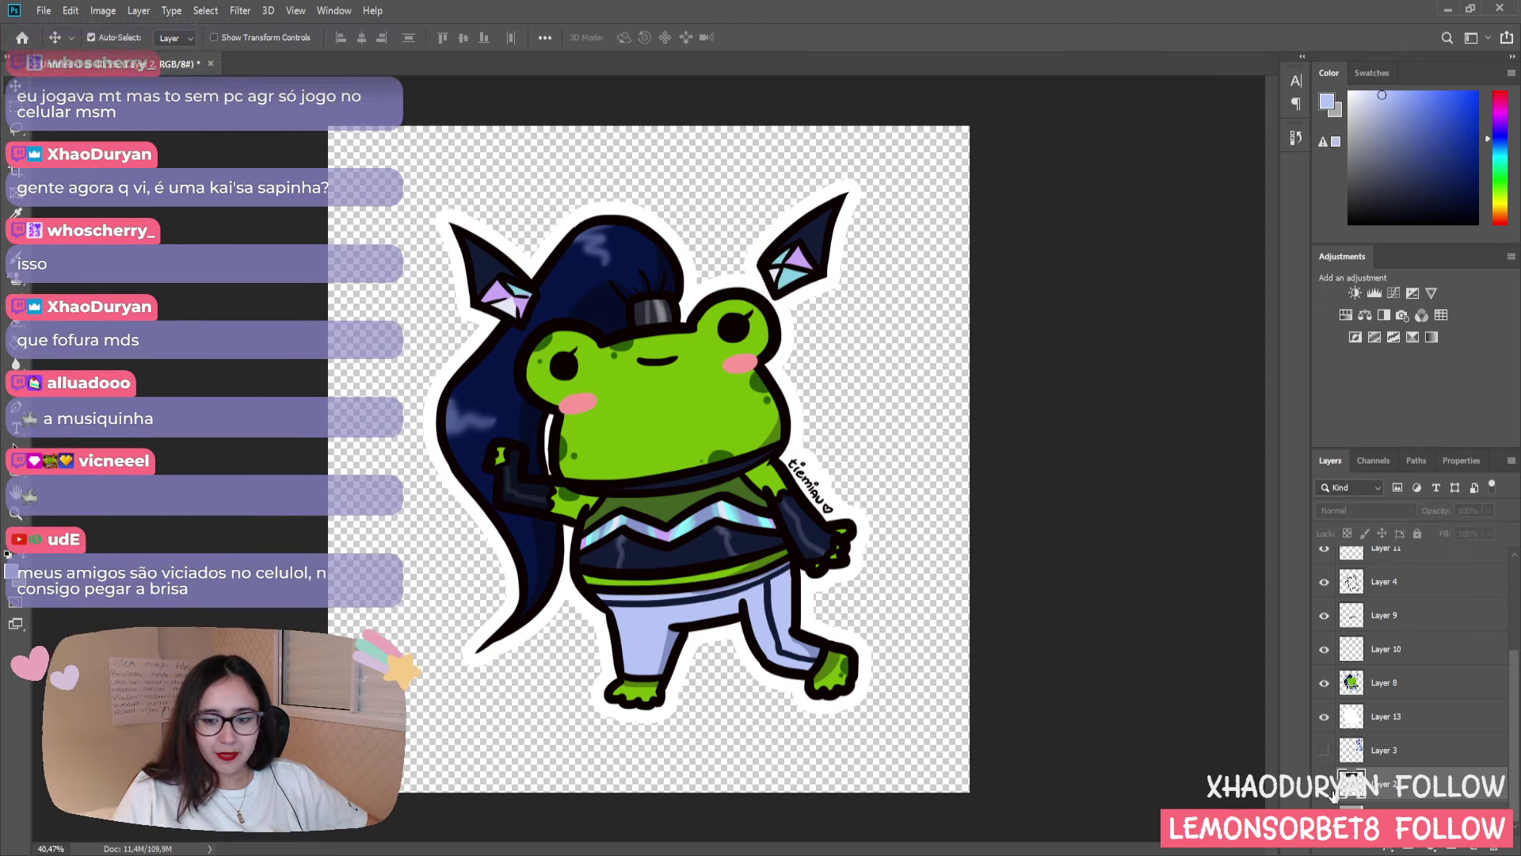